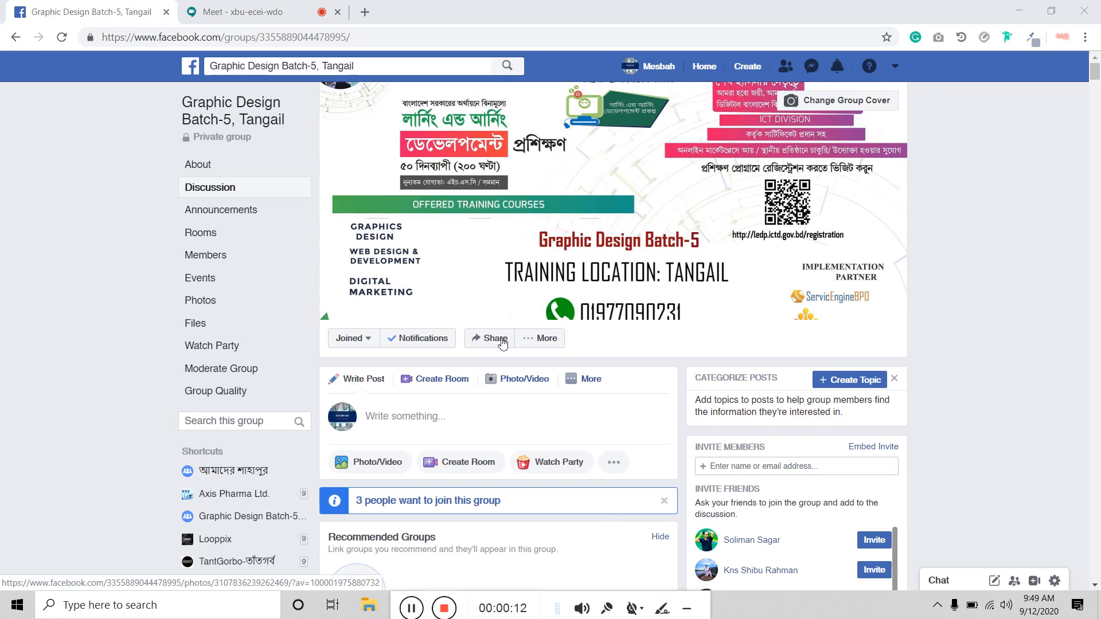
Step: Open a new Chrome tab showing the Google start page
click(364, 12)
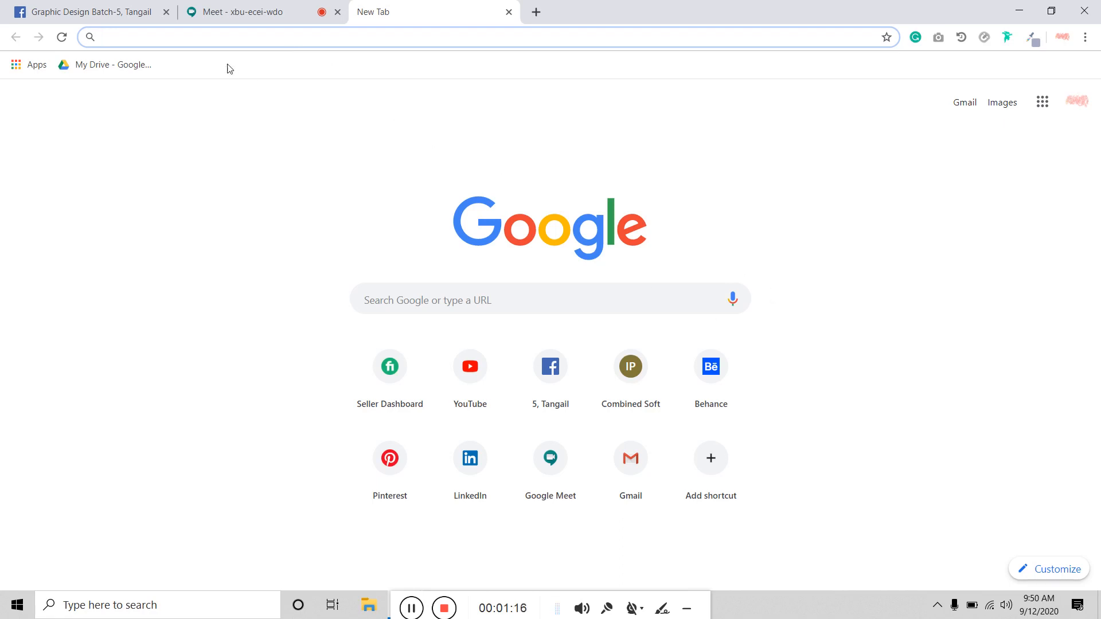
Step: Go to Behance and search its projects for 'web design'
click(719, 379)
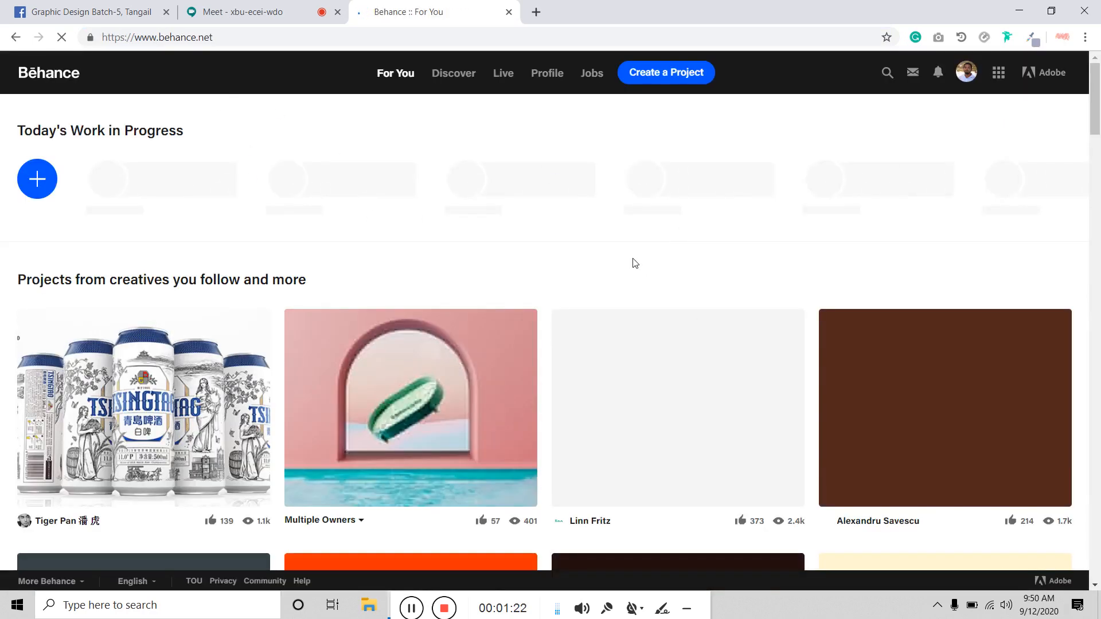
click(887, 75)
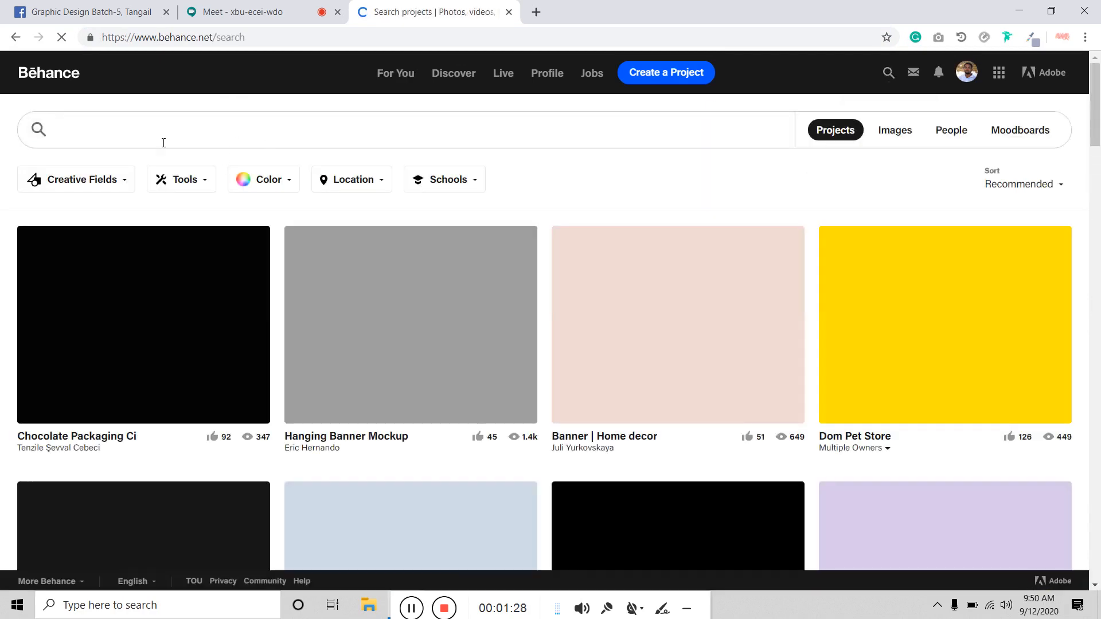
text(web)
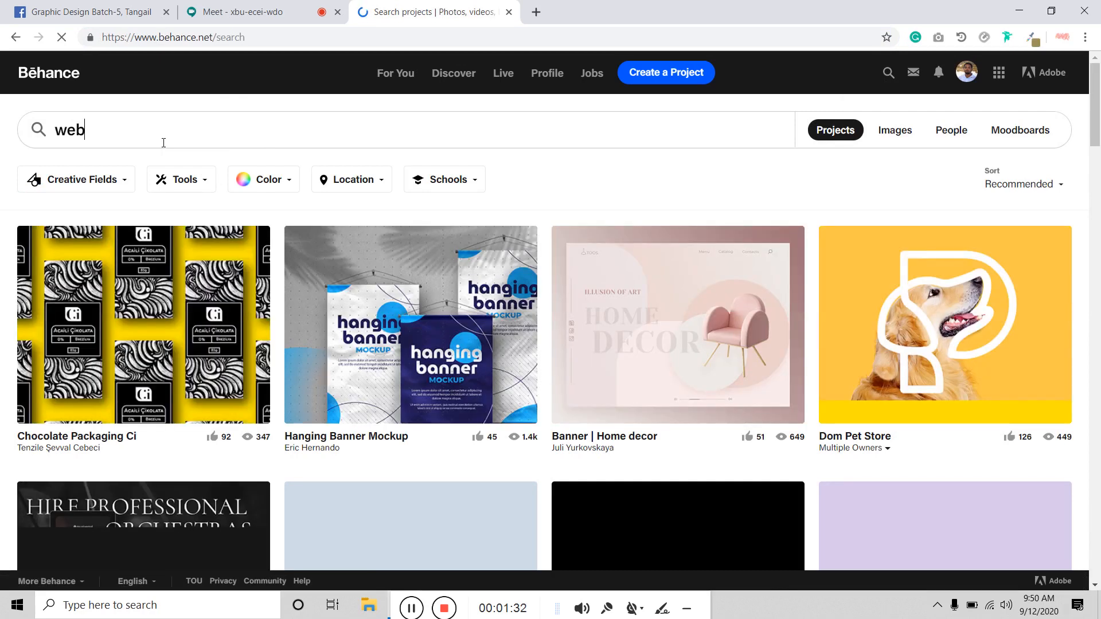
key(space)
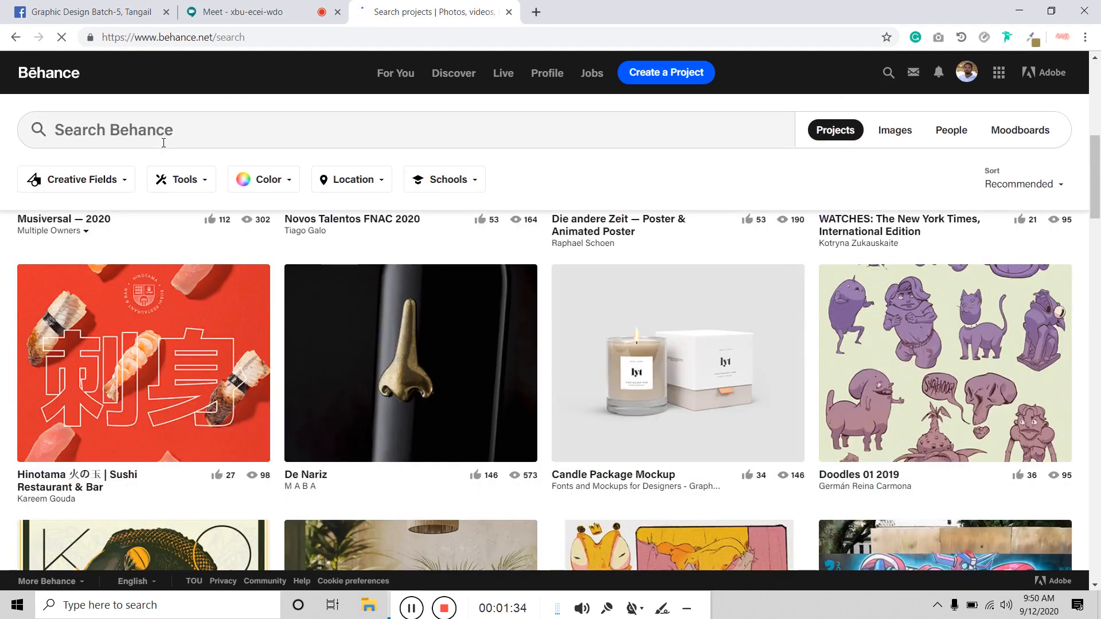
click(165, 129)
text(web)
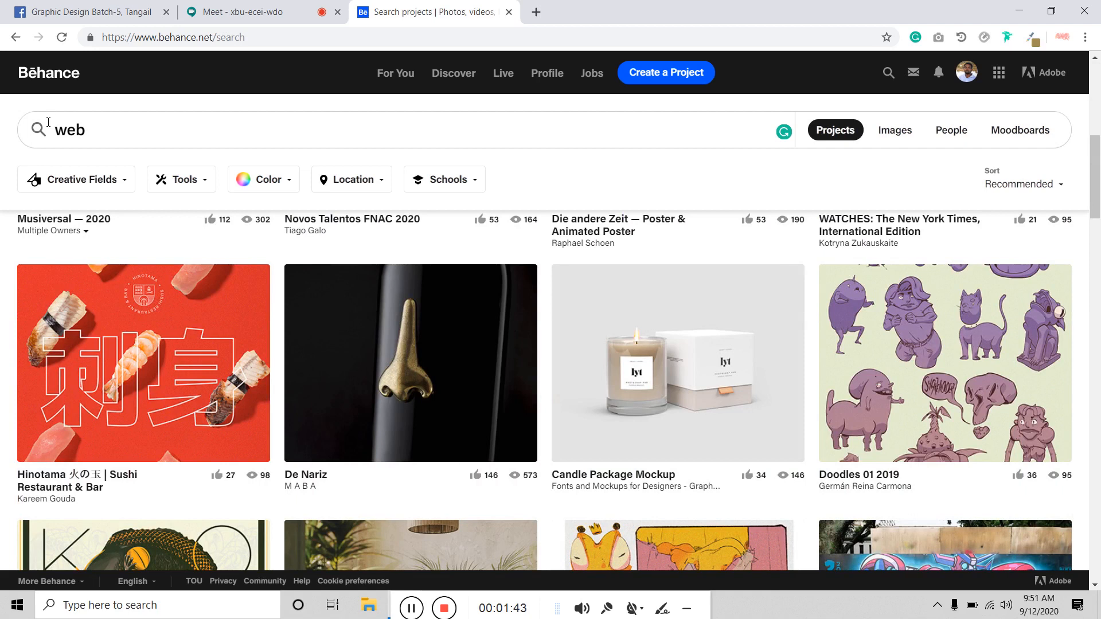
text( design)
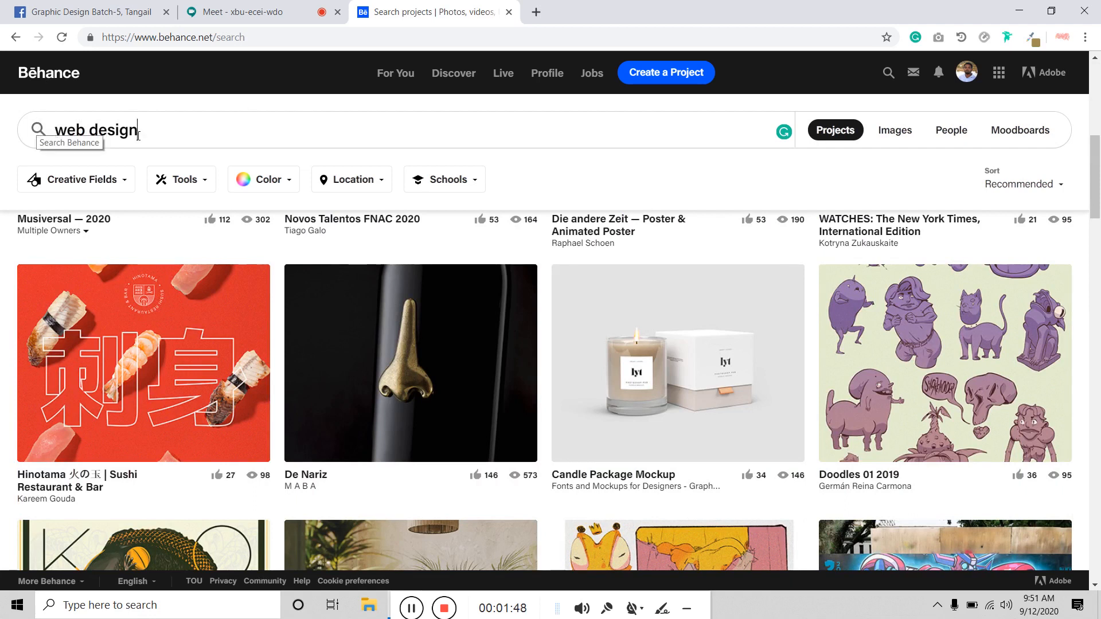
key(Return)
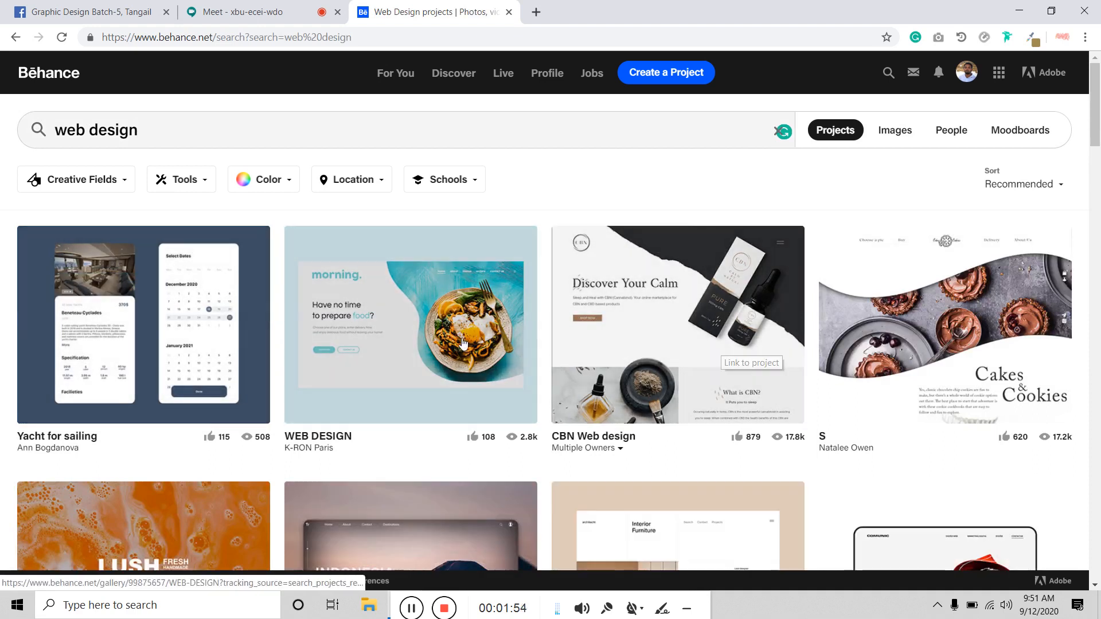
Step: Open the WEB DESIGN and architecht web-site projects each in a new tab
right_click(437, 320)
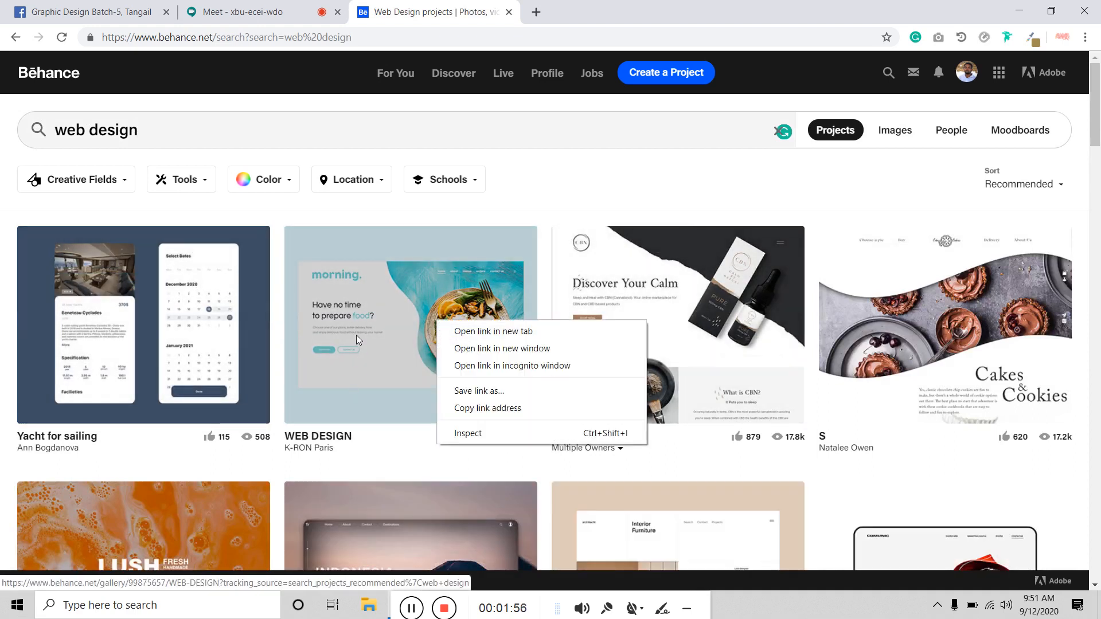
click(493, 331)
scroll(602, 331, down, 1)
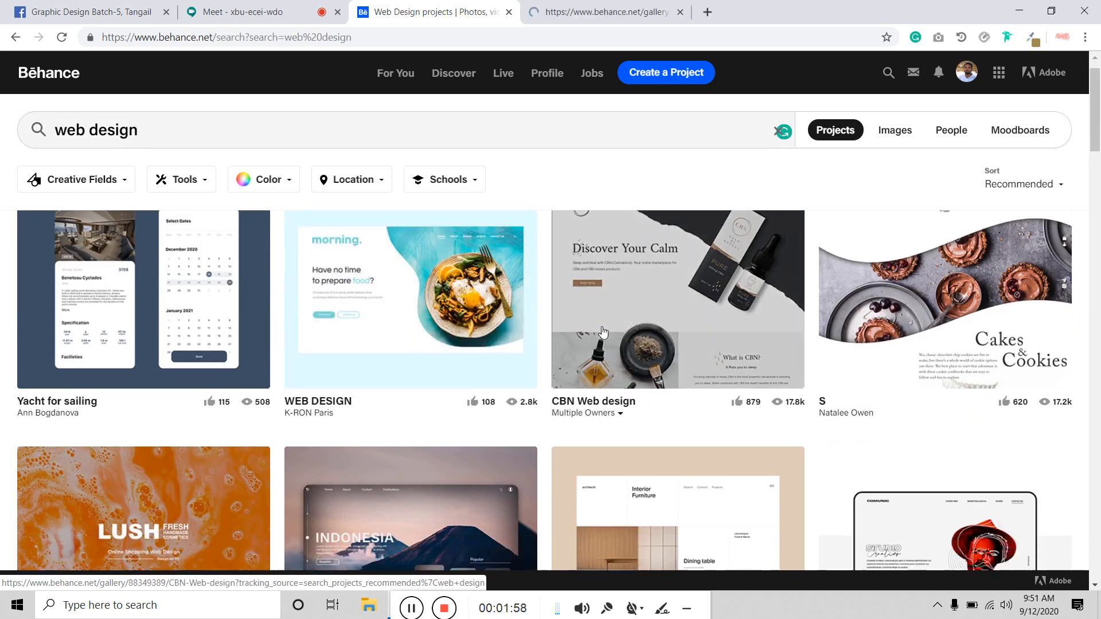
scroll(603, 331, down, 2)
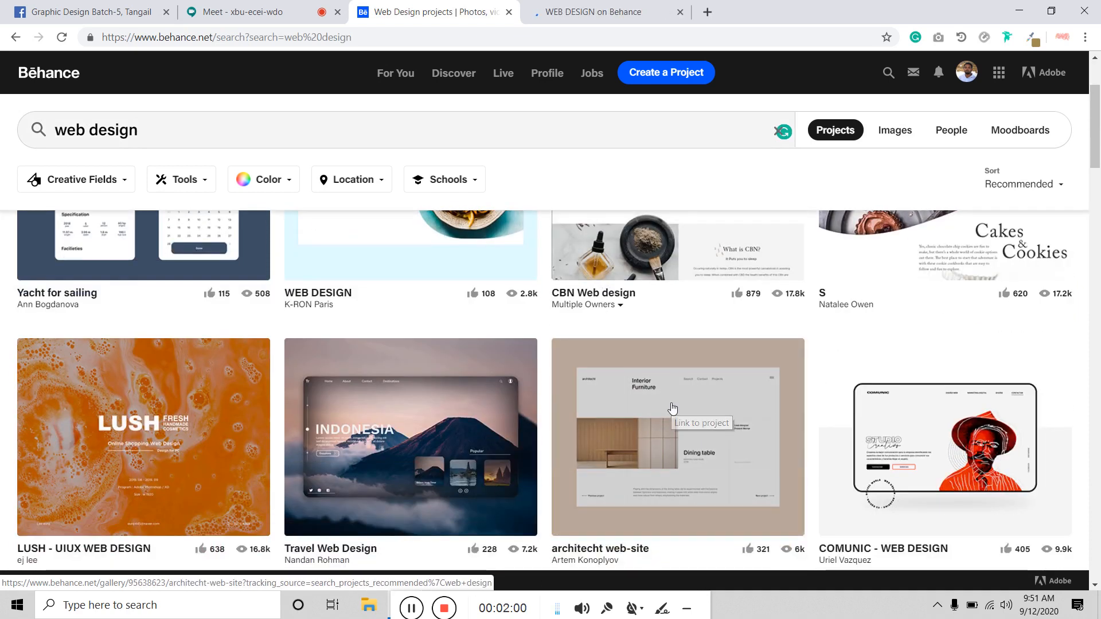
right_click(673, 407)
click(711, 414)
scroll(524, 384, down, 1)
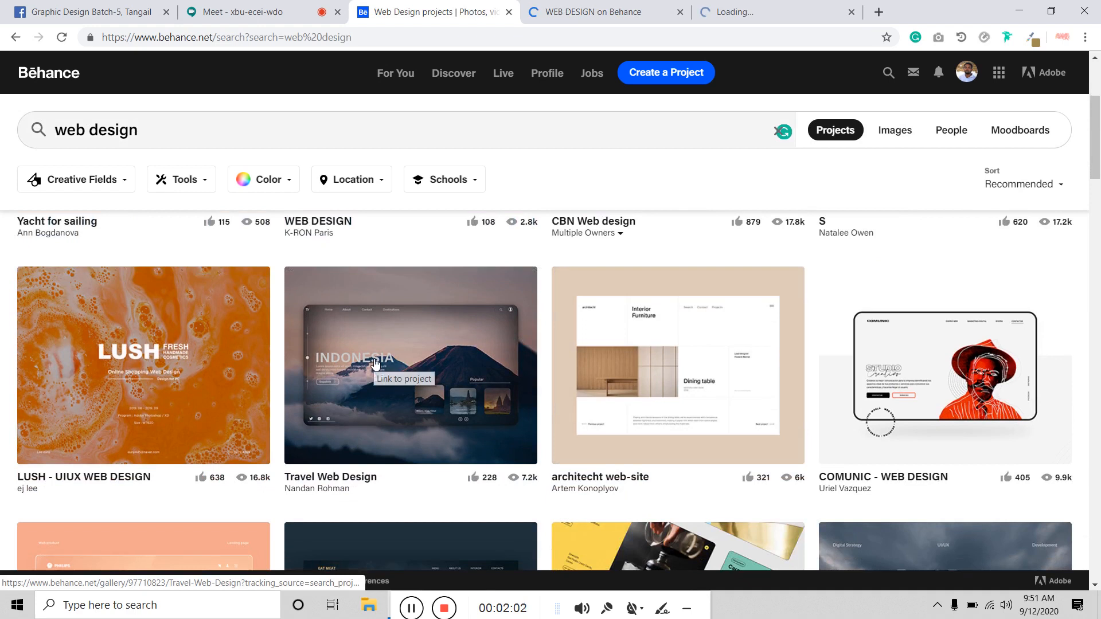
click(374, 363)
Step: Browse the WEB DESIGN project page down to its comments and project details
click(572, 15)
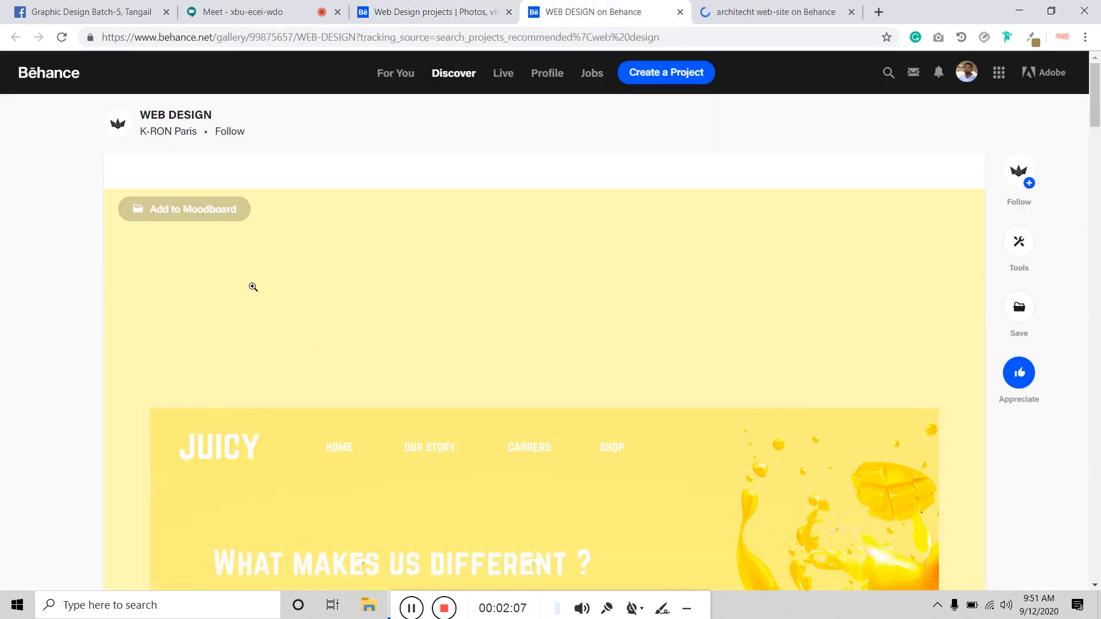
scroll(253, 287, down, 15)
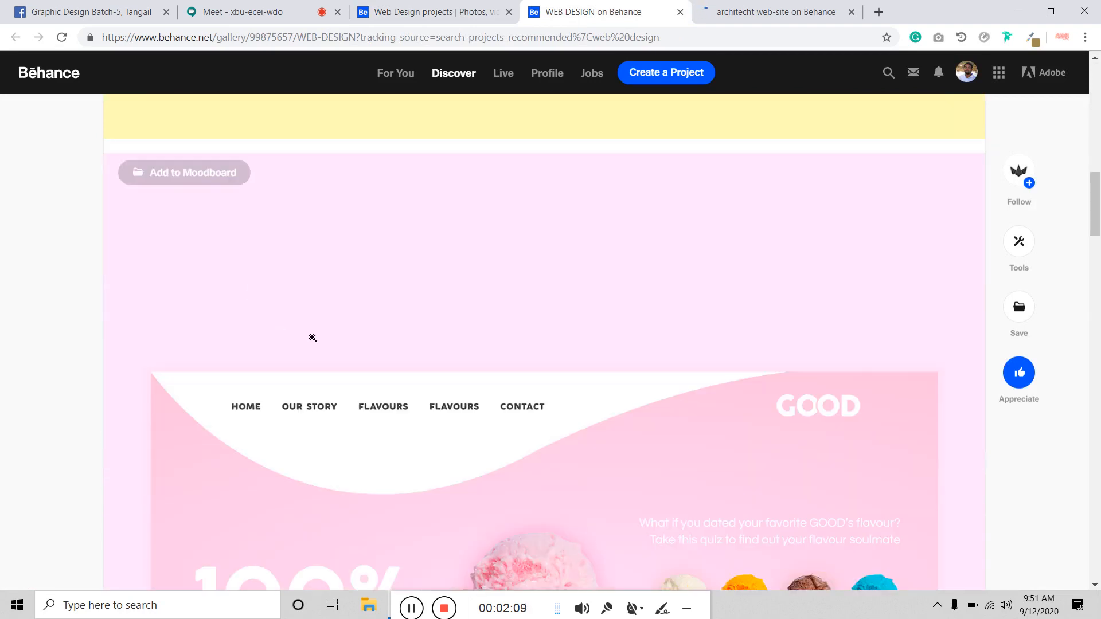
scroll(312, 338, up, 10)
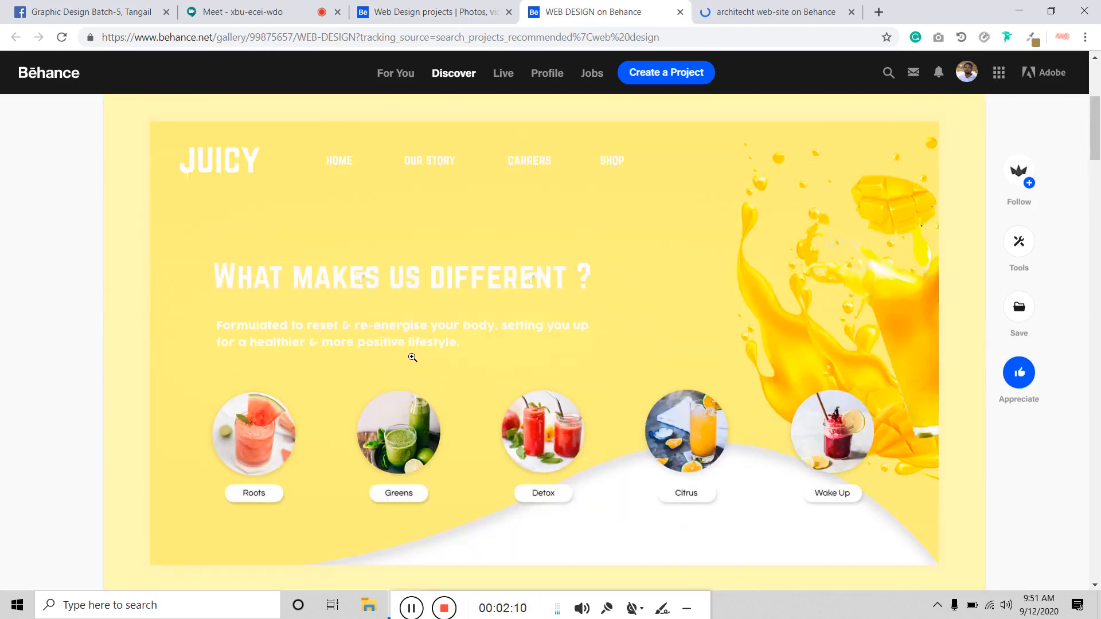
scroll(412, 357, down, 1)
scroll(410, 346, up, 2)
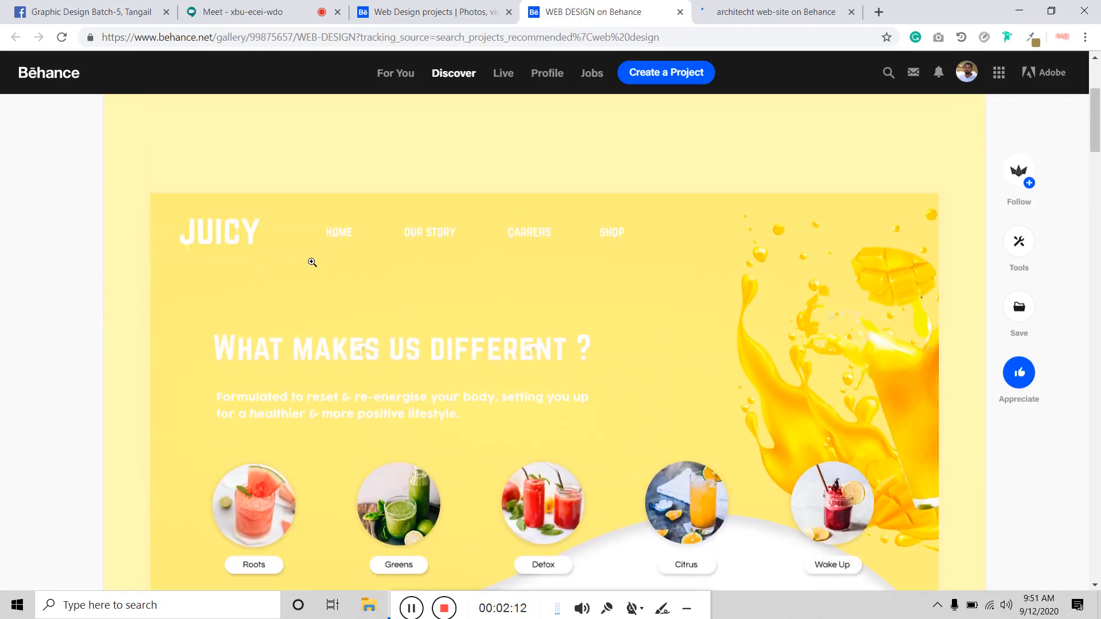
scroll(320, 290, up, 2)
scroll(320, 290, down, 2)
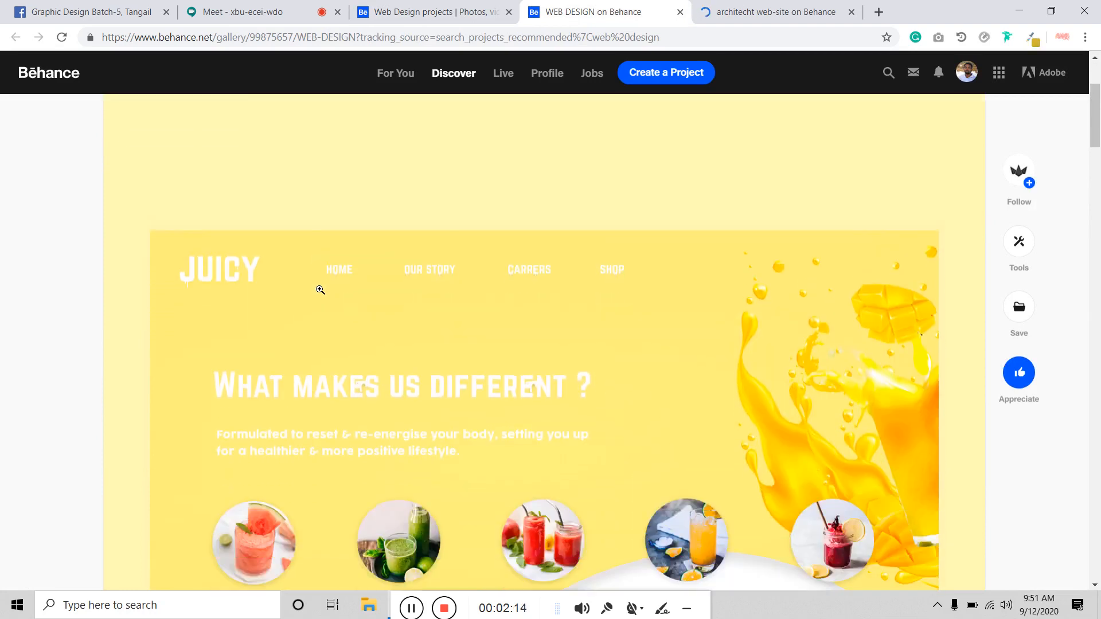
scroll(320, 290, down, 2)
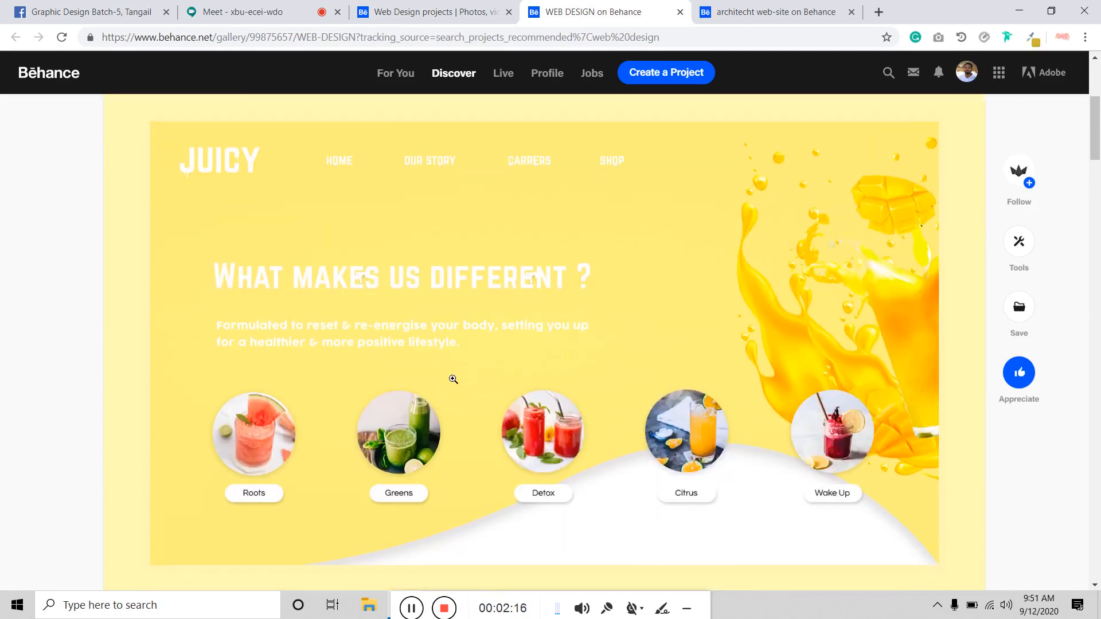
scroll(453, 379, up, 5)
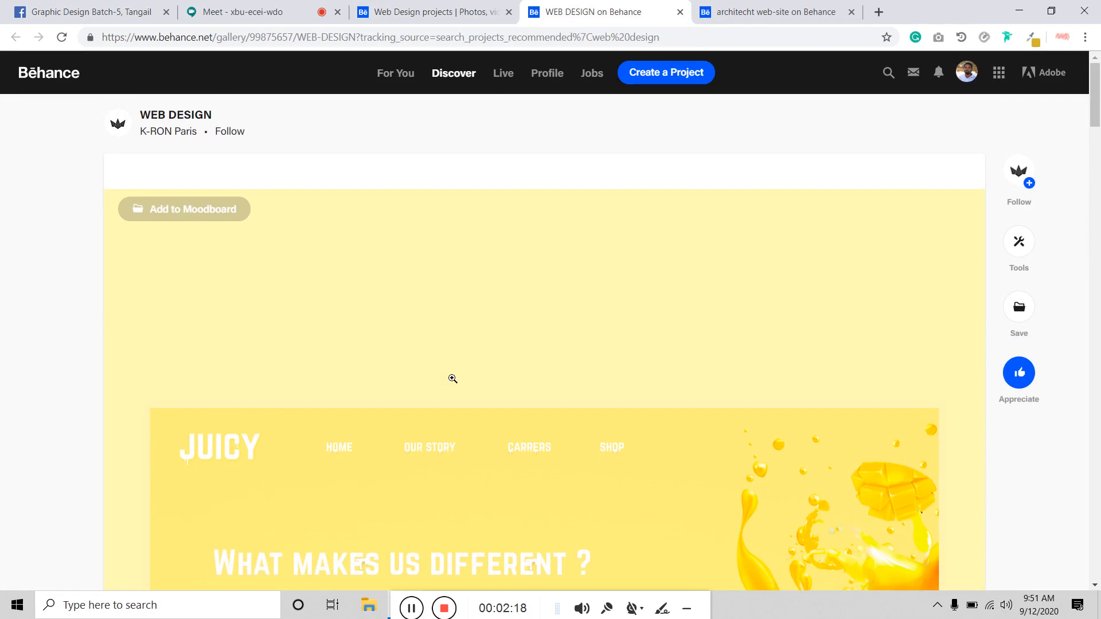
scroll(445, 148, down, 3)
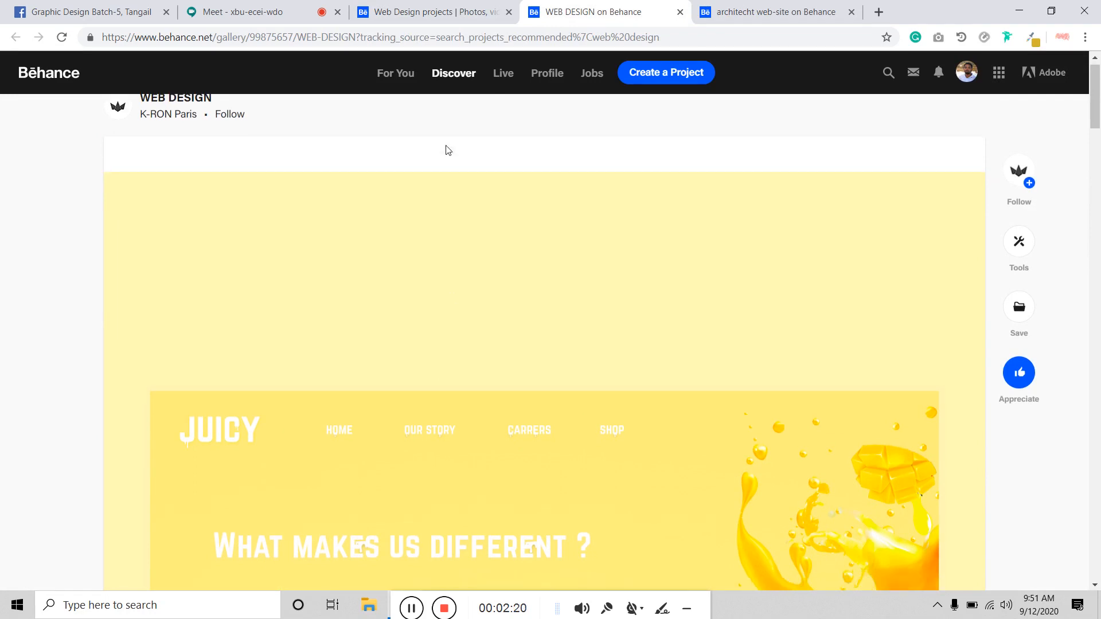
scroll(424, 255, down, 3)
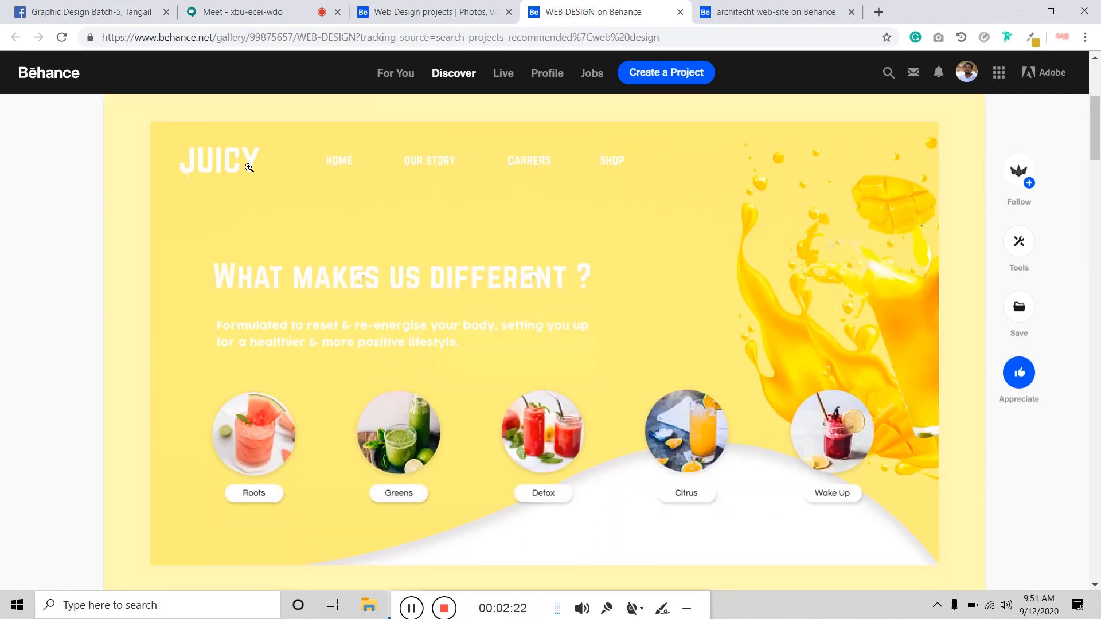
scroll(413, 361, down, 12)
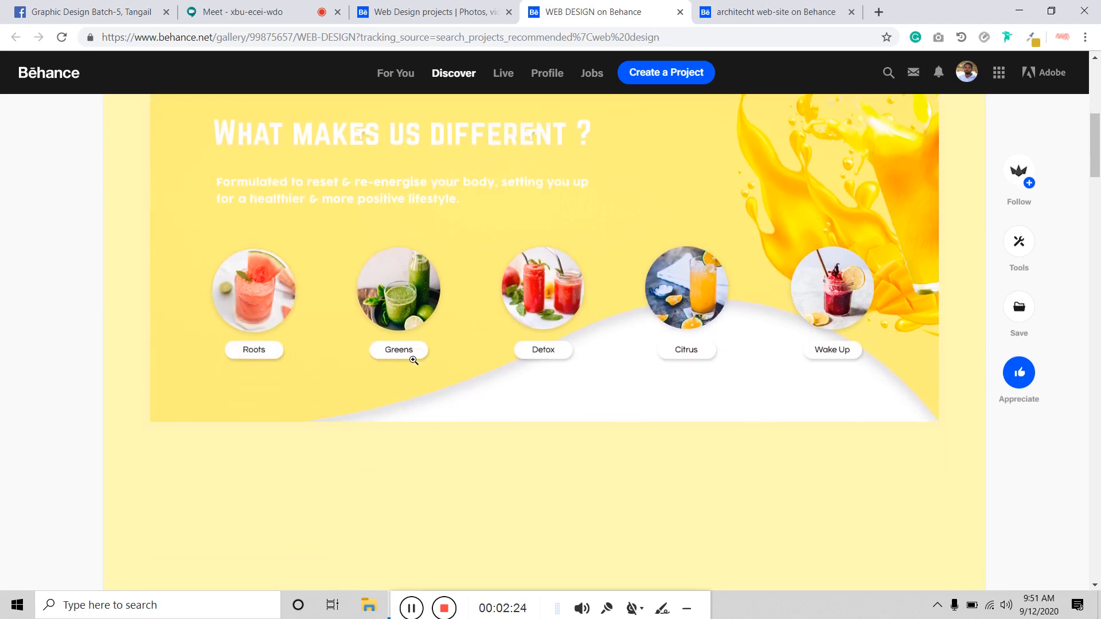
scroll(413, 360, down, 12)
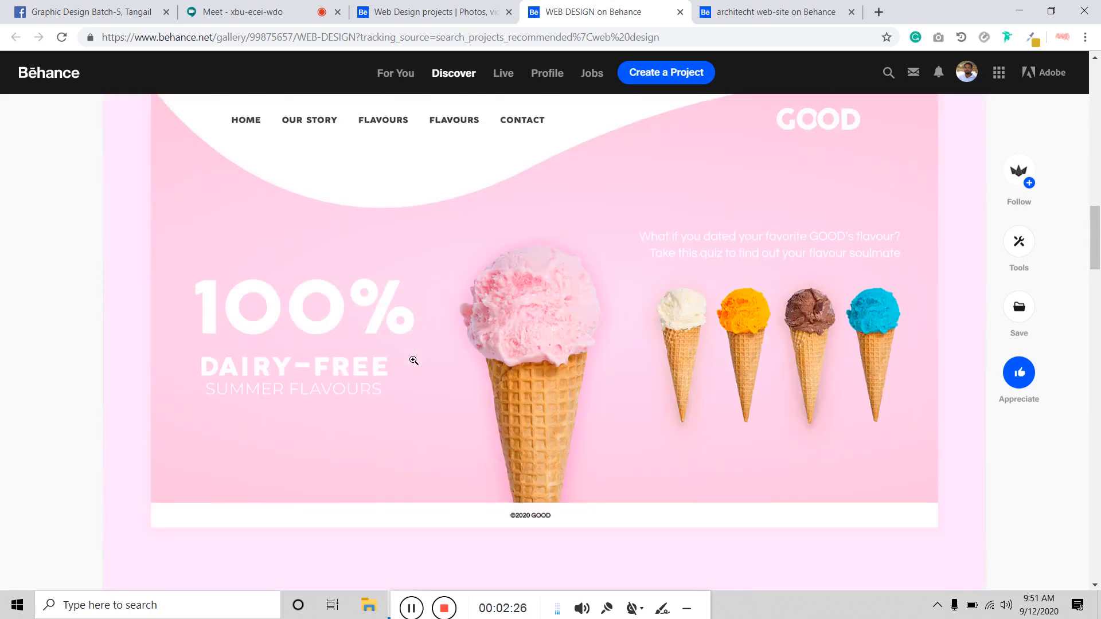
scroll(413, 360, down, 7)
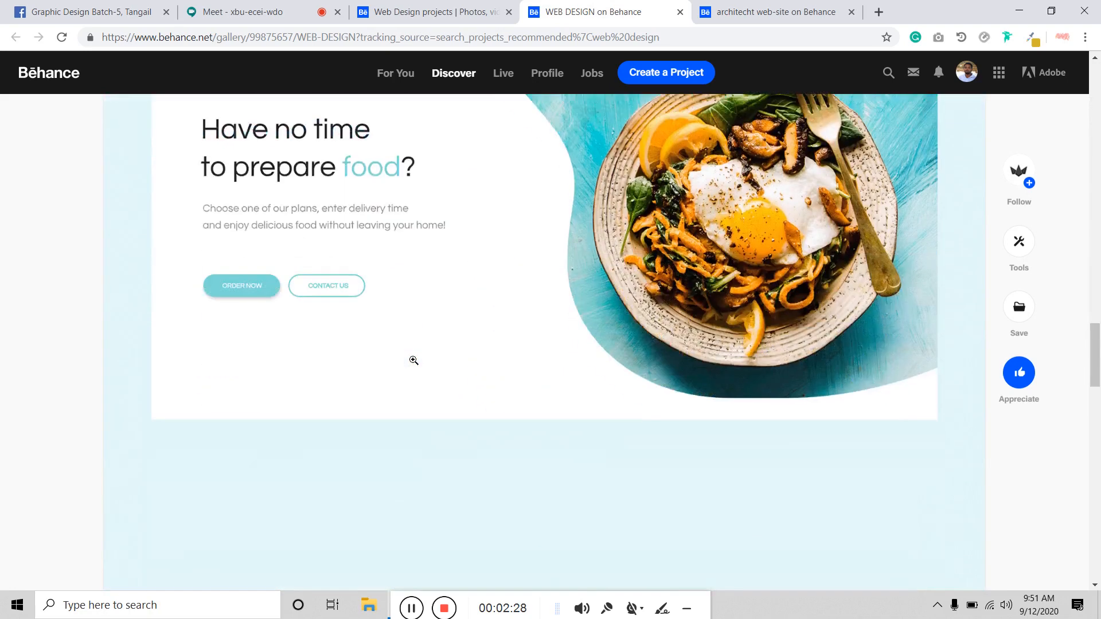
scroll(413, 360, up, 3)
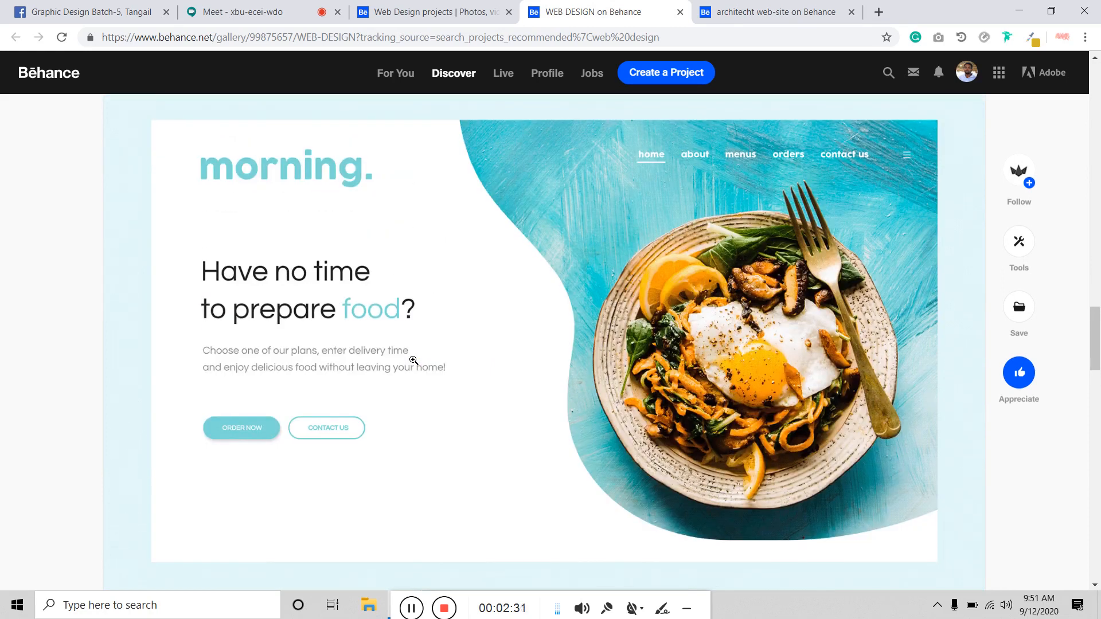
scroll(414, 360, down, 15)
scroll(413, 364, up, 10)
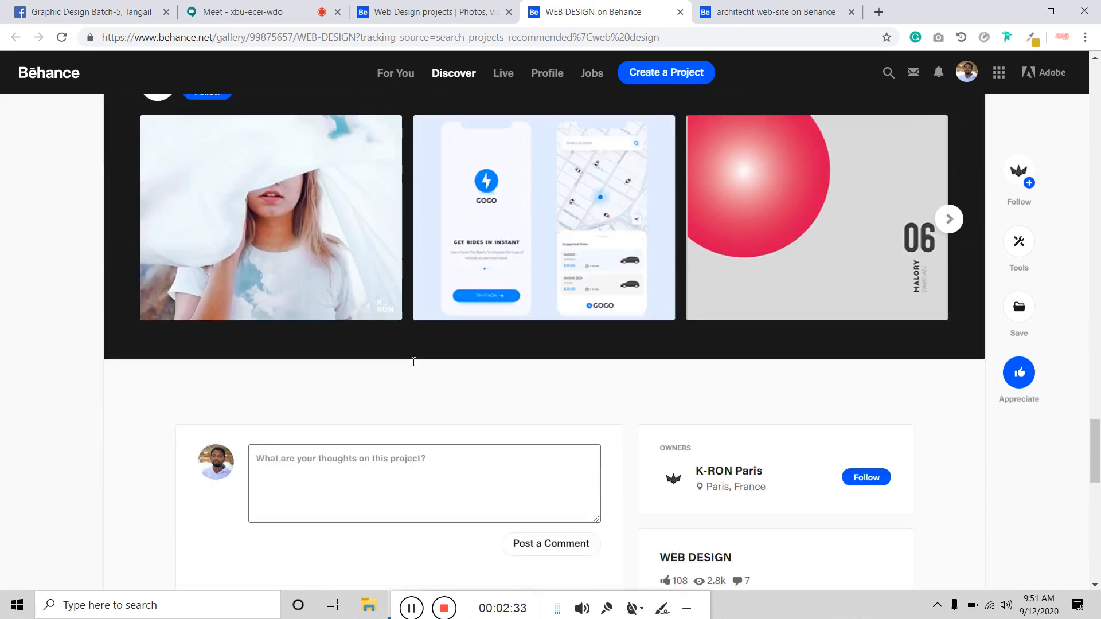
scroll(518, 336, down, 4)
scroll(523, 328, down, 12)
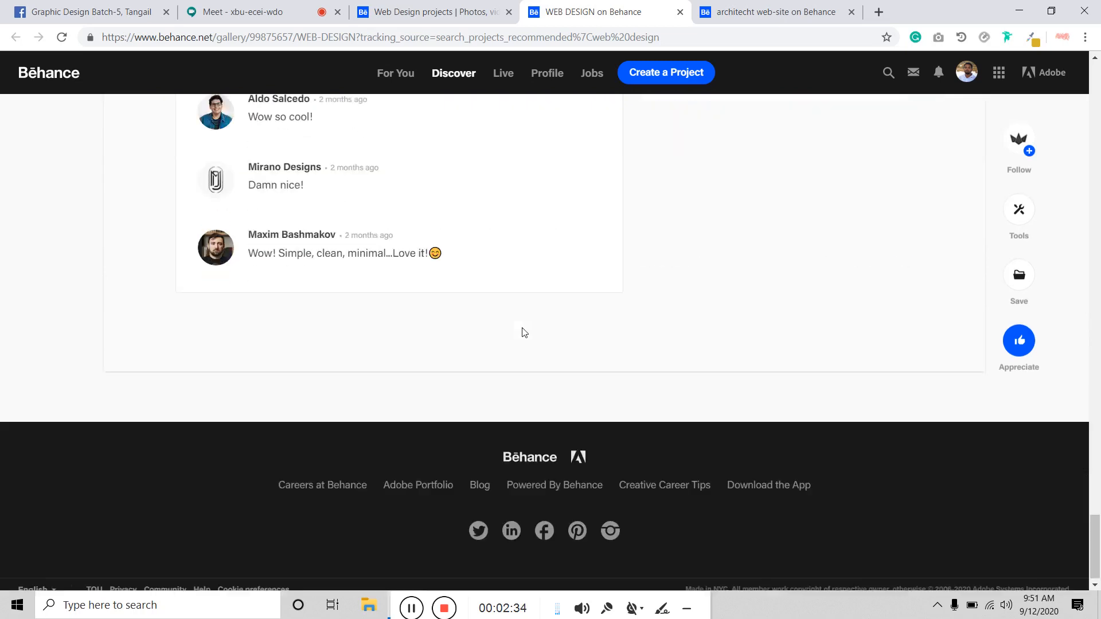
scroll(521, 329, up, 7)
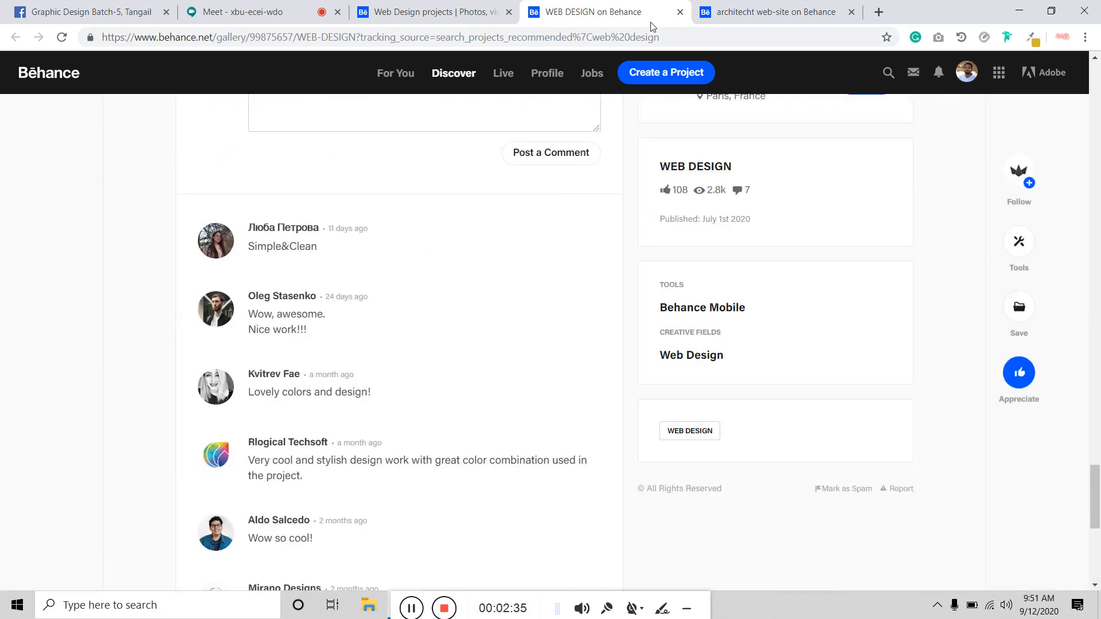
Step: Close the WEB DESIGN tab, browse the architecht project, then close it and the search tab
click(680, 12)
scroll(503, 289, down, 7)
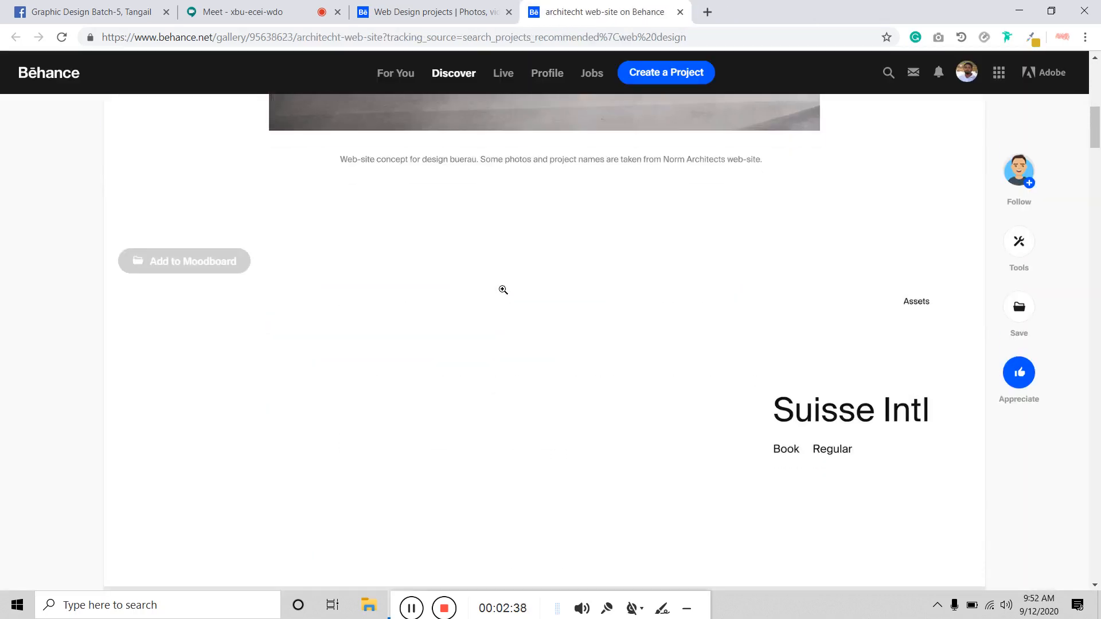
scroll(503, 290, up, 8)
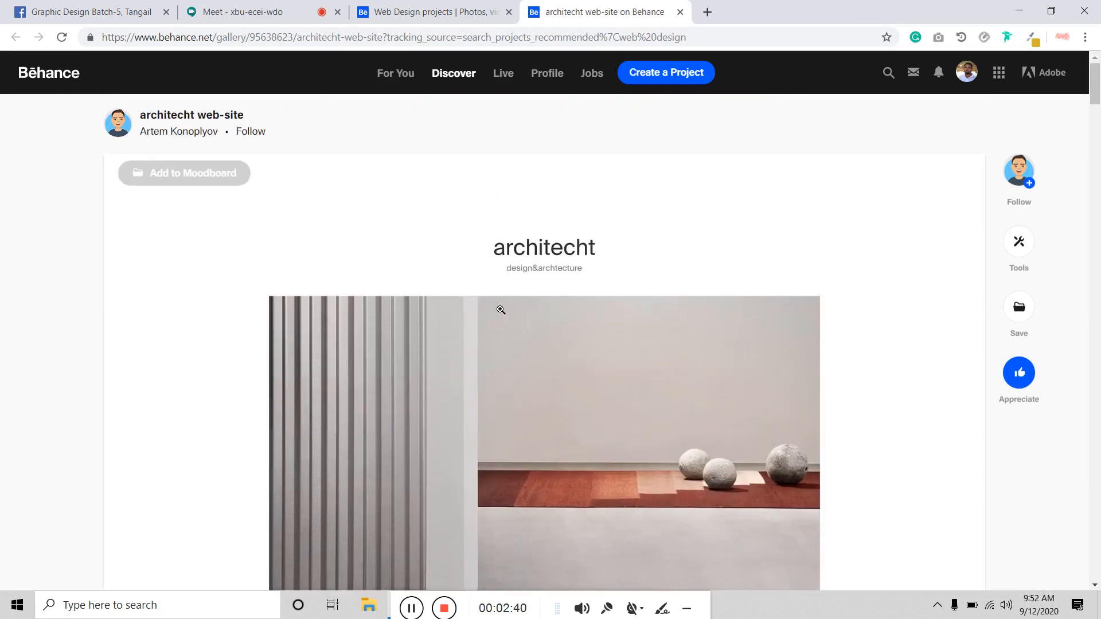
scroll(500, 309, down, 10)
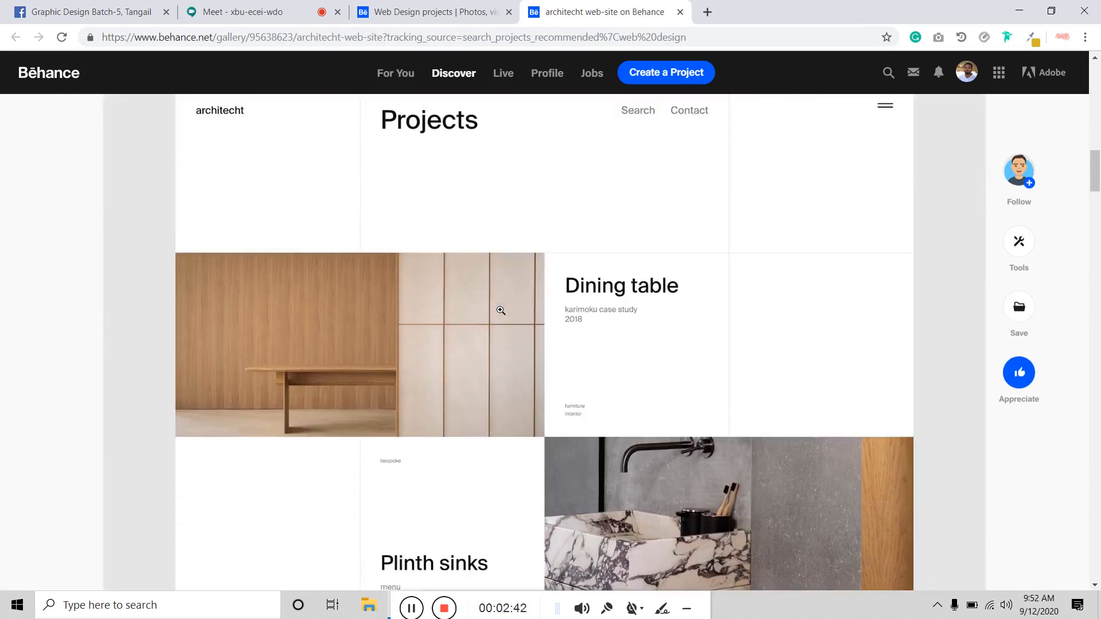
scroll(501, 311, down, 15)
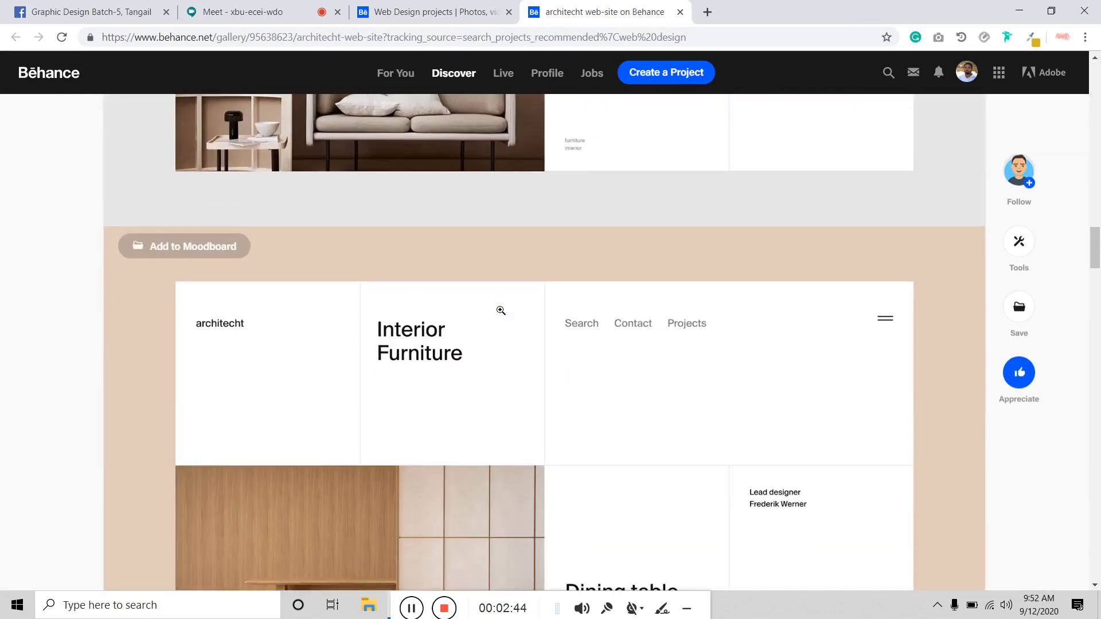
scroll(501, 310, down, 12)
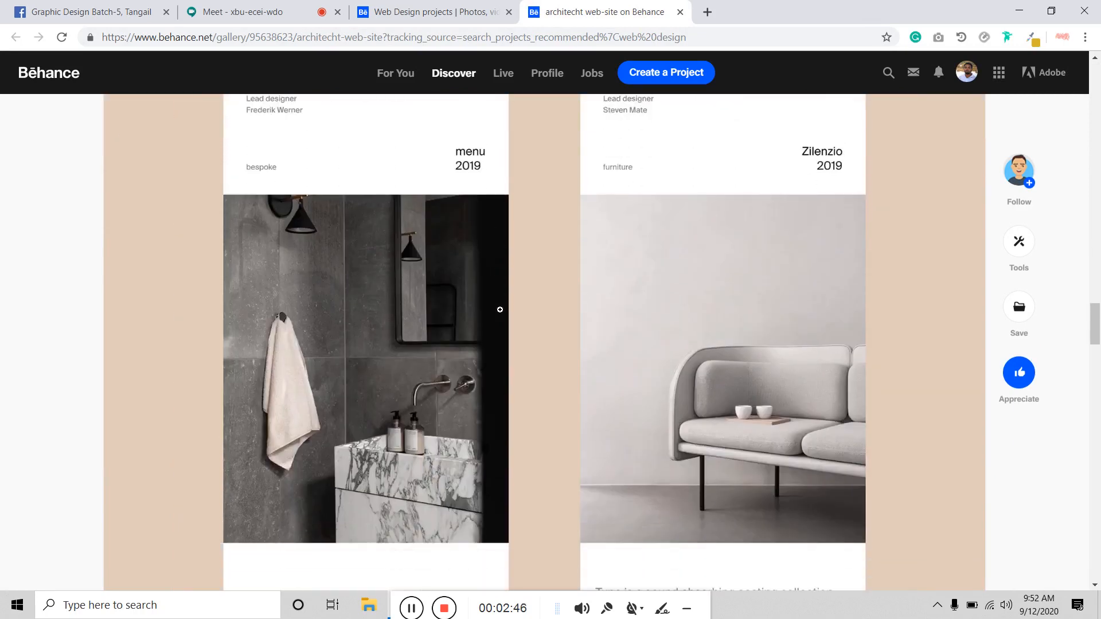
scroll(500, 310, down, 15)
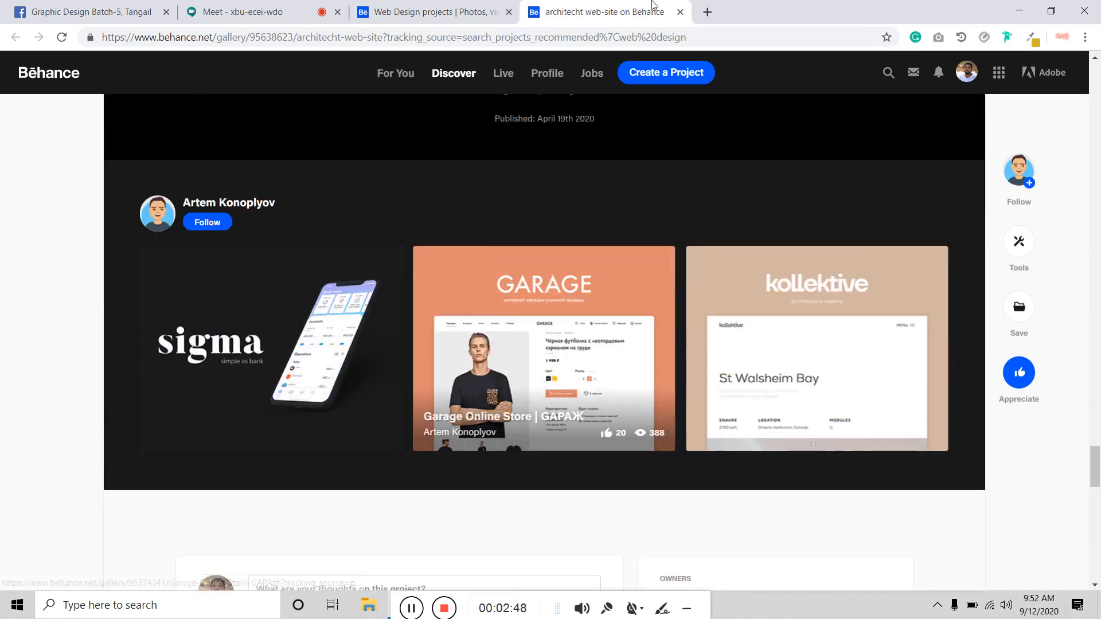
click(680, 11)
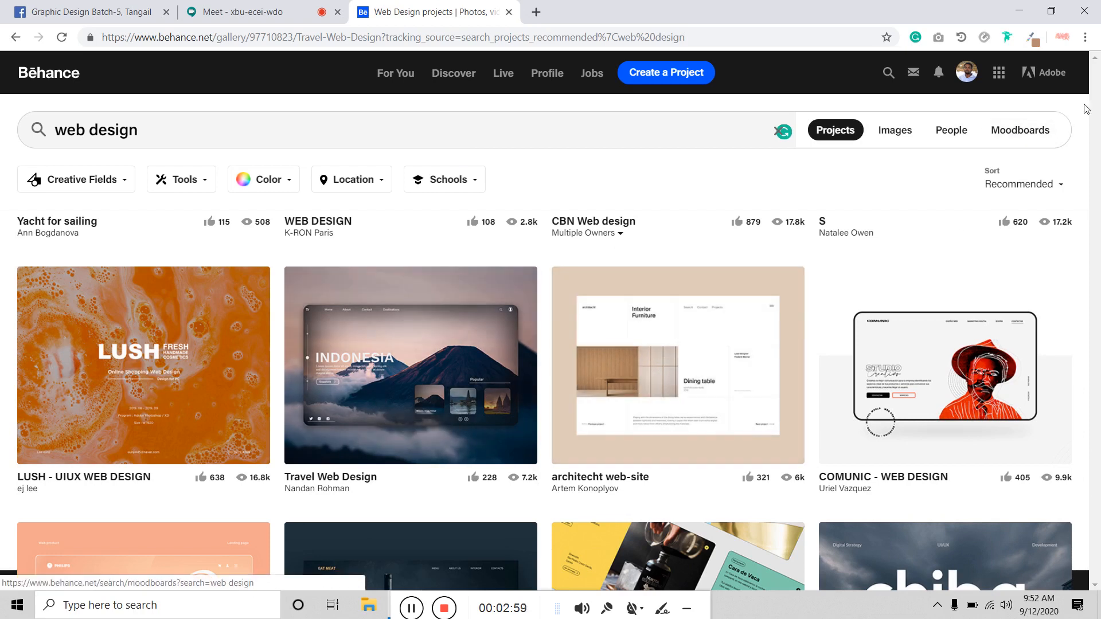
key(ctrl+w)
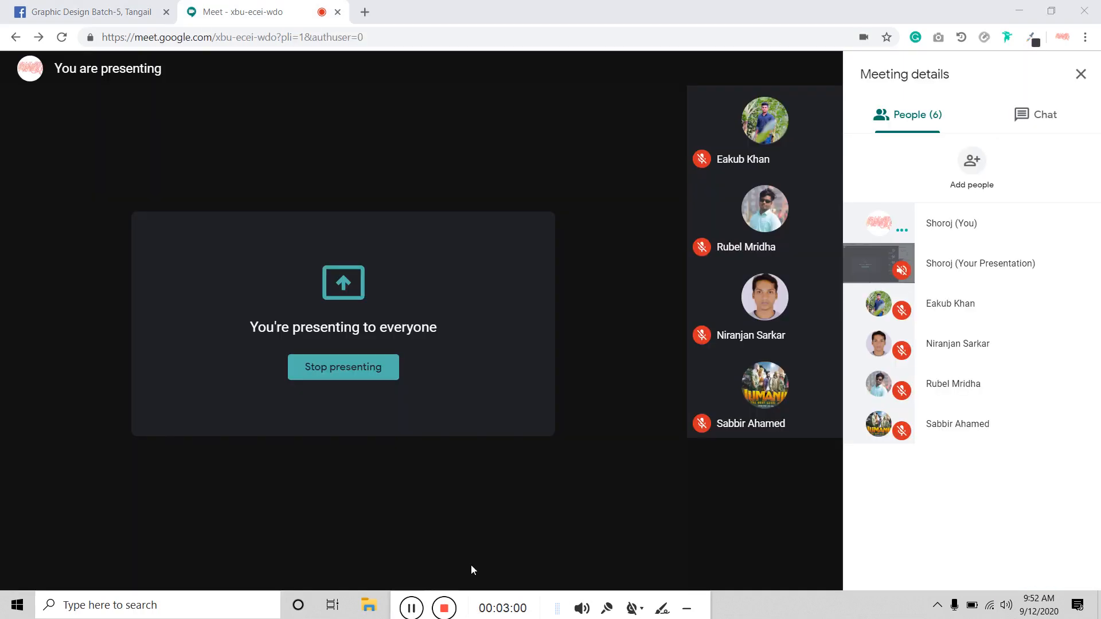
Step: Google 'website size in pixels' in a new tab
click(366, 14)
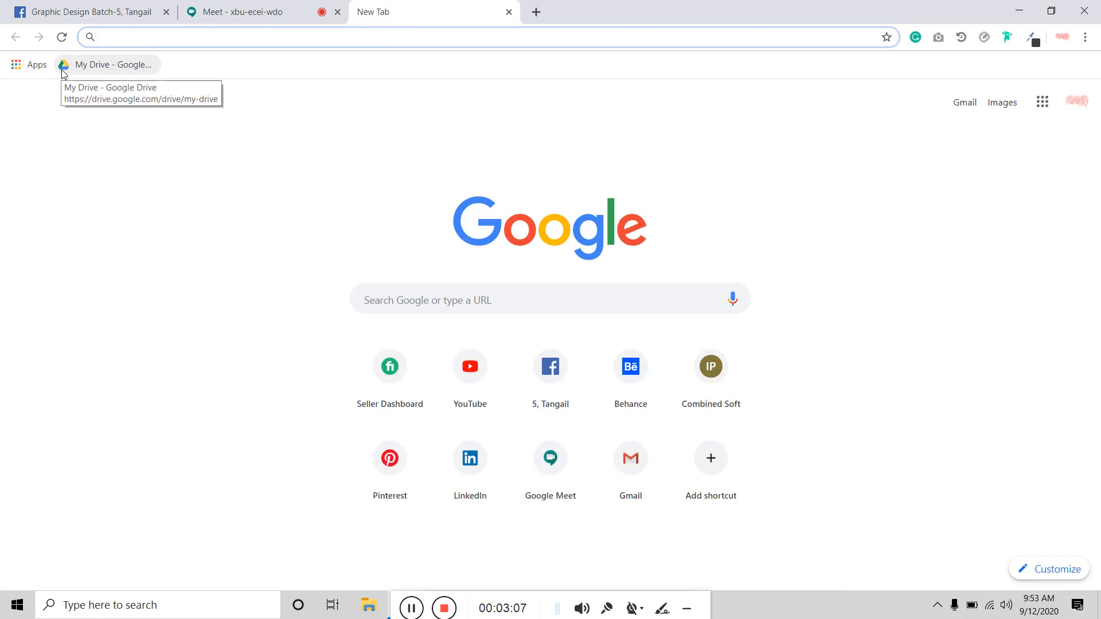
text(b)
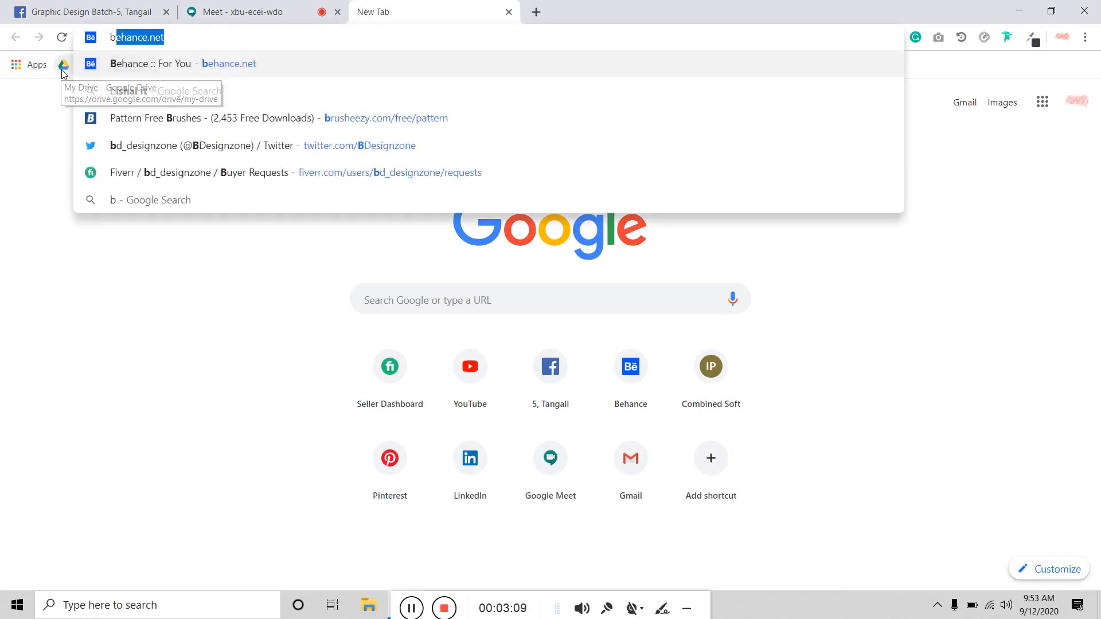
key(BackSpace)
key(BackSpace)
text(web)
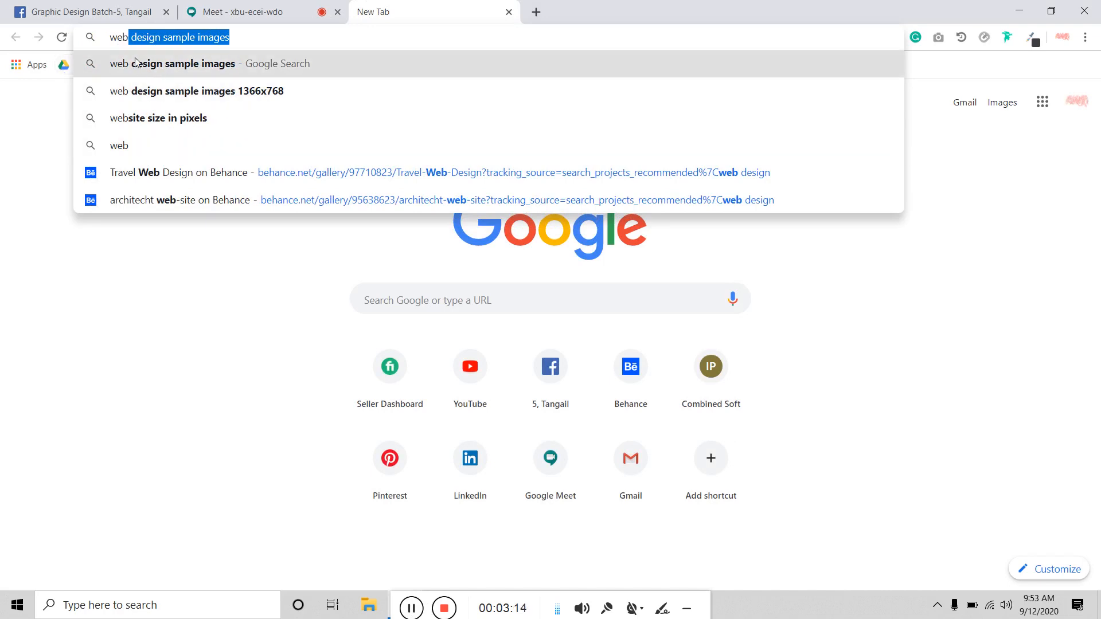
text(s)
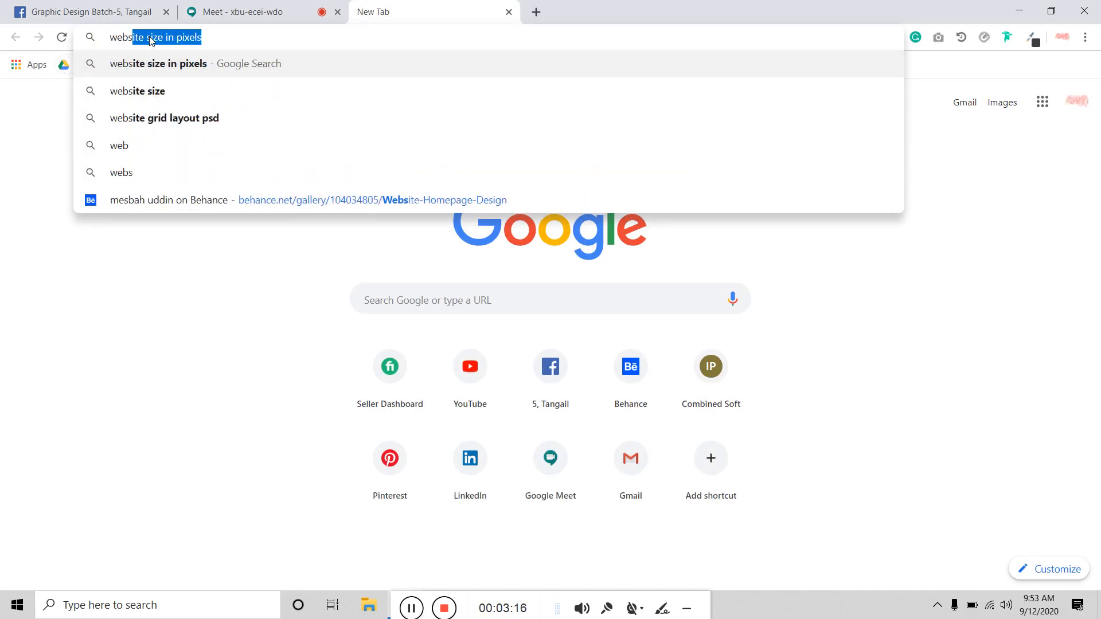
text(ite)
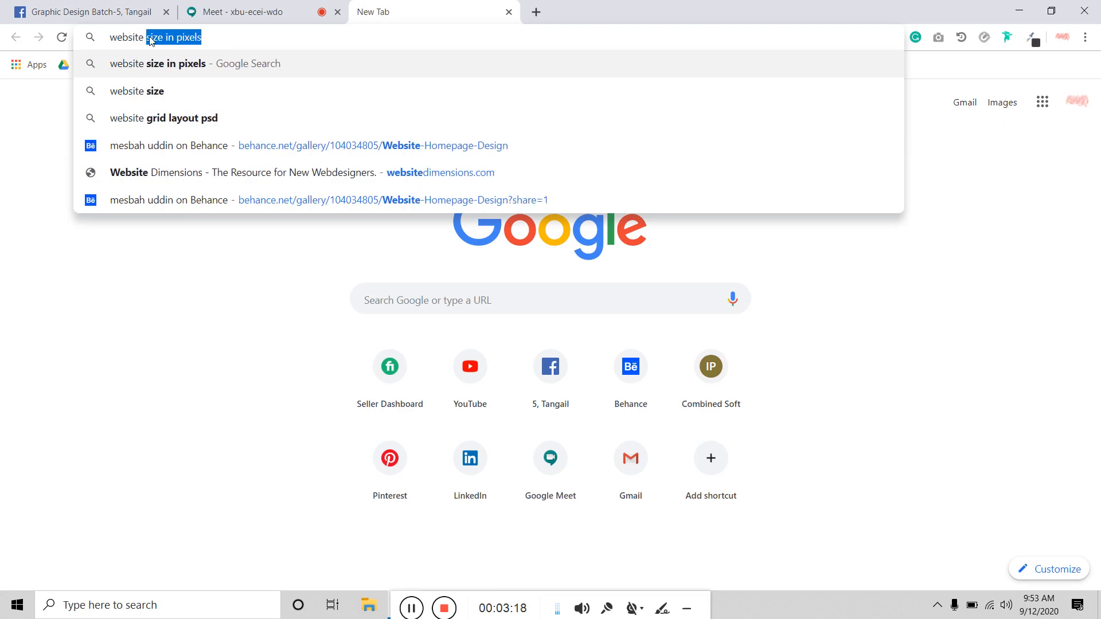
key(Right)
key(Return)
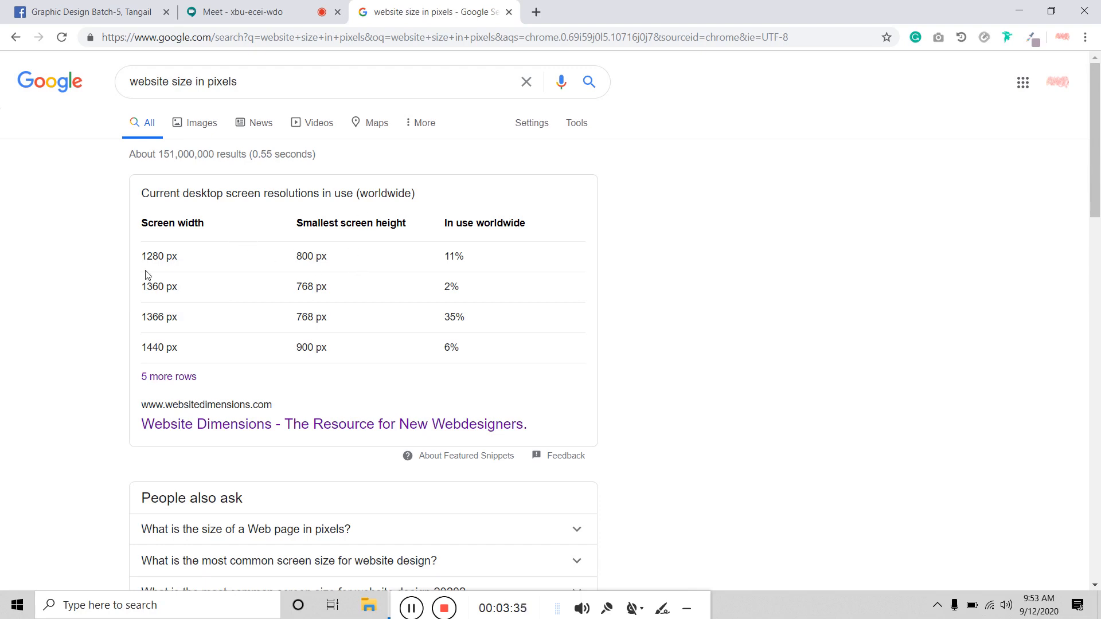
Step: Select the four rows of the desktop resolution table, then close the results tab
drag(143, 257, 478, 366)
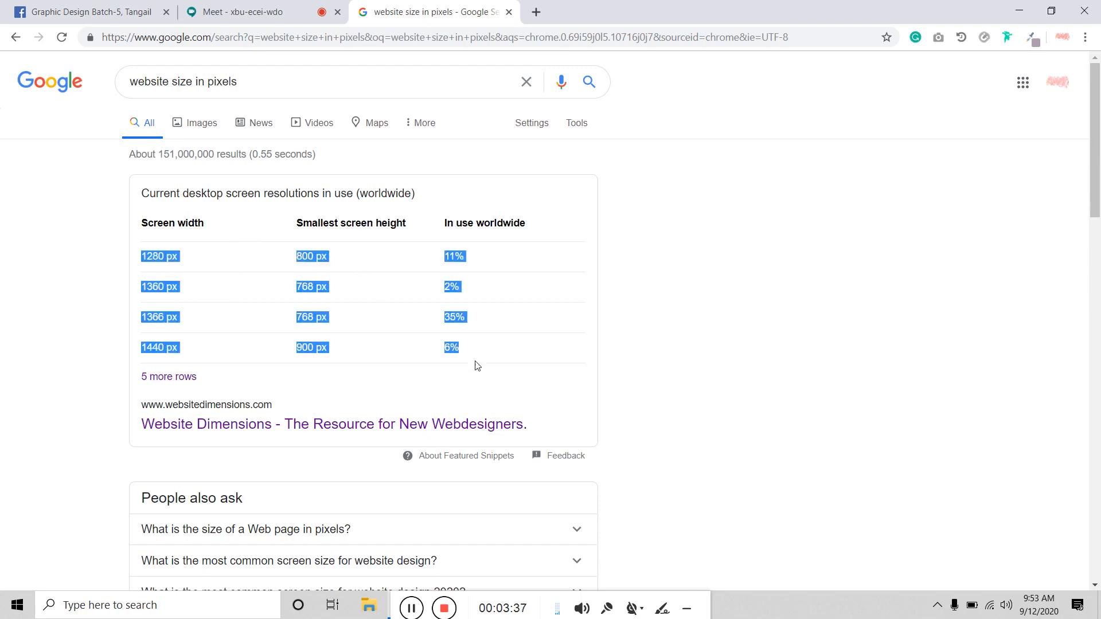
click(480, 361)
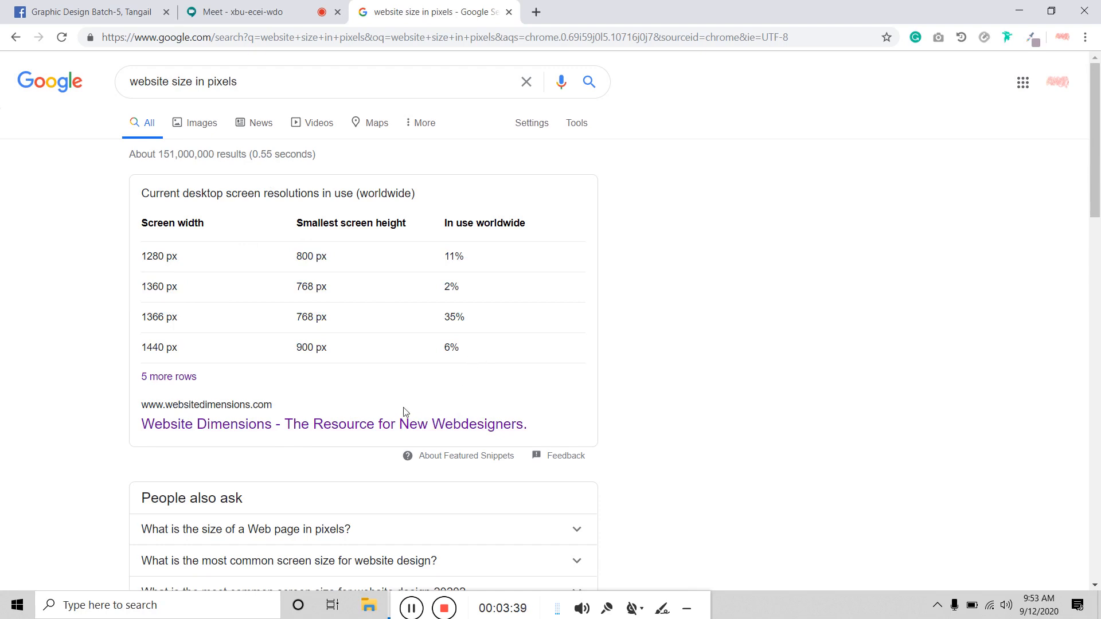
click(509, 13)
Step: Open prothomalo.com in a new tab and scroll down through its homepage sections
key(ctrl+t)
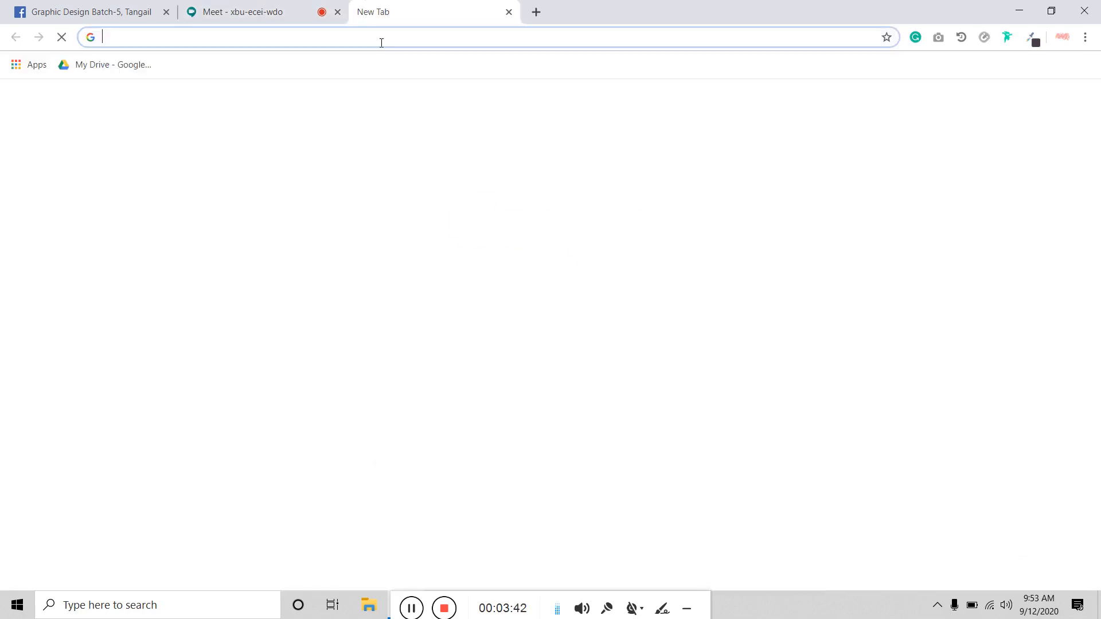
text(prothomalo.com)
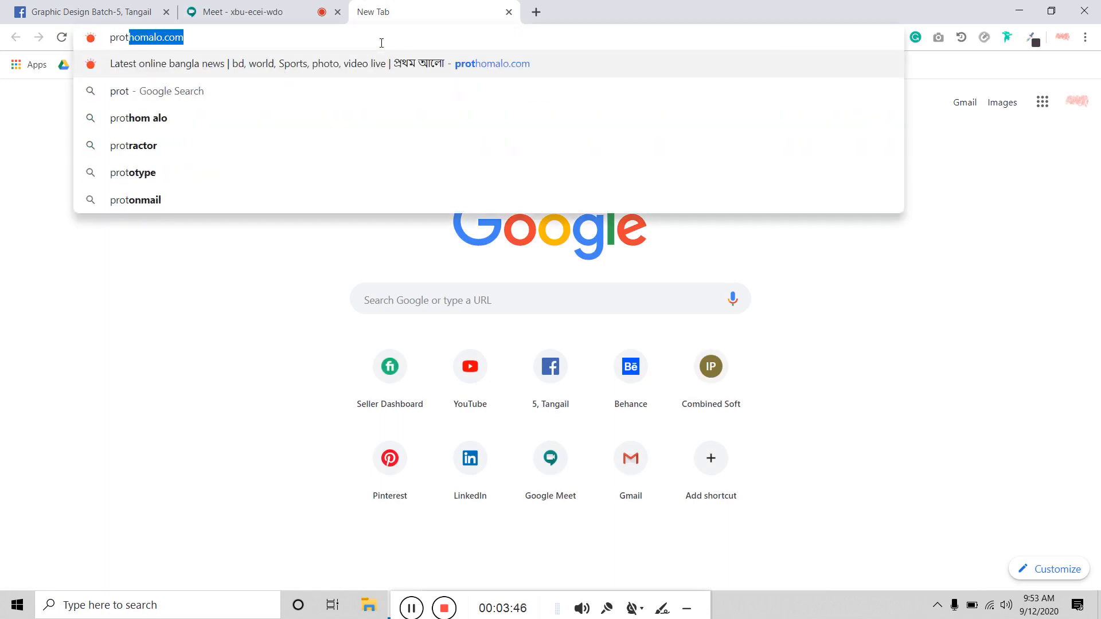
key(Return)
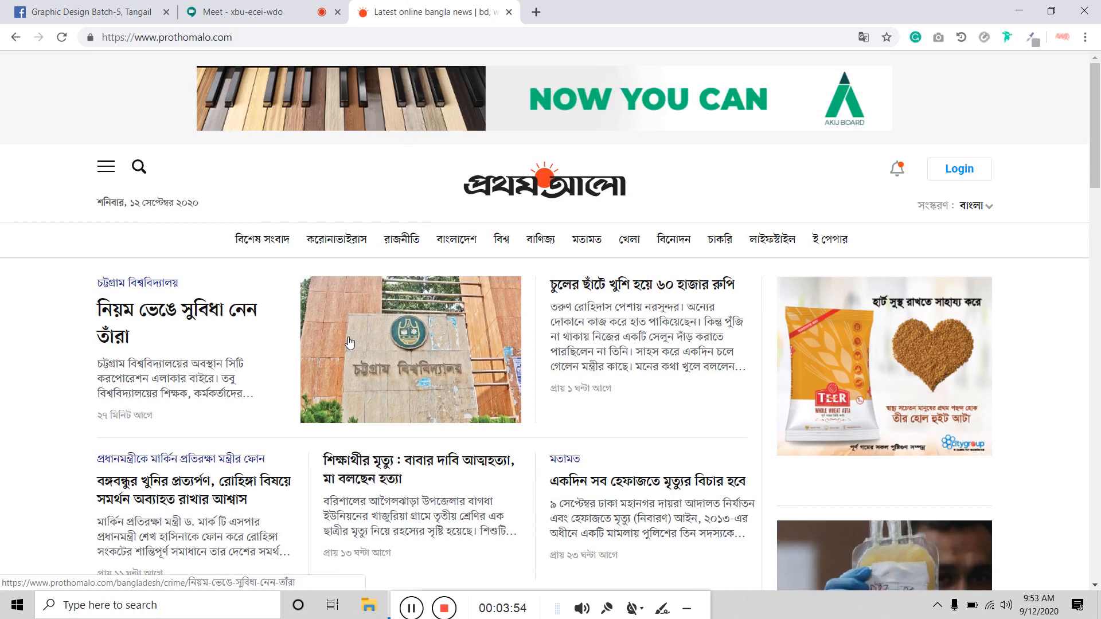
scroll(263, 286, down, 10)
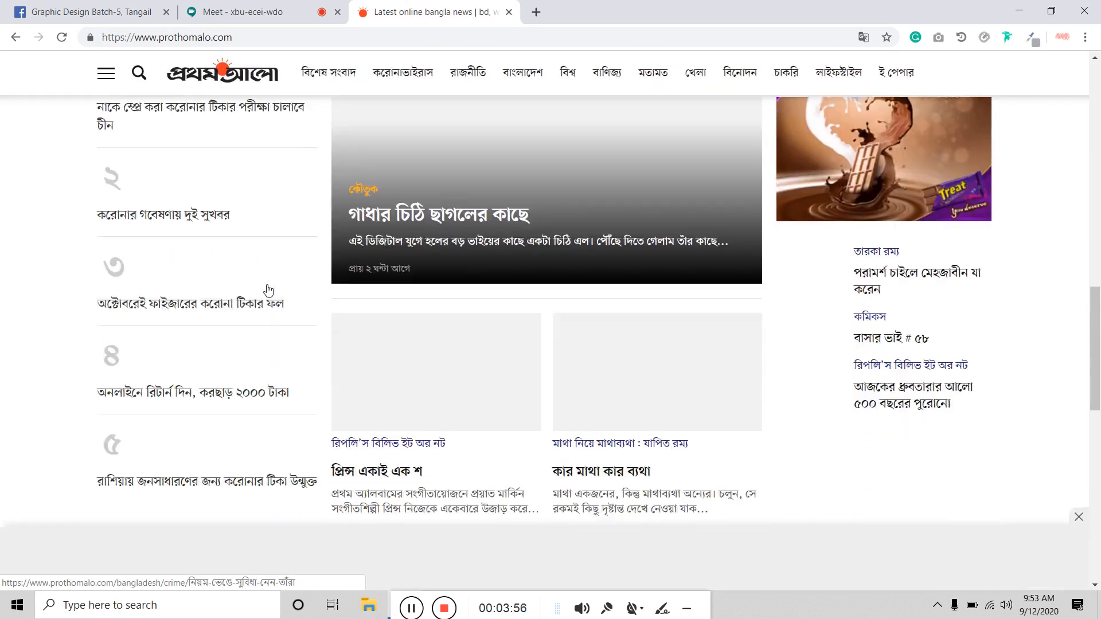
scroll(268, 290, down, 15)
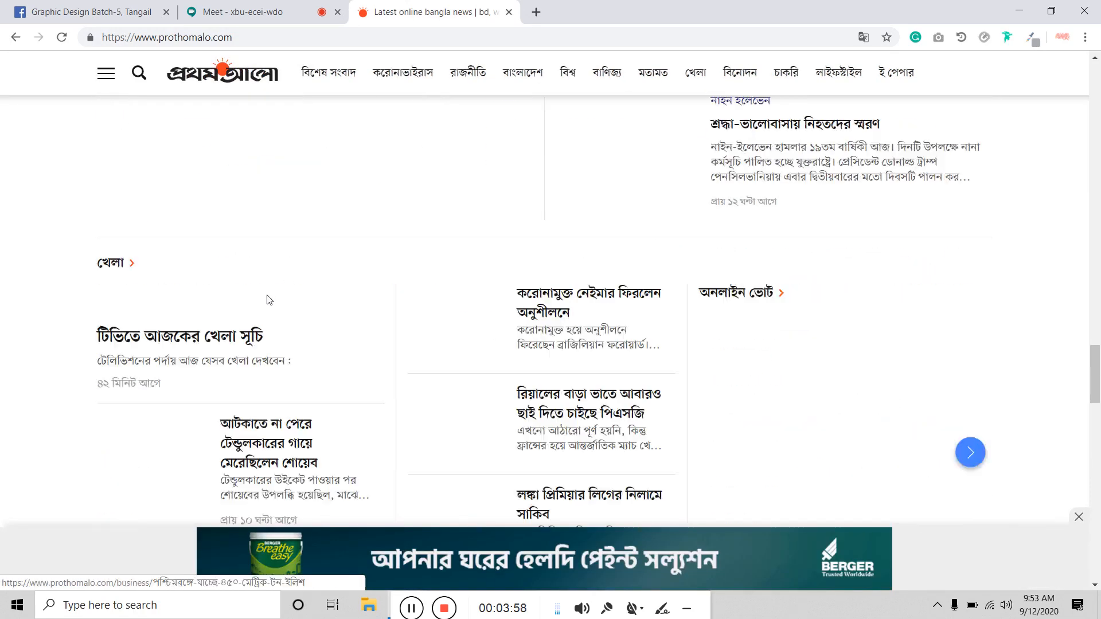
scroll(268, 303, down, 8)
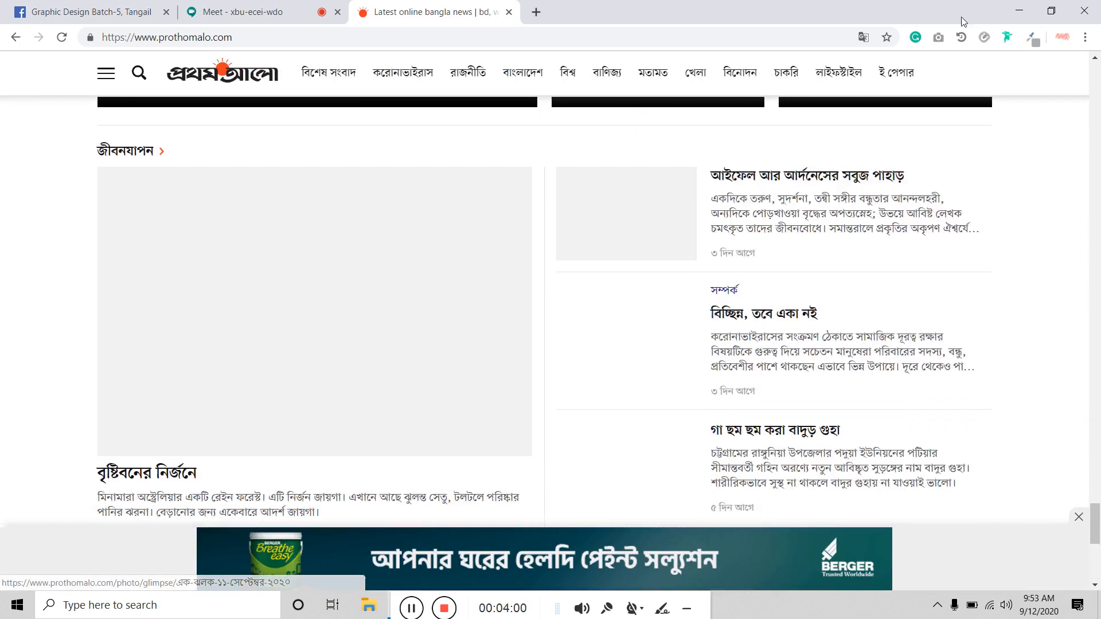
Step: Capture the Prothom Alo homepage with GoFullPage and preview it enlarged, then open a new tab
click(939, 38)
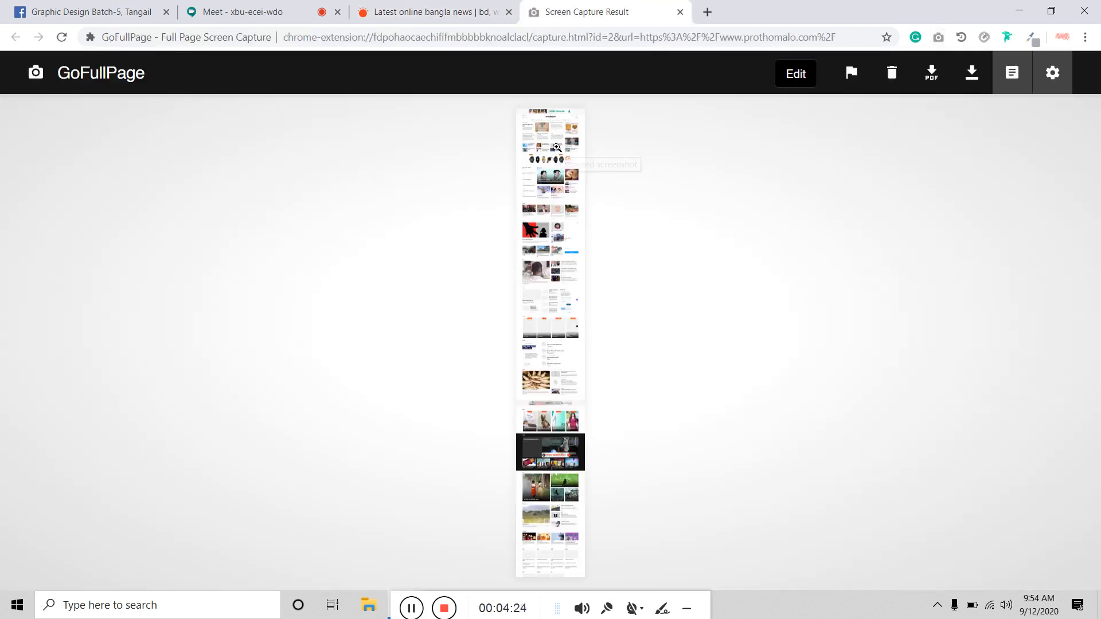
click(557, 188)
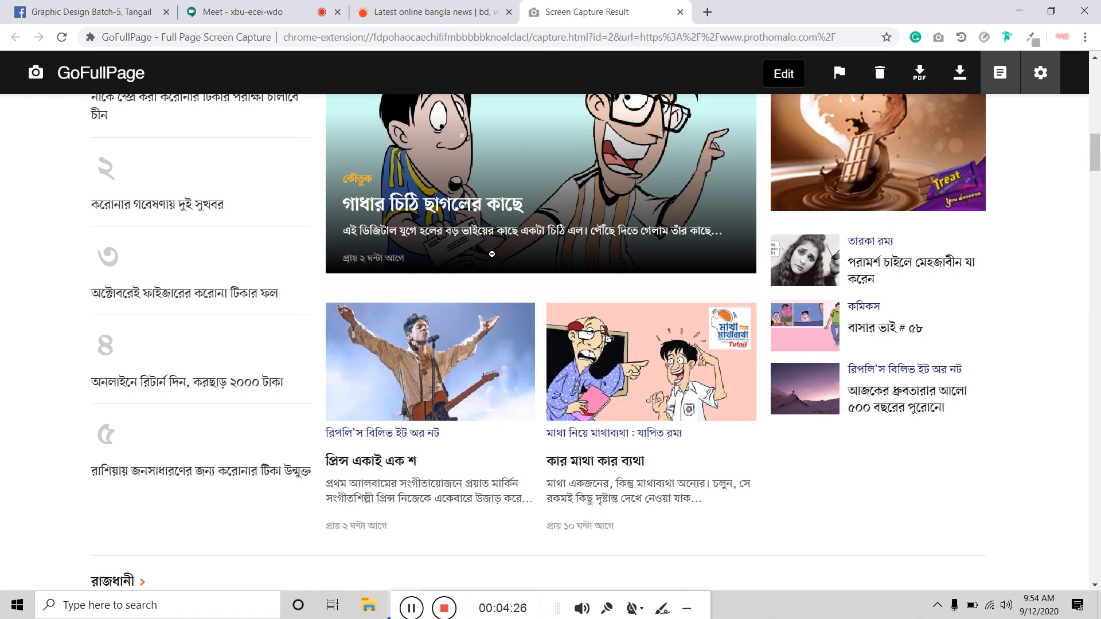
scroll(491, 253, up, 10)
click(492, 268)
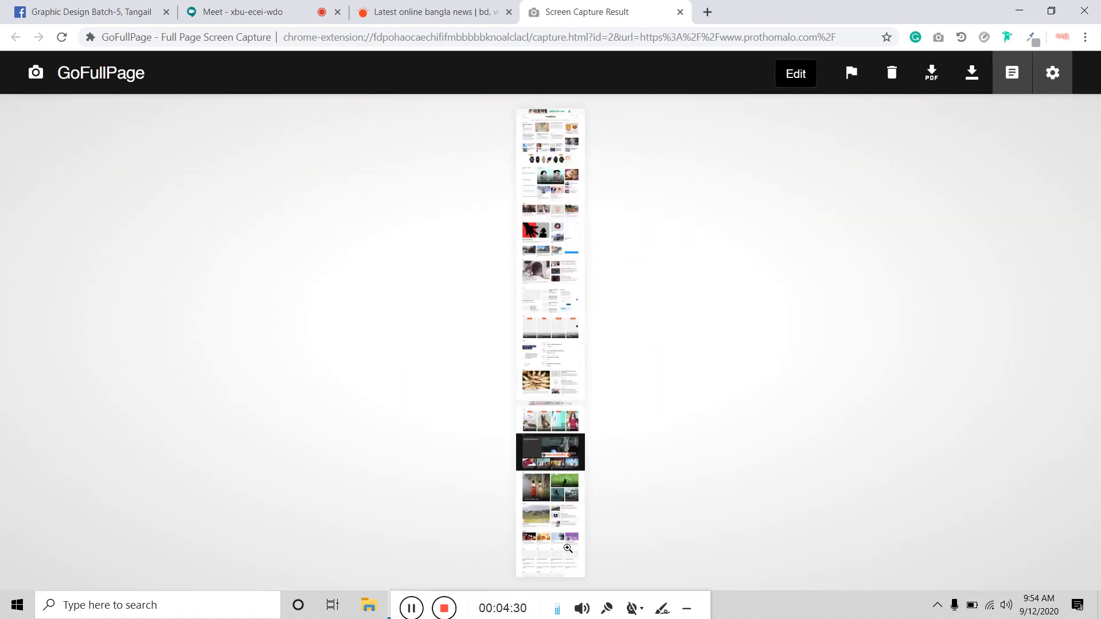
click(708, 12)
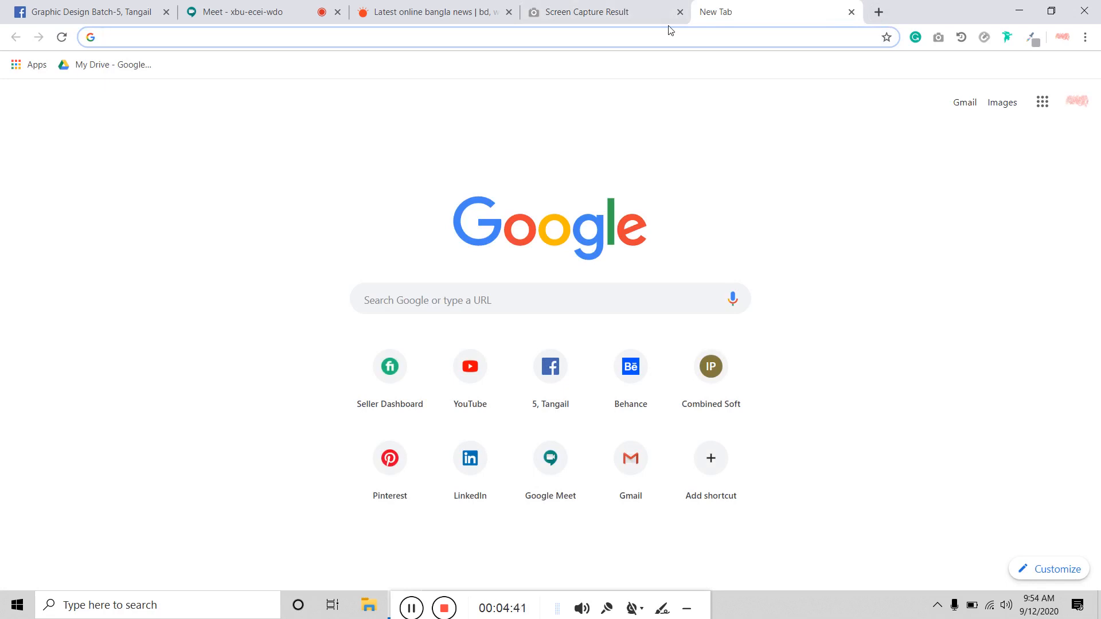
Step: Search Google for parjatan and open the parjatan.gov.bd tourism corporation website
text(p)
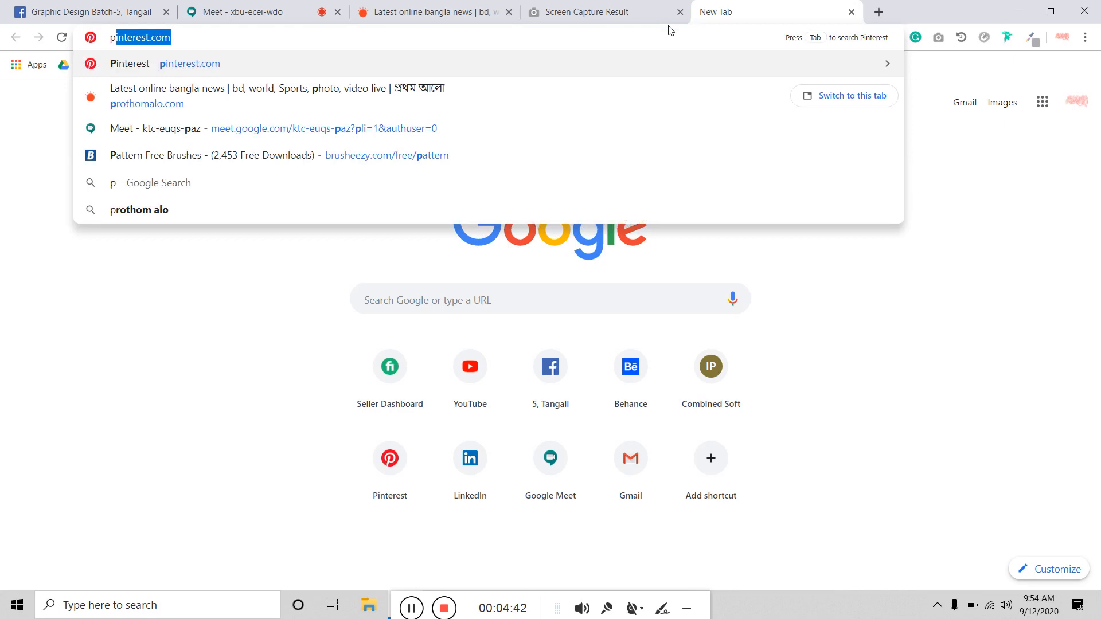
text(r)
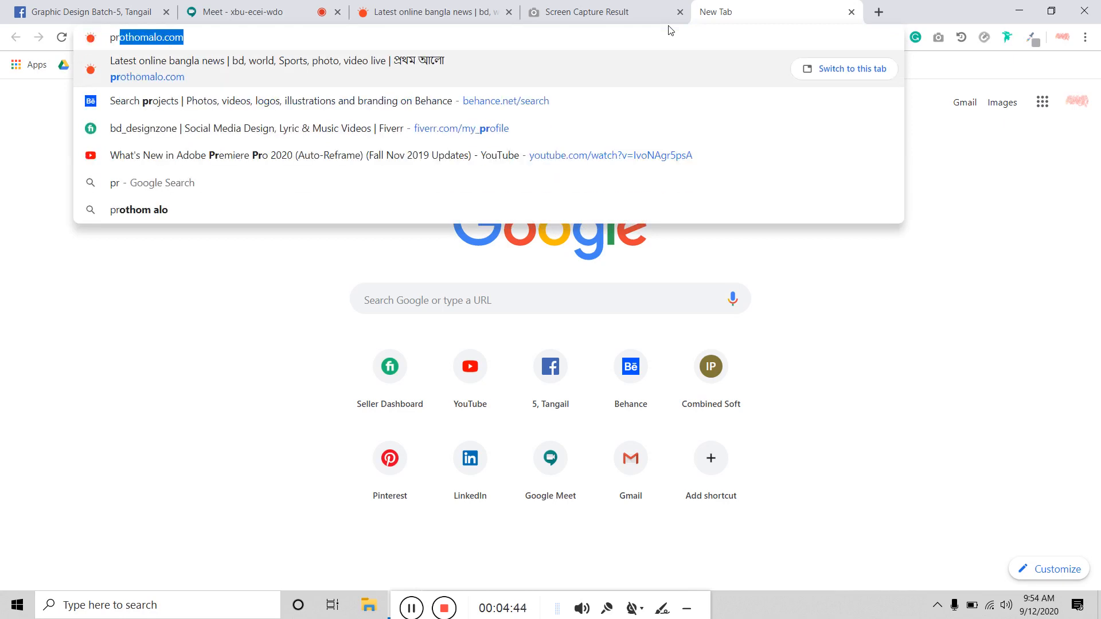
text(o)
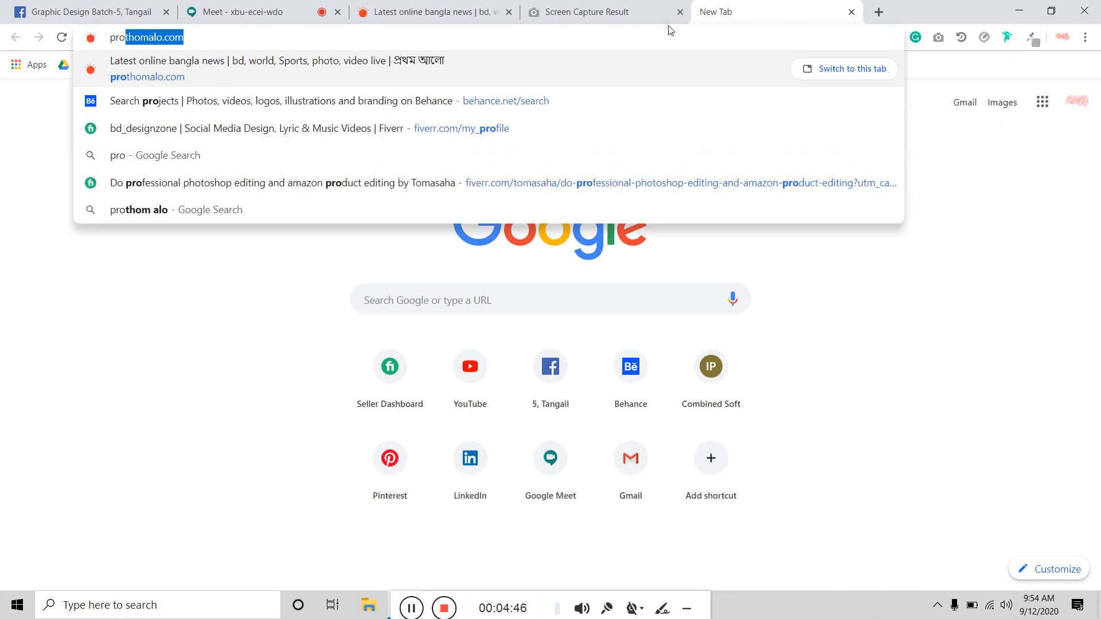
key(BackSpace)
key(BackSpace)
key(BackSpace)
key(BackSpace)
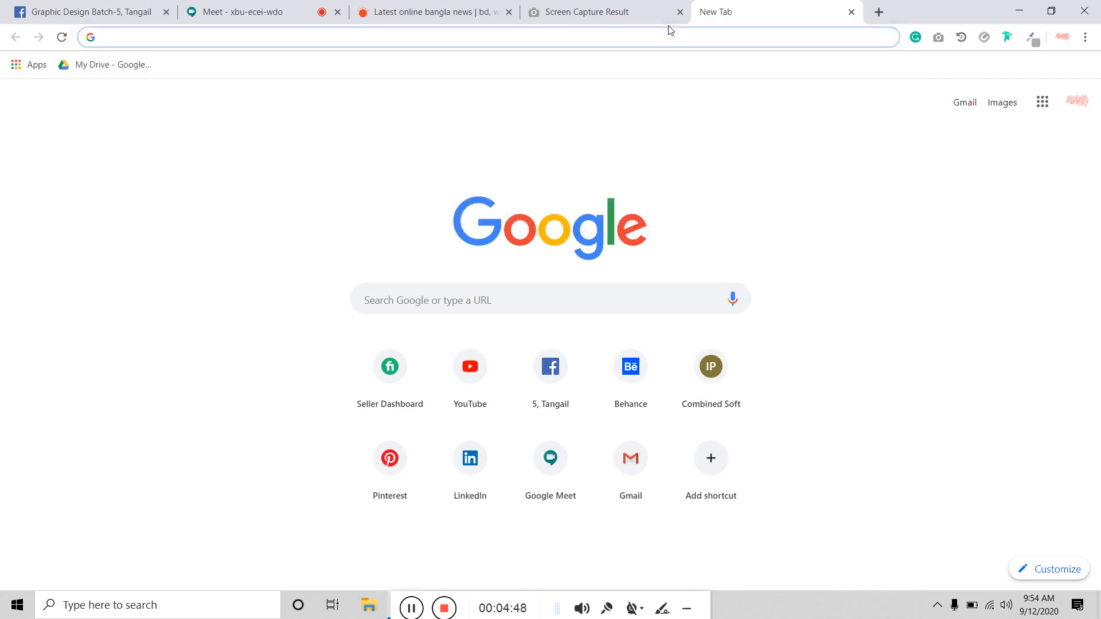
text(porj)
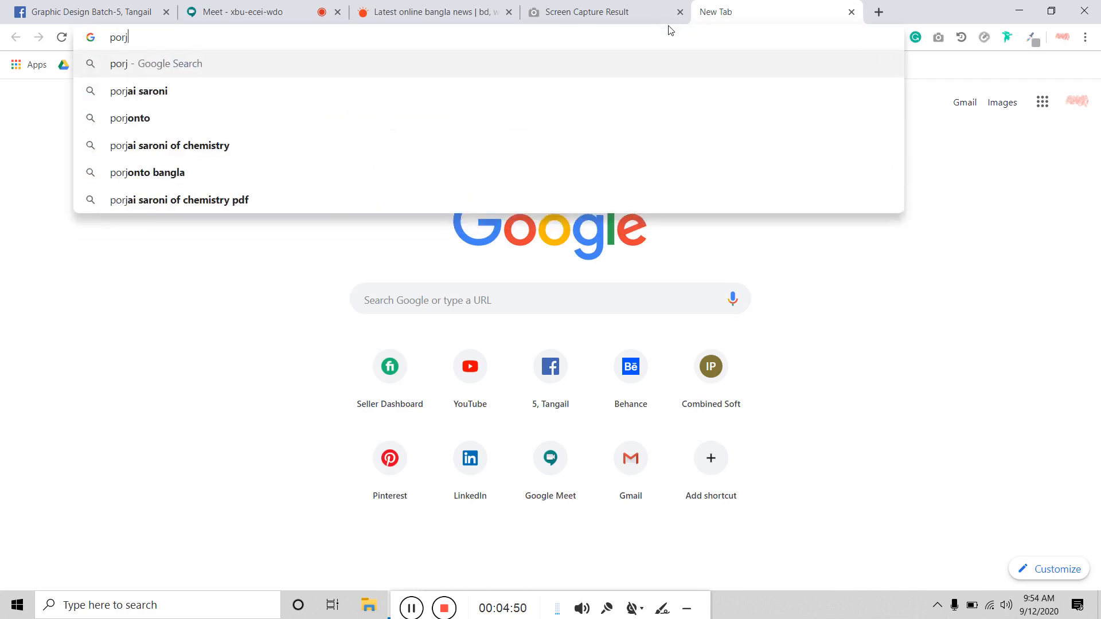
text(oto)
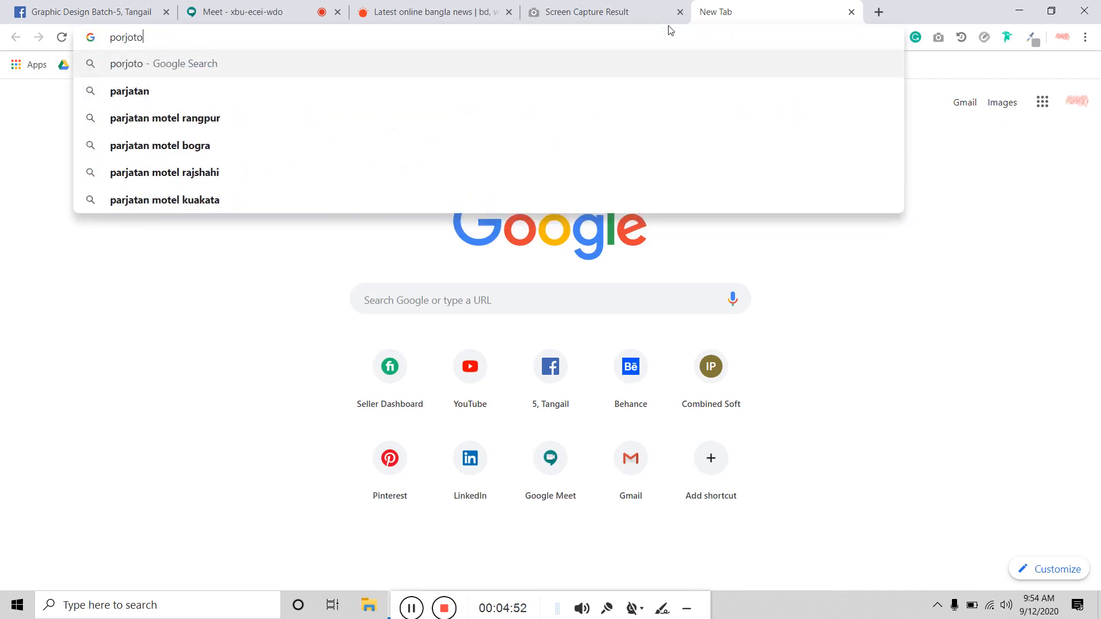
click(280, 97)
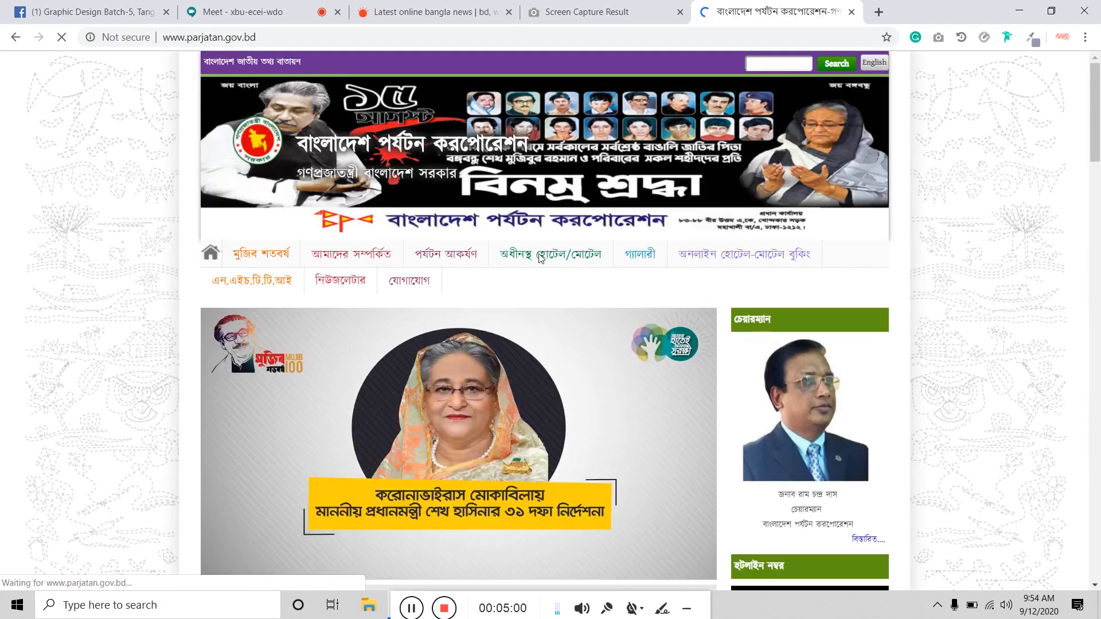
scroll(540, 259, down, 20)
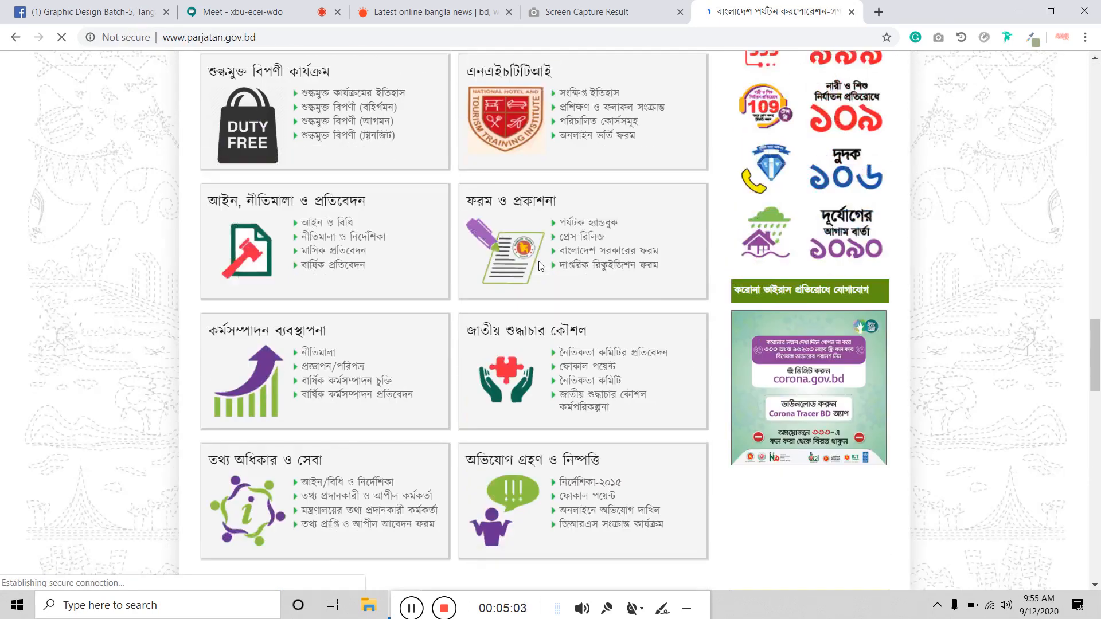
scroll(541, 265, down, 6)
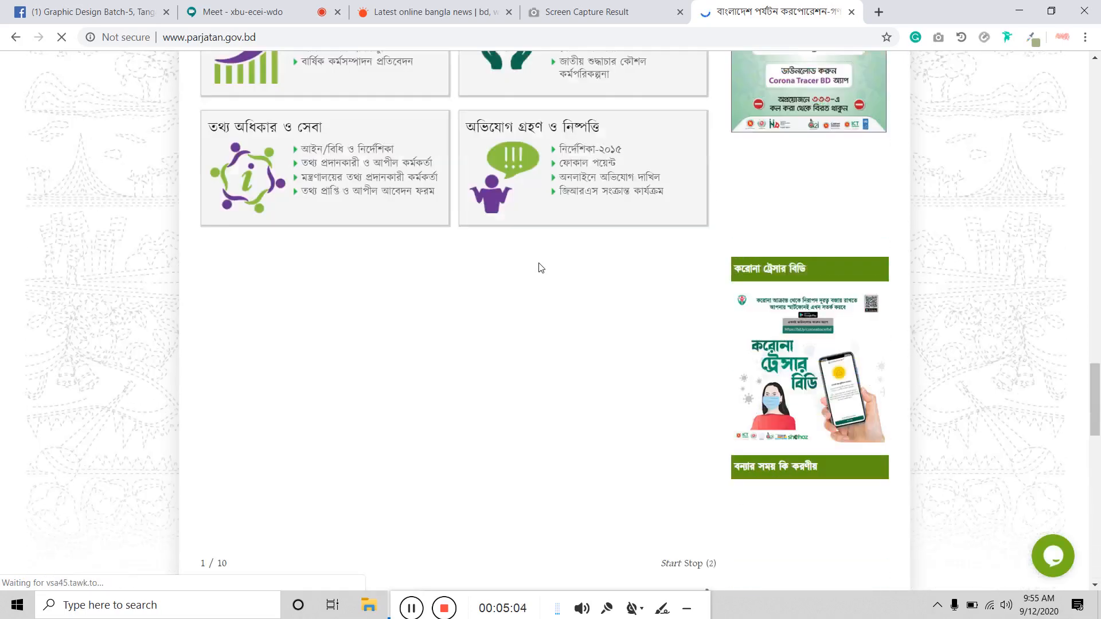
scroll(540, 266, up, 20)
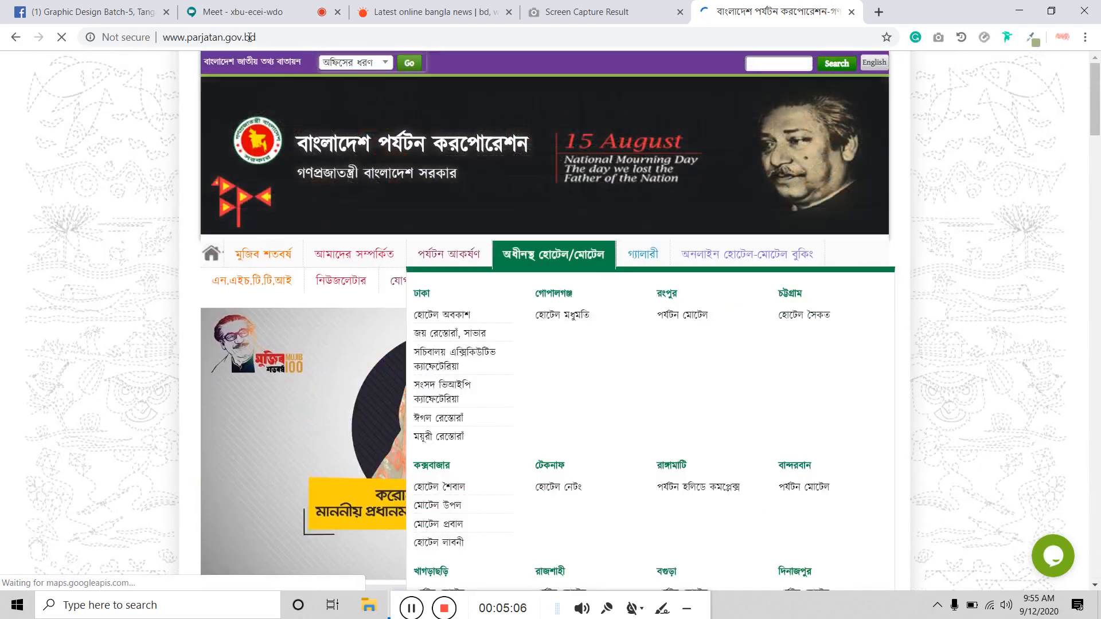
Step: Admit the waiting person into the Meet call, then return to the parjatan.gov.bd tab
click(269, 12)
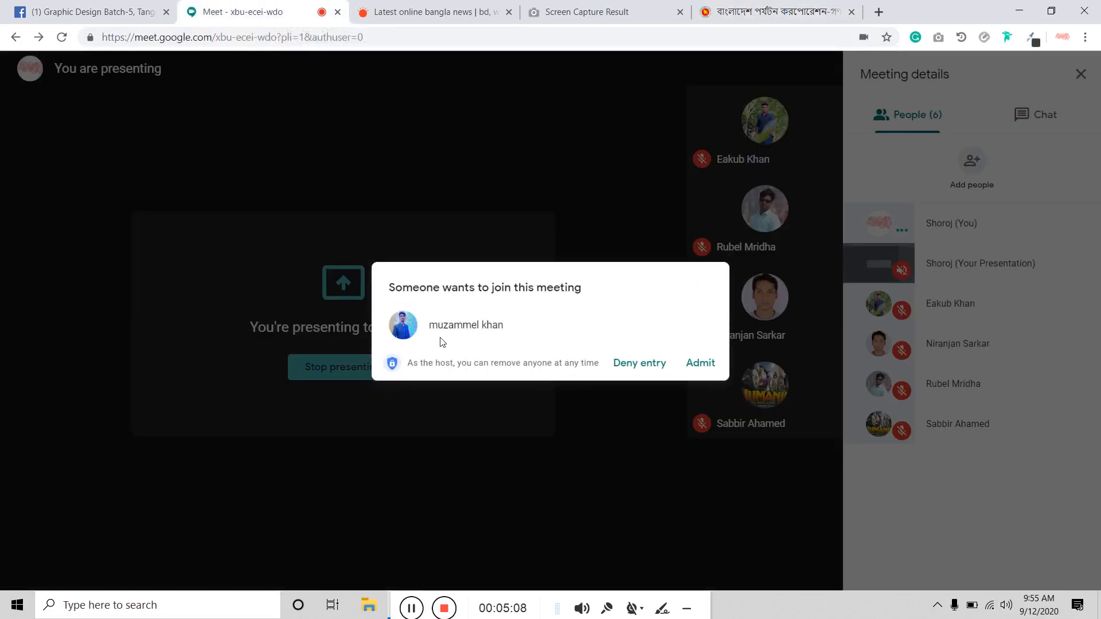
click(698, 364)
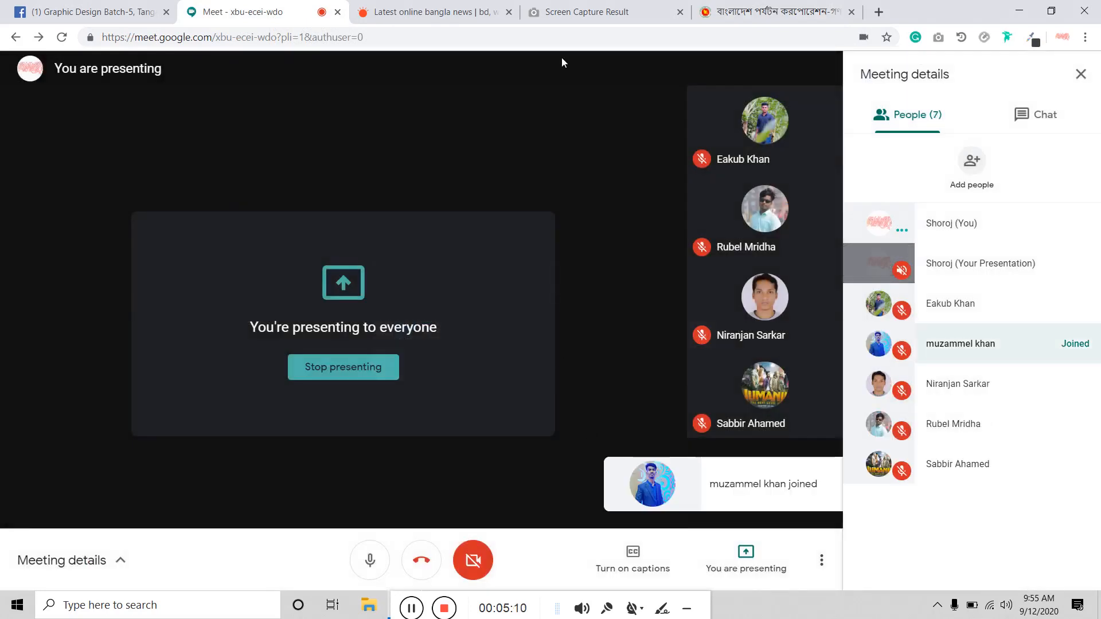
click(774, 12)
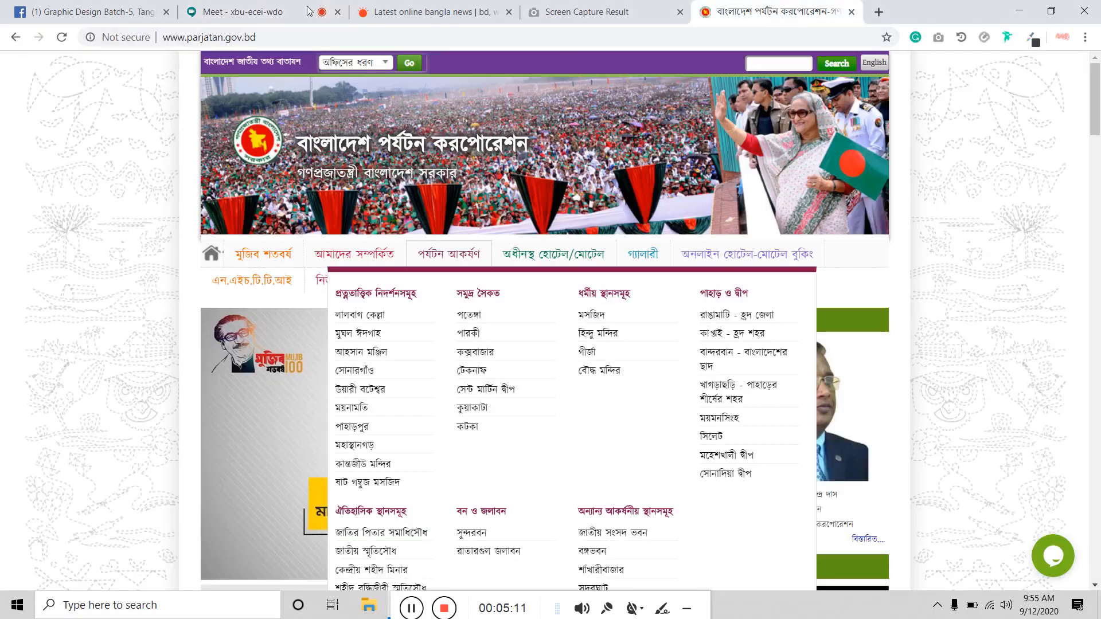
click(276, 36)
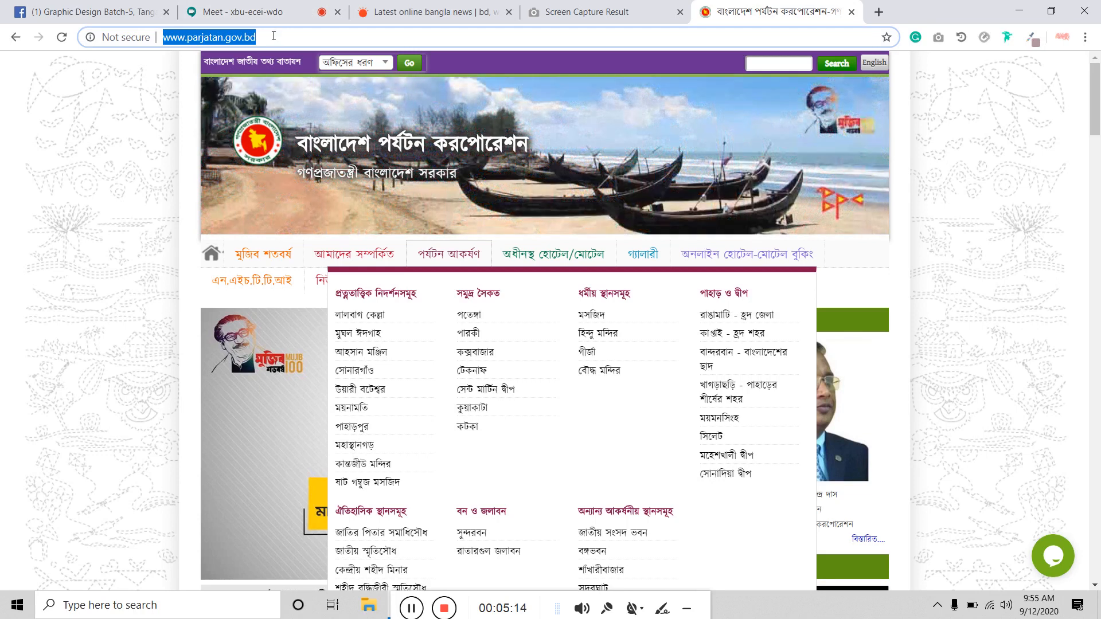
Step: Load the Dorjibari Online Store site (dorjibari.com.bd) from the address-bar suggestions
text(y)
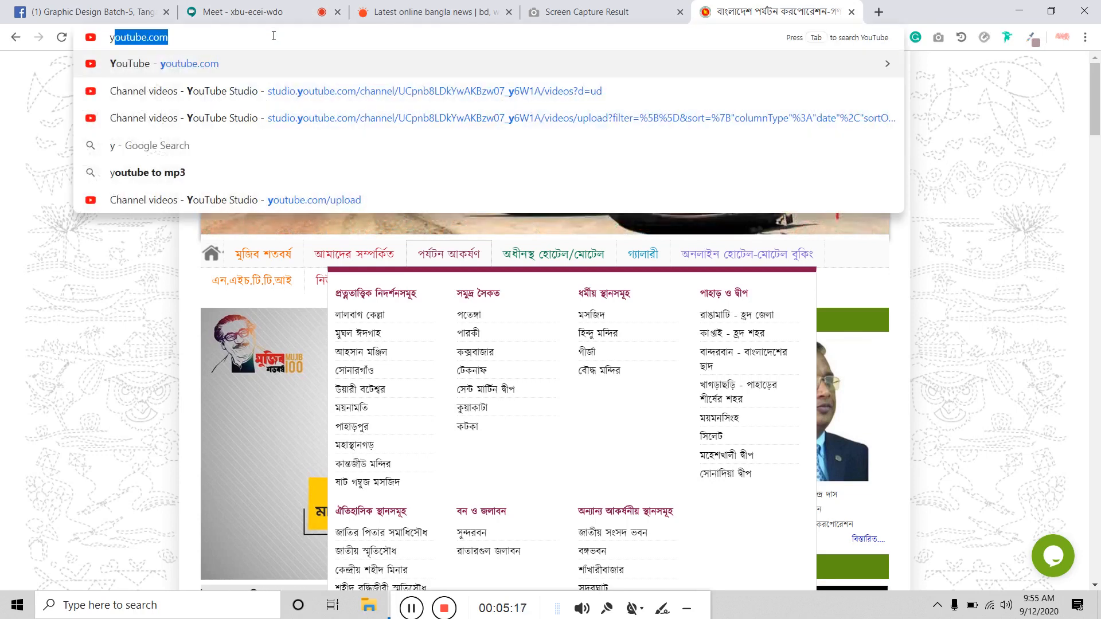
key(BackSpace)
key(BackSpace)
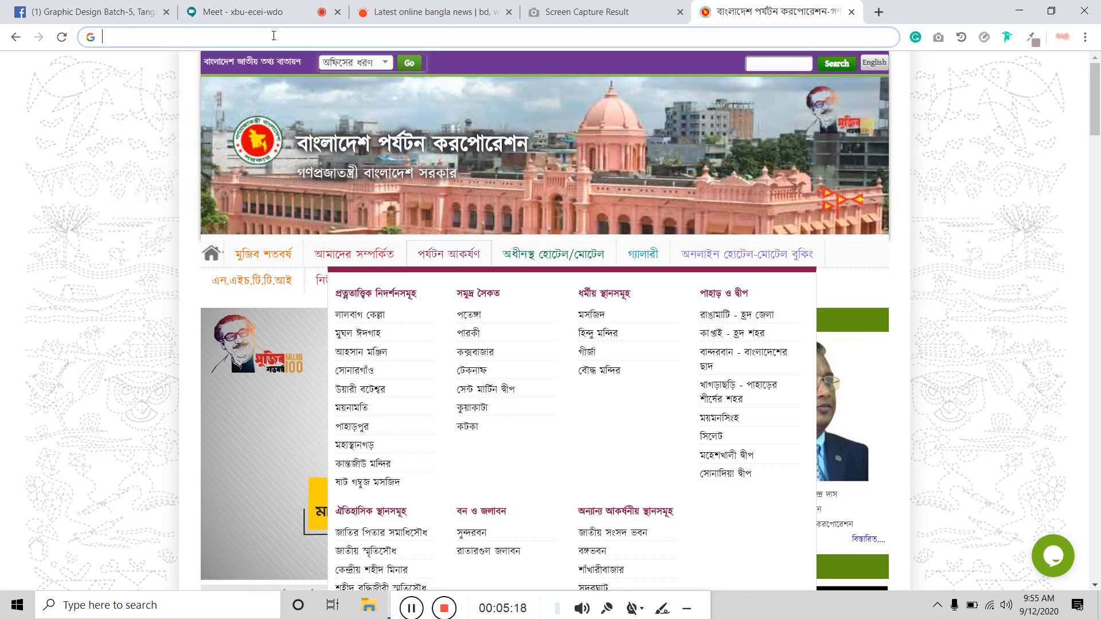
text(dor)
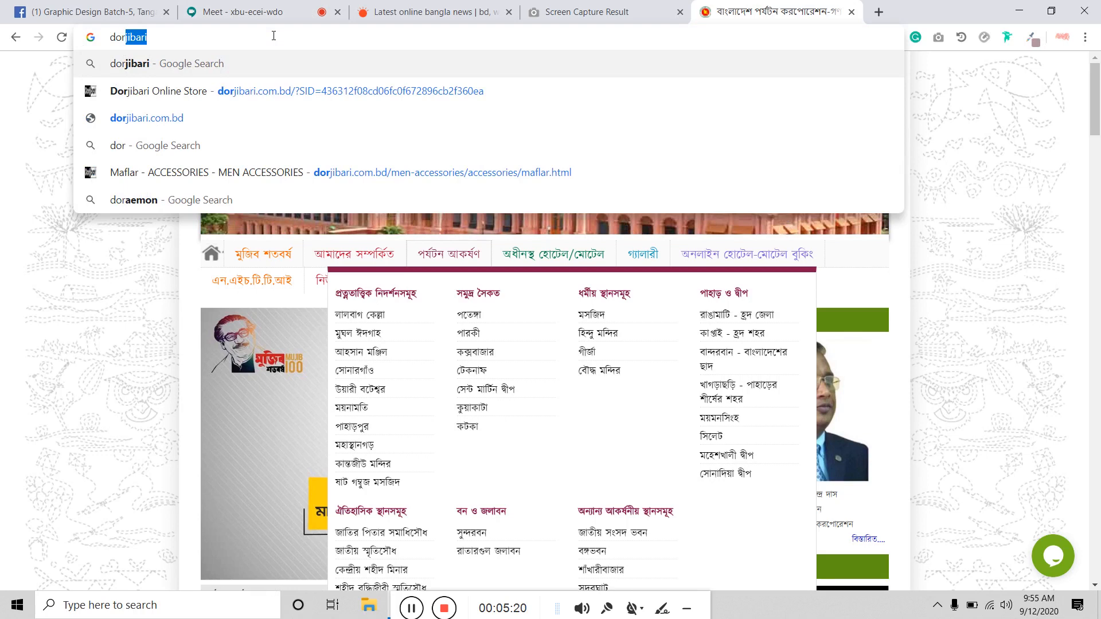
key(Down)
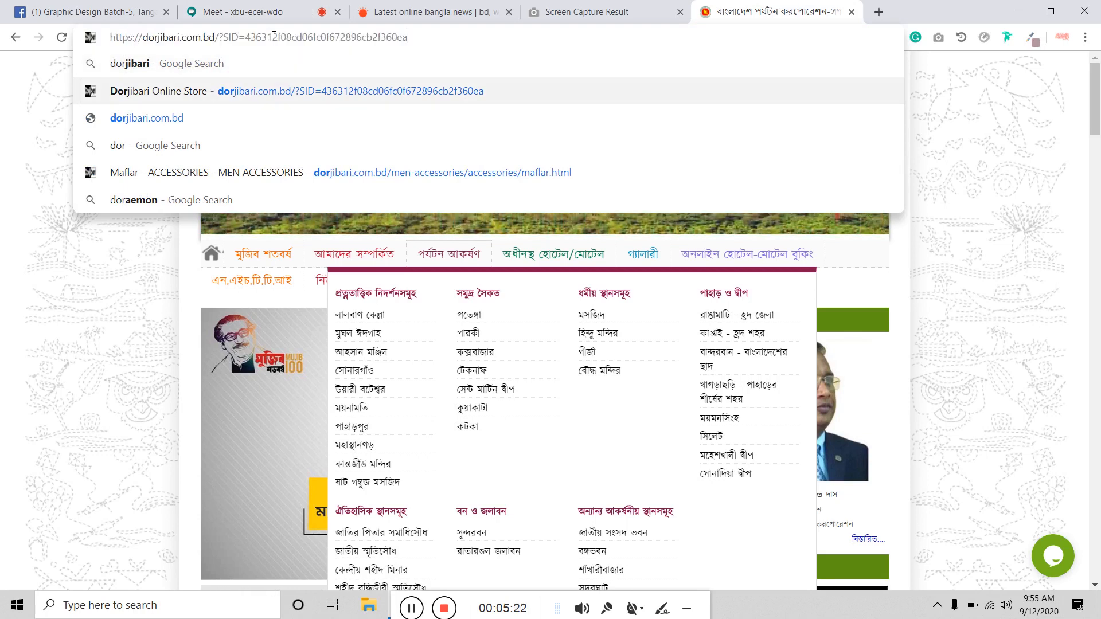
key(Return)
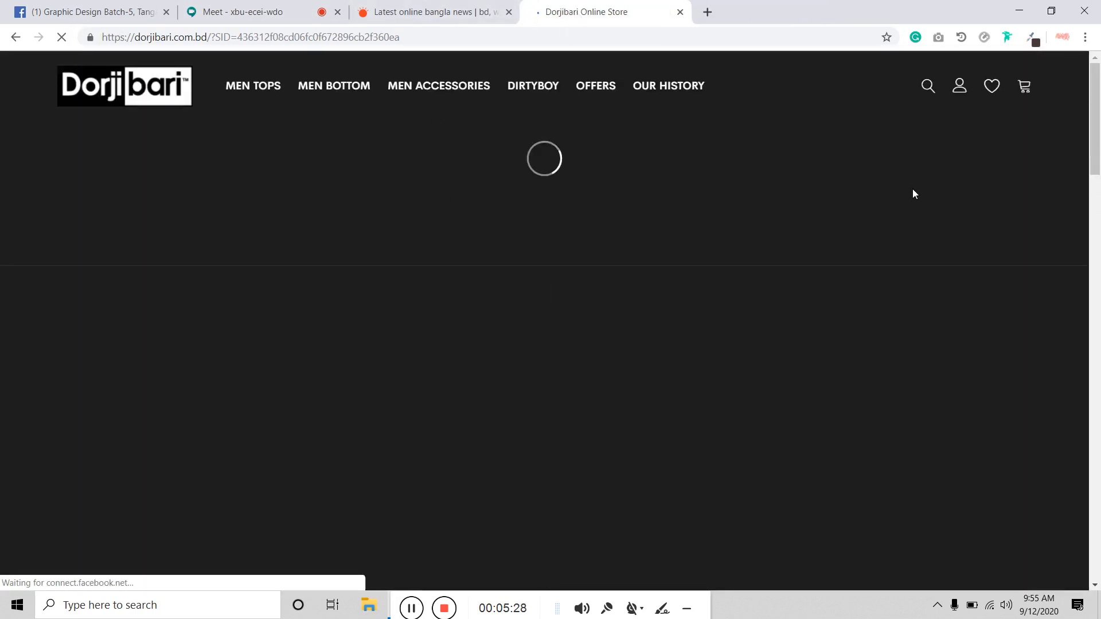
Step: Scroll the Dorjibari homepage and capture it as a full-length GoFullPage screenshot
scroll(916, 191, down, 20)
scroll(923, 202, down, 15)
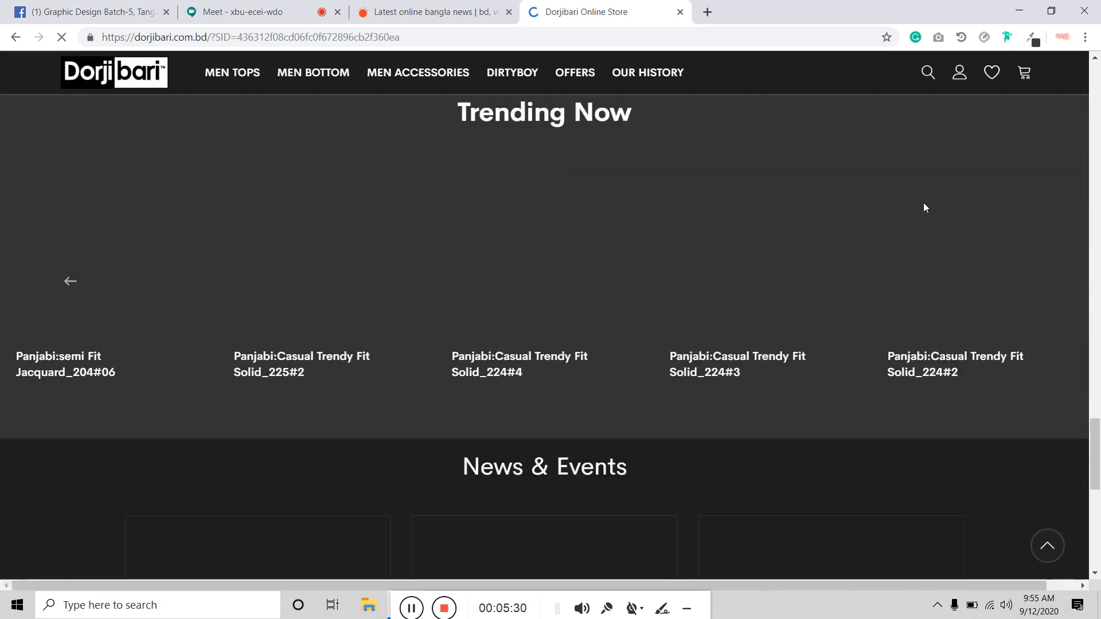
scroll(927, 215, up, 20)
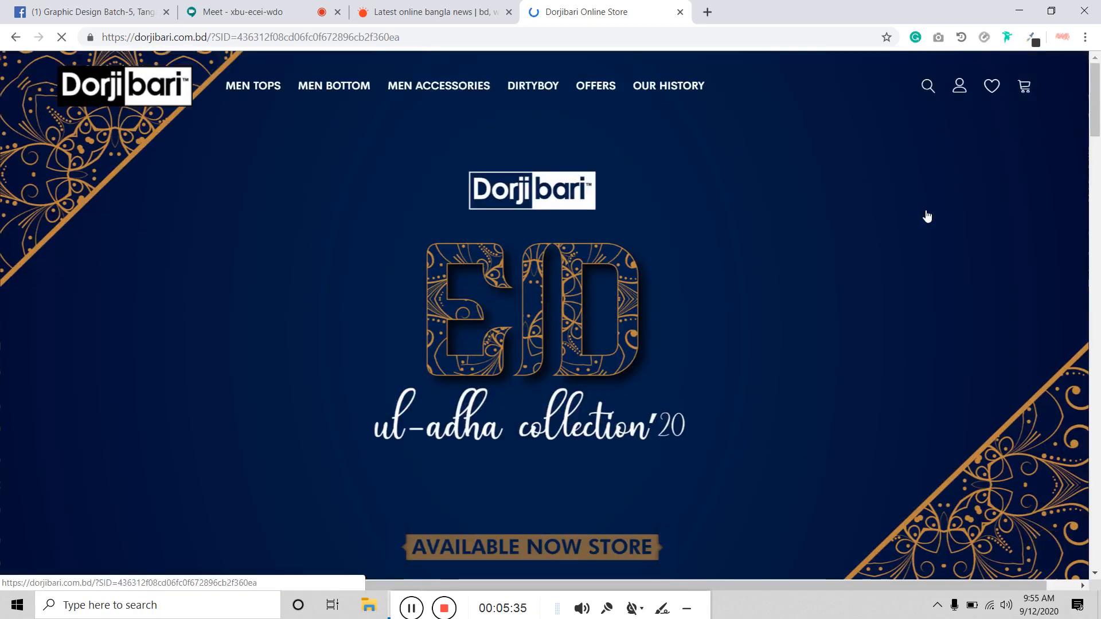
scroll(691, 232, down, 20)
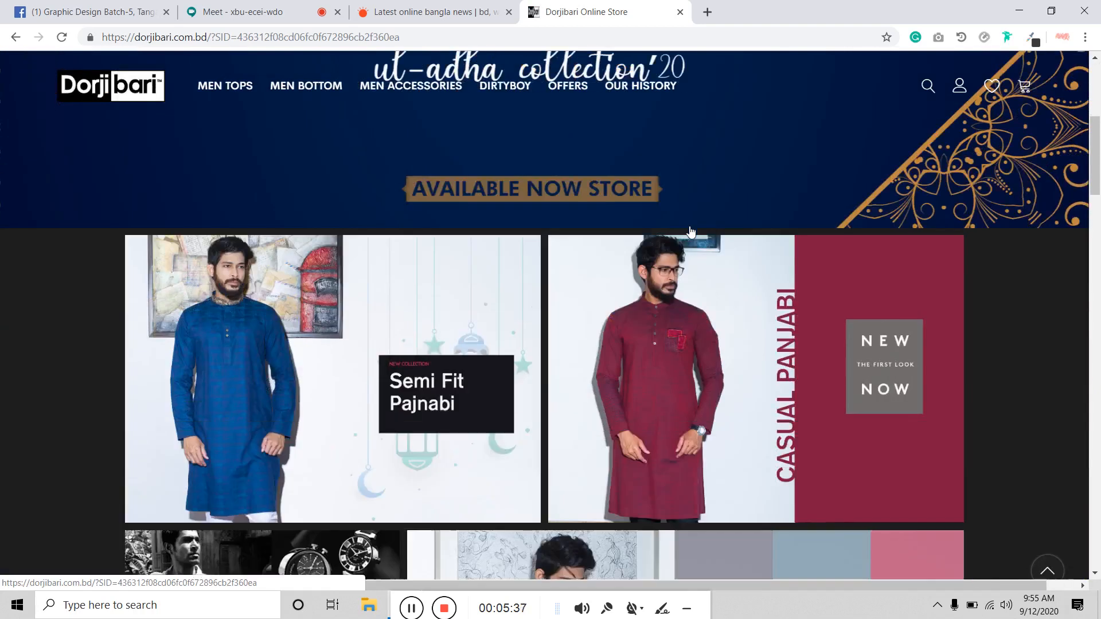
scroll(691, 240, down, 5)
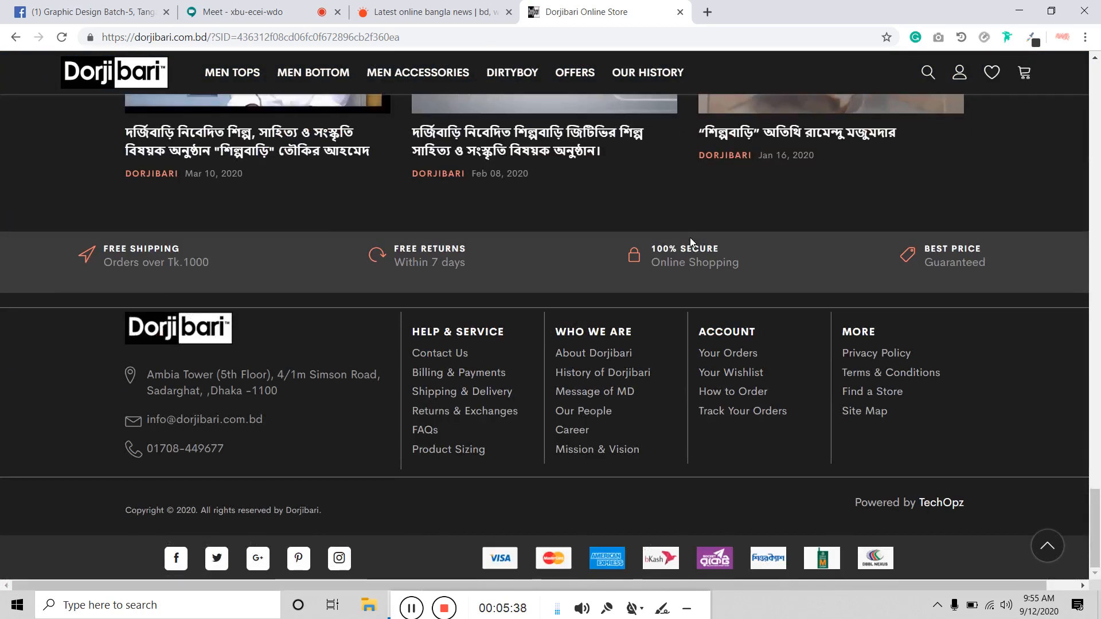
click(938, 38)
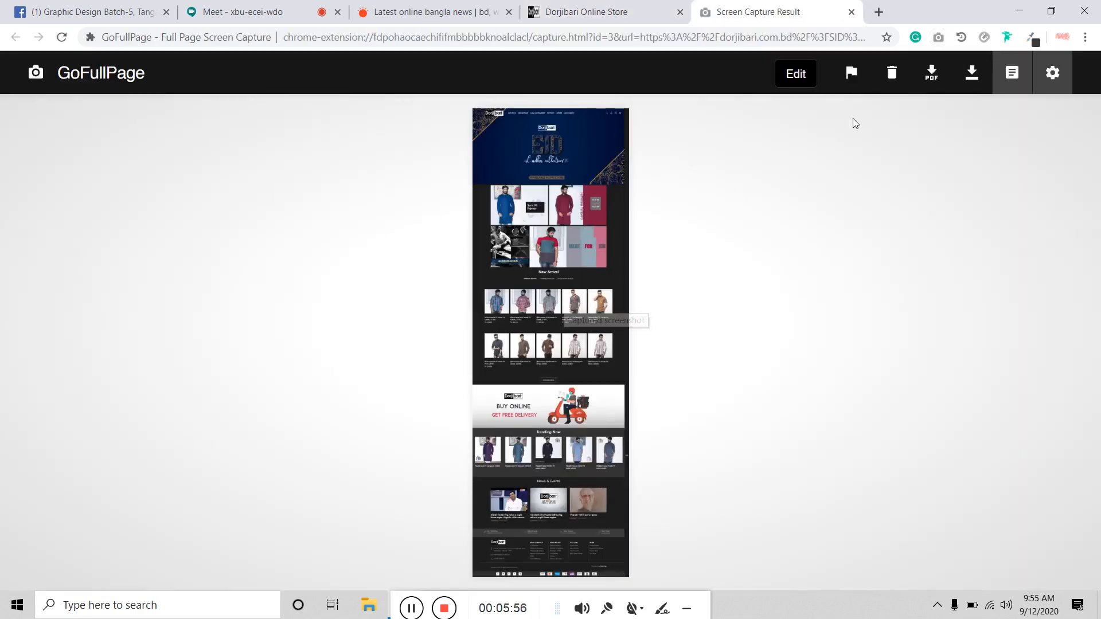
Step: Close the screenshot result, Dorjibari and Prothom Alo tabs, then switch over to Photoshop
click(852, 13)
click(681, 12)
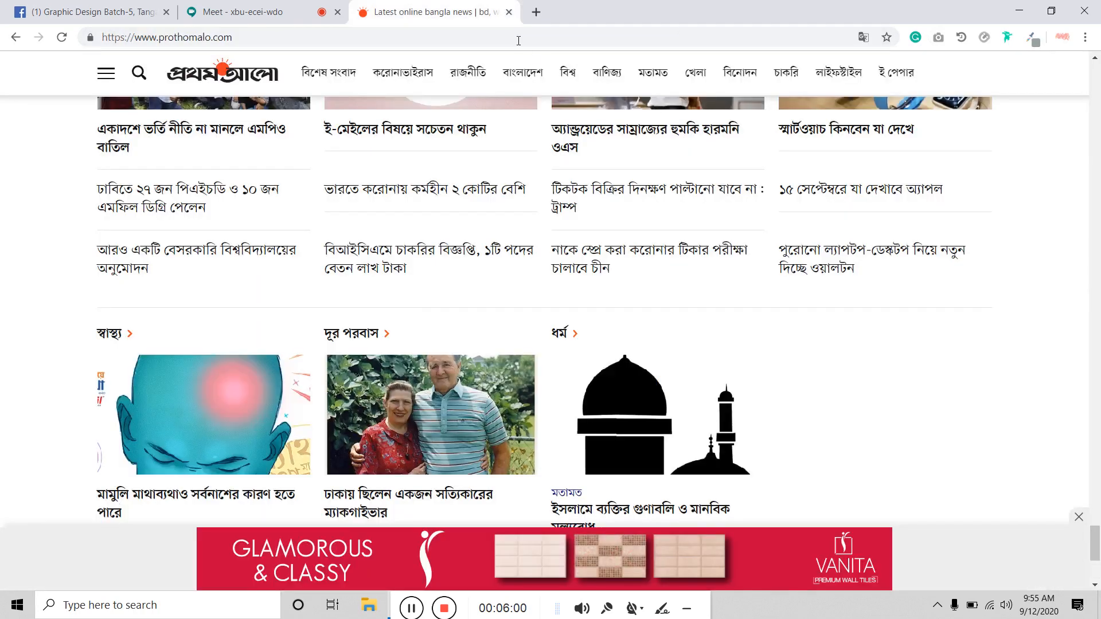
click(508, 12)
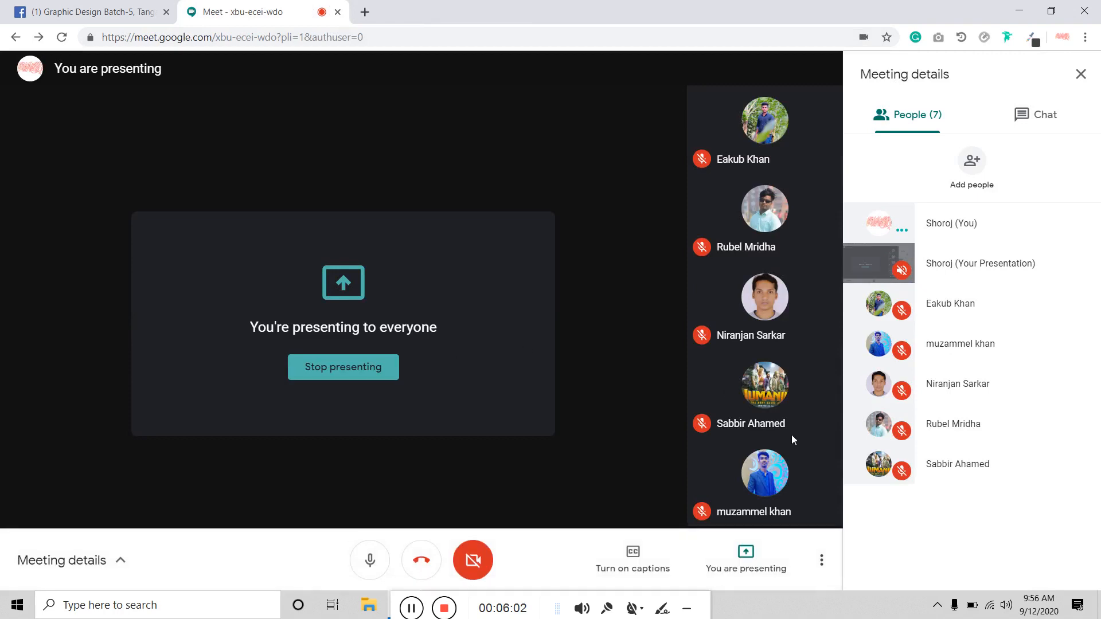
click(101, 5)
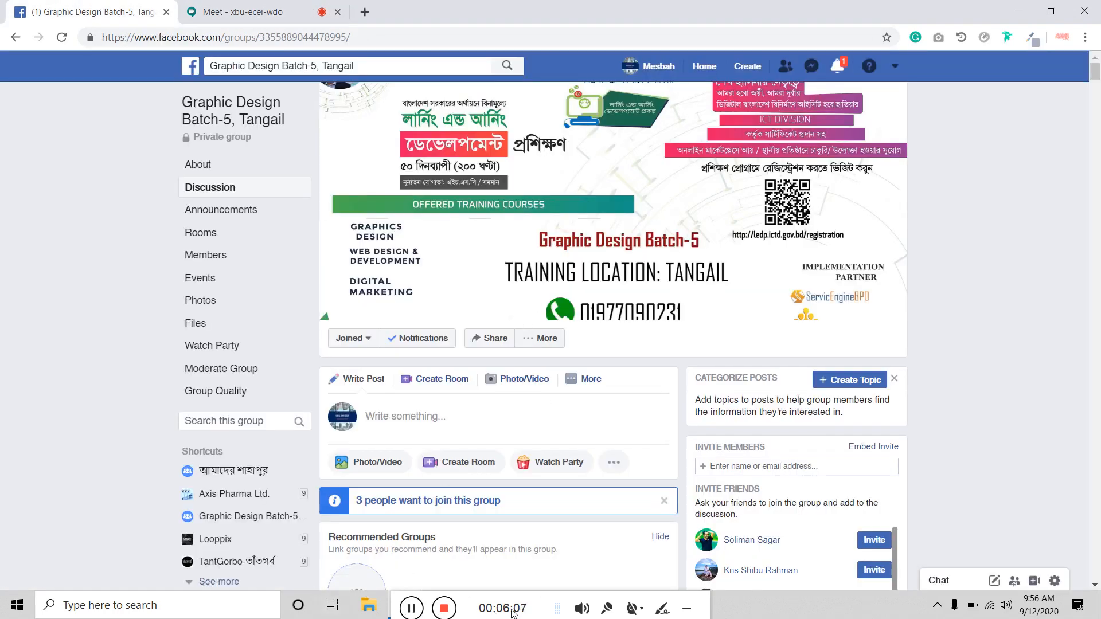
click(412, 609)
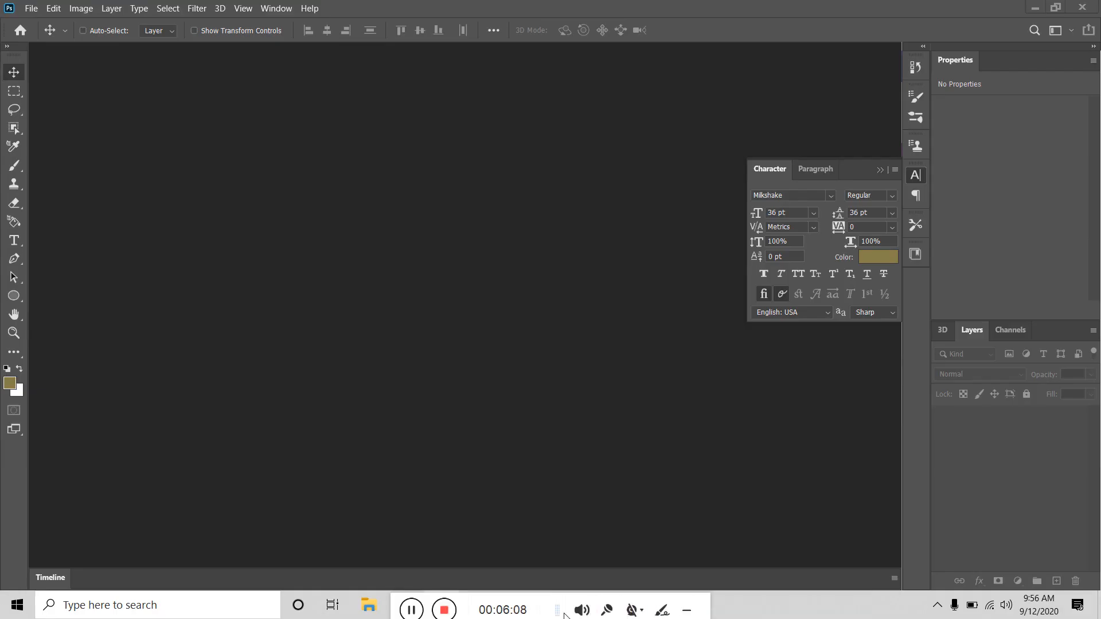
click(31, 8)
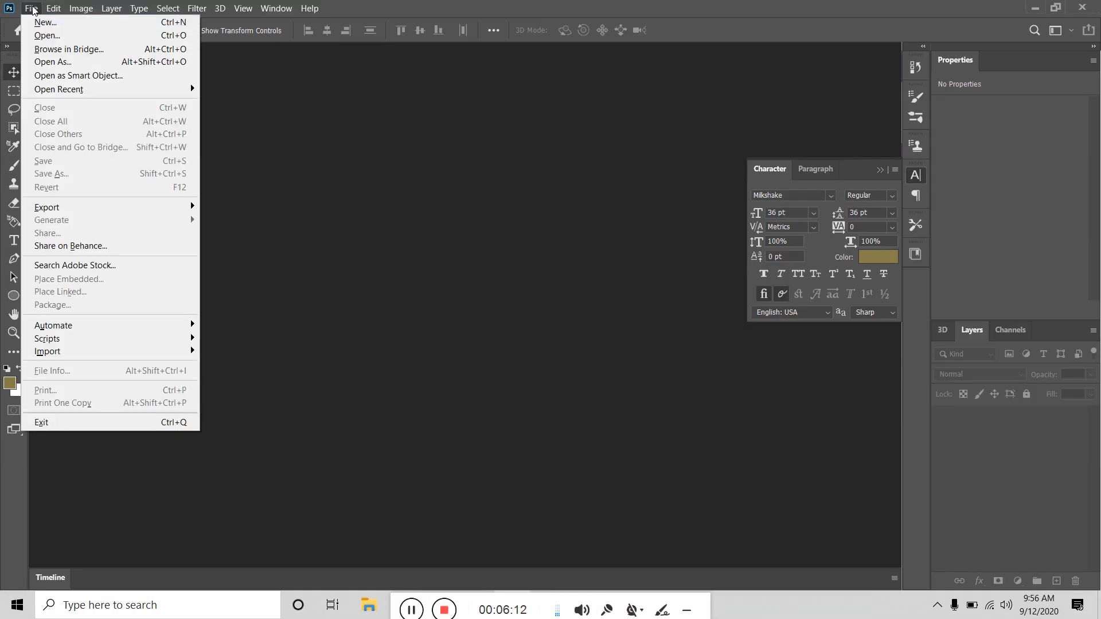
click(45, 23)
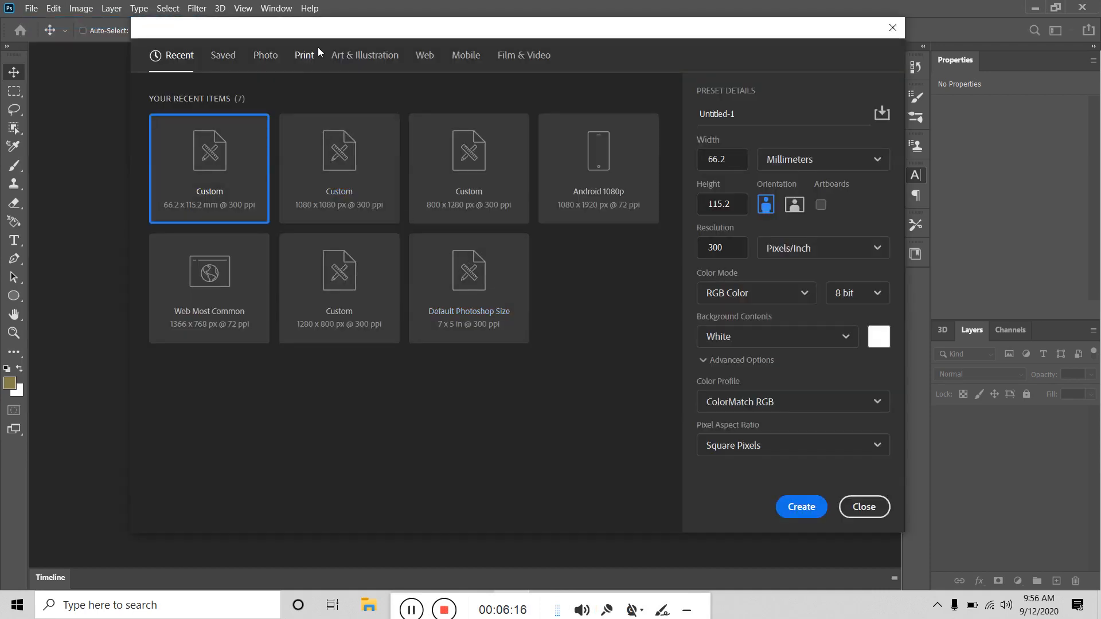
click(431, 61)
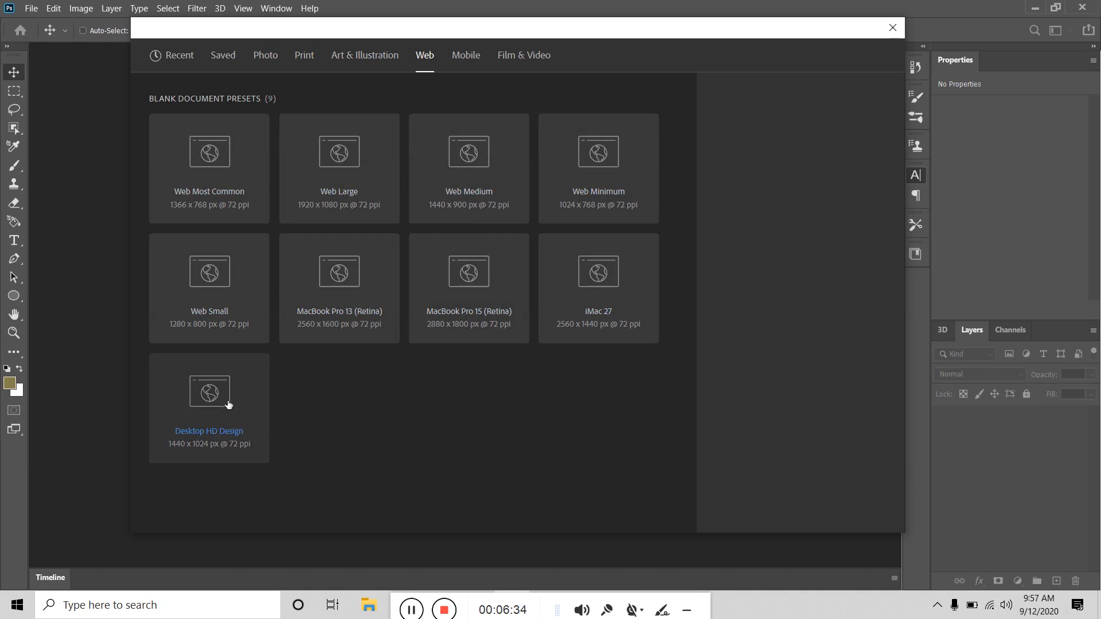
click(608, 290)
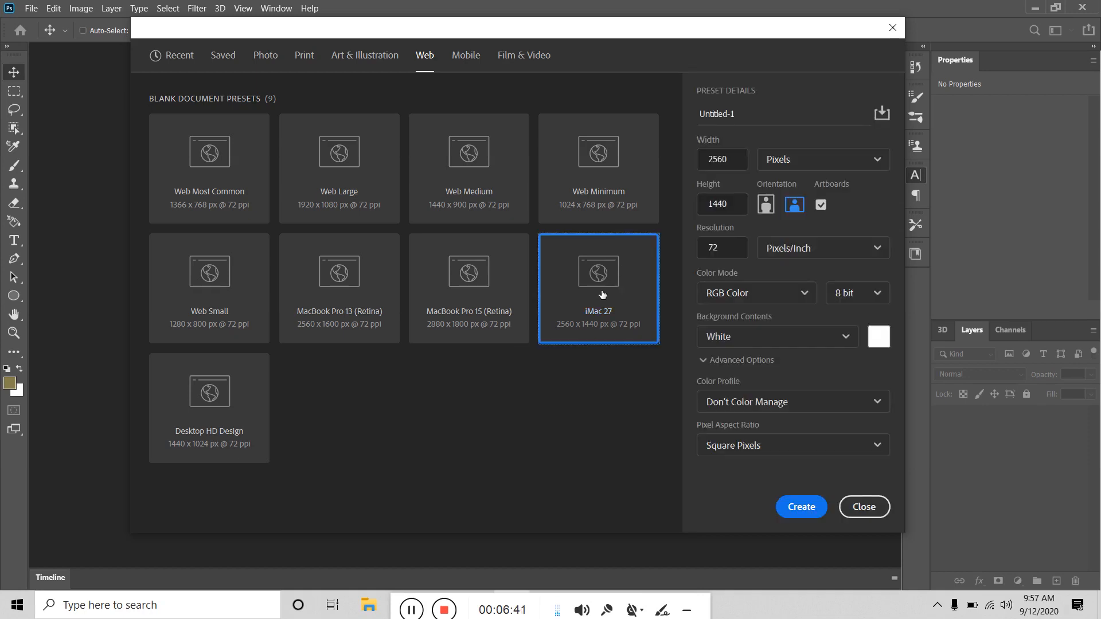
click(777, 509)
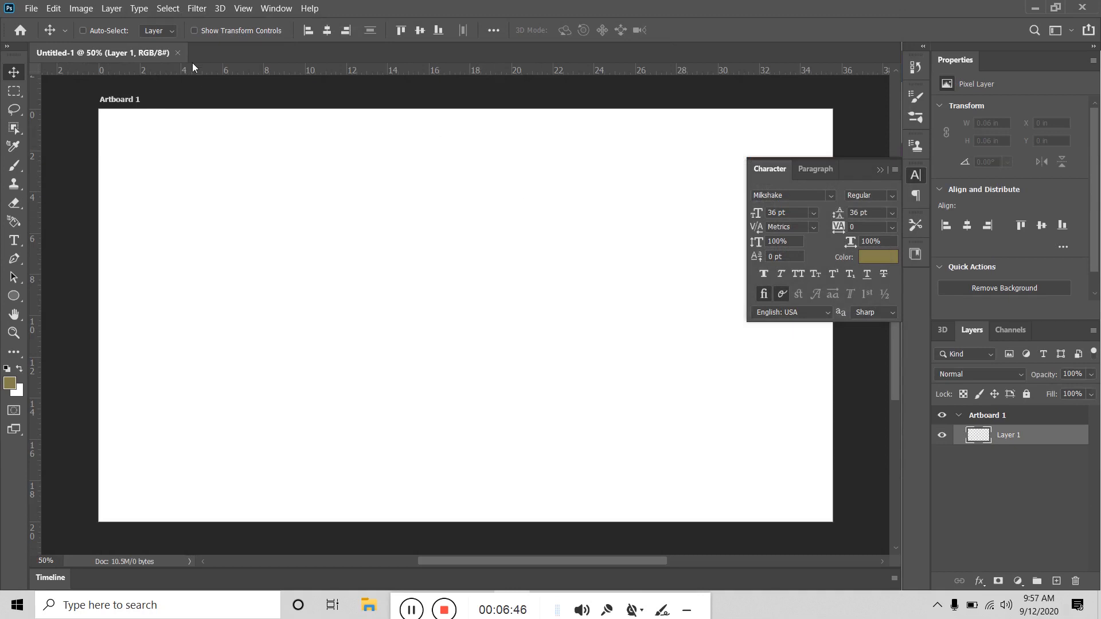
click(179, 52)
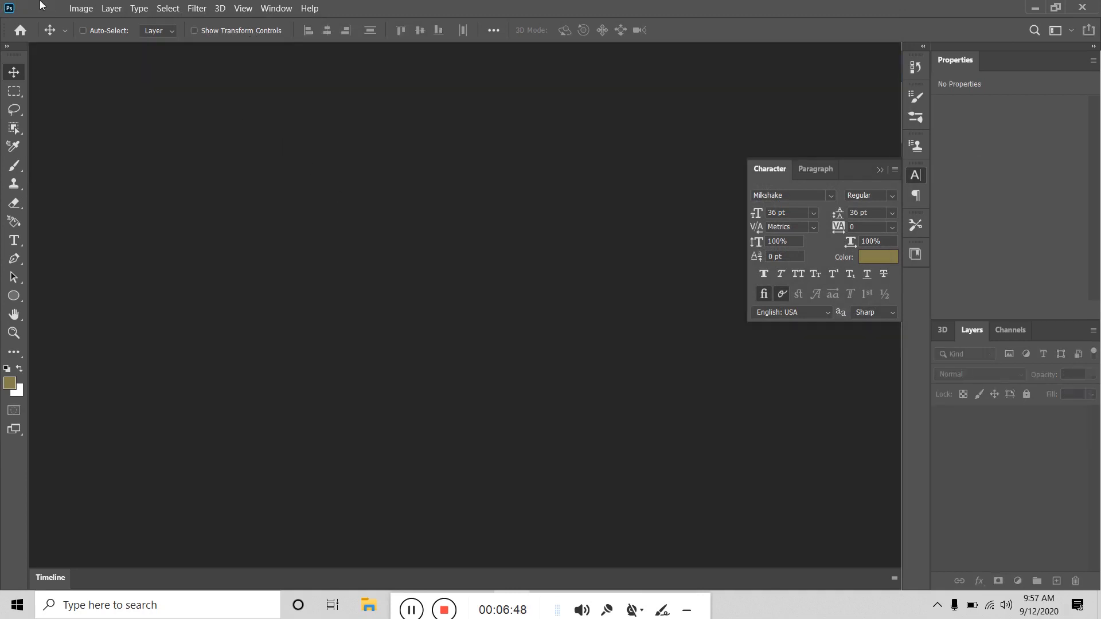
click(32, 9)
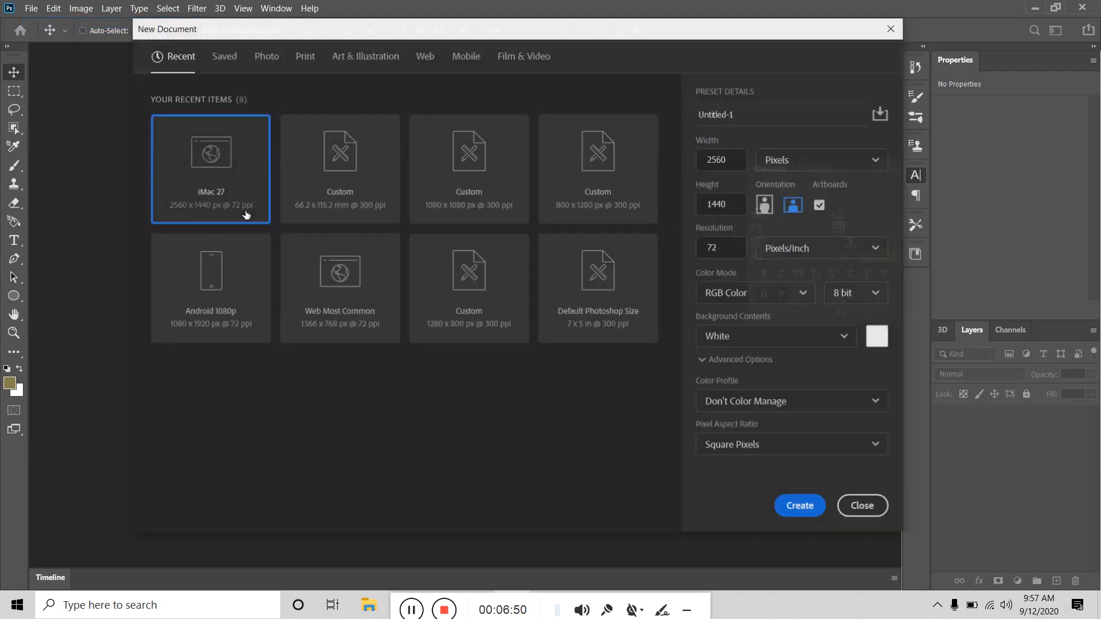
click(794, 513)
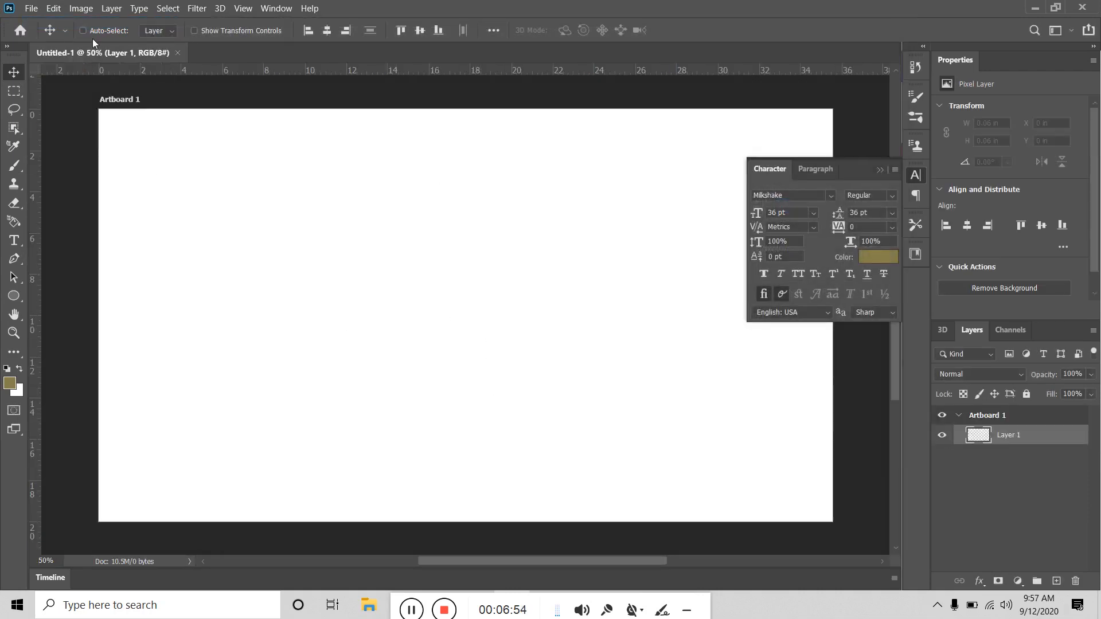
click(177, 52)
click(31, 8)
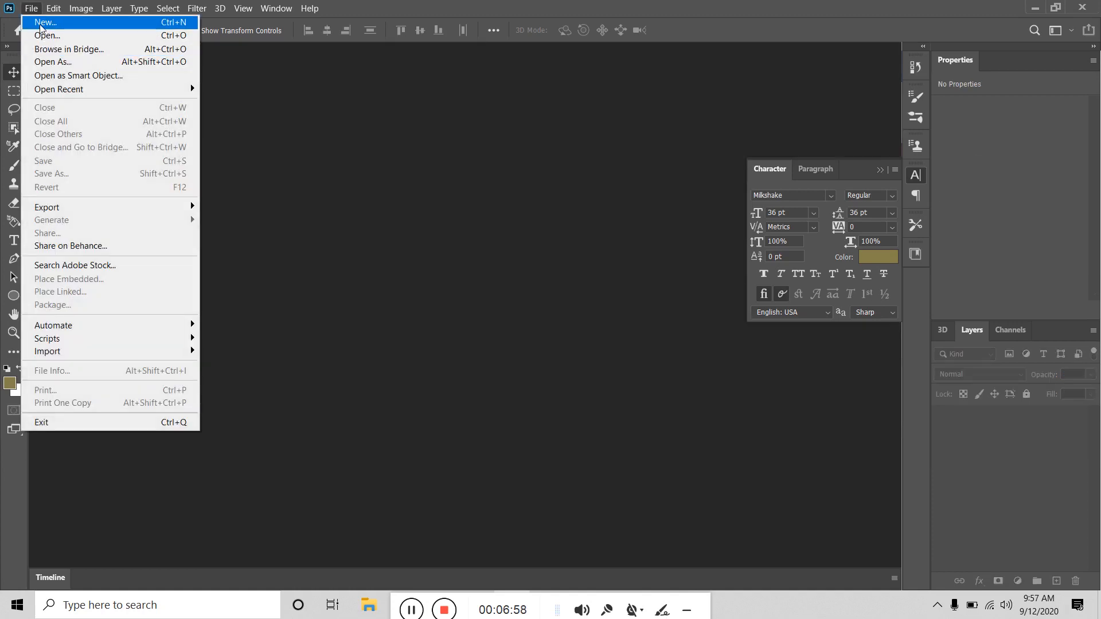
Step: Create a Web-preset document 1600 px wide by 2500 px tall with White background contents
click(41, 25)
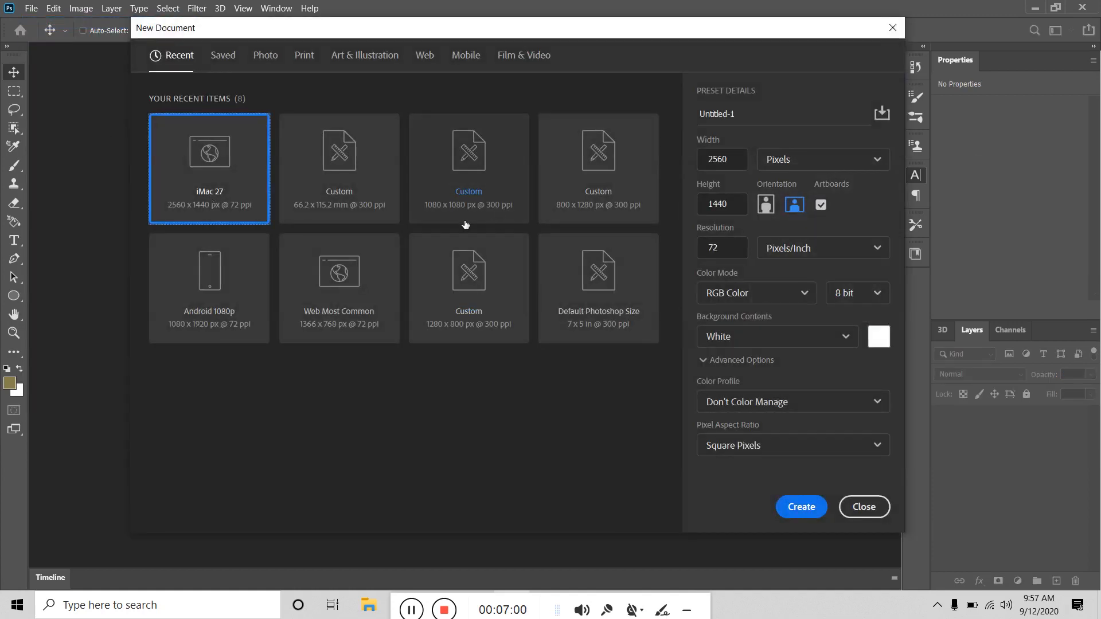
click(468, 65)
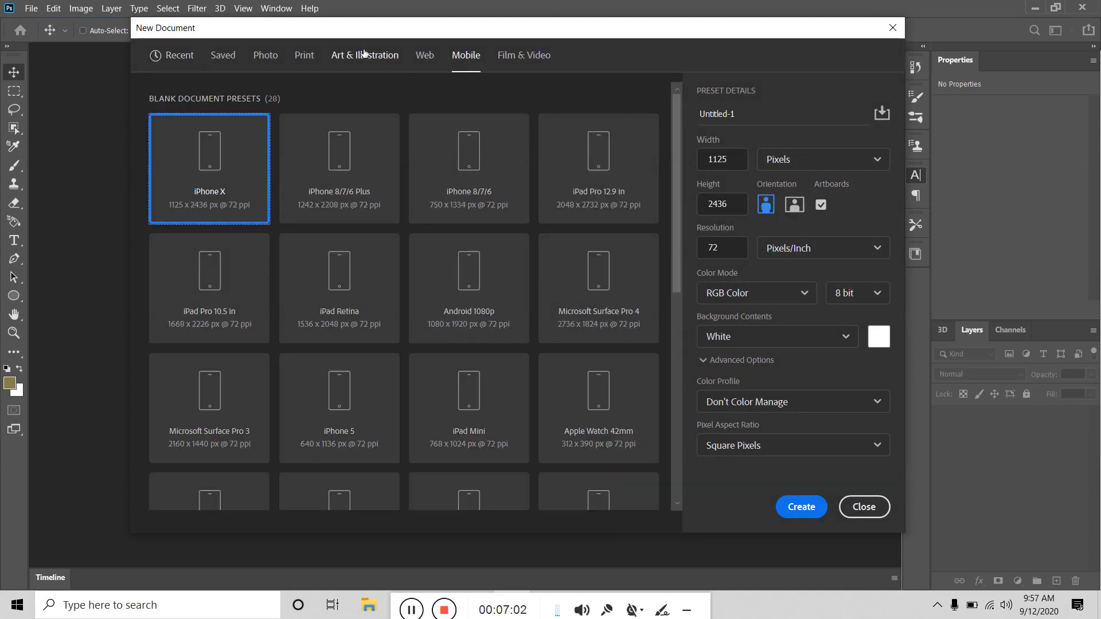
click(423, 57)
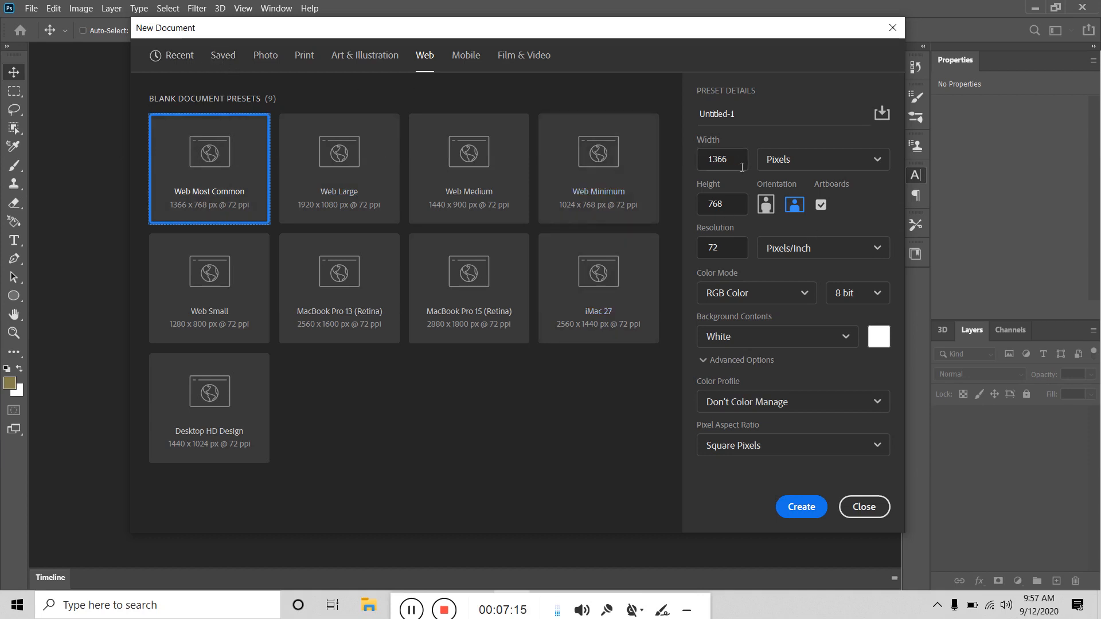
click(719, 160)
double_click(719, 161)
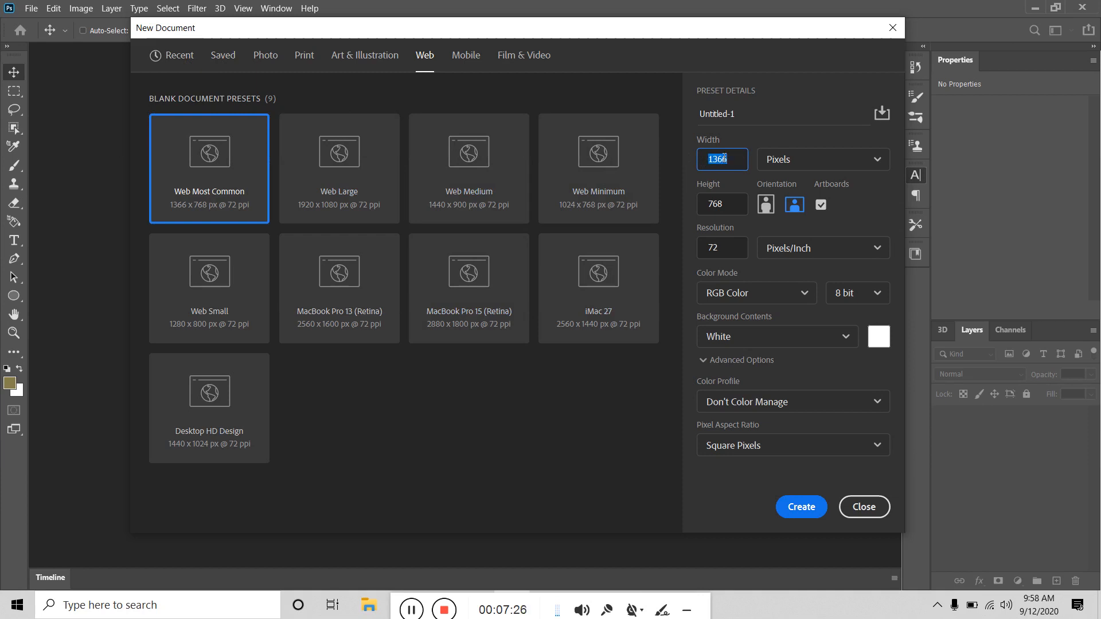
text(1600)
click(730, 199)
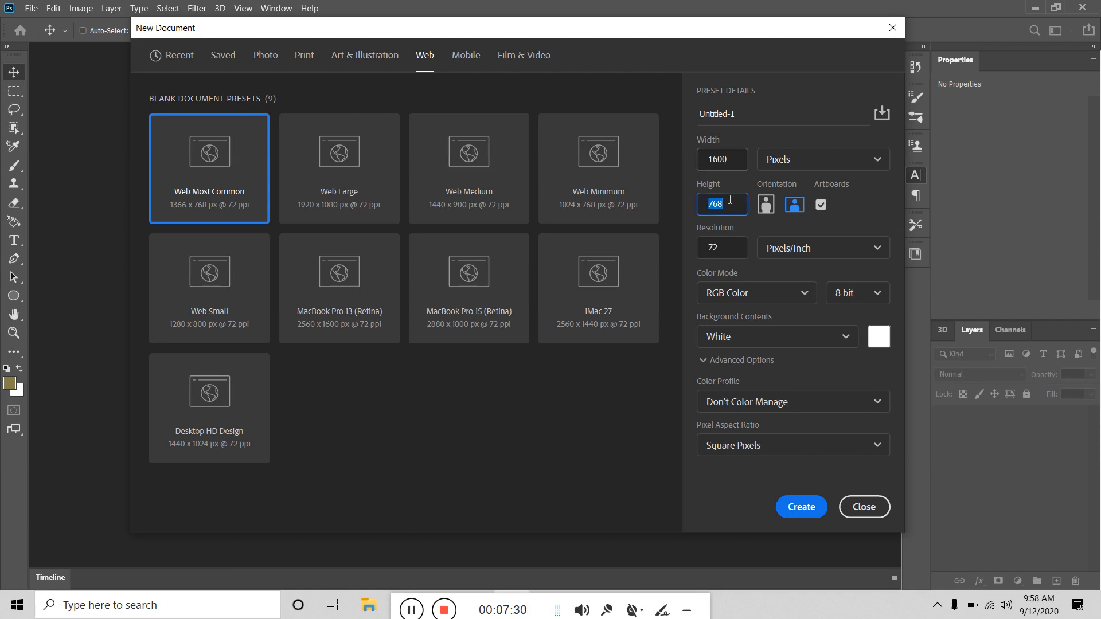
text(2500)
click(794, 332)
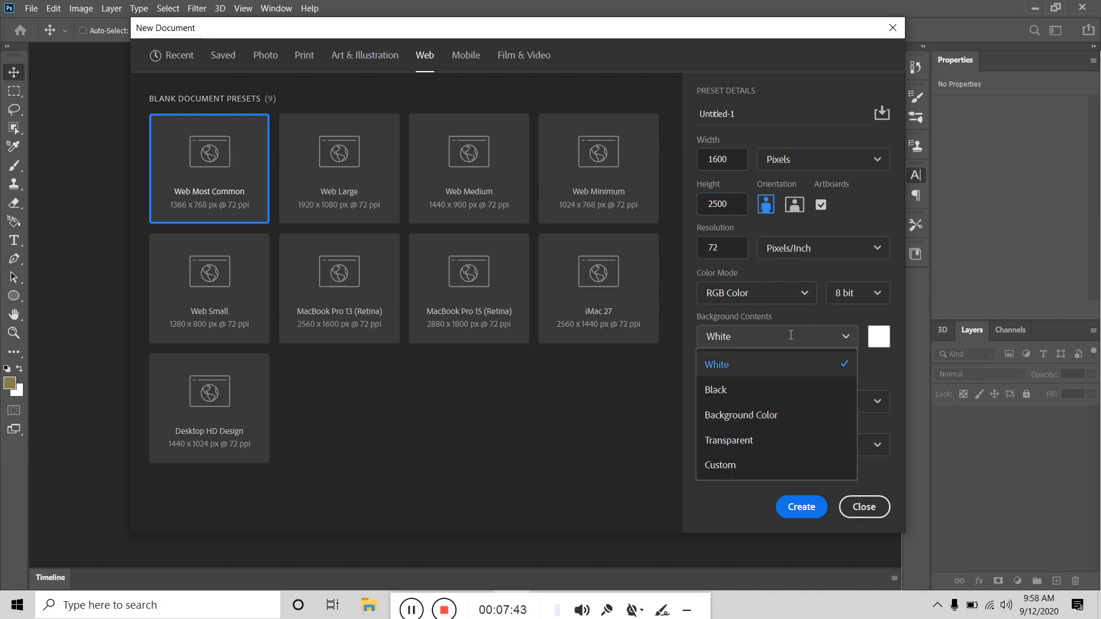
click(756, 370)
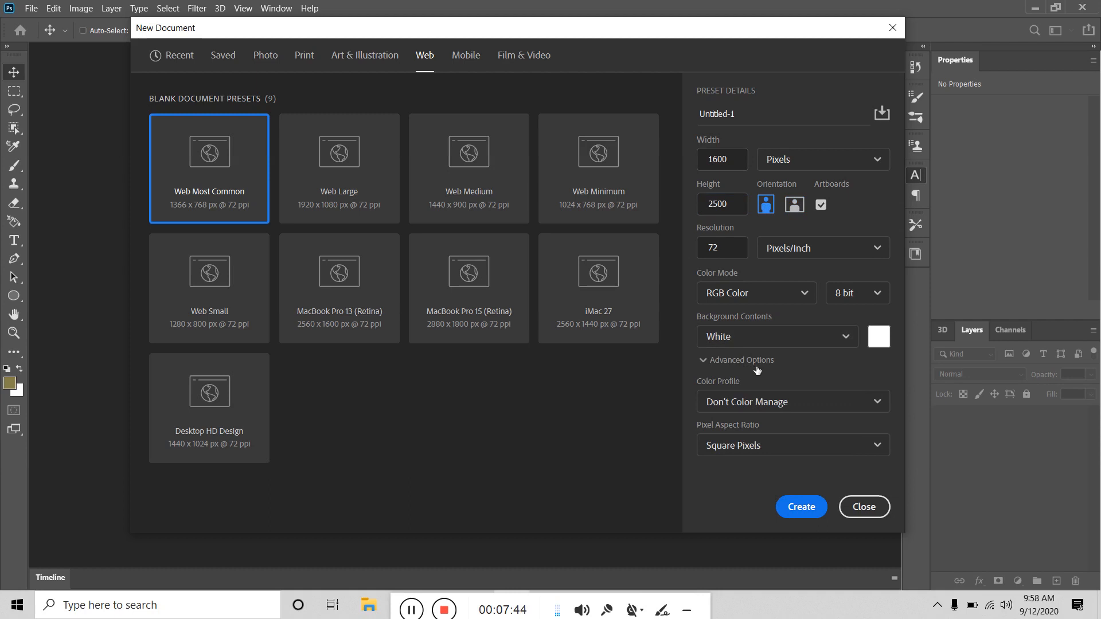
click(800, 507)
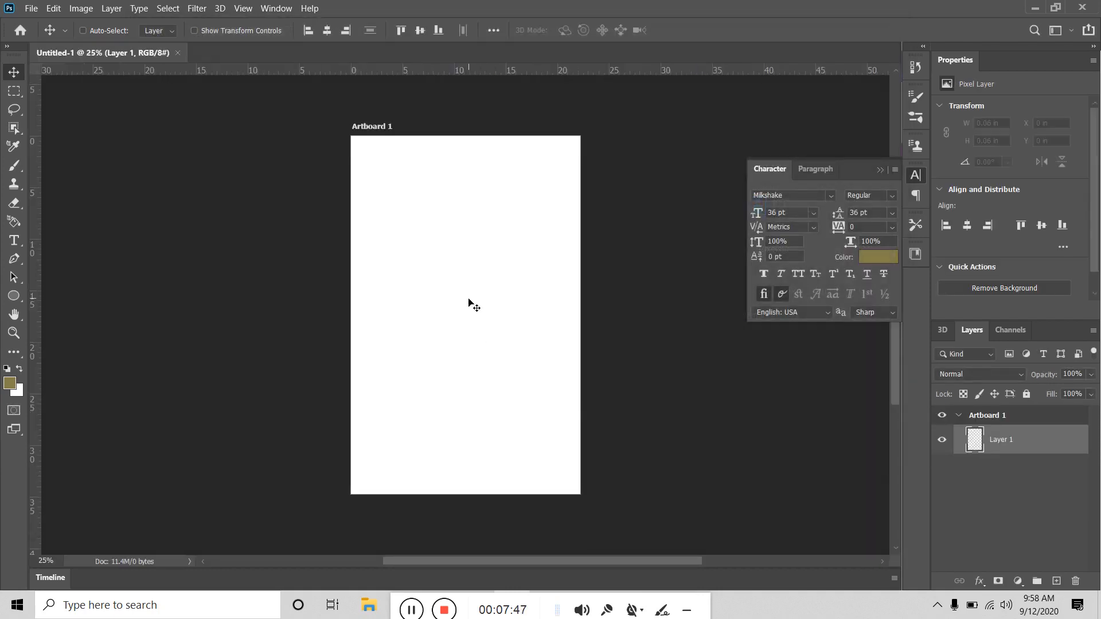
Step: Frame Artboard 1 in the view, select then deselect it, and open the View menu
scroll(473, 303, up, 3)
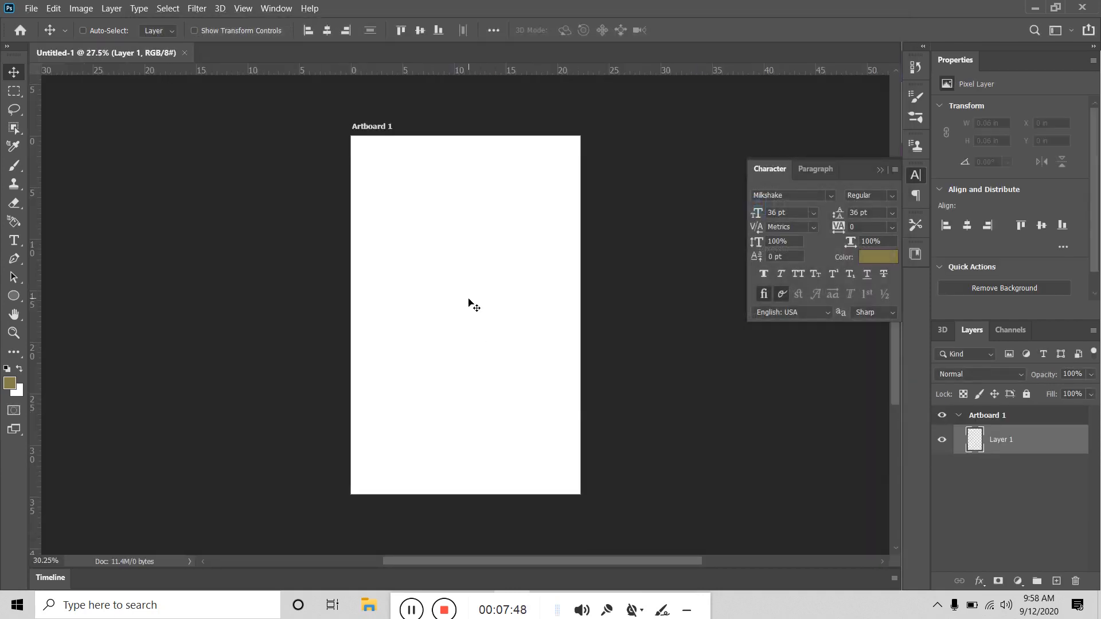
drag(545, 188, 534, 384)
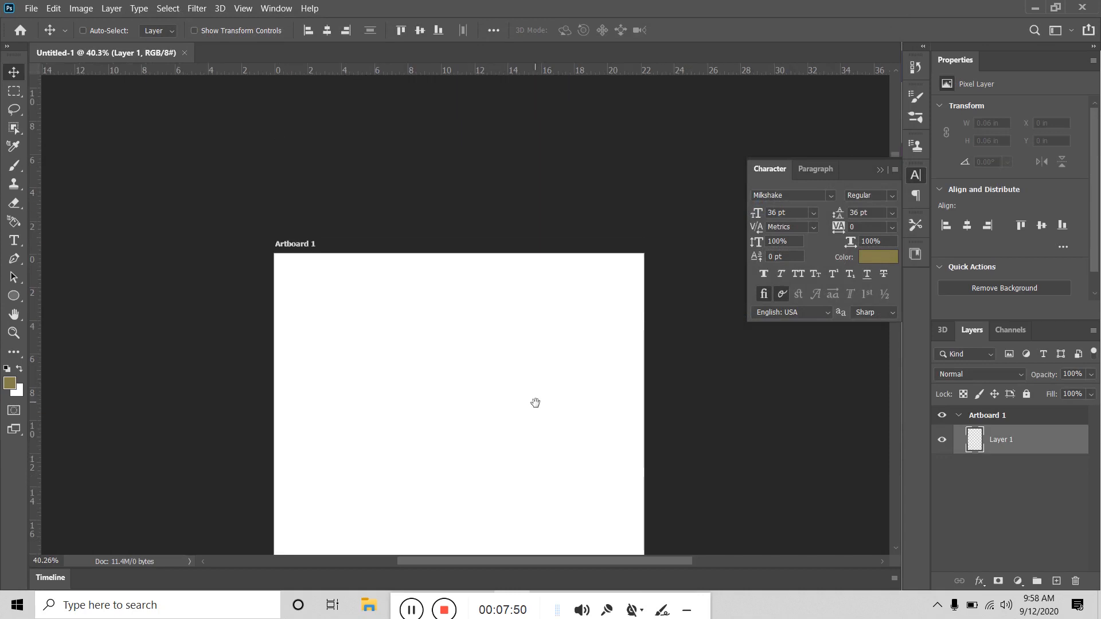
click(958, 415)
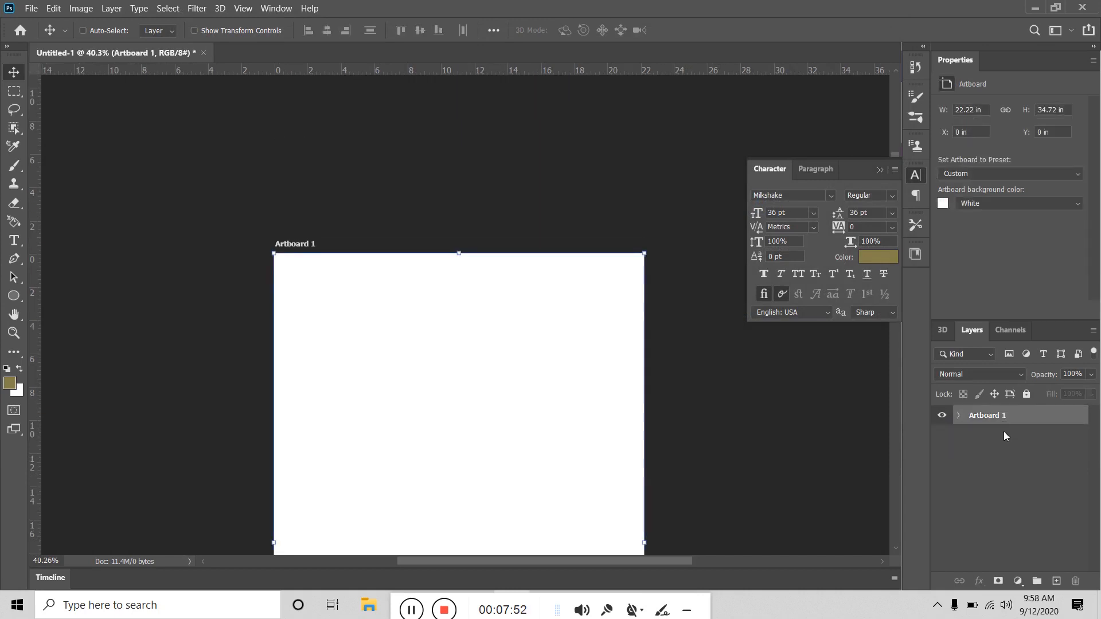
click(1003, 436)
drag(570, 216, 605, 130)
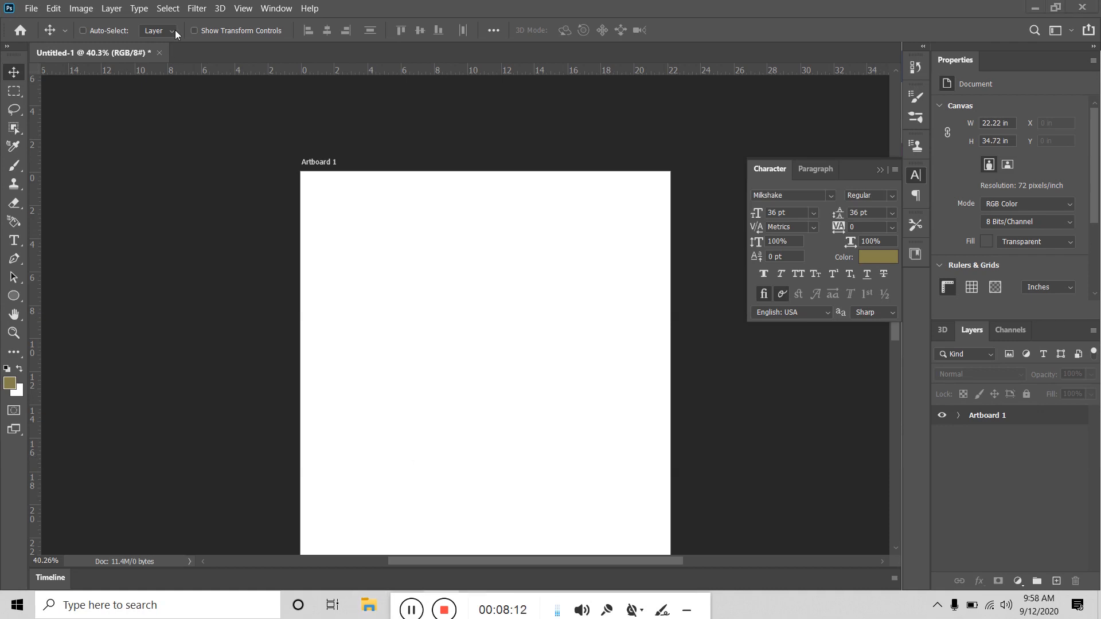
click(241, 9)
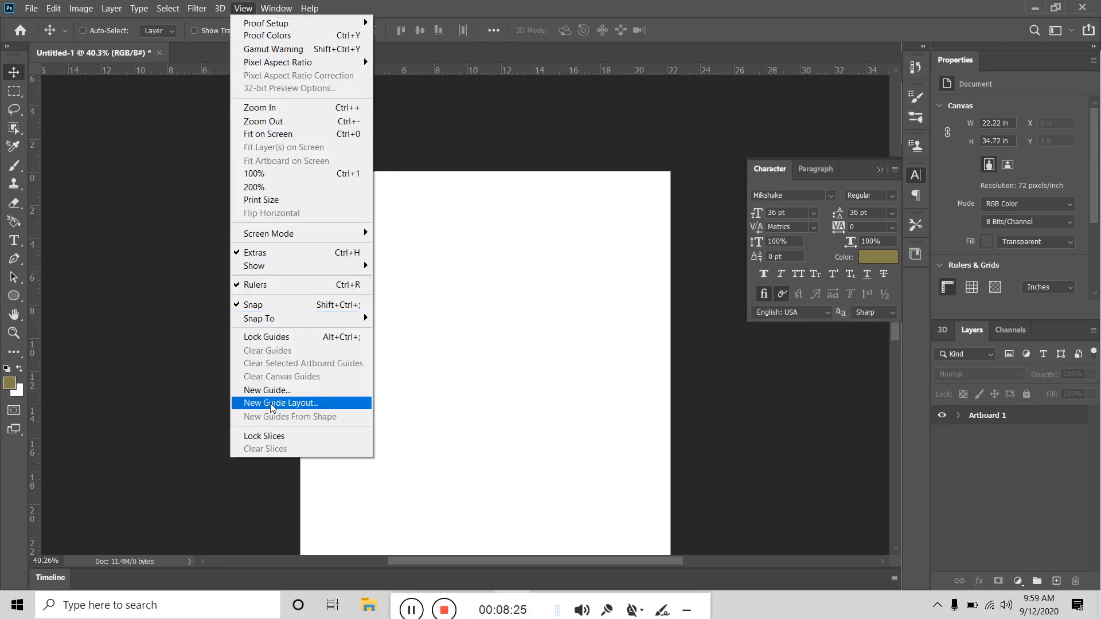
Step: Start a new guide layout and settle on the 8 Column preset after trying 12 and 16 columns
click(271, 405)
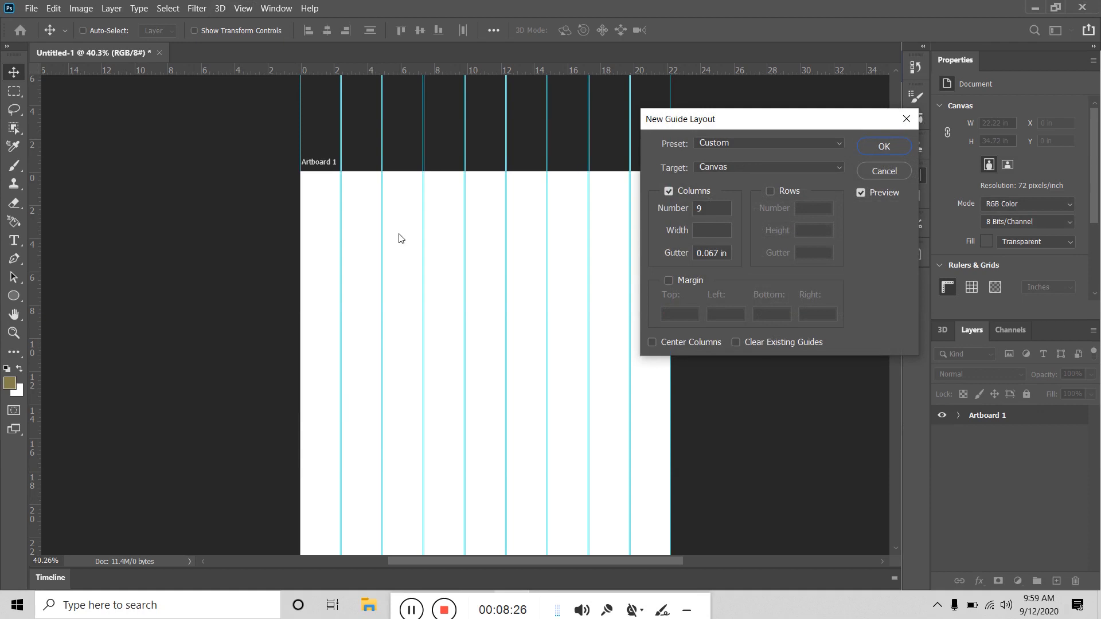
click(729, 143)
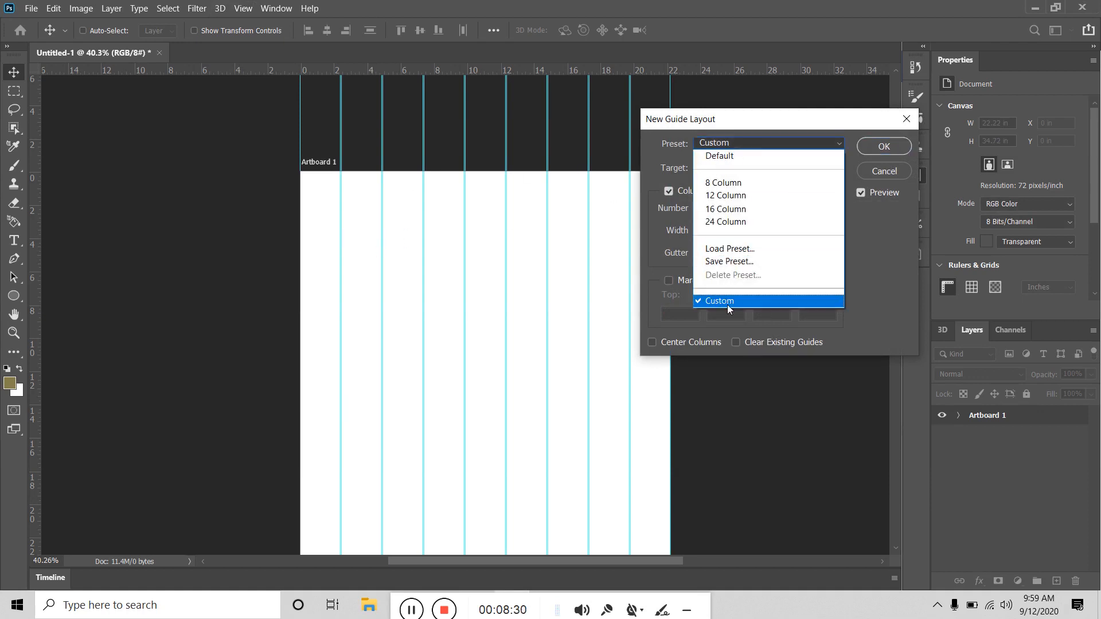
click(732, 184)
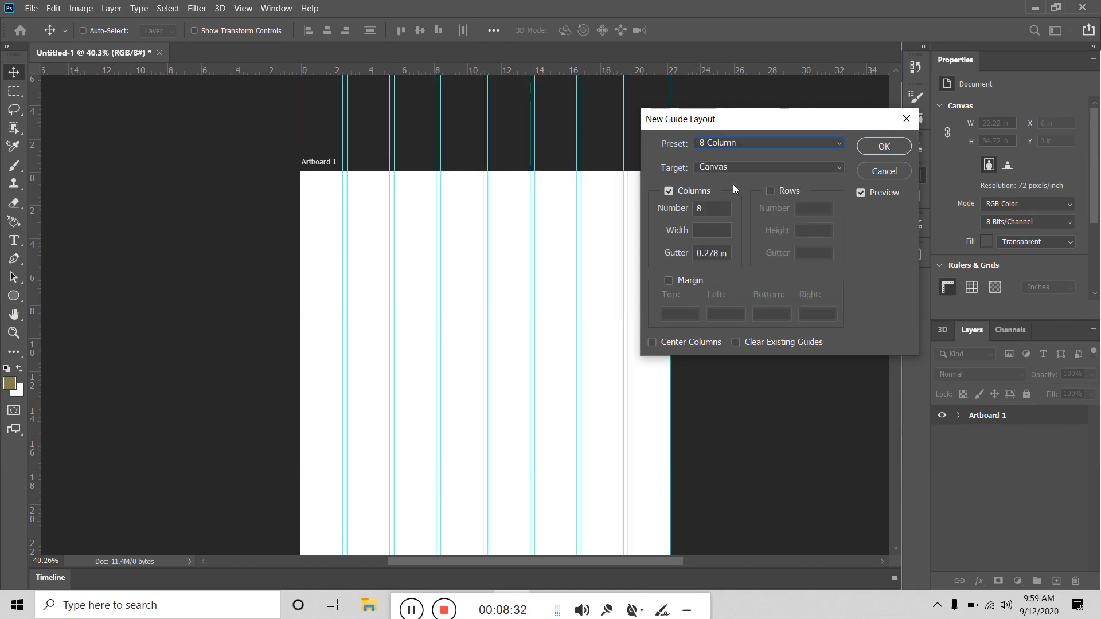
click(739, 143)
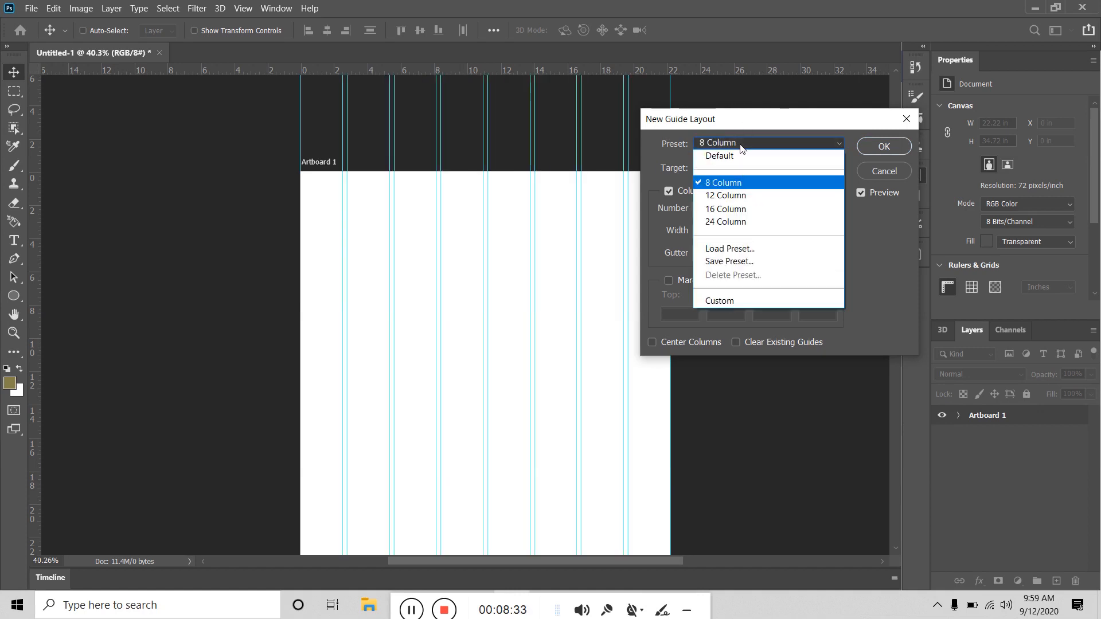
click(722, 181)
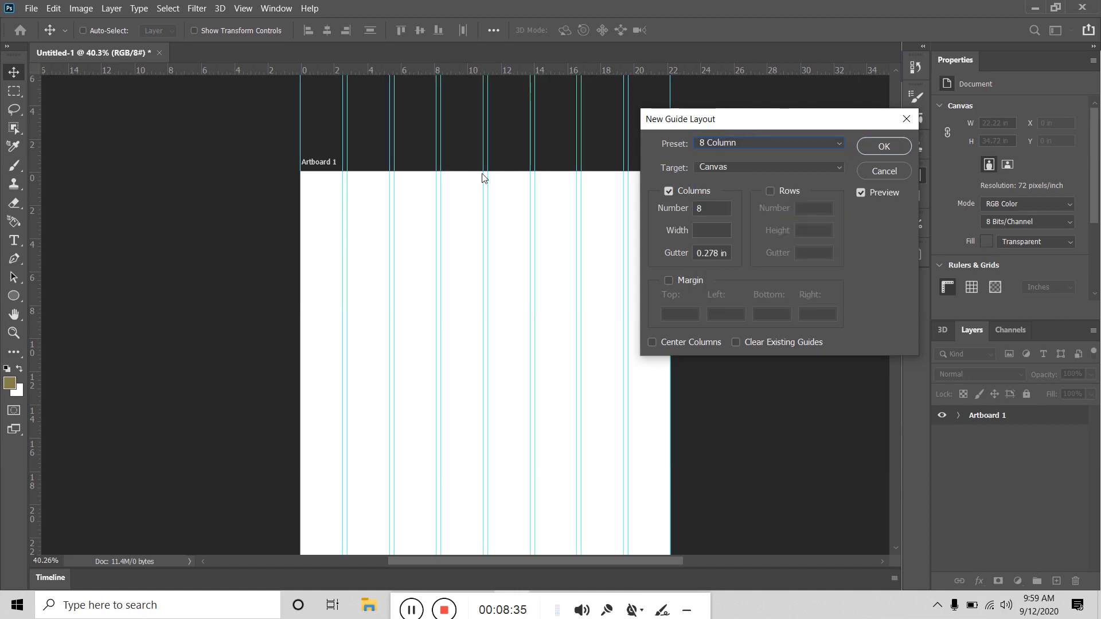
click(737, 143)
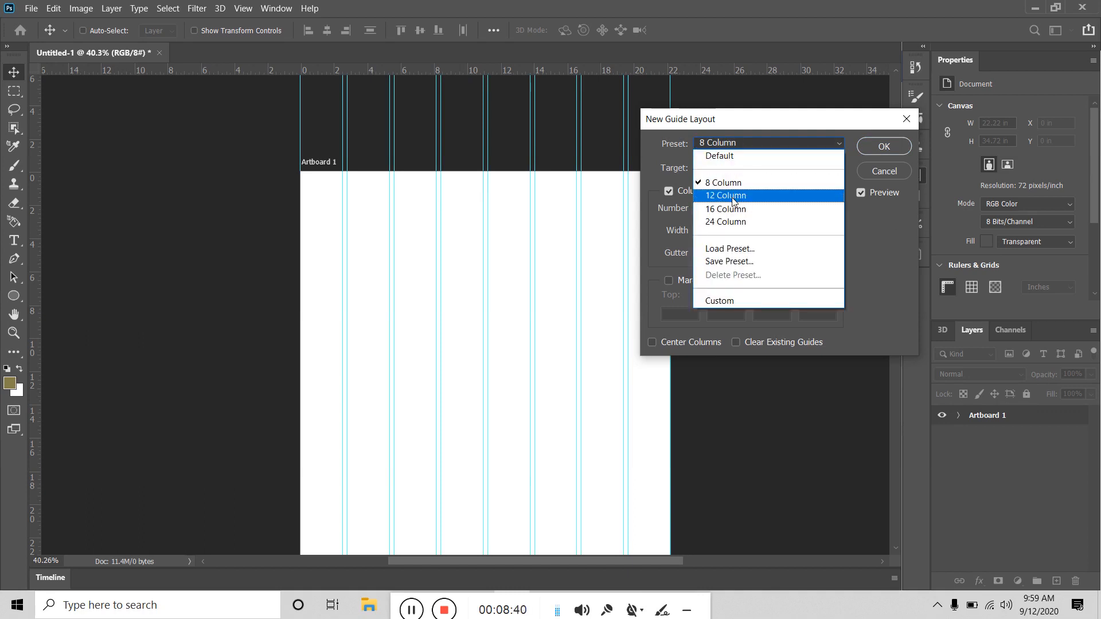
click(733, 196)
click(734, 144)
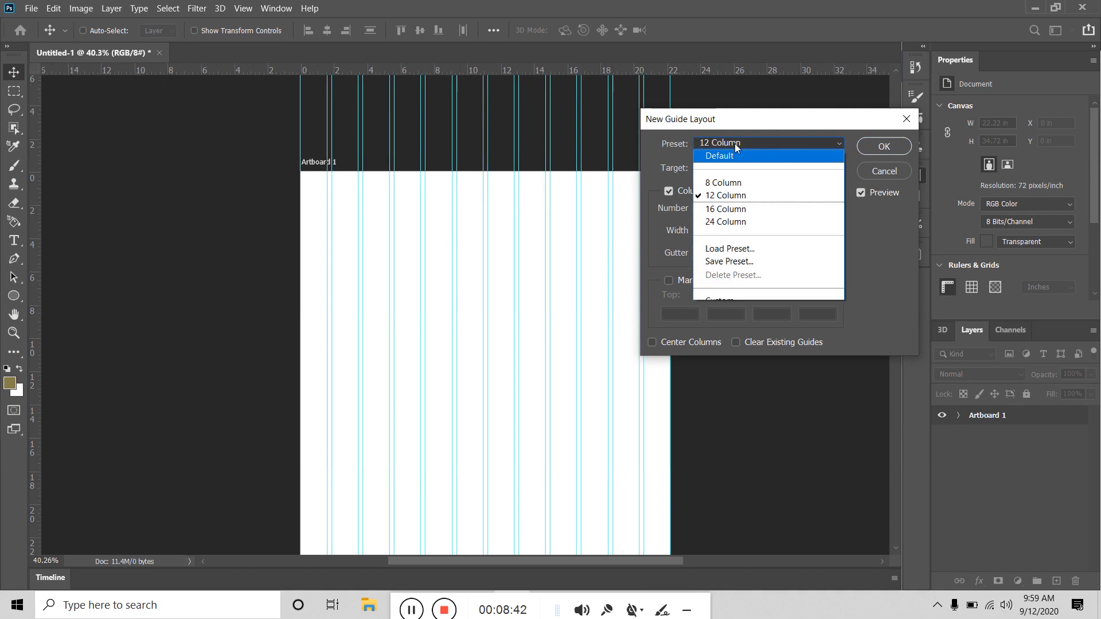
click(740, 205)
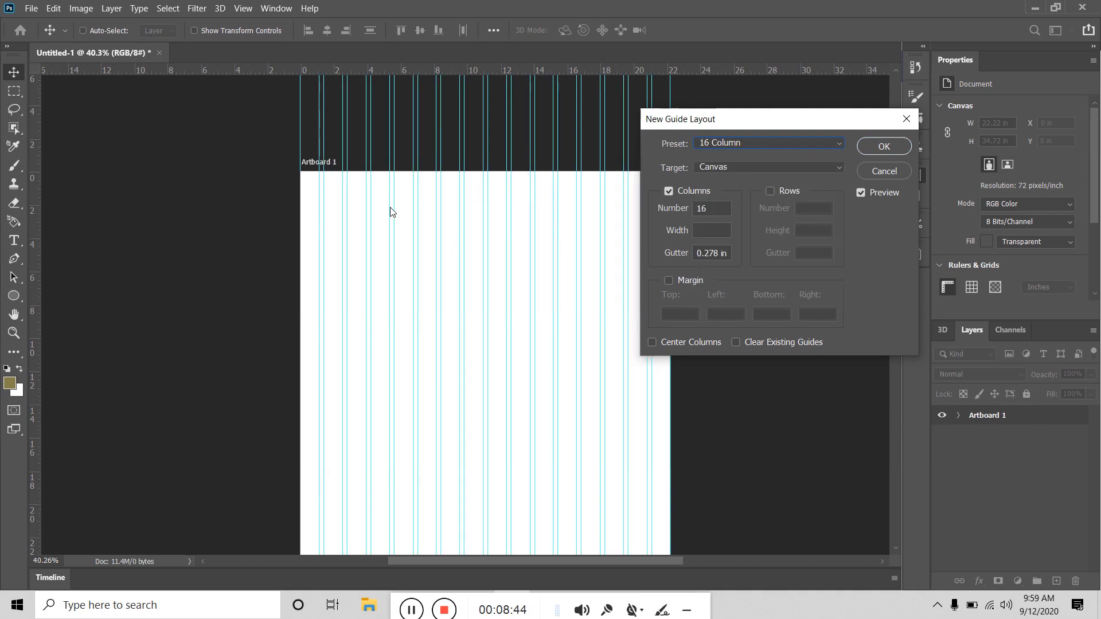
click(762, 147)
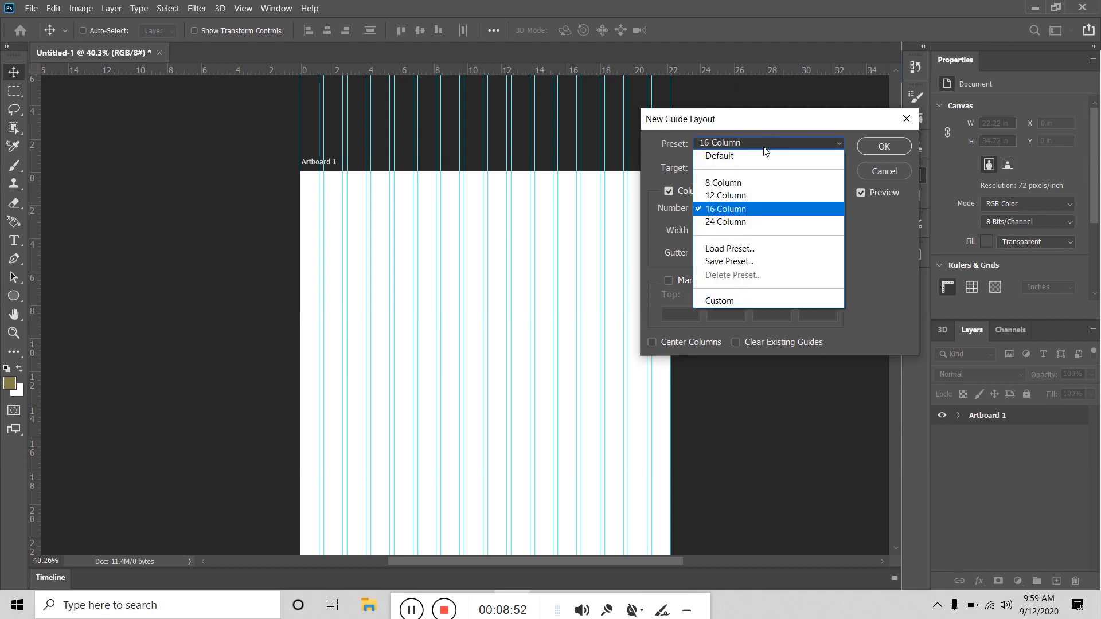
click(745, 180)
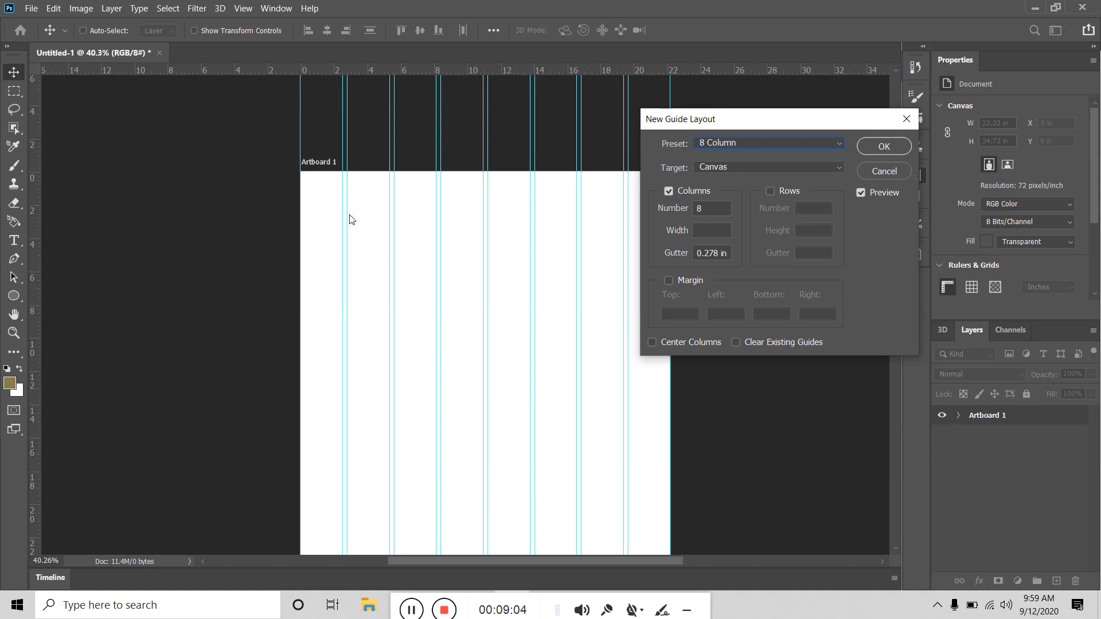
Step: Switch the gutter unit to pixels, set it to 15 px, and apply the layout
key(alt)
right_click(710, 252)
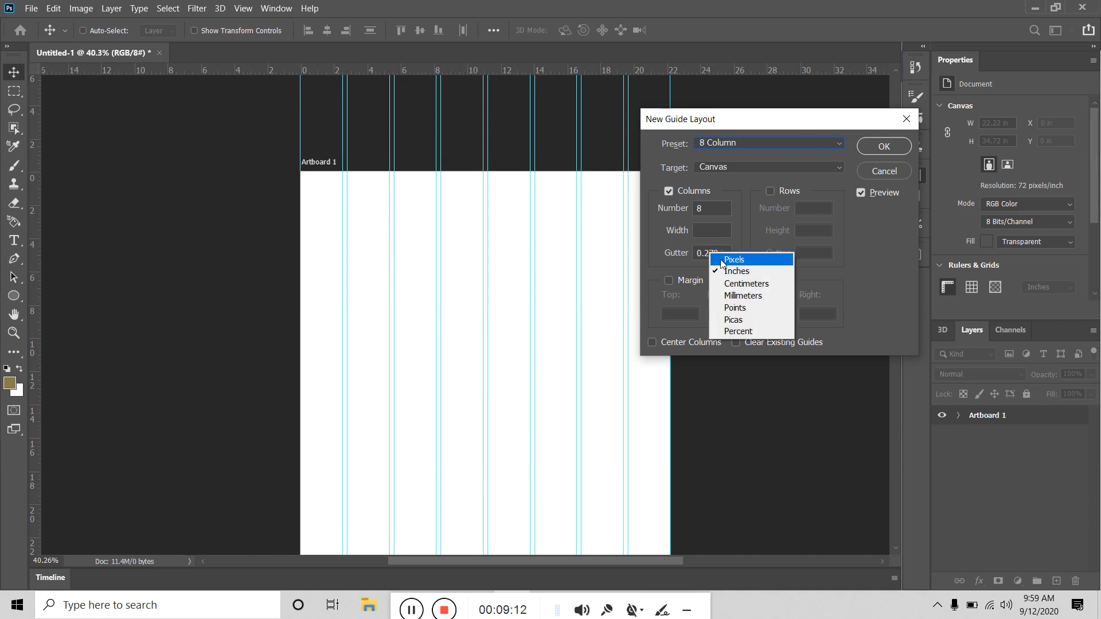
click(720, 256)
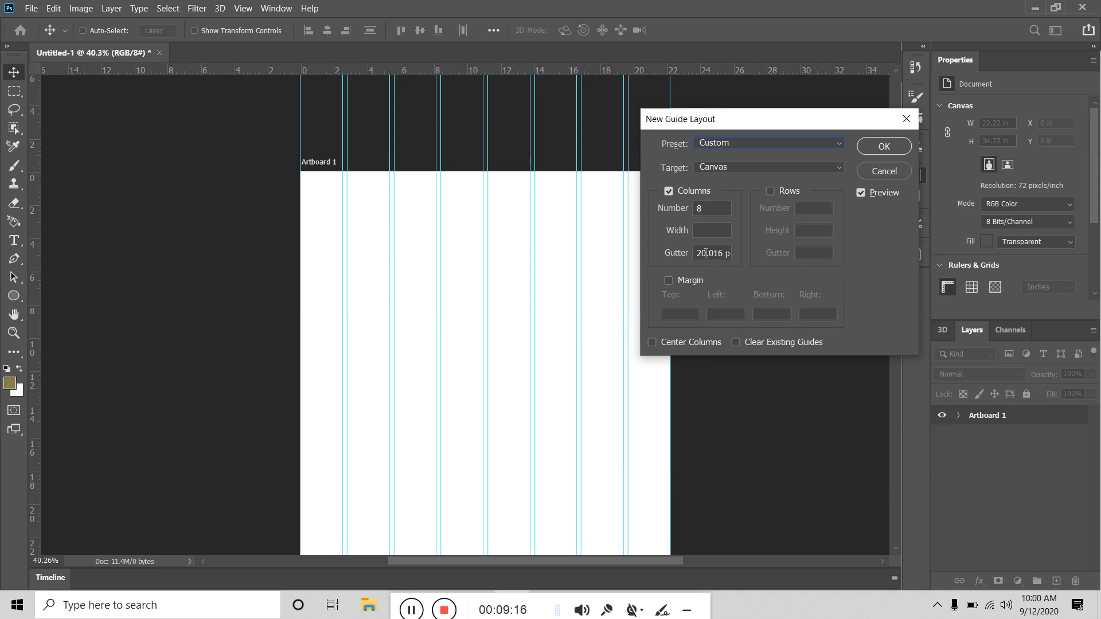
double_click(705, 253)
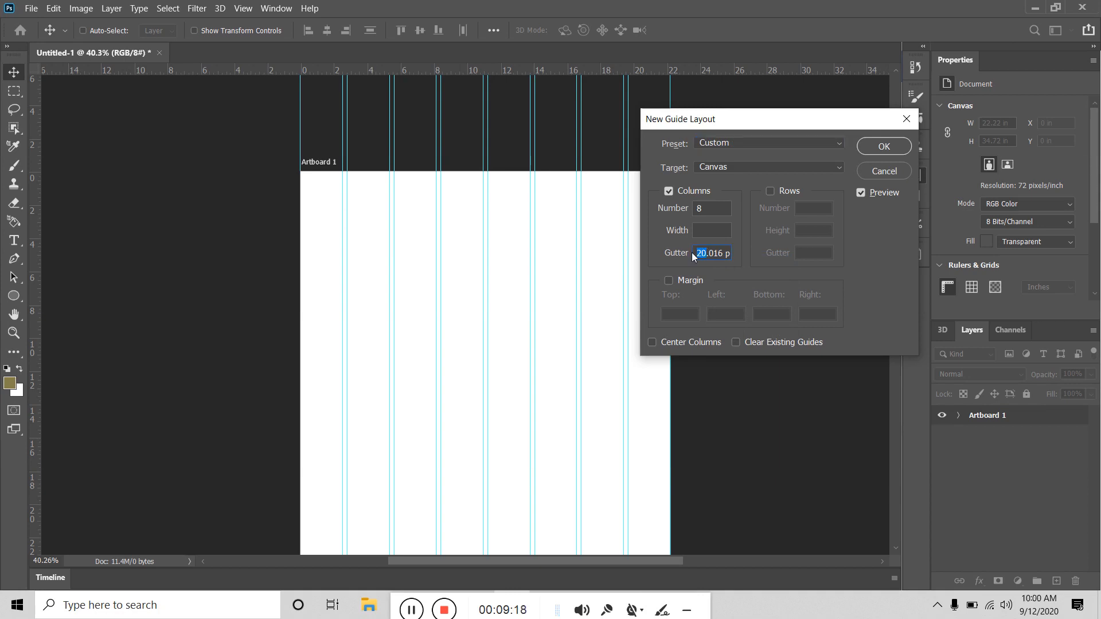
text(15)
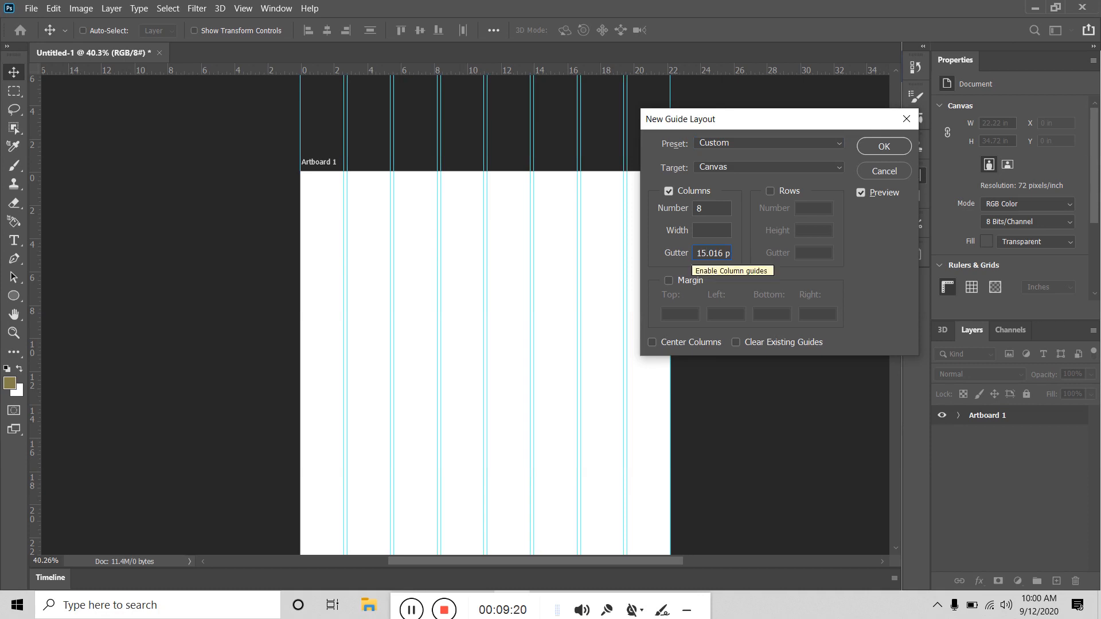
click(883, 147)
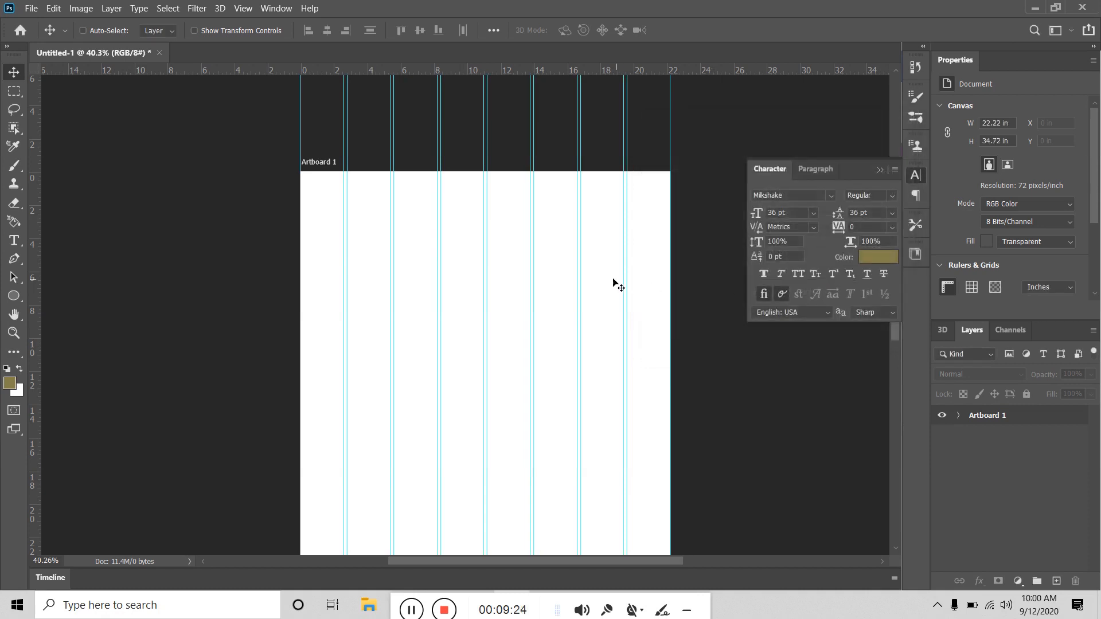
scroll(576, 237, up, 3)
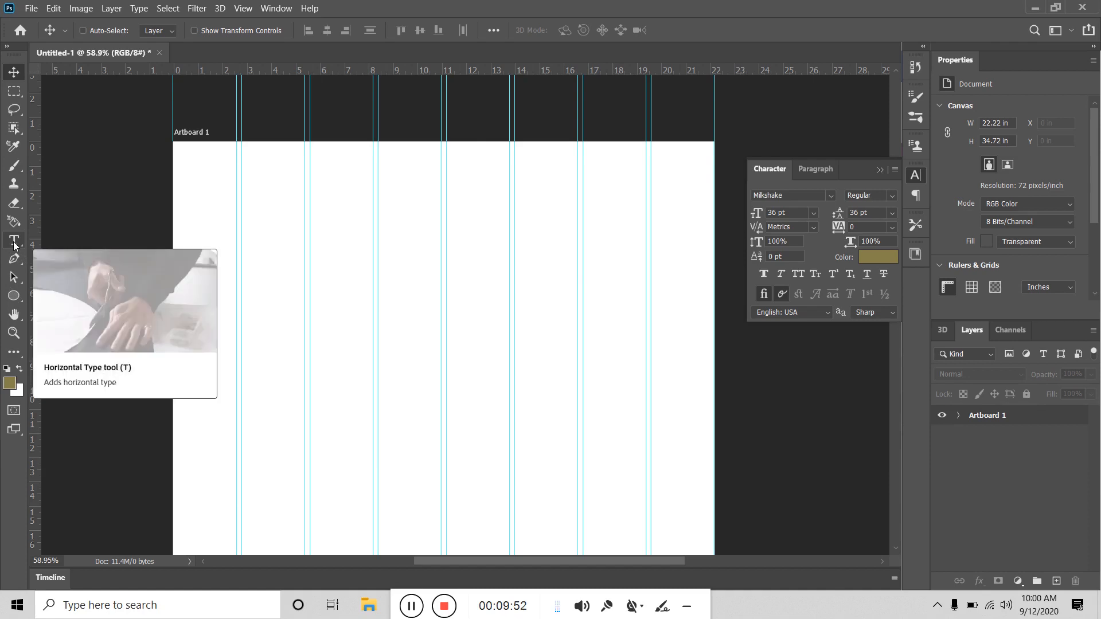
Step: Choose the Custom Shape tool and browse the Leaf Trees, Wild Animals and Boats shape folders
click(18, 298)
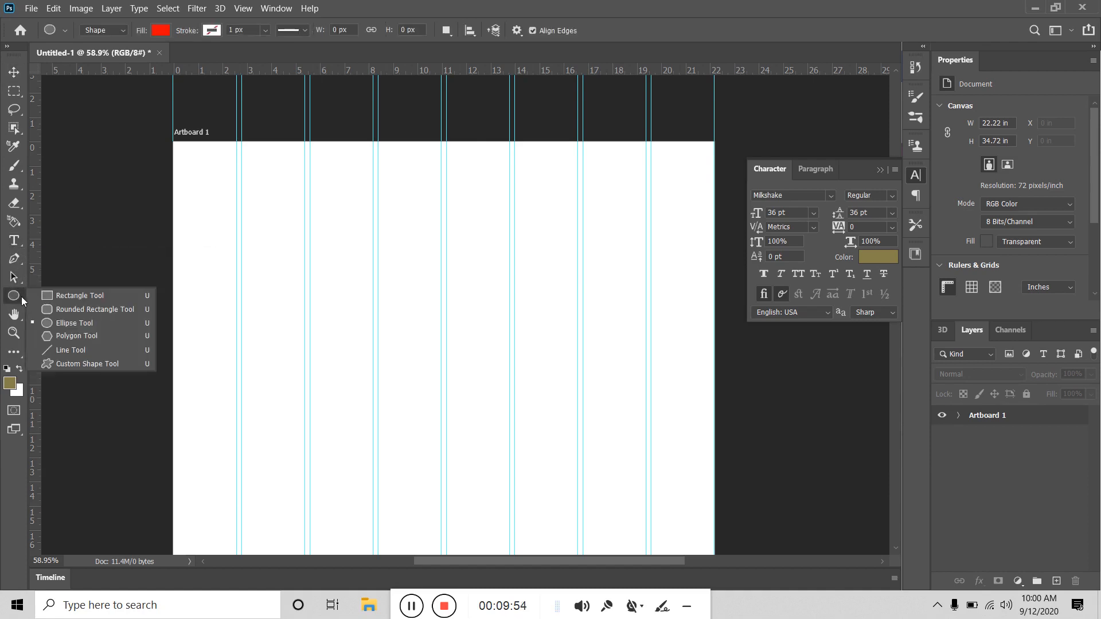
click(101, 363)
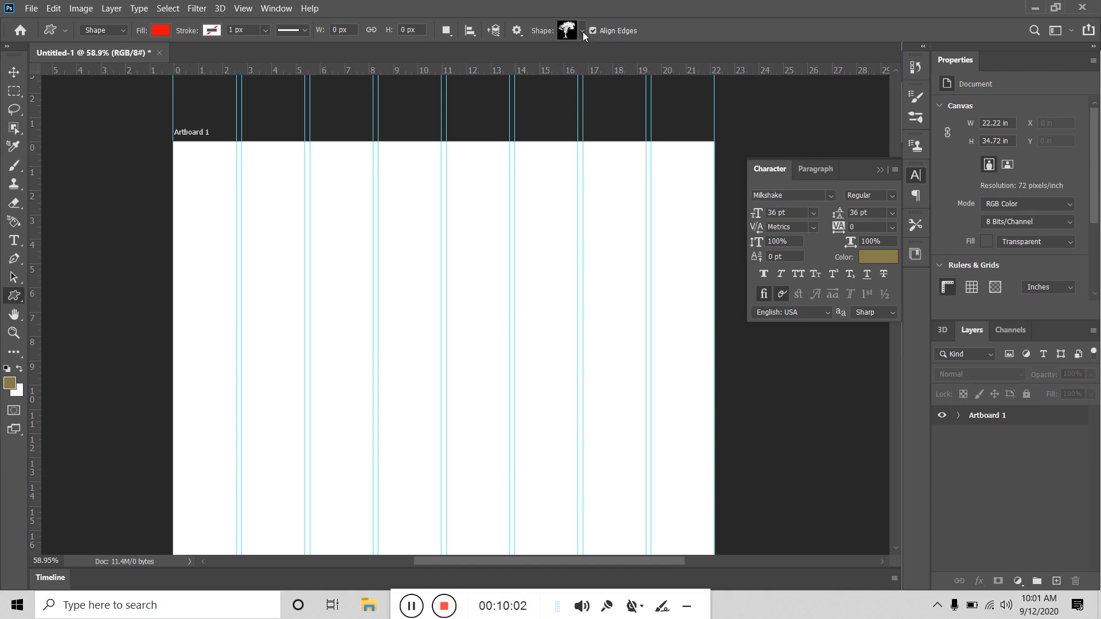
click(583, 32)
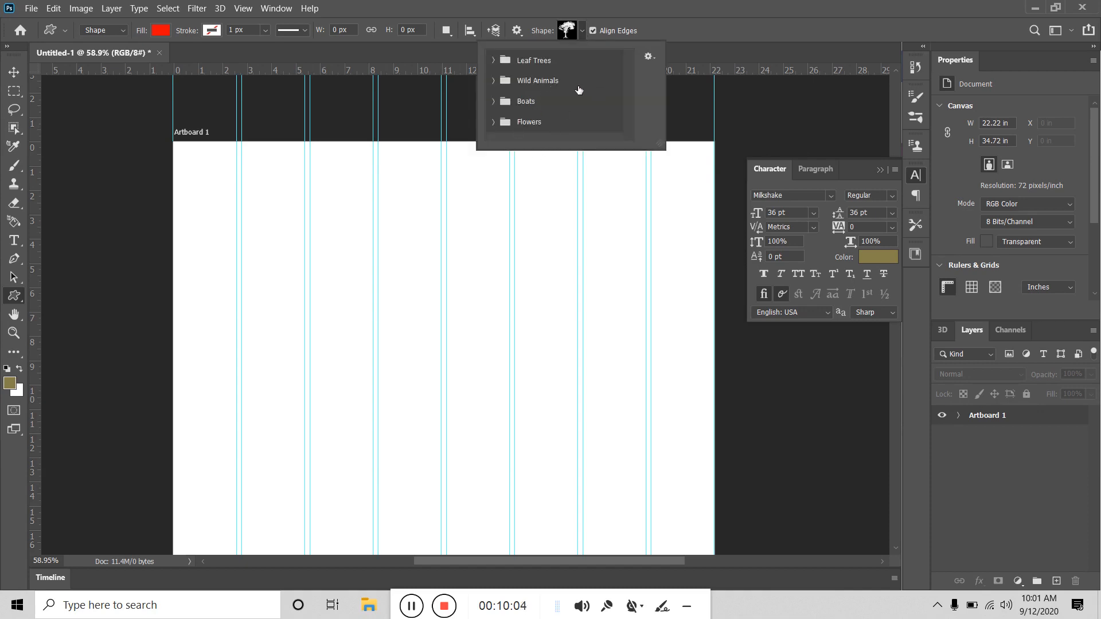
click(493, 60)
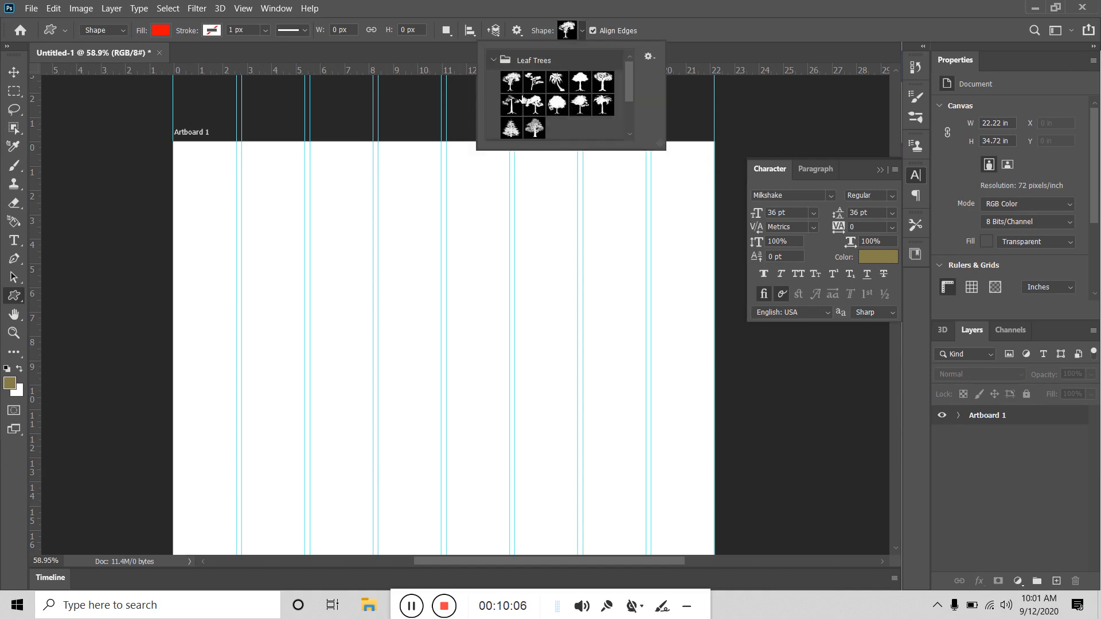
click(493, 61)
click(494, 81)
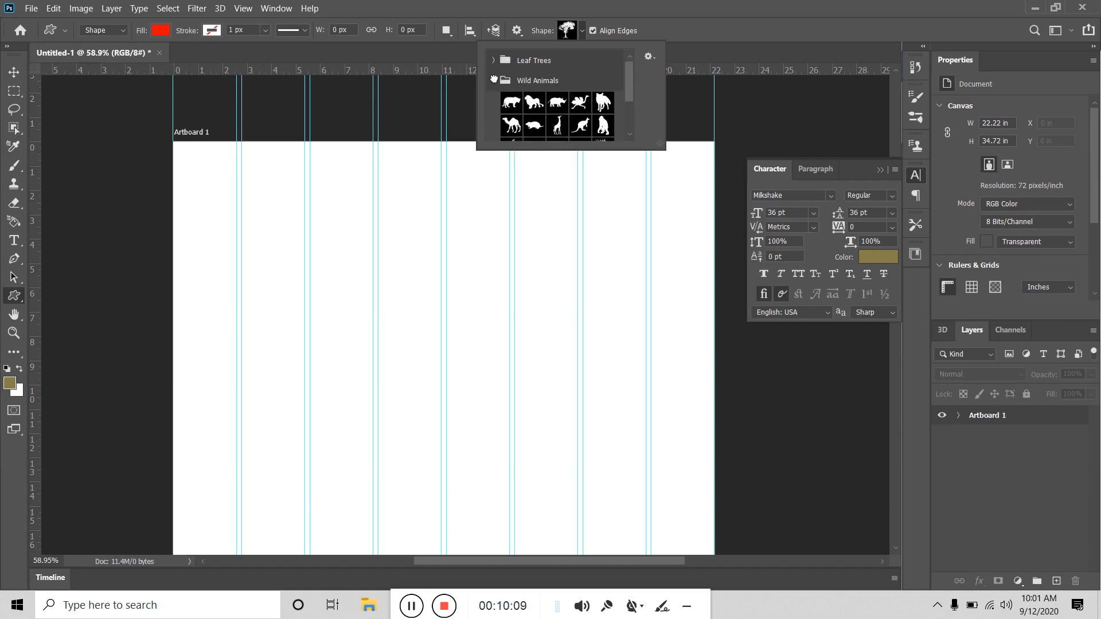
scroll(516, 109, up, 1)
click(494, 81)
click(494, 101)
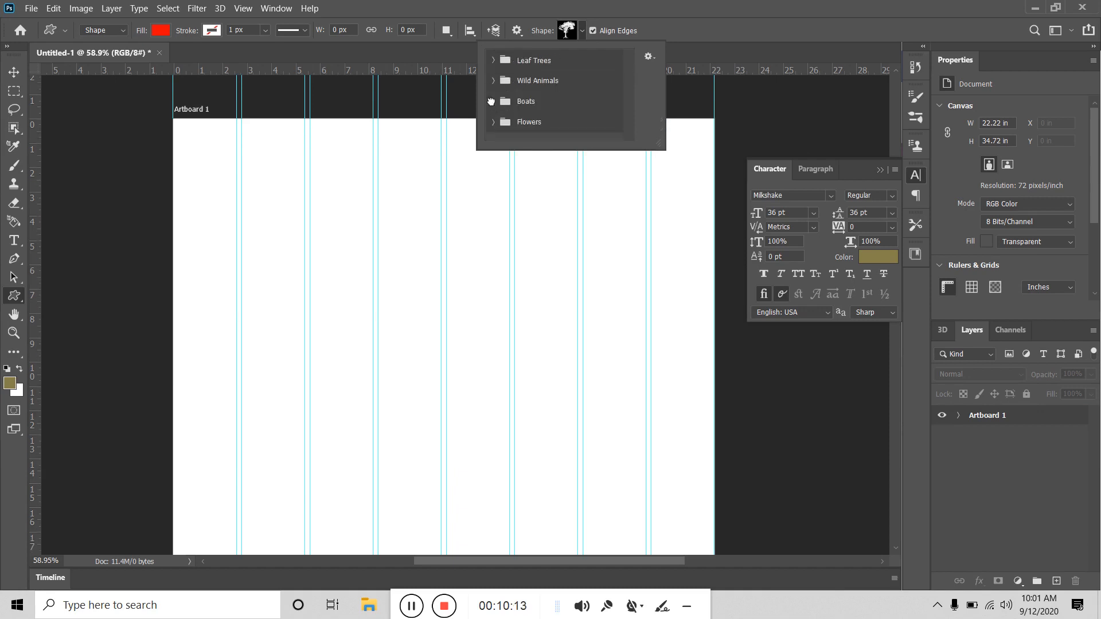
scroll(533, 103, down, 3)
scroll(533, 106, up, 2)
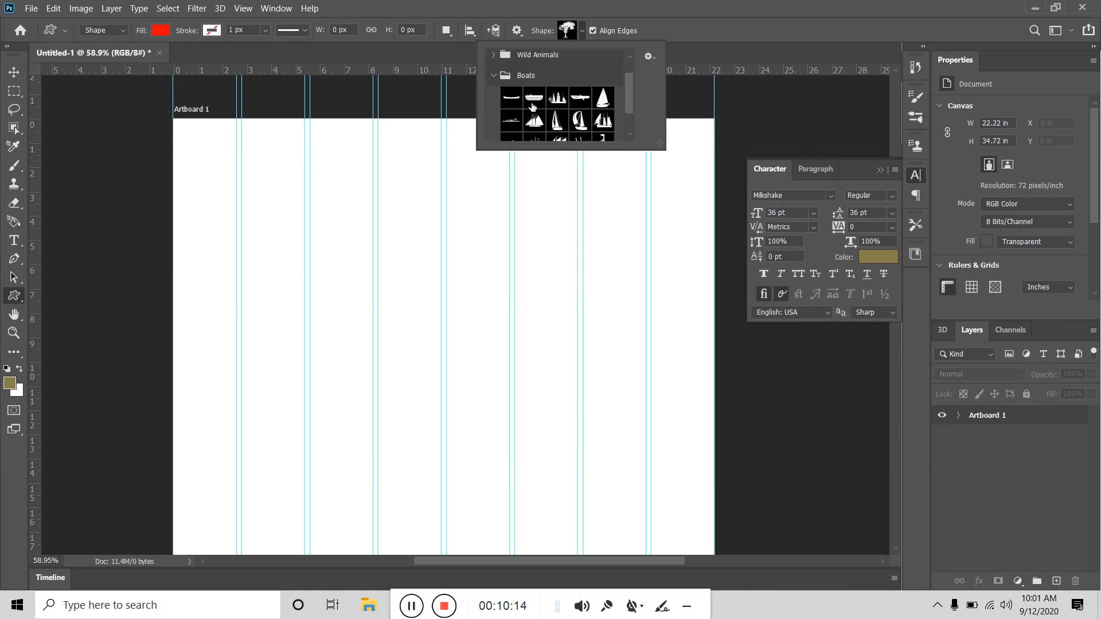
click(498, 77)
scroll(545, 109, down, 2)
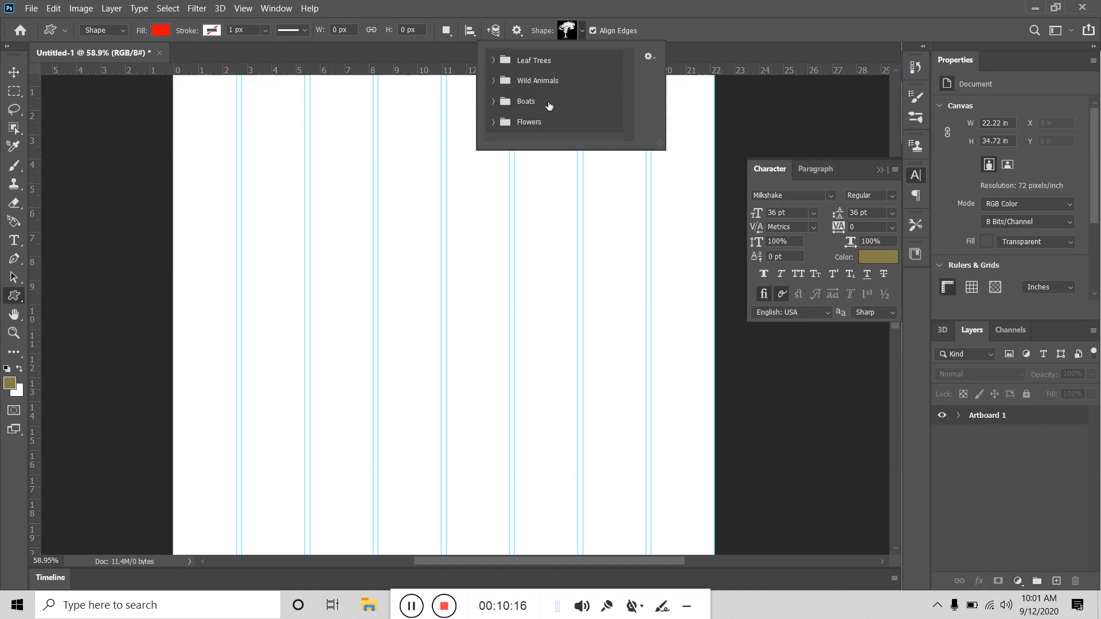
Step: Try the shape library's Import Shapes, Small List and names-only views, cancelling the import
click(648, 56)
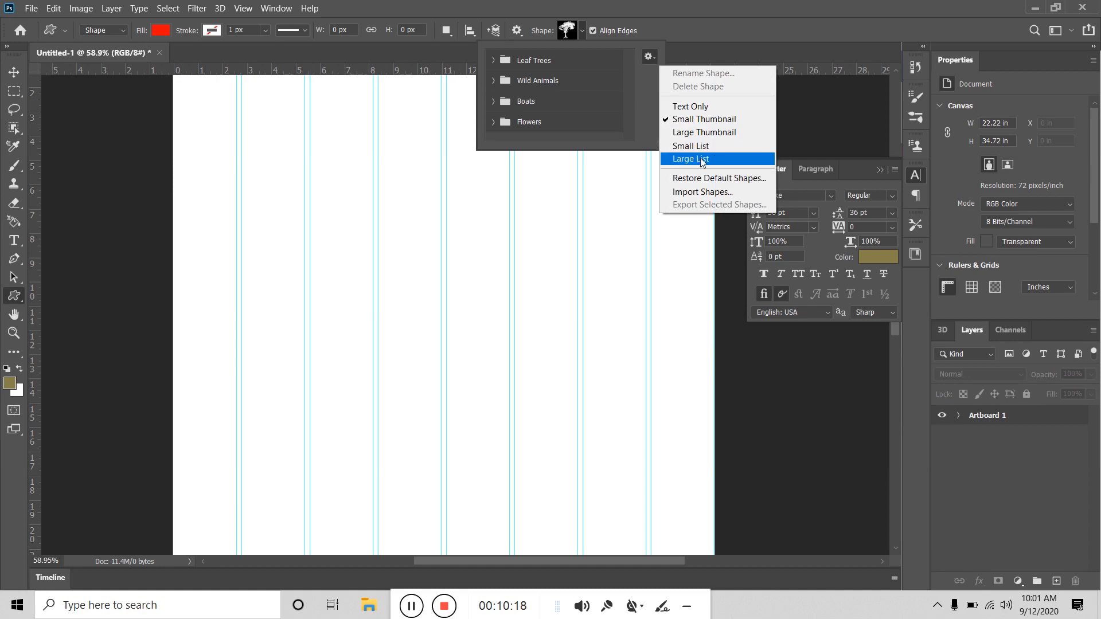
click(712, 192)
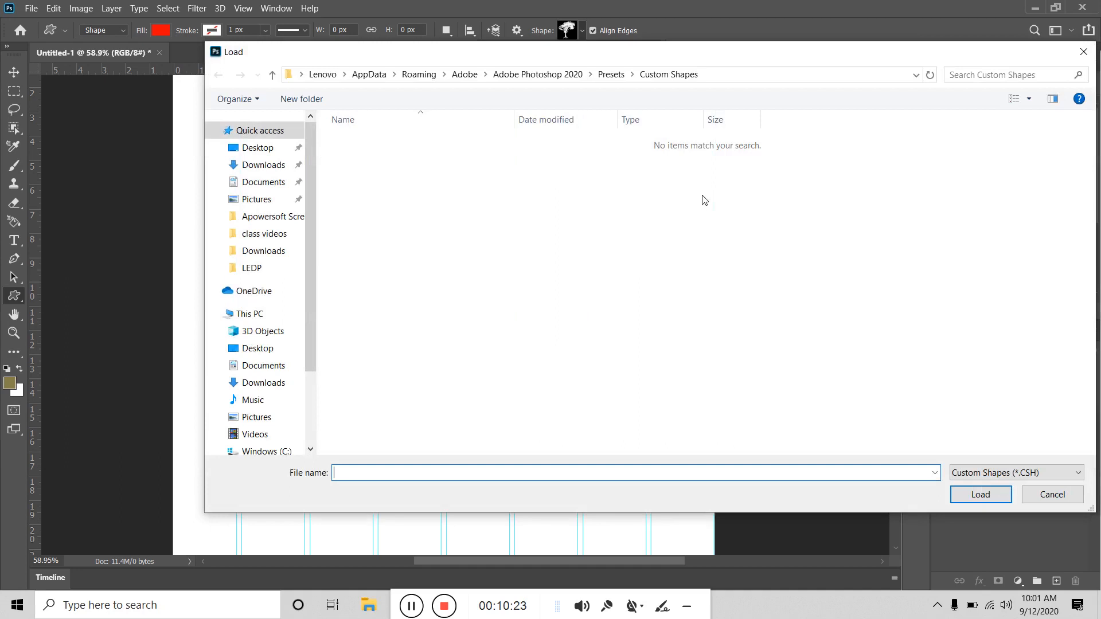
click(1053, 495)
click(649, 57)
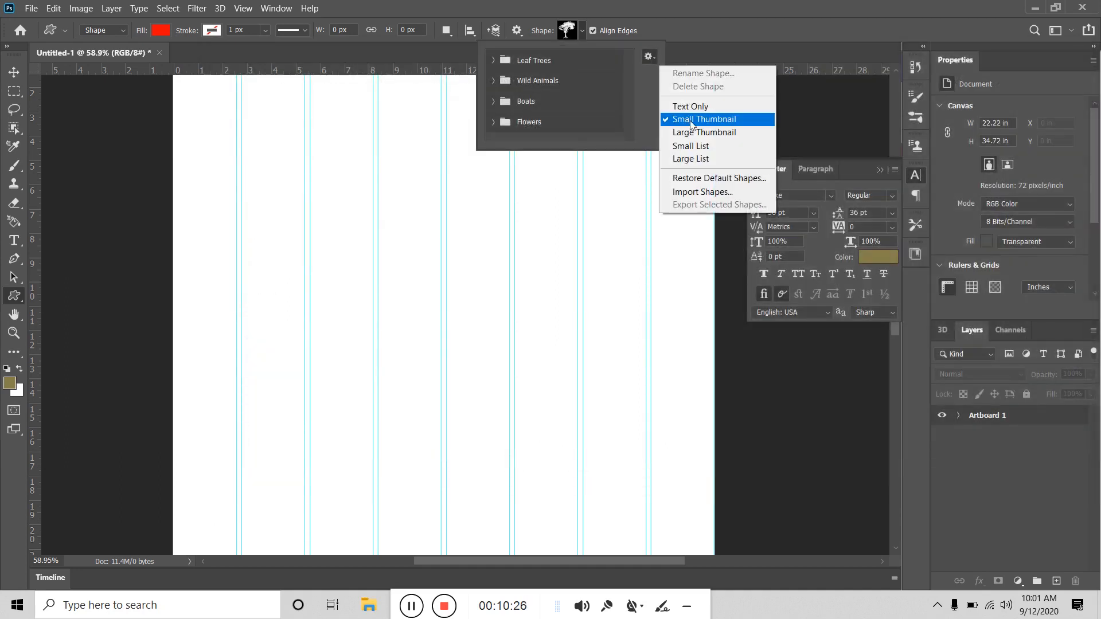
click(710, 145)
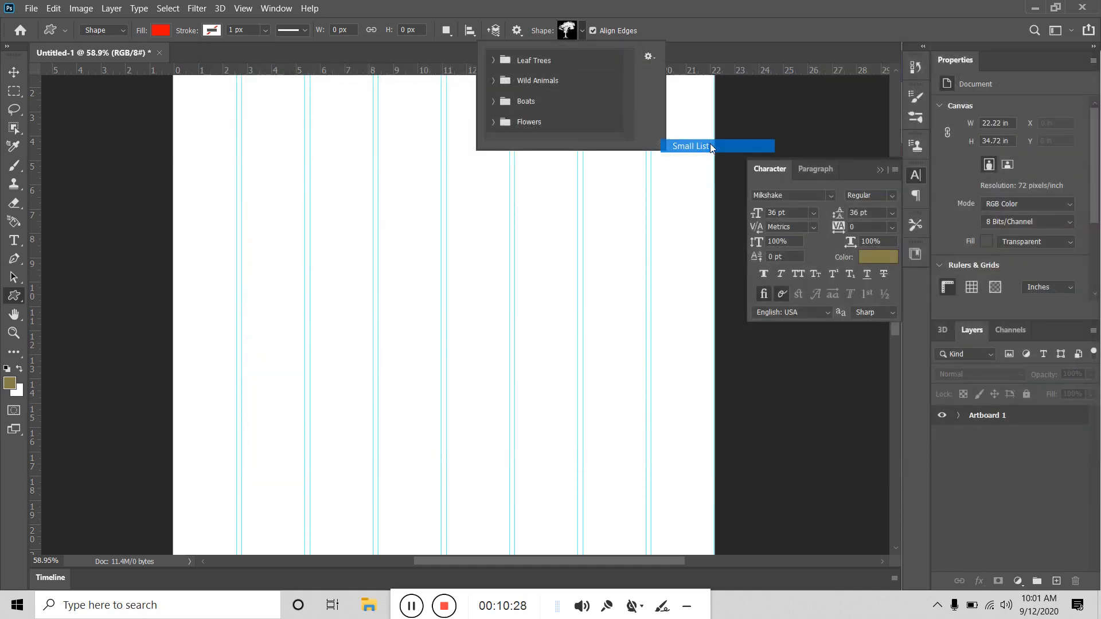
click(649, 57)
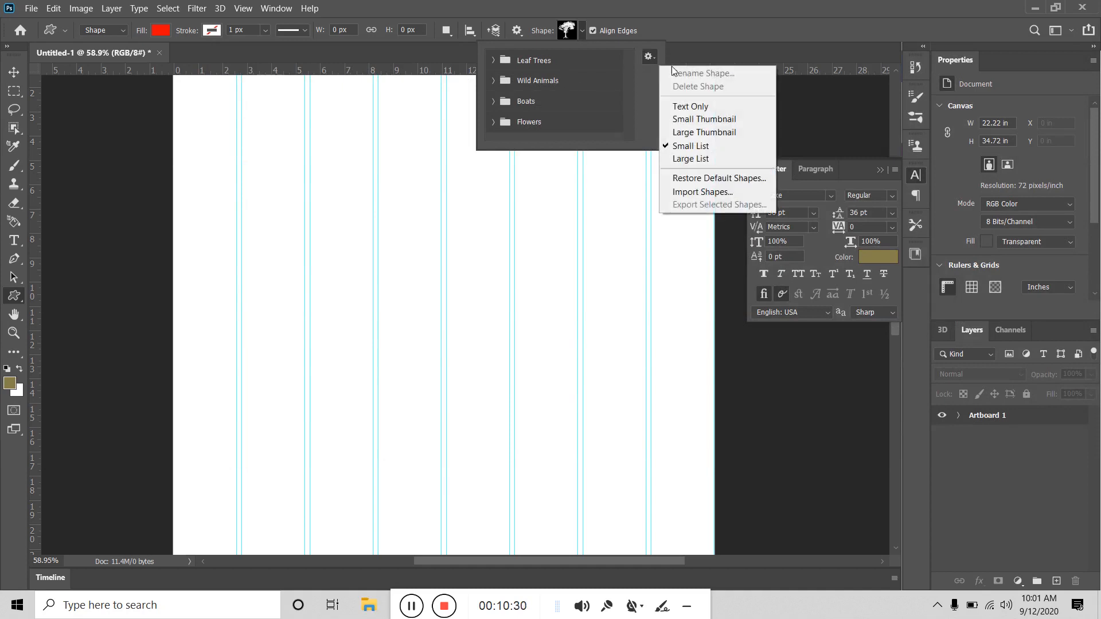
click(721, 109)
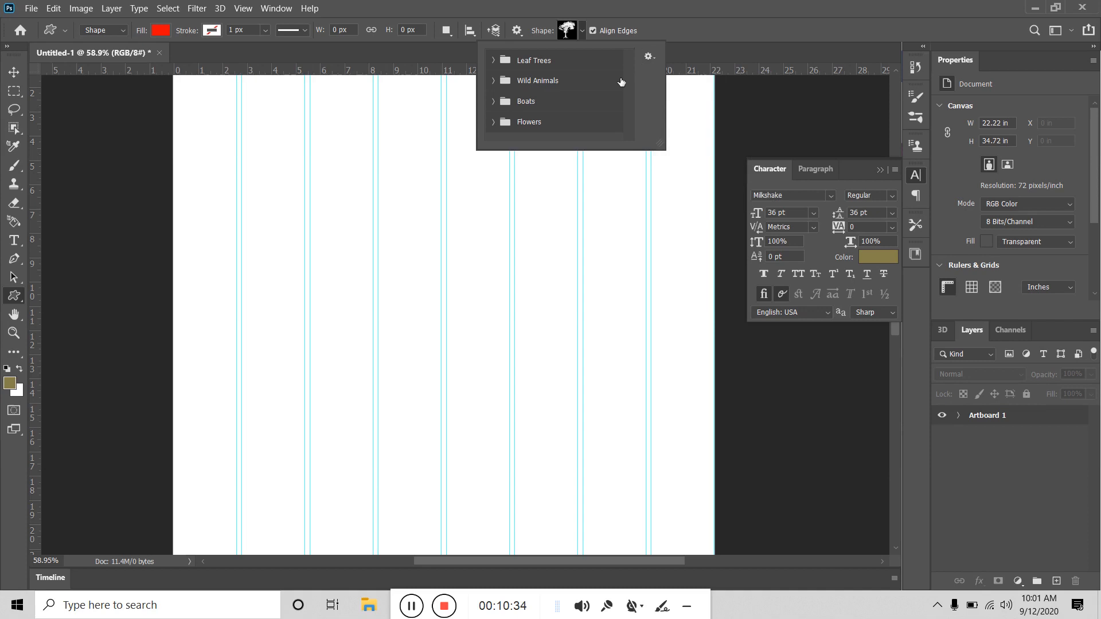
click(649, 57)
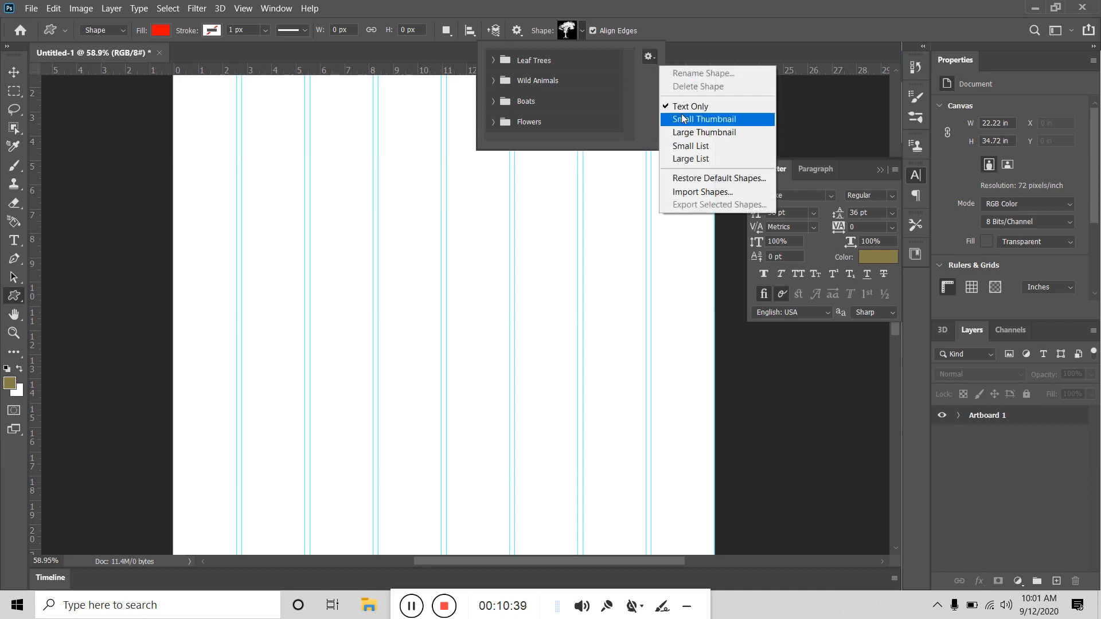
click(525, 57)
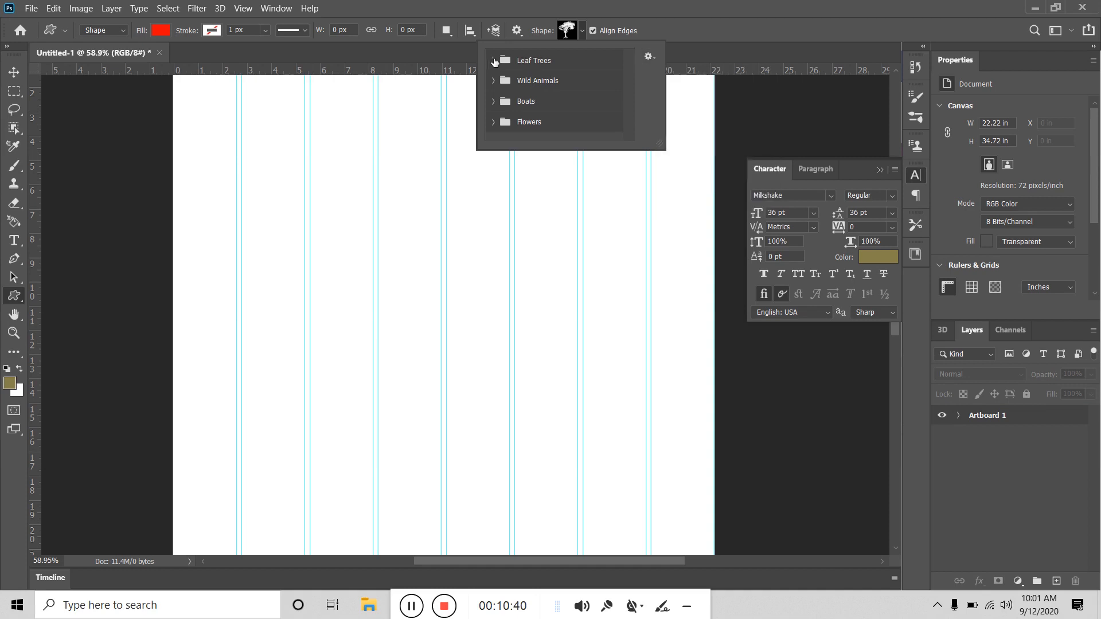
Step: Show the shapes as small thumbnails and expand the folders down to the Flowers set
click(494, 61)
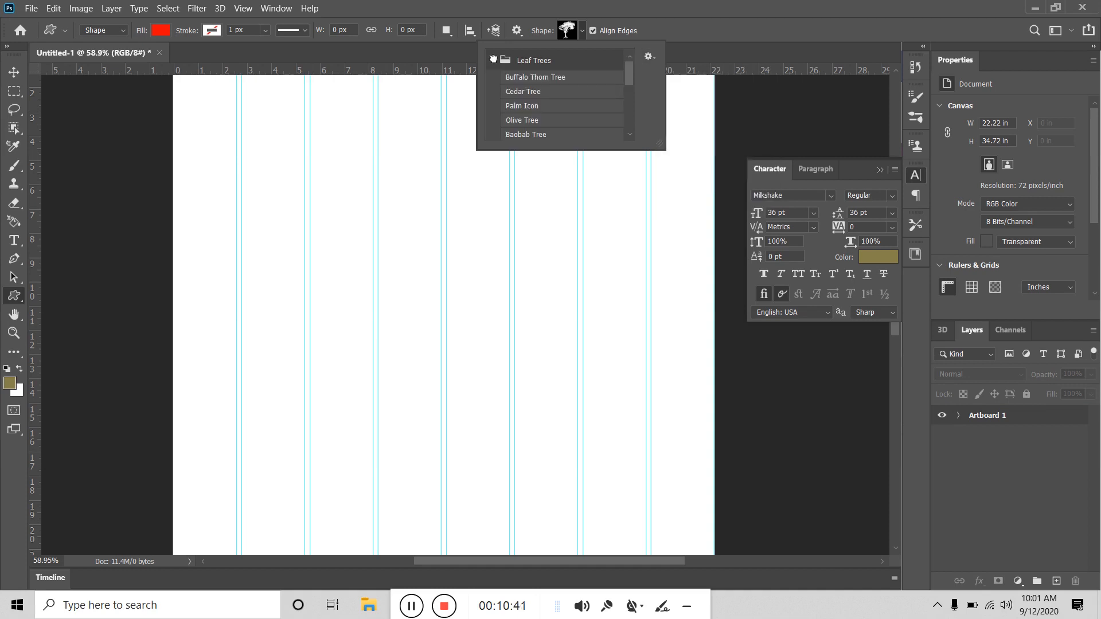
click(648, 56)
click(674, 115)
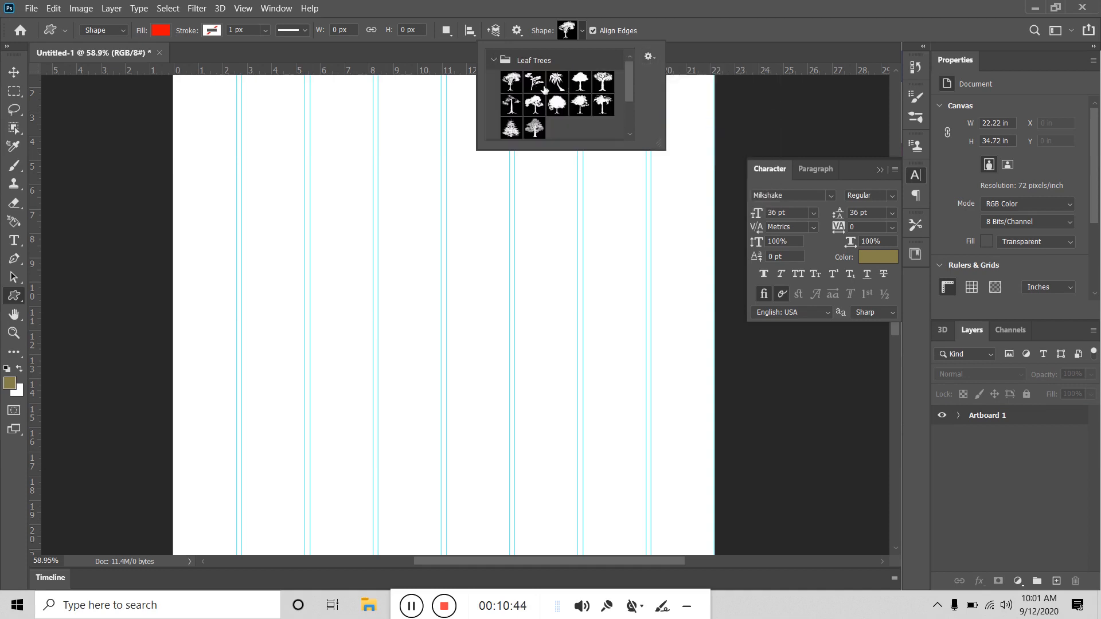
scroll(543, 90, down, 3)
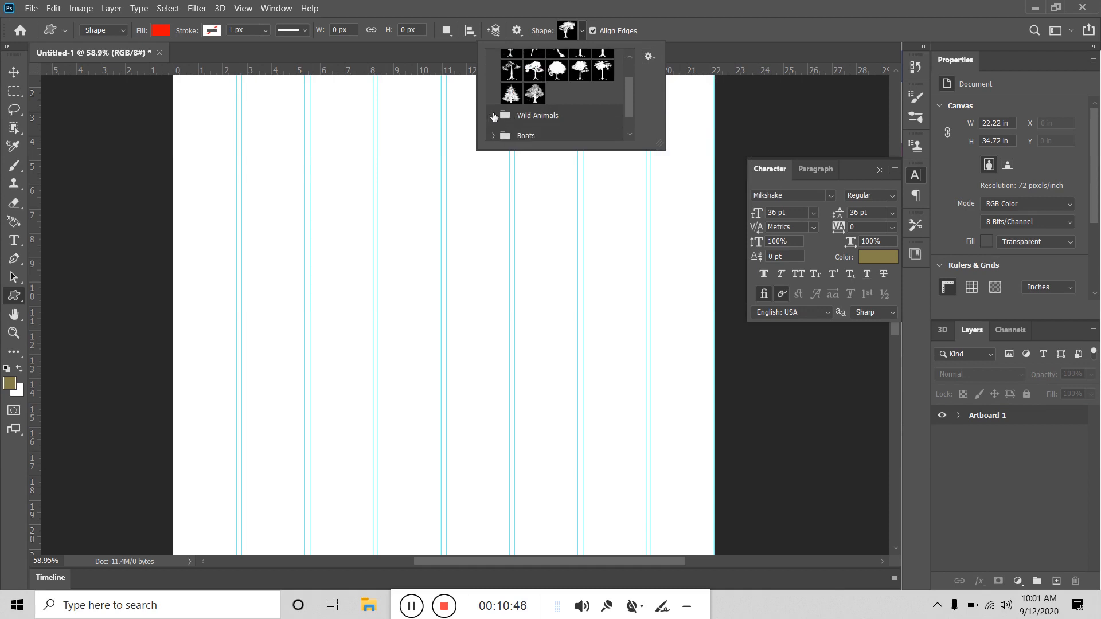
click(494, 117)
scroll(527, 109, down, 5)
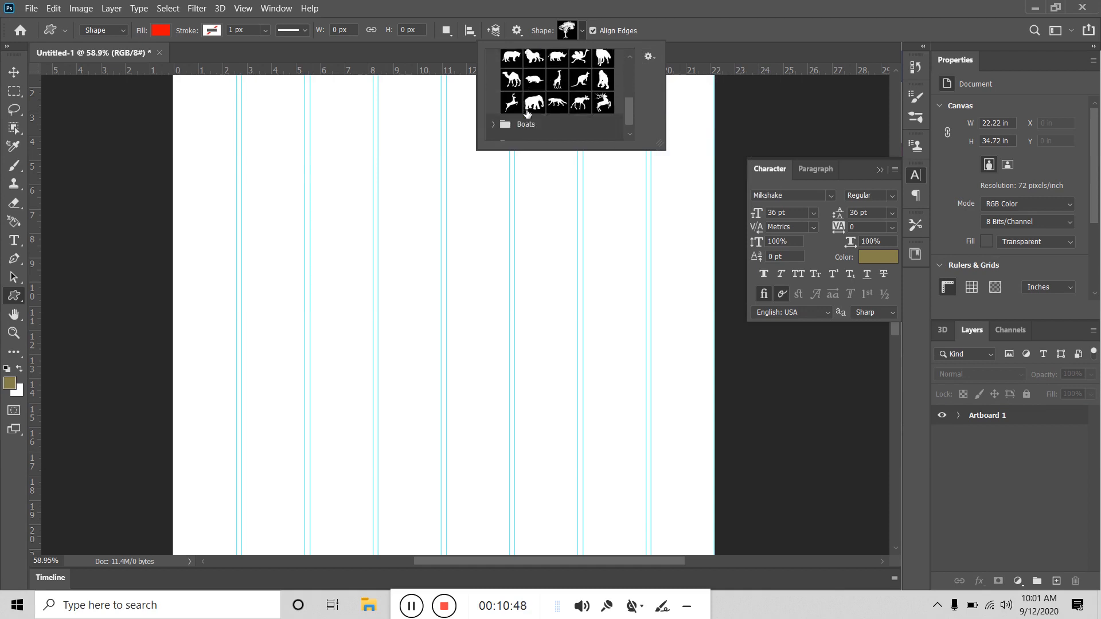
click(497, 125)
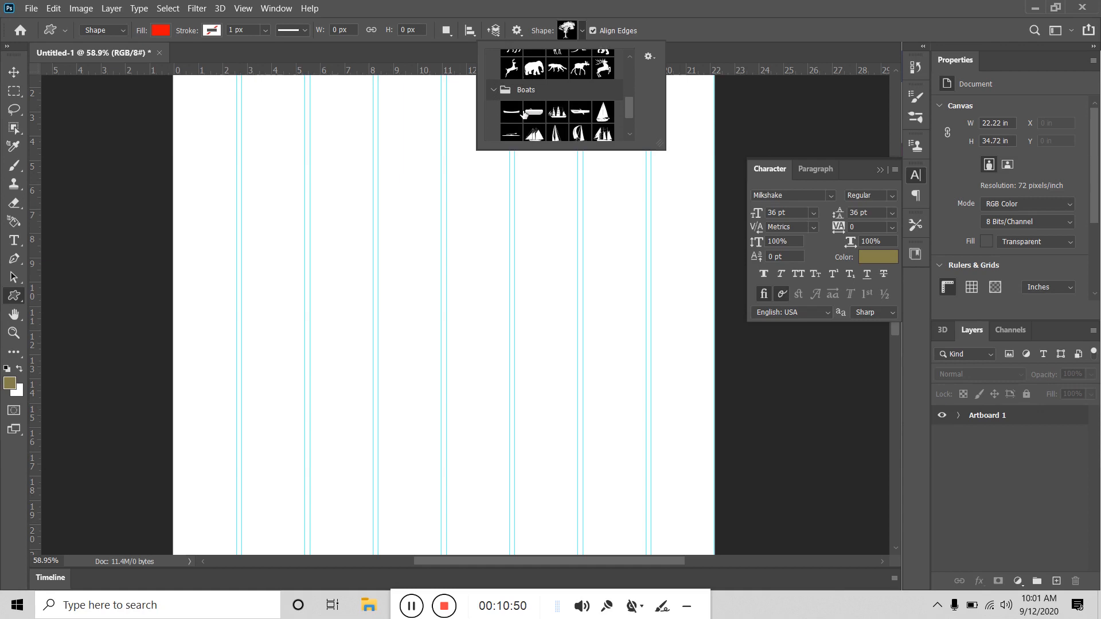
scroll(524, 115, down, 4)
scroll(523, 115, down, 1)
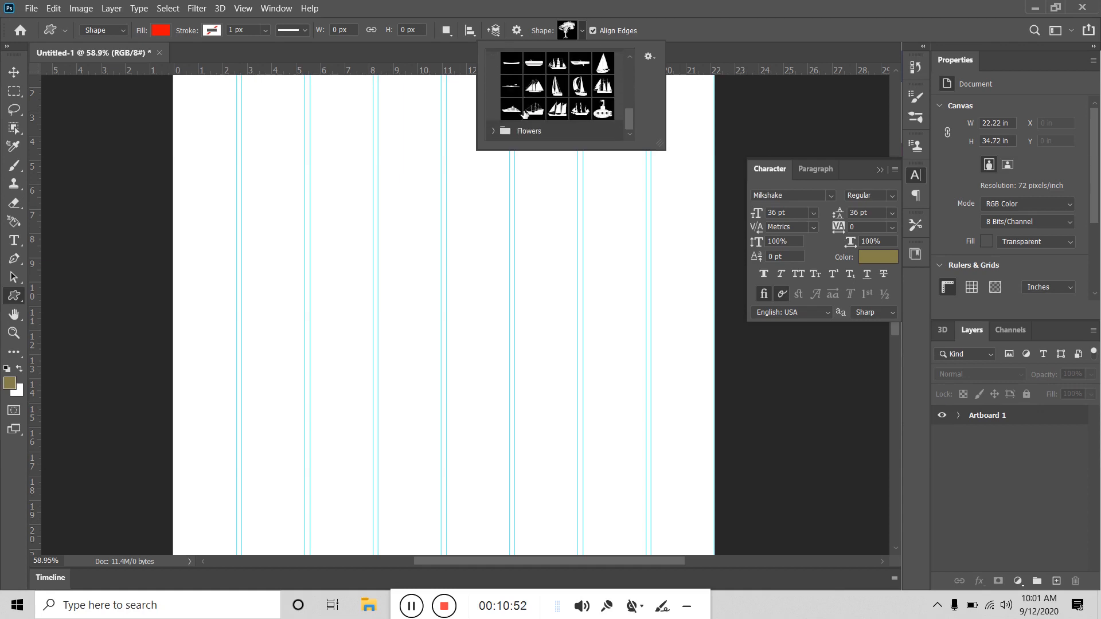
click(490, 131)
scroll(511, 124, down, 4)
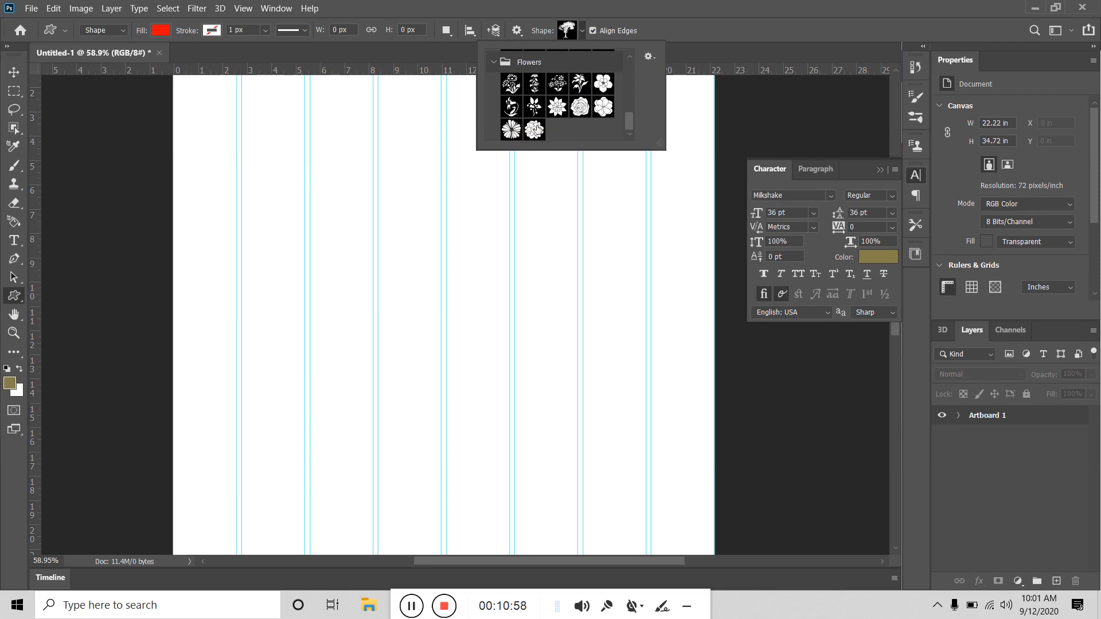
Step: Draw the last Flowers shape near the artboard's top-left, then switch to Move and select Artboard 1
drag(534, 130, 355, 200)
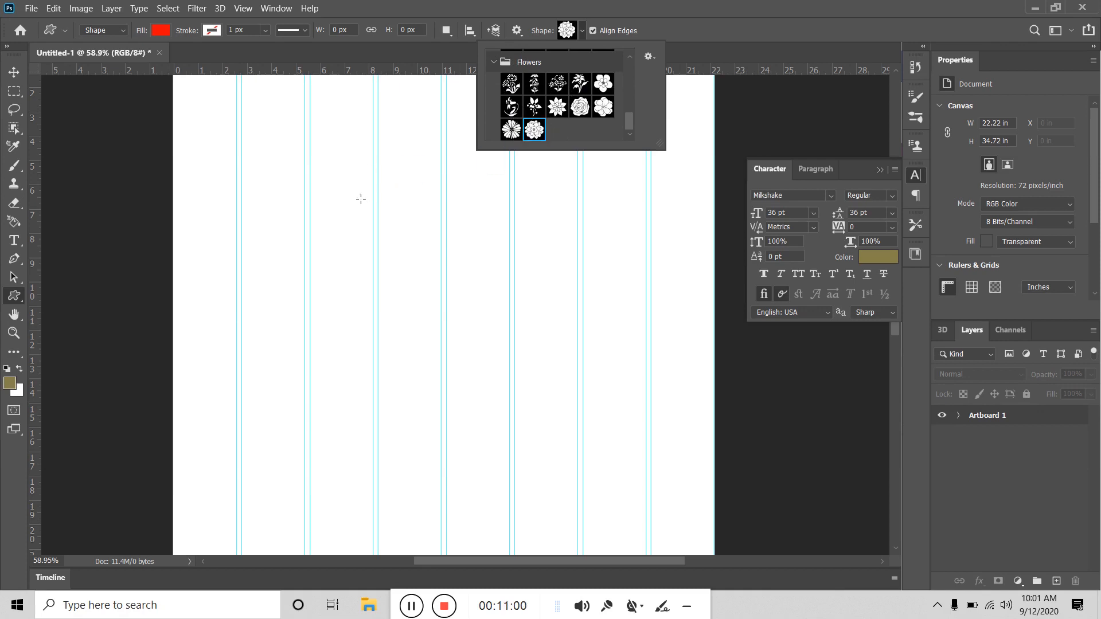
click(259, 153)
drag(258, 153, 278, 173)
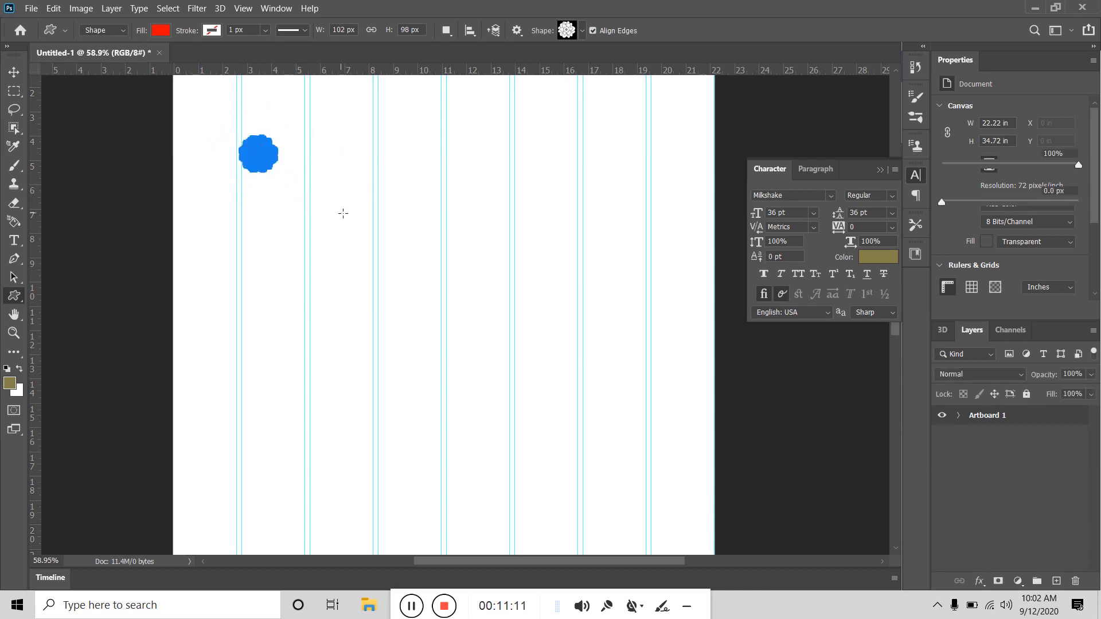
click(14, 72)
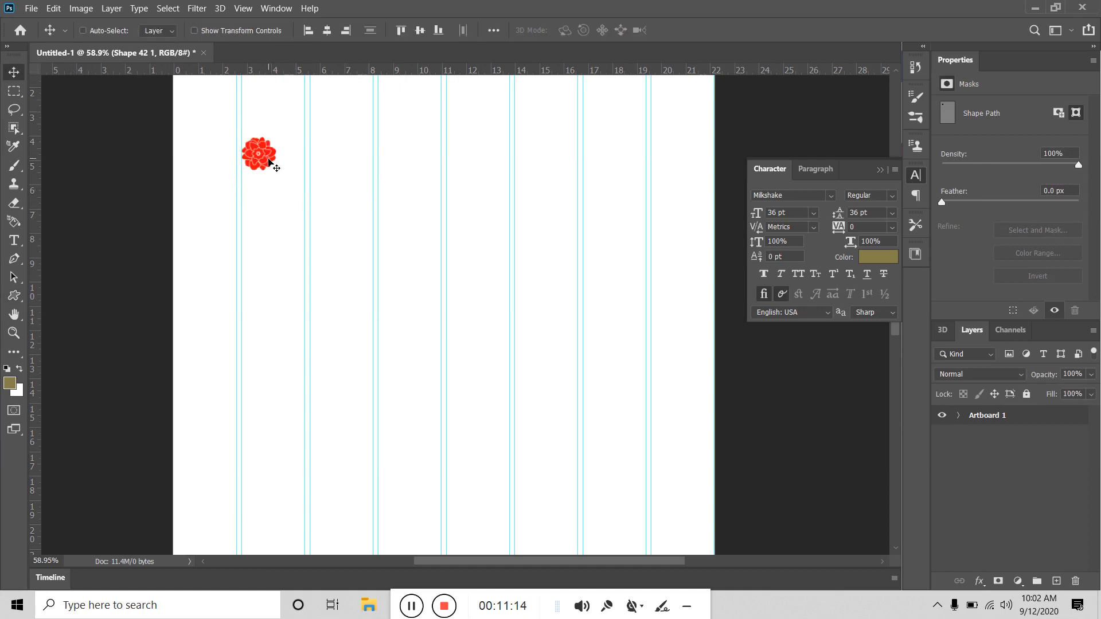
click(957, 421)
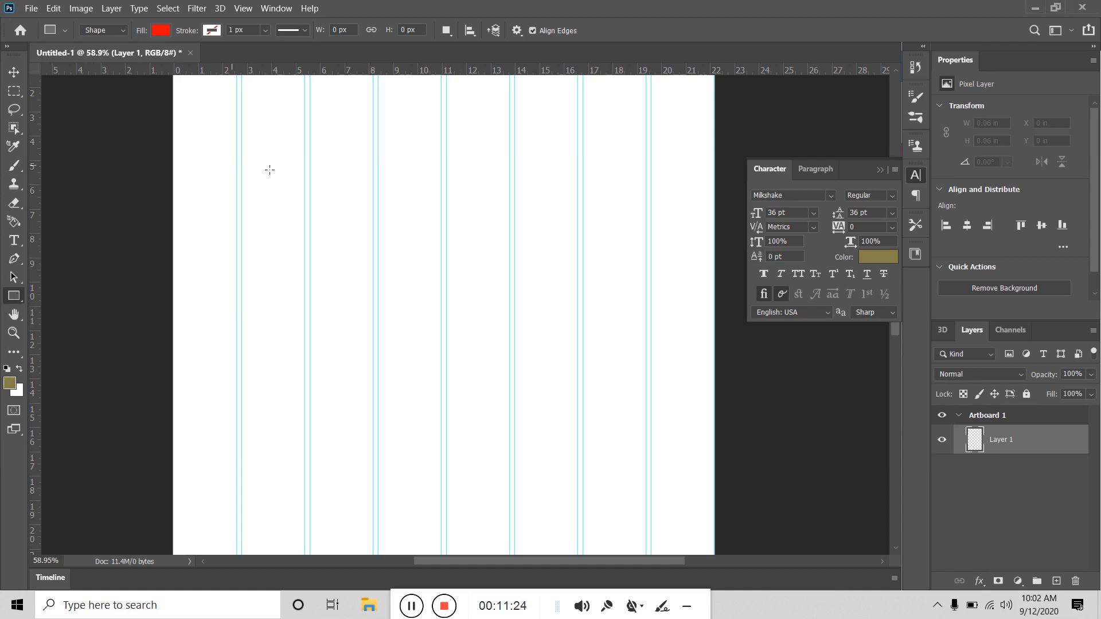
Step: Drag a red 322 × 99 px rectangle near the artboard's top-left and commit it
drag(241, 93, 317, 115)
click(14, 72)
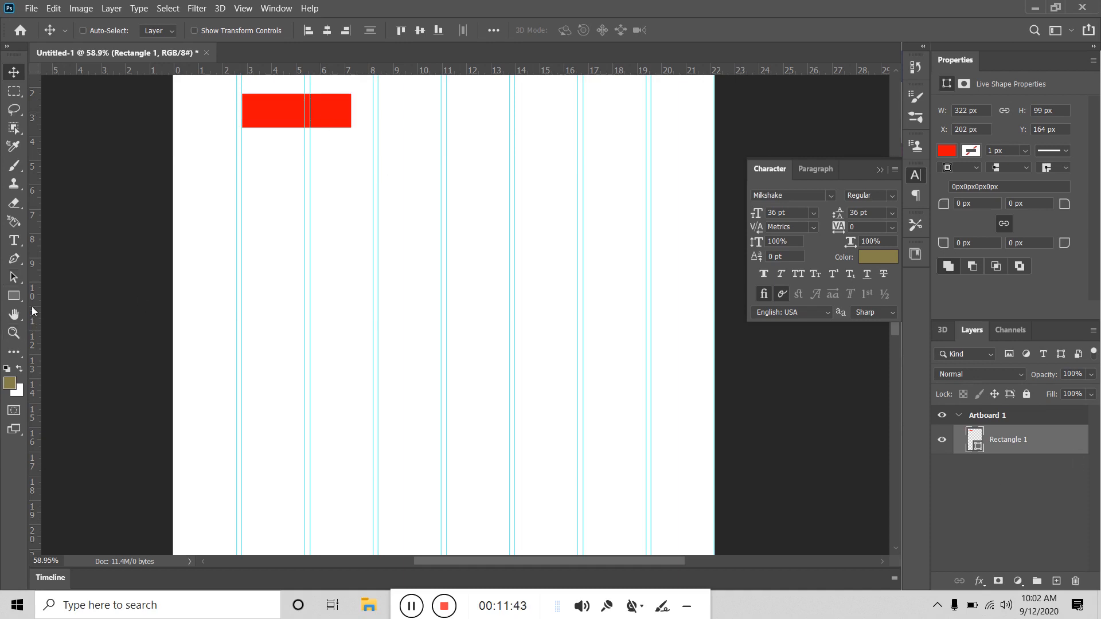
Step: Type 'Graphicsboth' below the red rectangle, correcting the typos, and commit the text
click(14, 241)
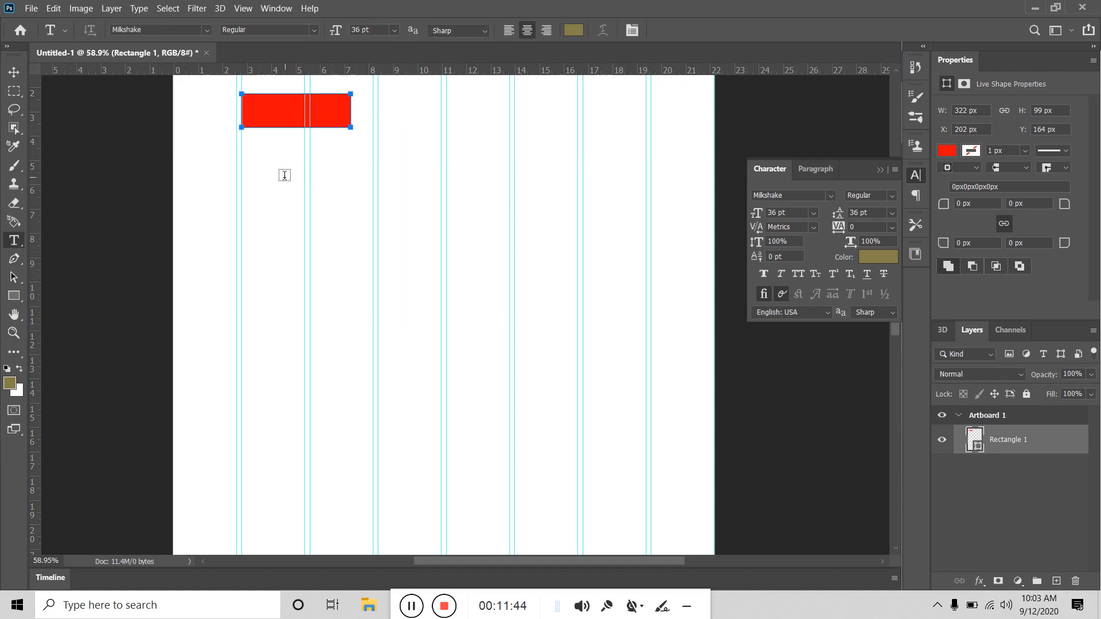
click(285, 175)
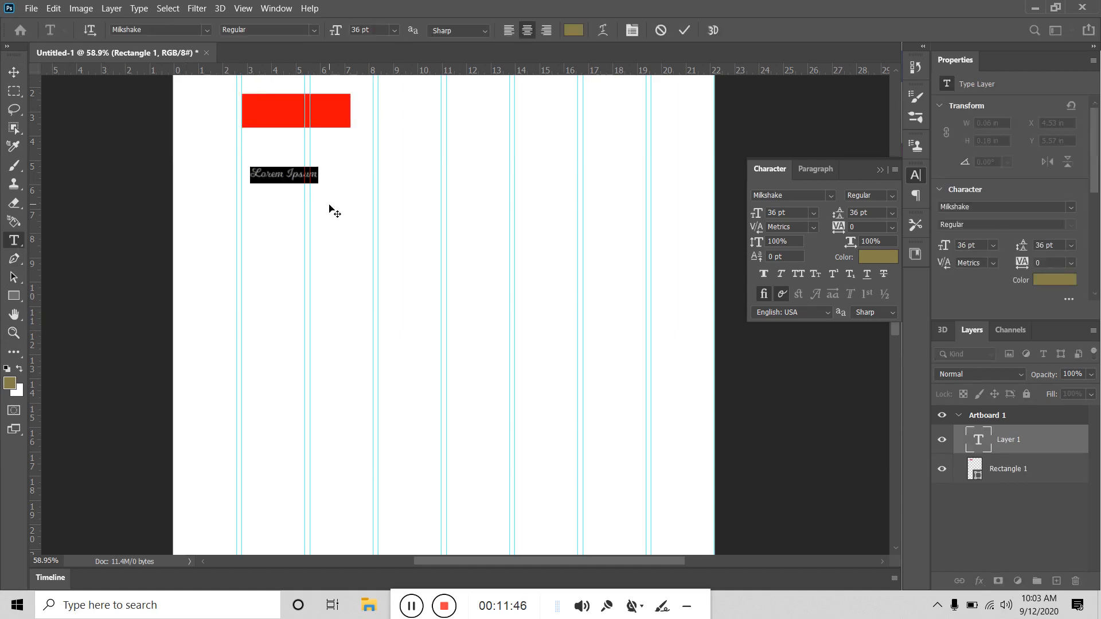
text(Graphics)
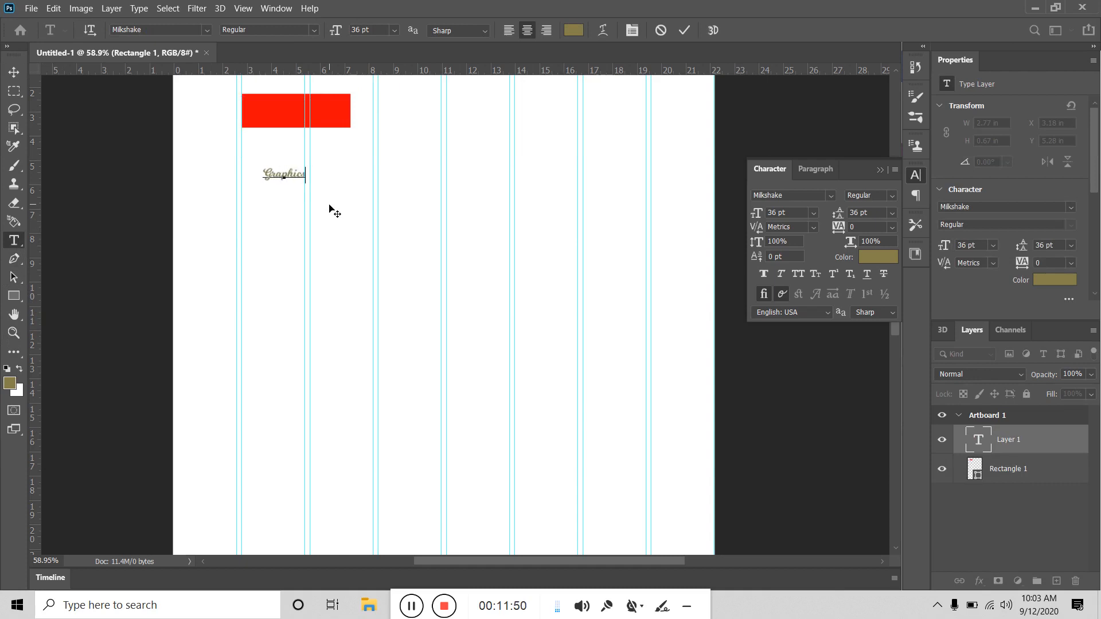
text(bood)
key(BackSpace)
text(th)
key(BackSpace)
key(BackSpace)
key(BackSpace)
text(th)
click(14, 71)
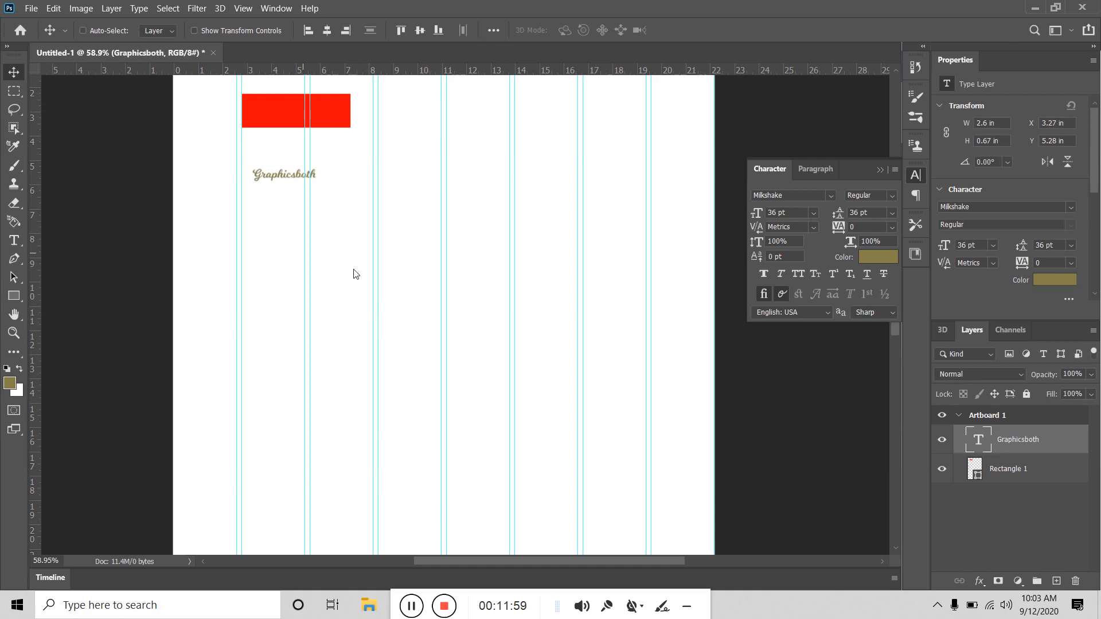
Step: Set the Graphicsboth text colour to white (ffffff) after briefly trying black
click(886, 259)
drag(419, 231, 396, 211)
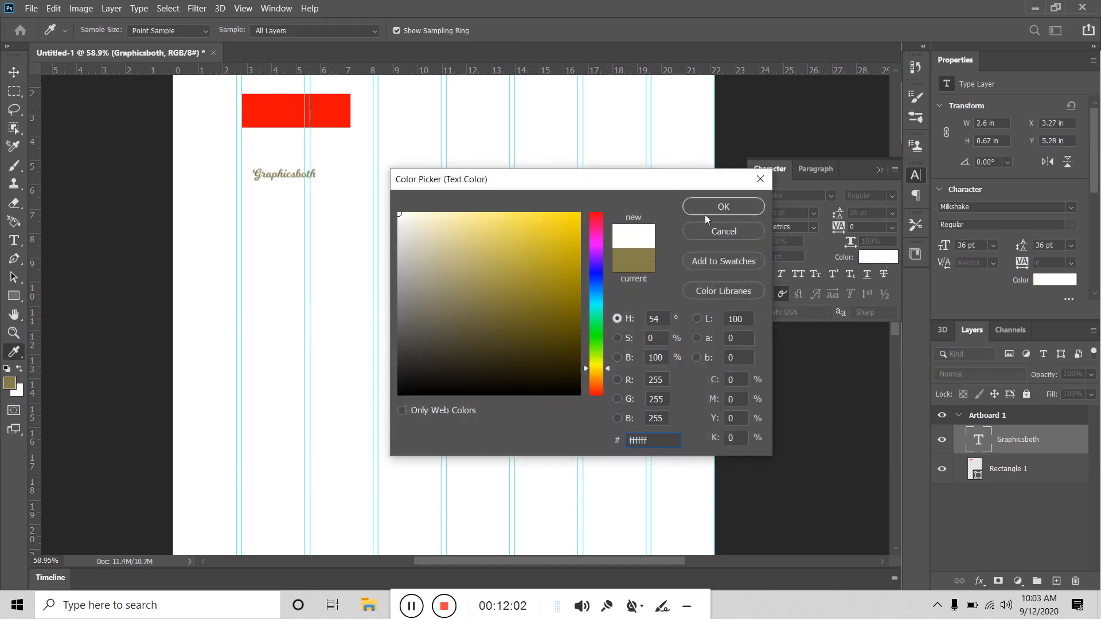
click(399, 394)
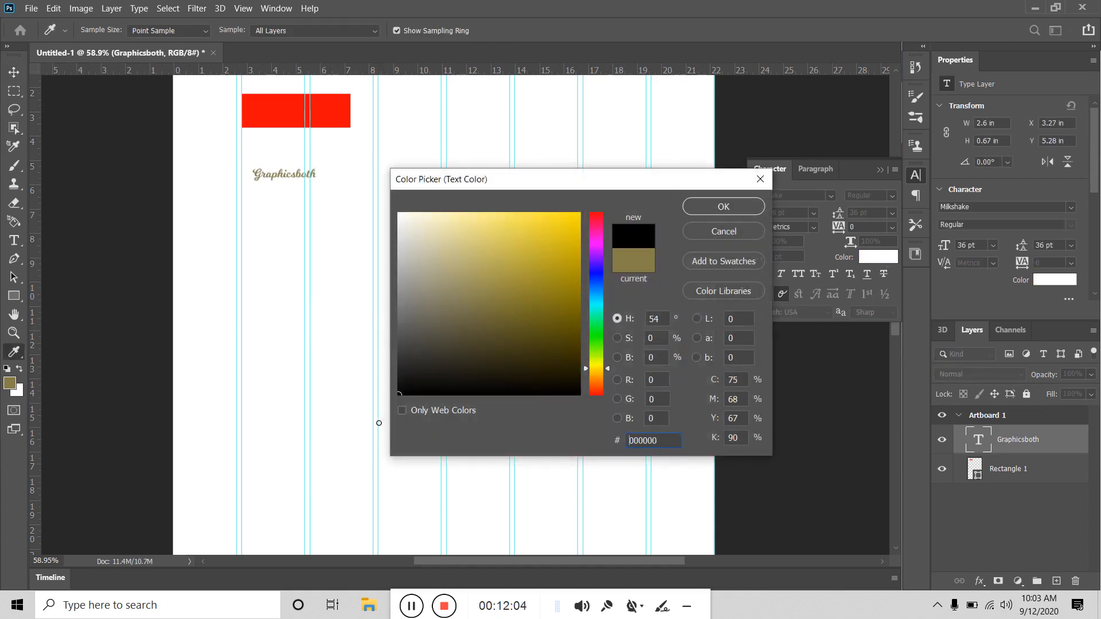
click(697, 207)
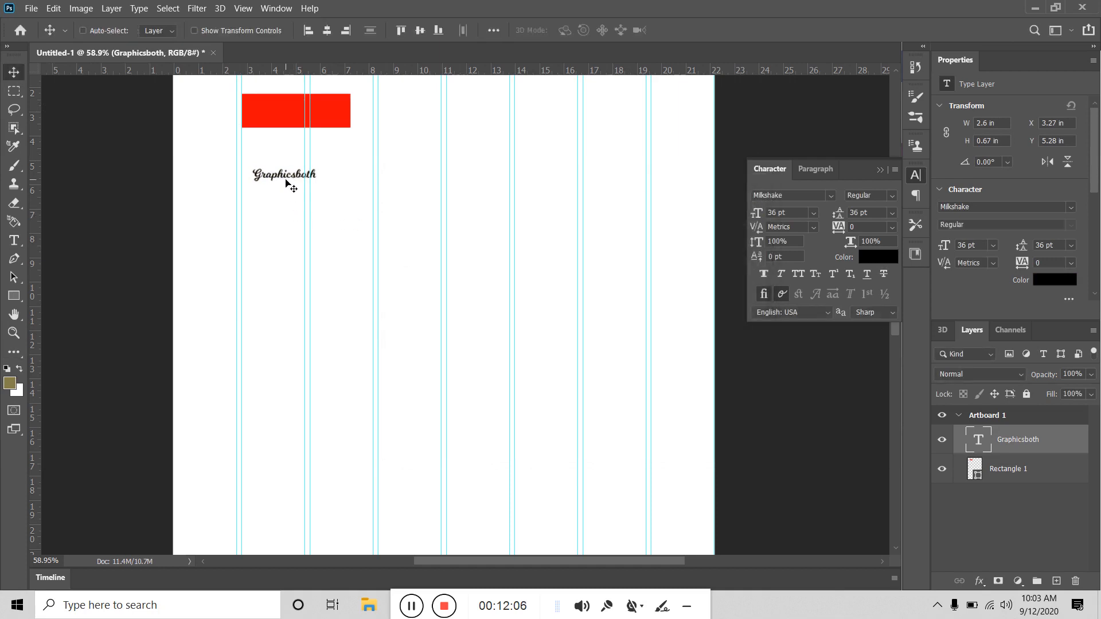
drag(290, 180, 289, 113)
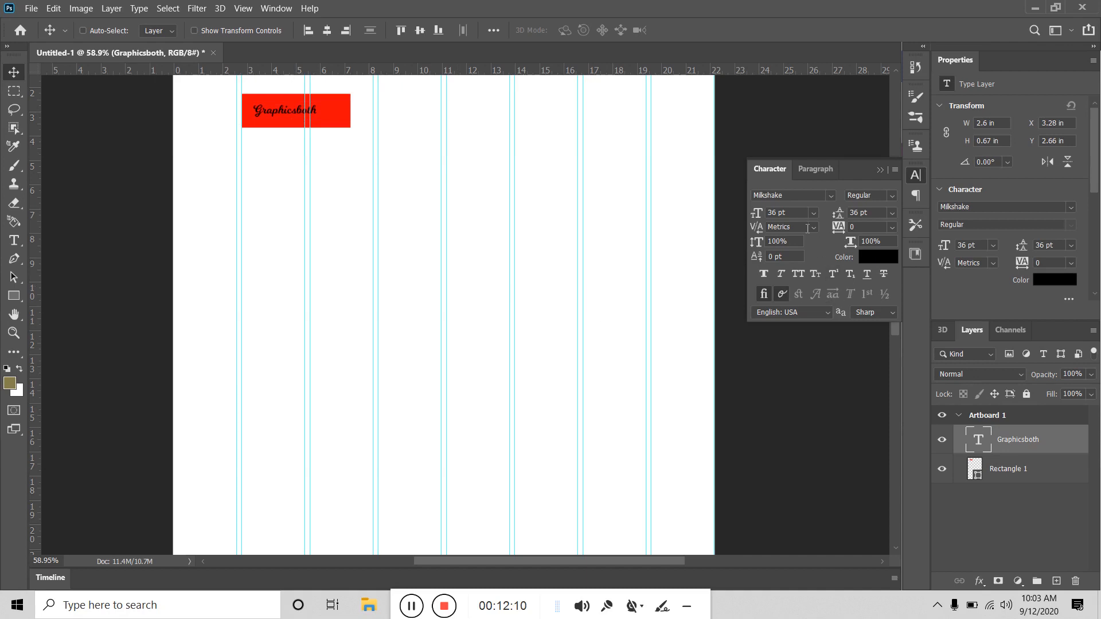
click(877, 257)
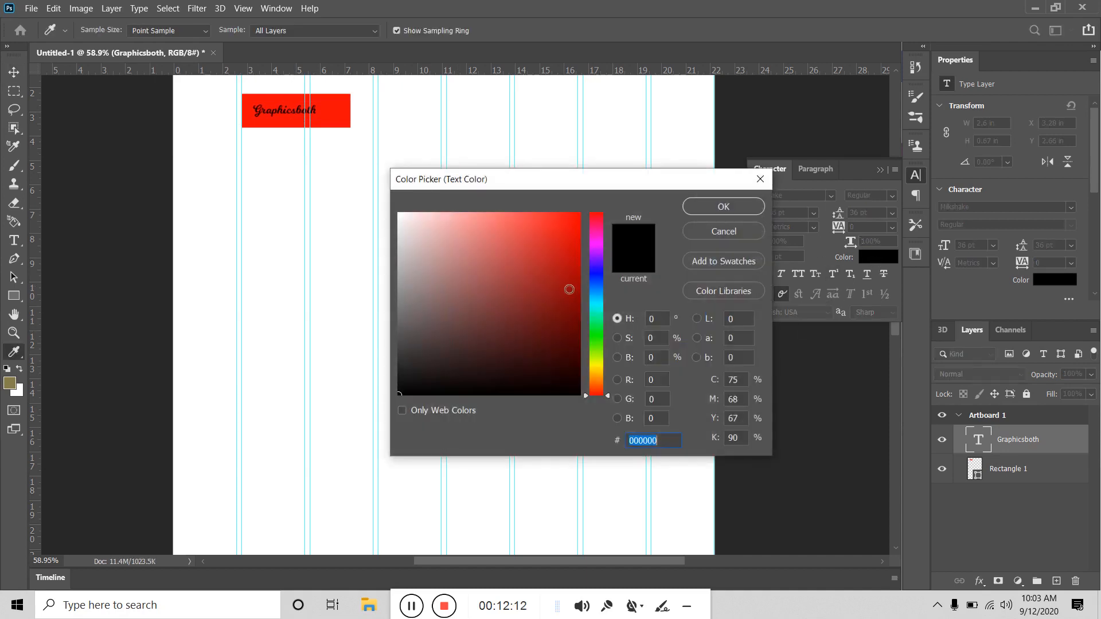
click(425, 212)
drag(425, 205, 310, 157)
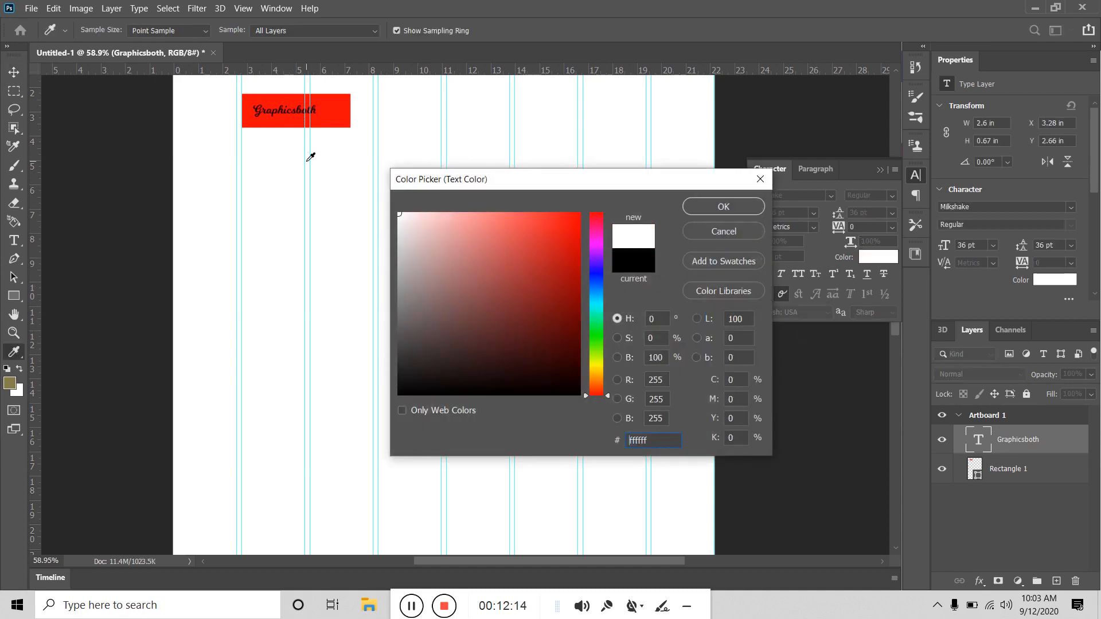
click(708, 209)
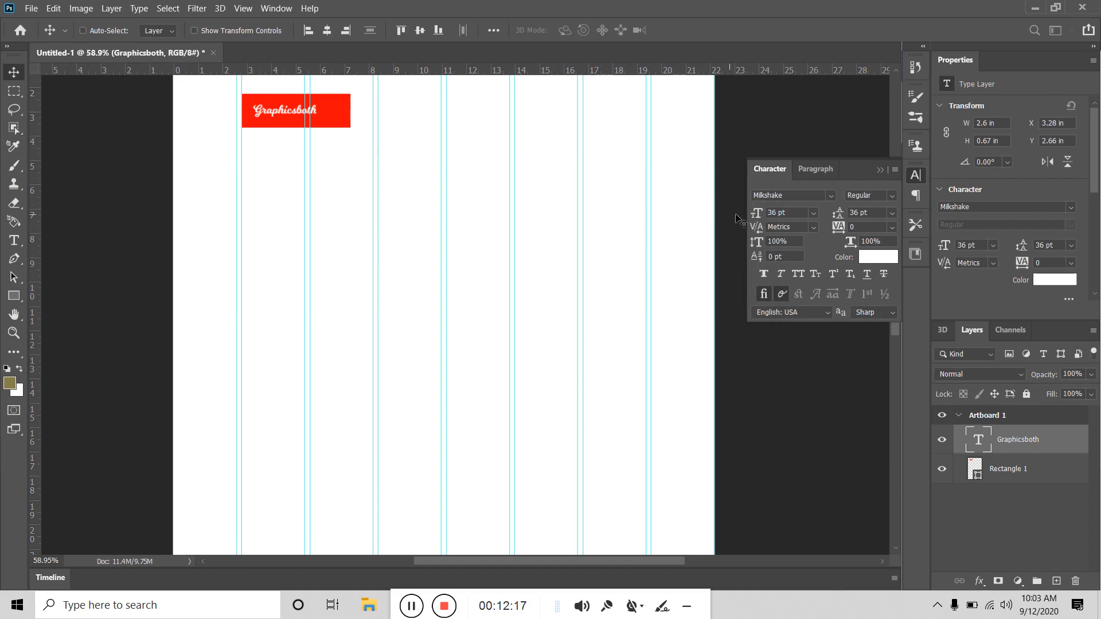
Step: Resize the text to 72 pt, then 60 pt, and move it below the red box
click(813, 212)
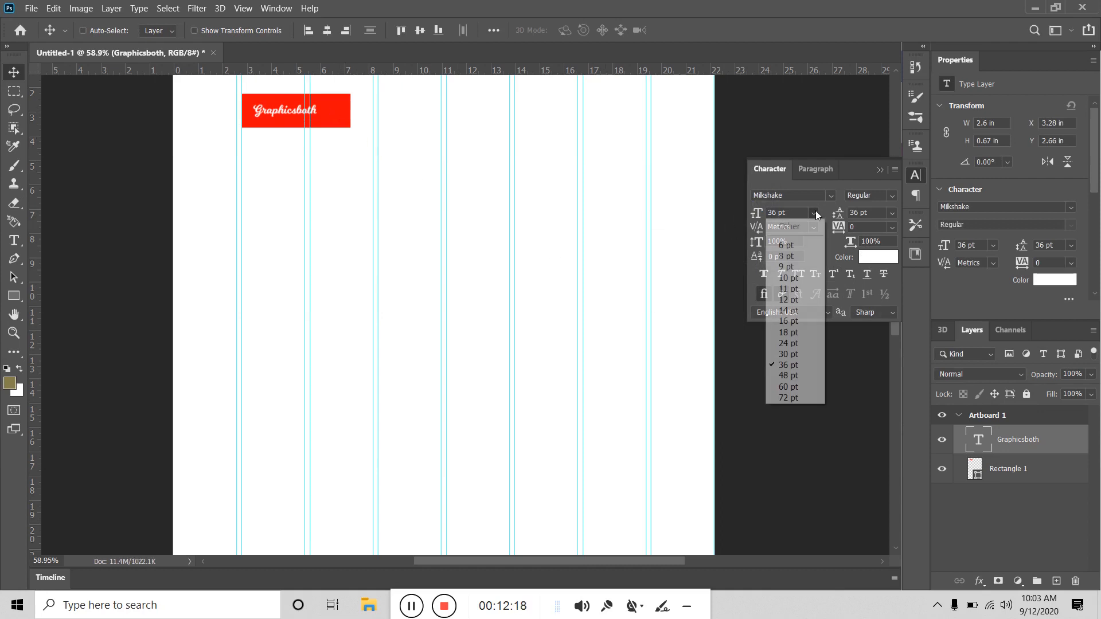
click(791, 397)
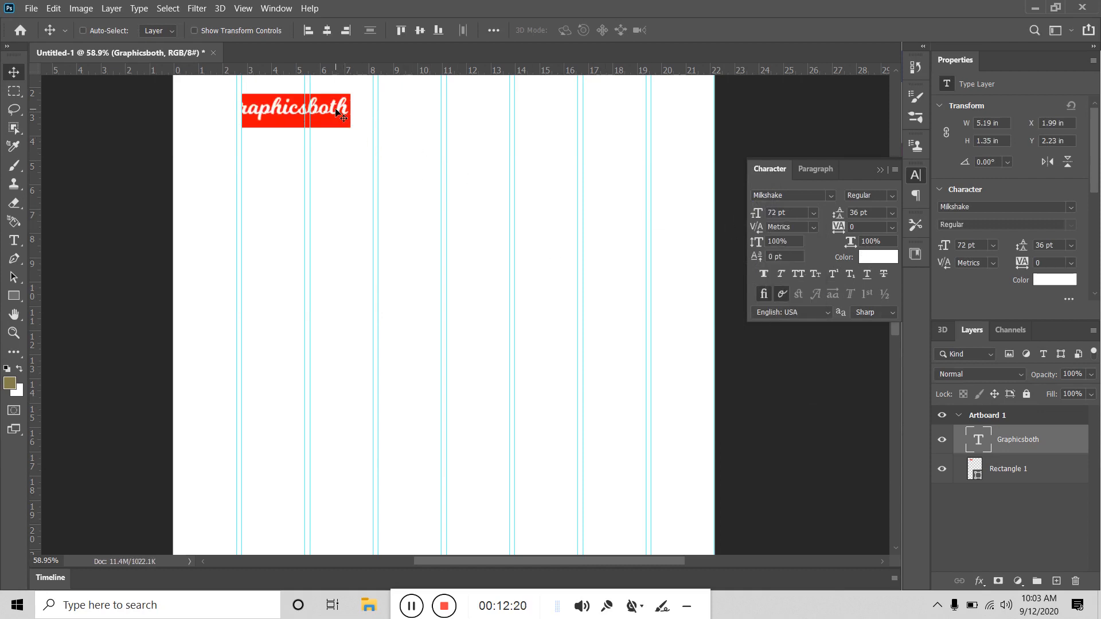
drag(335, 115, 355, 116)
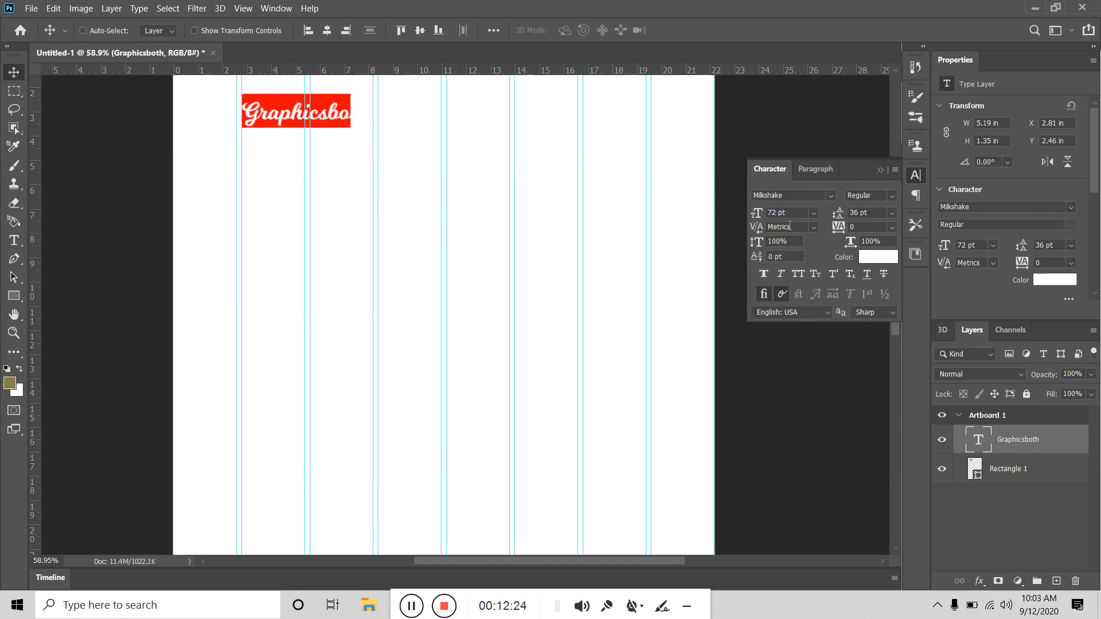
click(810, 213)
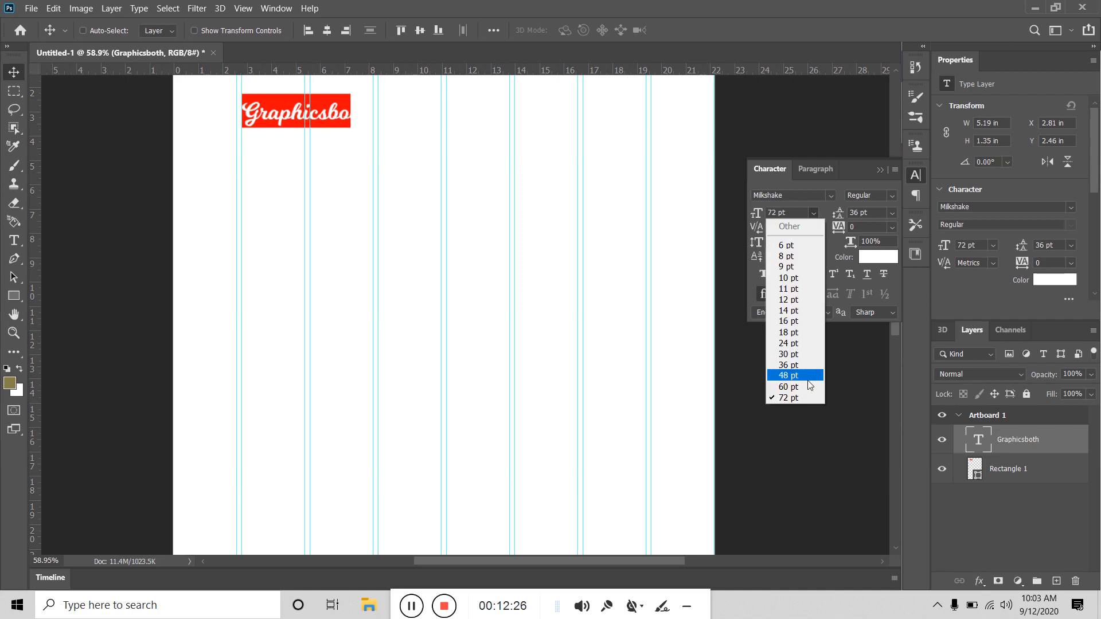
click(805, 387)
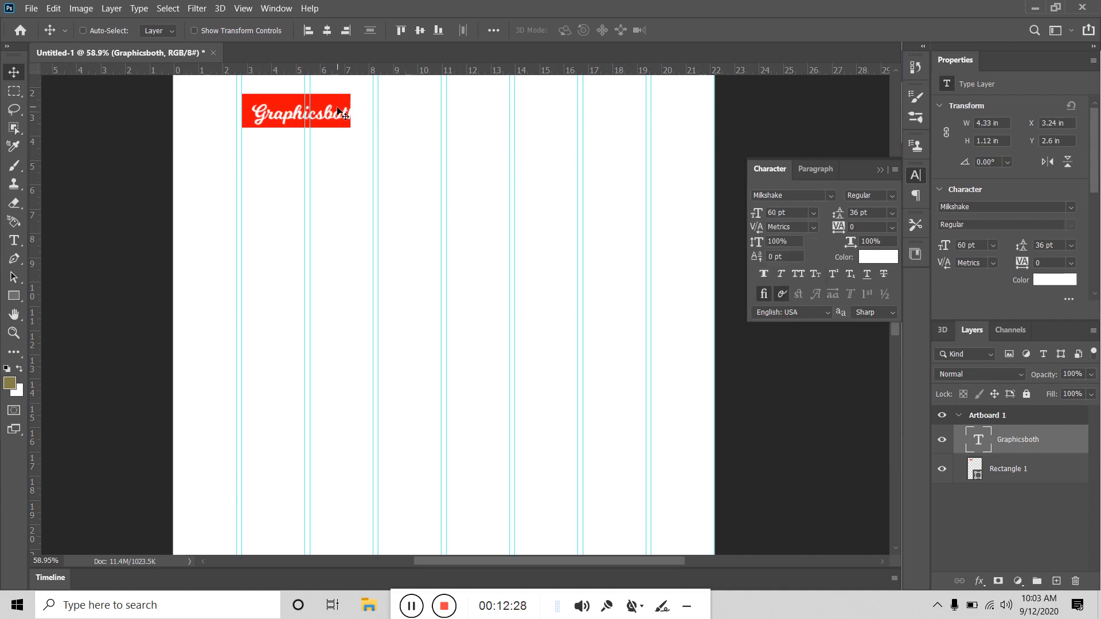
drag(330, 115, 322, 111)
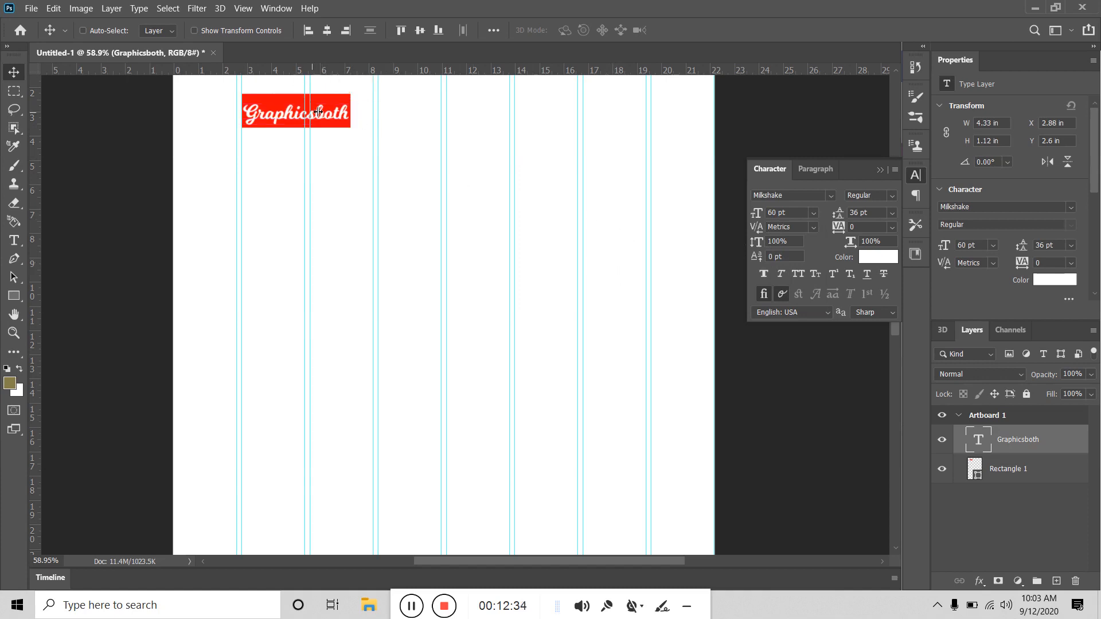
drag(311, 123, 317, 160)
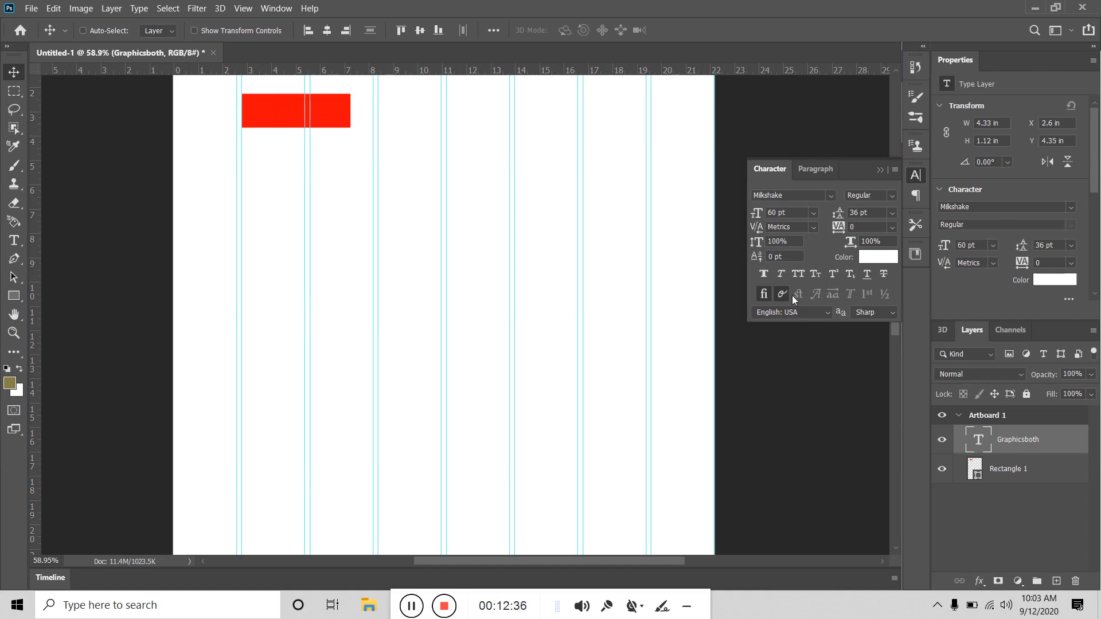
Step: Make the Graphicsboth text near-black 181818 and position it under the red box
click(877, 263)
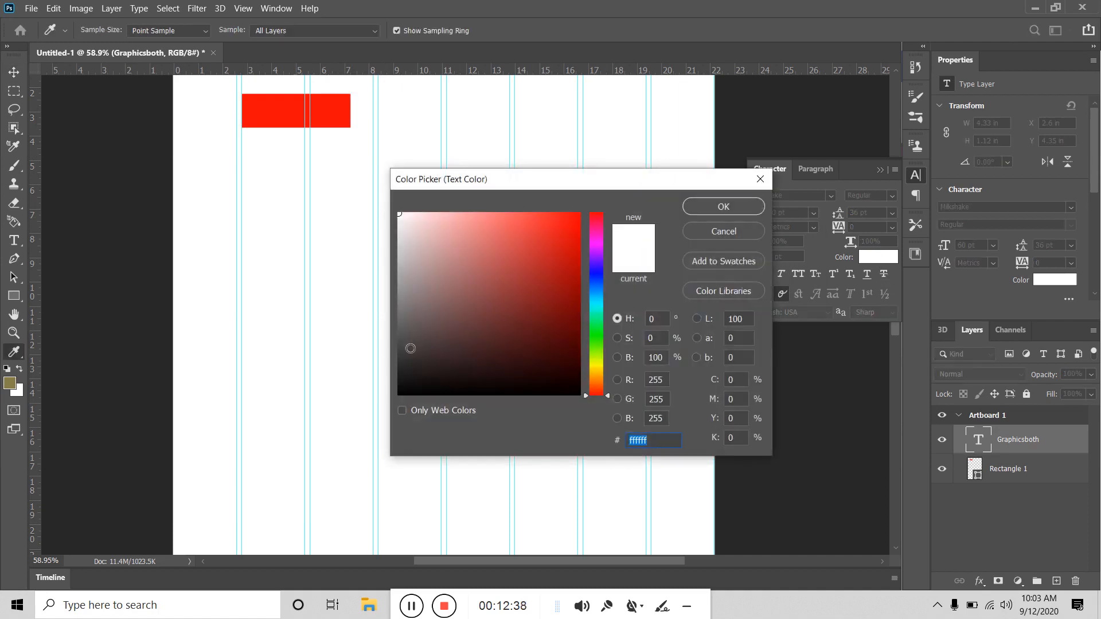
drag(410, 347, 386, 376)
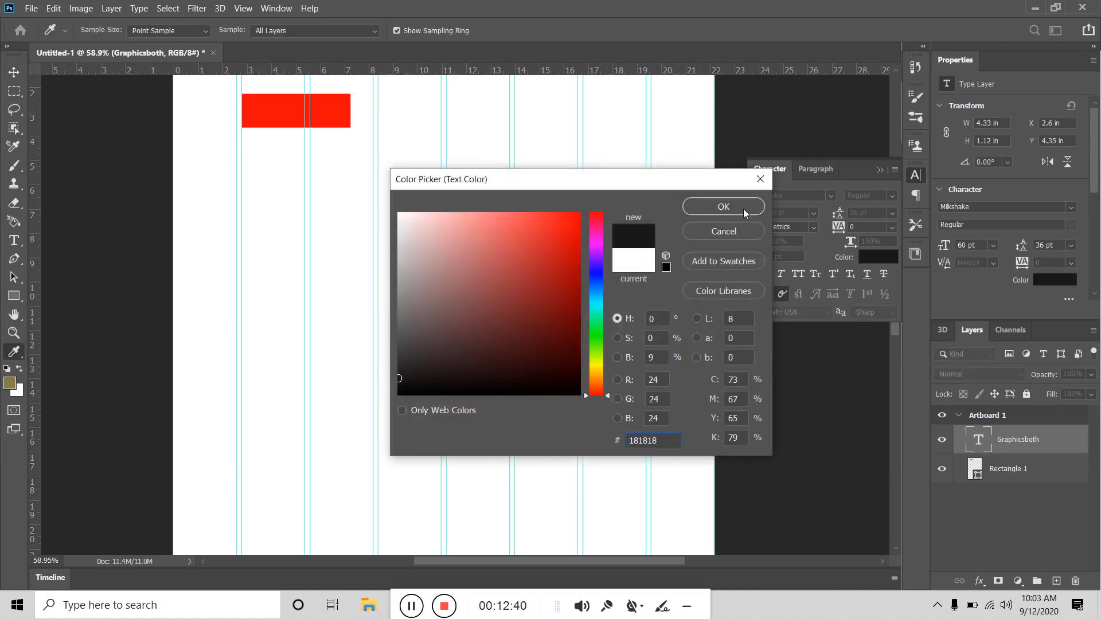
click(744, 205)
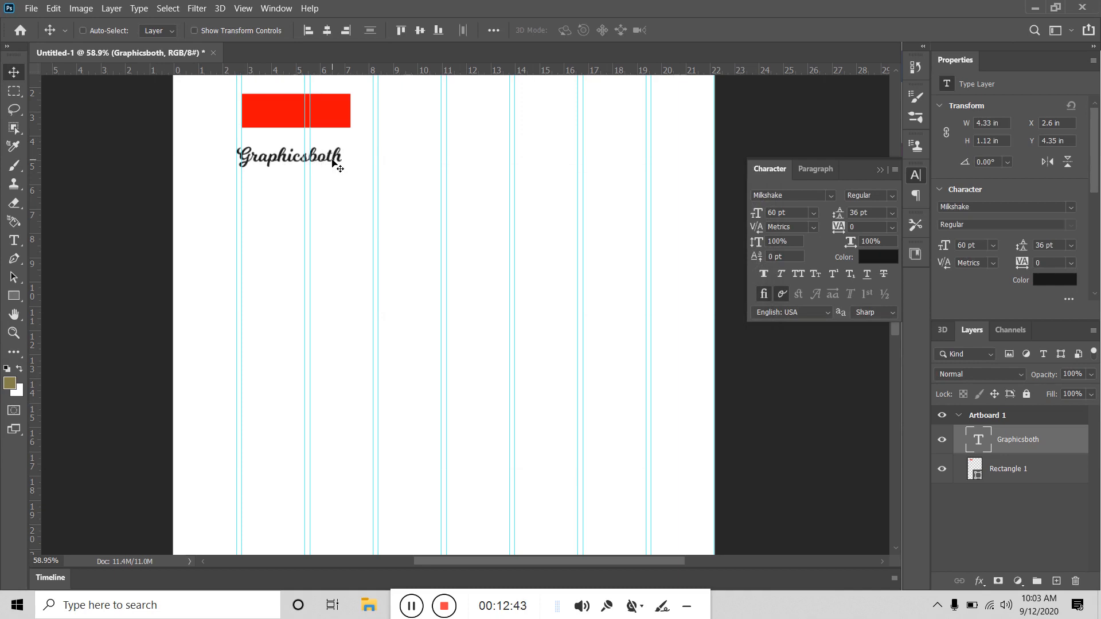
drag(333, 160, 338, 152)
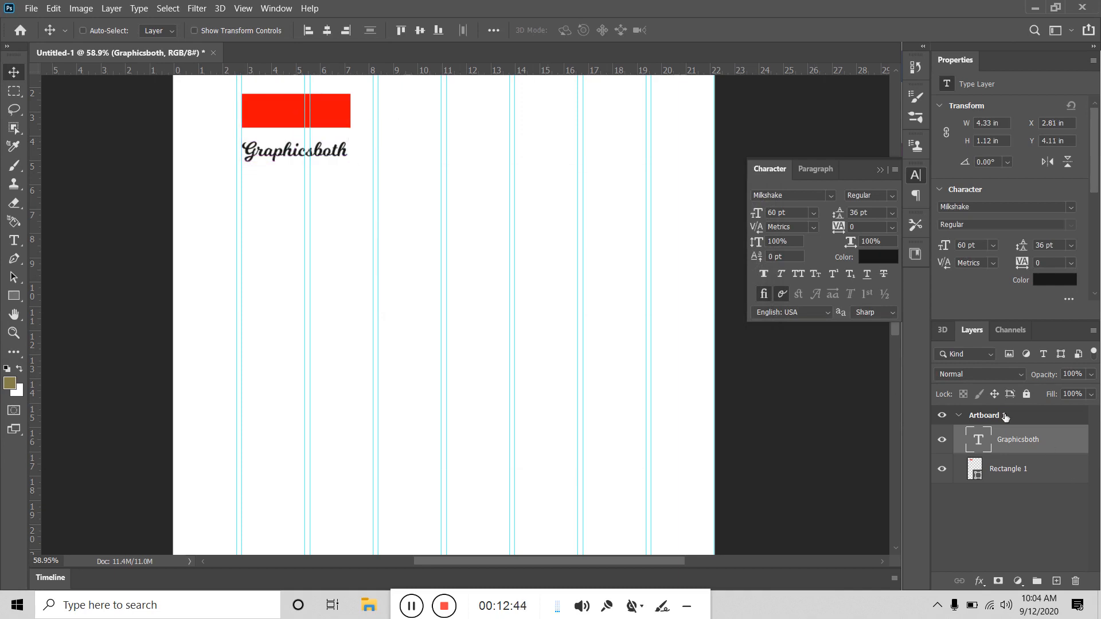
Step: Free-transform Rectangle 1, narrowing it to about 38.51% of its width
click(1005, 470)
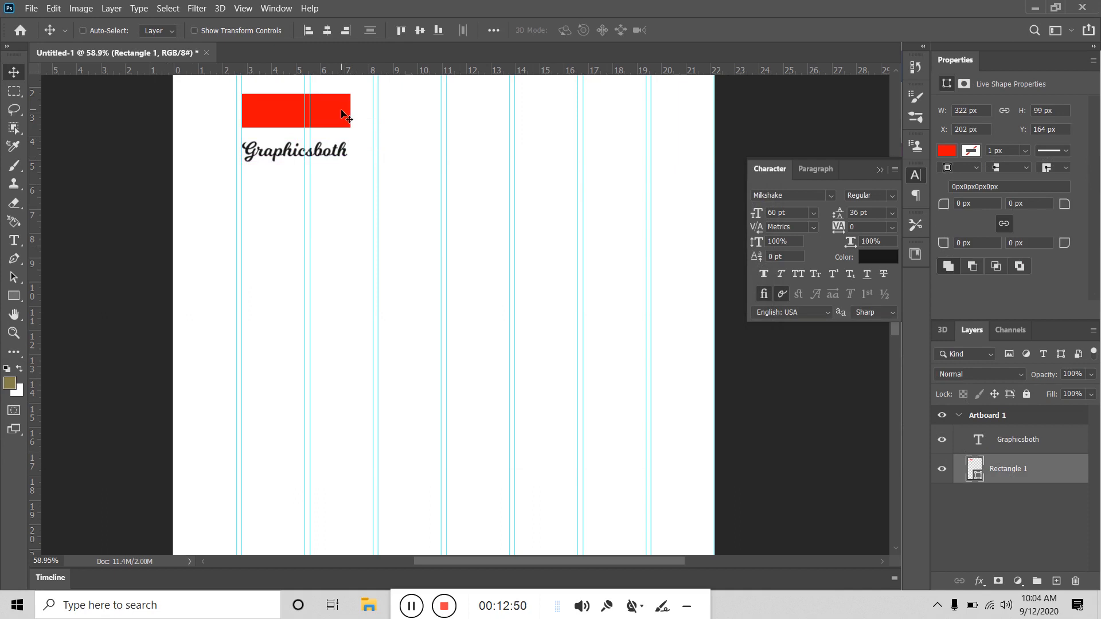
key(ctrl+t)
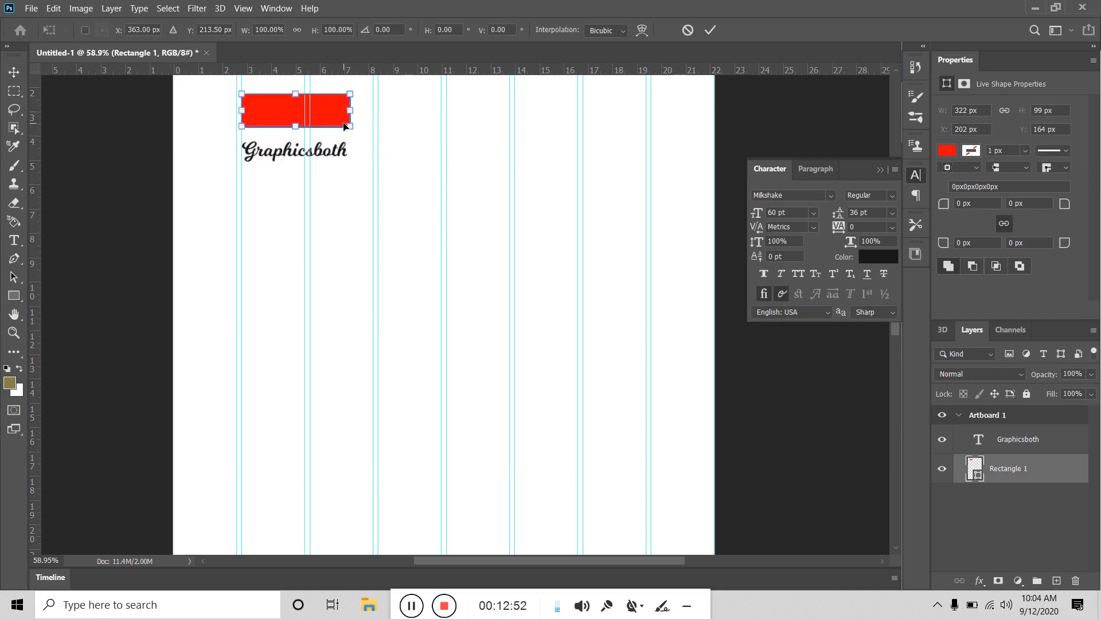
drag(351, 110, 287, 111)
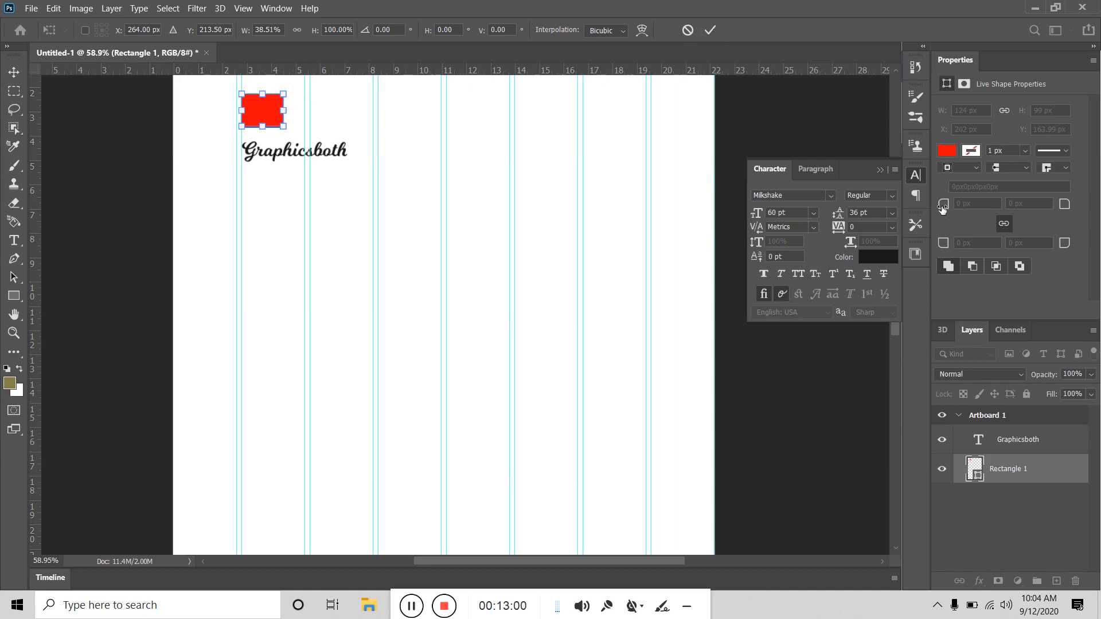
Step: Commit the 124 px width, round the corners to 24 px, and Alt-drag a copy down-right
click(710, 30)
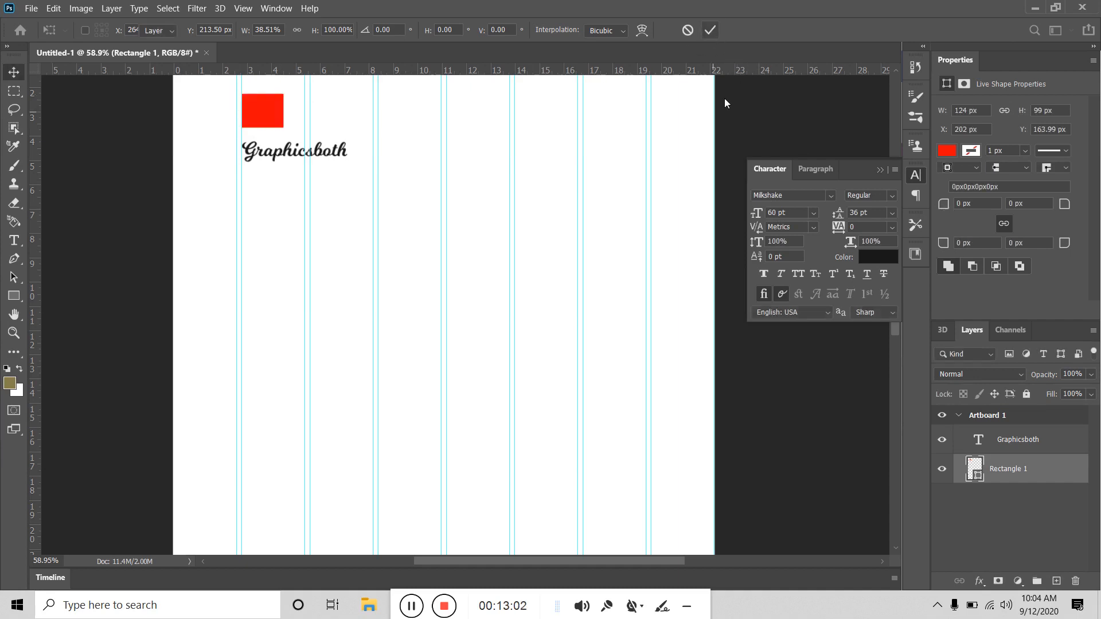
mouse_move(941, 210)
mouse_down()
mouse_move(978, 213)
mouse_move(956, 214)
mouse_up()
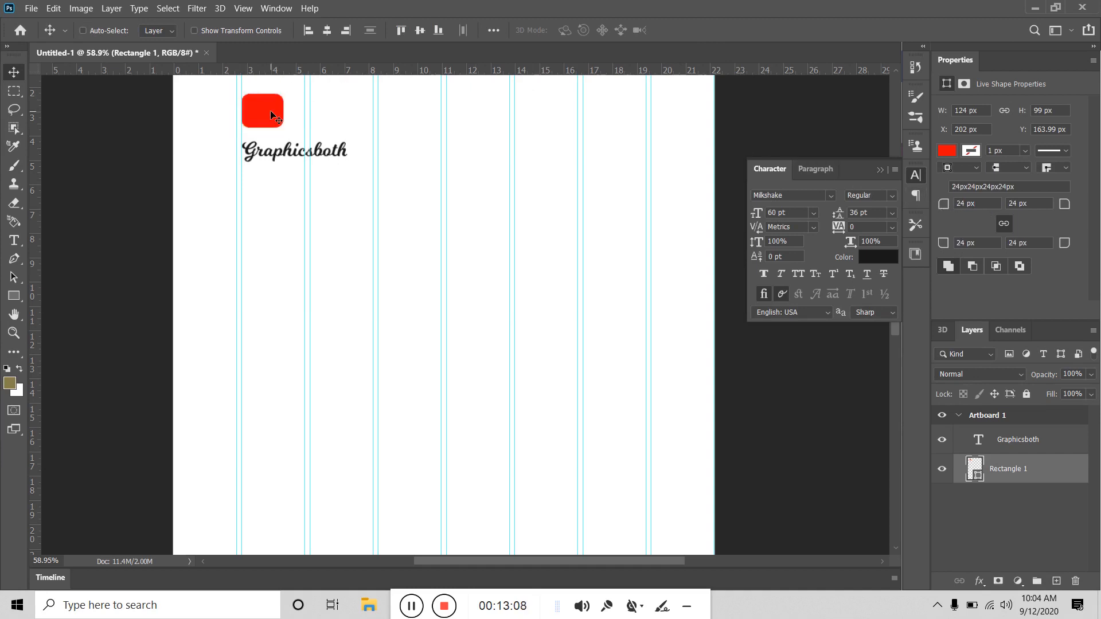
drag(271, 113, 291, 123)
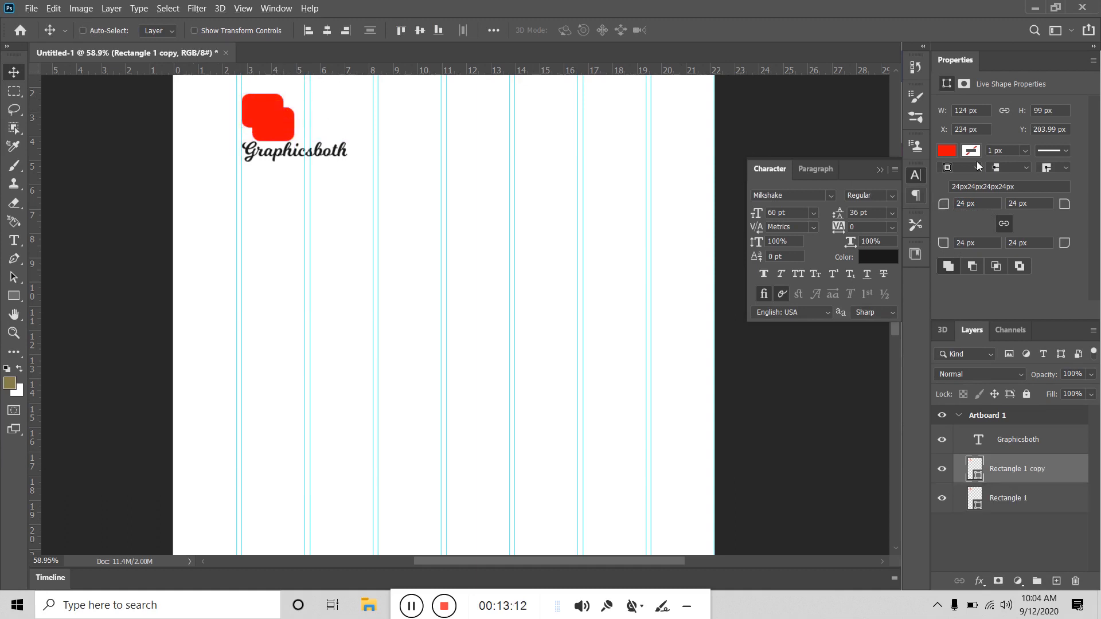
Step: Fill the Rectangle 1 copy with green from the RGB swatches
click(945, 150)
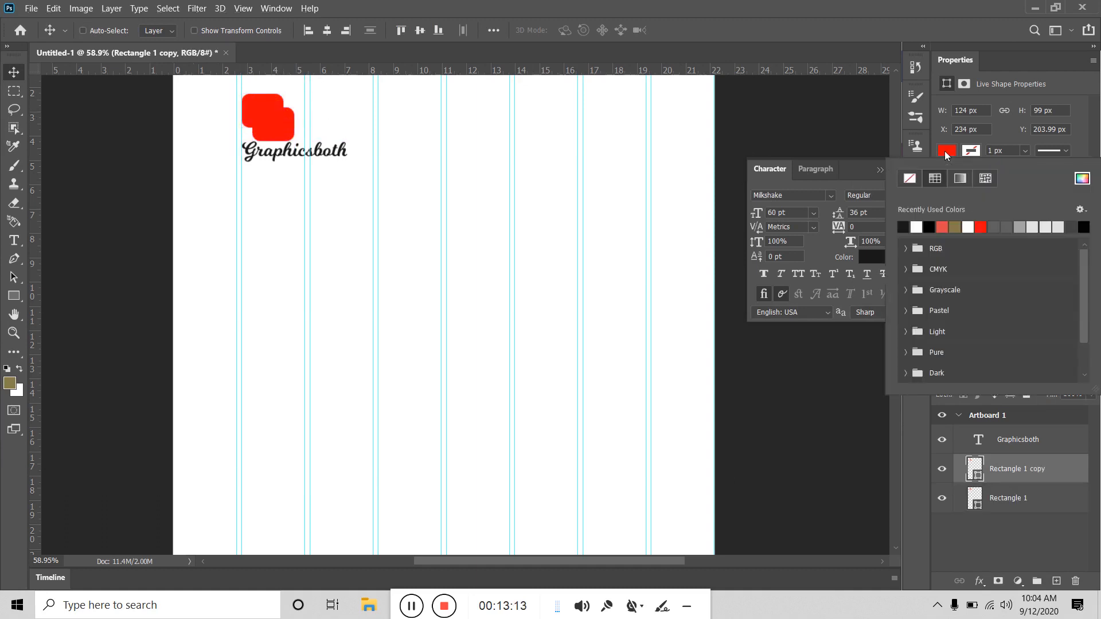
click(960, 225)
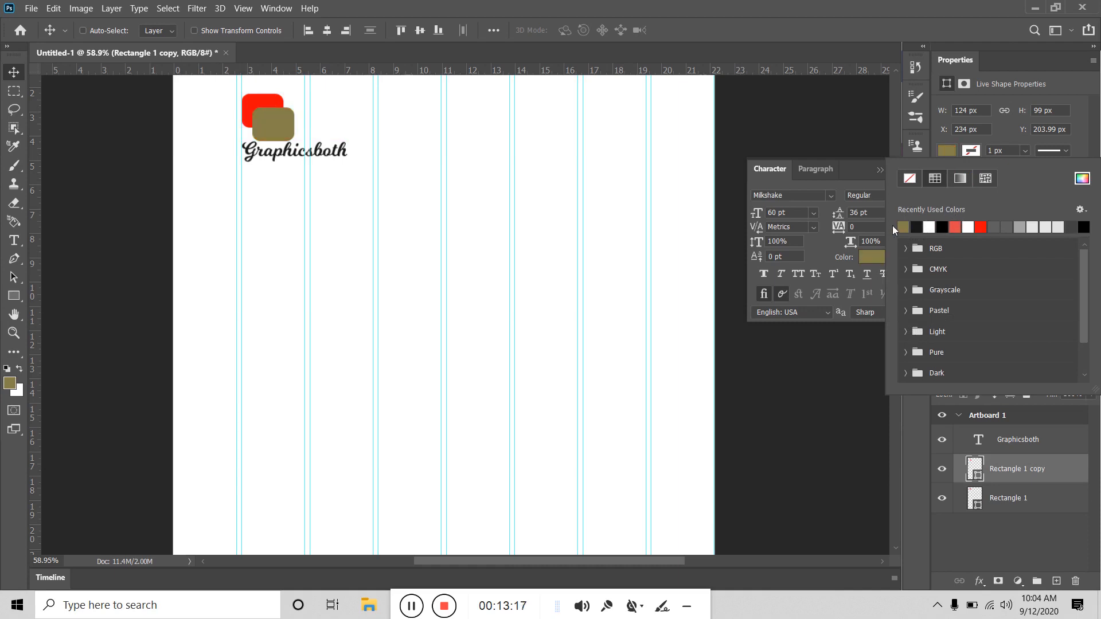
click(904, 249)
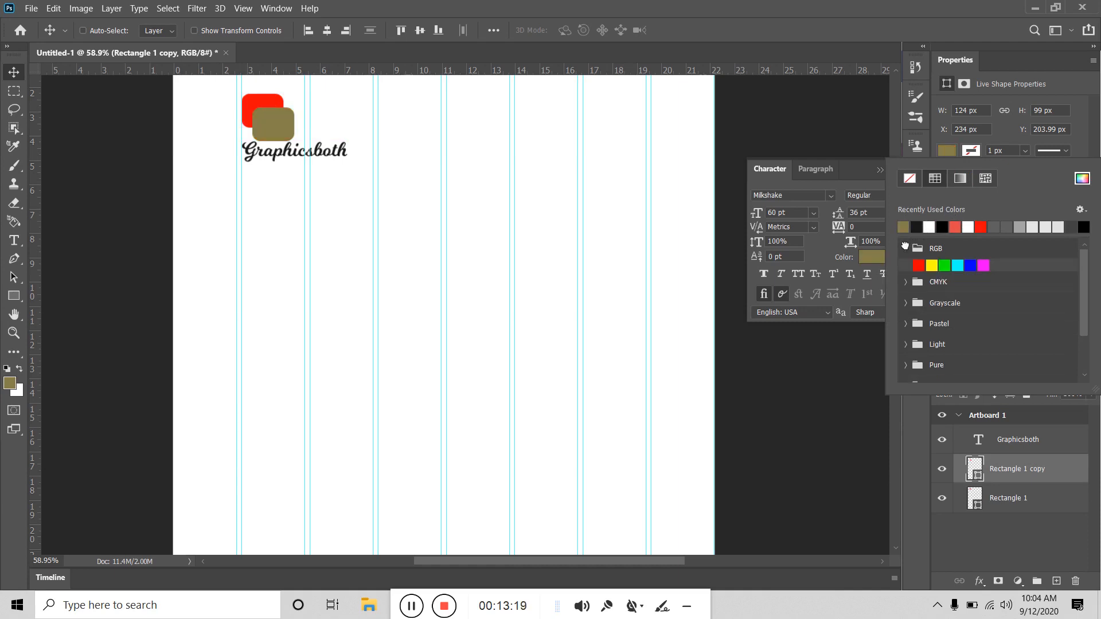
click(945, 266)
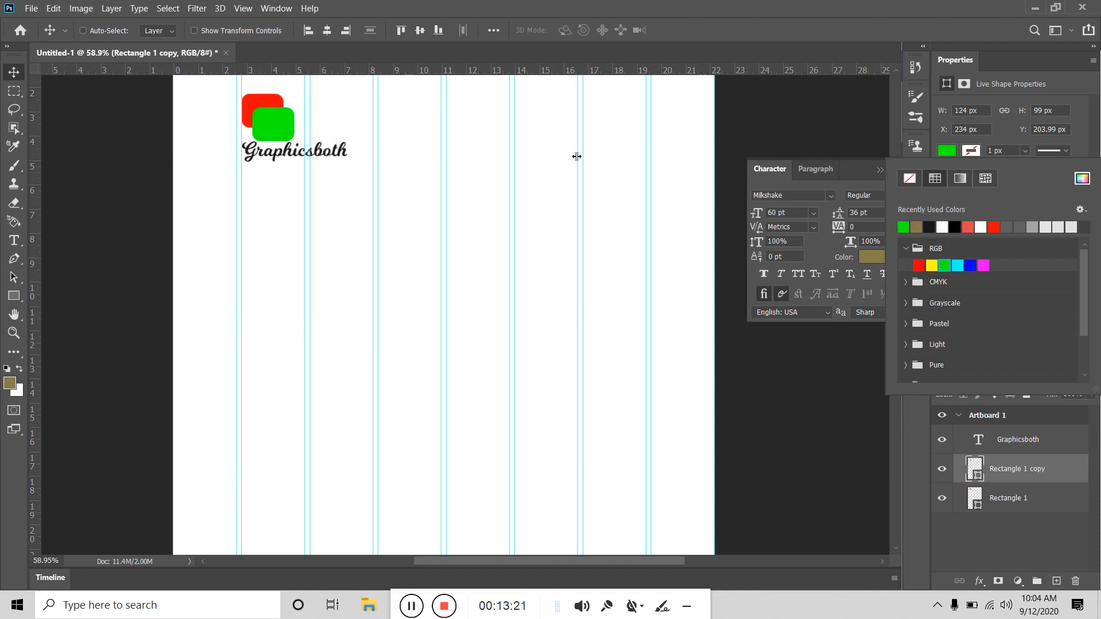
click(19, 73)
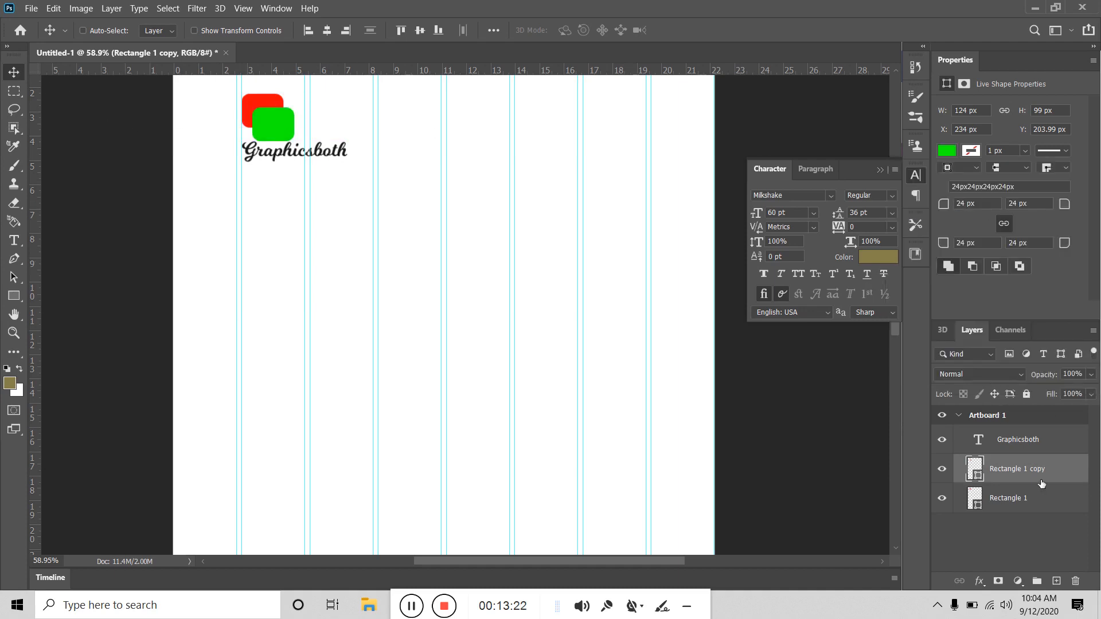
Step: Lower the green copy's opacity to 80% so the red box shows through
click(1091, 375)
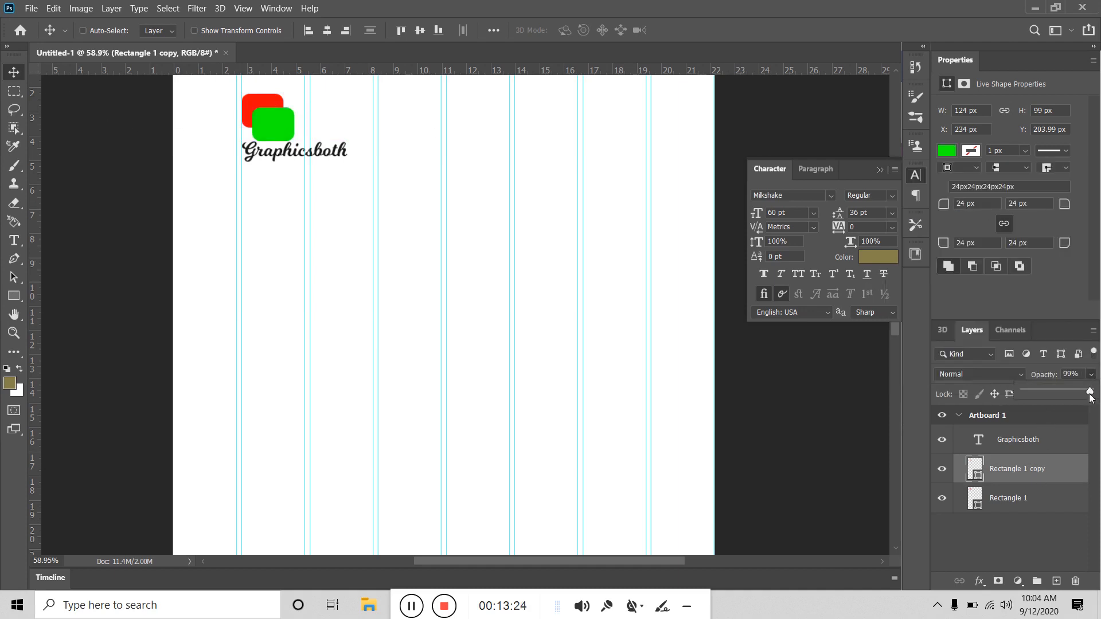
drag(1078, 393, 1072, 392)
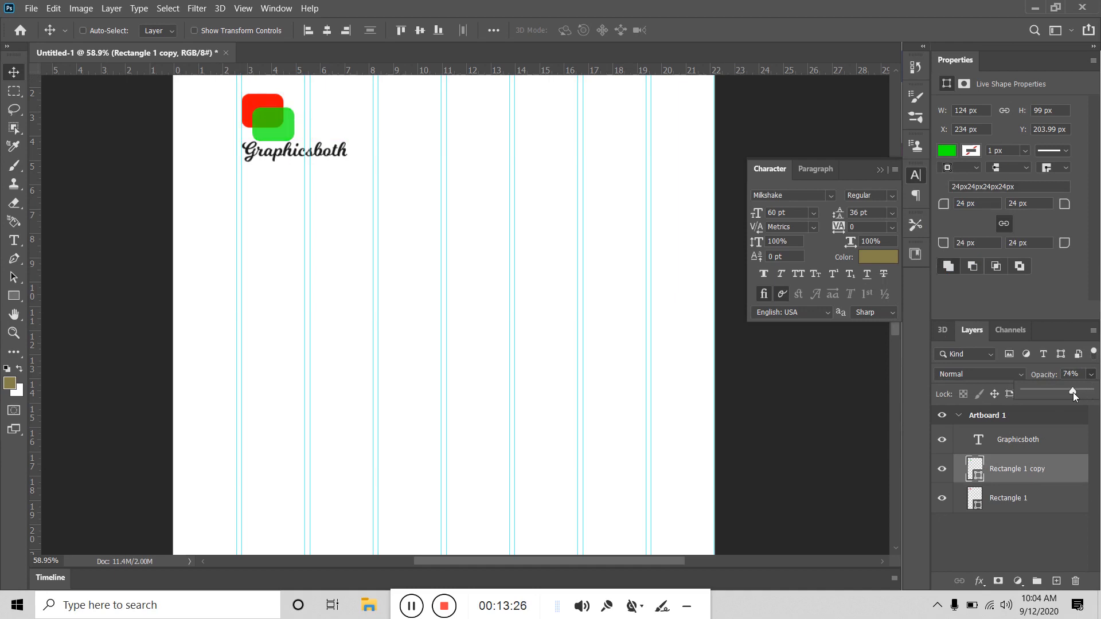
click(12, 76)
click(1030, 449)
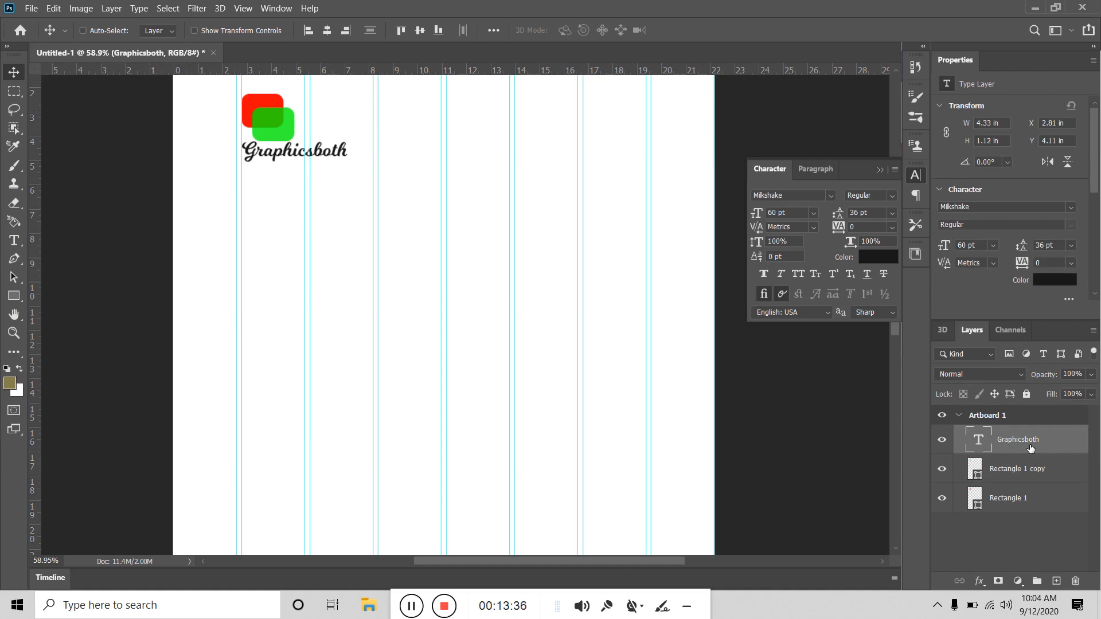
click(1023, 505)
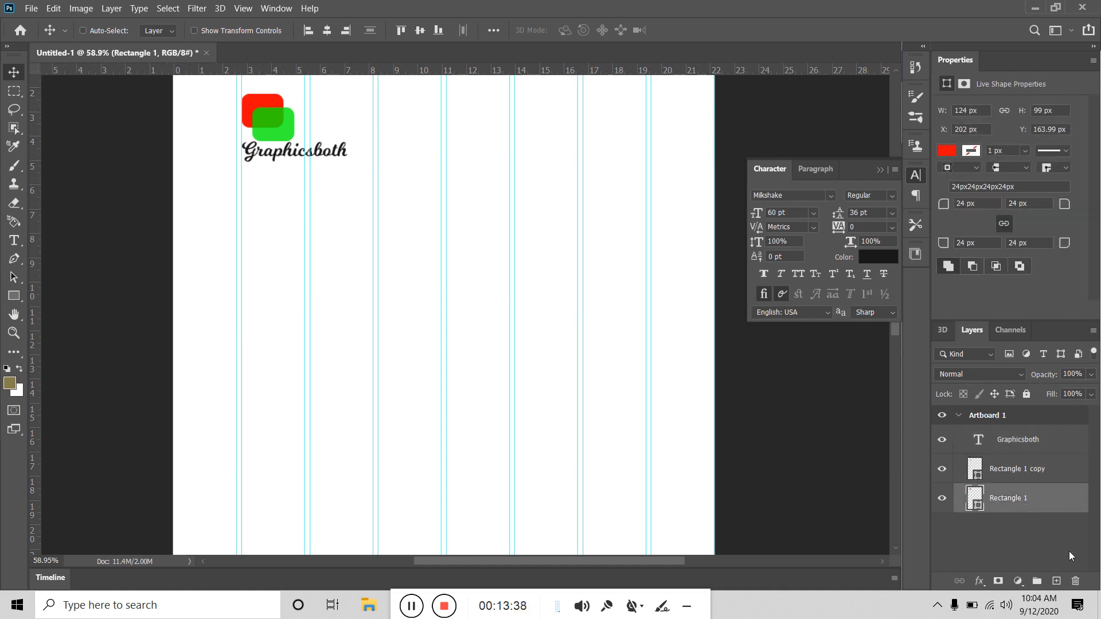
ctrl+click(1041, 472)
ctrl+click(1041, 440)
key(ctrl+g)
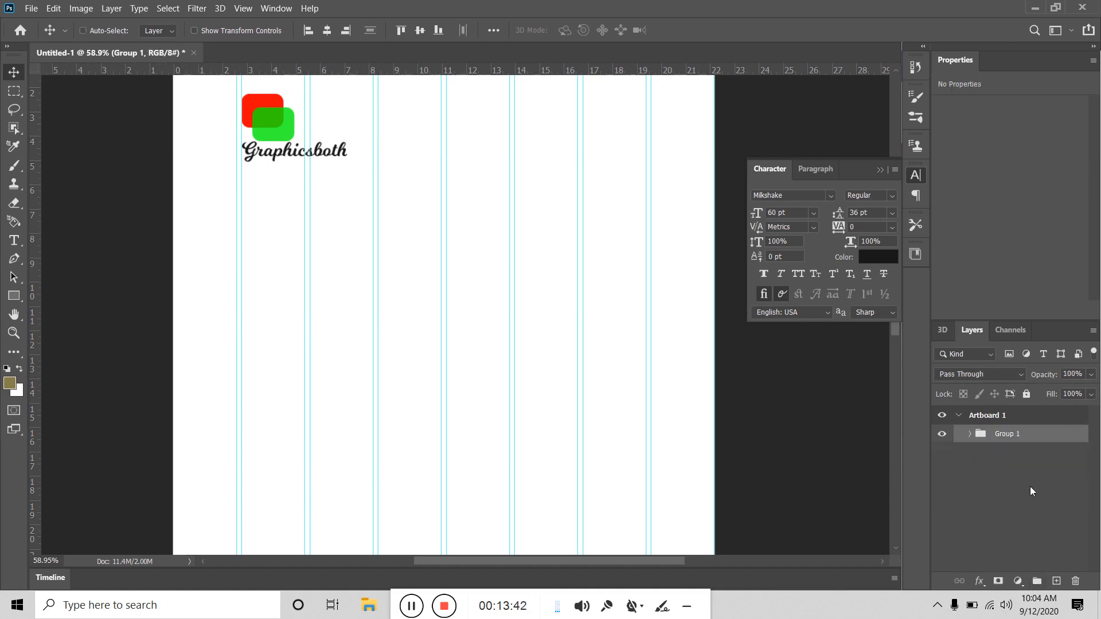
double_click(1006, 434)
text(logo)
key(Return)
click(1003, 473)
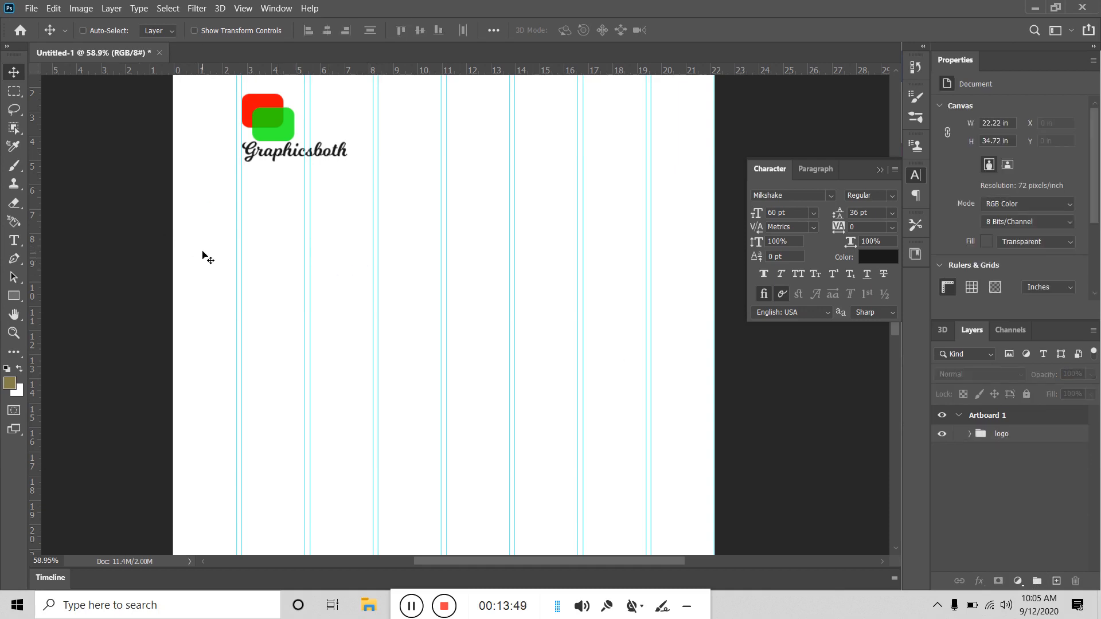
Step: Add a 'Lorem Ipsum' point text layer in 60 pt Milkshake near the artboard's top centre
click(16, 241)
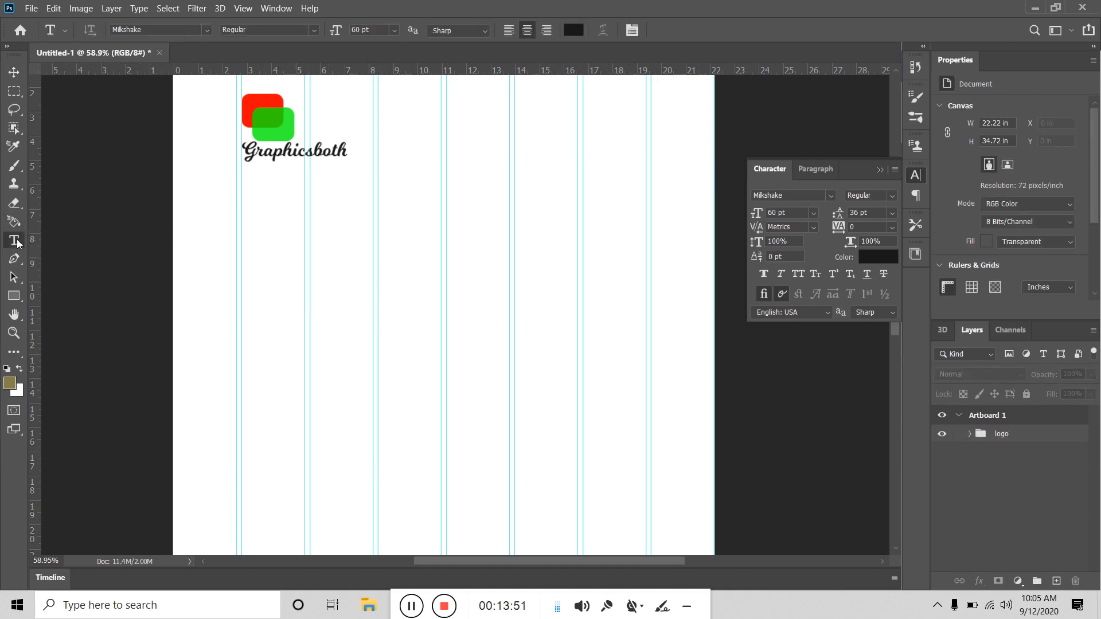
click(470, 198)
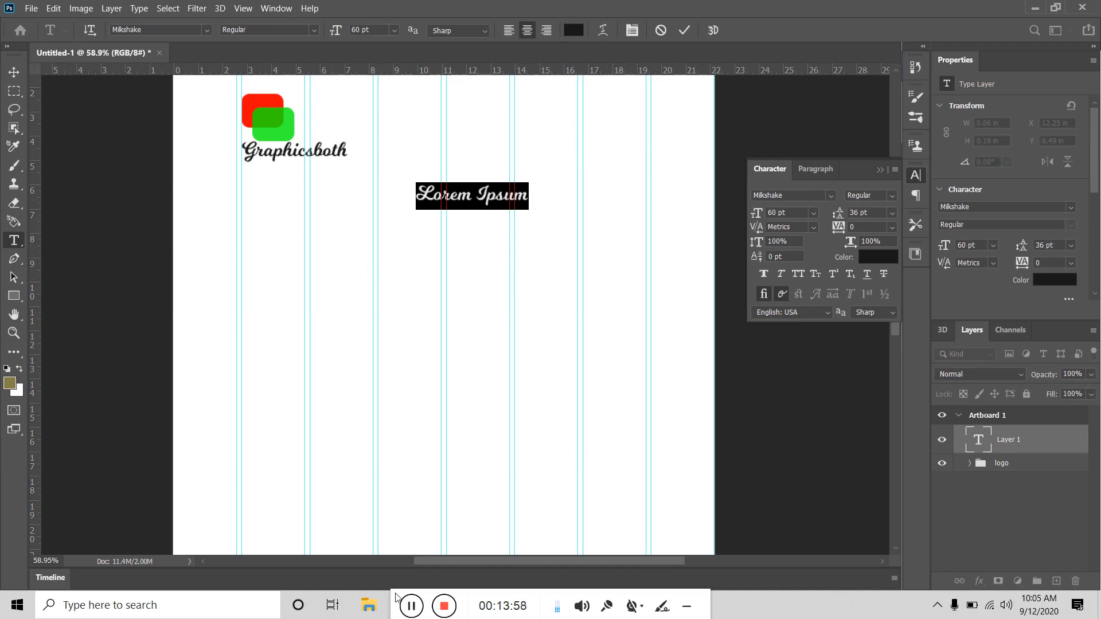
drag(395, 598, 543, 604)
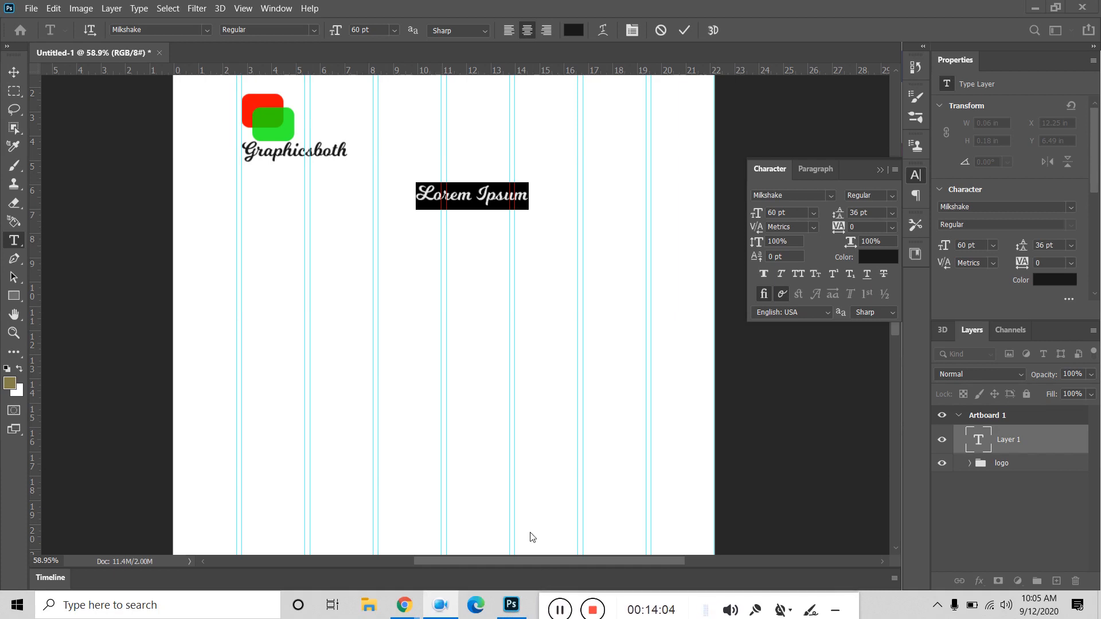
mouse_move(410, 613)
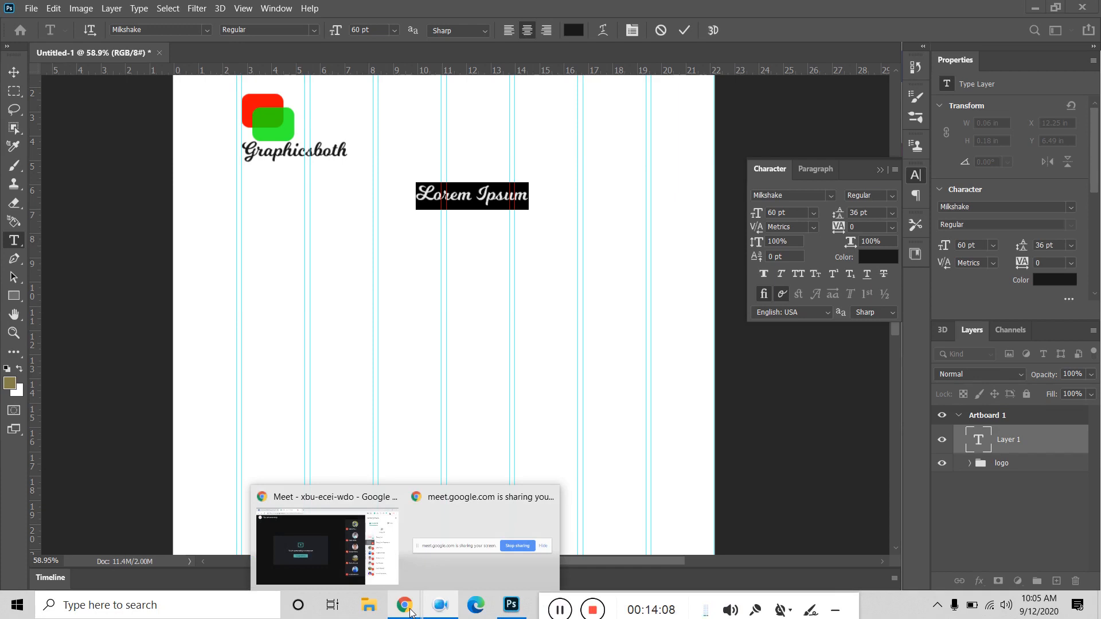
mouse_move(293, 553)
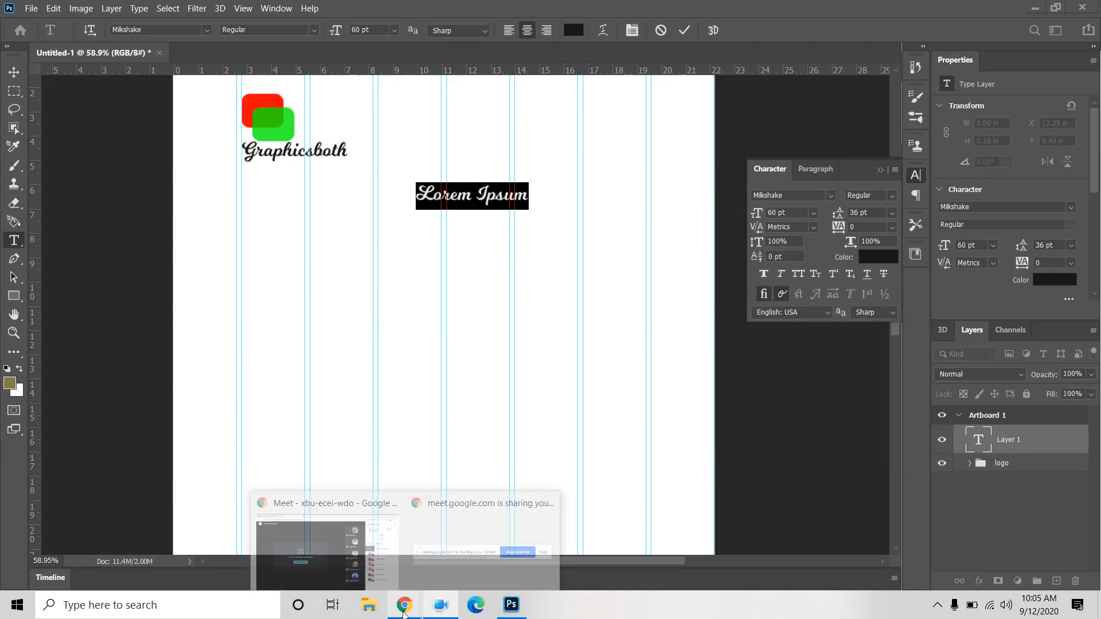
Step: Use Fonts Ninja to find the Facebook group's fonts (Arial, Helvetica), then start a new tab
click(314, 550)
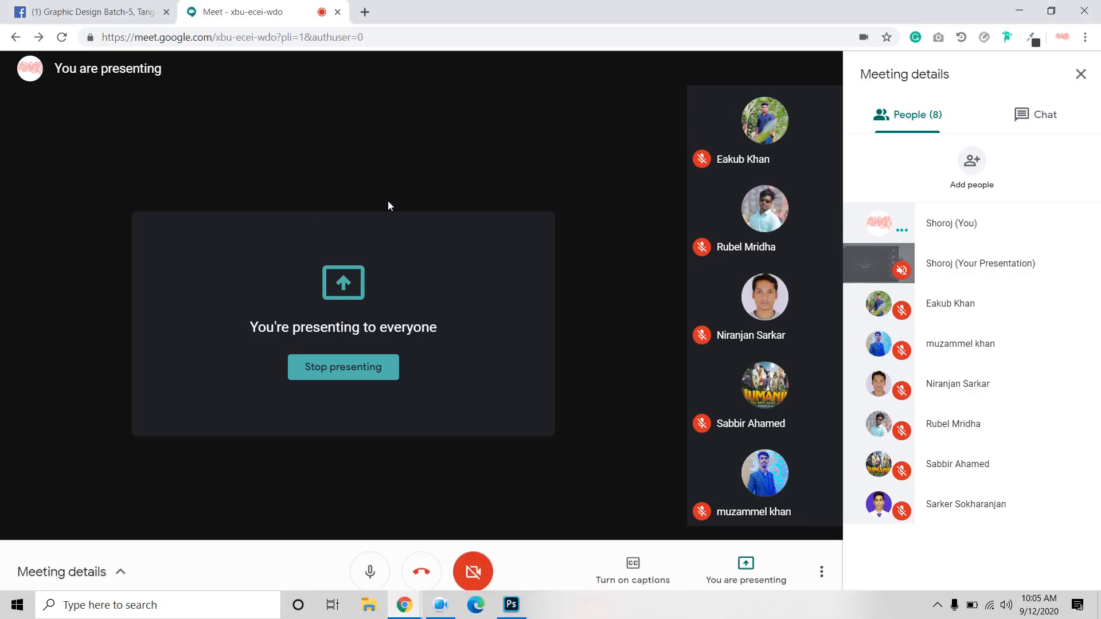
click(115, 12)
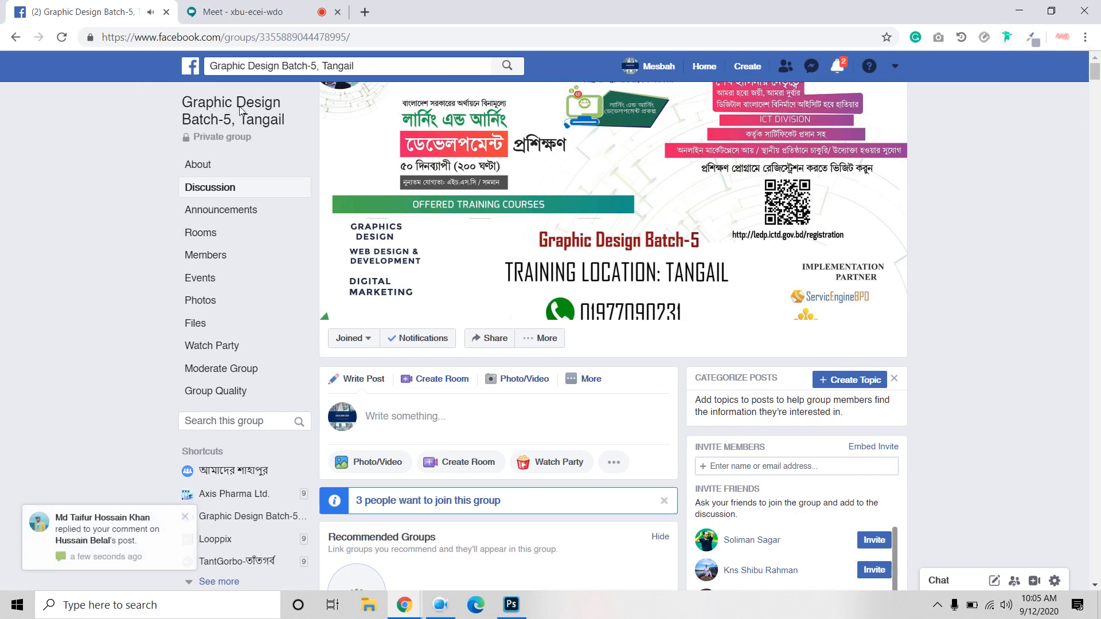
click(1009, 37)
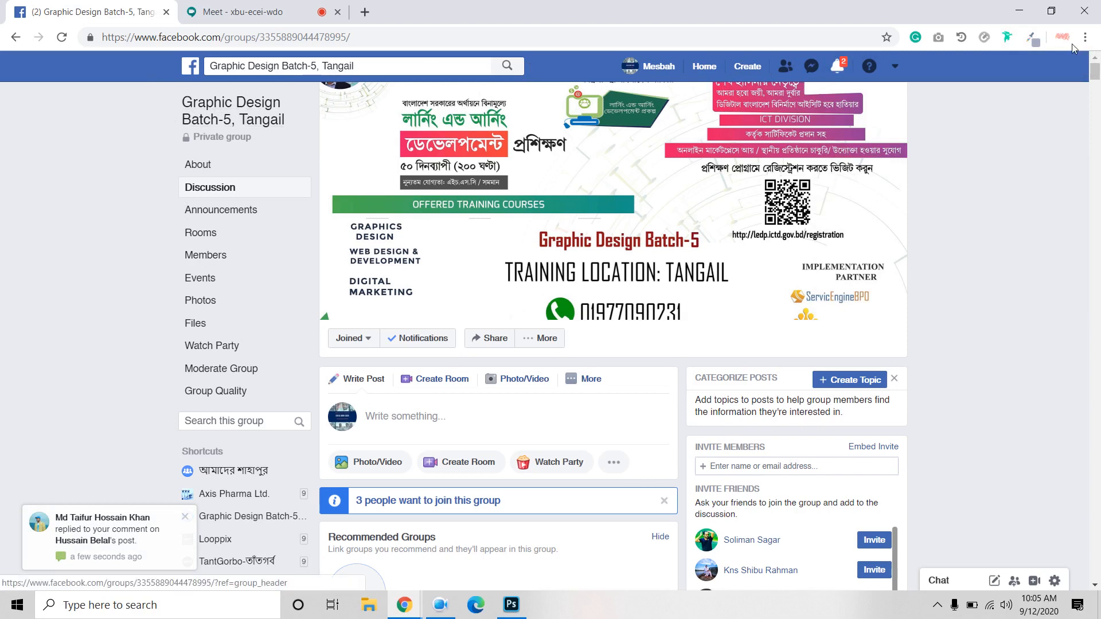
click(1007, 37)
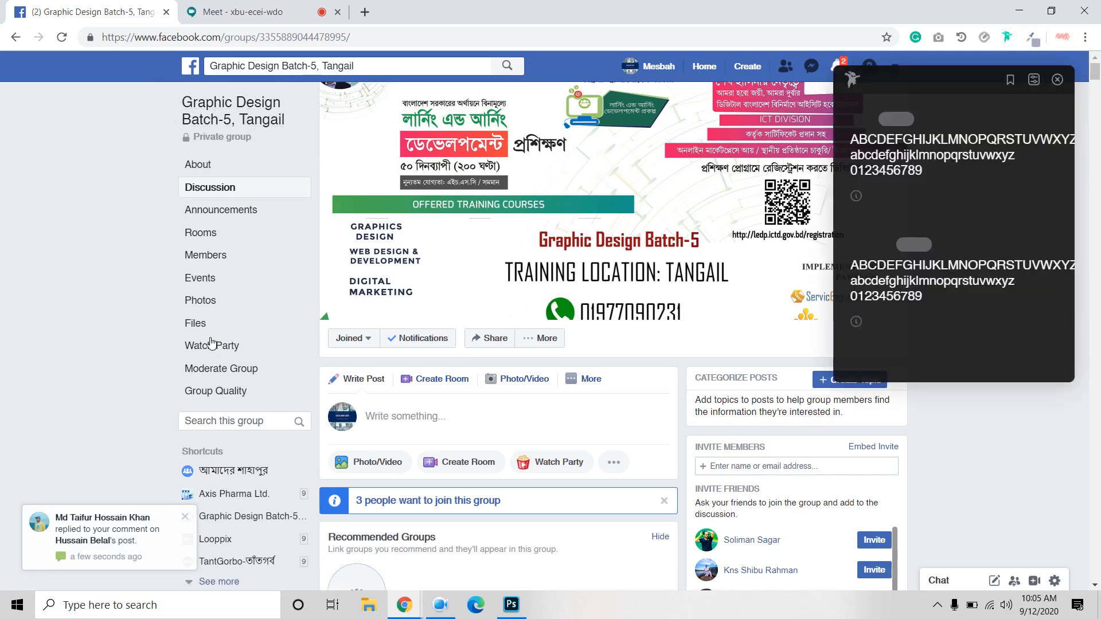
mouse_move(212, 345)
mouse_move(203, 304)
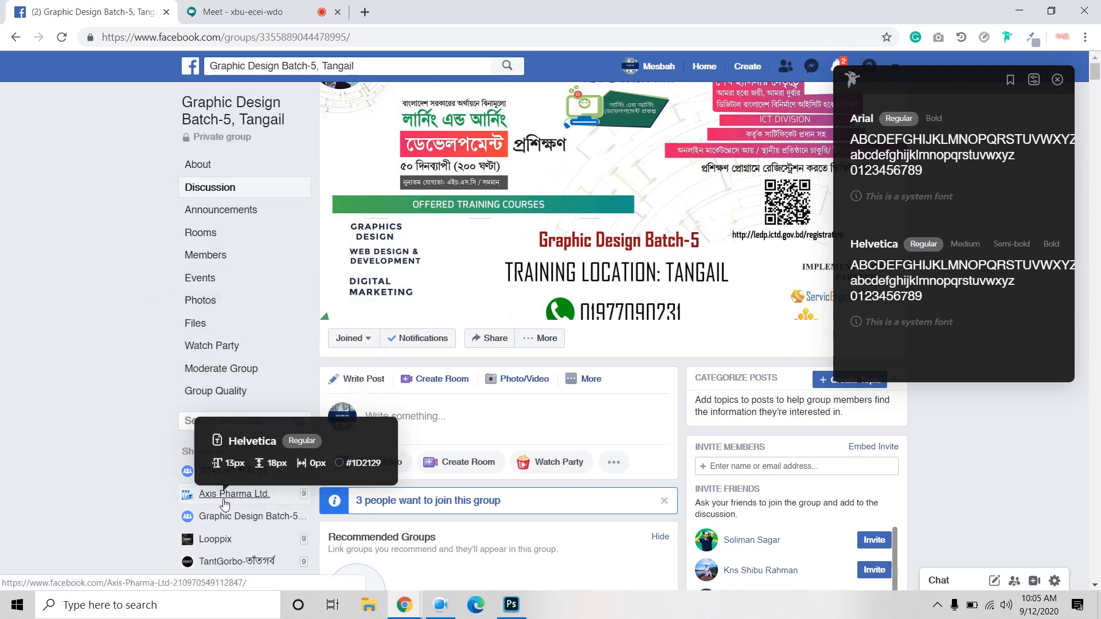
click(365, 12)
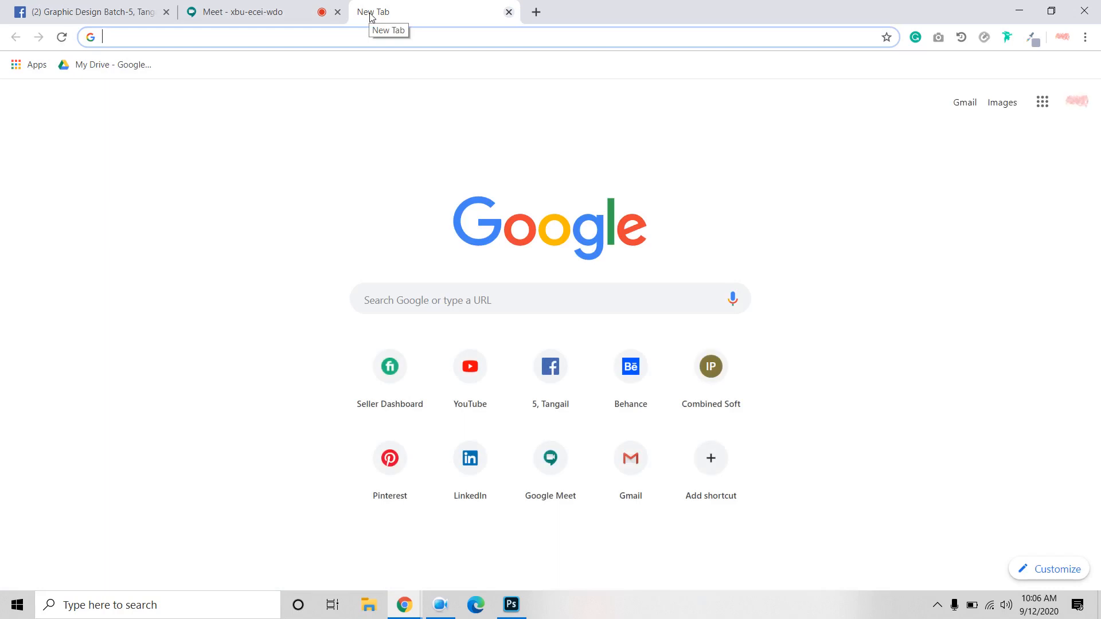
Step: Load the Dorjibari Online Store (dorjibari.com.bd) from the 'do' address suggestion
text(dorjibari)
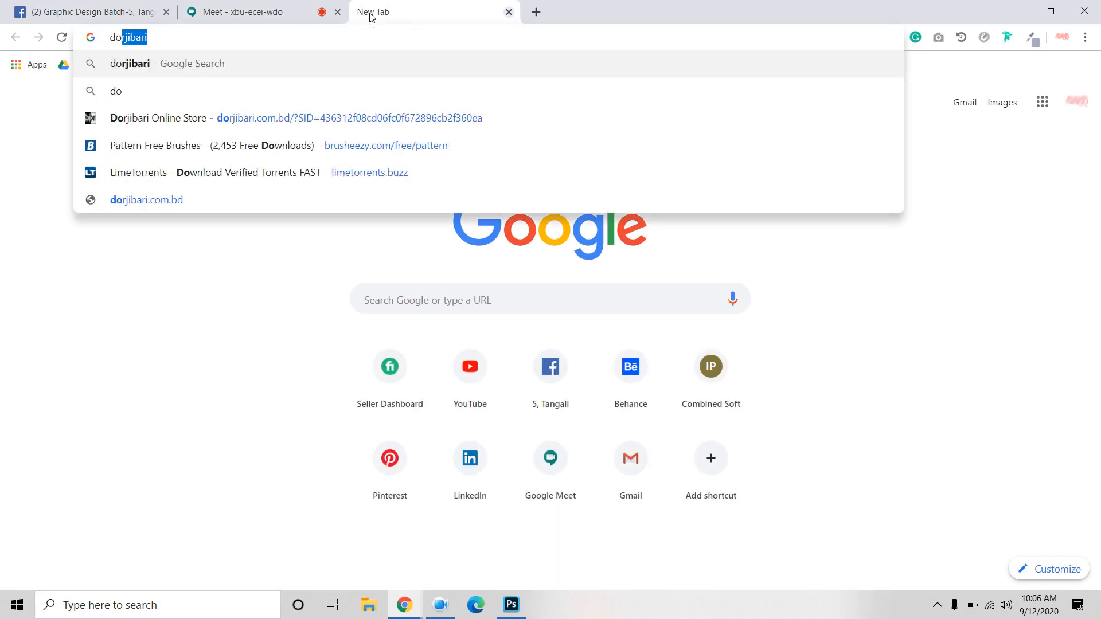
click(205, 121)
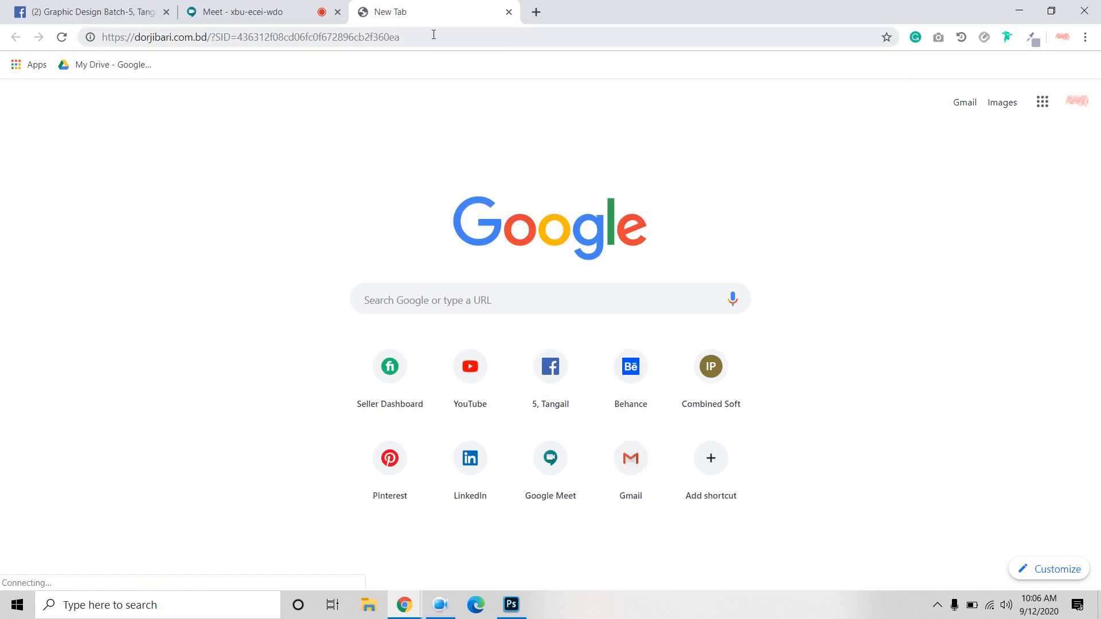
click(62, 37)
click(209, 36)
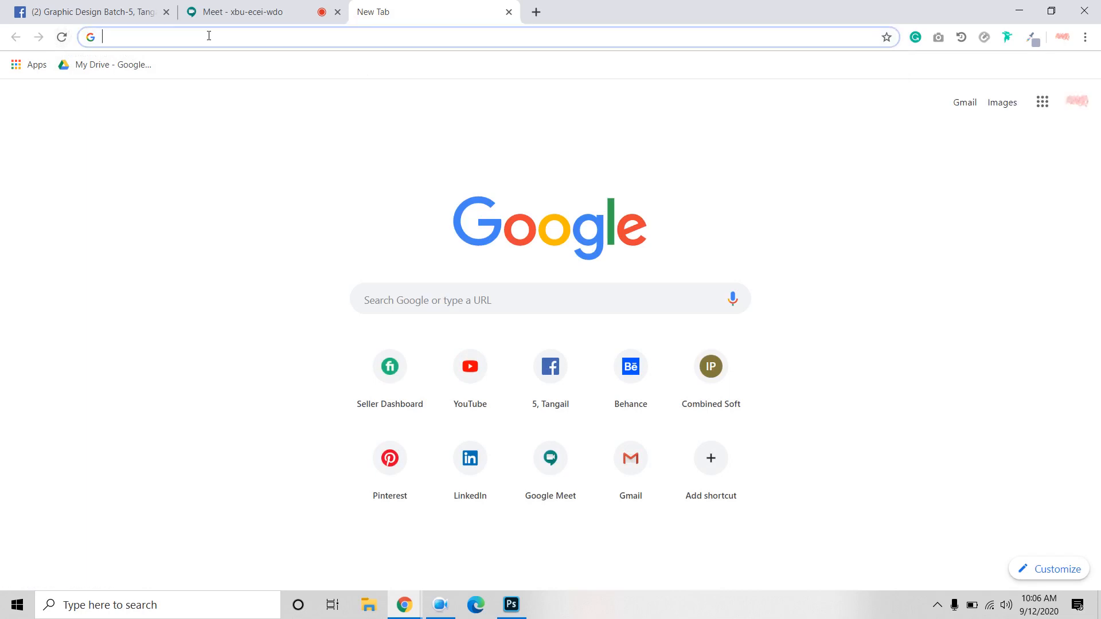
text(do)
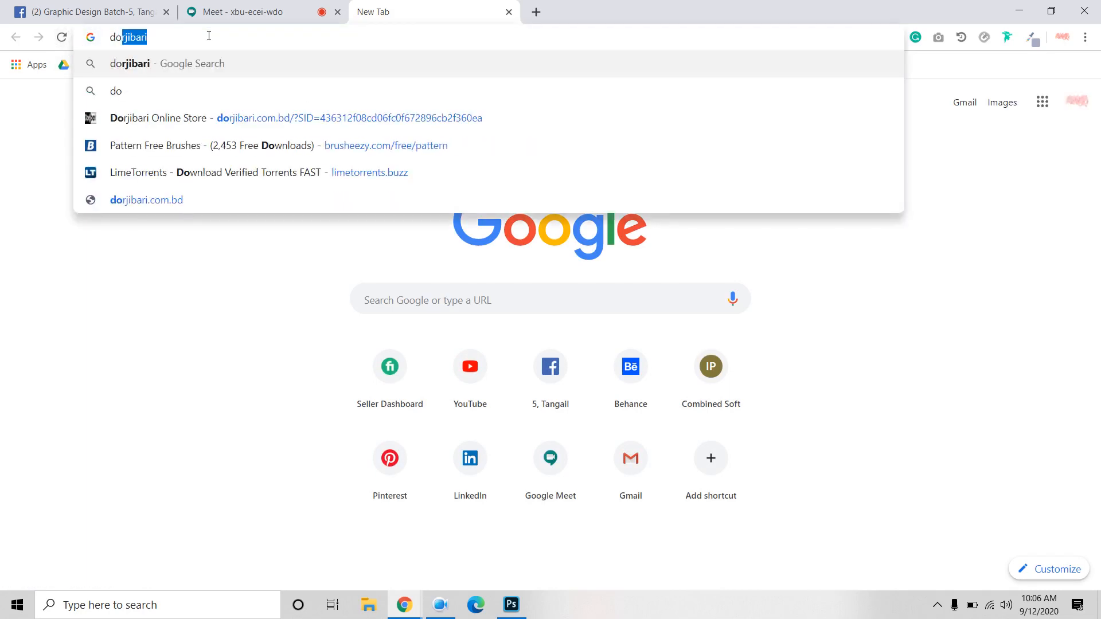
key(Down)
key(Down)
key(Up)
key(Return)
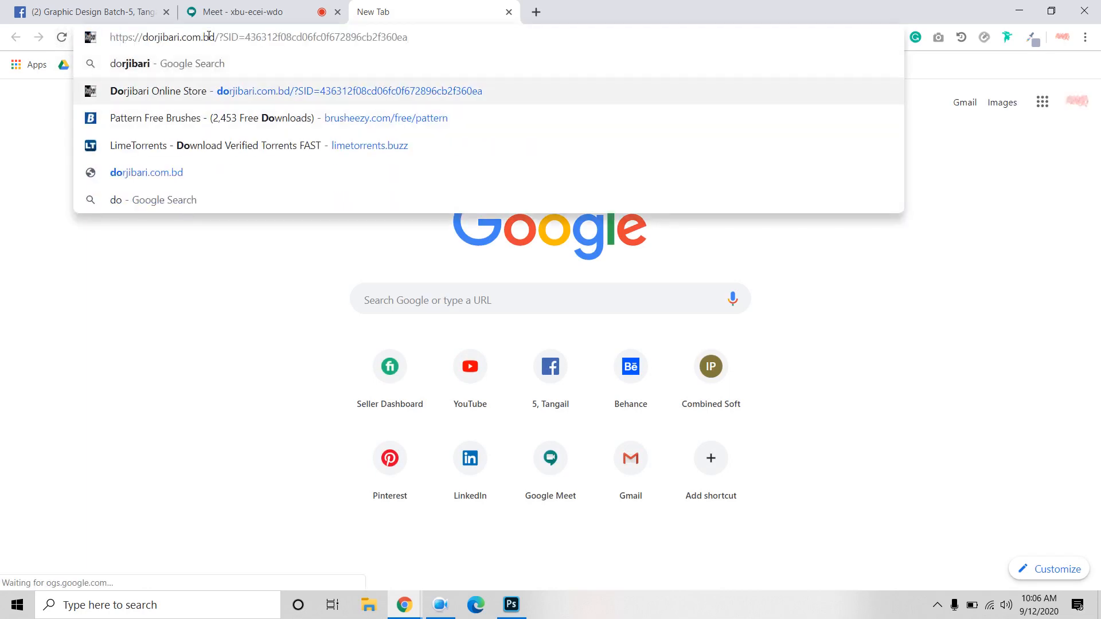
Step: Select the session id portion of the Dorjibari web address
click(433, 45)
click(433, 45)
key(Return)
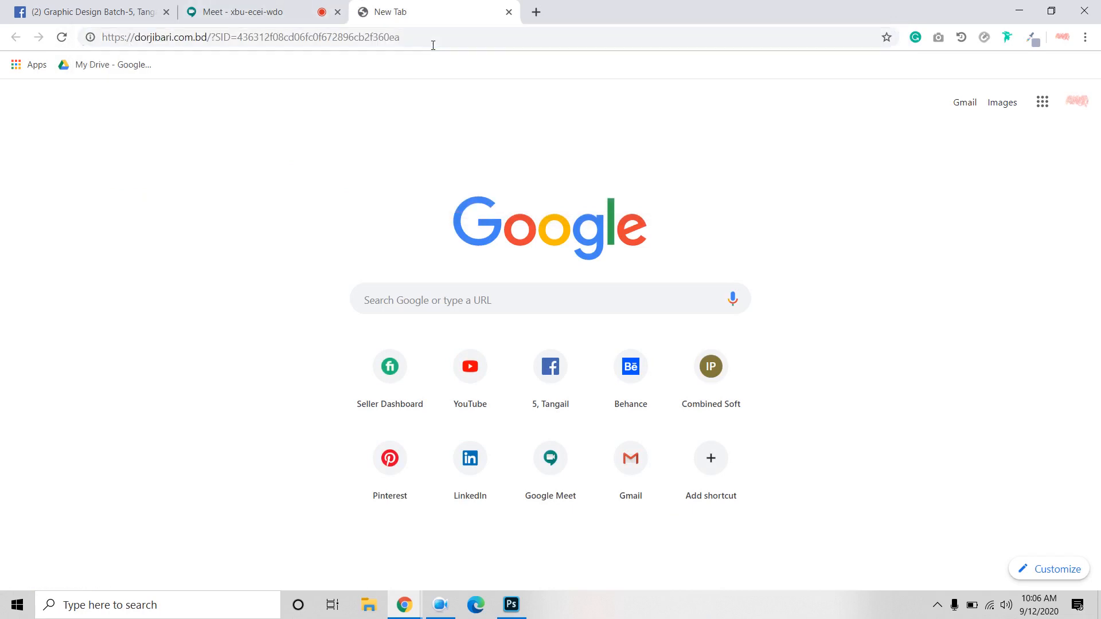
double_click(433, 45)
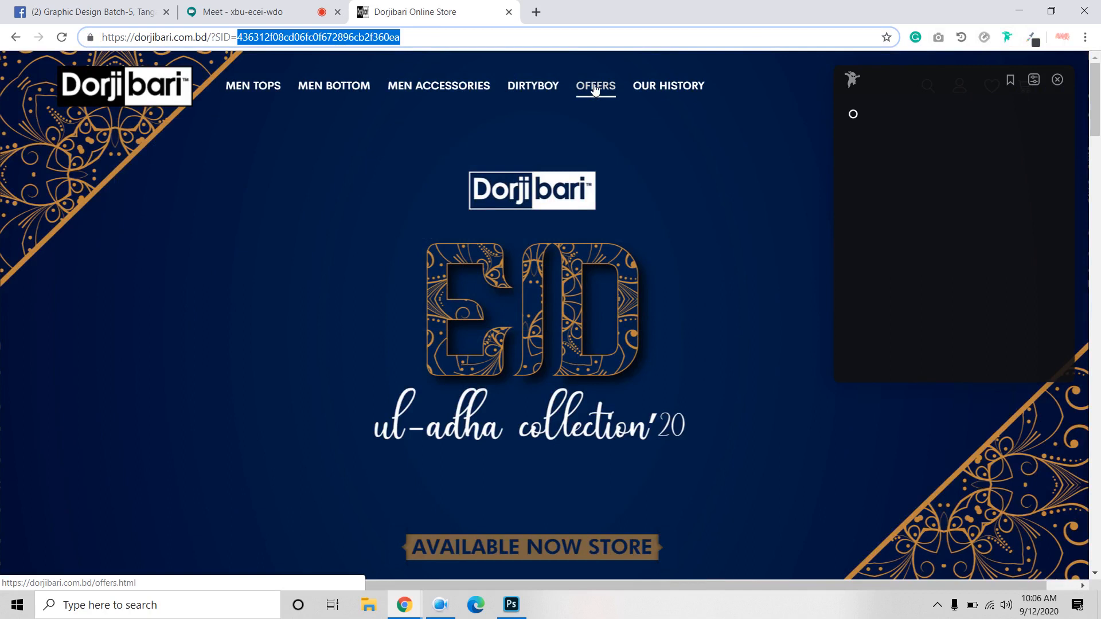
Step: Identify the Dorjibari menu links' font as Cerebri Sans with Fonts Ninja, then close the store tab
mouse_move(603, 91)
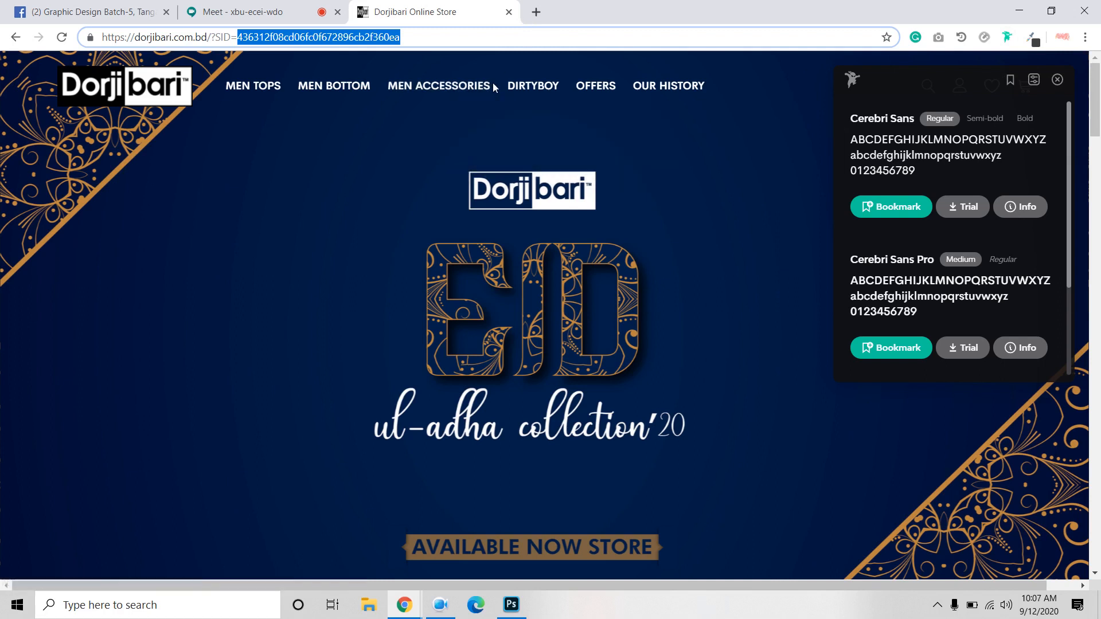
mouse_move(452, 77)
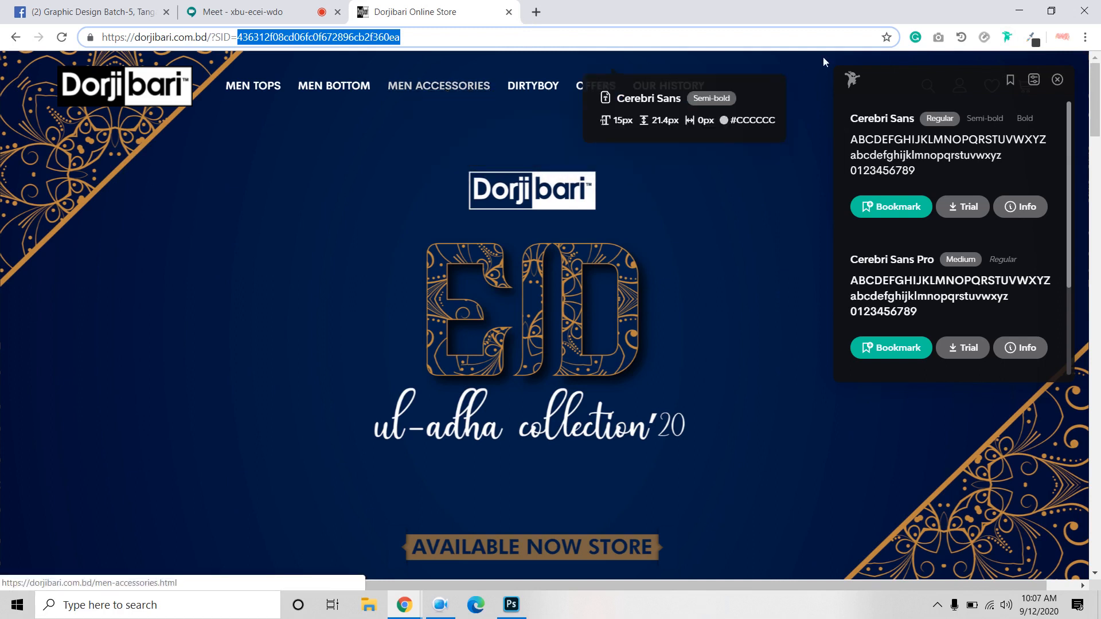
click(1008, 38)
click(1008, 37)
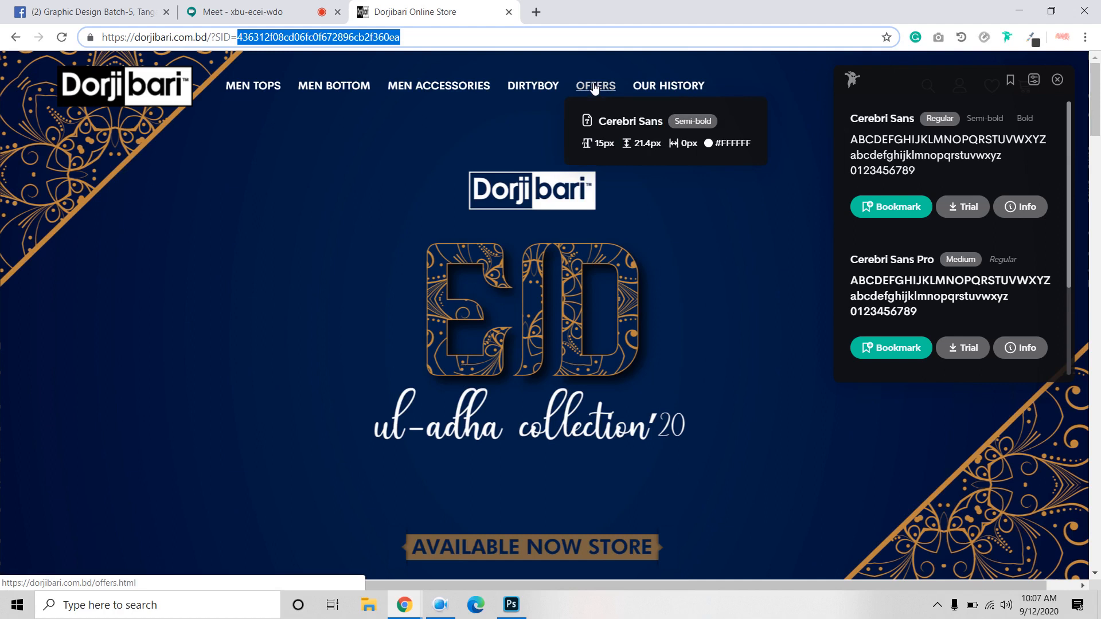
scroll(594, 87, down, 10)
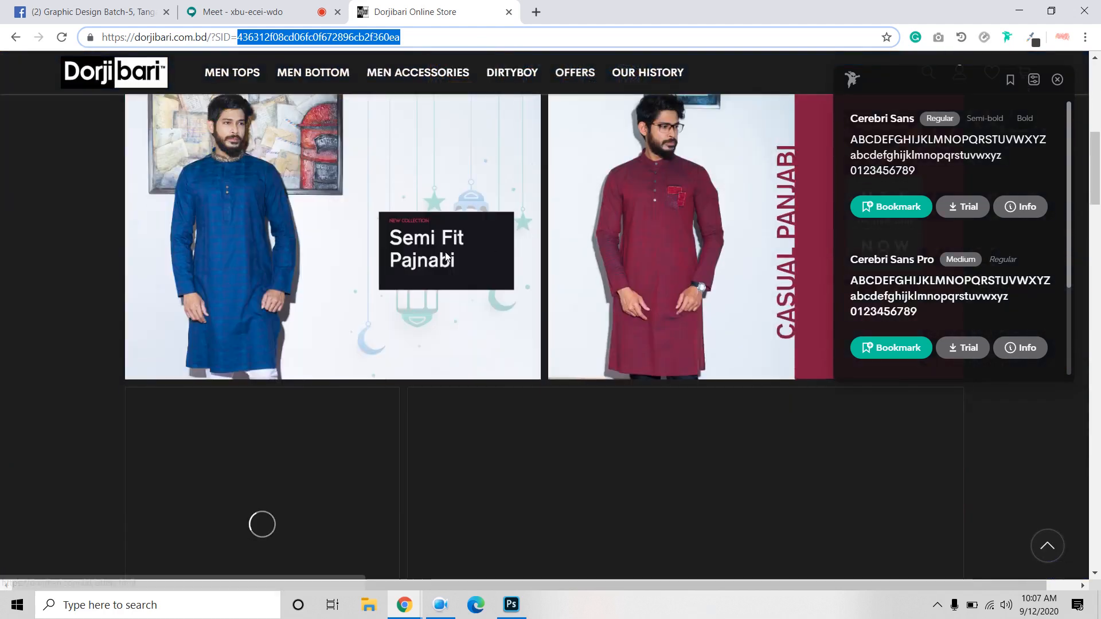
scroll(452, 236, up, 6)
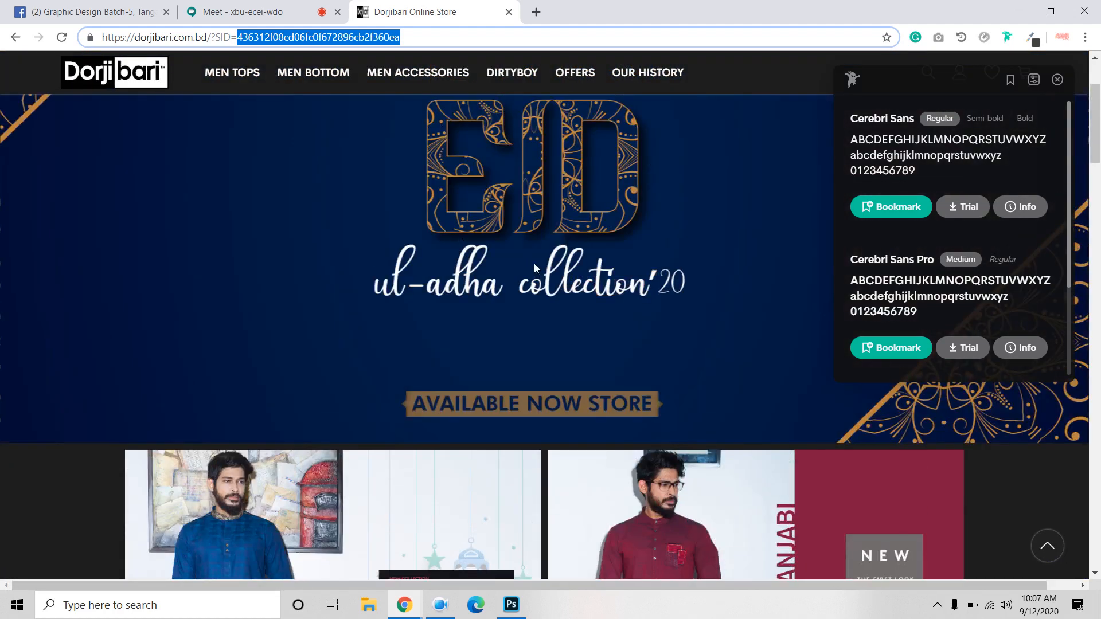
mouse_move(520, 78)
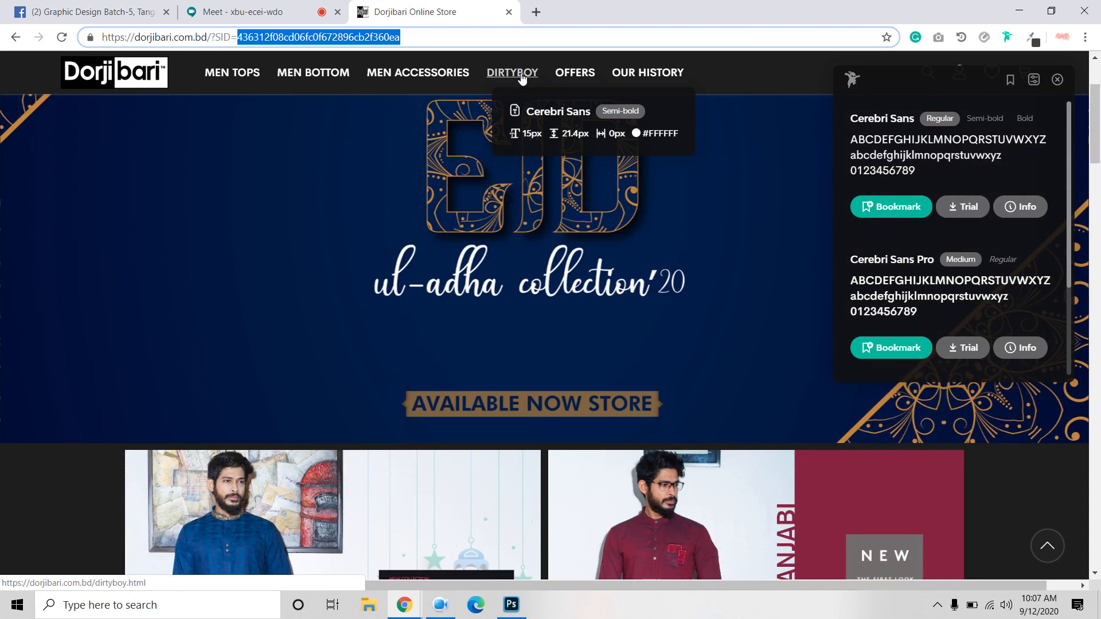
click(508, 11)
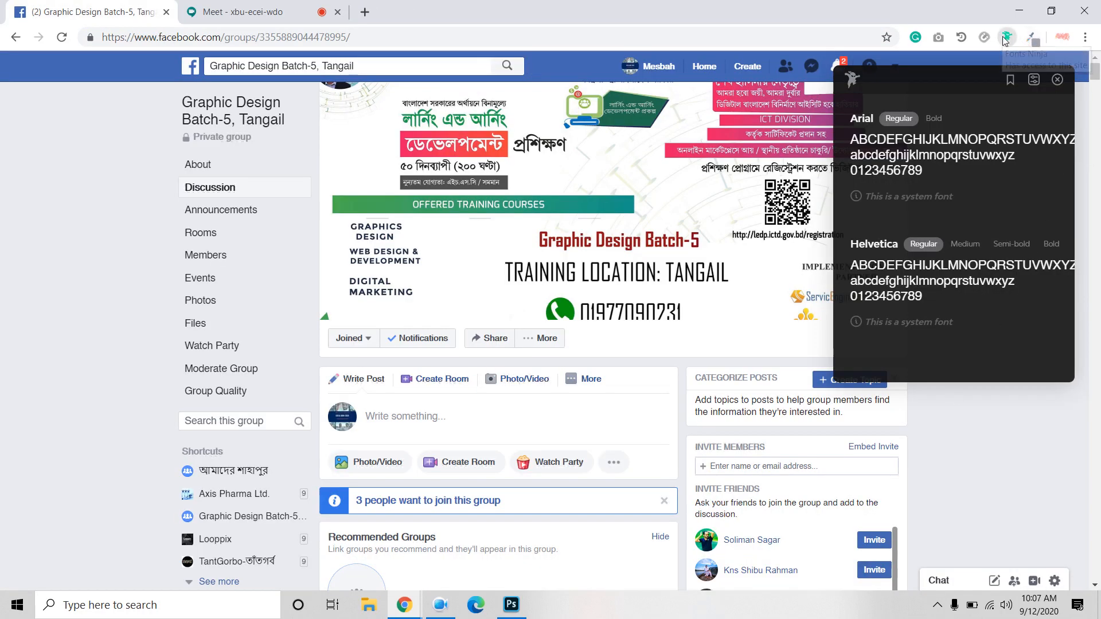
Step: Change the Lorem Ipsum text layer's font to Lato Regular
click(511, 605)
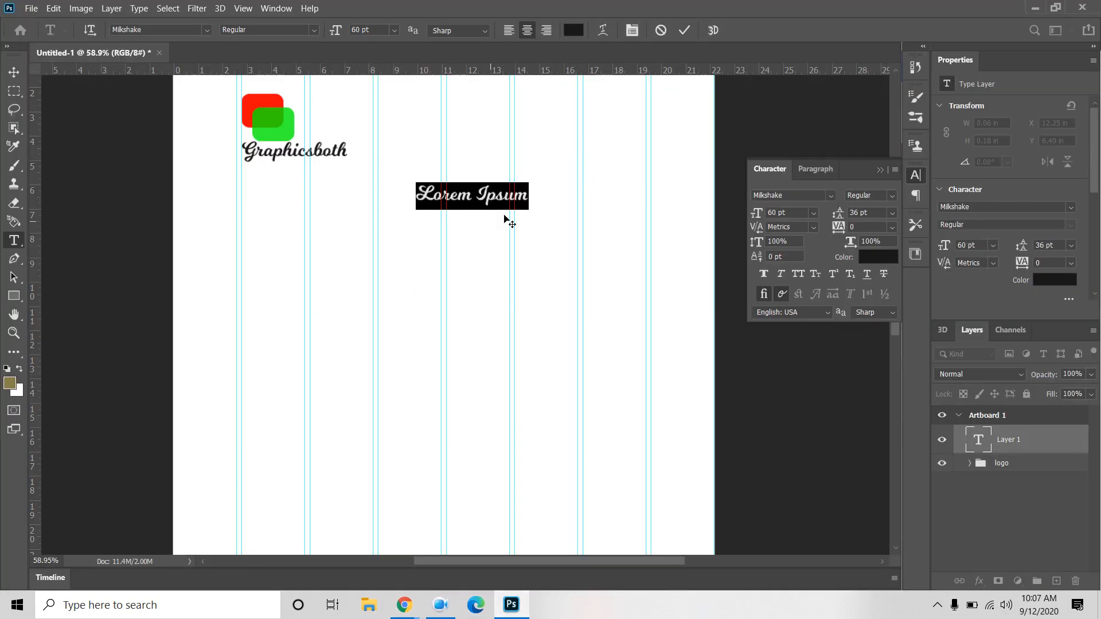
click(798, 195)
text(lato)
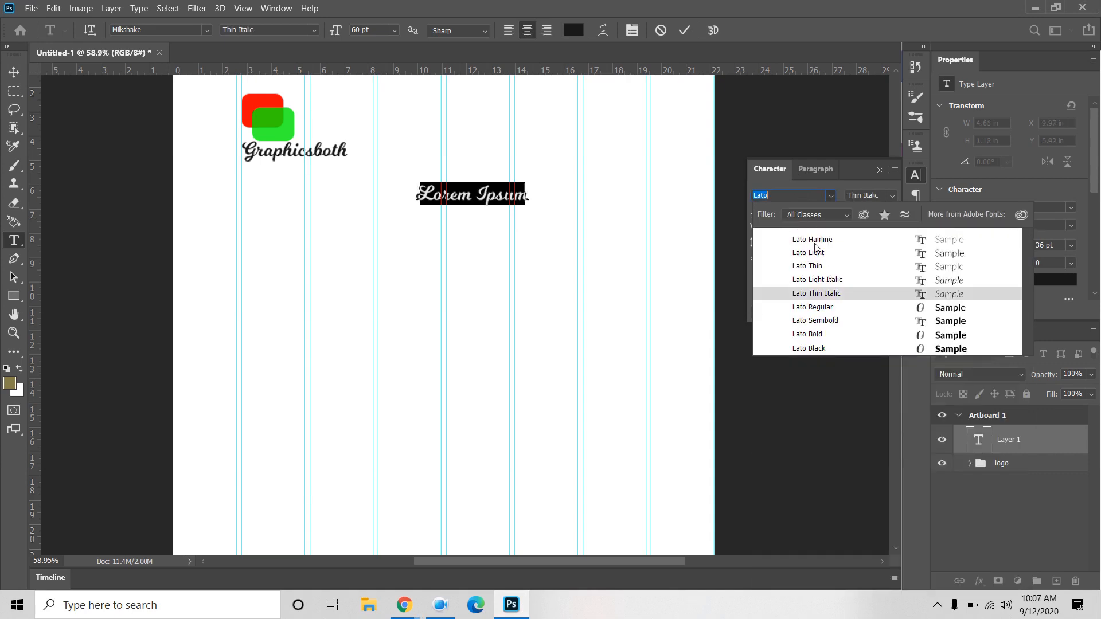
click(821, 307)
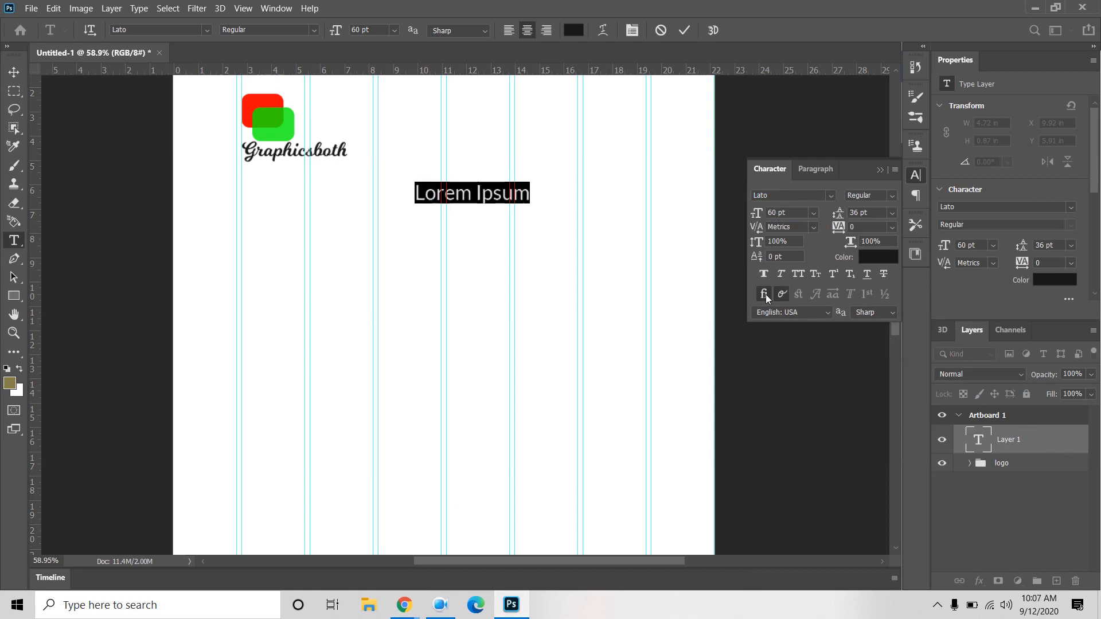
Step: Replace the placeholder text with 'Home'
double_click(502, 193)
click(502, 193)
text(Hom )
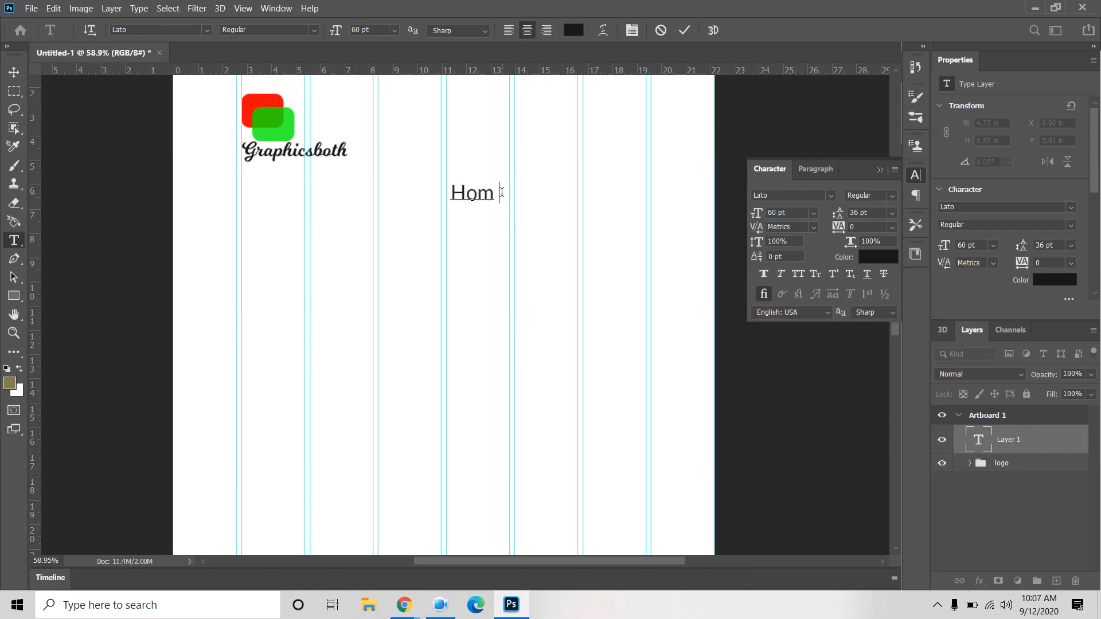
text(e P)
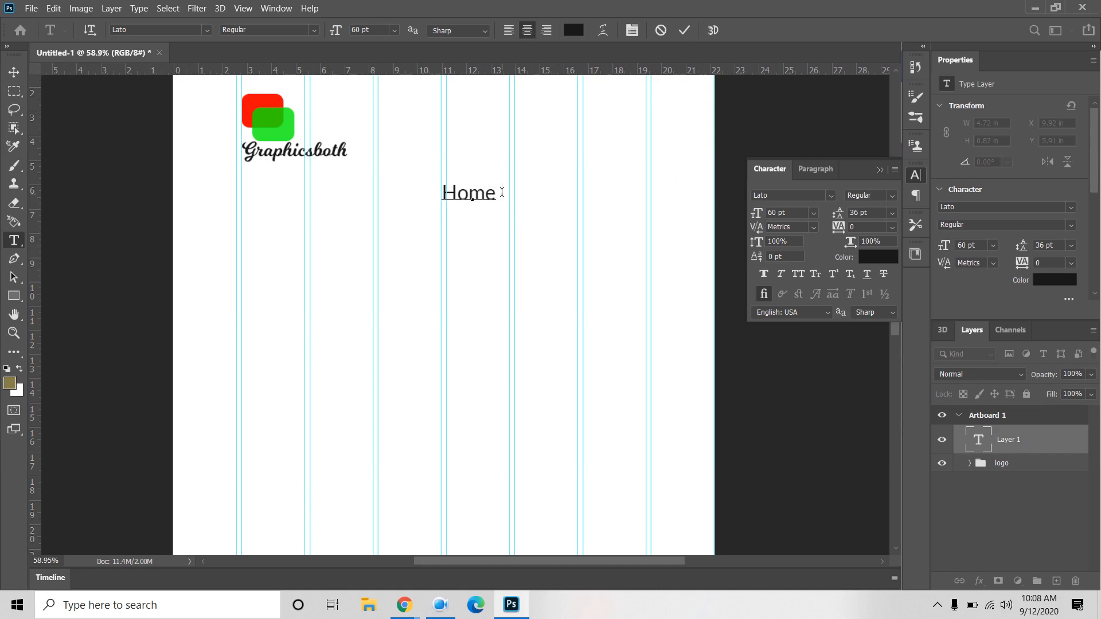
Step: Type the menu line 'Home Services Pricing Contact us' in Lato and commit it
text(P)
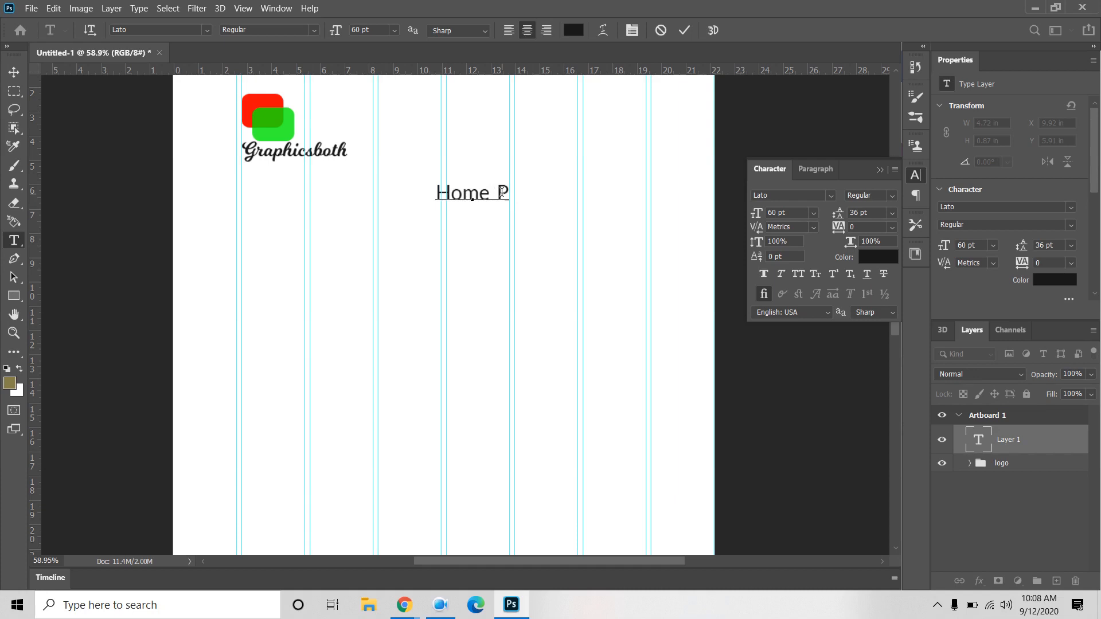
key(BackSpace)
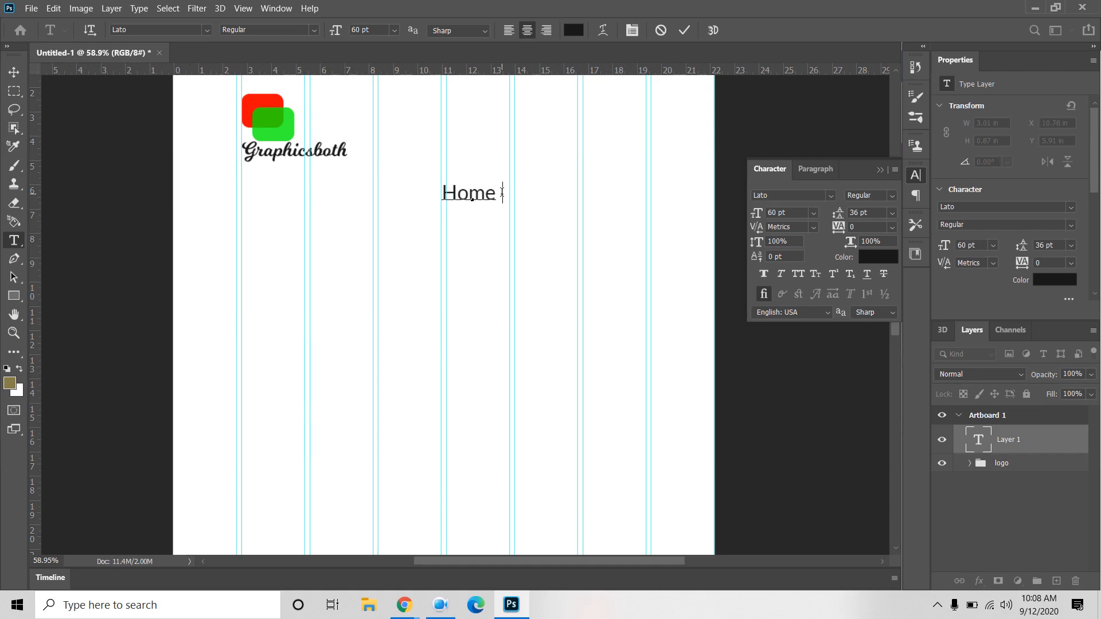
text(Services)
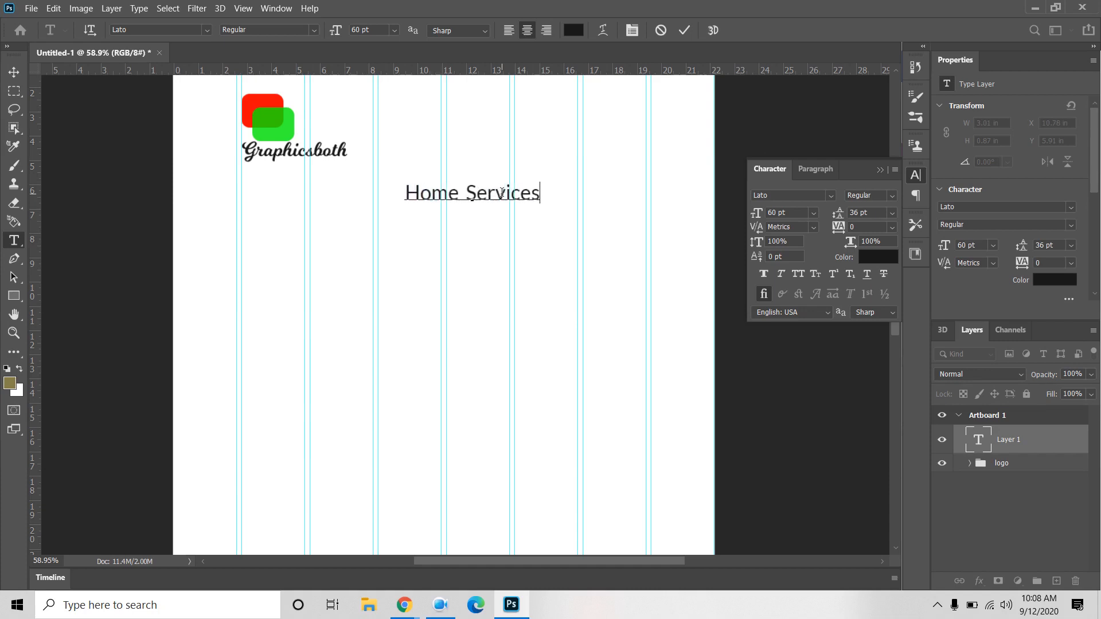
key(Left)
key(Left)
key(Left)
key(Left)
key(Left)
key(Left)
key(Left)
key(Left)
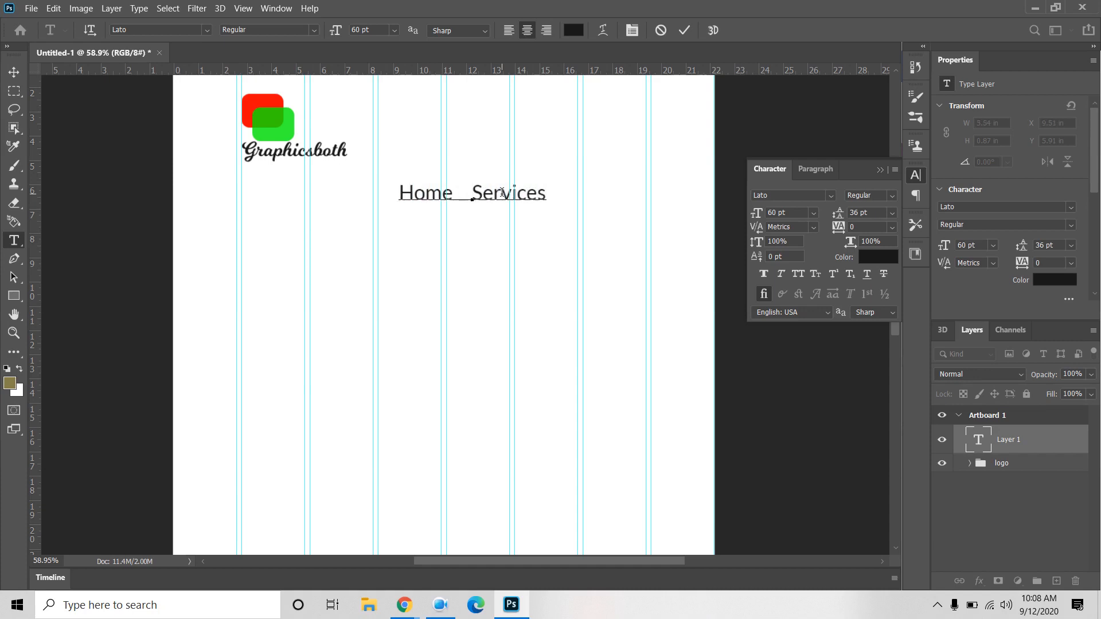
key(Right)
key(Right)
key(Right)
key(Right)
key(Right)
key(Right)
key(Right)
key(Right)
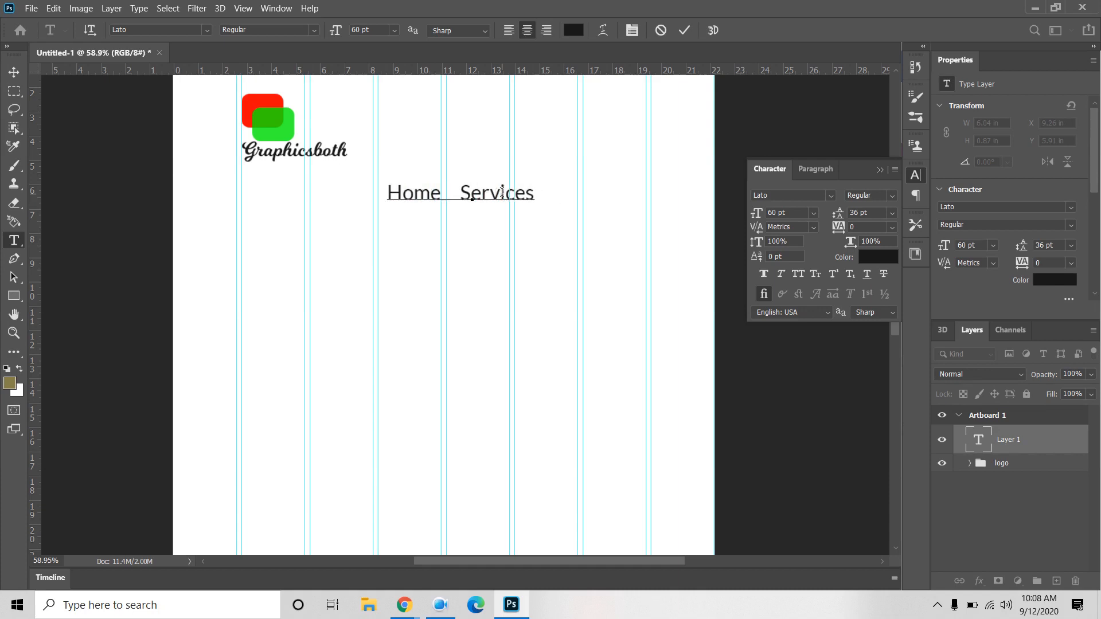
text(pri)
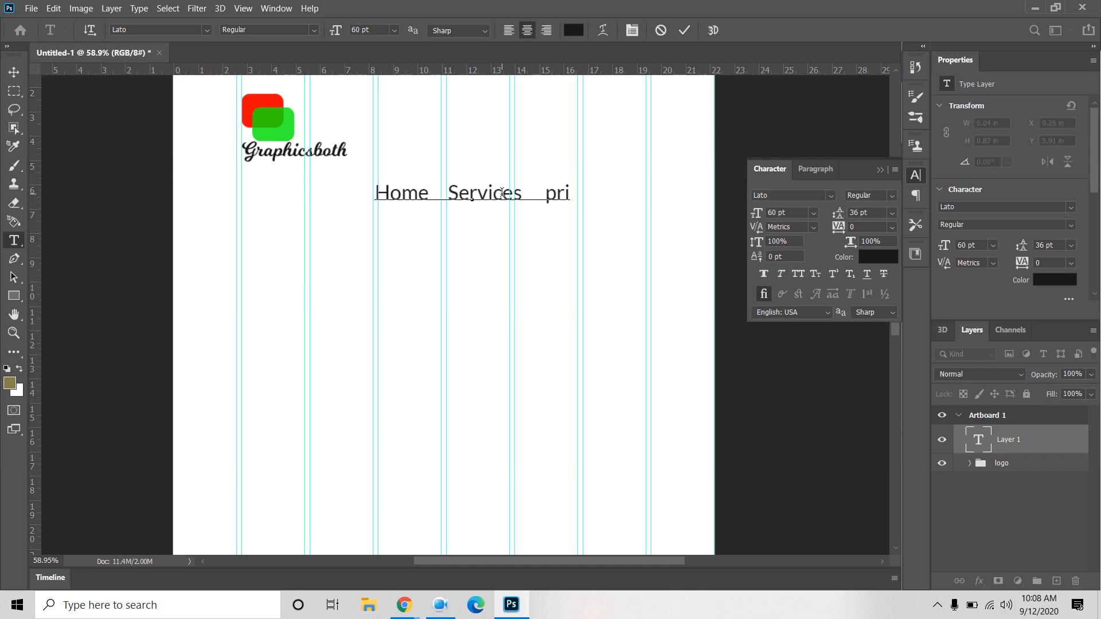
key(BackSpace)
key(BackSpace)
key(BackSpace)
text(Pricing)
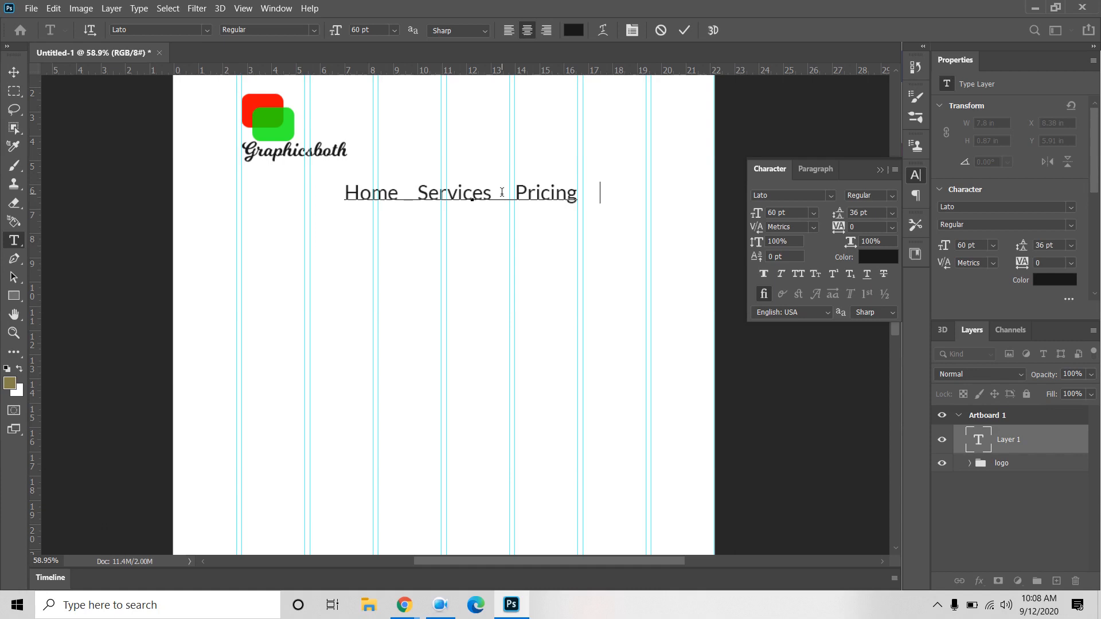
text(C)
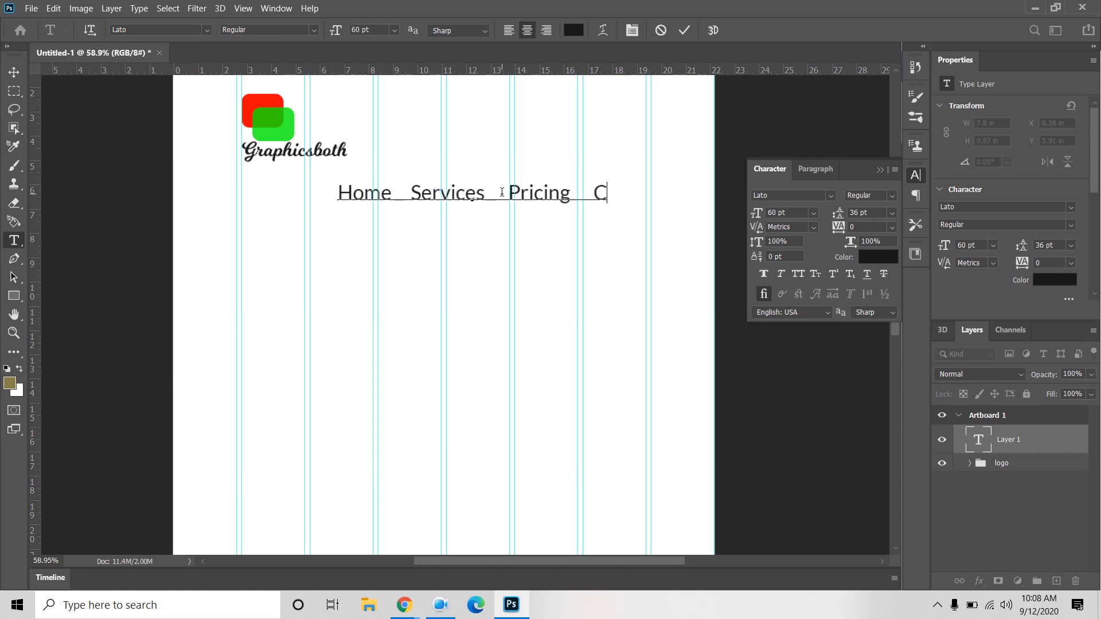
text(ontact us)
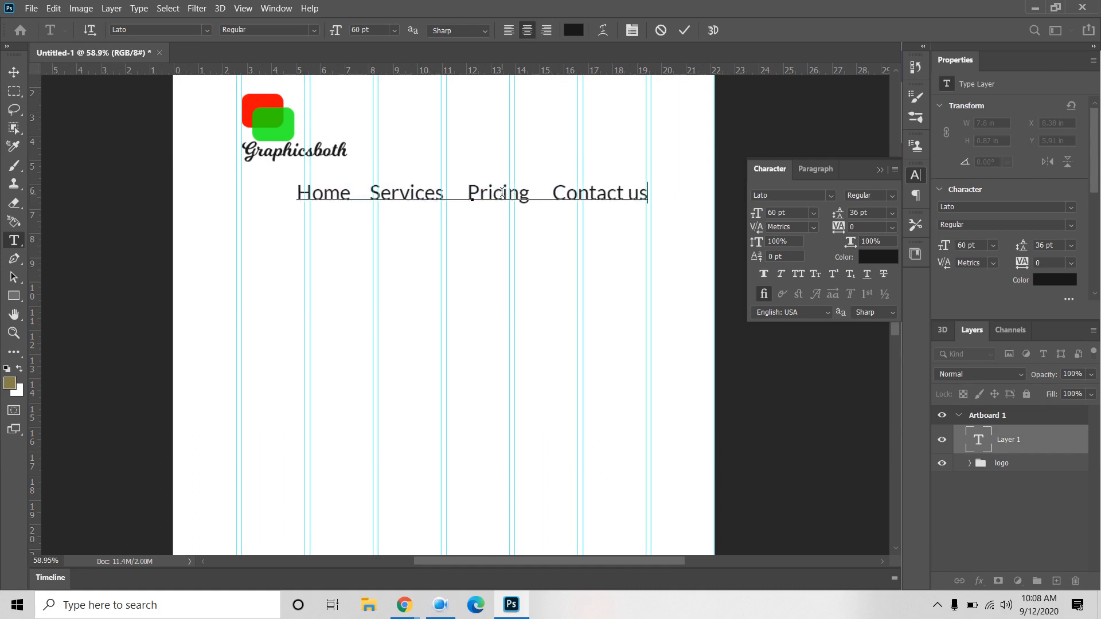
click(13, 72)
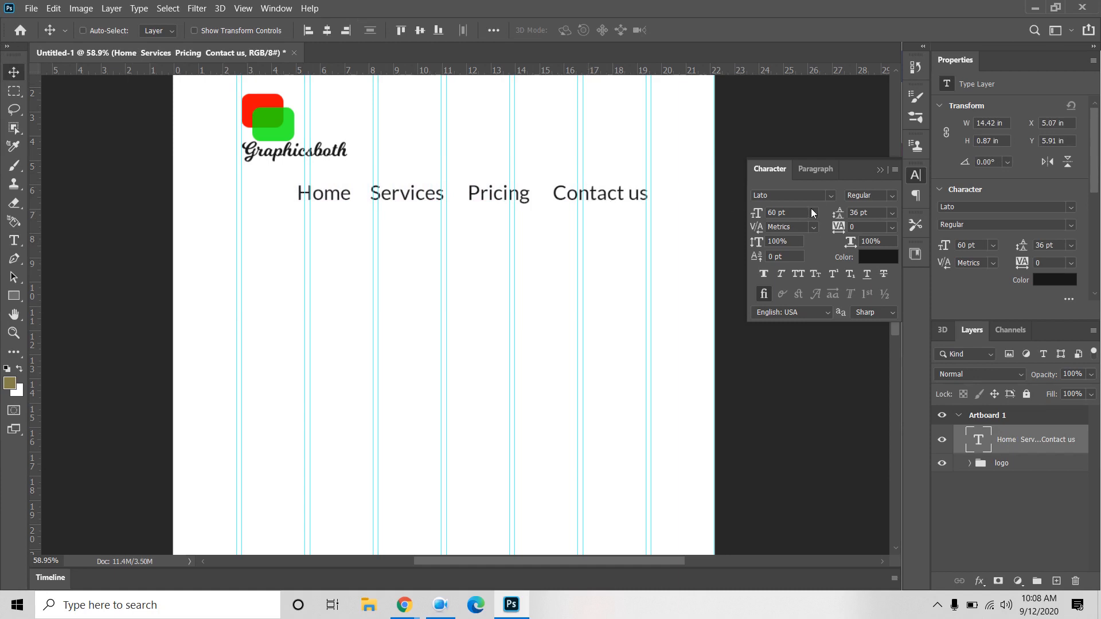
Step: Set the menu text to 36 pt beside the logo and add a horizontal guide below the header
click(814, 213)
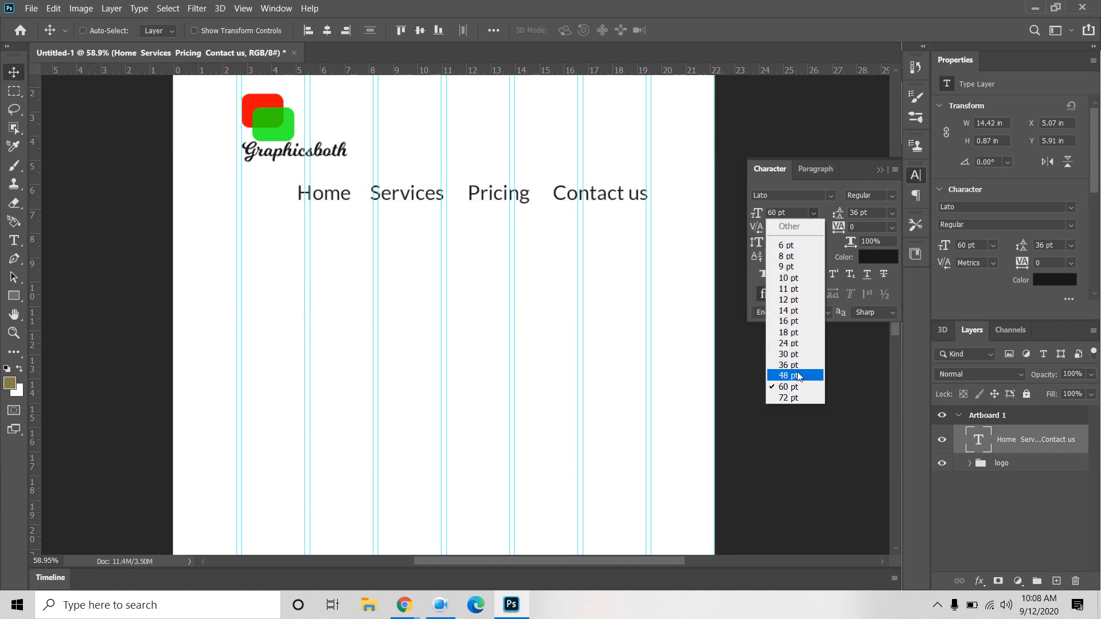
click(800, 365)
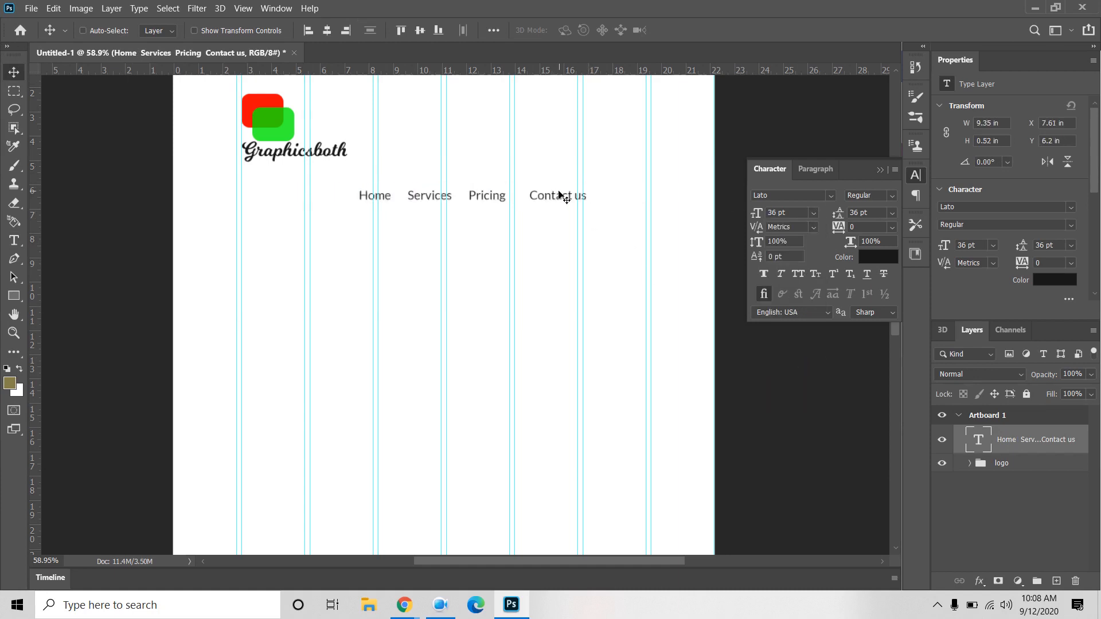
drag(554, 196, 625, 155)
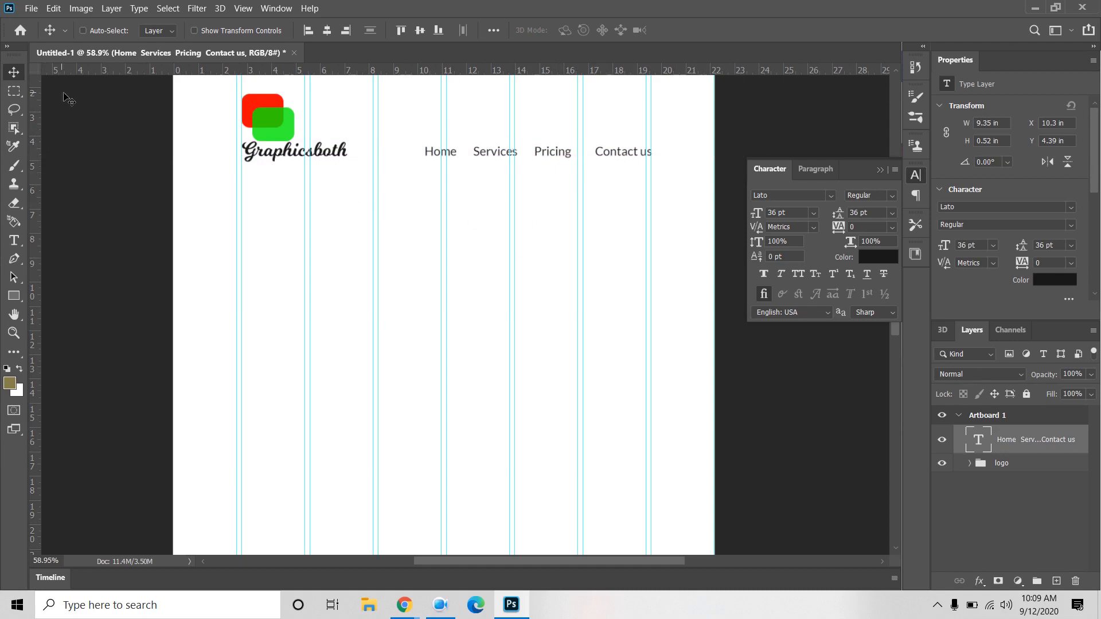
drag(85, 72, 95, 167)
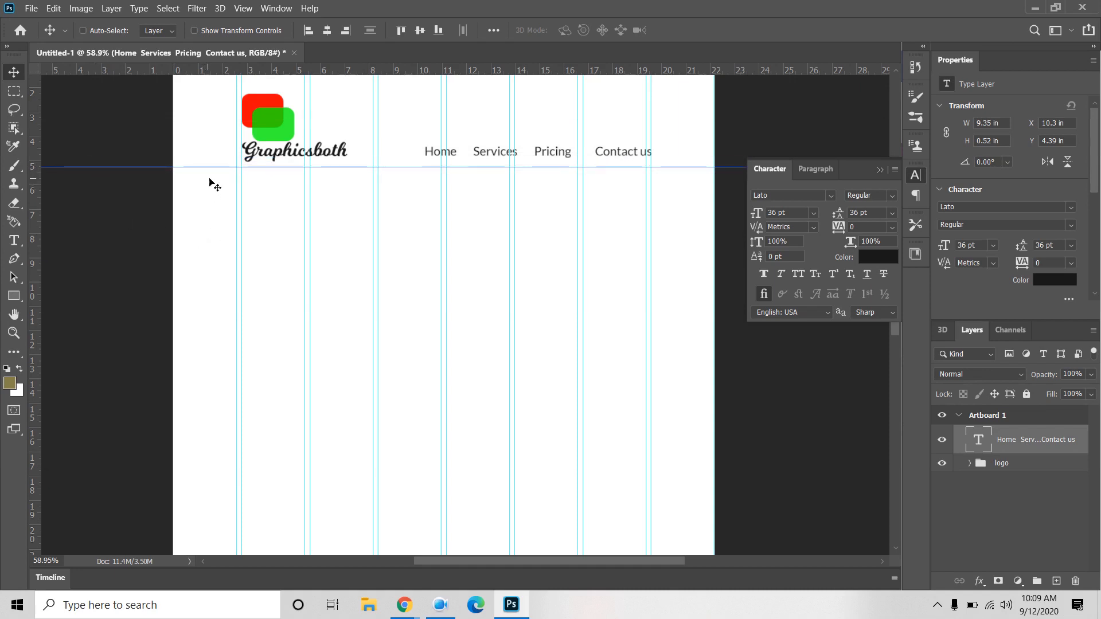
Step: Create a 1600 × 300 px rectangle with the Rectangle tool
click(13, 299)
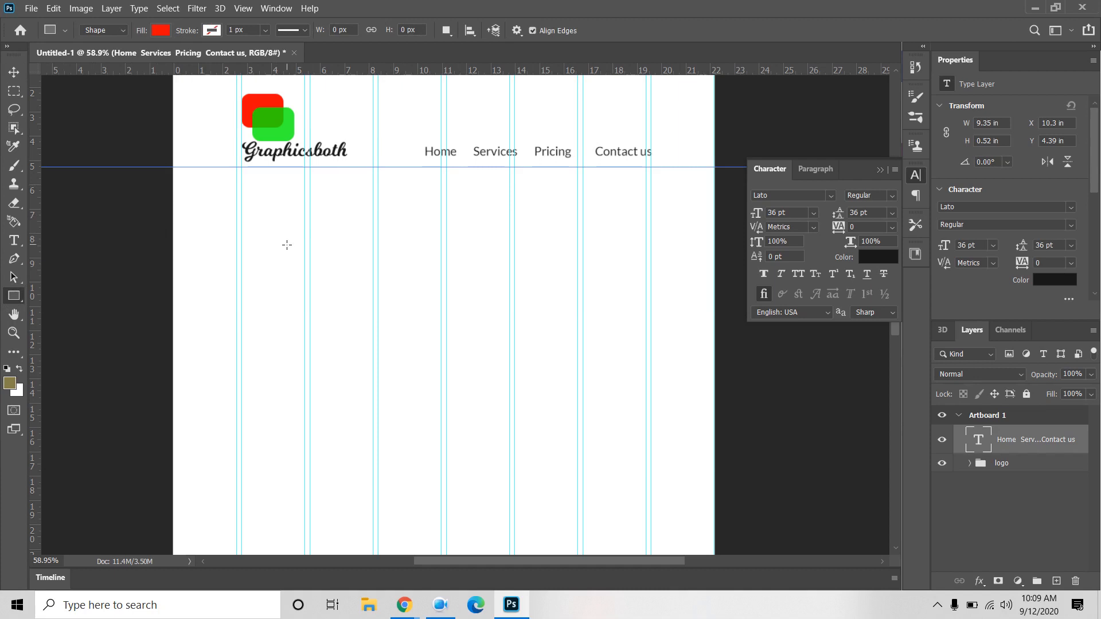
click(273, 224)
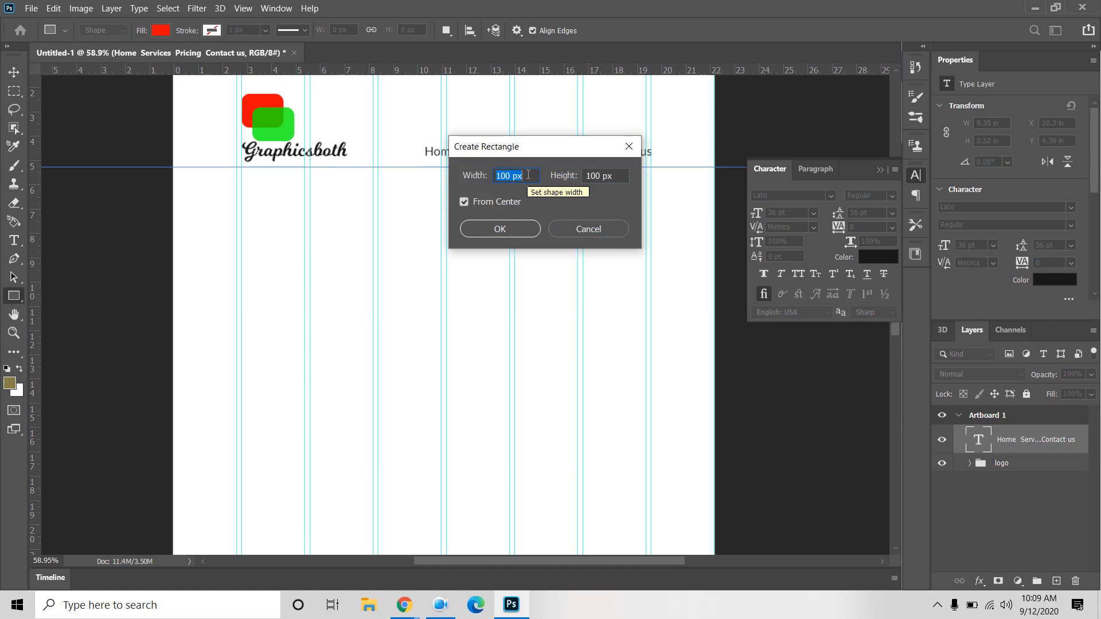
text(1600)
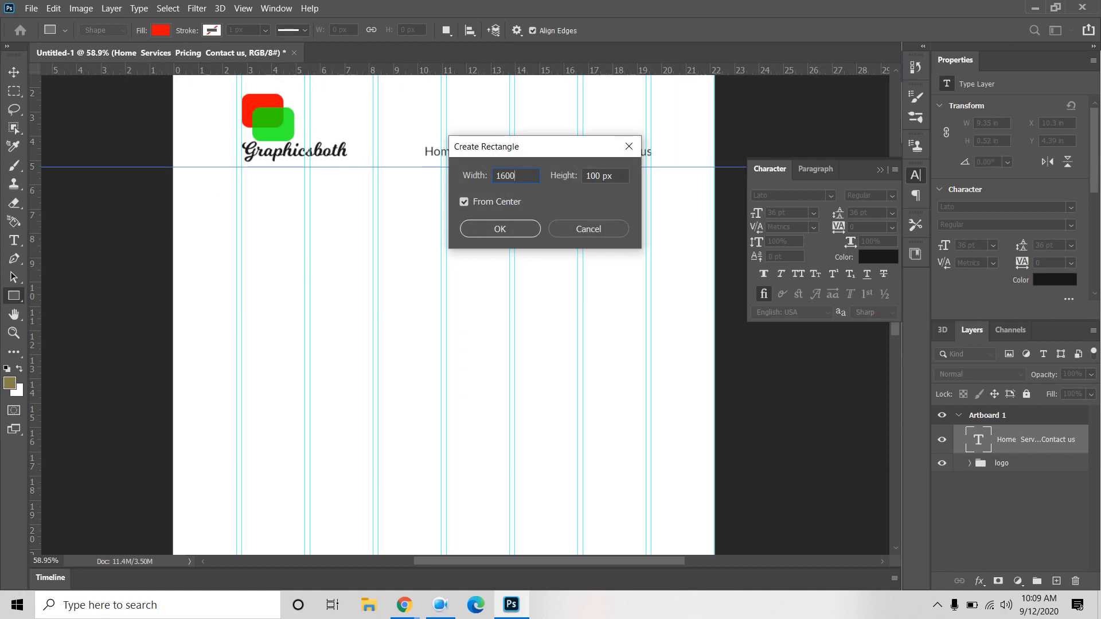
key(Tab)
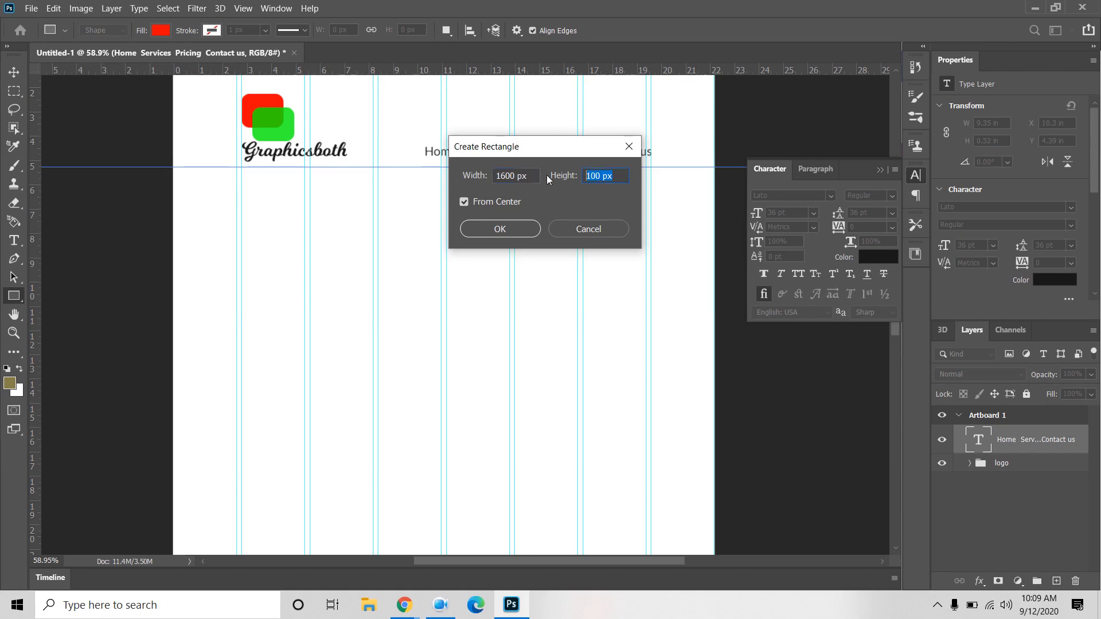
text(300)
click(500, 230)
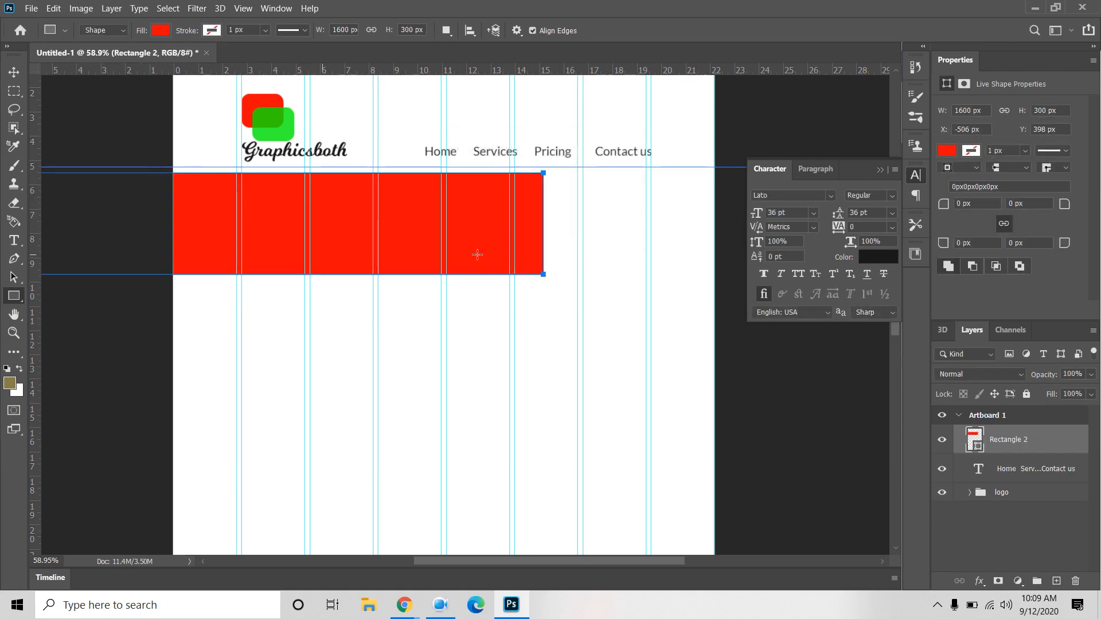
Step: Align the rectangle with the artboard's left edge and raise its height to 600 px
click(1055, 110)
text(500)
key(Return)
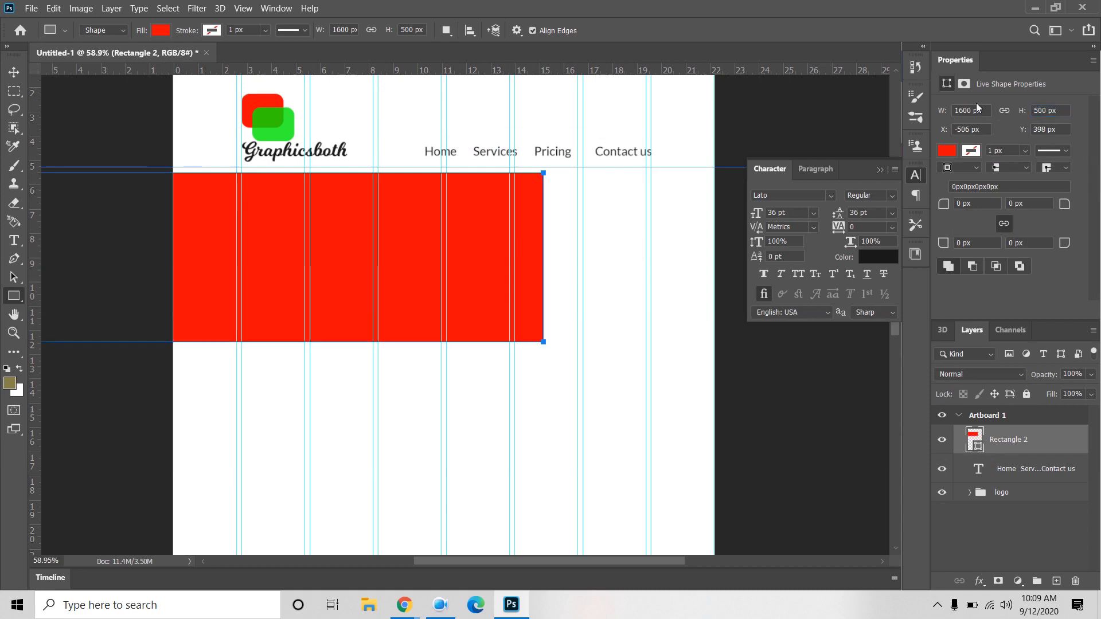
click(14, 71)
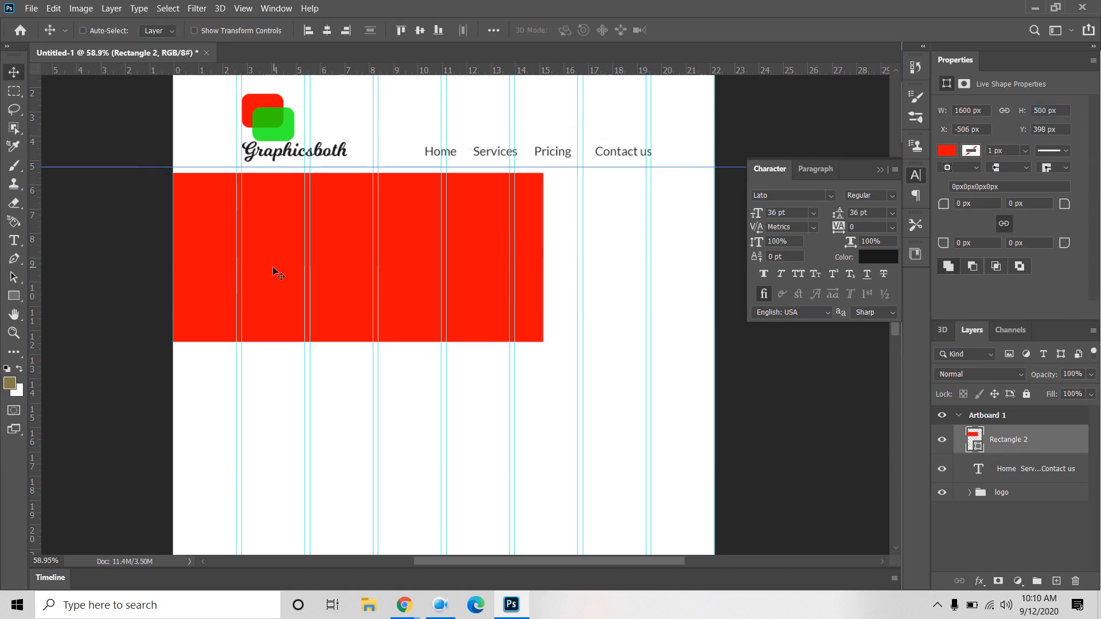
drag(273, 266, 447, 262)
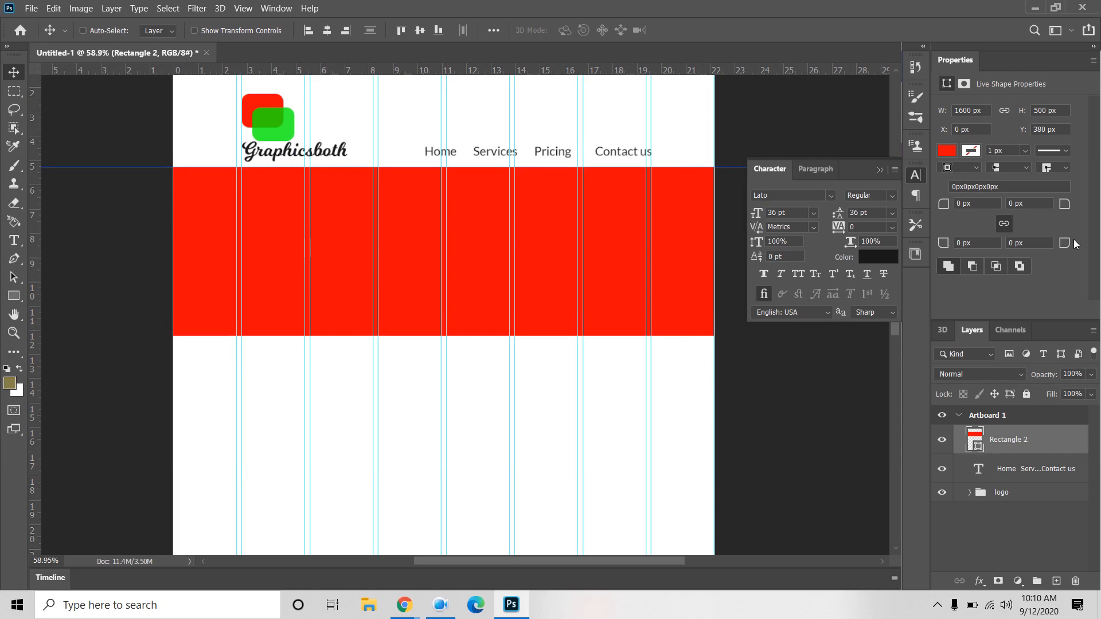
click(1027, 109)
text(600)
key(Return)
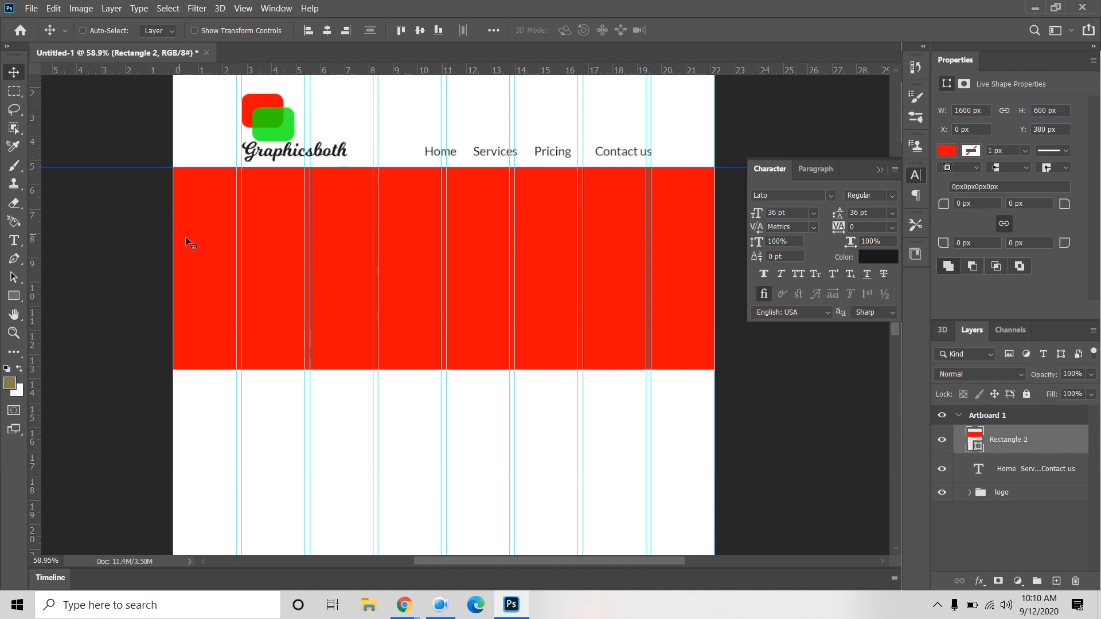
Step: Add the text line 'We help your business' and move it into the top of the red band
click(14, 240)
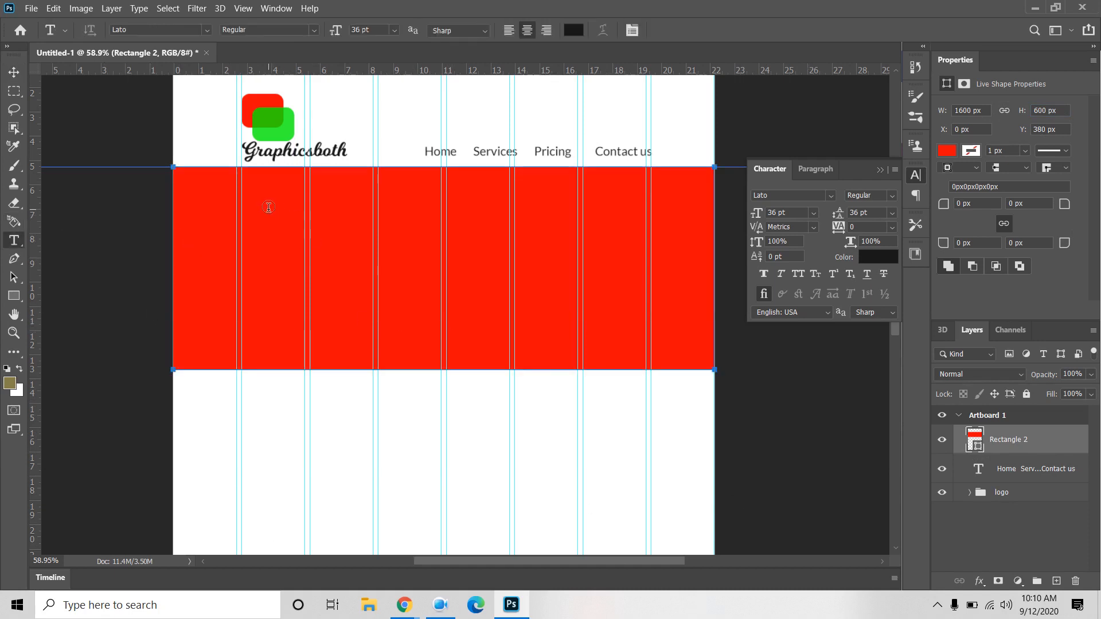
click(273, 224)
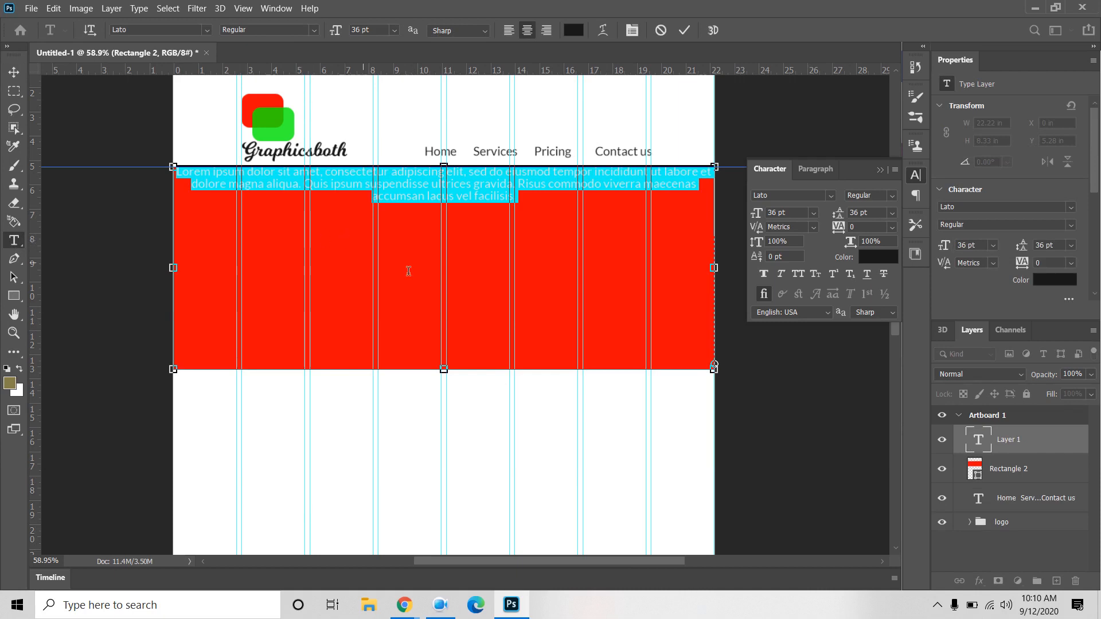
click(660, 30)
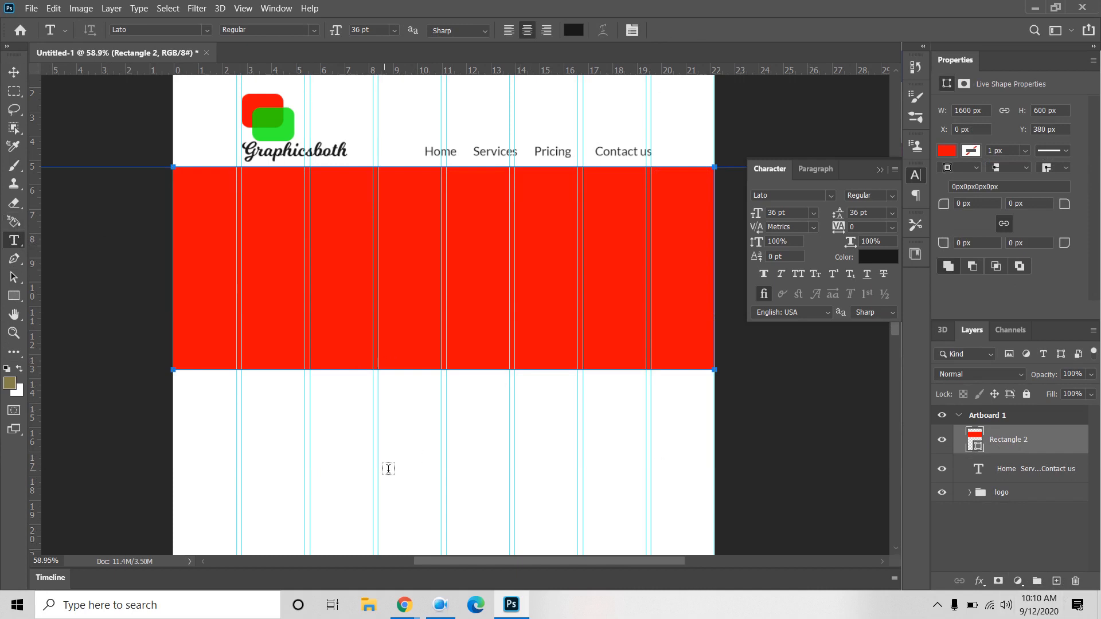
click(346, 462)
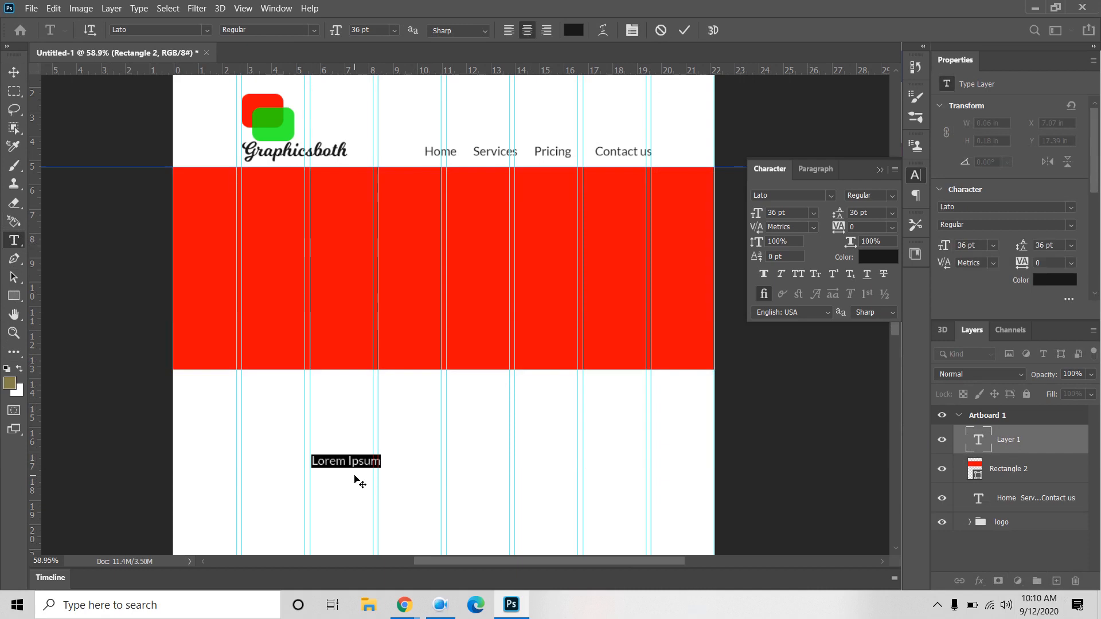
text(We)
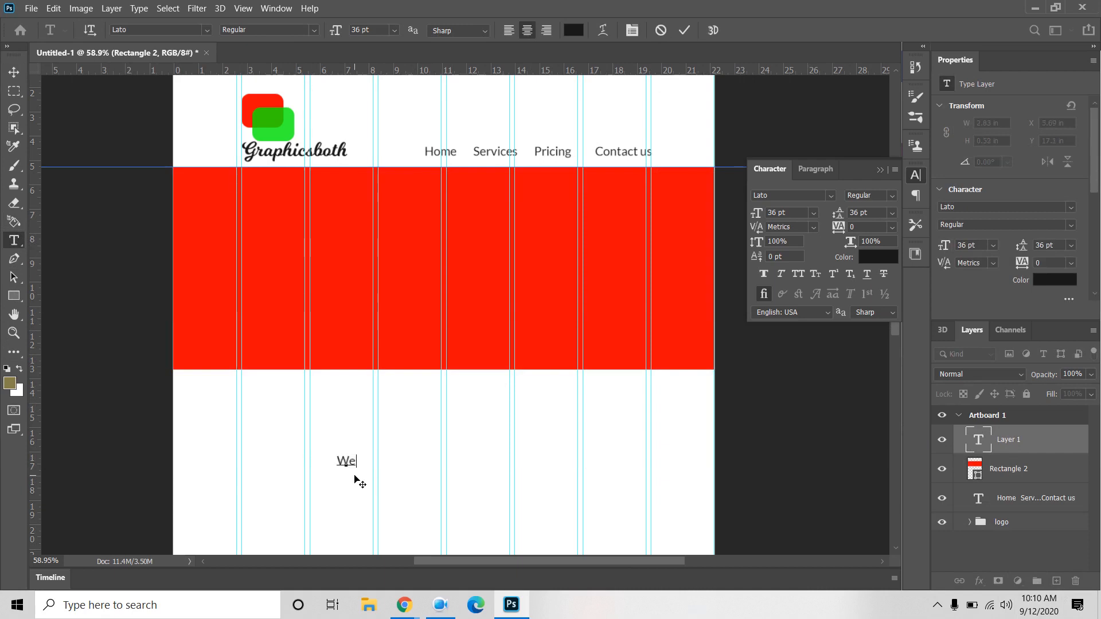
text( Help y)
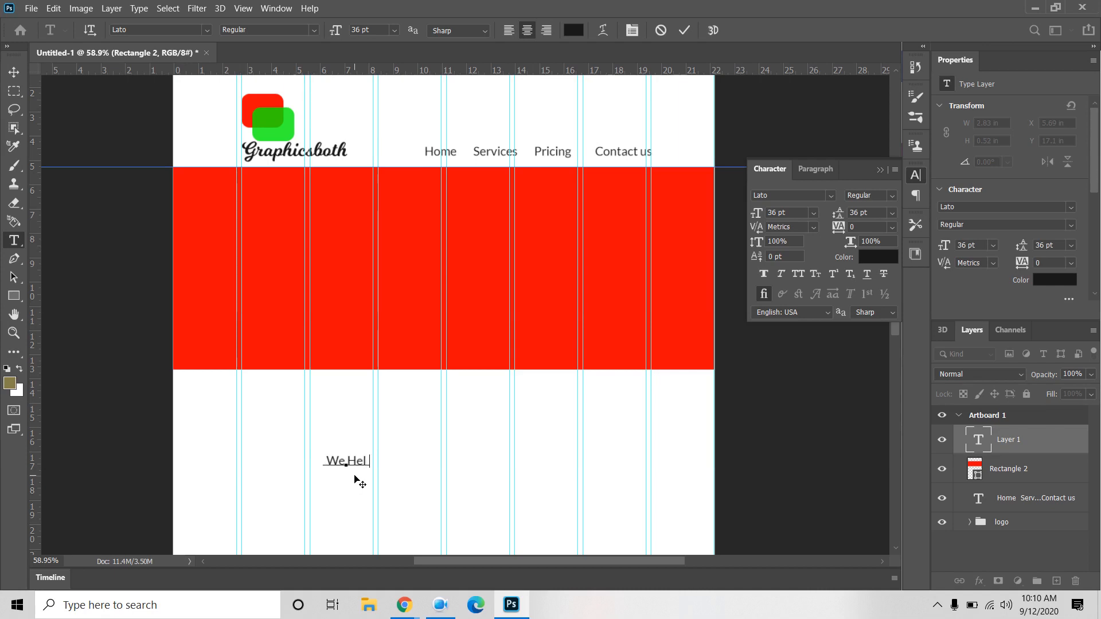
key(BackSpace)
key(BackSpace)
key(BackSpace)
key(BackSpace)
key(BackSpace)
key(BackSpace)
text(help your bus)
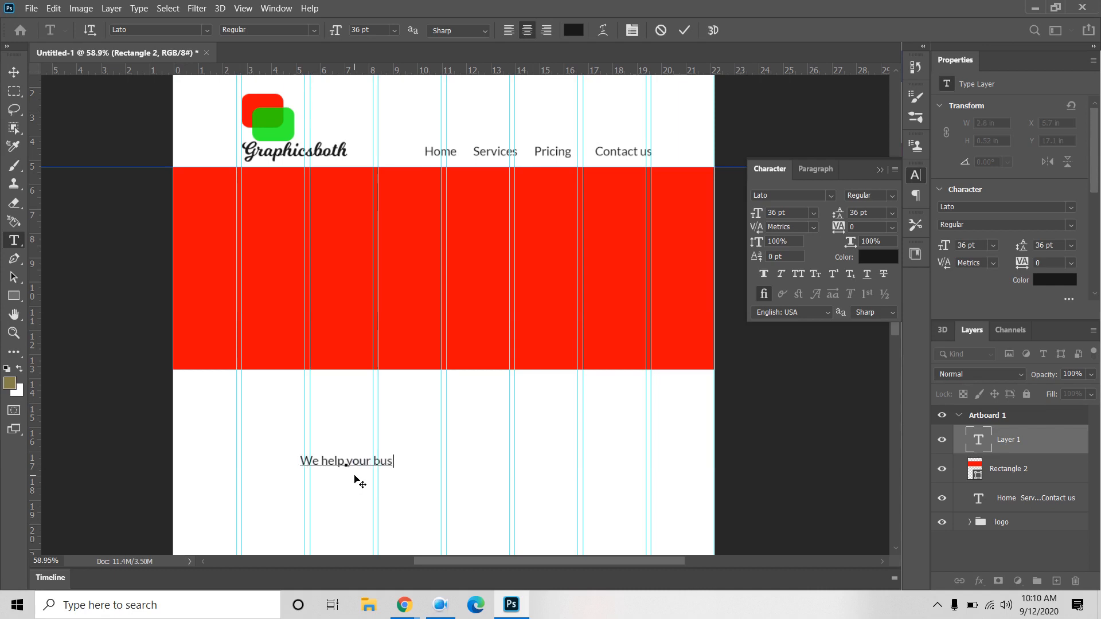
text(iness)
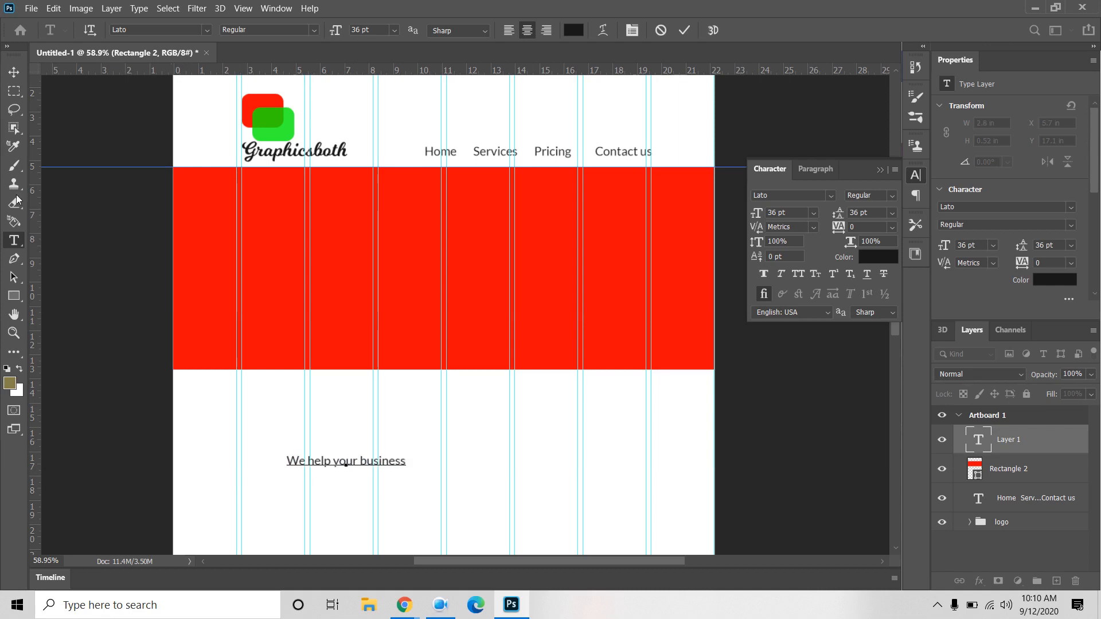
click(14, 72)
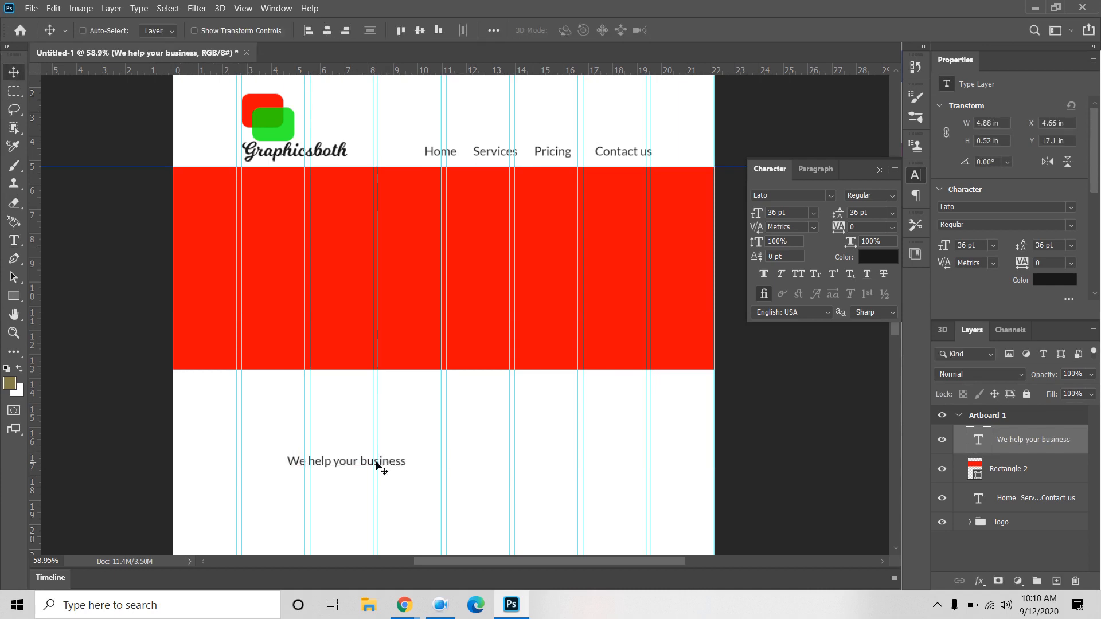
drag(397, 464, 396, 231)
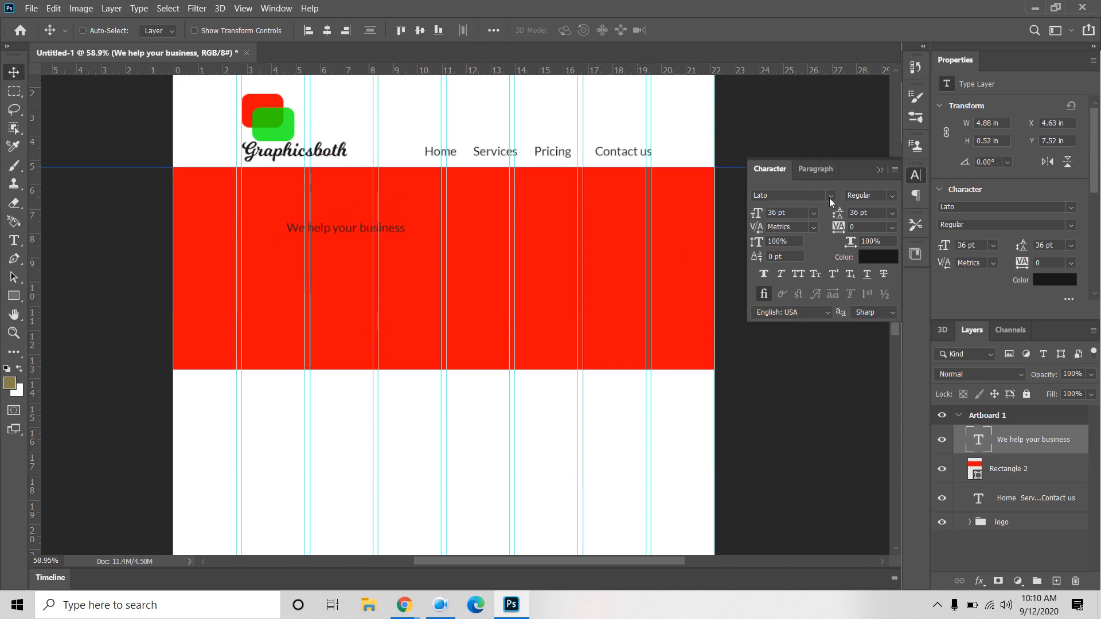
Step: Make the heading Semibold at 48 pt
click(891, 196)
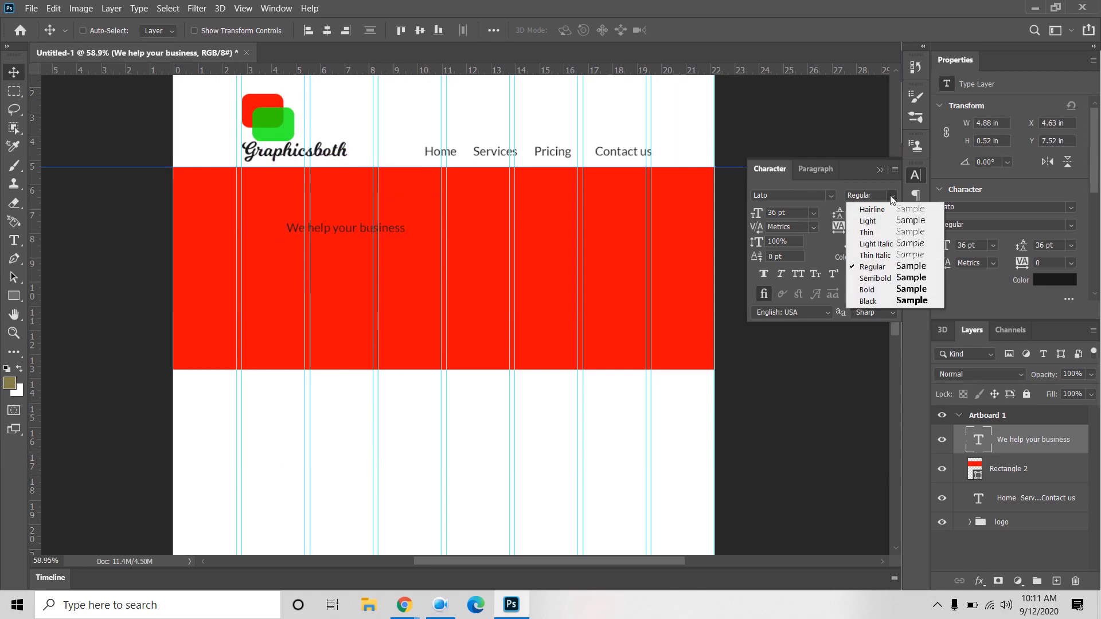
click(876, 279)
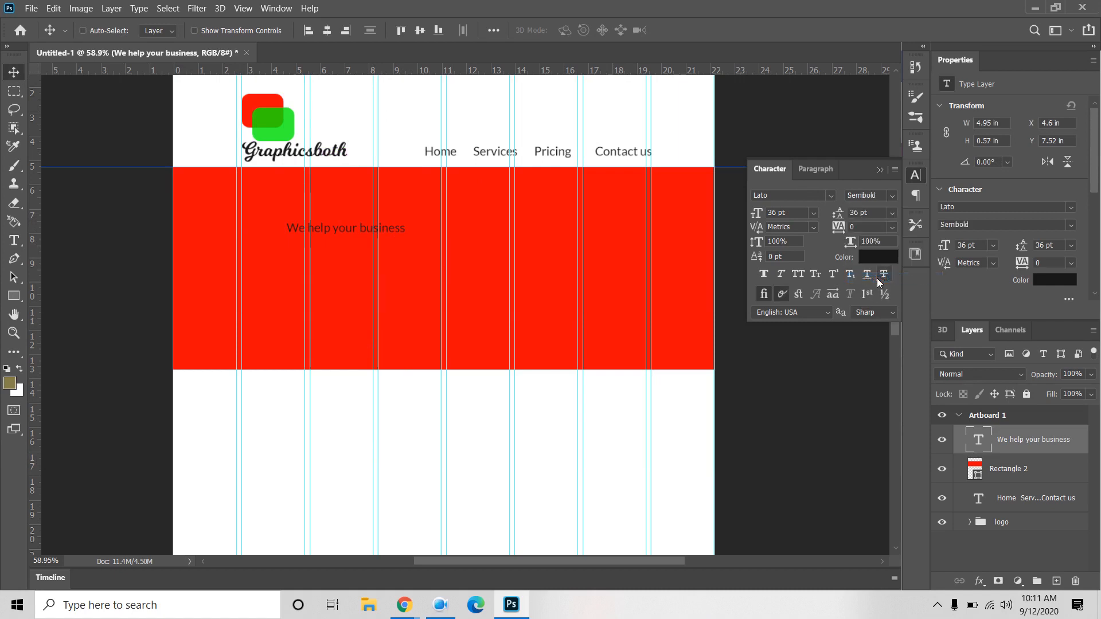
click(814, 214)
click(786, 375)
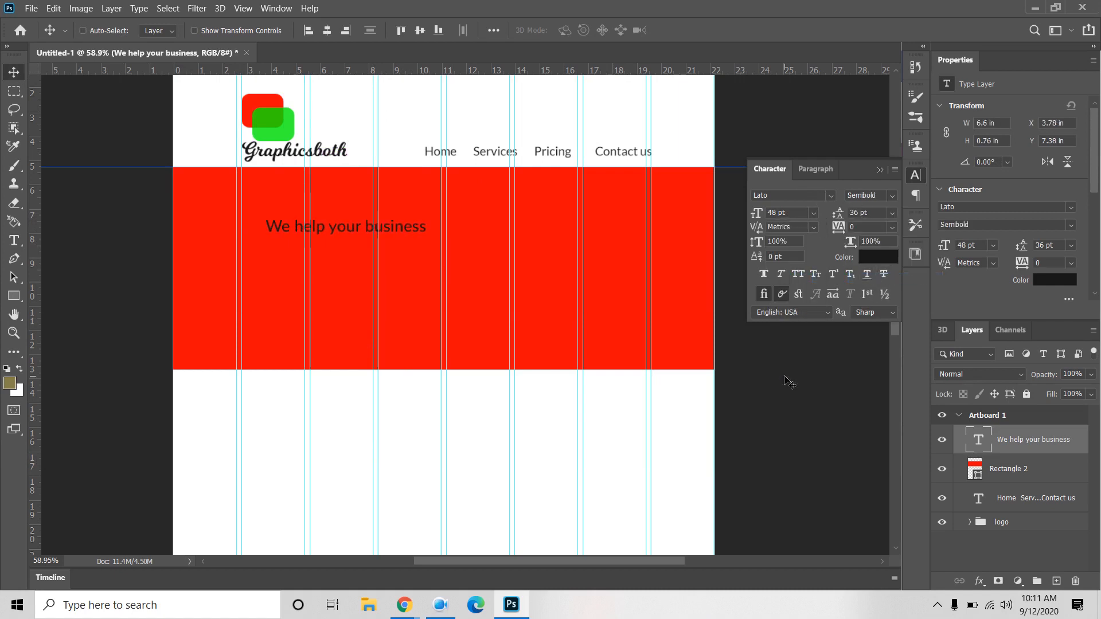
Step: Enlarge the heading to 60 pt and move it higher in the red band
click(830, 195)
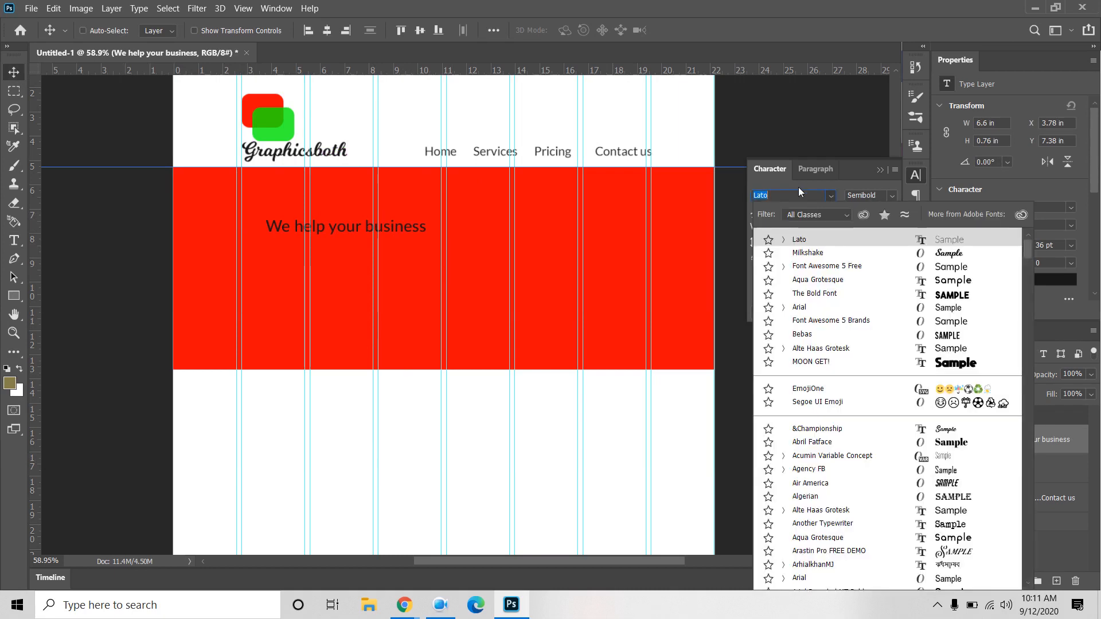
click(774, 169)
click(774, 170)
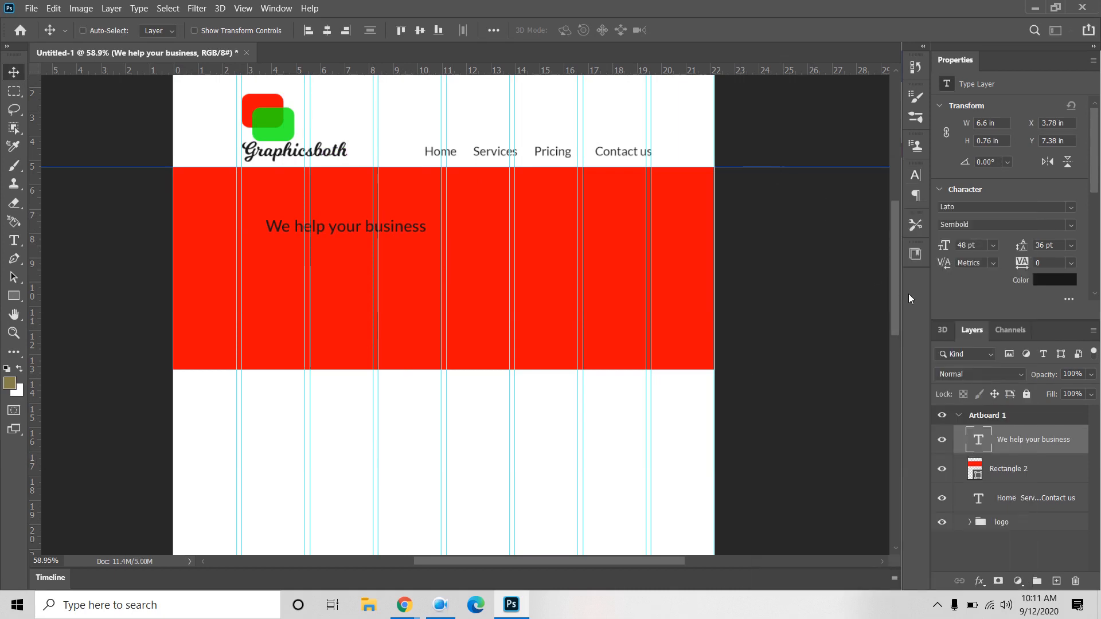
click(916, 175)
click(814, 191)
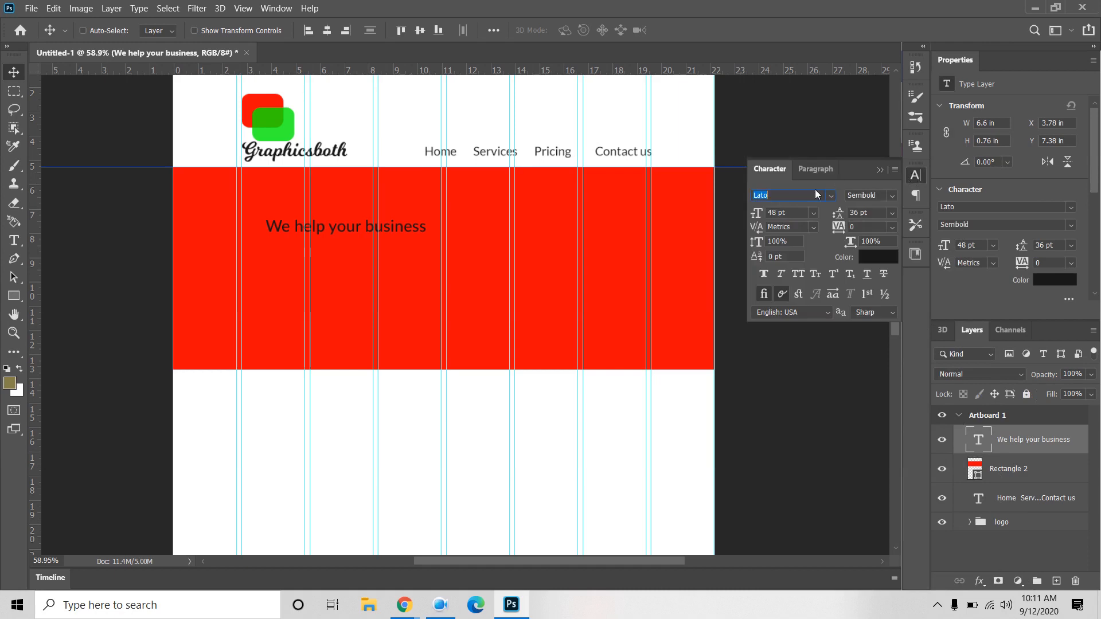
click(814, 213)
click(792, 381)
drag(407, 238, 432, 213)
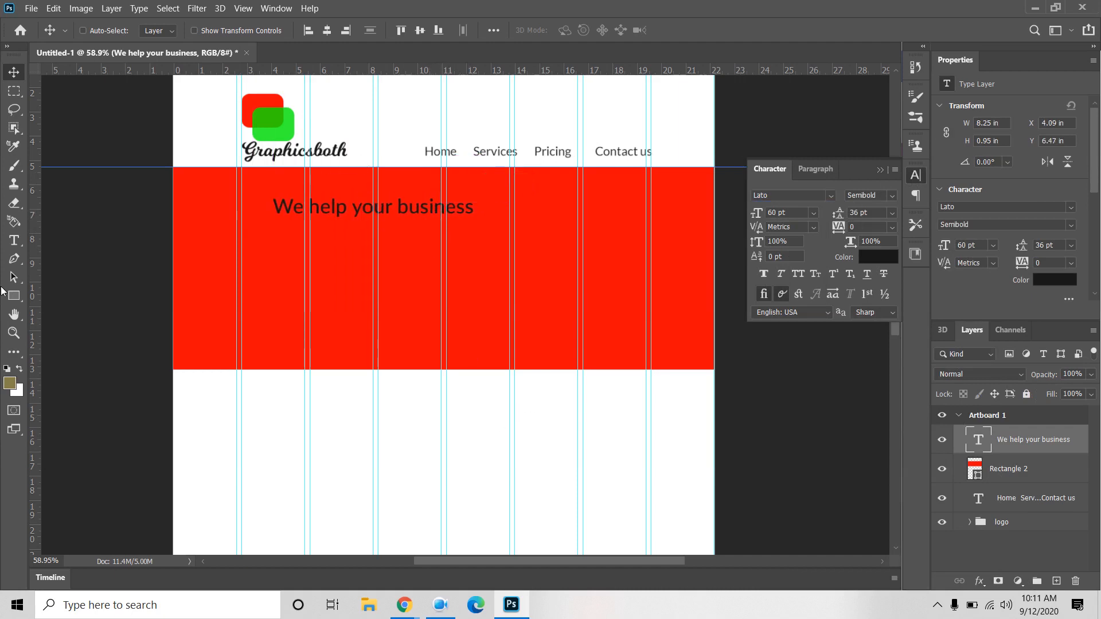
click(15, 242)
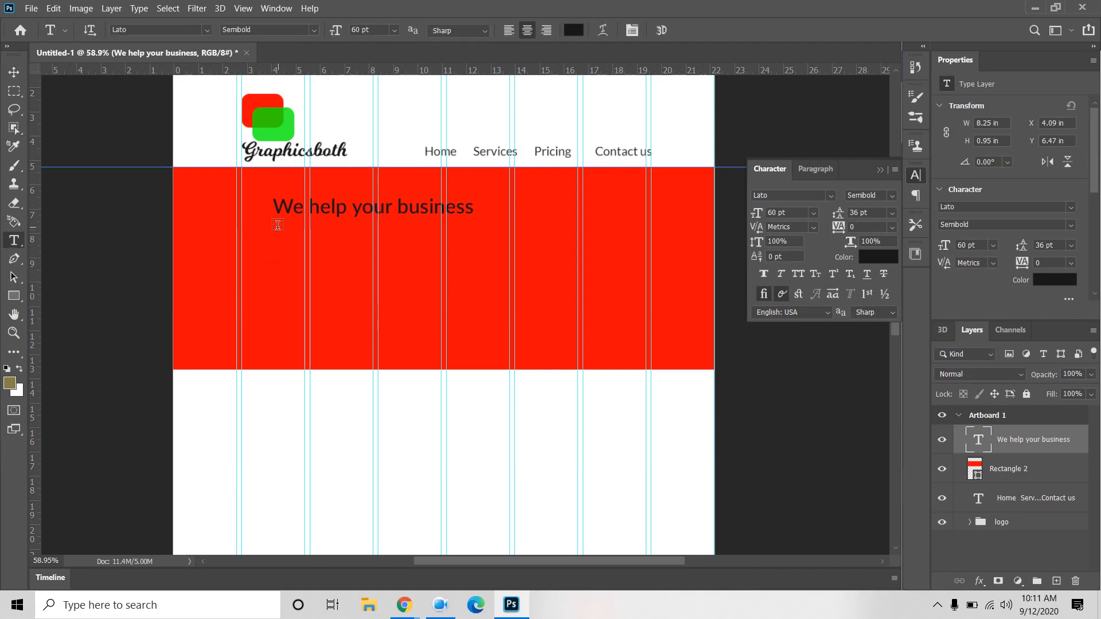
Step: Add a Lorem ipsum paragraph box below the heading with Auto leading
drag(277, 223, 459, 330)
drag(461, 333, 473, 313)
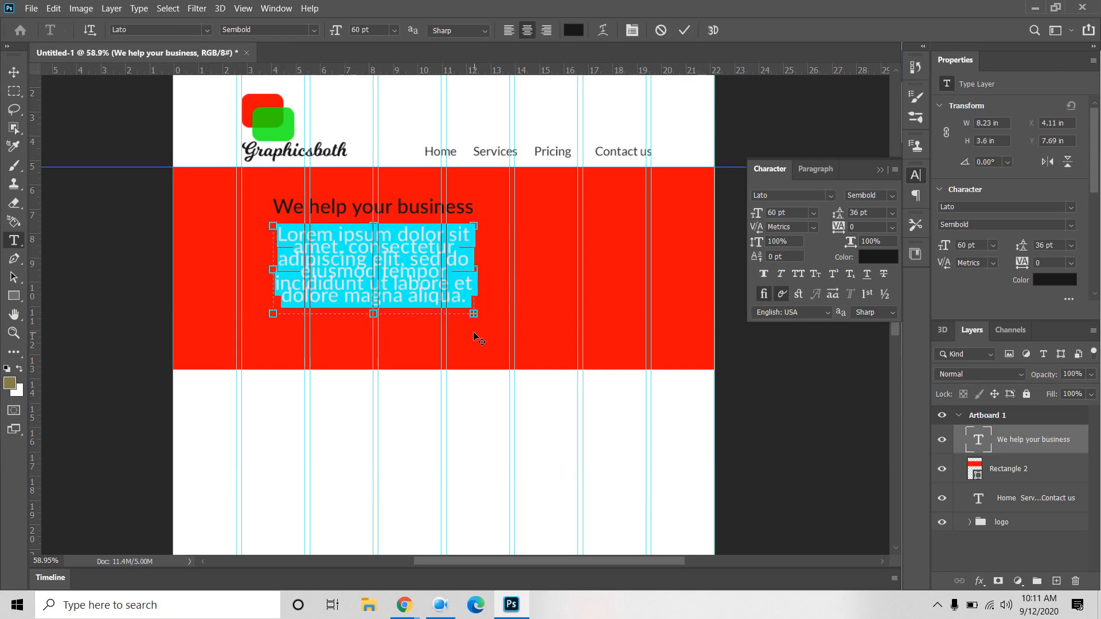
click(16, 73)
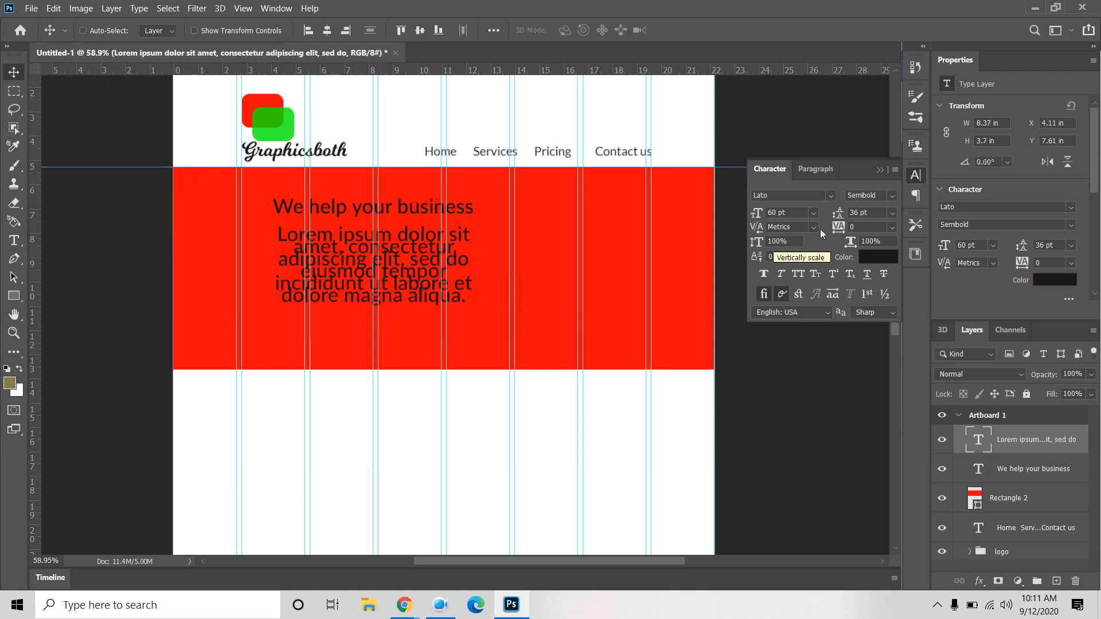
click(892, 213)
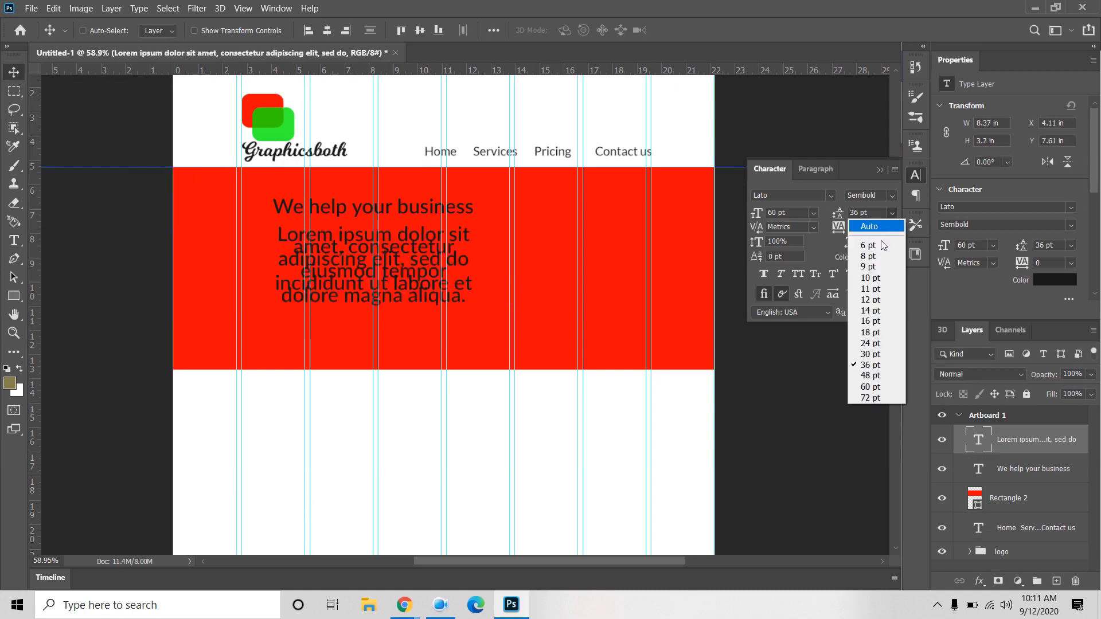
click(882, 226)
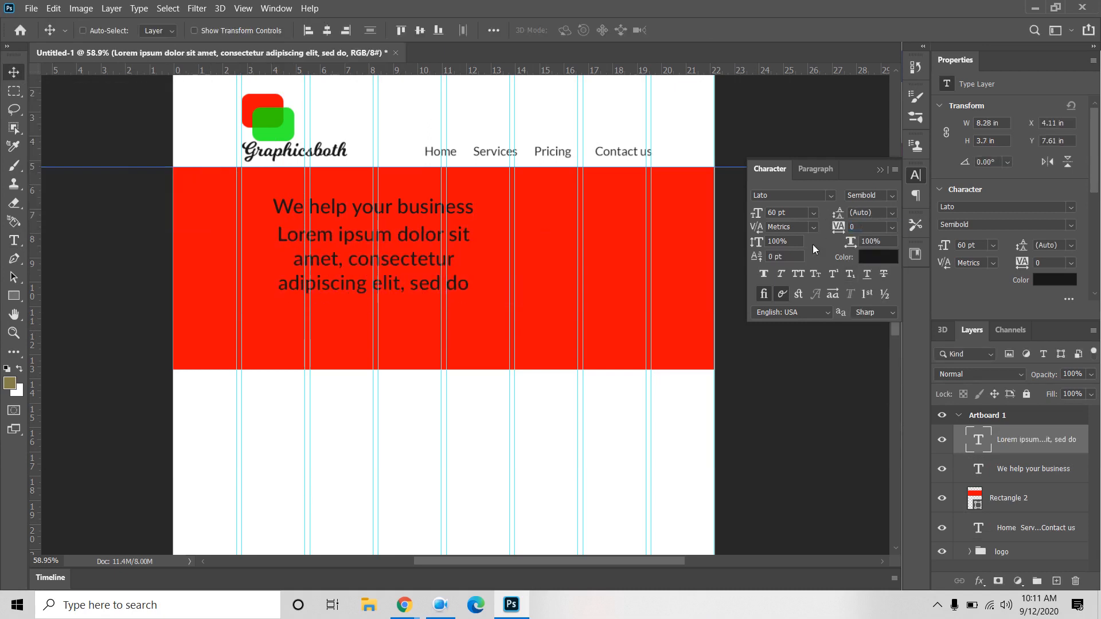
Step: Set the paragraph to Lato Regular at 30 pt
click(891, 196)
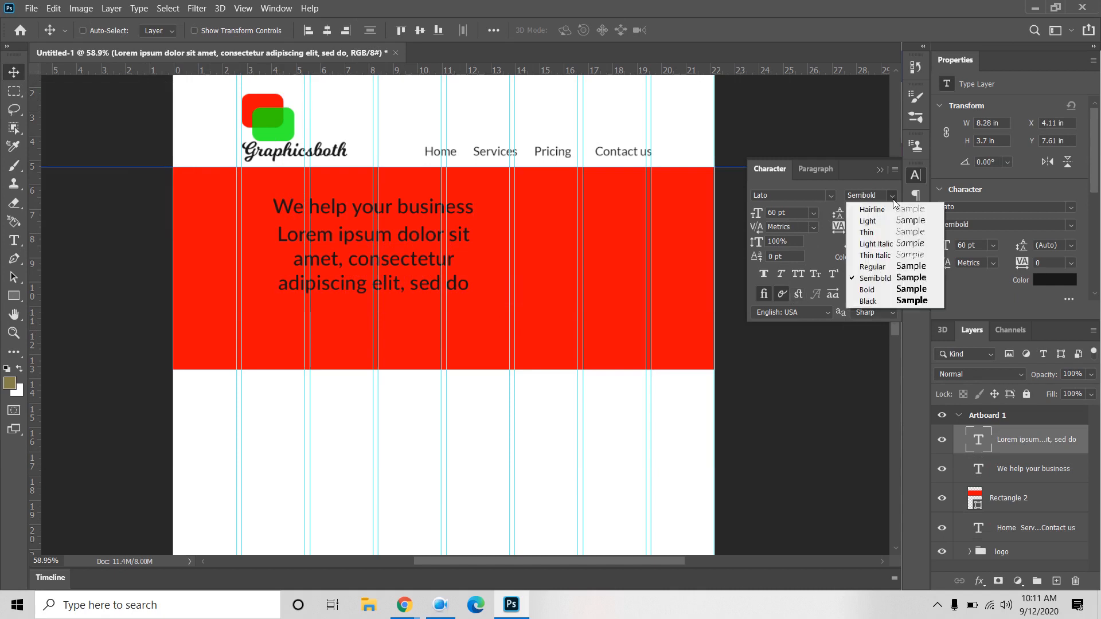
click(885, 268)
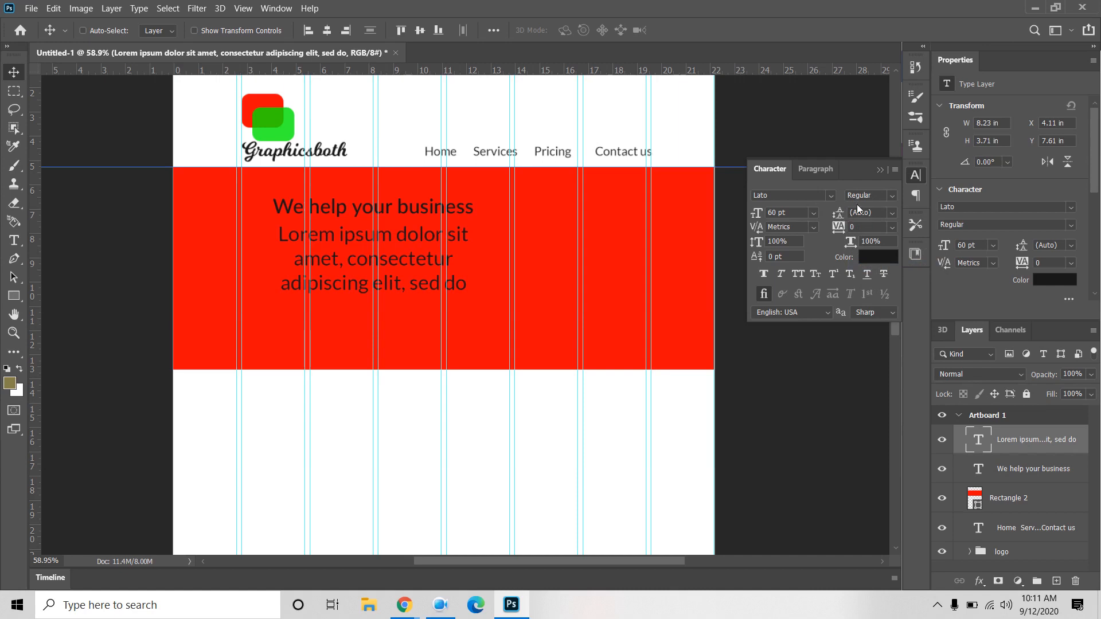
click(887, 198)
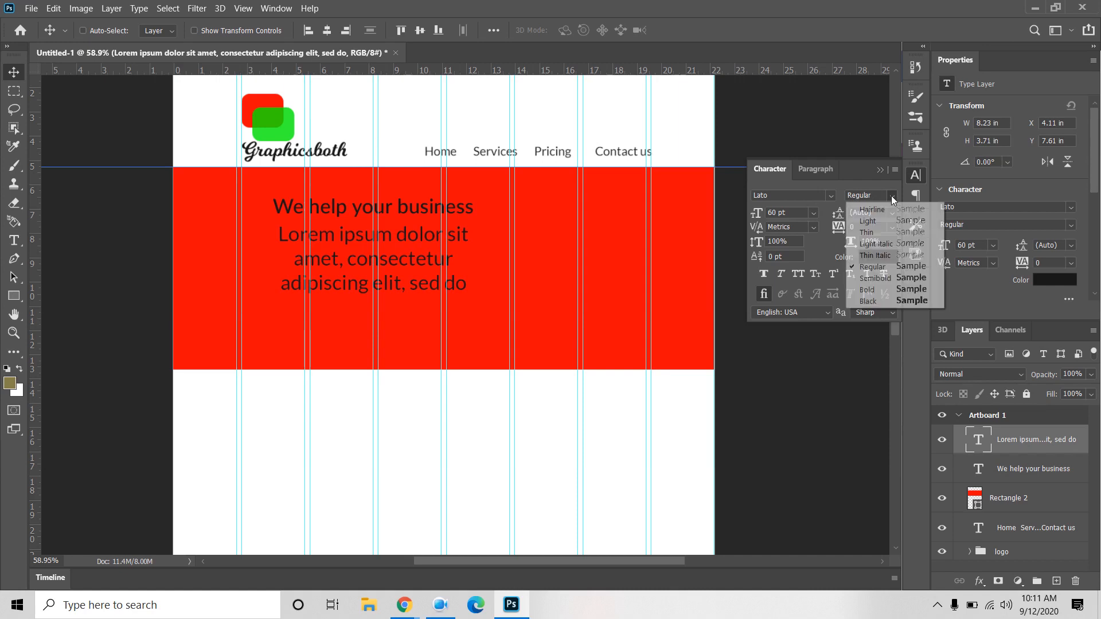
click(877, 256)
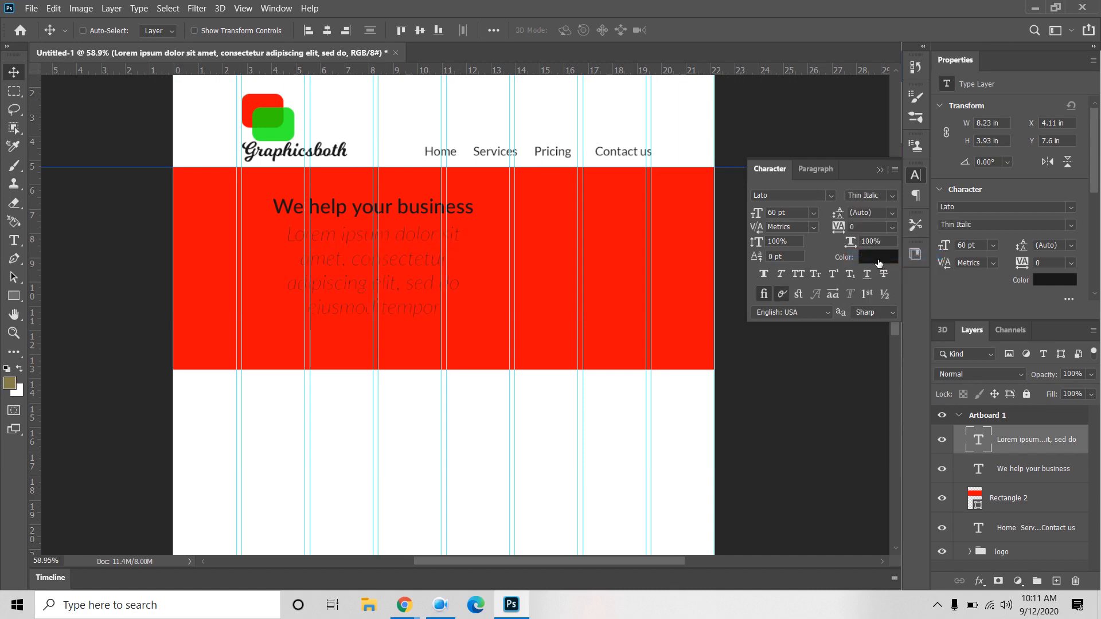
click(892, 196)
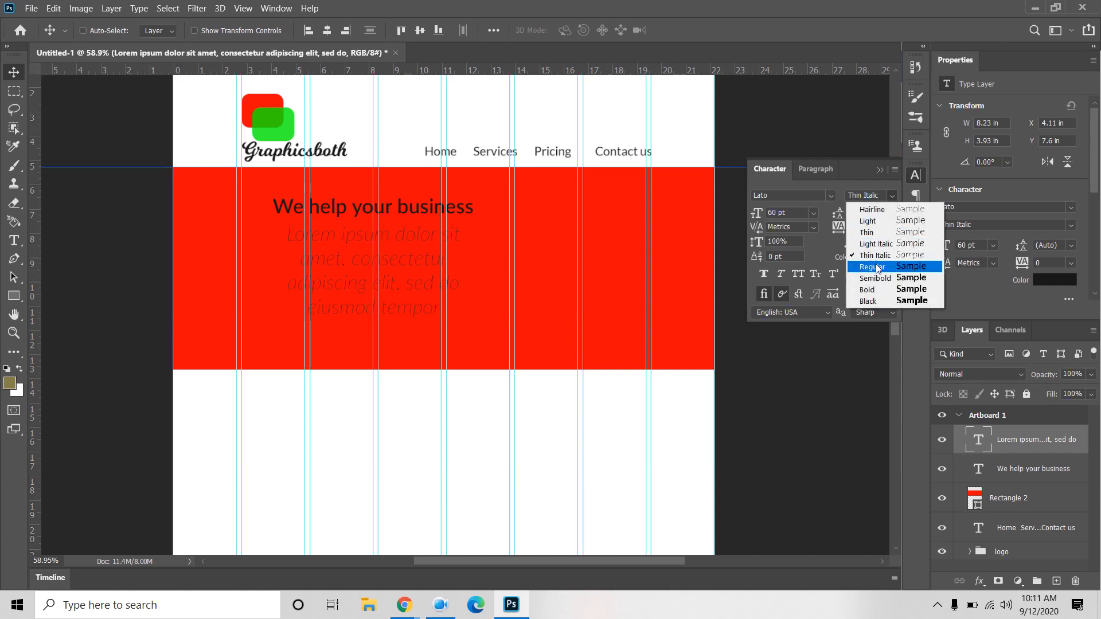
click(883, 267)
click(813, 213)
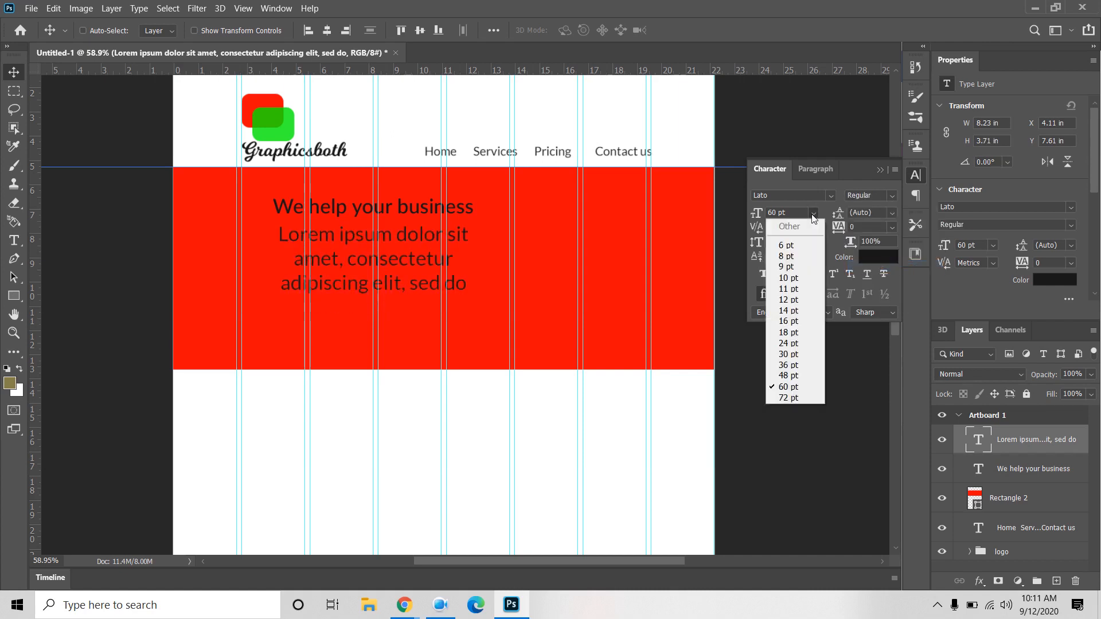
click(794, 343)
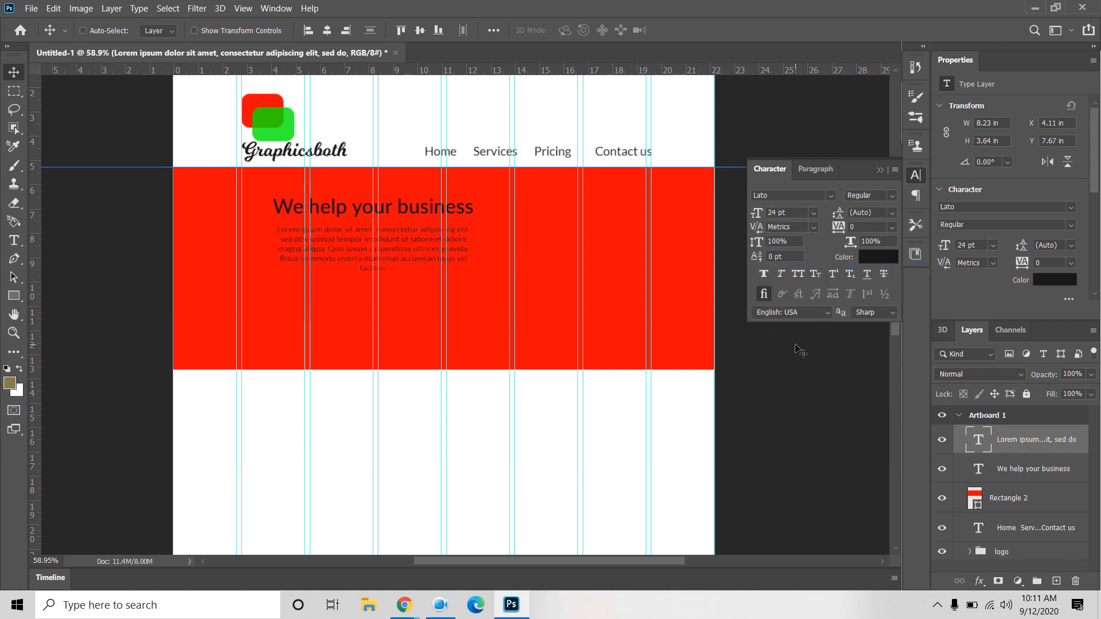
click(814, 220)
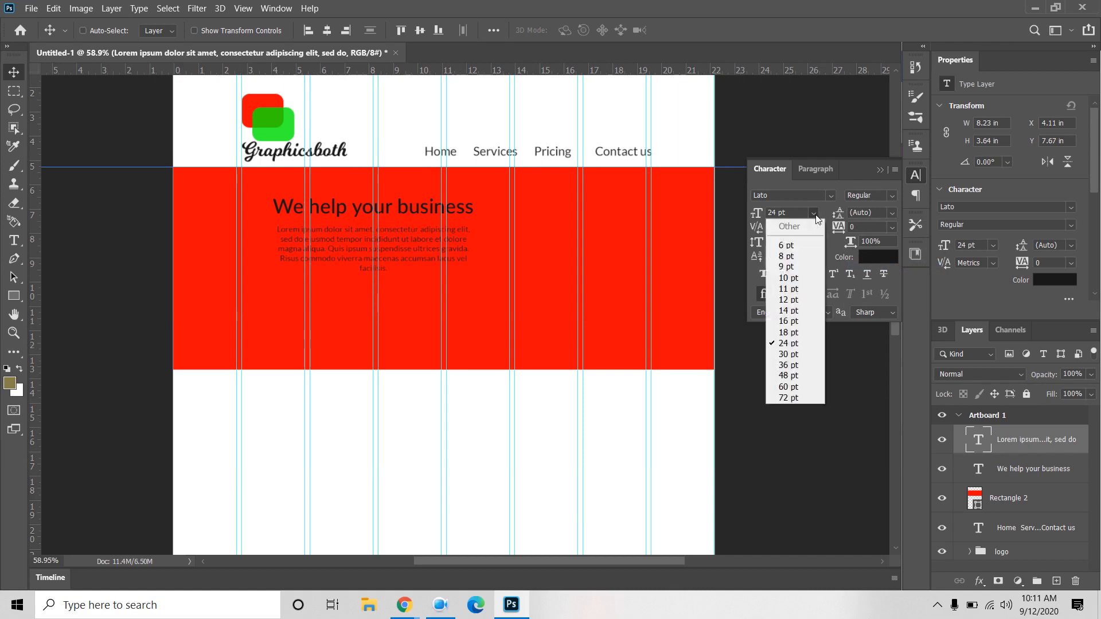
click(806, 359)
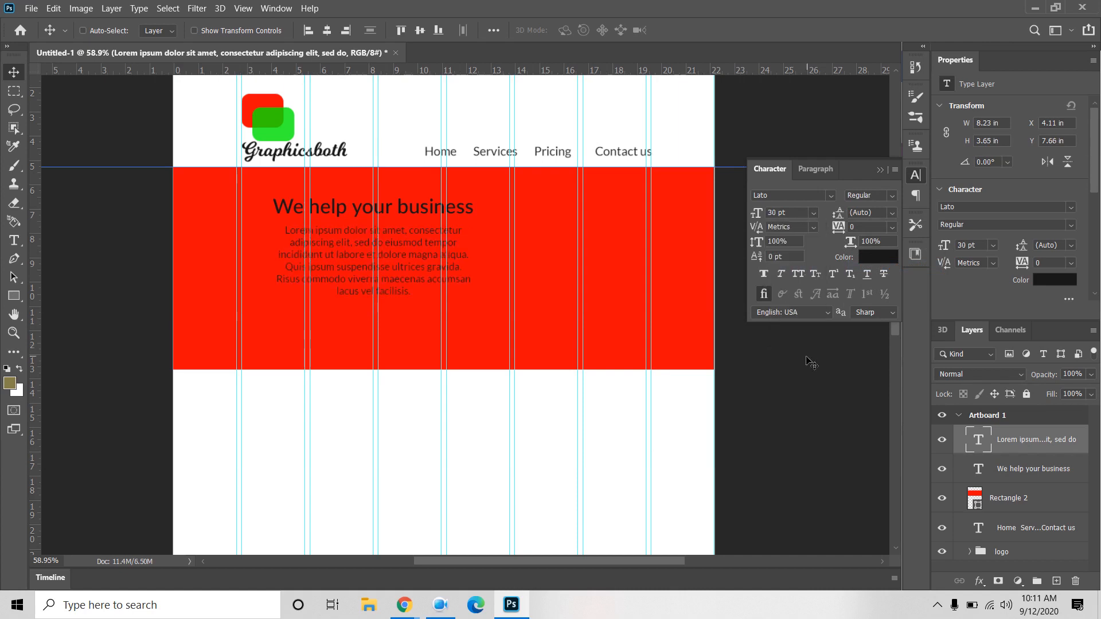
Step: Justify the paragraph with its last line centred and set it to 33 pt
click(814, 170)
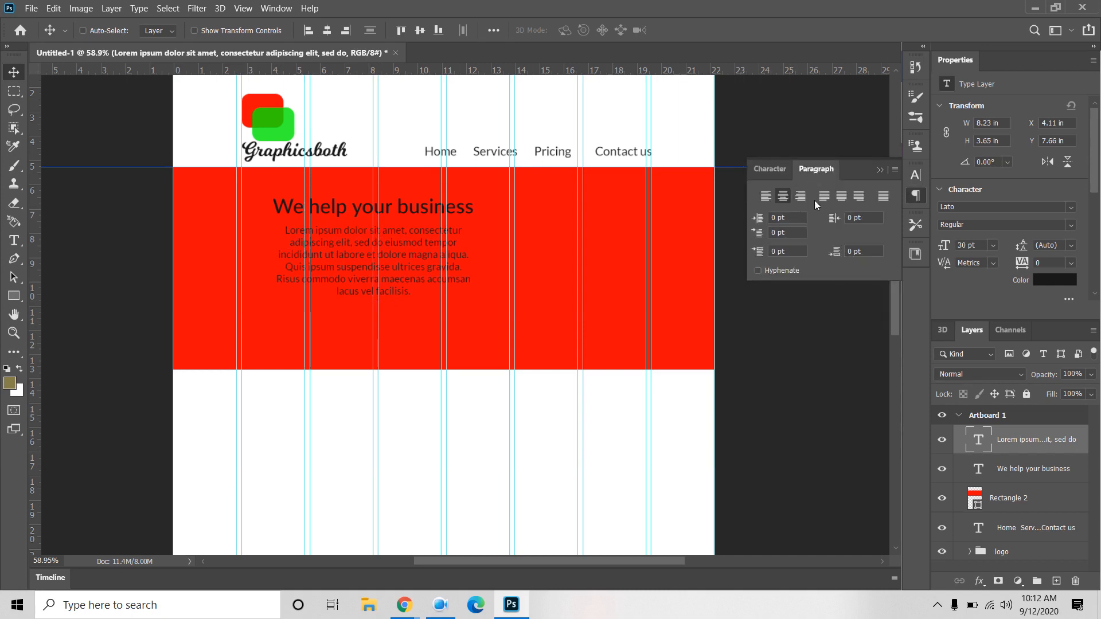
click(824, 196)
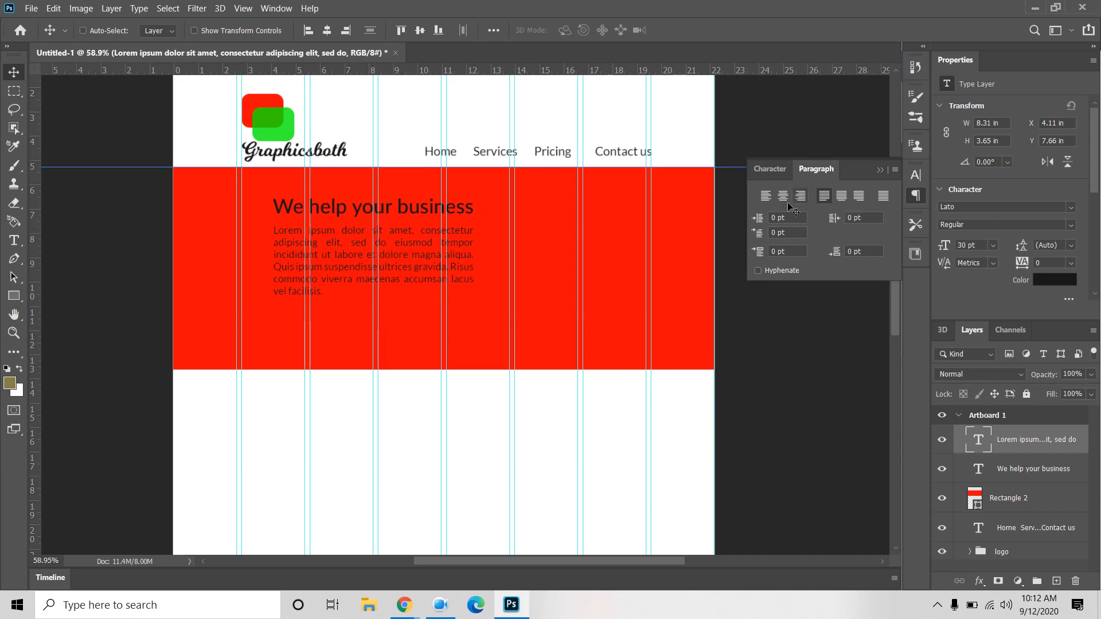
click(842, 197)
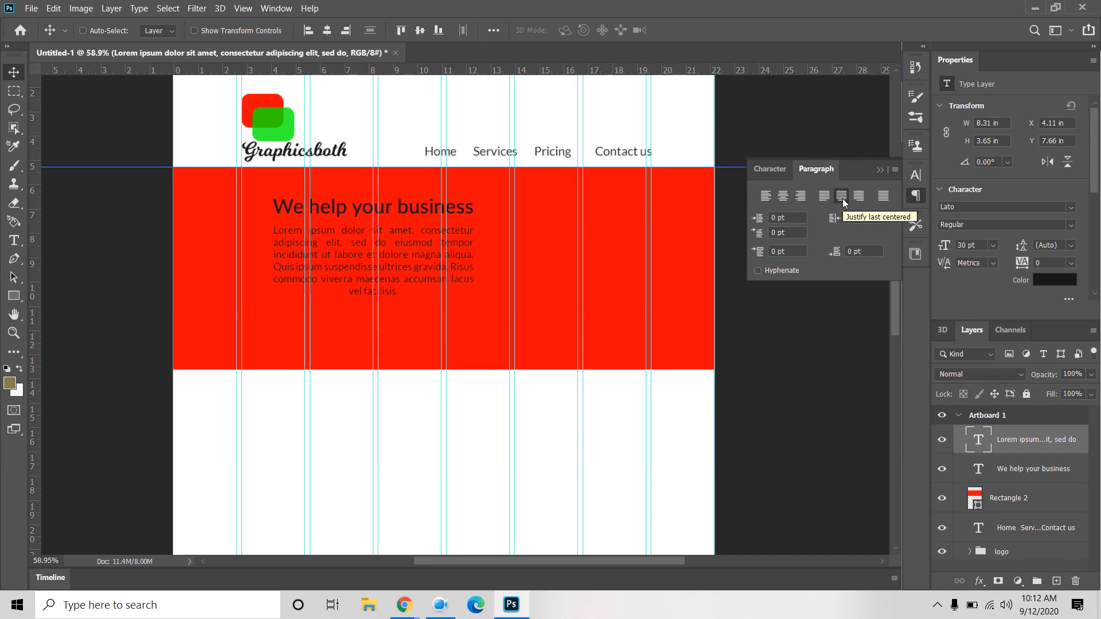
click(759, 170)
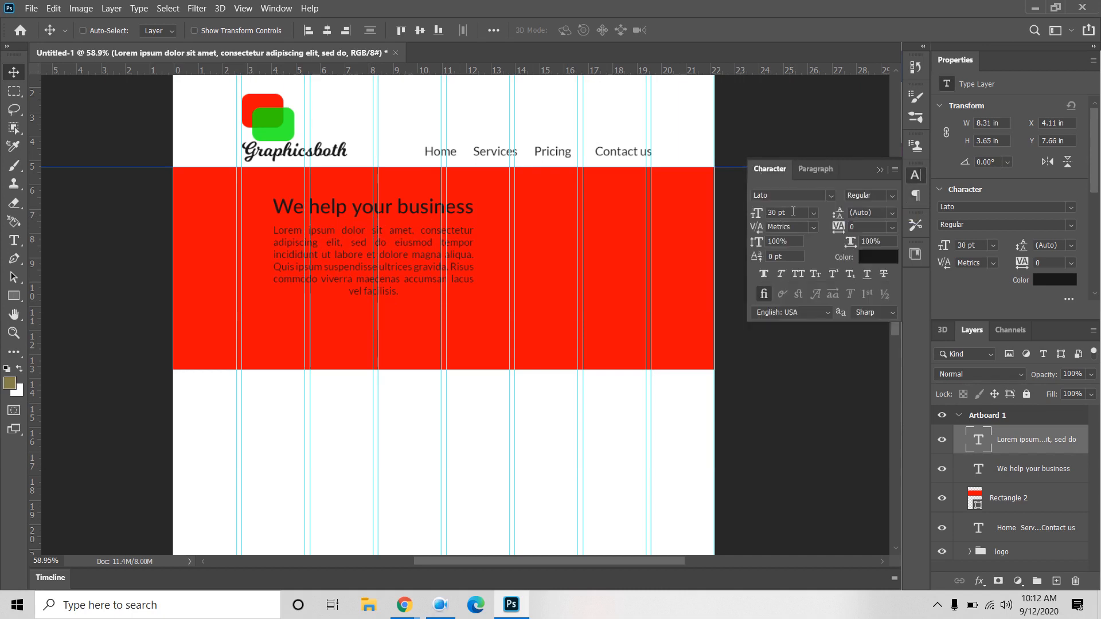
click(793, 212)
text(33)
key(Return)
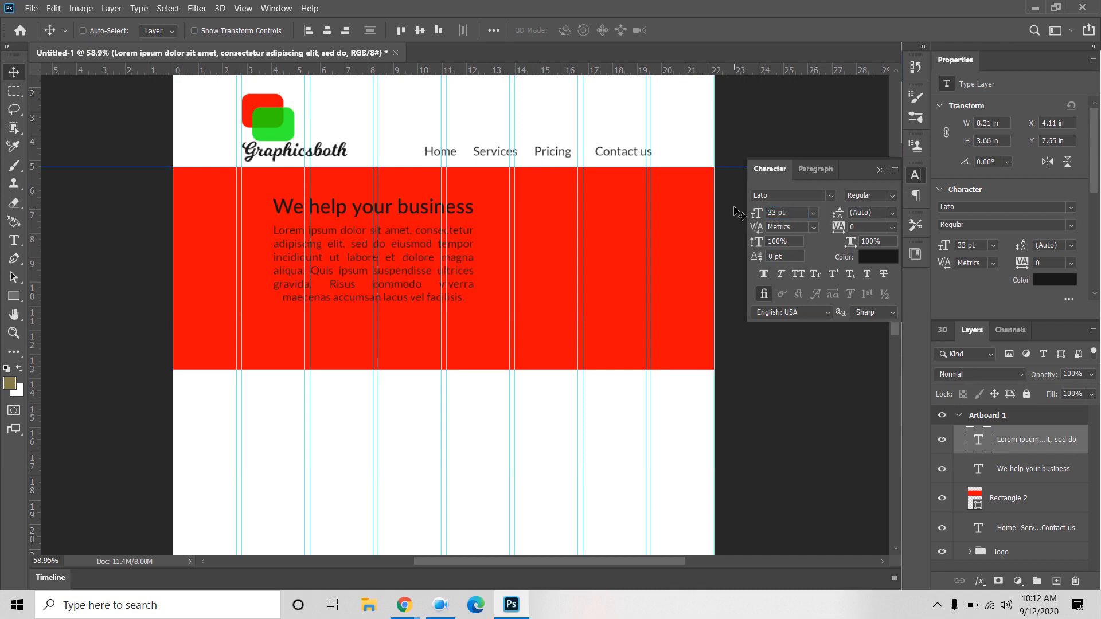
Step: Stretch the paragraph's text box slightly taller and commit it
double_click(978, 438)
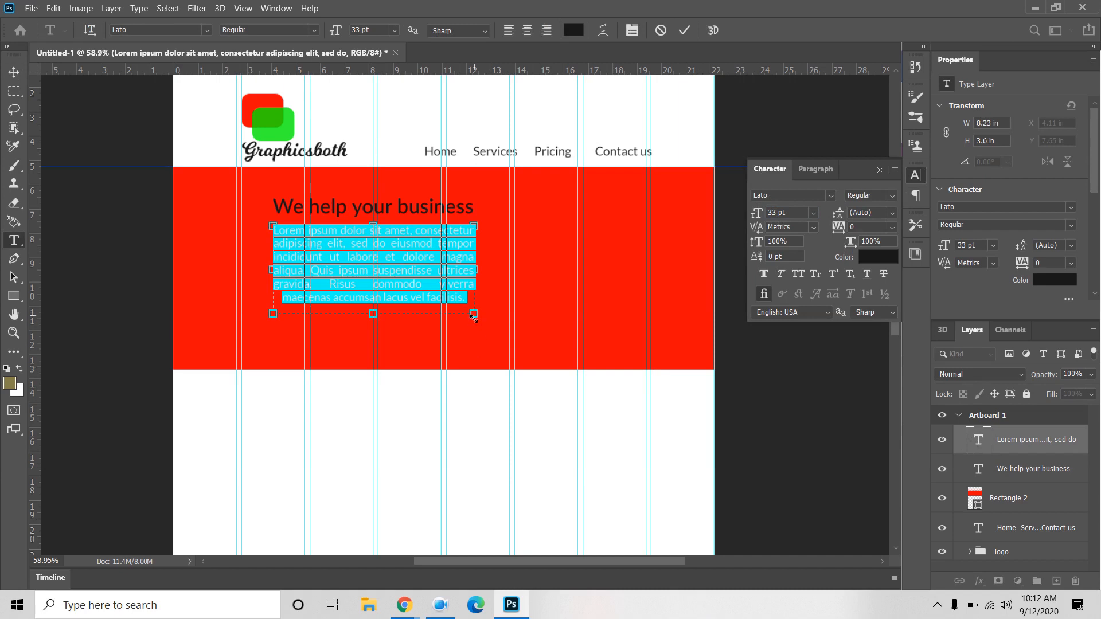
drag(373, 315, 375, 323)
click(685, 31)
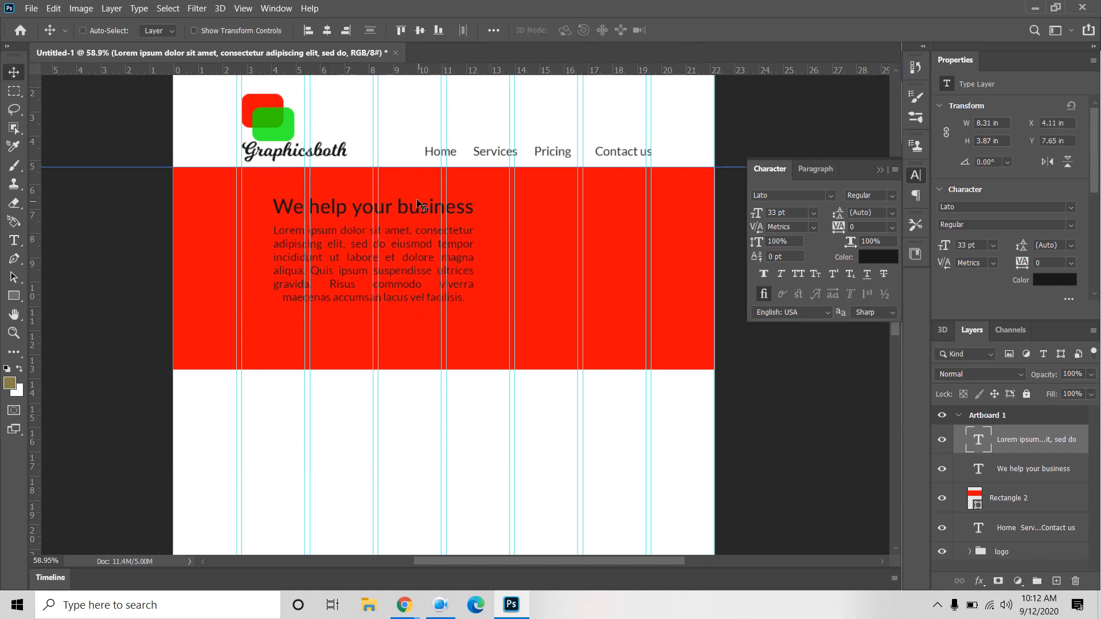
Step: Justify the paragraph with its last line left-aligned
click(821, 169)
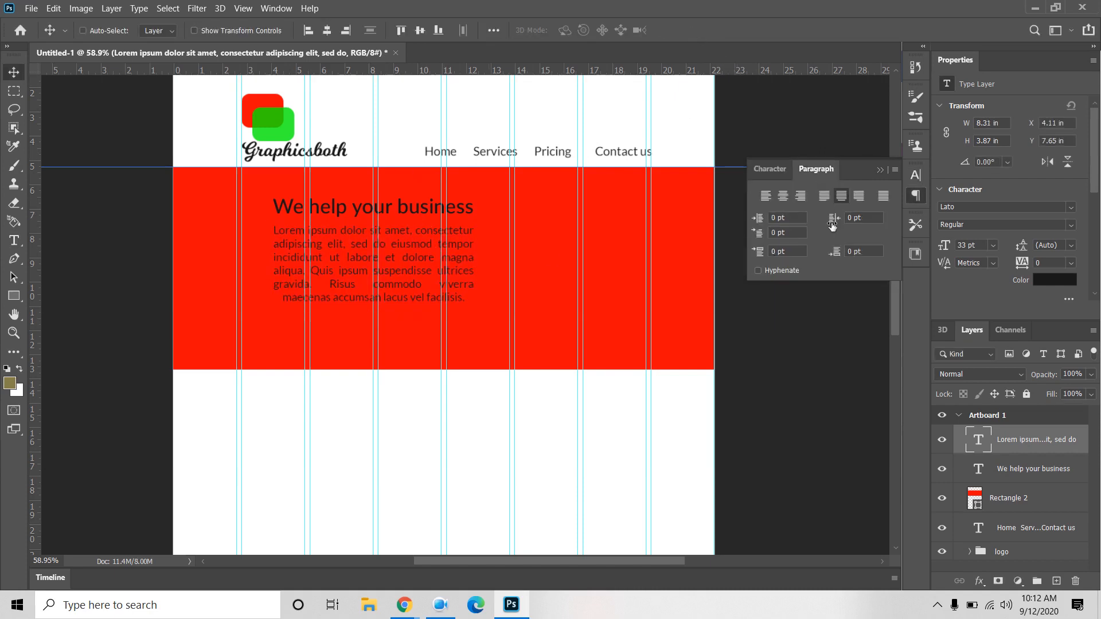
click(766, 197)
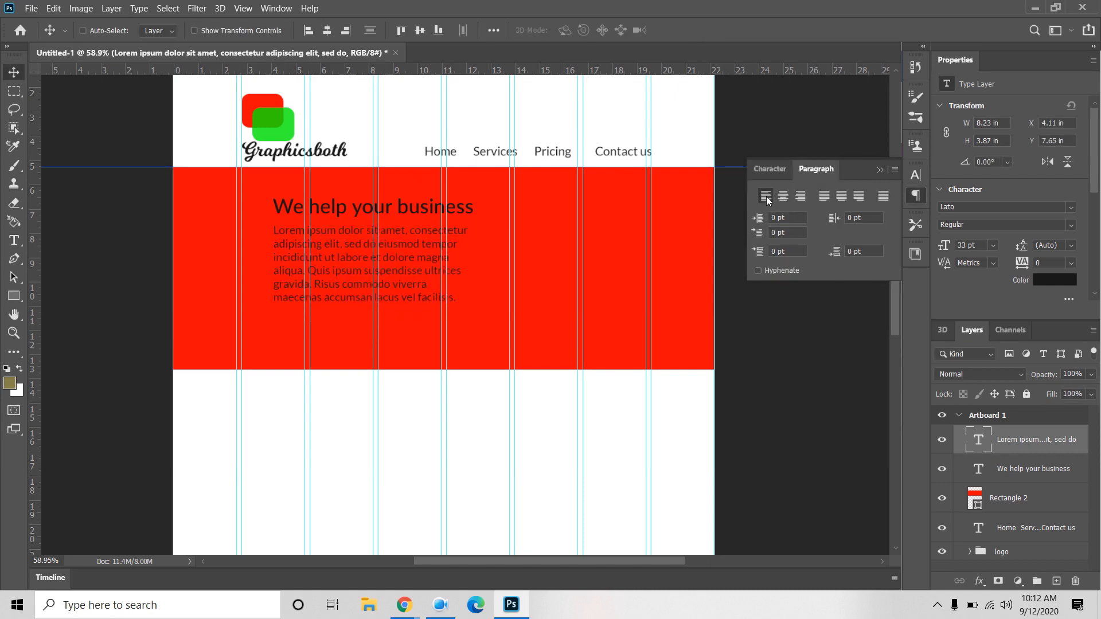
click(825, 198)
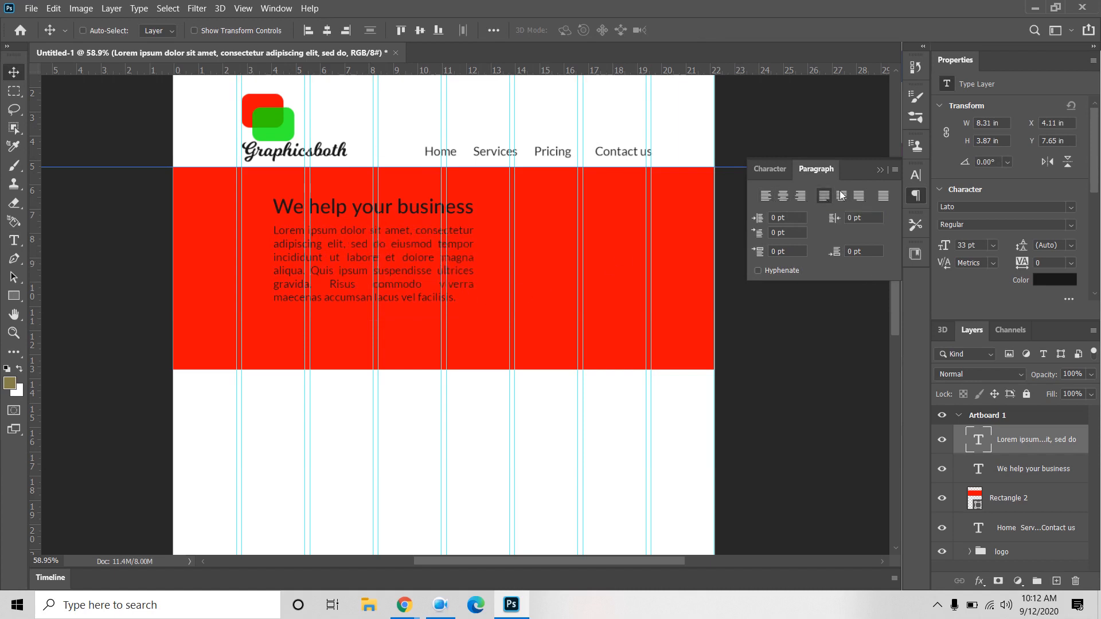
click(769, 168)
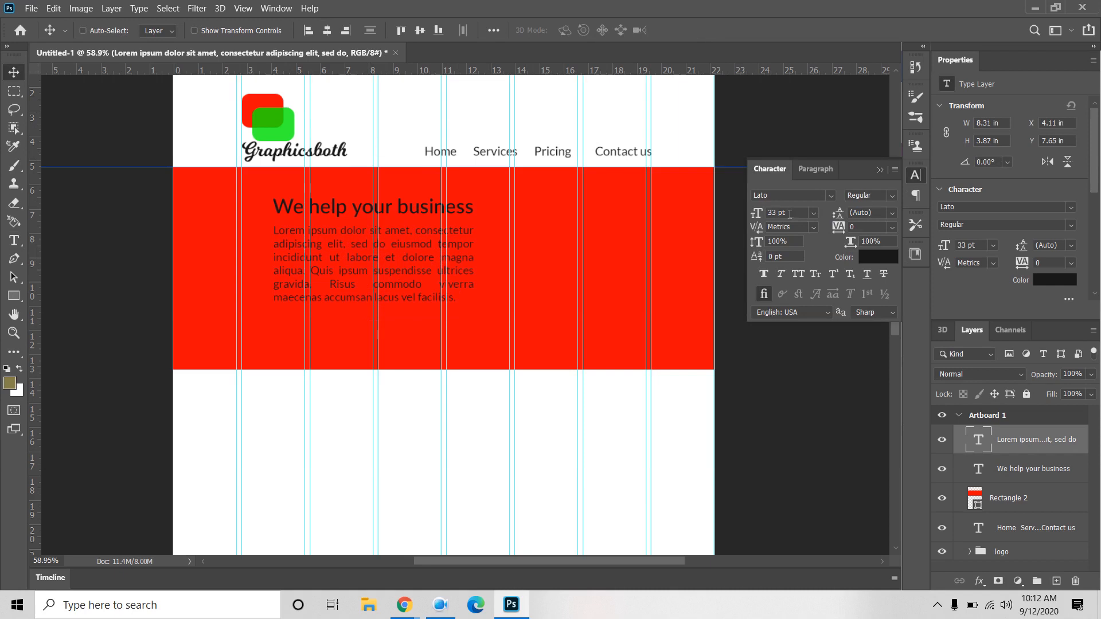
Step: Reduce the paragraph to 28 pt and select the Rectangle 2 layer
click(789, 213)
text(35)
key(Return)
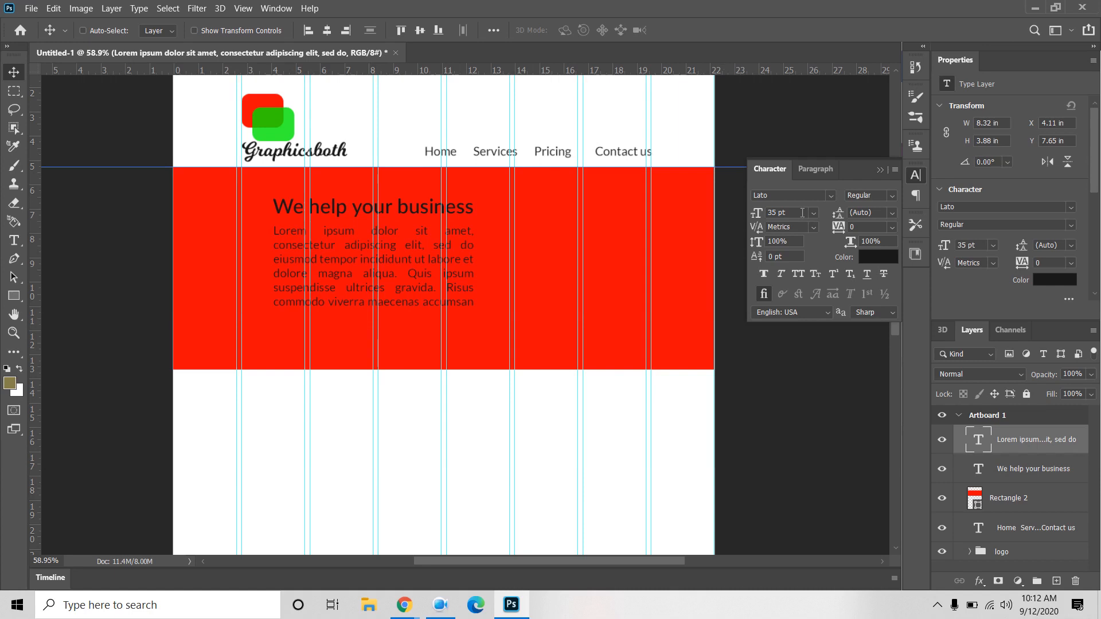
click(802, 212)
text(28)
key(Return)
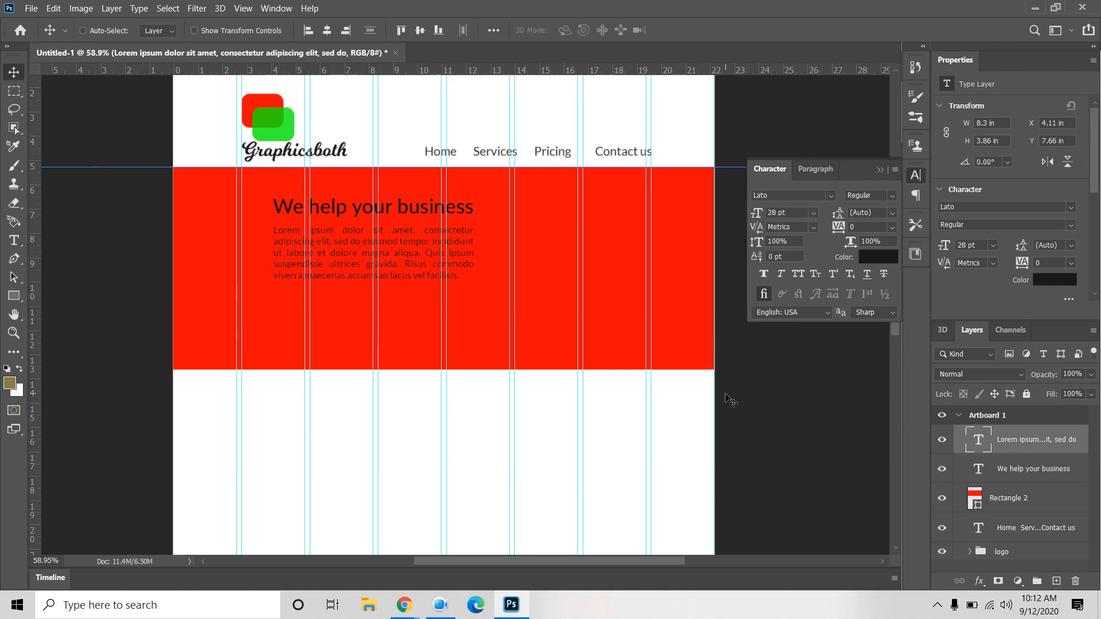
click(1034, 500)
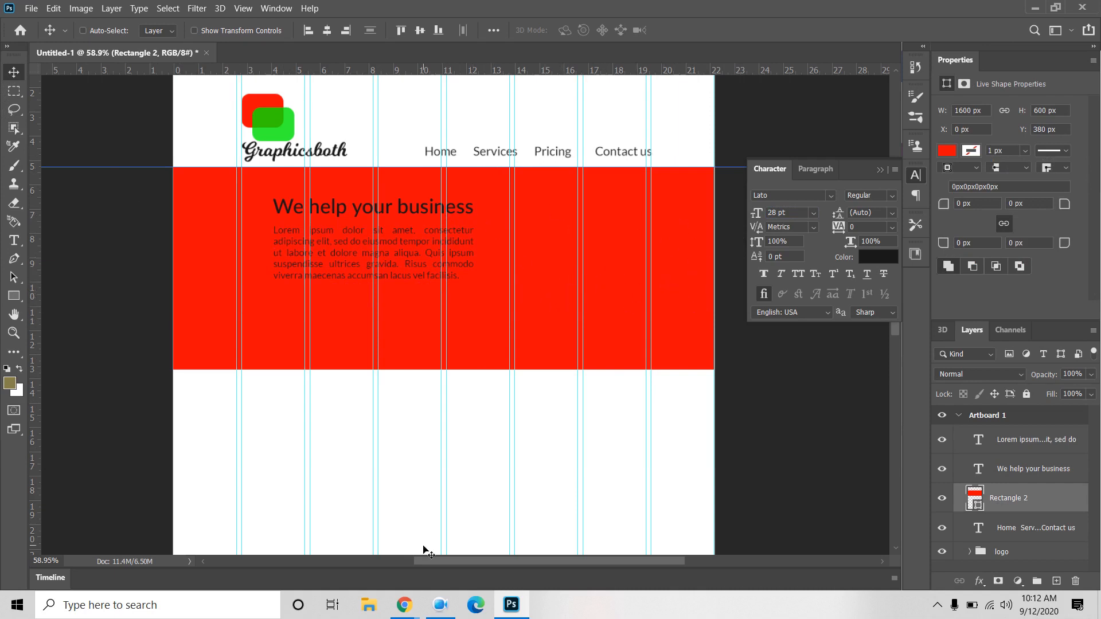
Step: Open unsplash.com in a new Chrome tab and search for 'graphic' photos
mouse_move(404, 605)
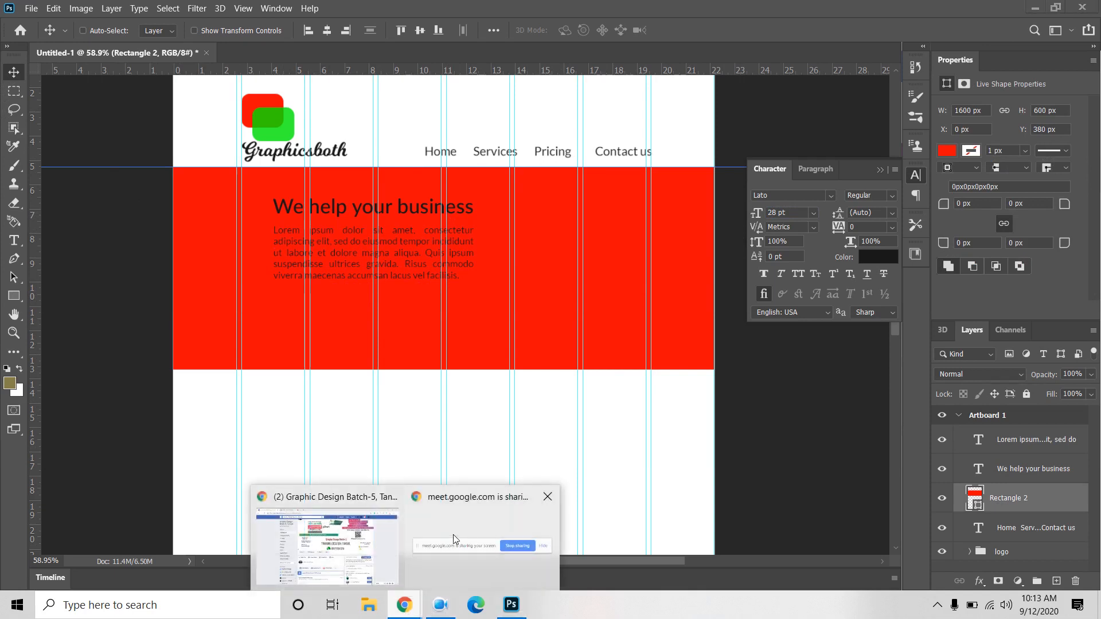
click(371, 544)
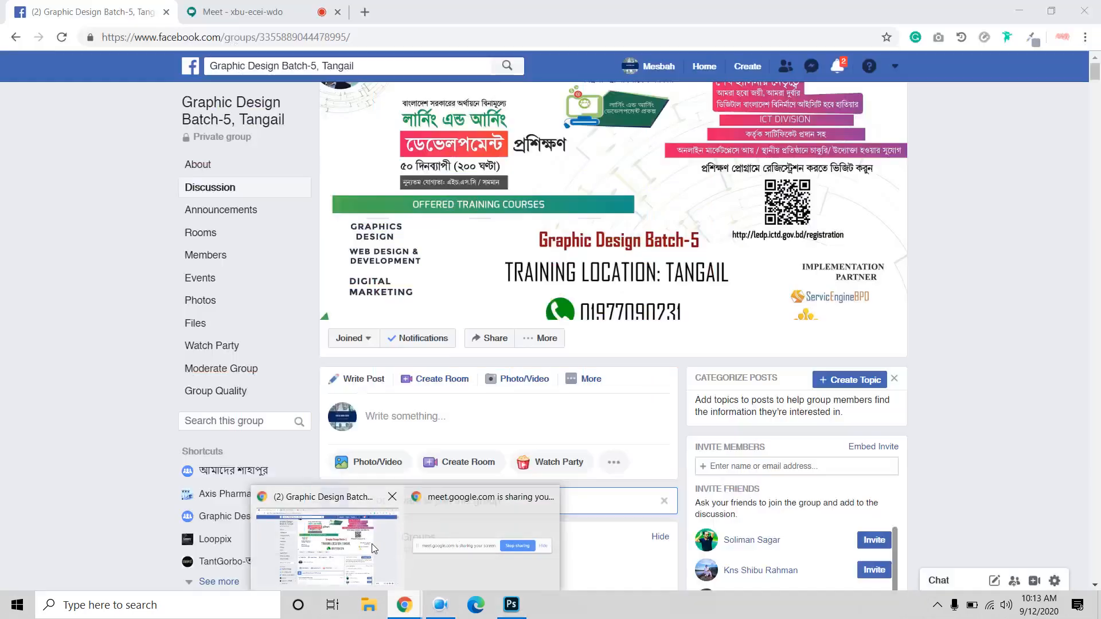
click(366, 12)
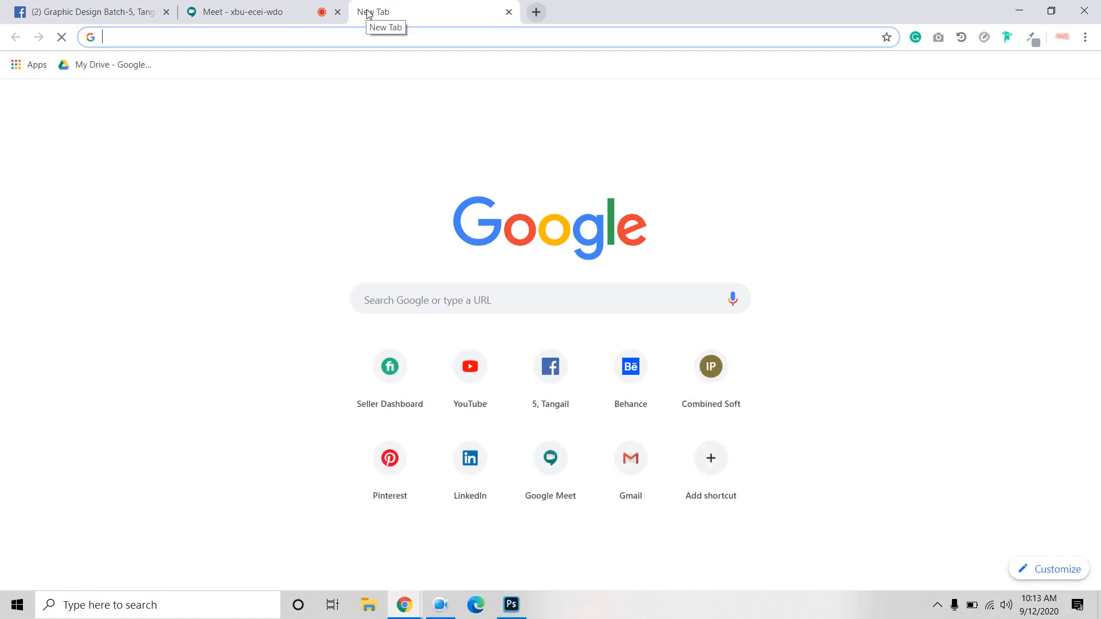
text(un)
key(Return)
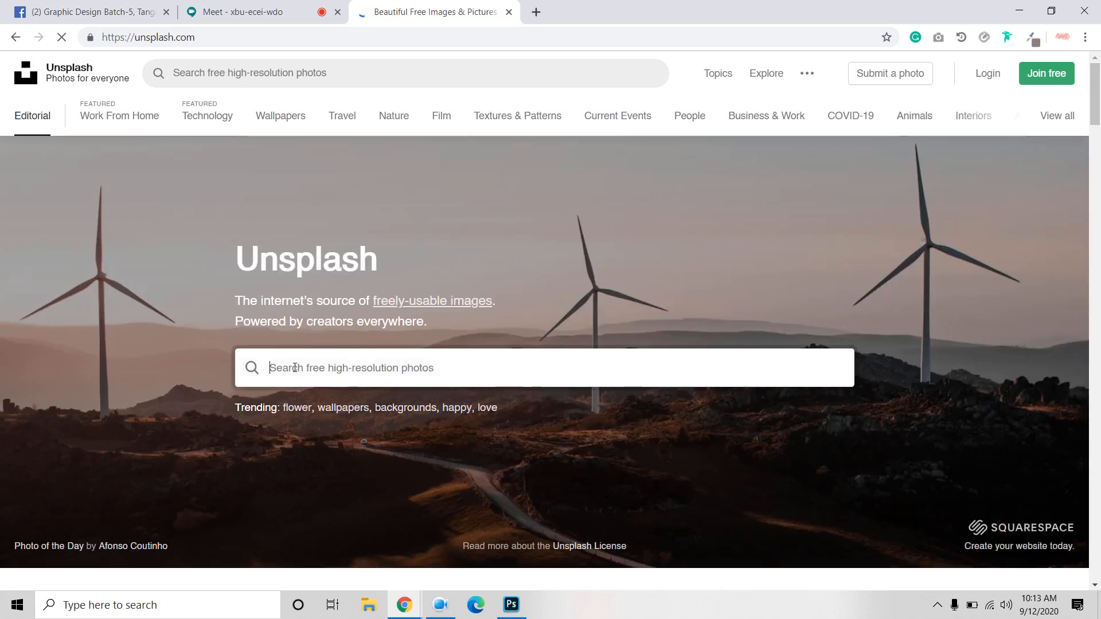
text(graphics)
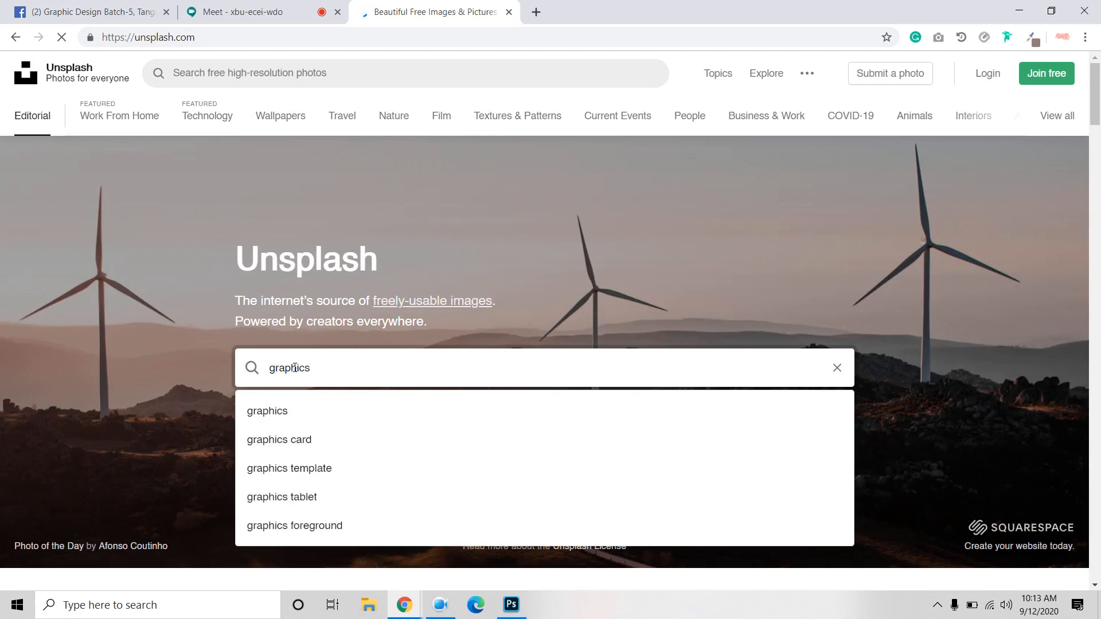
key(Return)
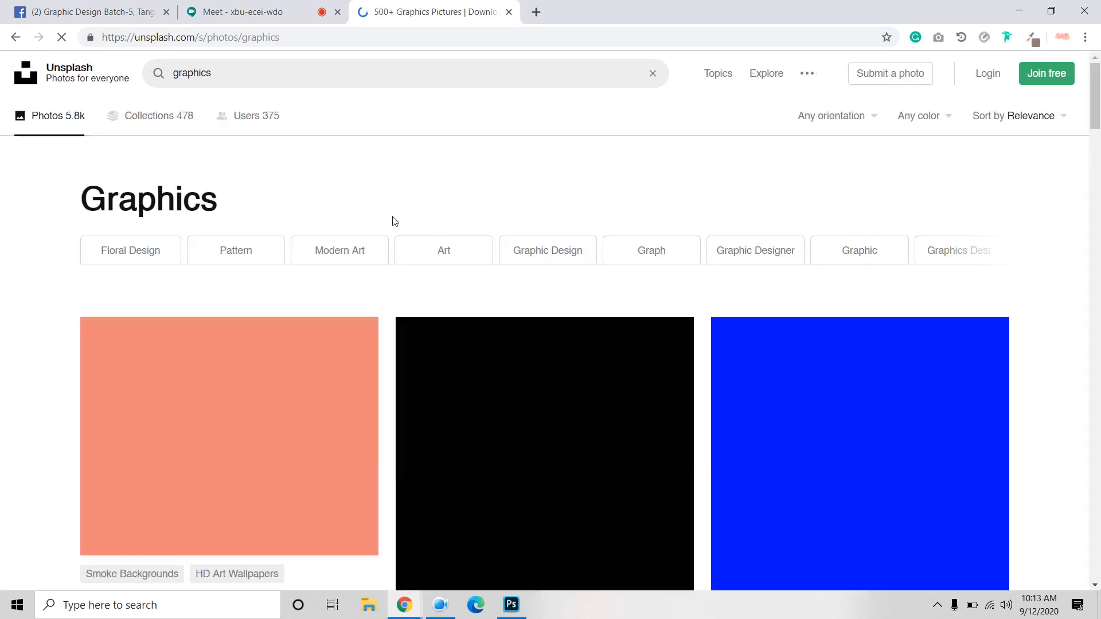
Step: Change the Unsplash search to 'graphics tablet'
scroll(328, 298, down, 5)
scroll(329, 299, down, 5)
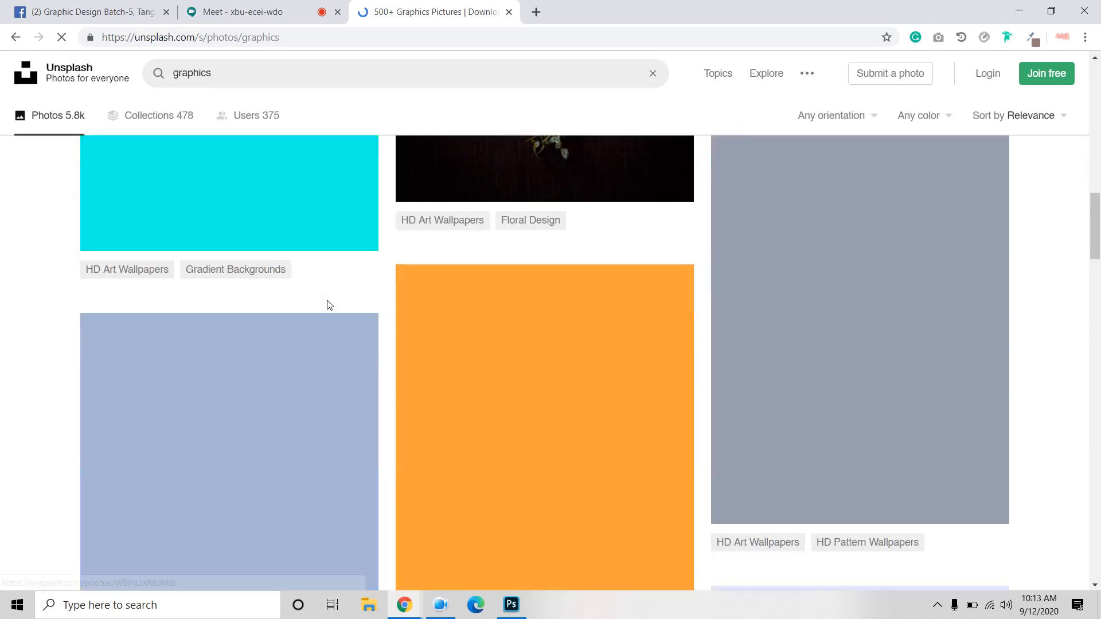
scroll(327, 300, up, 10)
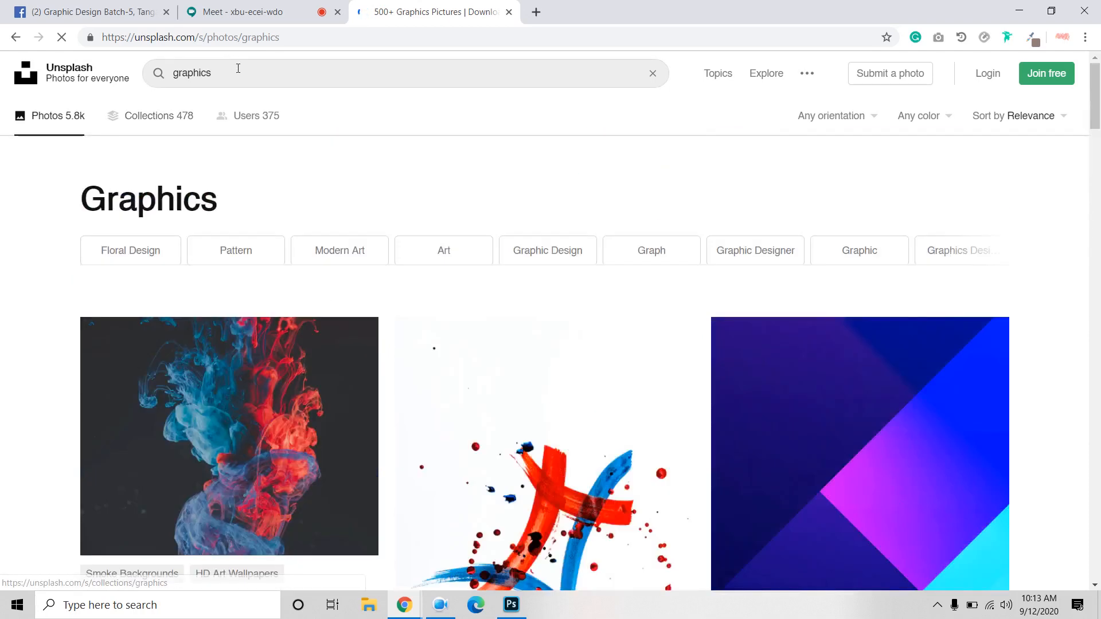
click(238, 68)
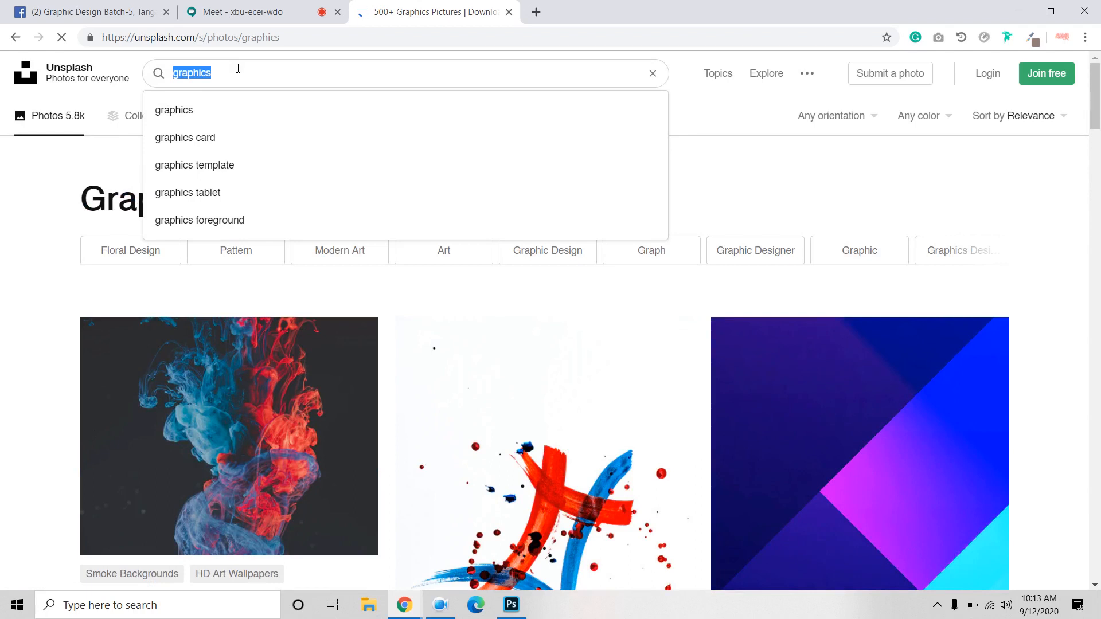
click(209, 193)
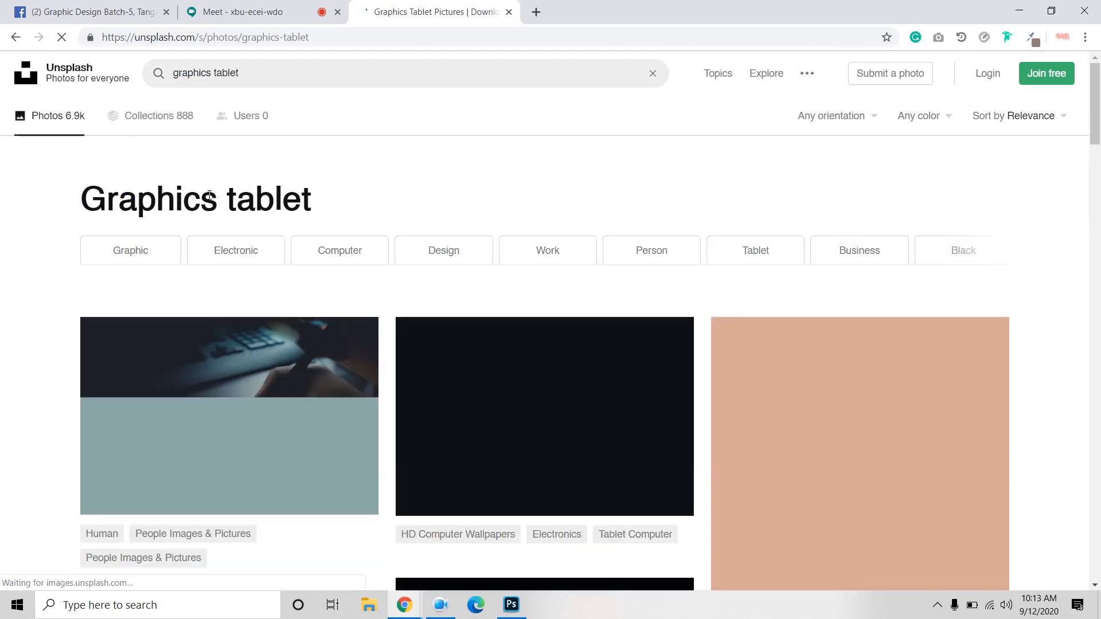
Step: Open the photo of a hand holding a white stylus over a tablet in a new tab
mouse_move(344, 368)
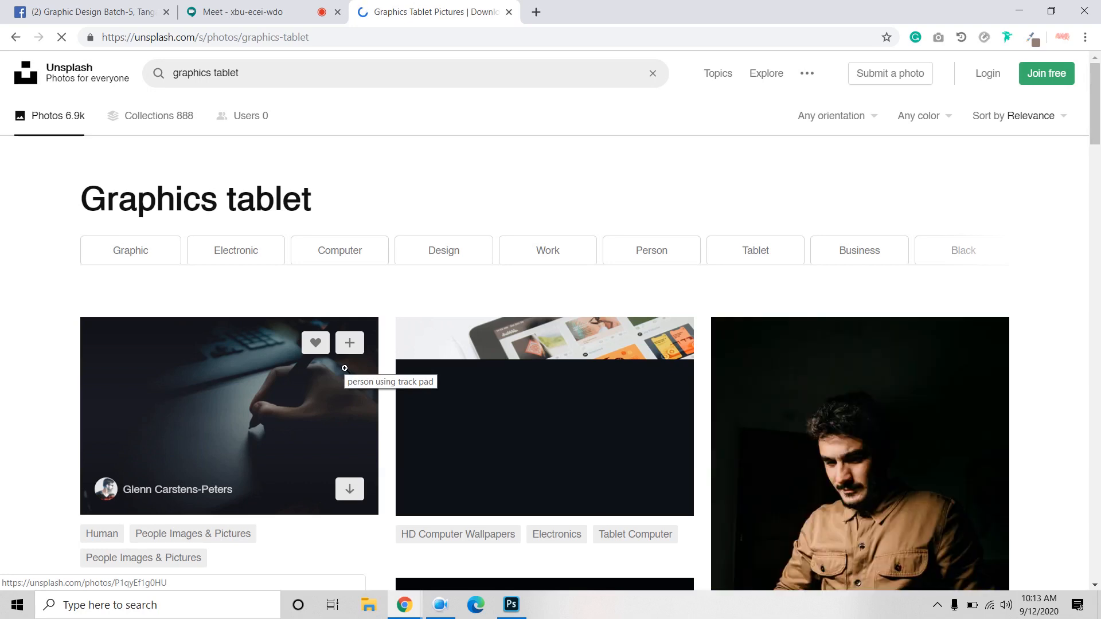
scroll(344, 368, down, 6)
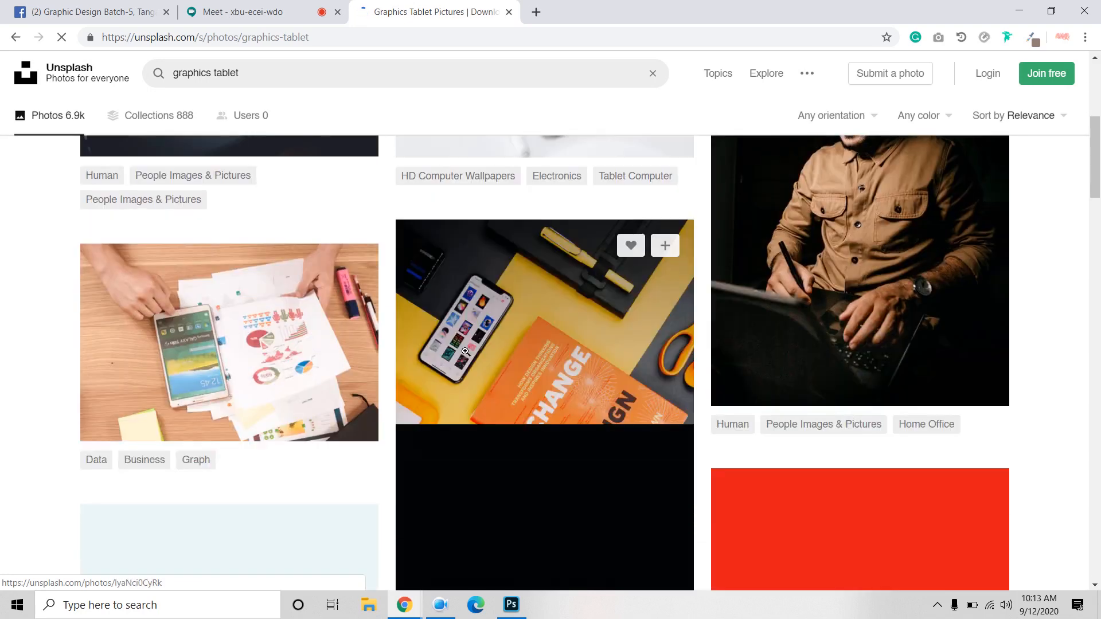
scroll(490, 360, down, 5)
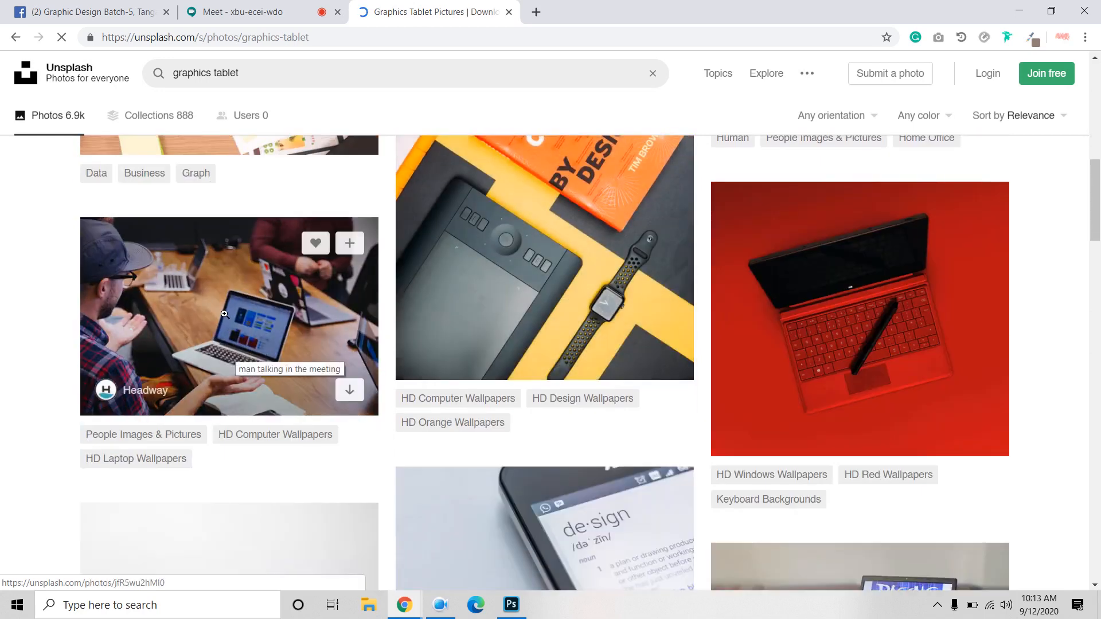
scroll(224, 314, down, 7)
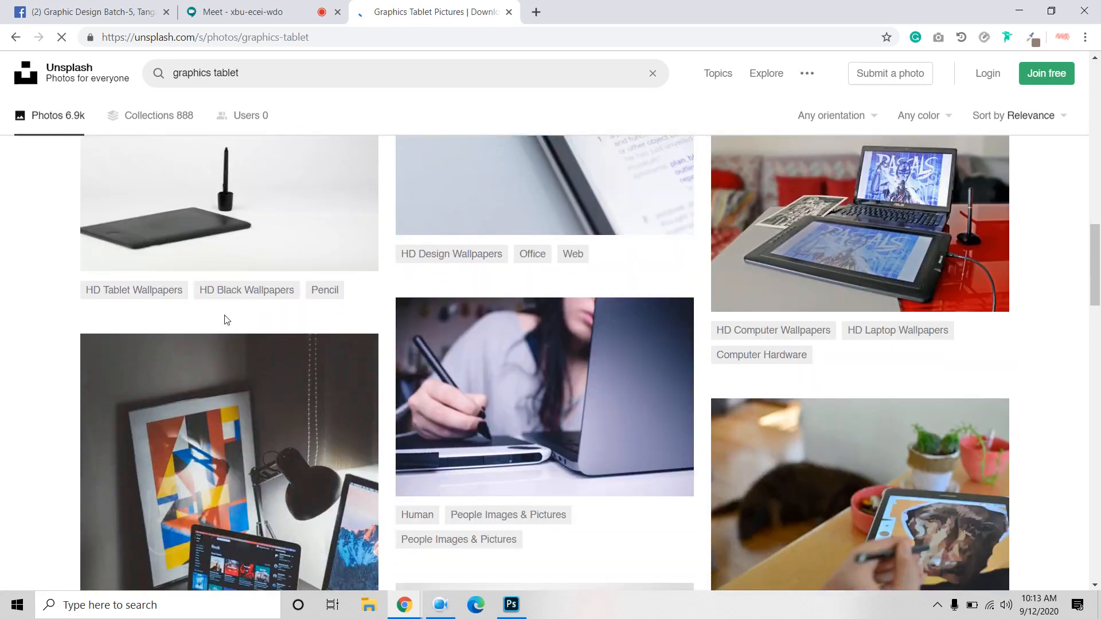
scroll(227, 320, down, 3)
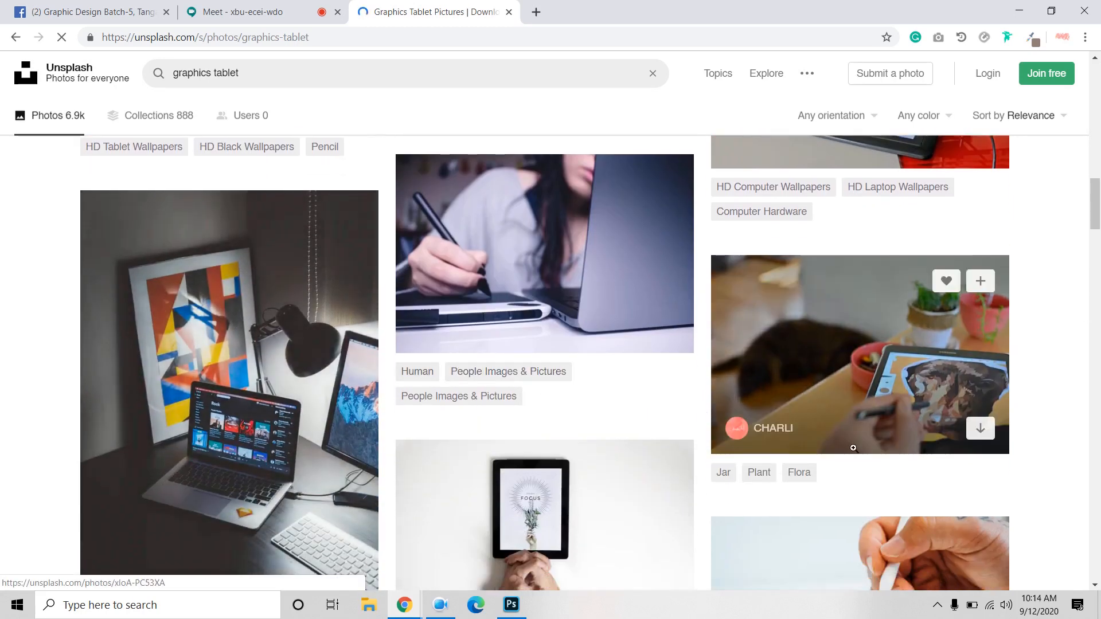
scroll(736, 323, down, 5)
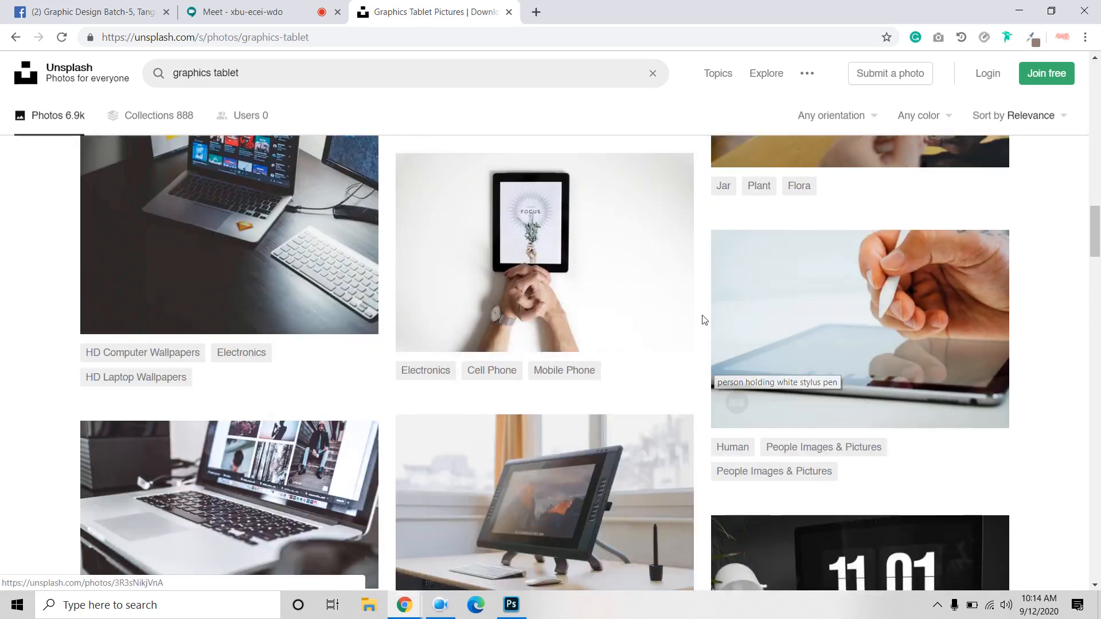
right_click(803, 280)
click(824, 291)
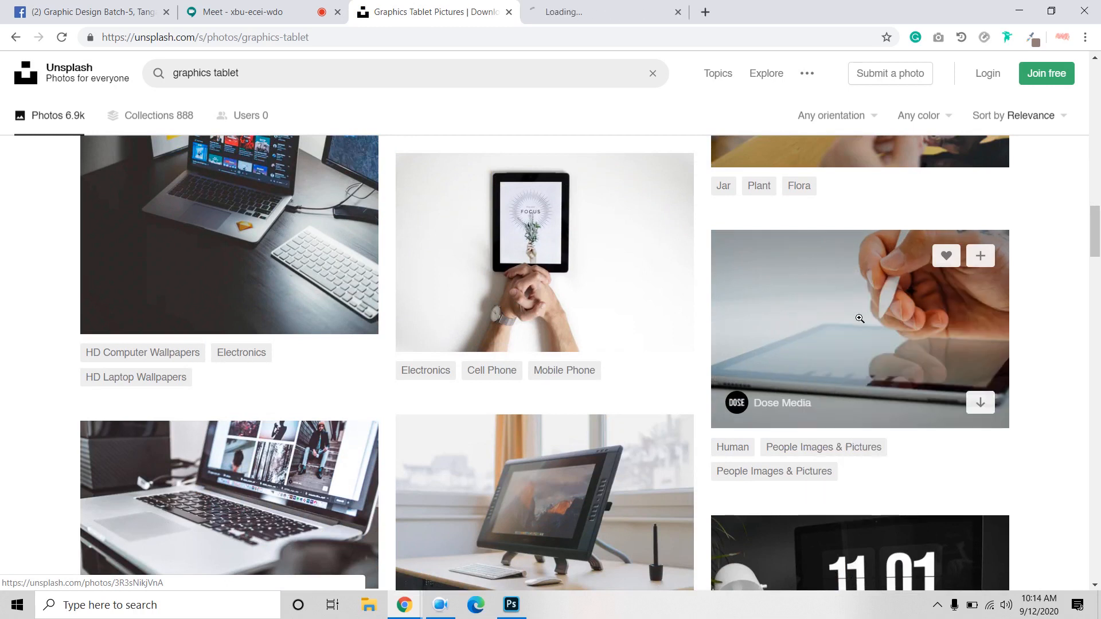
scroll(494, 286, down, 8)
scroll(496, 293, down, 5)
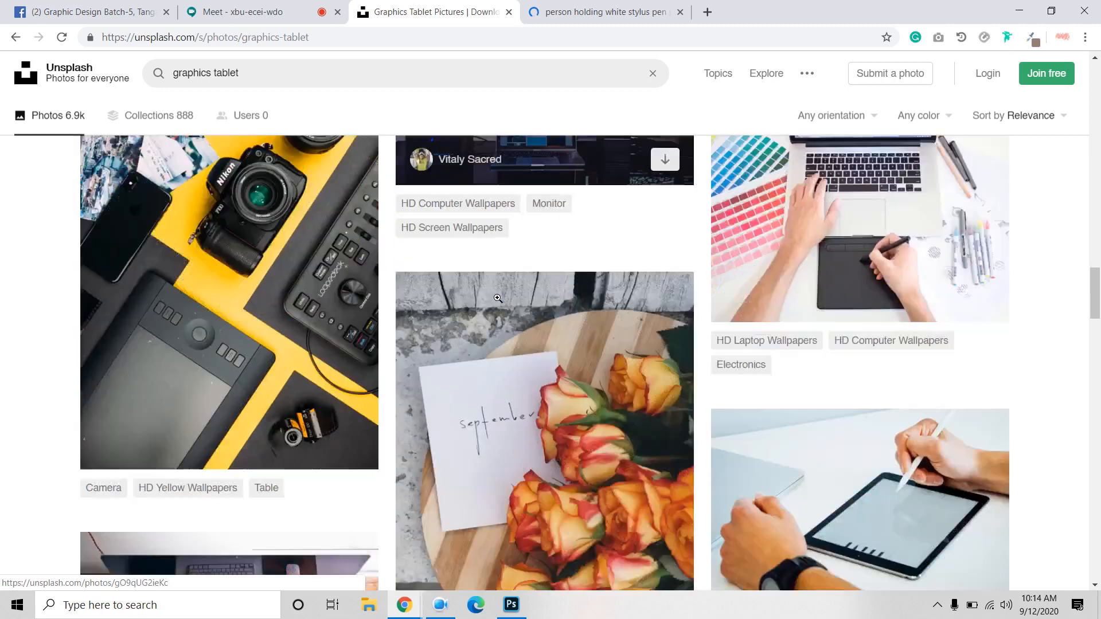
scroll(498, 299, up, 6)
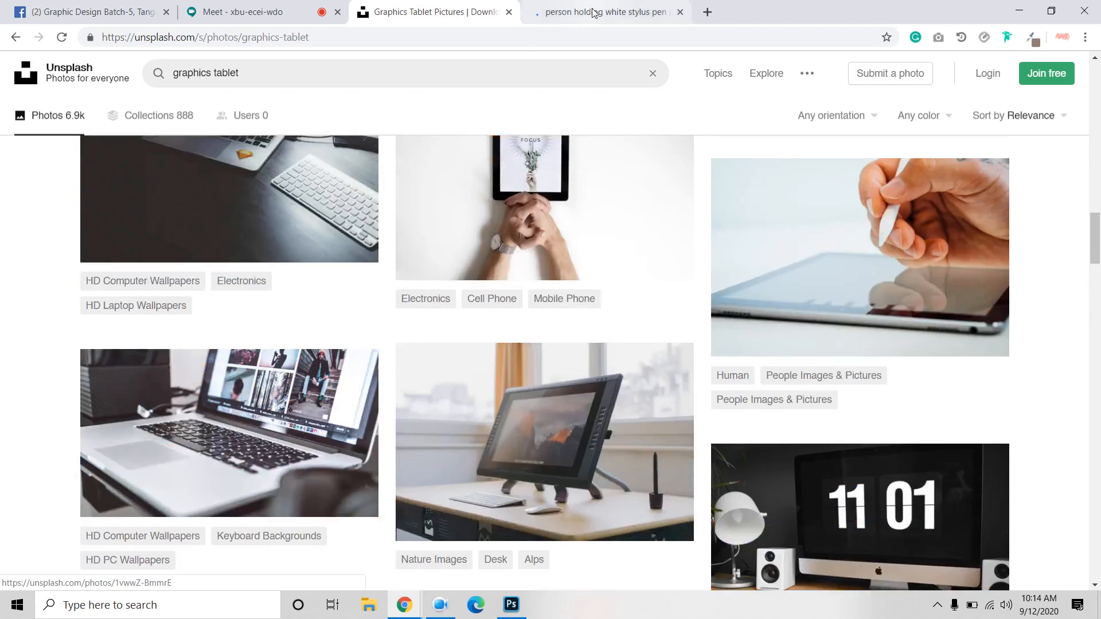
key(ctrl+Tab)
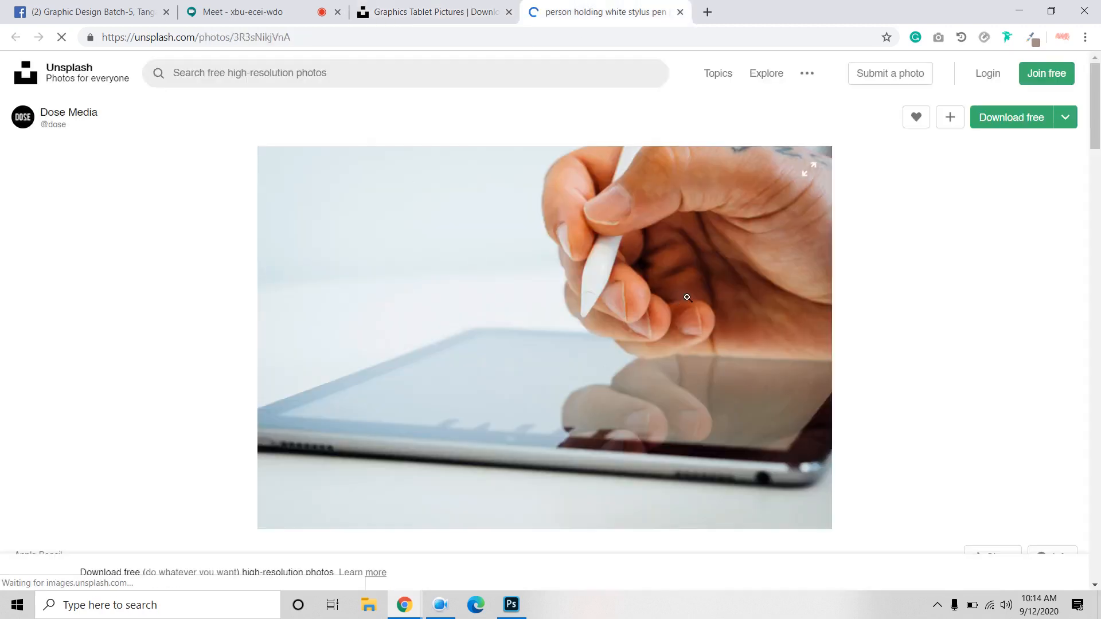
Step: Download the stylus photo, dismiss the thanks popup, and return to Photoshop
click(1002, 125)
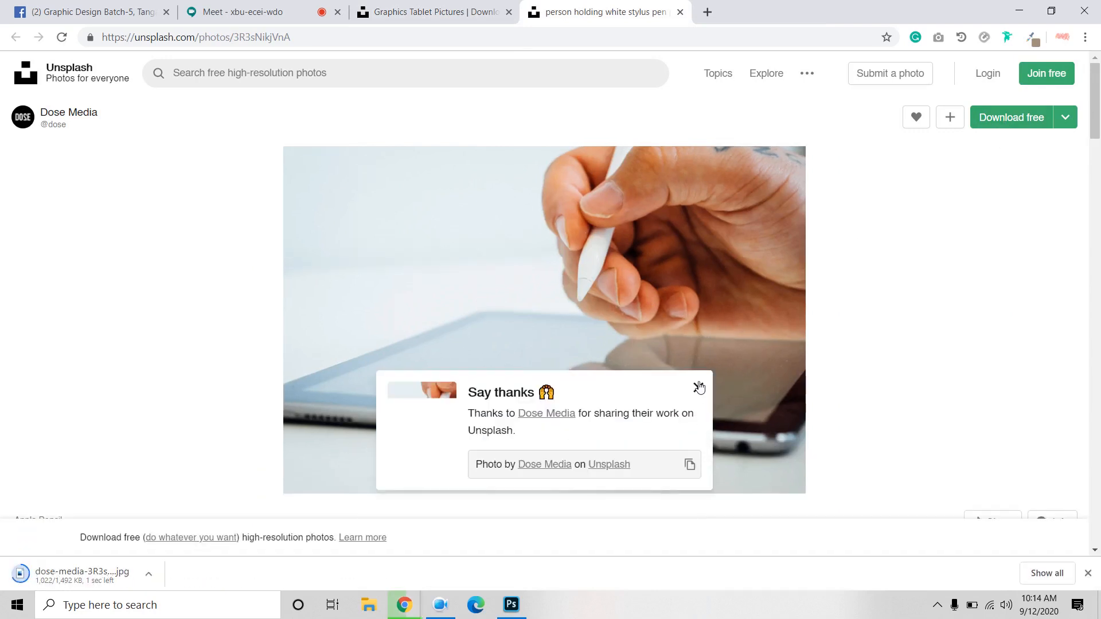
click(698, 386)
click(510, 606)
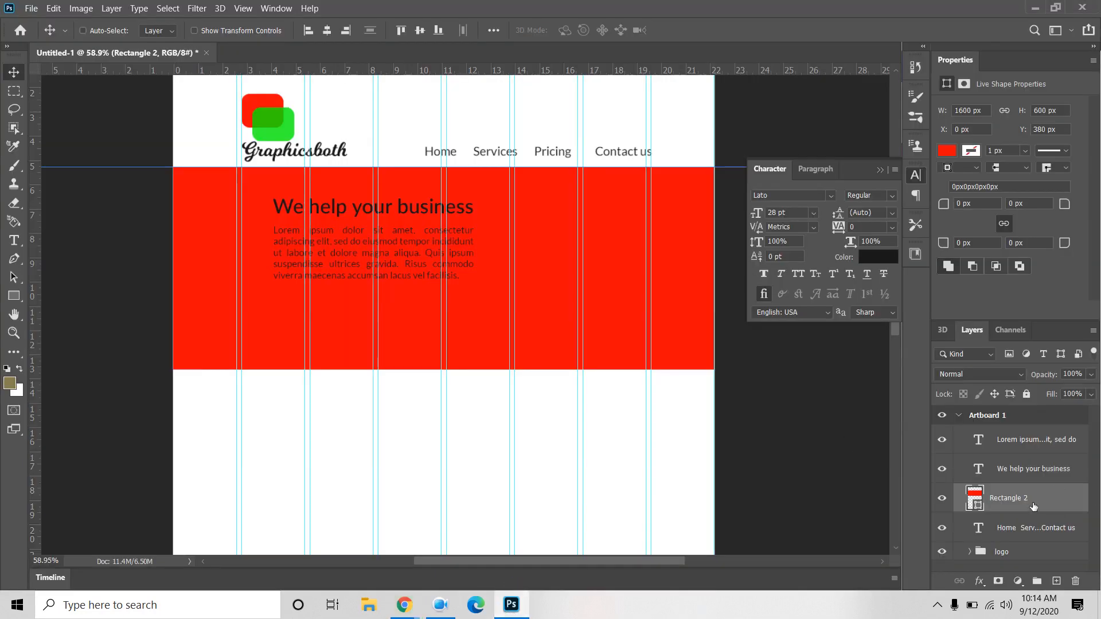
Step: Place the stylus photo into the artboard and clip it to the red banner rectangle
click(31, 8)
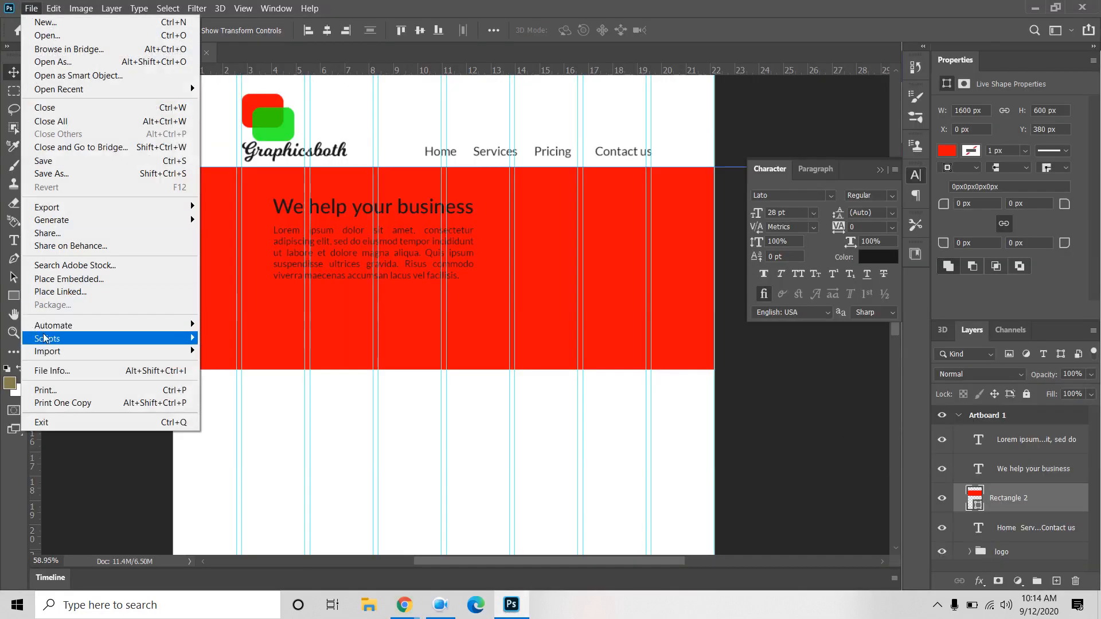
click(84, 280)
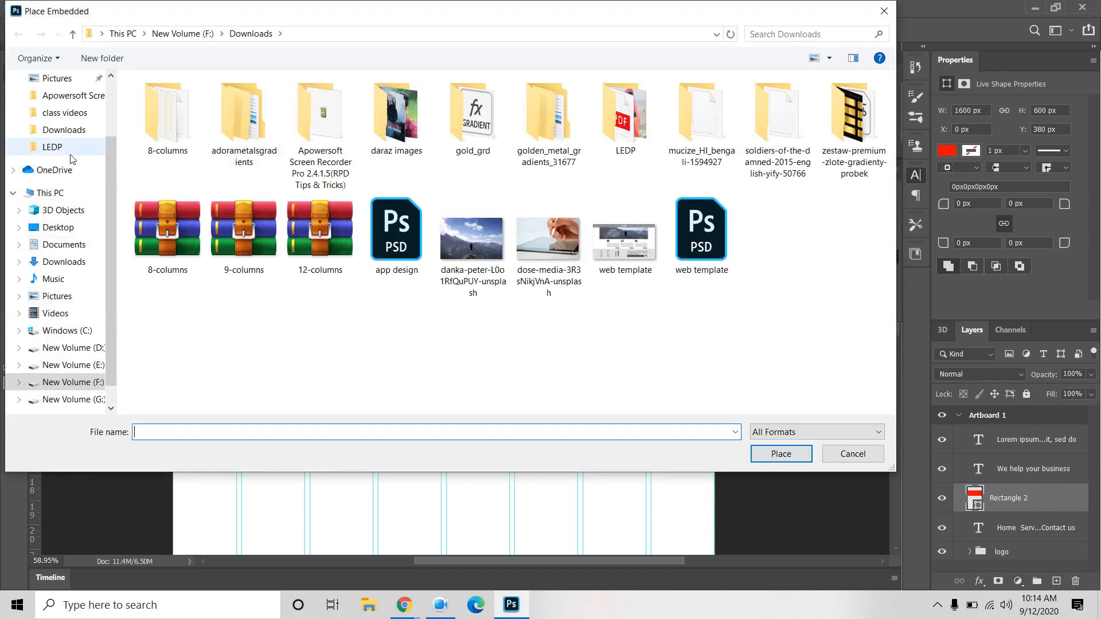
click(562, 252)
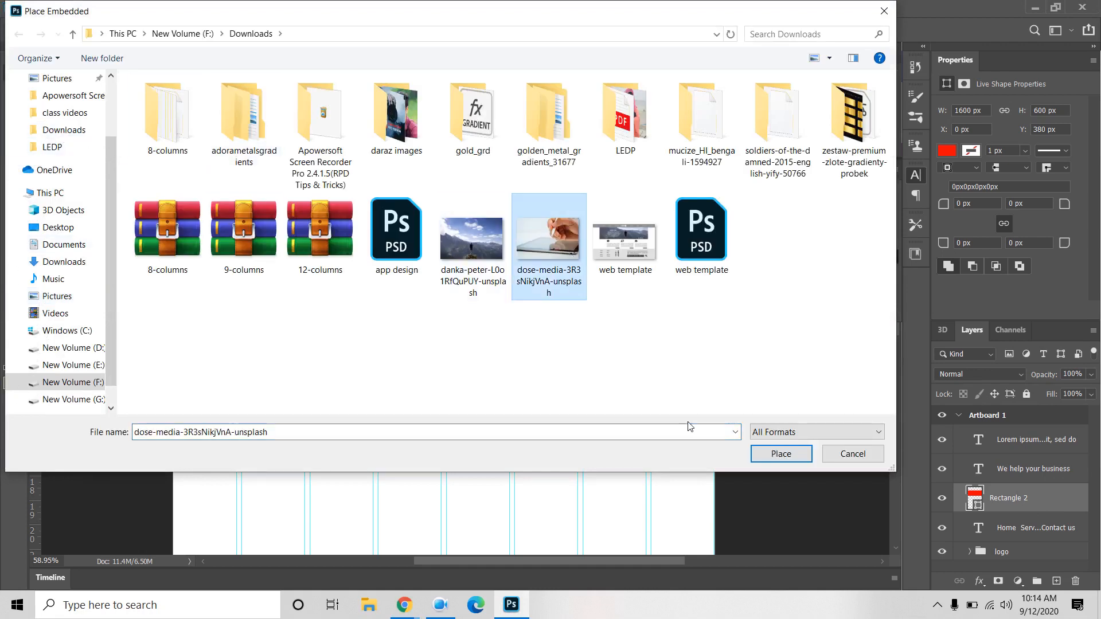
click(805, 456)
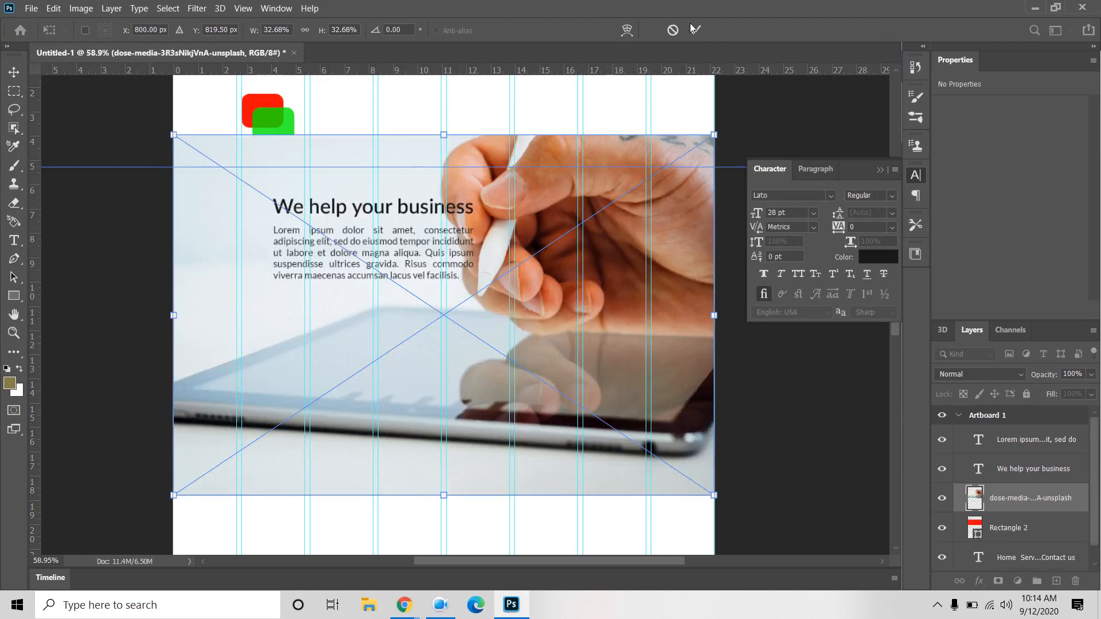
click(695, 28)
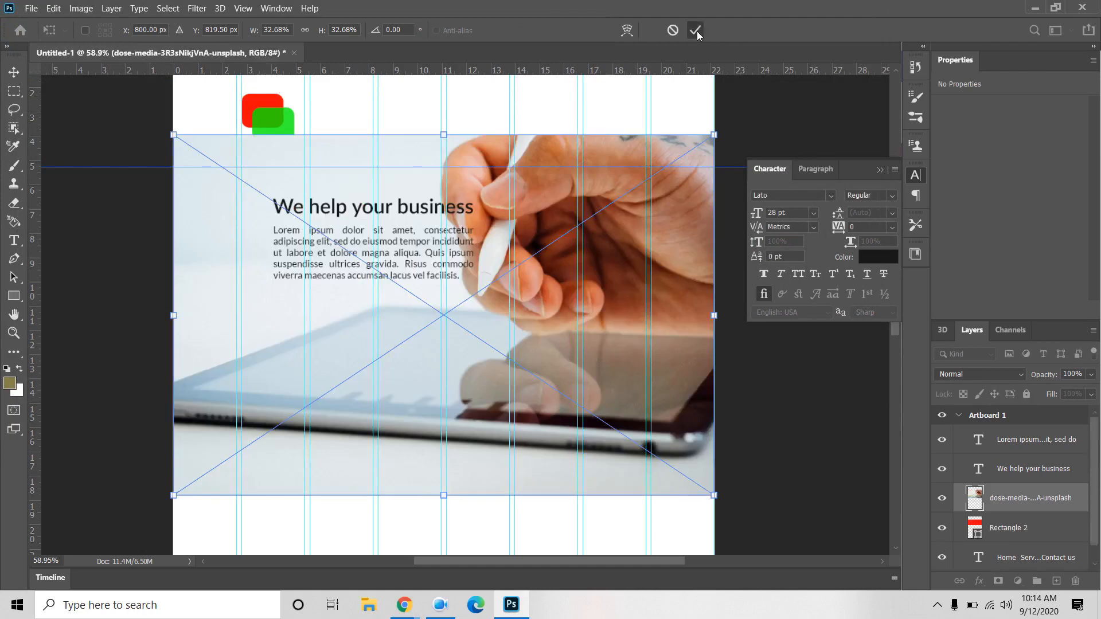
drag(1034, 512, 1036, 510)
alt+click(1036, 510)
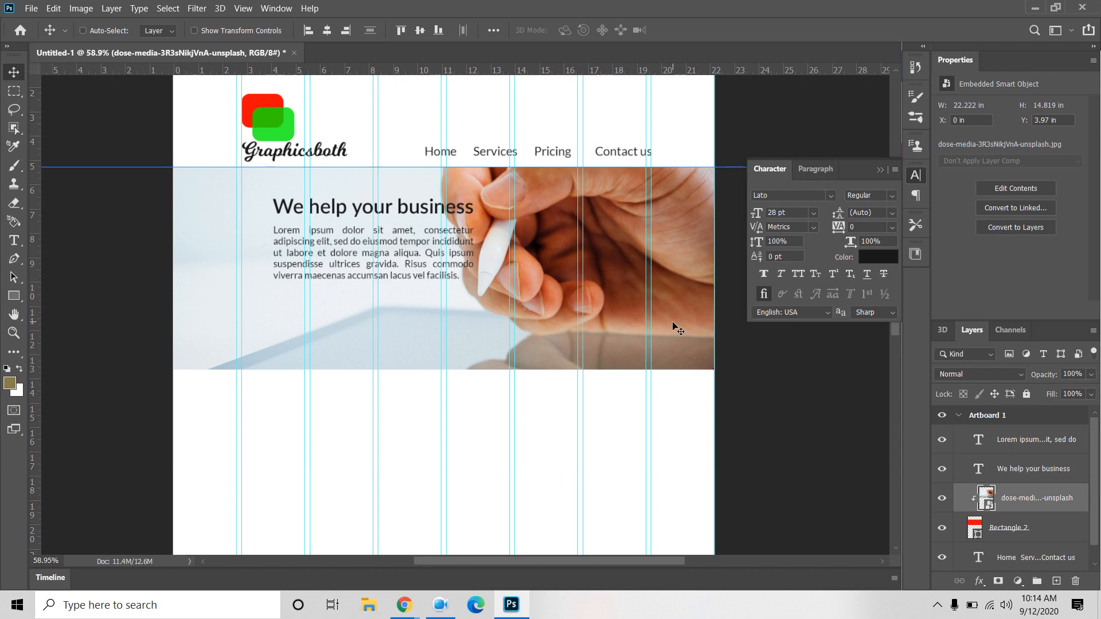
Step: Move the 'We help your business' heading and paragraph layers left and slightly down
click(1014, 471)
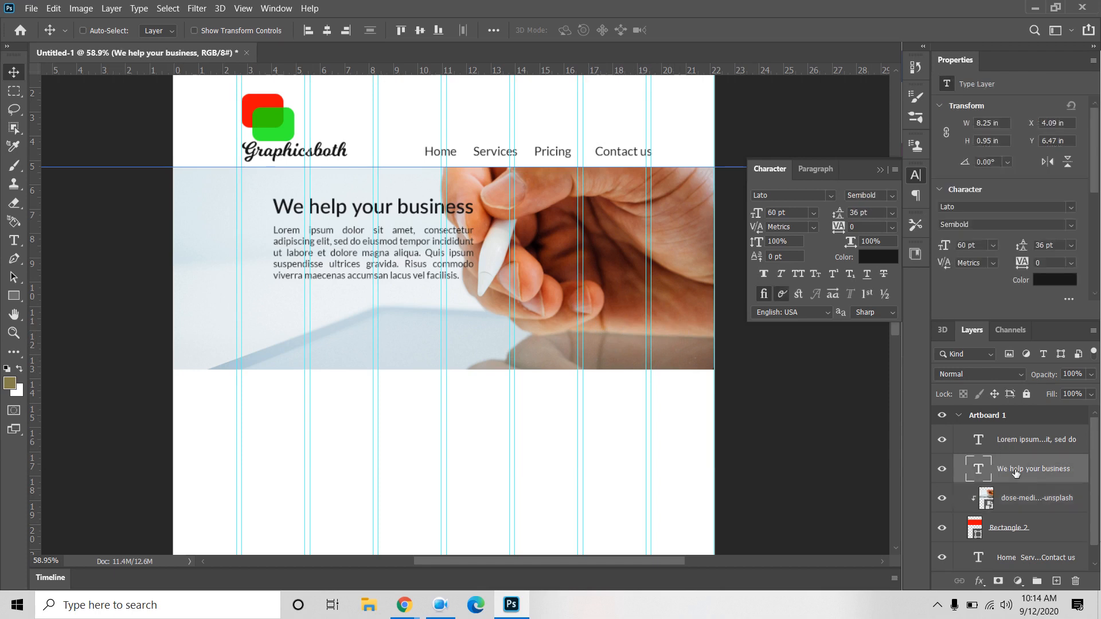
shift+click(1025, 438)
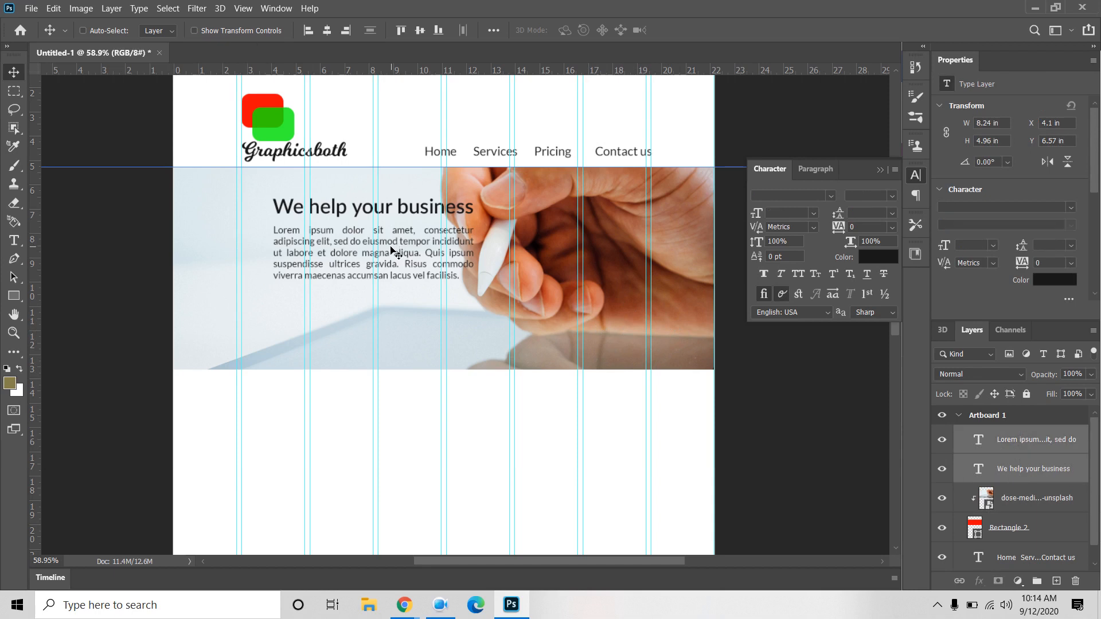
drag(388, 254, 361, 254)
drag(360, 254, 362, 269)
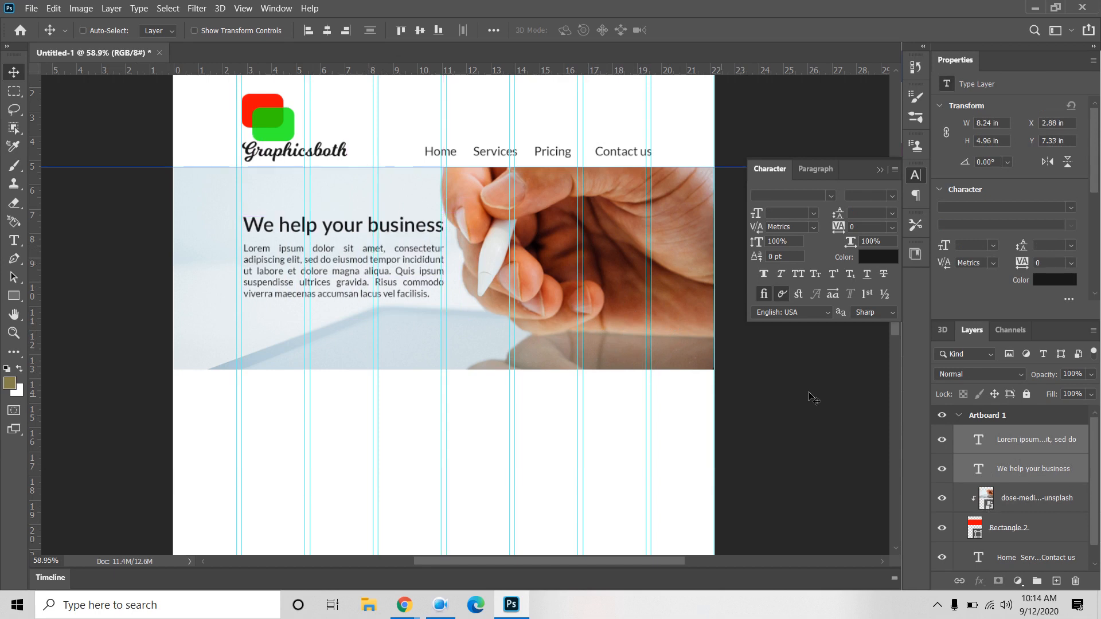
click(1049, 443)
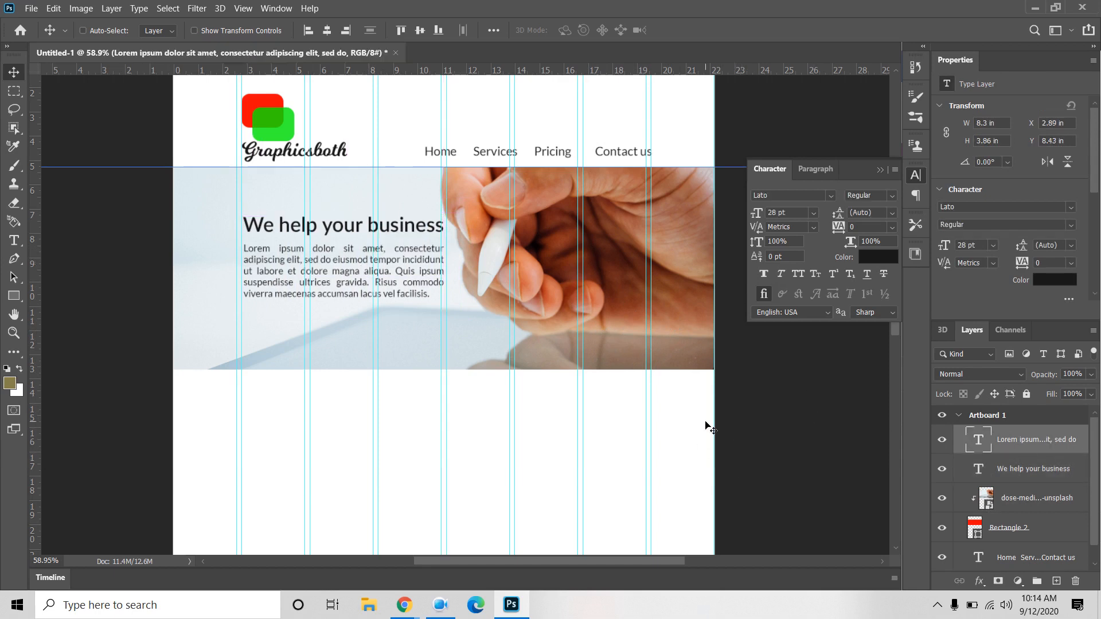
Step: Draw a white rectangle and position it under the paragraph's left edge
click(15, 299)
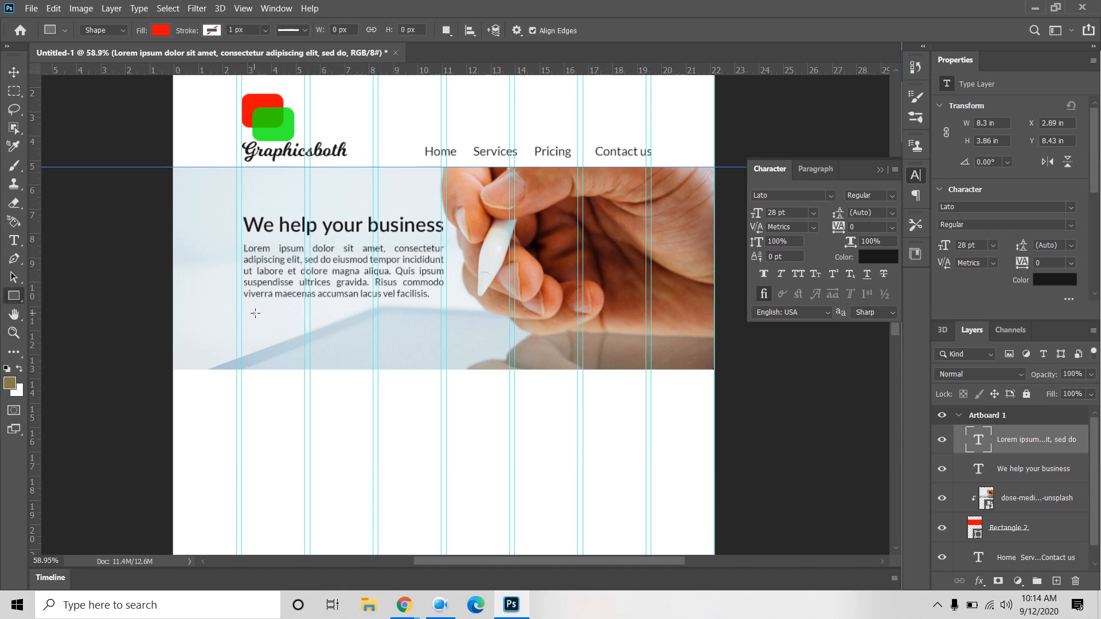
drag(255, 314, 300, 325)
click(161, 30)
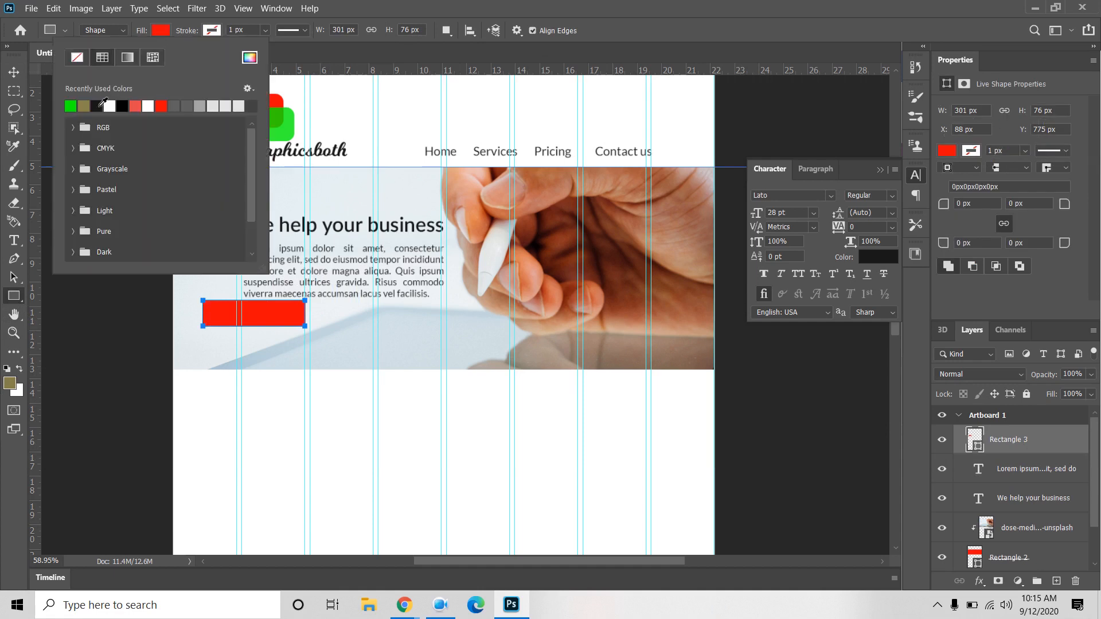
click(109, 105)
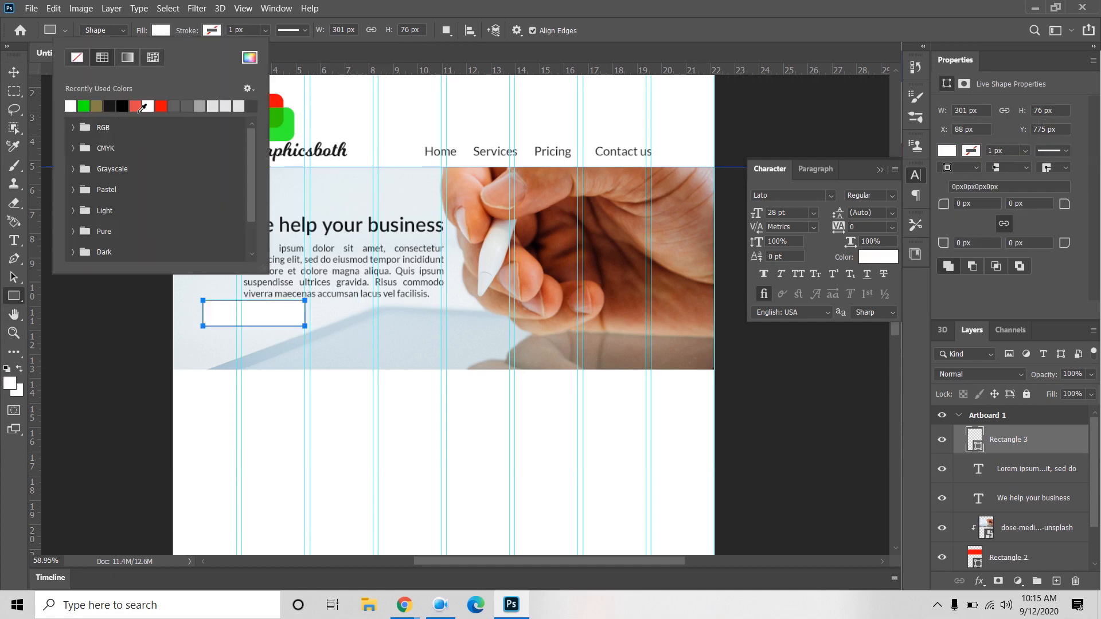
click(151, 105)
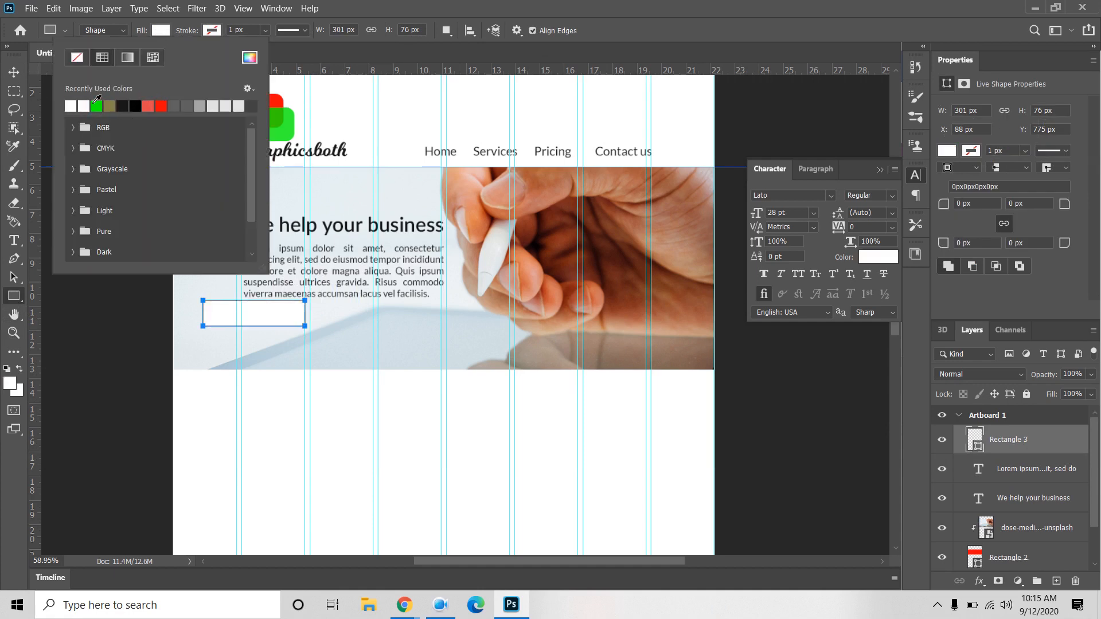
click(13, 73)
drag(275, 320, 312, 323)
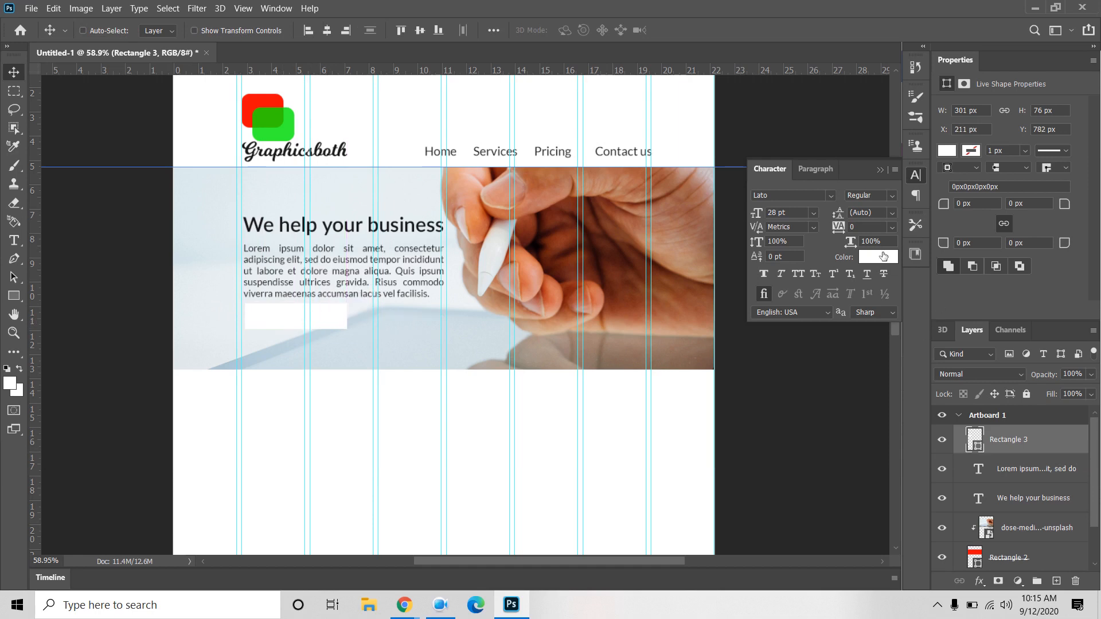
Step: Change the rectangle's fill to dark grey
click(947, 150)
click(961, 227)
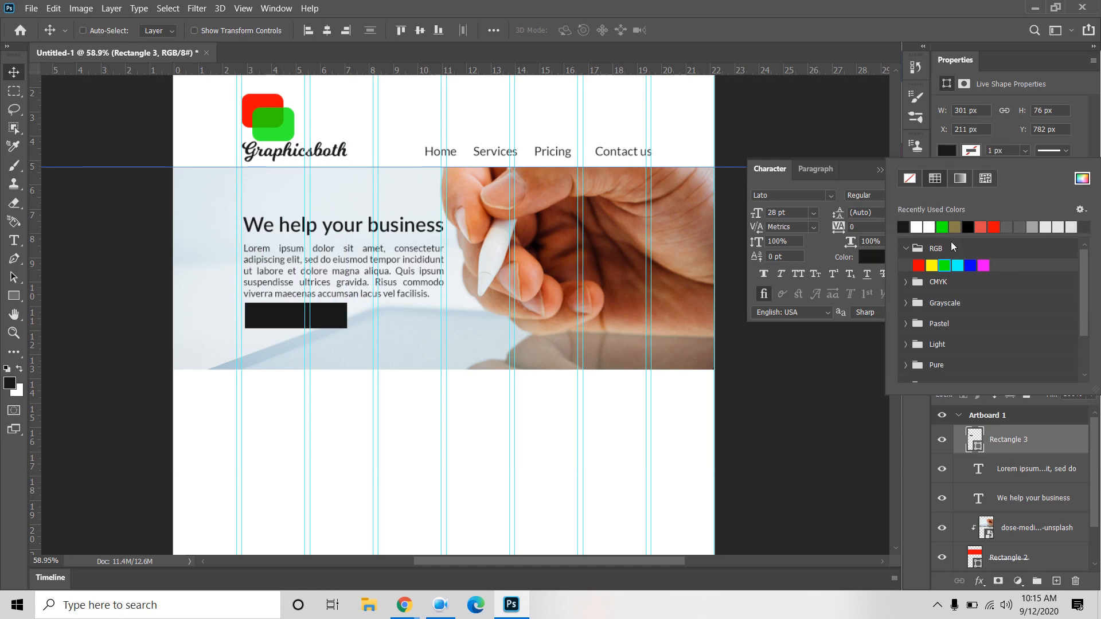
click(1007, 226)
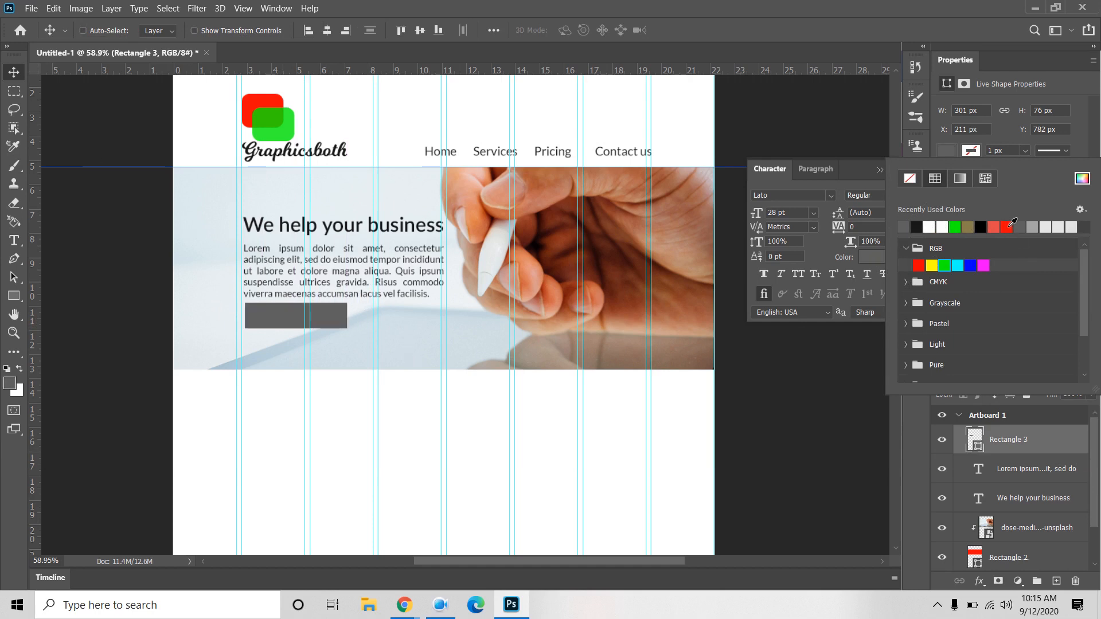
click(89, 350)
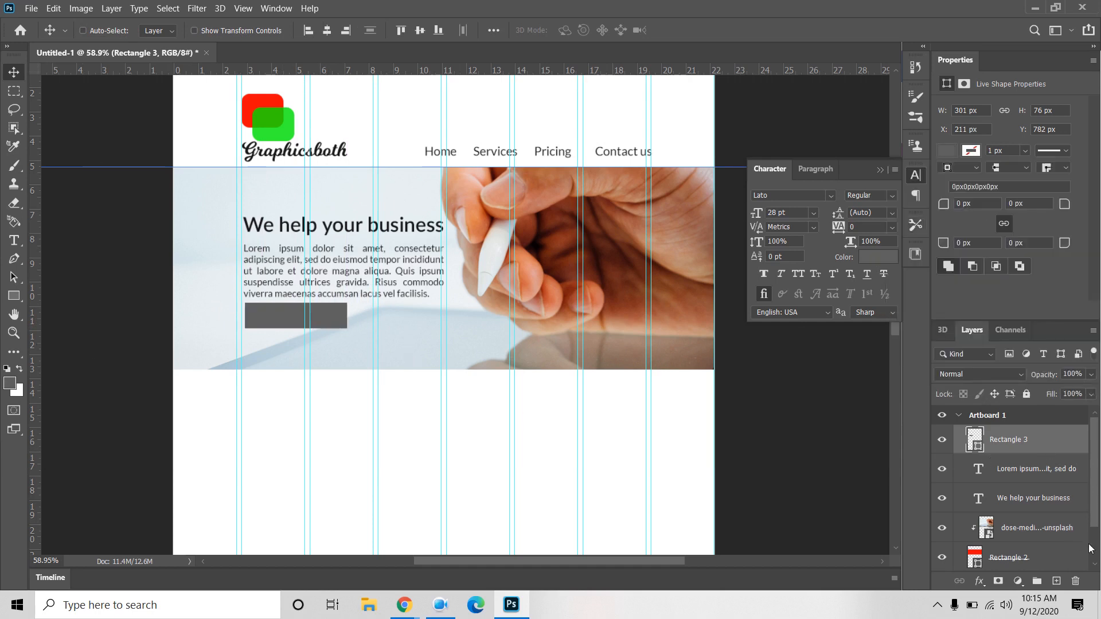
Step: Add a 'Learn more' text layer and move it onto the grey button
click(14, 240)
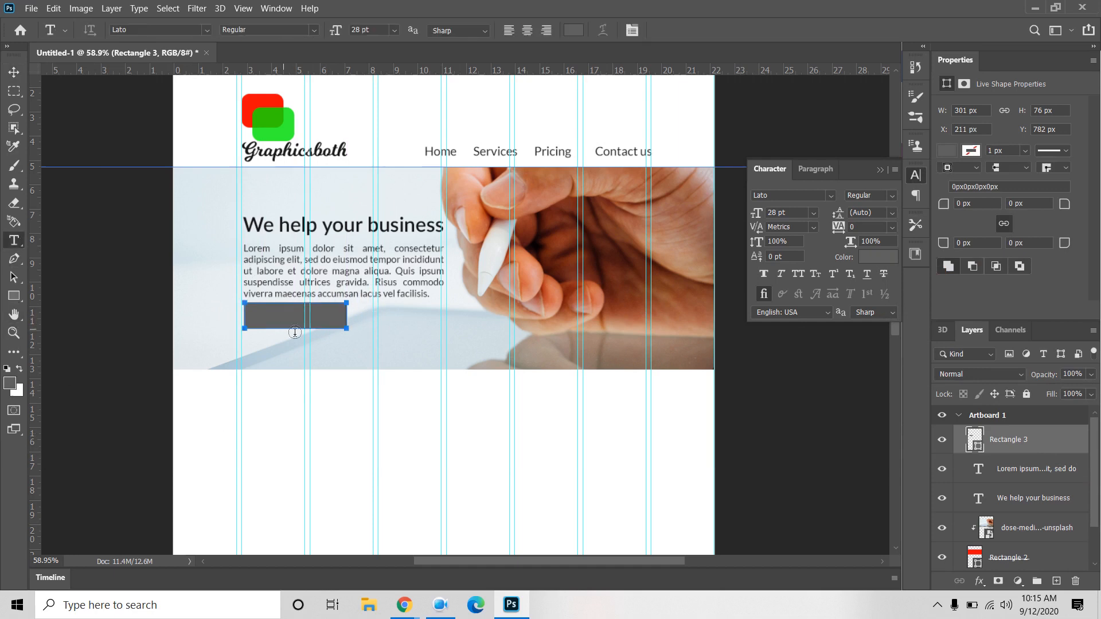
click(423, 351)
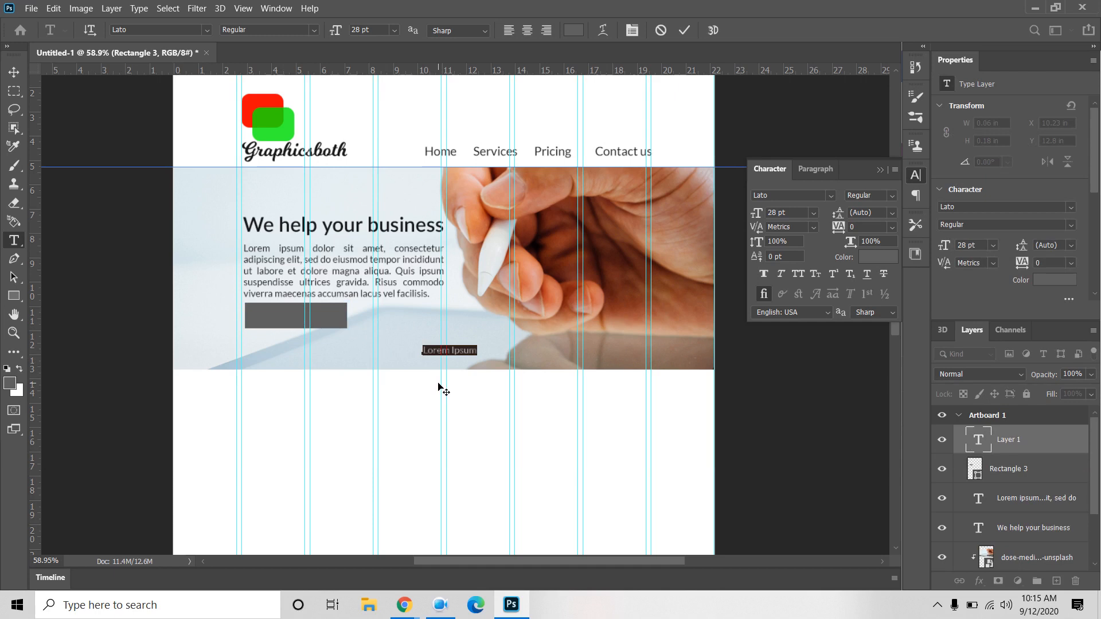
text(Learn more)
click(13, 71)
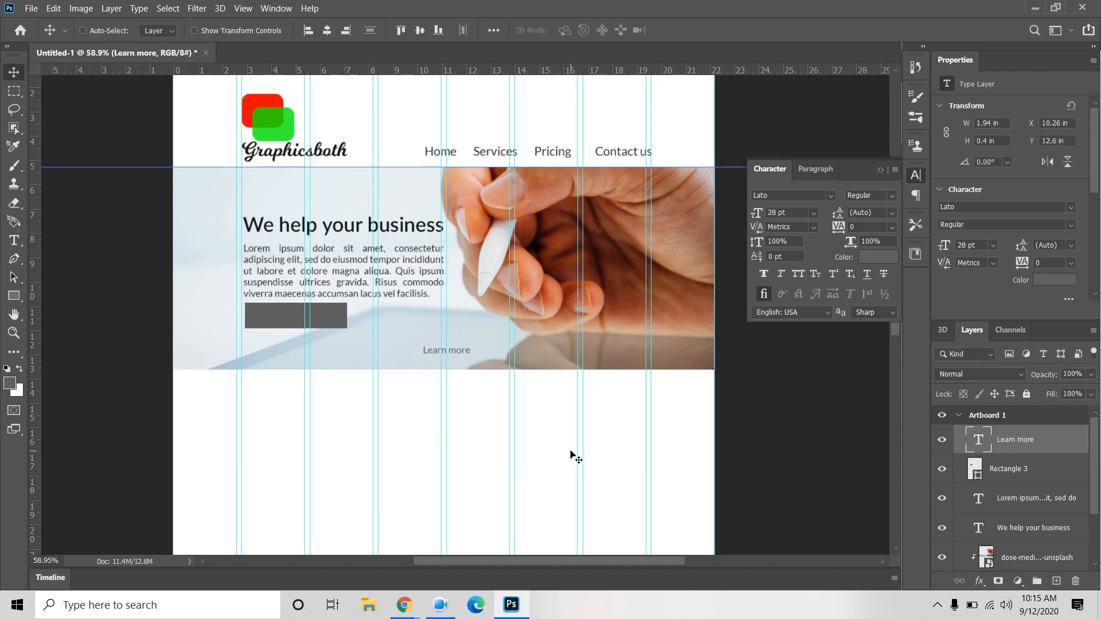
drag(461, 359, 292, 321)
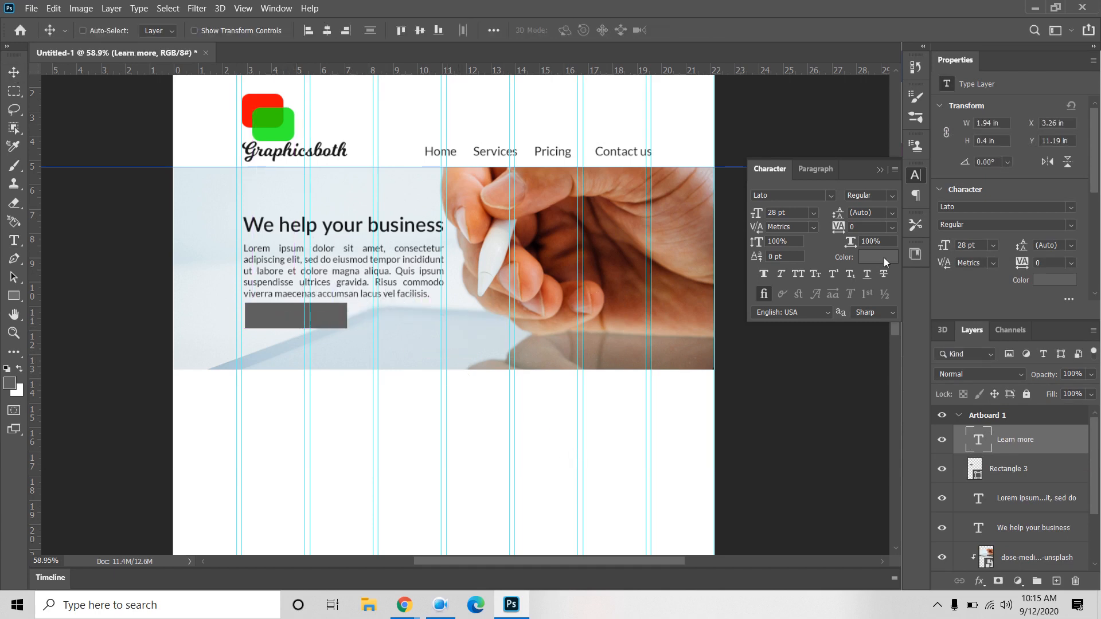
Step: Make the Learn more text white, 36 pt, keeping the Lato font
click(880, 257)
click(460, 238)
click(327, 164)
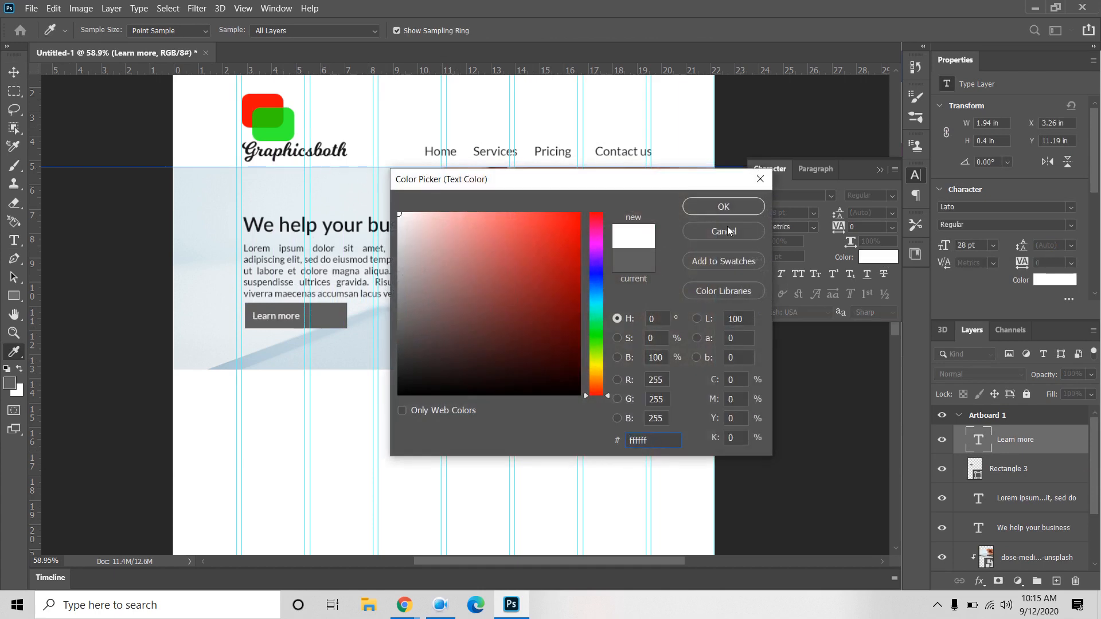
click(742, 206)
click(814, 213)
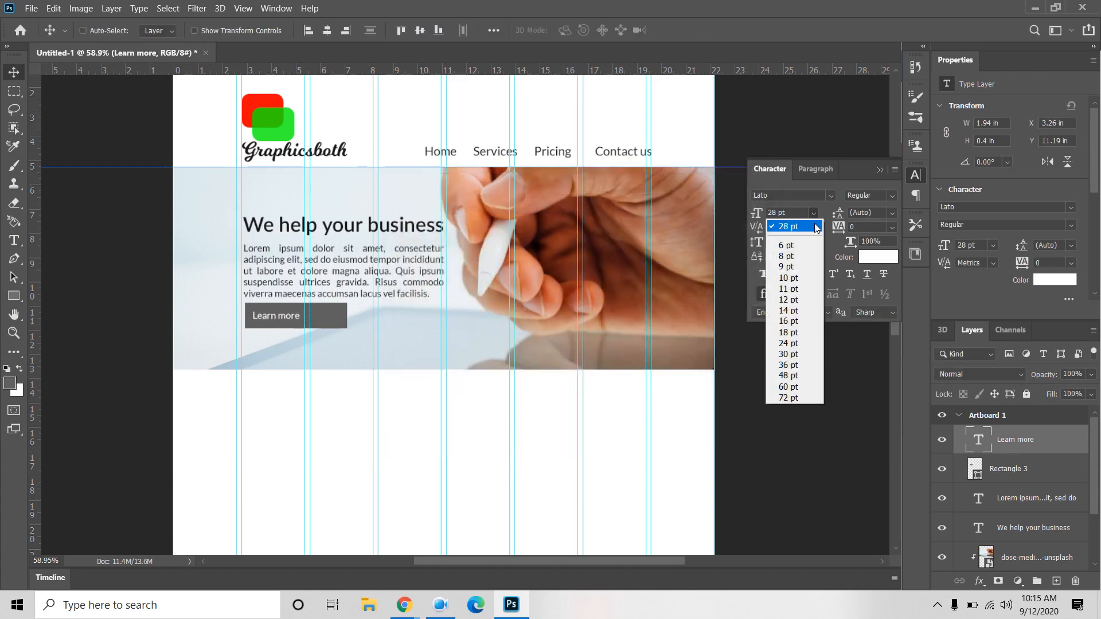
click(800, 365)
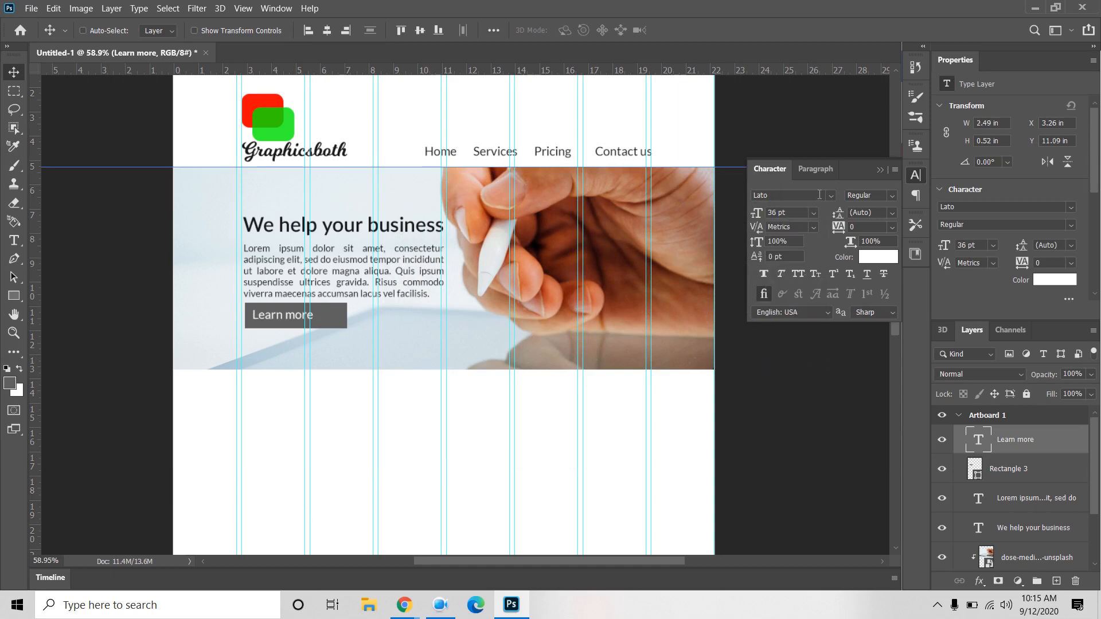
click(831, 196)
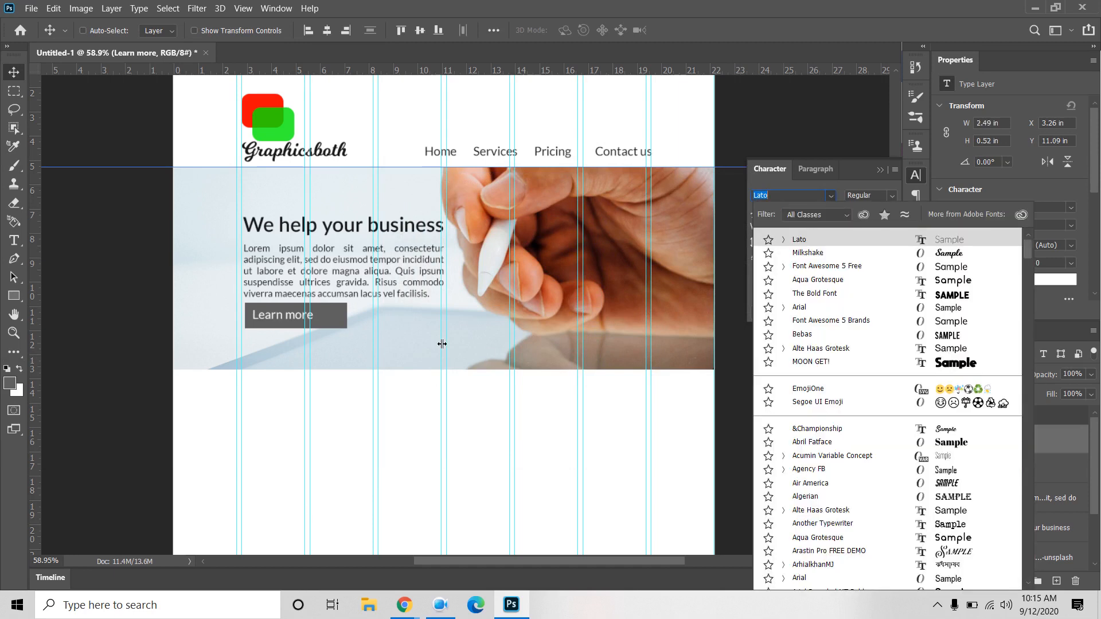
click(377, 427)
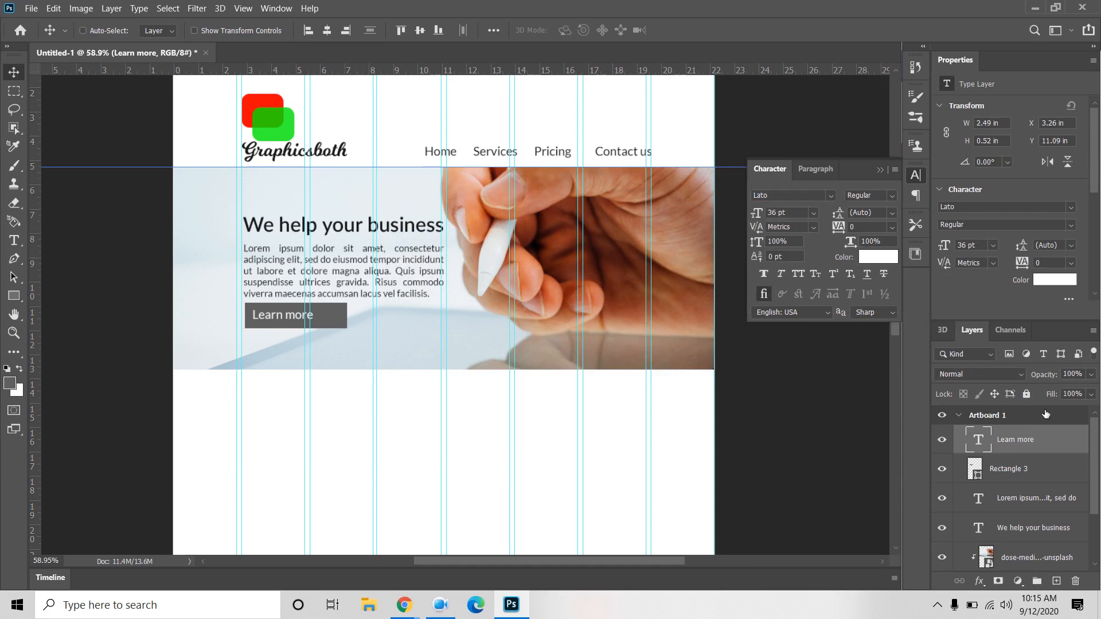
click(1010, 469)
Step: Resize the grey button rectangle to 200 × 70 px
key(ctrl+t)
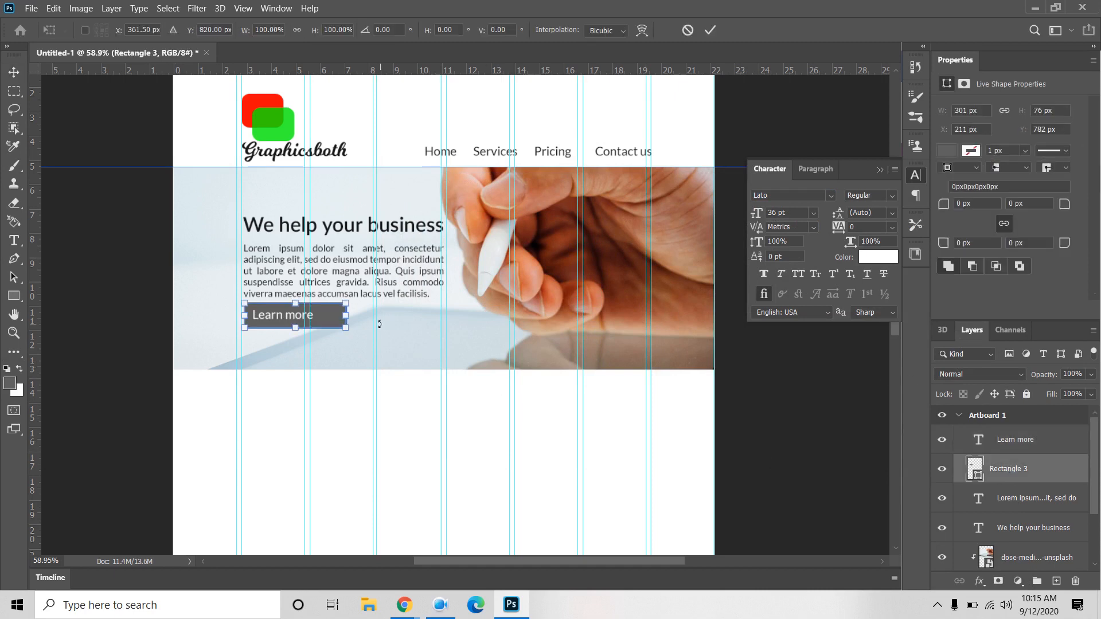
drag(342, 316, 320, 315)
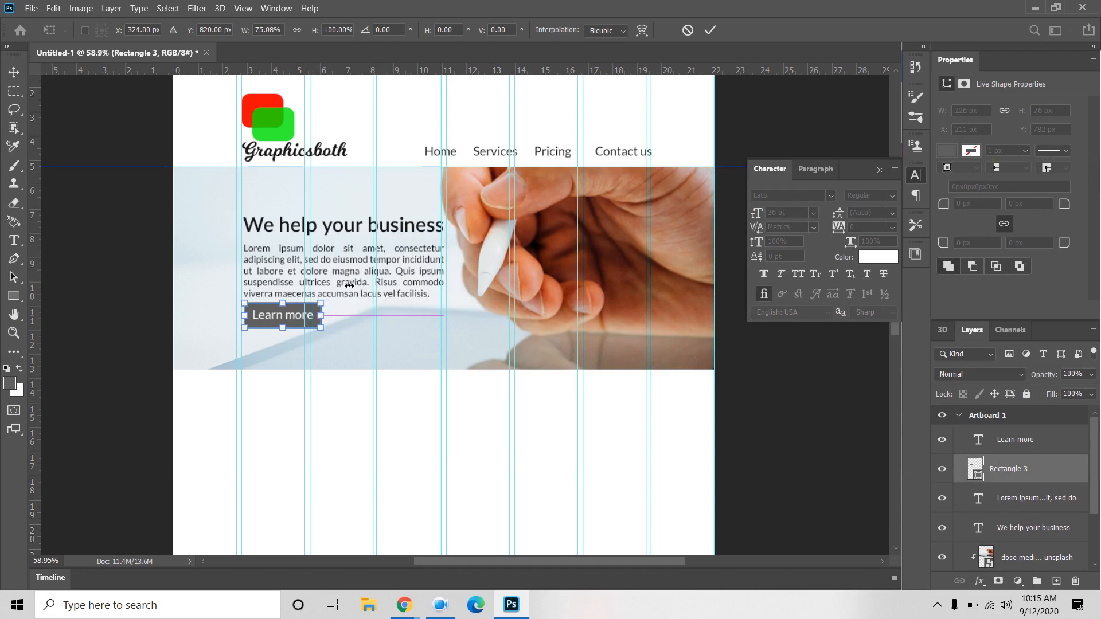
click(710, 30)
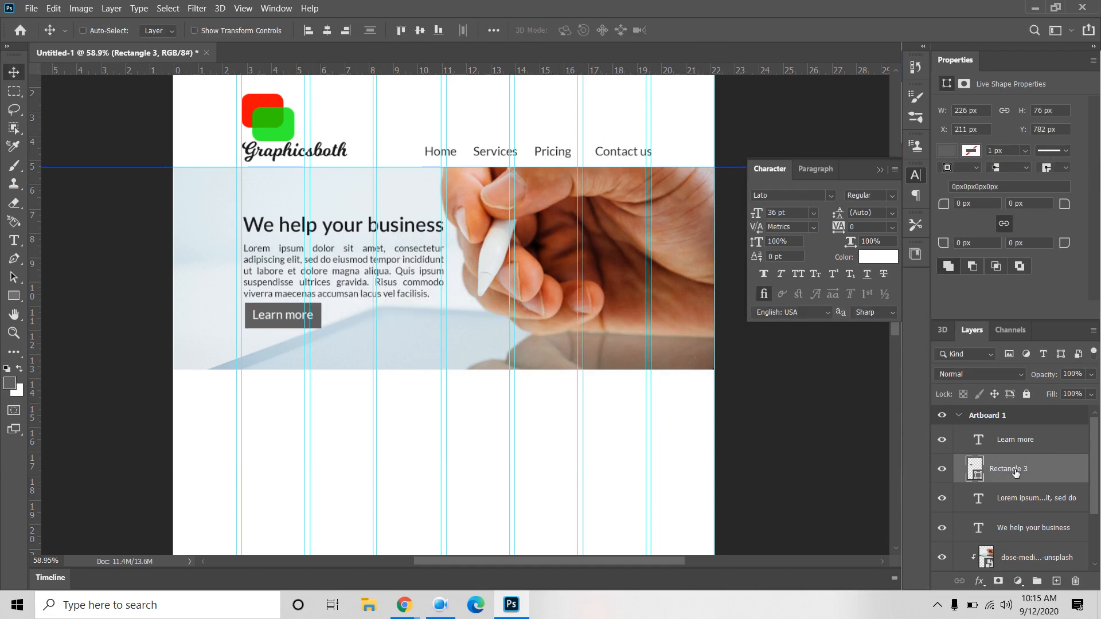
key(ctrl+t)
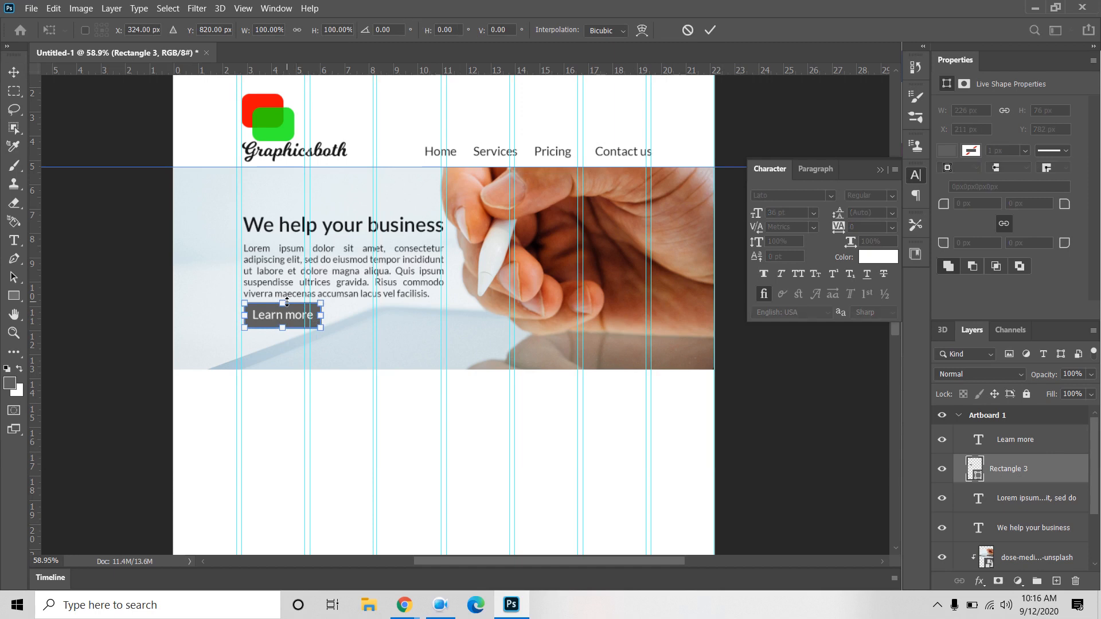
drag(283, 301, 283, 302)
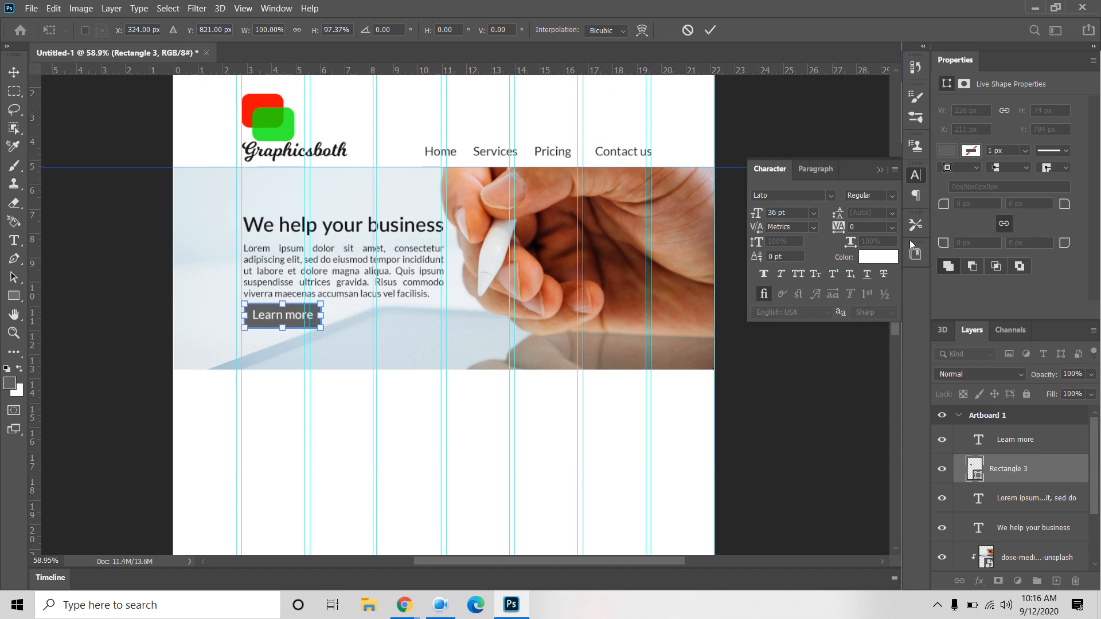
click(709, 30)
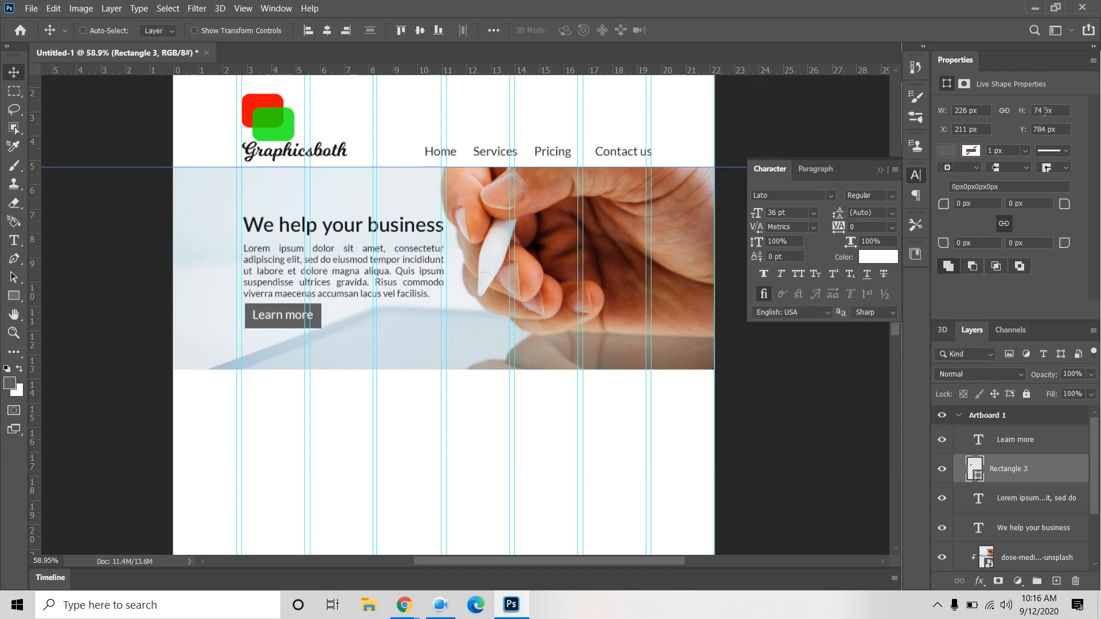
drag(1059, 110, 926, 95)
text(70)
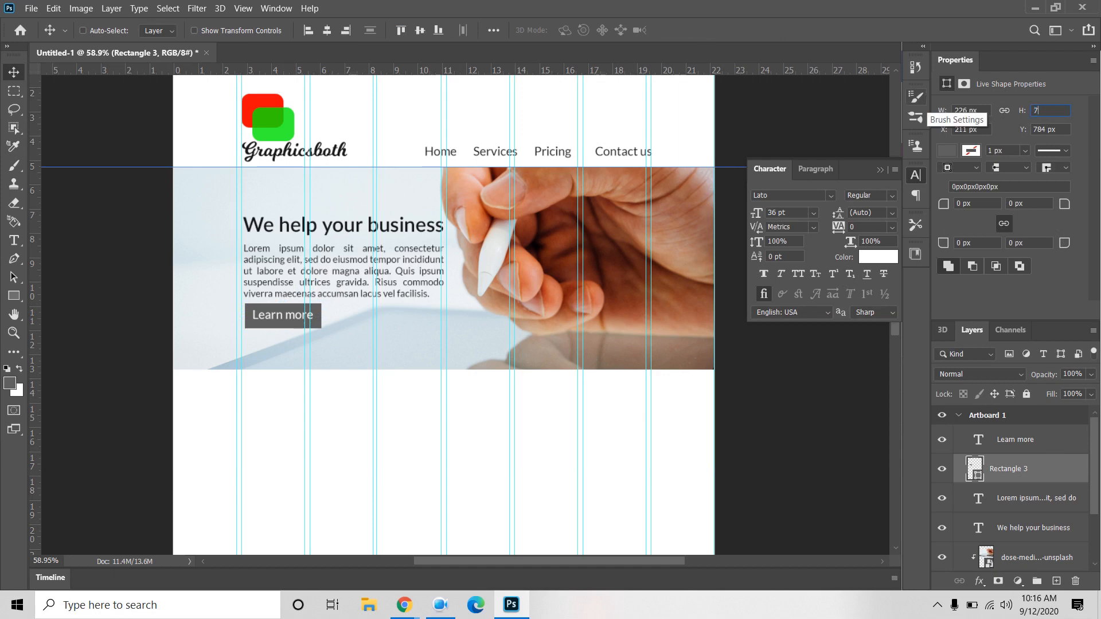
key(Return)
click(1057, 111)
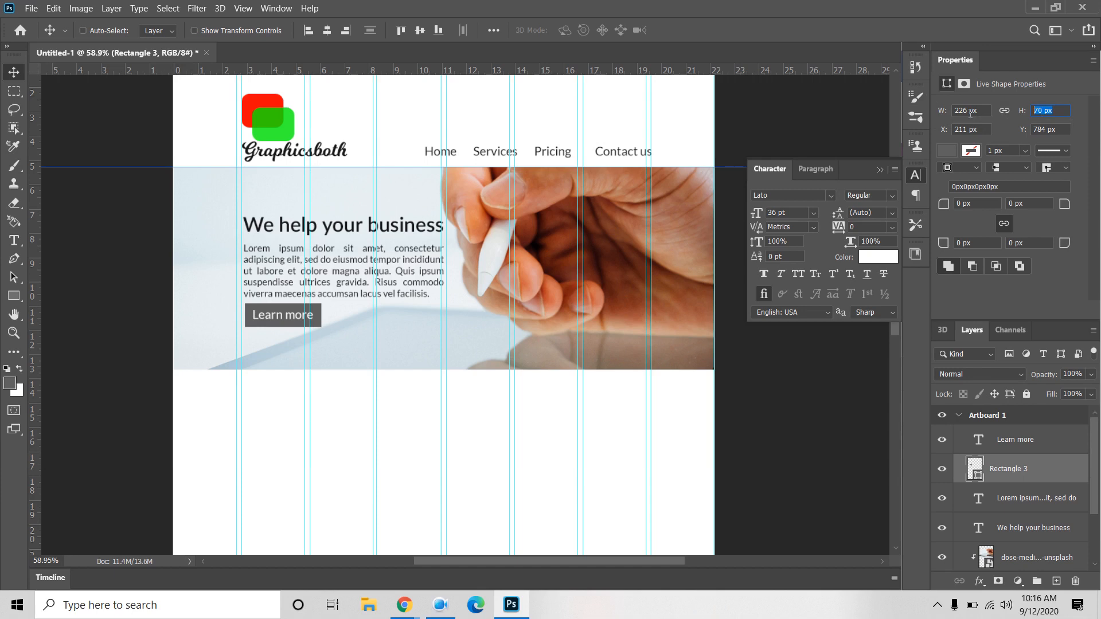
click(974, 111)
text(200)
key(Return)
Step: Centre Learn more on the button, then nudge both 2 px left and 1 px down
click(1061, 114)
shift+click(1020, 439)
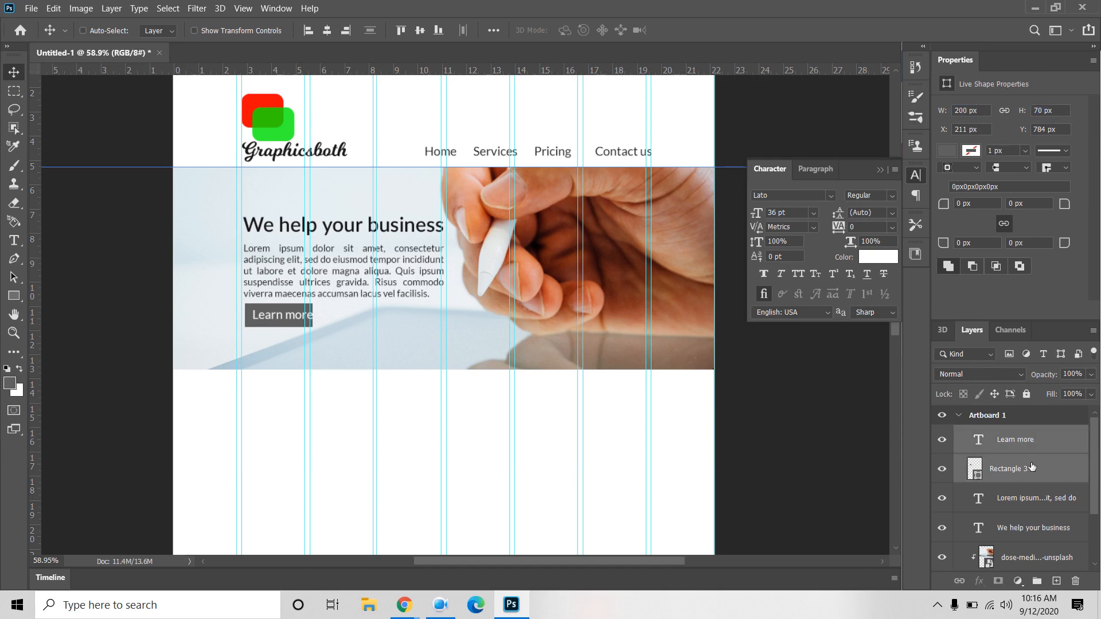
click(420, 30)
click(327, 30)
key(Left)
key(Left)
key(Left)
key(Left)
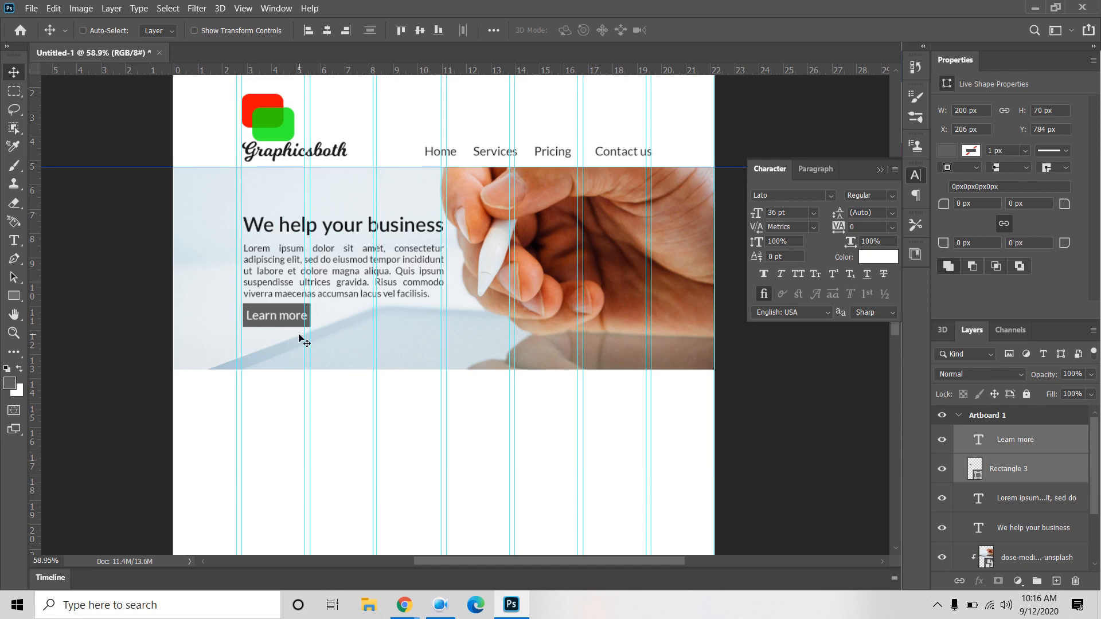
key(Down)
click(1052, 446)
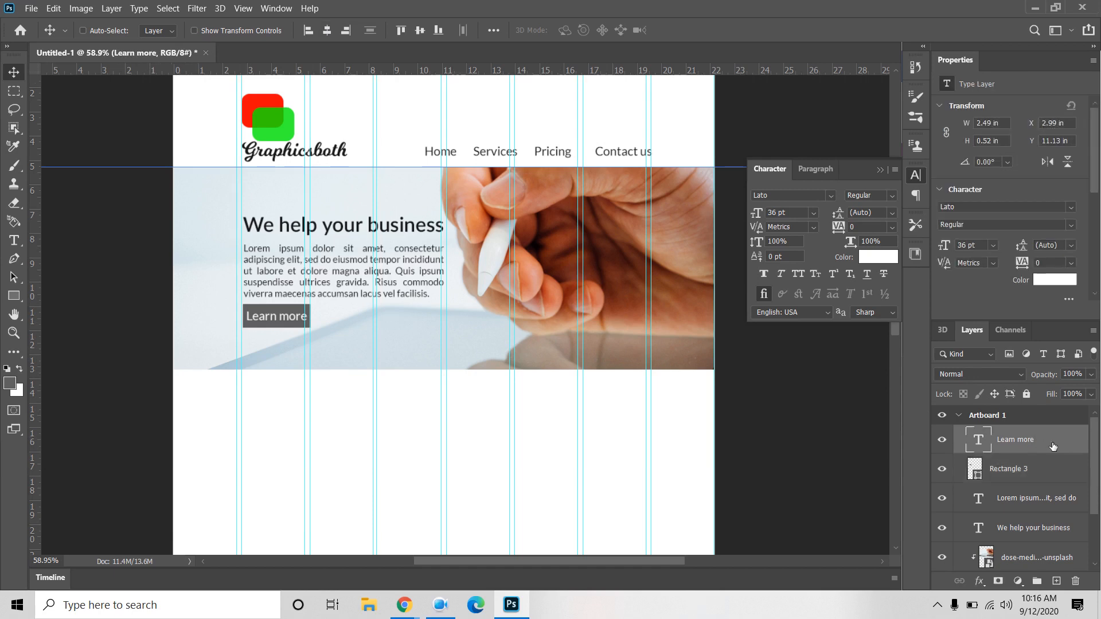
Step: Scale the logo group down to about 80% and shift it up and left
scroll(1065, 489, down, 2)
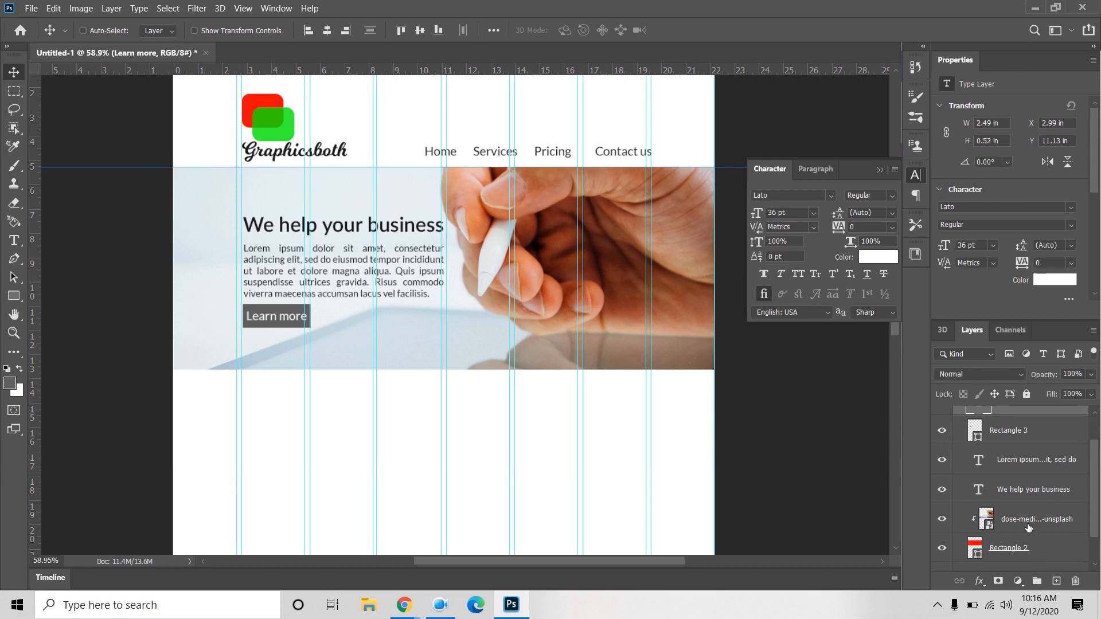
scroll(1028, 528, down, 2)
click(1016, 566)
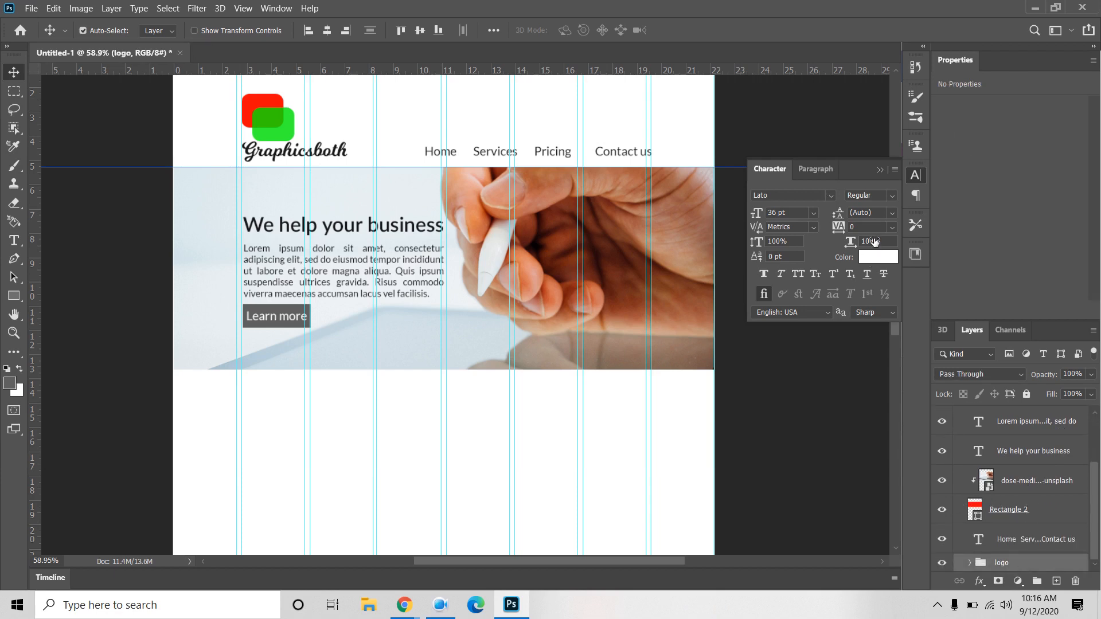
key(ctrl+t)
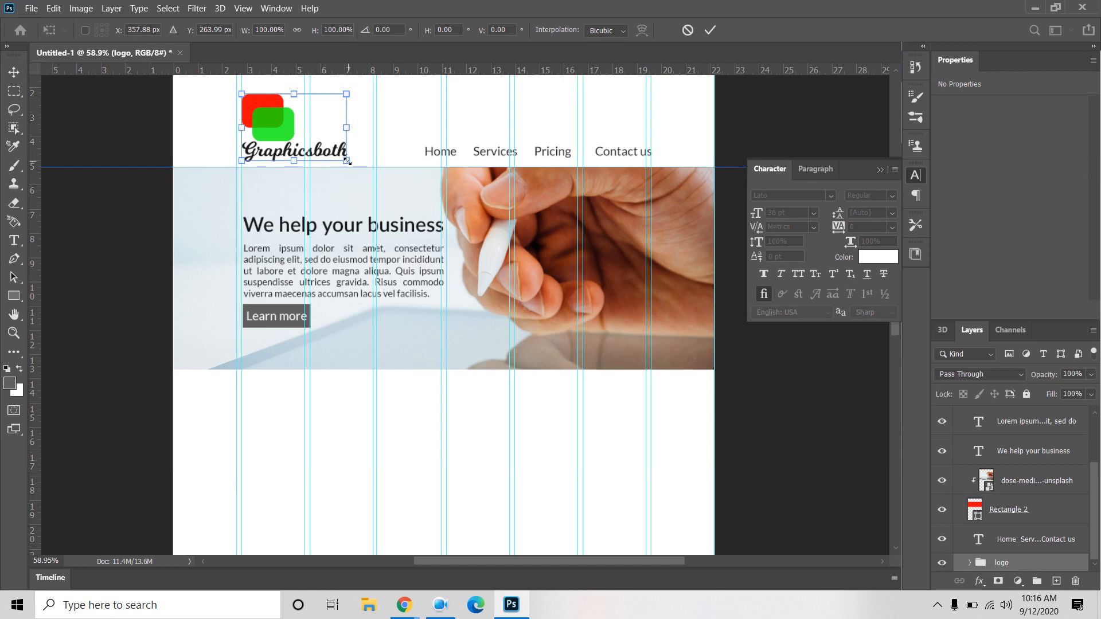
drag(347, 160, 339, 151)
drag(278, 122, 269, 122)
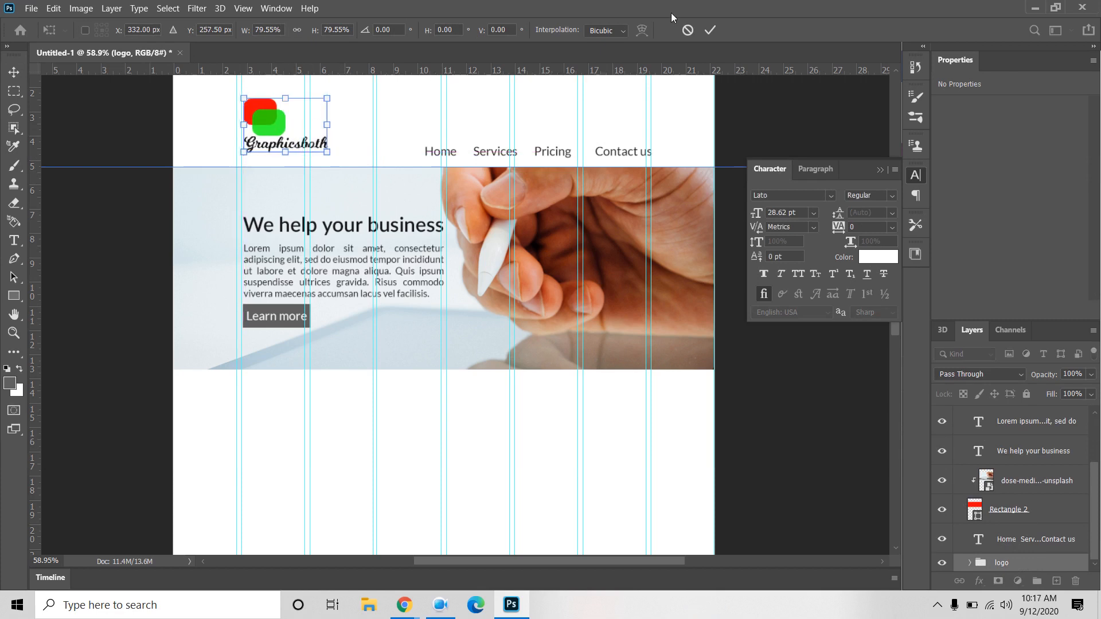
click(709, 30)
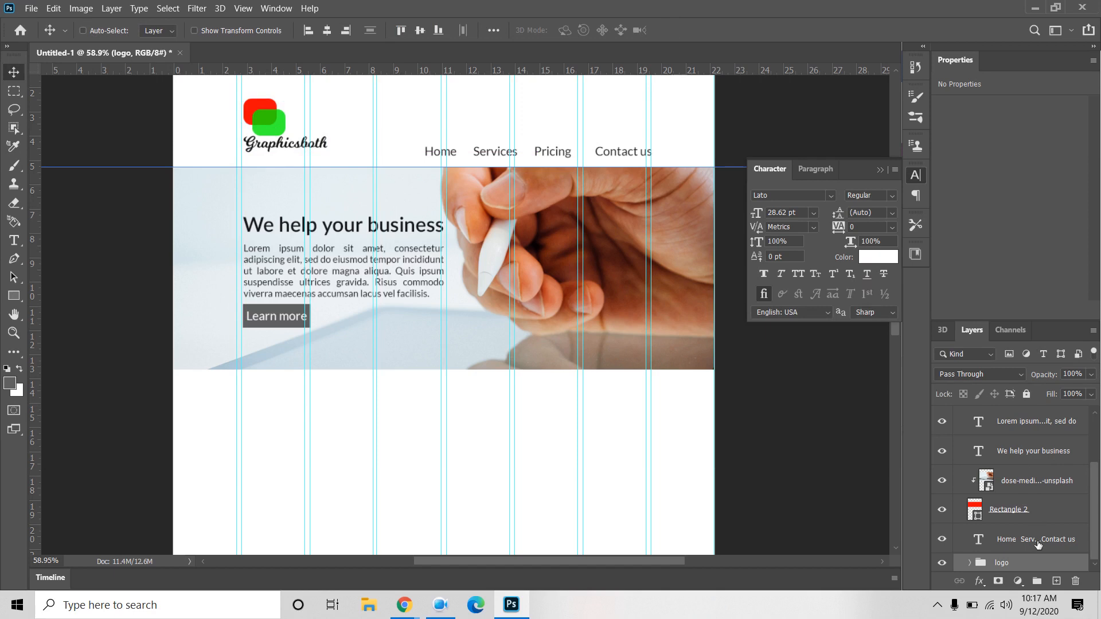
Step: Move the navigation text up and align it vertically with the logo
mouse_move(552, 153)
mouse_down()
mouse_move(560, 104)
mouse_move(558, 136)
mouse_up()
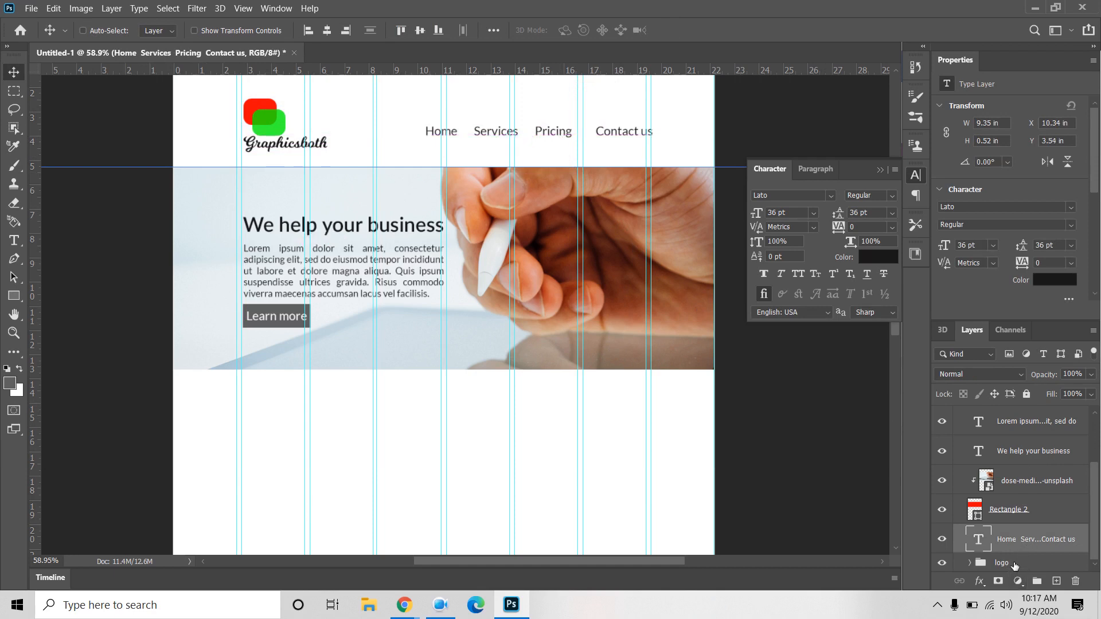
shift+click(1013, 565)
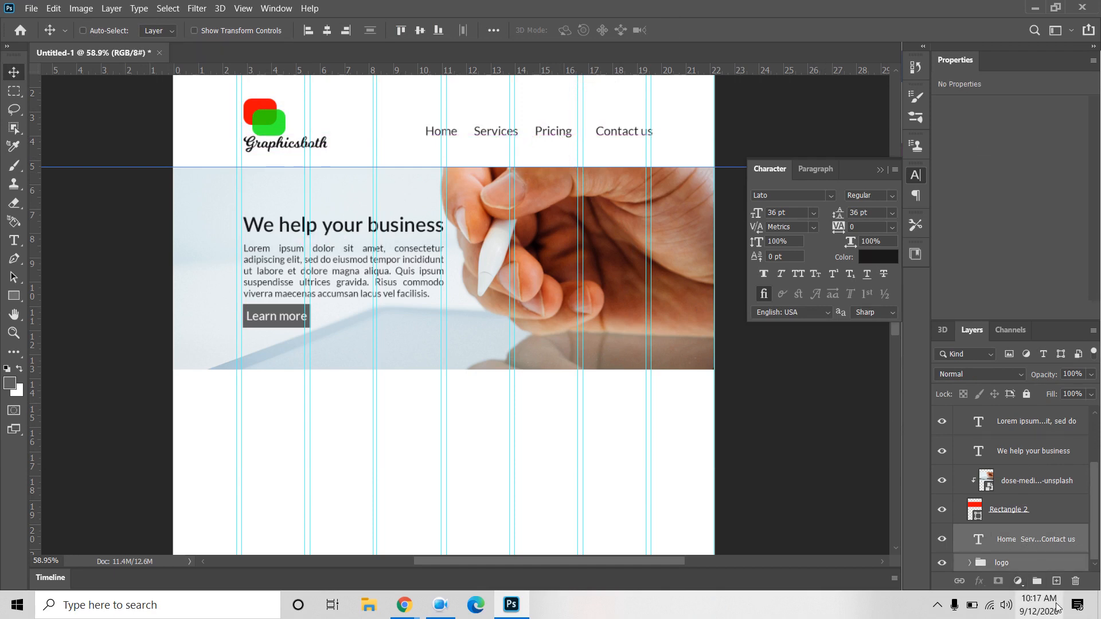
click(419, 31)
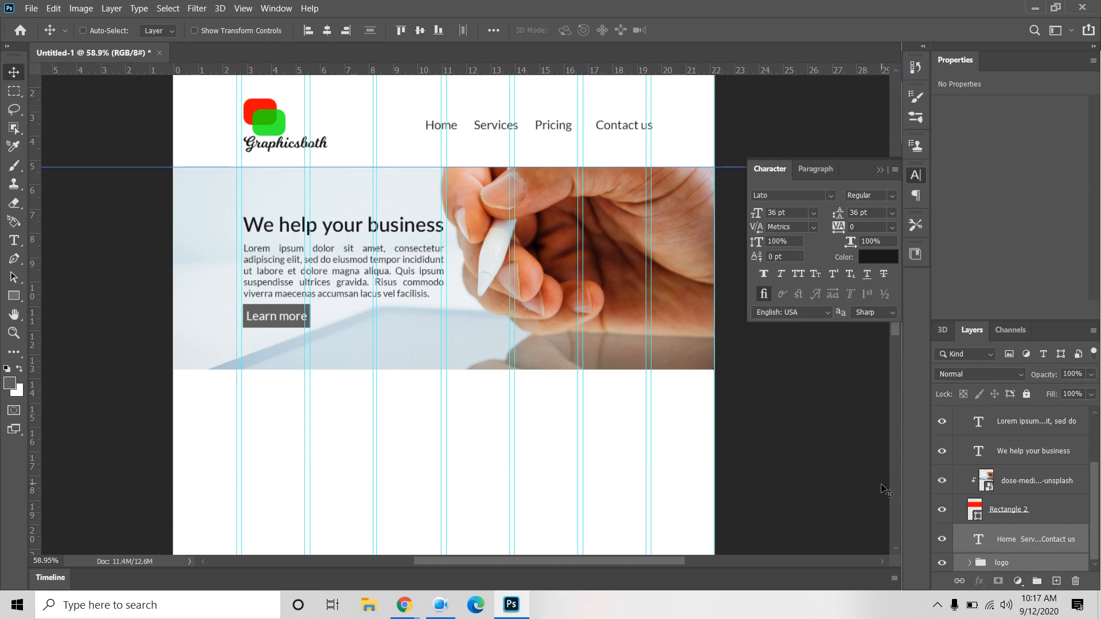
click(1024, 543)
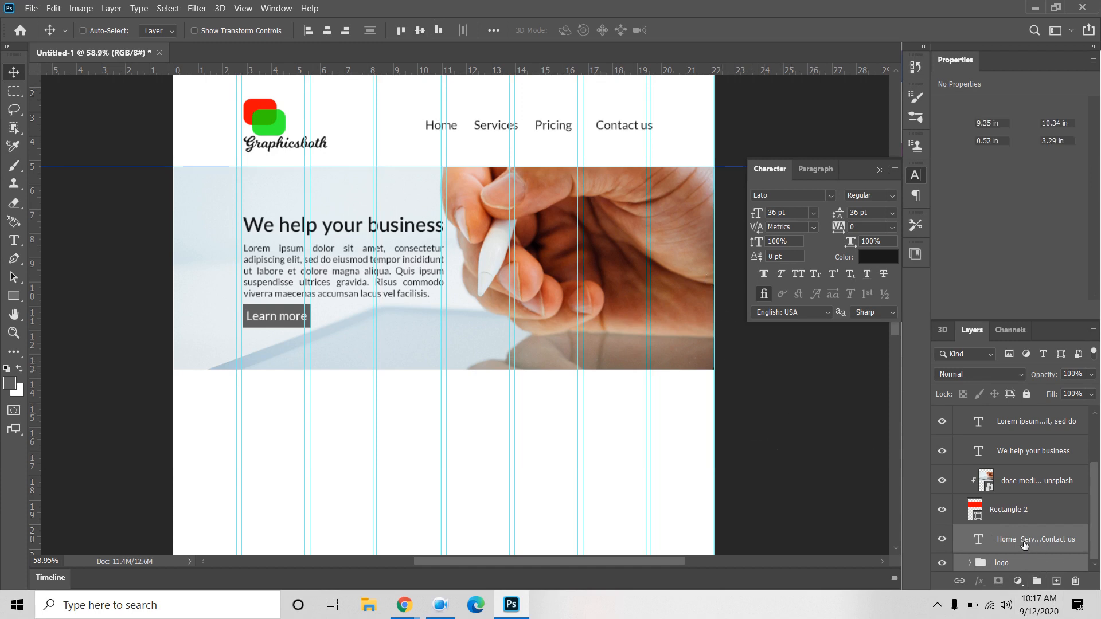
scroll(1049, 536, up, 2)
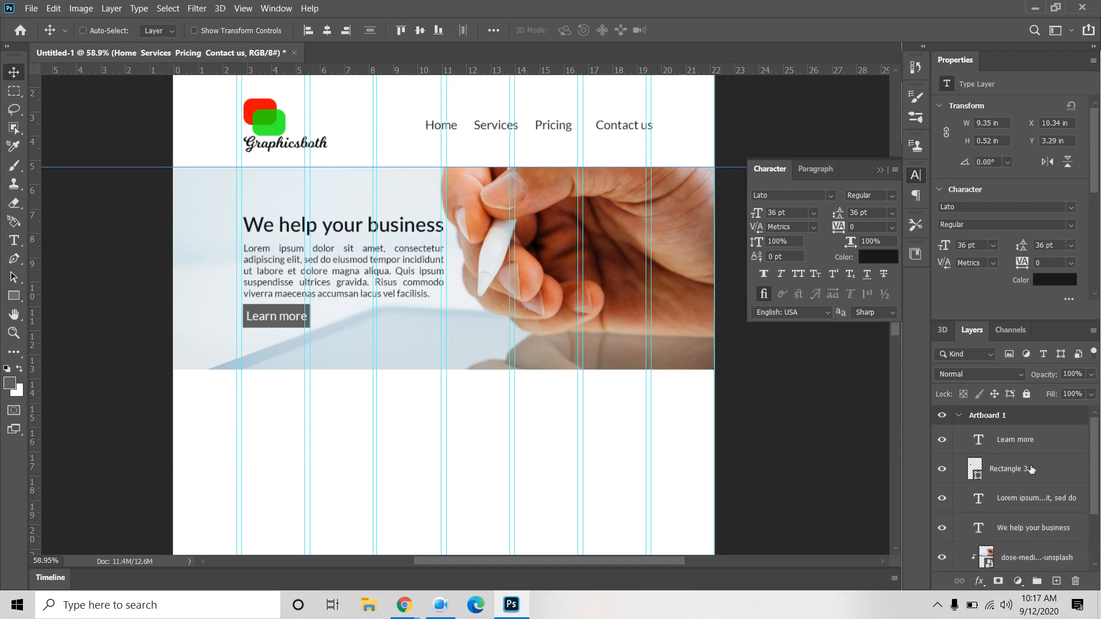
click(1036, 447)
scroll(1036, 450, down, 2)
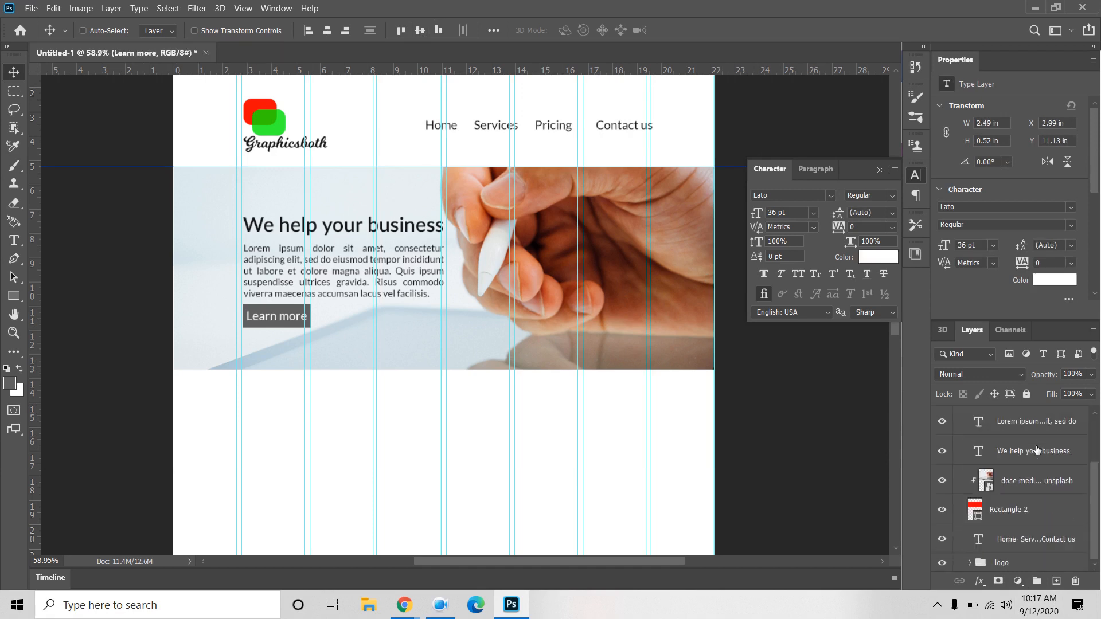
Step: Group the layers from Learn more down to the logo and name the group S1
shift+click(1021, 565)
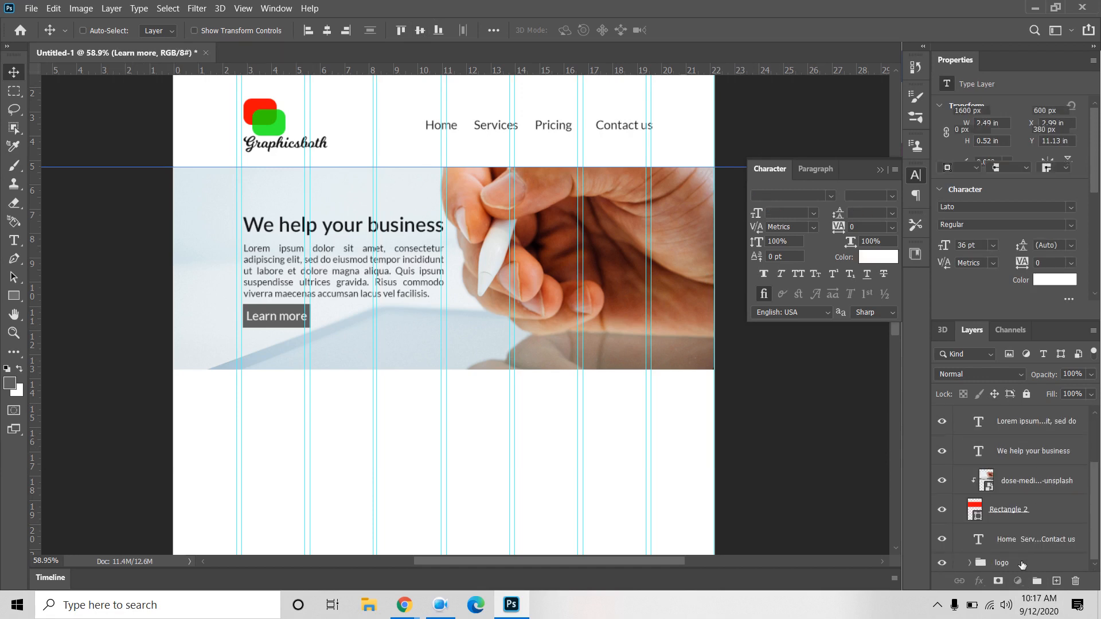
key(ctrl+g)
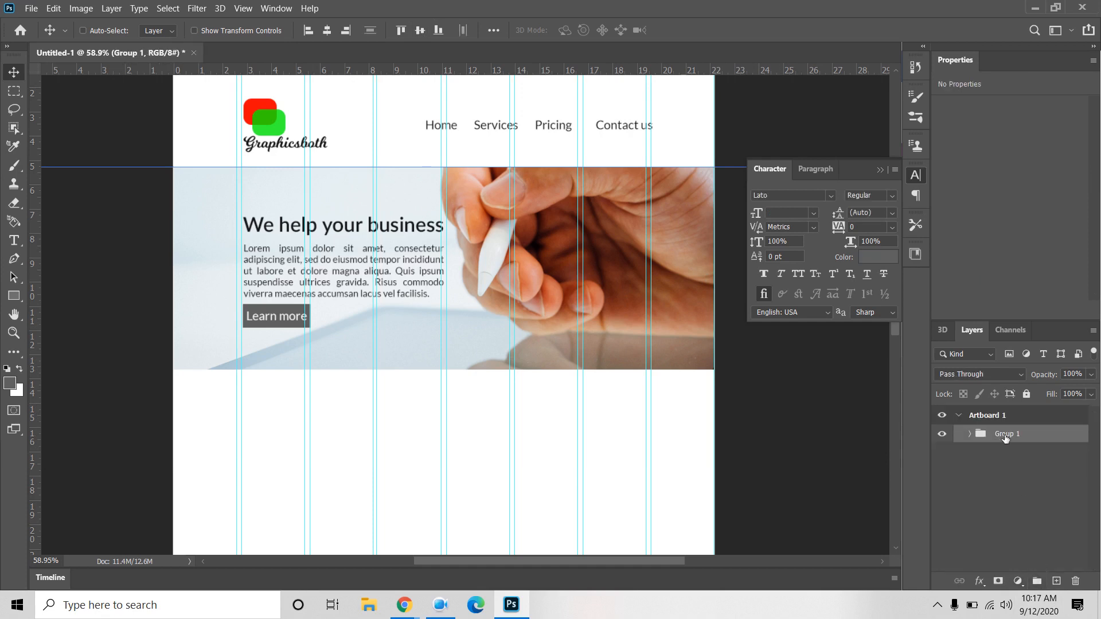
double_click(1004, 433)
text(t)
text(1)
click(995, 478)
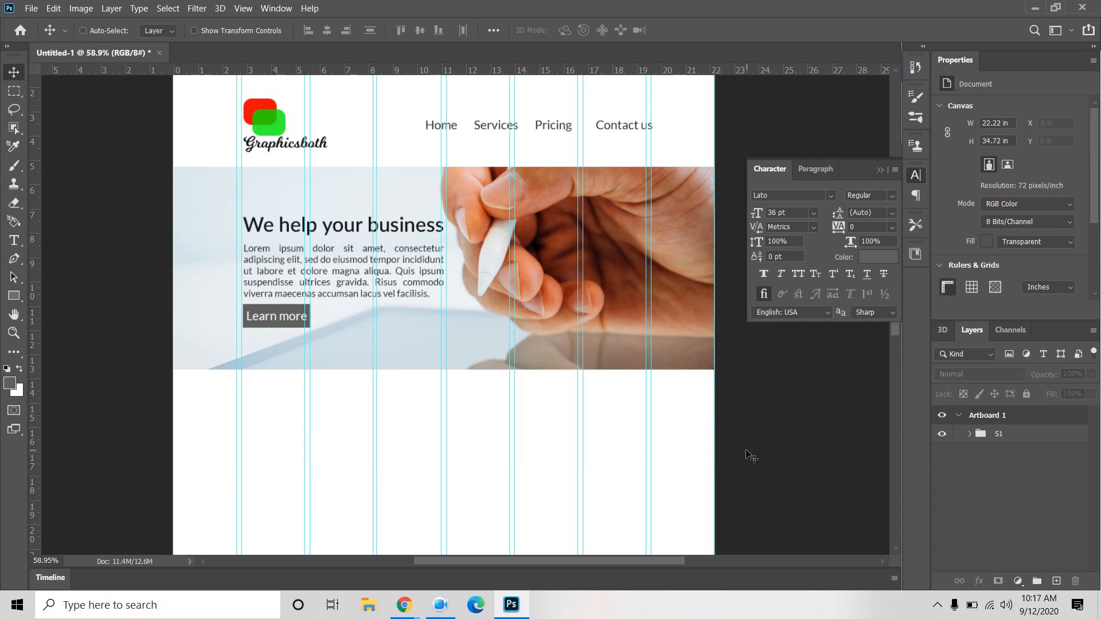
Step: Expand the S1 group and select the Rectangle 2 hero background layer
scroll(459, 424, down, 10)
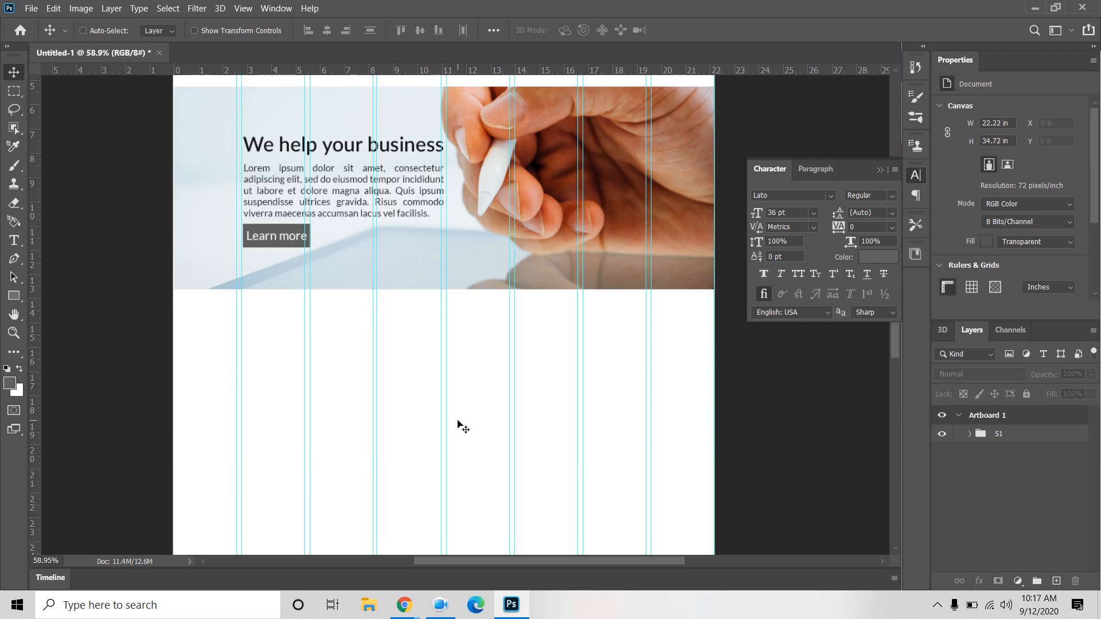
scroll(459, 425, up, 9)
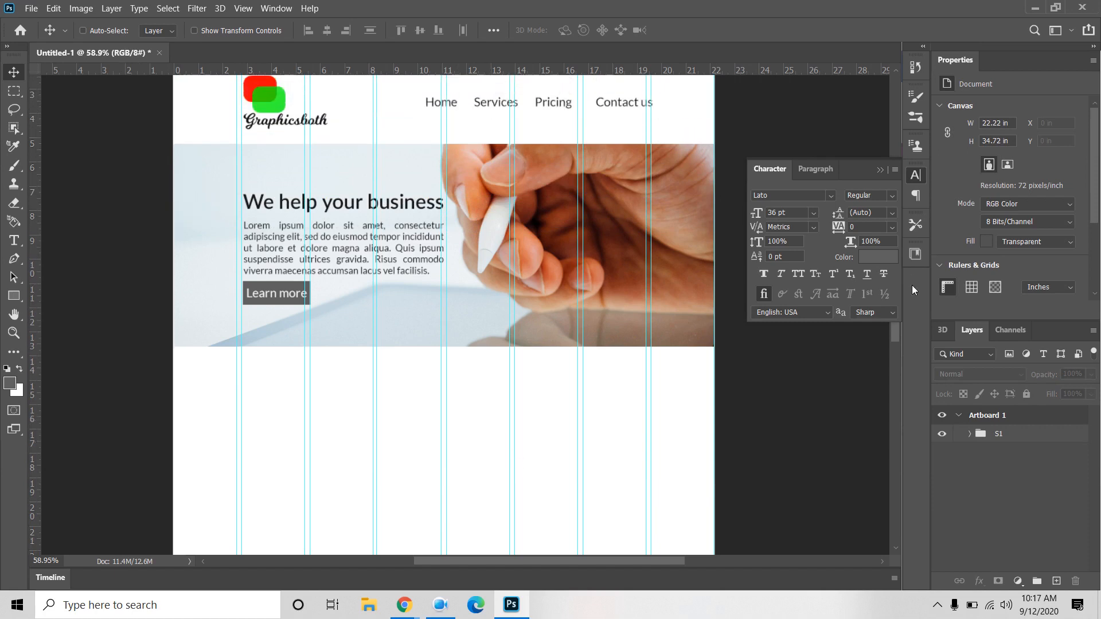
click(967, 435)
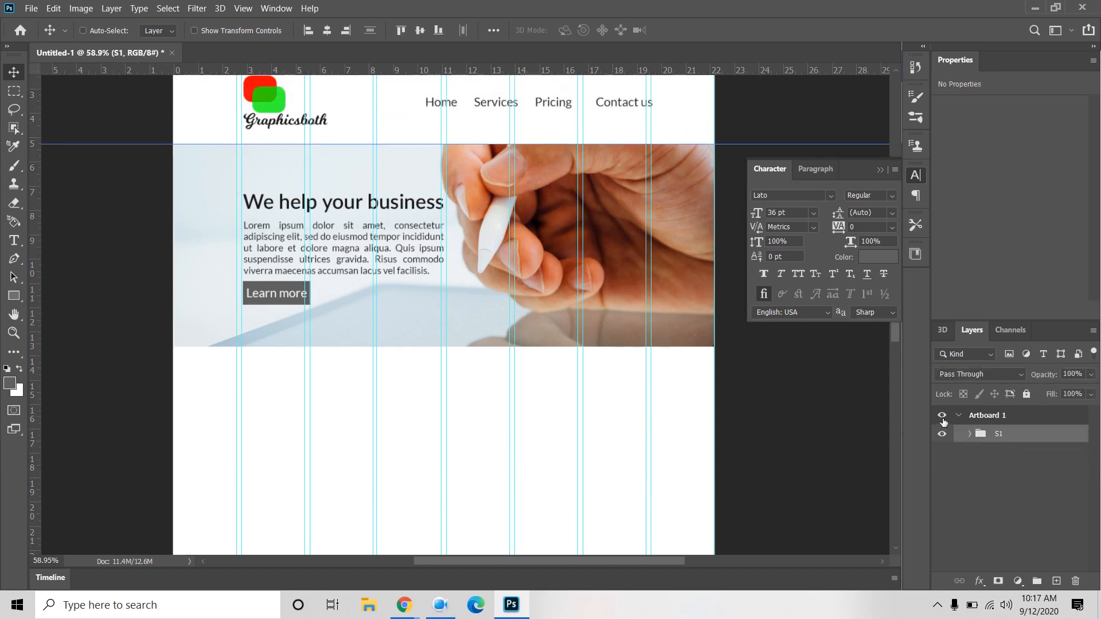
click(969, 434)
scroll(1020, 493, down, 3)
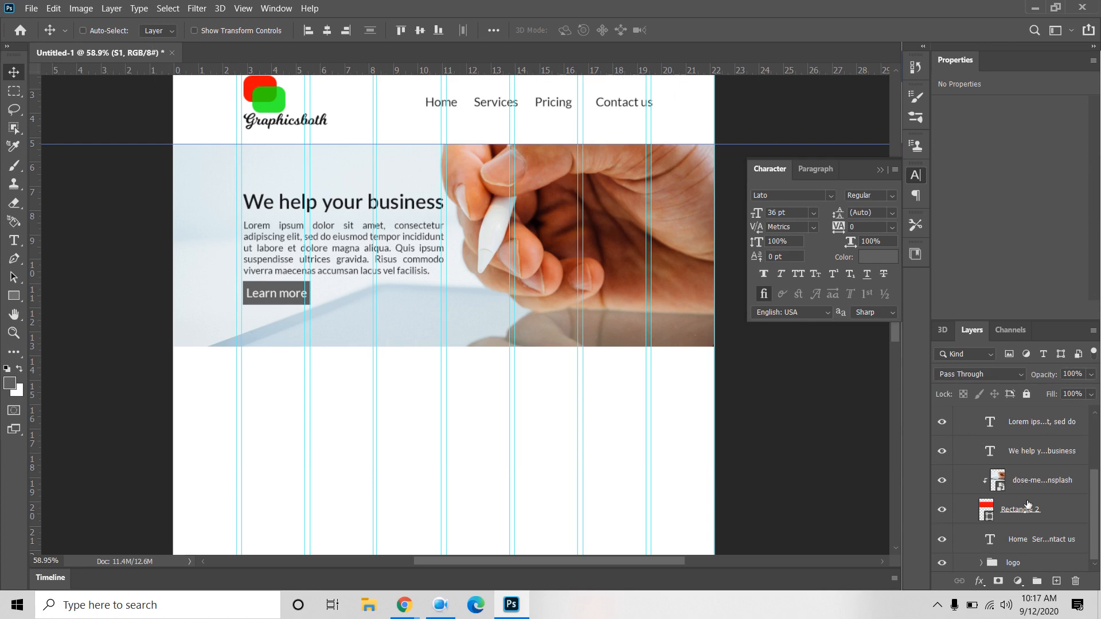
click(1066, 511)
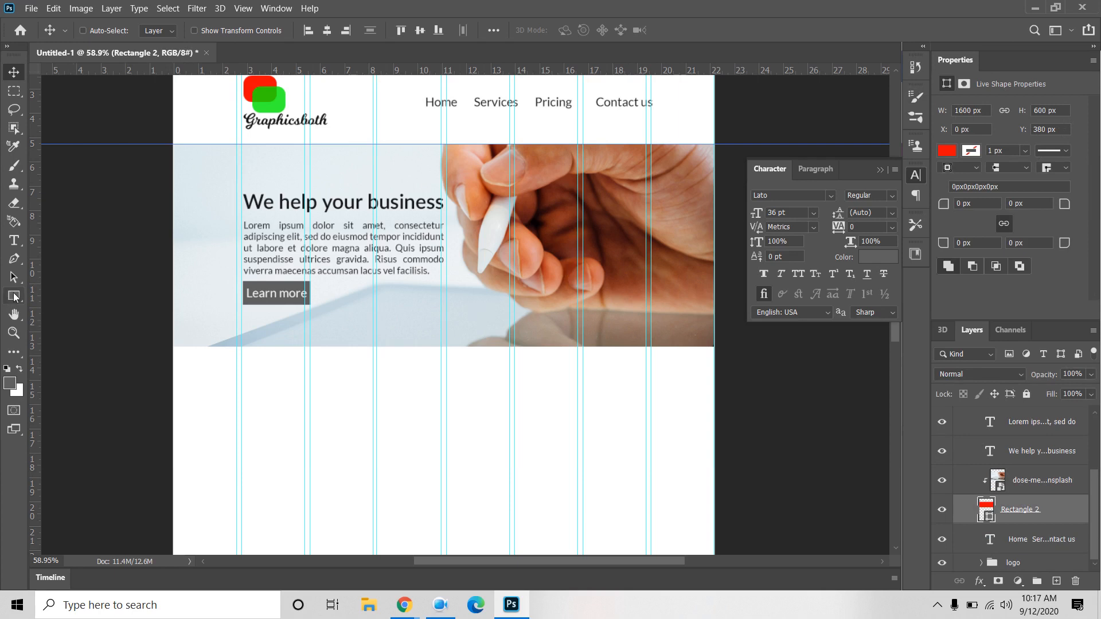
scroll(969, 441, up, 3)
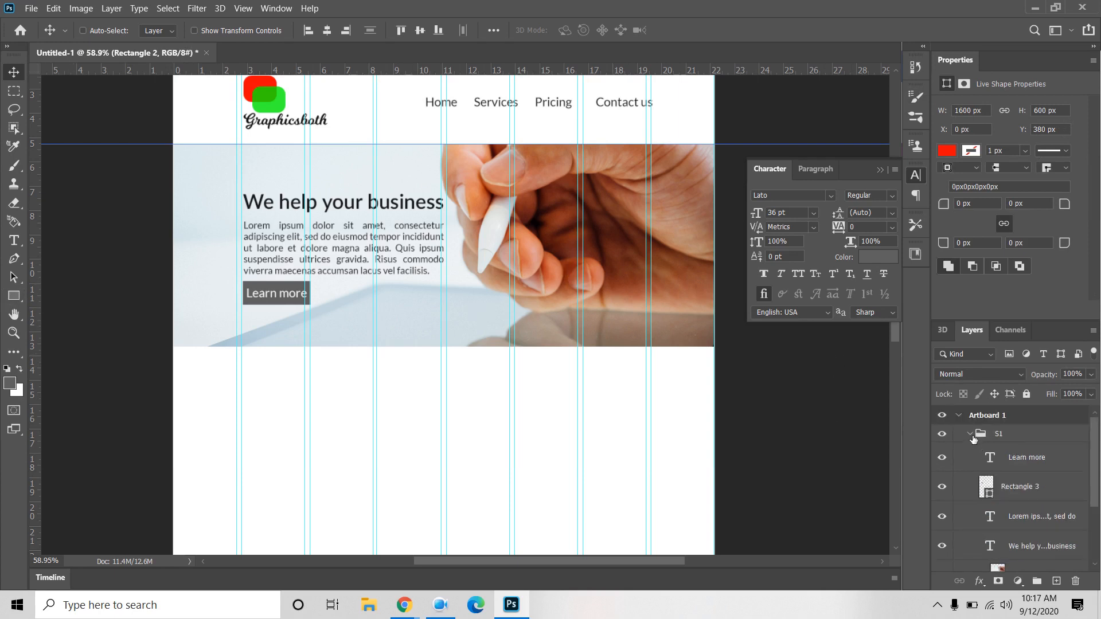
Step: Collapse S1 and create an exact 1600 × 600 px rectangle below the hero
click(969, 436)
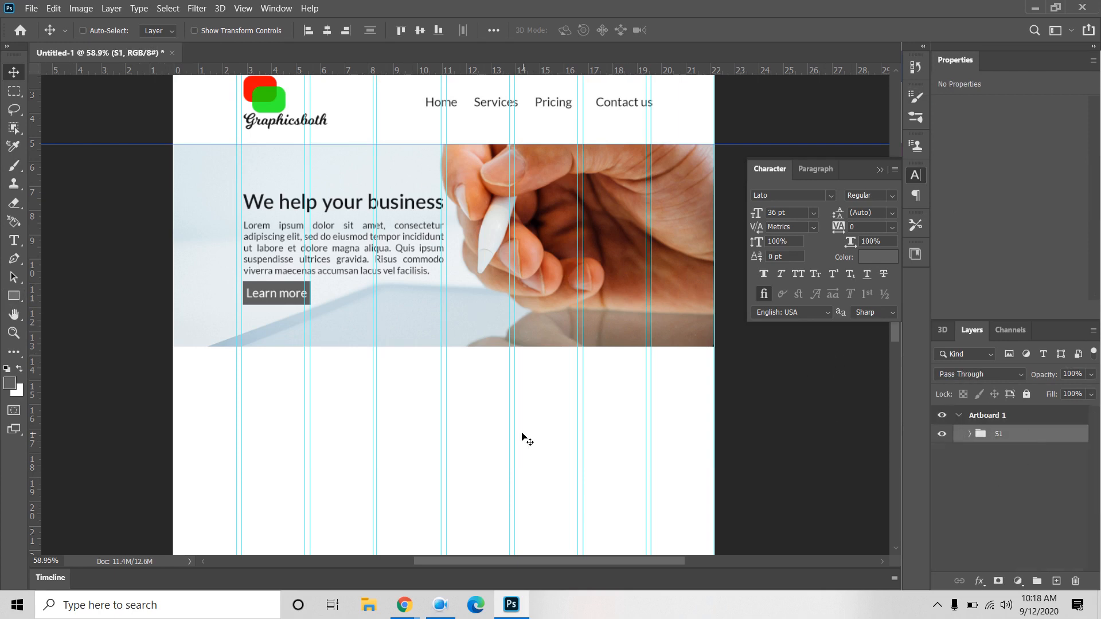
click(14, 296)
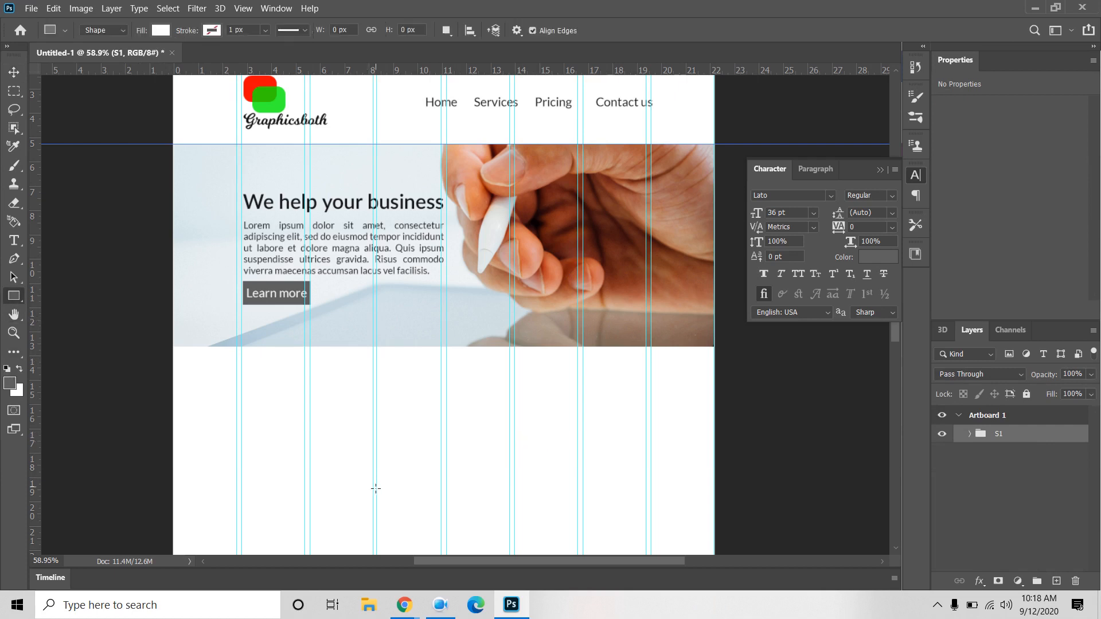
click(406, 447)
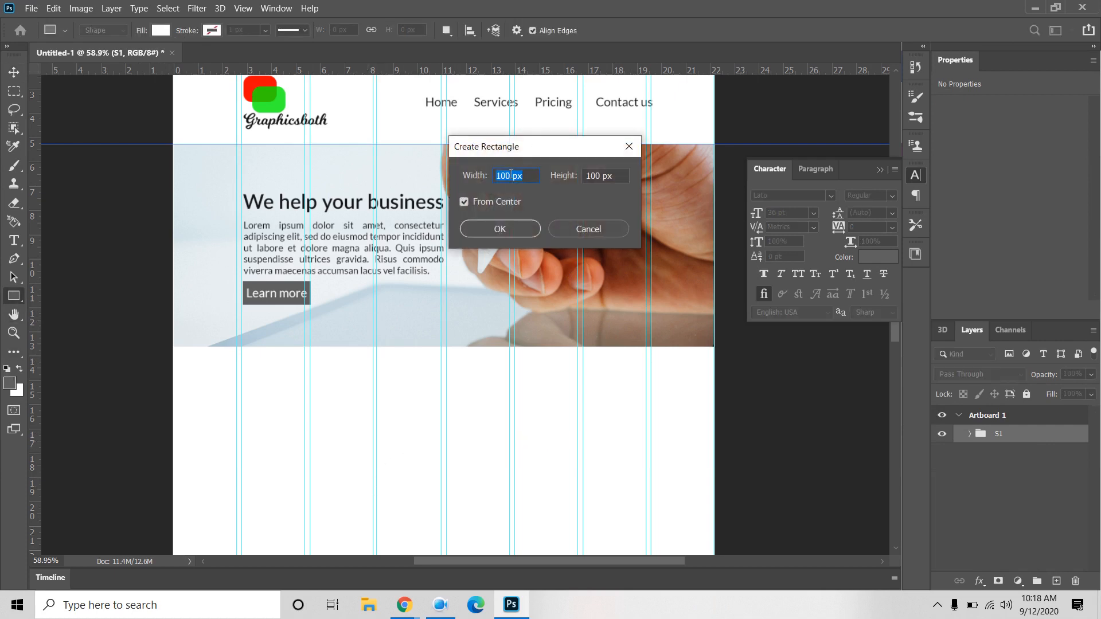
text(16)
key(Tab)
text(6)
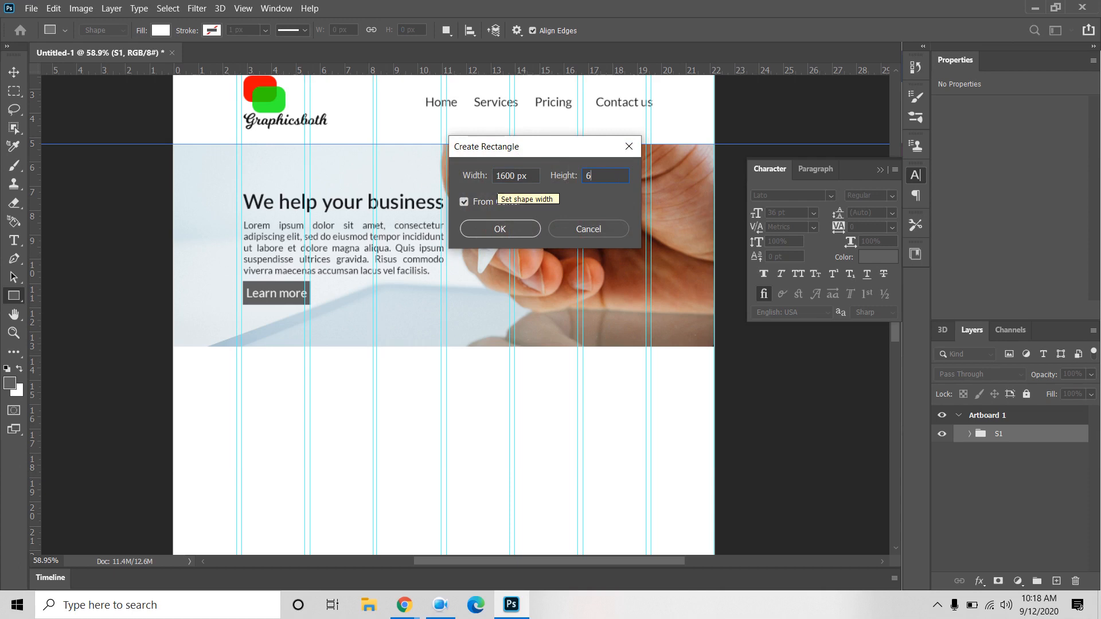
text(00)
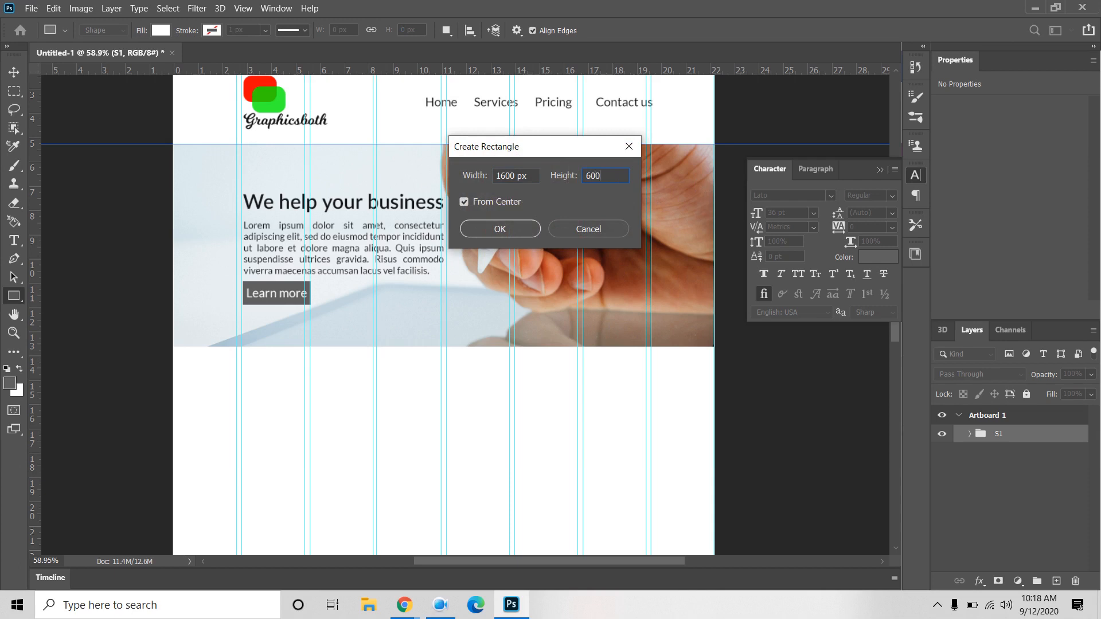
click(516, 229)
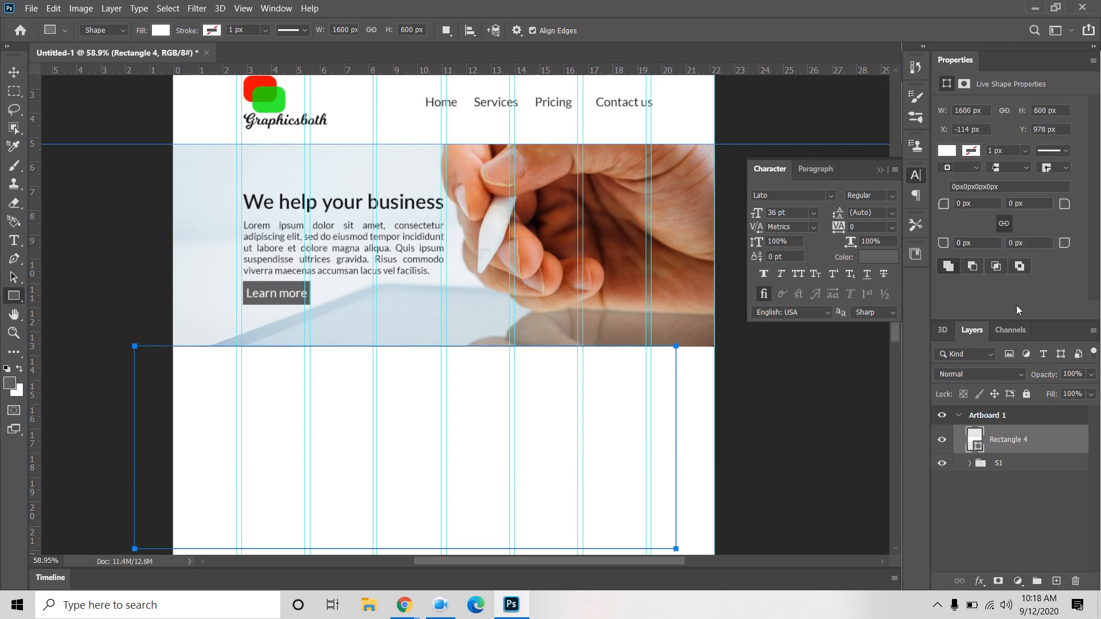
Step: Fill Rectangle 4 dark grey and move it right to span the artboard width
click(947, 152)
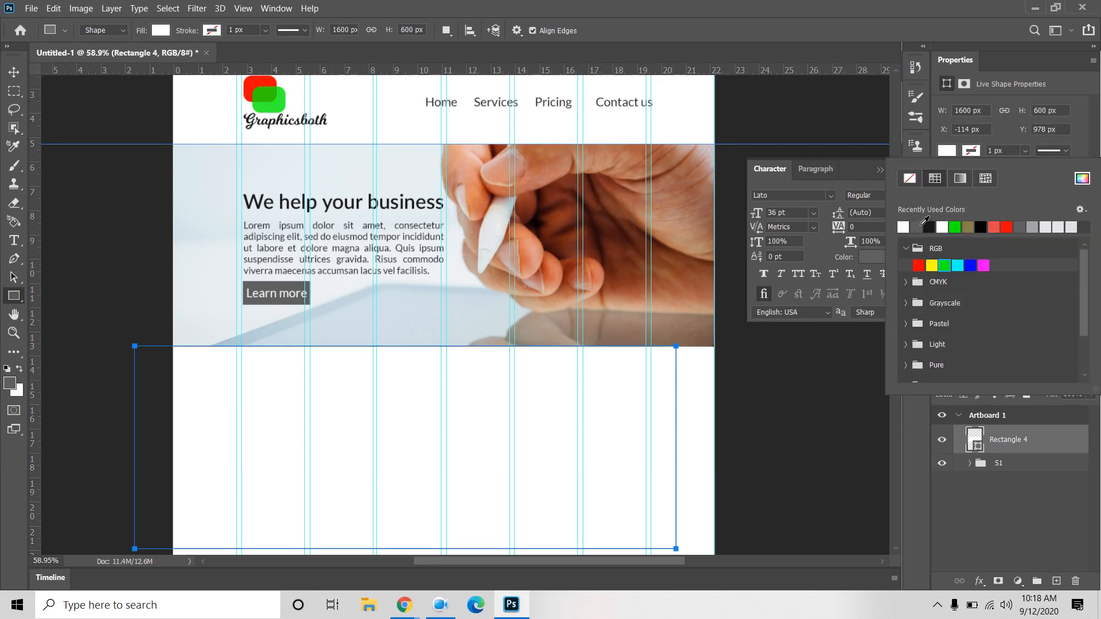
click(1058, 226)
click(13, 72)
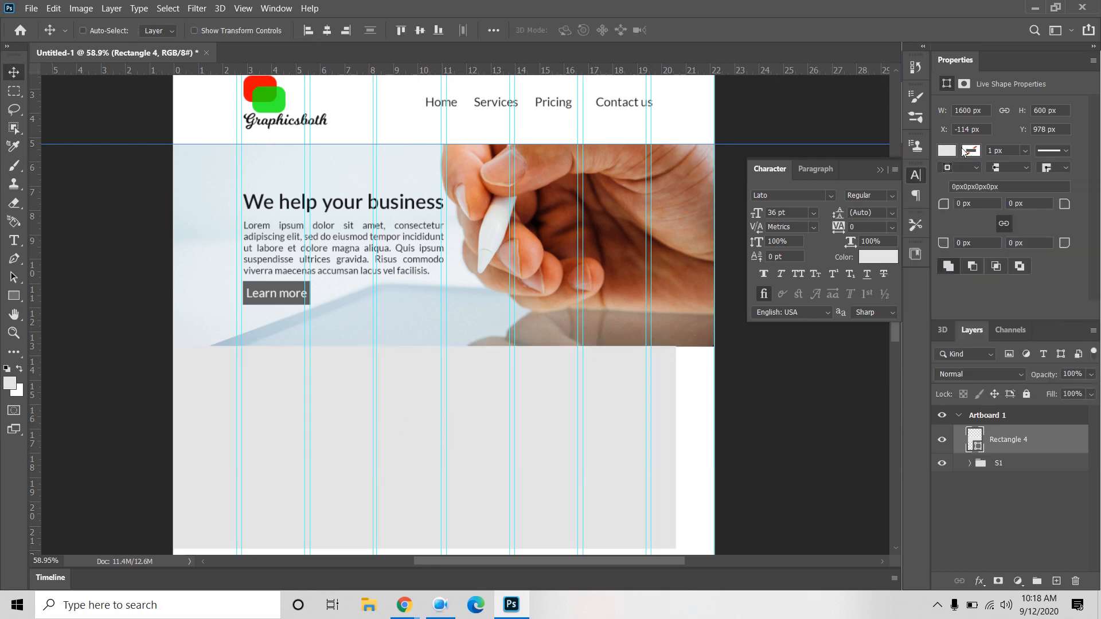
click(946, 151)
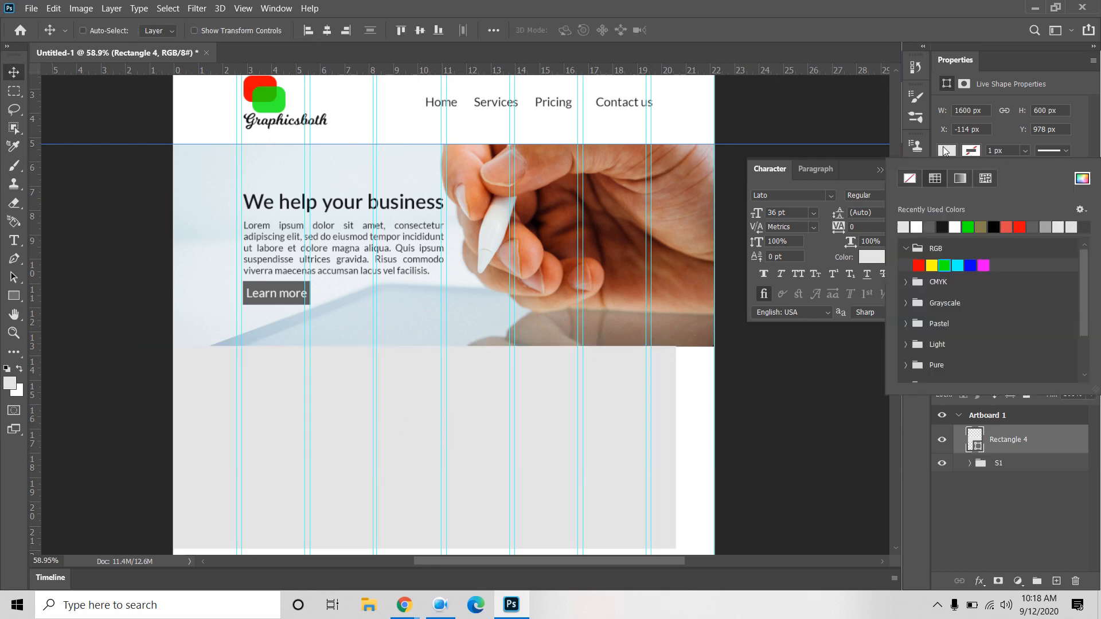
click(1036, 226)
click(574, 424)
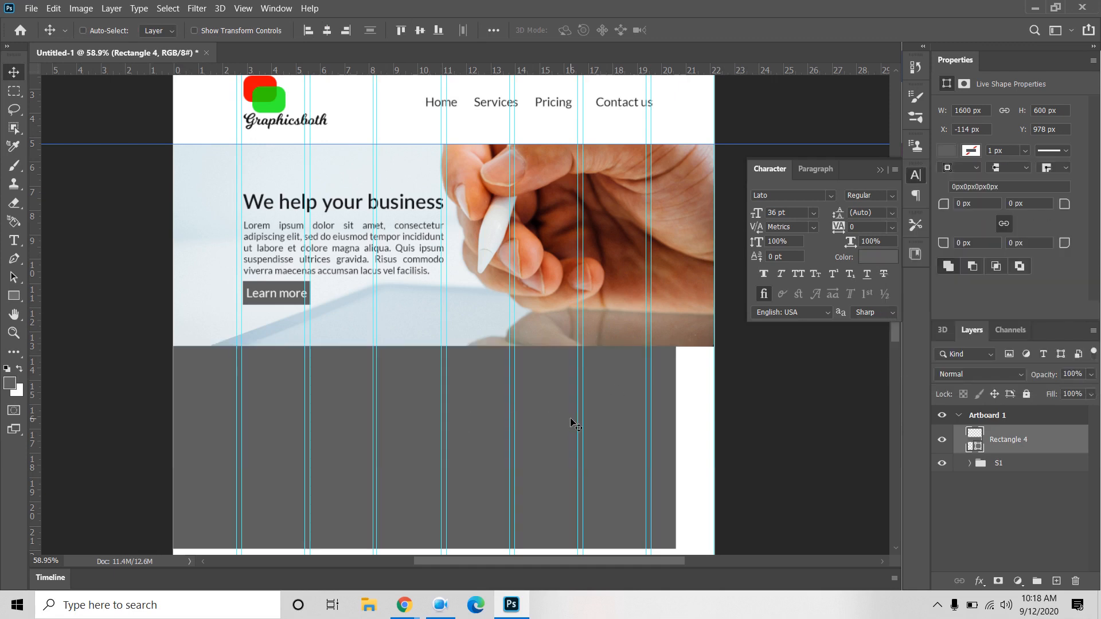
drag(573, 426, 608, 422)
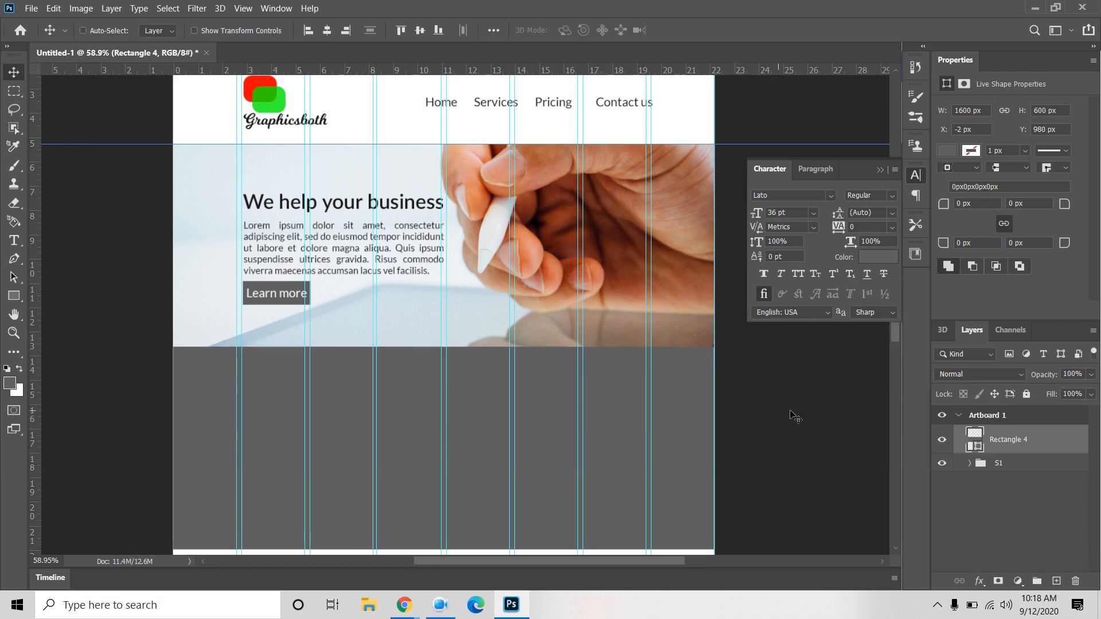
Step: Hide the floating Character panel and pan down to show the grey section
click(880, 169)
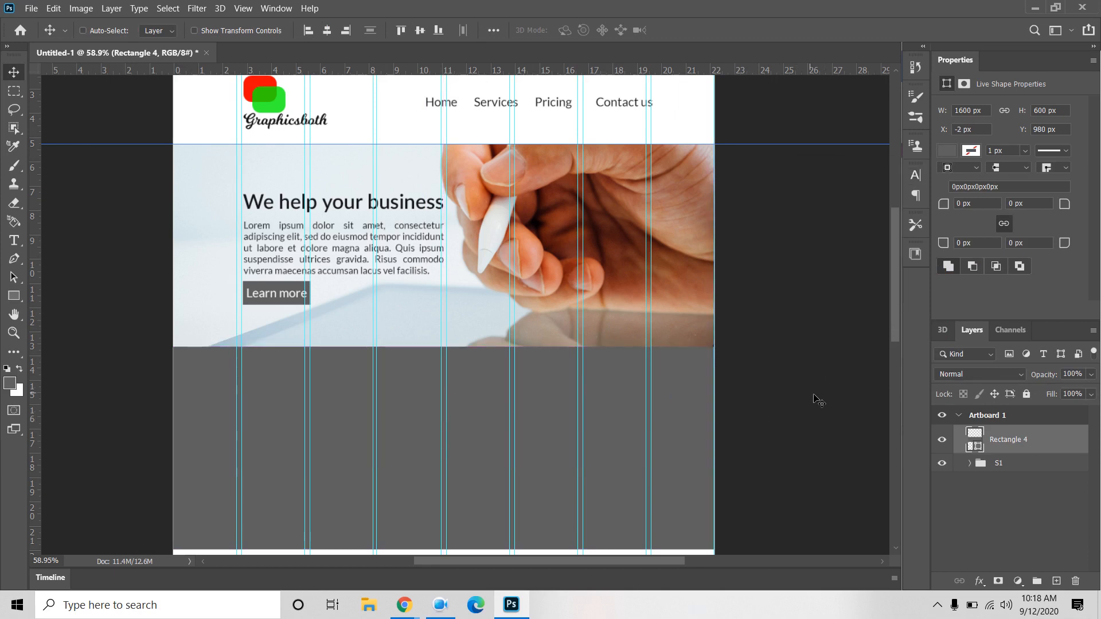
key(space)
drag(771, 426, 796, 247)
drag(830, 446, 845, 519)
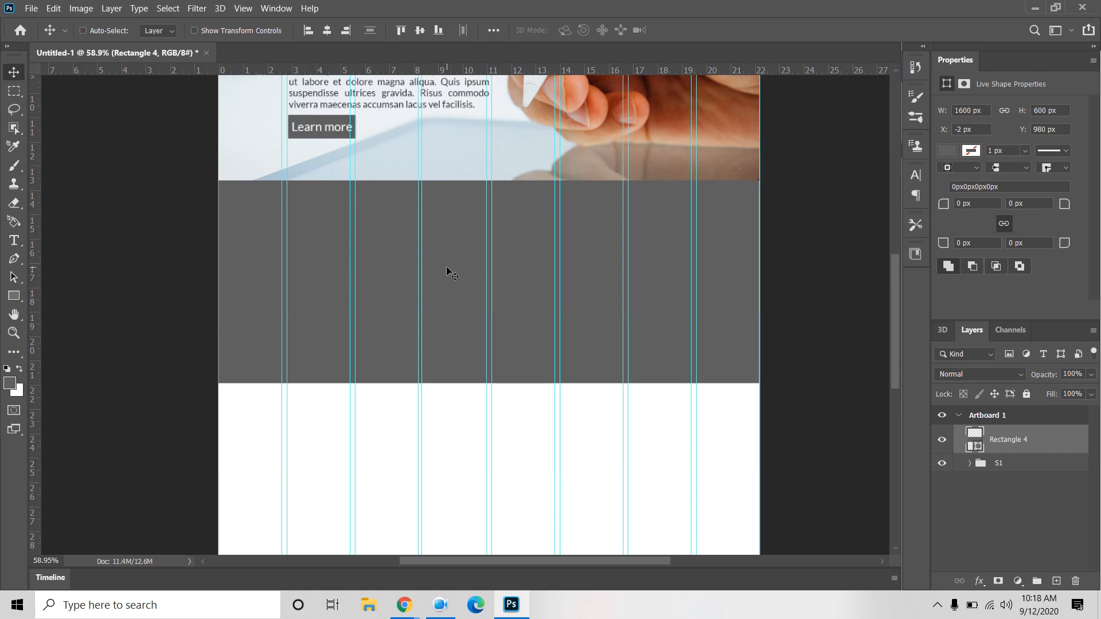
Step: Nudge the grey section down a few pixels
key(shift+Down)
key(Down)
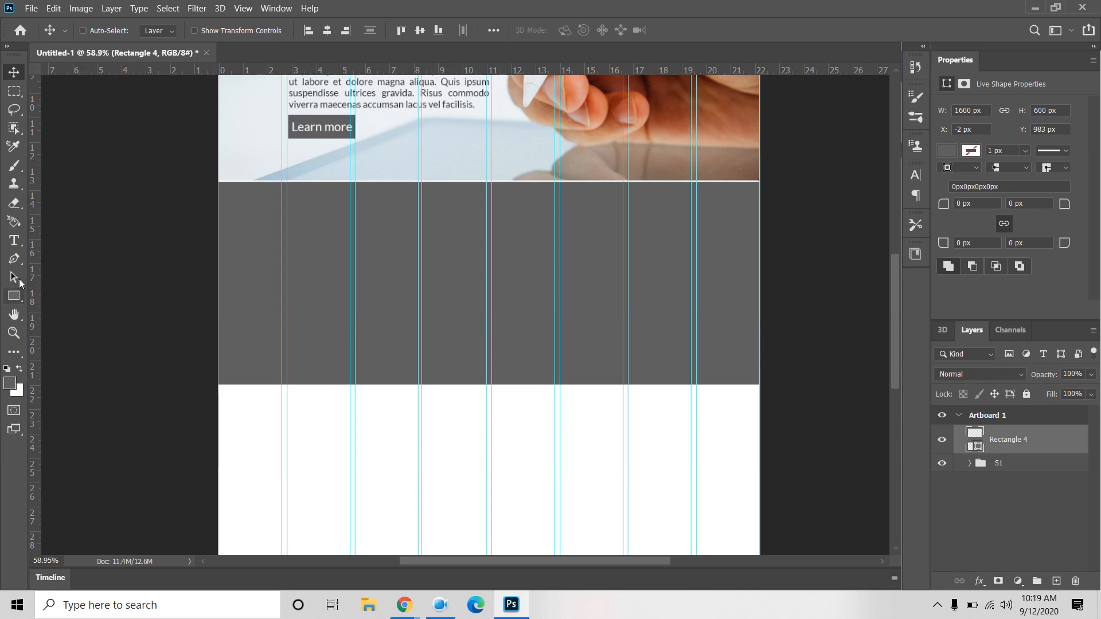
click(14, 240)
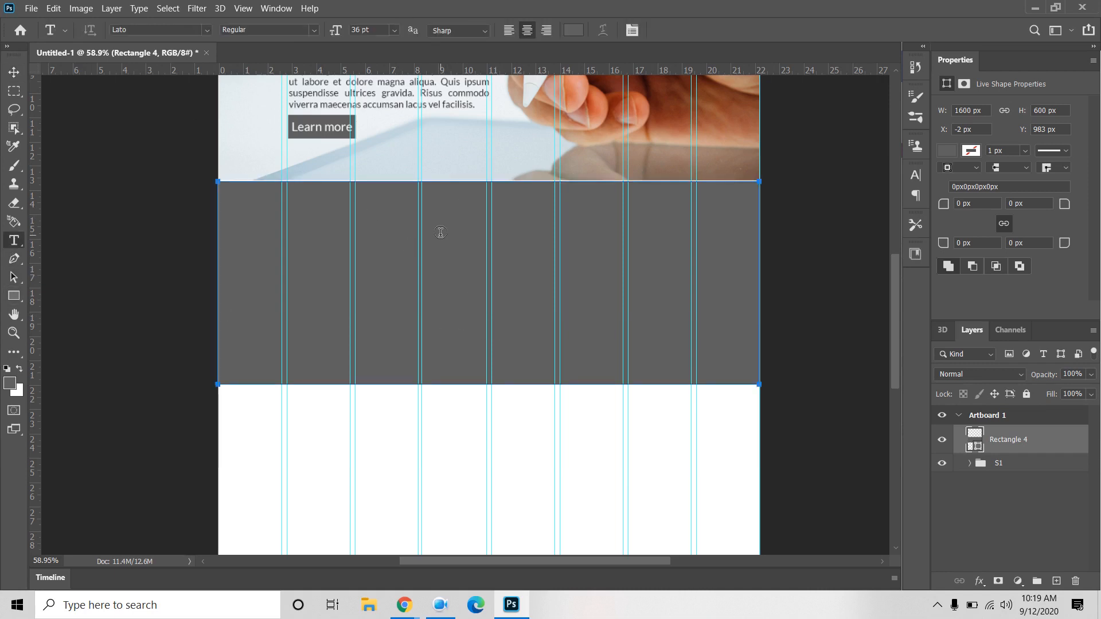
click(543, 291)
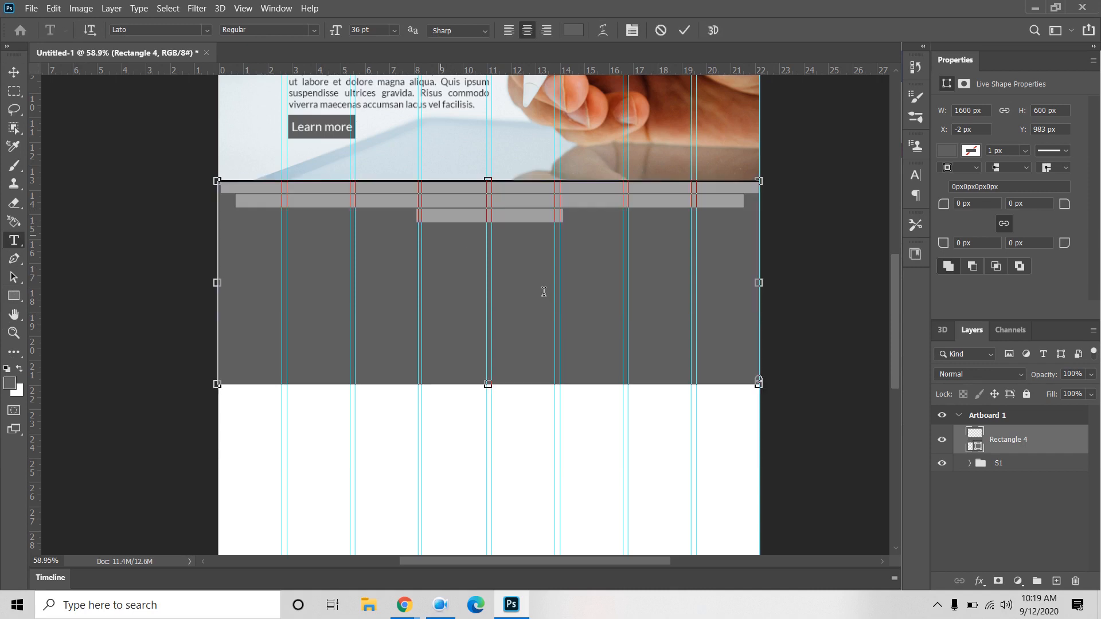
click(657, 32)
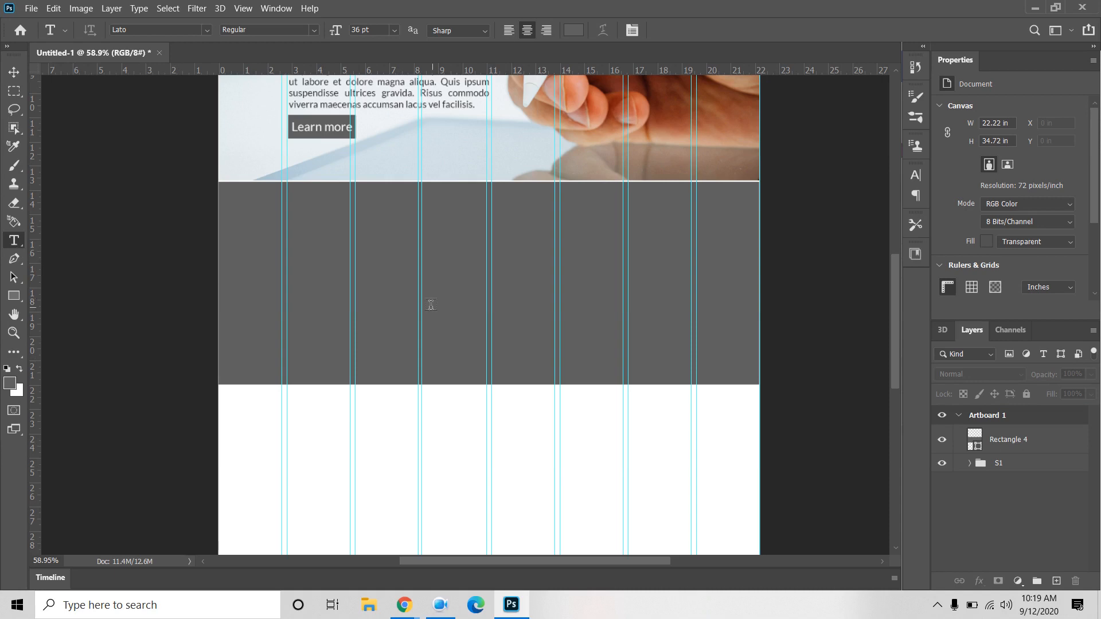
Step: Add a white (ffffff) 'Our Services' heading and move it near the section's top
click(463, 288)
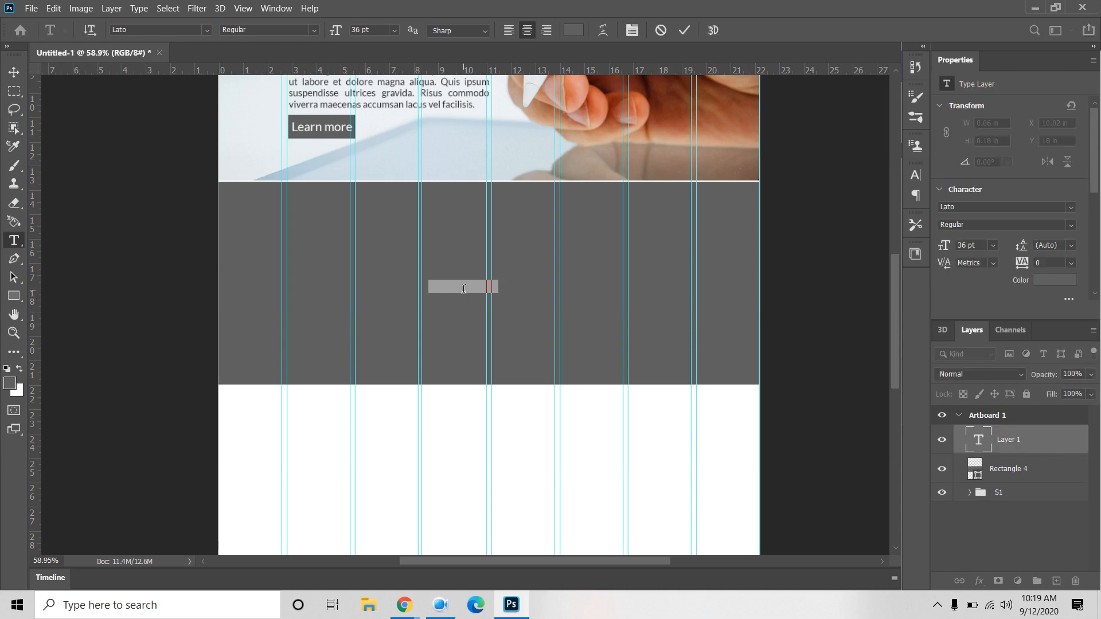
click(1046, 286)
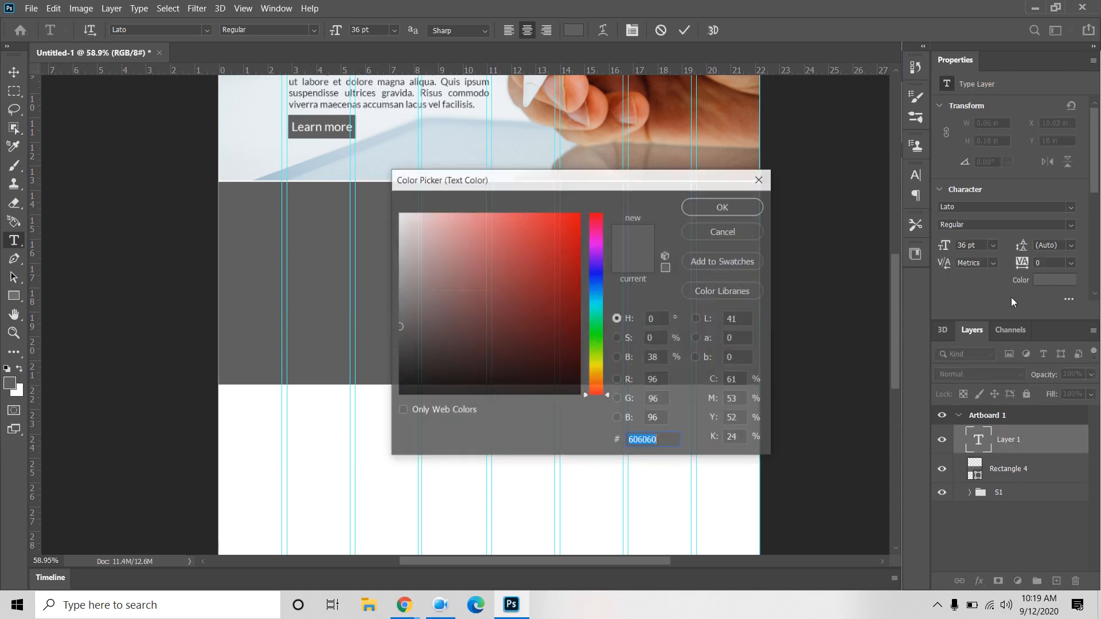
text(ffffff)
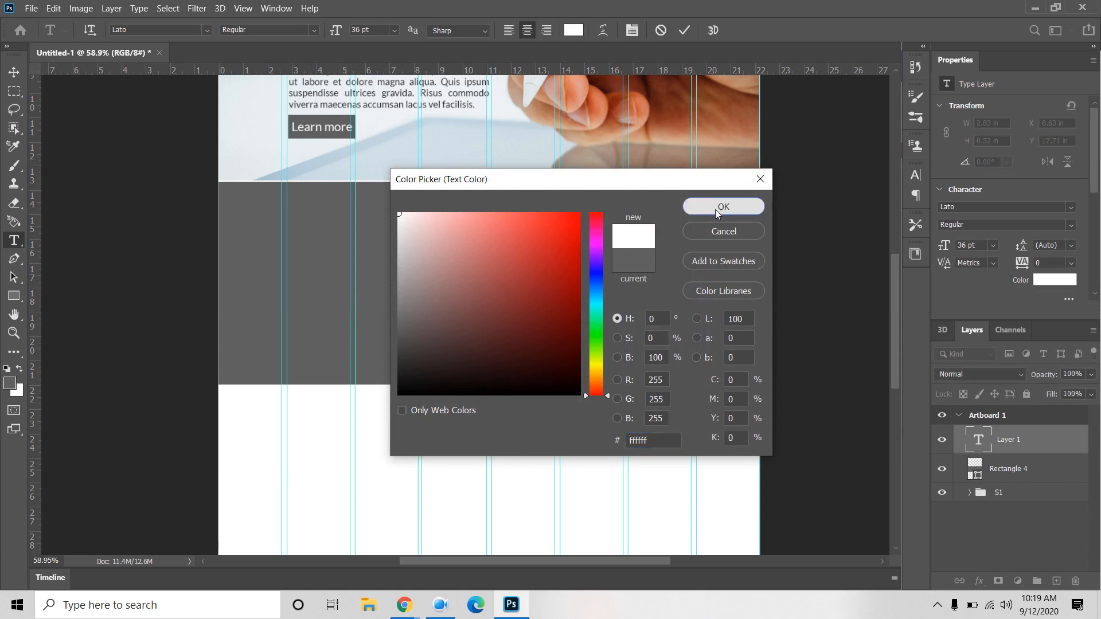
click(720, 207)
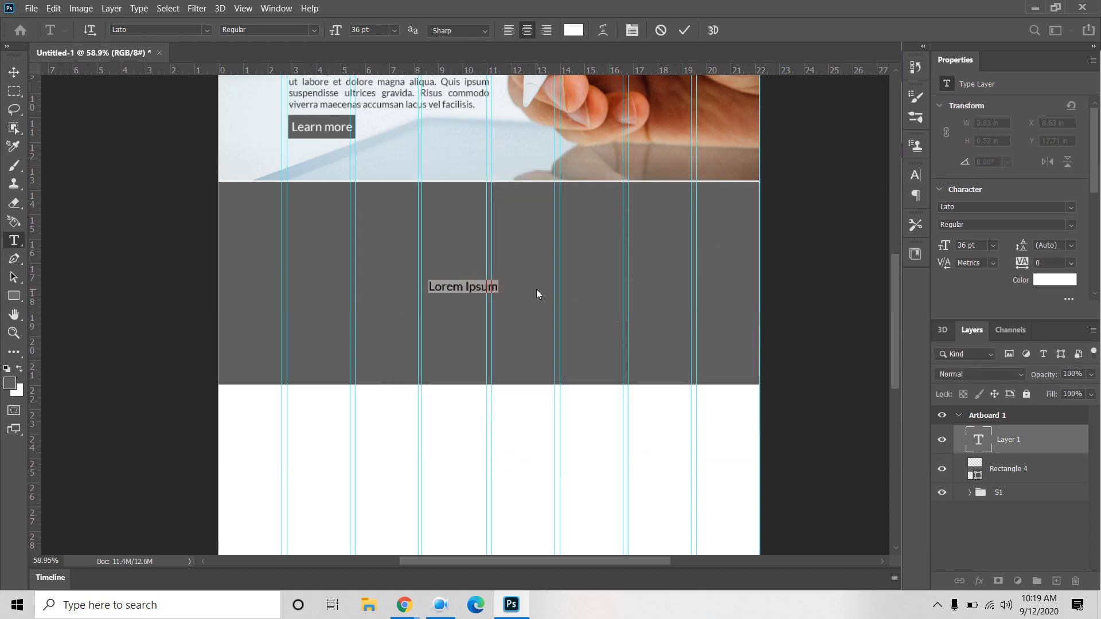
text(Our S)
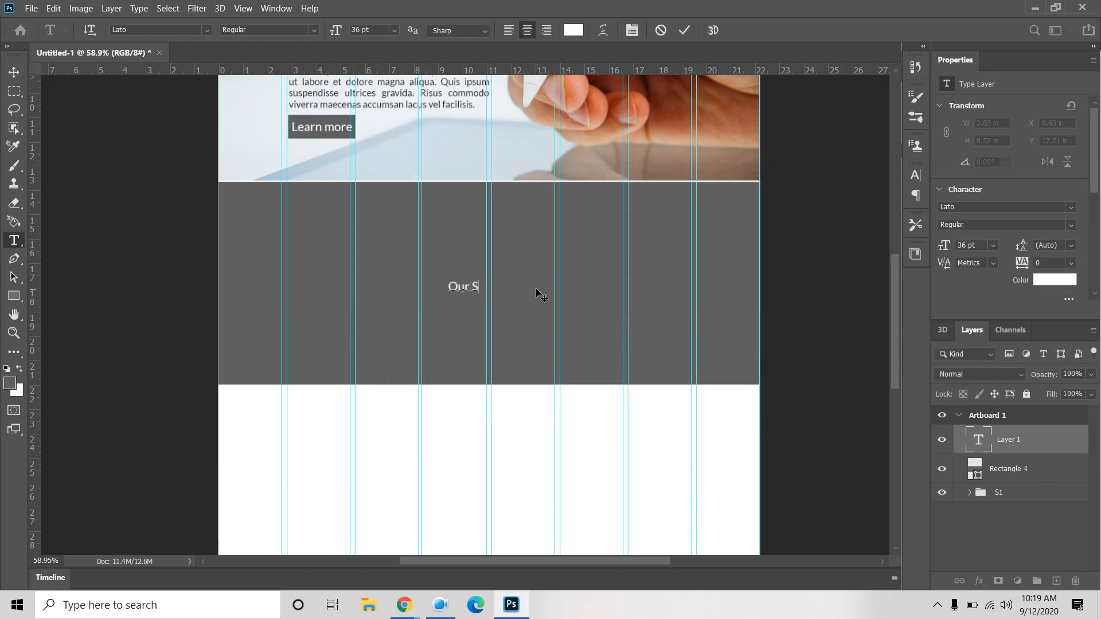
text(ervices)
click(14, 72)
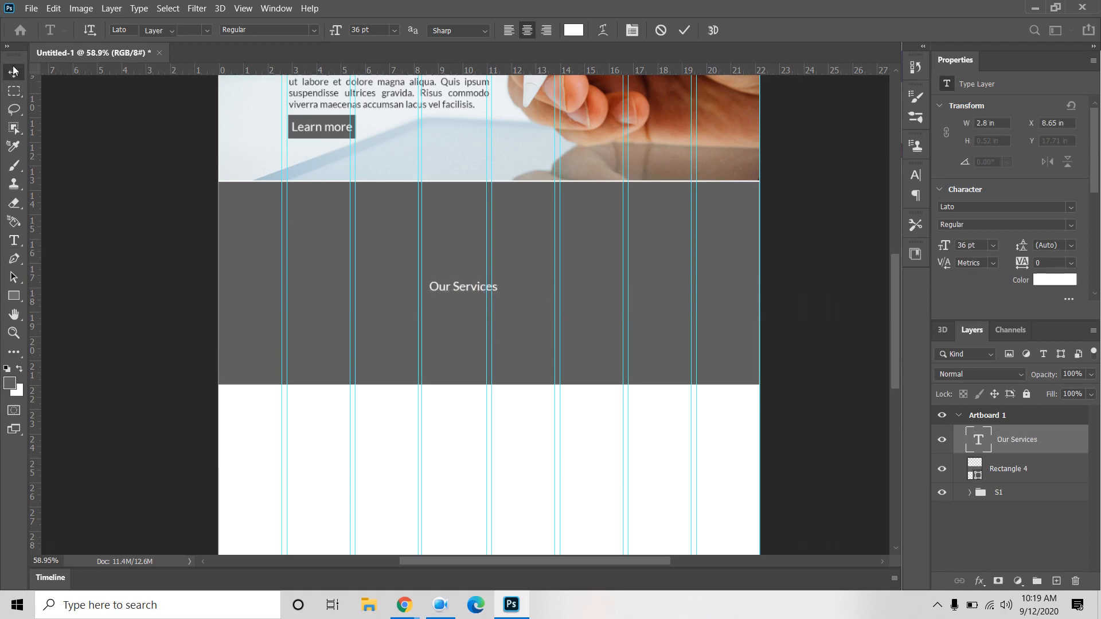
drag(464, 289, 496, 206)
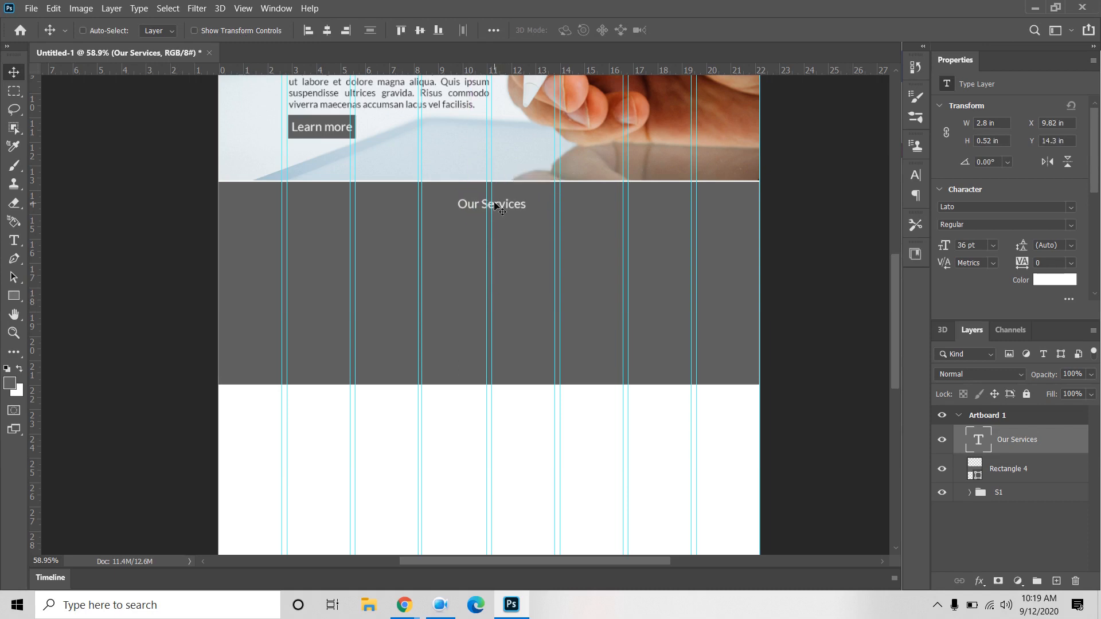
Step: Select the whole artboard, align the Our Services heading's horizontal centre to it, then deselect
click(493, 31)
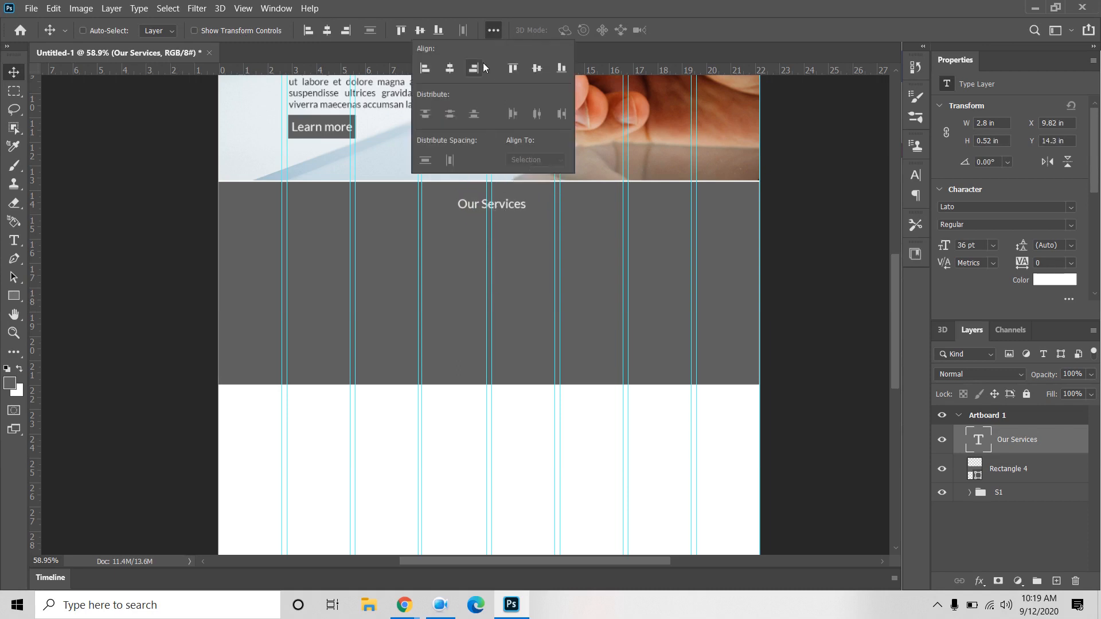
click(1009, 443)
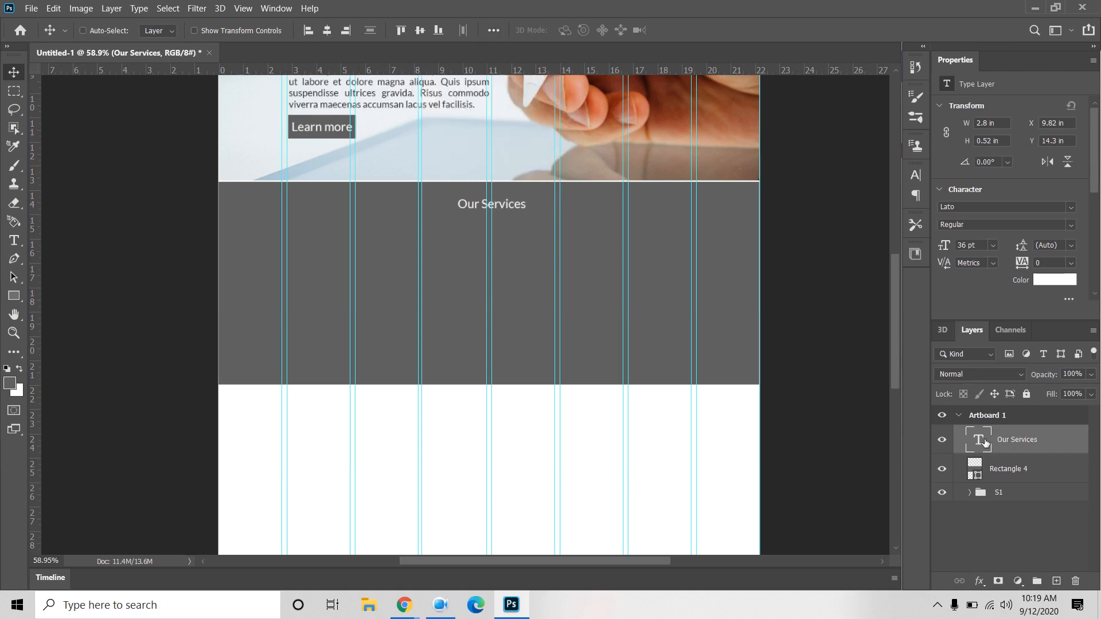
ctrl+click(984, 440)
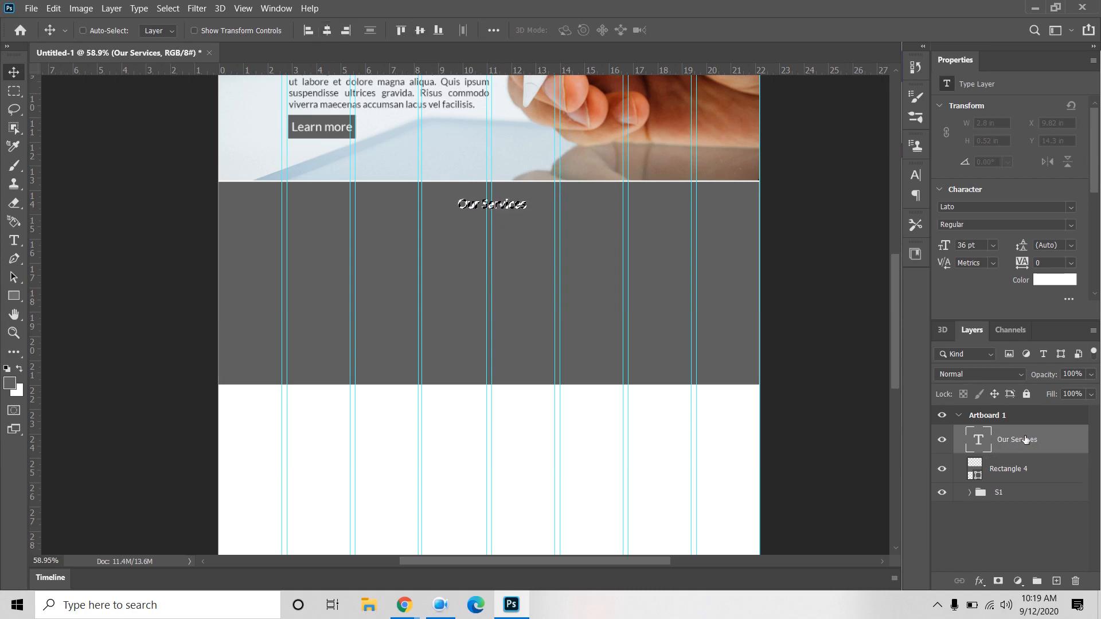
click(494, 30)
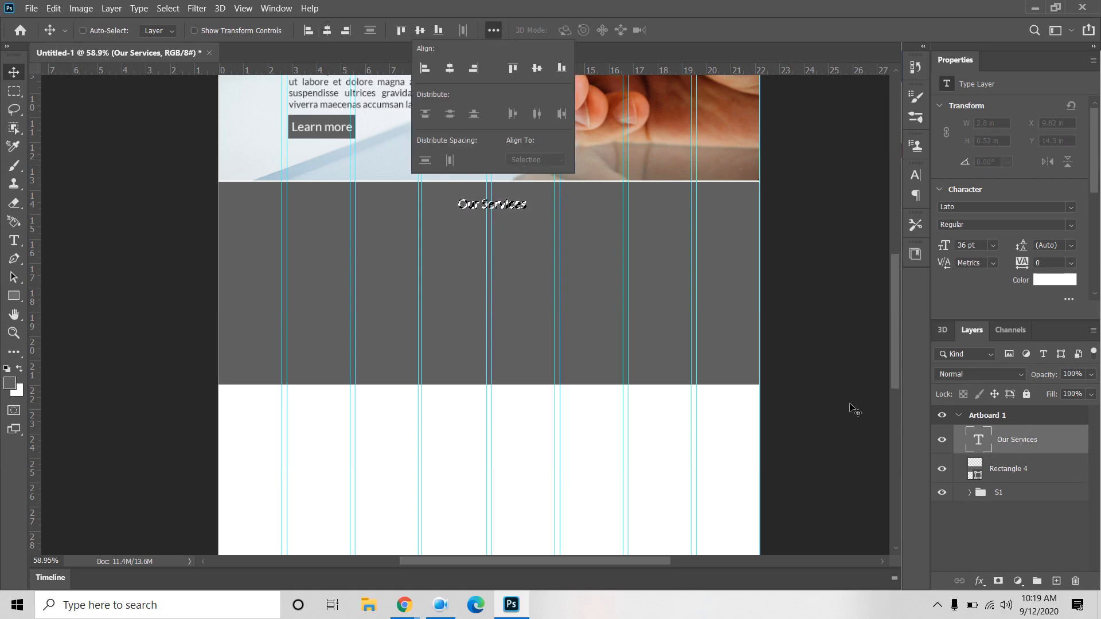
click(1035, 532)
click(1049, 438)
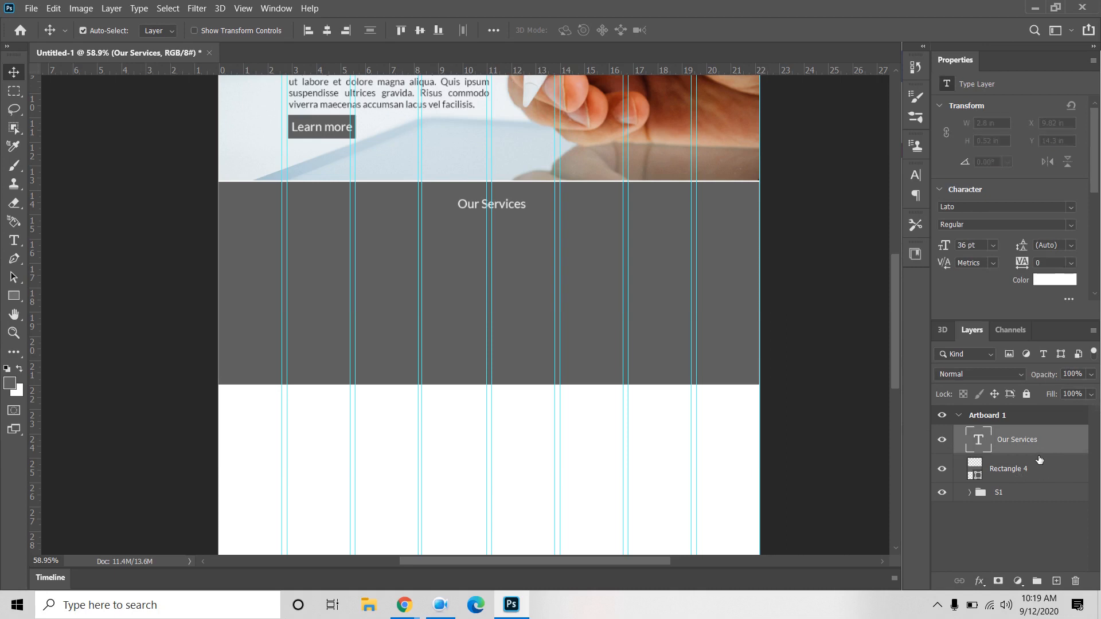
key(ctrl+a)
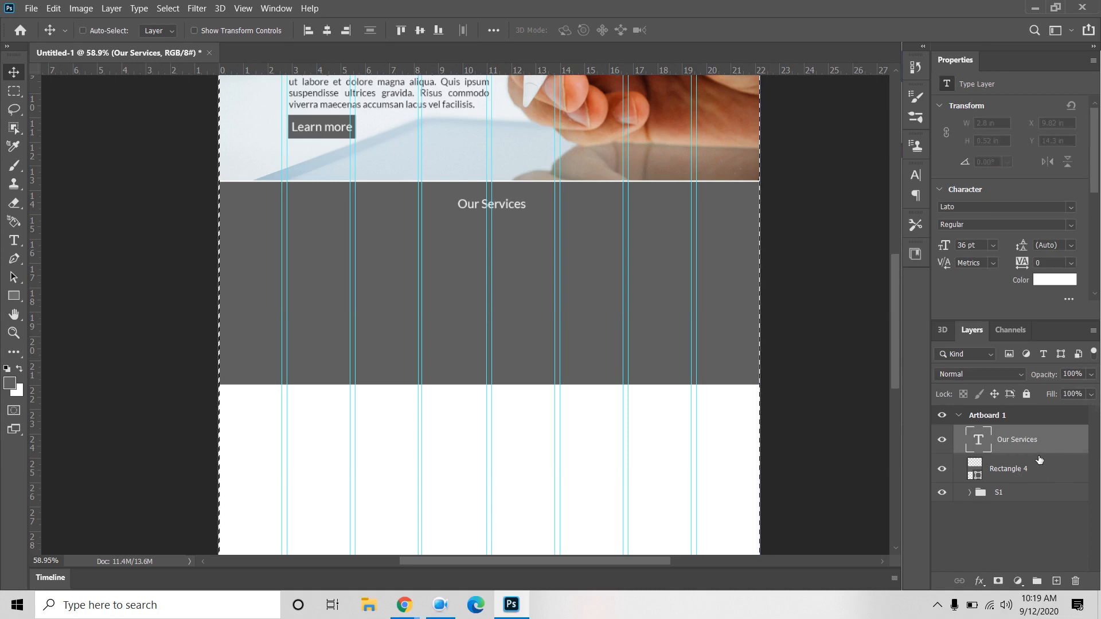
click(327, 30)
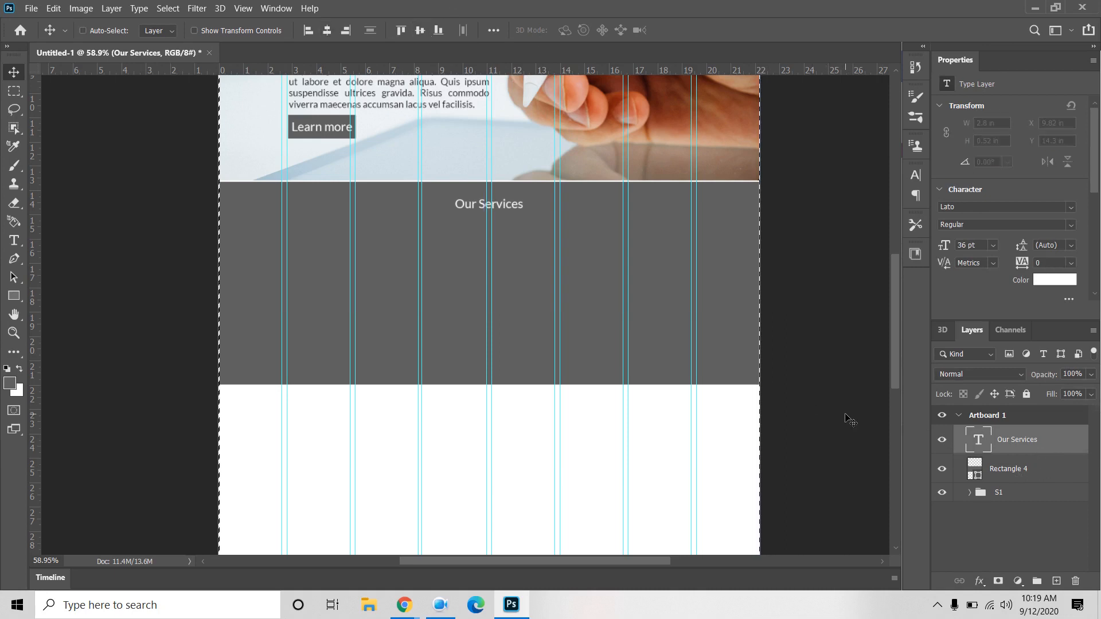
key(ctrl+d)
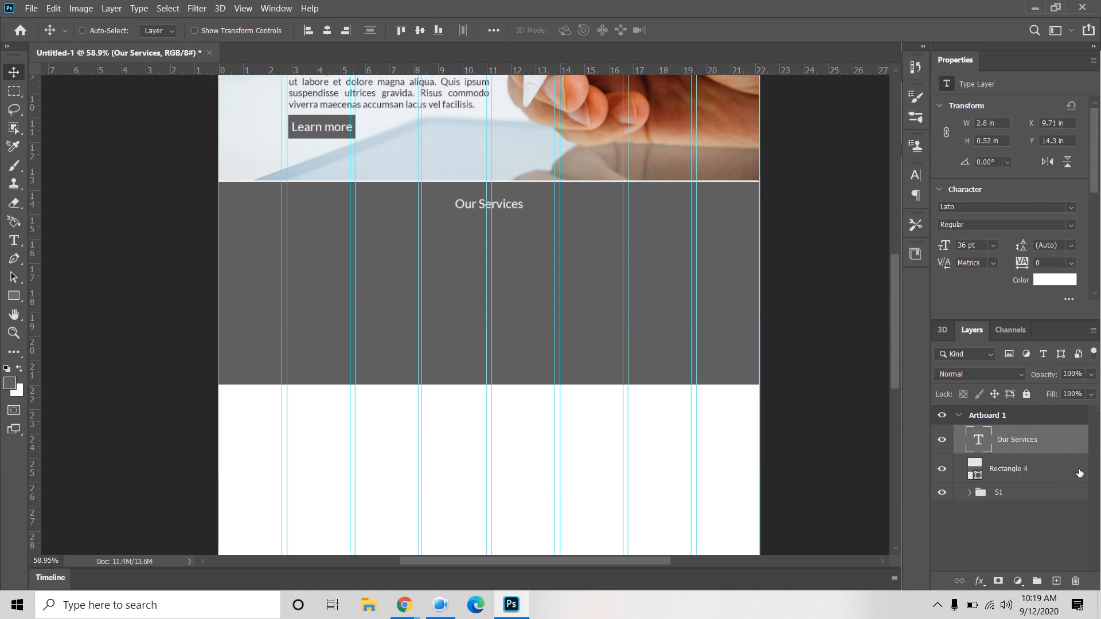
Step: Enlarge the Our Services heading to 60 pt, then select all and deselect the artboard
click(993, 244)
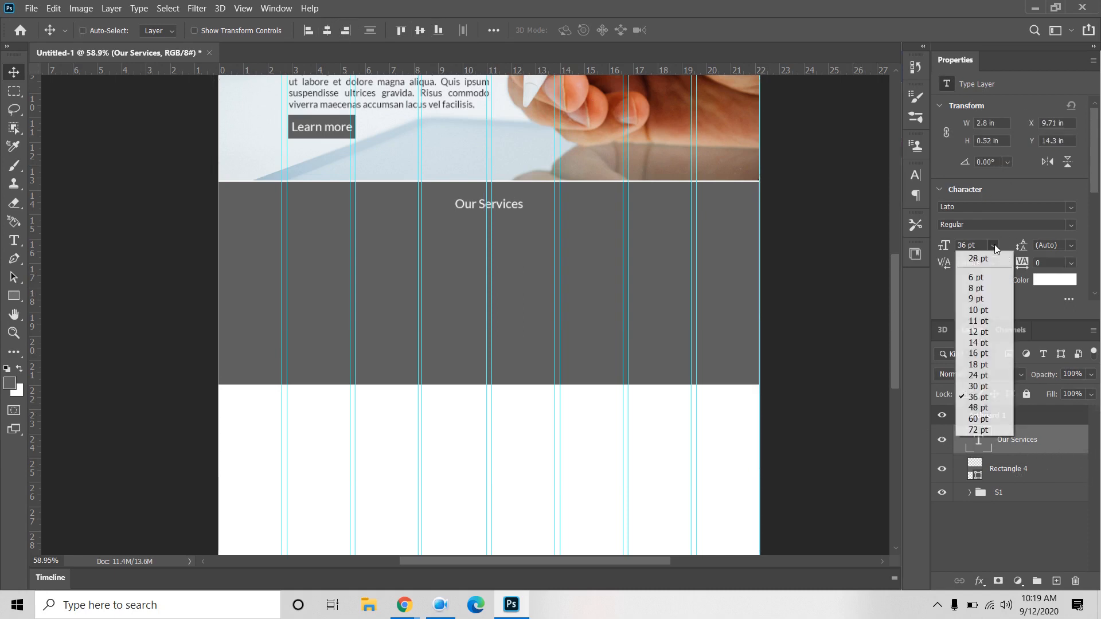
click(982, 418)
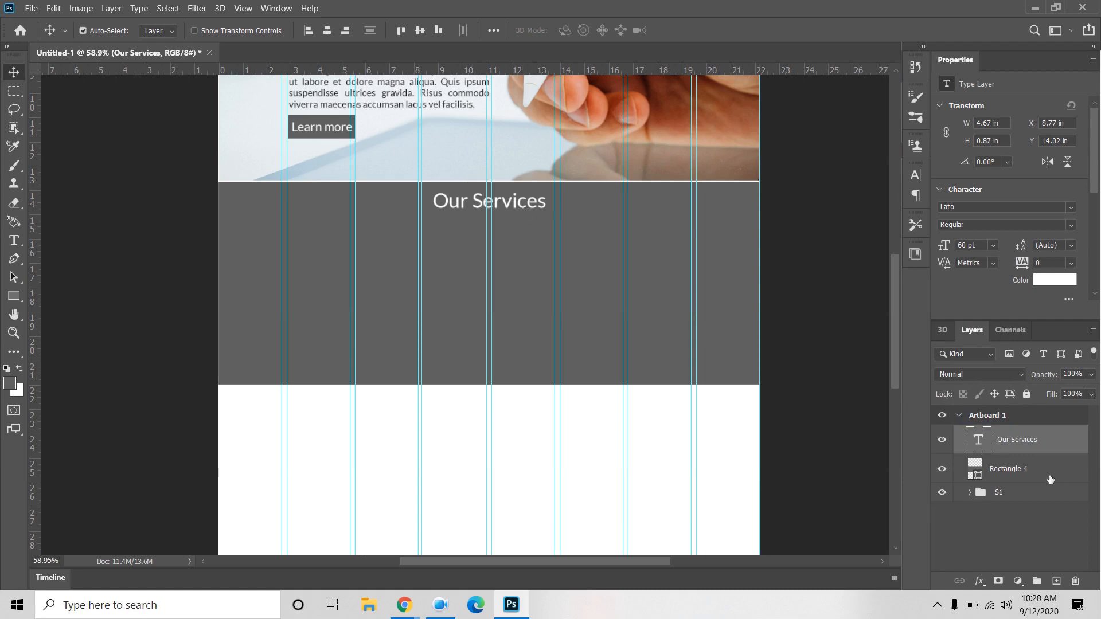
key(ctrl+a)
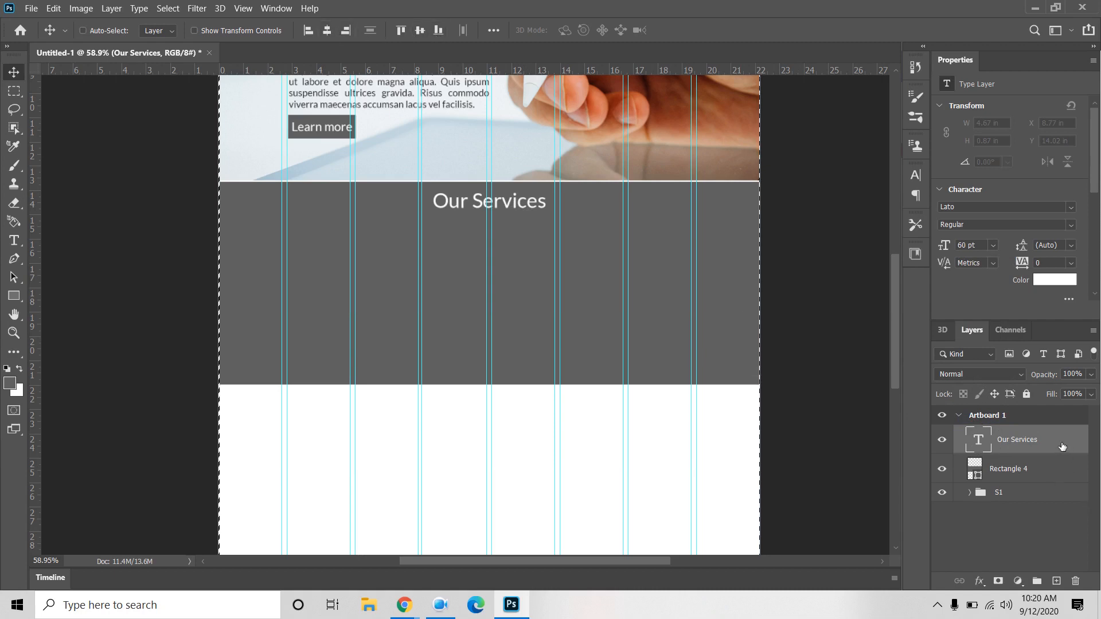
key(ctrl+d)
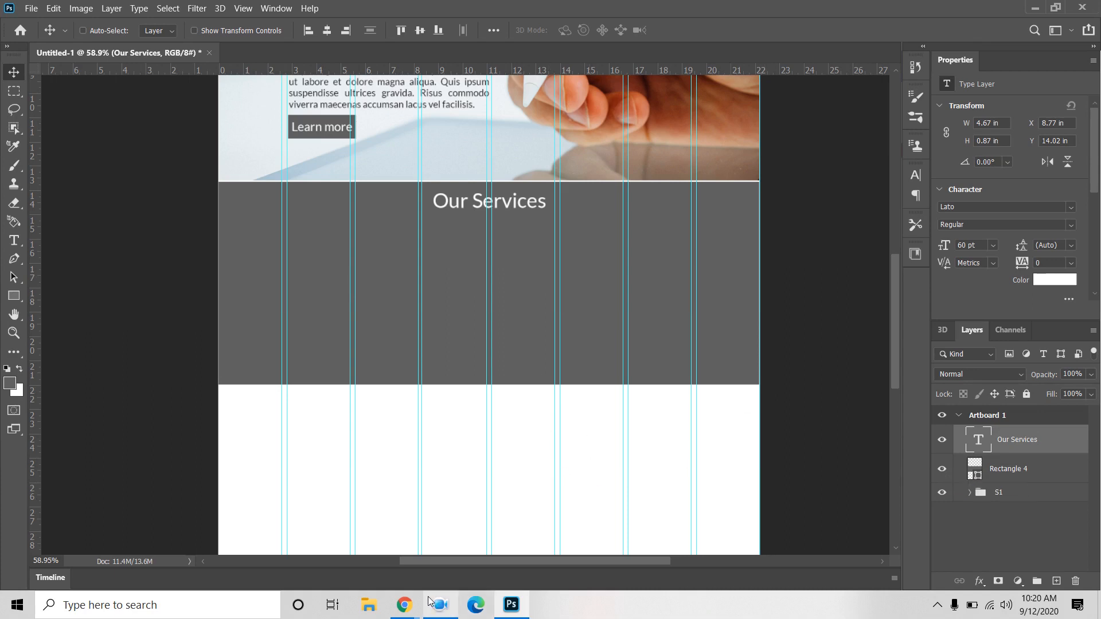
Step: Search 'font awesome cheatsheet' in a new Chrome tab and open the Font Awesome Cheatsheet page
mouse_move(404, 610)
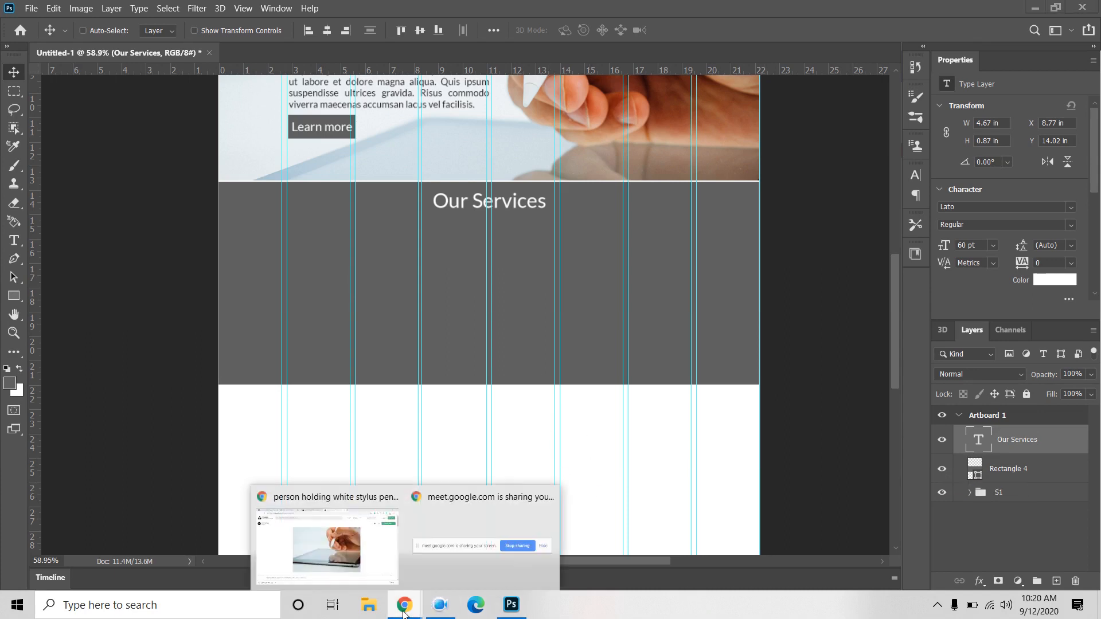
click(334, 563)
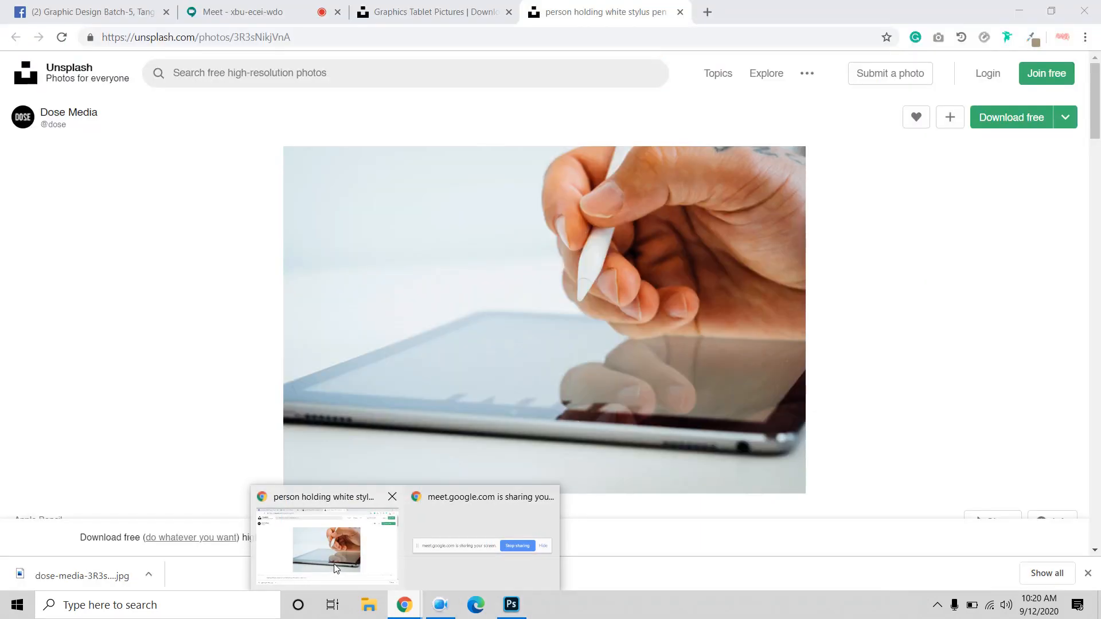
click(709, 12)
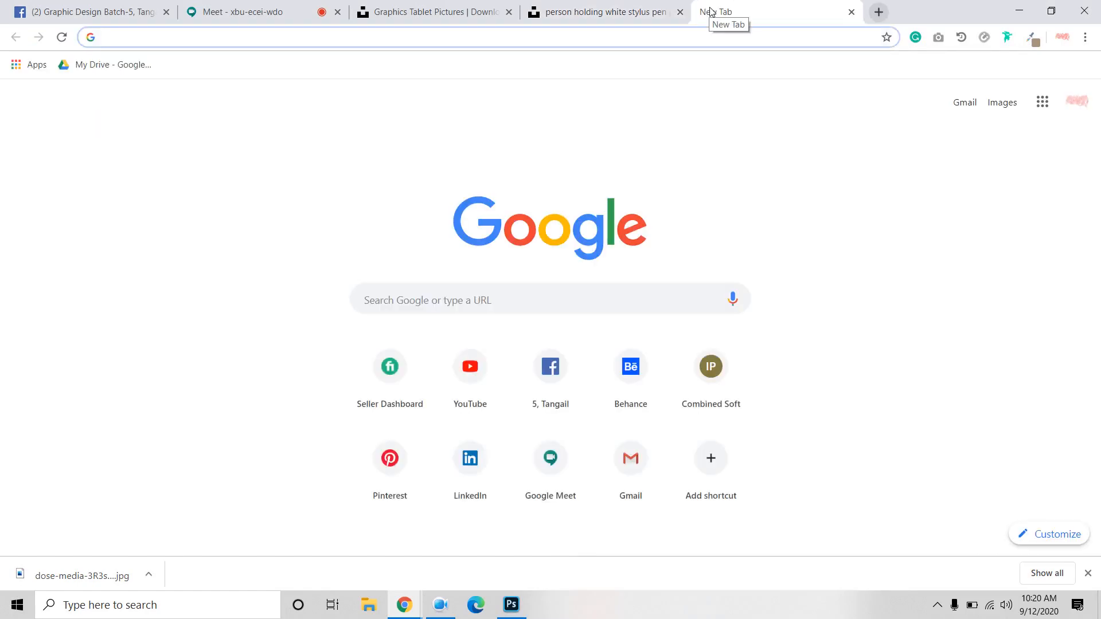
text(fon)
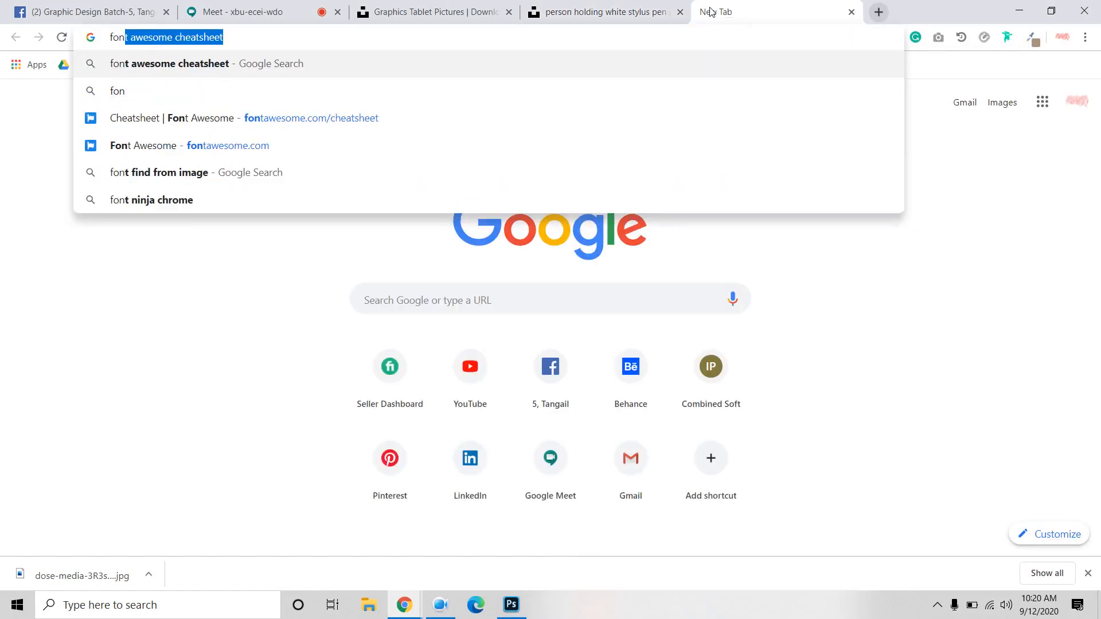
key(Return)
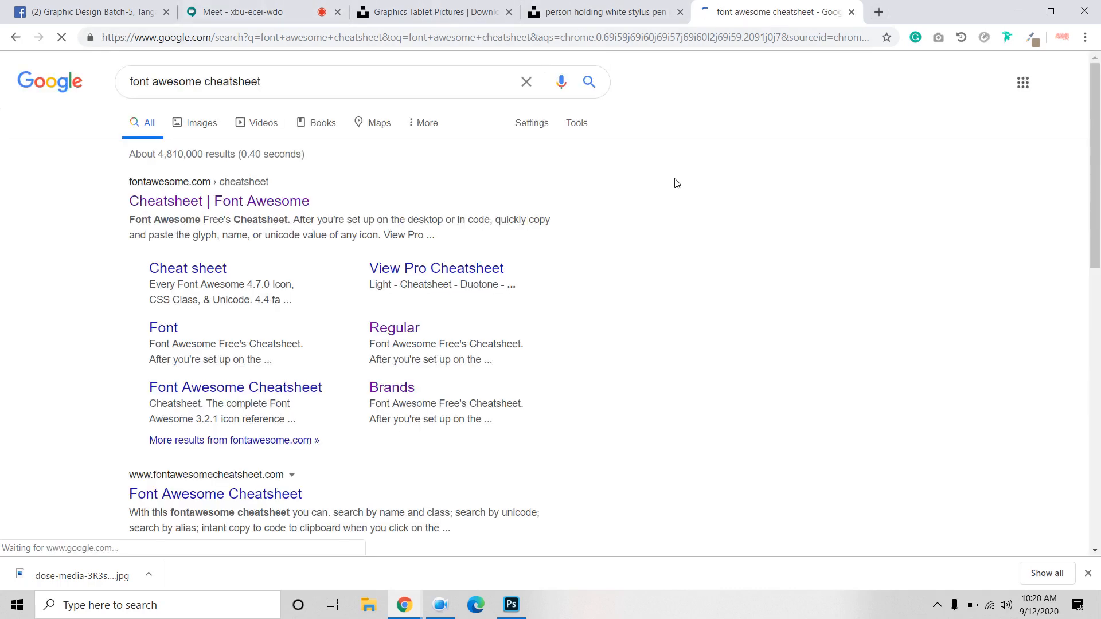
click(441, 606)
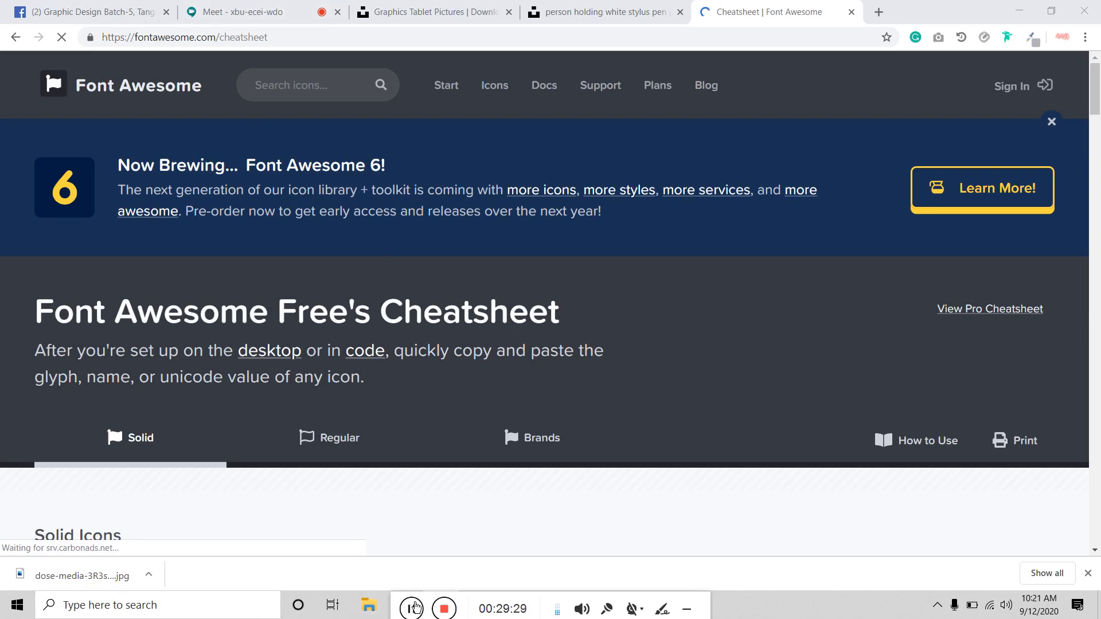
drag(402, 604, 568, 607)
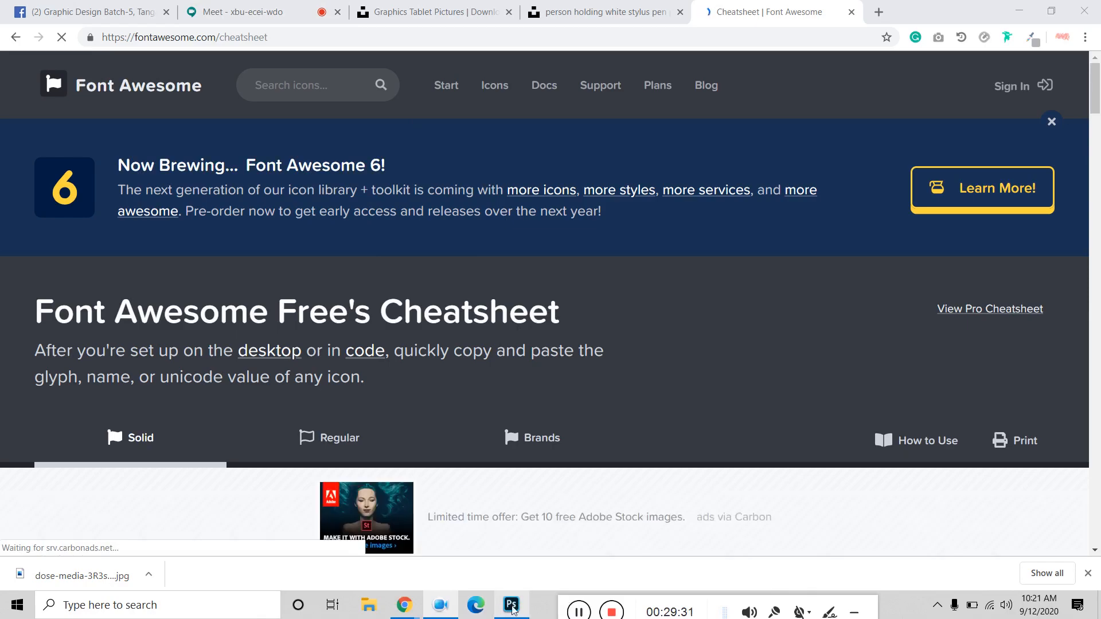
click(512, 604)
Step: Type a white 'Logo' label in the gray section's left column and move it slightly lower
click(14, 240)
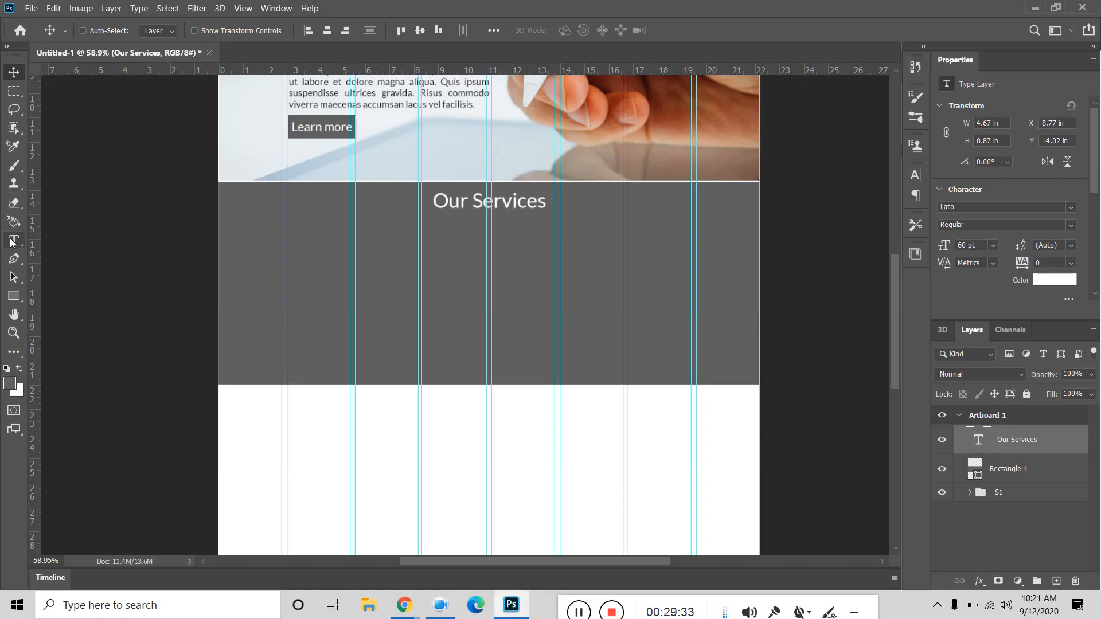
click(312, 278)
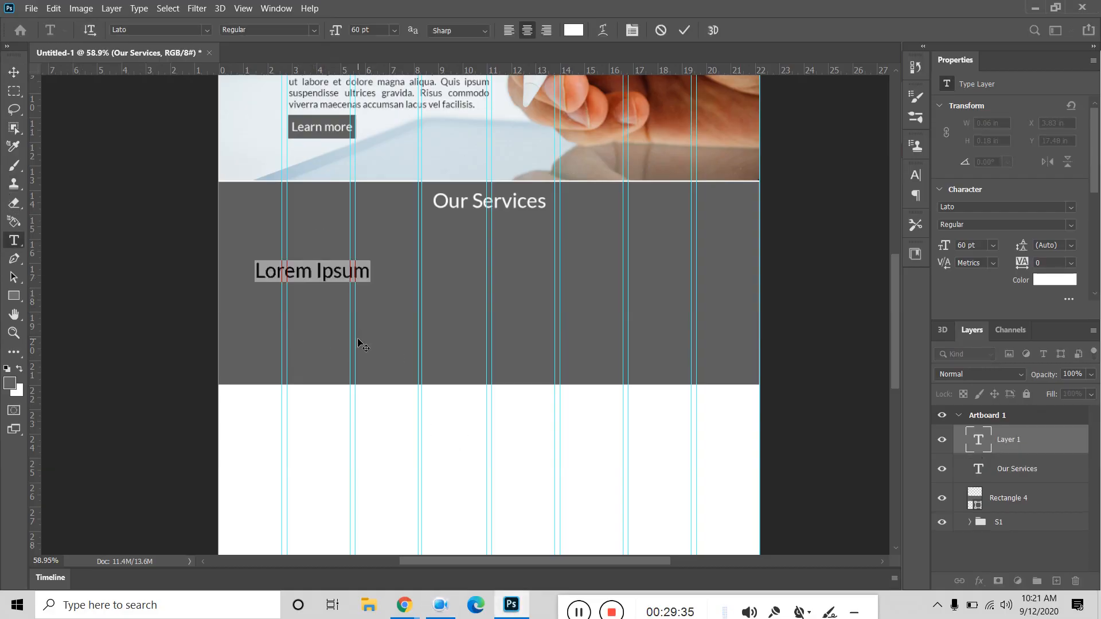
text(Log)
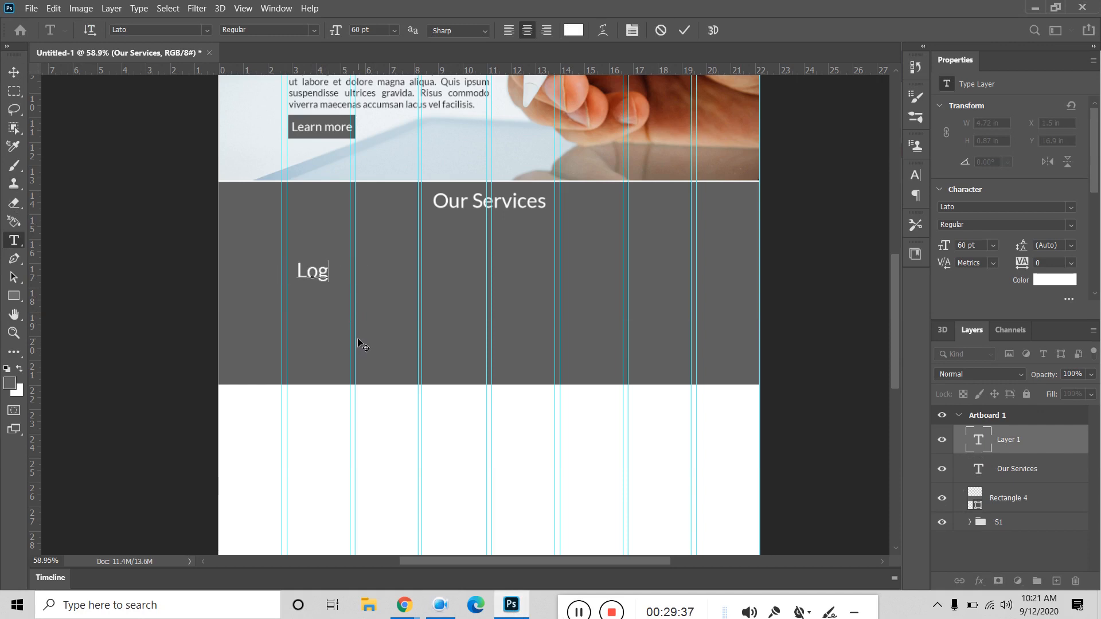
text(o Design)
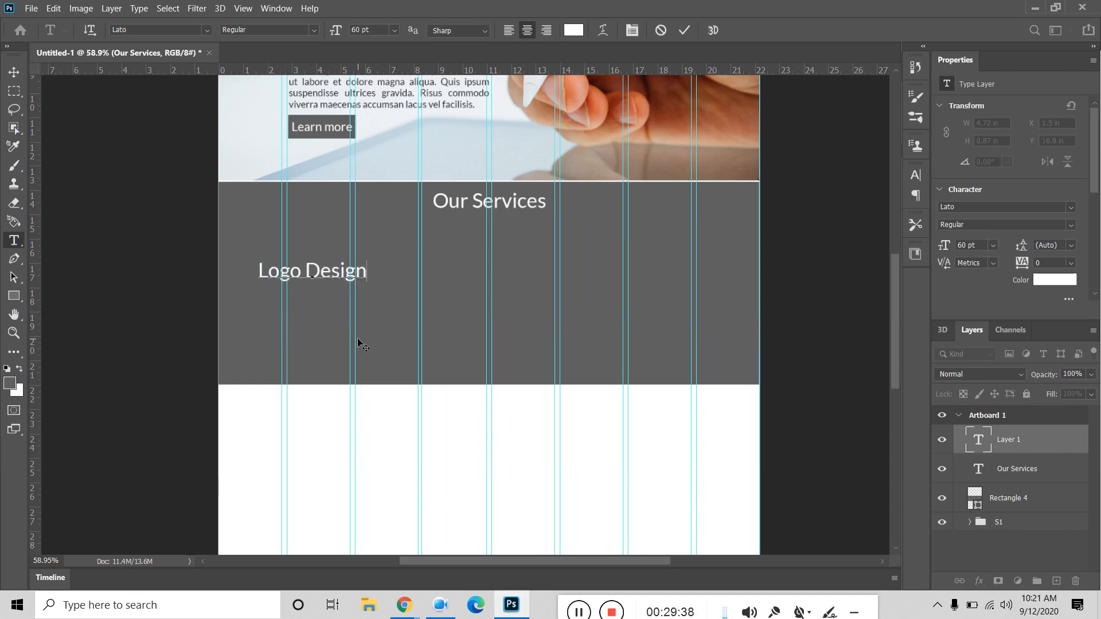
double_click(339, 272)
key(BackSpace)
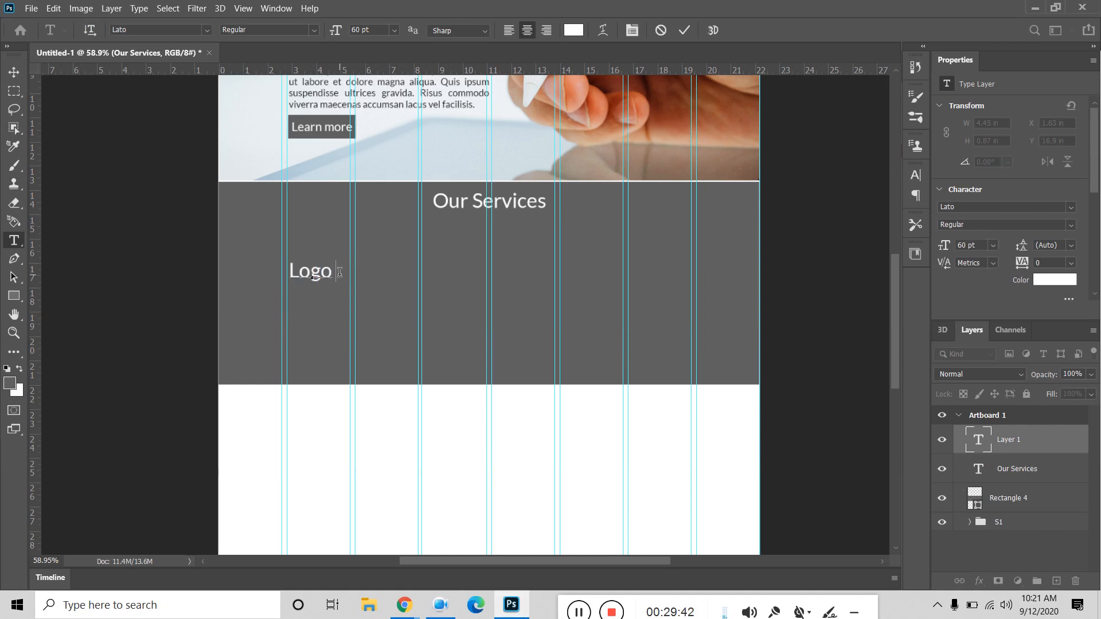
key(BackSpace)
click(14, 71)
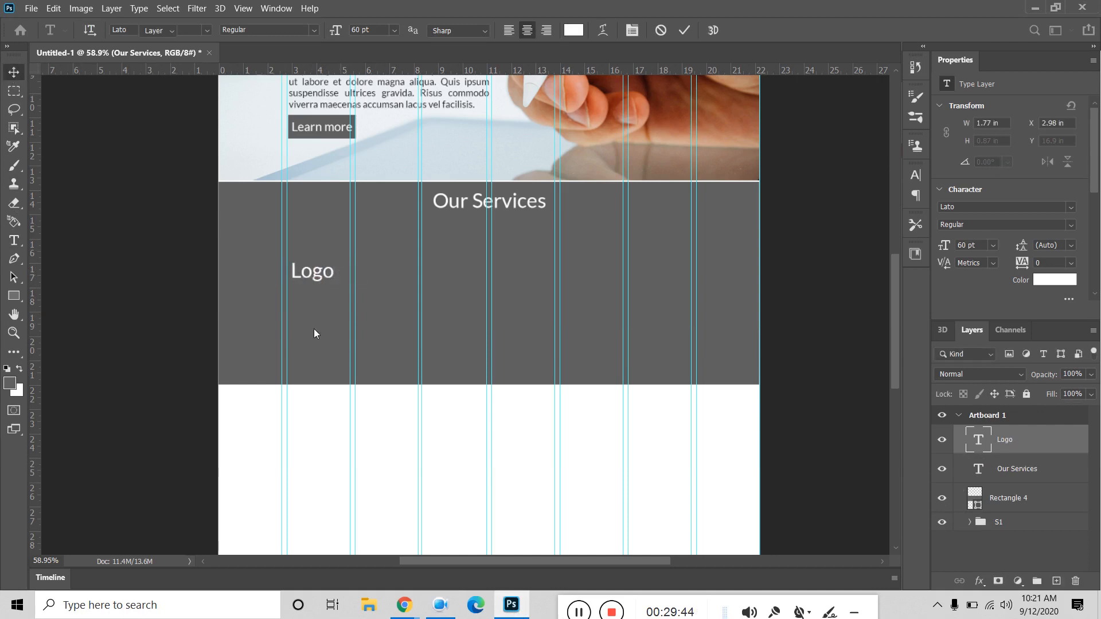
drag(327, 279, 426, 295)
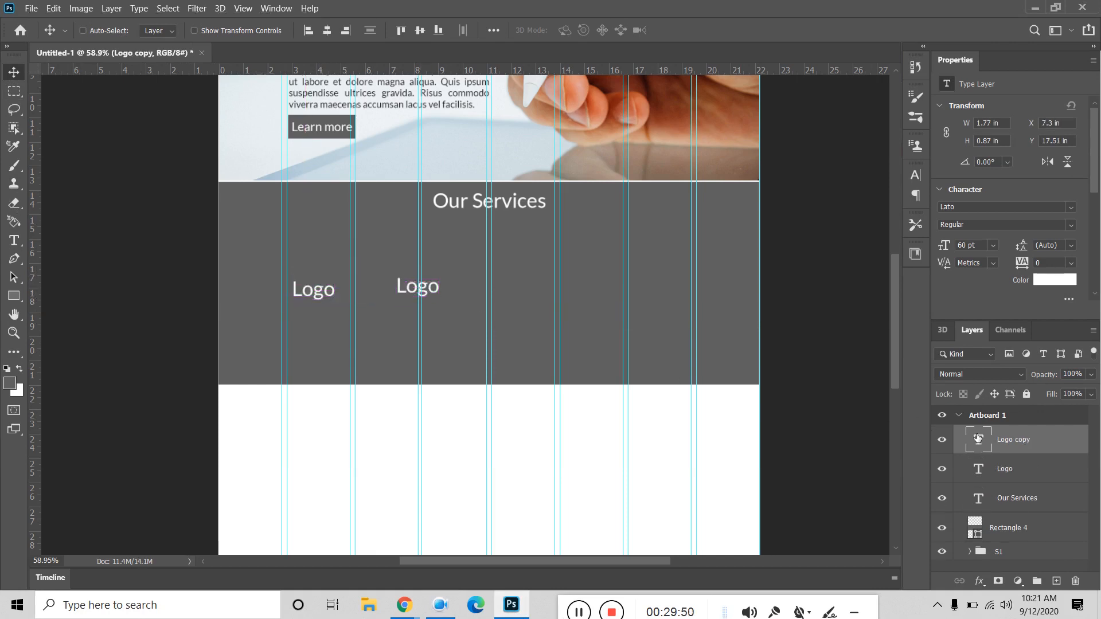
Step: Retype the duplicated label as 'Branding'
double_click(965, 442)
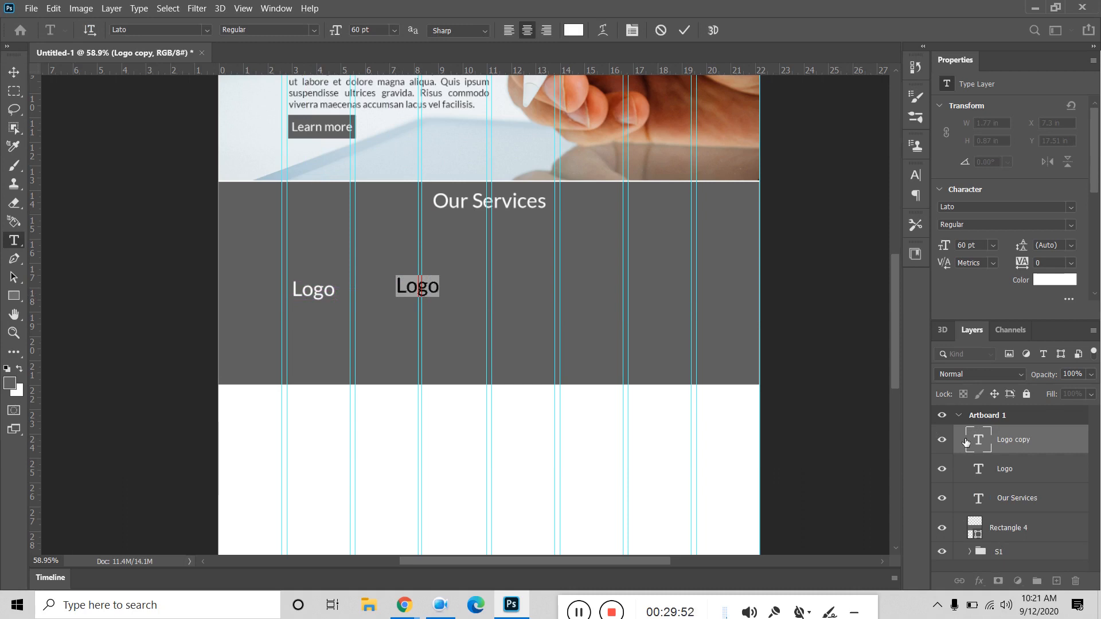
text(Branding)
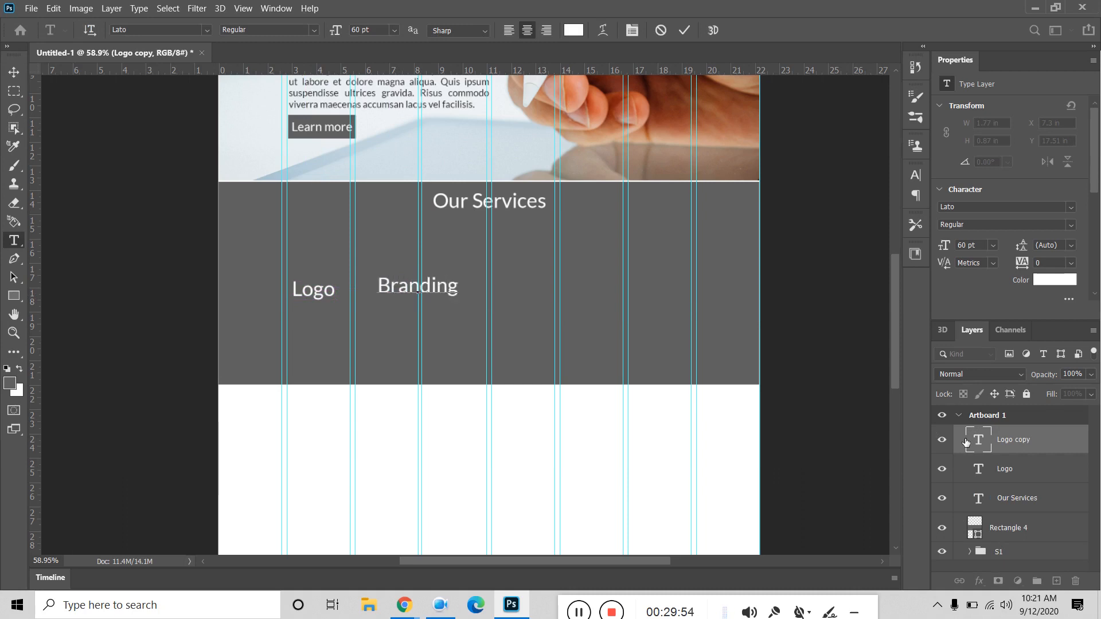
click(690, 31)
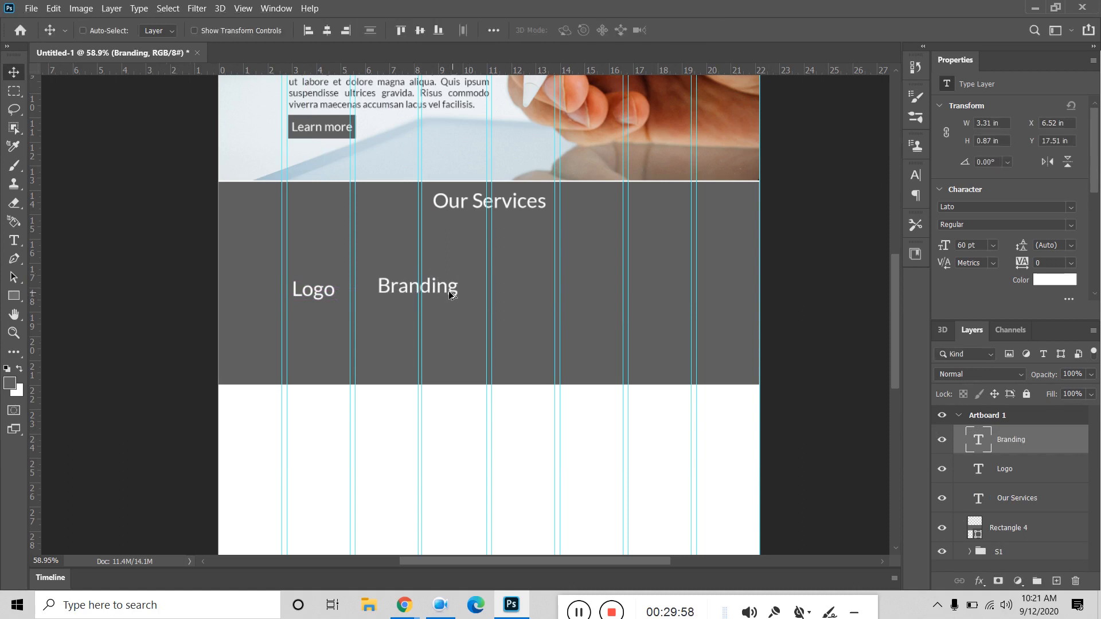
Step: Alt-drag a copy of Branding to the right and retype it as 'Web Design'
drag(450, 298, 590, 295)
drag(639, 329, 639, 329)
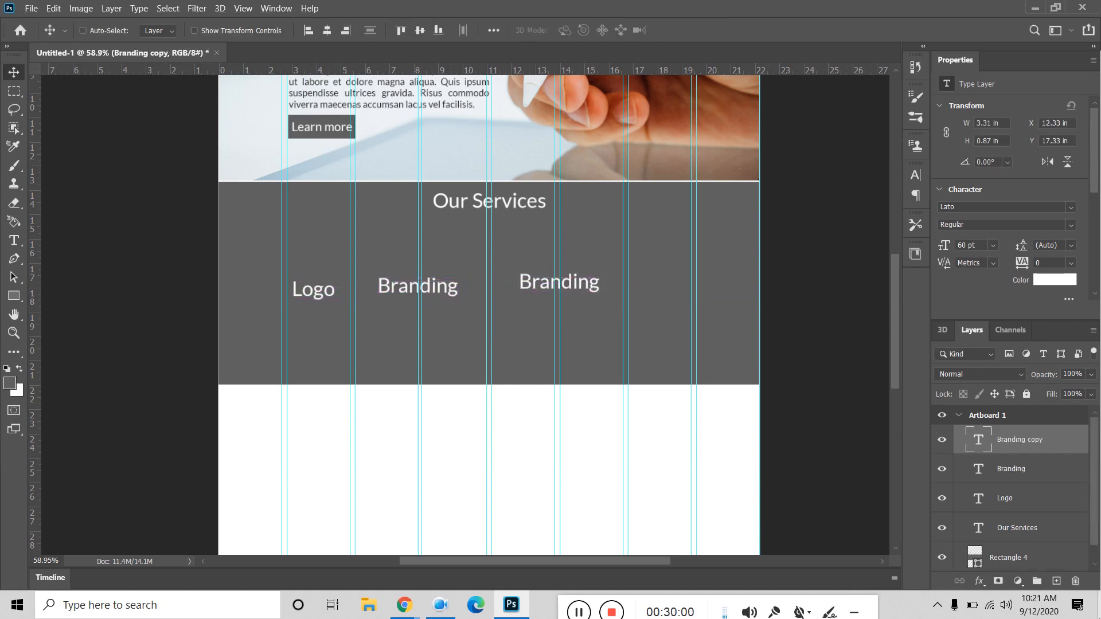
double_click(980, 441)
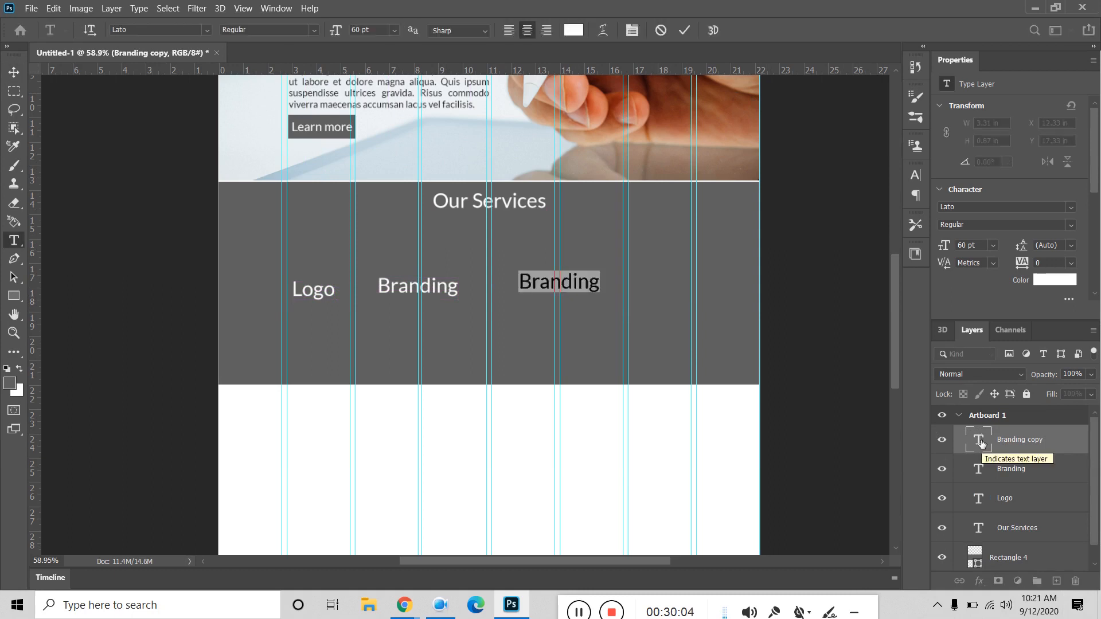
text(Web Design)
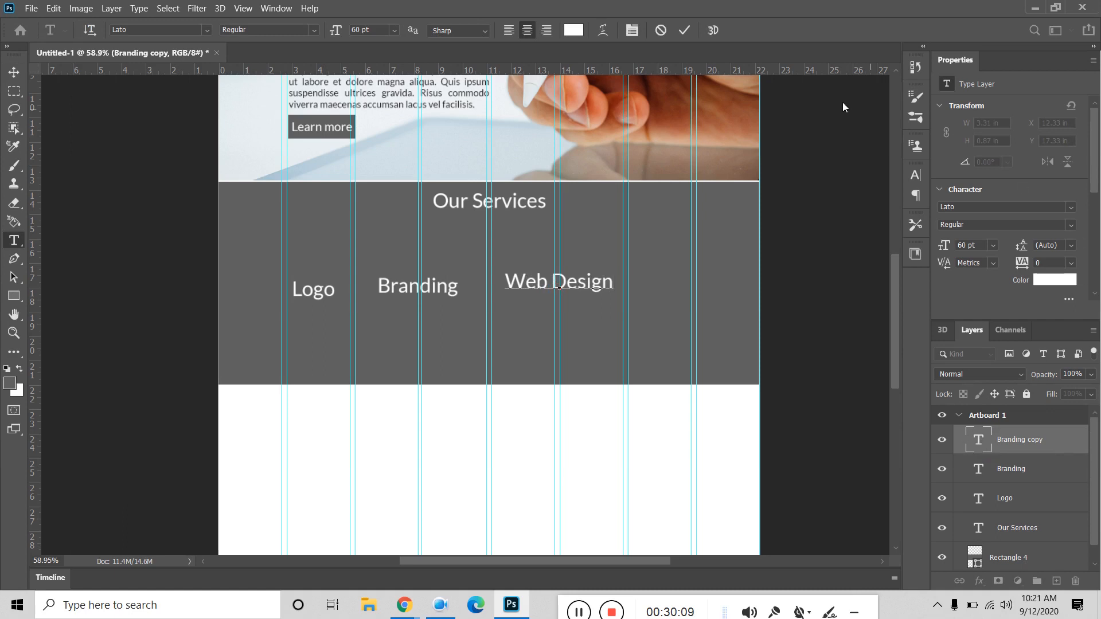
click(684, 31)
key(ctrl+Return)
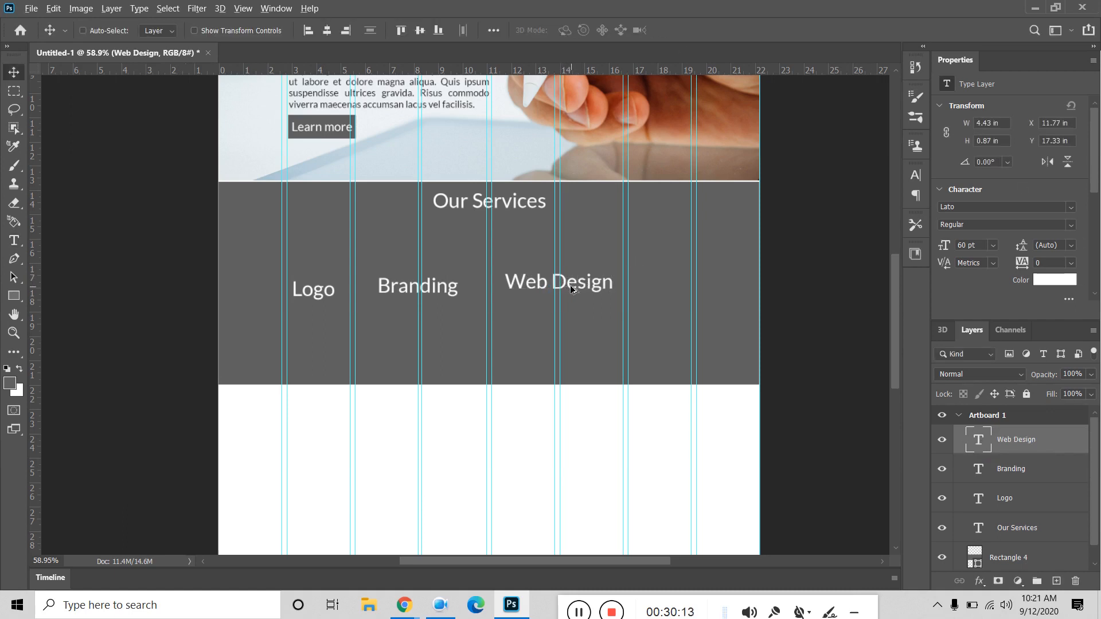
Step: Add a 'Seo' copy near the right edge, then nudge Seo and Logo into their columns
drag(571, 289, 709, 287)
double_click(982, 446)
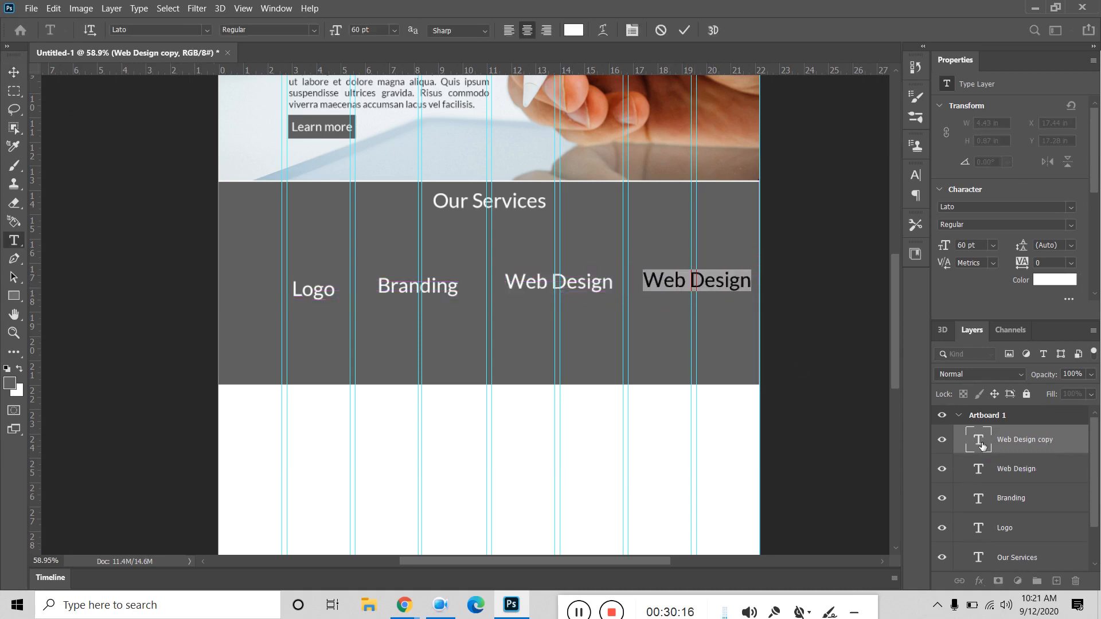
text(Seo)
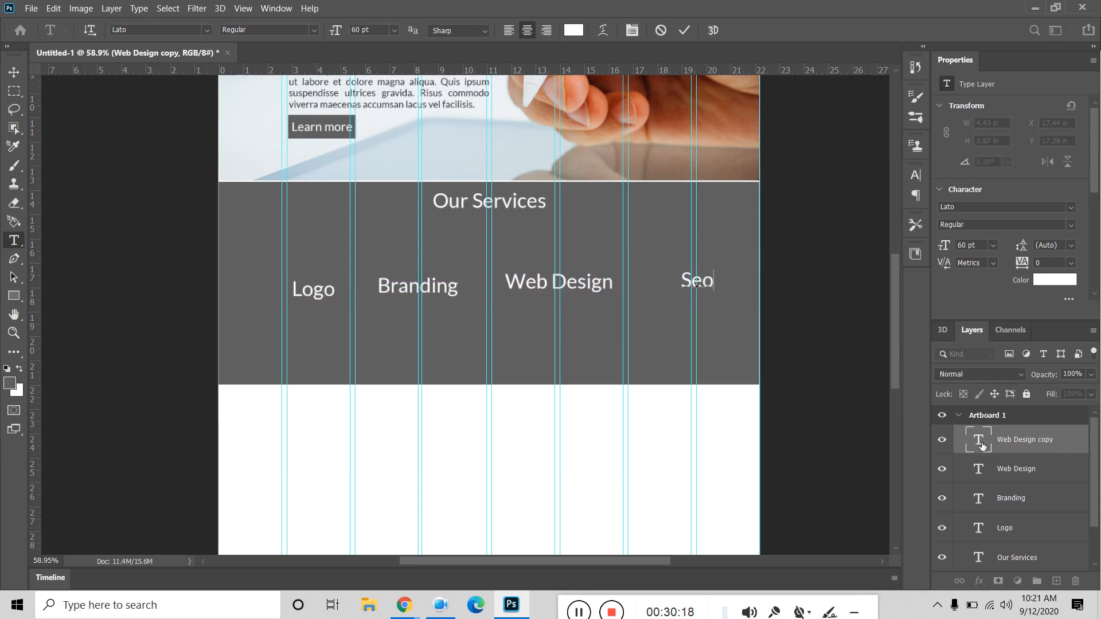
click(14, 72)
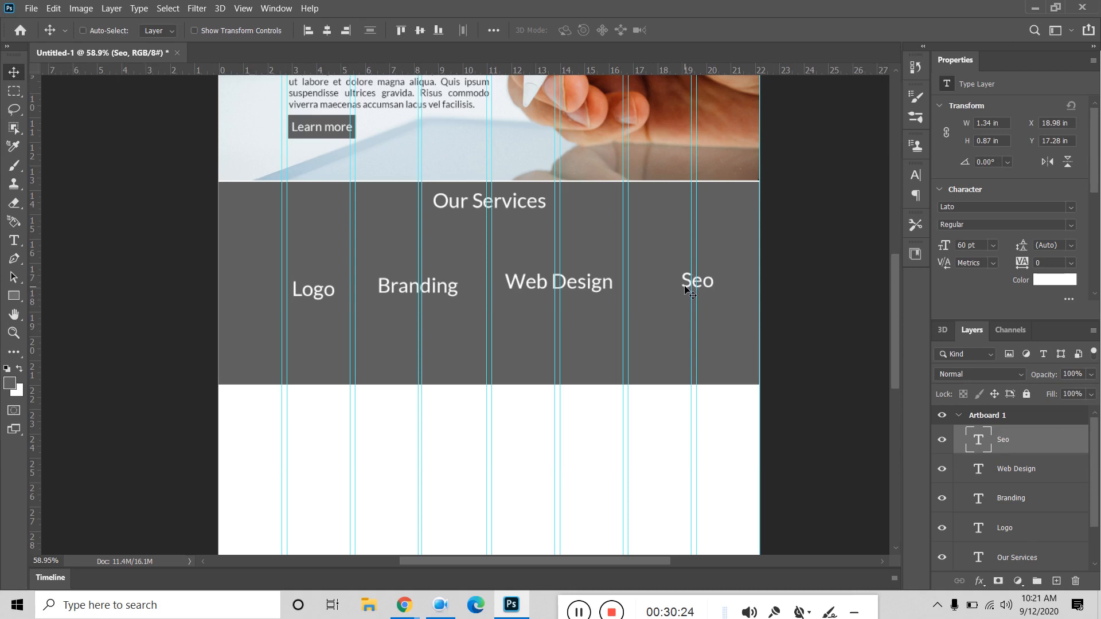
drag(685, 288, 663, 298)
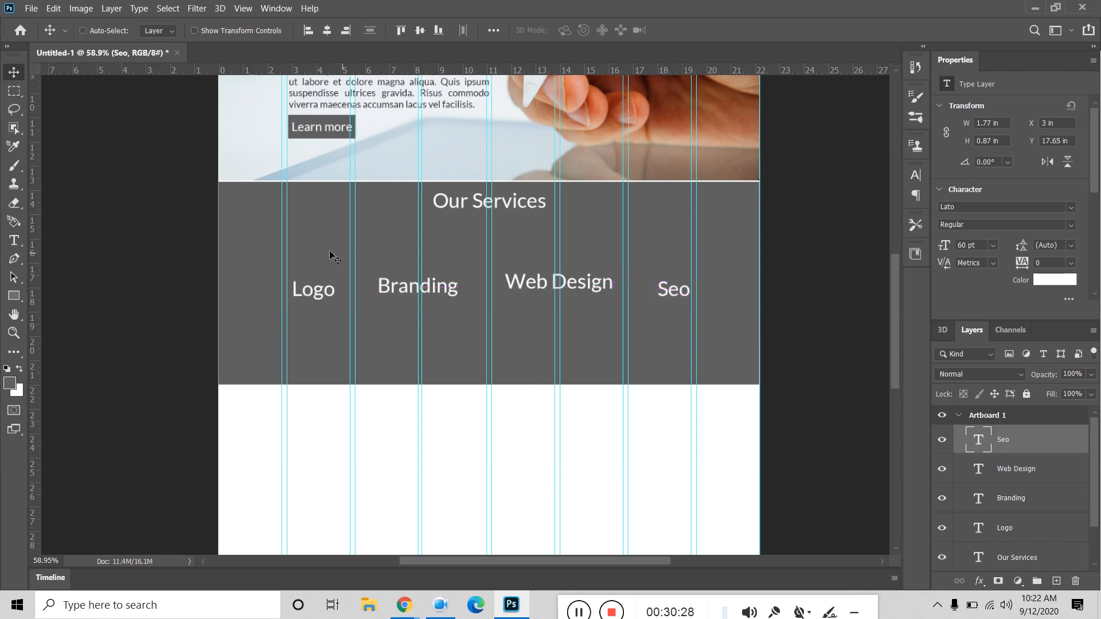
drag(318, 297, 313, 299)
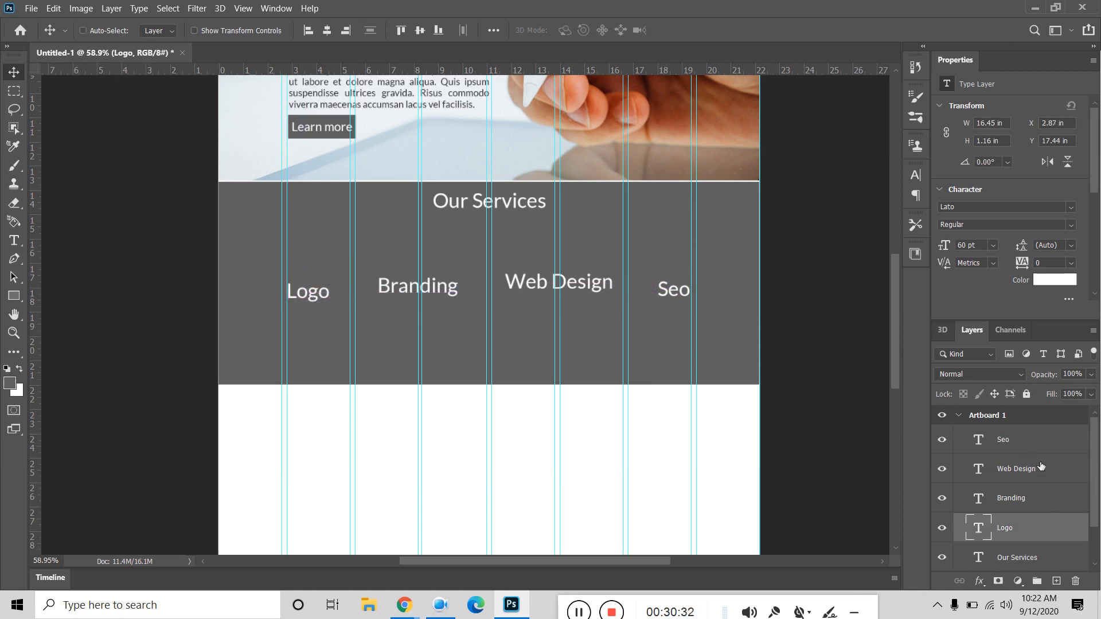
Step: Align the four labels' vertical centres, distribute them evenly across, and move them lower
shift+click(1030, 448)
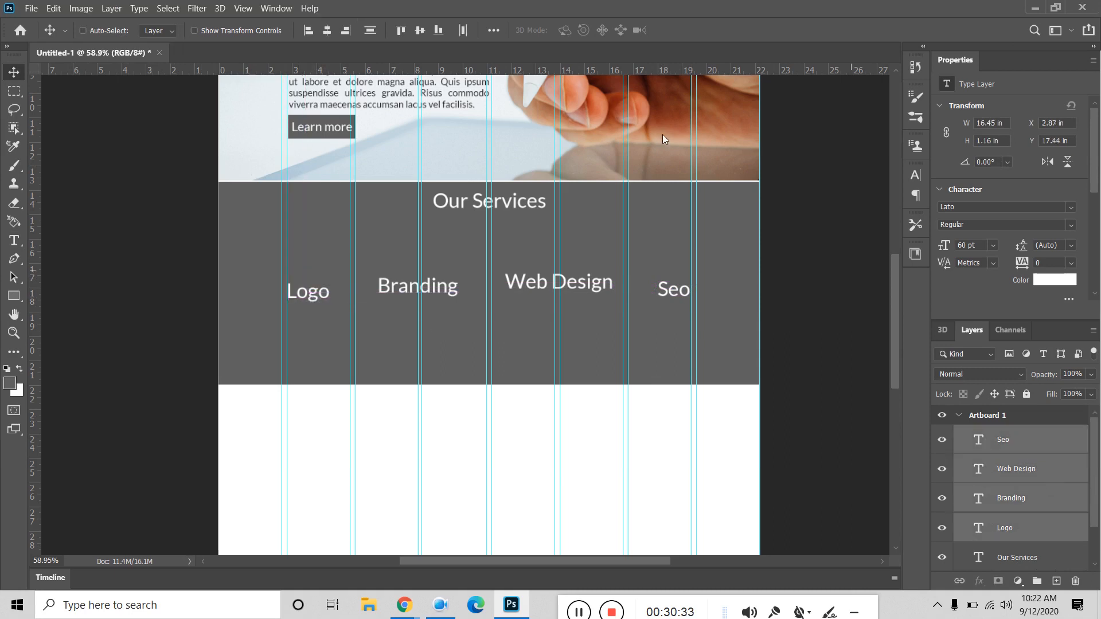
click(420, 31)
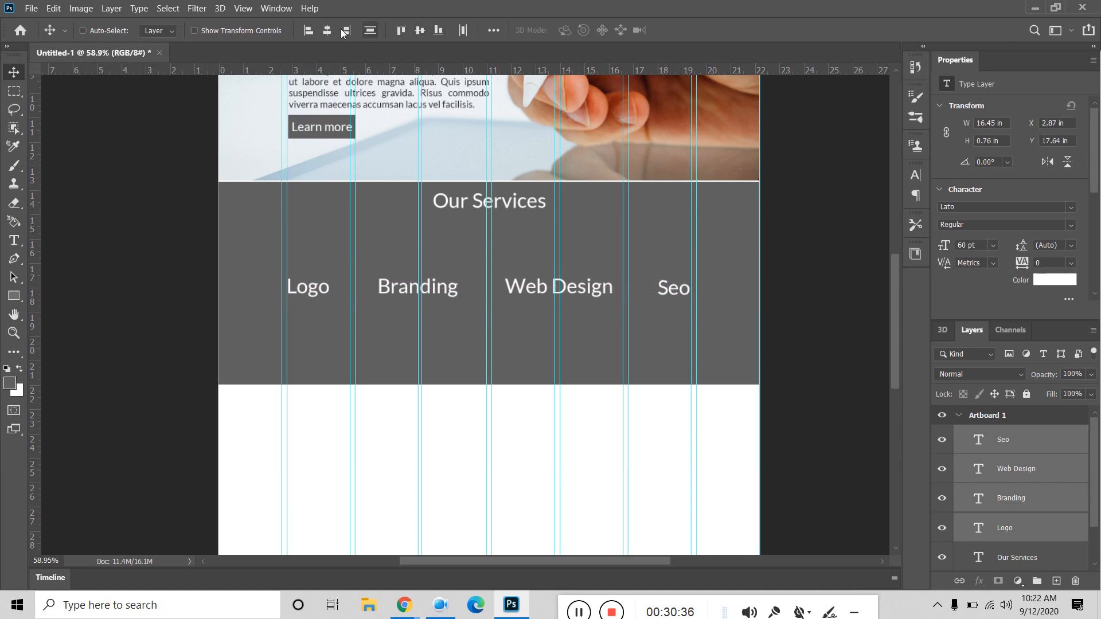
click(465, 31)
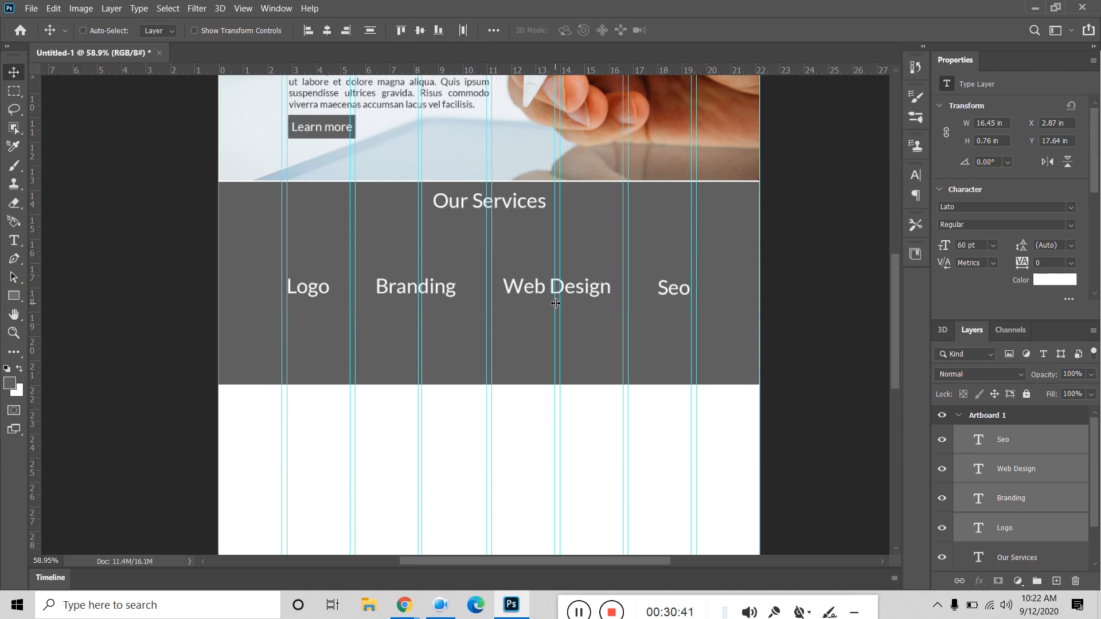
key(Down)
key(Down)
key(Down)
key(Down)
key(Down)
key(Down)
key(Down)
key(Down)
key(Down)
key(Down)
key(Down)
key(Down)
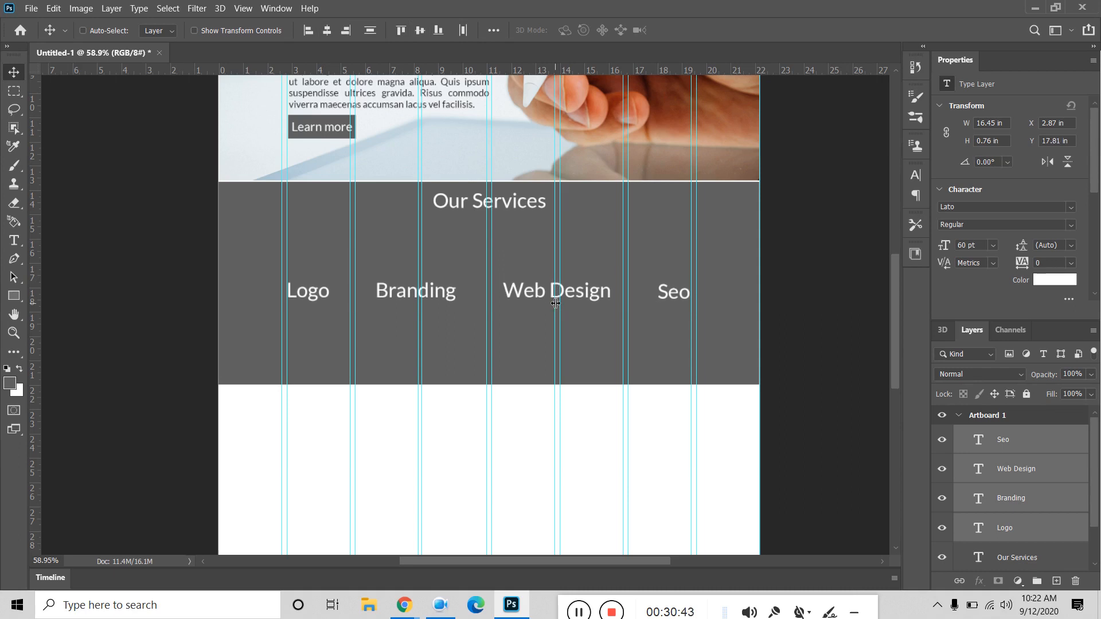
drag(522, 293, 520, 329)
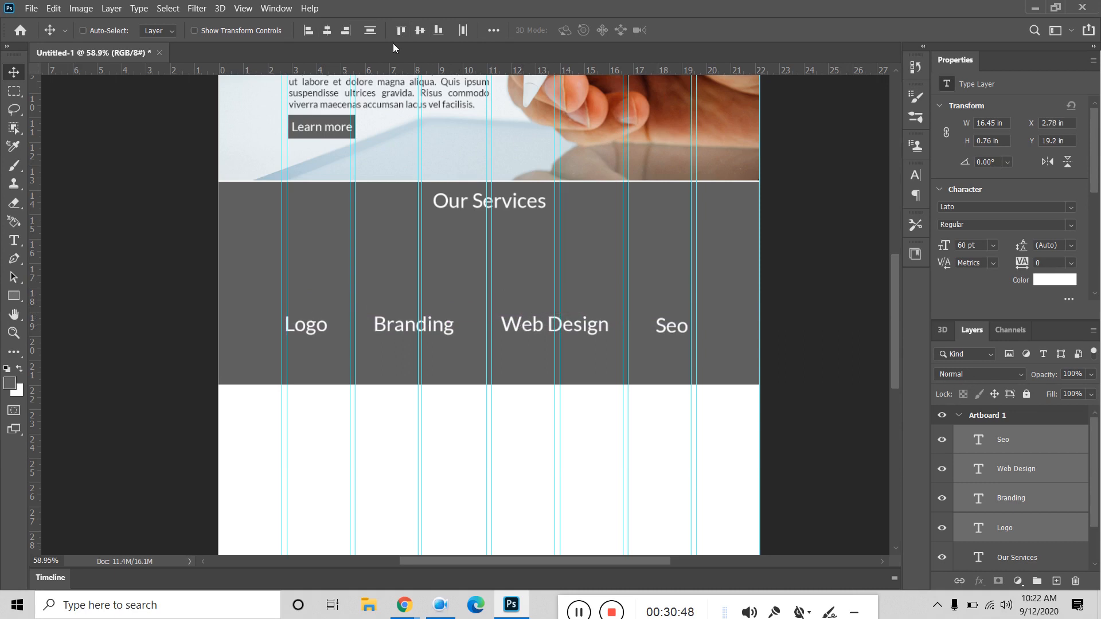
Step: Nudge the label row slightly right and down, then select only the Logo label
click(493, 29)
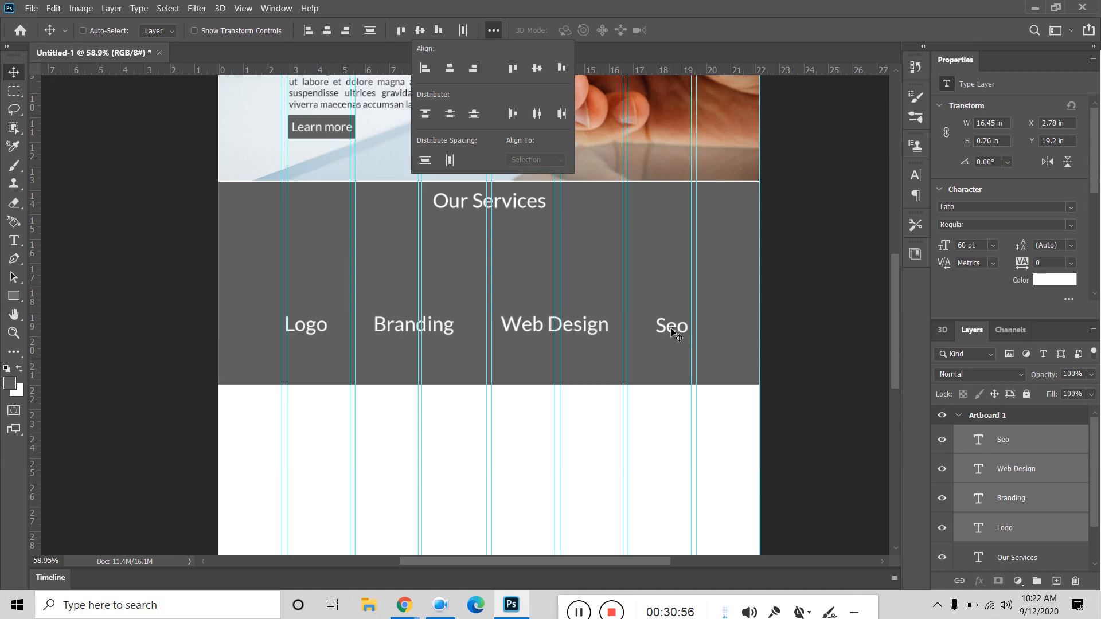
click(154, 224)
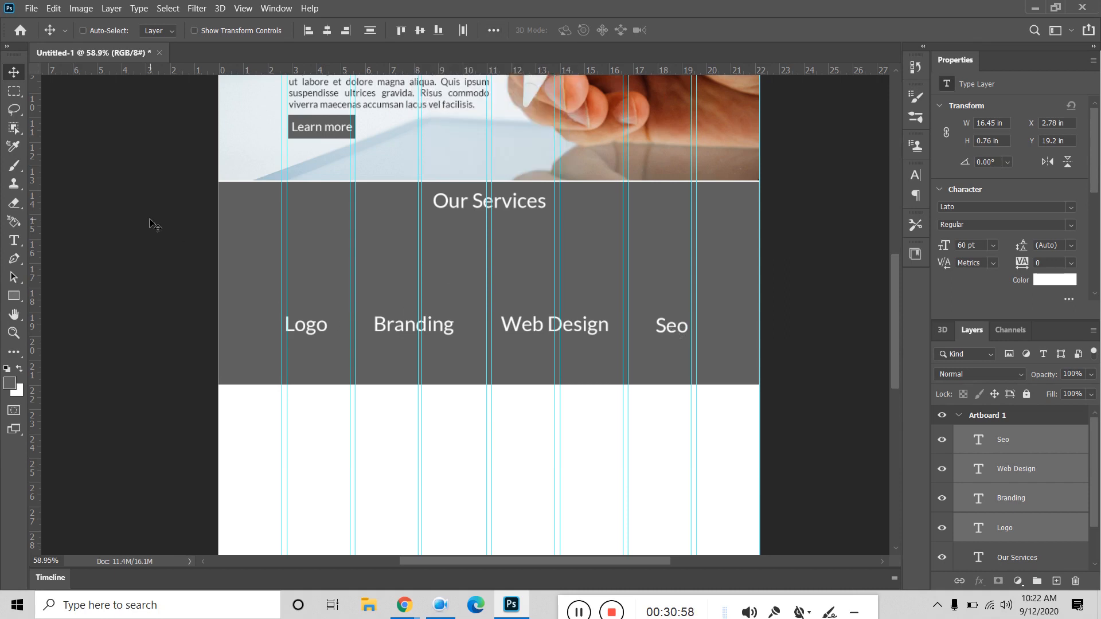
key(Right)
key(Right)
key(Right)
key(Right)
key(Right)
key(Right)
key(Right)
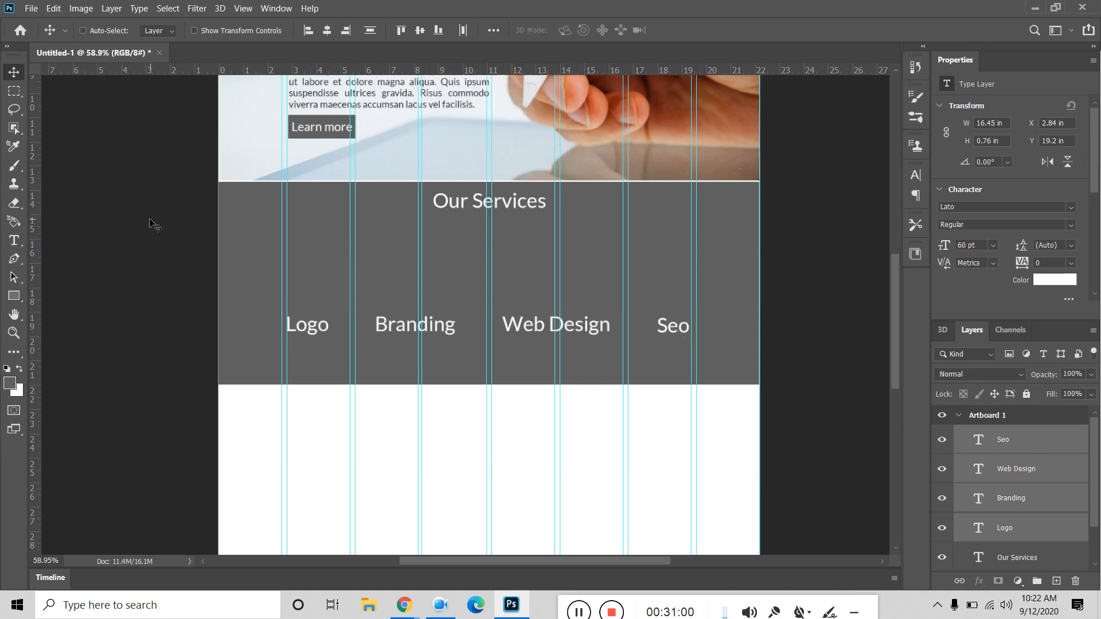
key(Down)
key(Down)
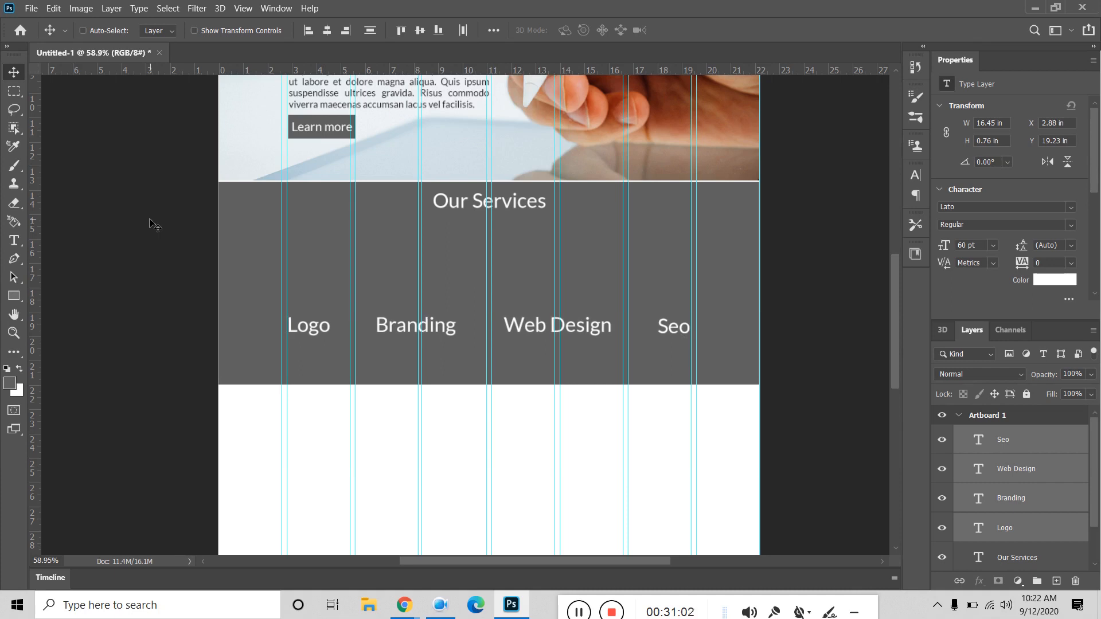
click(1009, 530)
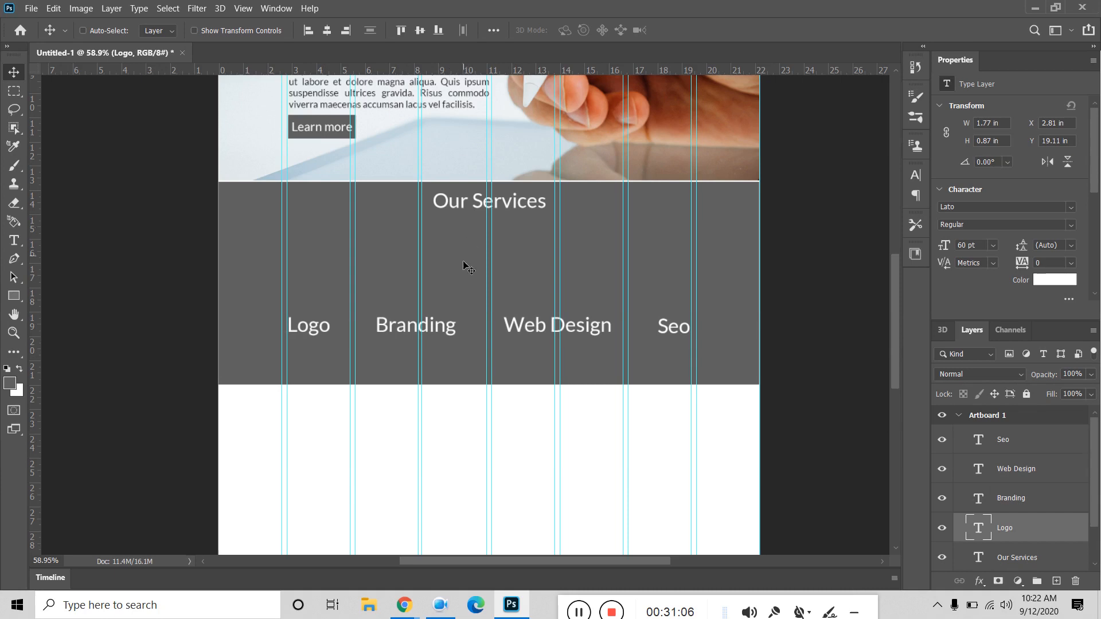
click(511, 606)
Step: Scroll the cheatsheet to Solid Icons and copy the chosen icon
scroll(497, 222, down, 7)
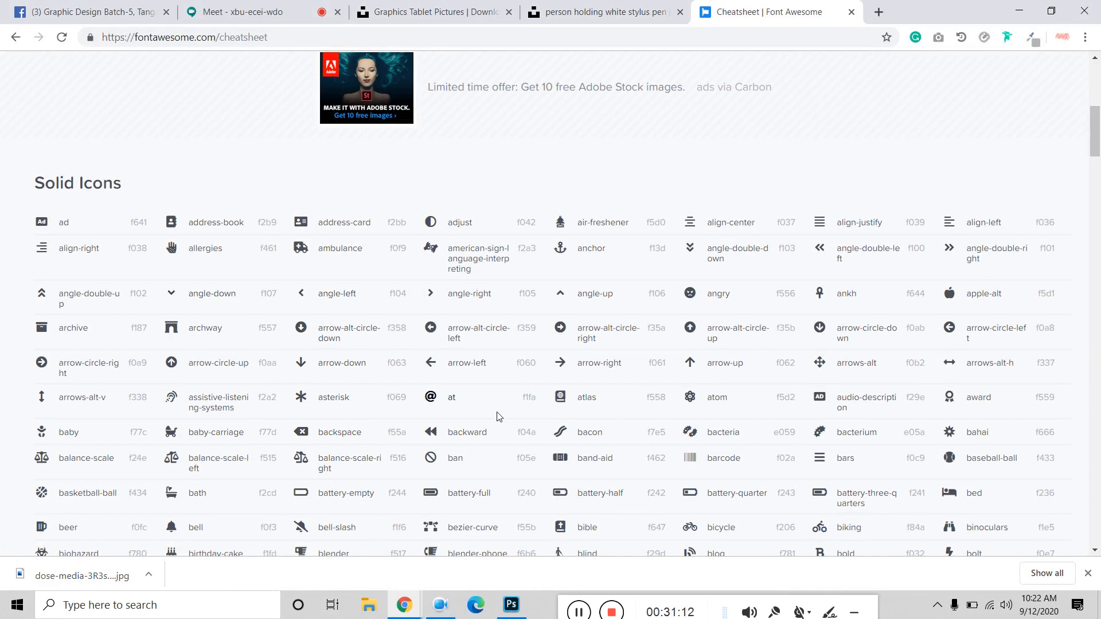
right_click(692, 400)
click(716, 411)
click(525, 610)
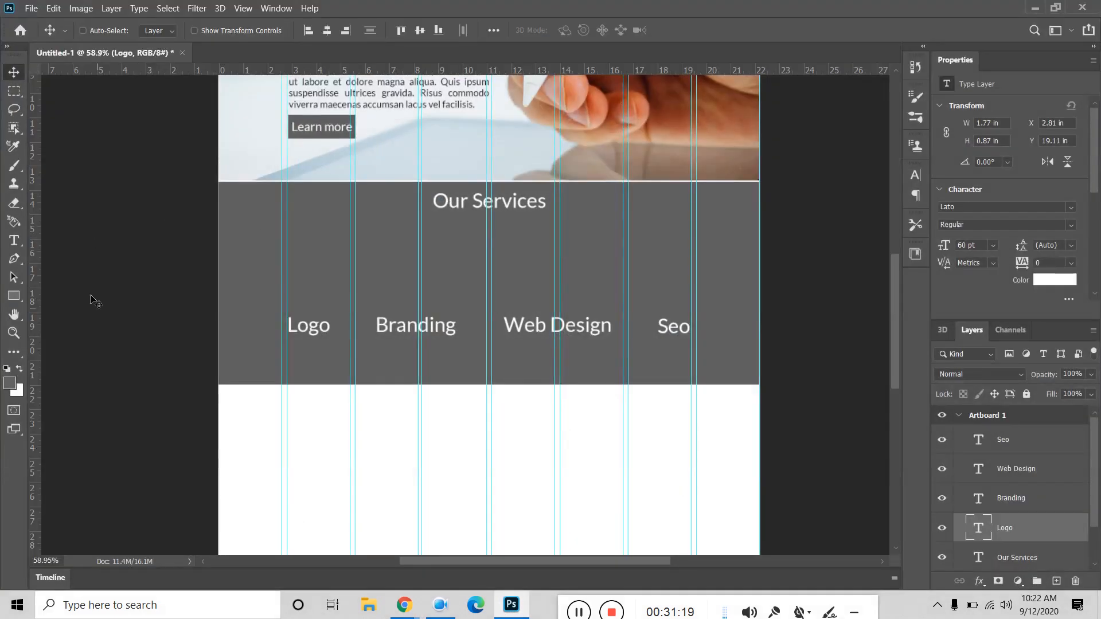
Step: Create a new glyph text layer above the Logo label
click(15, 241)
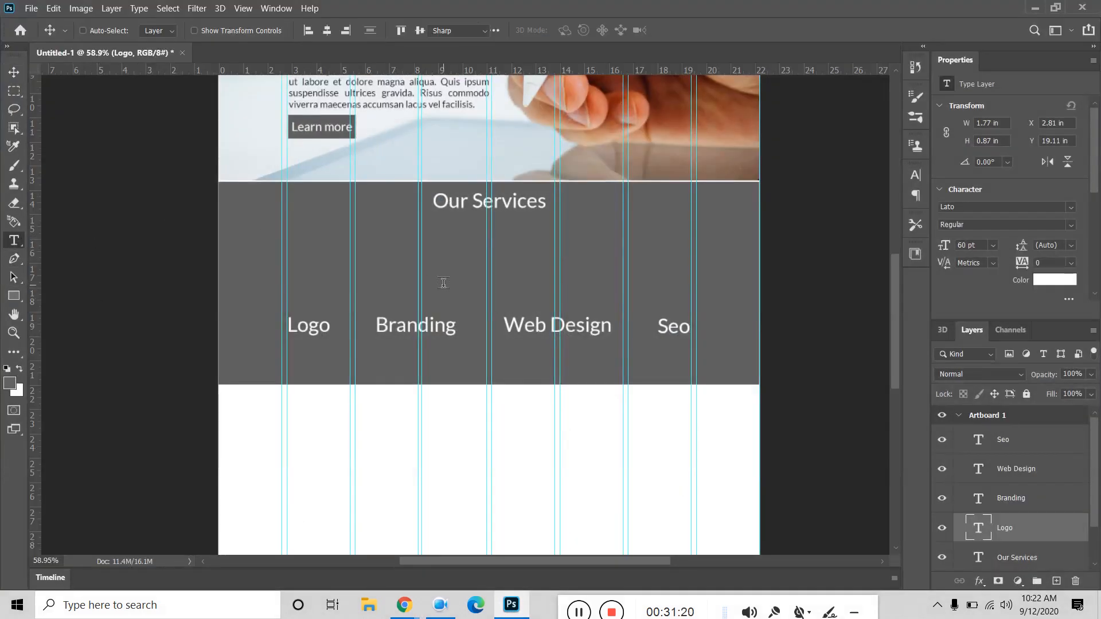
click(324, 277)
key(BackSpace)
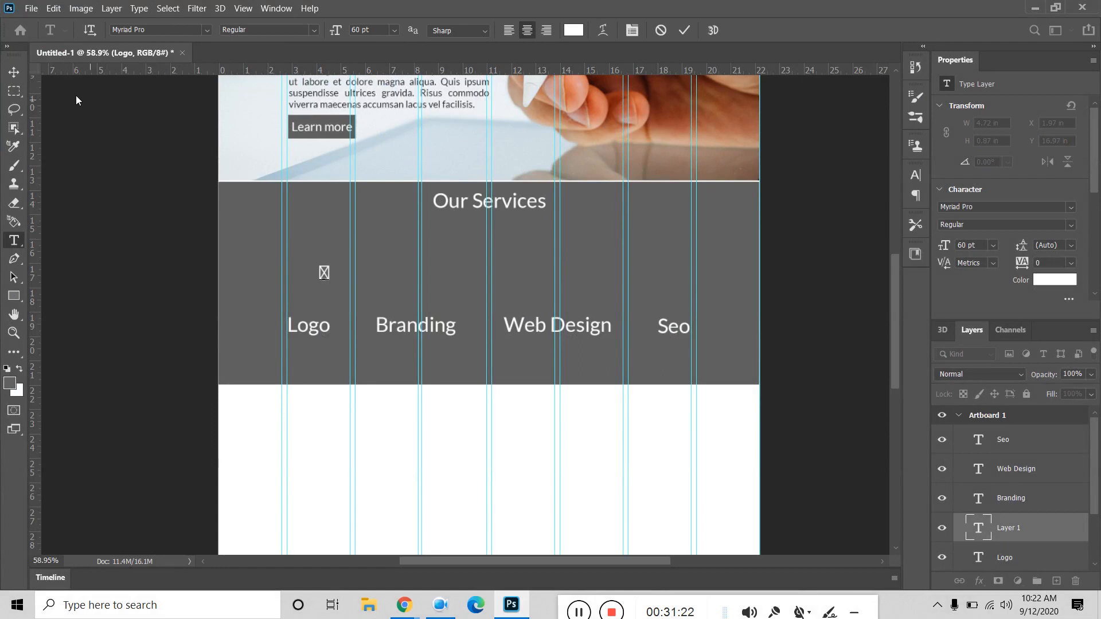
click(14, 71)
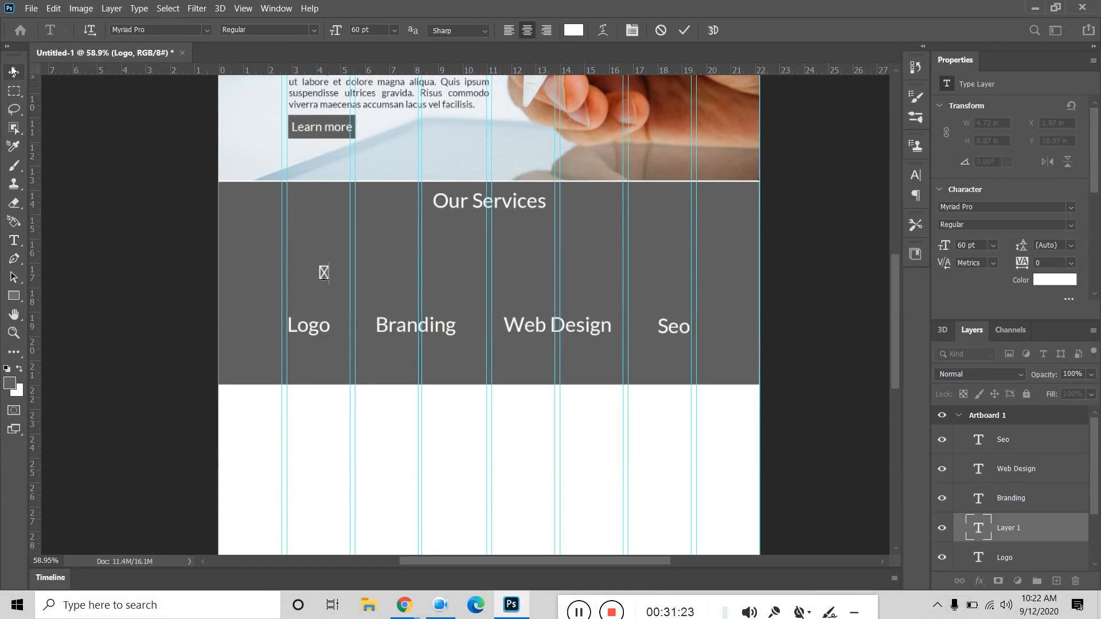
Step: Set the glyph's font to Font Awesome 5 Free Solid at 150 pt
click(987, 208)
text(font)
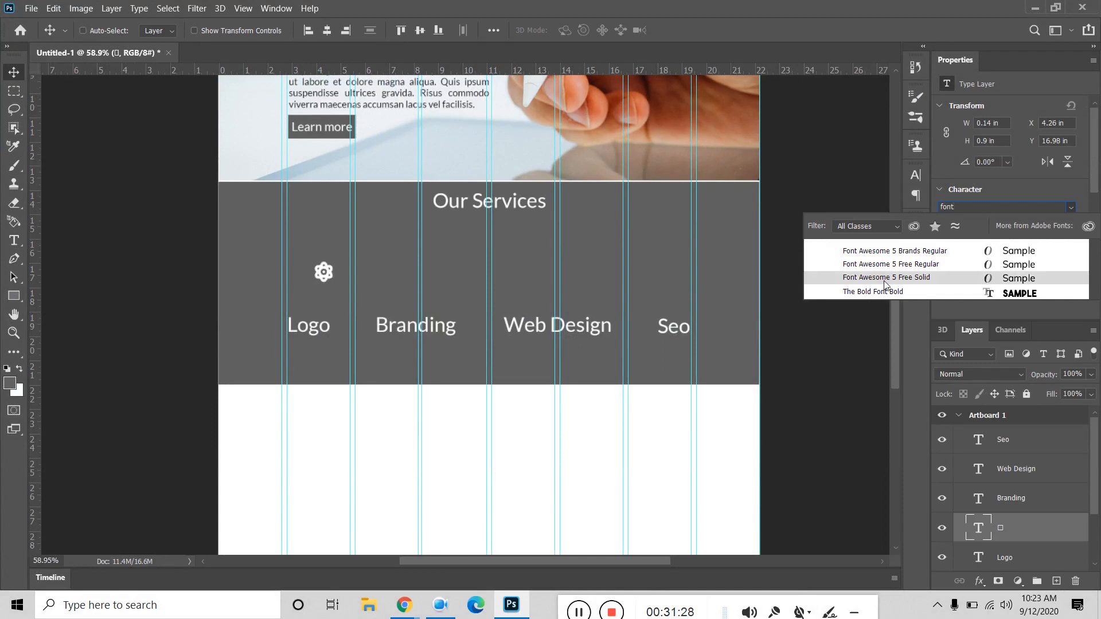
click(887, 279)
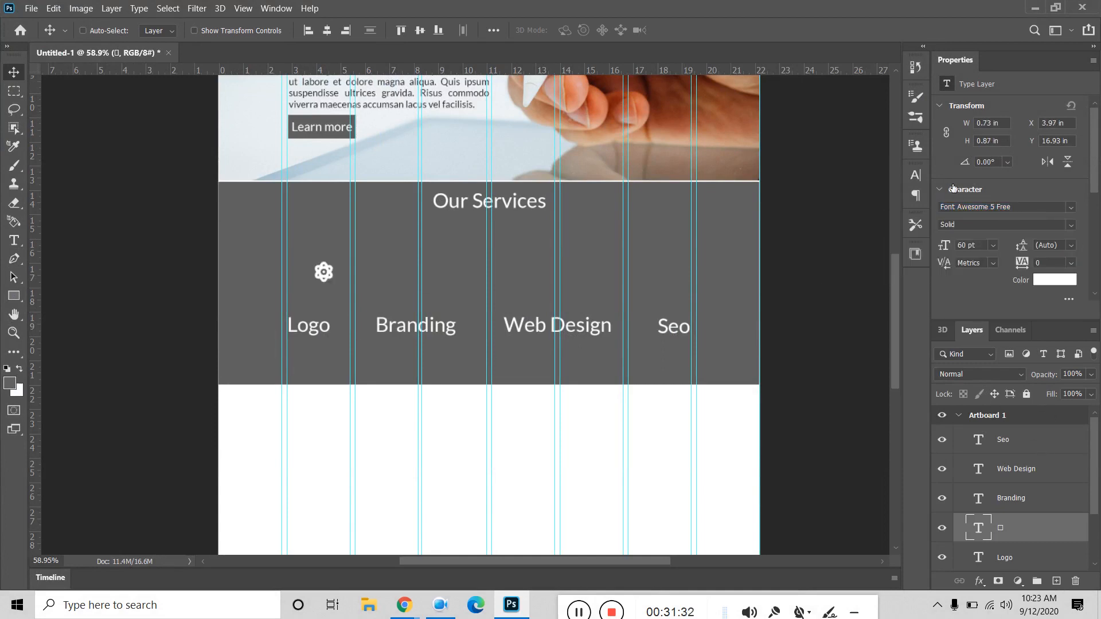
click(913, 174)
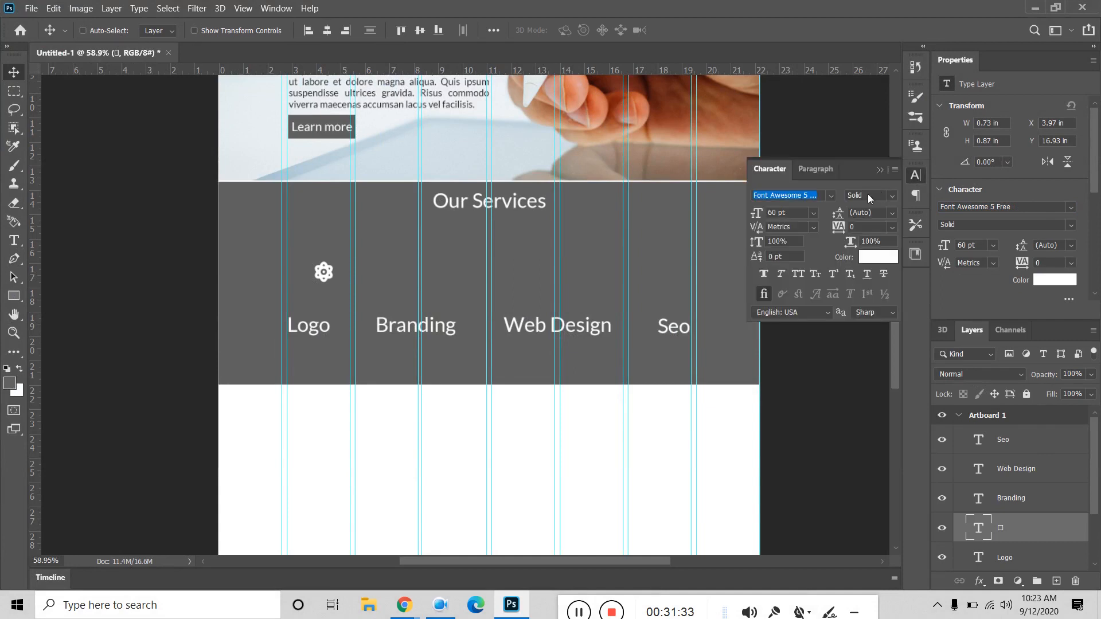
click(813, 213)
click(786, 398)
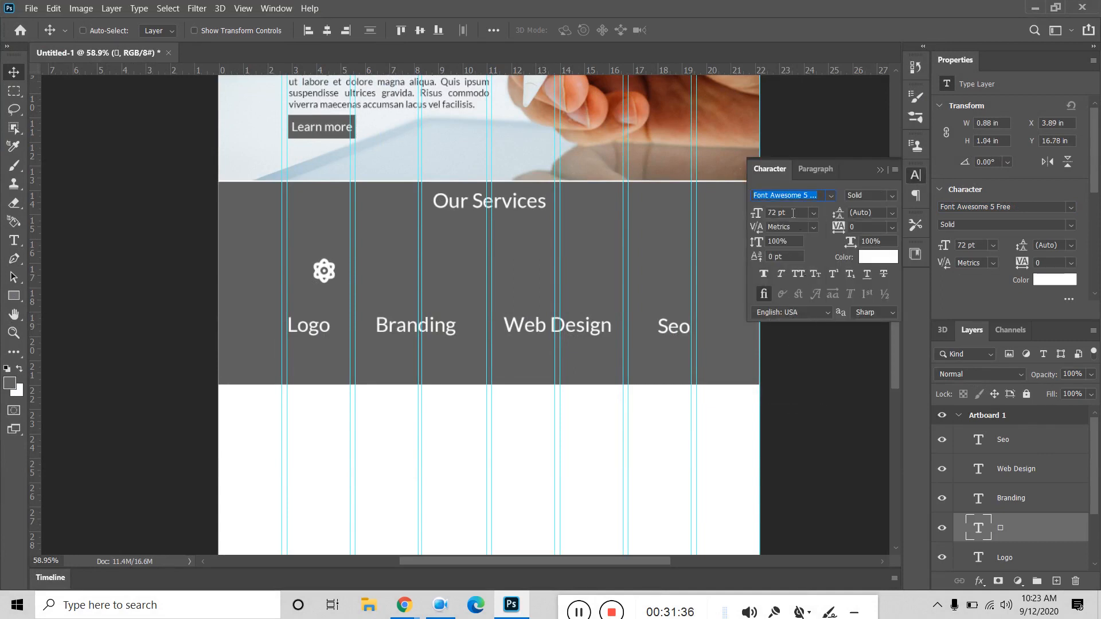
click(793, 213)
text(150)
key(Return)
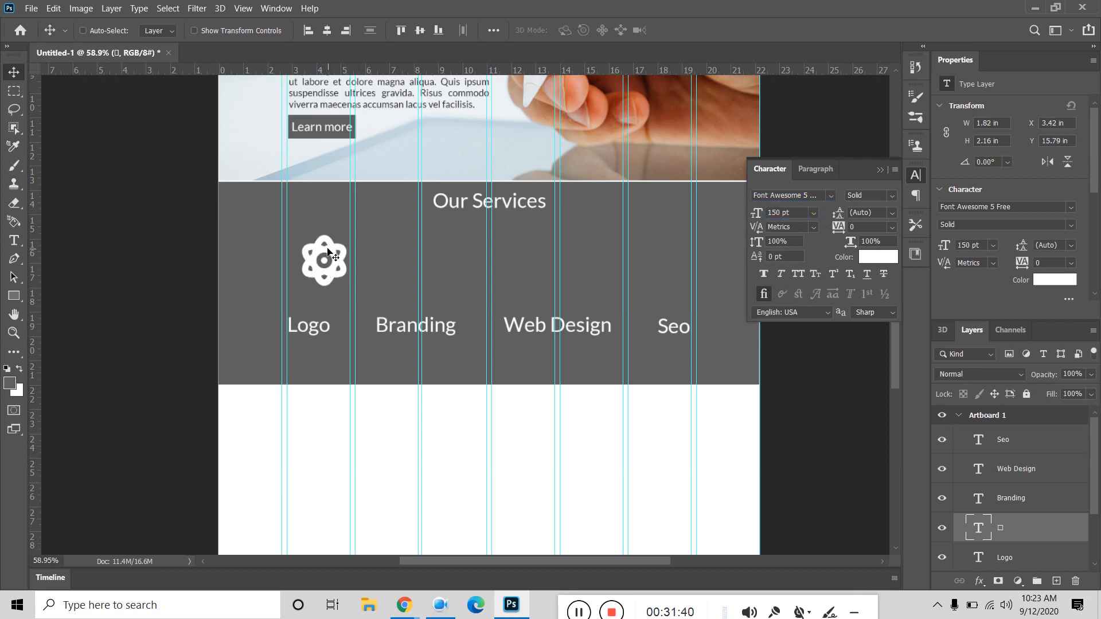
Step: Move the atom icon above Logo and centre the icon and Logo horizontally
drag(327, 250, 302, 279)
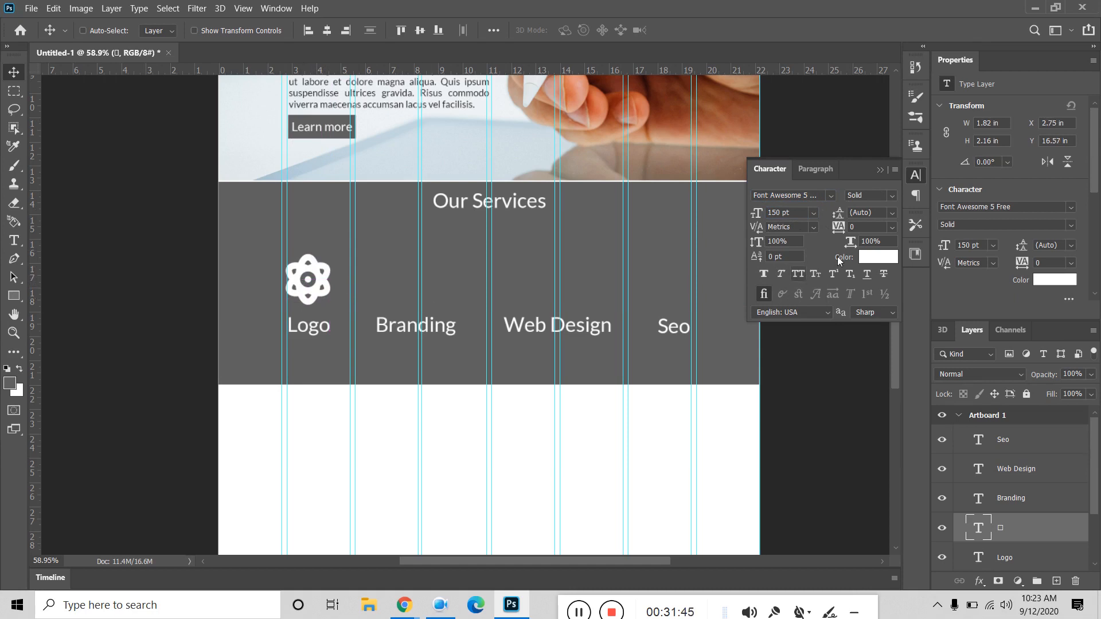
click(892, 195)
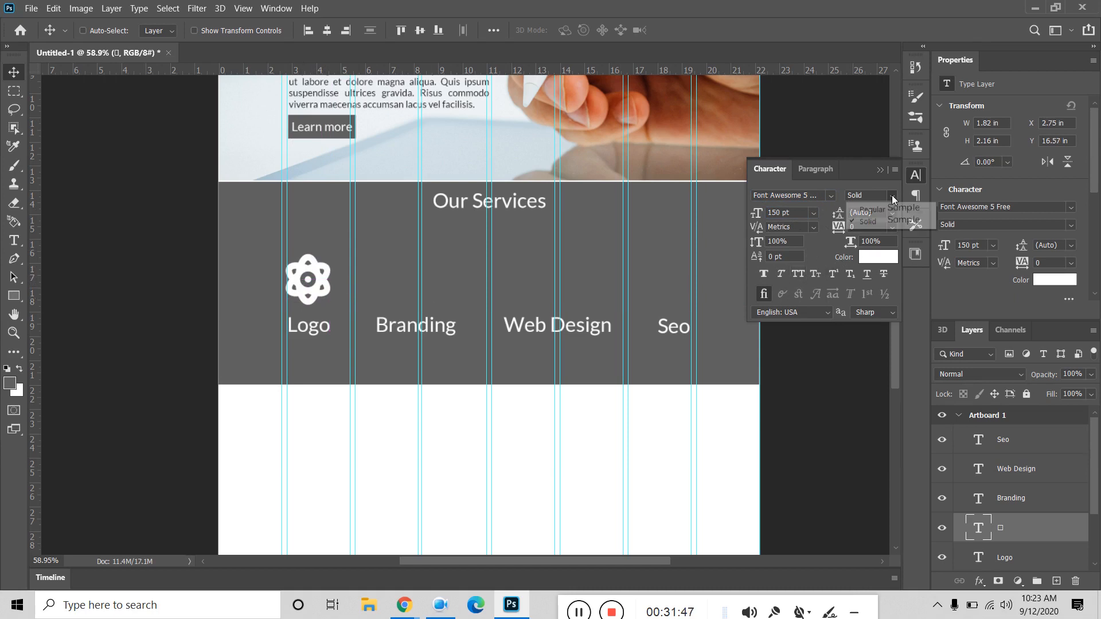
click(892, 213)
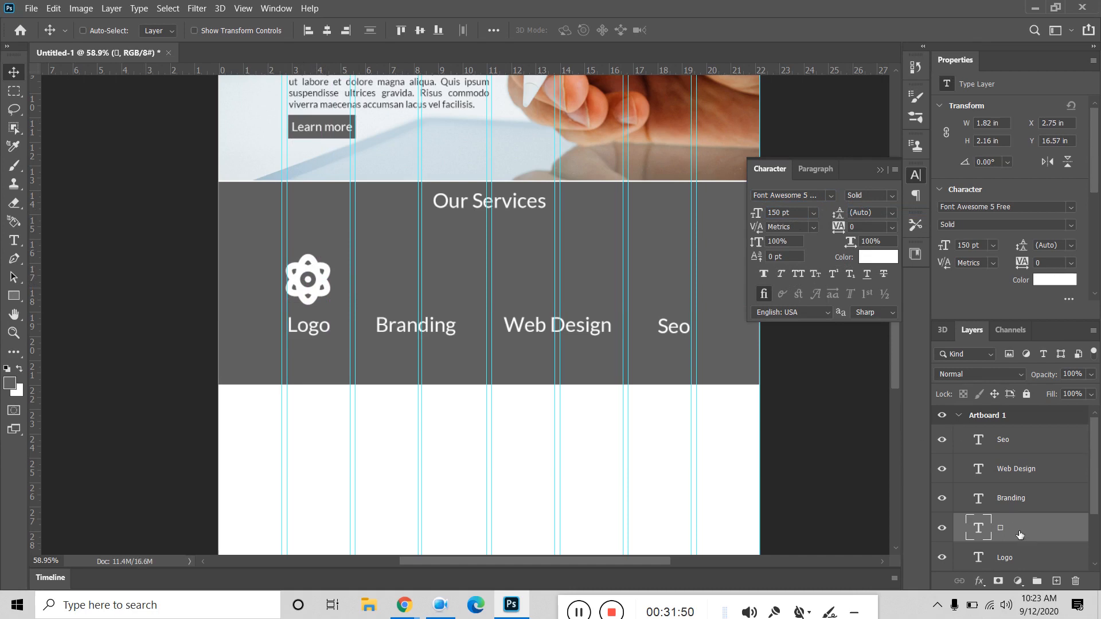
shift+click(1024, 559)
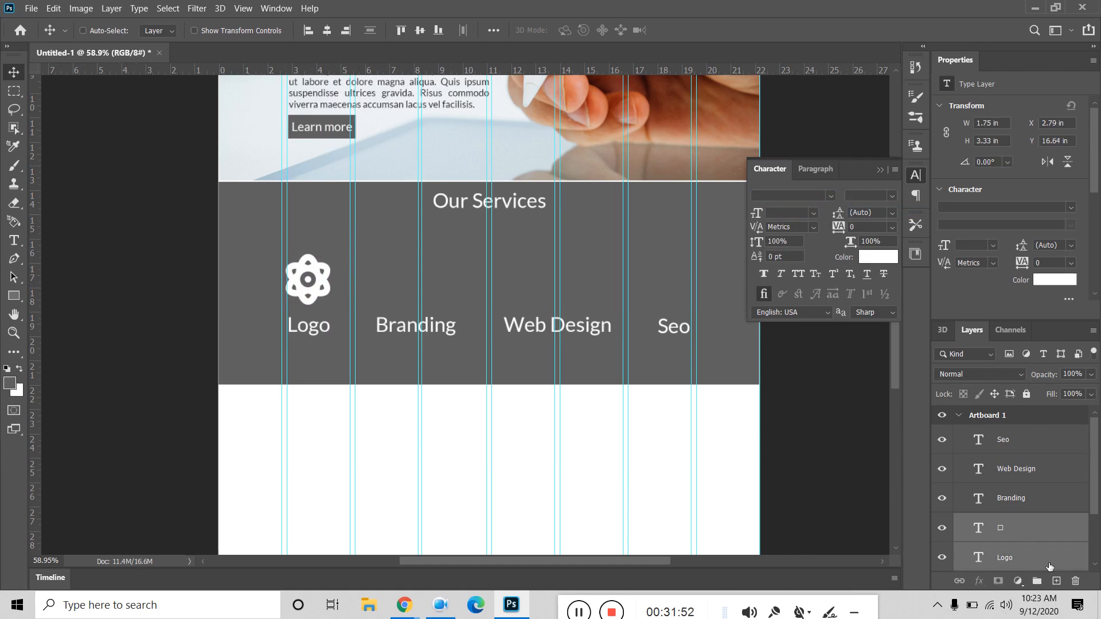
click(327, 32)
click(879, 170)
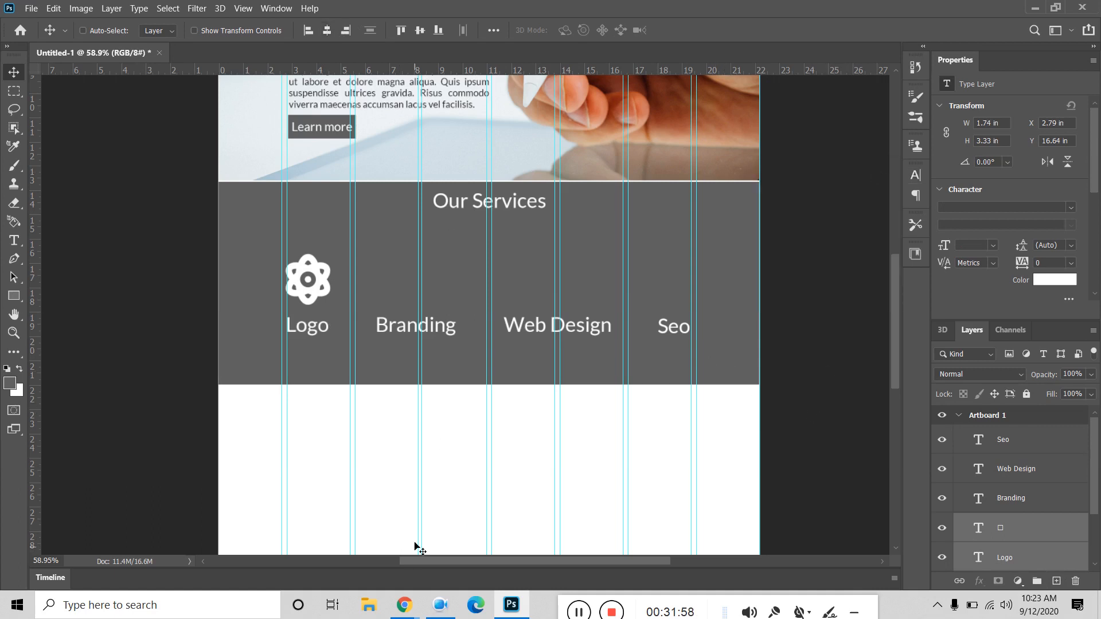
Step: Find the leaf icon among the cheatsheet's solid icons and copy it
click(404, 611)
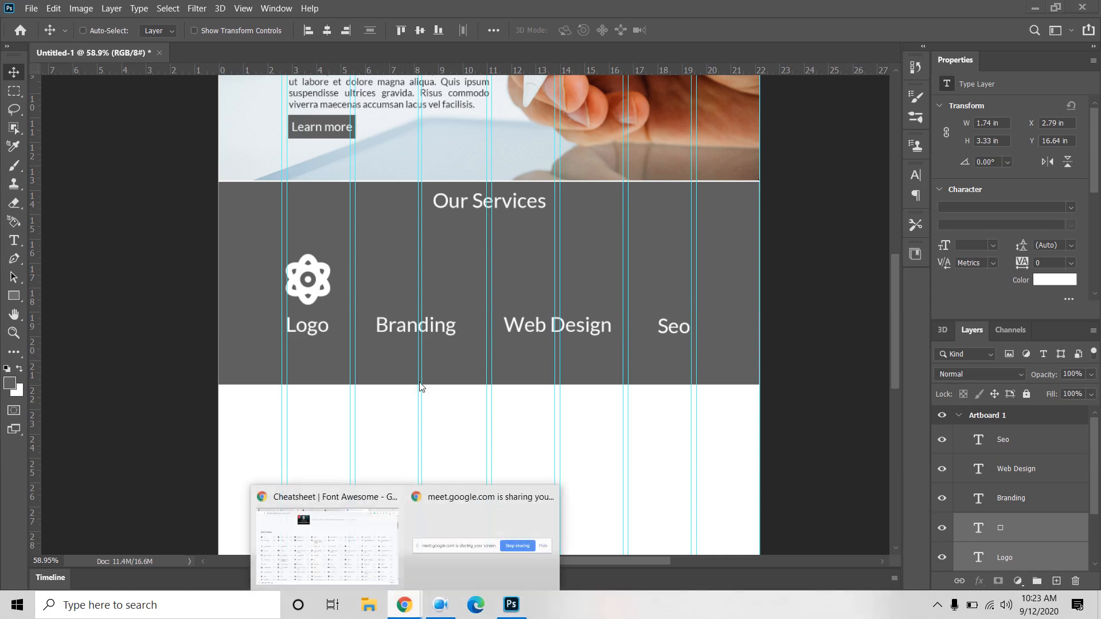
click(344, 554)
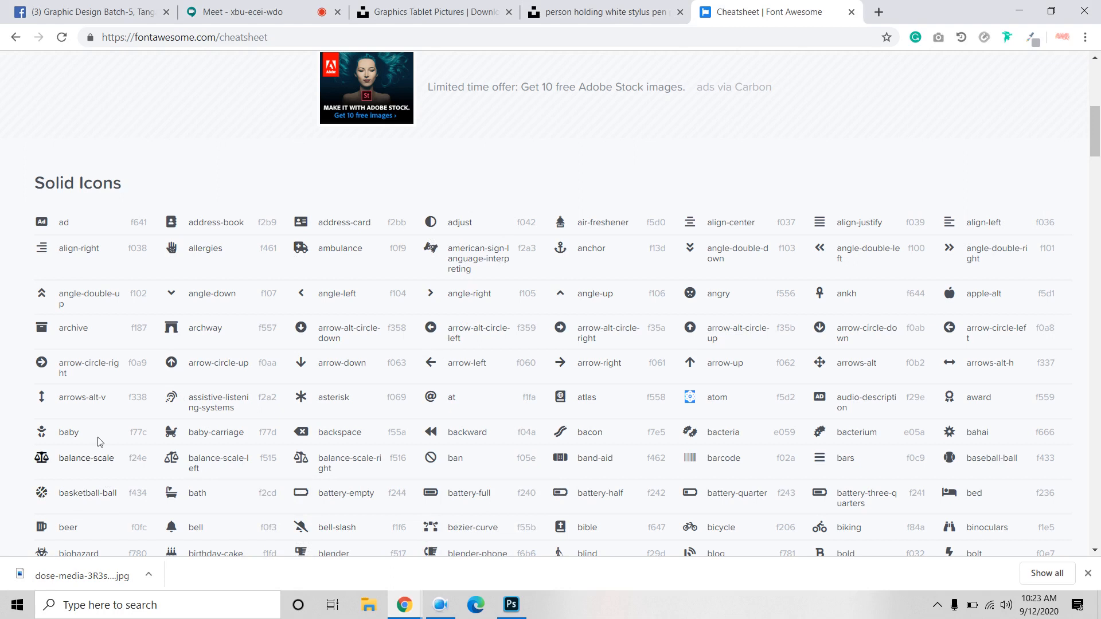
scroll(218, 390, down, 3)
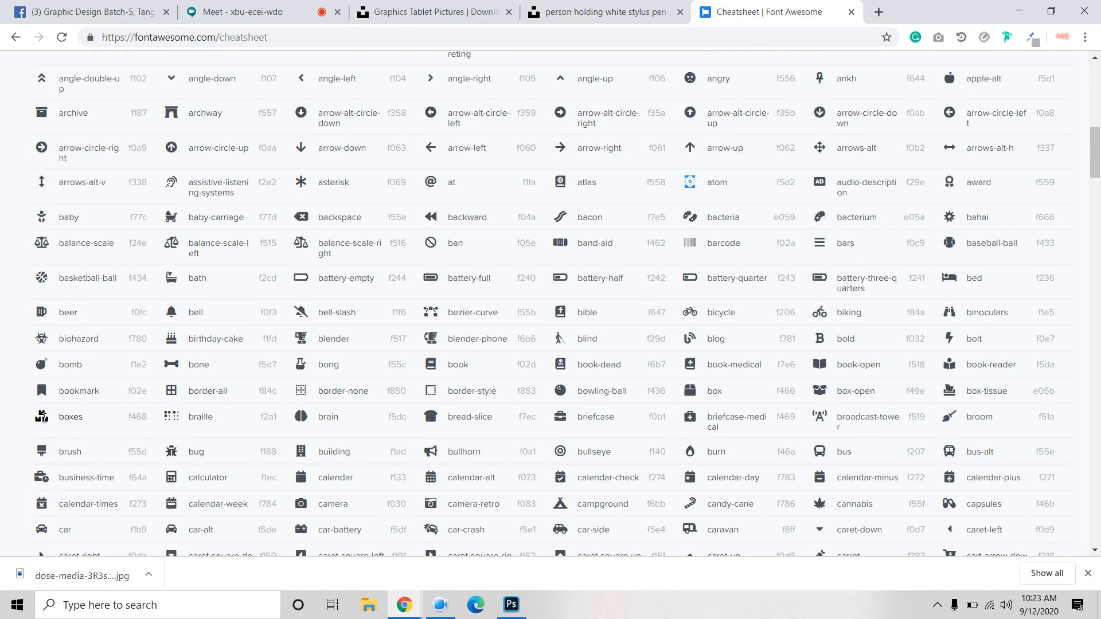
scroll(42, 417, down, 3)
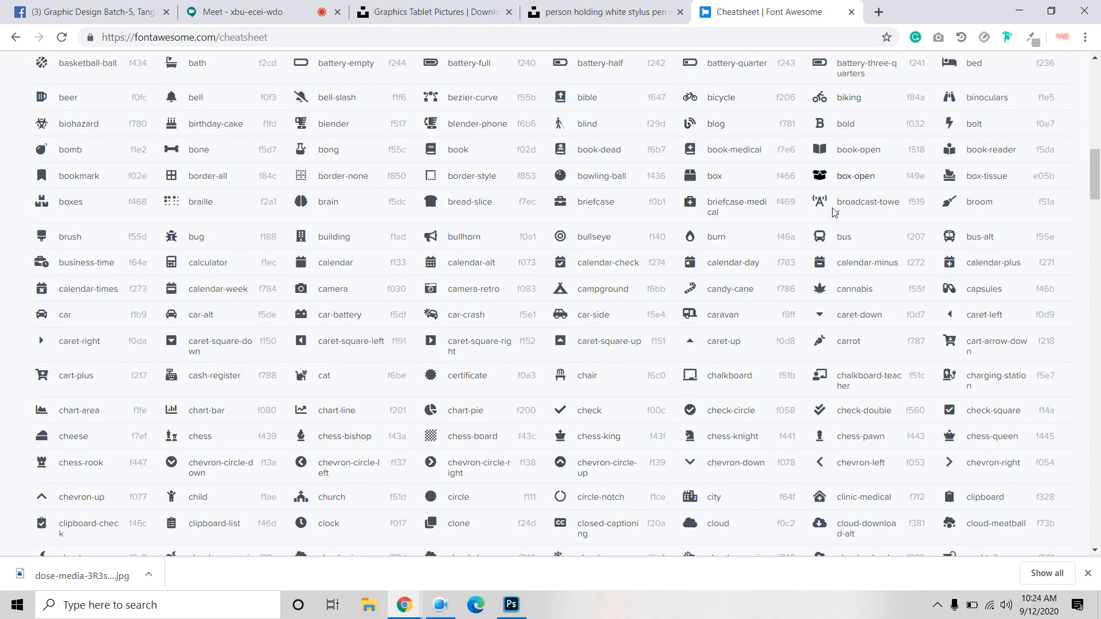
scroll(823, 269, up, 1)
scroll(823, 268, up, 2)
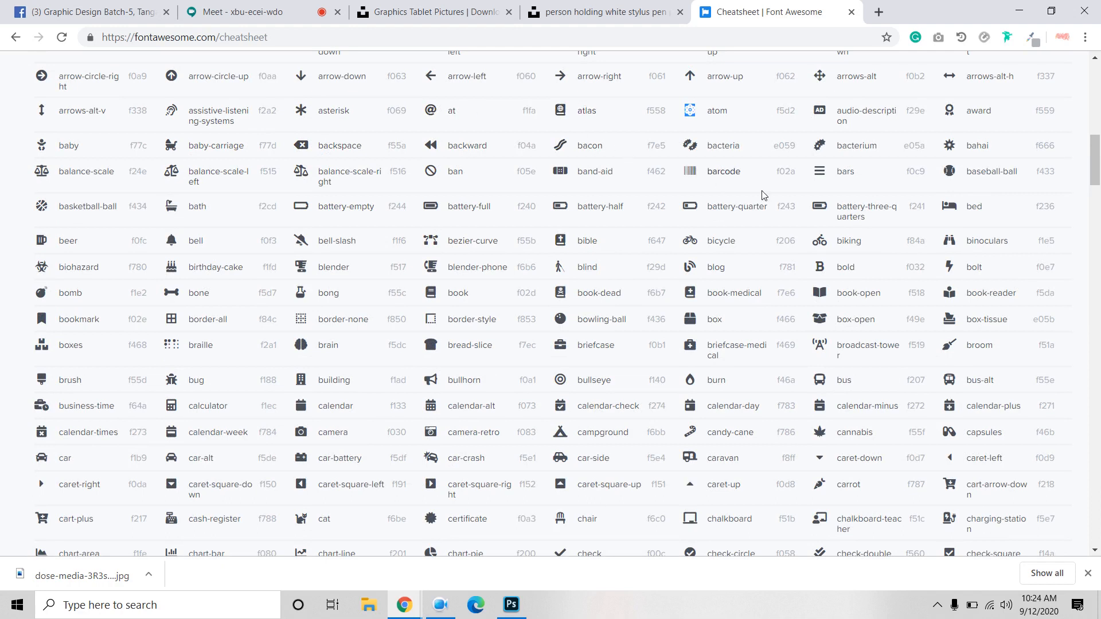
scroll(948, 171, up, 2)
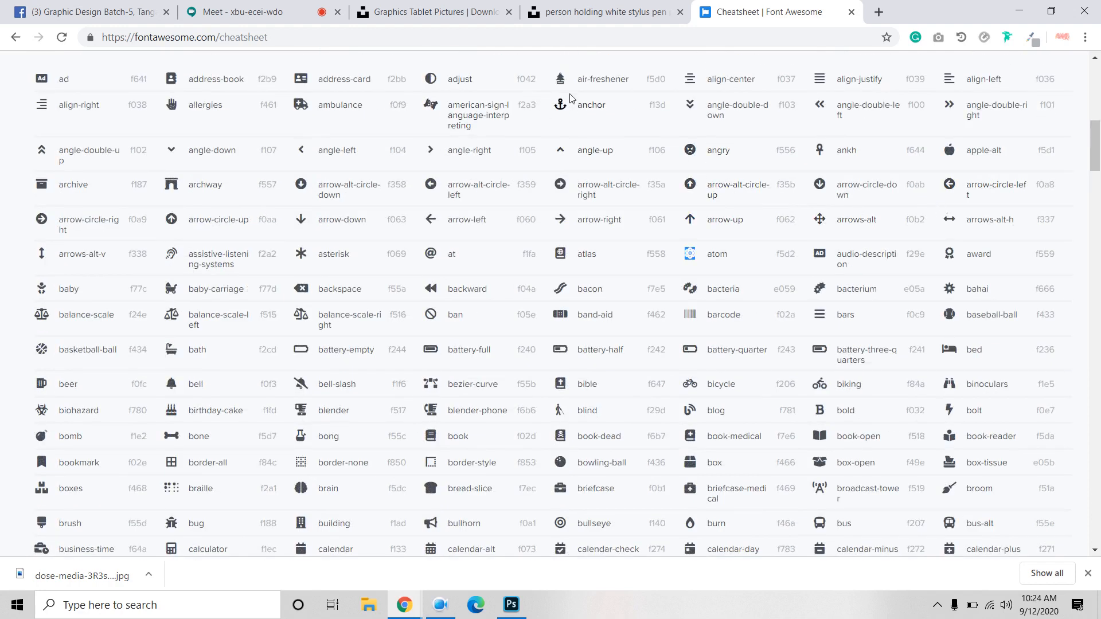
scroll(579, 104, up, 1)
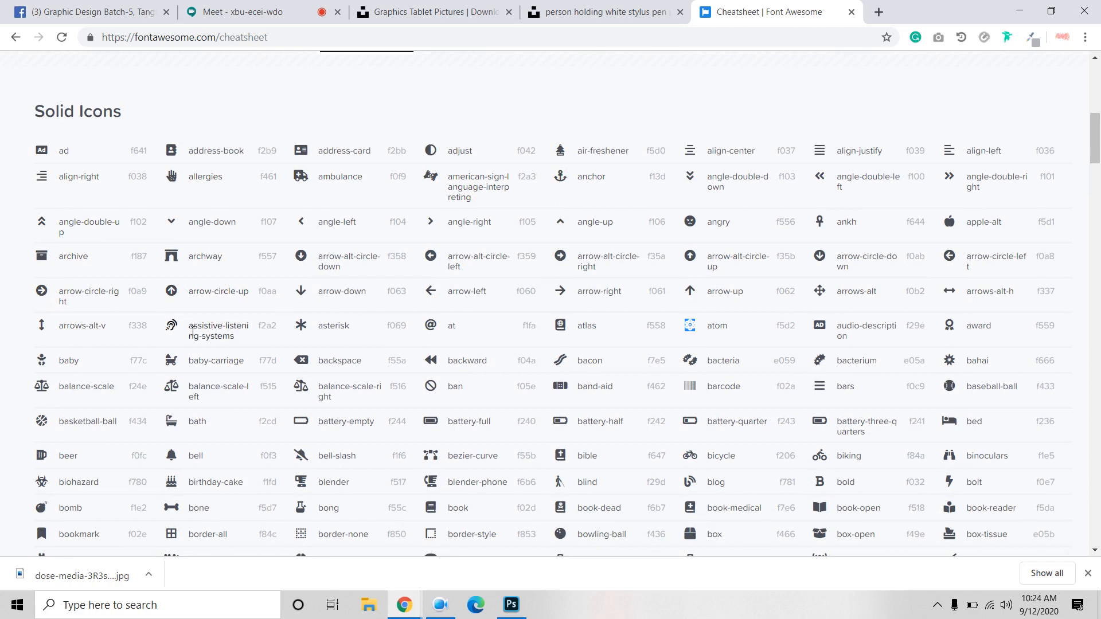
scroll(257, 325, down, 20)
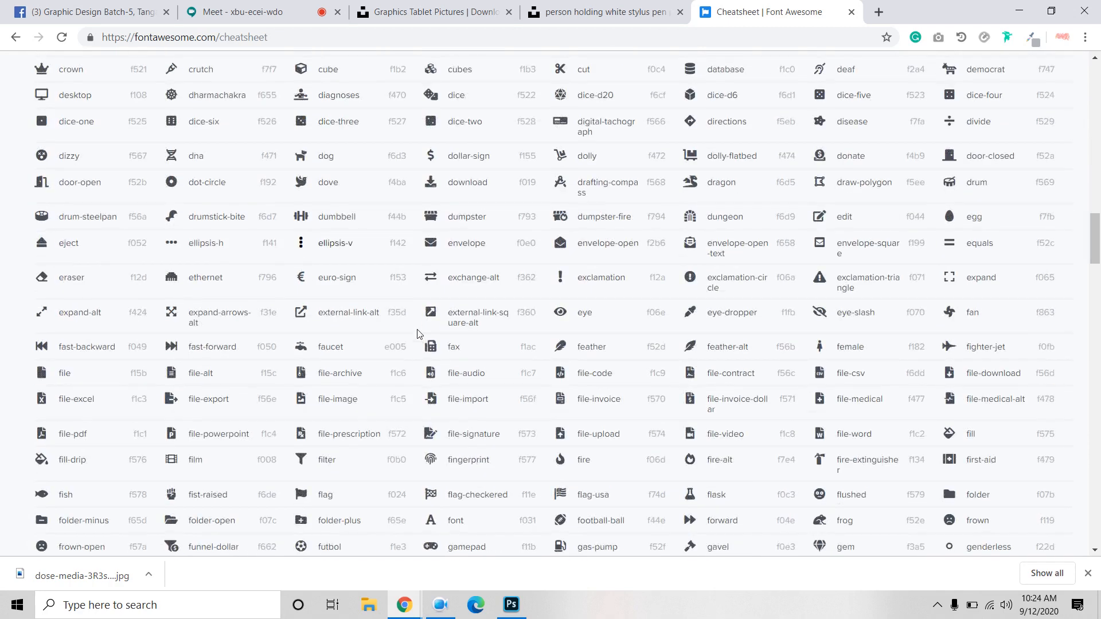
scroll(451, 377, down, 2)
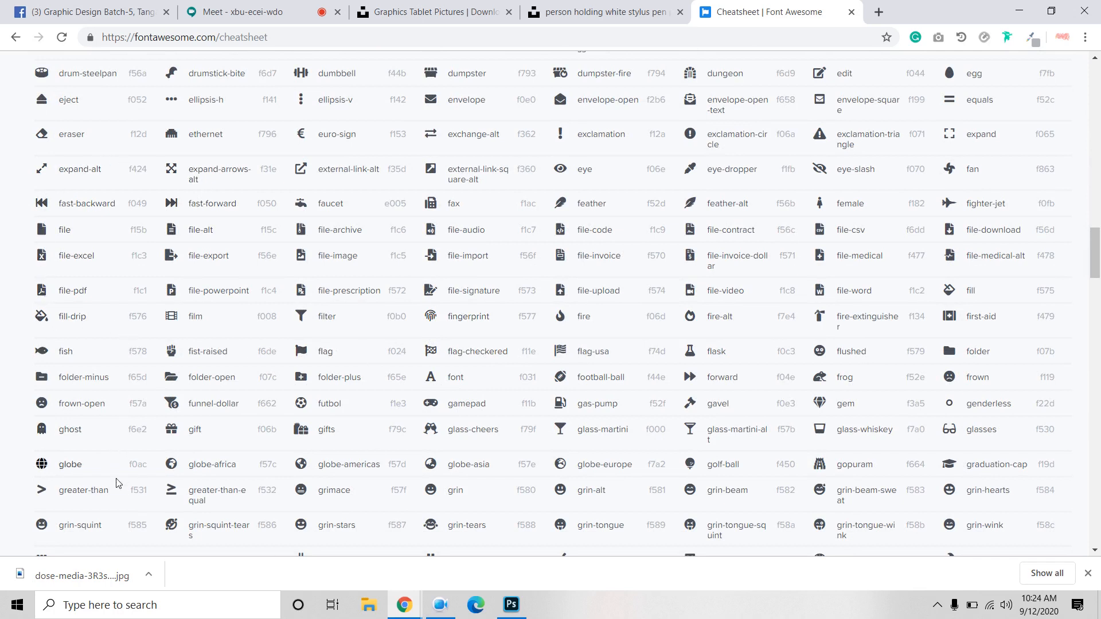
scroll(116, 483, down, 4)
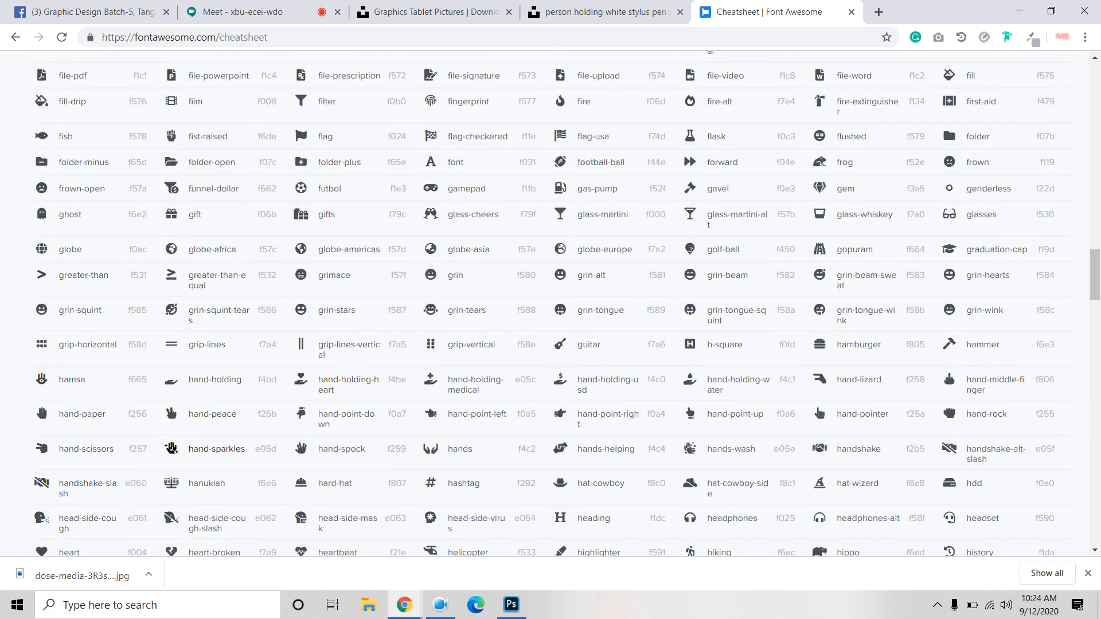
scroll(513, 363, down, 5)
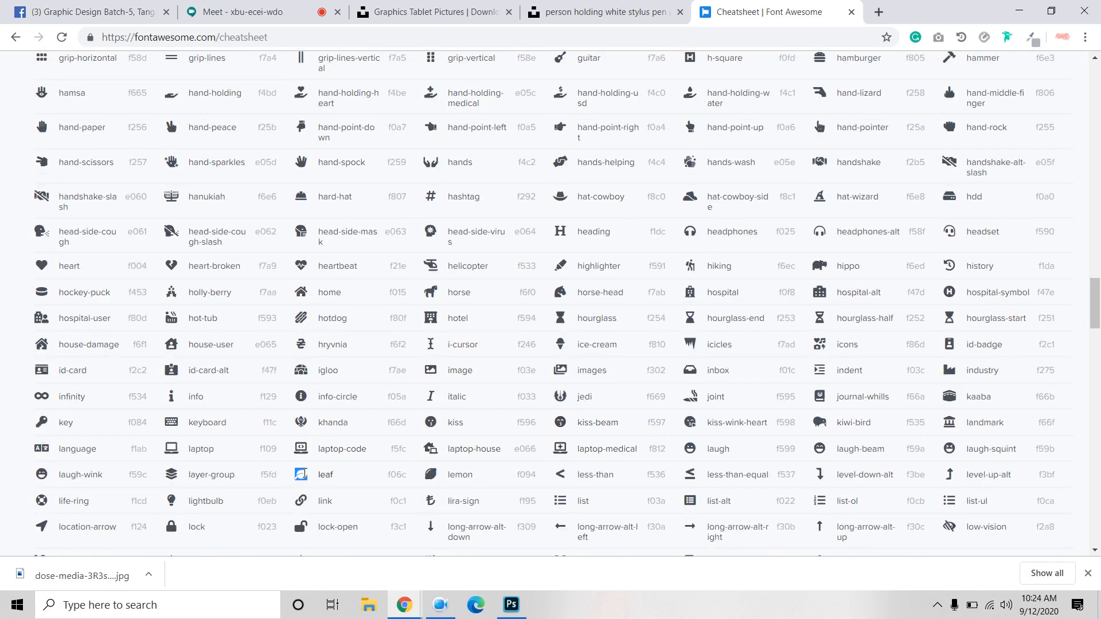
right_click(304, 475)
click(331, 484)
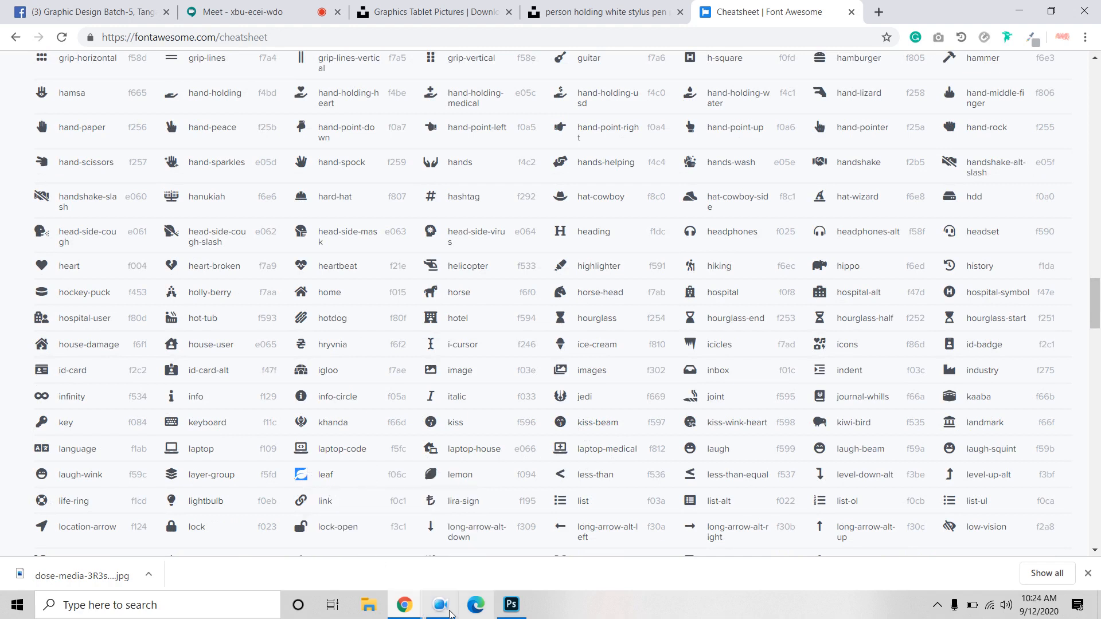
click(510, 605)
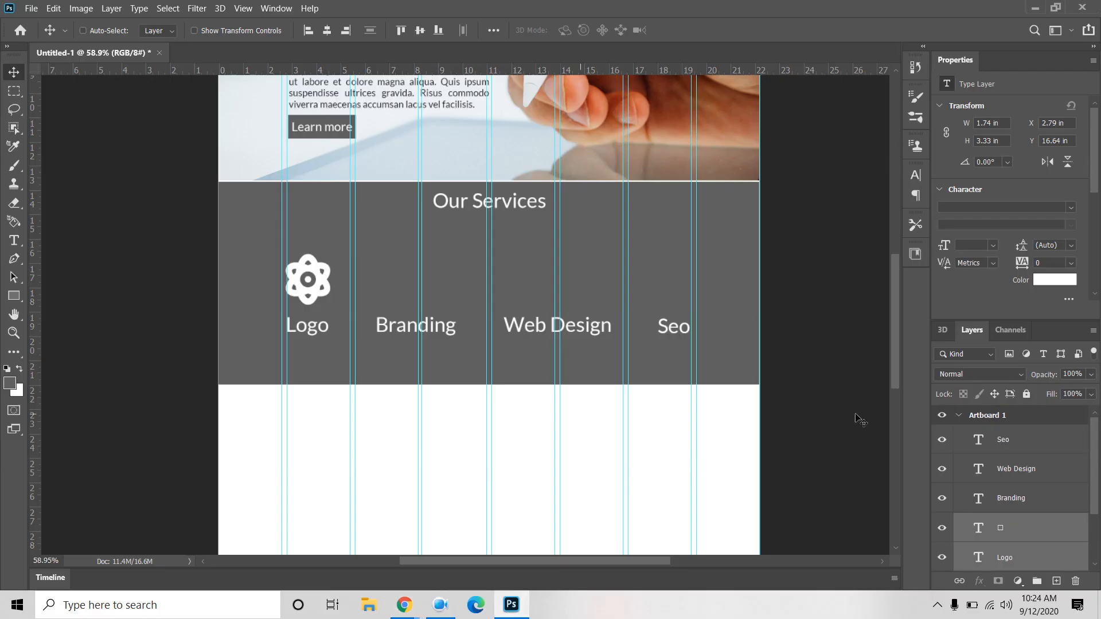
Step: Paste the leaf glyph into the icon layer above Logo, replacing the atom
click(985, 532)
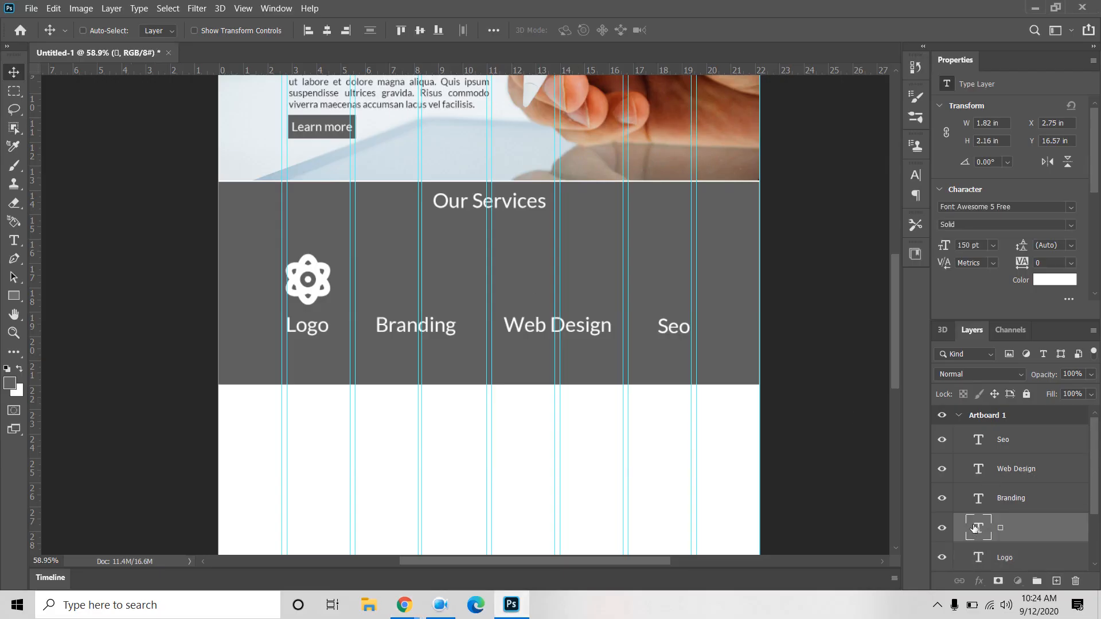
double_click(975, 527)
key(ctrl+v)
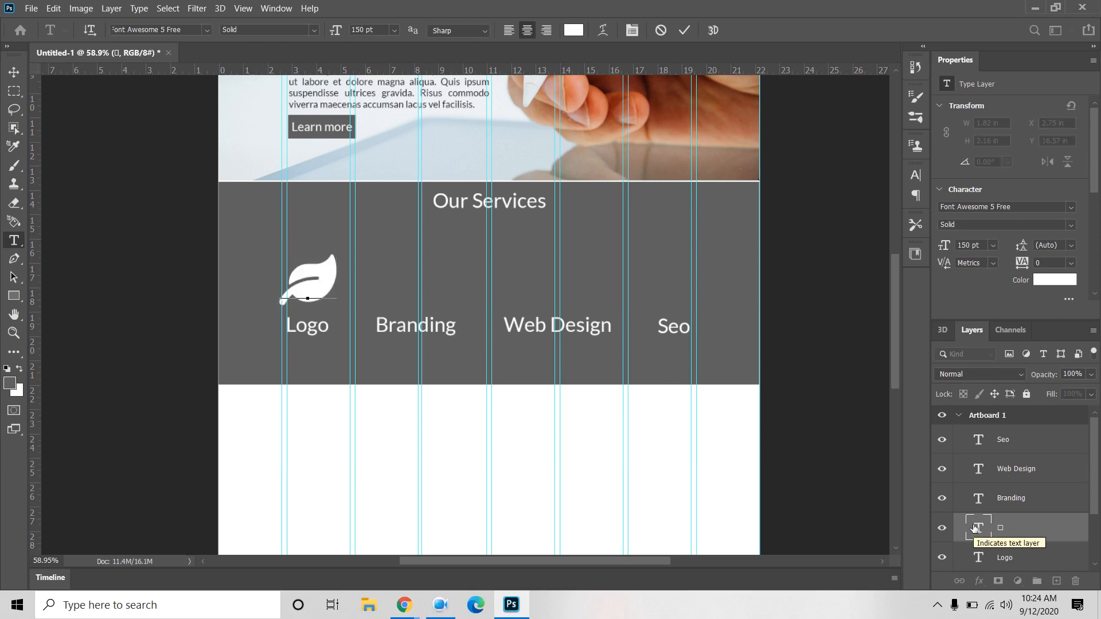
click(13, 72)
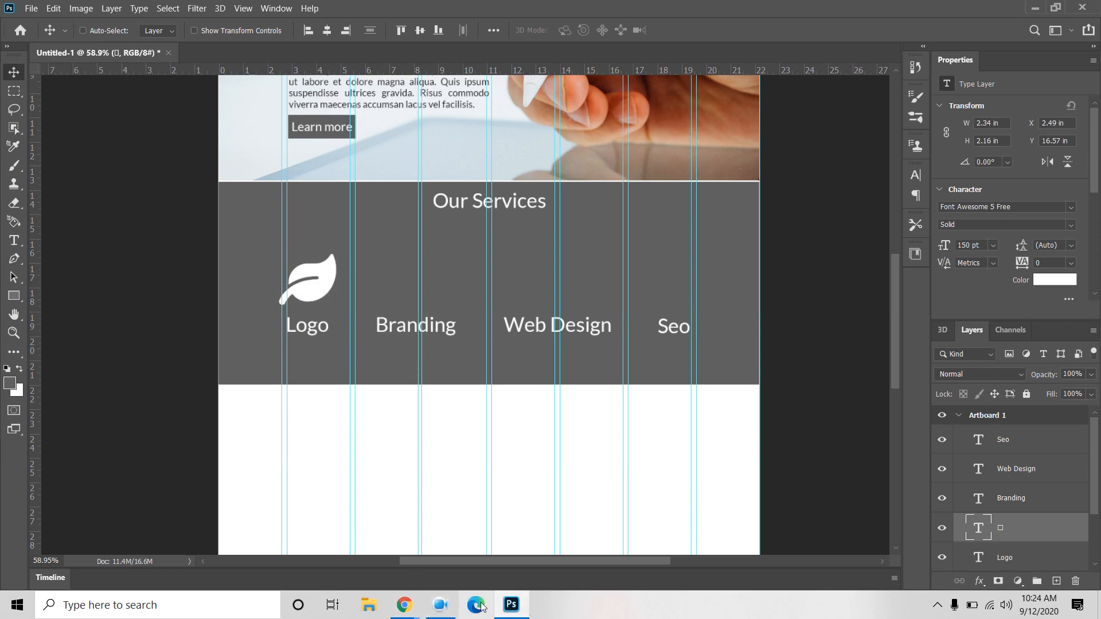
mouse_move(404, 605)
click(327, 539)
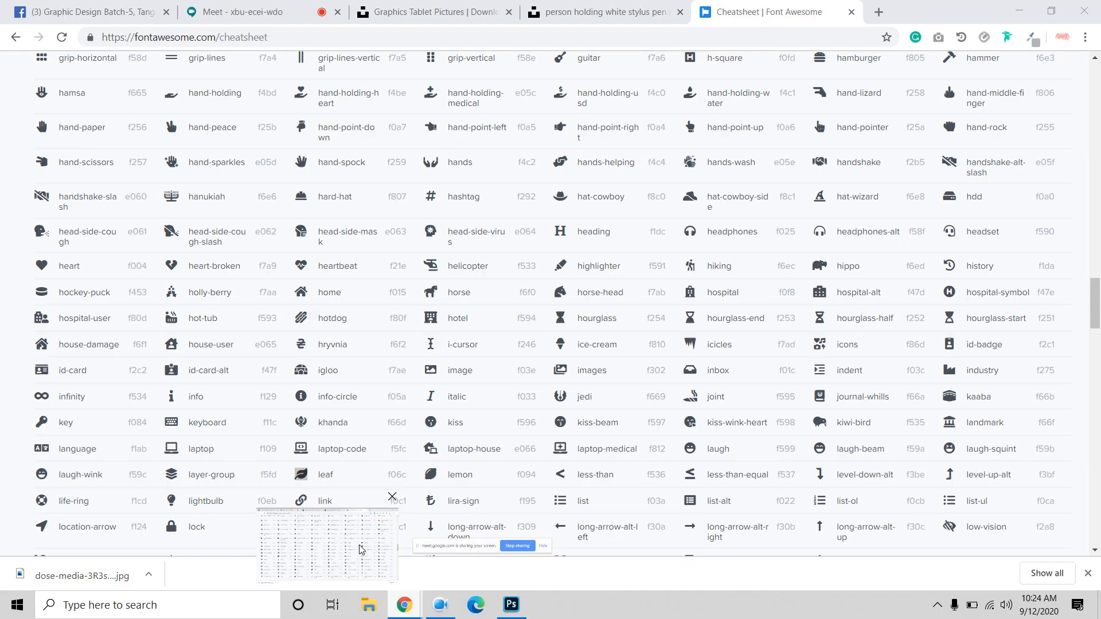
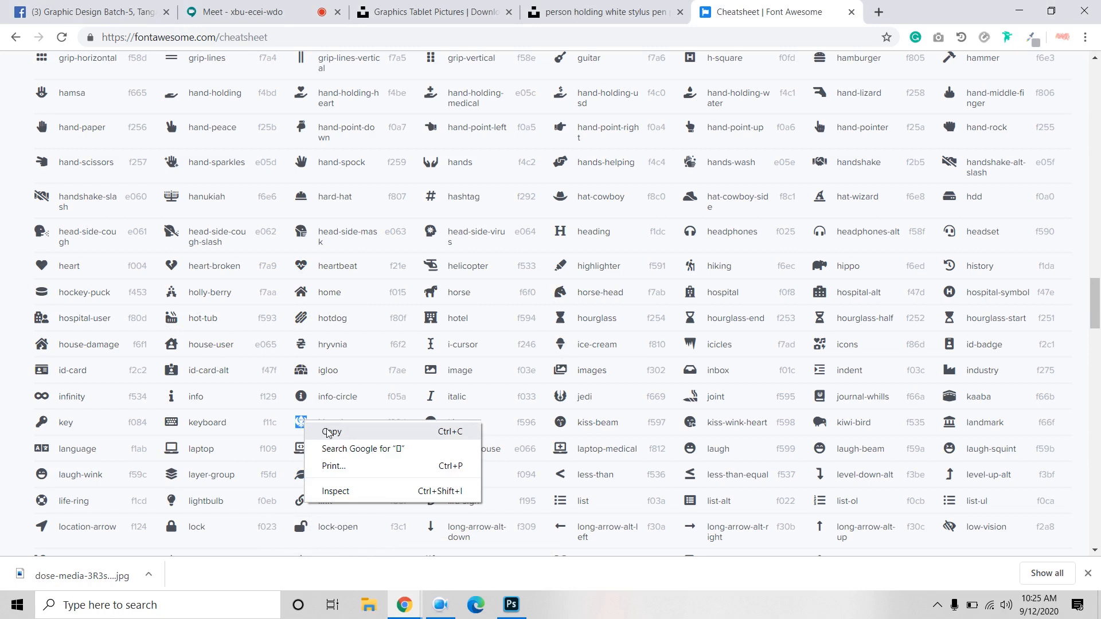
Step: Copy the khanda glyph from the Font Awesome cheatsheet and bring Photoshop forward
click(329, 433)
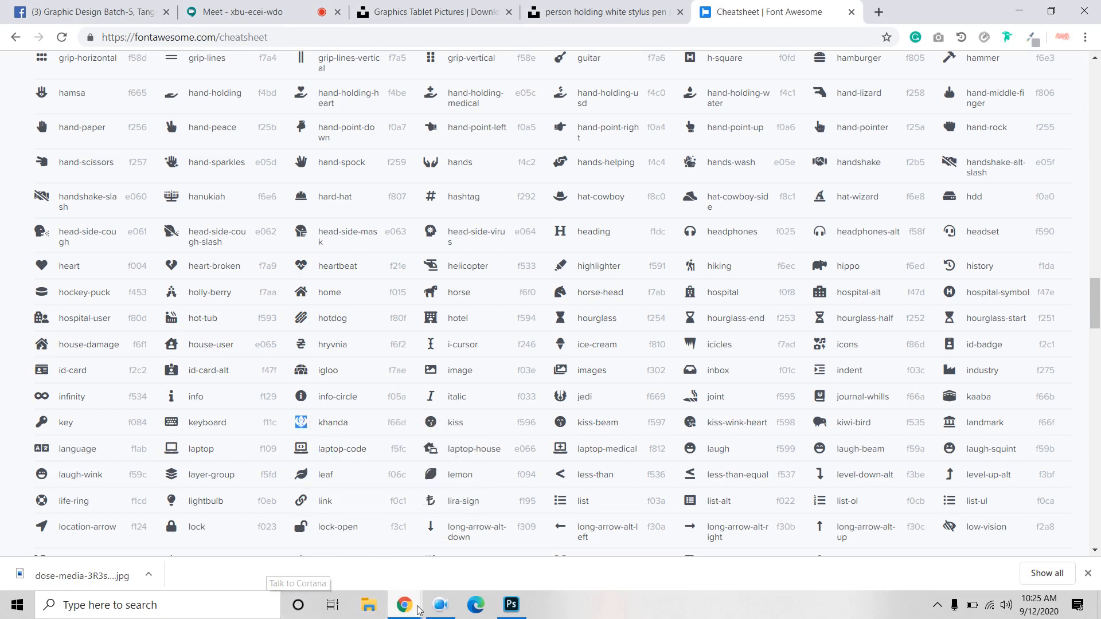
click(510, 604)
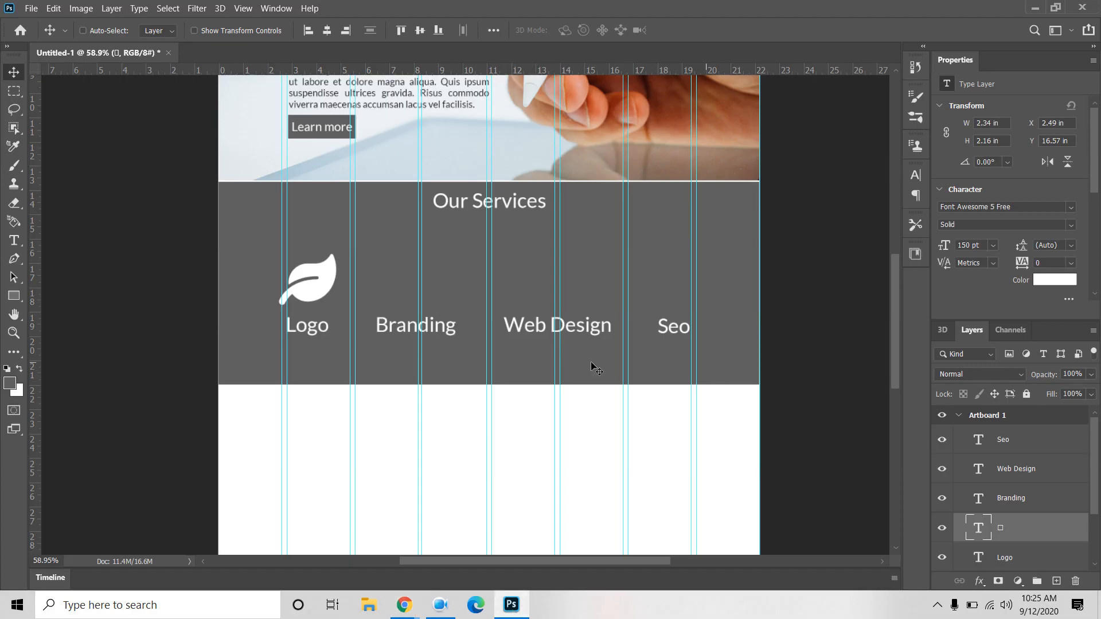
Step: Duplicate the leaf icon above Branding and replace its glyph with the khanda symbol
drag(318, 279, 425, 278)
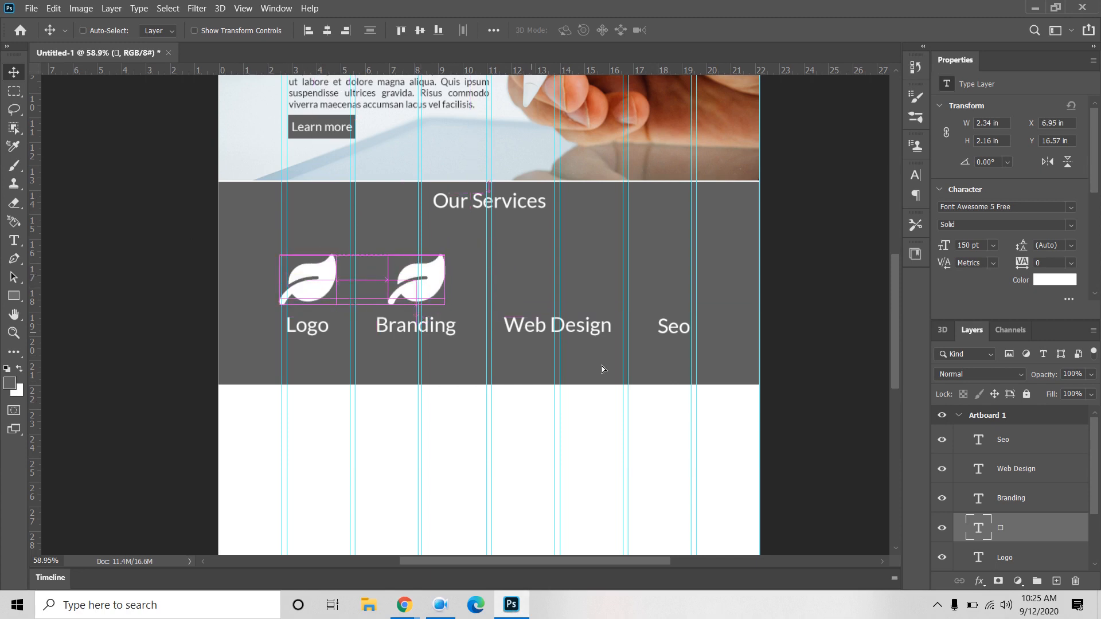
double_click(980, 527)
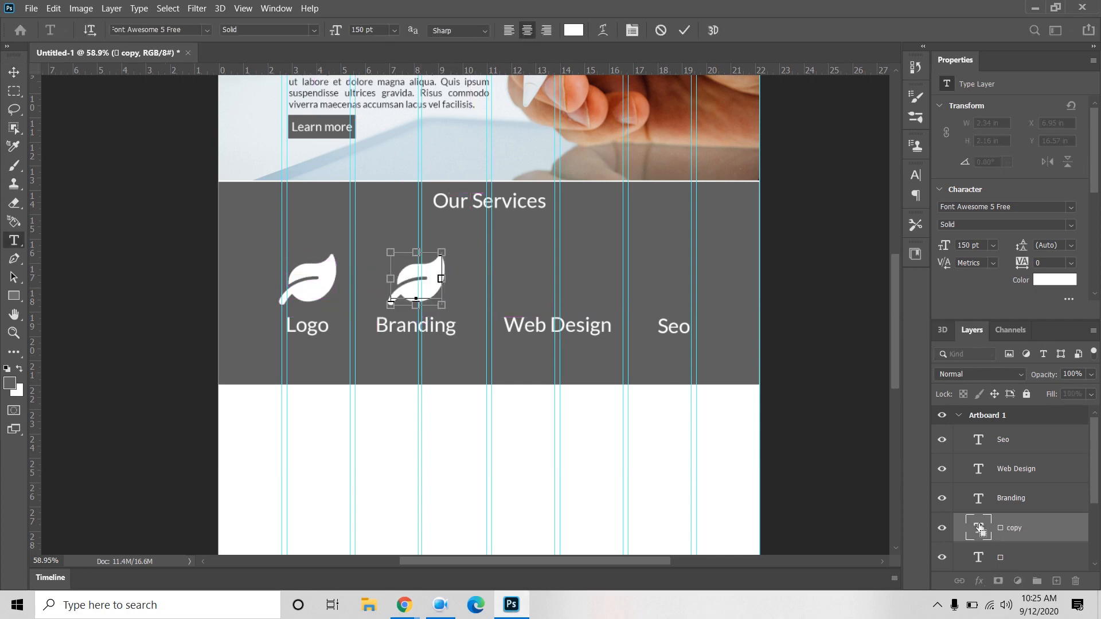
key(ctrl+v)
key(ctrl+Return)
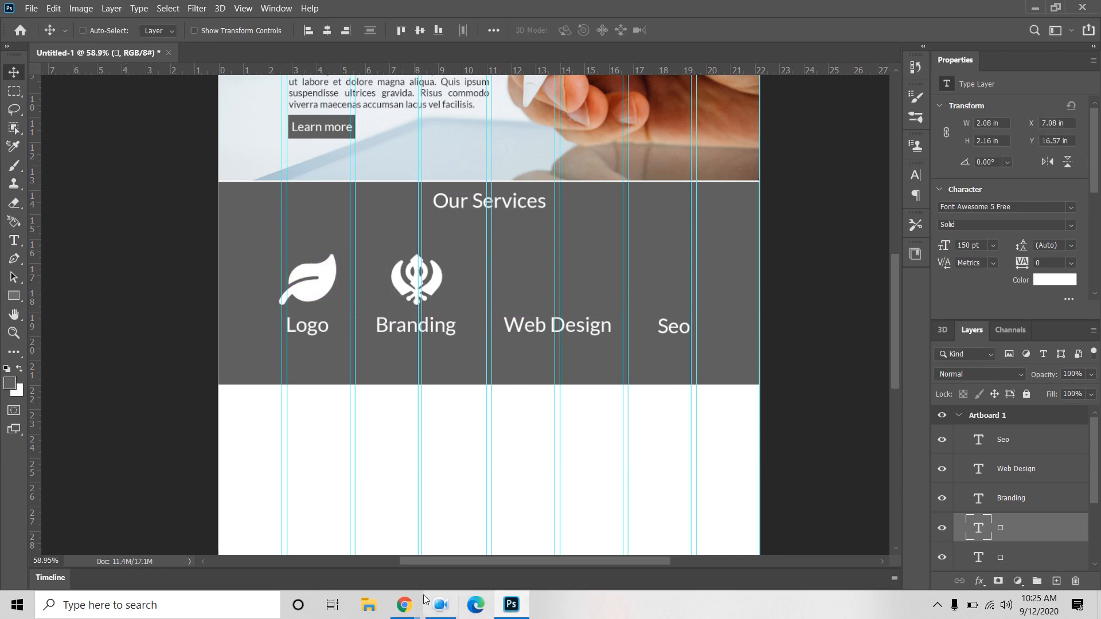
mouse_move(412, 605)
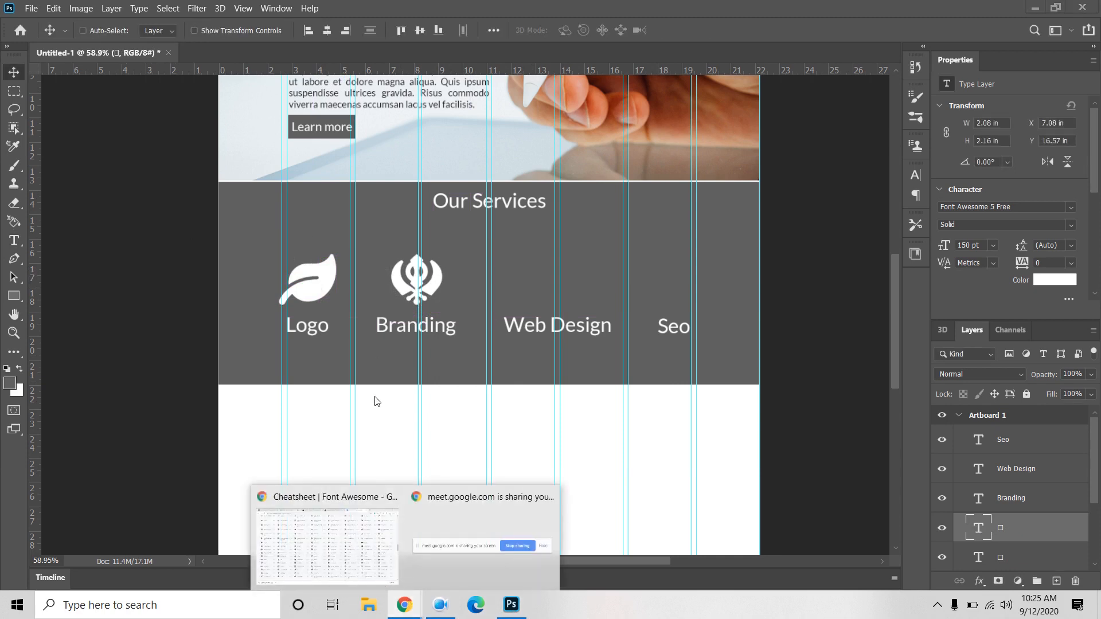
click(344, 575)
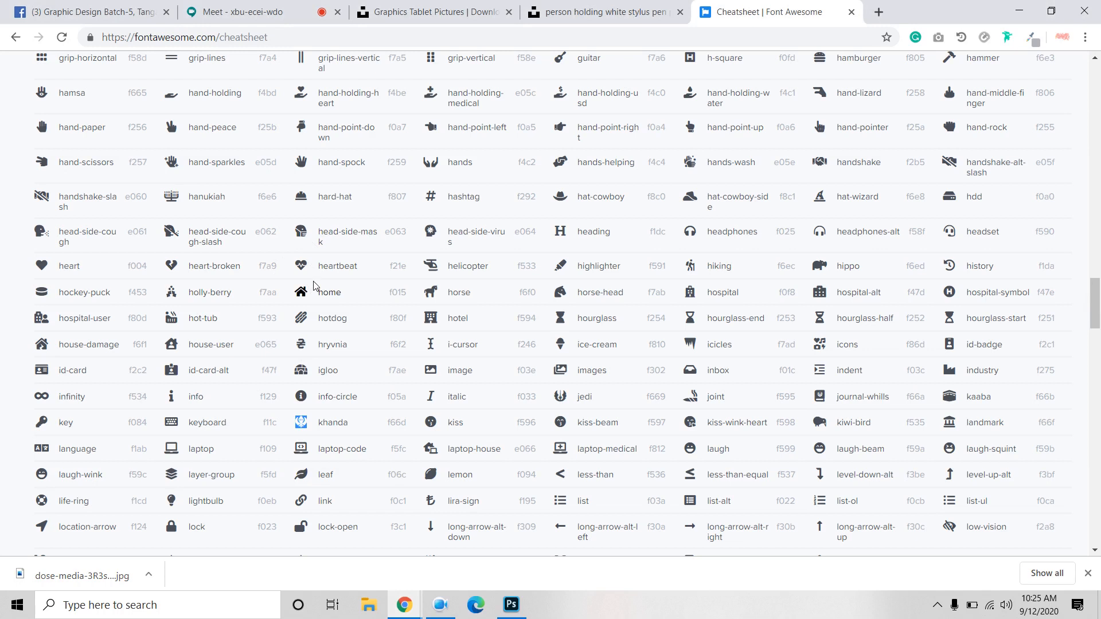
scroll(93, 276, down, 8)
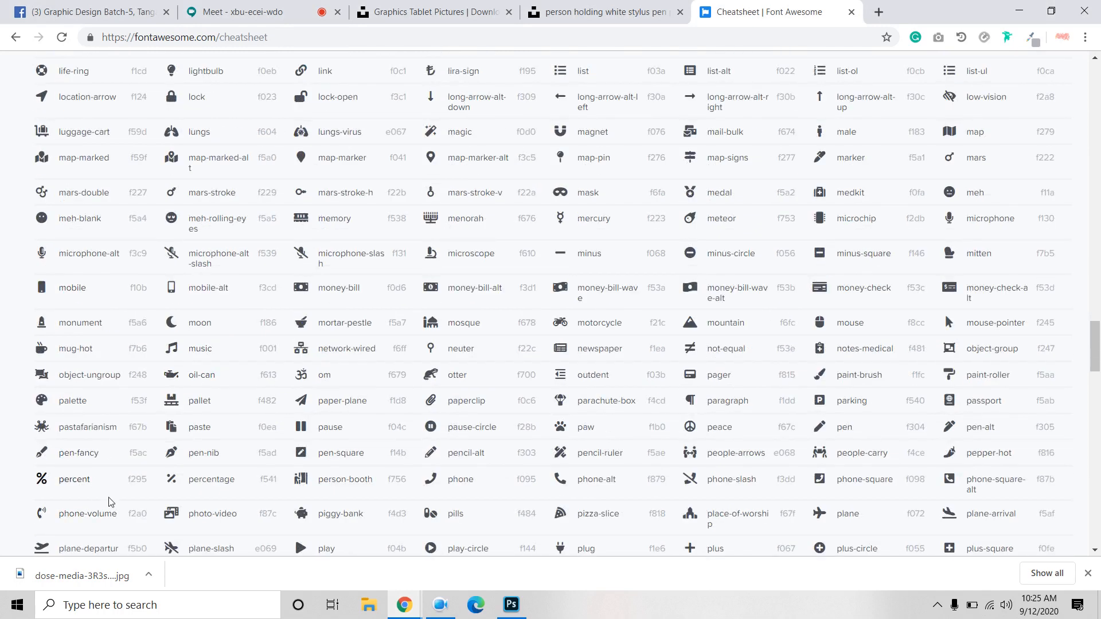
scroll(109, 487, down, 7)
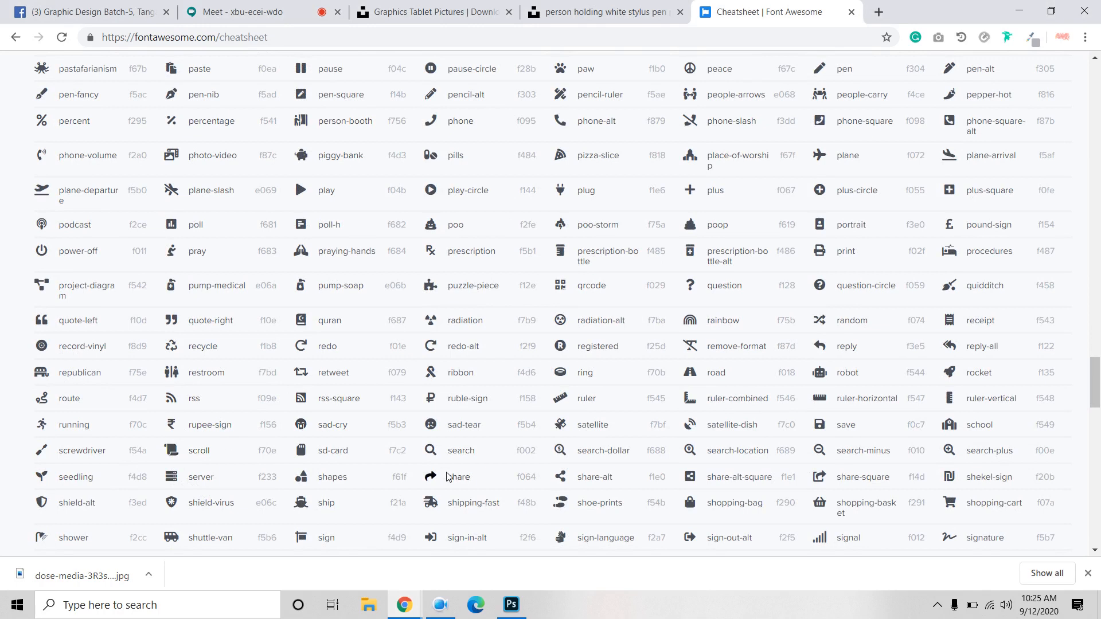
key(ctrl+f)
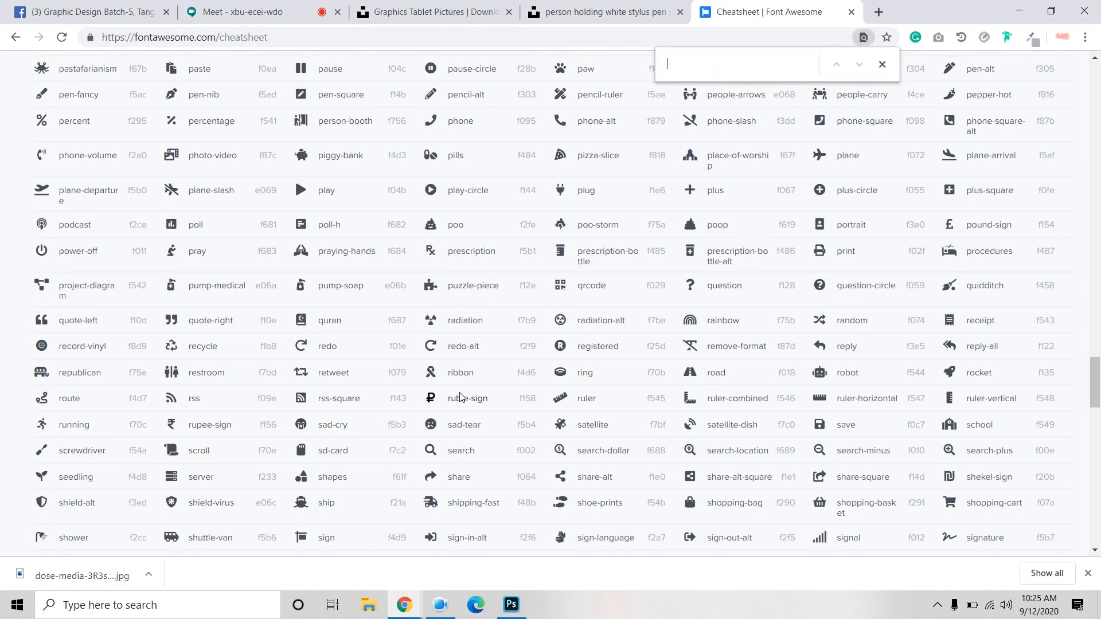
text(web)
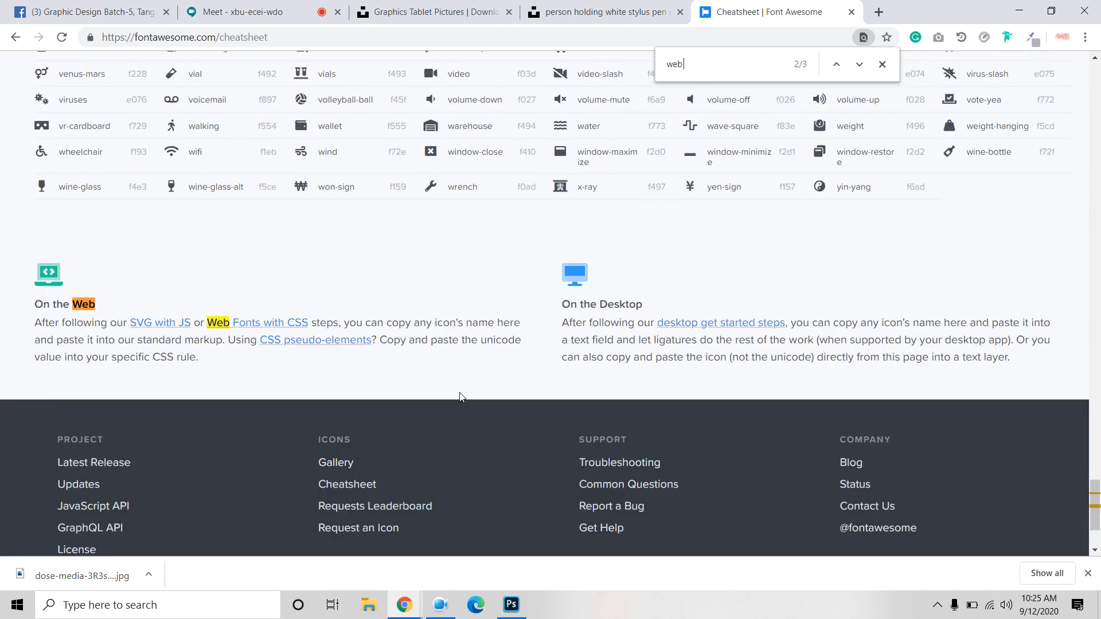
key(BackSpace)
key(BackSpace)
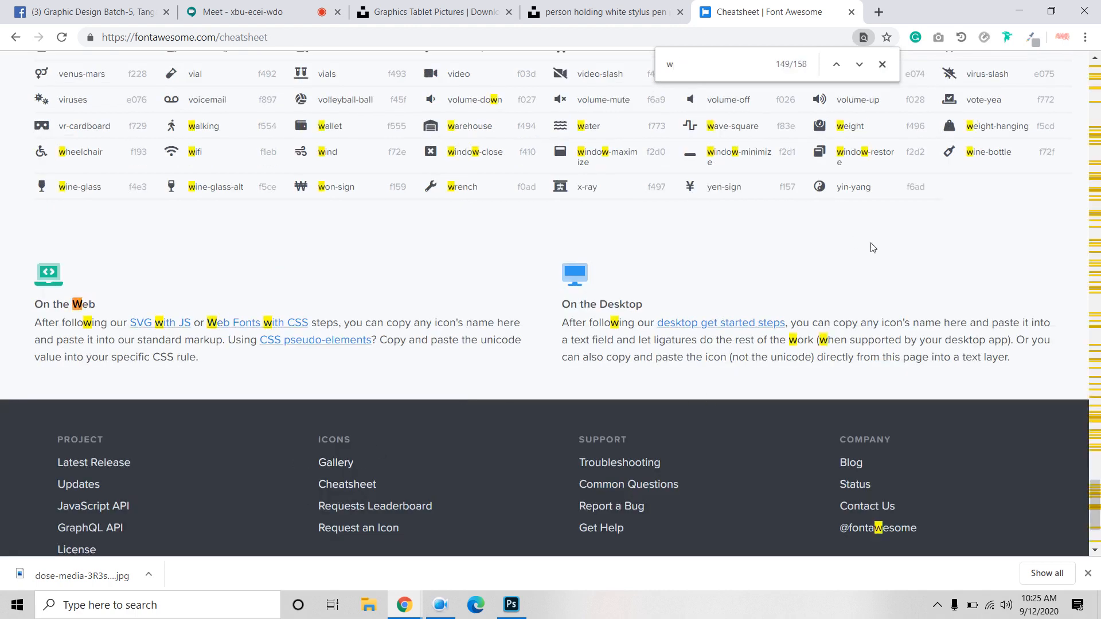
key(BackSpace)
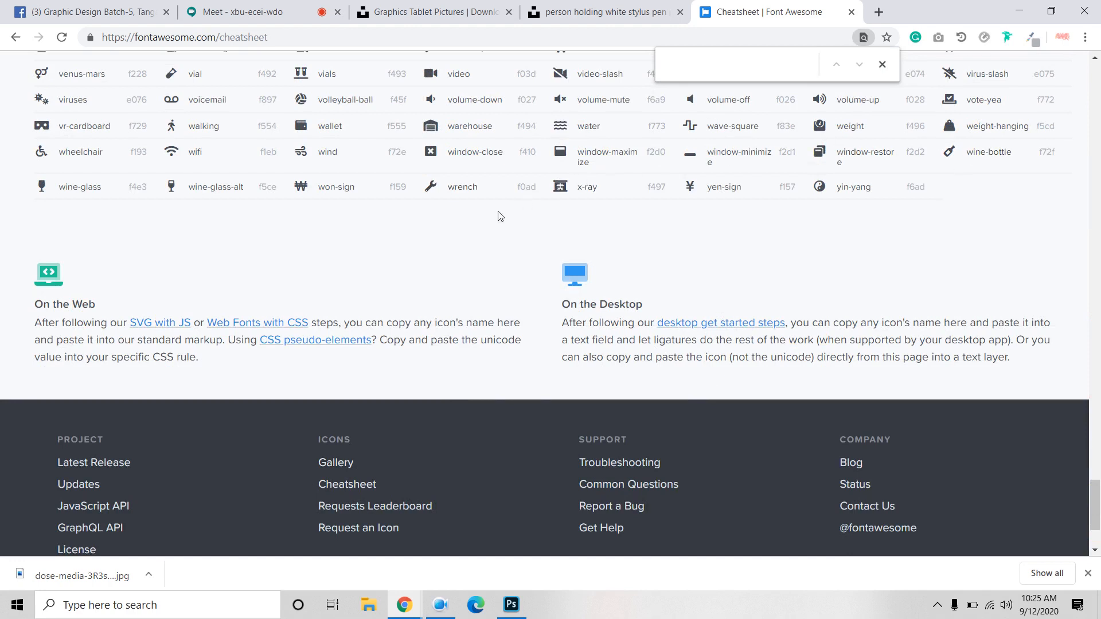
scroll(497, 217, up, 7)
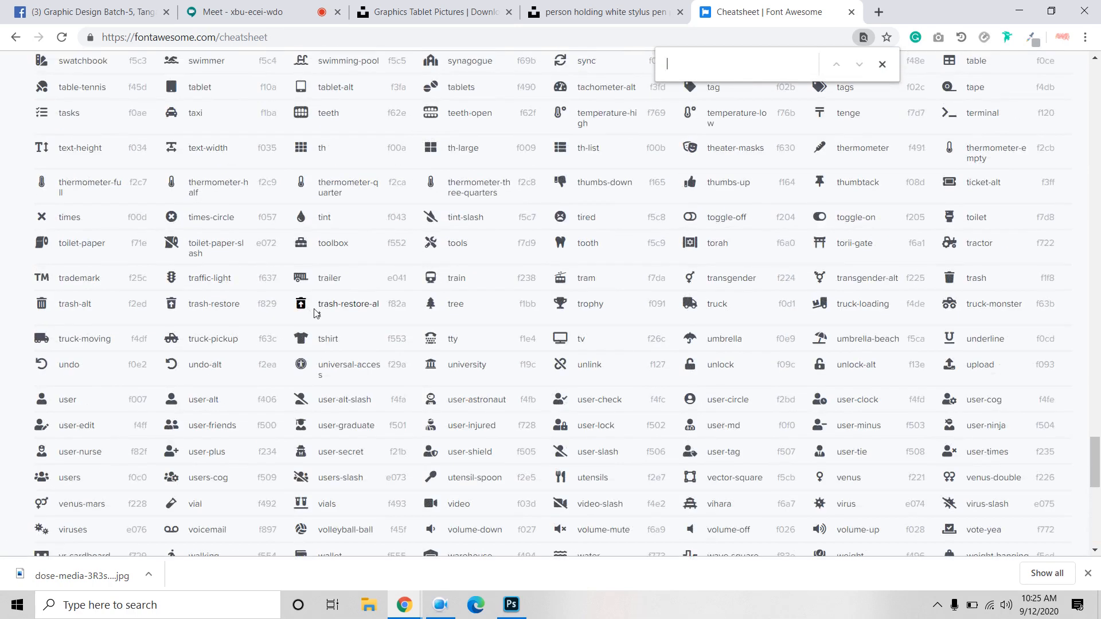
scroll(34, 271, up, 5)
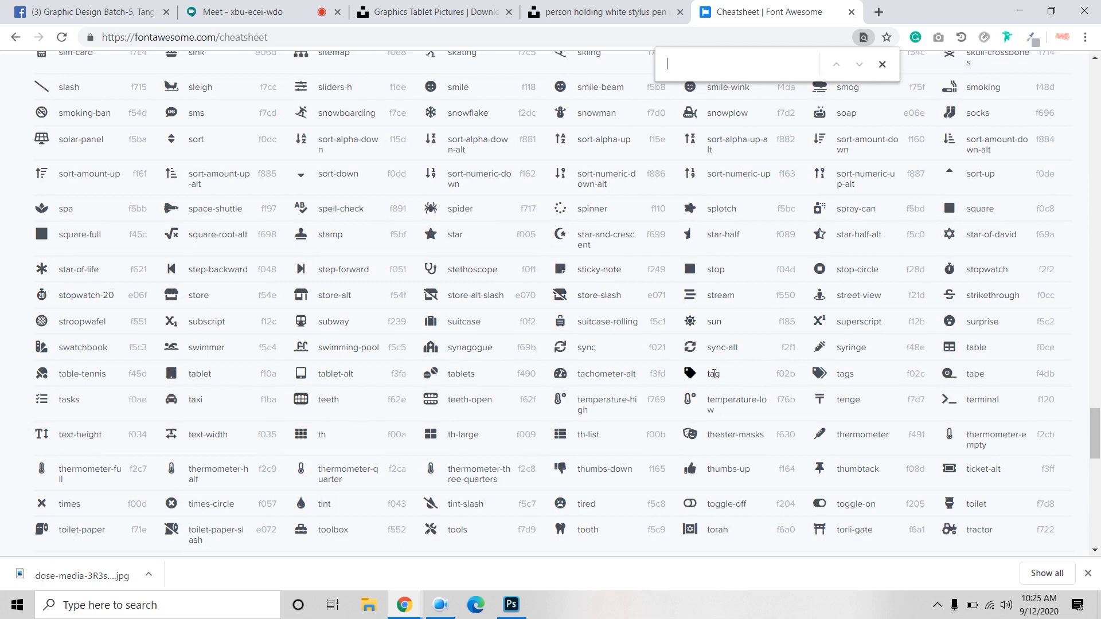
scroll(562, 327, up, 3)
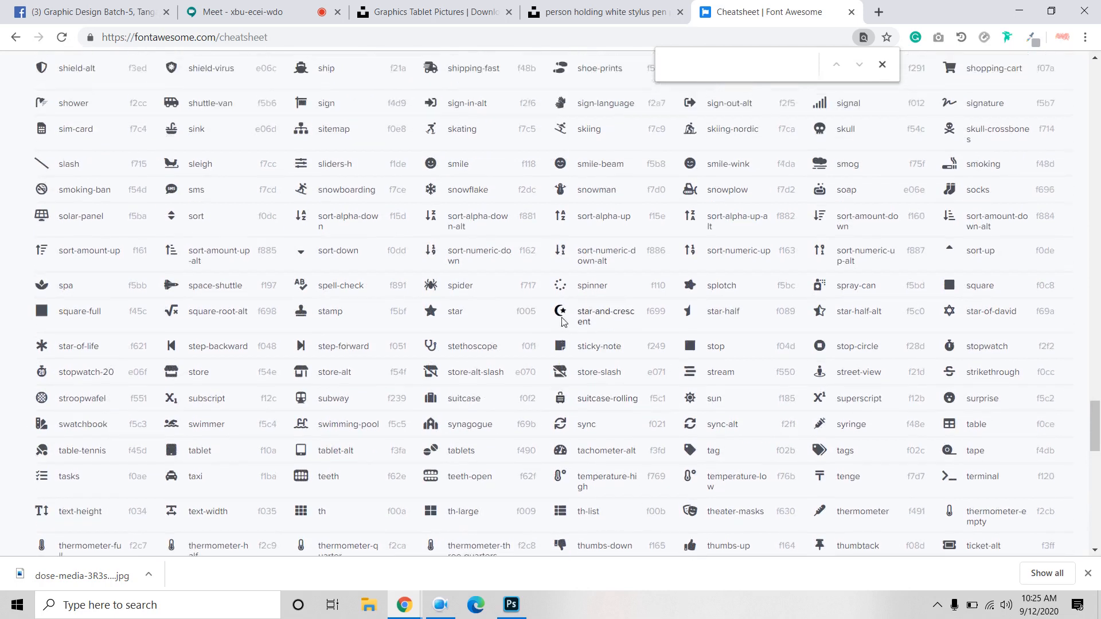
scroll(564, 319, up, 10)
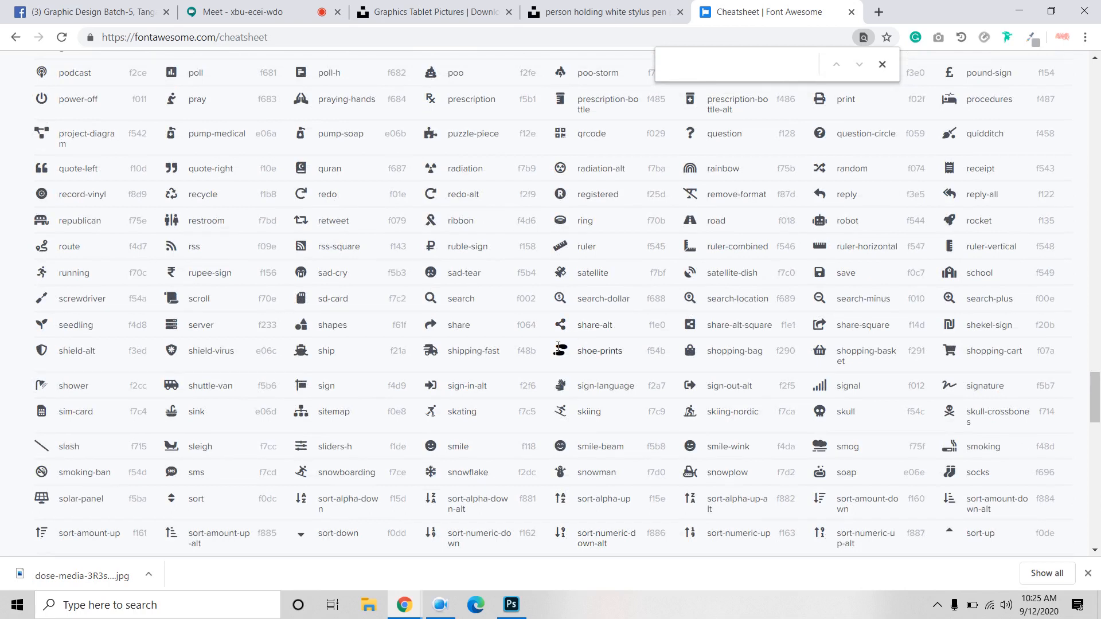
scroll(555, 353, up, 1)
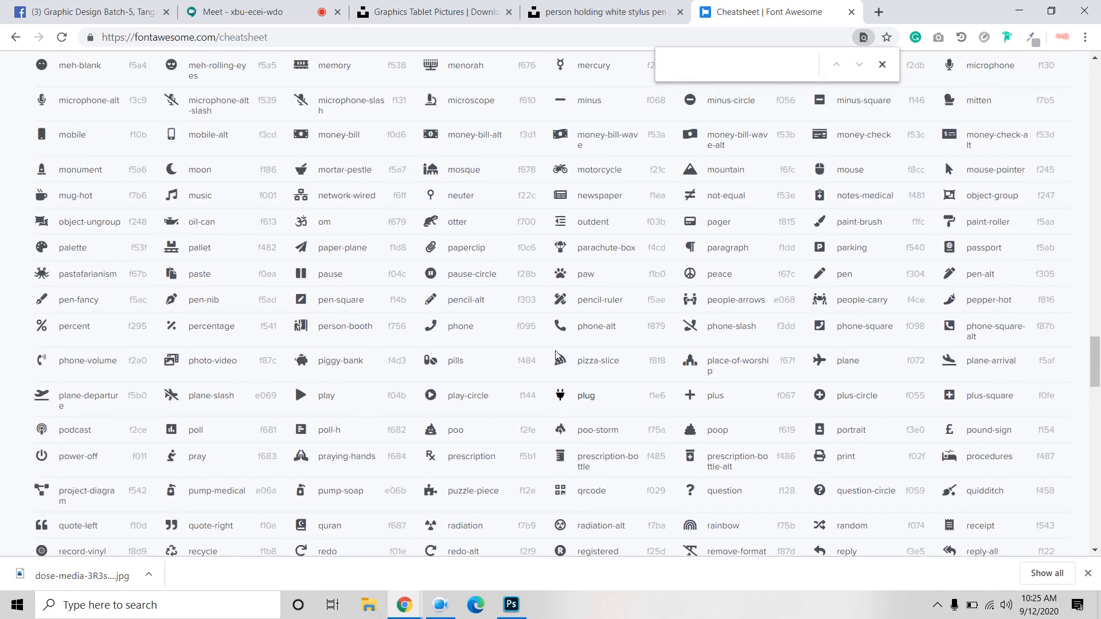
scroll(555, 353, up, 15)
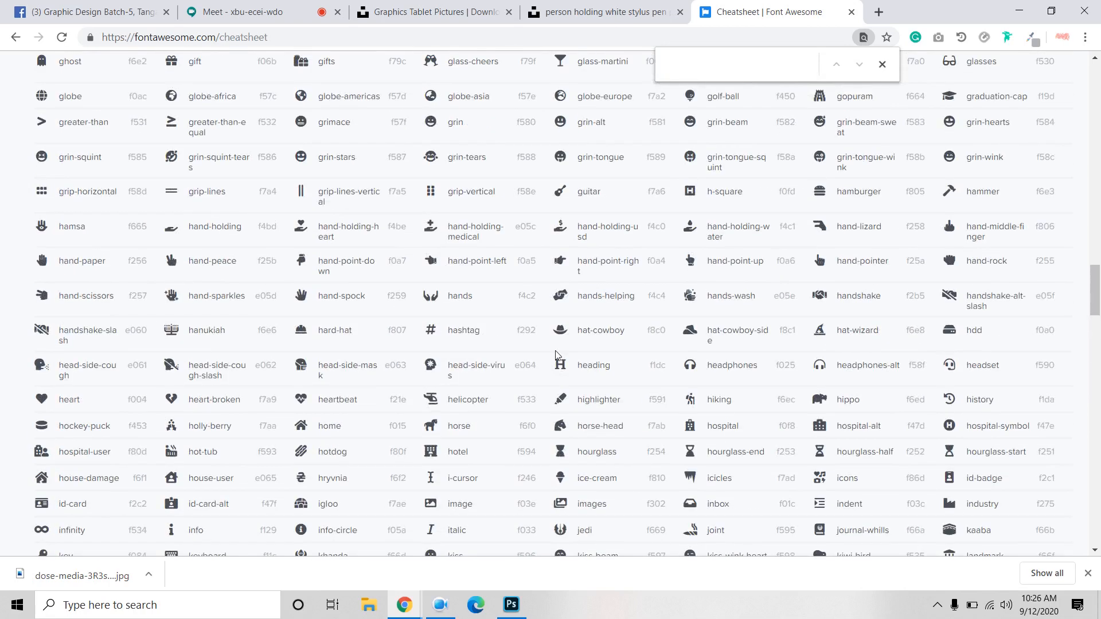
scroll(476, 383, up, 2)
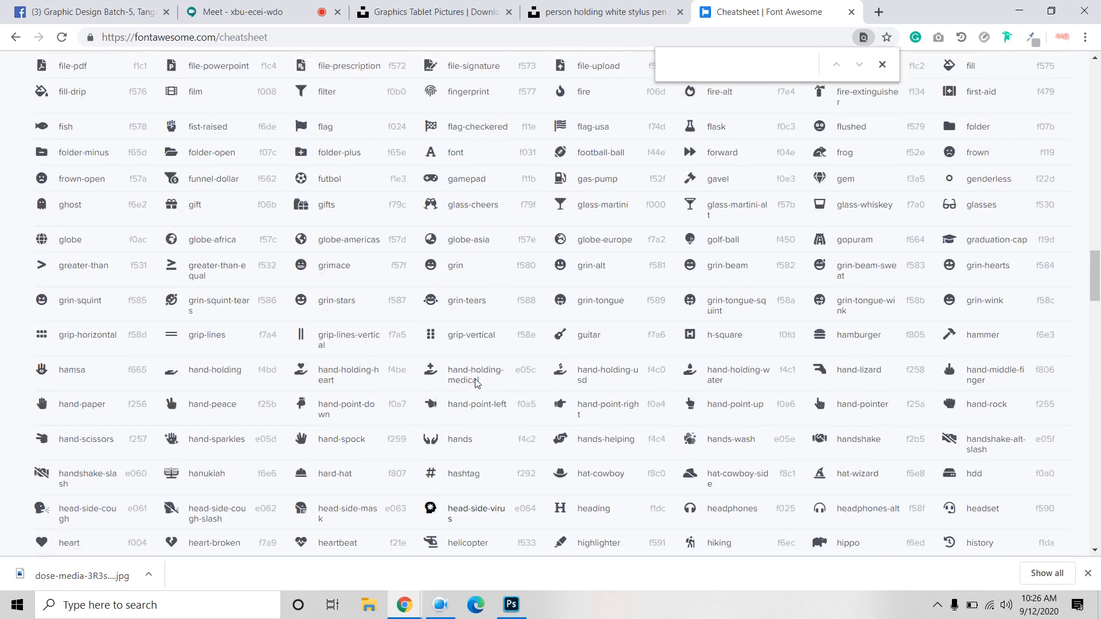
text(mo)
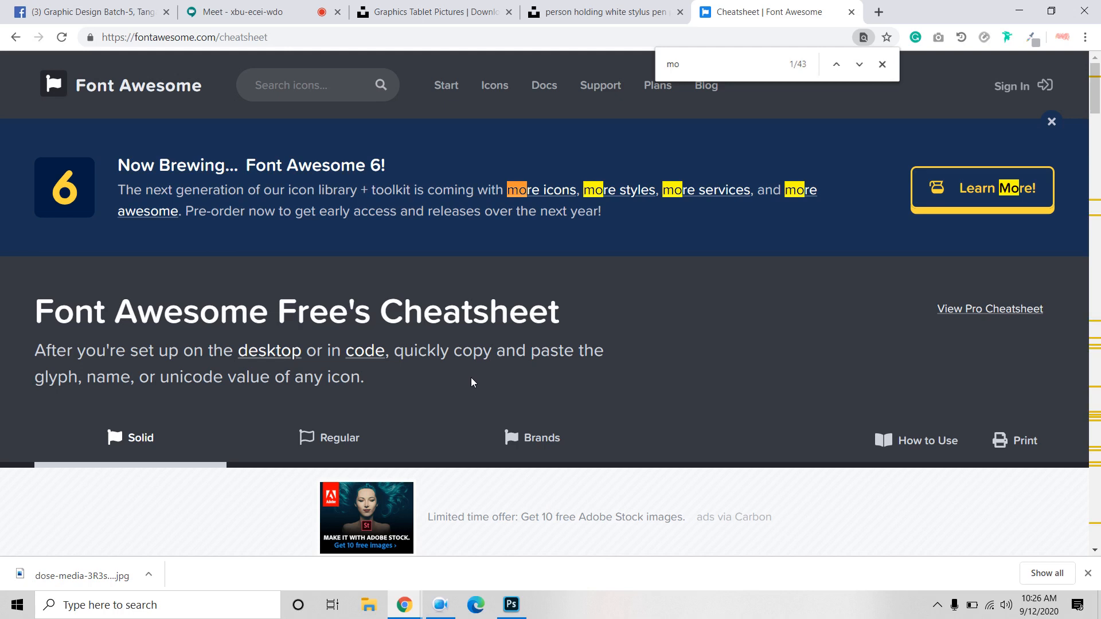
key(BackSpace)
key(BackSpace)
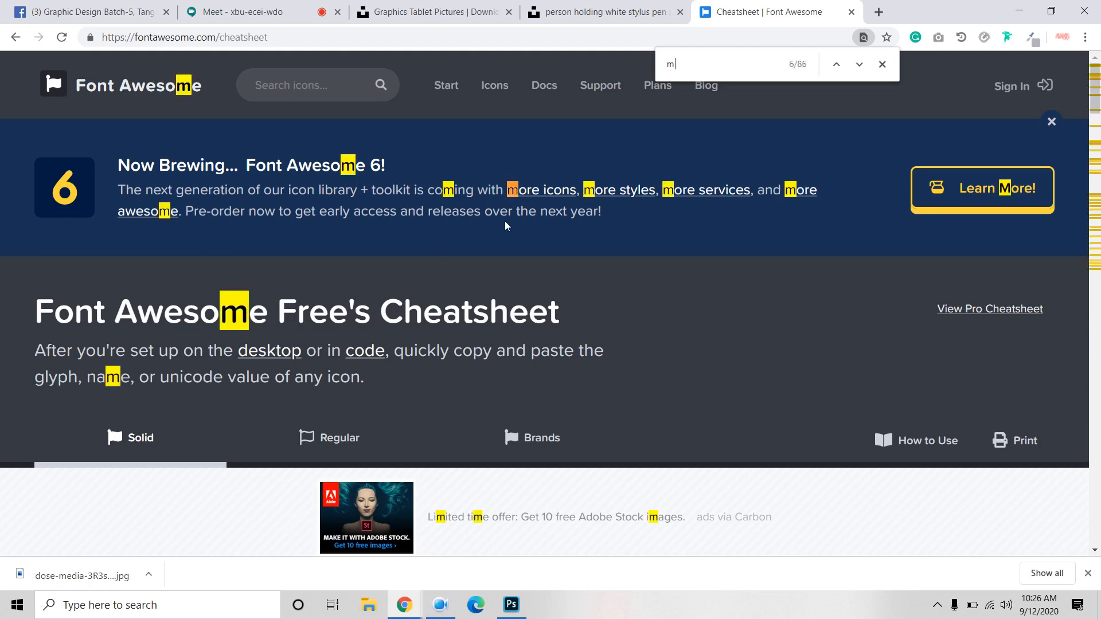
text(com)
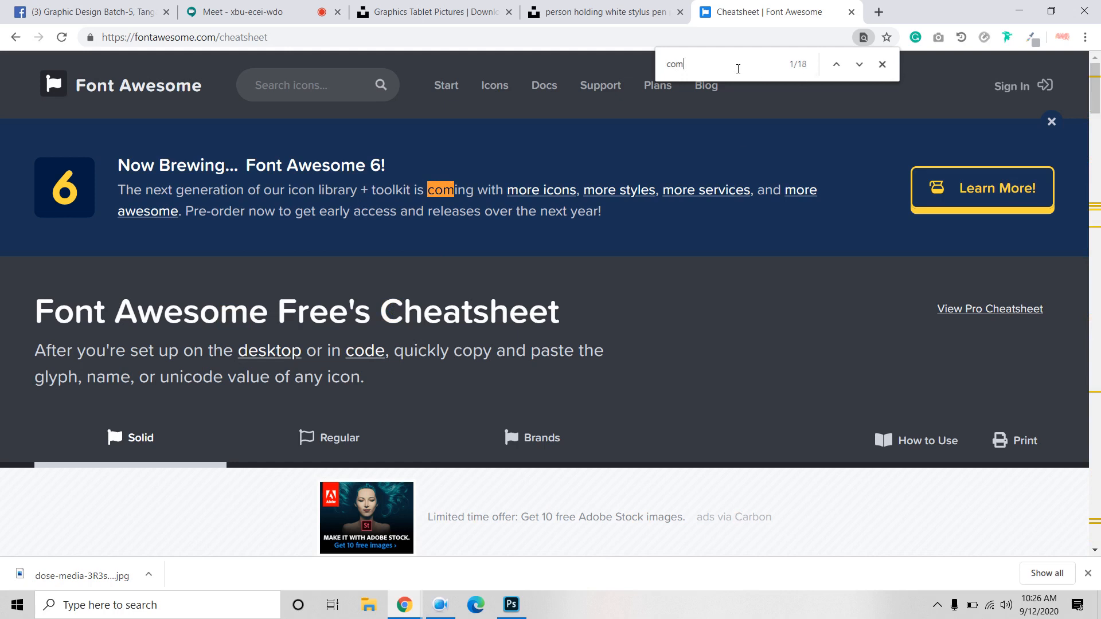
key(BackSpace)
key(BackSpace)
key(BackSpace)
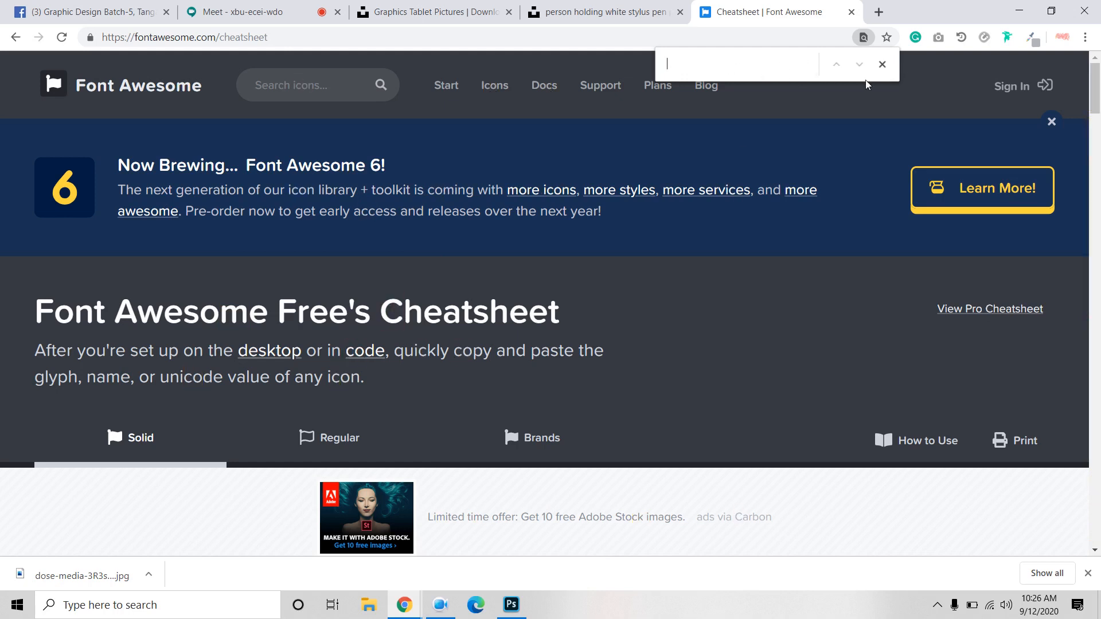
click(882, 64)
Step: Search the cheatsheet for 'com' and browse the matching icons
scroll(618, 312, down, 9)
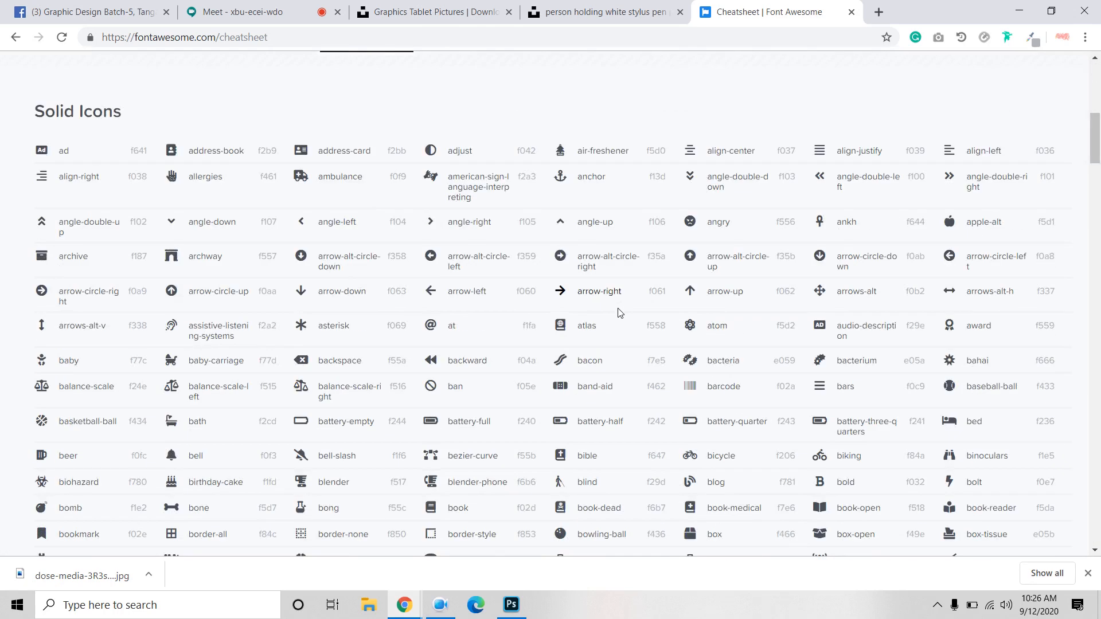
key(ctrl+f)
text(com)
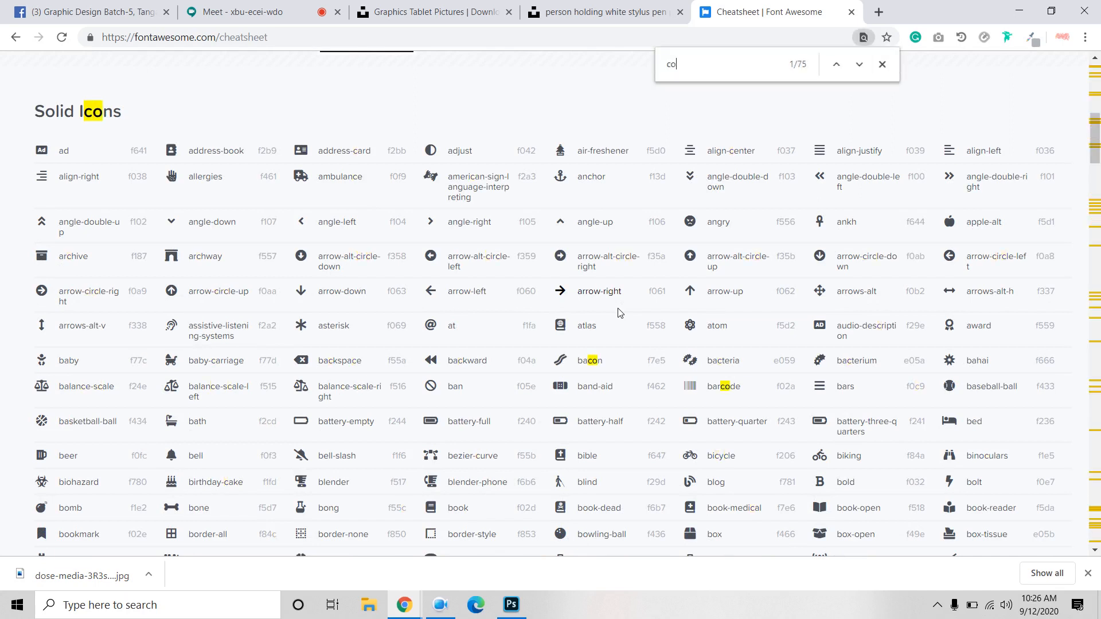
scroll(525, 387, down, 20)
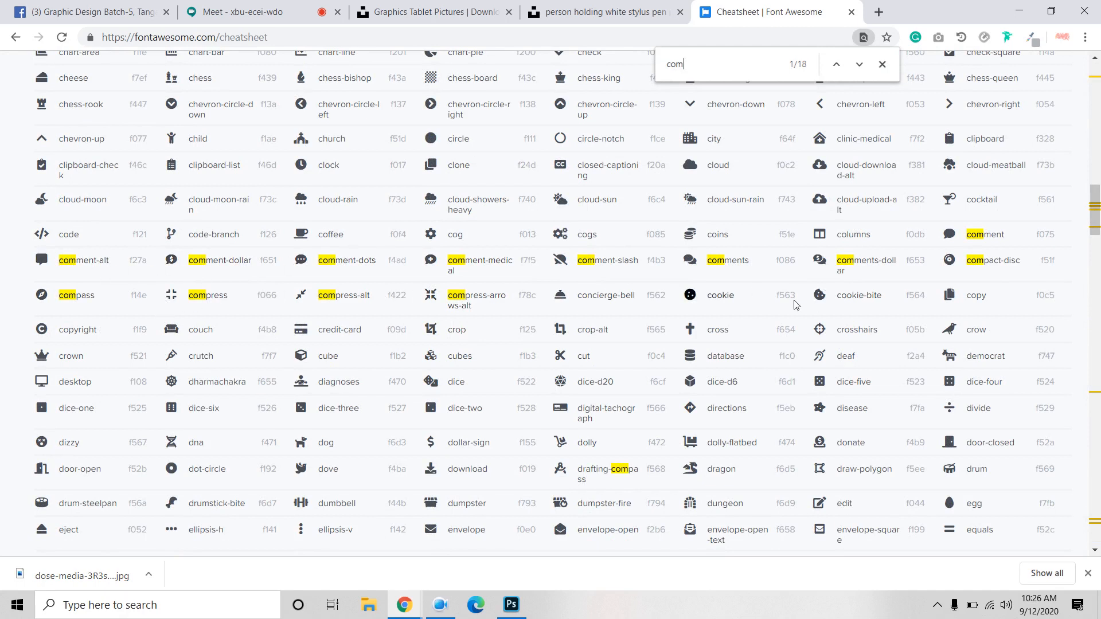
scroll(795, 304, down, 2)
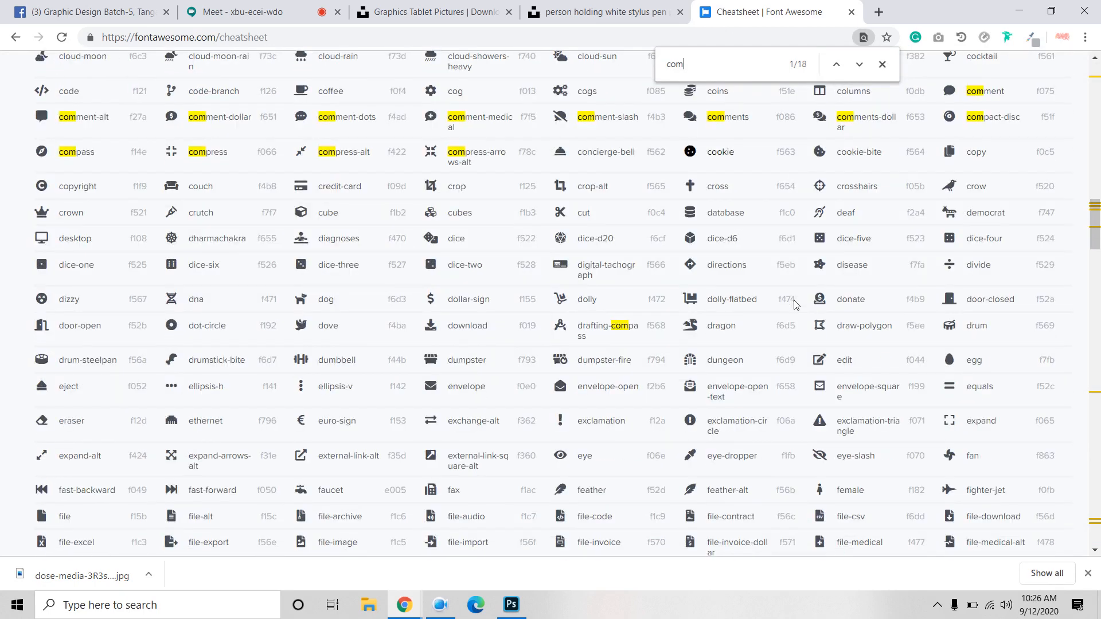
scroll(795, 304, down, 15)
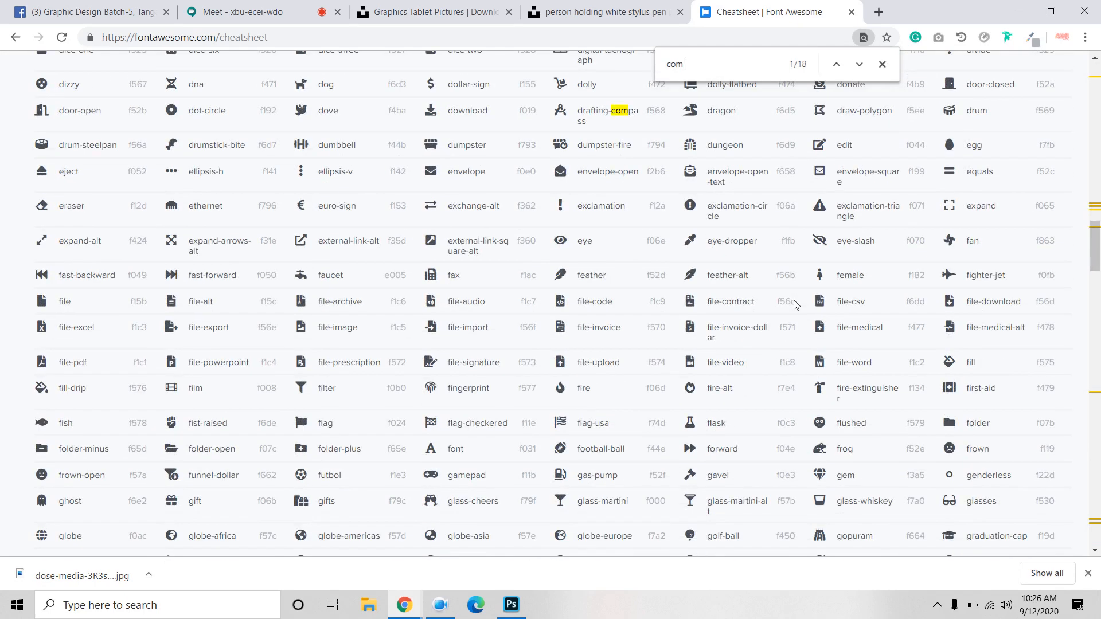
scroll(794, 304, down, 10)
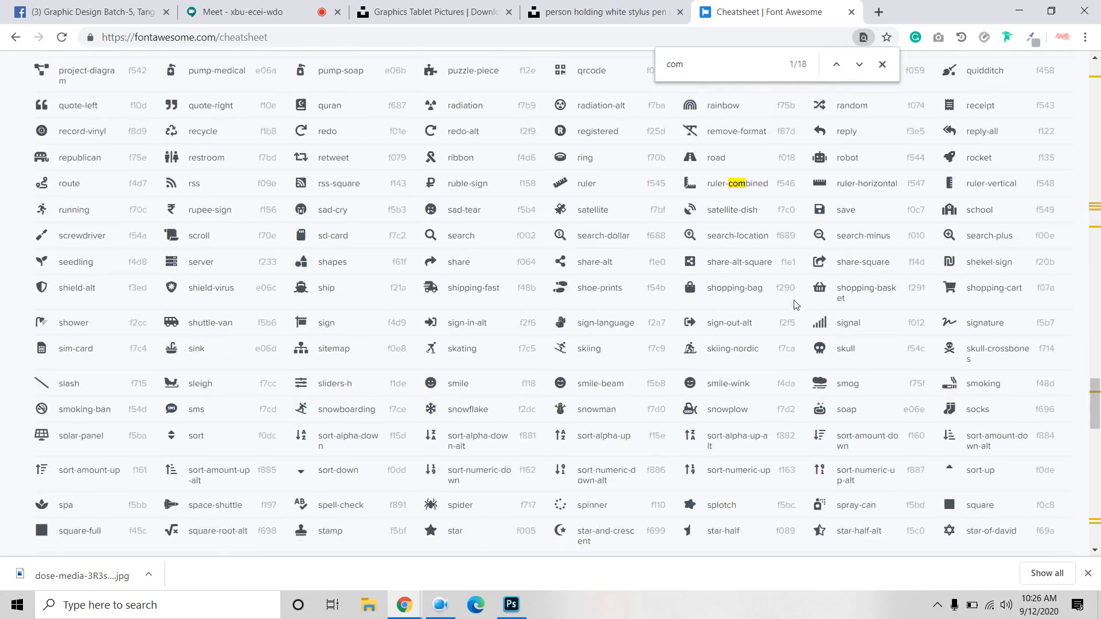
scroll(794, 304, down, 15)
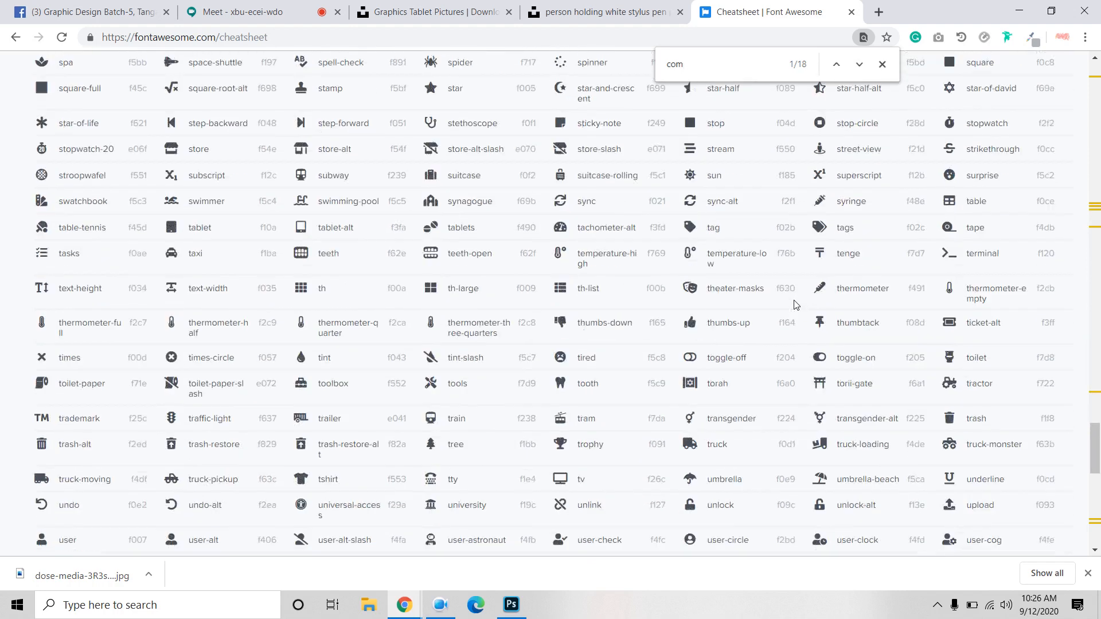
scroll(794, 304, up, 4)
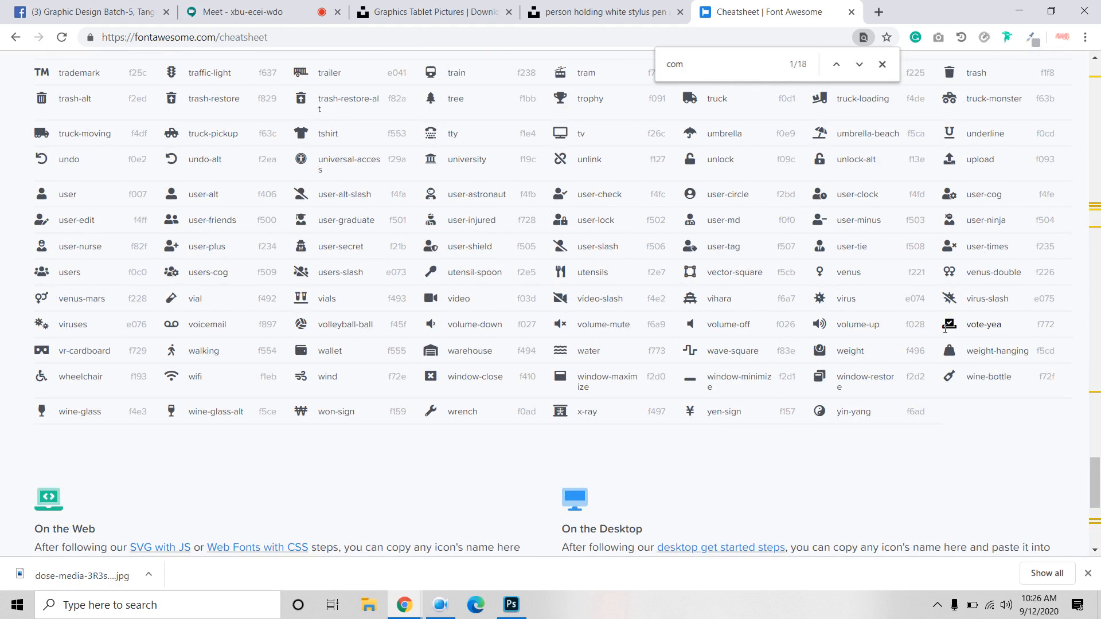
scroll(917, 333, up, 4)
scroll(711, 379, down, 4)
double_click(563, 373)
Step: Copy the desktop (monitor) icon glyph from the cheatsheet
scroll(571, 390, up, 15)
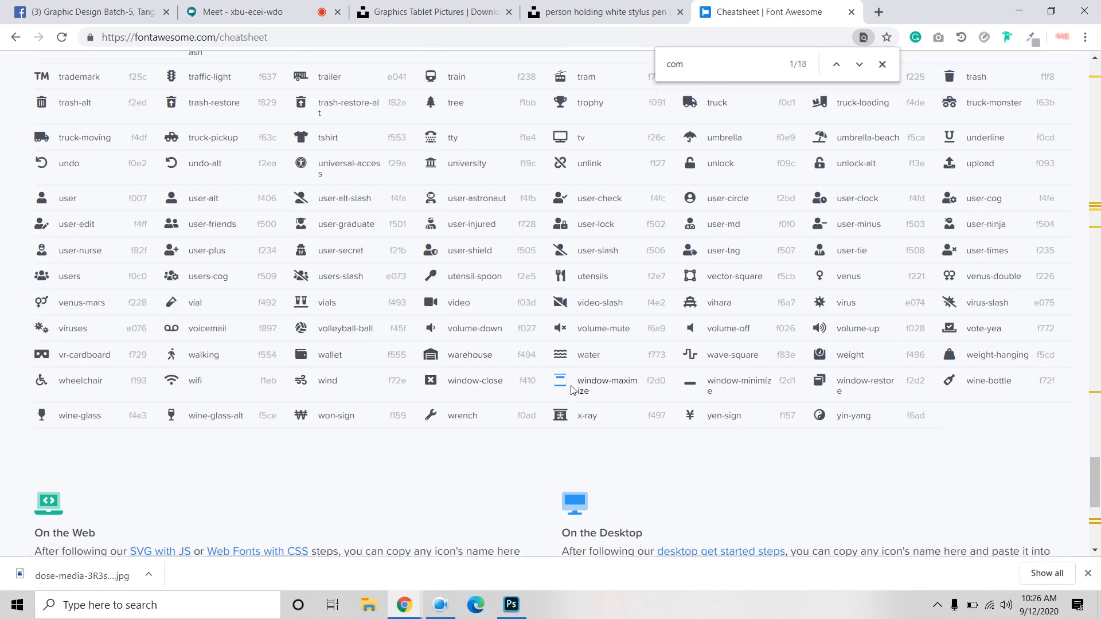
scroll(571, 390, up, 3)
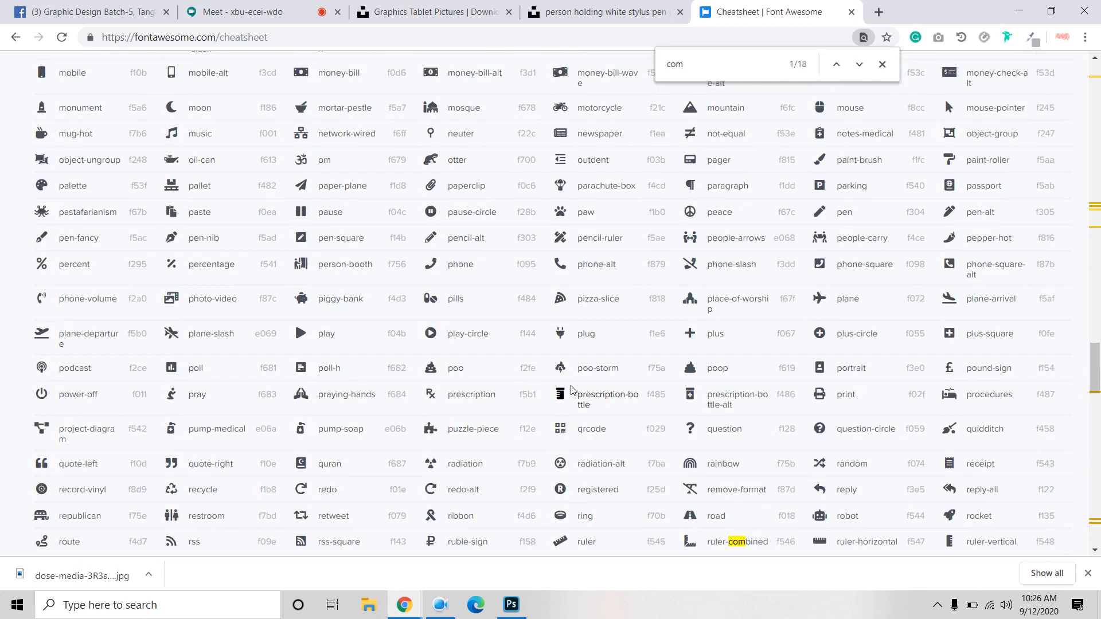
scroll(571, 390, up, 4)
scroll(571, 390, up, 8)
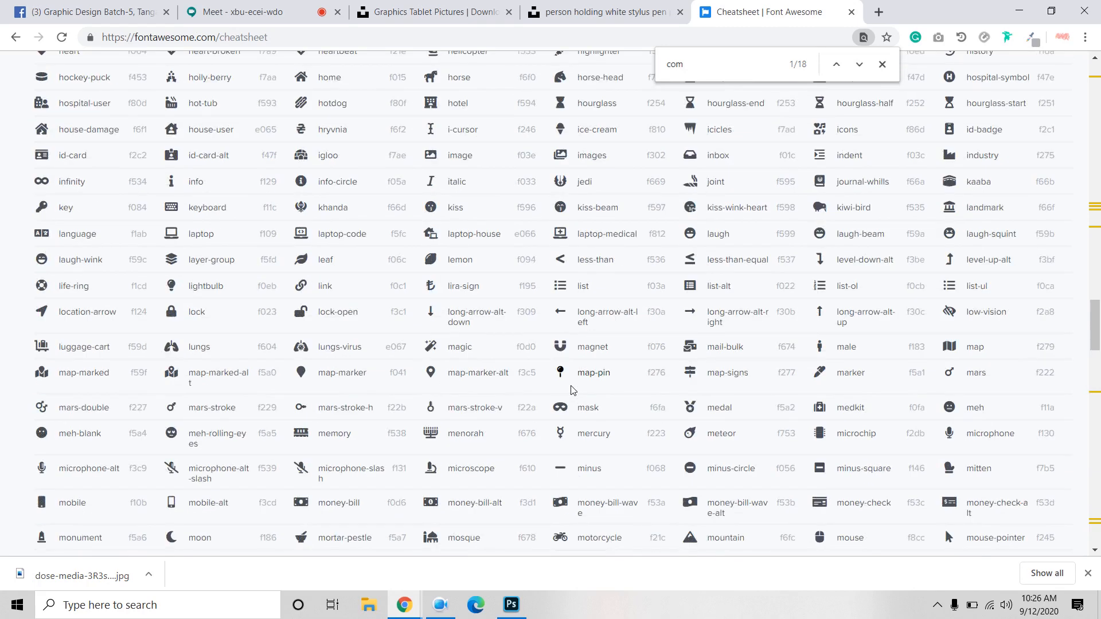
scroll(539, 389, up, 5)
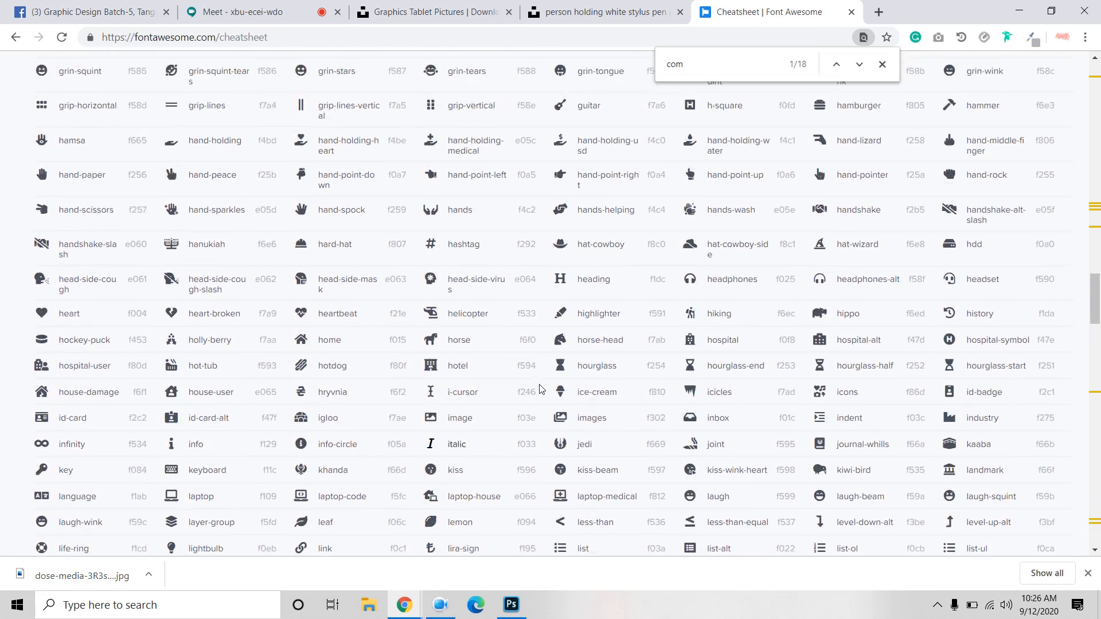
click(441, 605)
scroll(104, 252, up, 9)
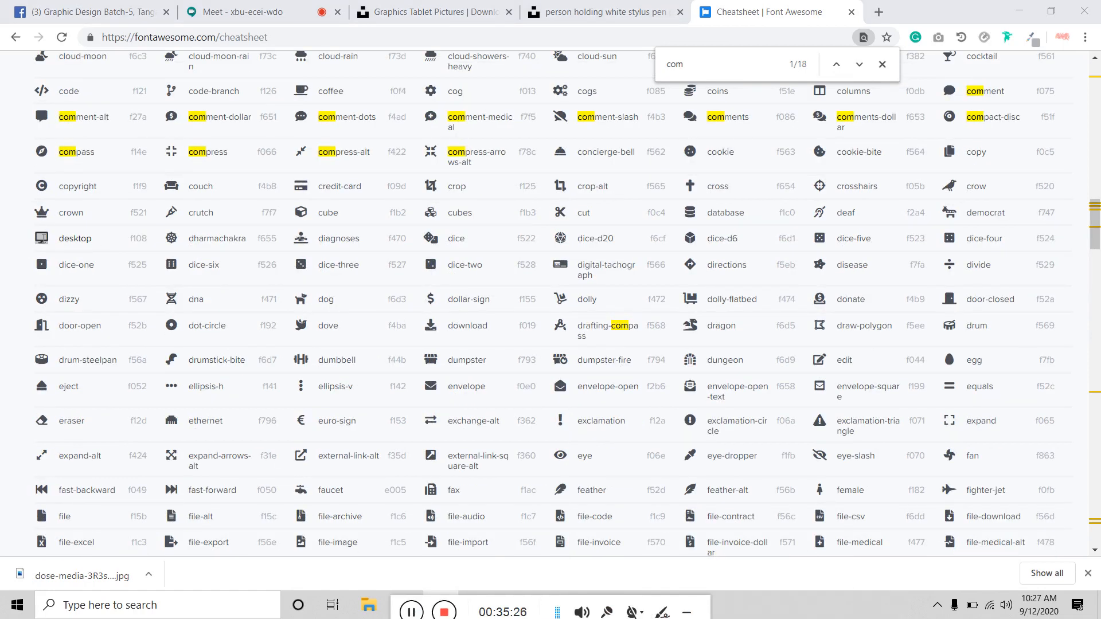
right_click(43, 241)
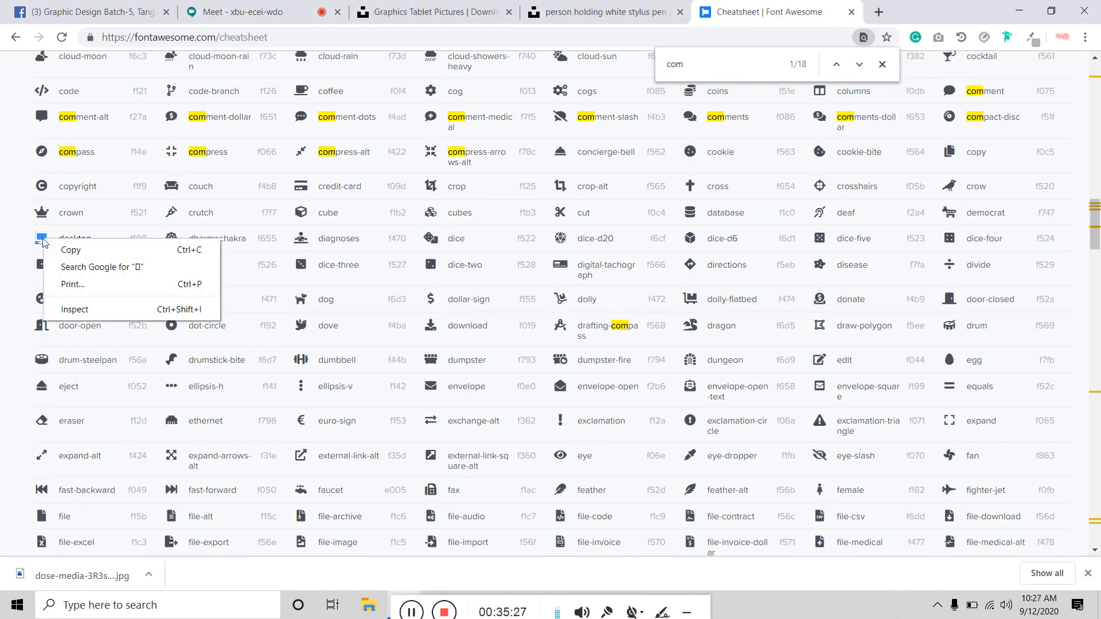
click(83, 258)
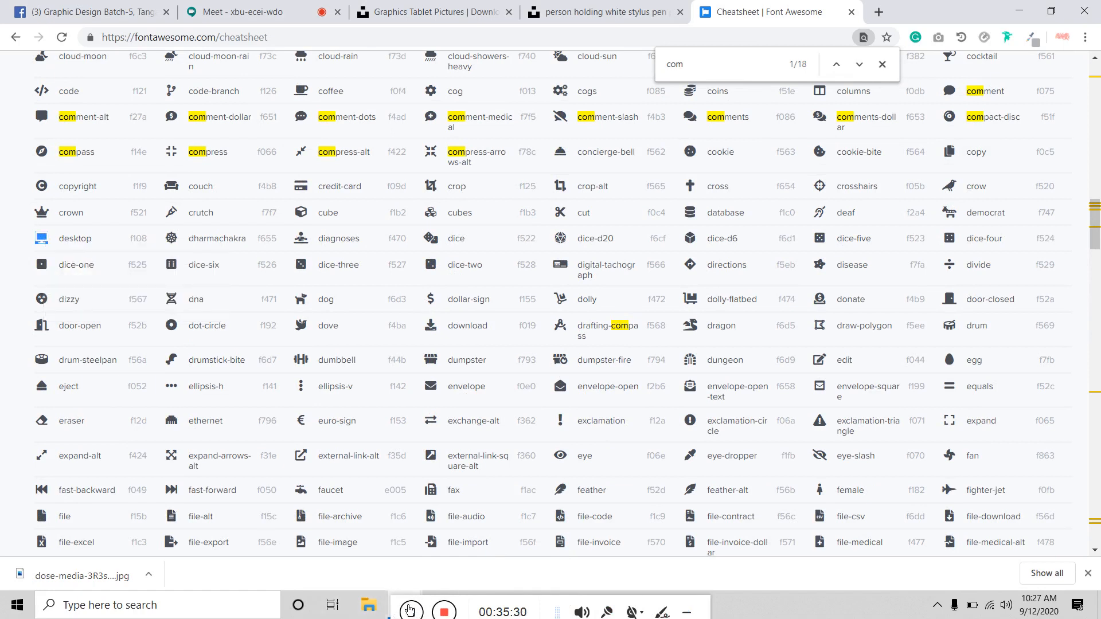
drag(394, 606, 562, 608)
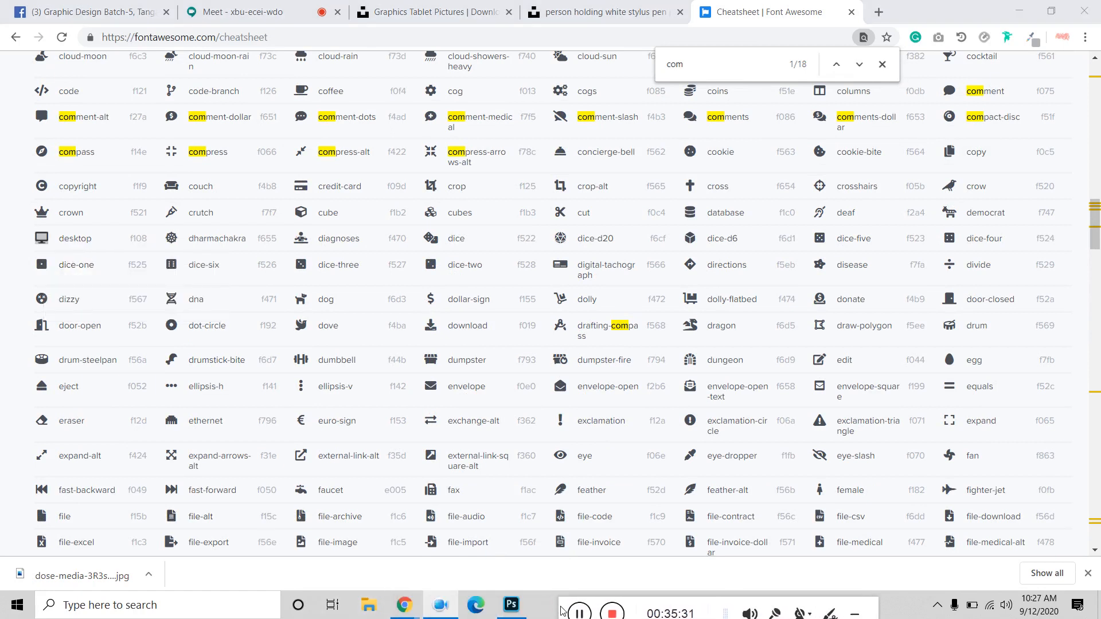
Step: Duplicate the Branding icon above Web Design and replace its glyph with the monitor
click(510, 605)
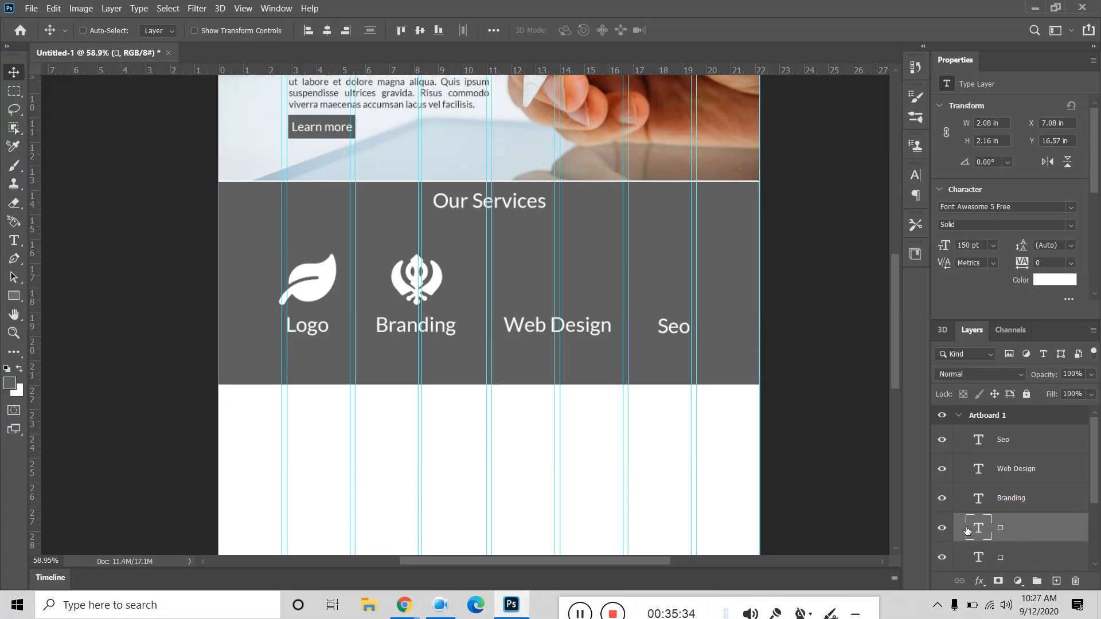
drag(433, 278, 570, 284)
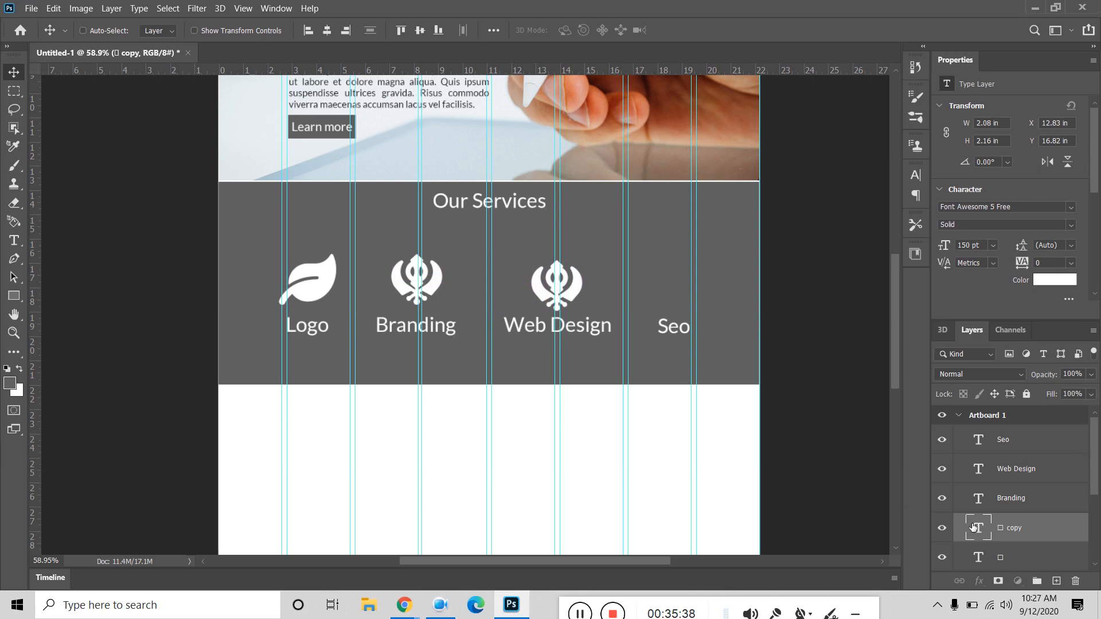
double_click(976, 527)
key(ctrl+v)
click(14, 72)
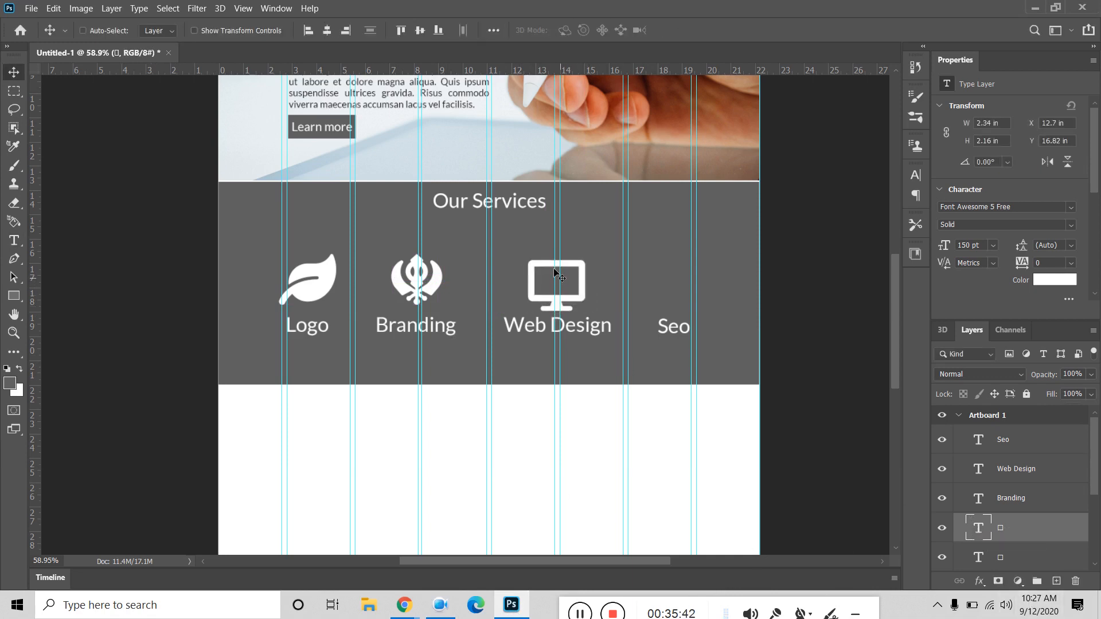
Step: Duplicate the monitor icon above the Seo label
drag(573, 269, 689, 269)
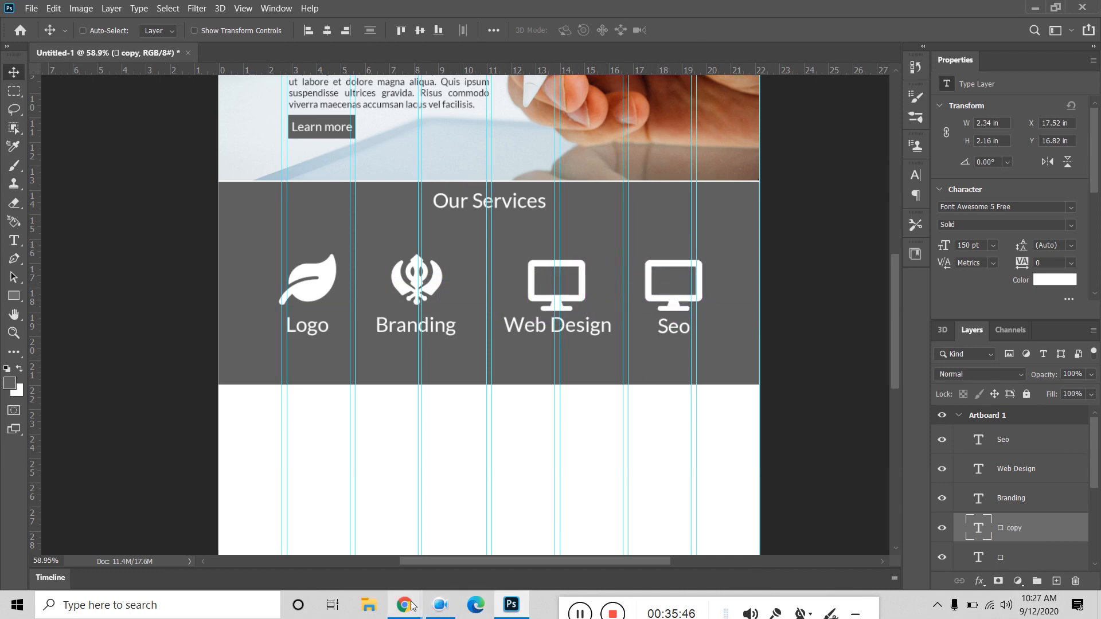
mouse_move(404, 604)
click(401, 546)
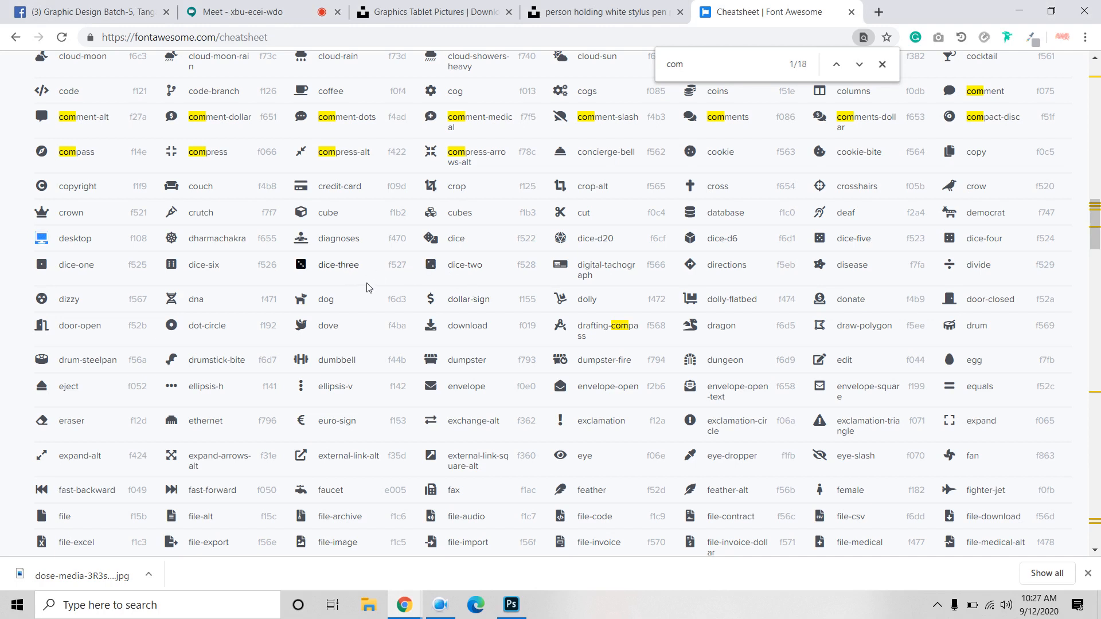
Step: Copy the clipboard-list icon glyph from the Font Awesome cheatsheet
scroll(246, 225, up, 4)
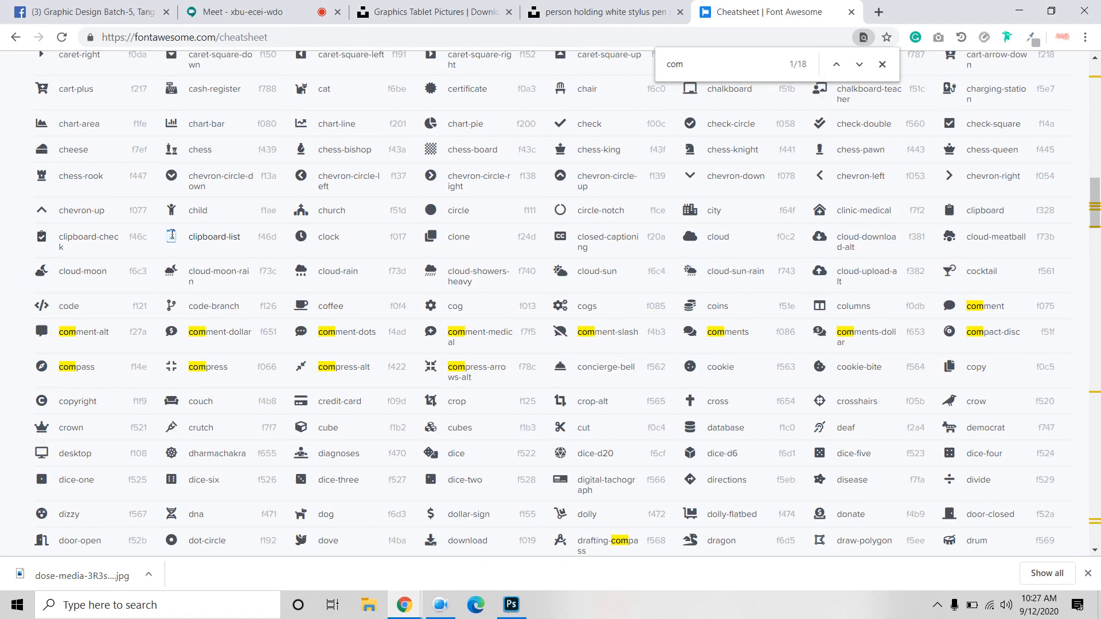
right_click(171, 235)
click(194, 243)
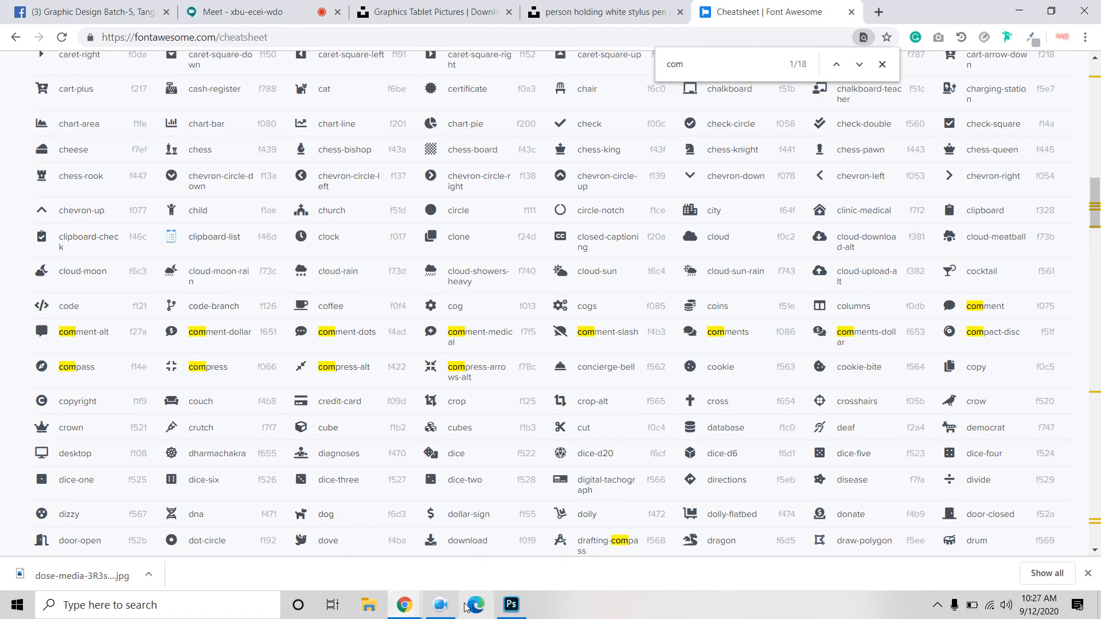
Step: Paste the clipboard-list glyph into the Seo icon and move its layer above Seo
click(511, 606)
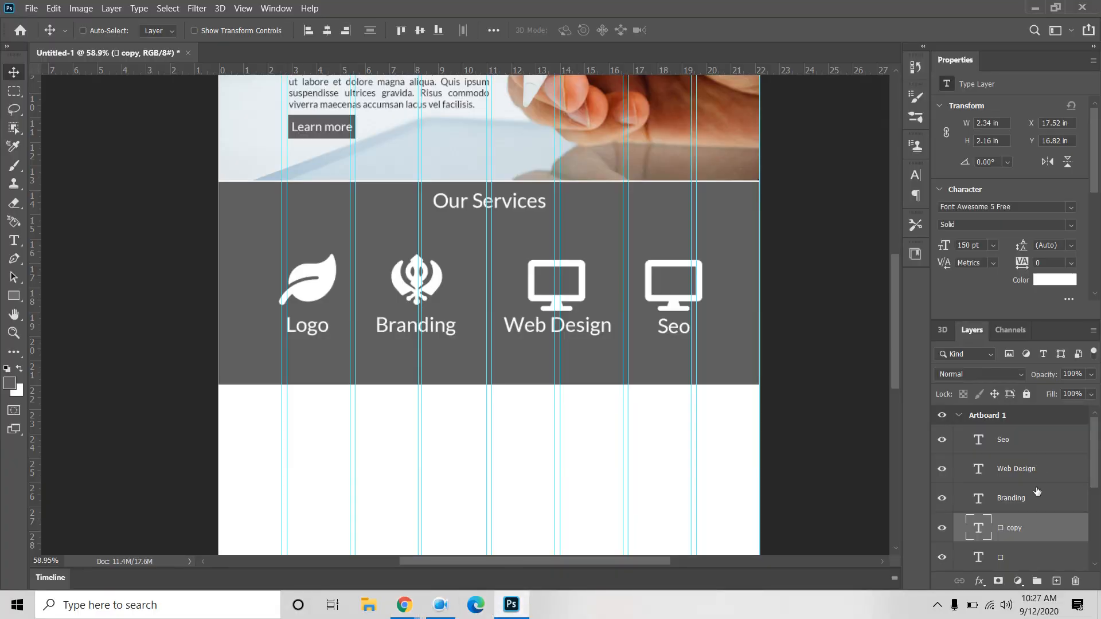
double_click(978, 527)
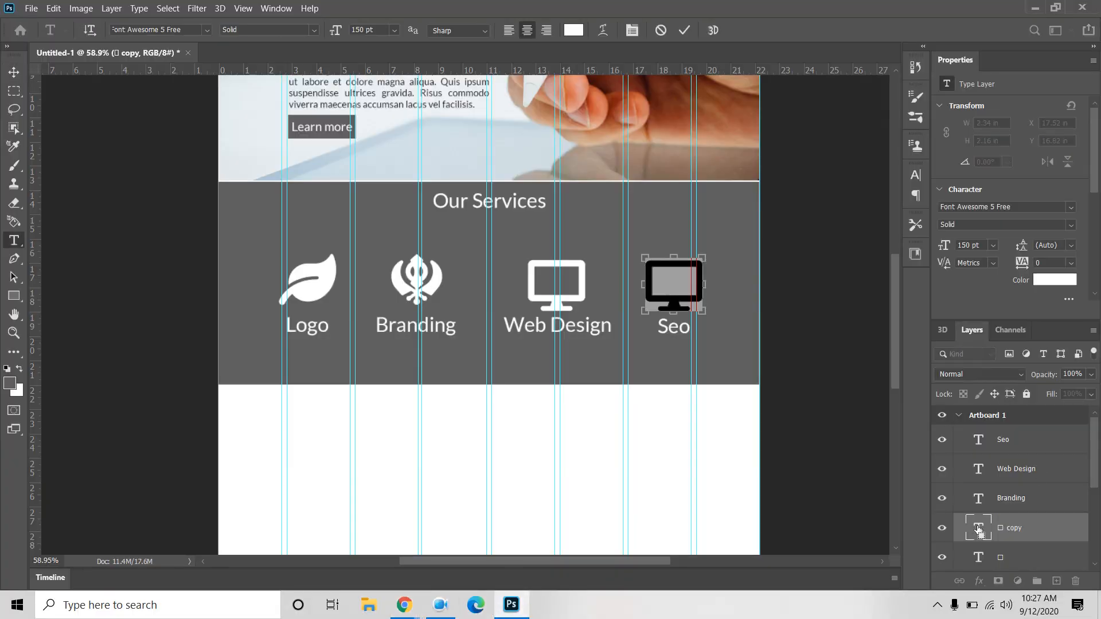
text(□)
key(ctrl+Return)
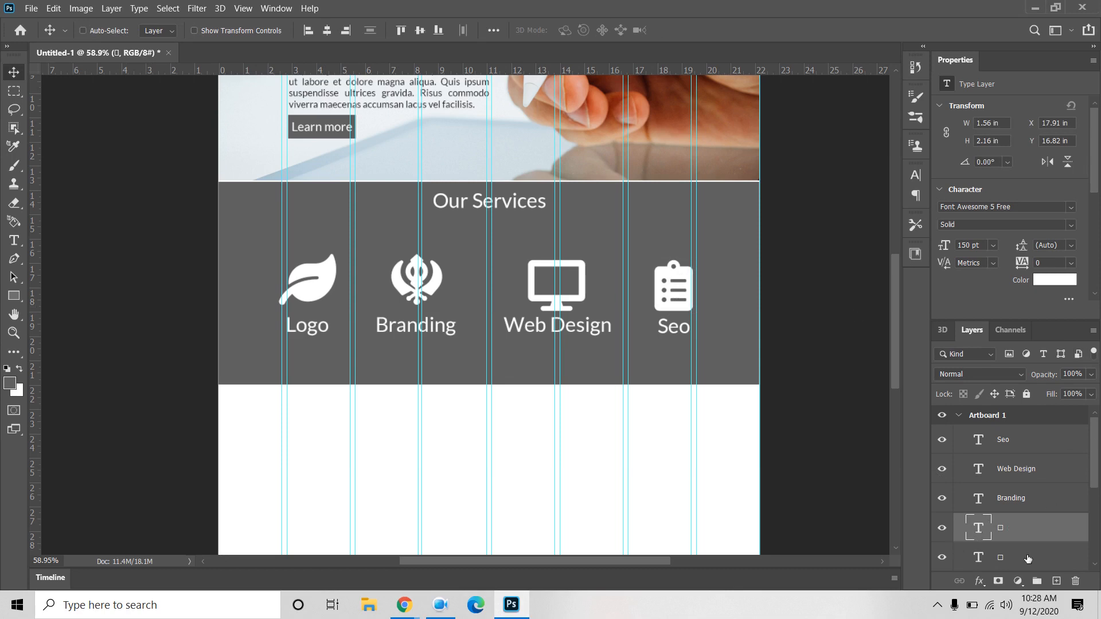
drag(1007, 523, 1049, 453)
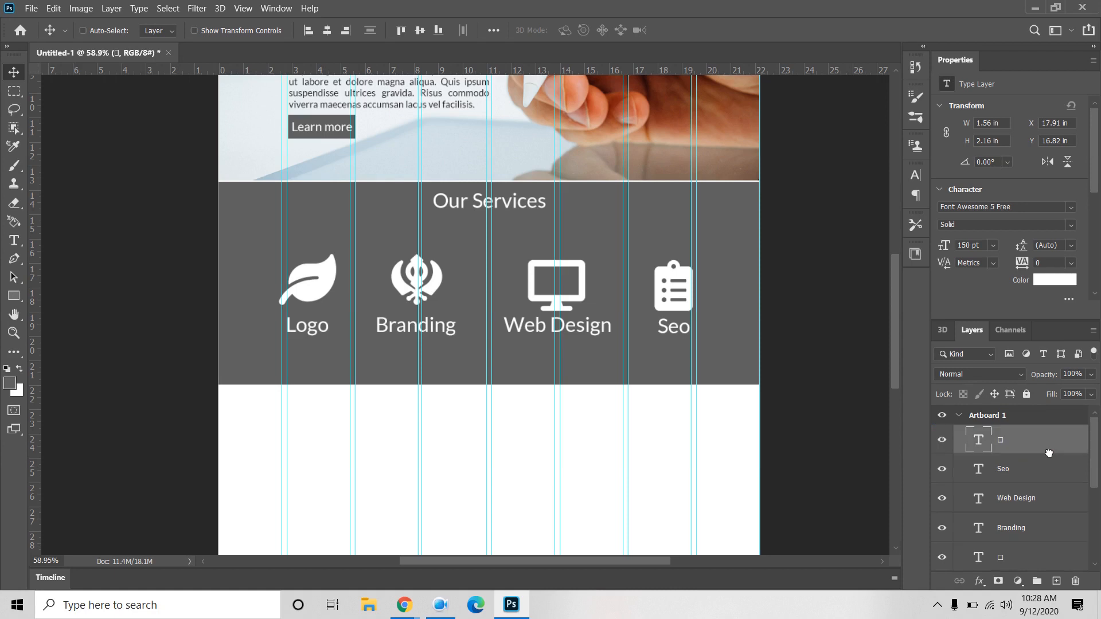
Step: Stack each icon layer above its label and centre the Branding icon over its label
shift+click(1025, 472)
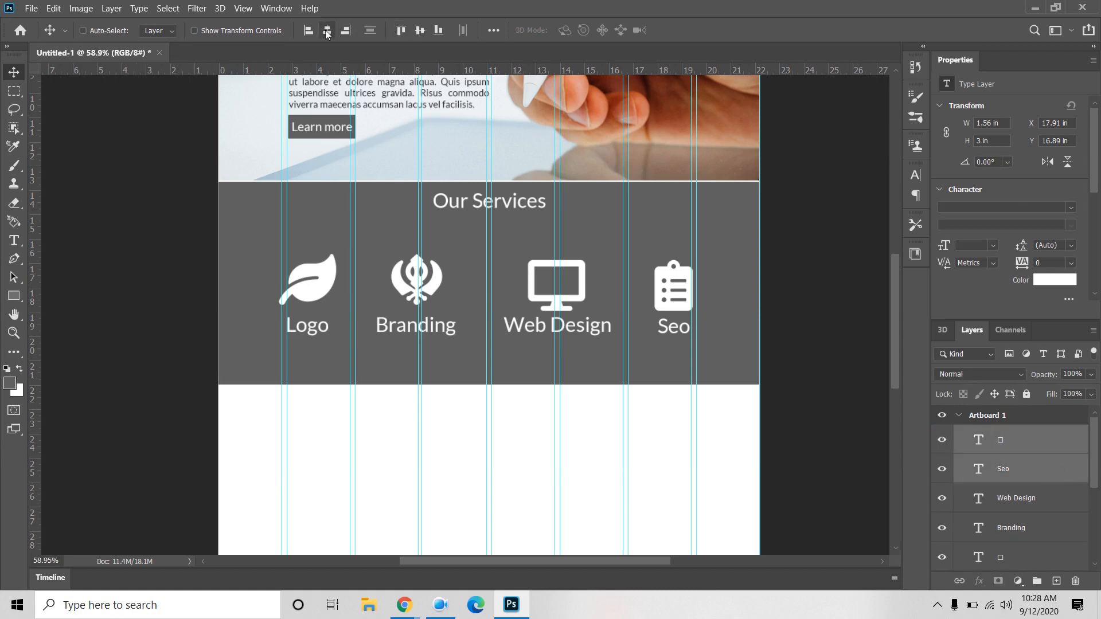
click(1041, 504)
drag(1013, 560, 1032, 514)
shift+click(1037, 526)
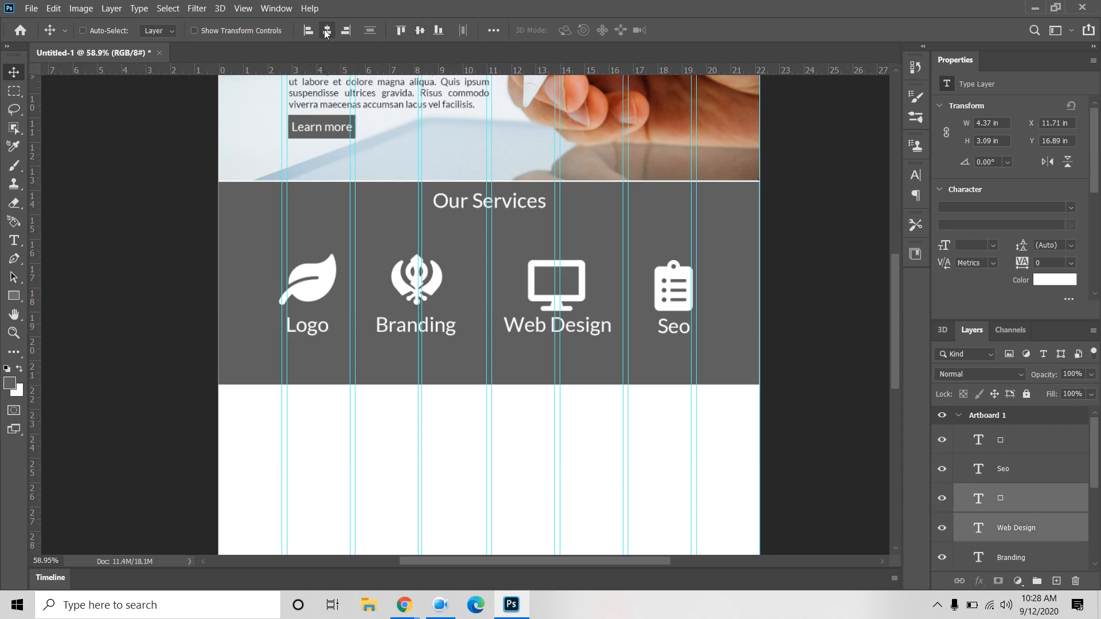
scroll(1003, 508, down, 2)
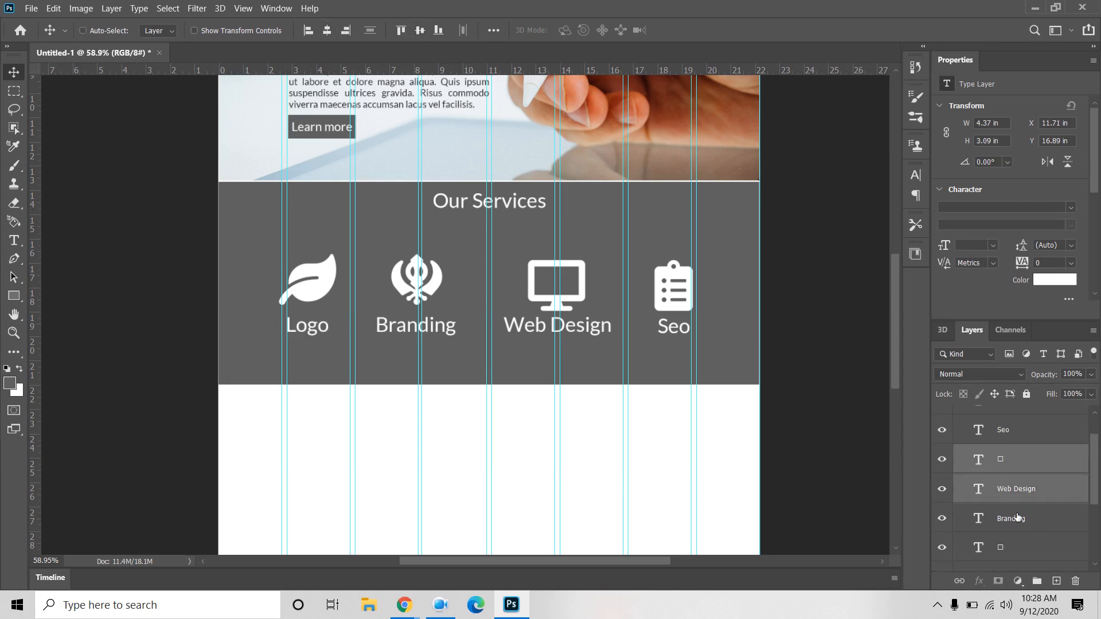
click(1018, 519)
scroll(1020, 519, down, 1)
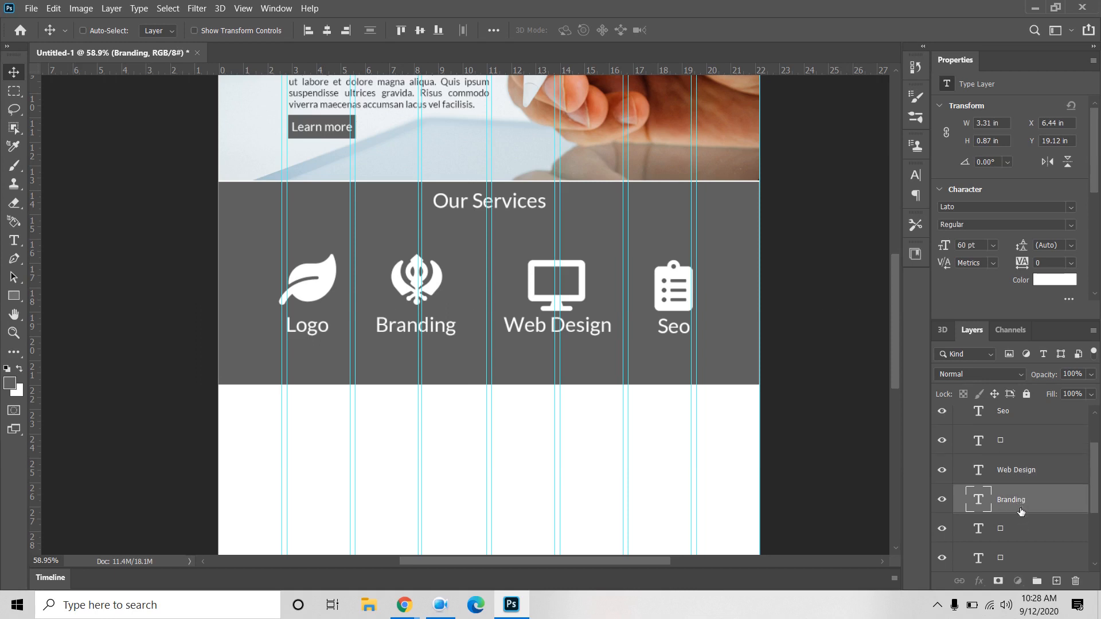
drag(1020, 511, 1019, 540)
ctrl+click(1029, 506)
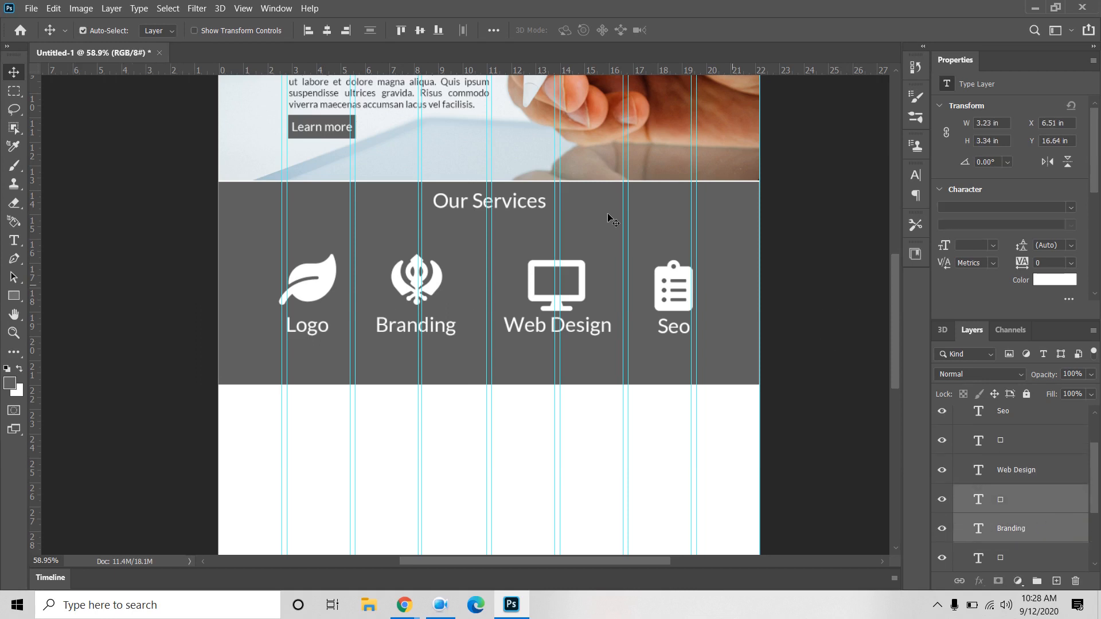
click(327, 30)
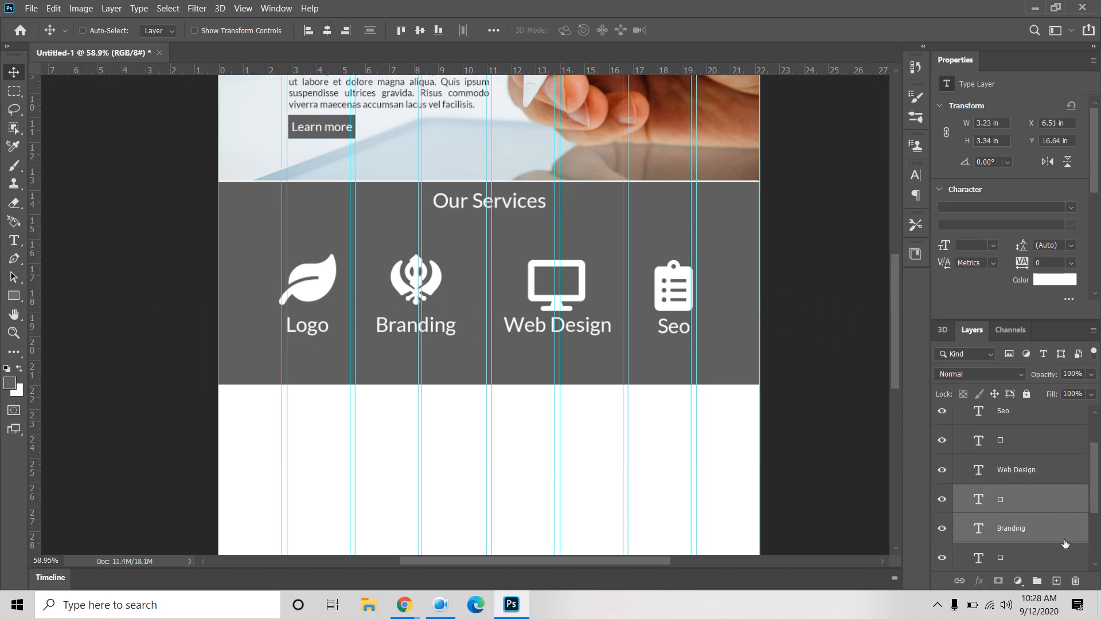
click(1019, 510)
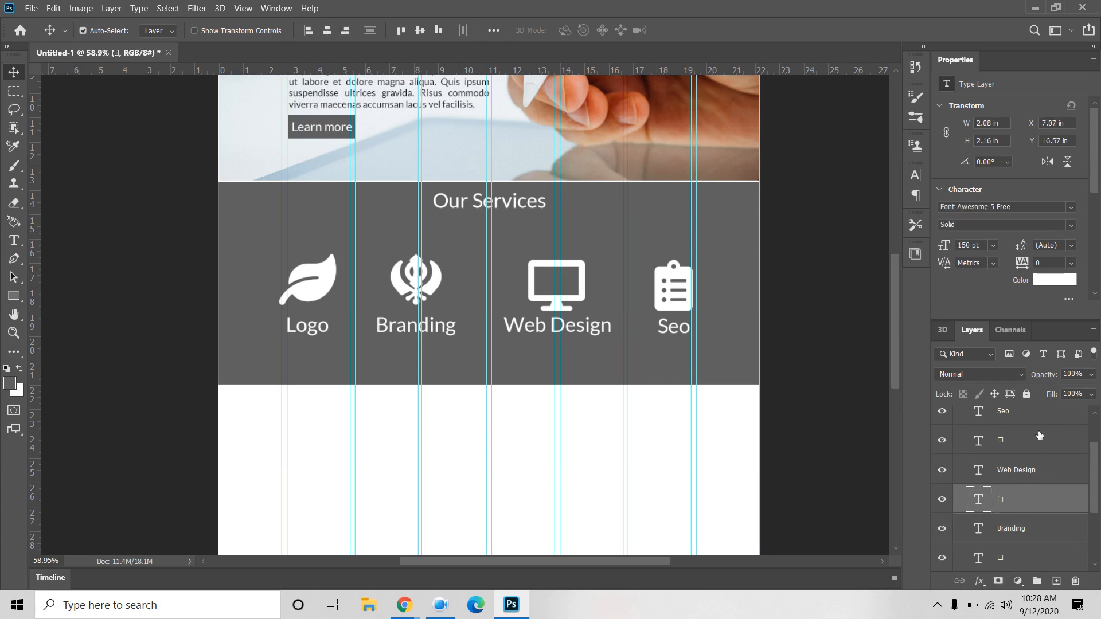
ctrl+click(1021, 448)
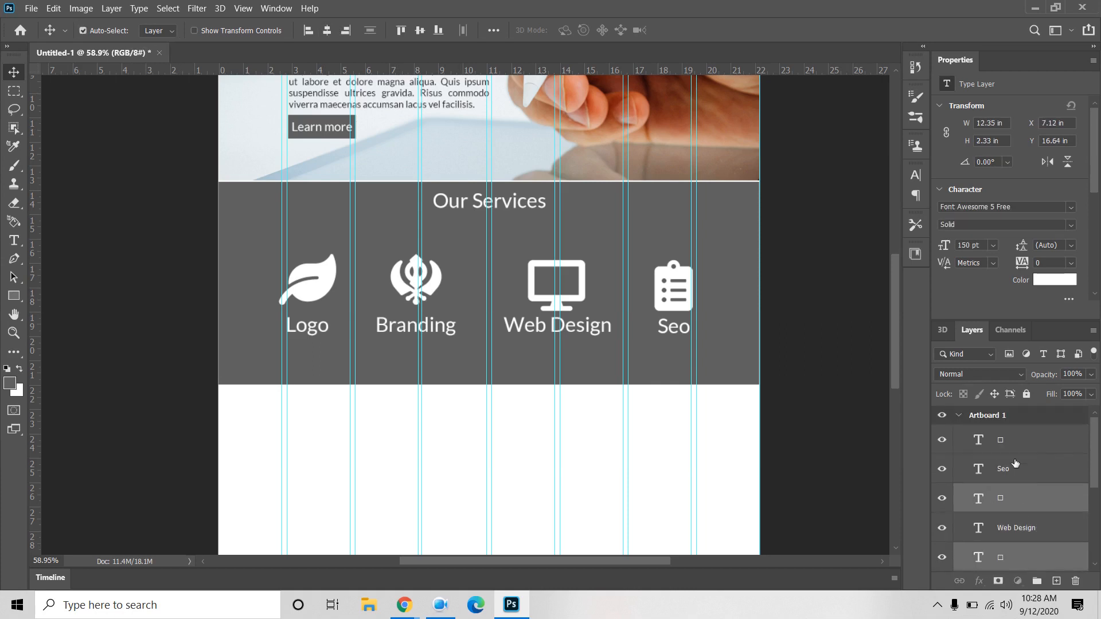
scroll(1016, 461, down, 1)
click(1016, 519)
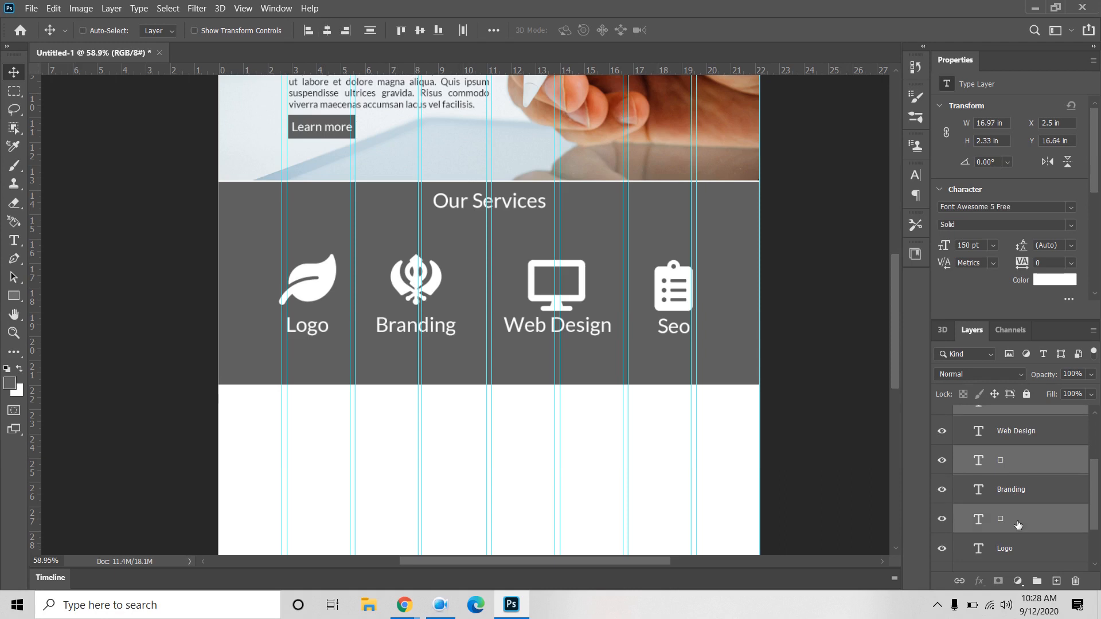
scroll(1016, 522, down, 1)
scroll(1030, 502, up, 4)
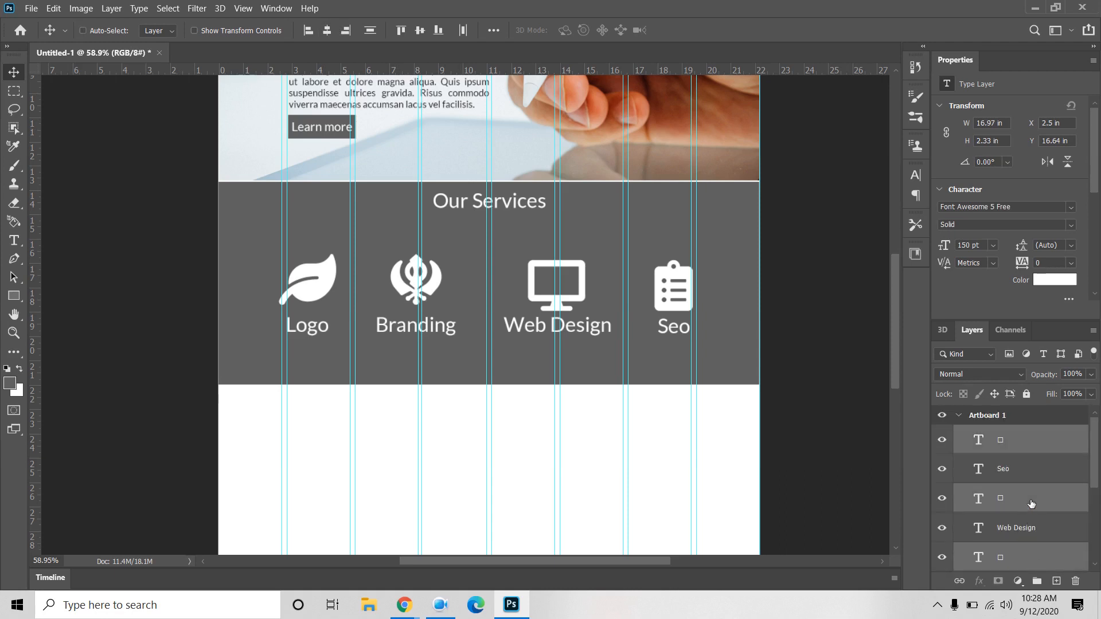
Step: Nudge the four service icons slightly upward to Y 16.14 in
key(Up)
key(Up)
key(Up)
key(Up)
key(Up)
key(Up)
key(Up)
key(Up)
key(Up)
key(Up)
key(Up)
key(Up)
key(Up)
key(Up)
key(Up)
key(Up)
key(Up)
key(Up)
key(Up)
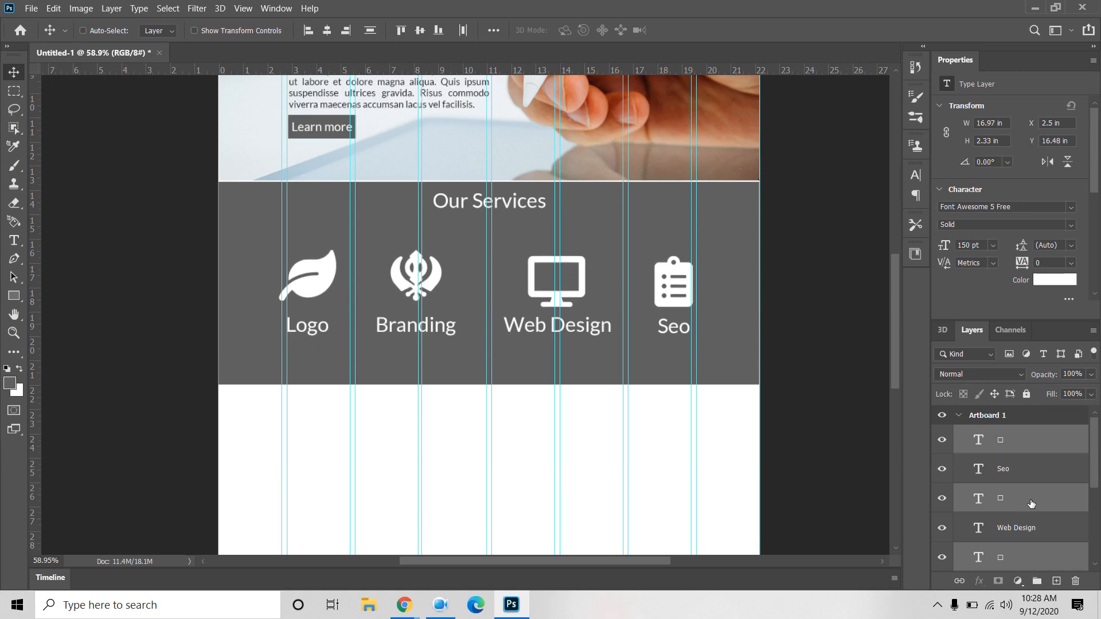
key(Up)
key(Up)
key(Up)
key(Up)
key(Up)
key(Up)
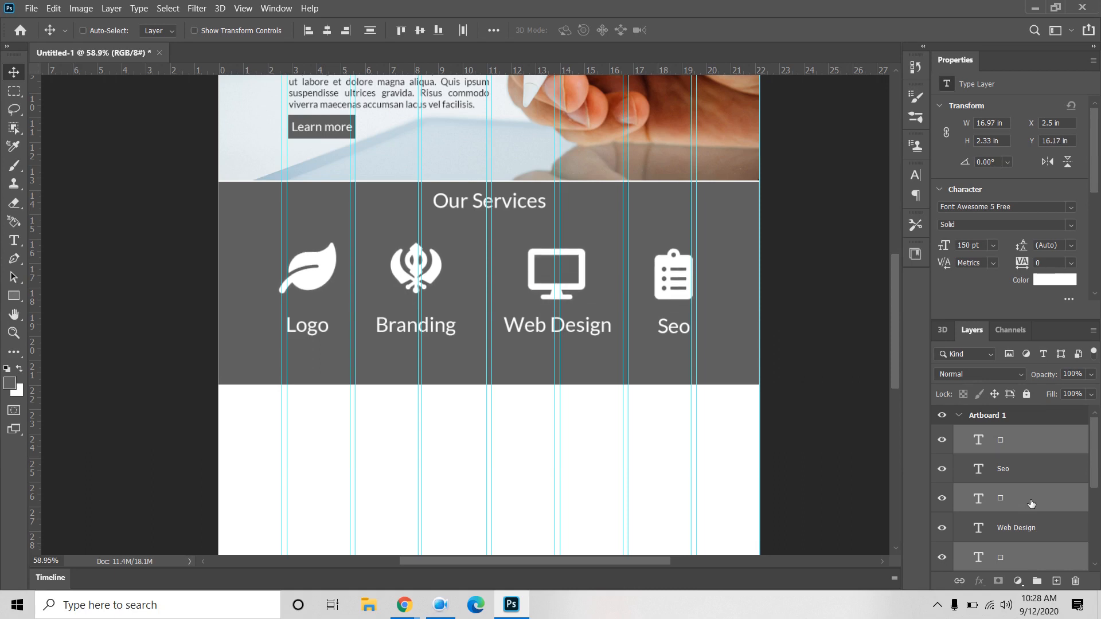
key(Up)
key(Up)
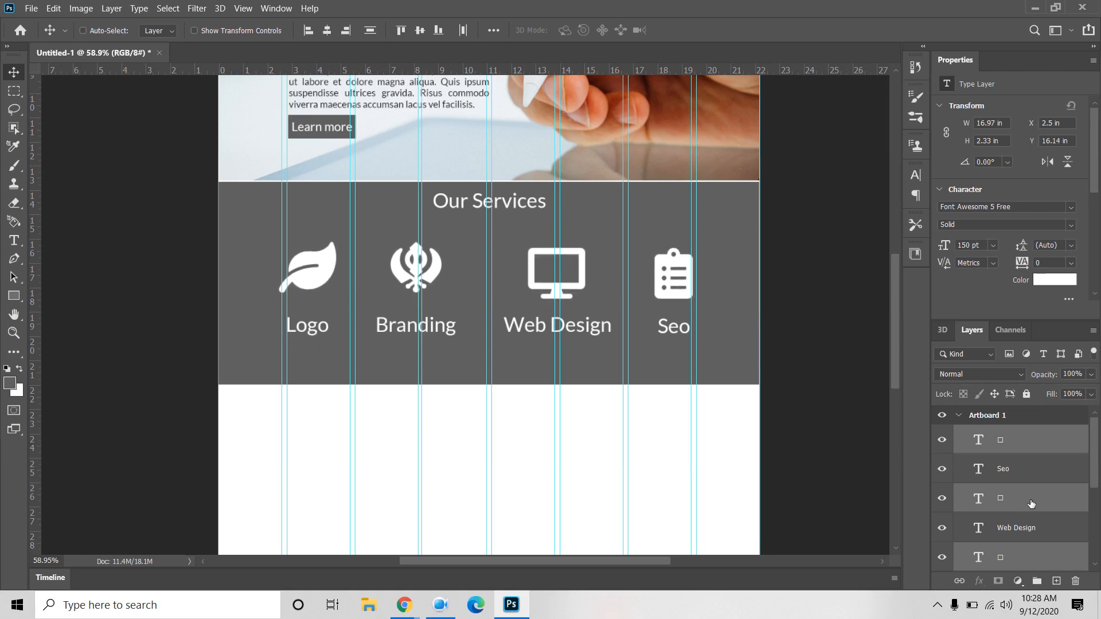
scroll(1017, 485, down, 1)
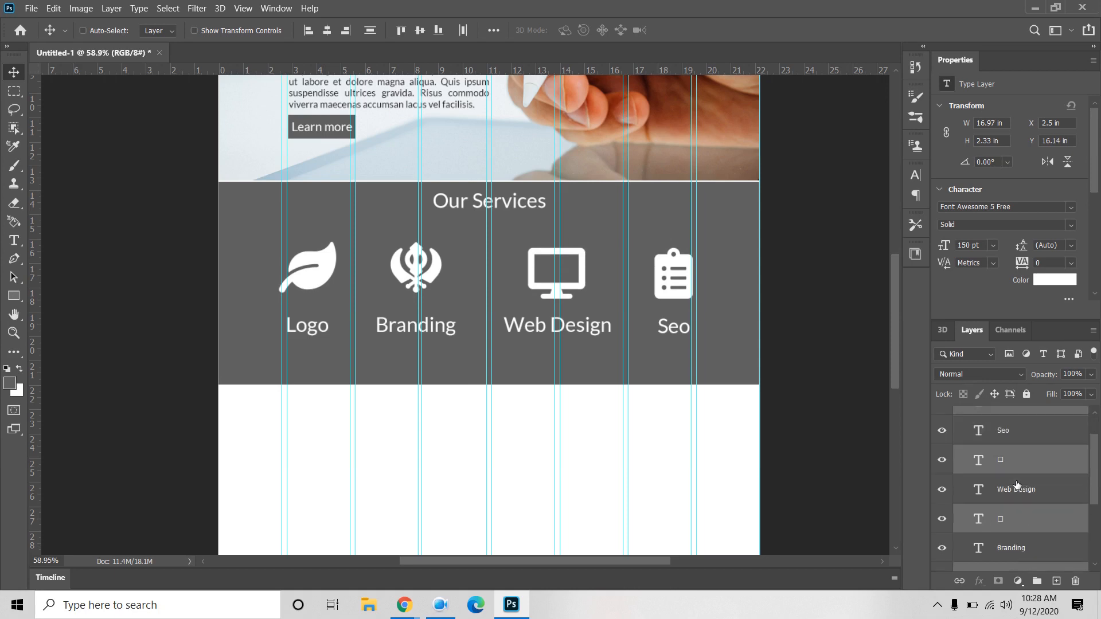
scroll(1017, 484, down, 4)
Step: Colour the Our Services heading, labels and icons dark grey 3e3e3e
click(1026, 523)
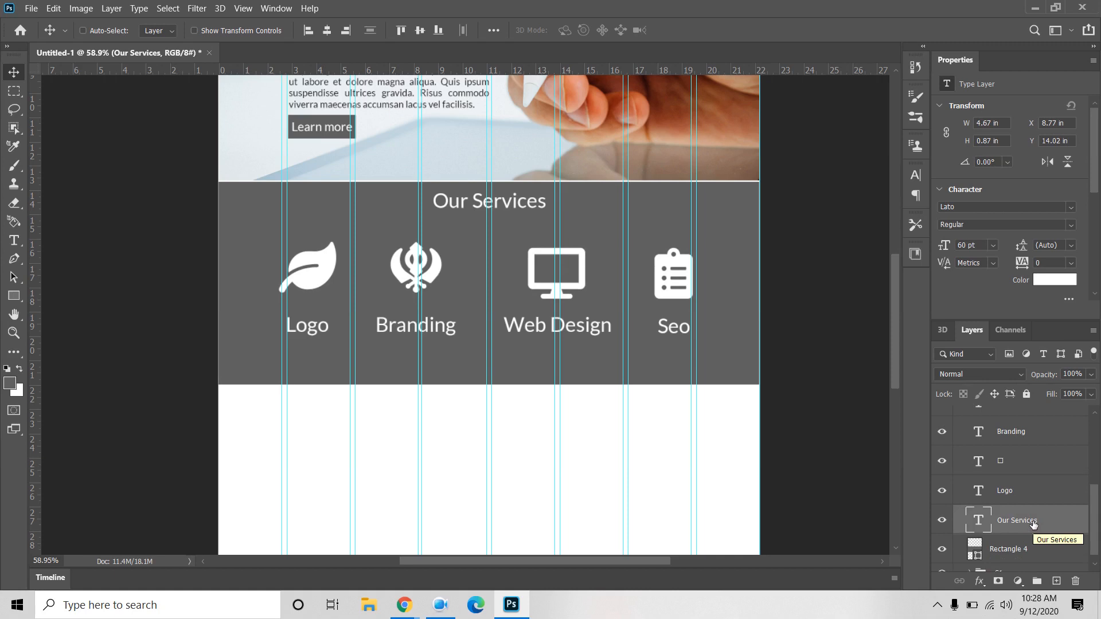
scroll(1026, 523, down, 1)
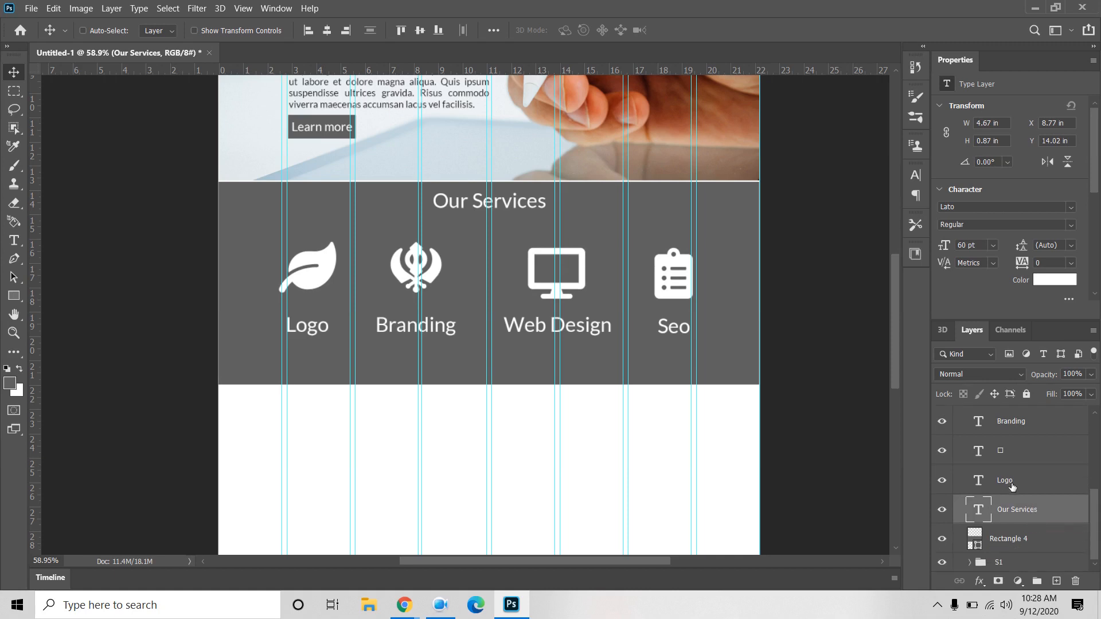
scroll(1012, 482, up, 3)
scroll(1013, 482, up, 1)
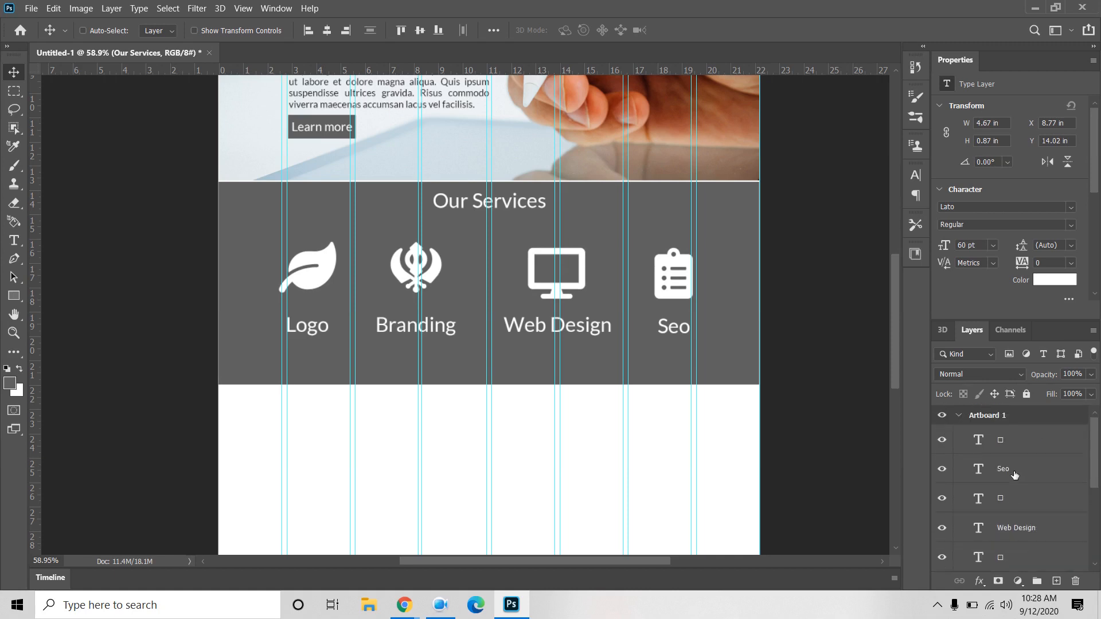
shift+click(1011, 437)
click(1054, 279)
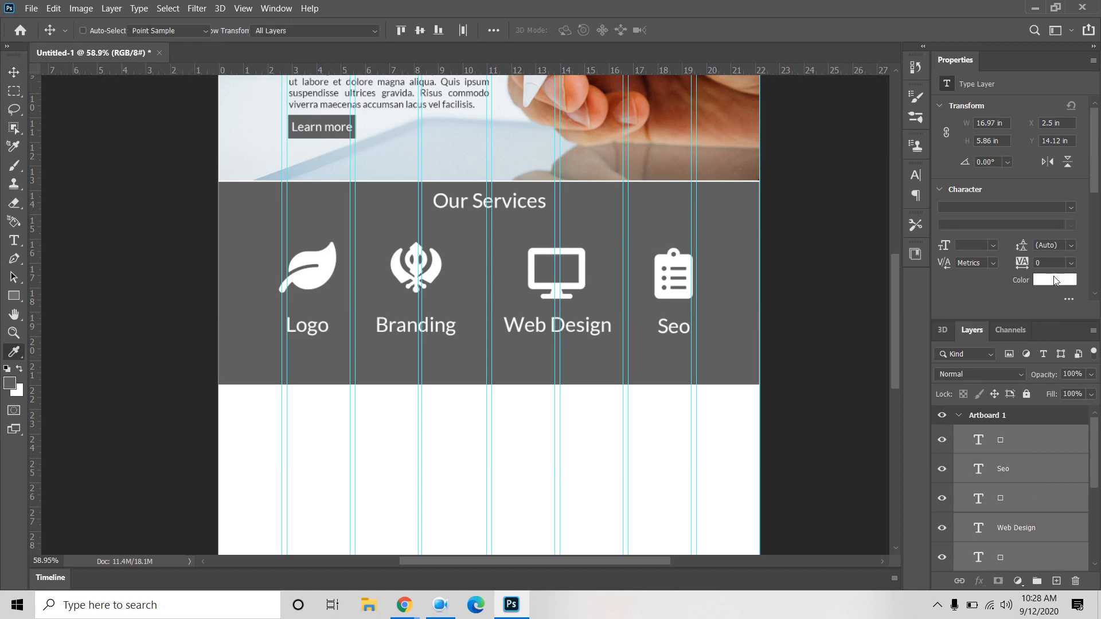
drag(425, 294, 400, 363)
click(722, 206)
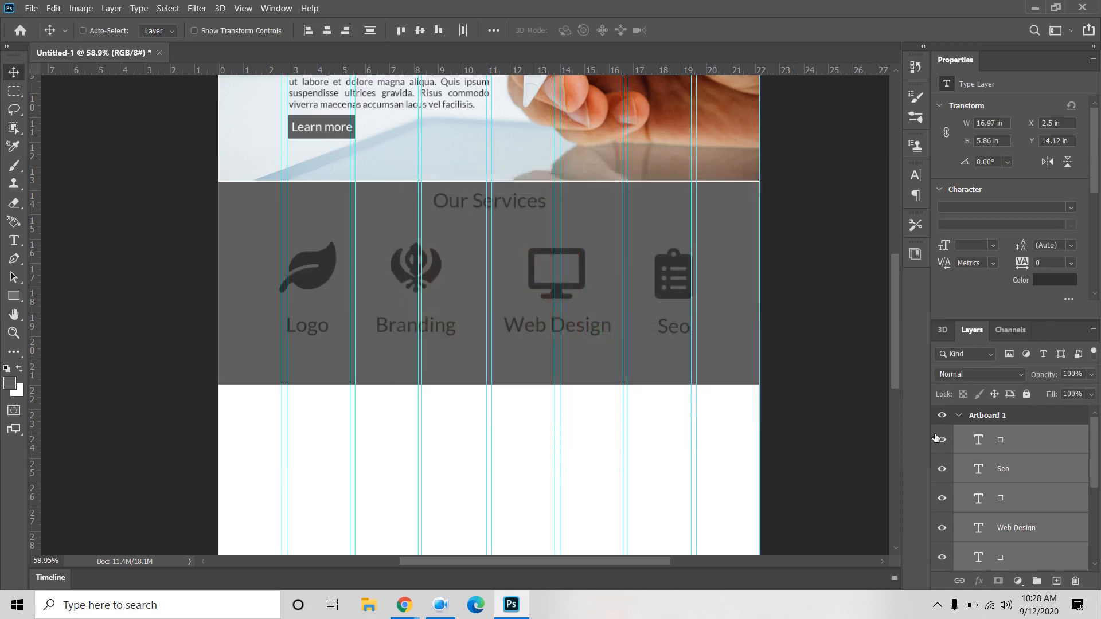
Step: Delete Rectangle 4, the grey background behind the services section
scroll(1060, 490, down, 3)
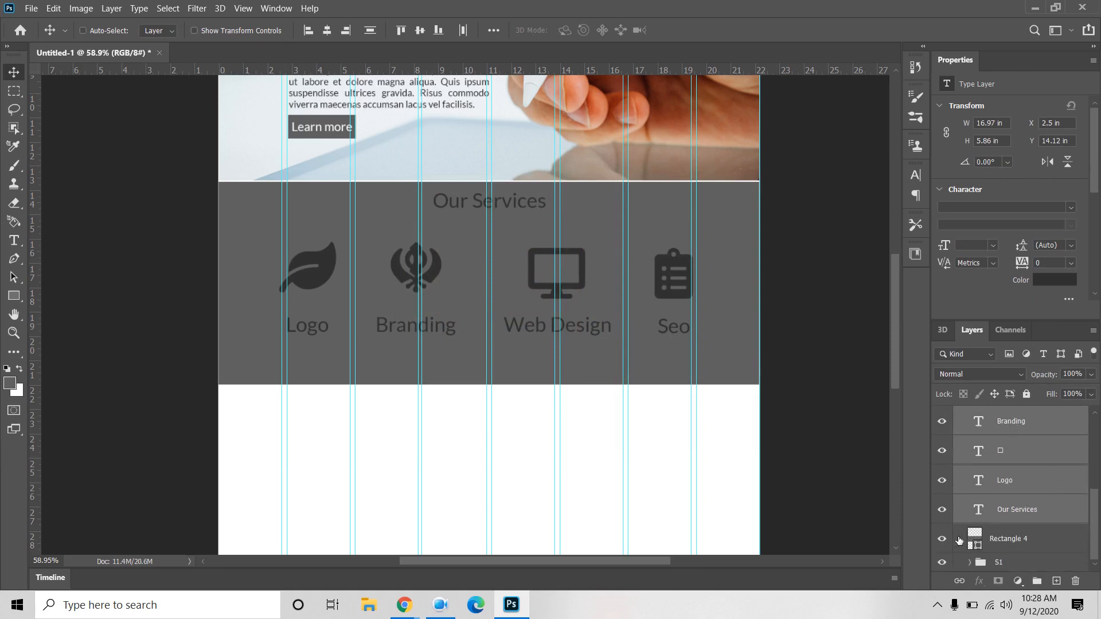
click(941, 538)
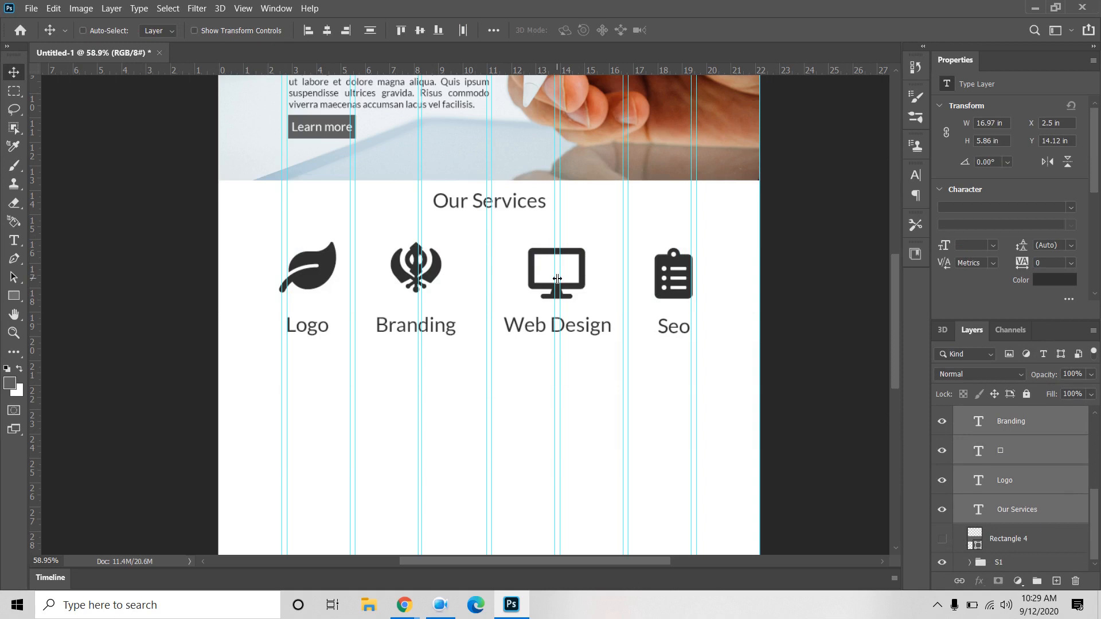
click(1041, 510)
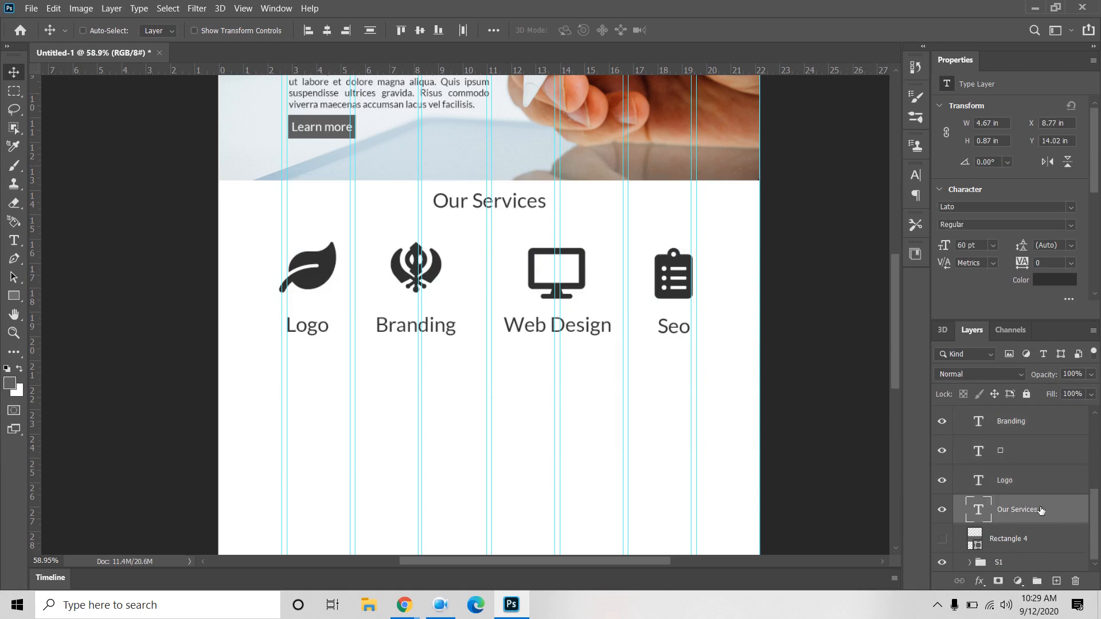
click(1025, 538)
click(941, 540)
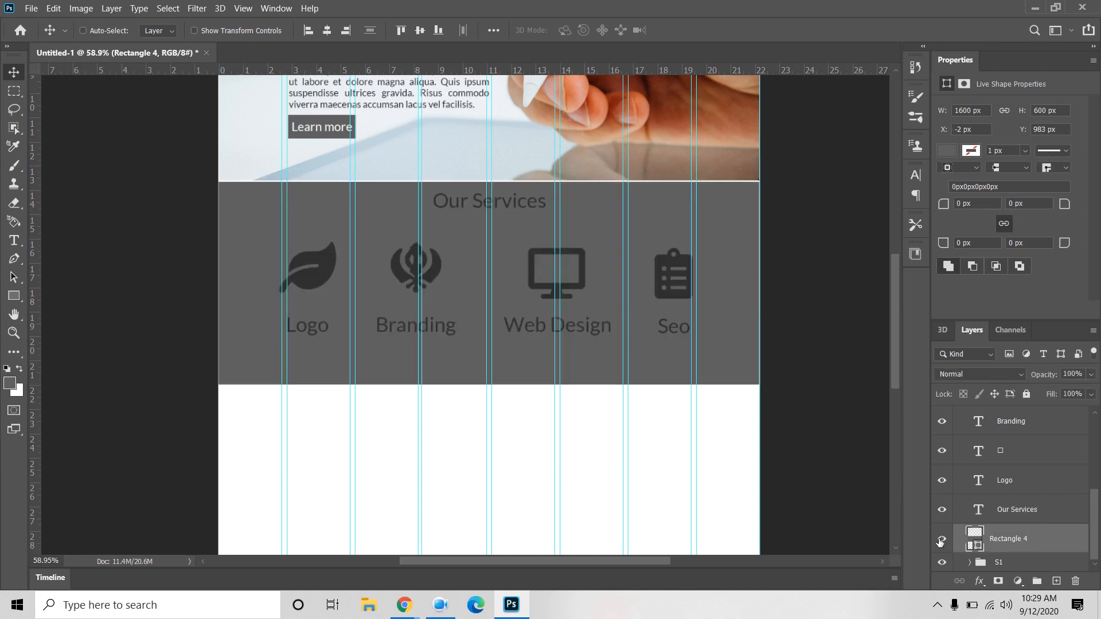
key(Delete)
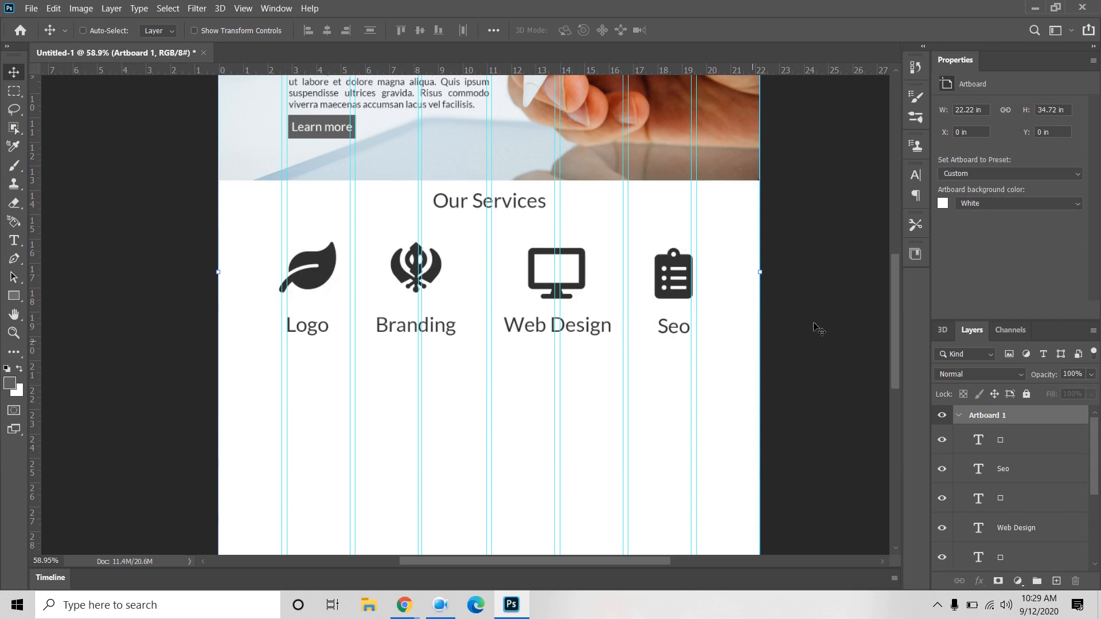
scroll(1024, 459, down, 5)
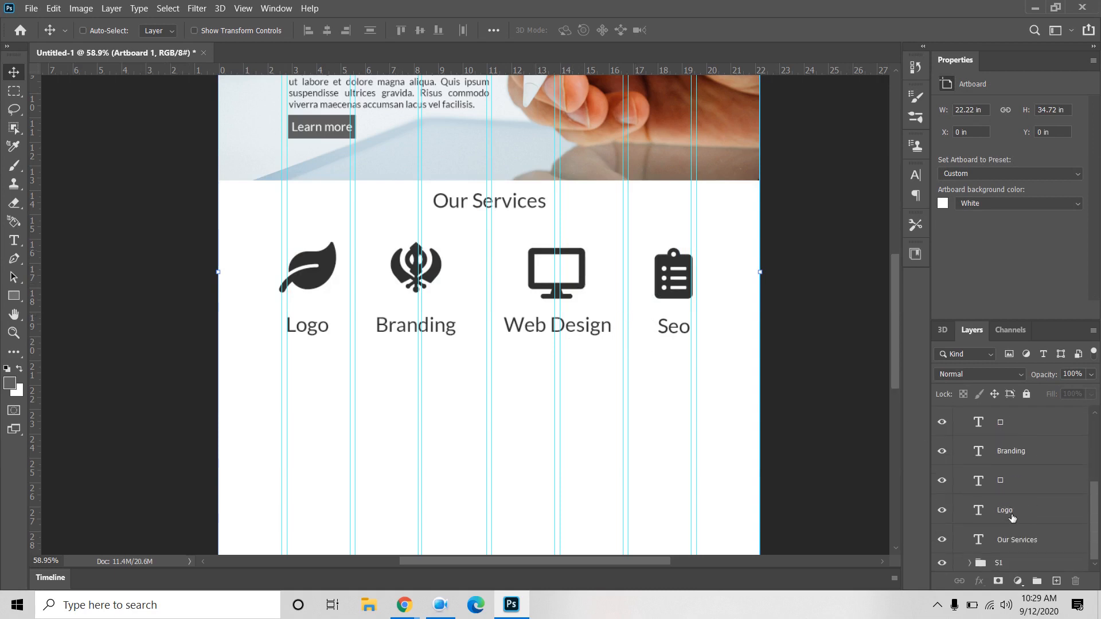
Step: Select the leaf, khanda, monitor and clipboard icon layers and colour them 7c7c7c
click(1026, 514)
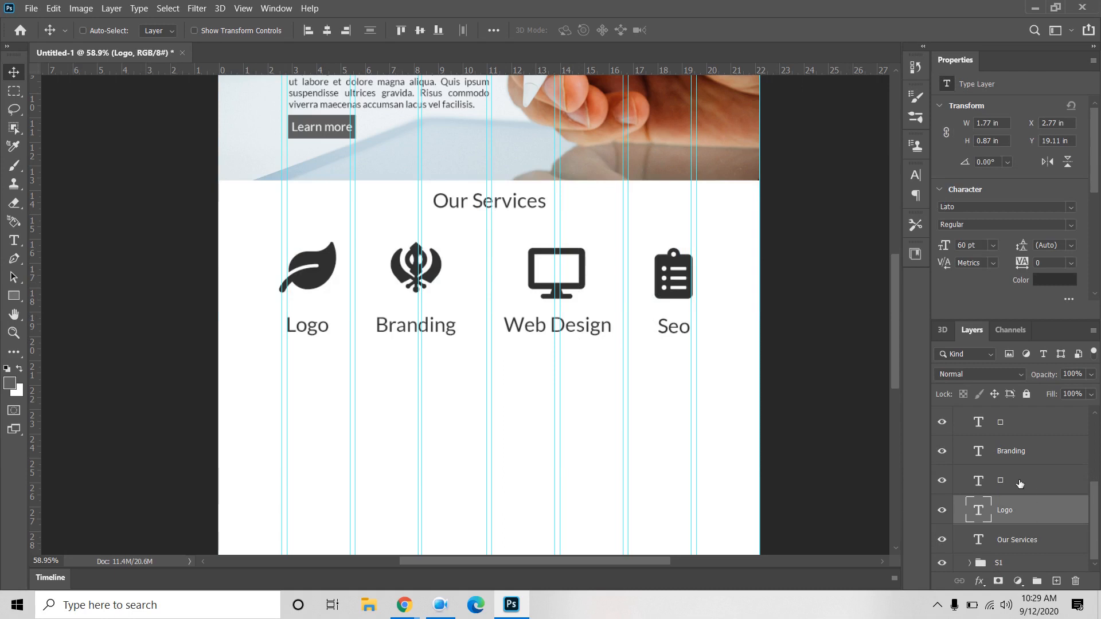
click(1018, 484)
scroll(1018, 485, up, 1)
ctrl+click(1018, 451)
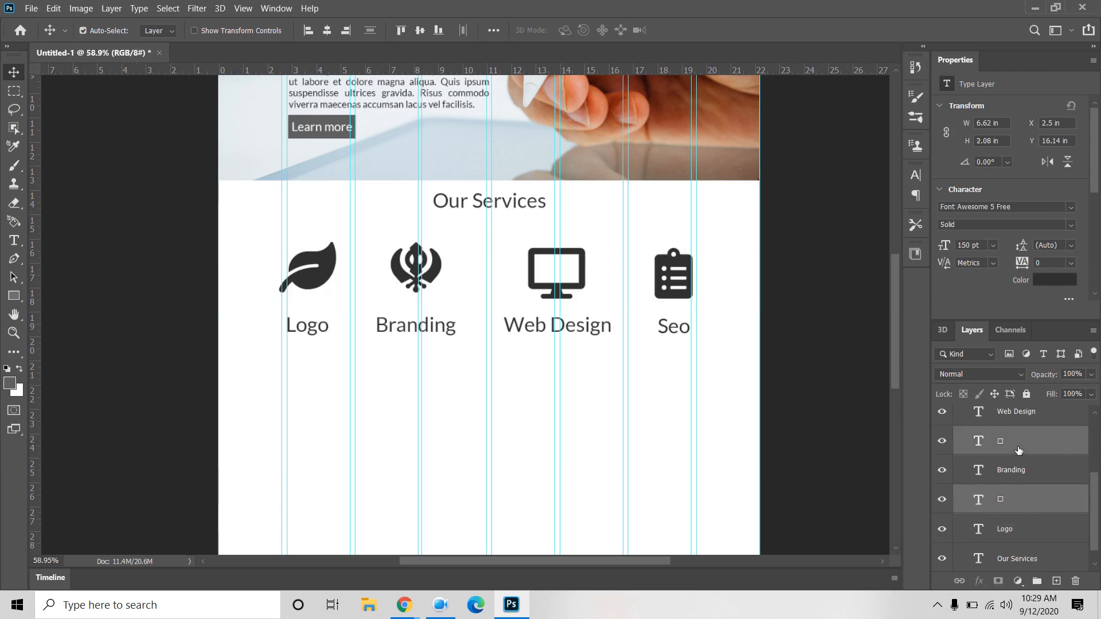
scroll(1018, 451, up, 2)
ctrl+click(1018, 451)
scroll(1018, 450, up, 2)
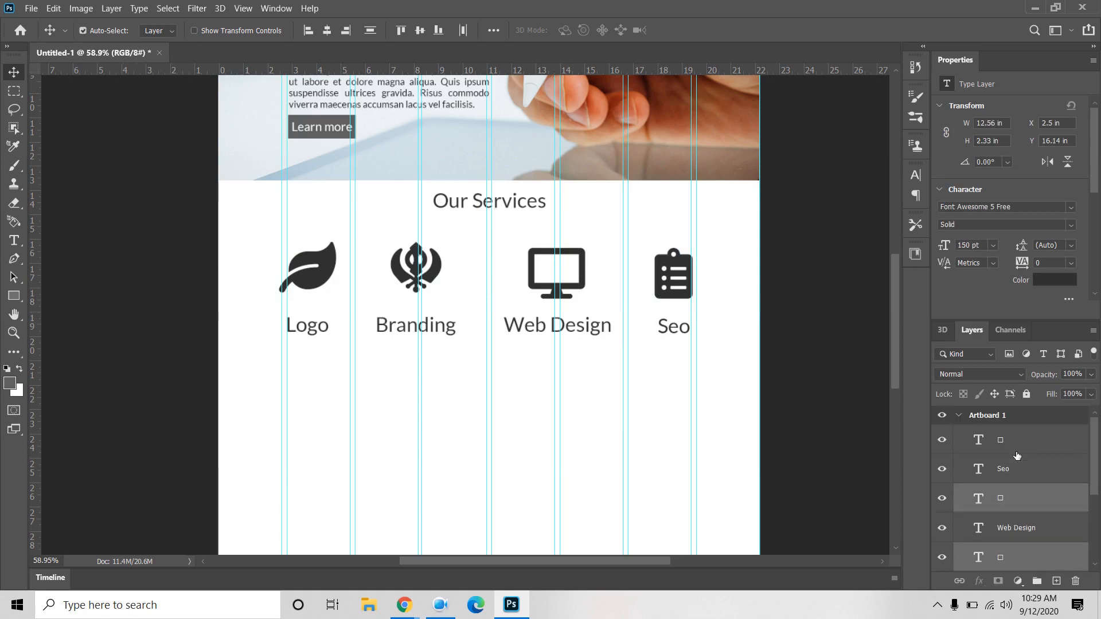
ctrl+click(1017, 446)
click(1055, 281)
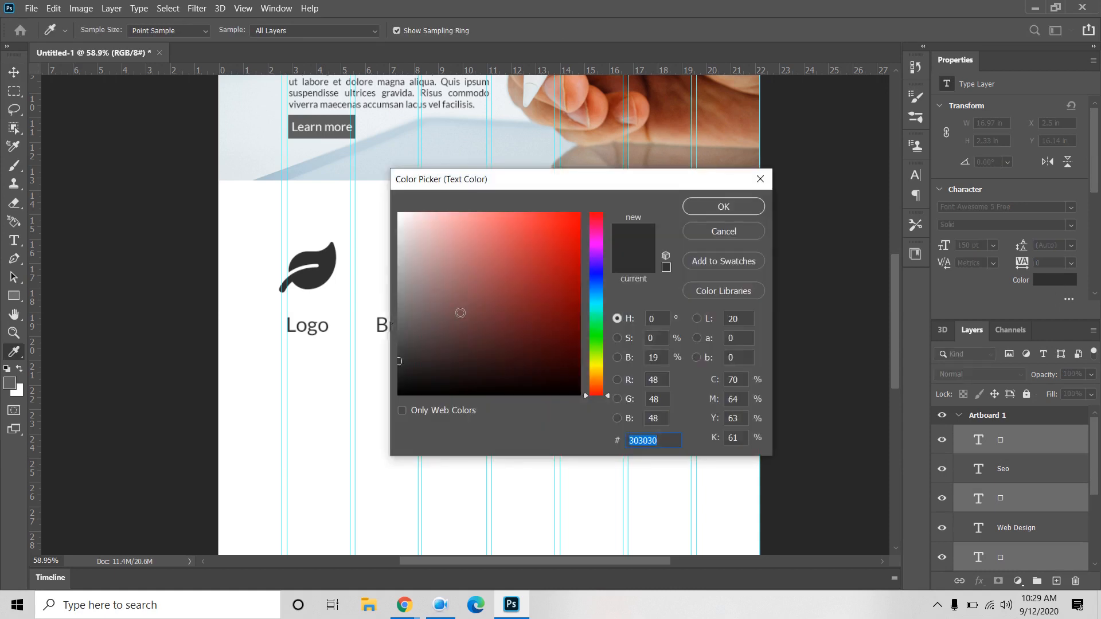
text(666666)
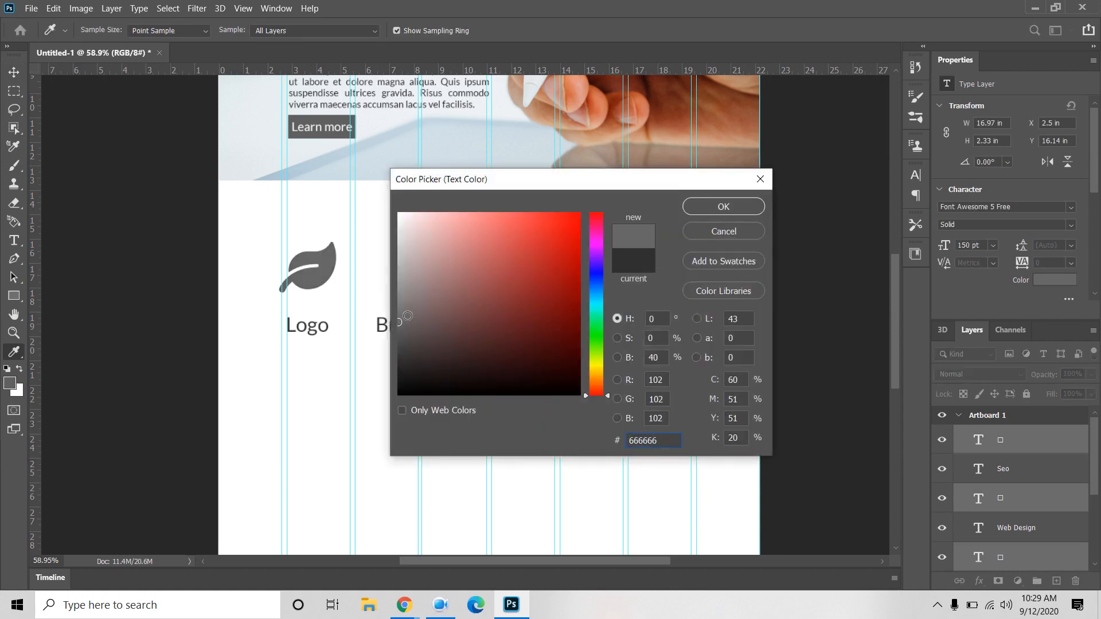
click(400, 306)
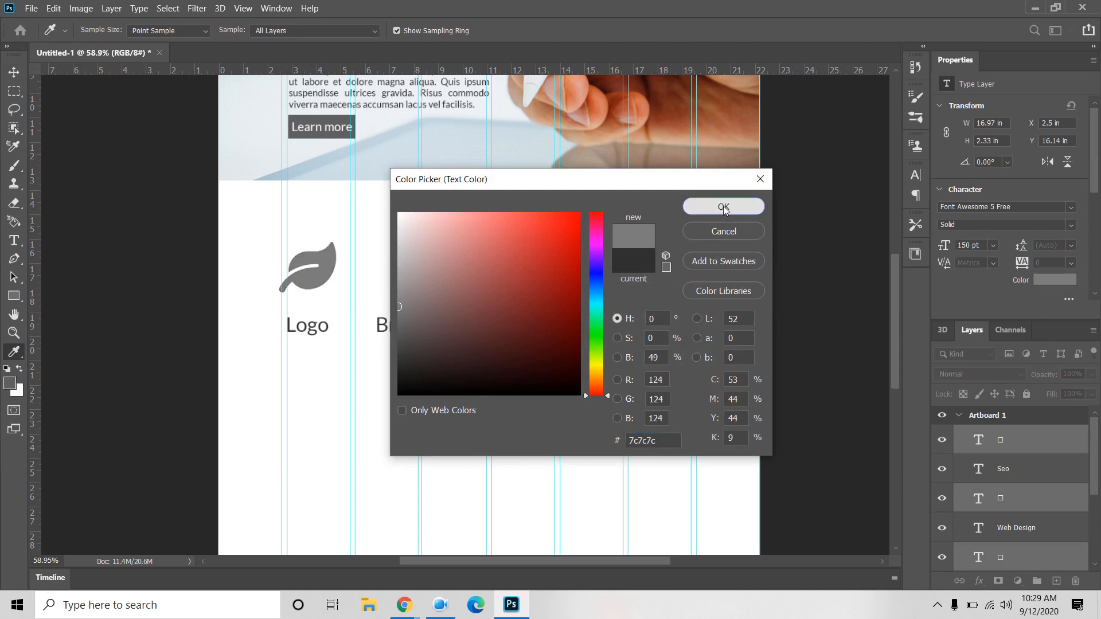
click(721, 207)
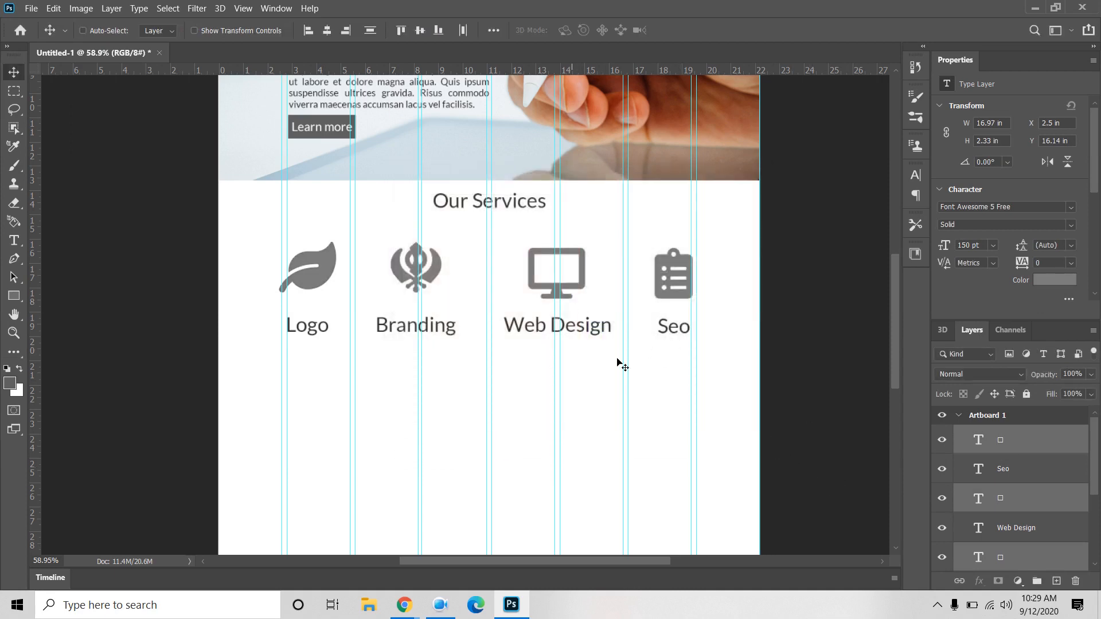
Step: Colour the Seo, Web Design, Branding and Logo labels 404040
click(1009, 471)
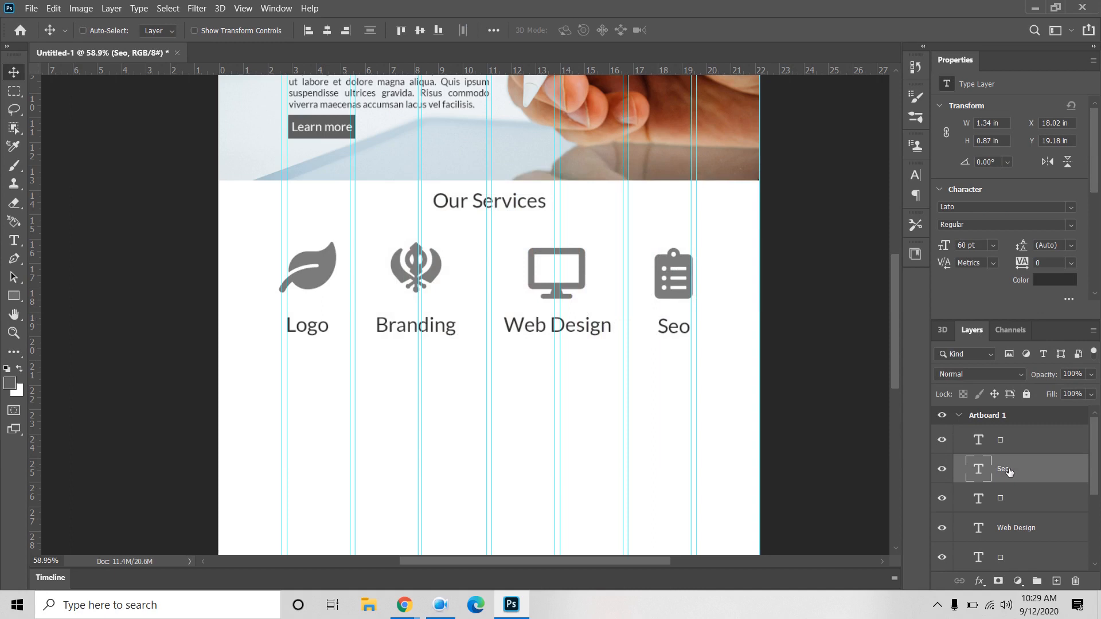
ctrl+click(1017, 528)
scroll(1017, 528, down, 2)
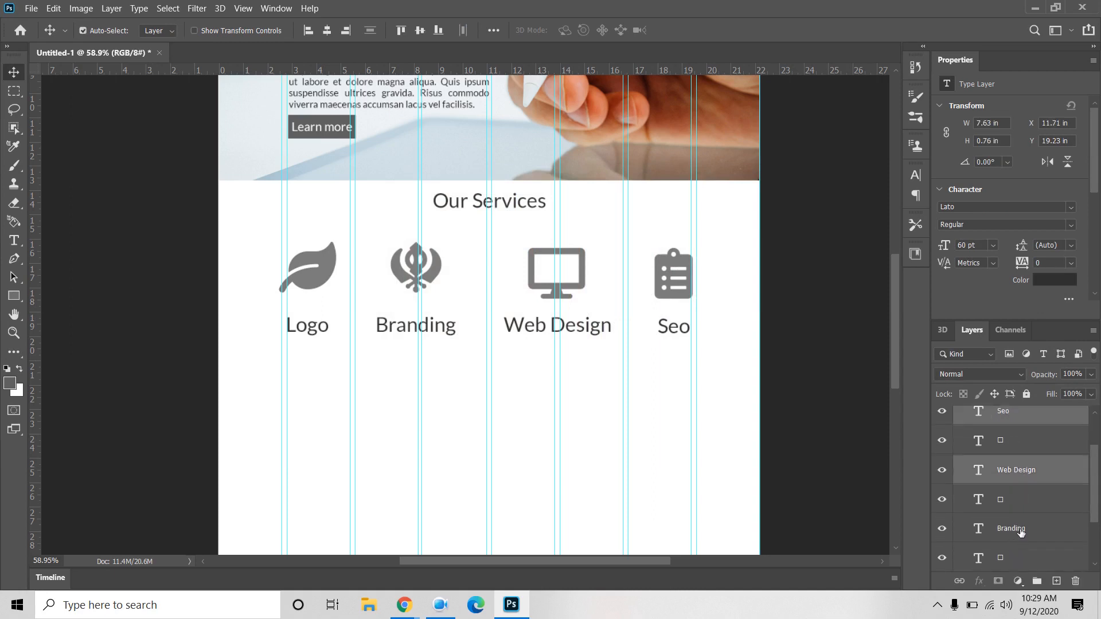
ctrl+click(1018, 528)
scroll(1021, 532, down, 2)
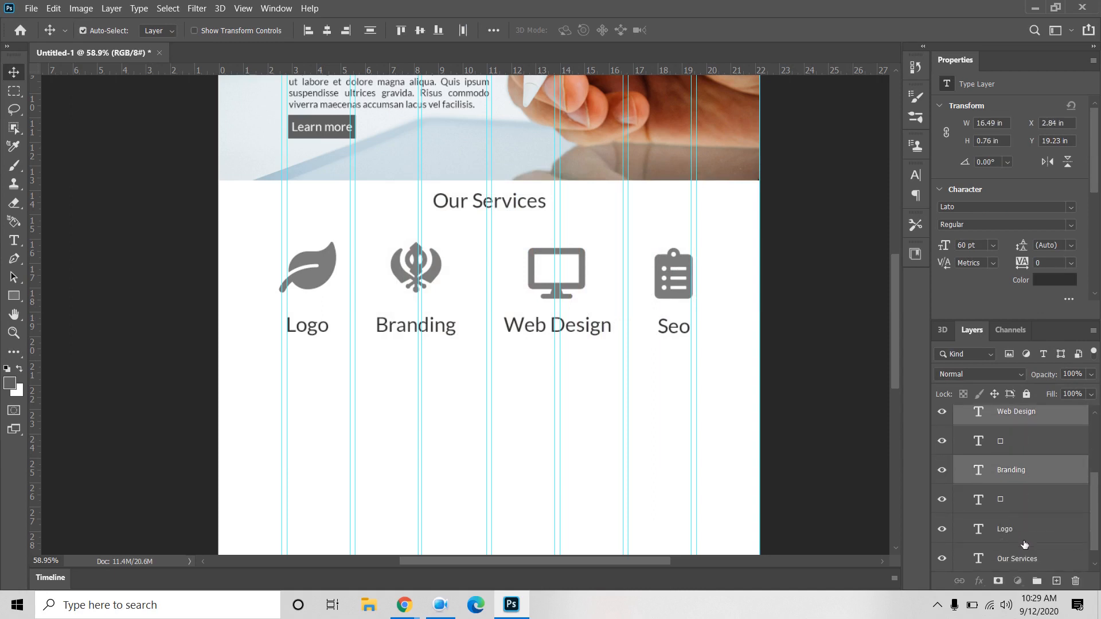
ctrl+click(1019, 531)
scroll(1000, 520, up, 3)
scroll(1000, 520, up, 1)
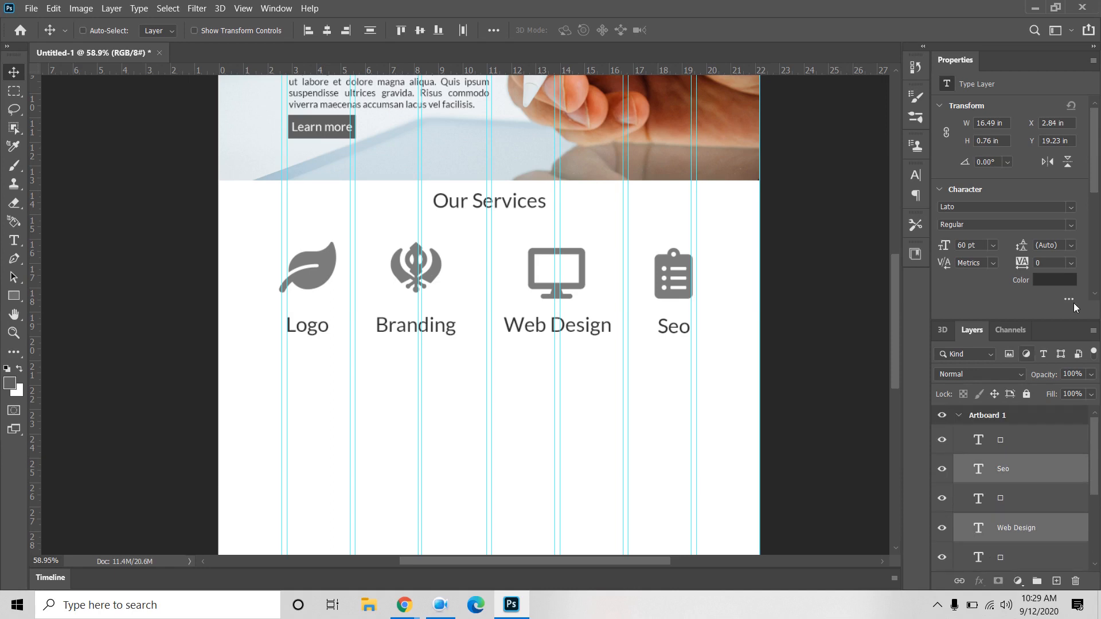
click(1055, 280)
drag(399, 359, 399, 349)
click(723, 207)
Step: Make the Our Services heading Semibold at 72 pt
scroll(1054, 518, down, 3)
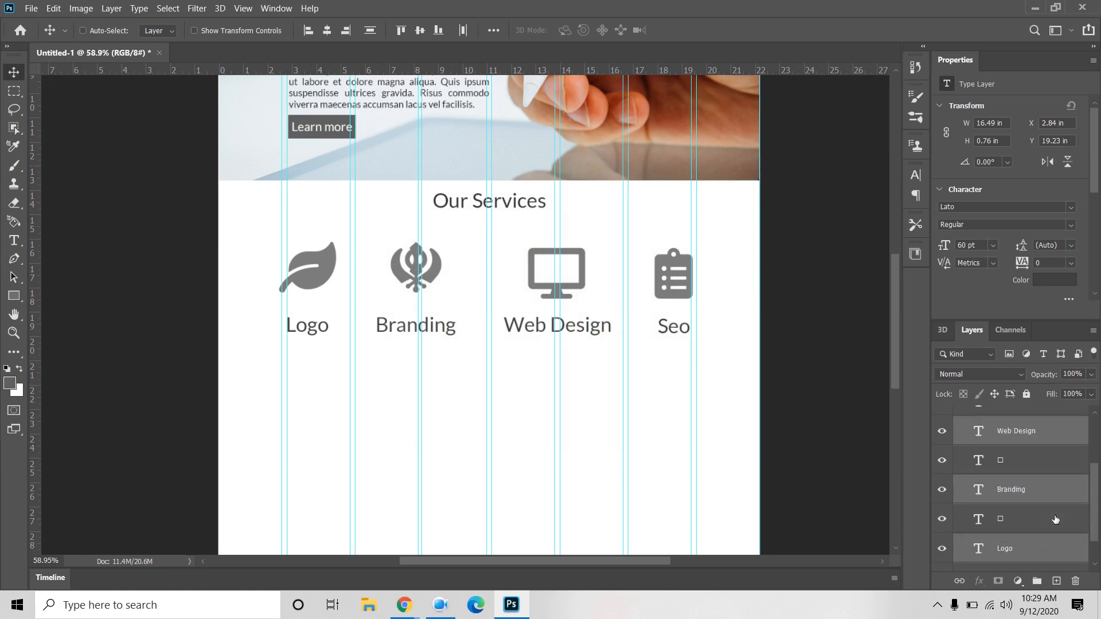
scroll(1055, 519, down, 2)
click(1026, 551)
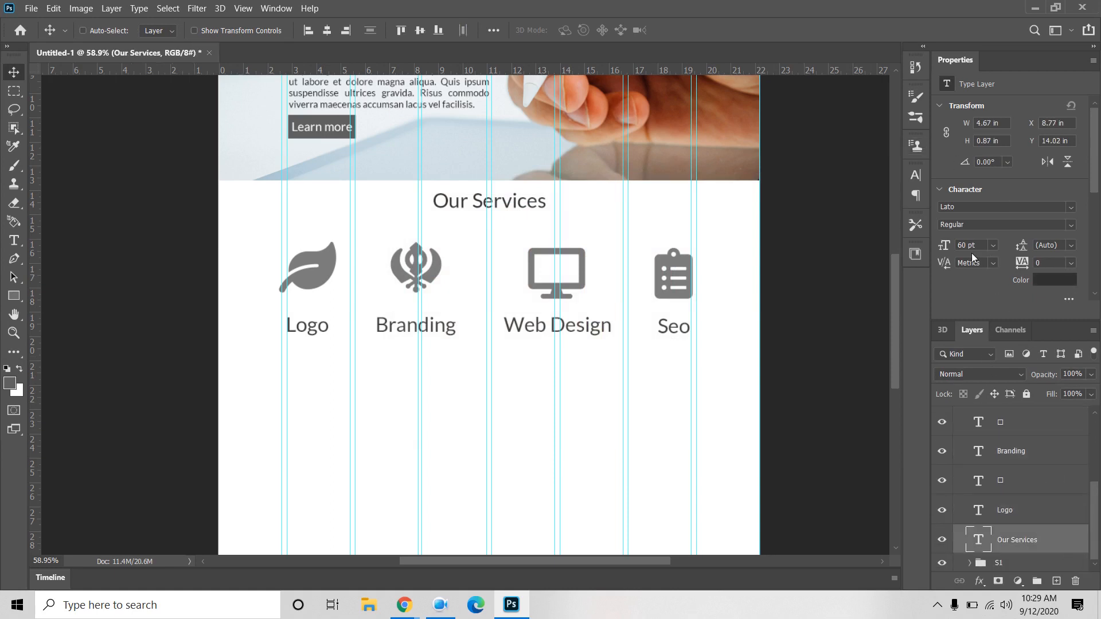
click(1072, 230)
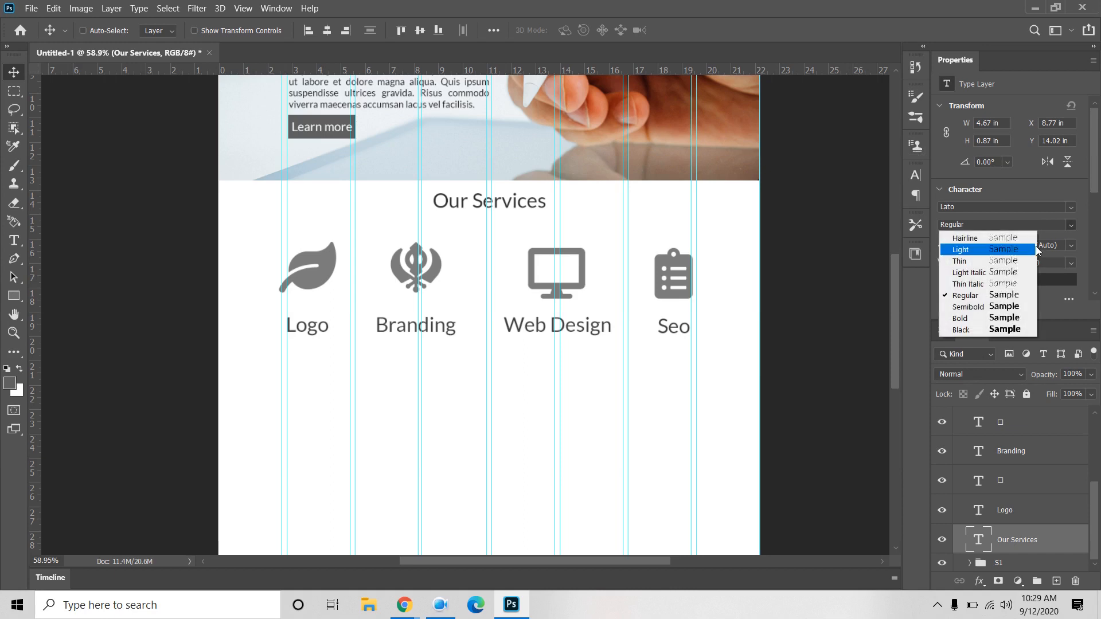
click(971, 304)
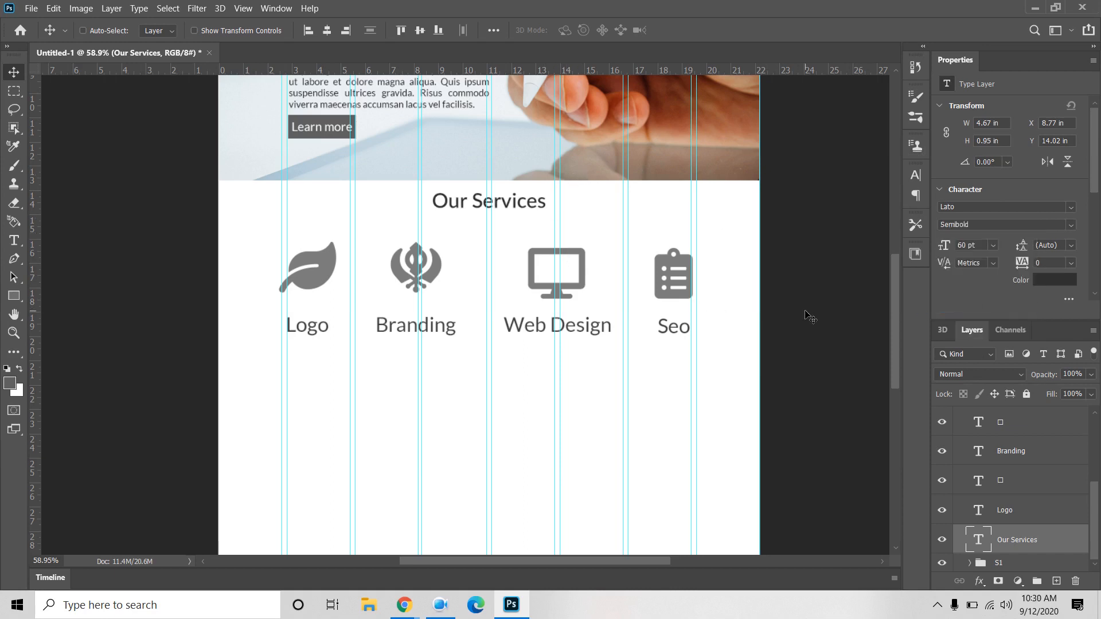
click(992, 246)
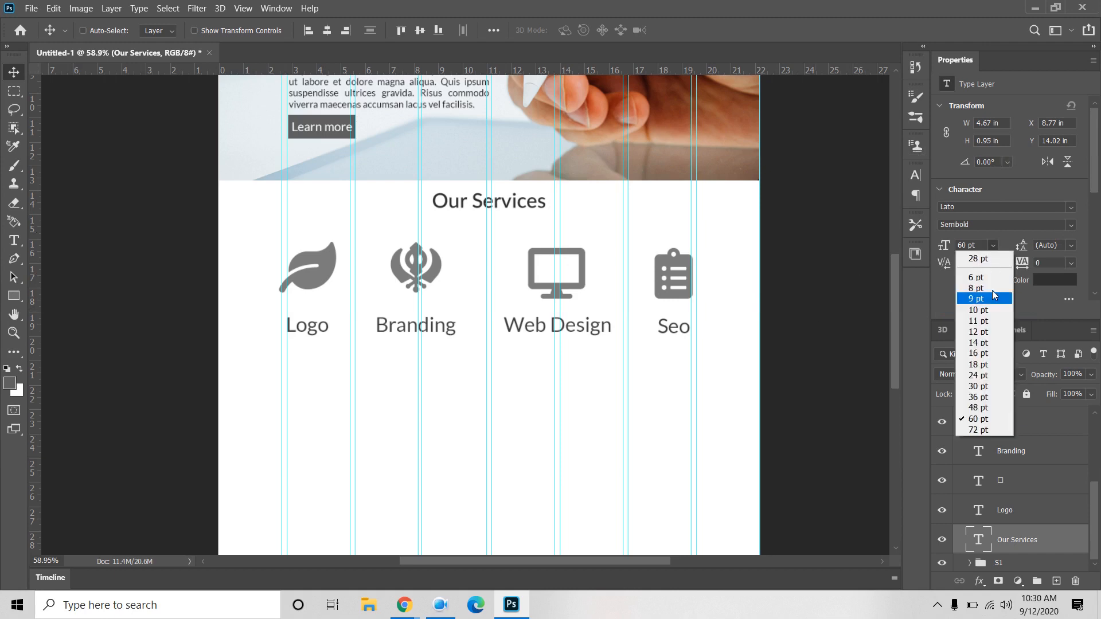
click(980, 429)
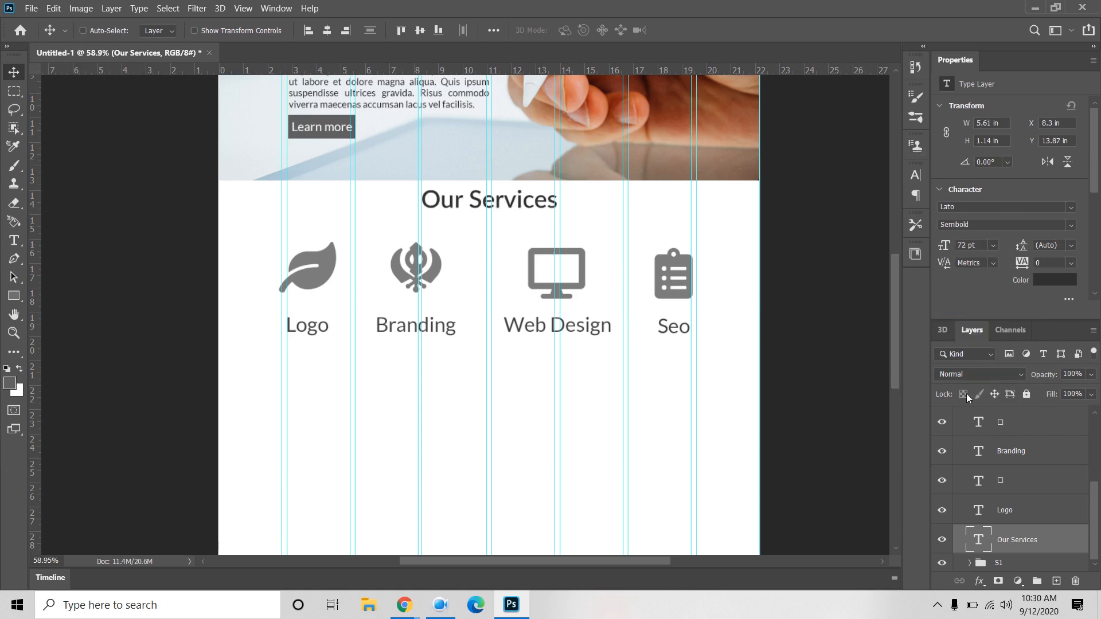
Step: Select all service icons and labels and nudge them slightly down
click(1018, 512)
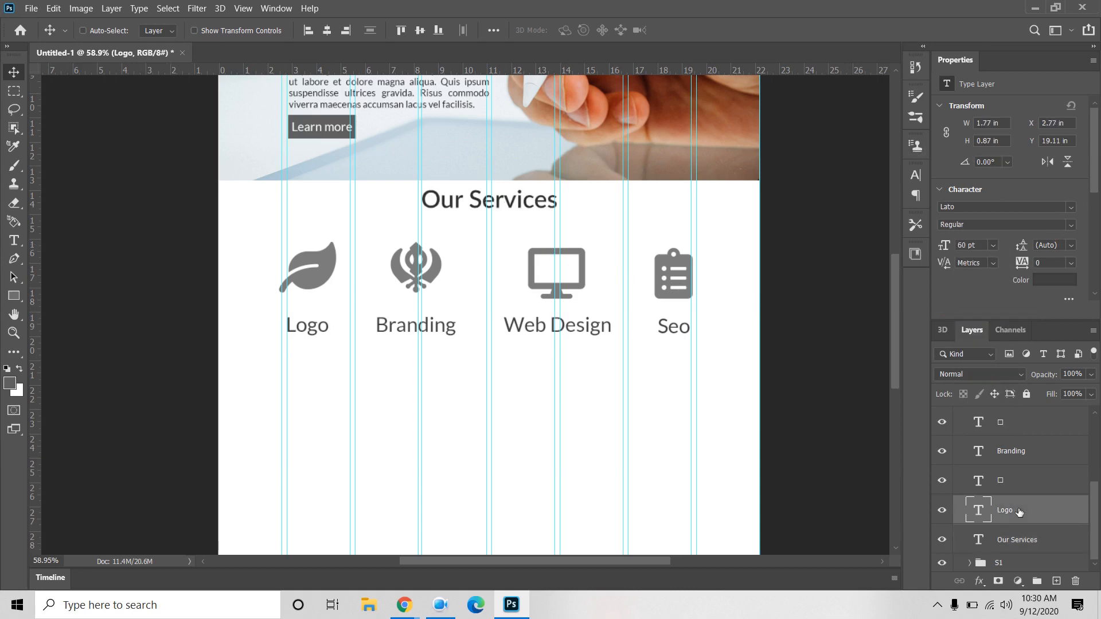
scroll(1019, 512, up, 5)
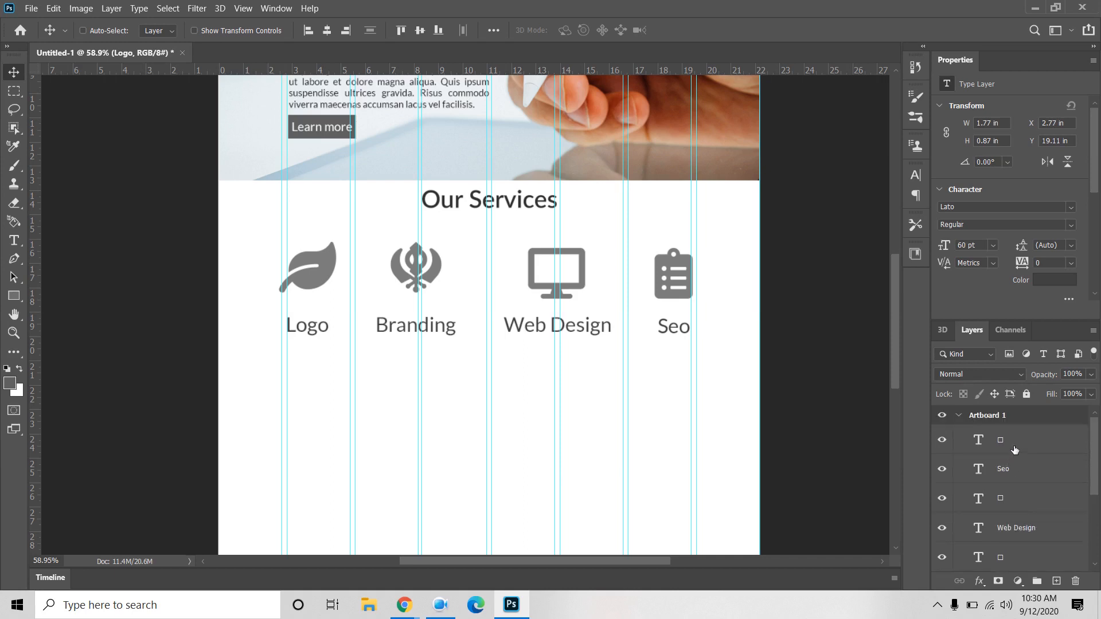
click(1014, 449)
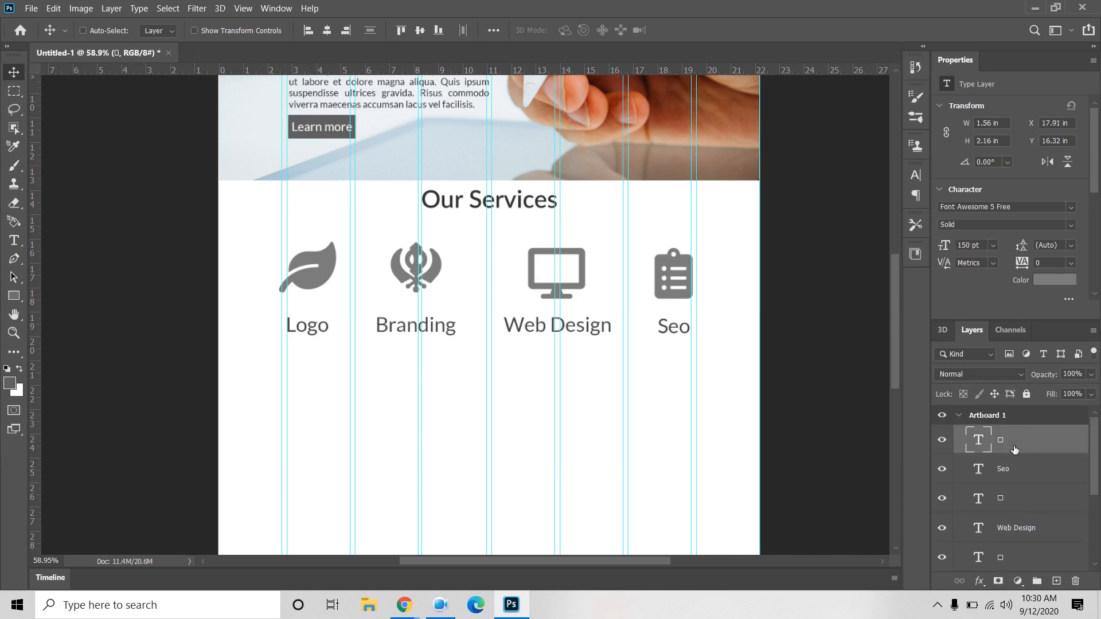
scroll(1014, 449, down, 5)
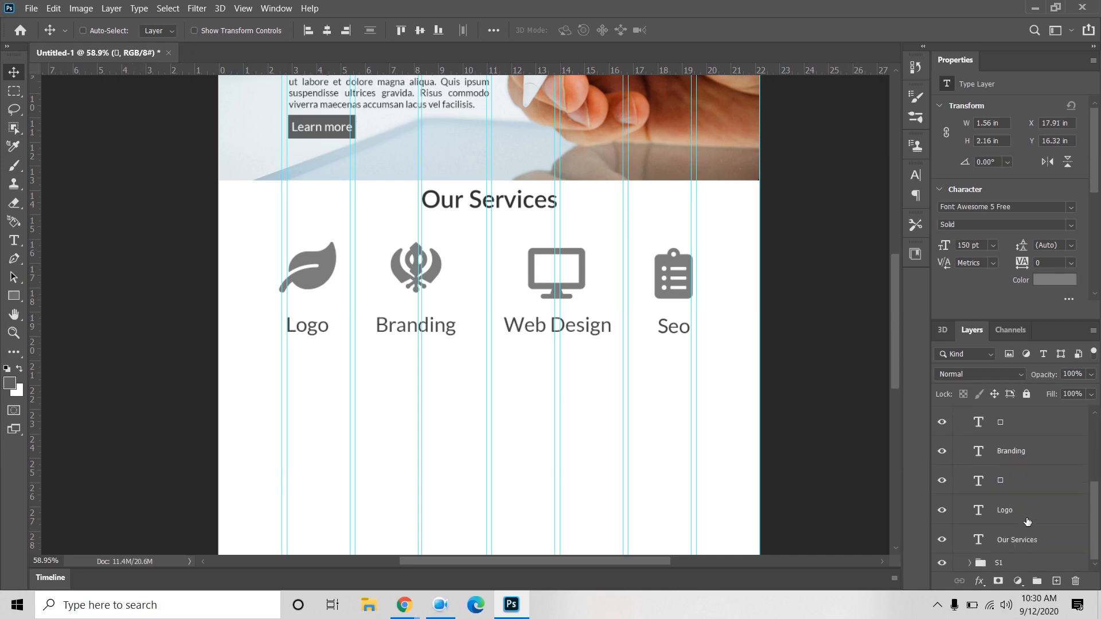
shift+click(1026, 514)
scroll(1026, 513, up, 2)
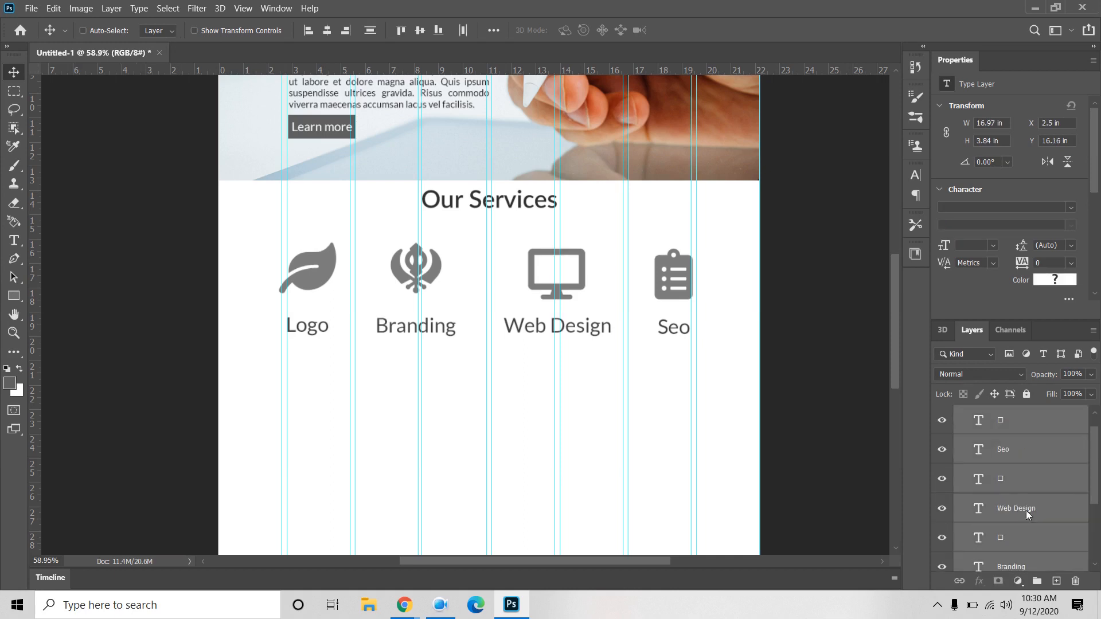
key(Down)
key(Down)
key(Down)
key(Down)
key(Down)
key(Down)
key(Down)
key(Down)
key(Down)
key(Down)
key(Down)
key(Down)
key(Down)
key(Down)
key(Down)
key(Down)
key(Down)
key(Down)
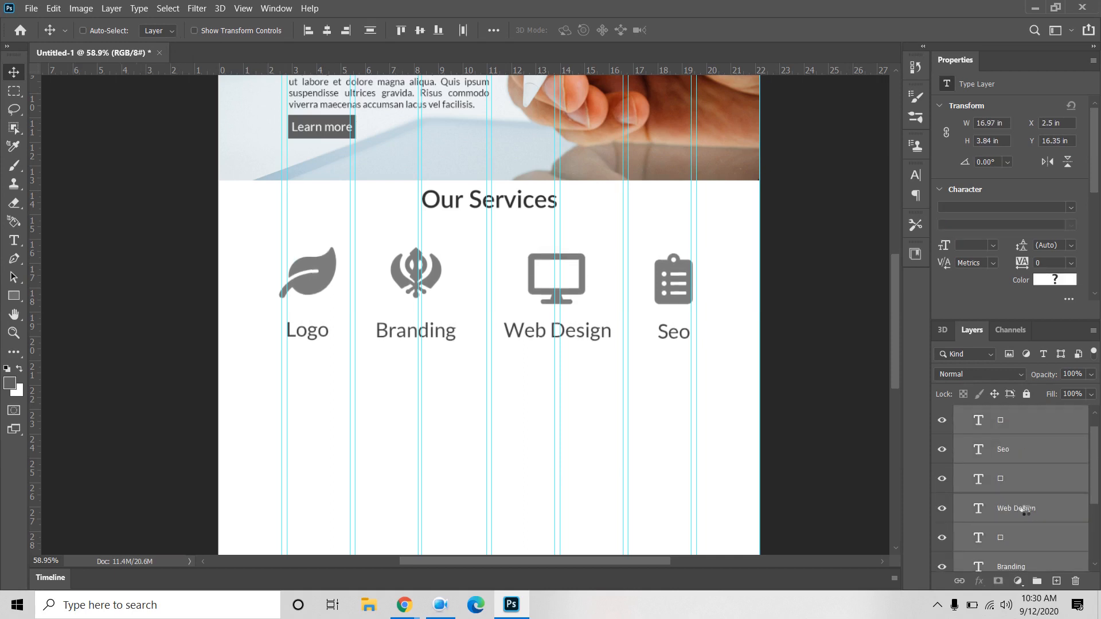
key(Down)
key(Down)
key(Down)
key(Down)
key(Down)
key(Down)
key(Down)
key(Down)
key(Down)
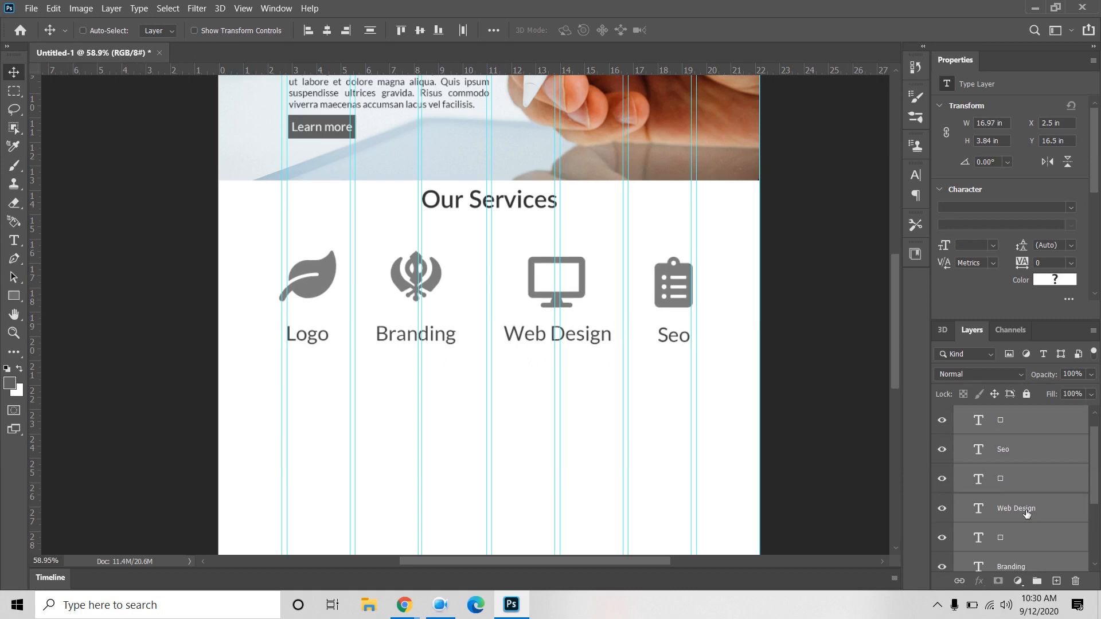
key(Down)
key(Down)
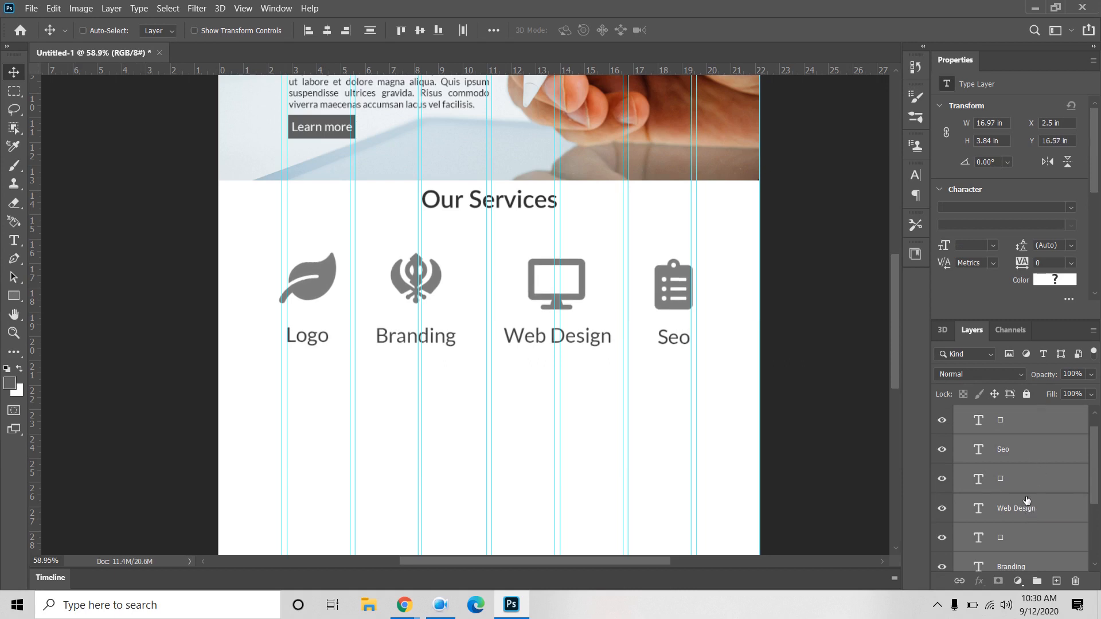
scroll(1027, 501, down, 3)
click(1024, 541)
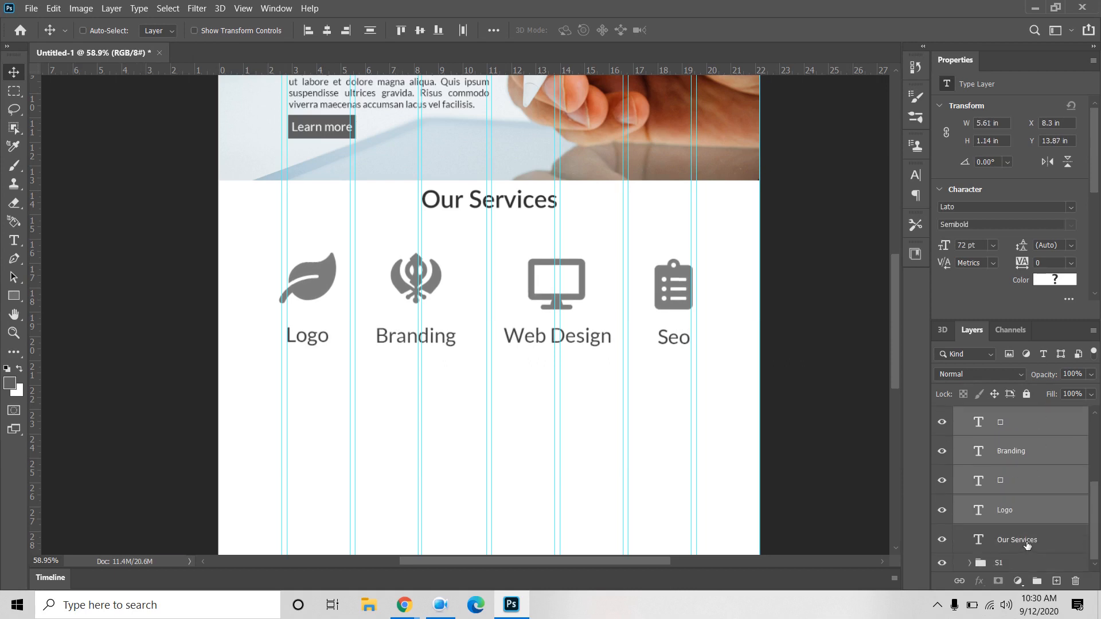
Step: Recolour the Our Services heading to grey 505050 and nudge it slightly down
click(1053, 279)
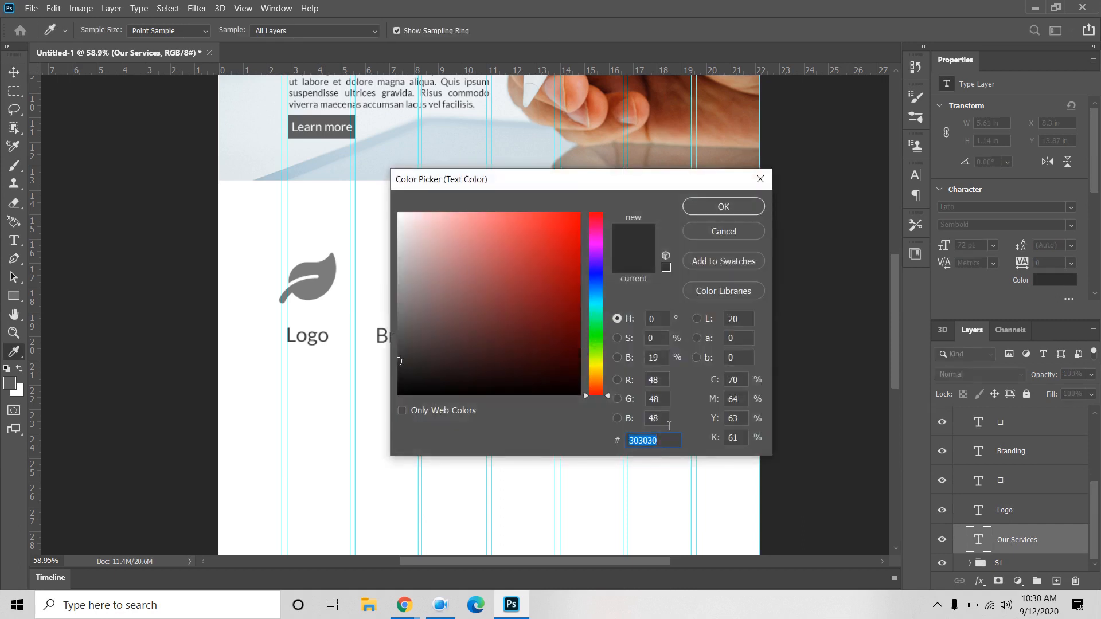
text(505050)
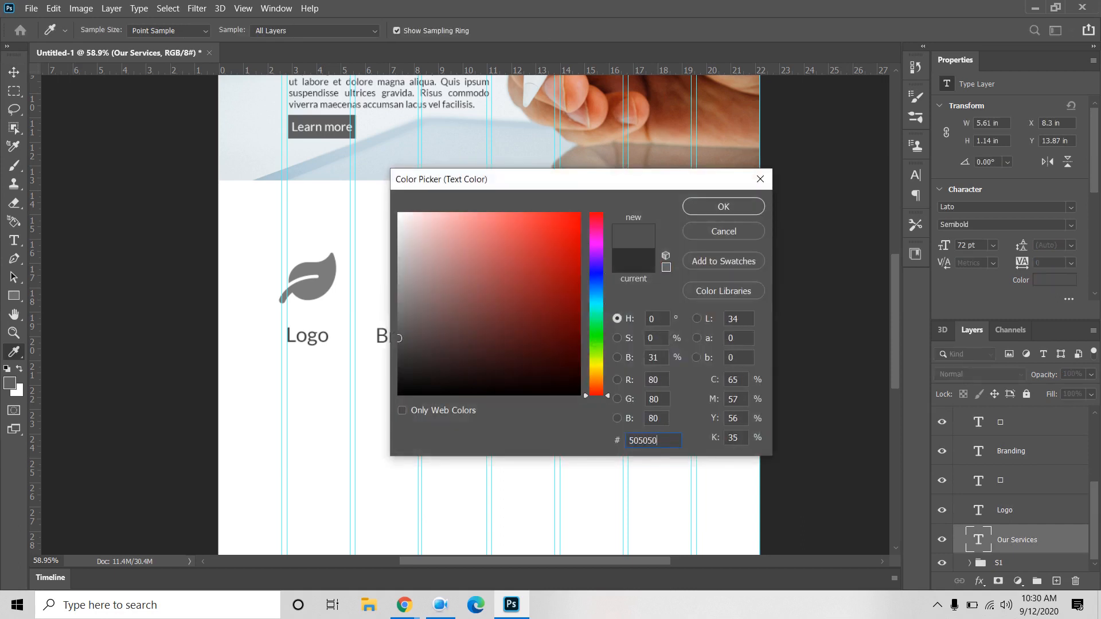
click(739, 207)
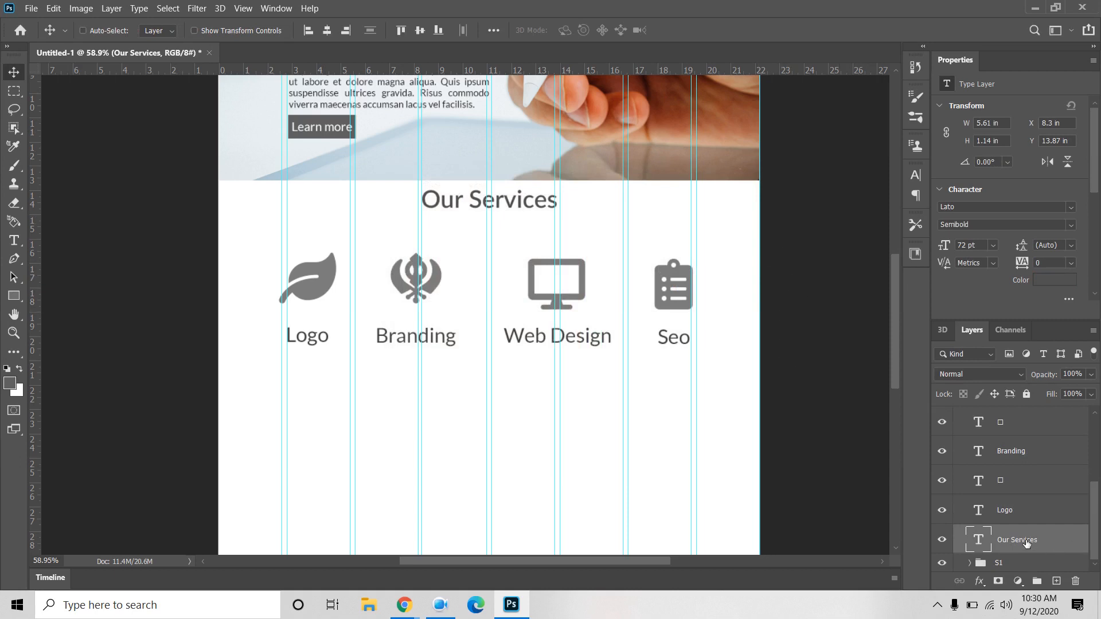
key(Down)
key(Down)
key(Down)
key(Down)
key(Down)
key(Down)
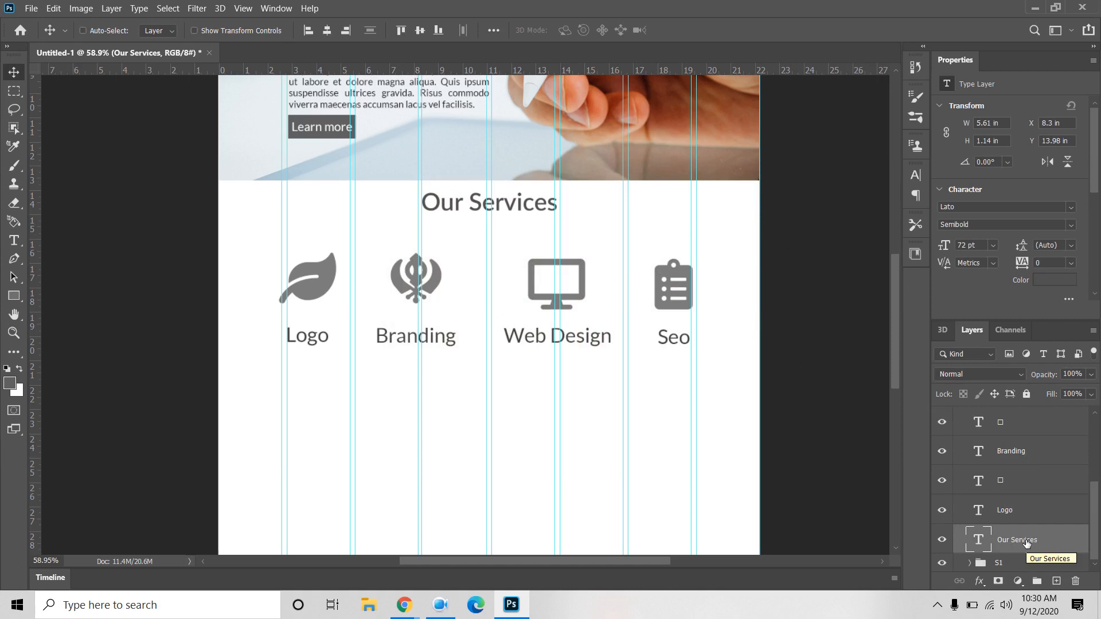
Step: Look over the services icons and labels, then select the Rectangle tool
scroll(814, 343, down, 2)
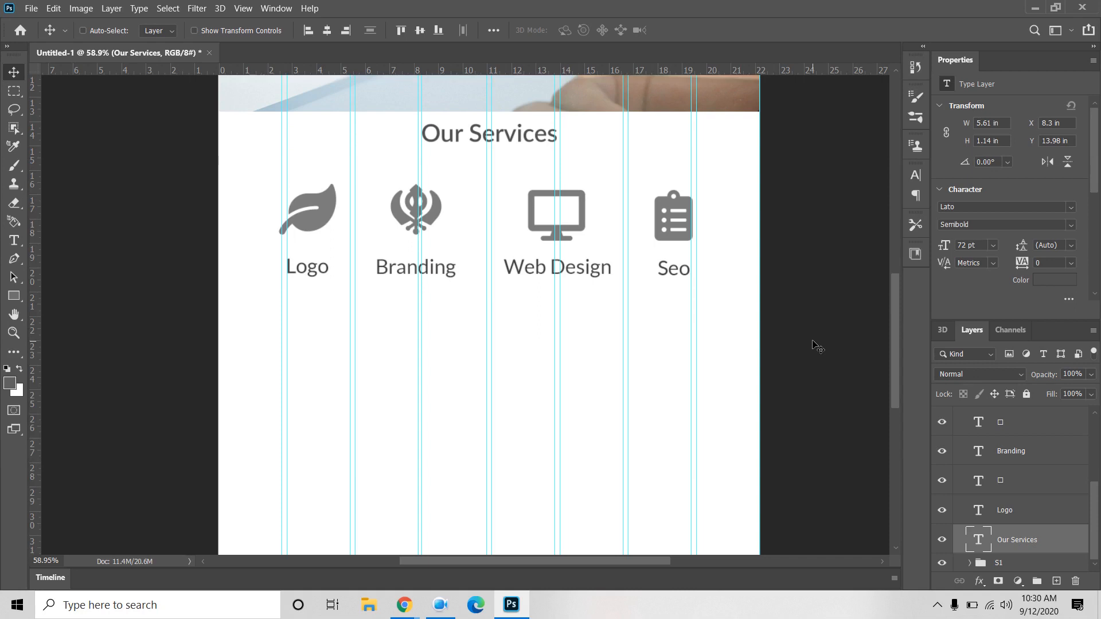
scroll(820, 349, down, 1)
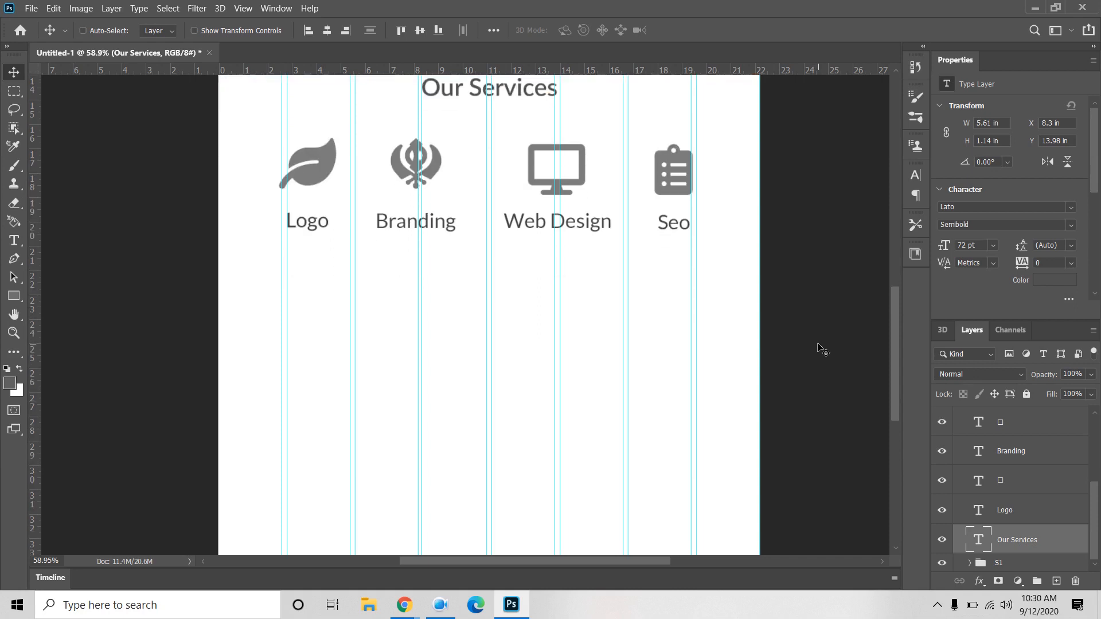
scroll(822, 345, up, 2)
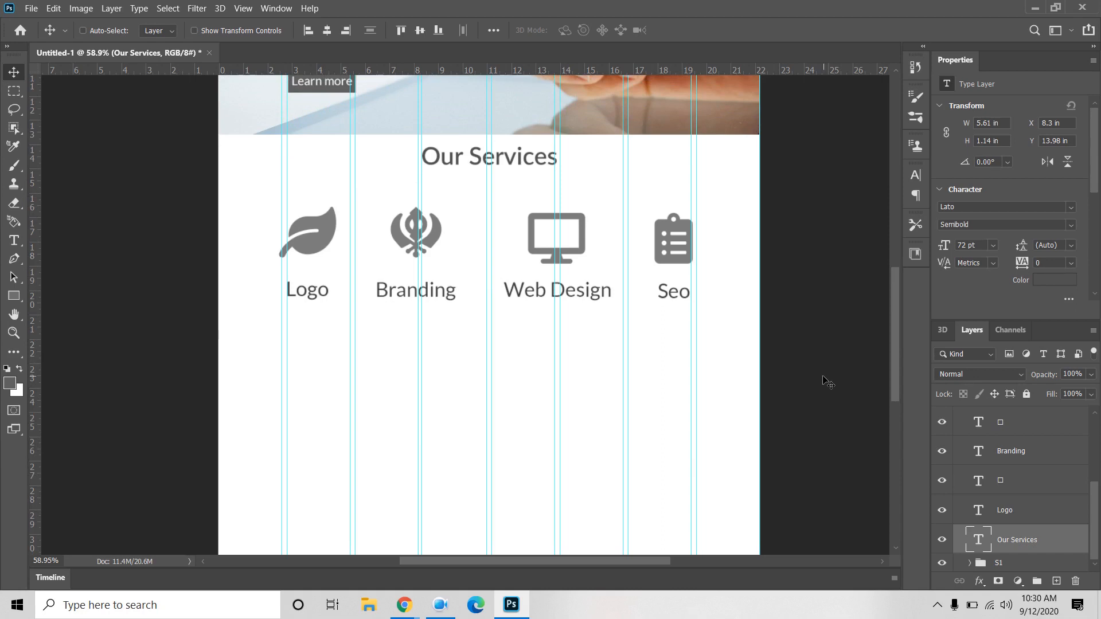
scroll(825, 379, down, 1)
scroll(827, 375, up, 1)
click(12, 296)
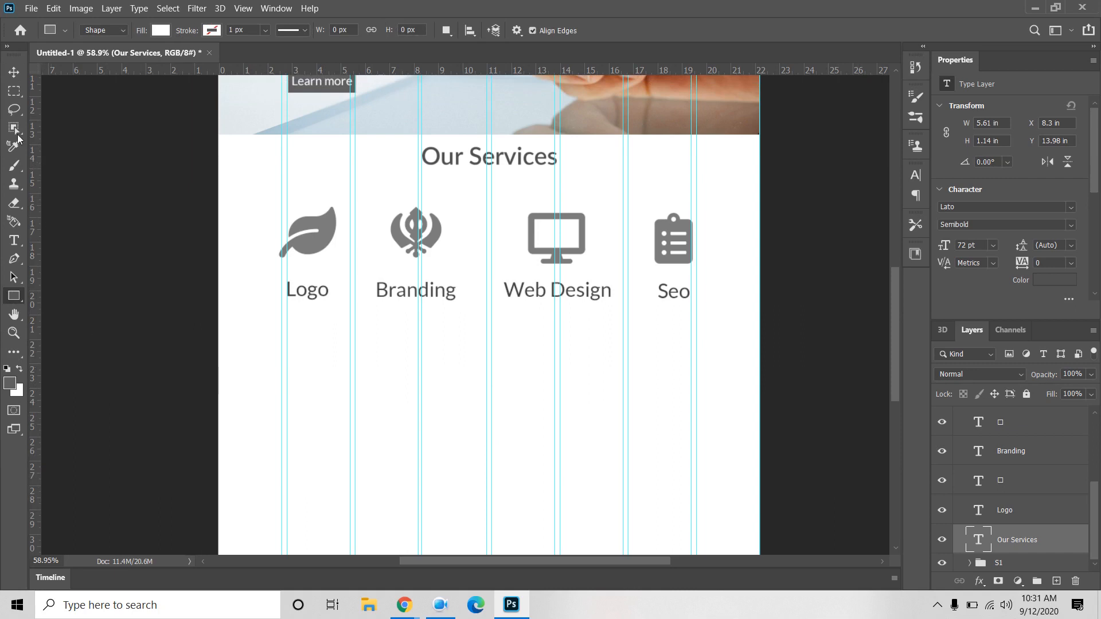
Step: Create a 1600 × 500 px rectangle with the Rectangle tool
click(13, 72)
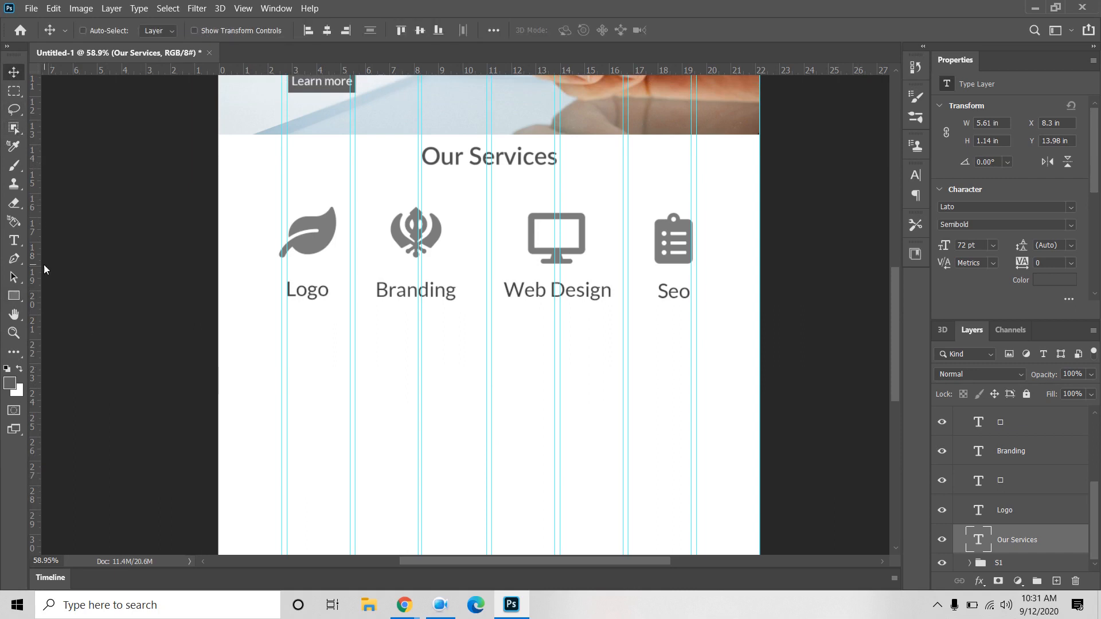
click(14, 296)
click(429, 420)
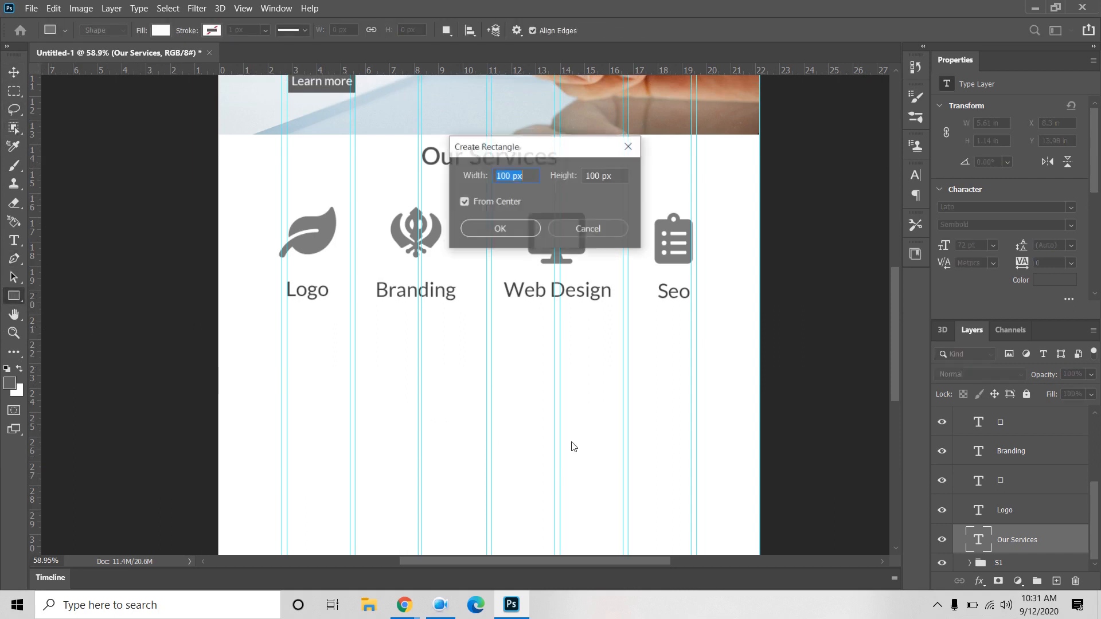
text(1600)
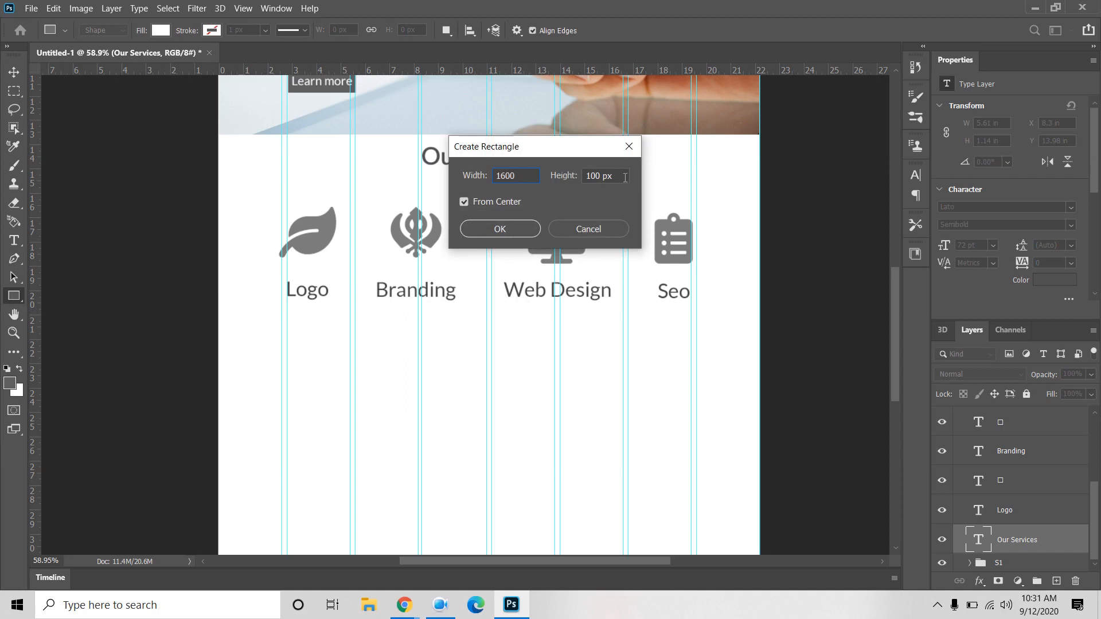
key(Tab)
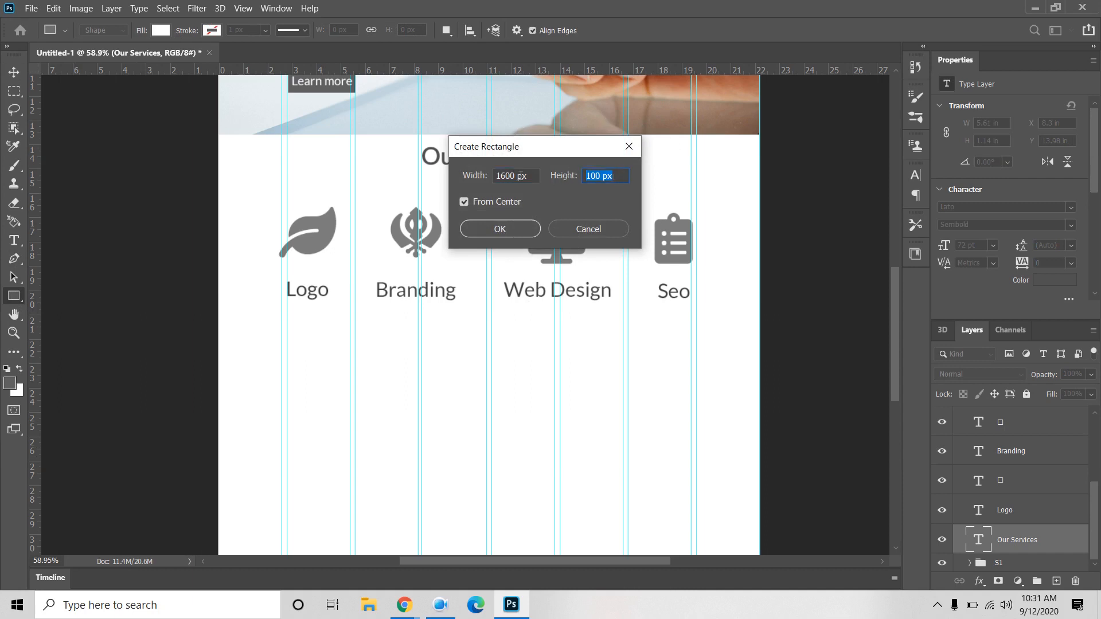
text(500)
key(Return)
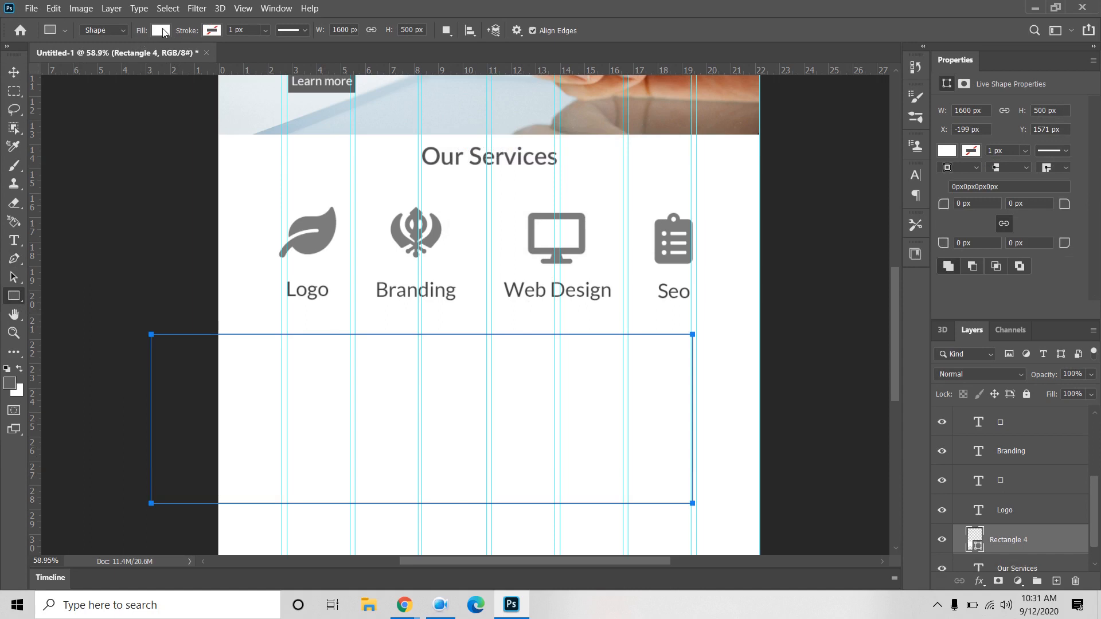
Step: Fill the rectangle dark grey and align it with the artboard edges
click(162, 31)
click(85, 104)
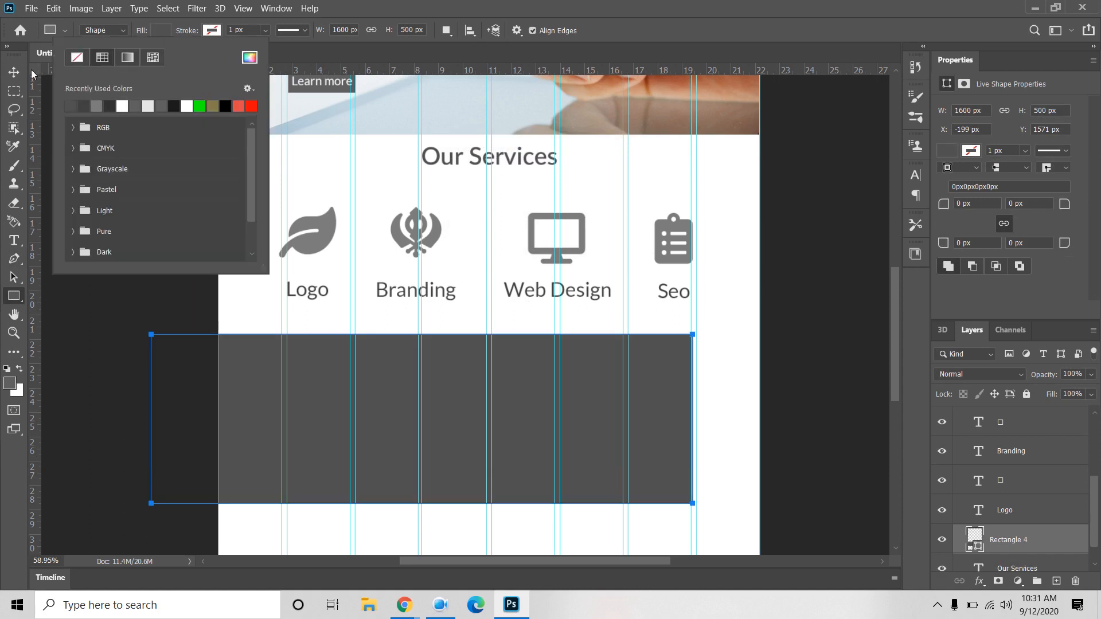
key(v)
drag(249, 375, 313, 375)
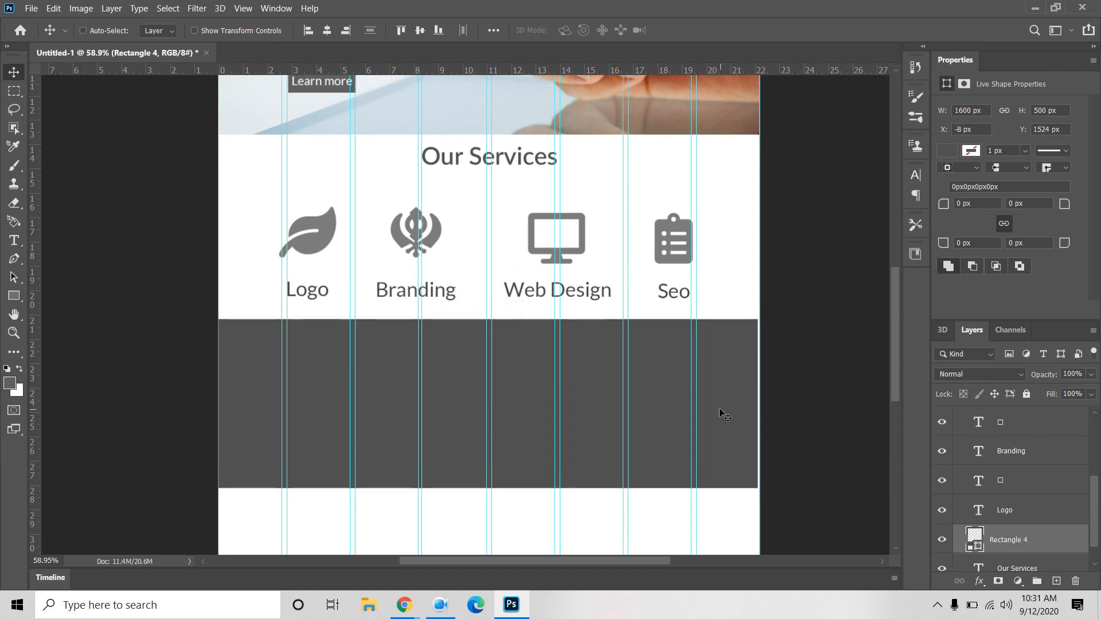
drag(719, 412, 720, 411)
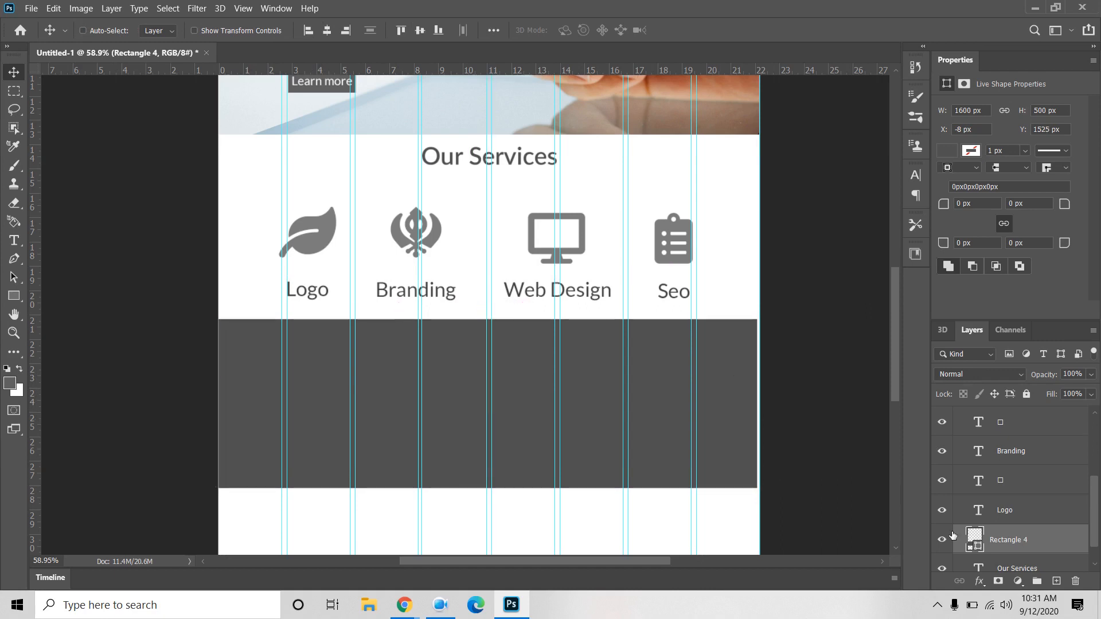
key(Right)
key(Right)
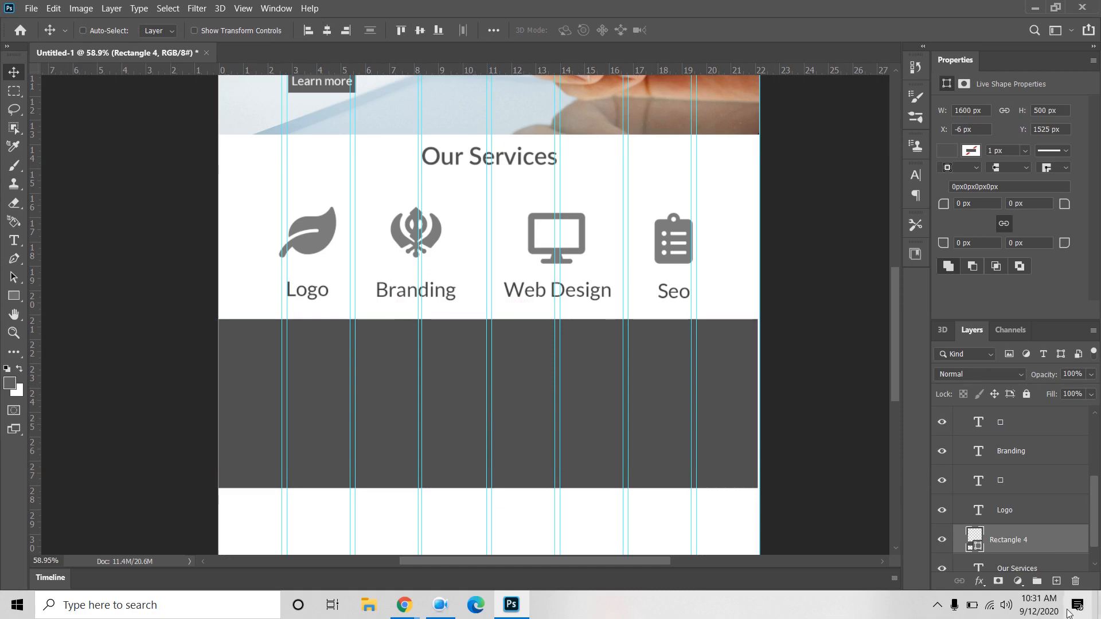
Step: Remove the rectangle's fill and give it a solid grey outline
click(945, 151)
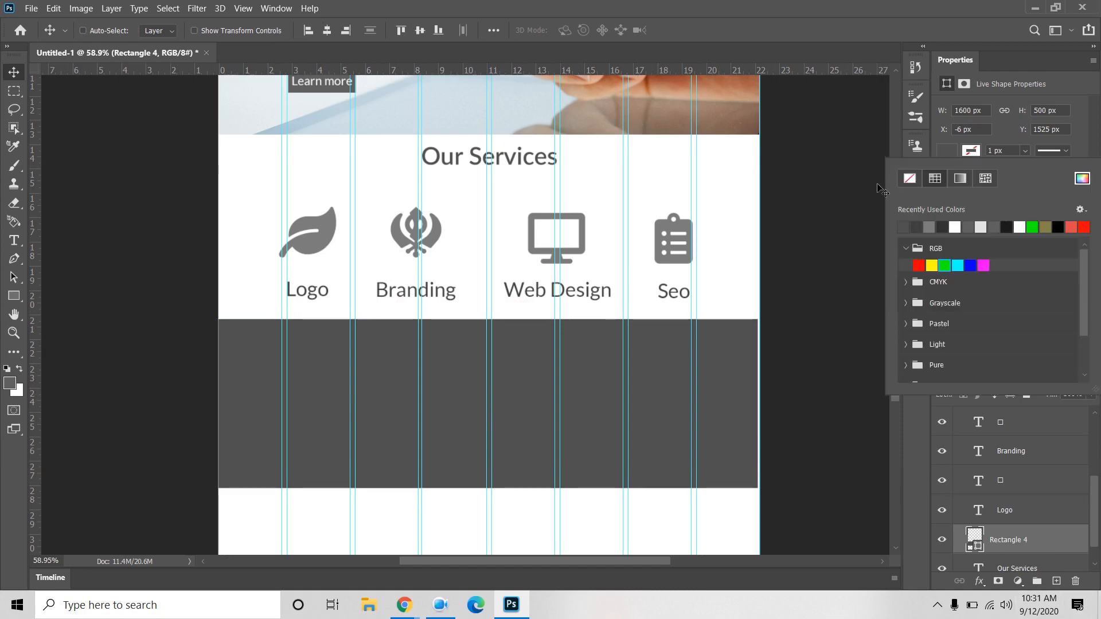
click(908, 179)
click(974, 153)
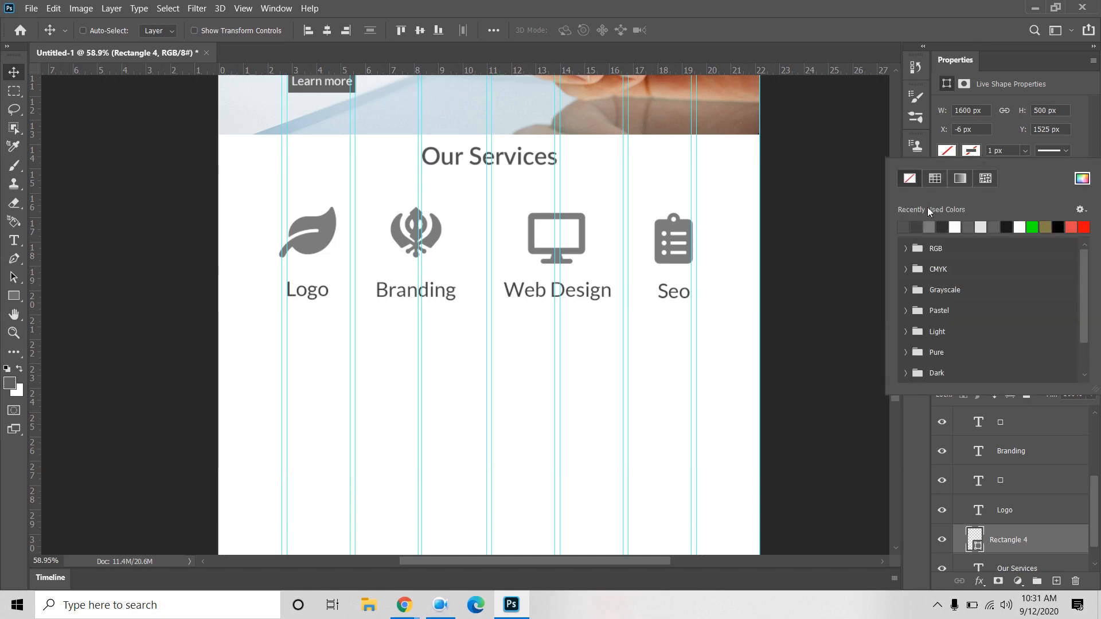
click(935, 178)
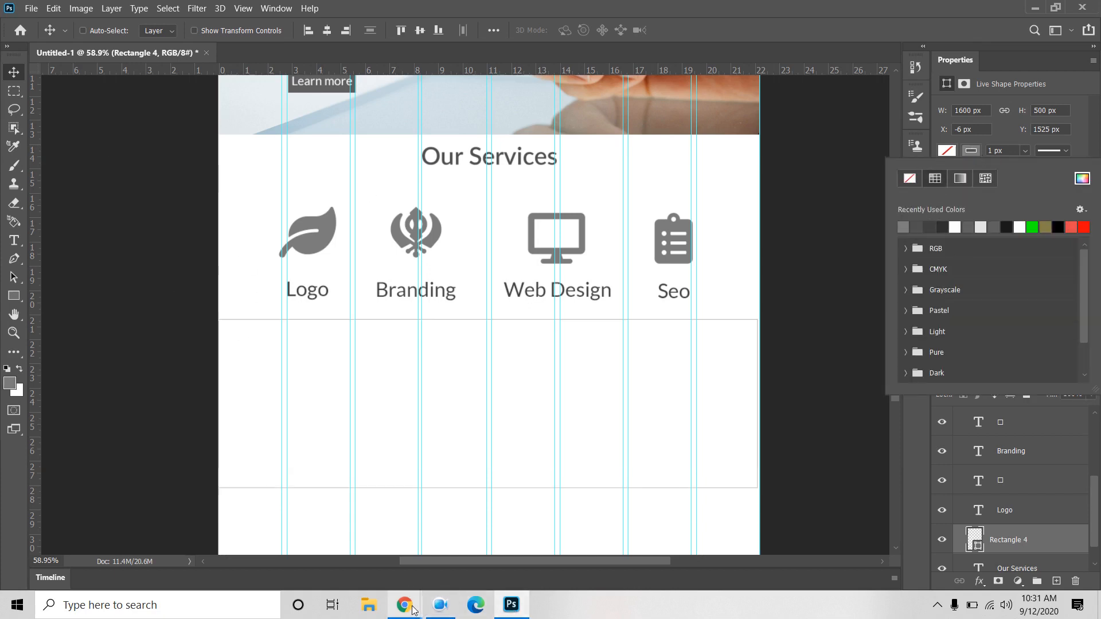
Step: Admit the waiting participant to the video meeting, then return to Photoshop
mouse_move(412, 608)
click(344, 545)
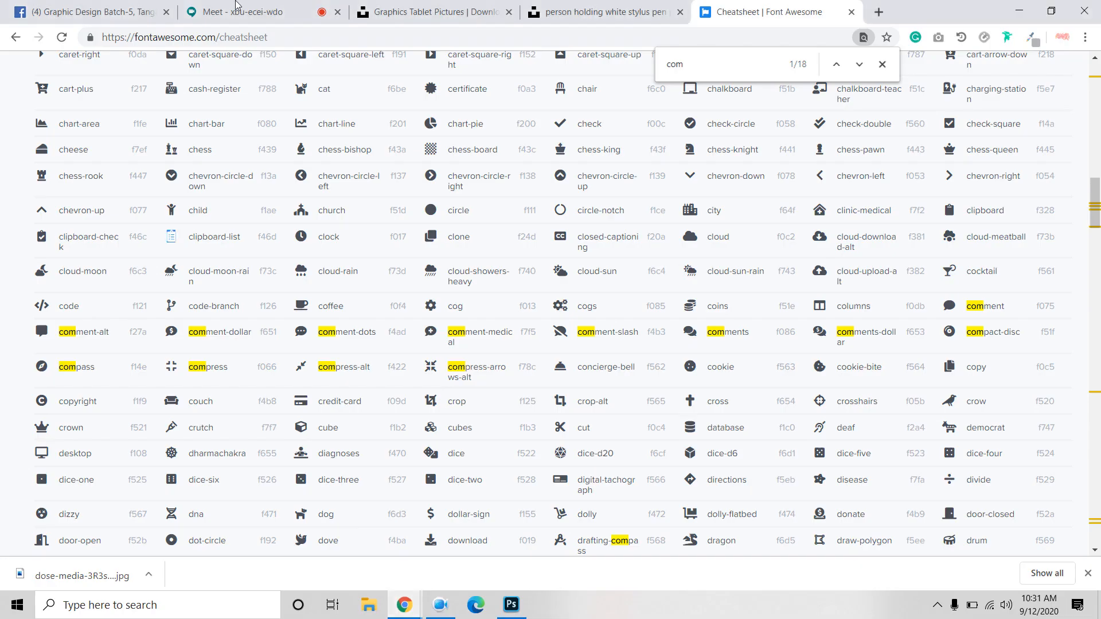
click(236, 7)
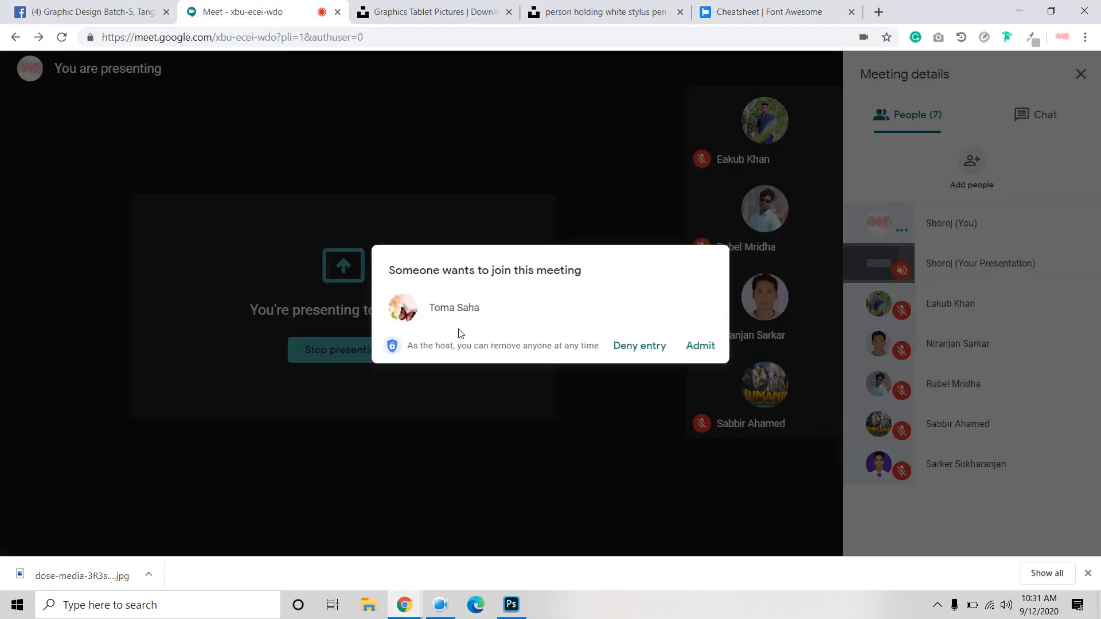
click(702, 350)
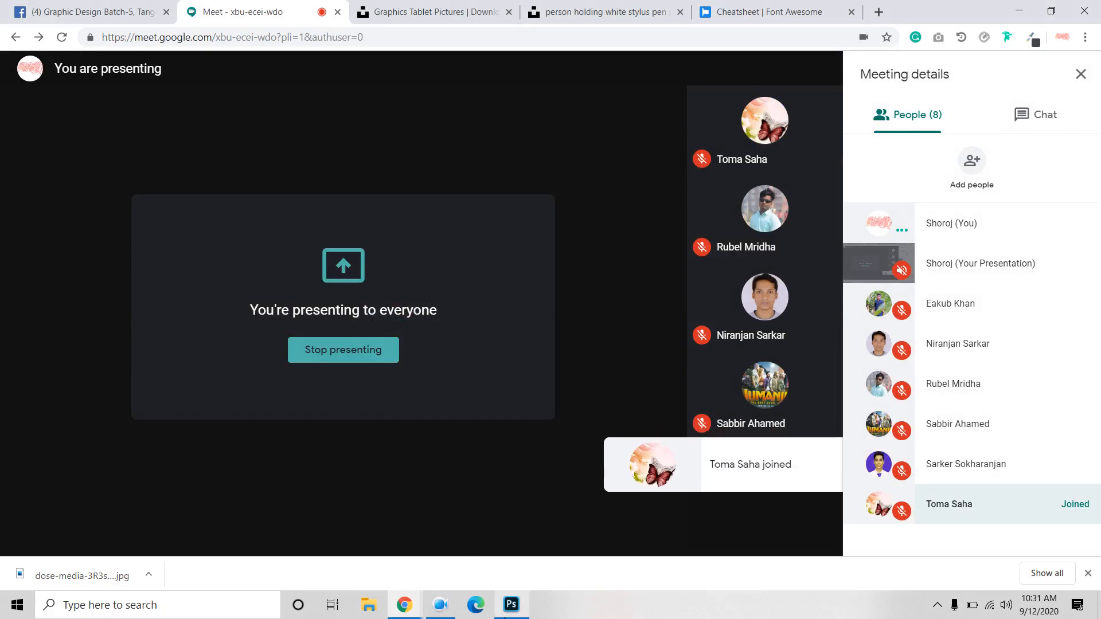
click(511, 604)
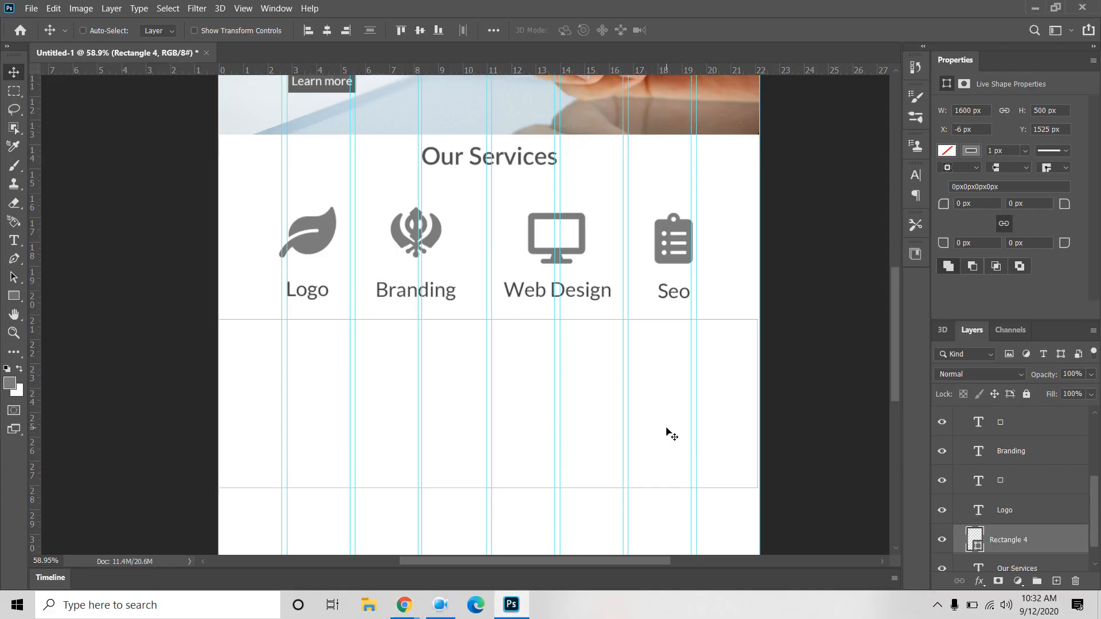
Step: Delete a placeholder text layer and the empty Rectangle 4
click(14, 240)
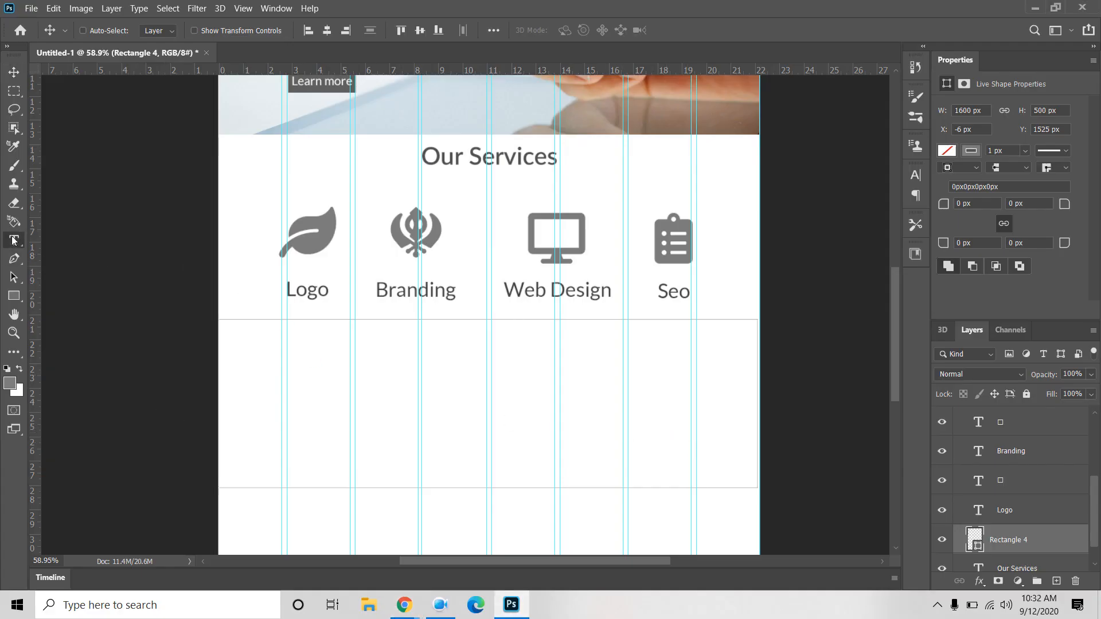
click(312, 361)
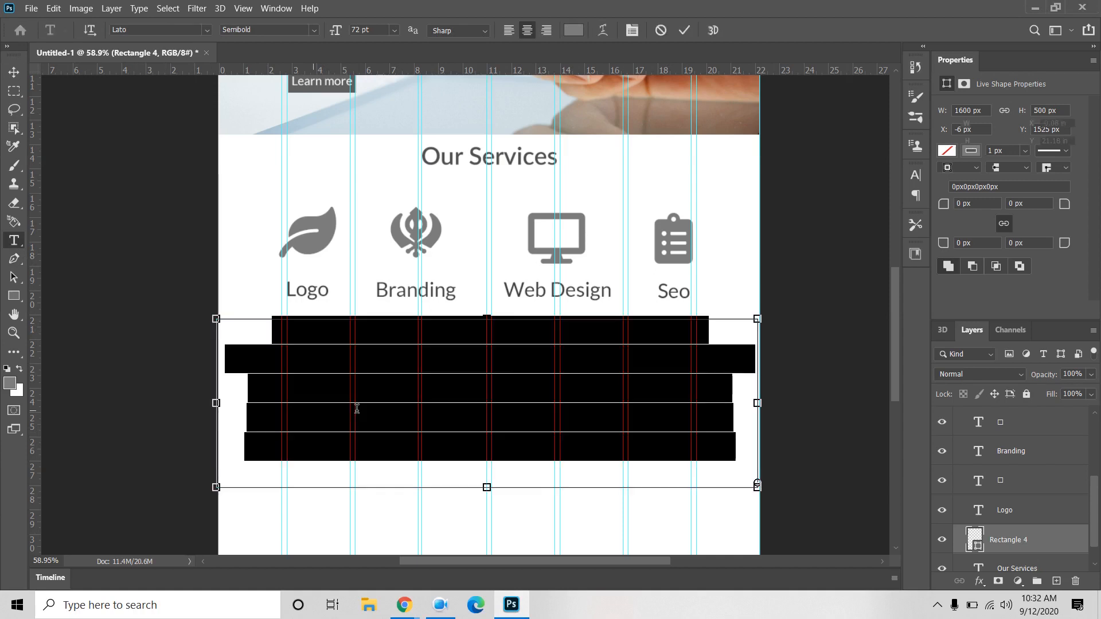
click(14, 71)
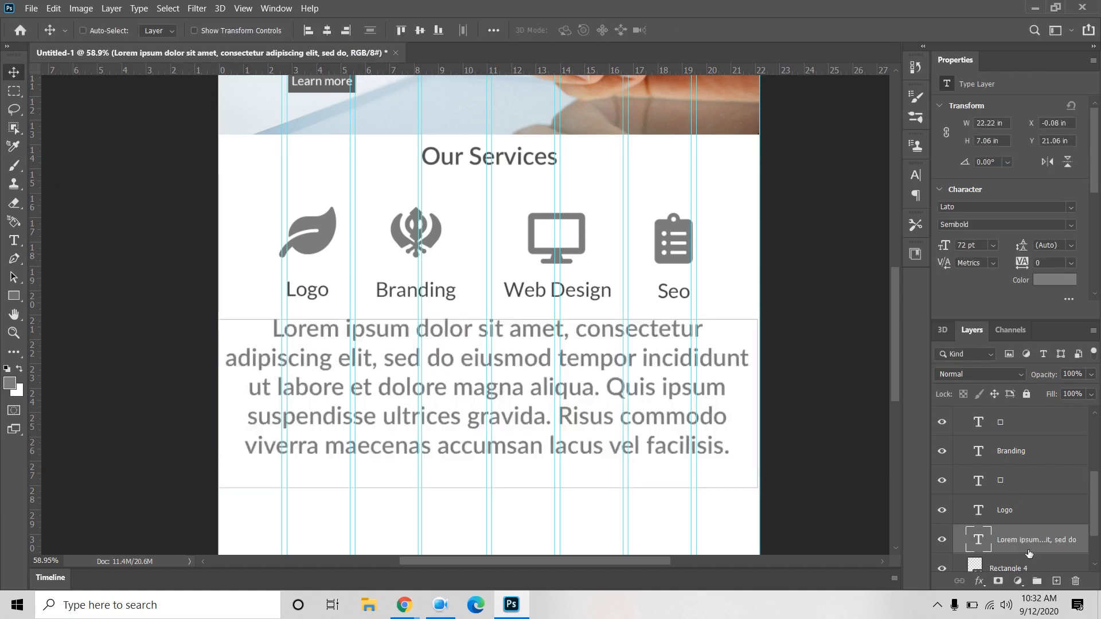
key(Delete)
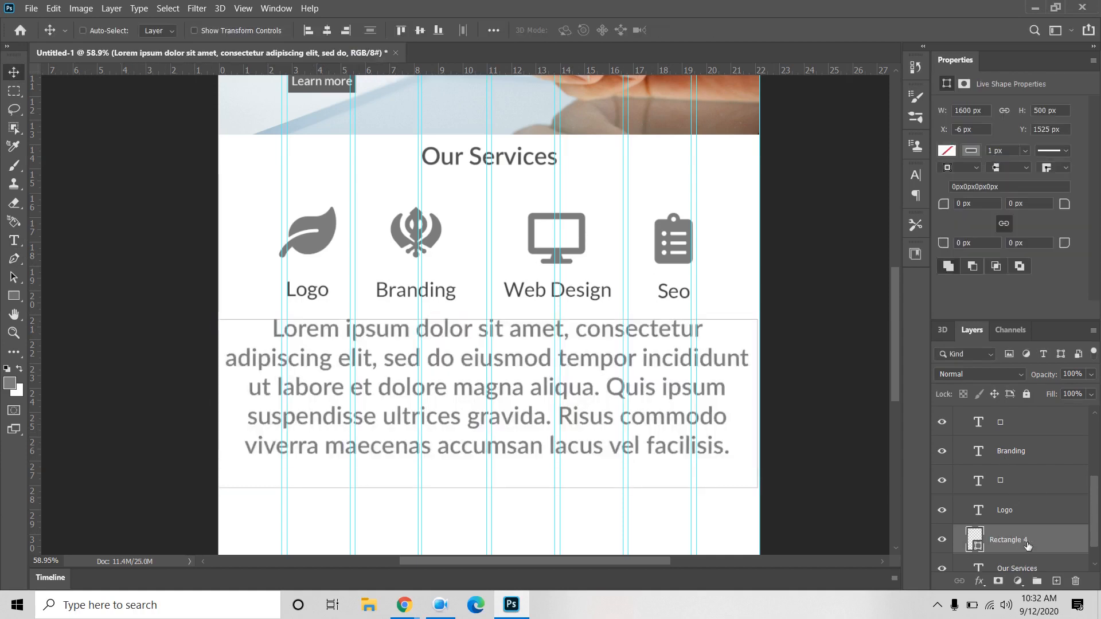
click(1021, 509)
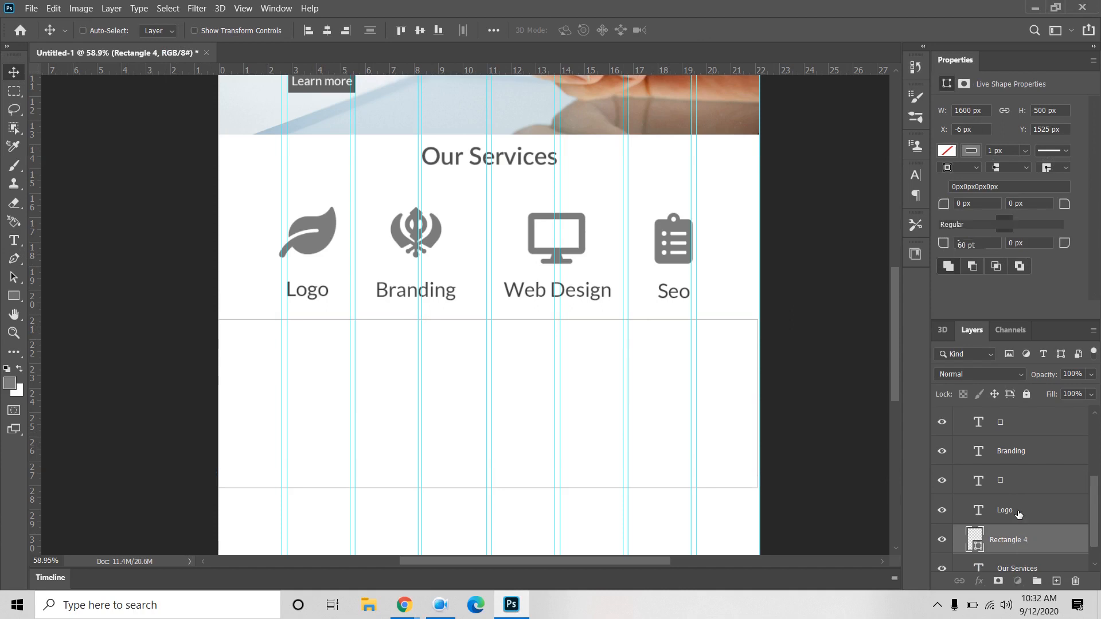
scroll(1021, 529, down, 1)
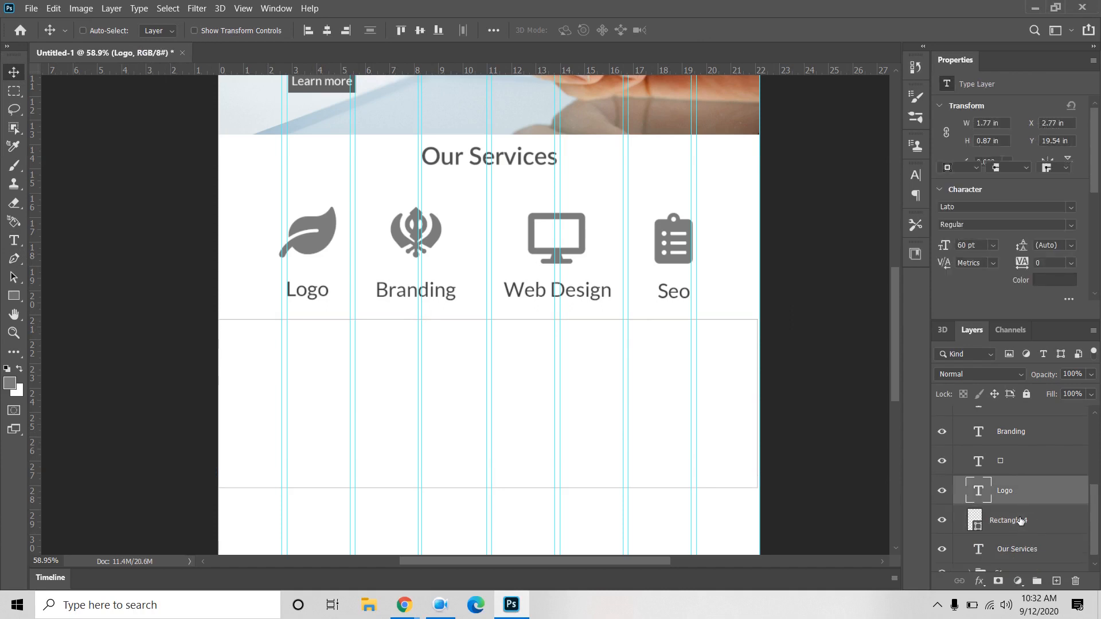
click(1024, 526)
key(Delete)
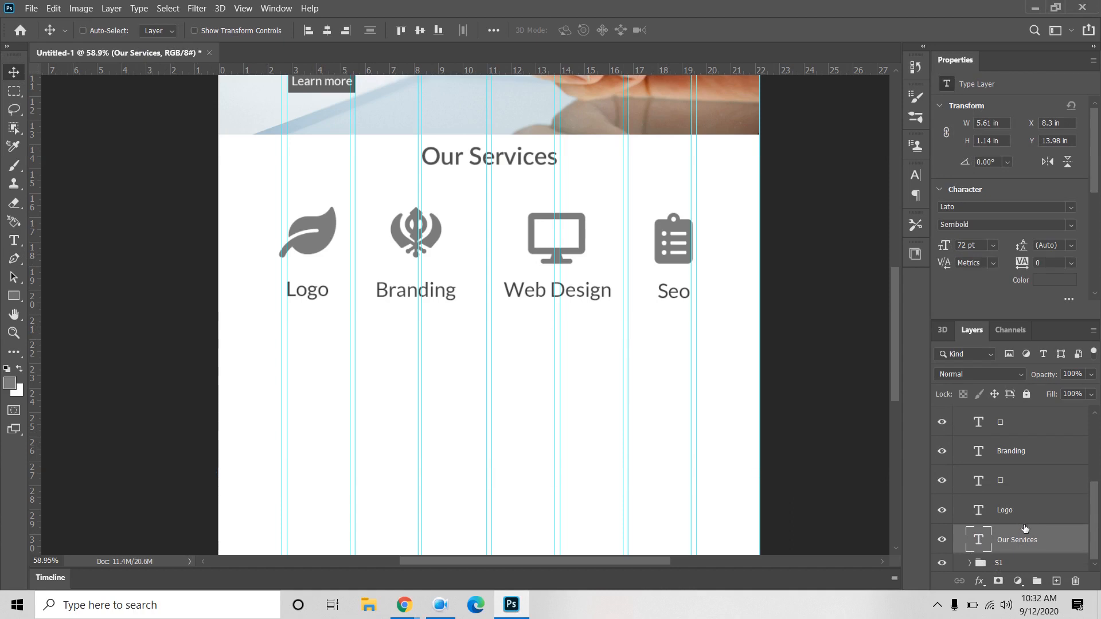
Step: Group all services layers down to Our Services and name the group S2
scroll(1022, 440, up, 5)
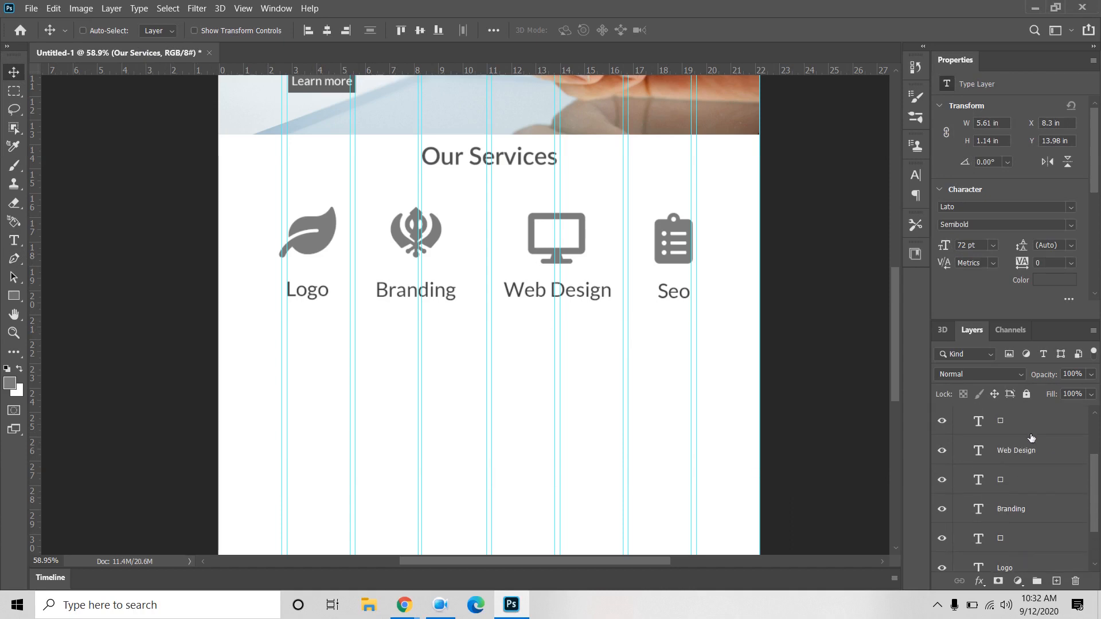
shift+click(1022, 441)
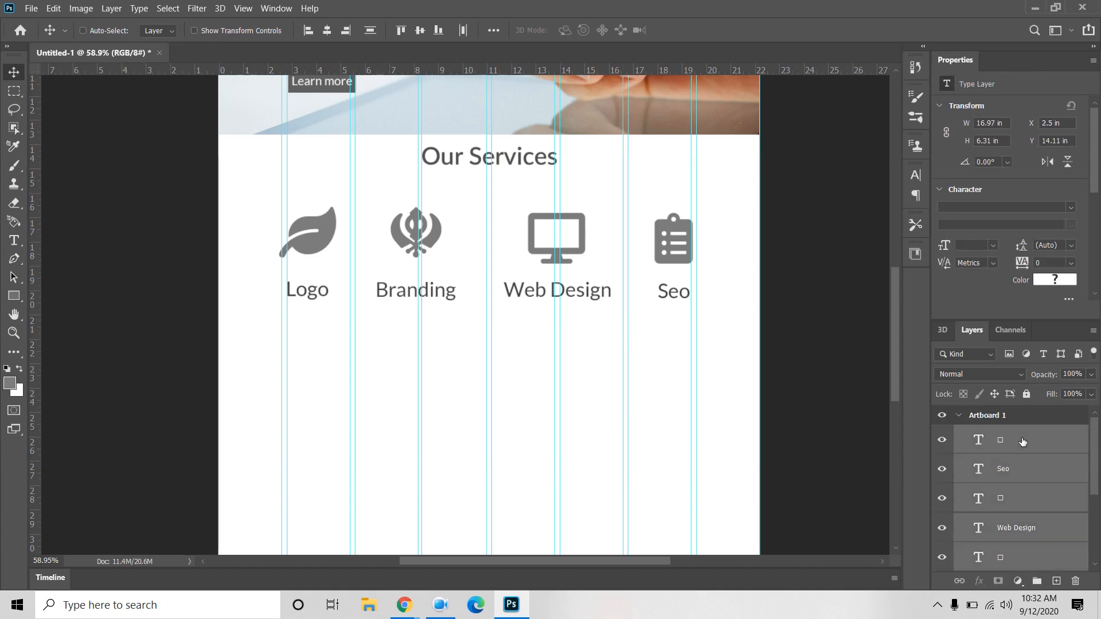
scroll(1023, 487, down, 4)
click(1036, 581)
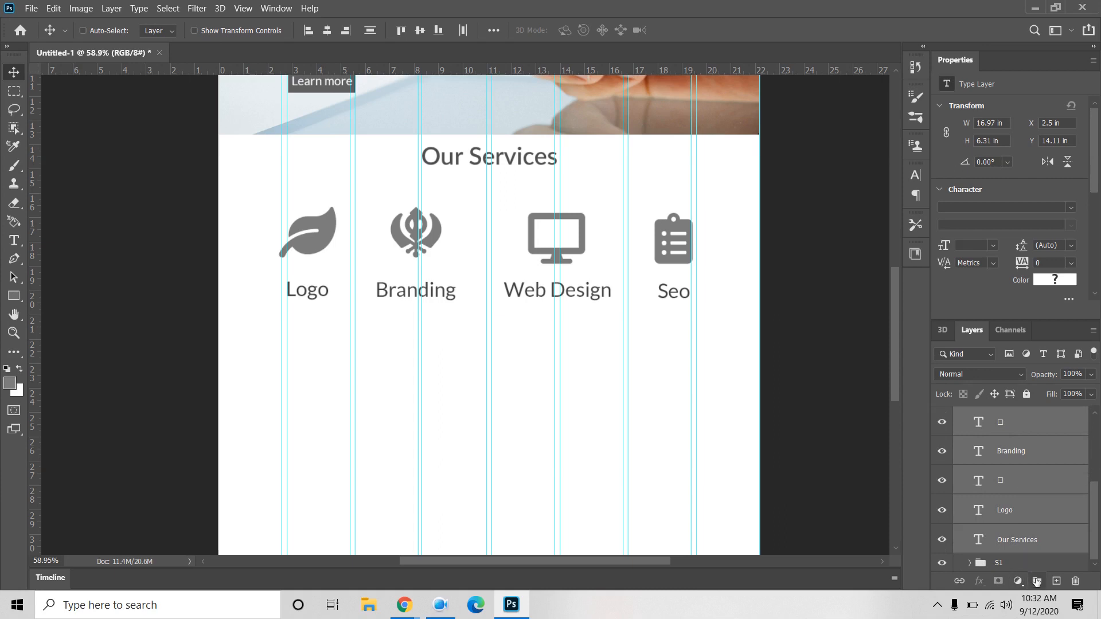
double_click(997, 434)
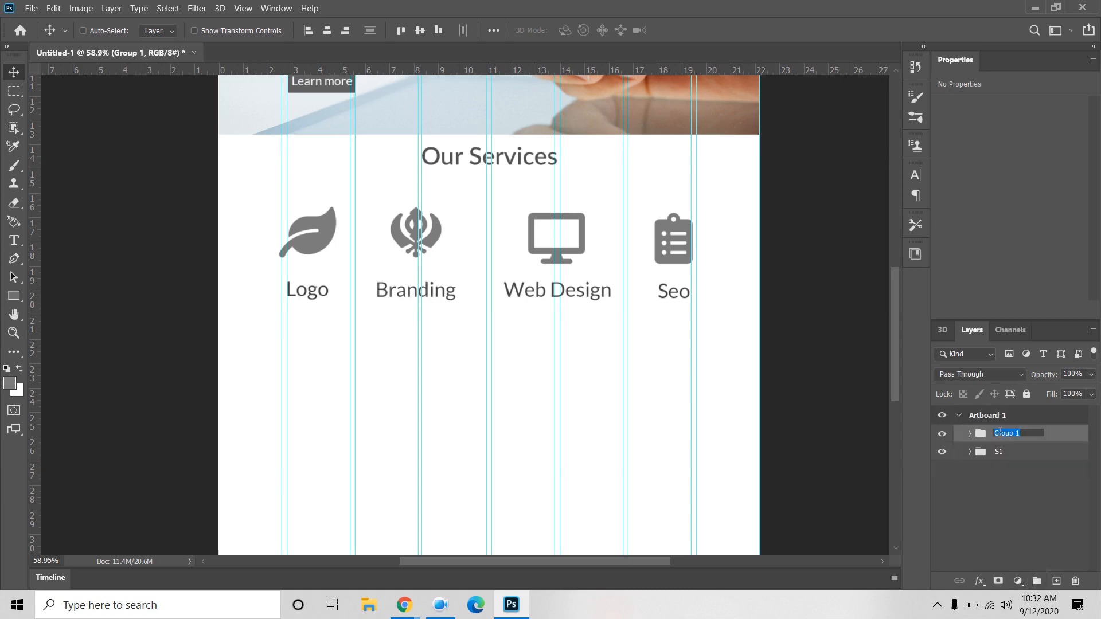
text(S2)
click(1003, 475)
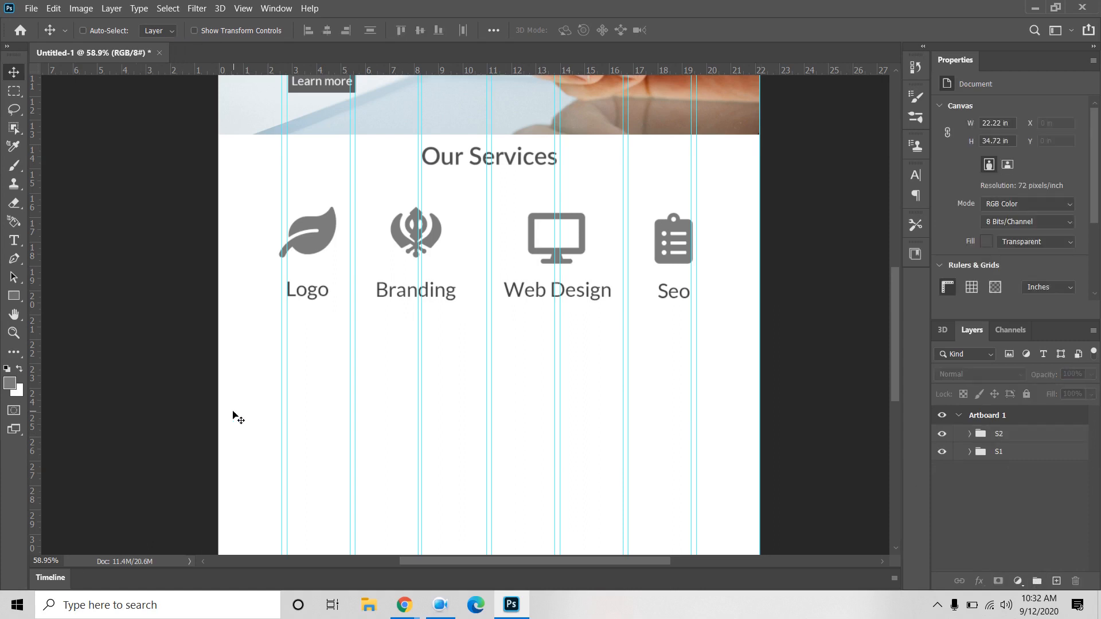
Step: Create a 1600 × 300 px rectangle, then change its height to 400 px
click(14, 296)
click(408, 447)
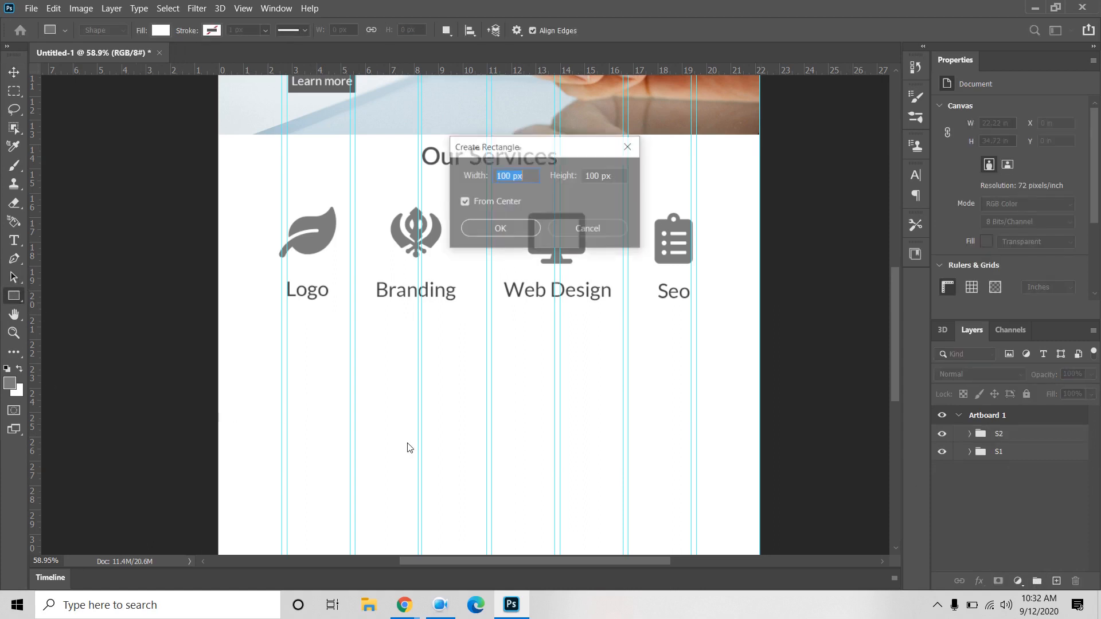
text(1)
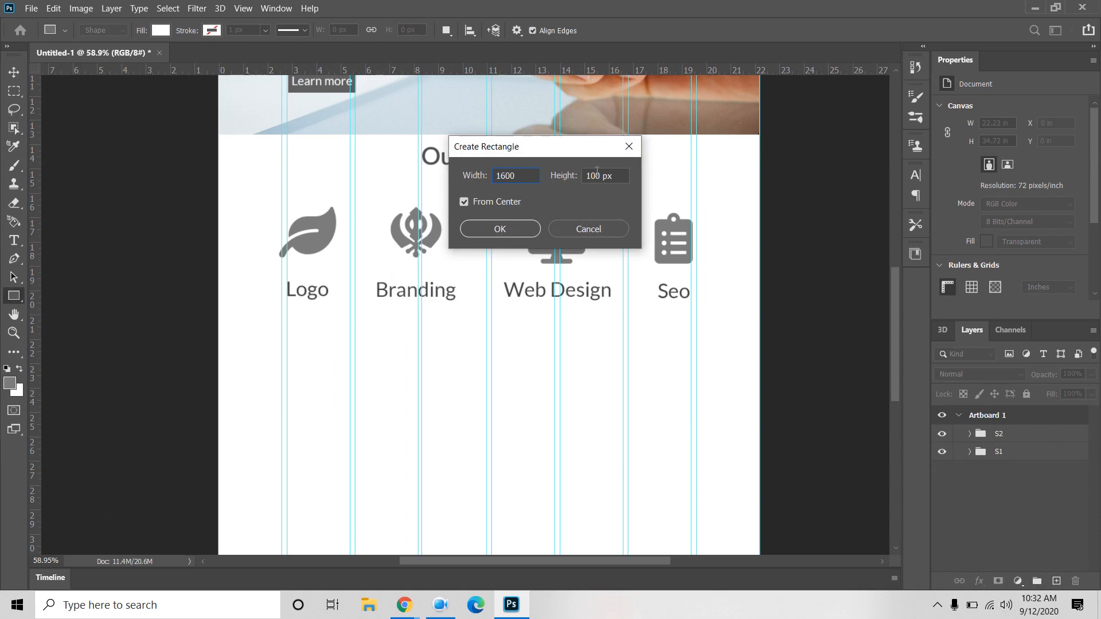
key(Tab)
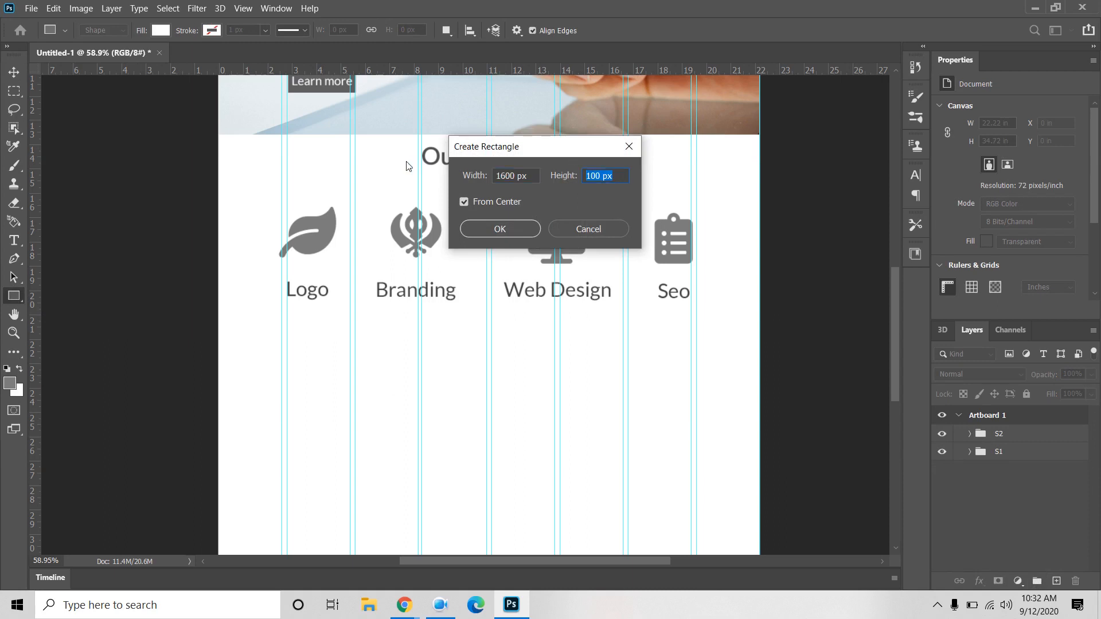
text(300)
click(497, 231)
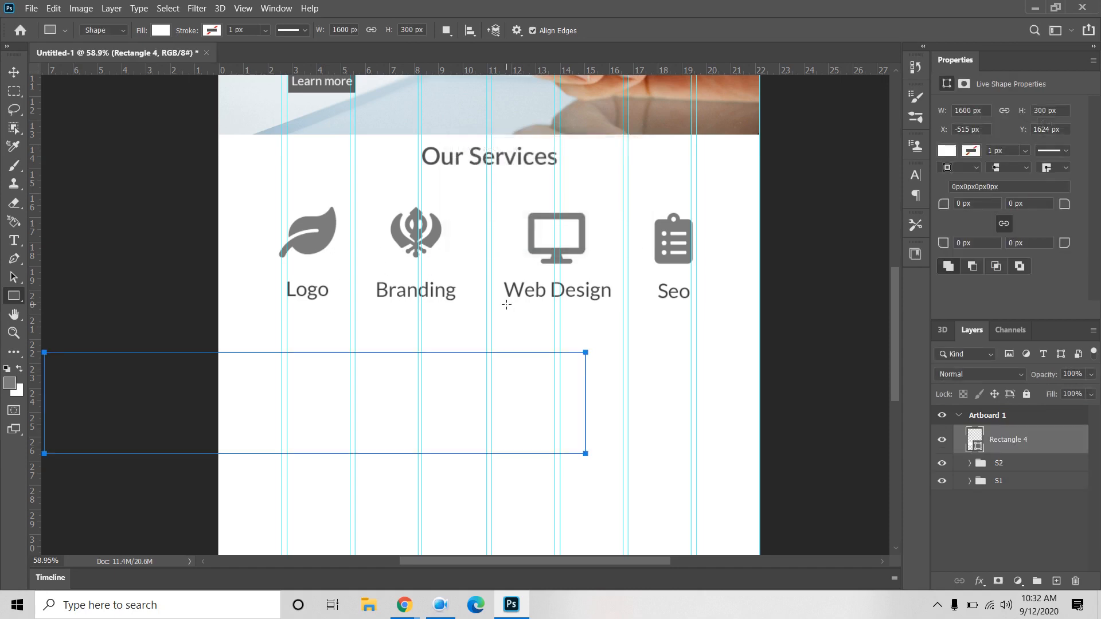
double_click(416, 31)
text(400)
key(Return)
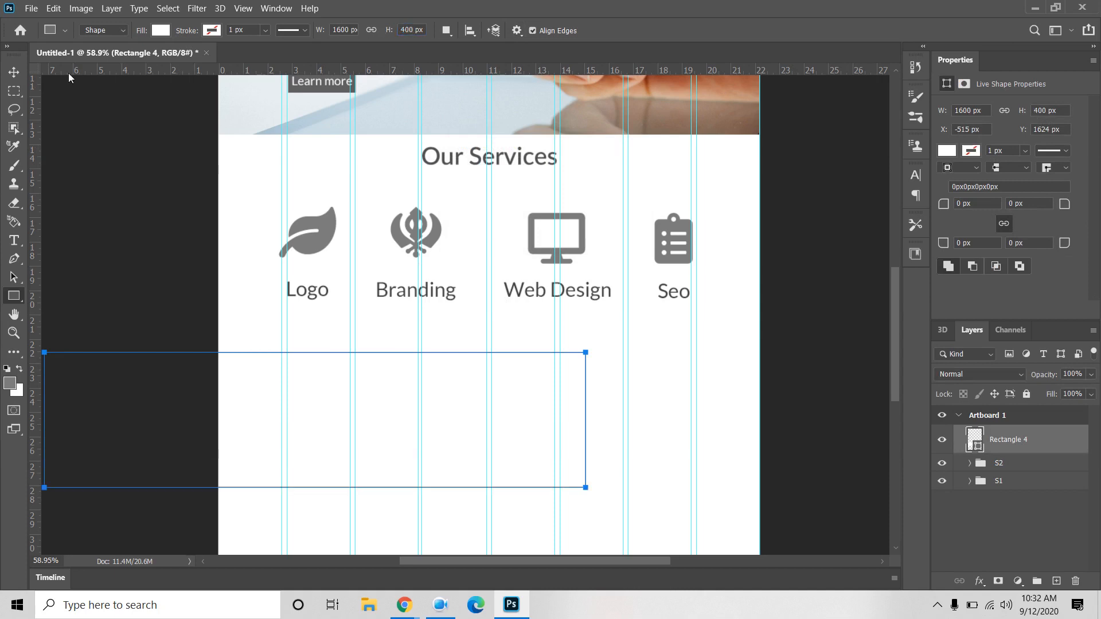
Step: Give the rectangle no fill and a dark 3 px outline, placed under the service labels
click(14, 72)
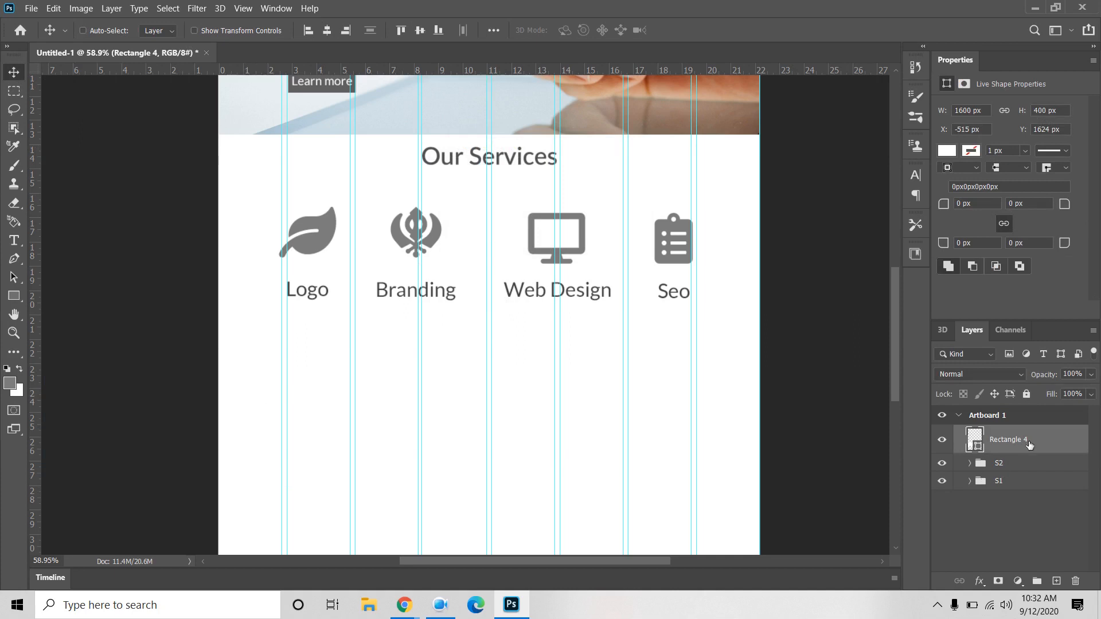
click(949, 151)
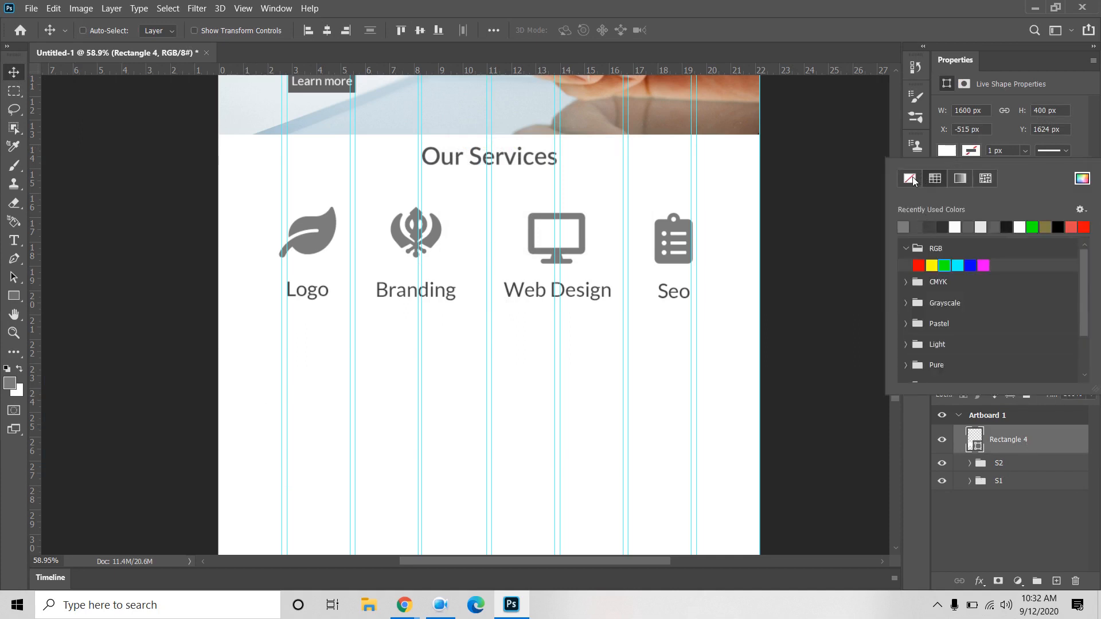
click(914, 177)
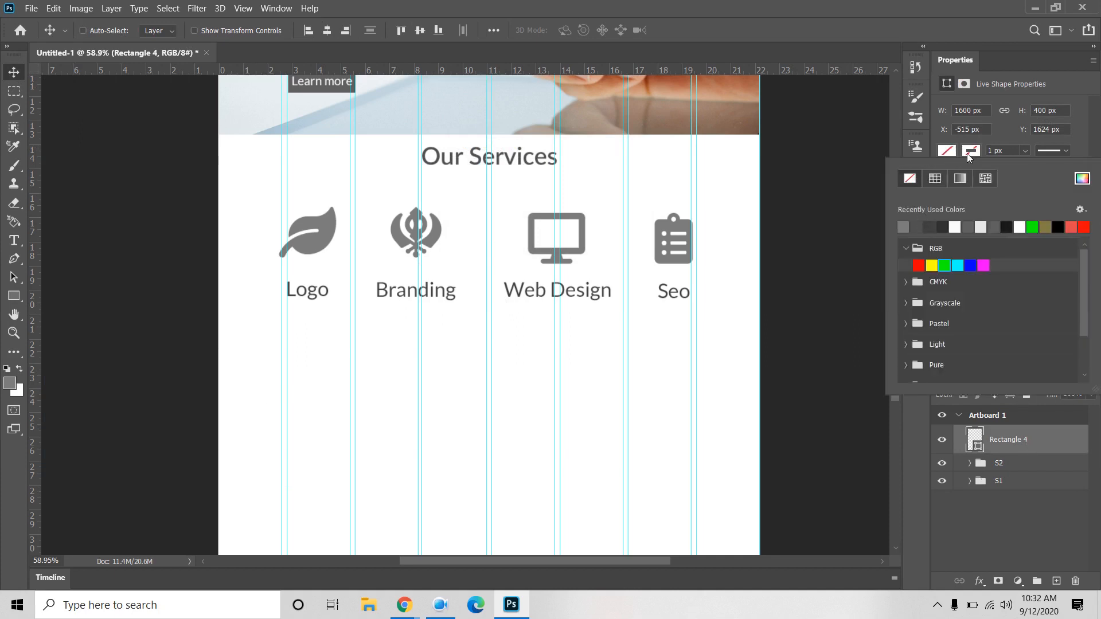
click(944, 227)
click(1017, 152)
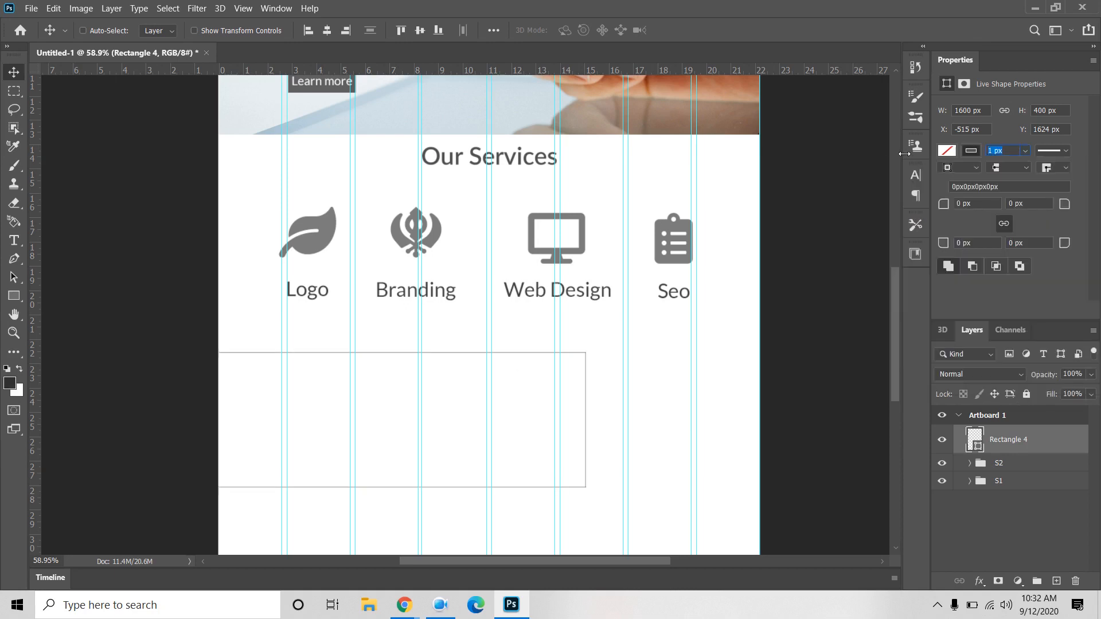
text(3)
key(Return)
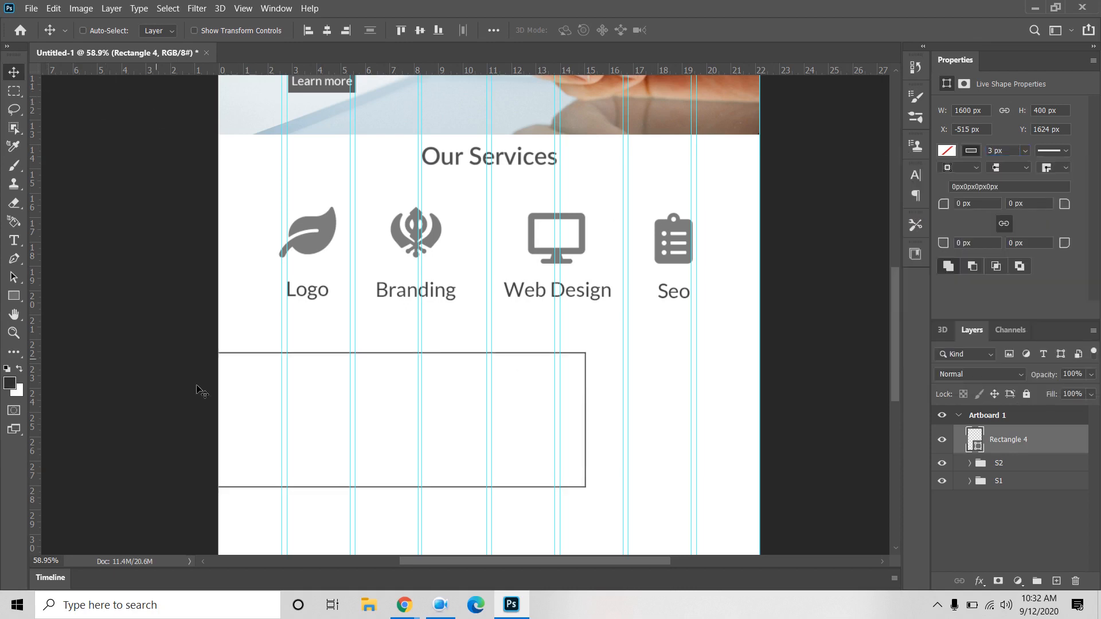
drag(263, 420, 437, 405)
drag(533, 415, 532, 390)
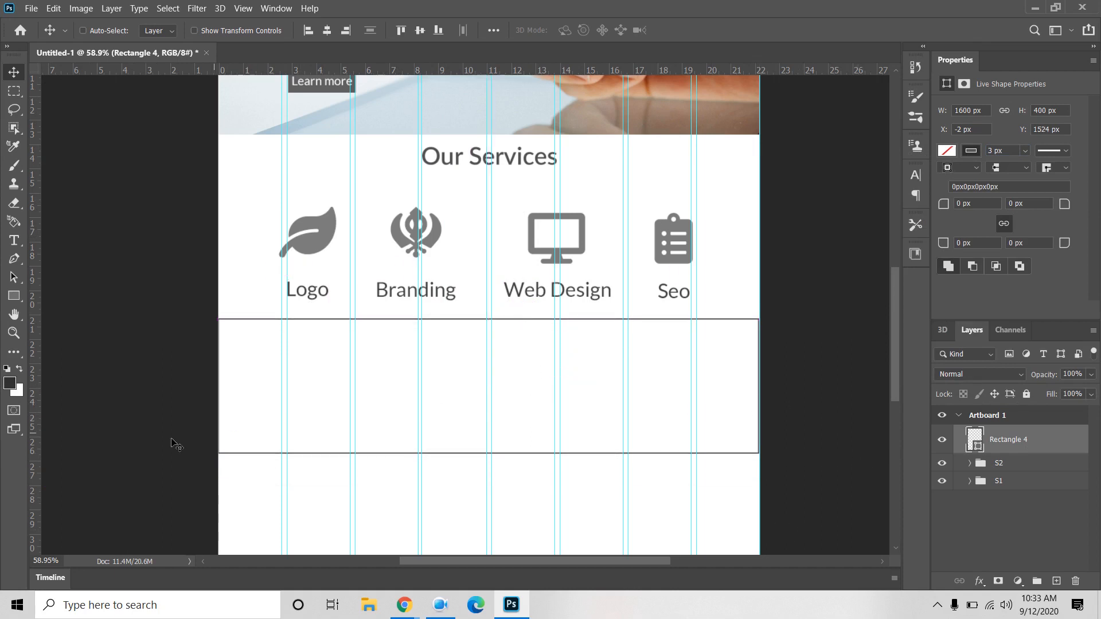
Step: Add an 'About us' heading near the top-left of the outlined rectangle
click(14, 240)
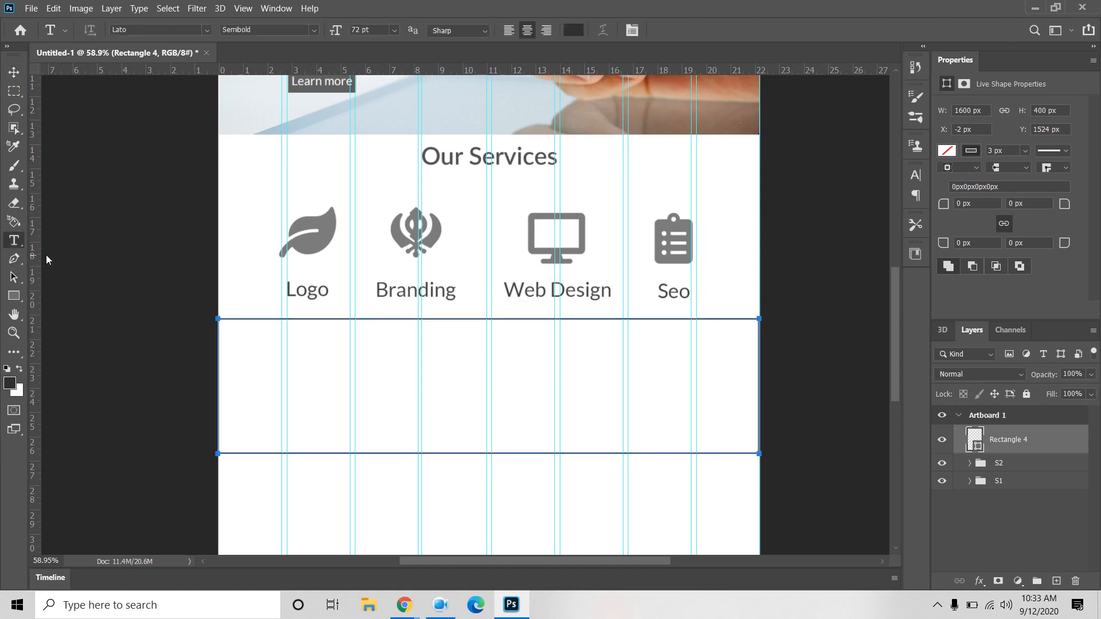
click(316, 486)
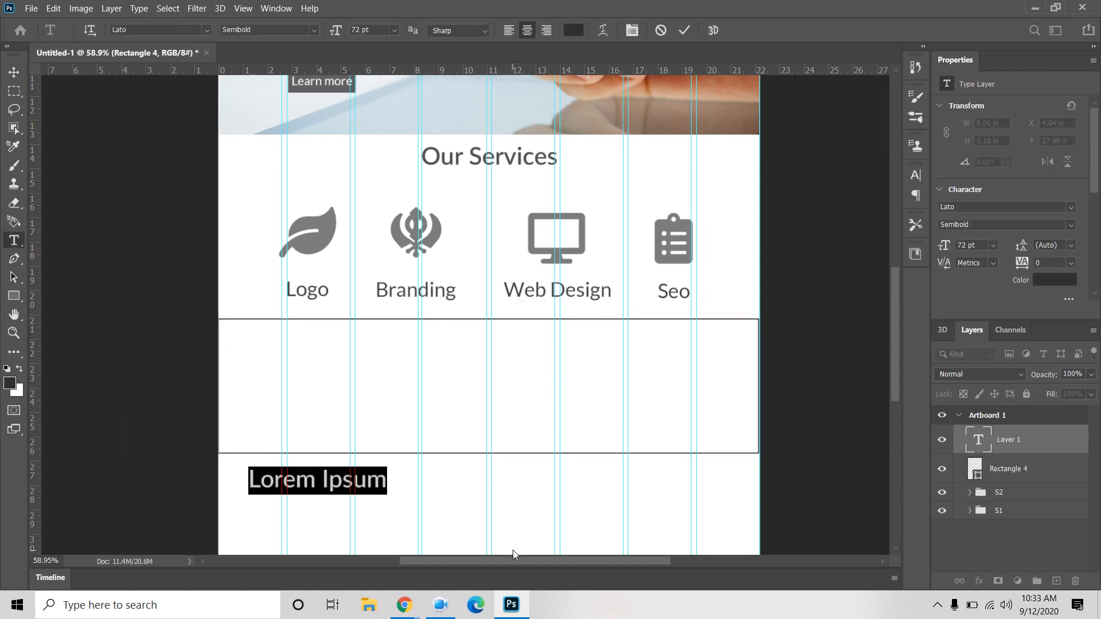
text(About us)
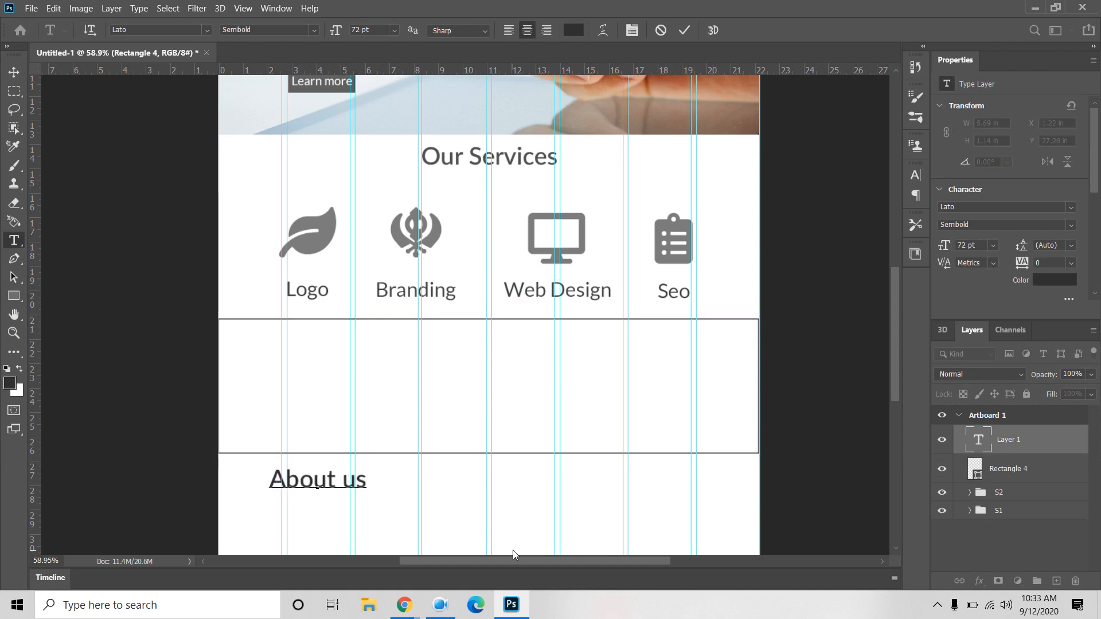
click(14, 71)
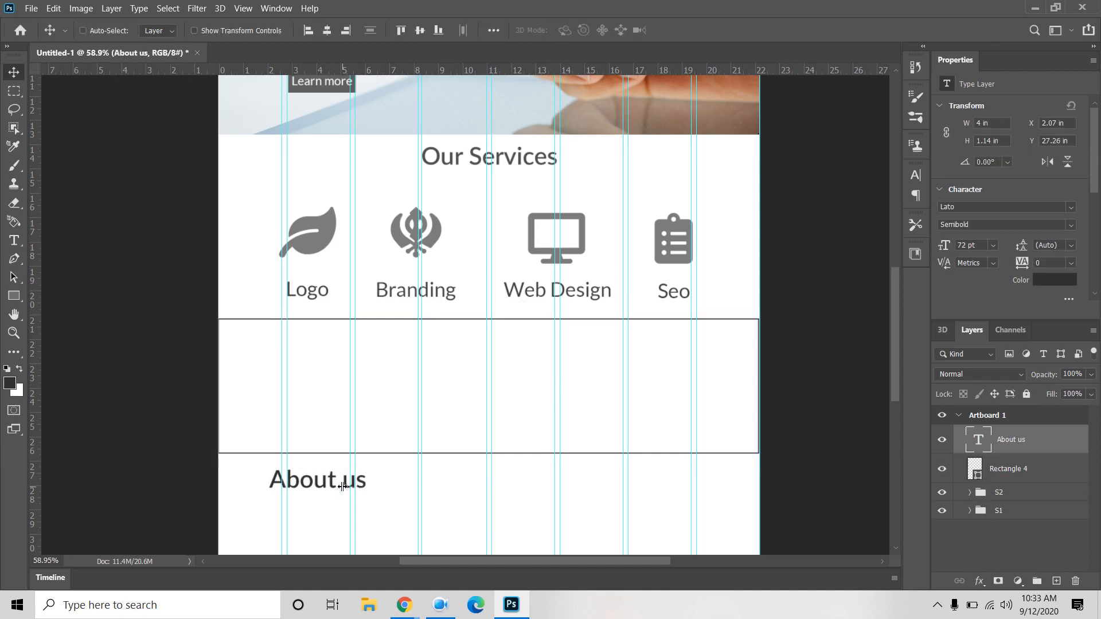
drag(318, 487, 336, 365)
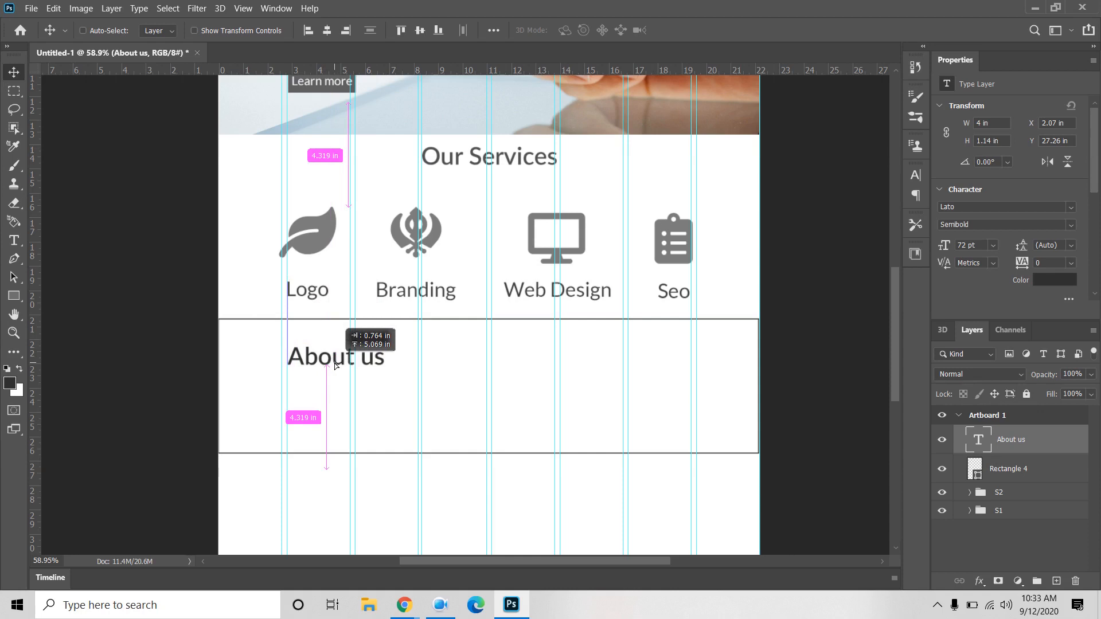
drag(336, 365, 337, 365)
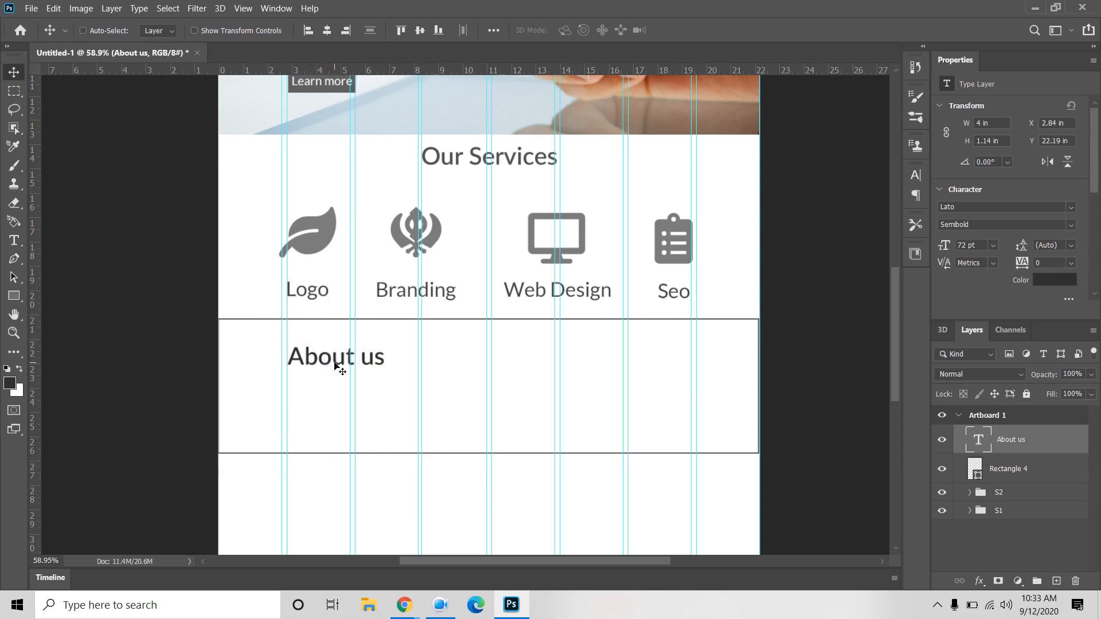
Step: Draw a Lorem ipsum paragraph text box beneath About us
click(14, 241)
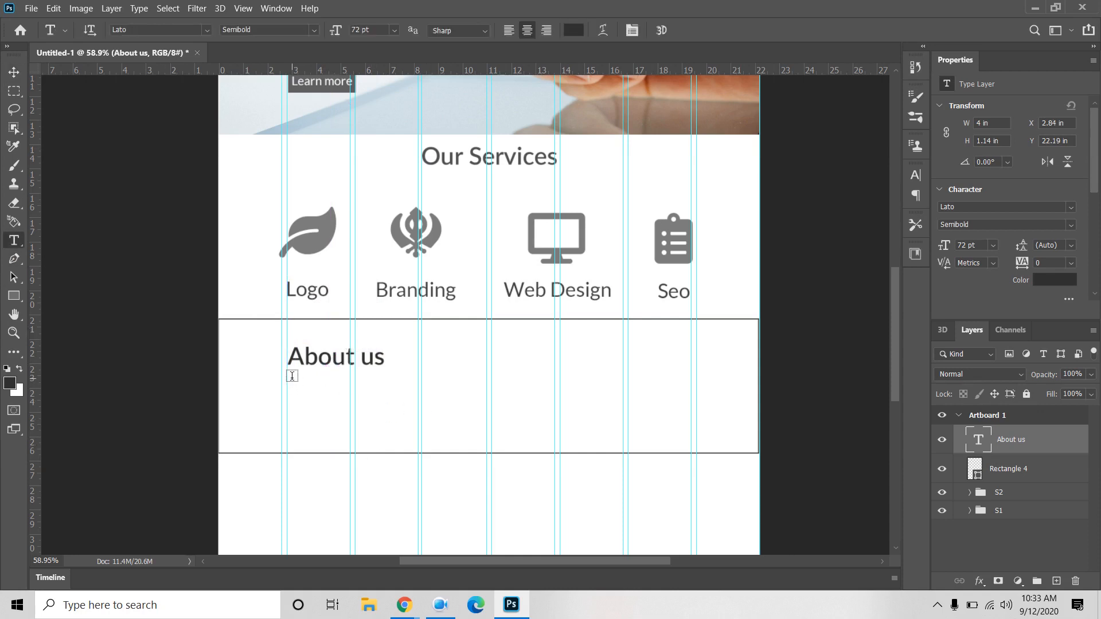
drag(292, 377, 492, 444)
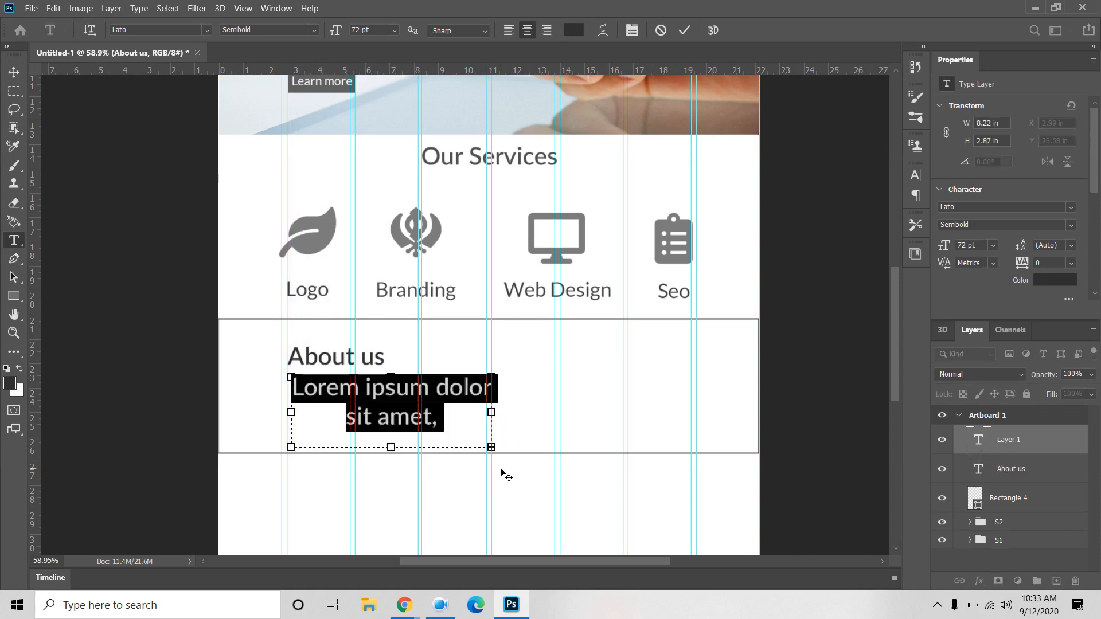
click(13, 73)
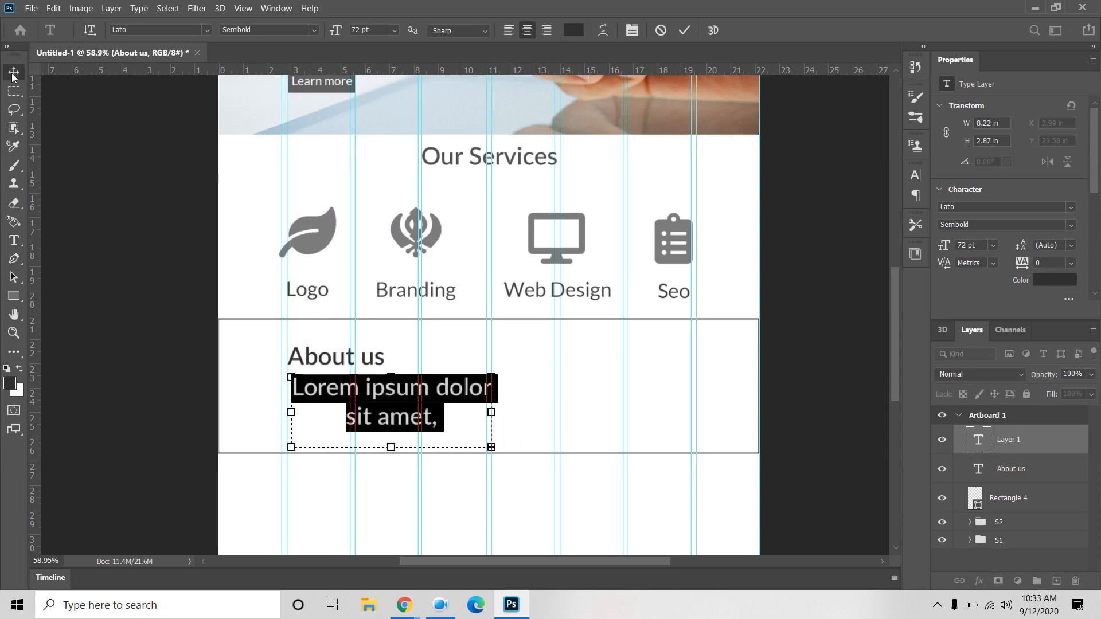
Step: Make the Lorem ipsum paragraph 30 pt and justify it with the last line left
click(992, 246)
click(986, 384)
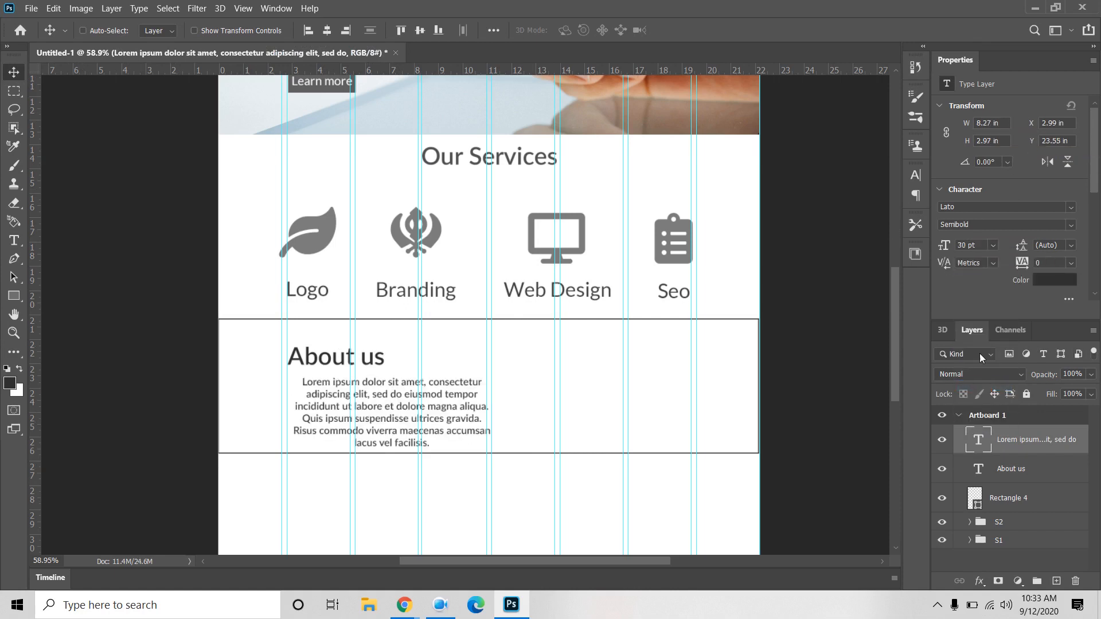
click(916, 175)
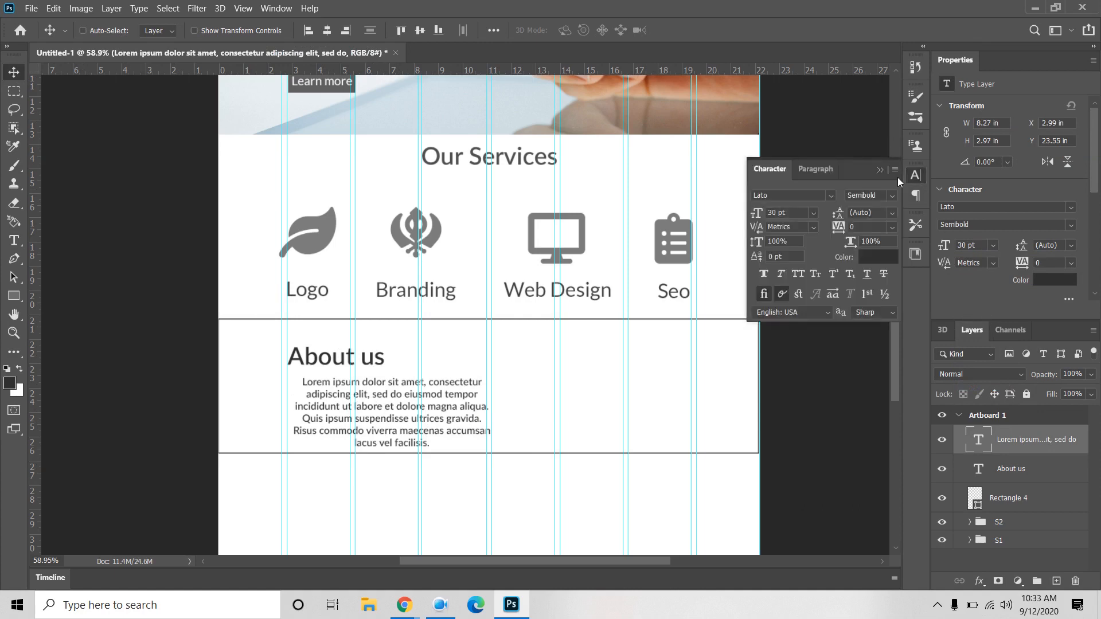
click(815, 168)
click(765, 196)
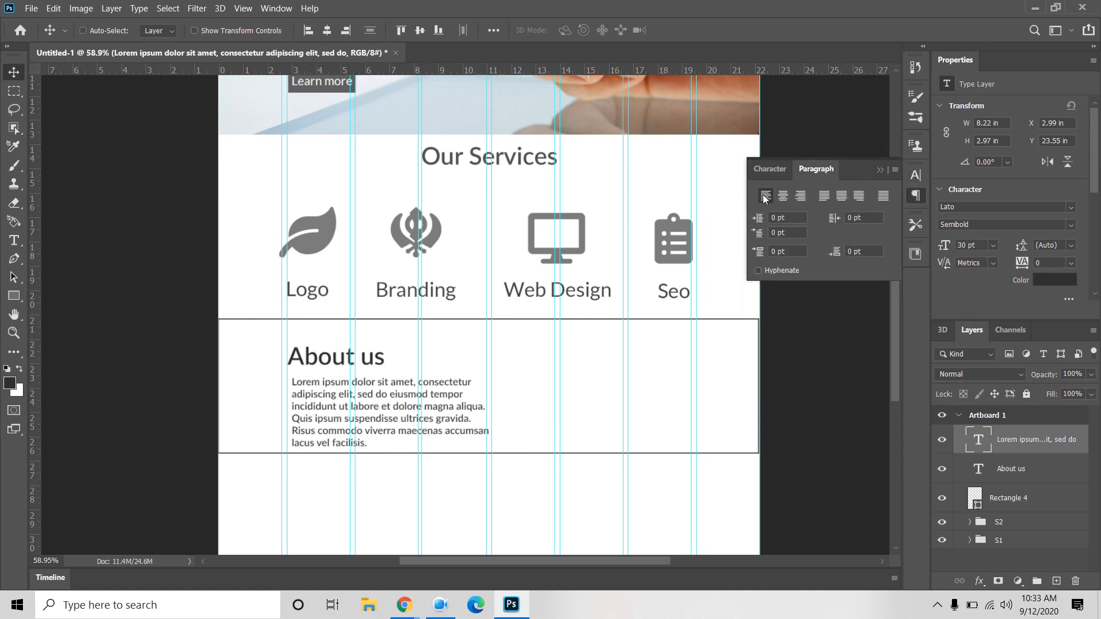
click(825, 196)
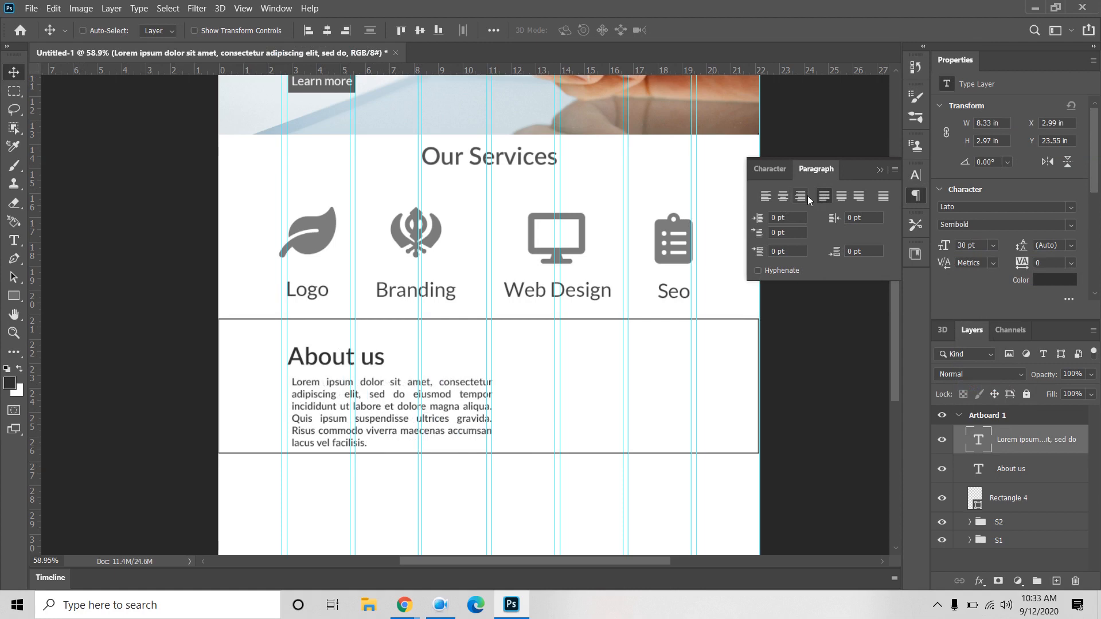
Step: Reduce the paragraph's font size to 25 pt
click(769, 173)
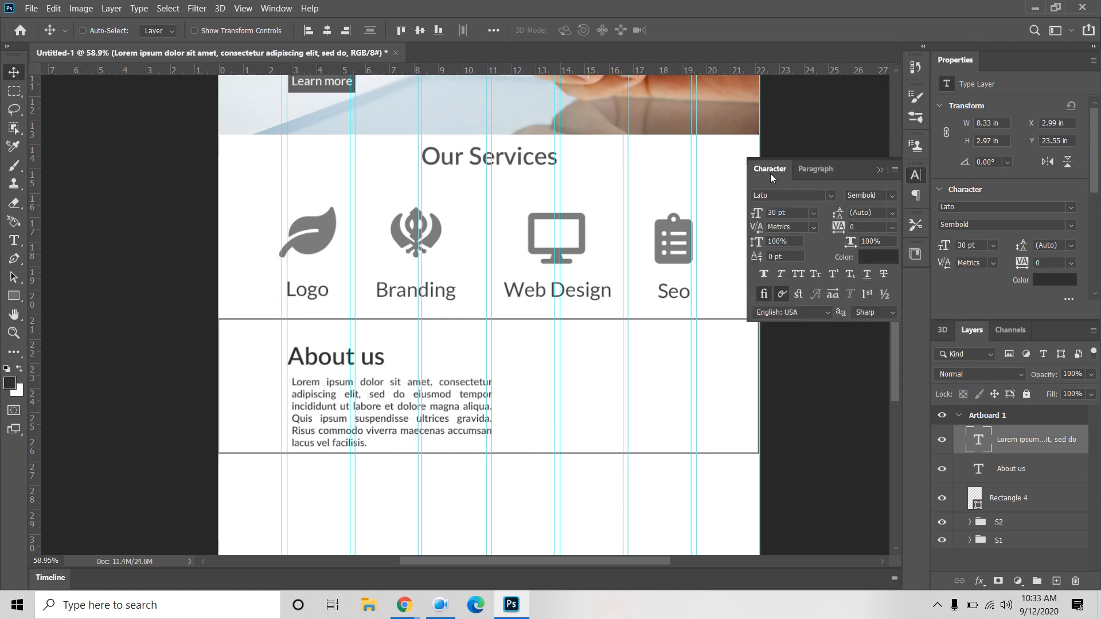
click(793, 213)
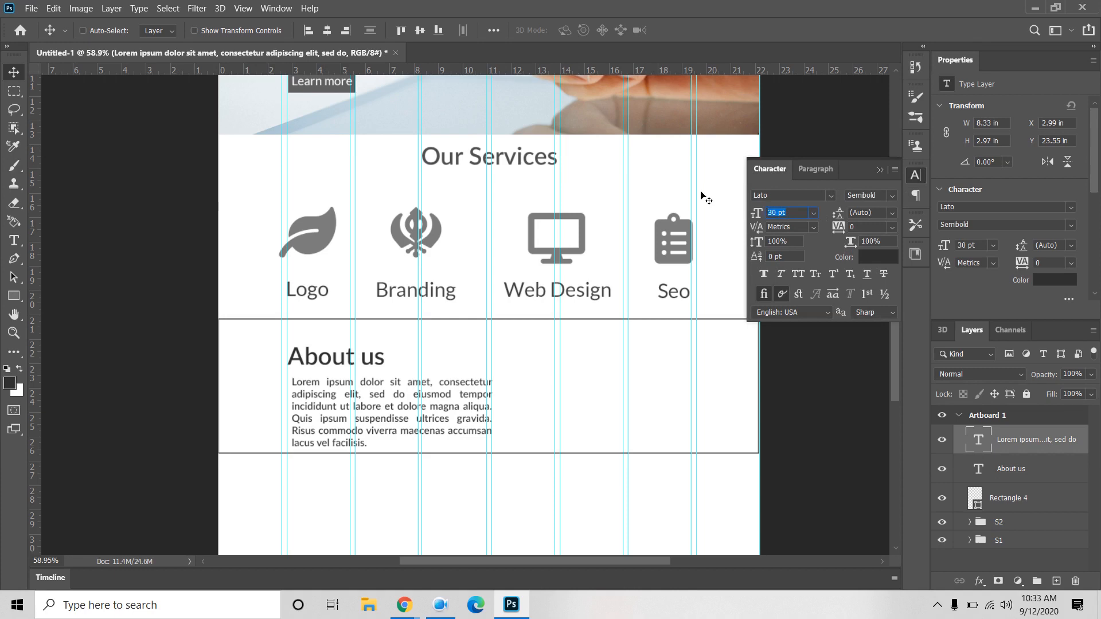
text(28)
key(Return)
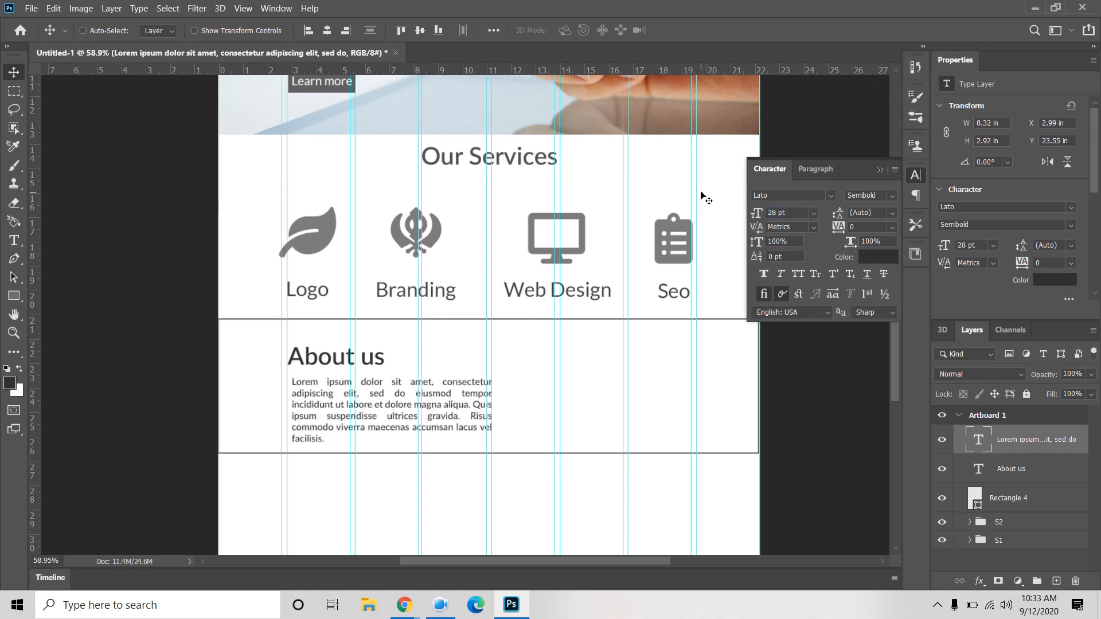
click(789, 212)
text(25)
key(Return)
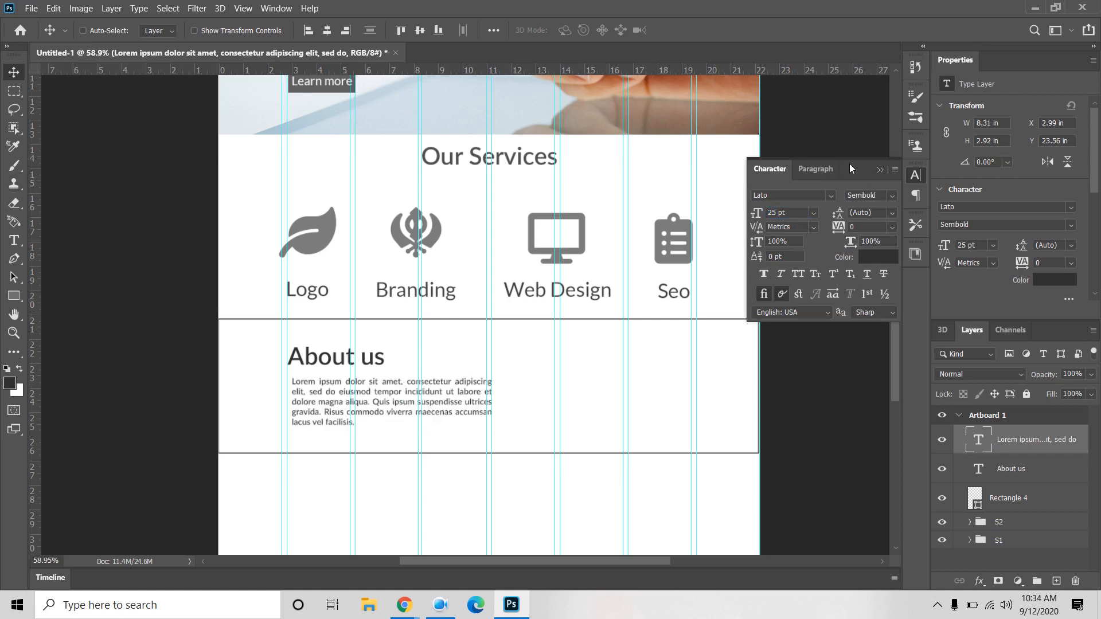
click(881, 170)
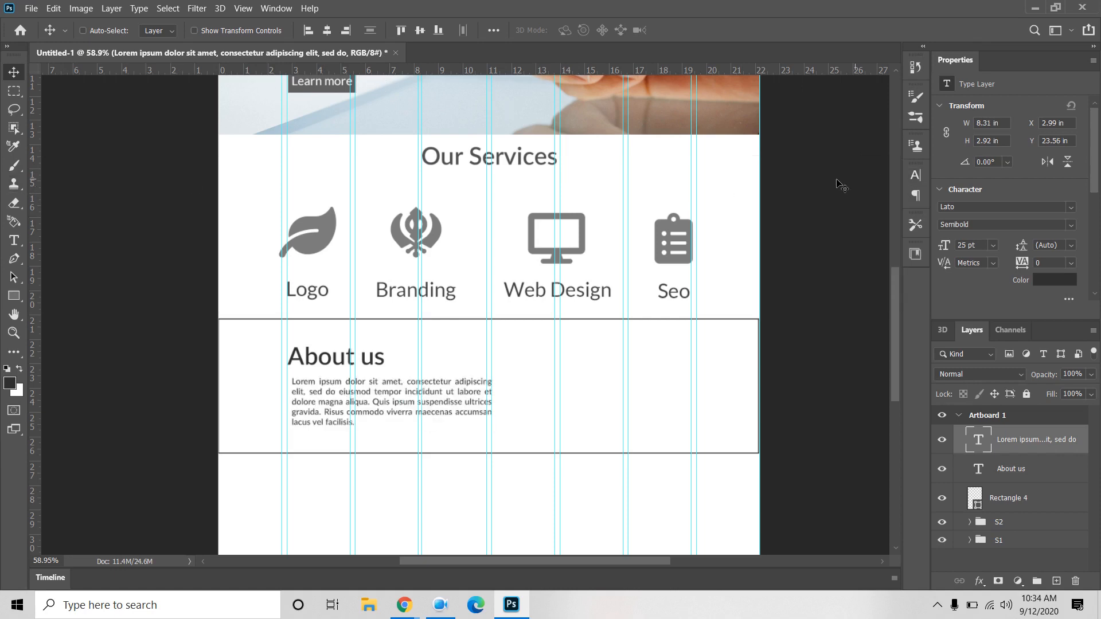
Step: Make About us 60 pt, left-align it with the paragraph, and delete Rectangle 4
click(1041, 476)
click(992, 246)
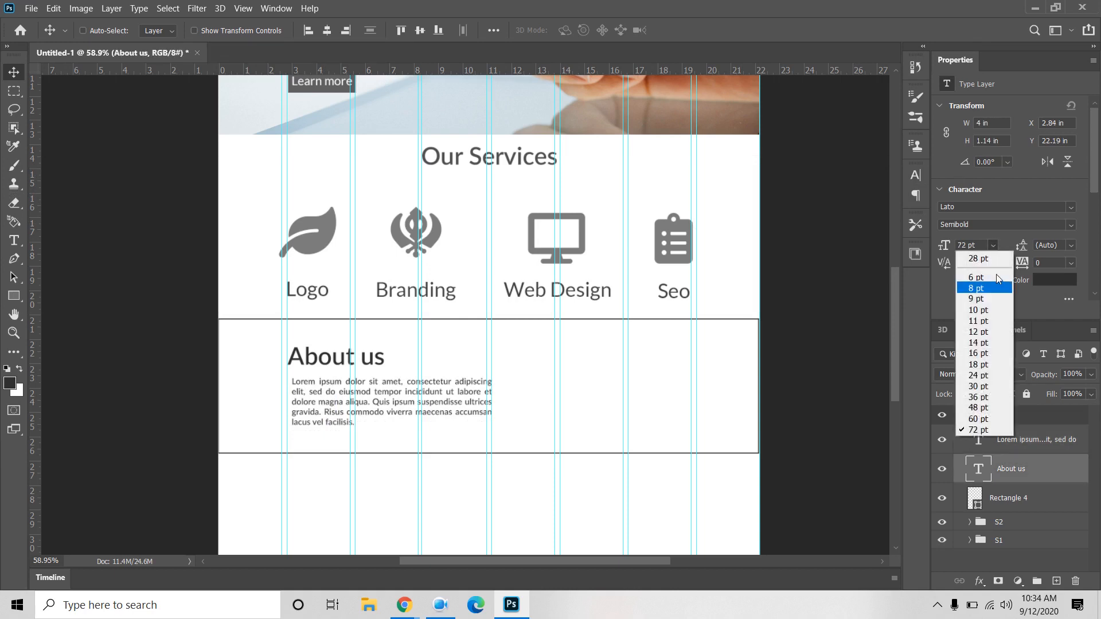
click(995, 419)
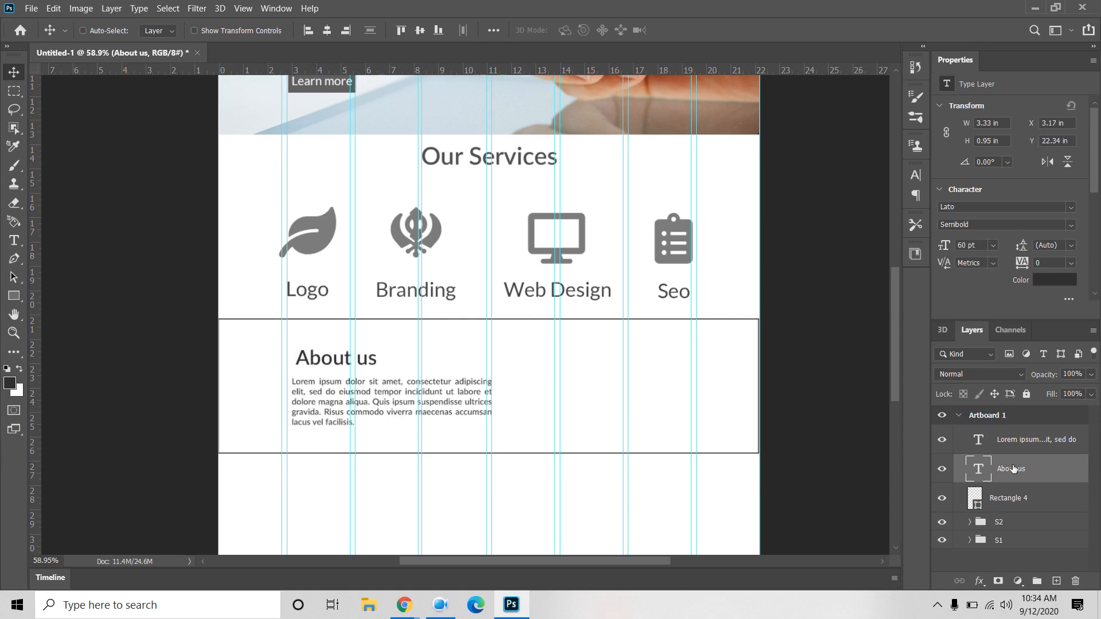
shift+click(1031, 452)
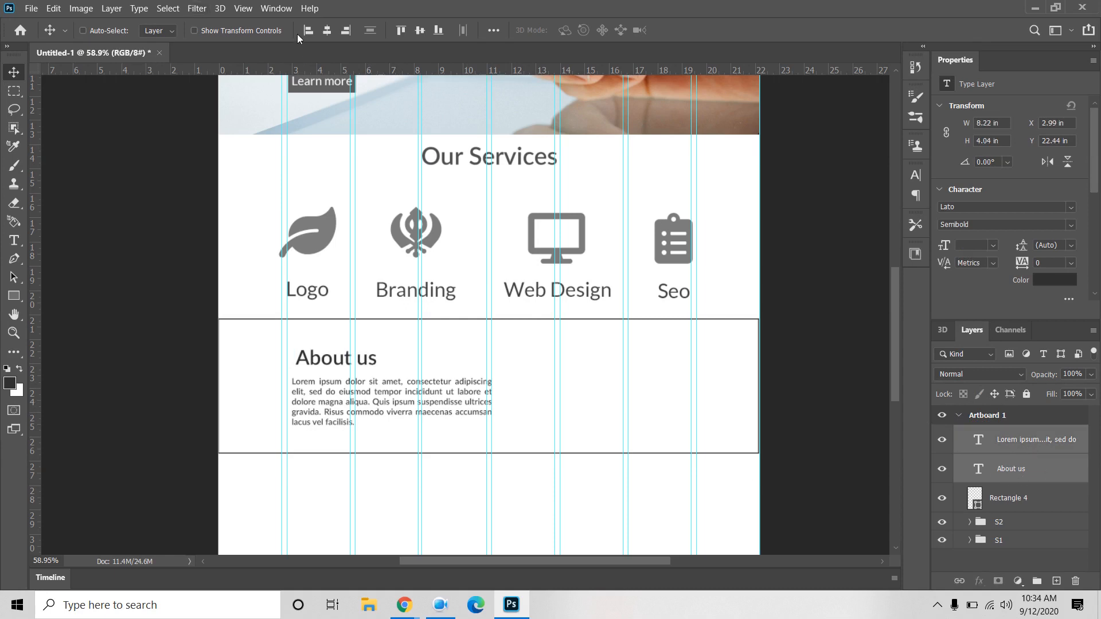
click(313, 31)
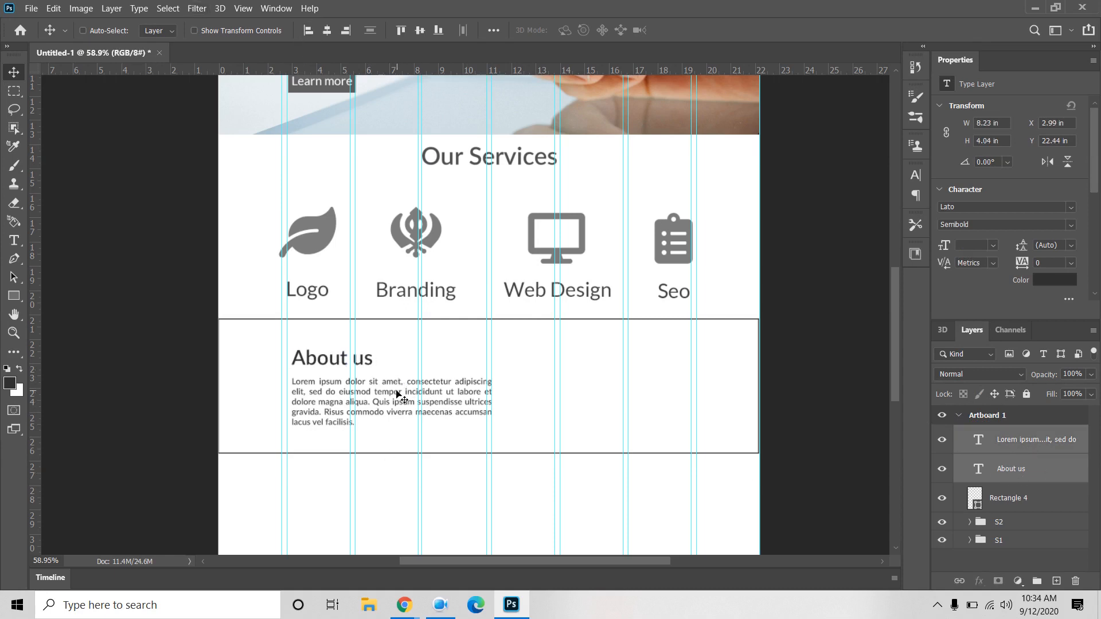
click(1020, 504)
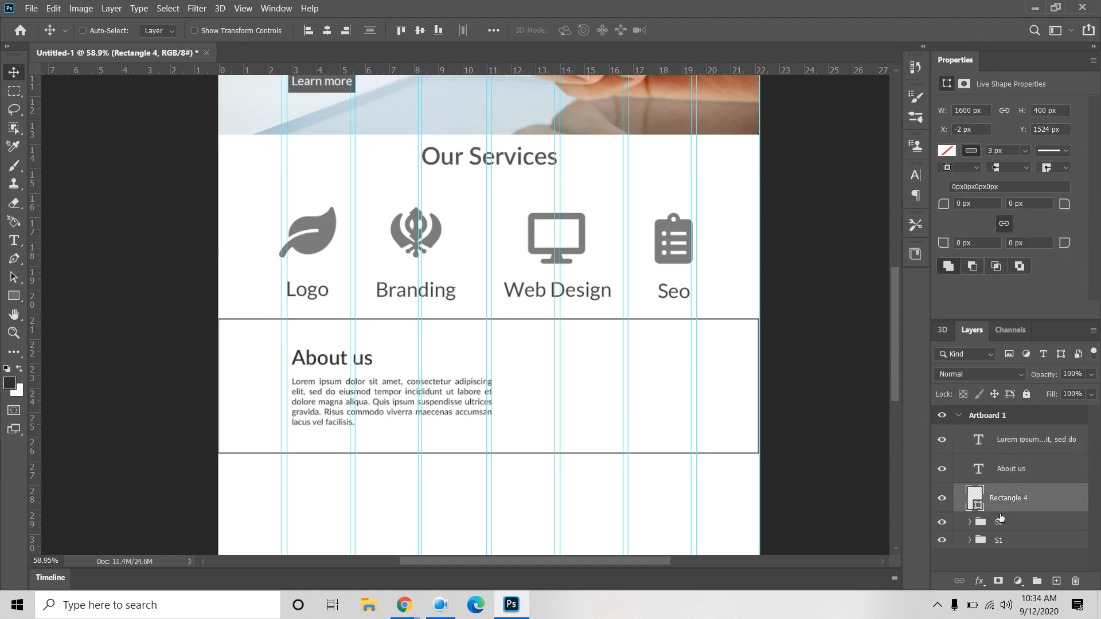
key(Delete)
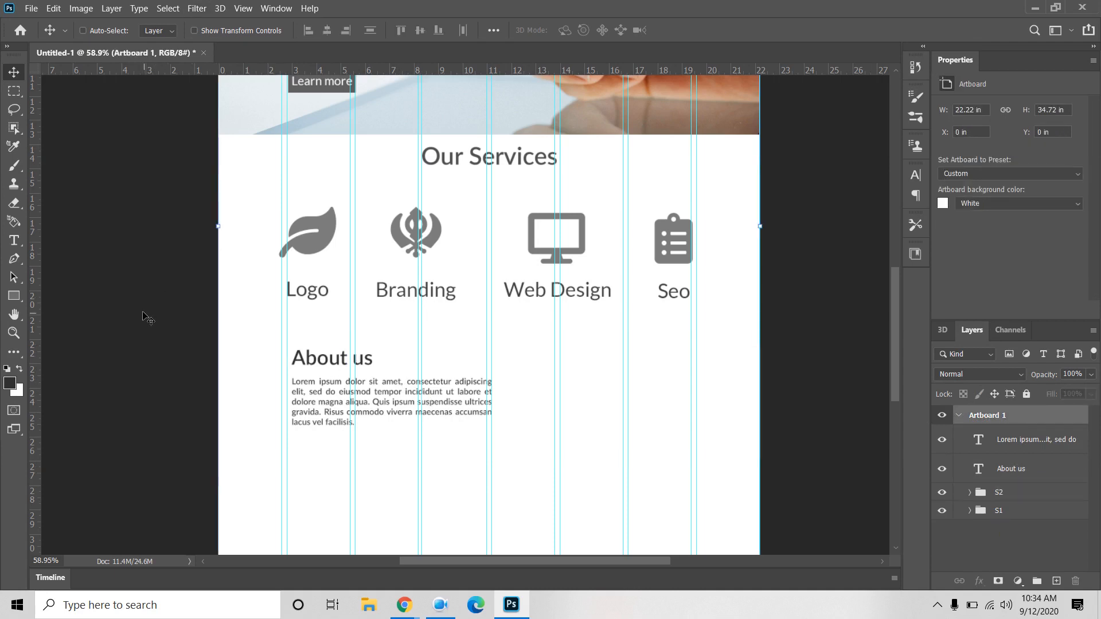
Step: Create a 300 × 300 px square with the Rectangle tool
click(13, 296)
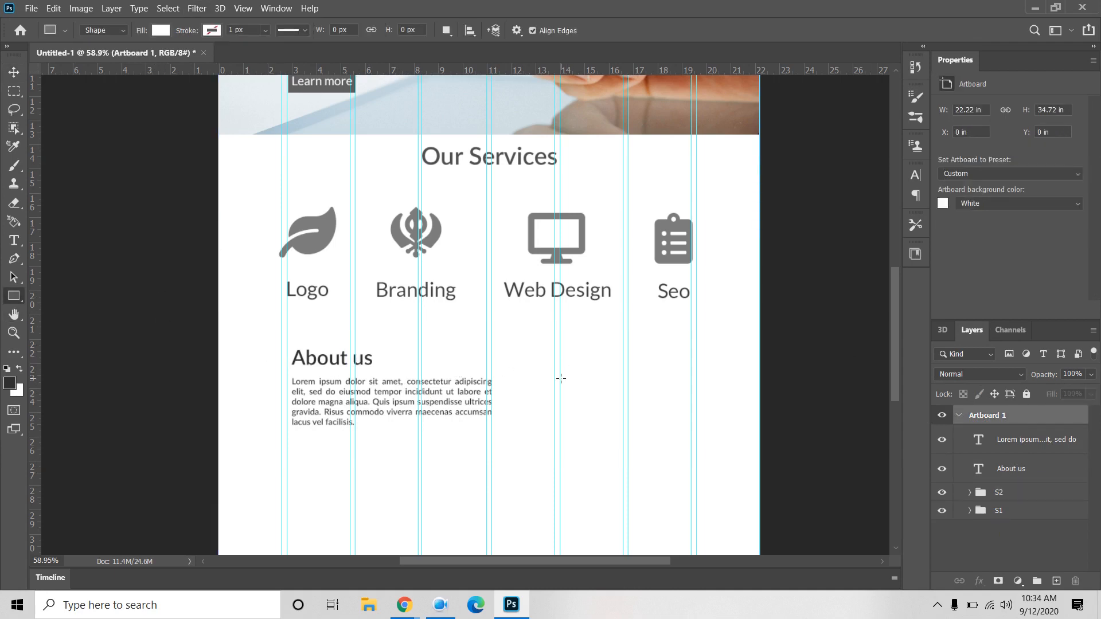
click(606, 411)
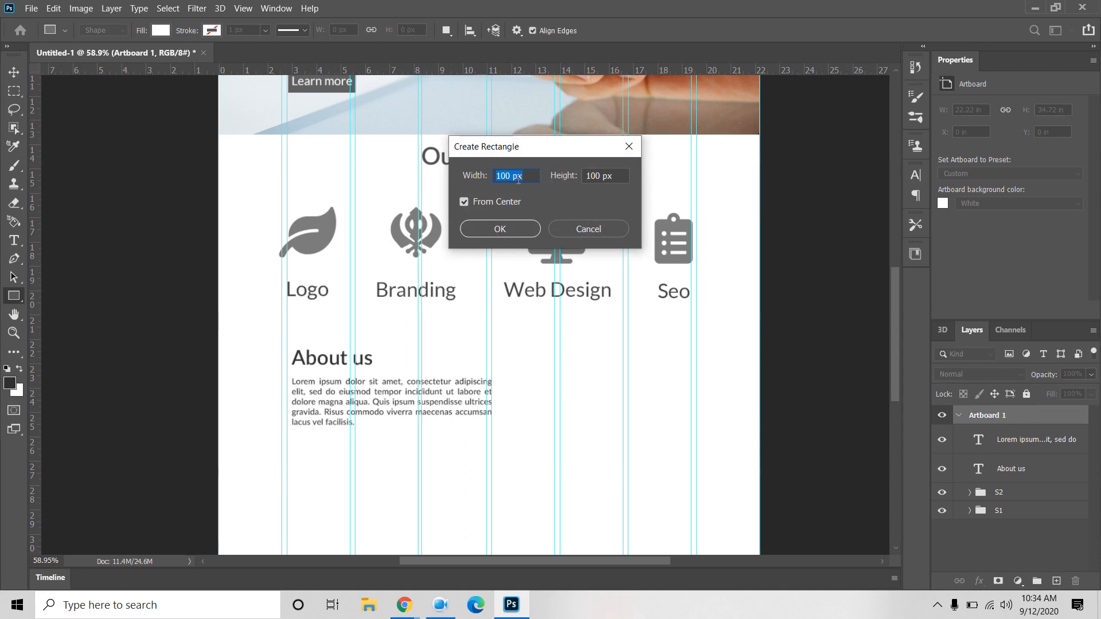
text(3)
click(606, 176)
text(300)
key(Return)
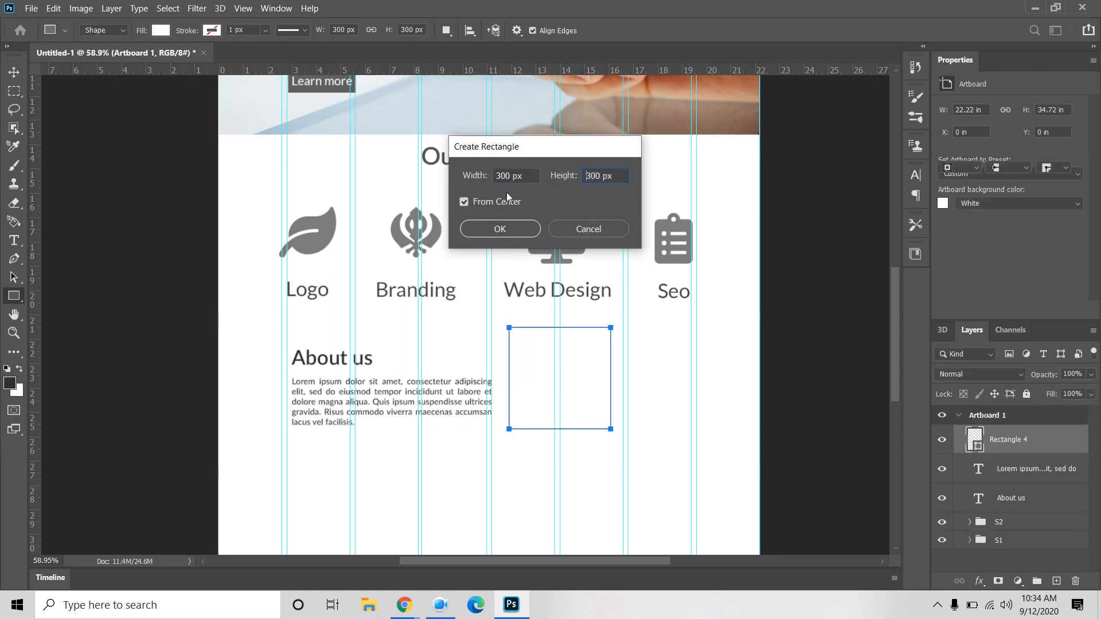
Step: Fill the square grey and move it lower in the section
click(13, 73)
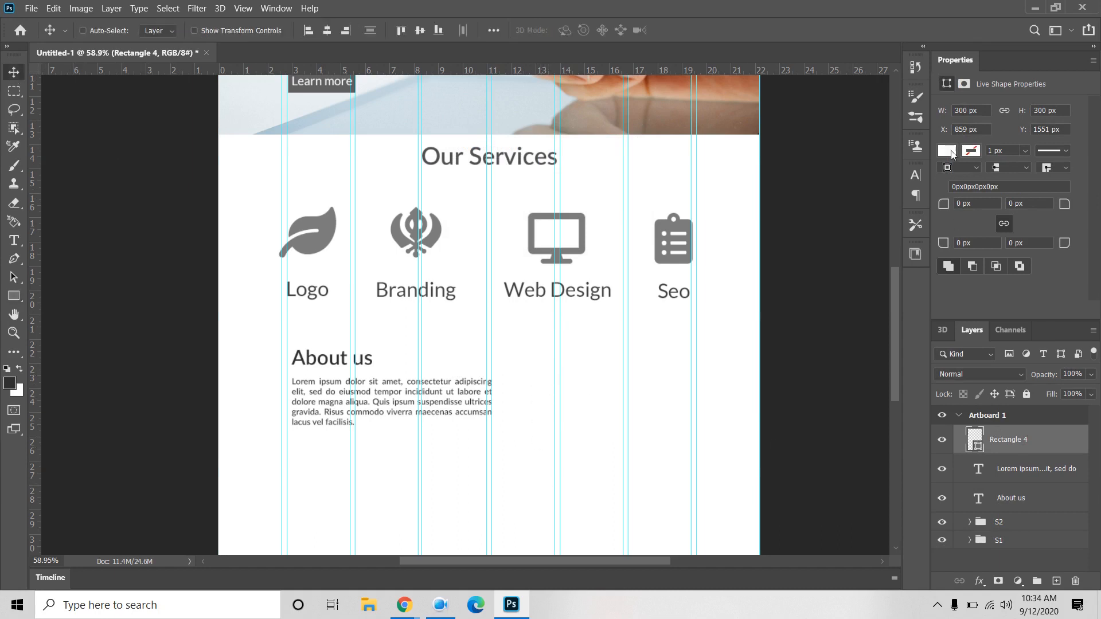
click(951, 153)
click(903, 227)
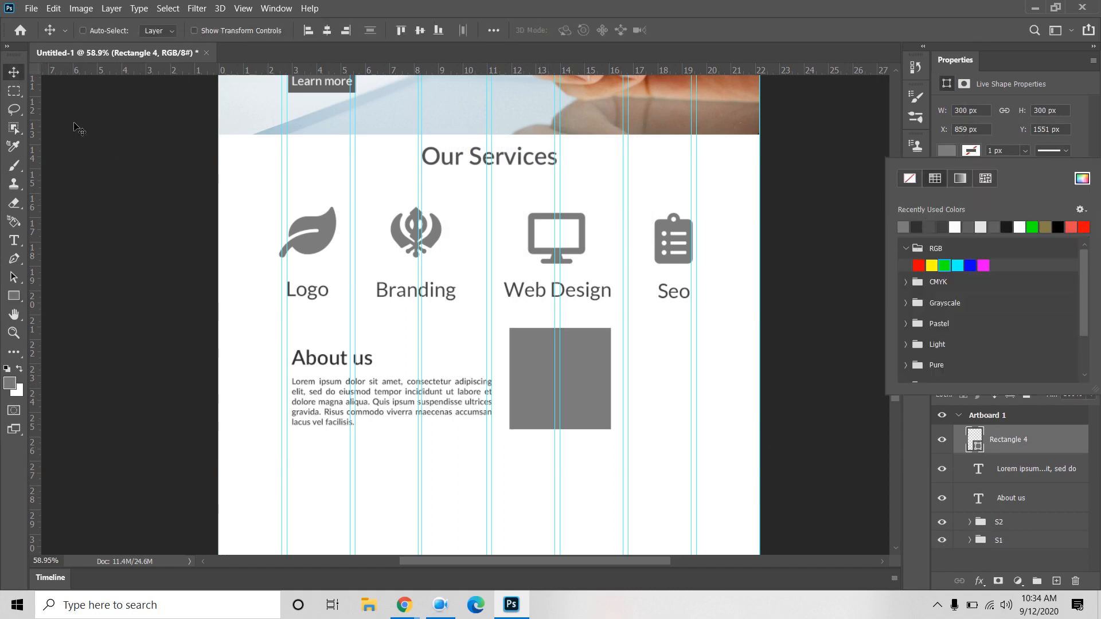
key(Escape)
drag(578, 382, 655, 402)
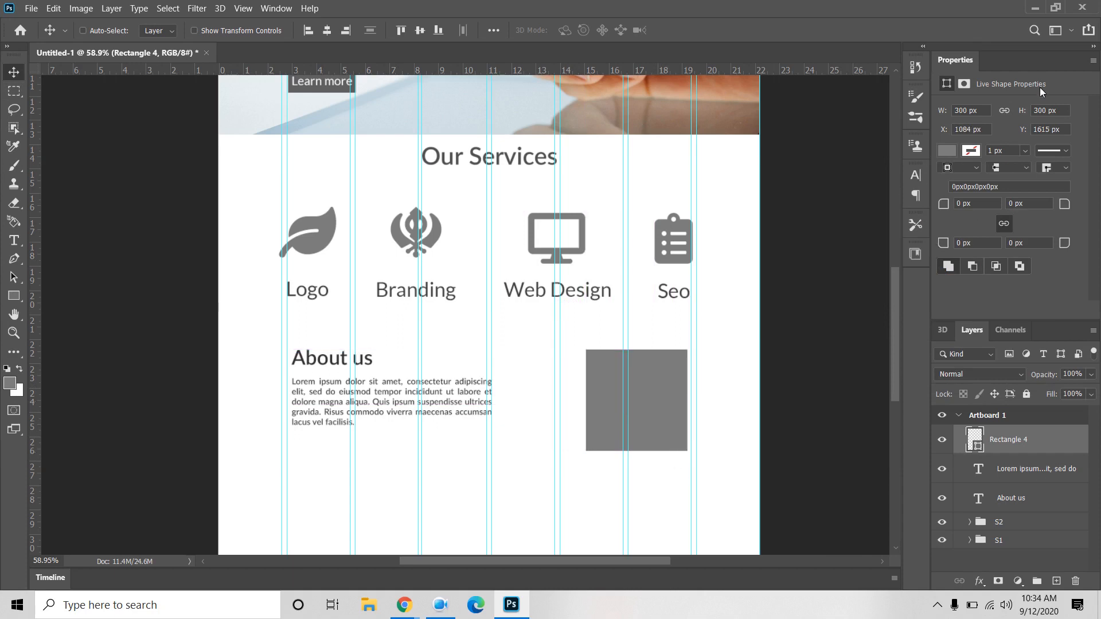
Step: Resize the square to 250 px and place it right of the About us text
click(1056, 110)
text(25)
key(Return)
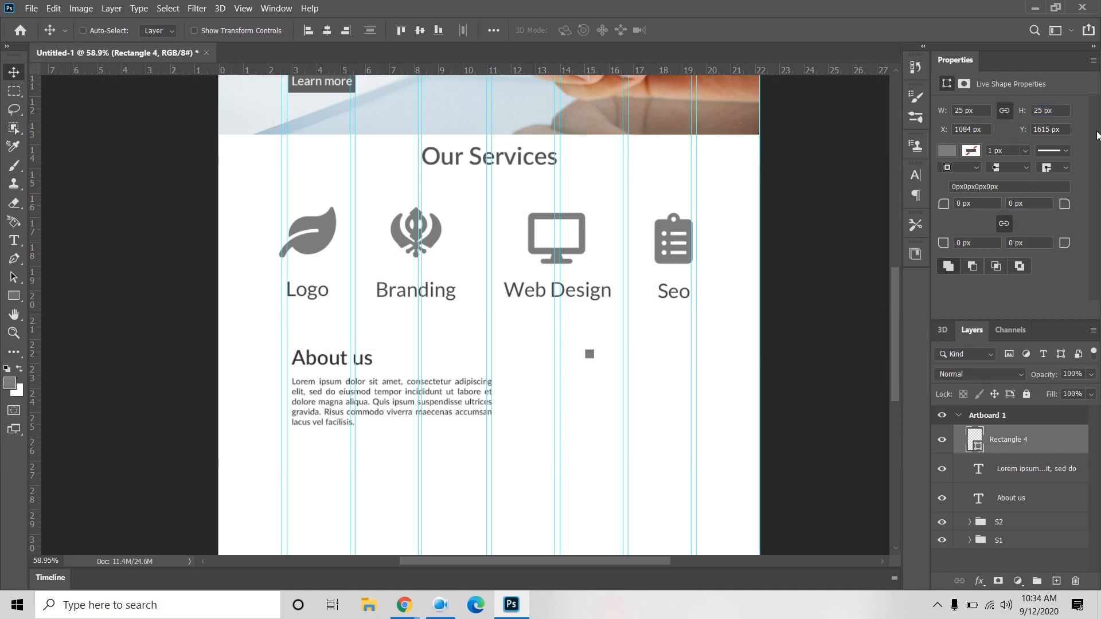
drag(1057, 111, 995, 111)
text(250)
key(Return)
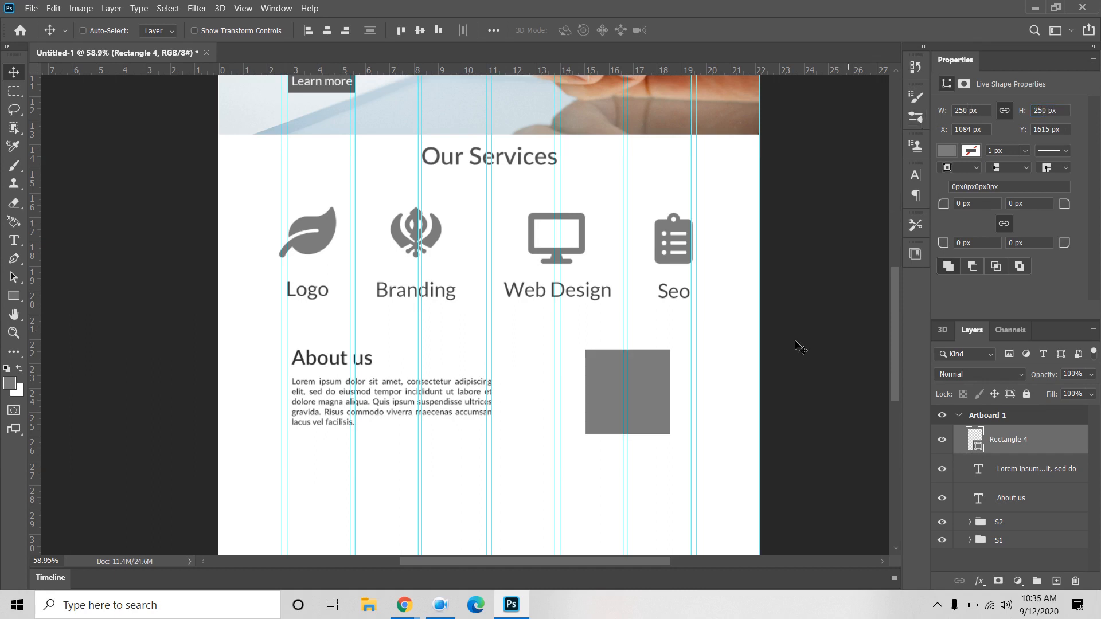
mouse_move(639, 384)
mouse_down()
mouse_move(643, 397)
mouse_move(637, 388)
mouse_up()
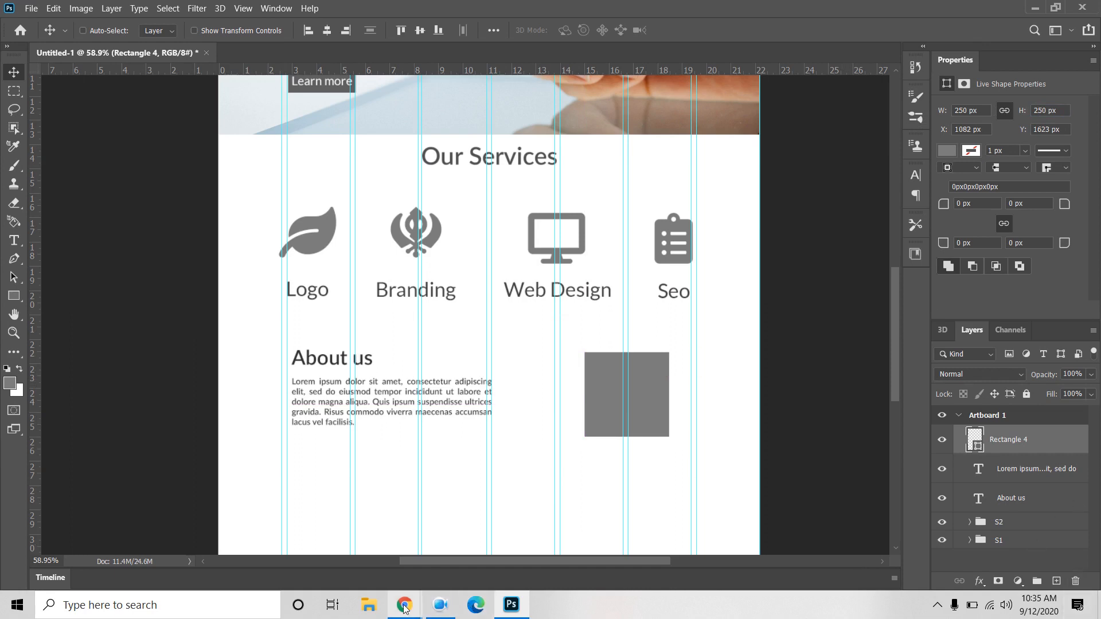
Step: In Chrome, look over the stylus pen photo on Unsplash, then close its page
mouse_move(404, 604)
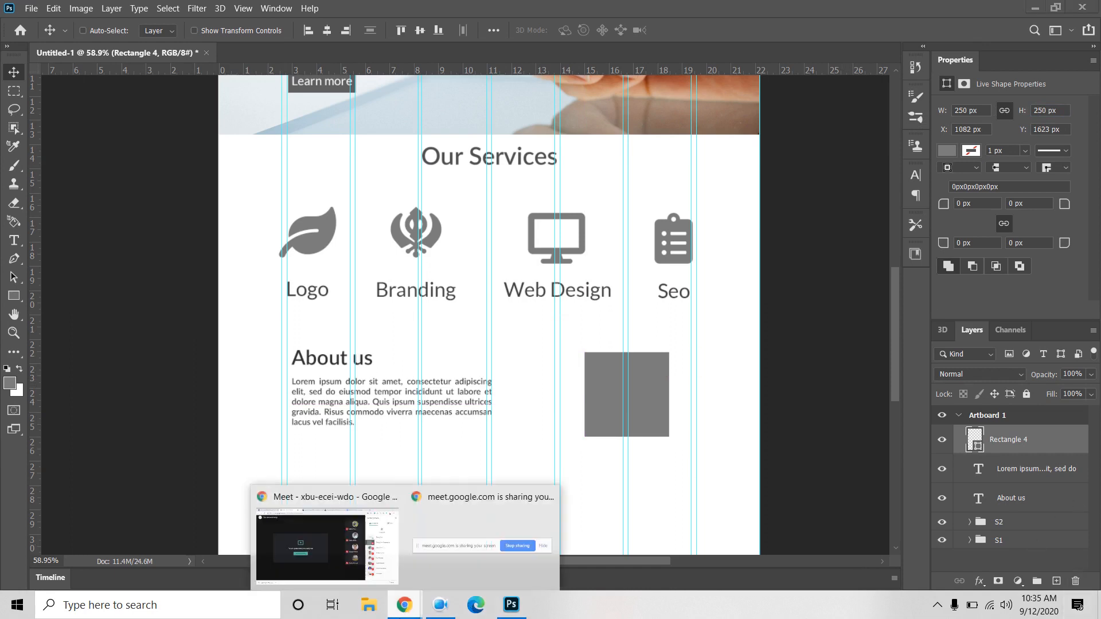
click(367, 548)
click(602, 11)
scroll(464, 421, down, 20)
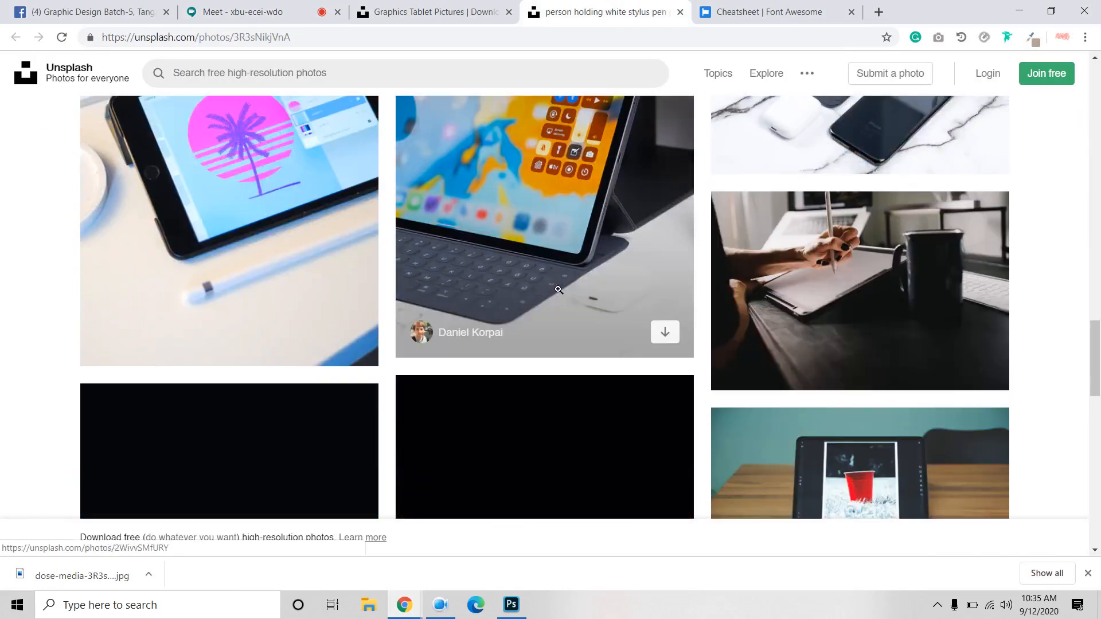
scroll(487, 391, down, 10)
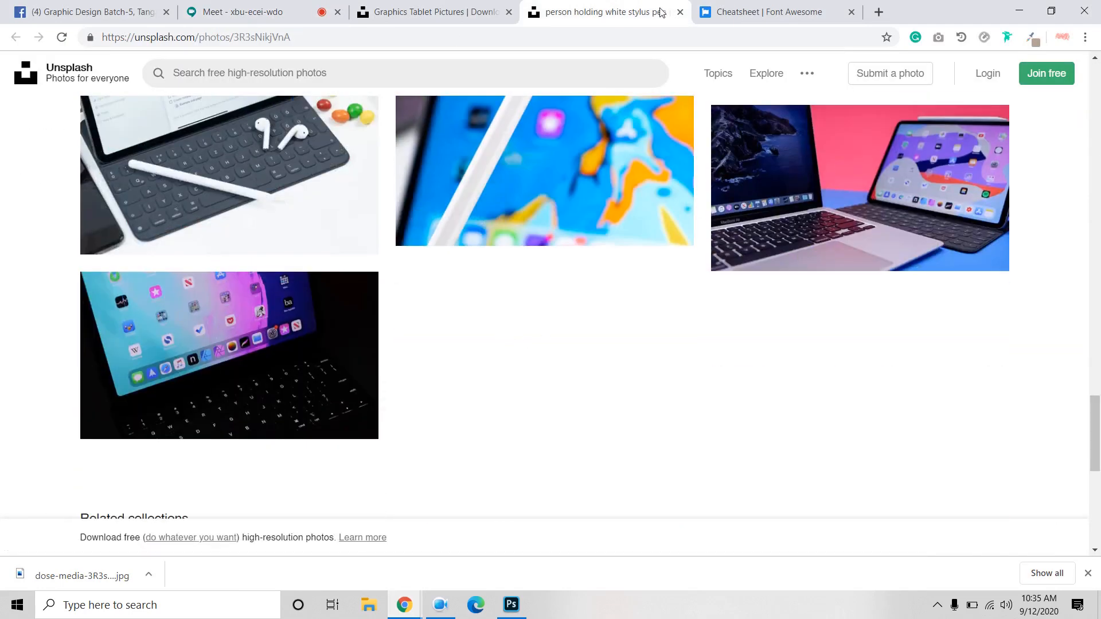
click(680, 12)
Step: Download the man-talking-in-a-meeting photo from the graphics tablet results, then return to Photoshop
click(434, 11)
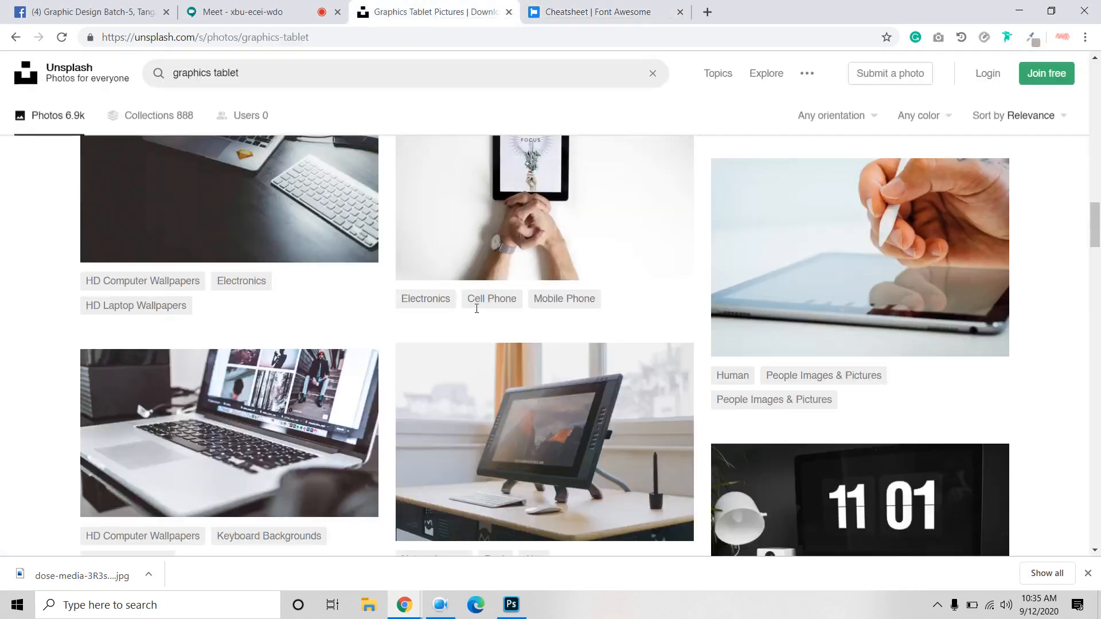
scroll(525, 390, down, 5)
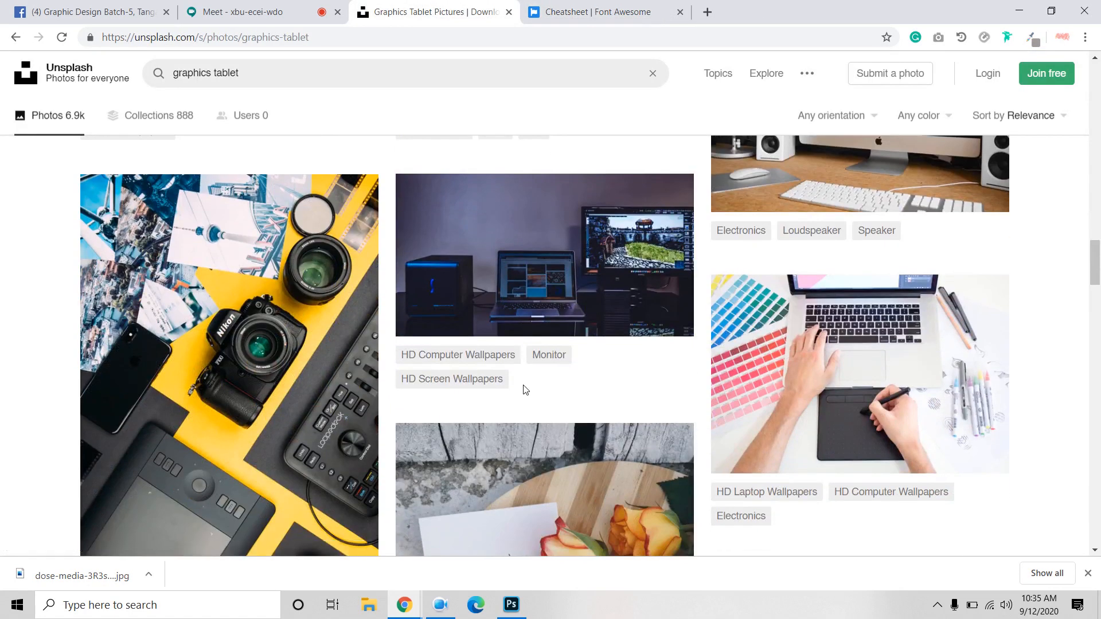
scroll(526, 390, down, 7)
scroll(519, 406, down, 15)
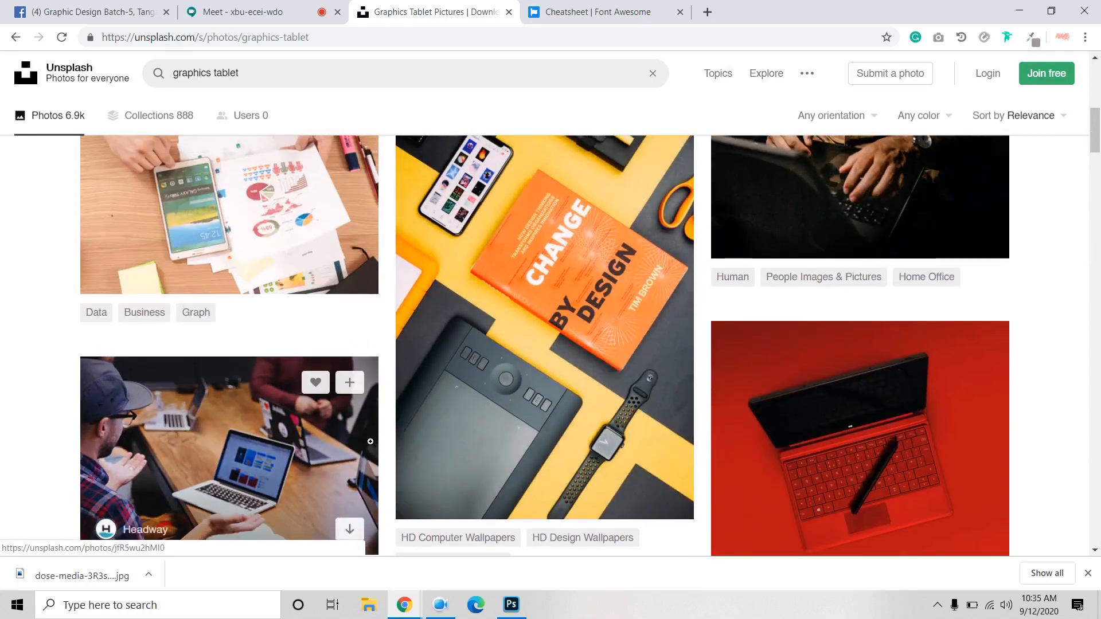
scroll(229, 320, down, 2)
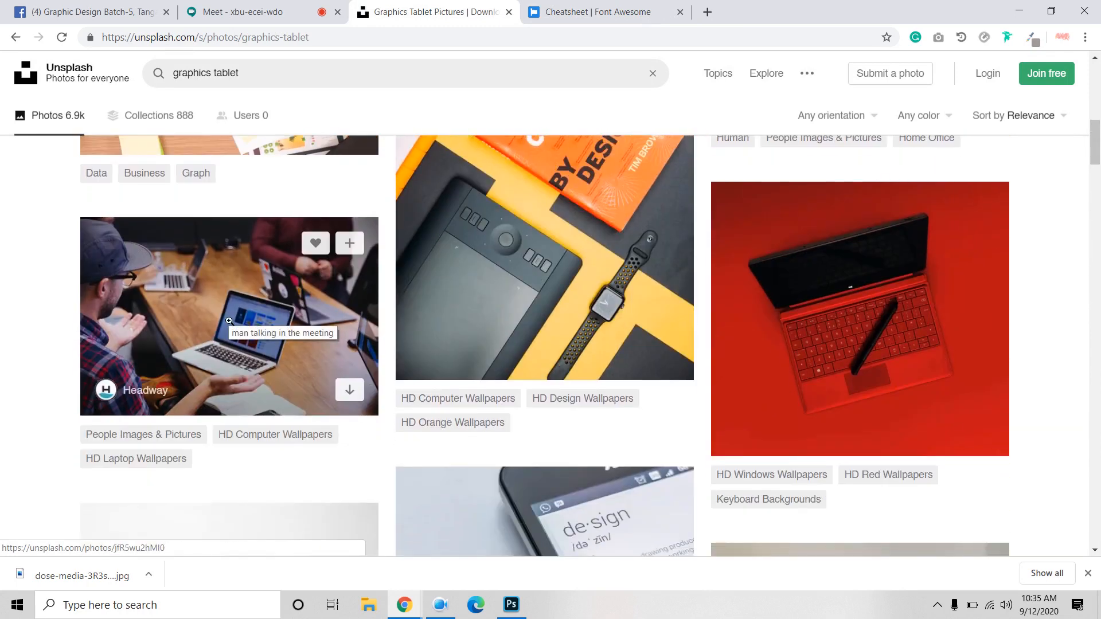
click(229, 320)
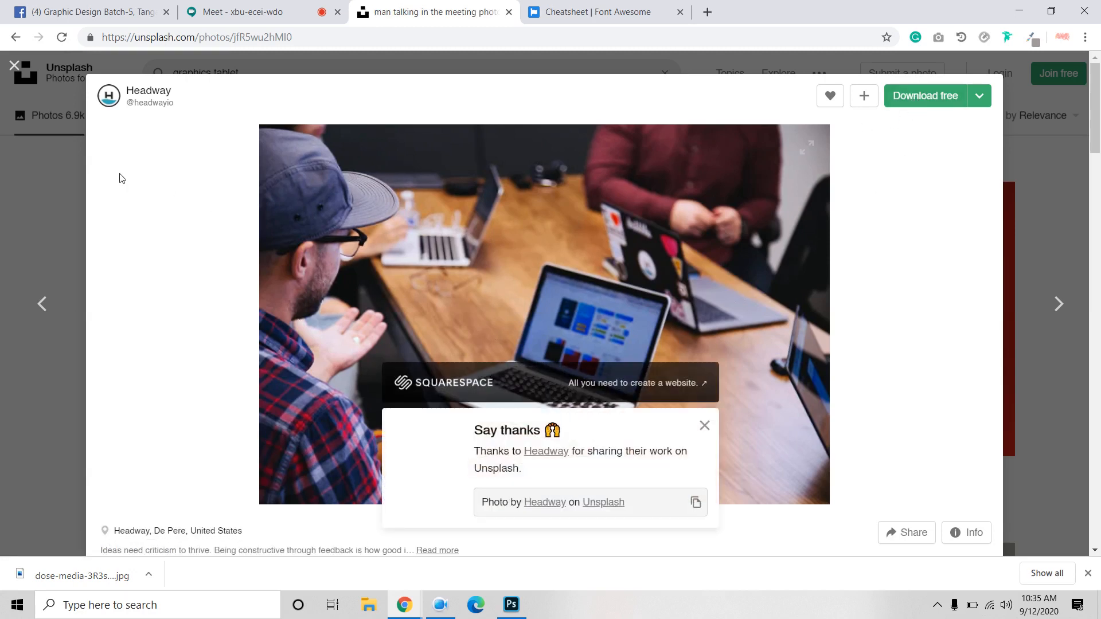
click(25, 83)
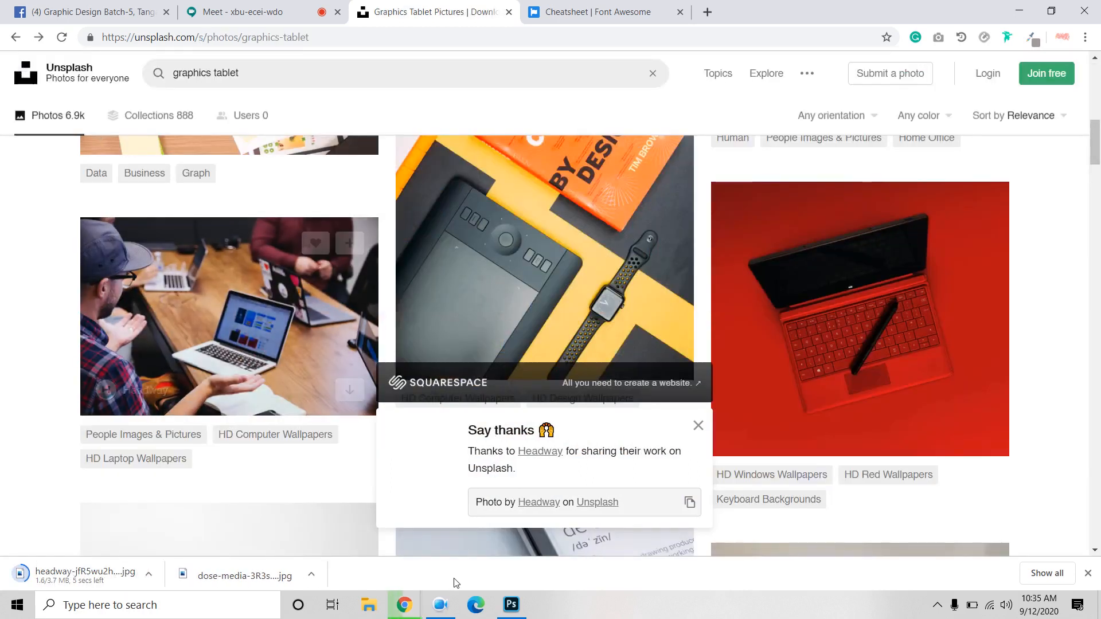
click(519, 606)
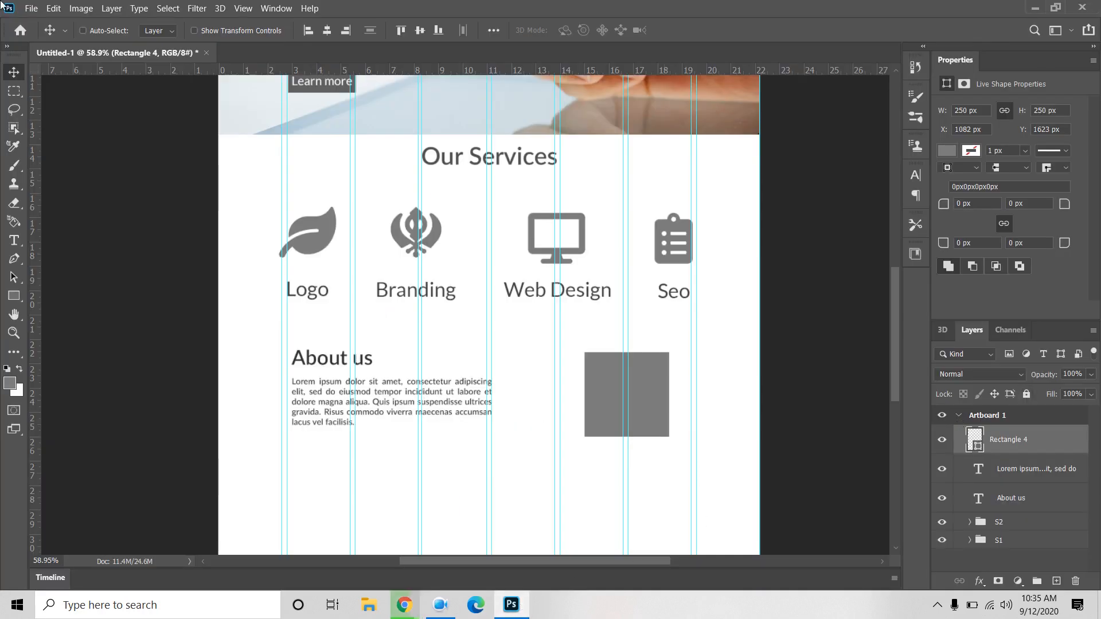
Step: Place the downloaded headway meeting photo as an embedded image and clip it to Rectangle 4
click(31, 8)
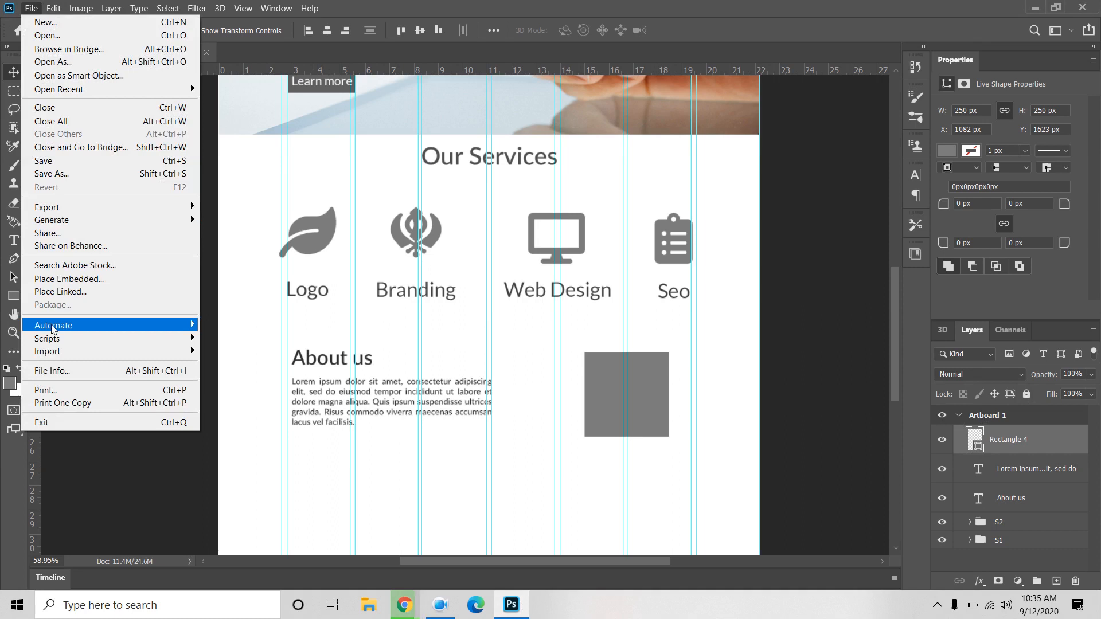
click(78, 284)
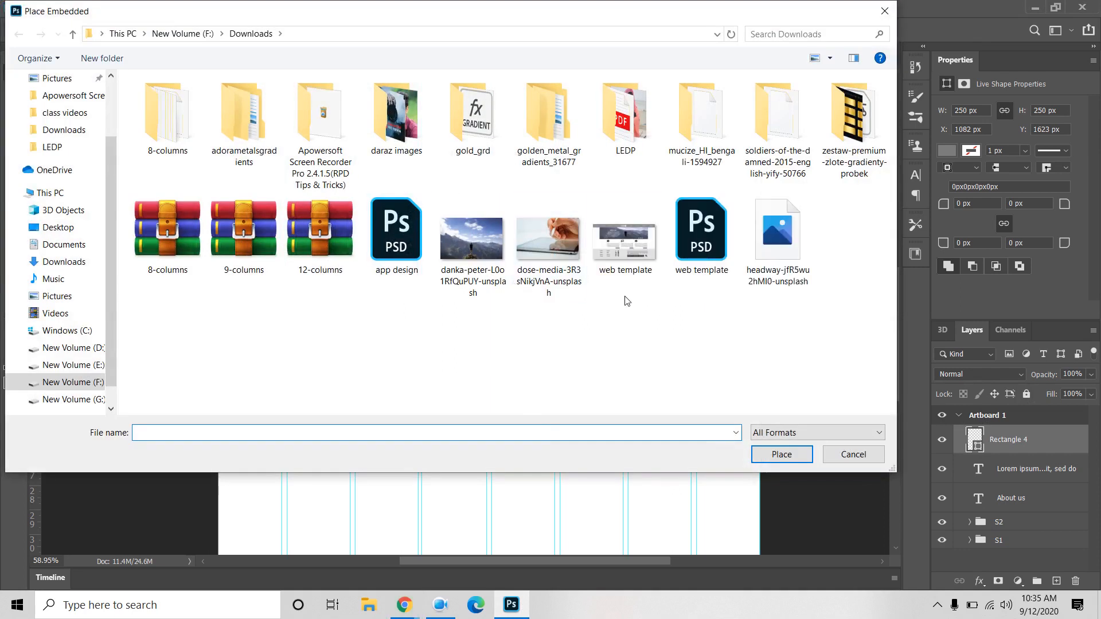
click(625, 241)
click(777, 241)
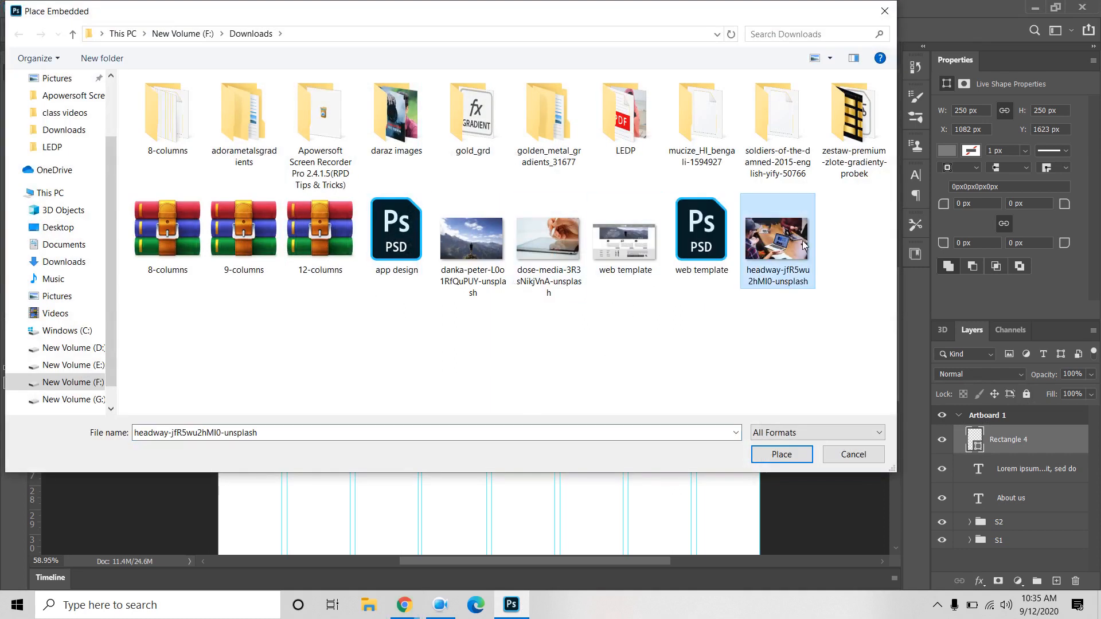
click(778, 461)
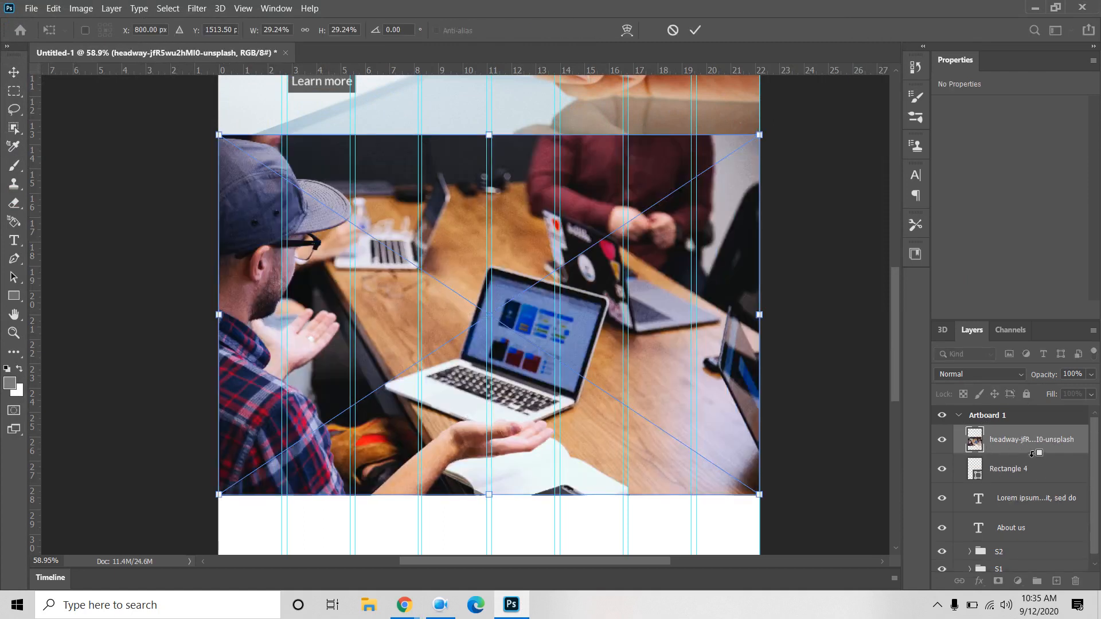
alt+click(1032, 453)
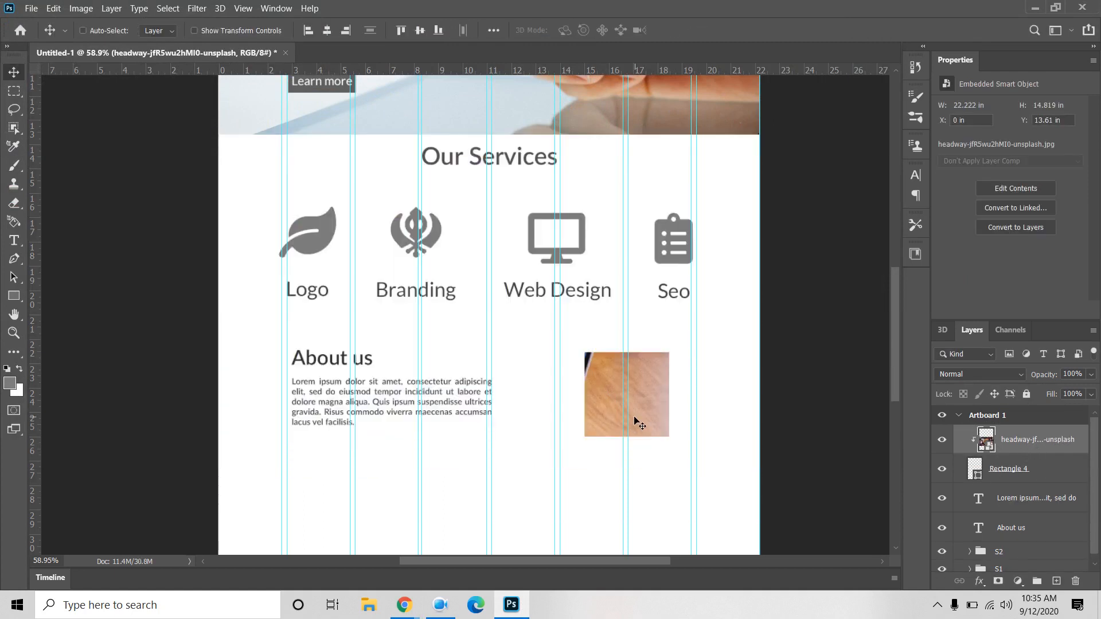
Step: Scale the meeting photo down and nudge it so it fills the About us square
key(ctrl+t)
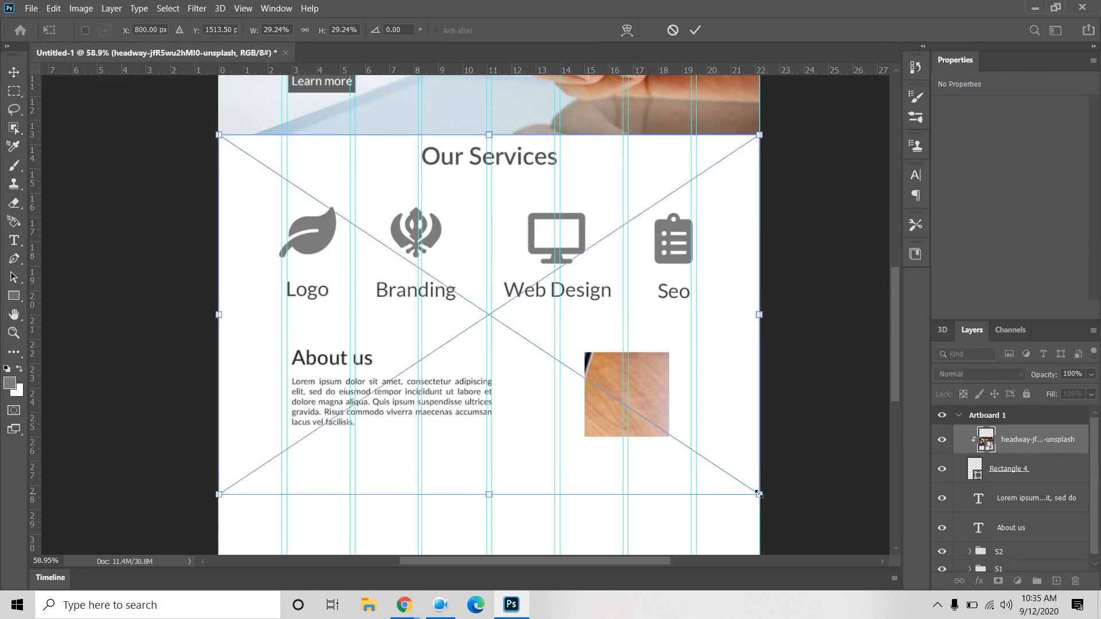
drag(758, 494, 667, 425)
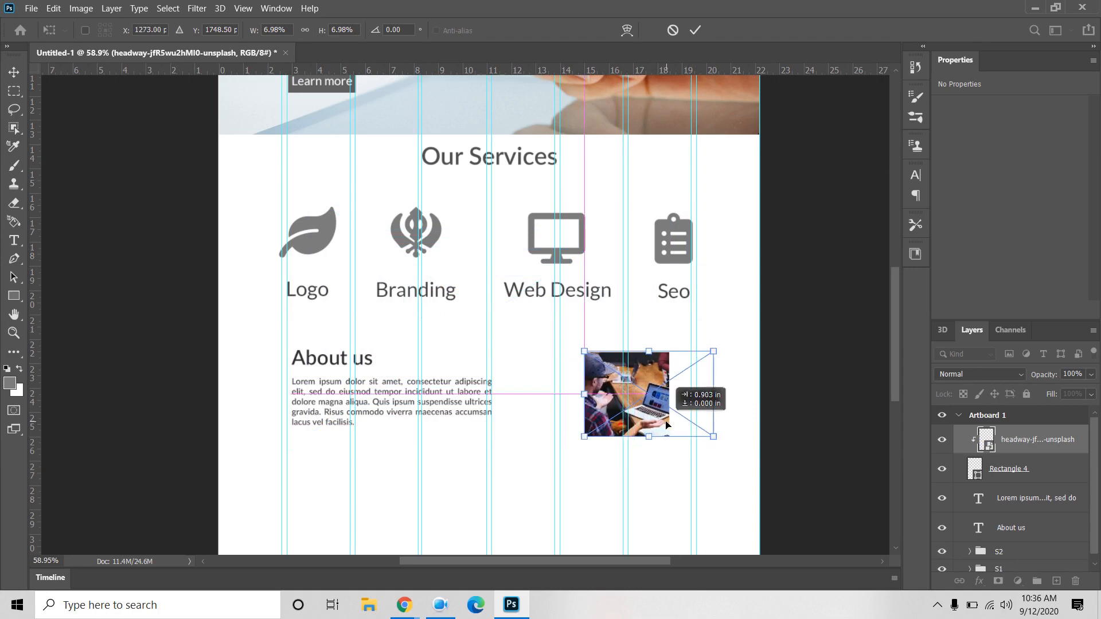
drag(666, 425, 663, 424)
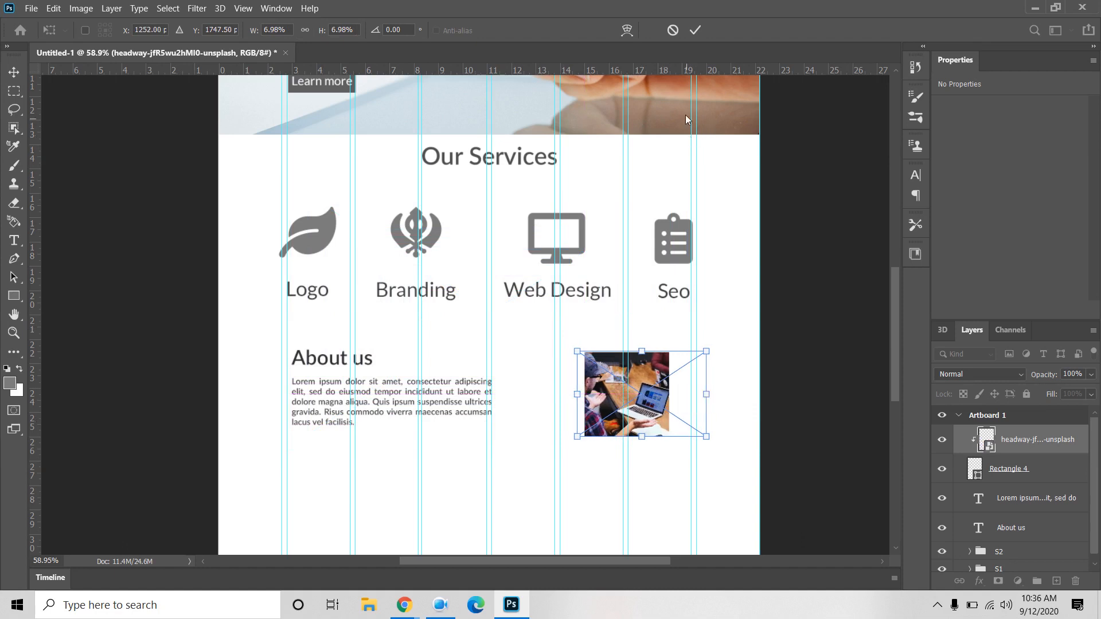
click(695, 30)
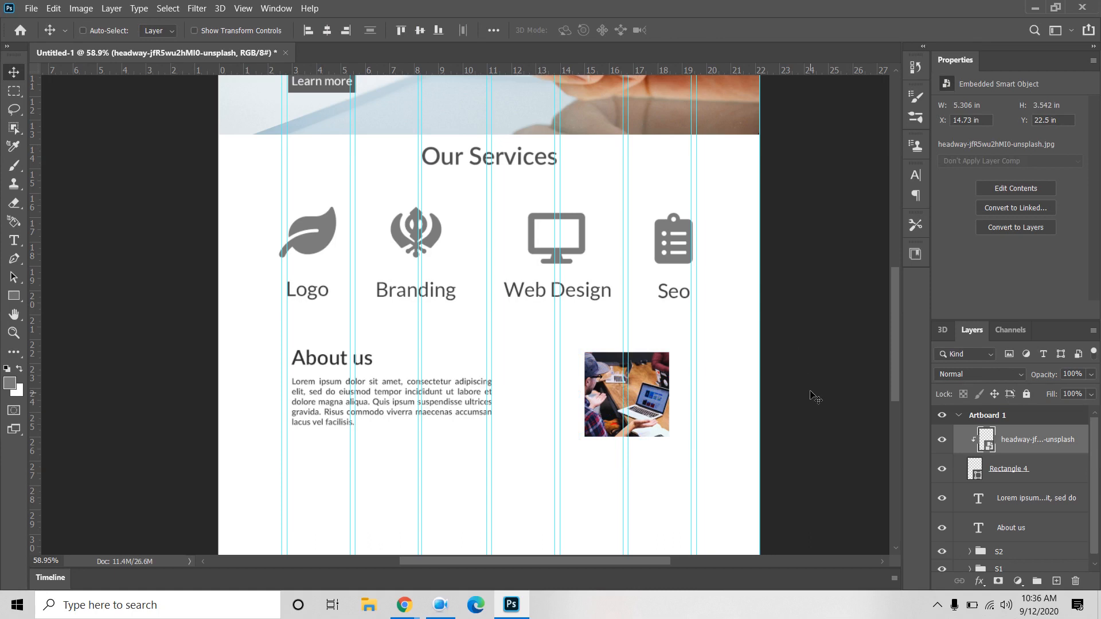
drag(797, 395, 772, 309)
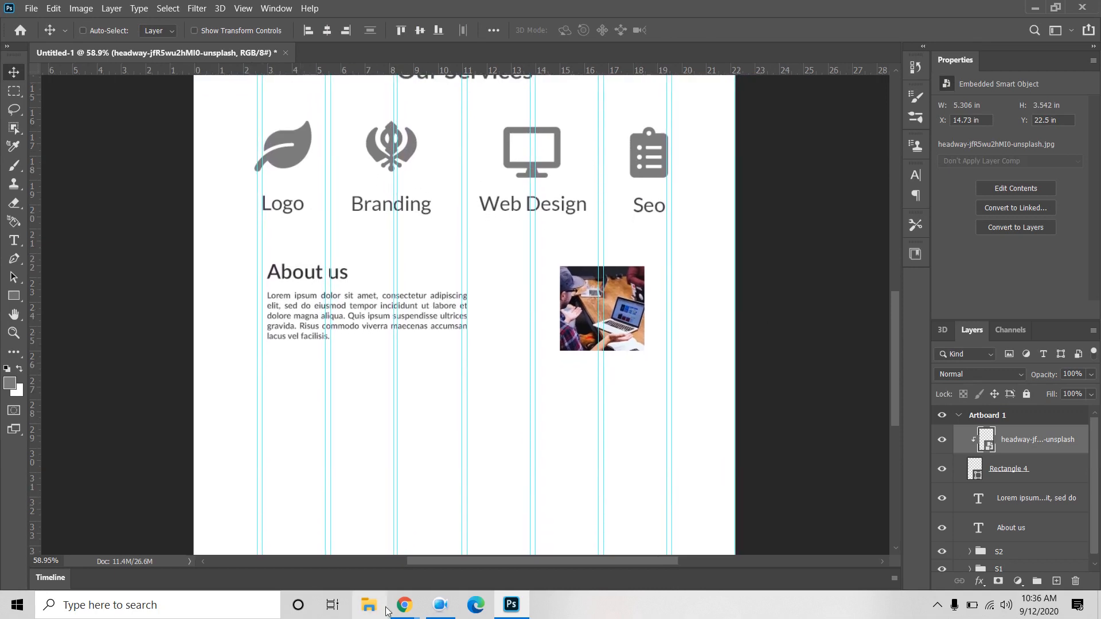
Step: Admit the waiting participant in the Google Meet tab, then return to Photoshop
click(318, 539)
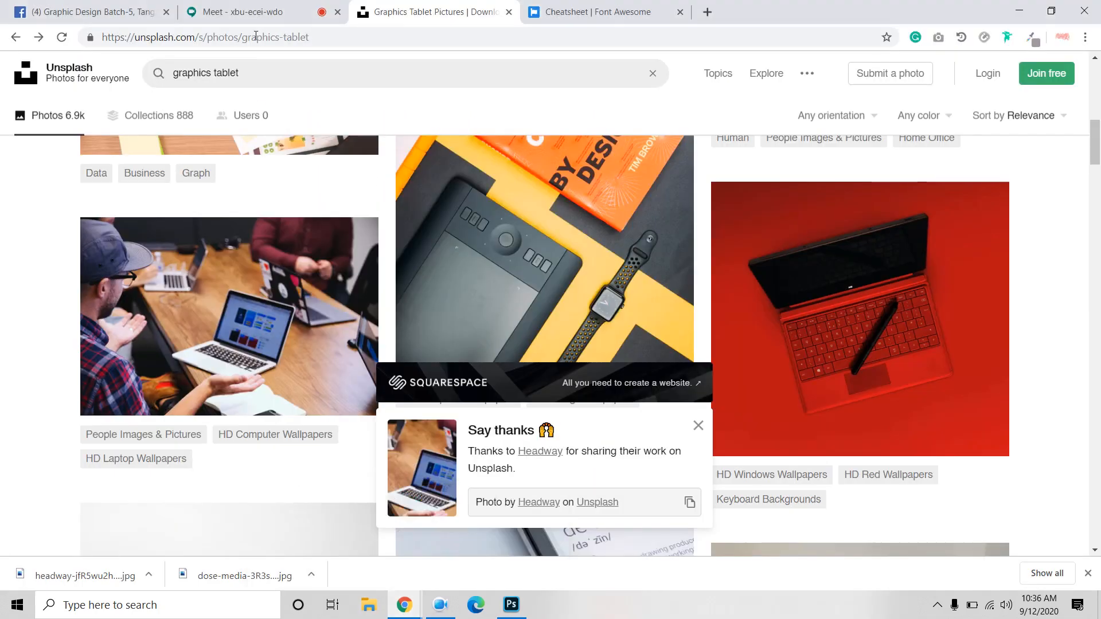
click(252, 13)
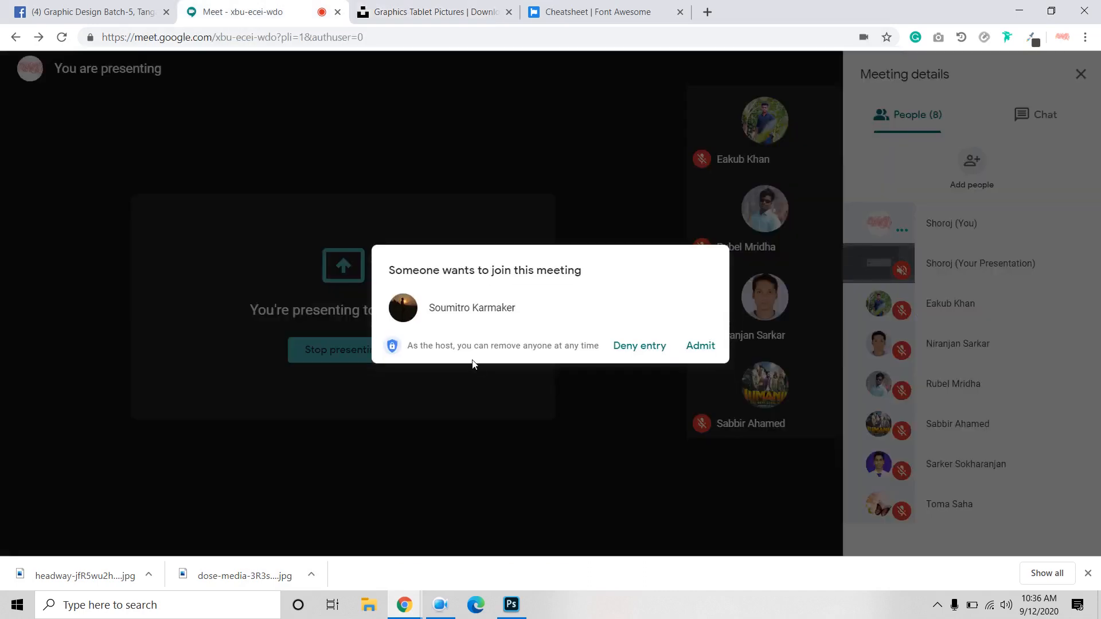
click(699, 346)
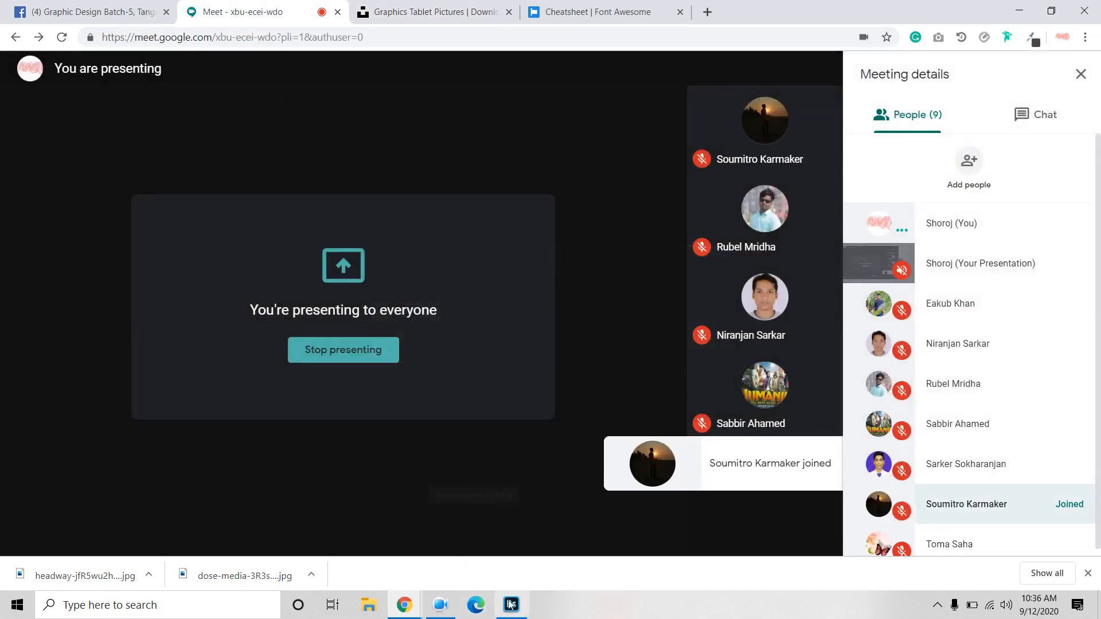
click(510, 604)
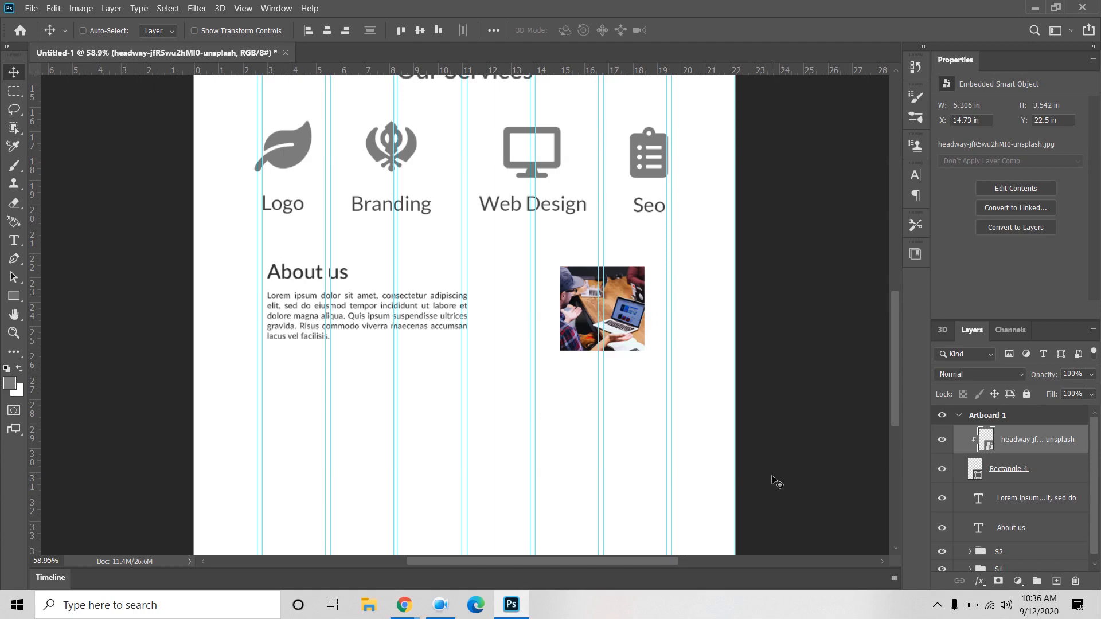
Step: Select the layers from the headway photo through the About us heading, group them, and name the group S3
drag(776, 481, 780, 450)
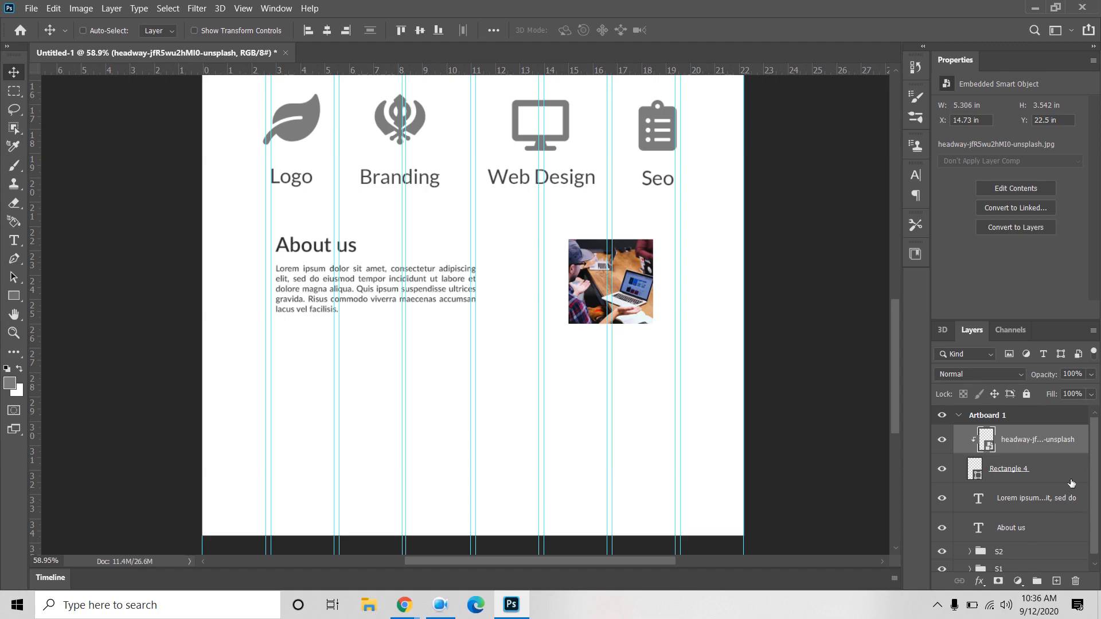
shift+click(1027, 532)
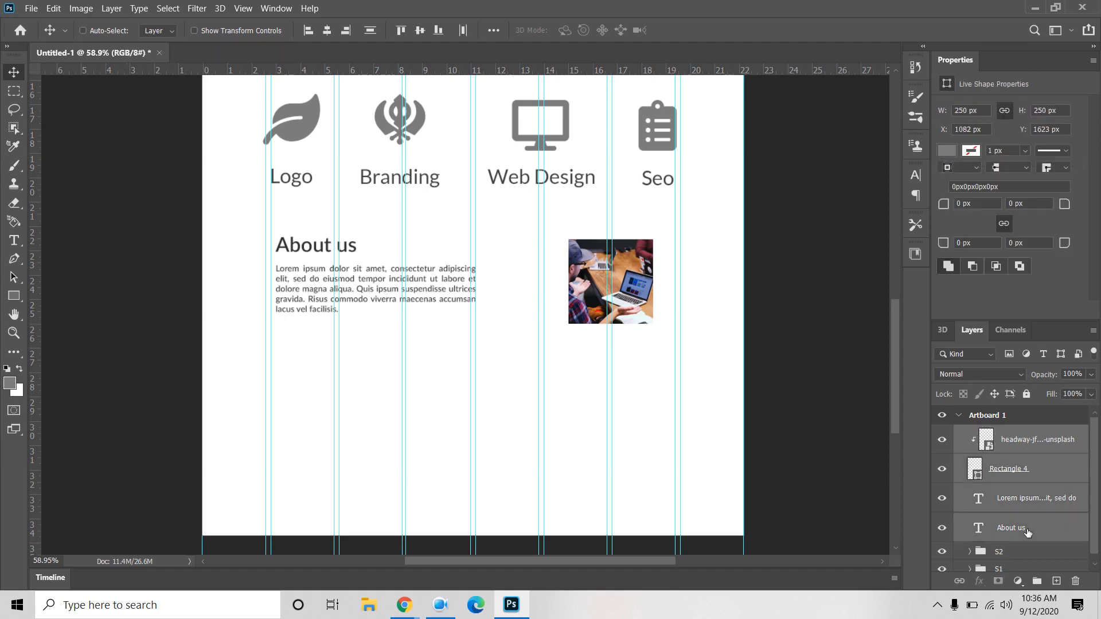
click(1037, 580)
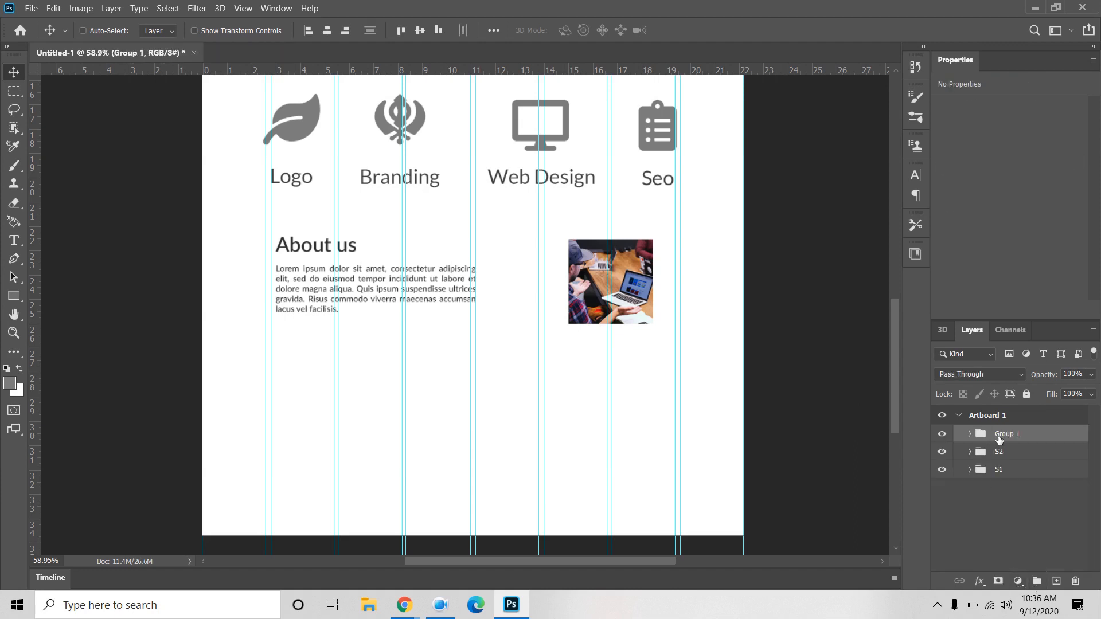
double_click(999, 436)
text(S3)
click(1001, 553)
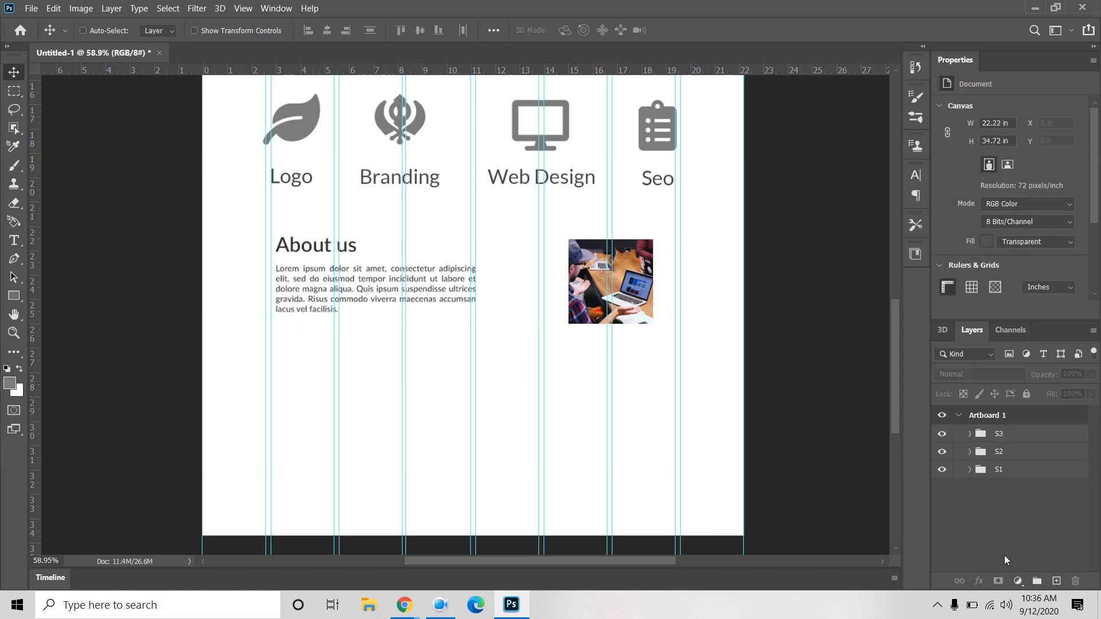
Step: Draw a small rectangle below the About us text and move it into the S2 group
click(12, 298)
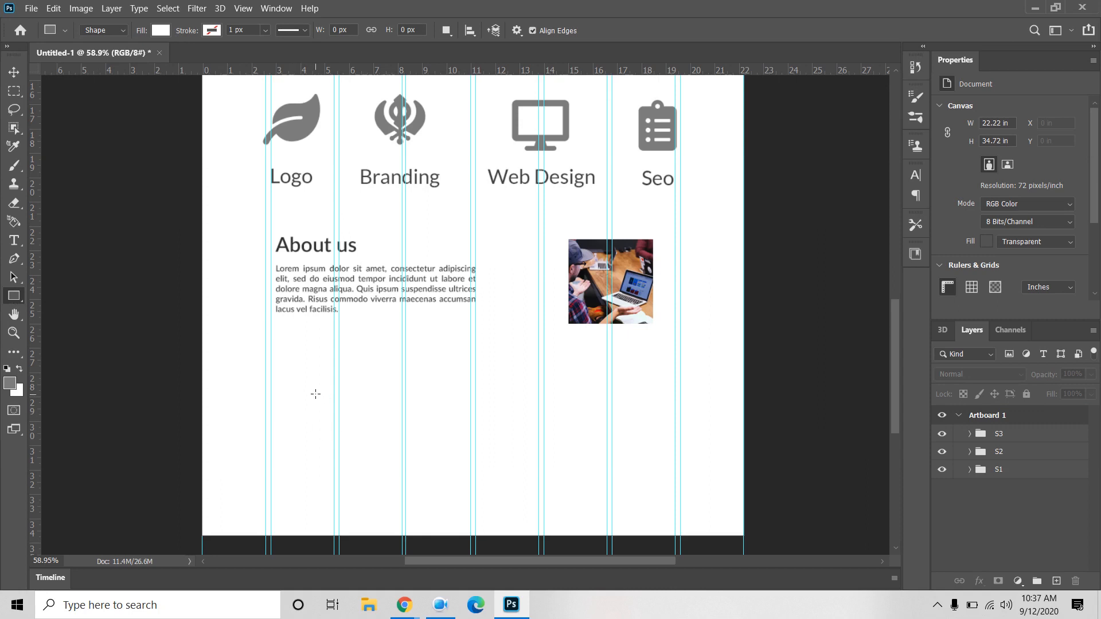
drag(304, 385, 321, 407)
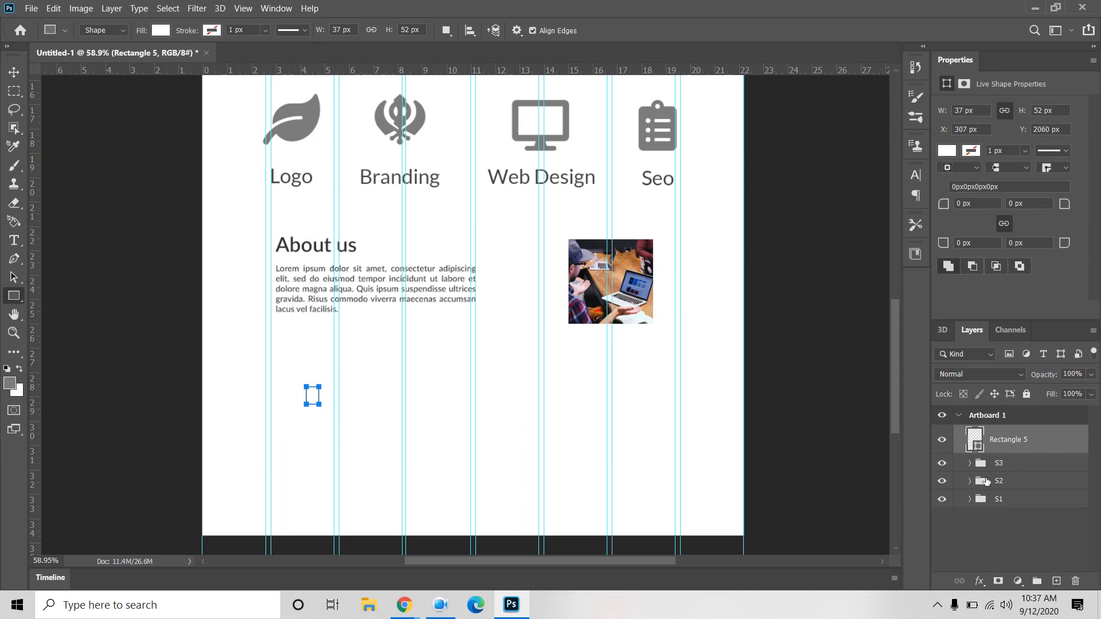
drag(986, 481, 985, 481)
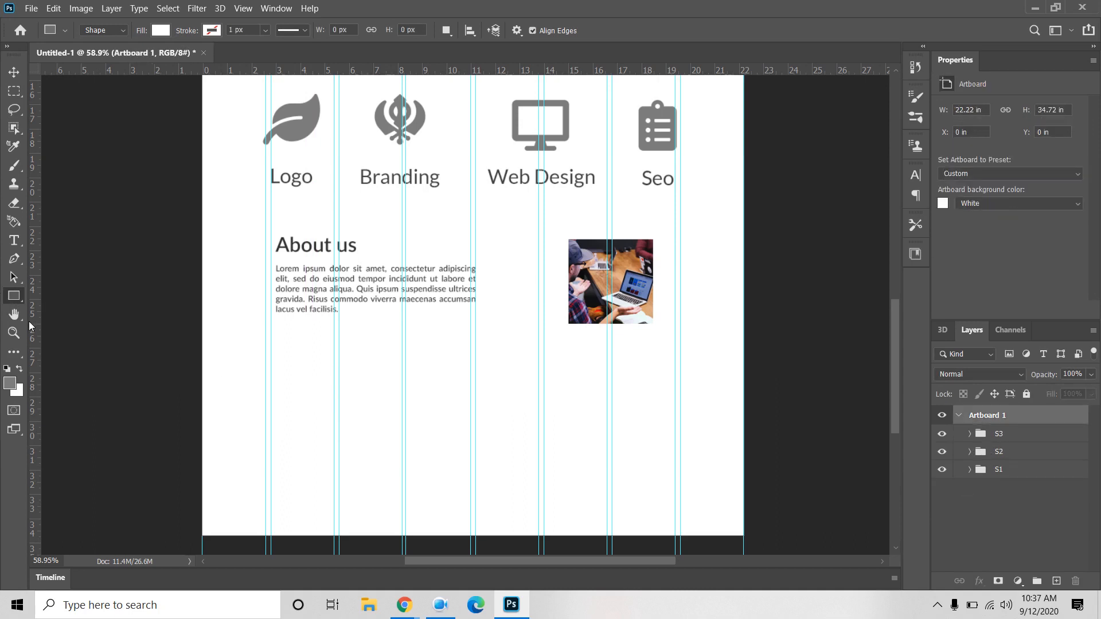
Step: Draw a 230 px circle below the About us paragraph, fill it grey, and move it up-left
right_click(13, 298)
click(63, 324)
drag(325, 407, 364, 449)
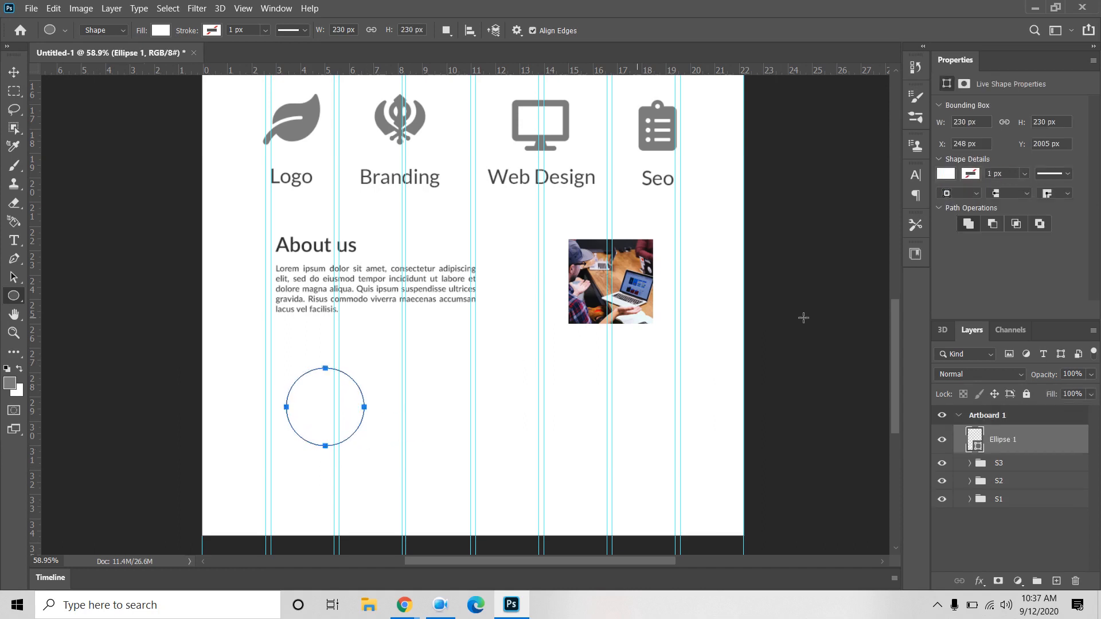
click(944, 174)
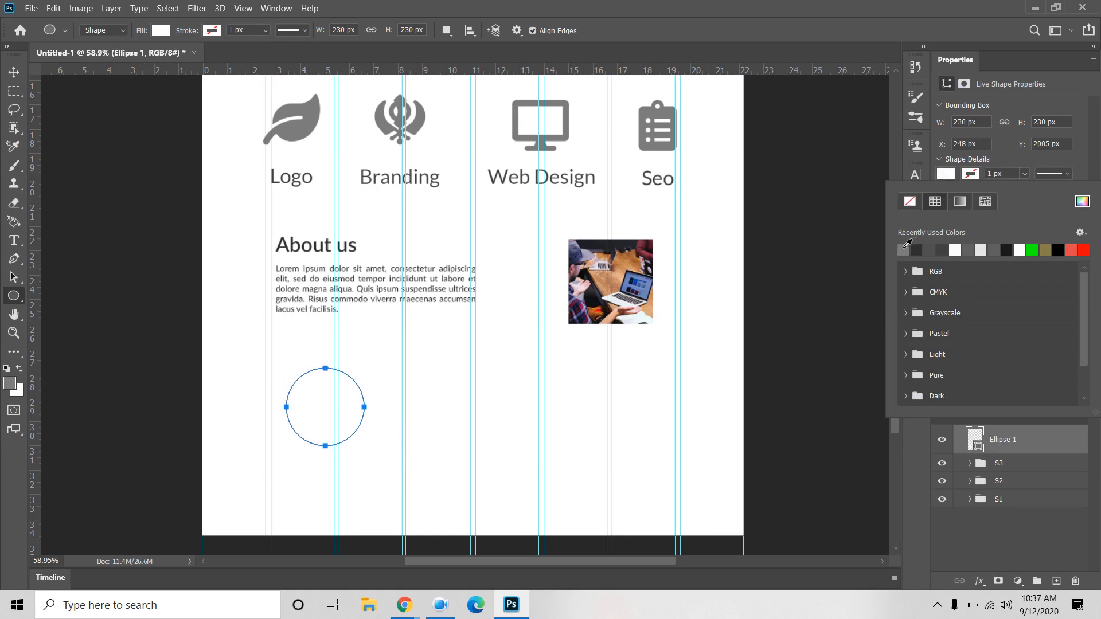
click(903, 249)
click(14, 71)
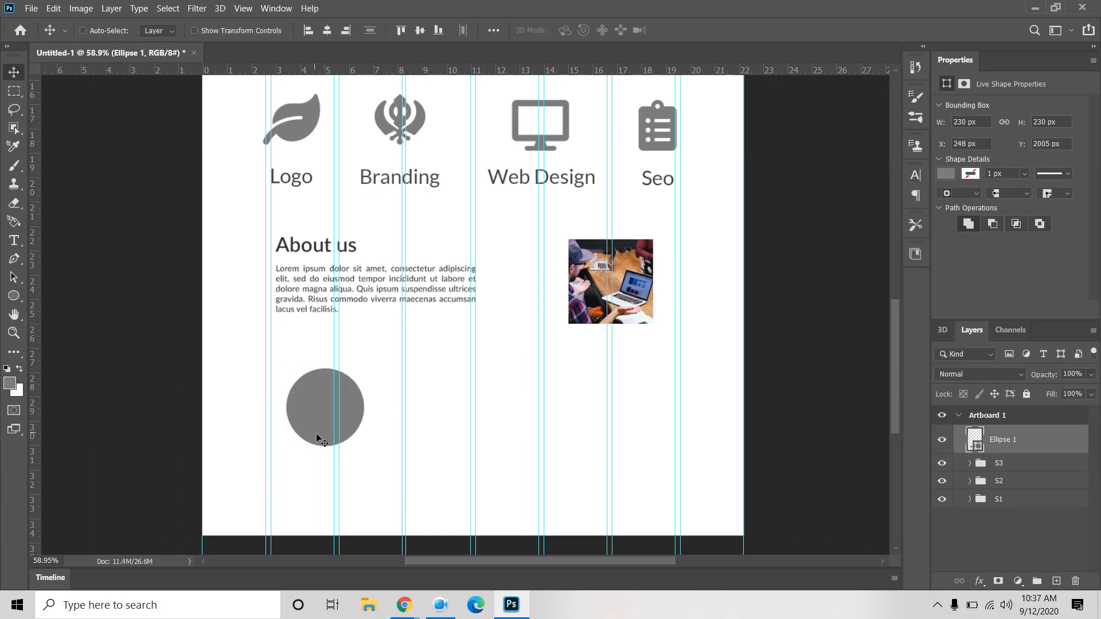
drag(317, 426, 304, 416)
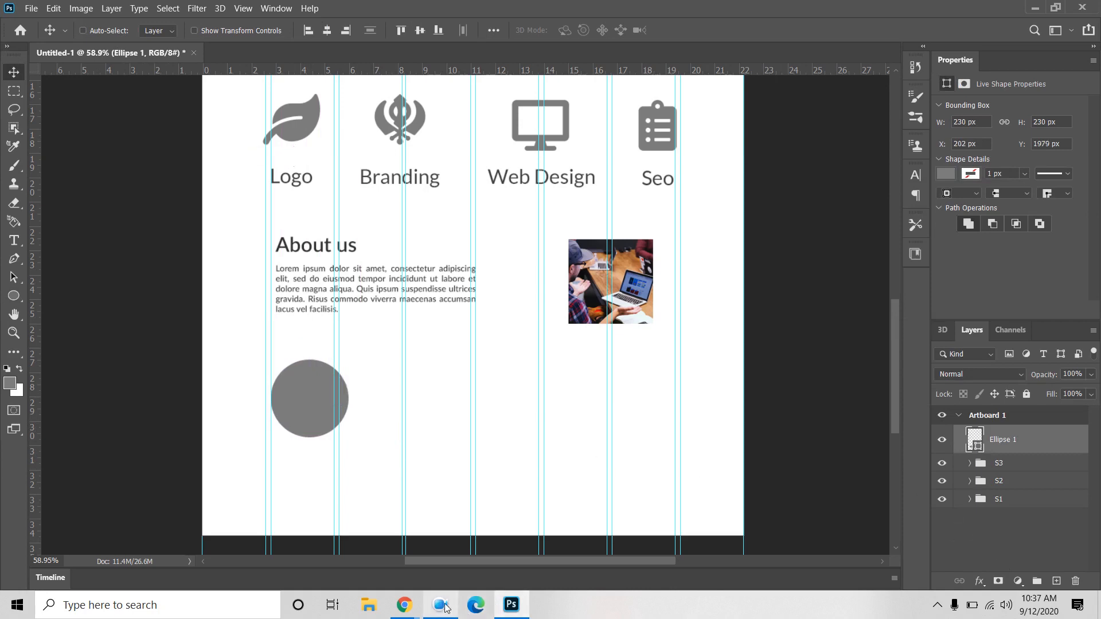
Step: Switch to the browser tab with the earlier photo search results
mouse_move(403, 606)
click(337, 552)
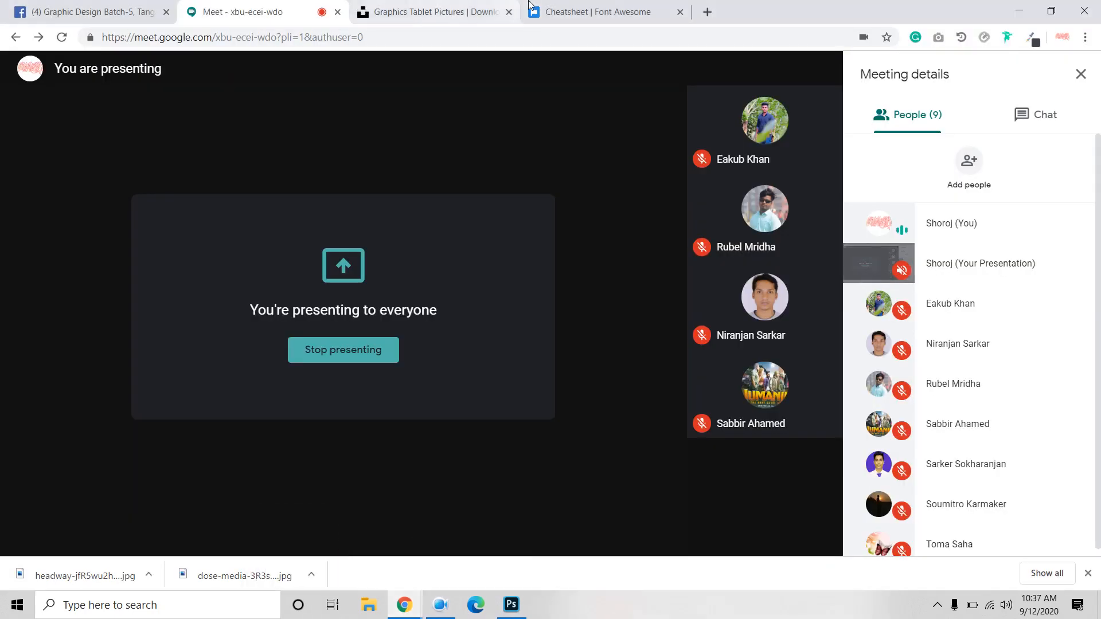
click(467, 12)
scroll(339, 118, up, 5)
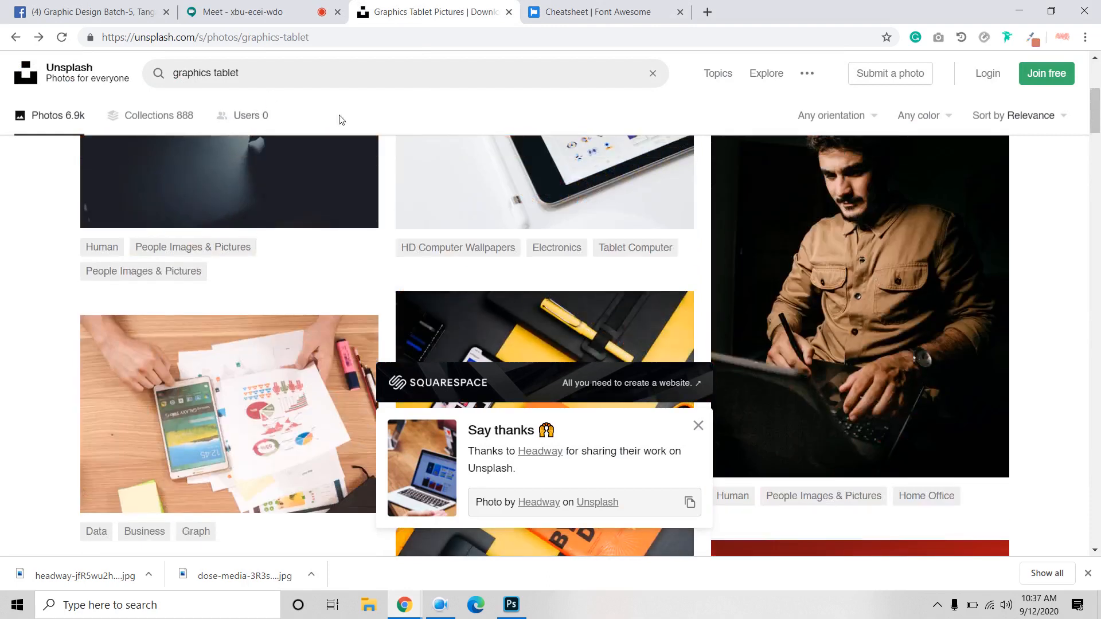
scroll(464, 214, down, 8)
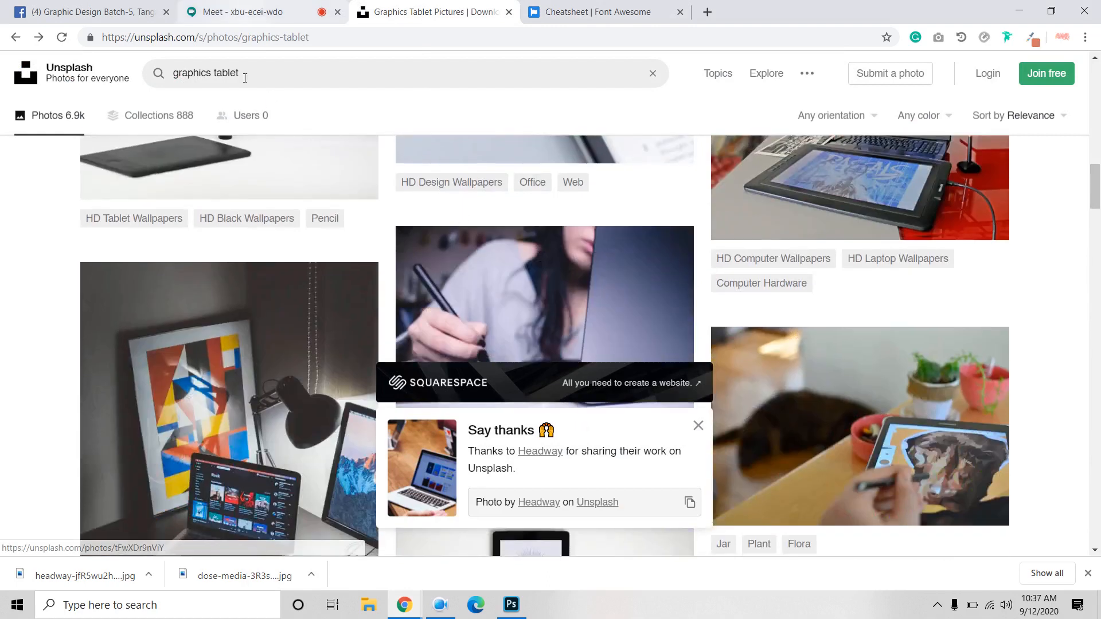
Step: Replace the Unsplash search with smiling woman photos and browse the results
click(267, 71)
triple_click(267, 71)
text(smi)
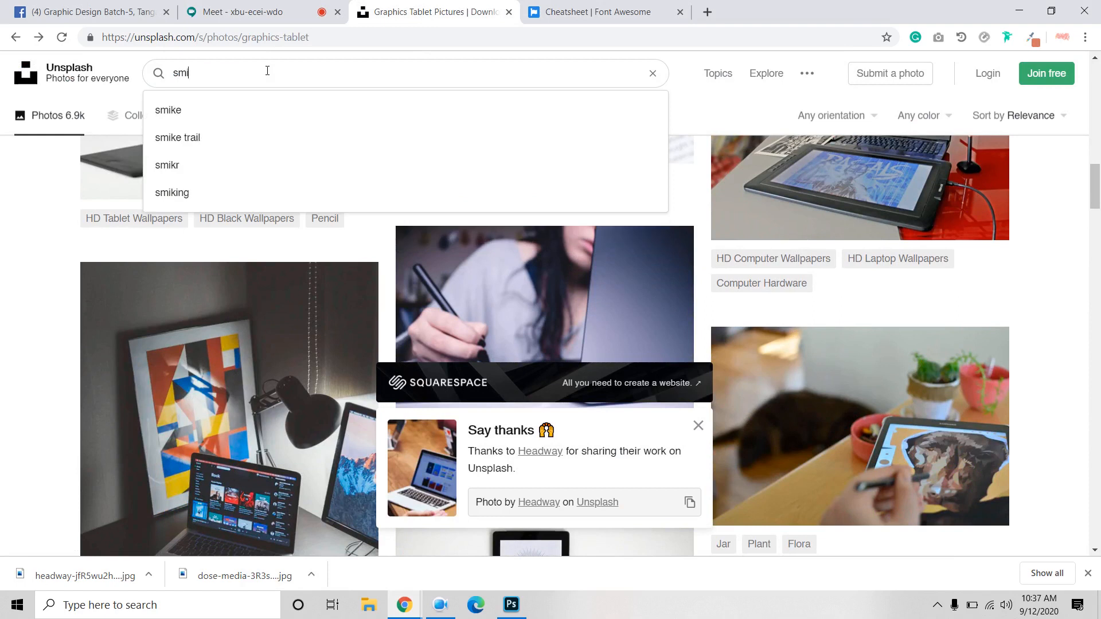
text(kling)
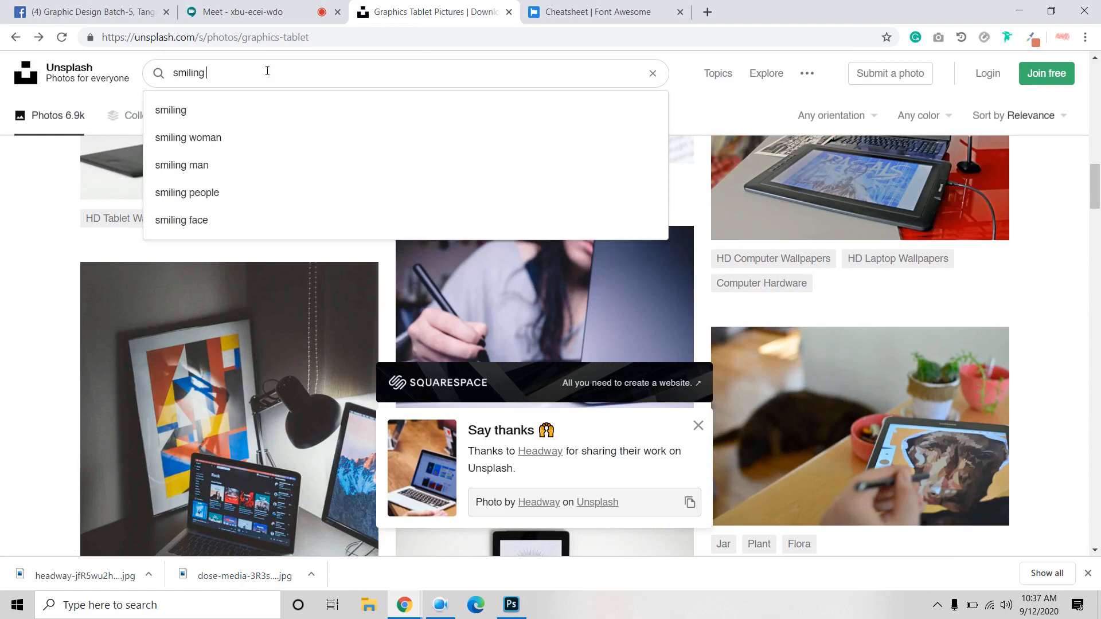
click(219, 138)
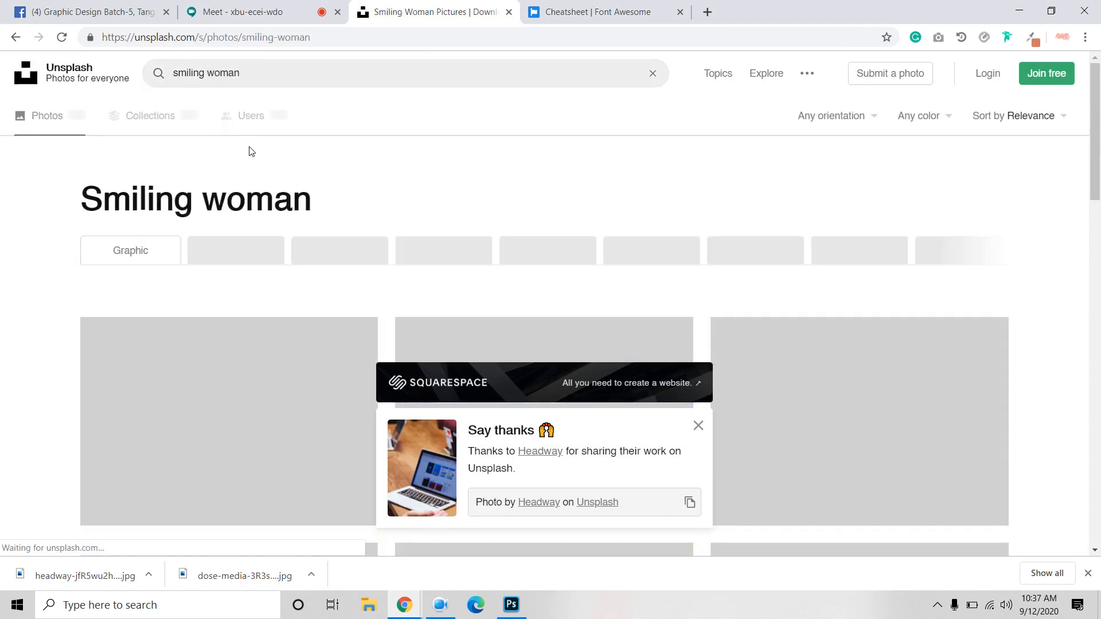
scroll(424, 238, down, 8)
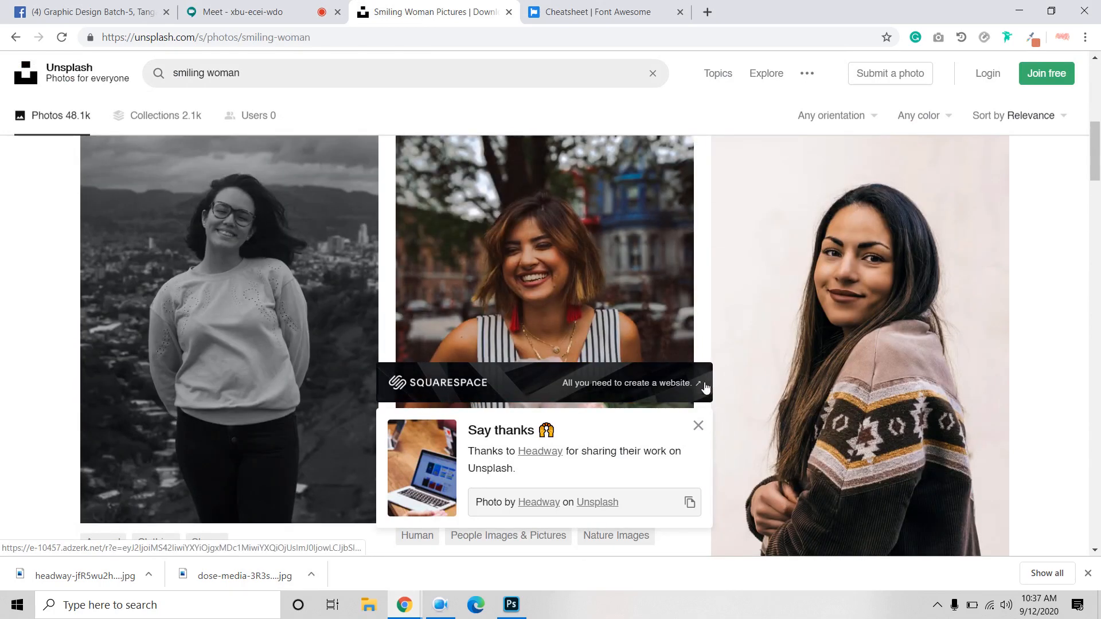
scroll(705, 388, down, 7)
scroll(523, 318, down, 10)
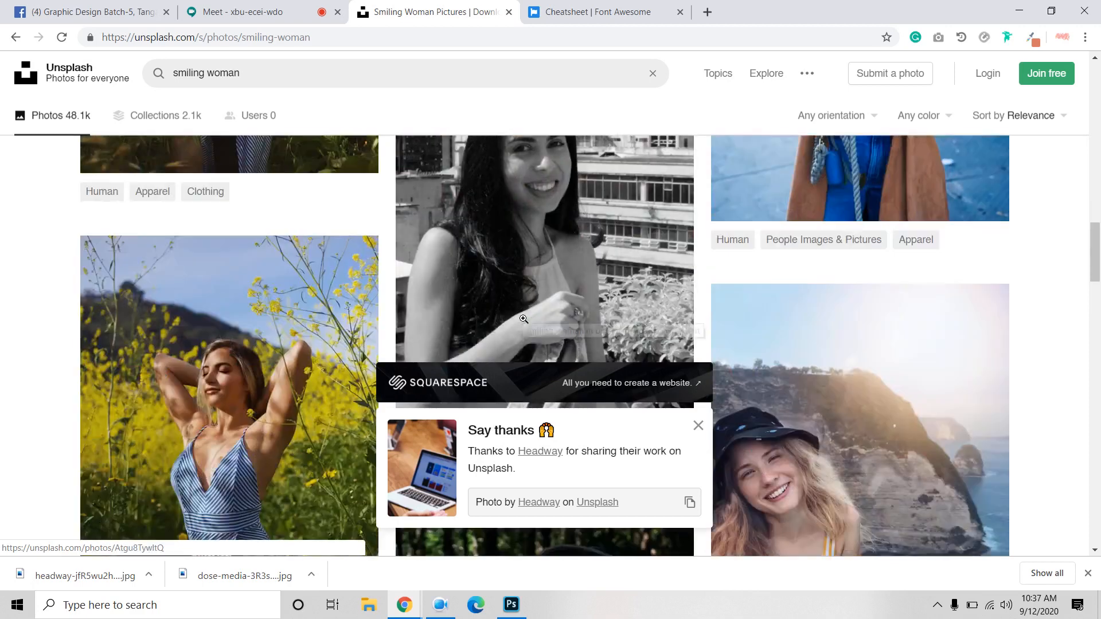
scroll(481, 315, up, 3)
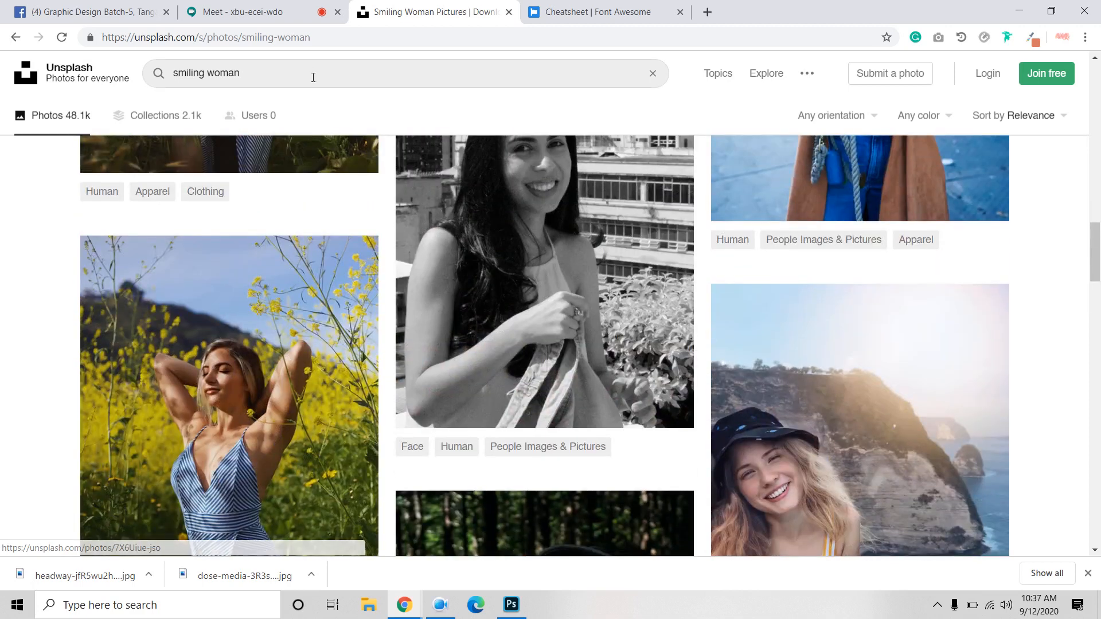
Step: Refine the search to 'smiling woman professional' and scroll through the results
click(309, 71)
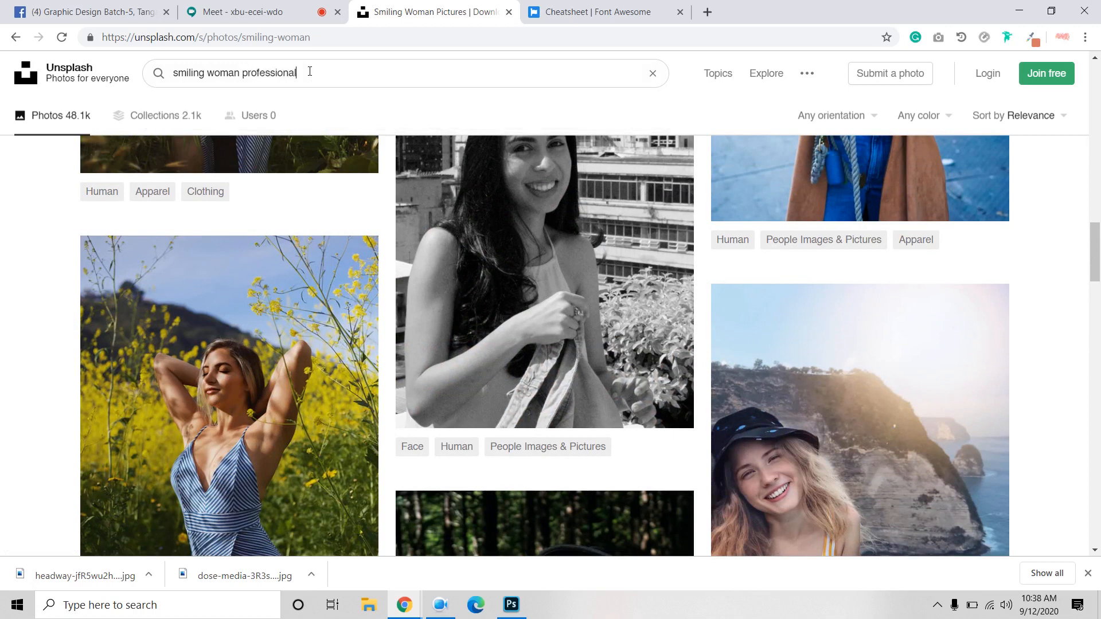
key(Return)
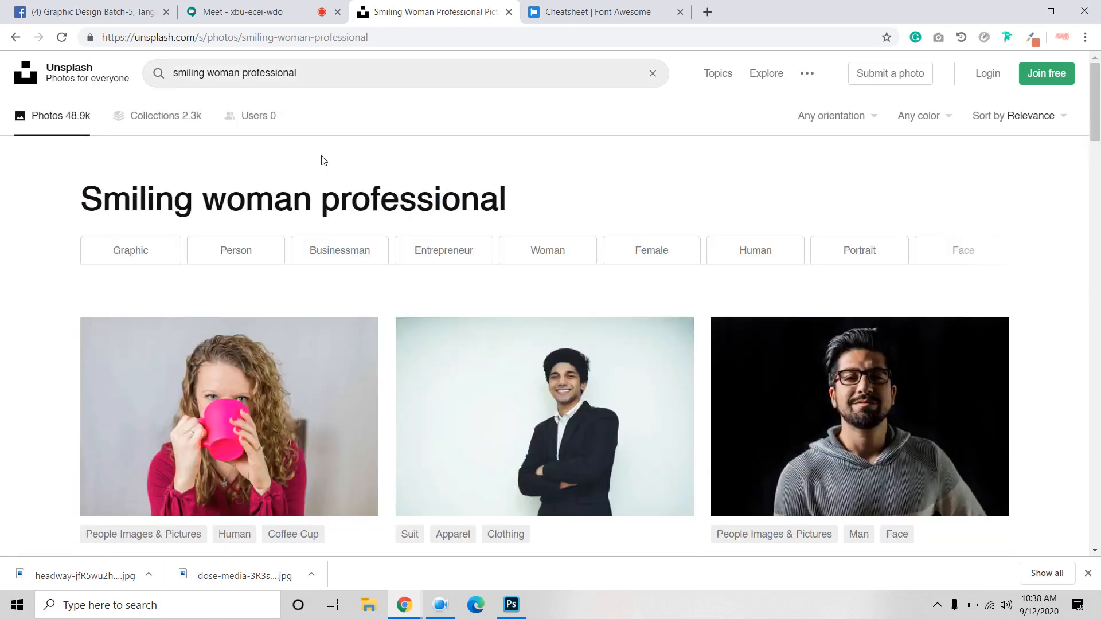
scroll(328, 182, down, 4)
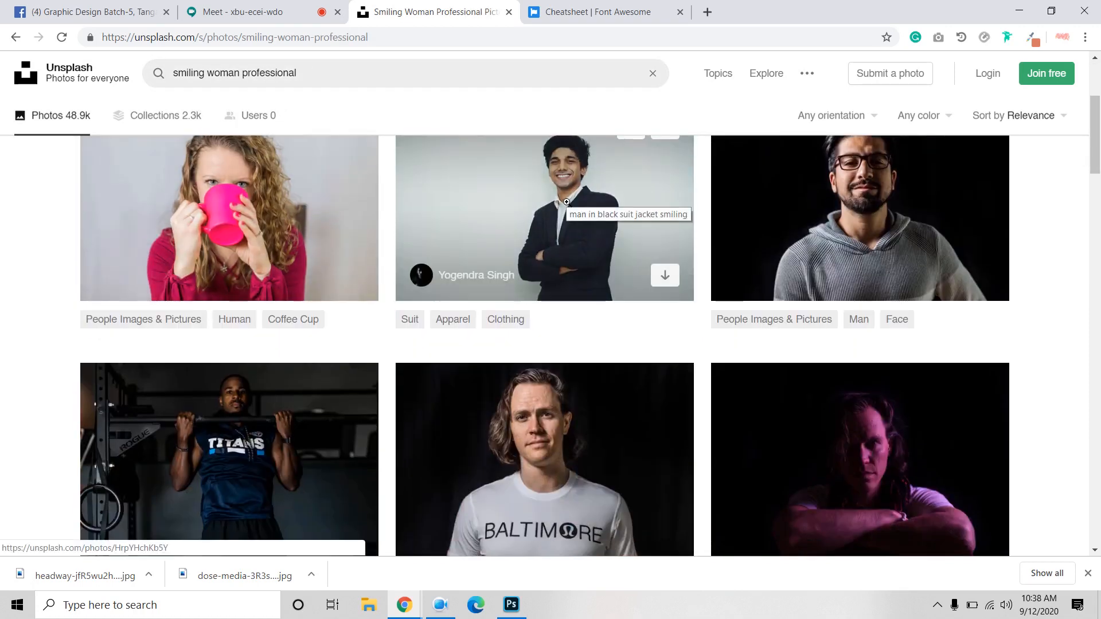
scroll(567, 202, down, 6)
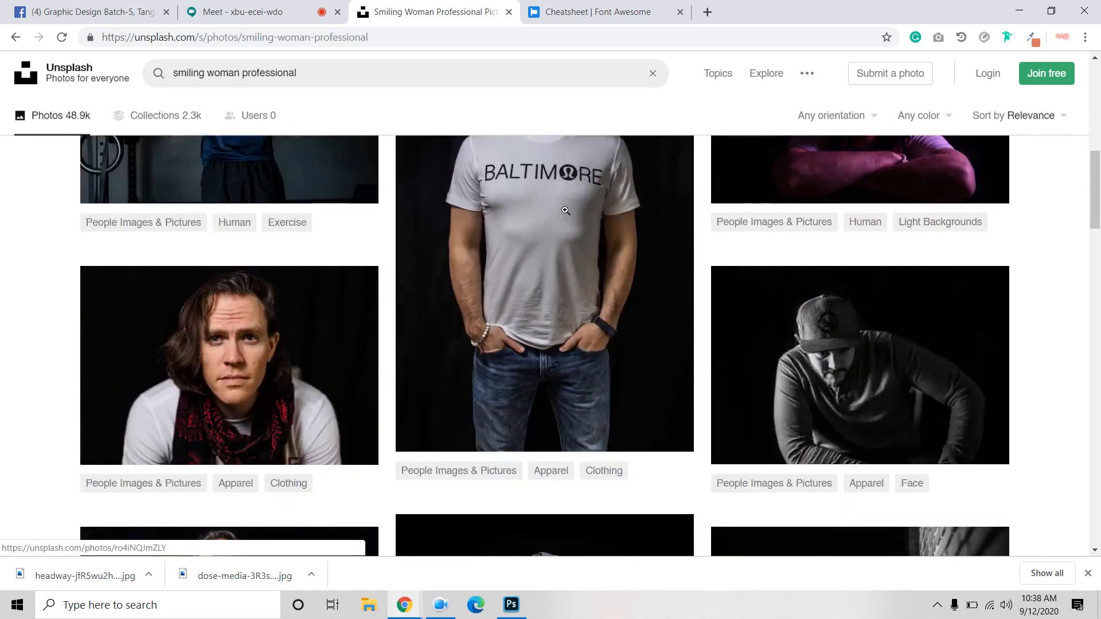
scroll(519, 318, down, 6)
scroll(518, 318, down, 5)
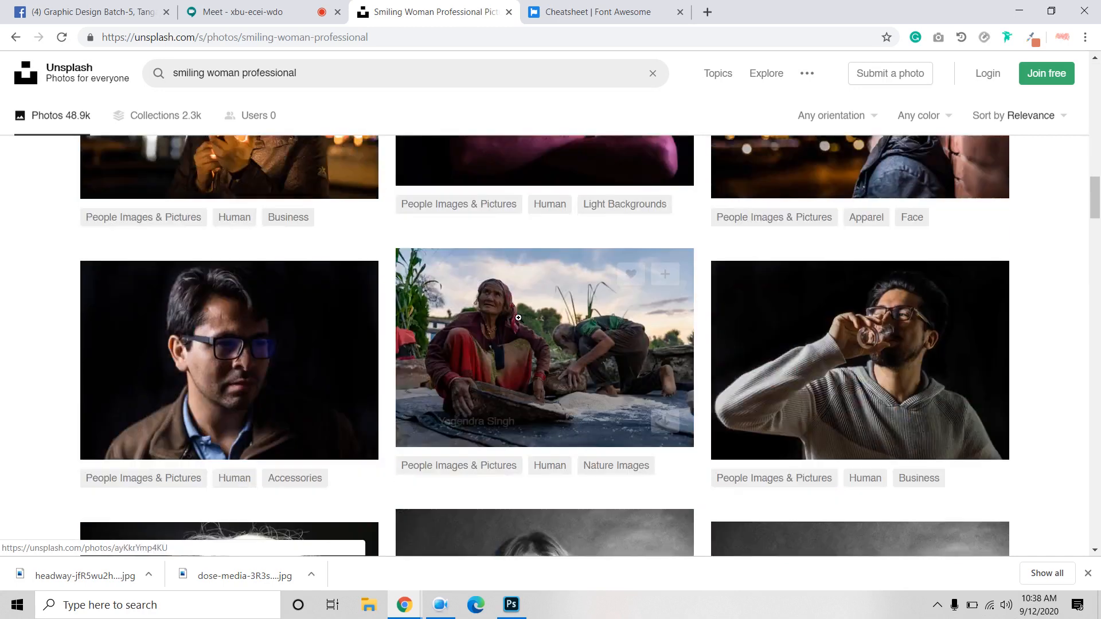
scroll(518, 318, up, 20)
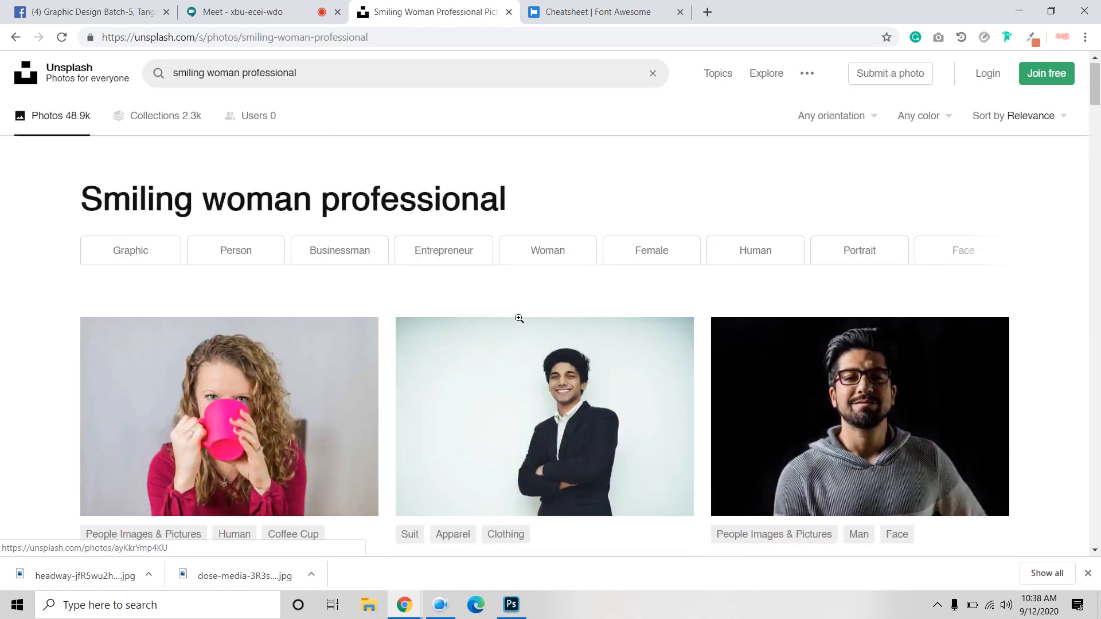
Step: Download the photo of the smiling man in a black suit, then return to Photoshop
click(548, 411)
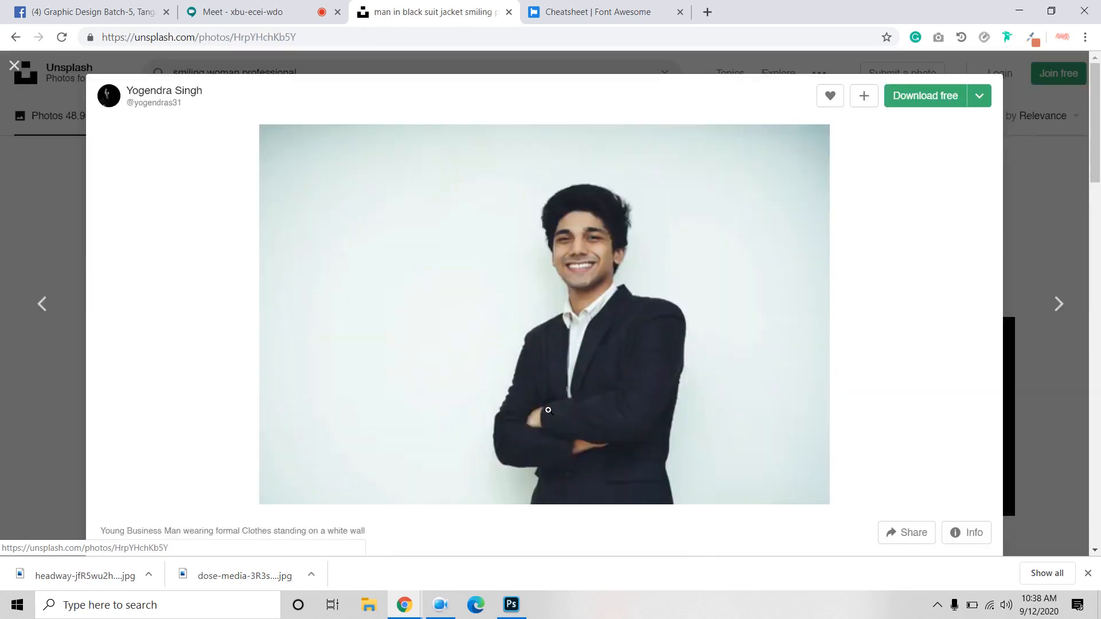
click(914, 99)
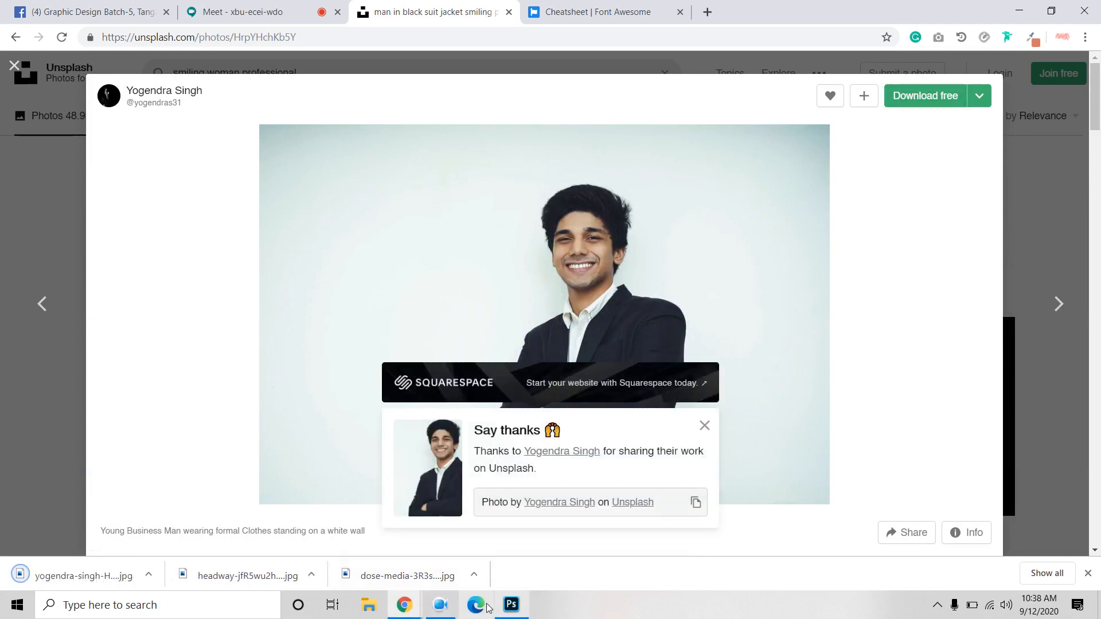
click(511, 604)
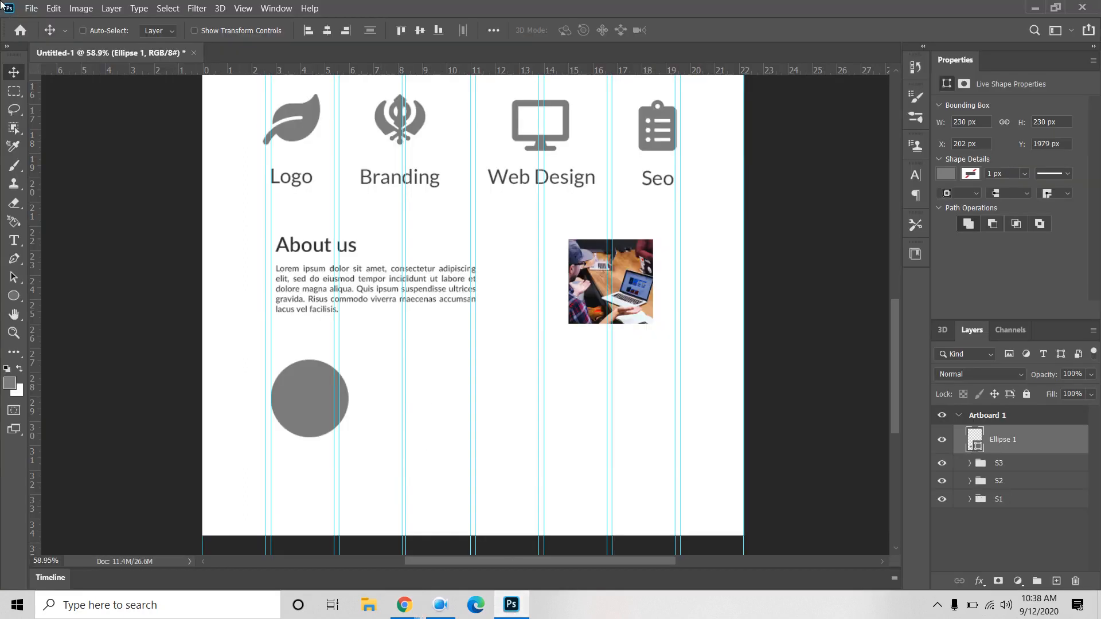
Step: Place the suit photo as an embedded image, shrink it, and clip it to Ellipse 1
click(31, 8)
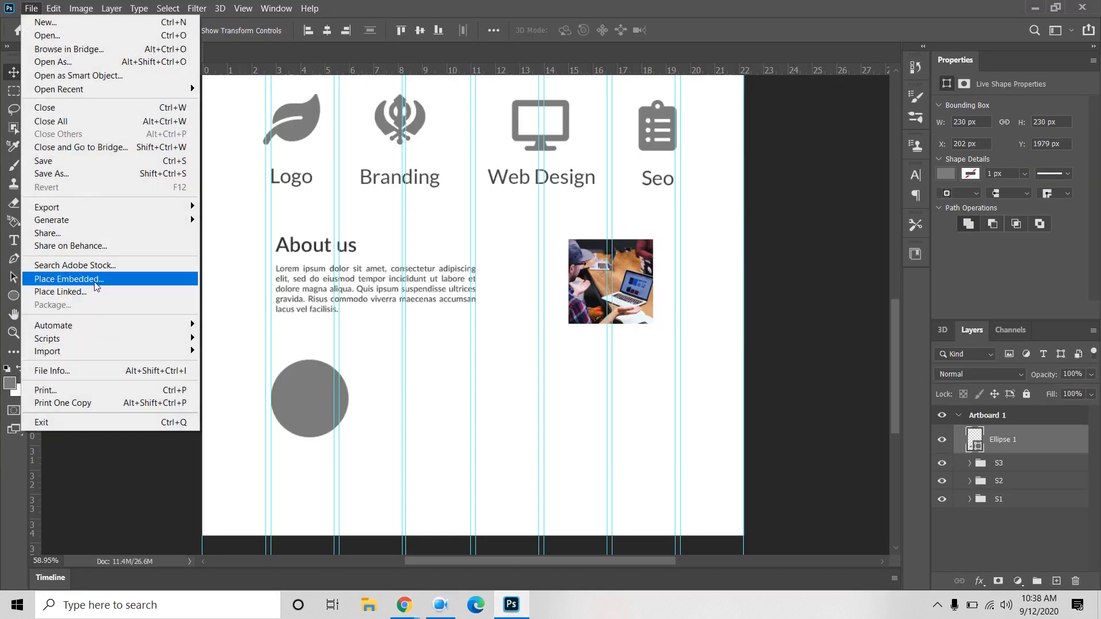
click(95, 279)
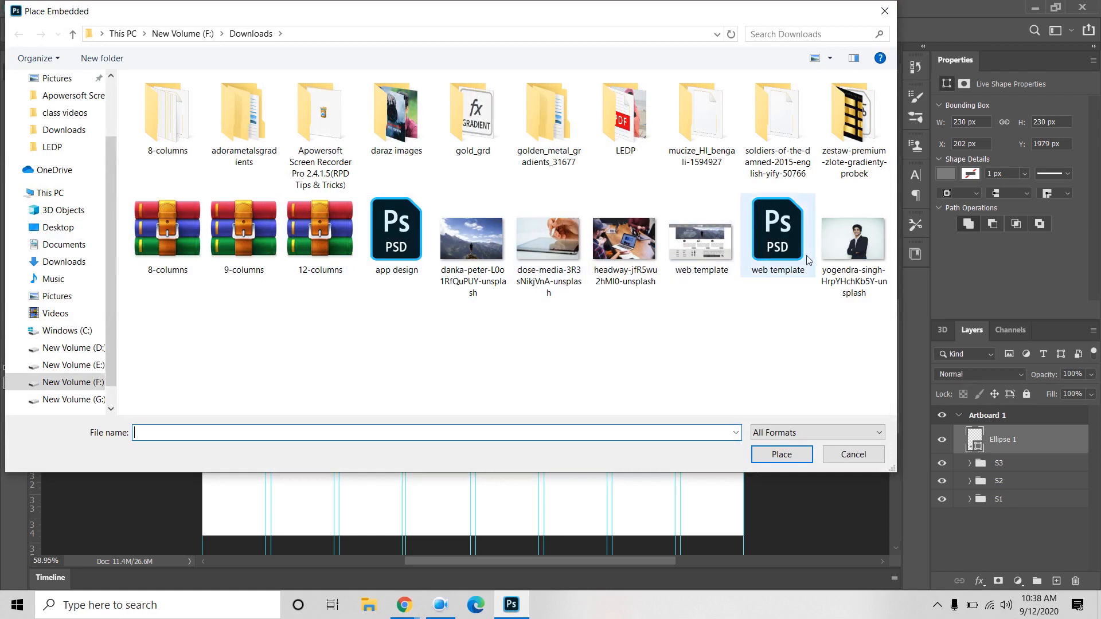
click(848, 250)
click(782, 454)
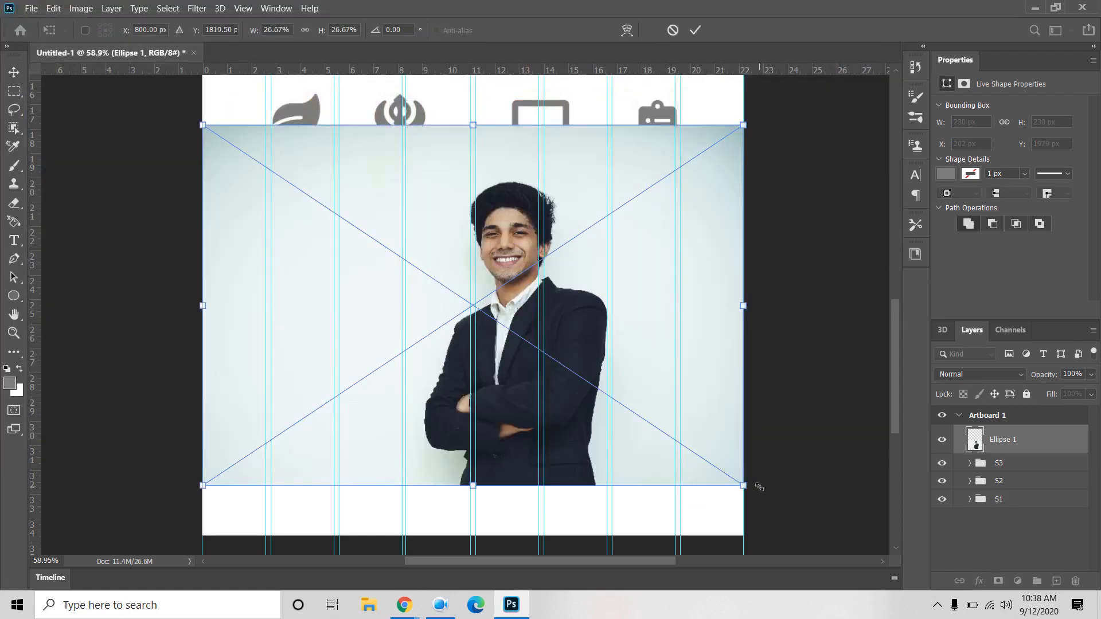
drag(744, 486, 338, 408)
click(695, 29)
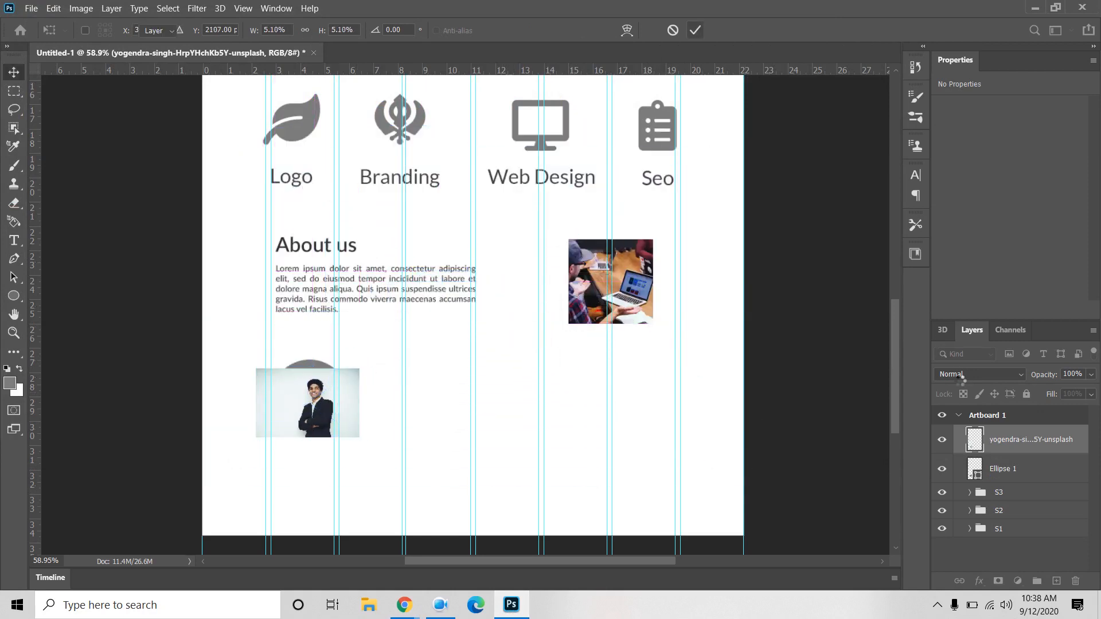
alt+click(1024, 453)
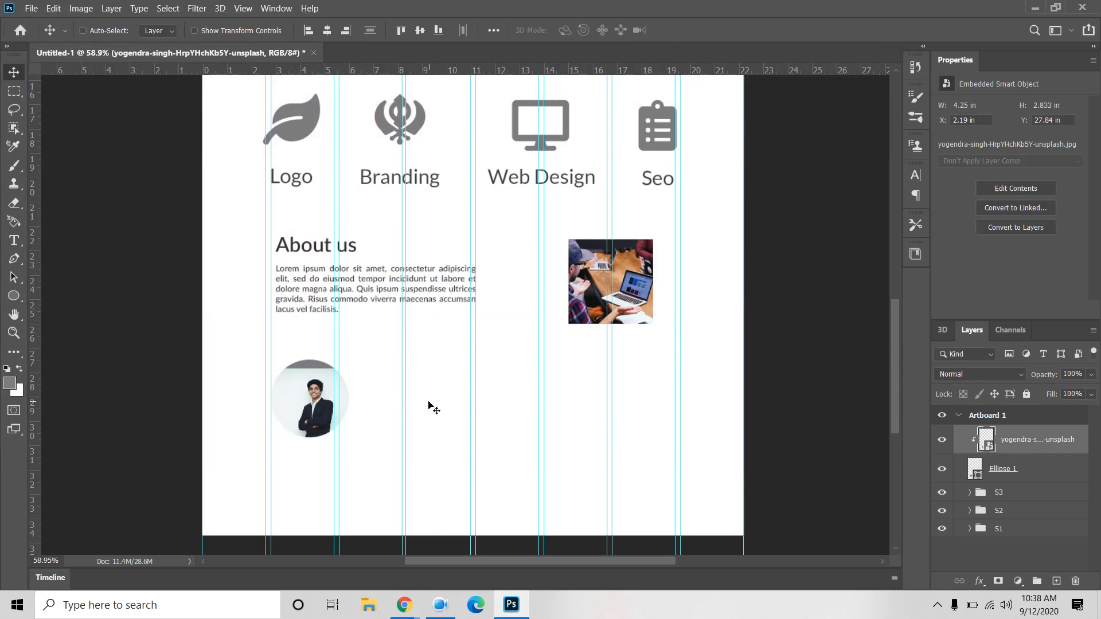
Step: Resize and reposition the clipped photo so the man's face is centred in the circle
key(ctrl+t)
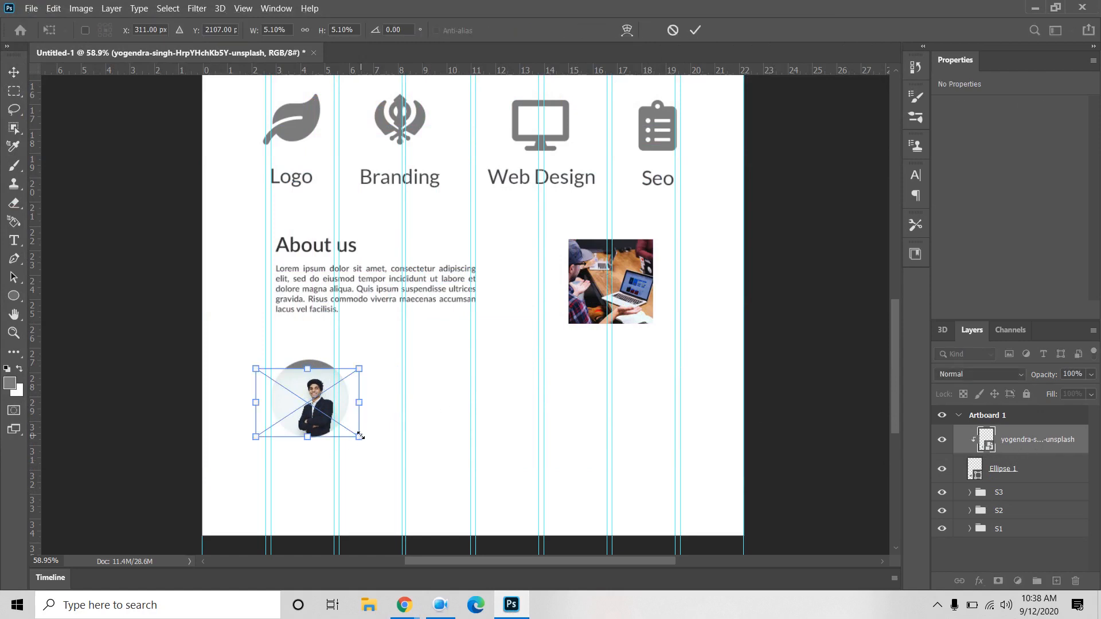
drag(362, 454, 474, 502)
drag(470, 499, 505, 533)
drag(328, 404, 302, 445)
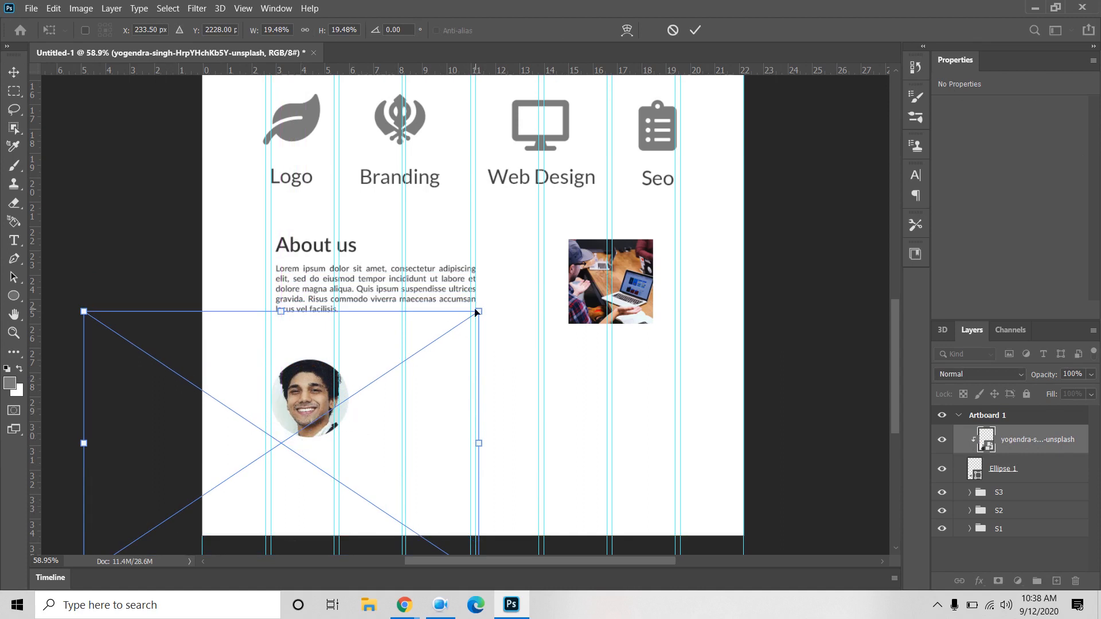
drag(478, 312, 439, 337)
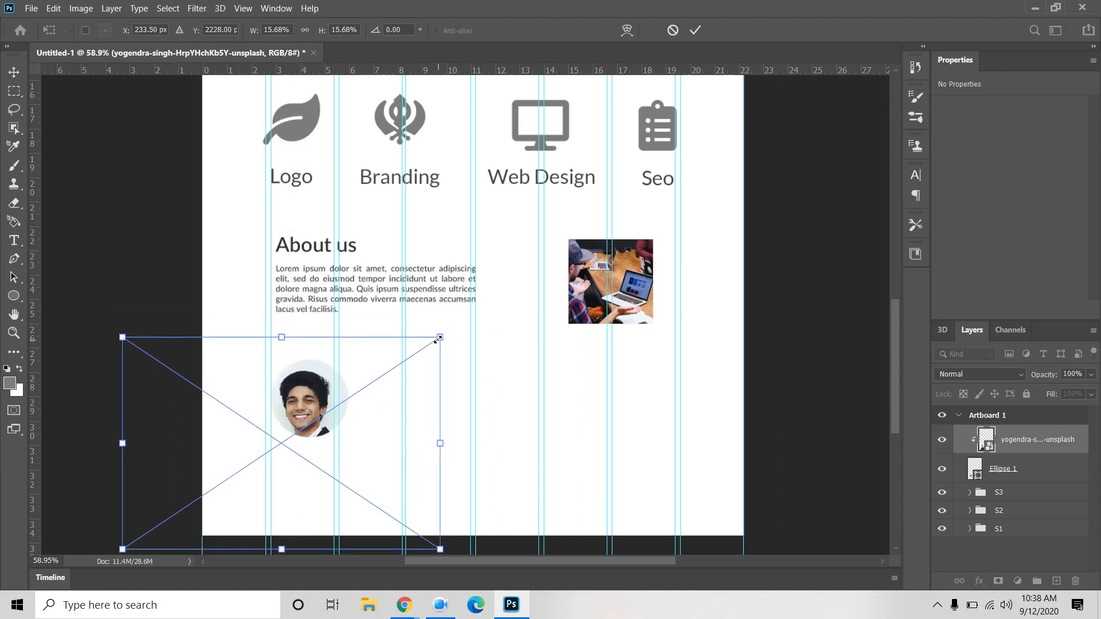
drag(303, 382, 313, 389)
click(695, 30)
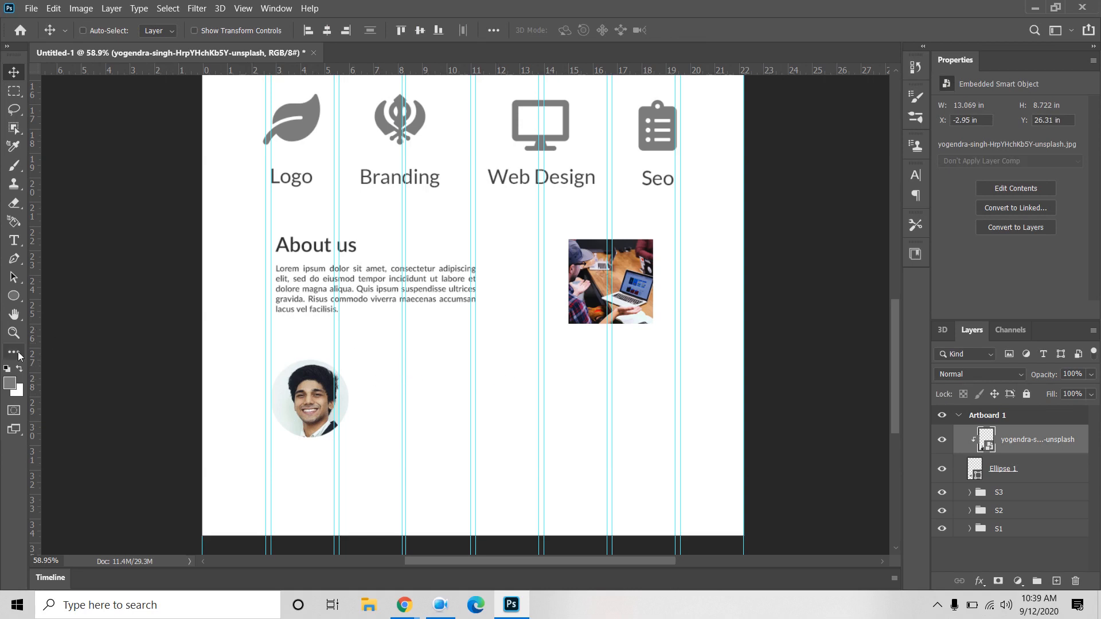
Step: Type the testimonial person's name as grey text and position it right of the round portrait
click(11, 247)
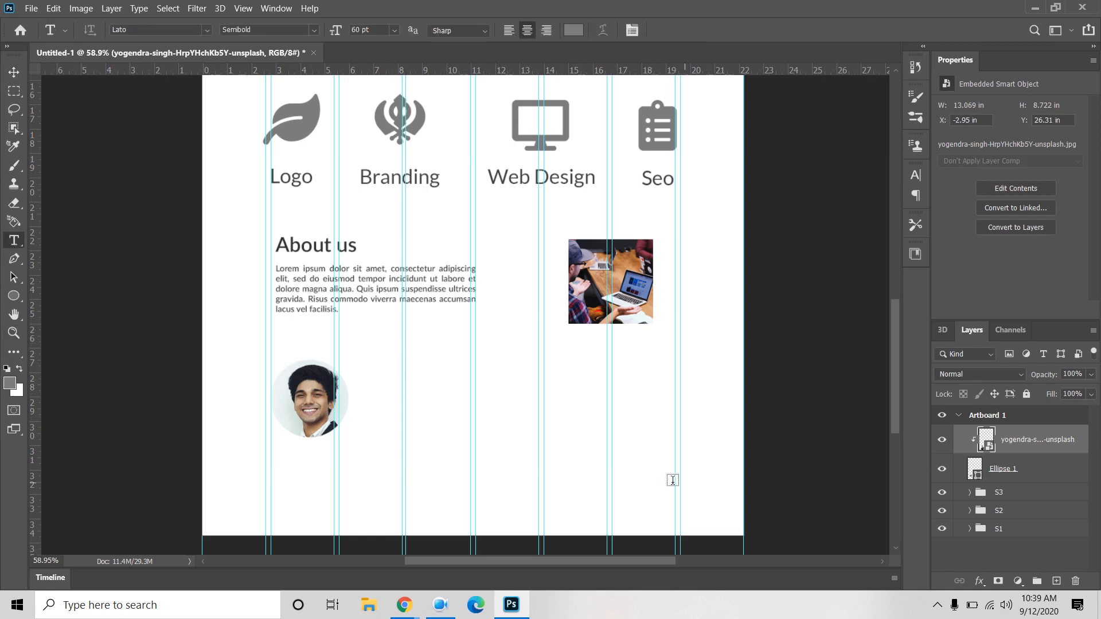
click(373, 388)
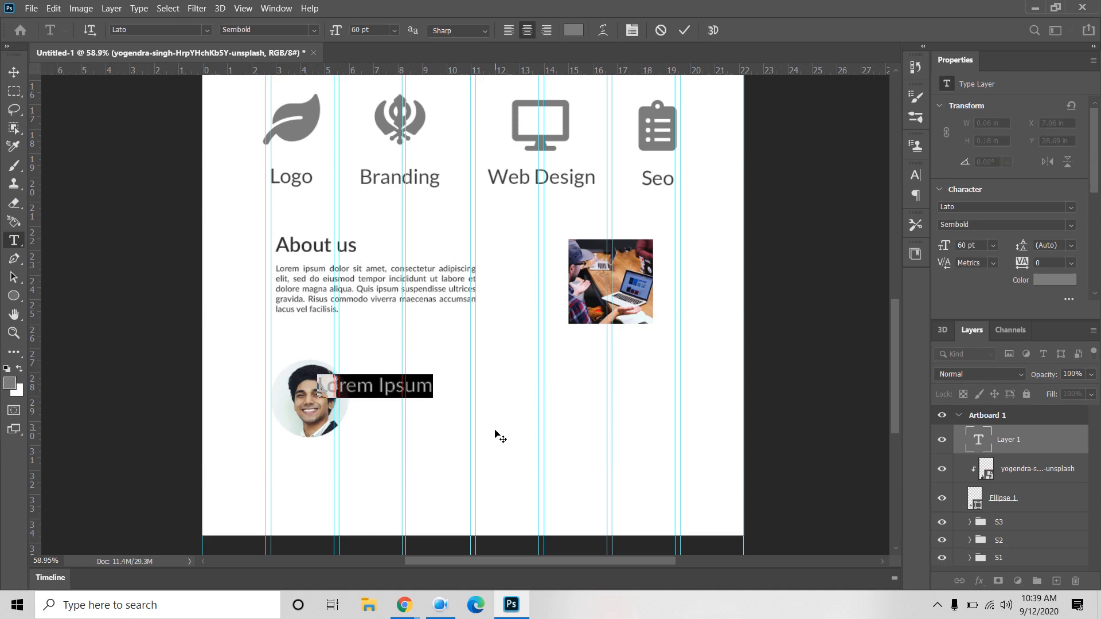
text(Jon)
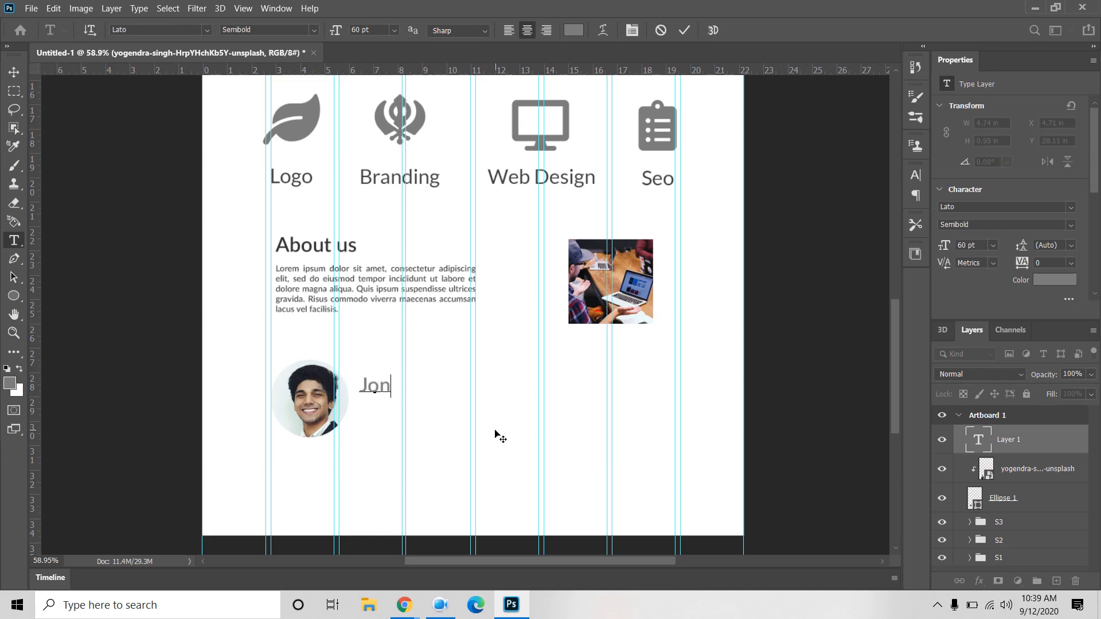
text(e S)
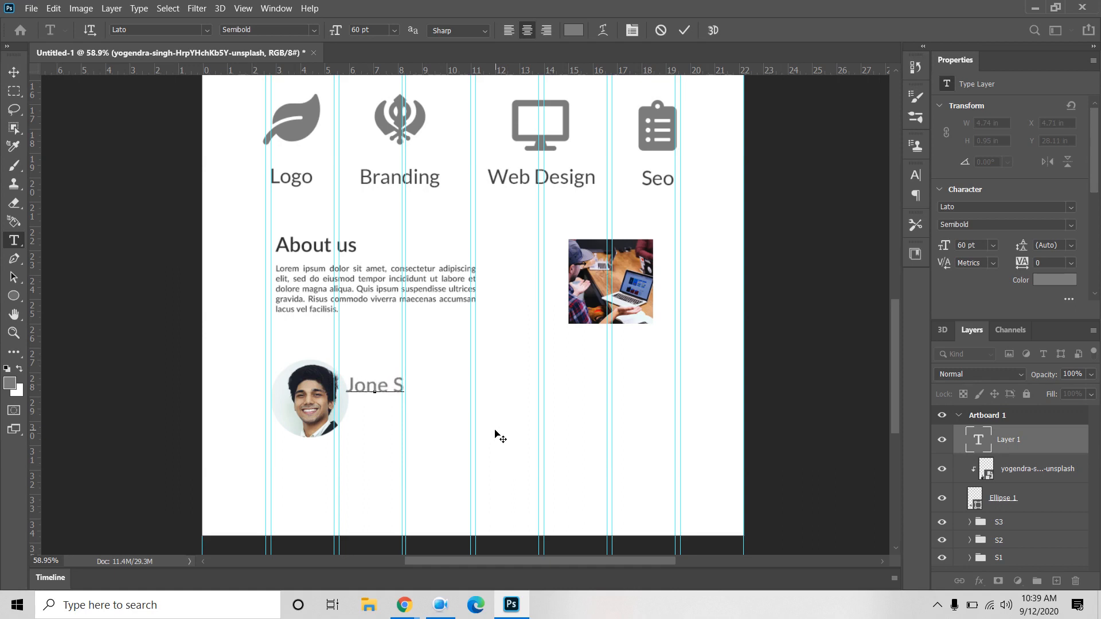
text(mith)
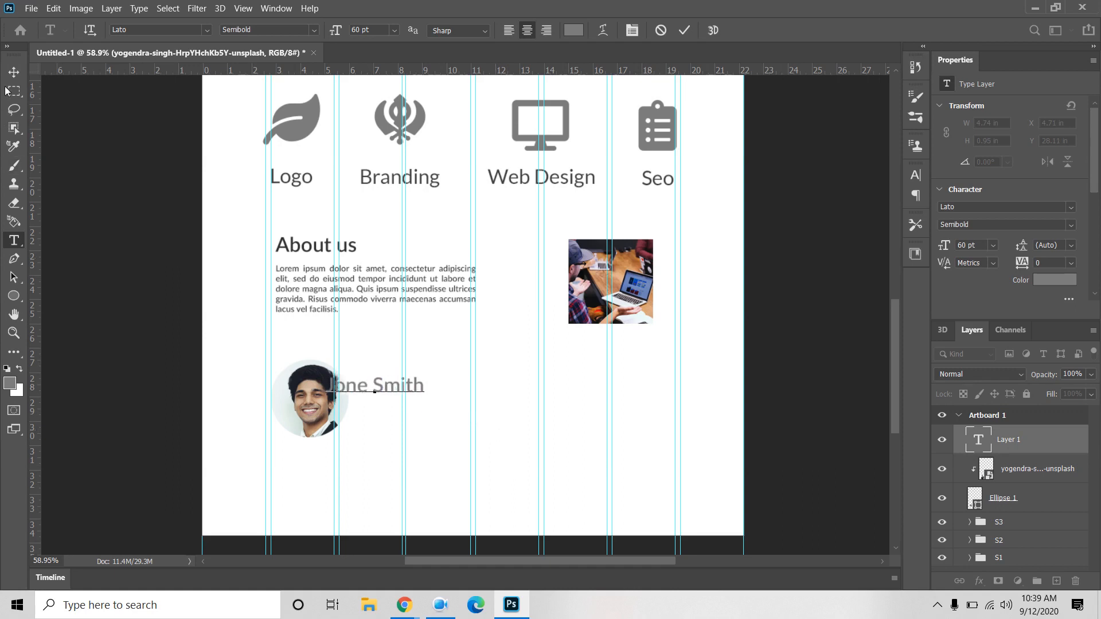
click(14, 72)
drag(357, 394, 382, 401)
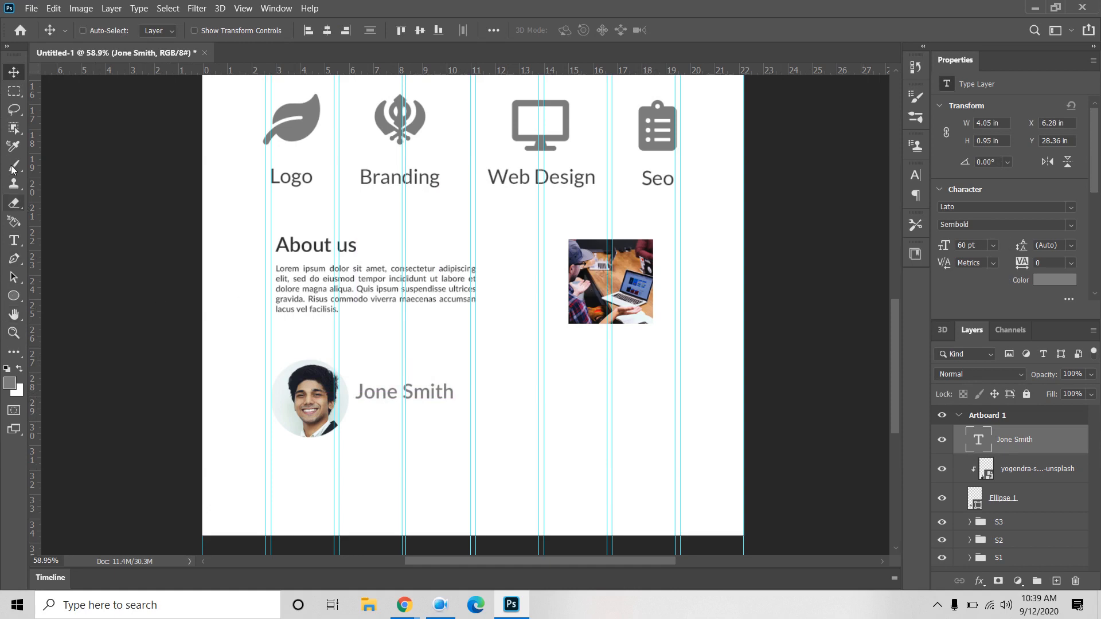
Step: Add a placeholder paragraph box under the name, set to 24 pt and Justify Last Left
click(14, 243)
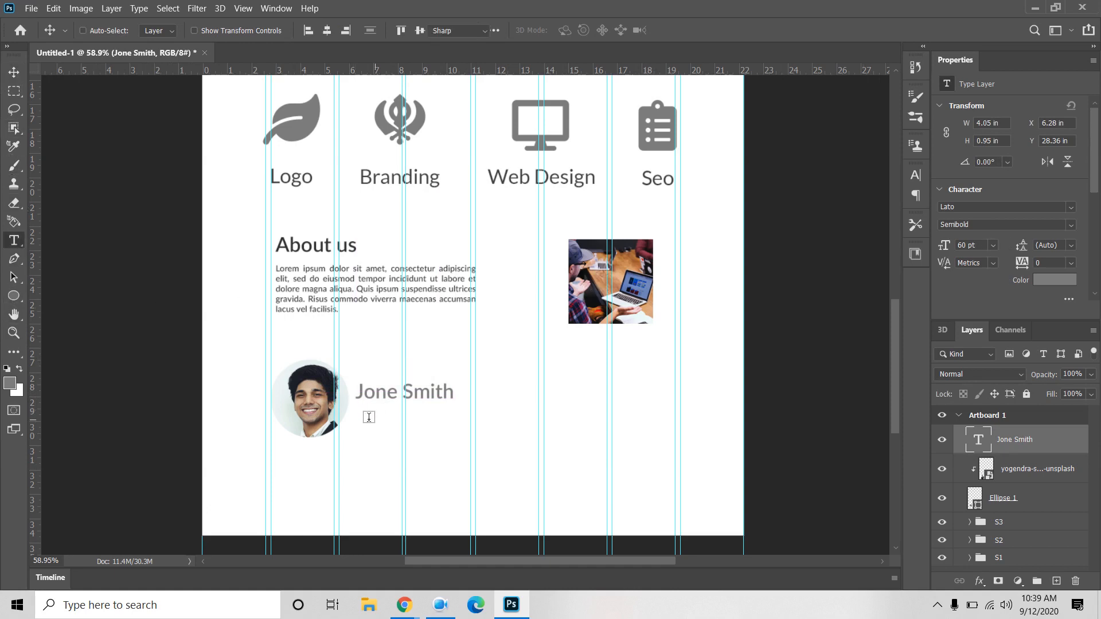
drag(360, 409, 522, 448)
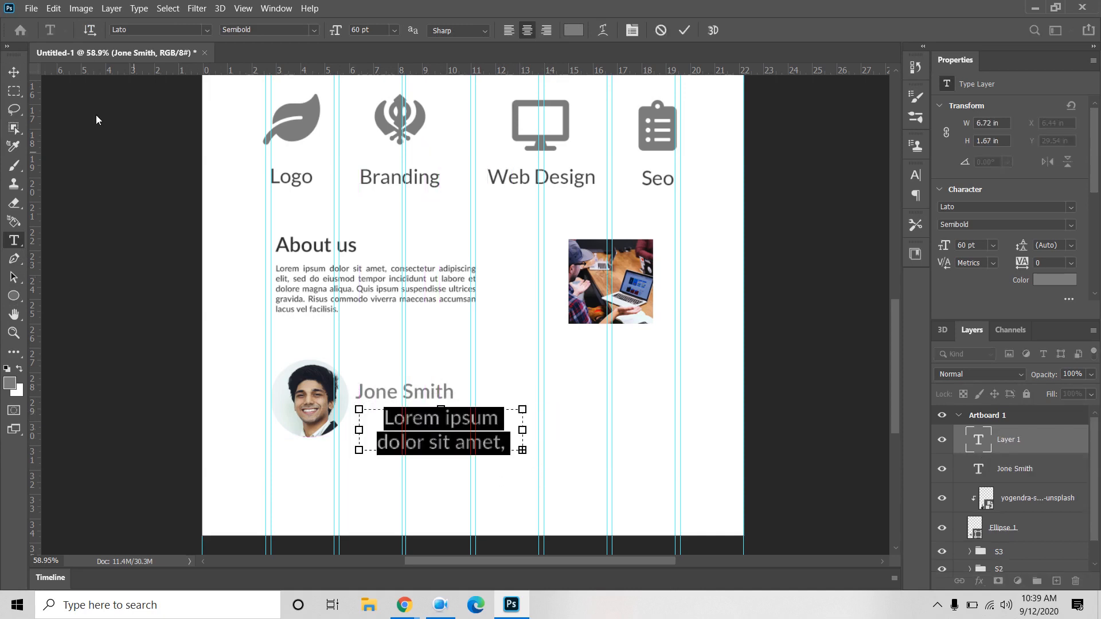
click(15, 72)
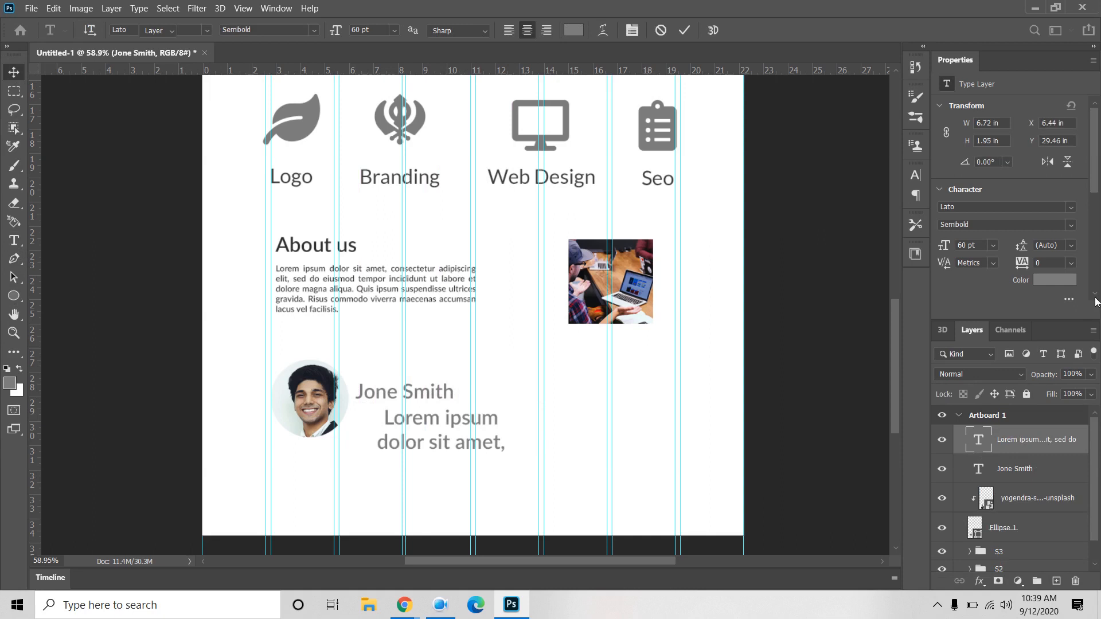
click(994, 247)
click(990, 376)
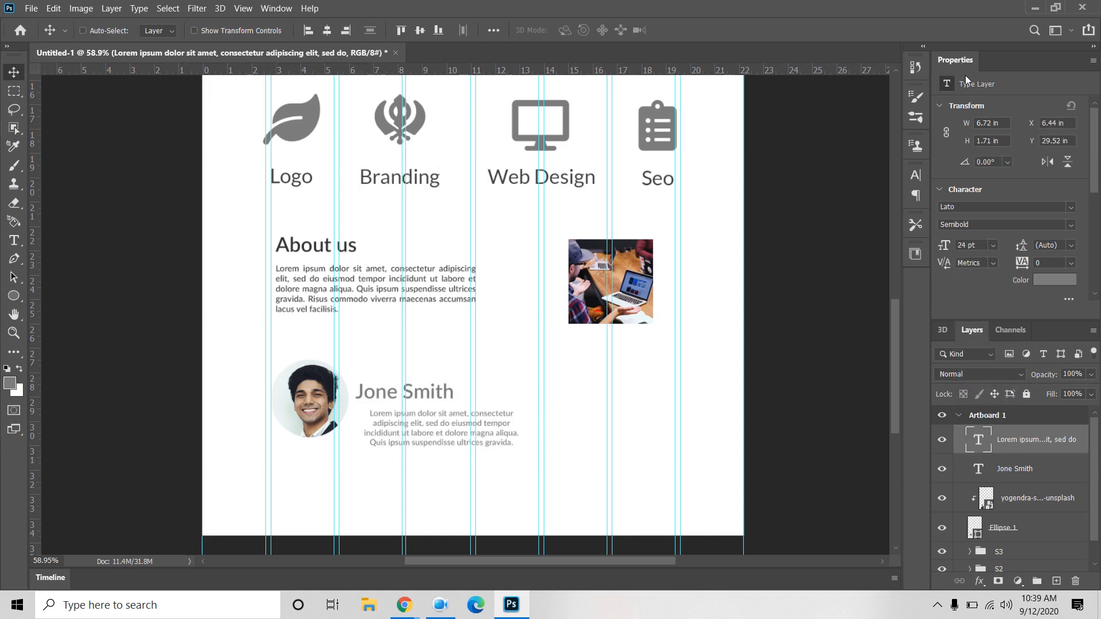
click(916, 176)
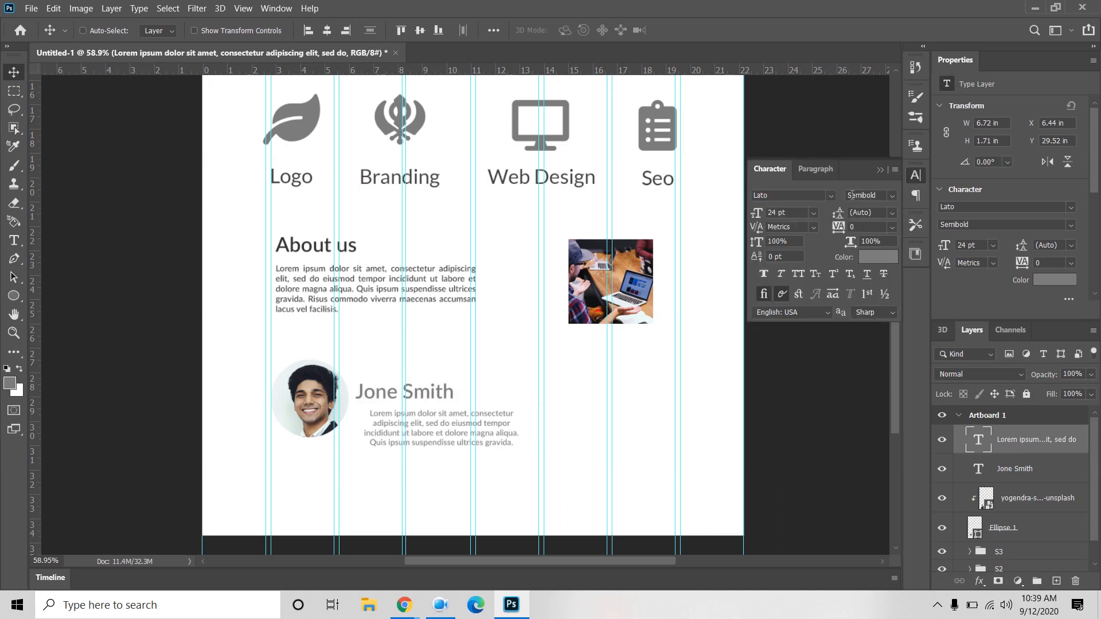
click(815, 169)
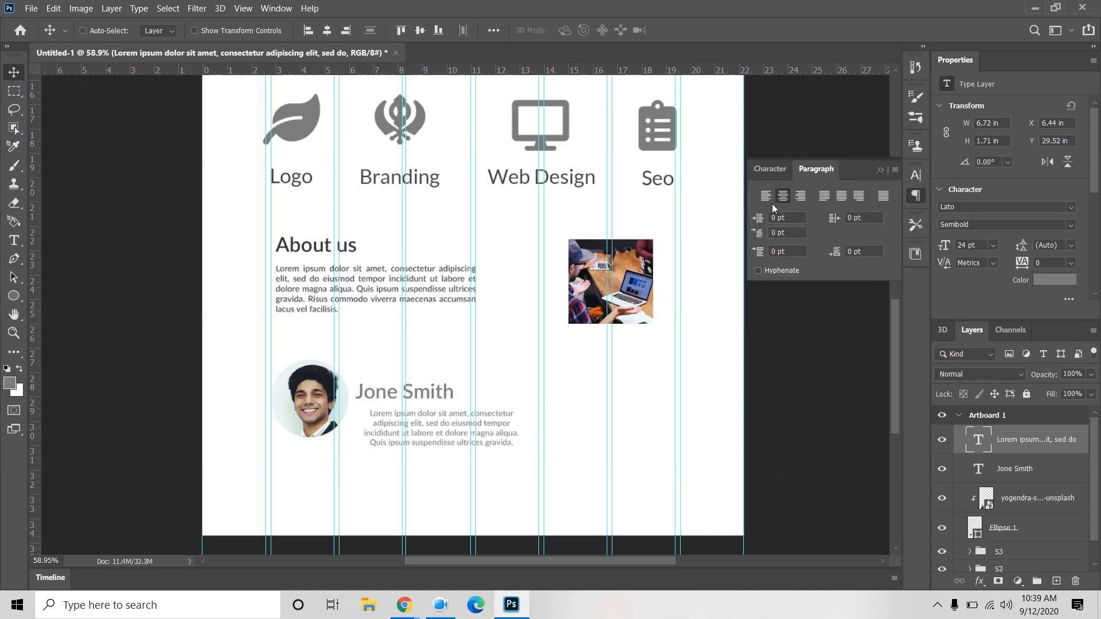
click(821, 199)
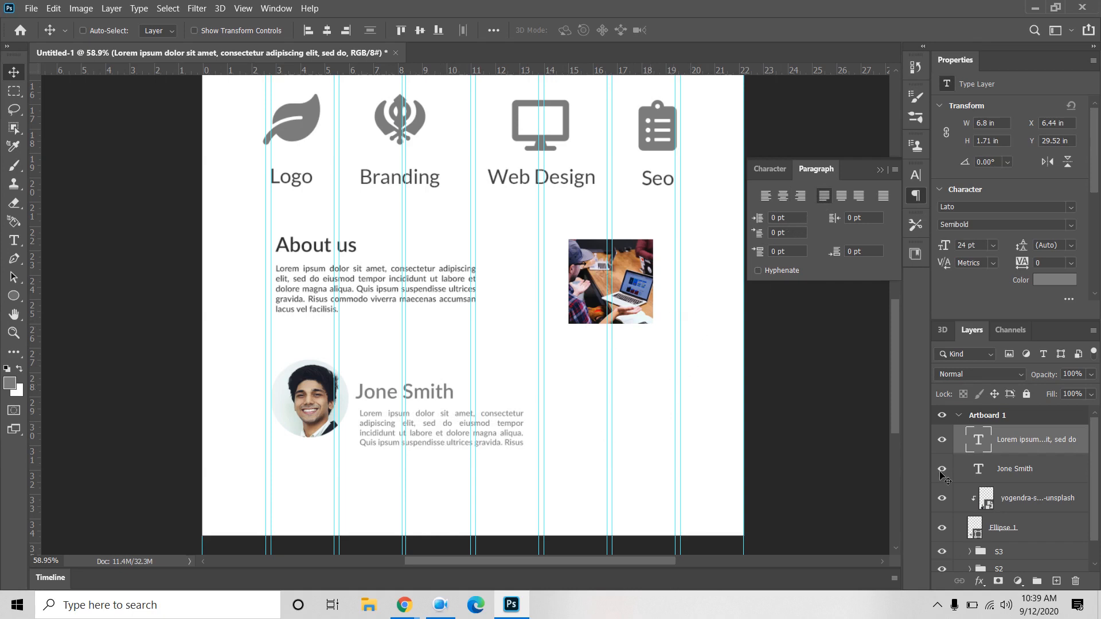
Step: Delete the last two lines so the paragraph ends with 'vel facilisis'
double_click(975, 444)
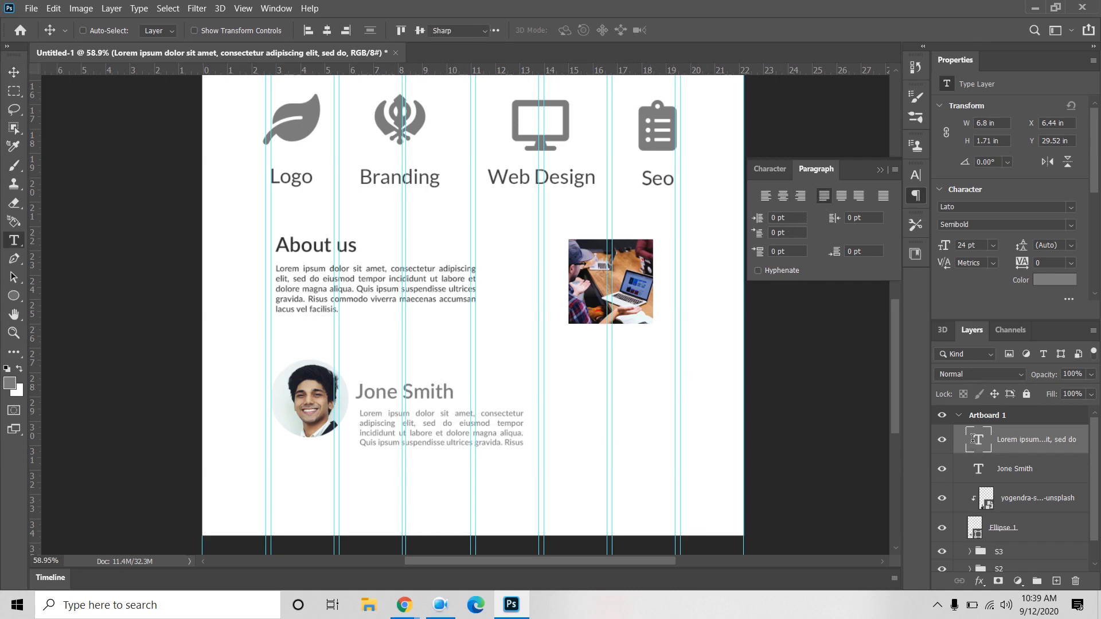
double_click(477, 443)
triple_click(478, 443)
key(BackSpace)
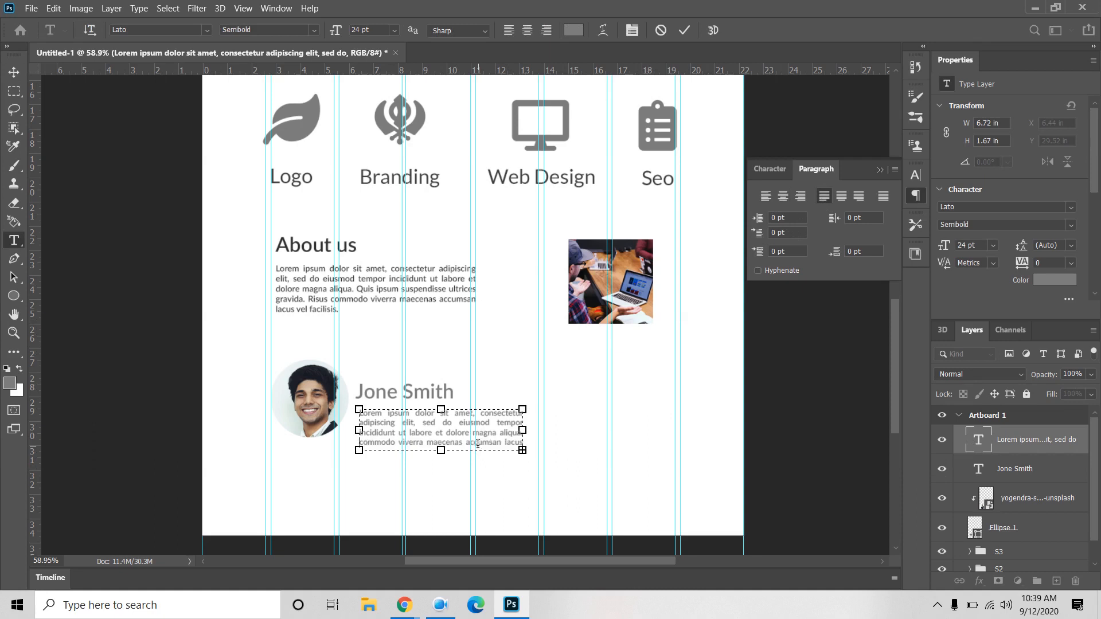
double_click(478, 443)
triple_click(477, 443)
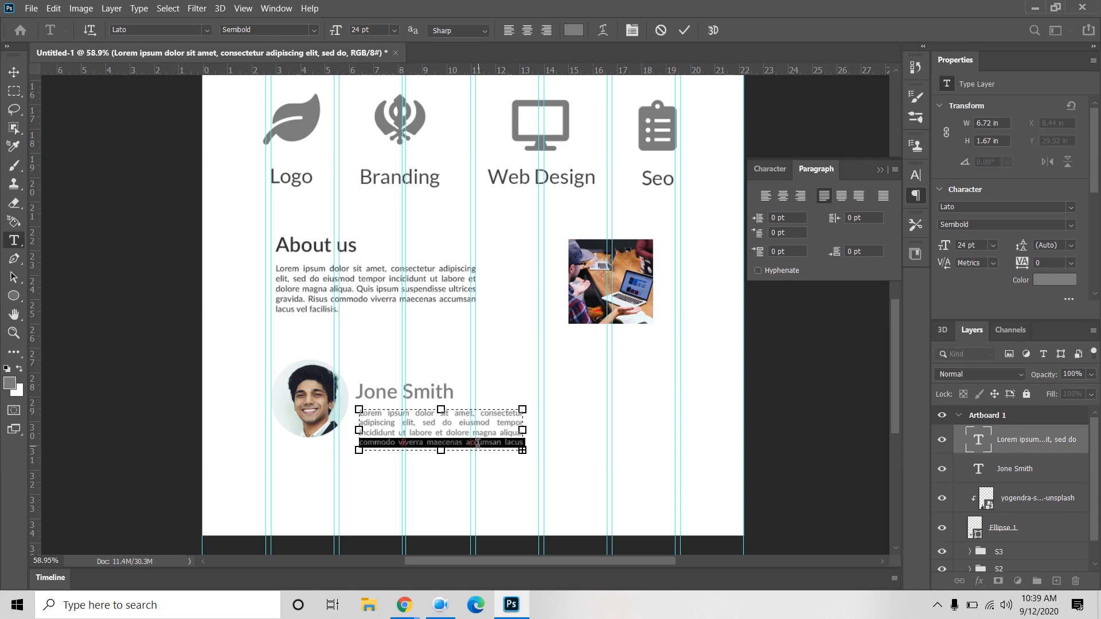
key(BackSpace)
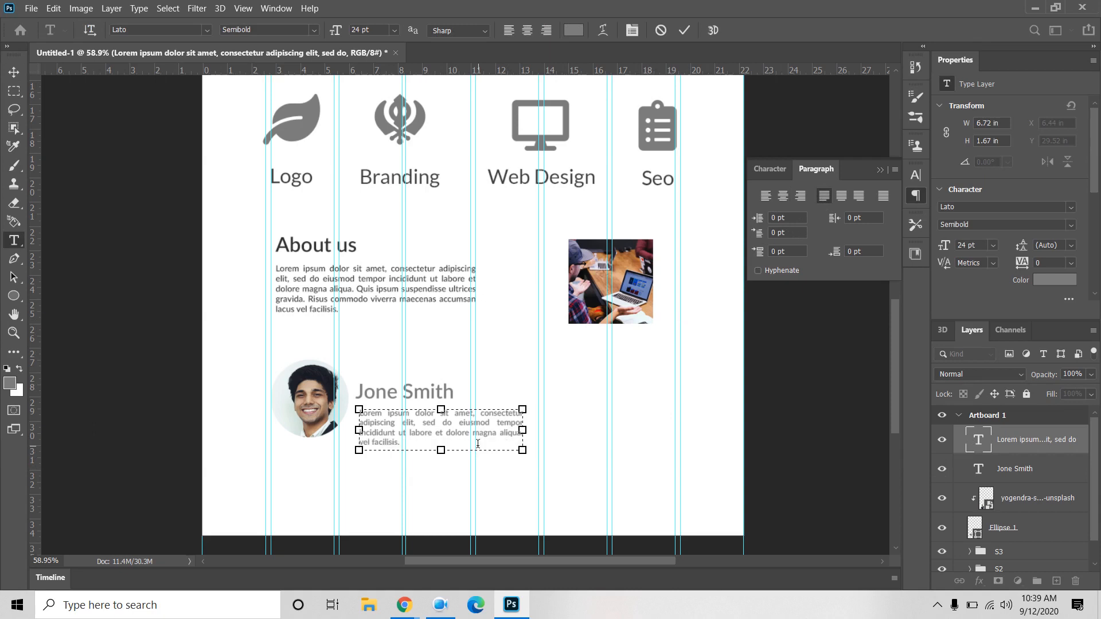
click(13, 72)
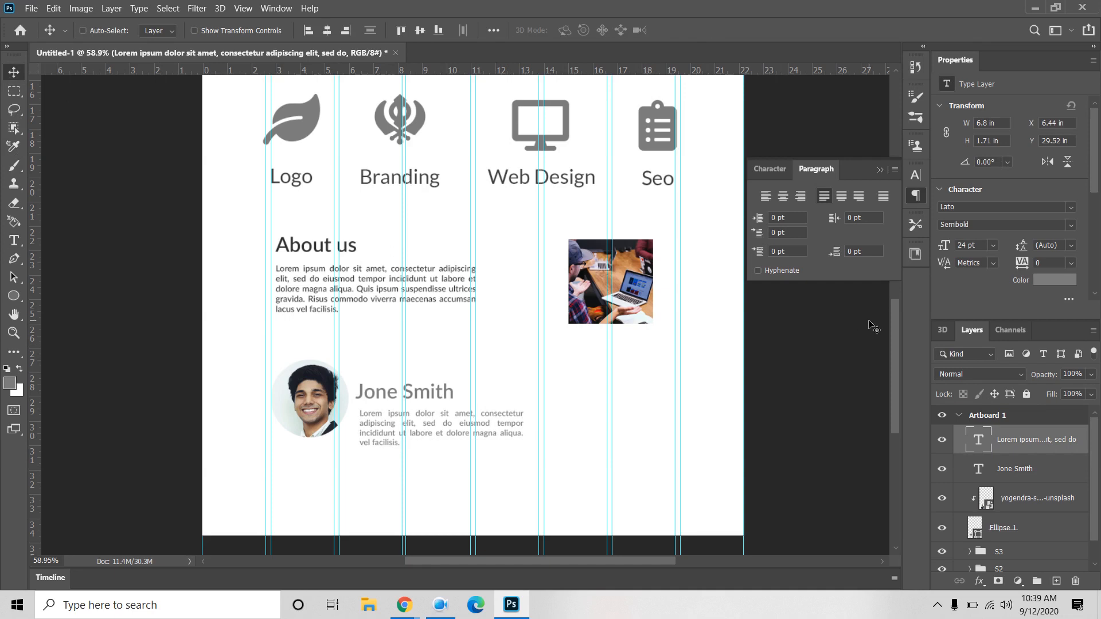
Step: Set the paragraph font size to 25 pt and also select the name layer
click(772, 171)
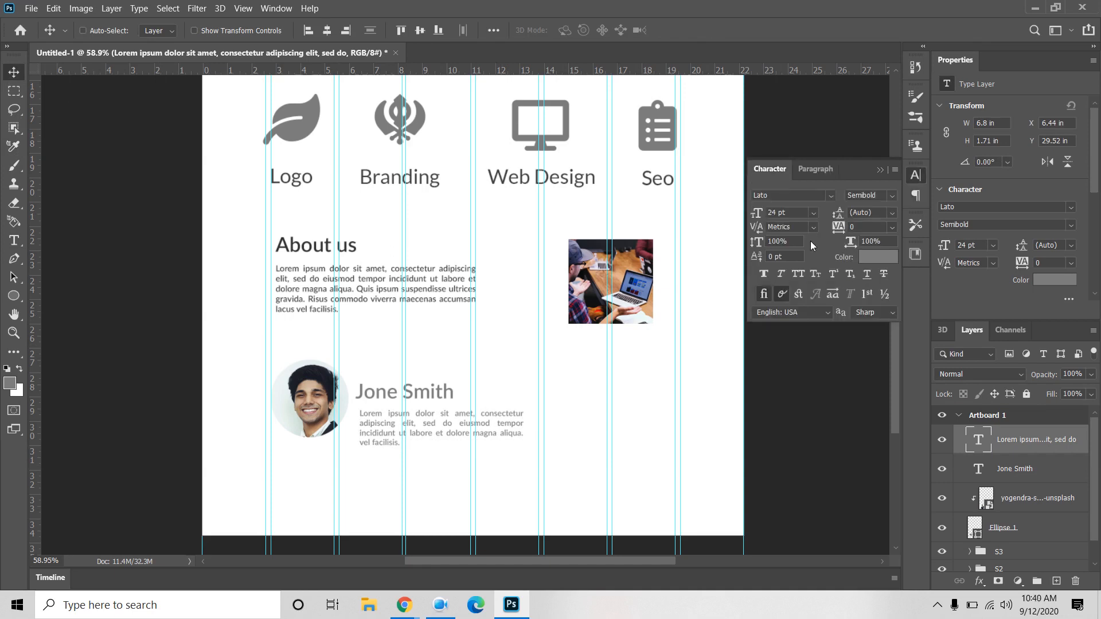
click(792, 214)
text(25)
key(Return)
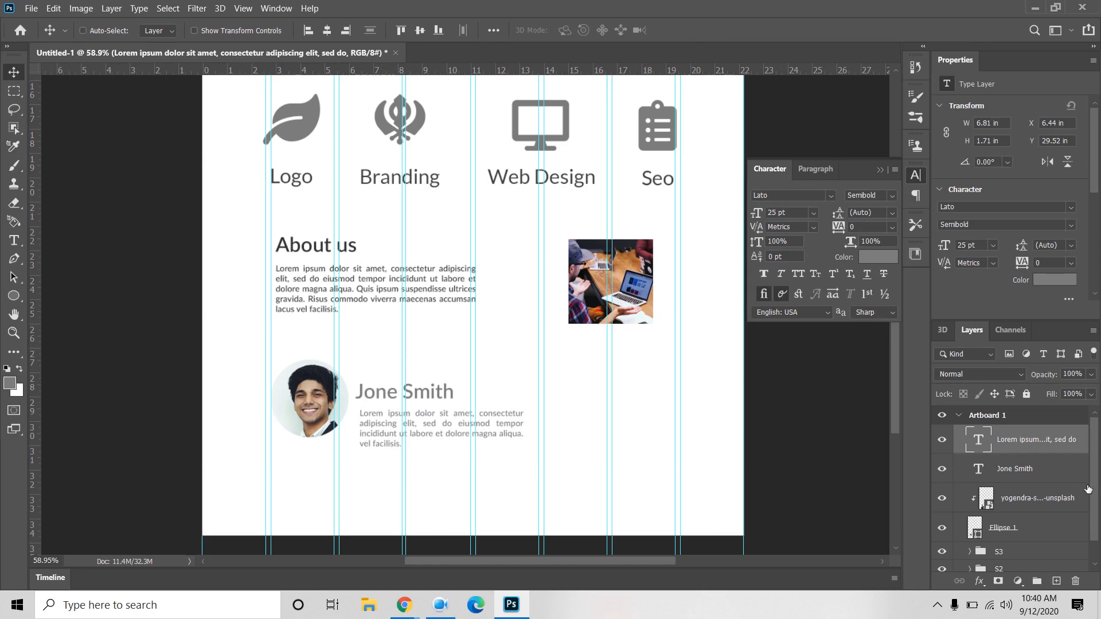
shift+click(1043, 475)
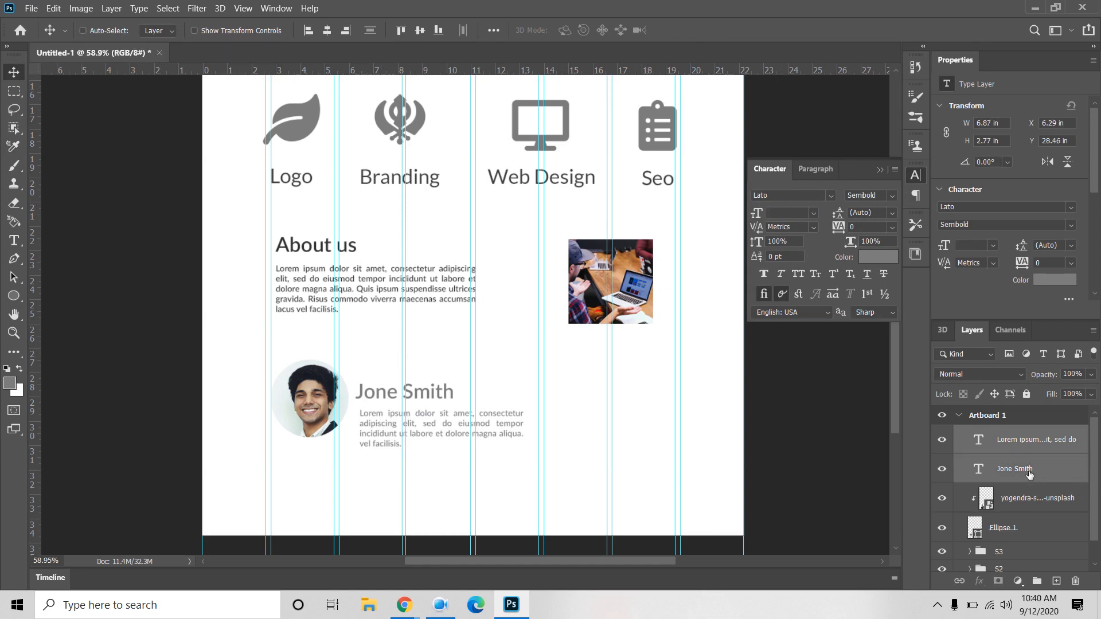
Step: Left-align the name and paragraph, raise them, then move portrait, circle and texts right
click(312, 35)
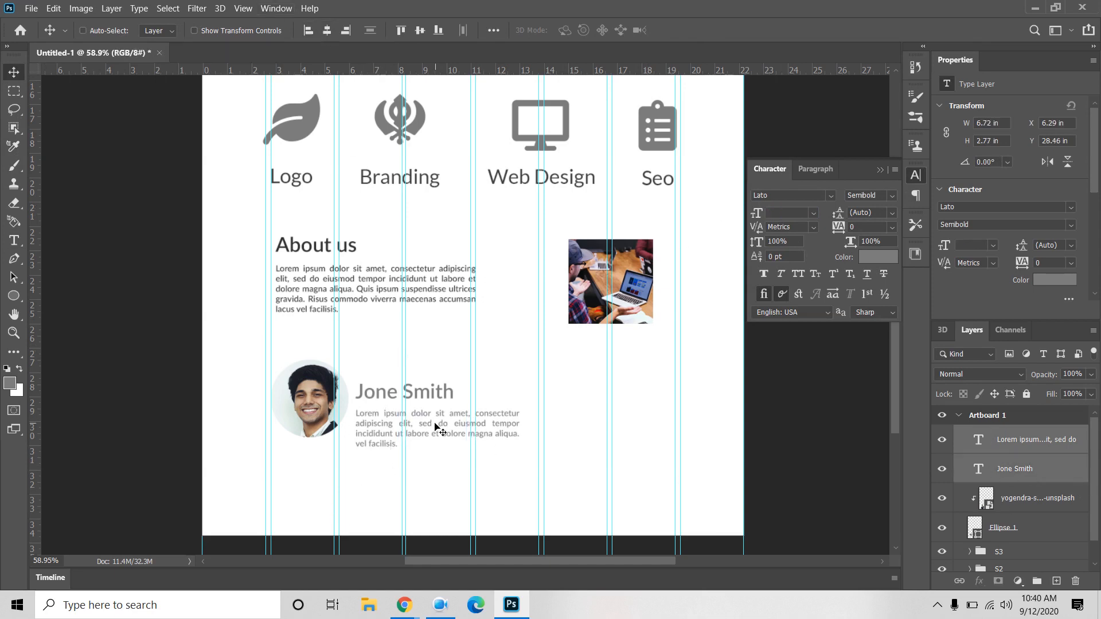
drag(436, 425, 434, 411)
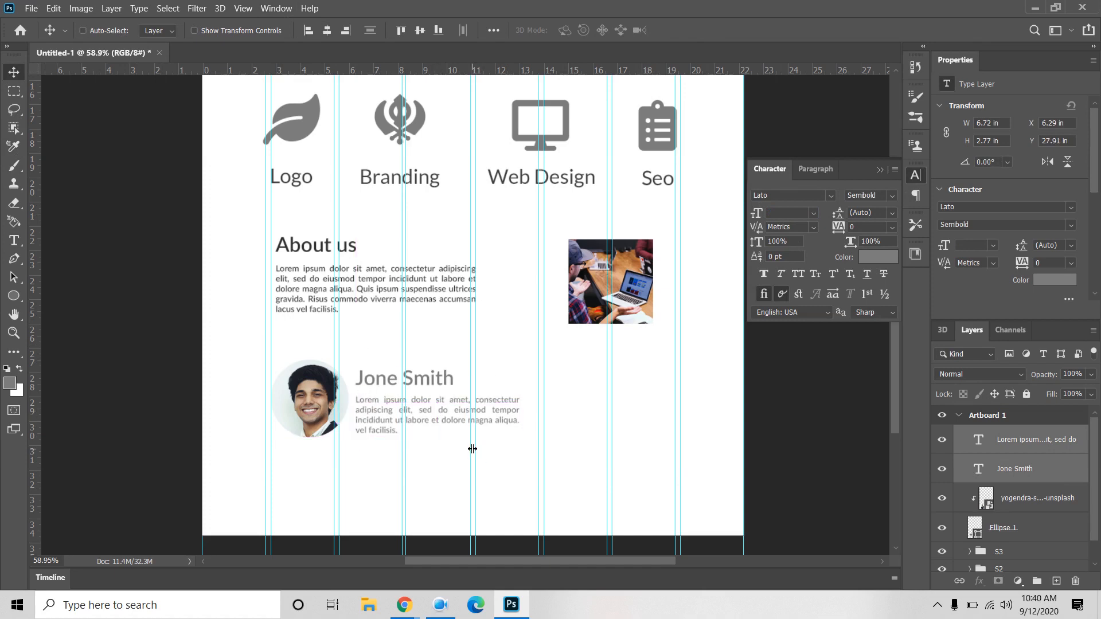
click(1042, 504)
ctrl+click(1037, 534)
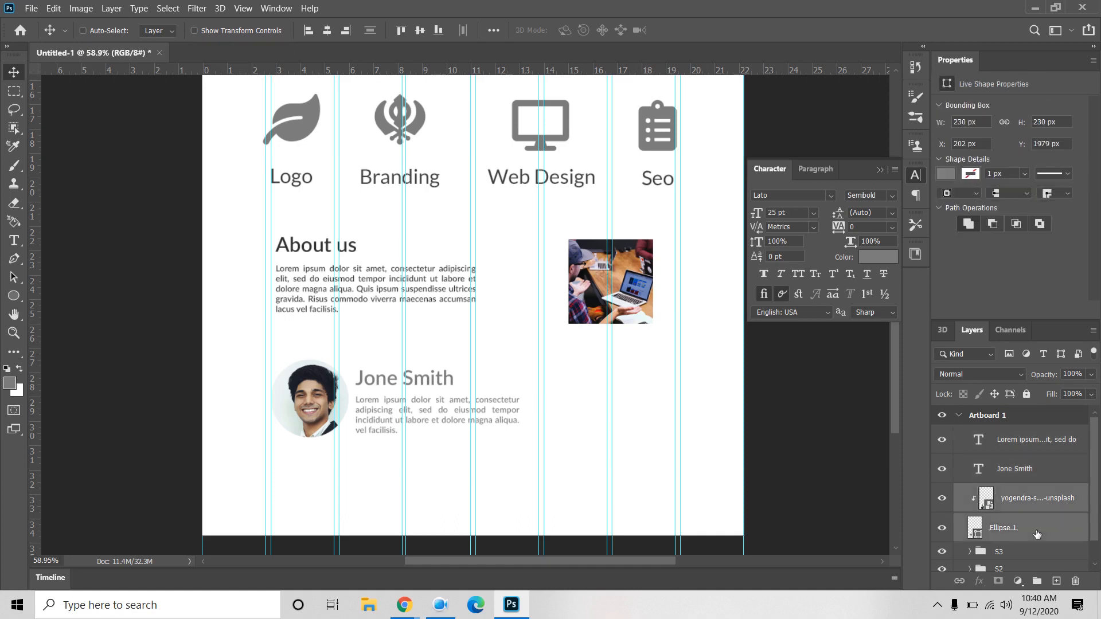
ctrl+click(1047, 468)
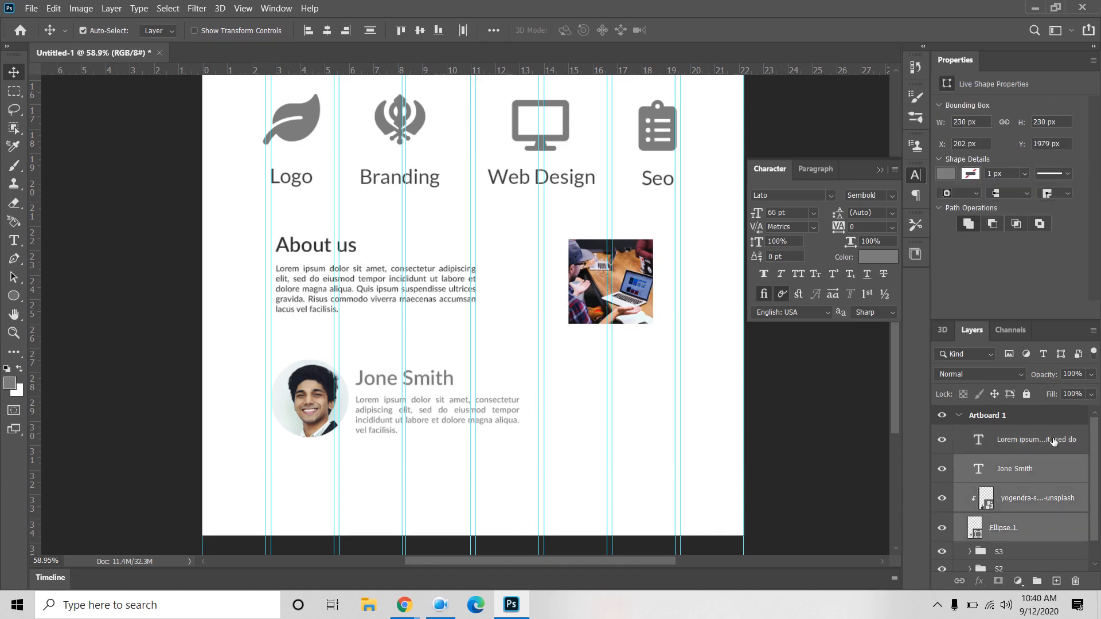
ctrl+click(1054, 441)
key(Right)
key(Right)
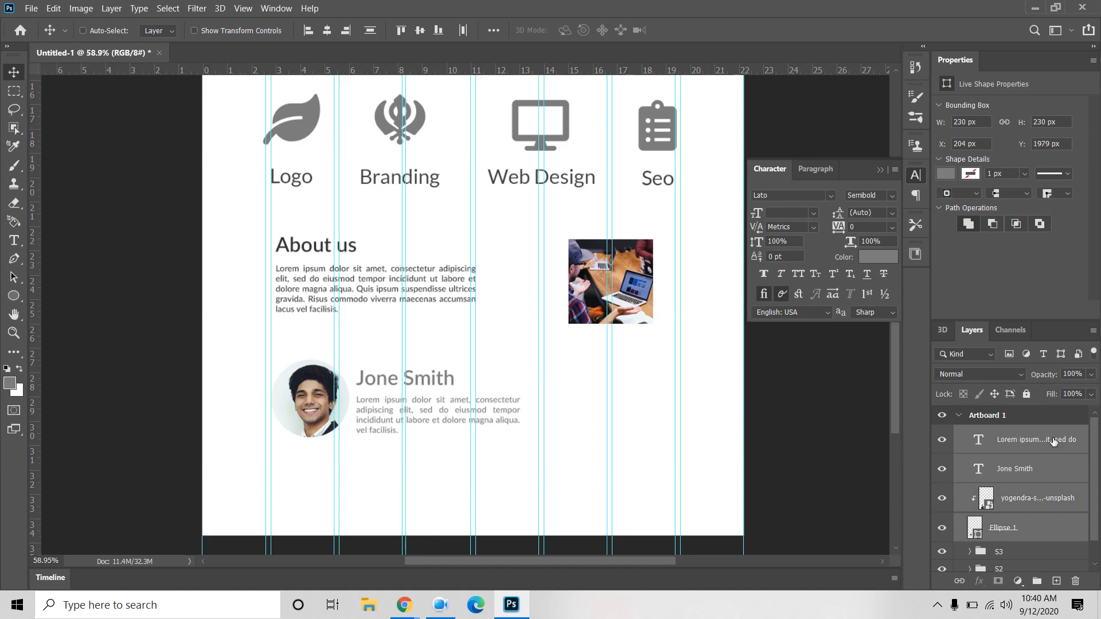
key(Right)
key(Right)
key(Right)
key(Right)
key(Right)
key(Right)
key(Right)
key(Right)
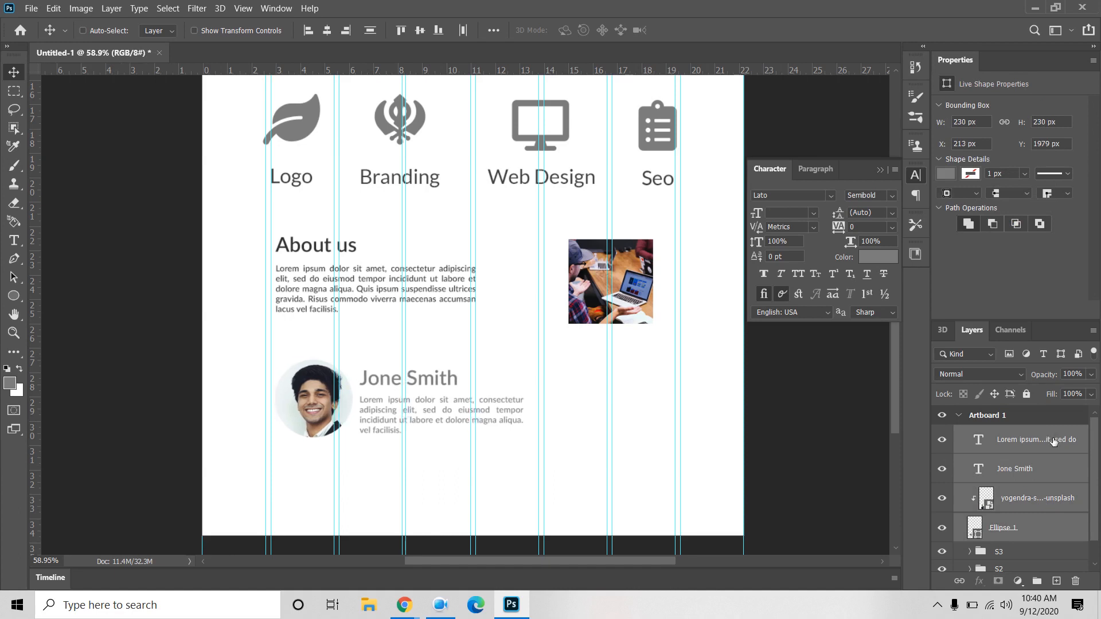
drag(387, 415, 448, 415)
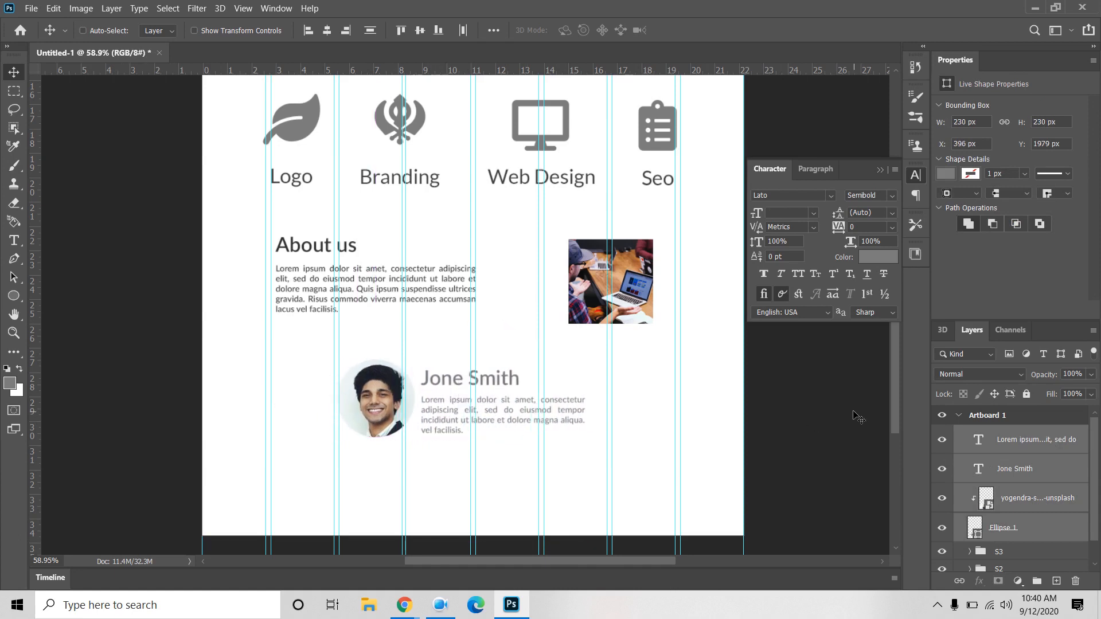
Step: Select the Ellipse 1 layer, then the paragraph layer, and operate the taskbar
click(1026, 532)
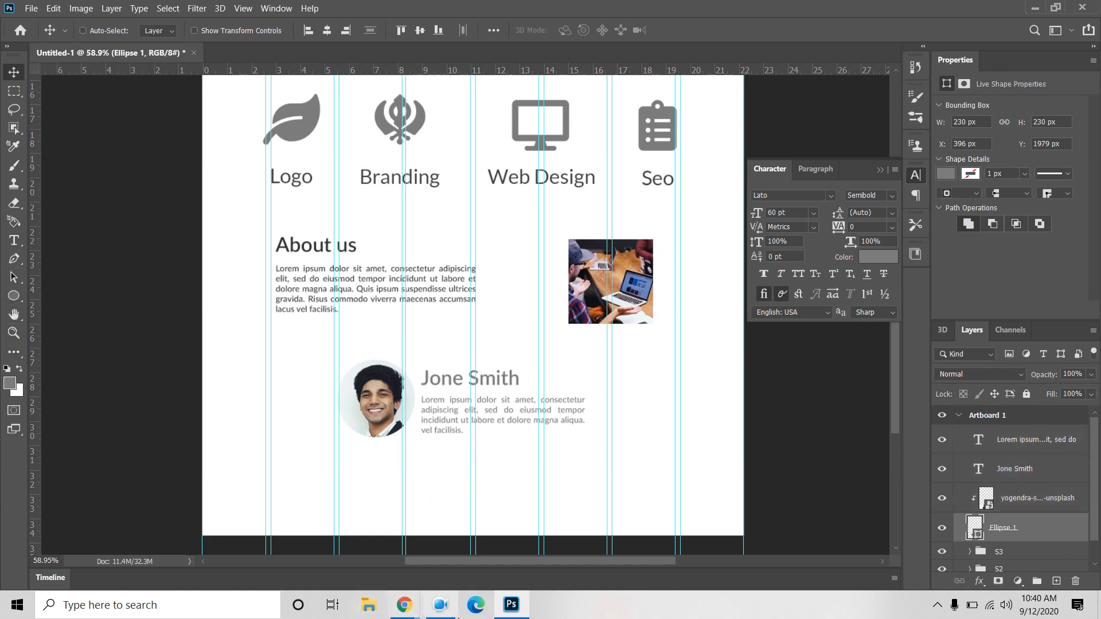
mouse_move(405, 608)
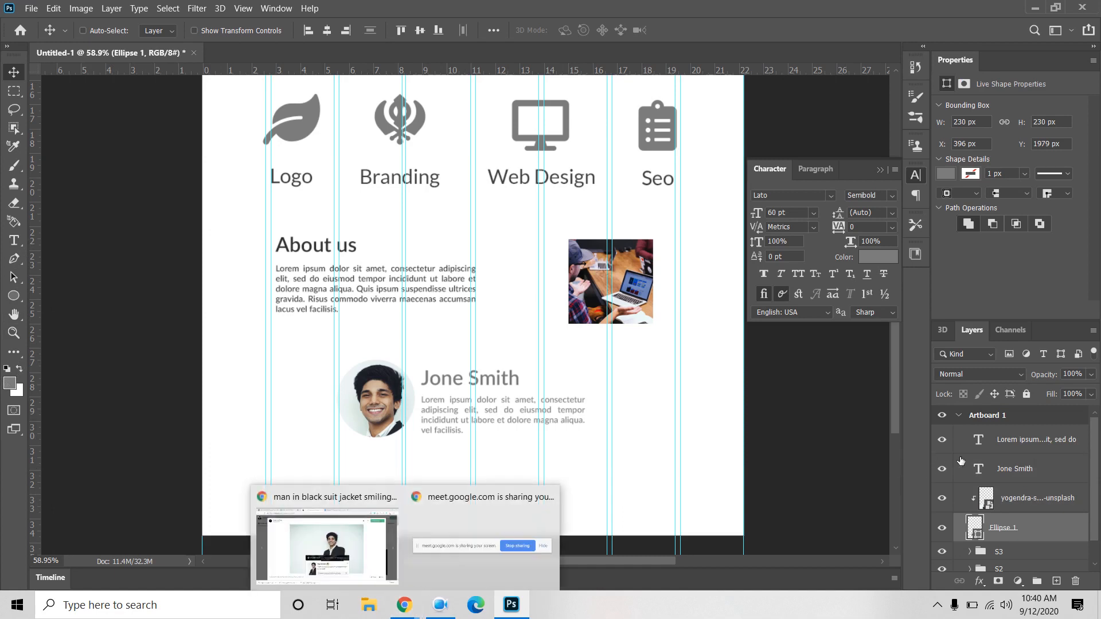
click(1037, 455)
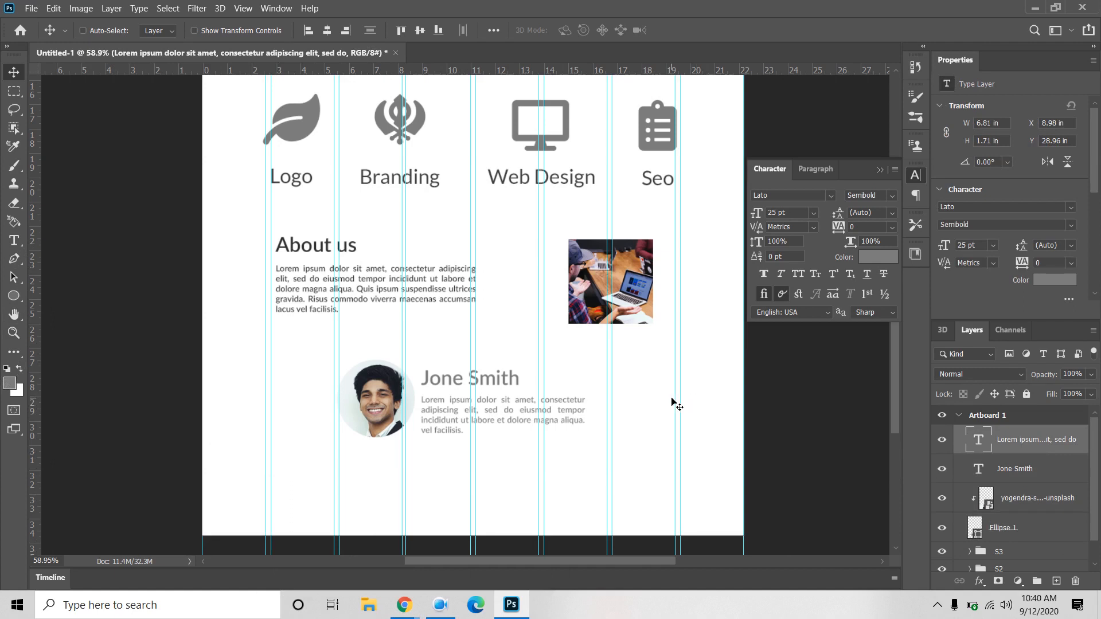
click(439, 607)
click(580, 612)
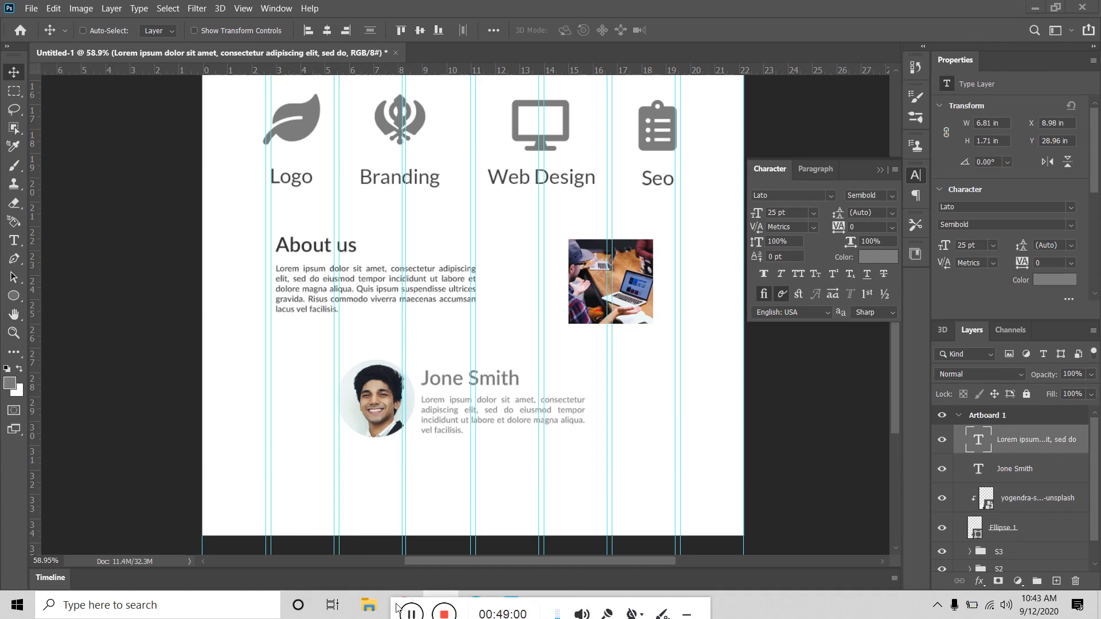
drag(396, 607, 547, 605)
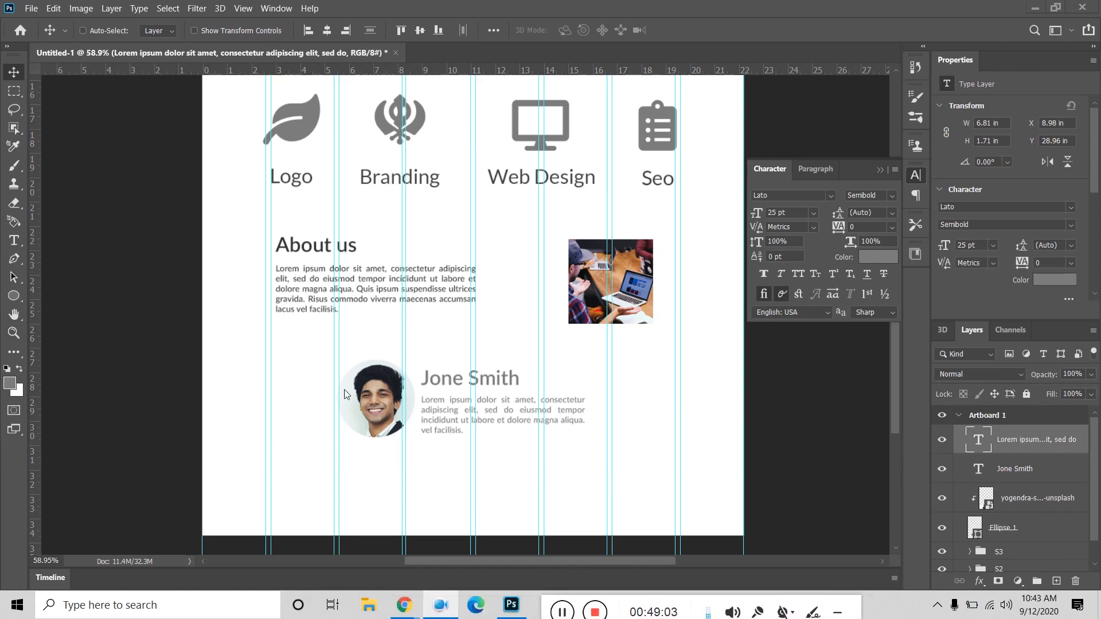
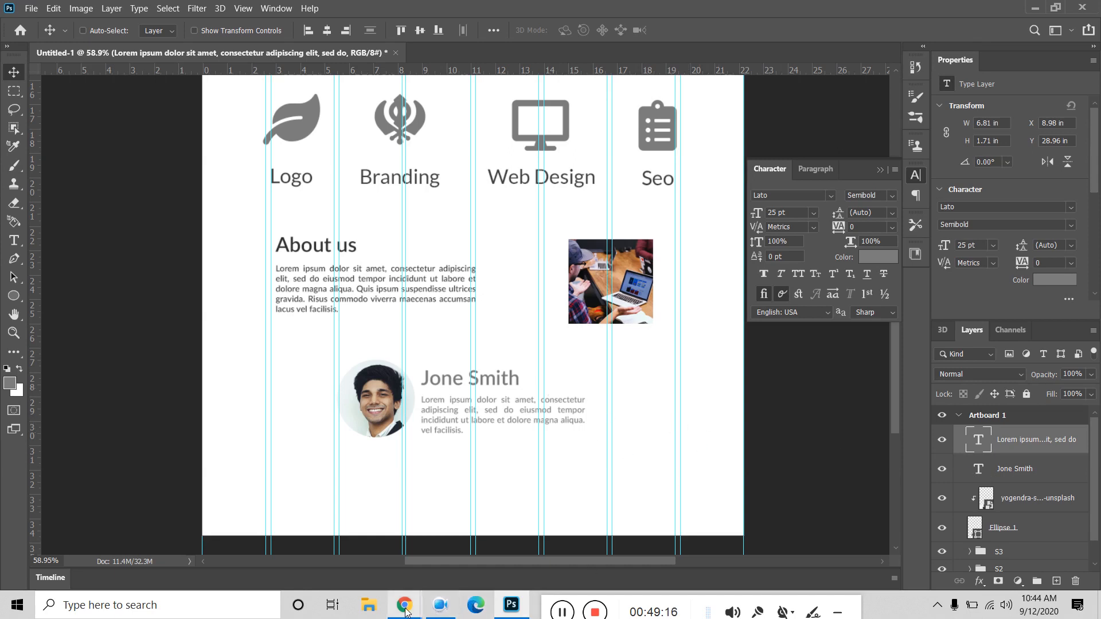
Step: In Chrome's Font Awesome cheatsheet, copy the angle-left glyph from Solid Icons, then go back to Photoshop
mouse_move(404, 605)
click(373, 562)
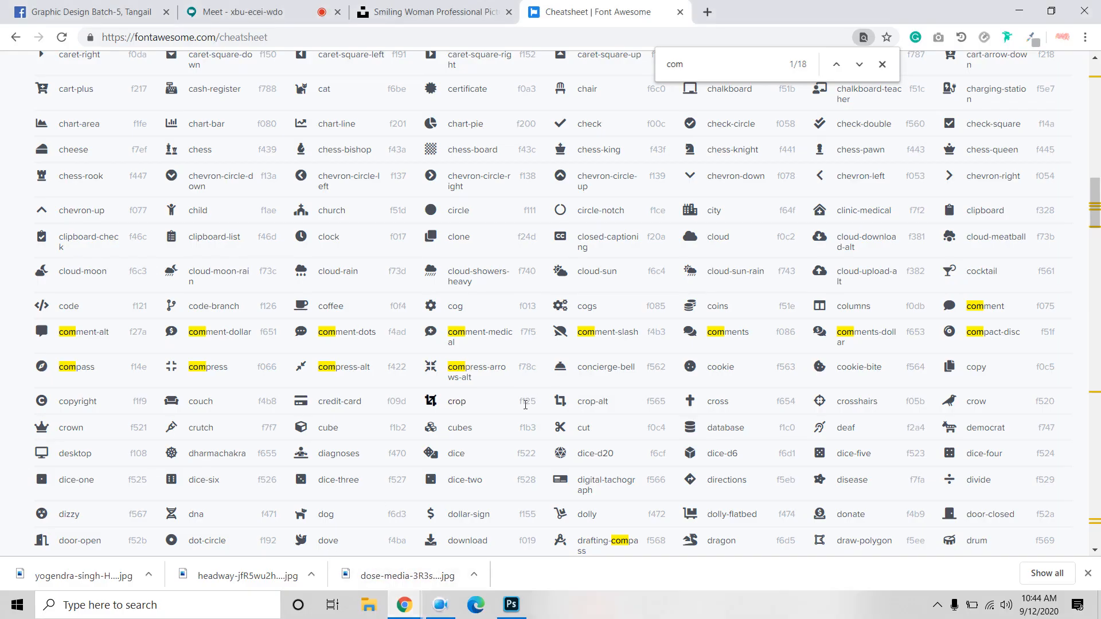
scroll(492, 420, up, 1)
scroll(492, 420, up, 20)
scroll(481, 418, down, 4)
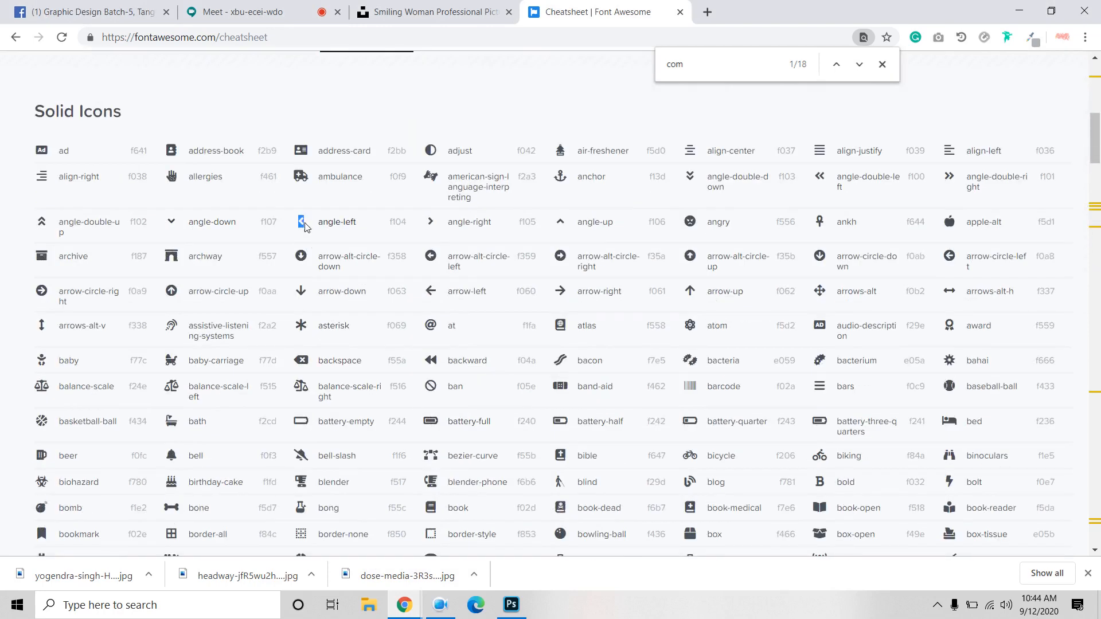
right_click(305, 225)
click(331, 236)
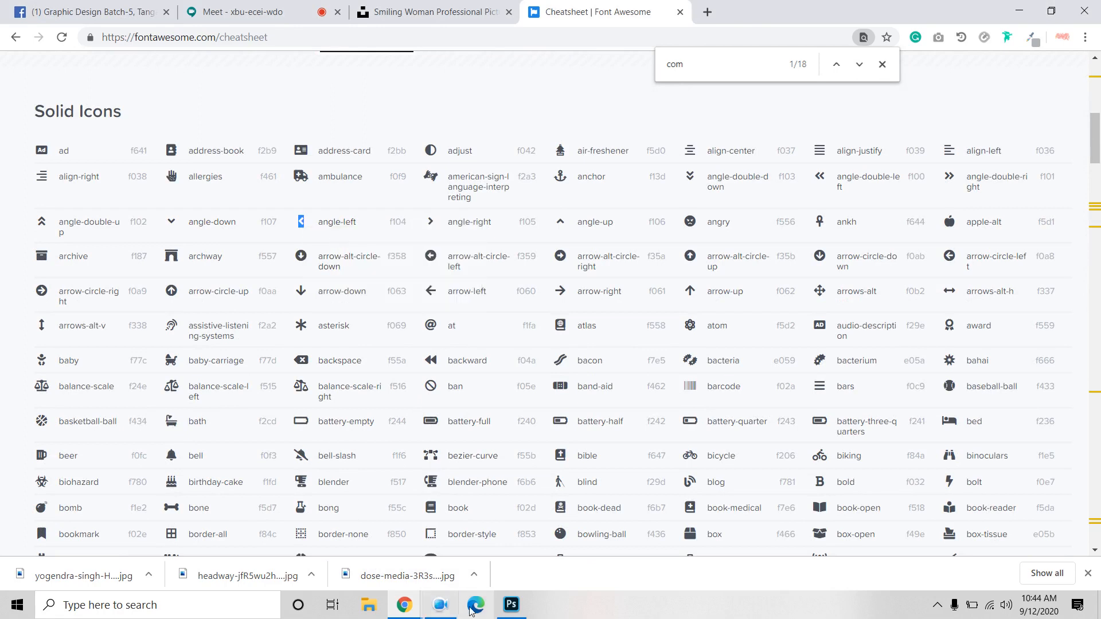
click(511, 604)
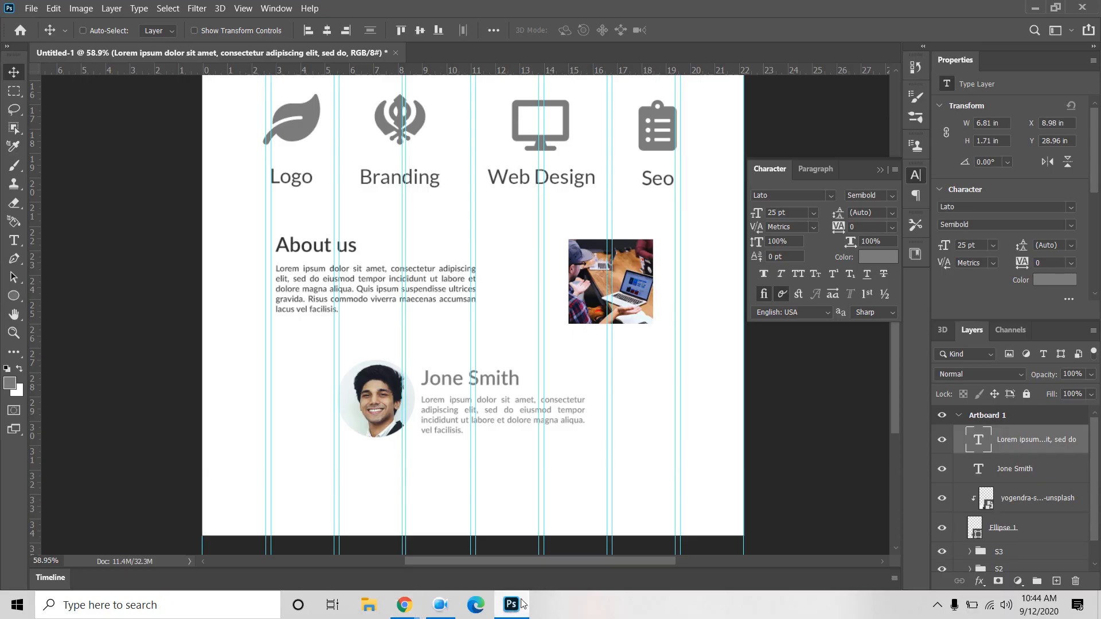
Step: Add a text layer left of the portrait holding the pasted angle-left glyph
click(14, 240)
click(298, 413)
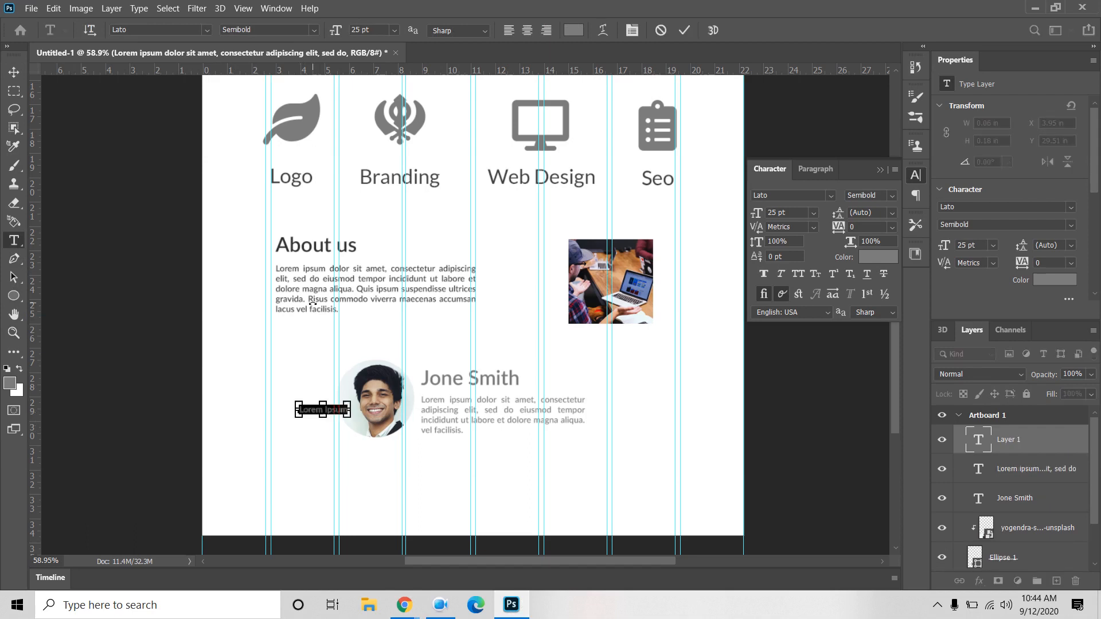
key(BackSpace)
click(14, 71)
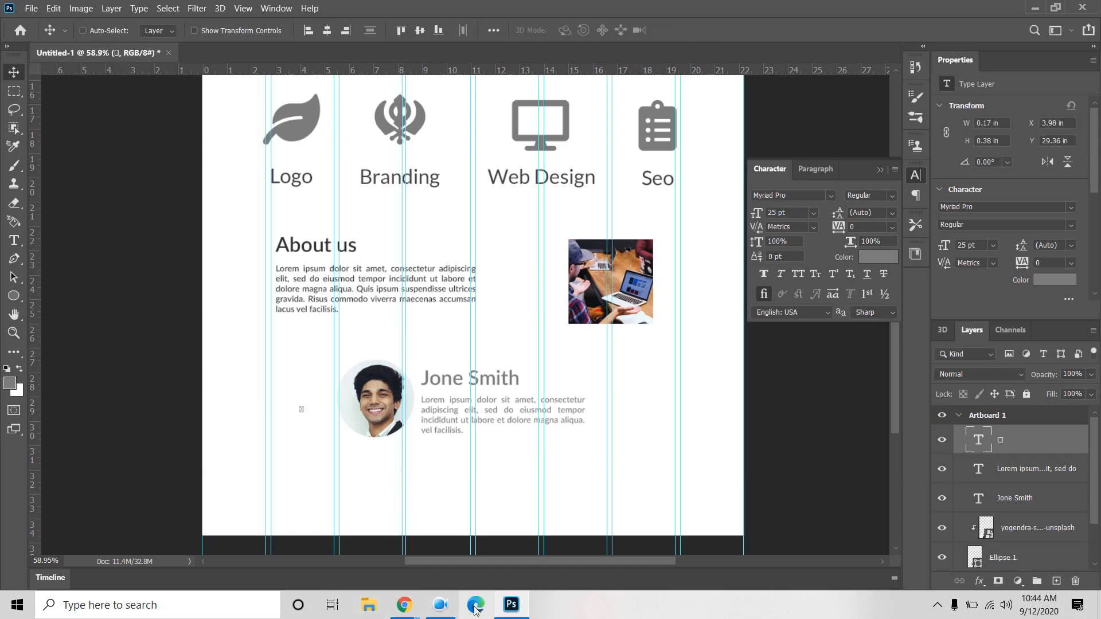
Step: Copy the angle-right glyph from the Font Awesome cheatsheet and return to Photoshop
click(342, 552)
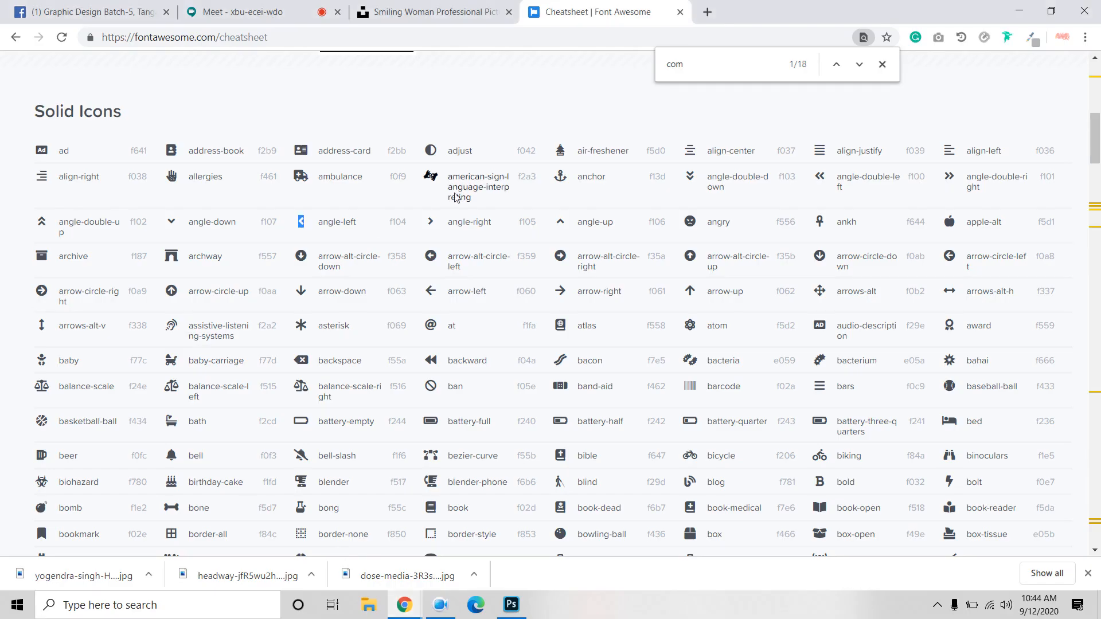
double_click(430, 221)
right_click(430, 221)
click(458, 233)
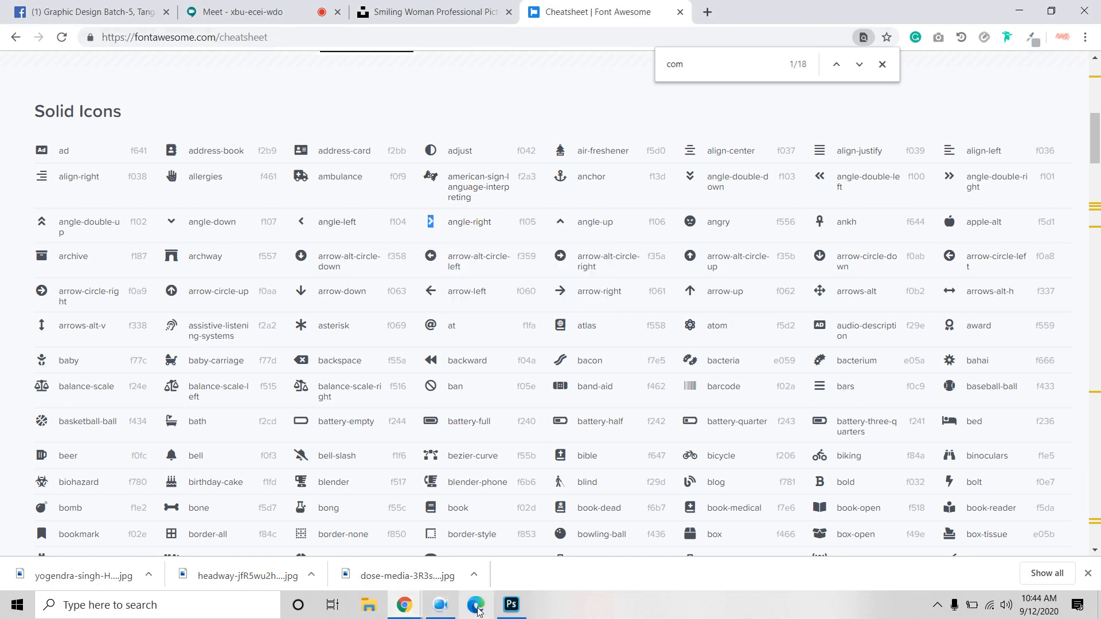
click(511, 605)
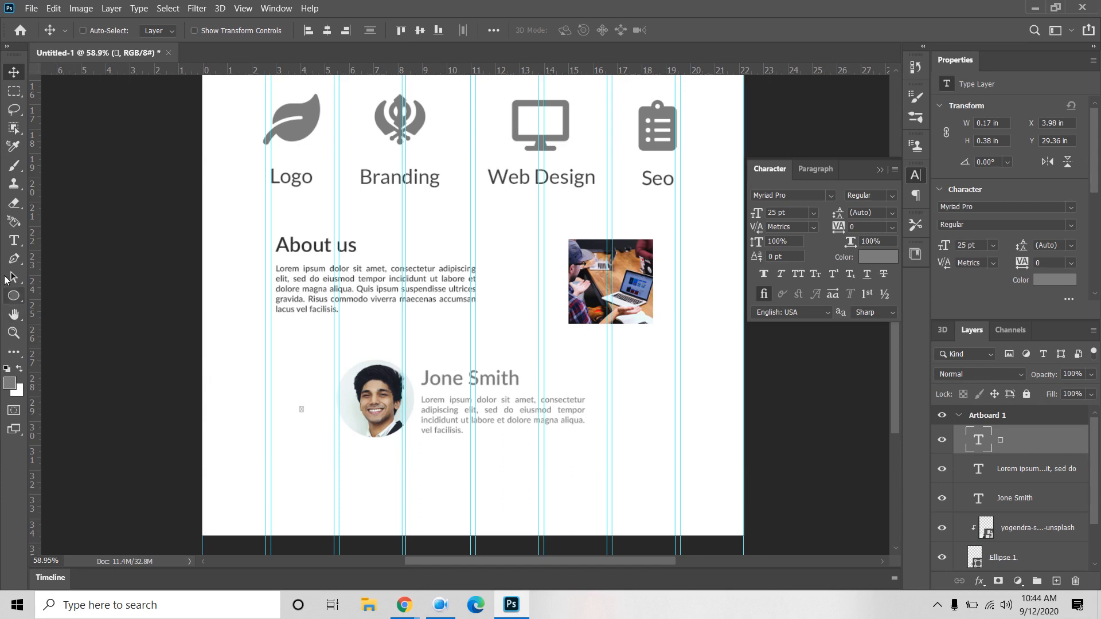
Step: Add a text layer right of the testimonial with the pasted angle-right glyph
click(14, 240)
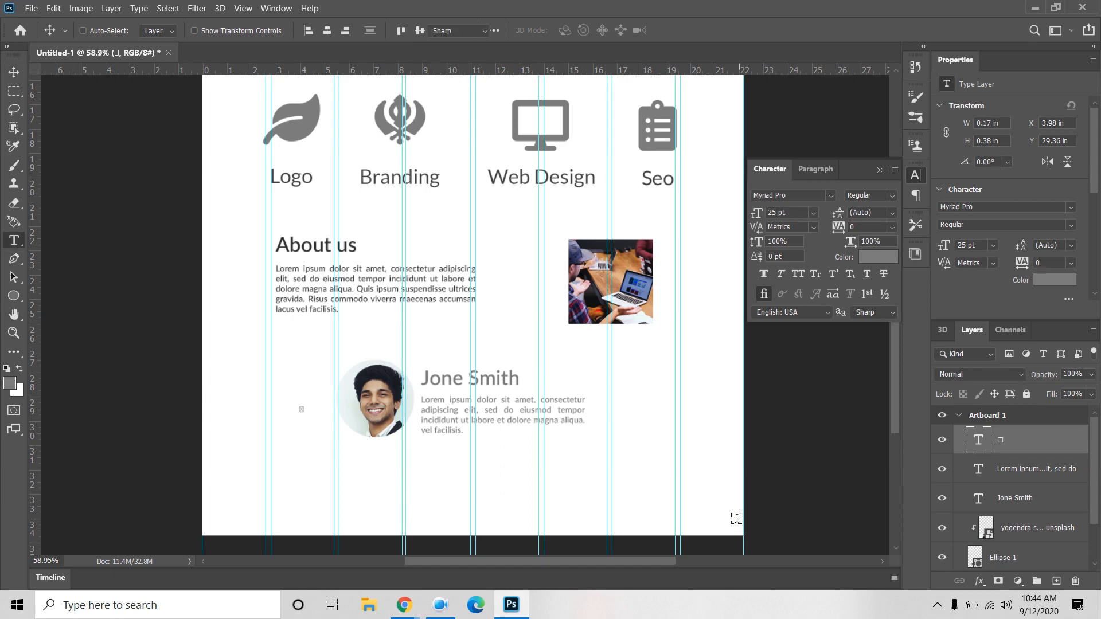
click(641, 414)
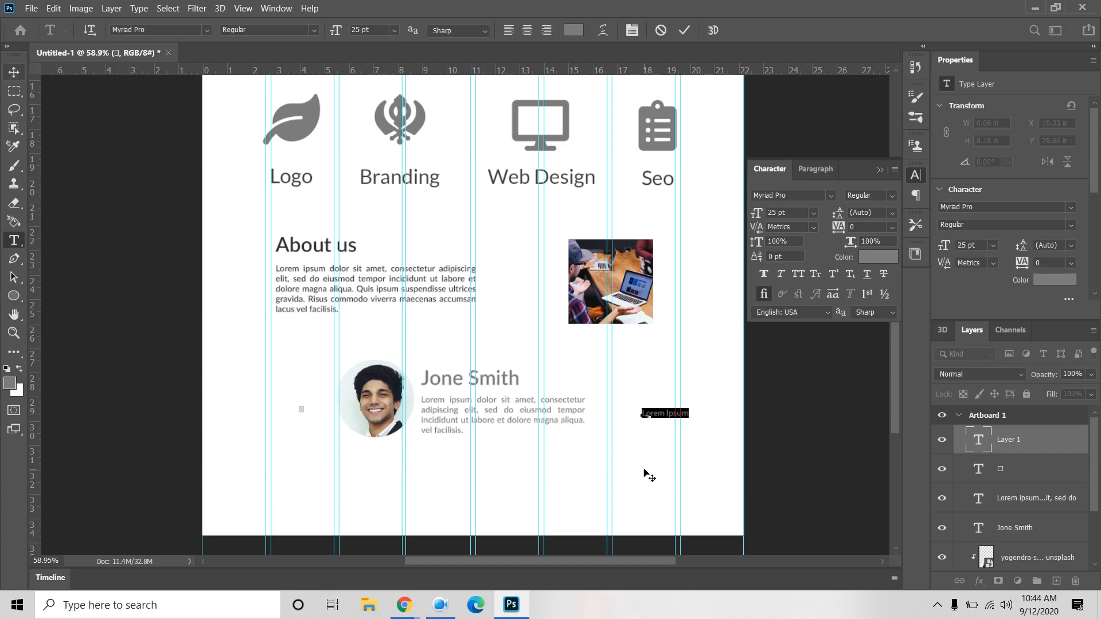
key(ctrl+v)
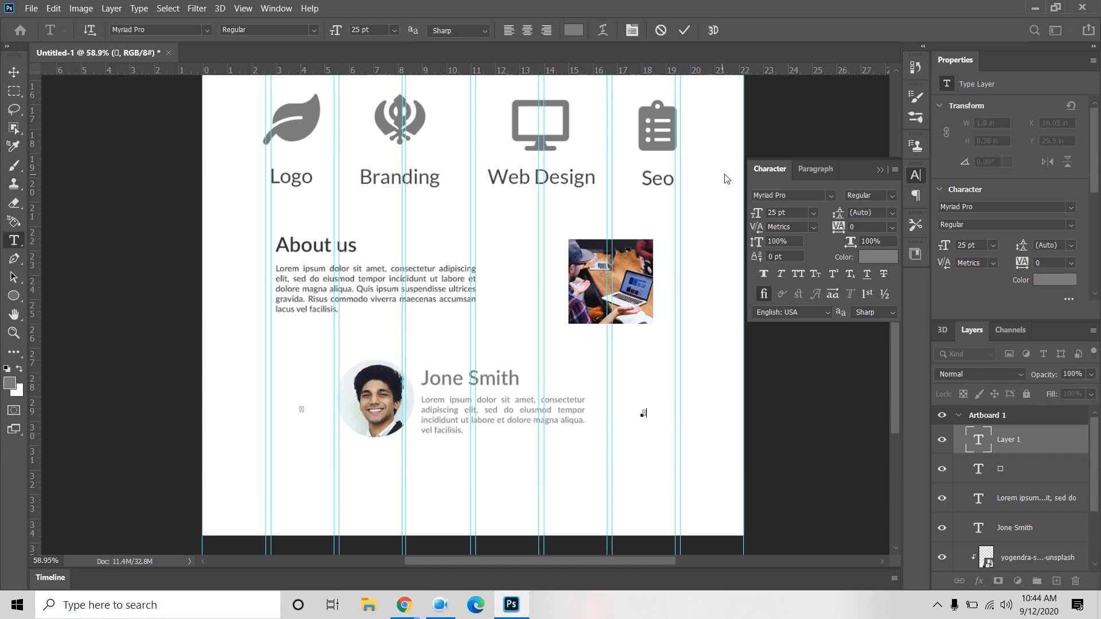
click(686, 32)
Step: Set both glyph layers to 60 pt in the Font Awesome 5 Free Solid font
click(1028, 470)
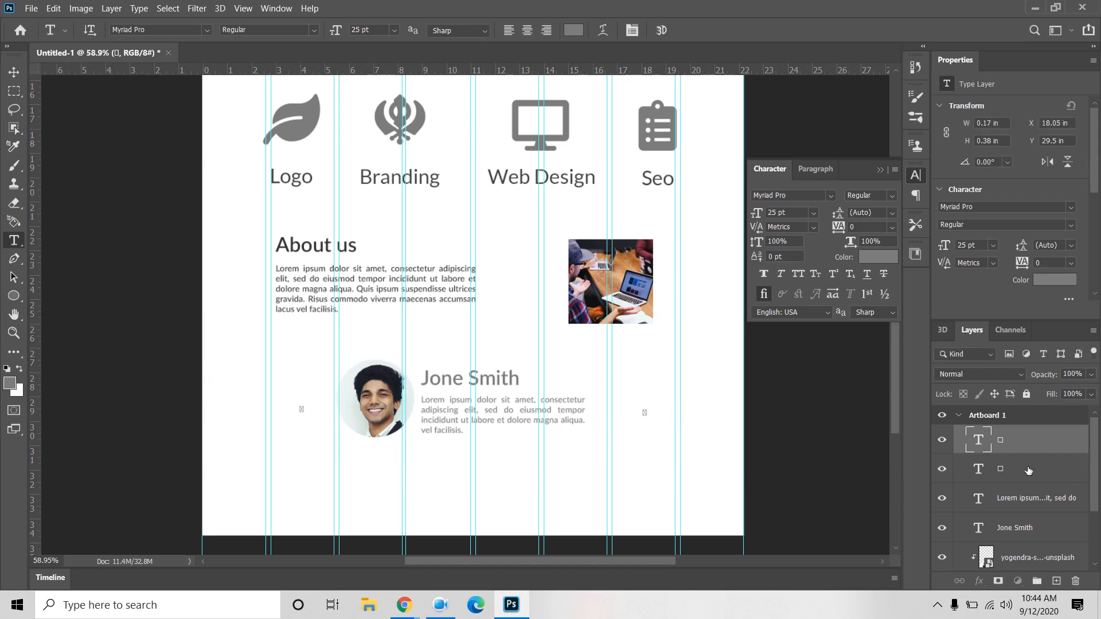
click(813, 212)
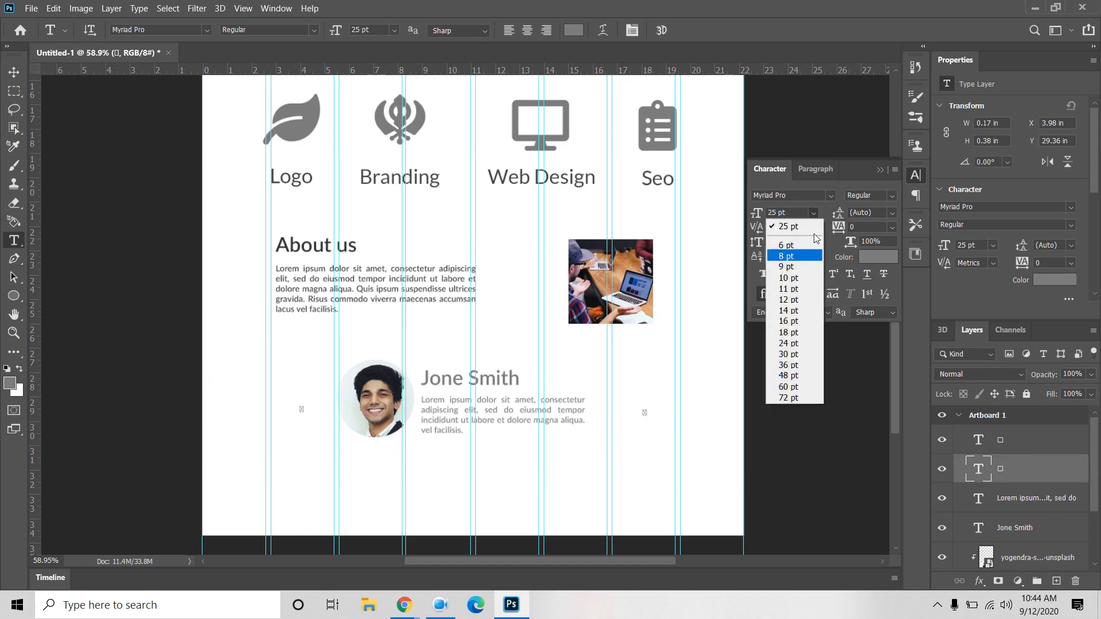
click(794, 387)
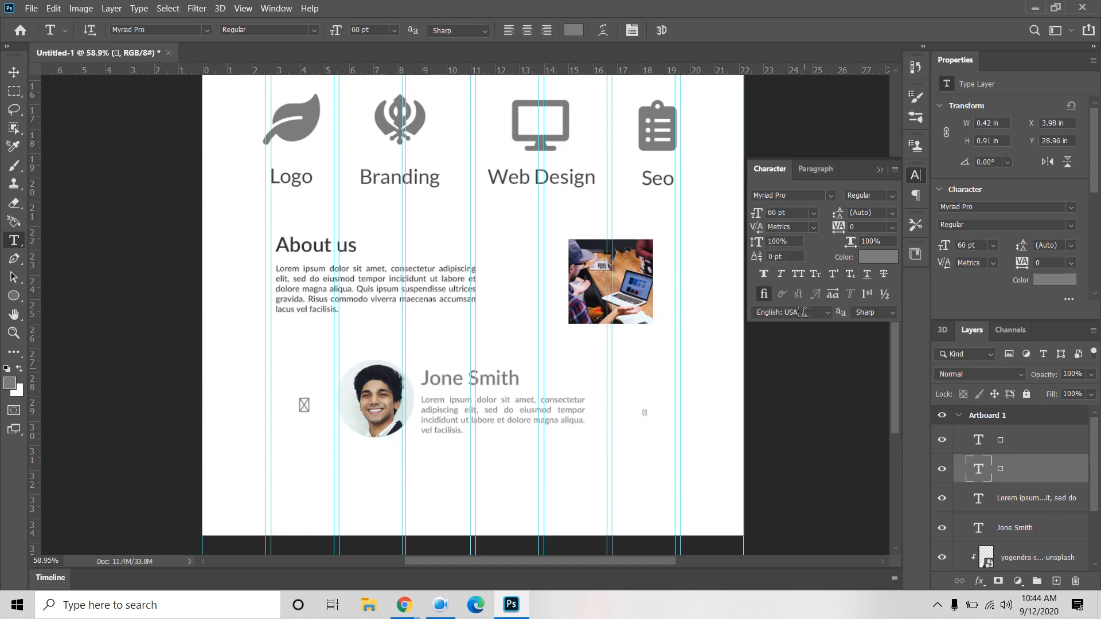
click(1027, 442)
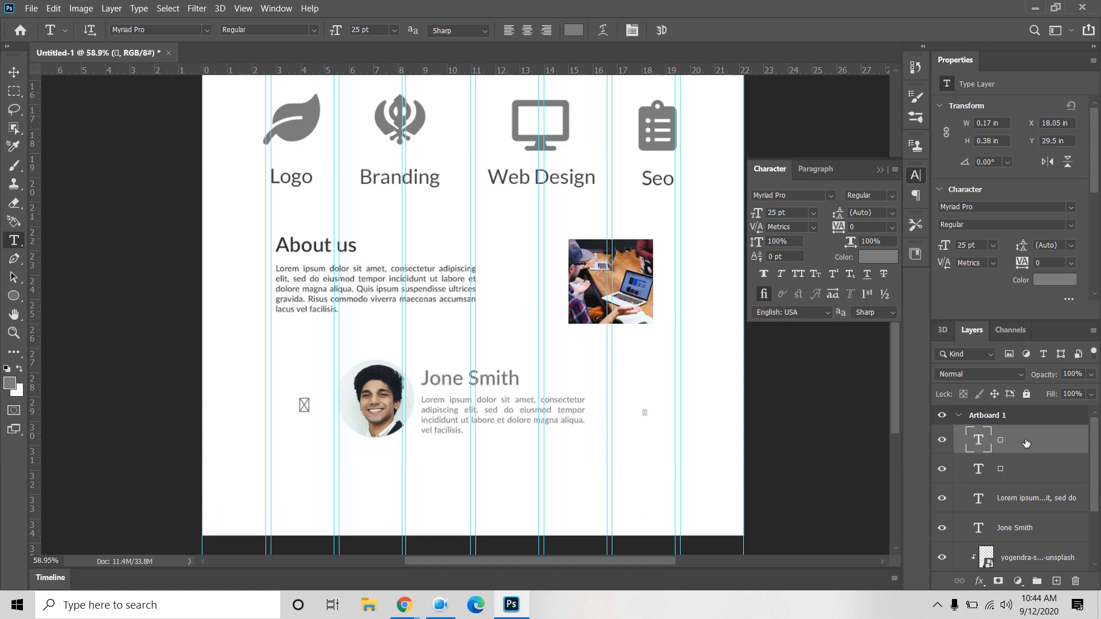
shift+click(1028, 471)
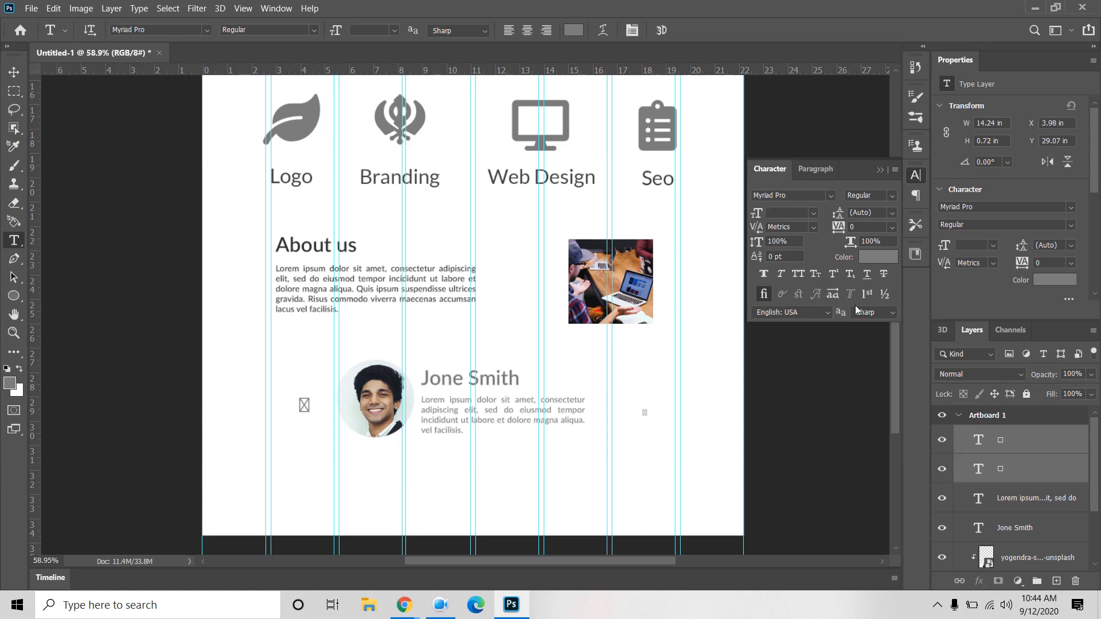
click(813, 213)
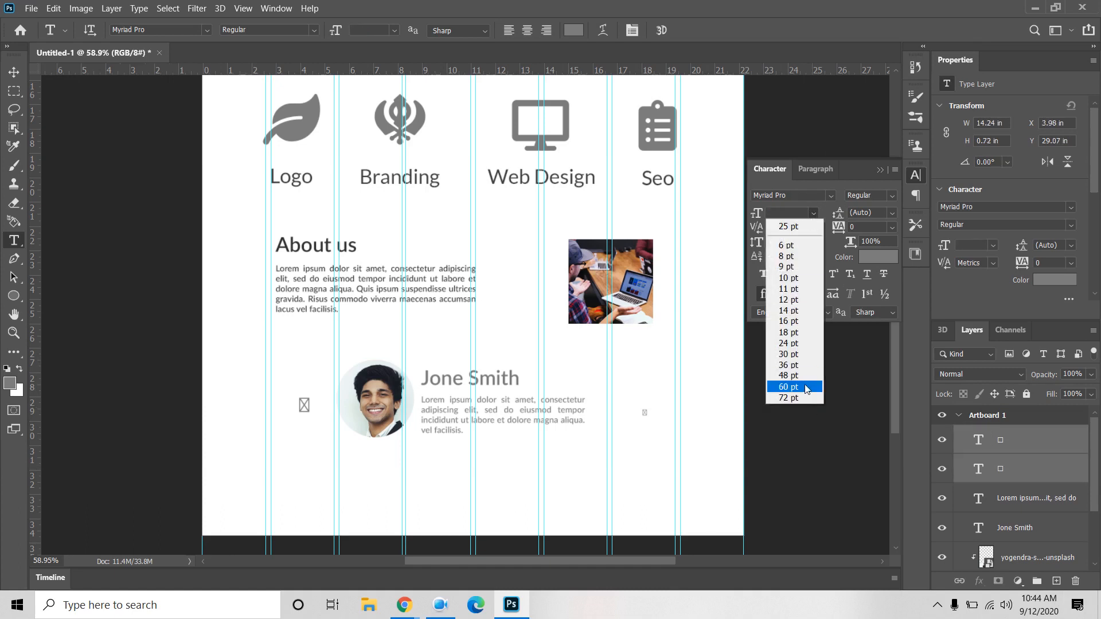
click(805, 387)
click(797, 196)
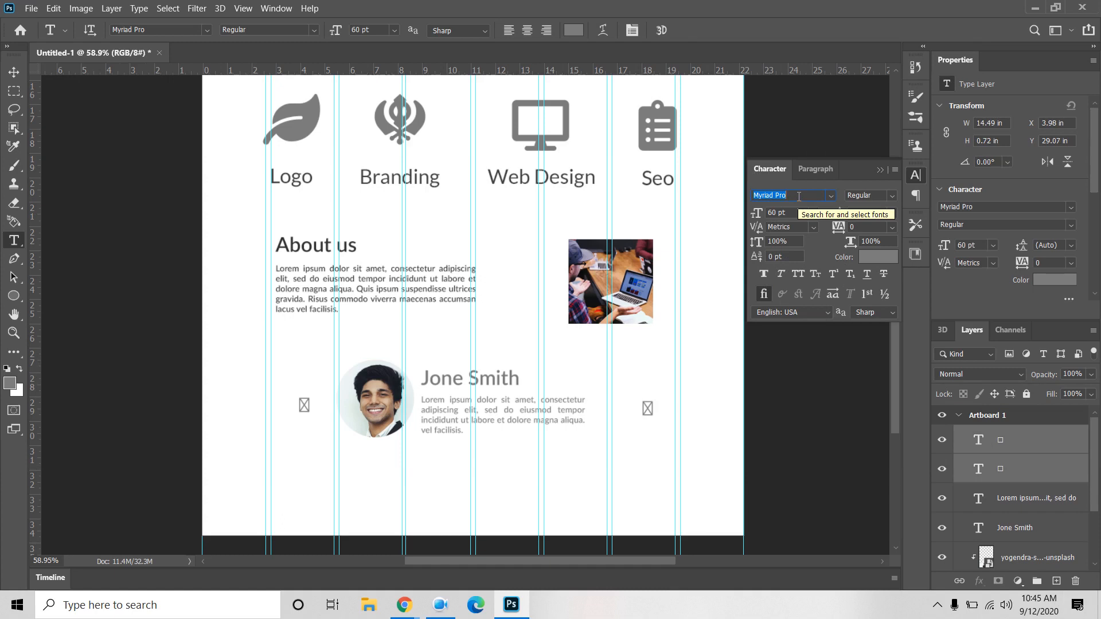
text(font)
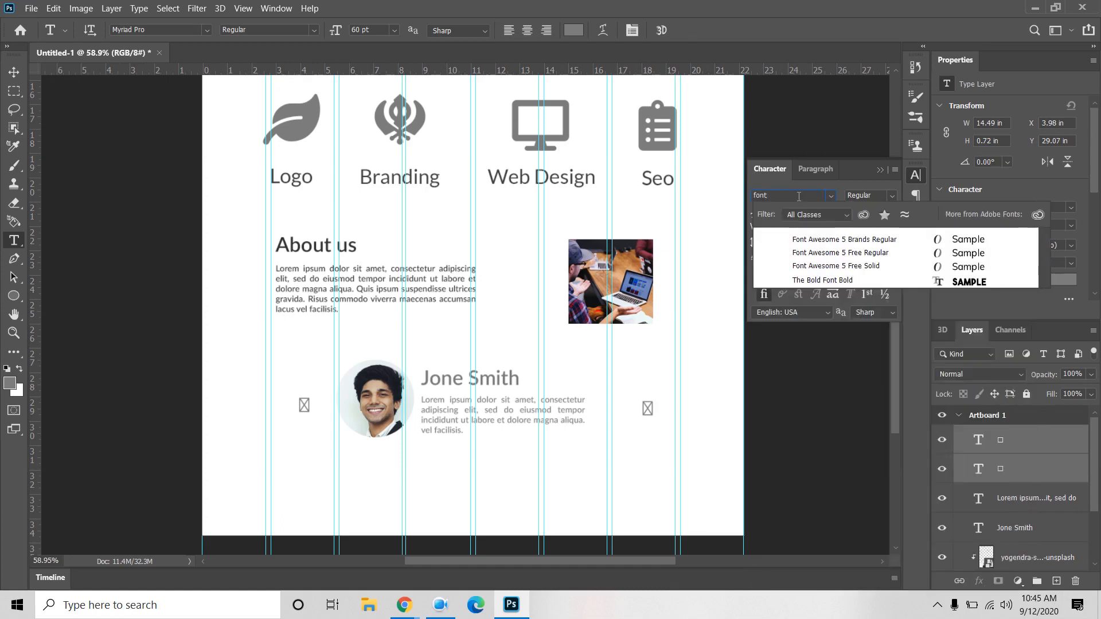
click(838, 271)
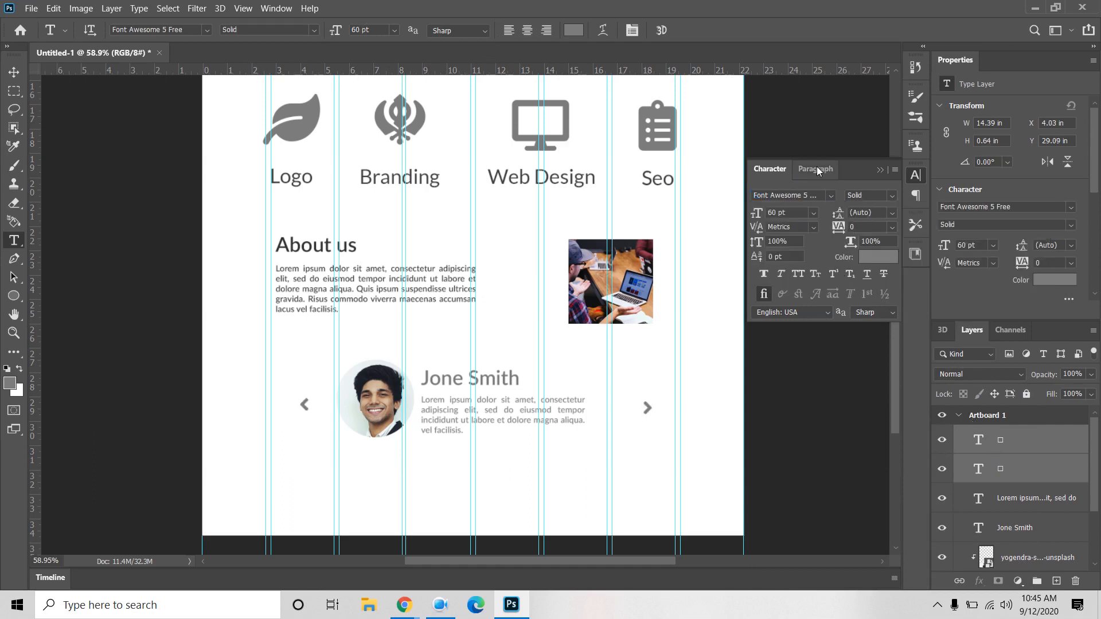
click(14, 72)
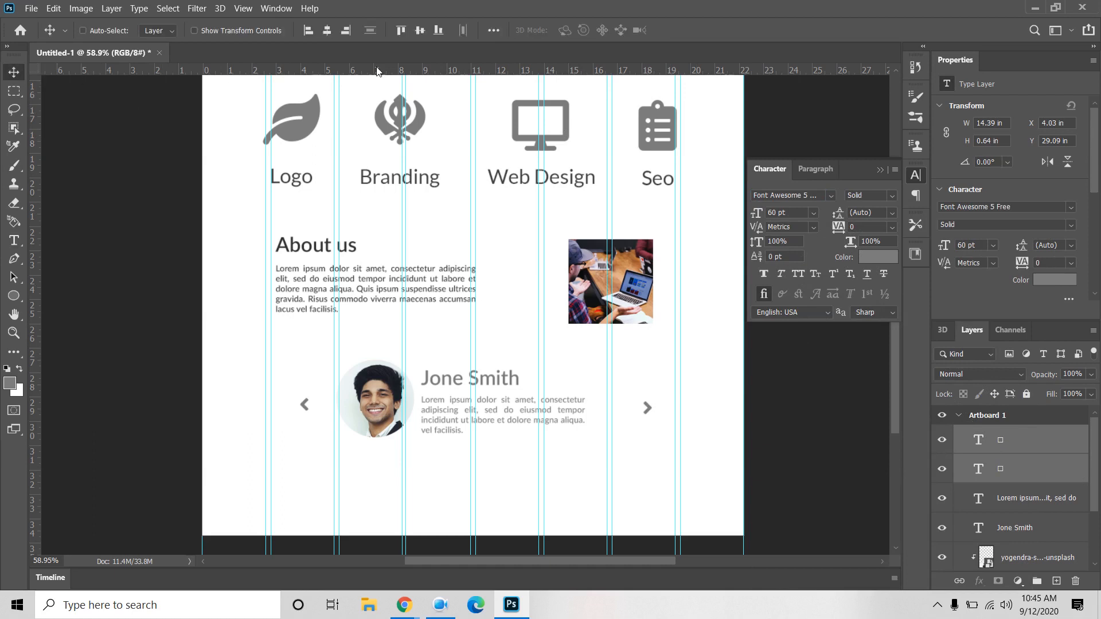
Step: Align both arrows on their vertical centres, then move the left arrow further left and the right arrow further right
click(420, 30)
click(1012, 477)
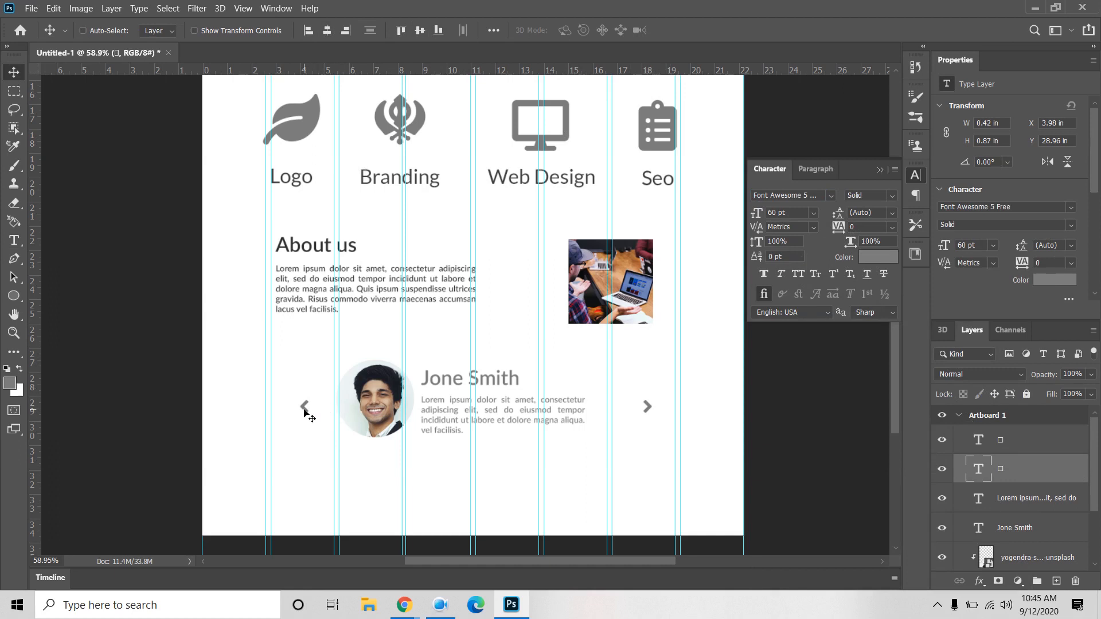
drag(303, 411, 277, 411)
click(1023, 442)
drag(648, 407, 672, 408)
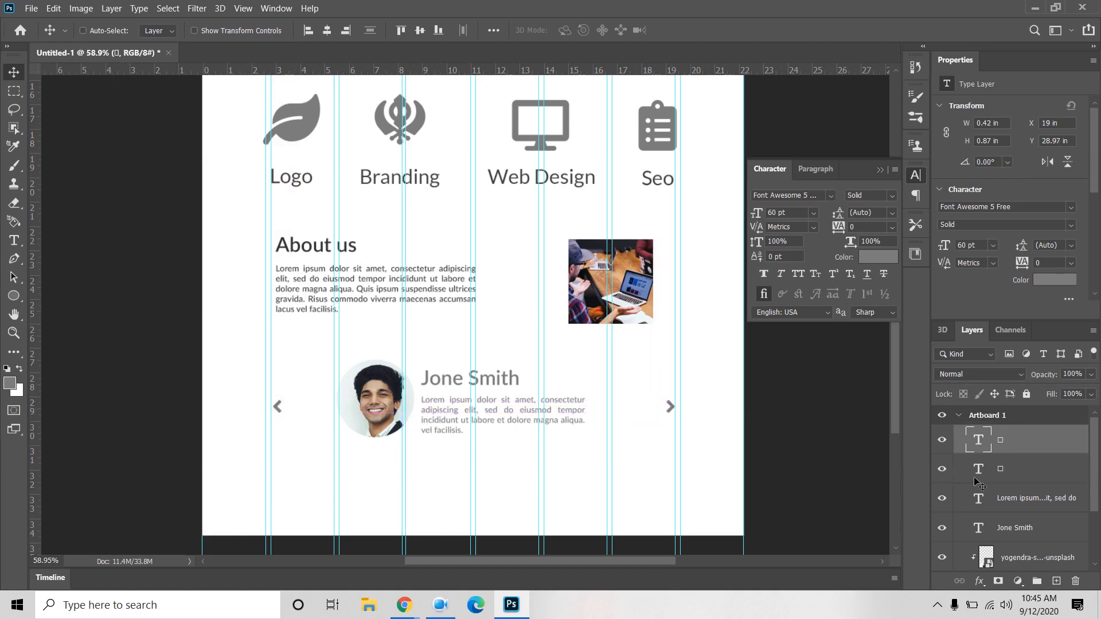
click(1007, 474)
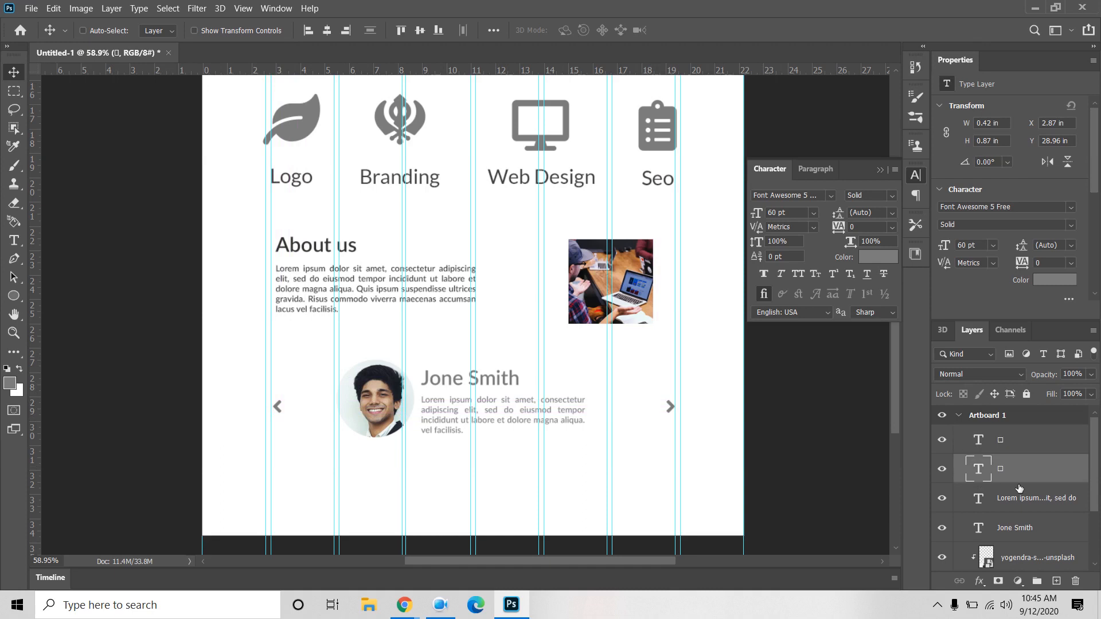
shift+click(1017, 442)
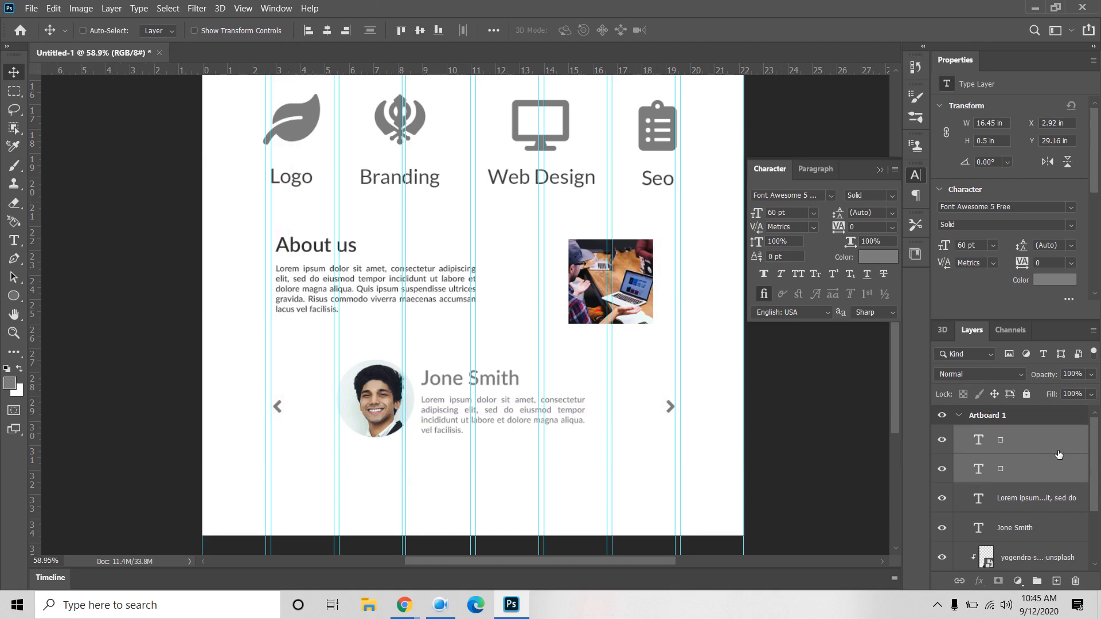
click(1020, 441)
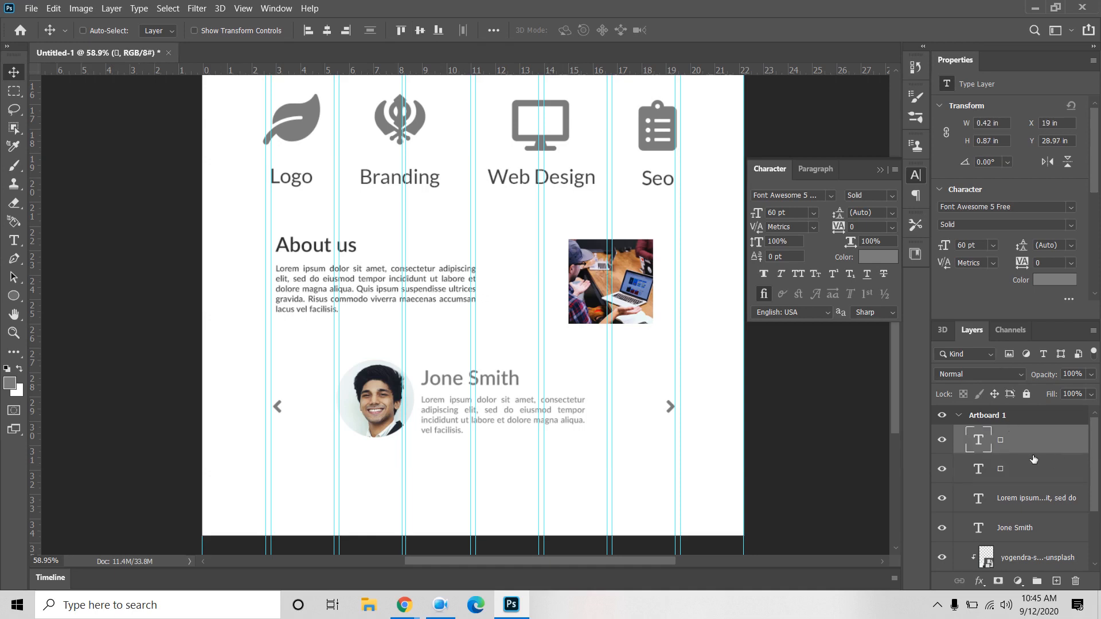
Step: Recolour the Jone Smith name dark grey #303030, sampled from the About us heading
click(1041, 533)
click(883, 257)
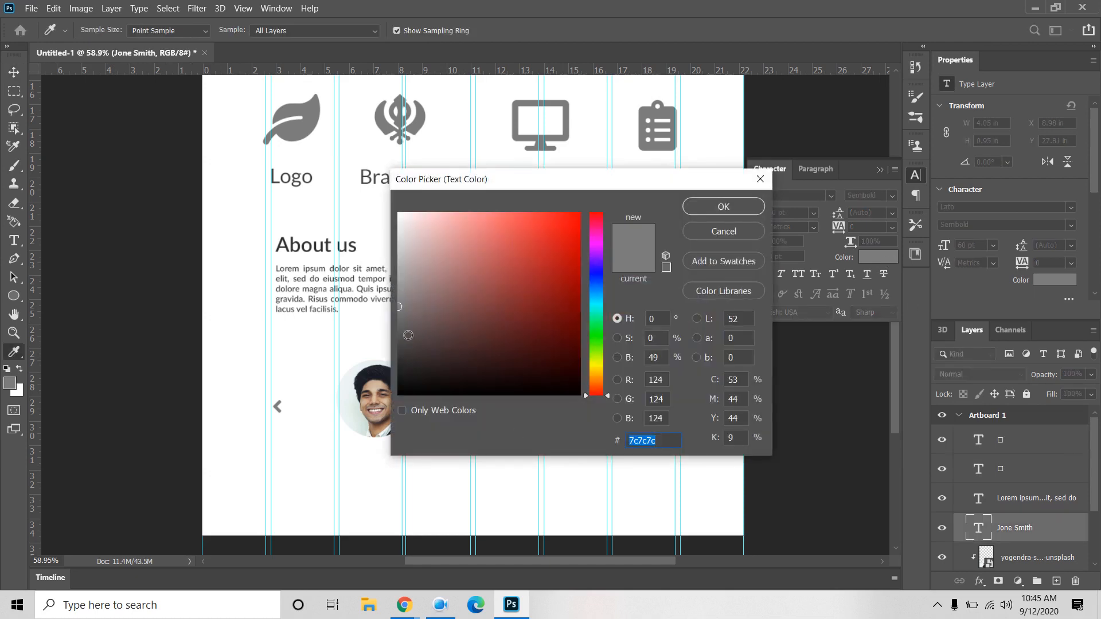
drag(404, 331, 393, 343)
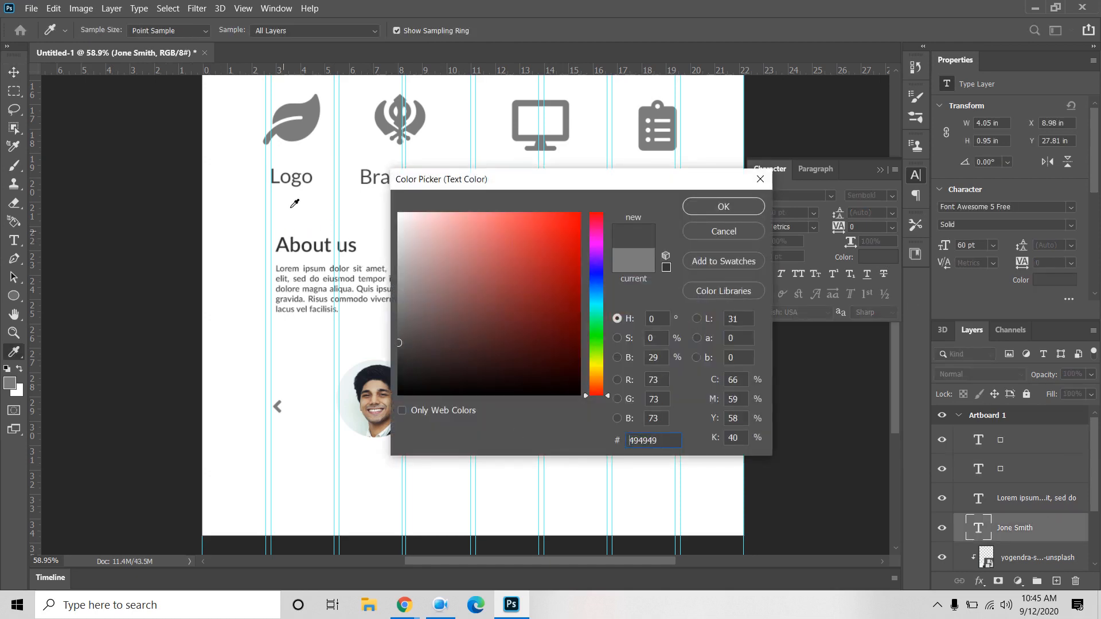
click(313, 122)
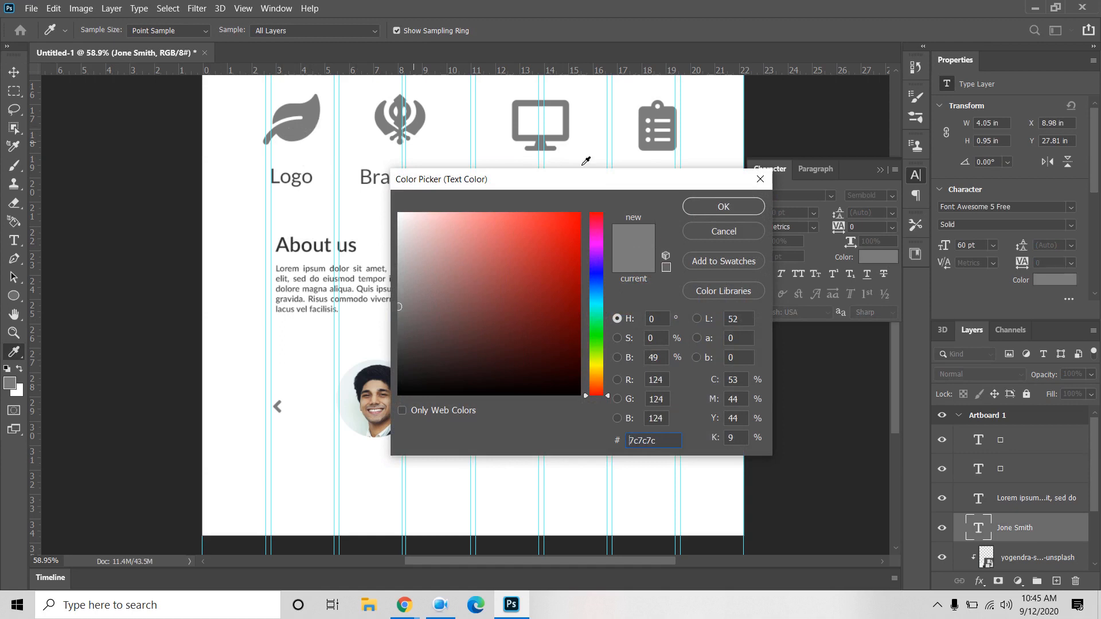
click(723, 207)
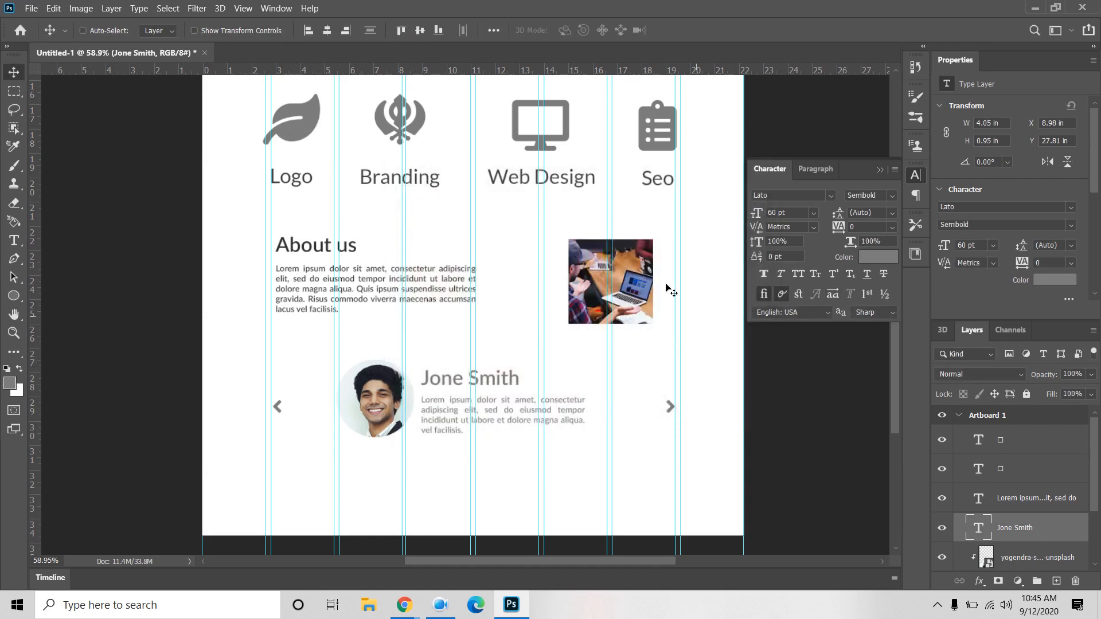
click(876, 259)
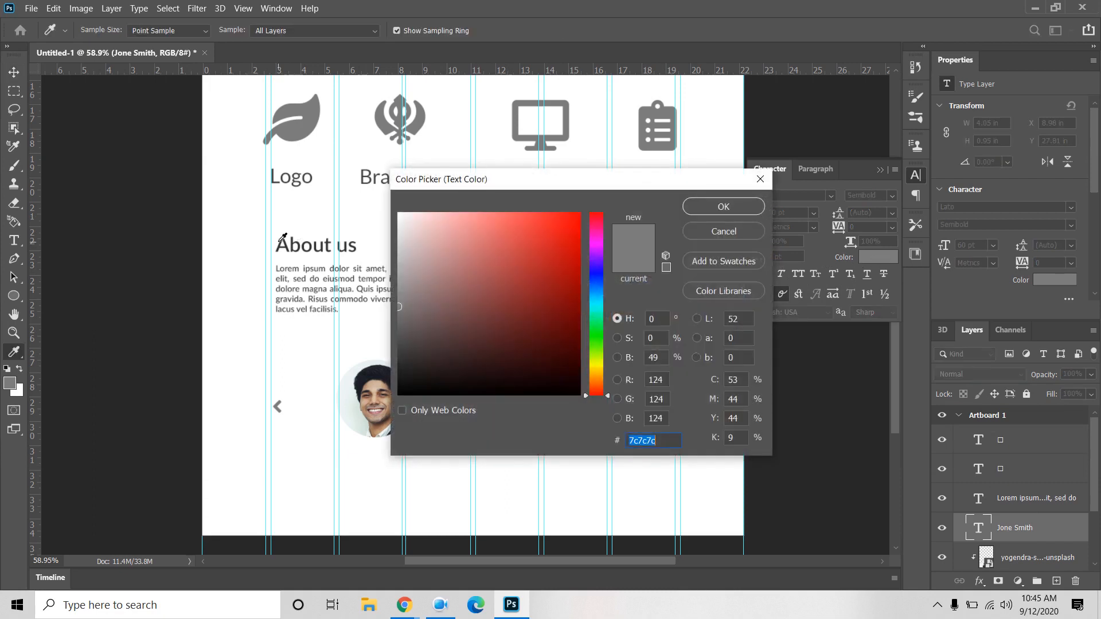
click(285, 238)
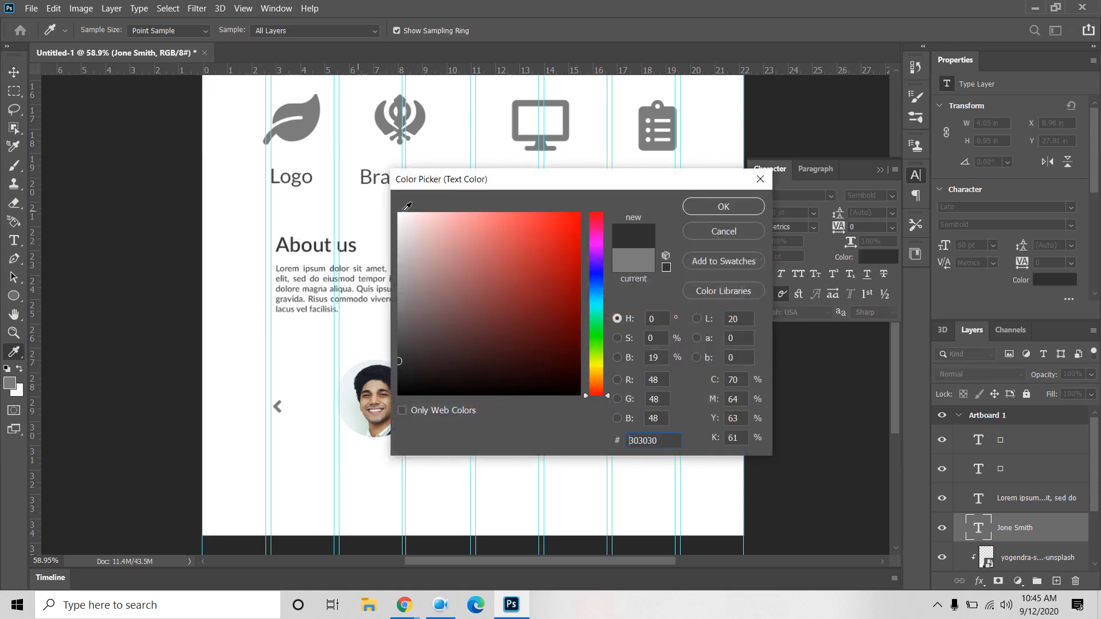
click(739, 211)
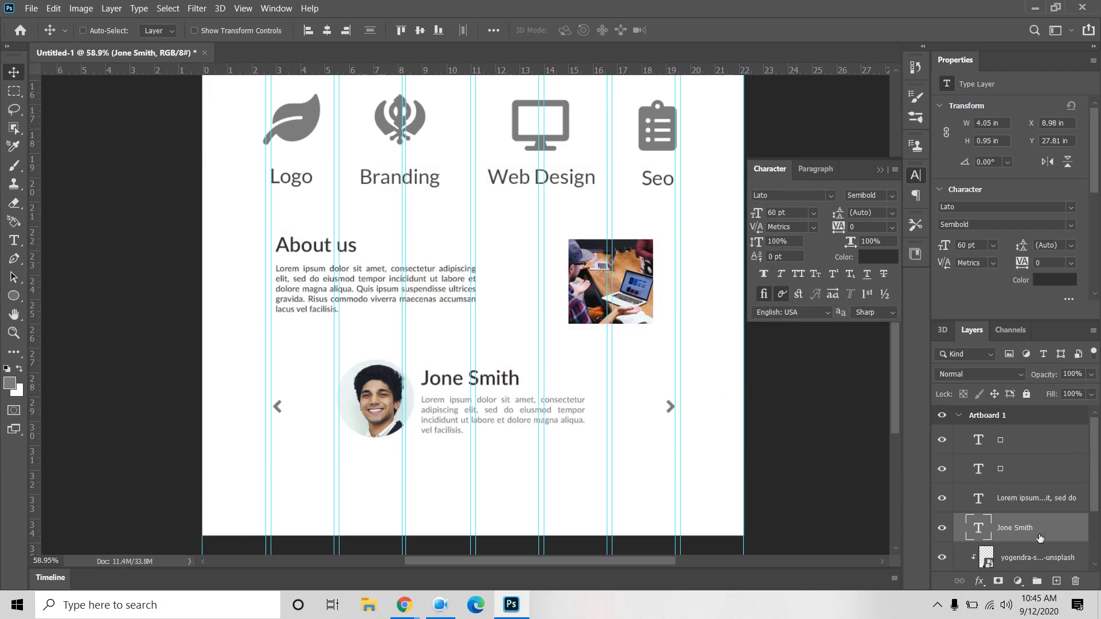
Step: Group the layers from the top text layer down to Ellipse 1 and name the group s4
click(1017, 440)
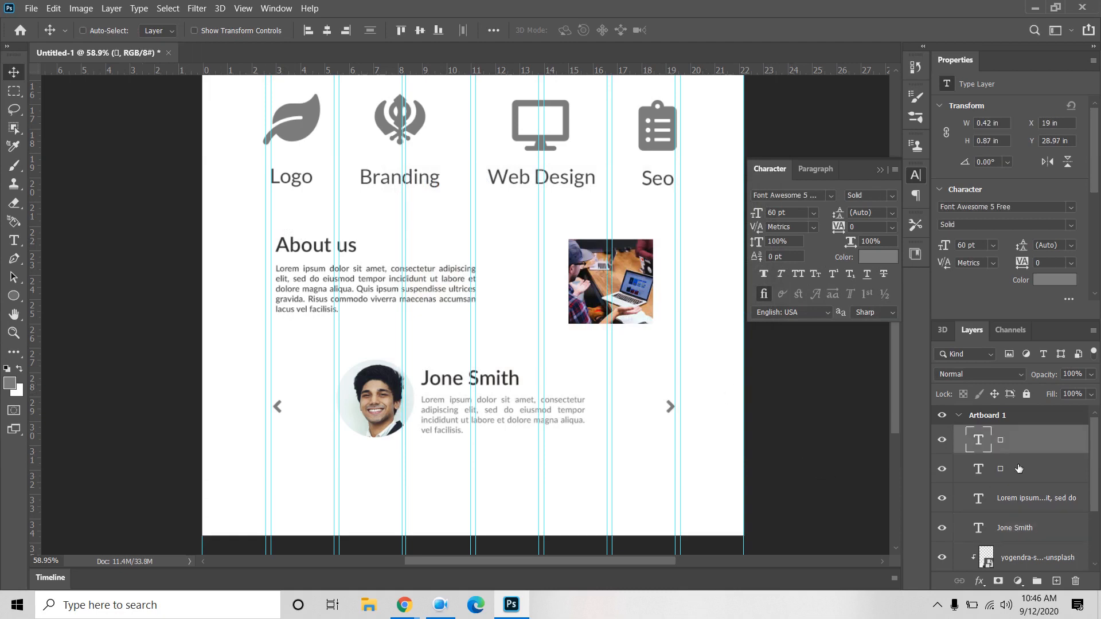
scroll(1021, 482, down, 1)
scroll(1035, 526, down, 2)
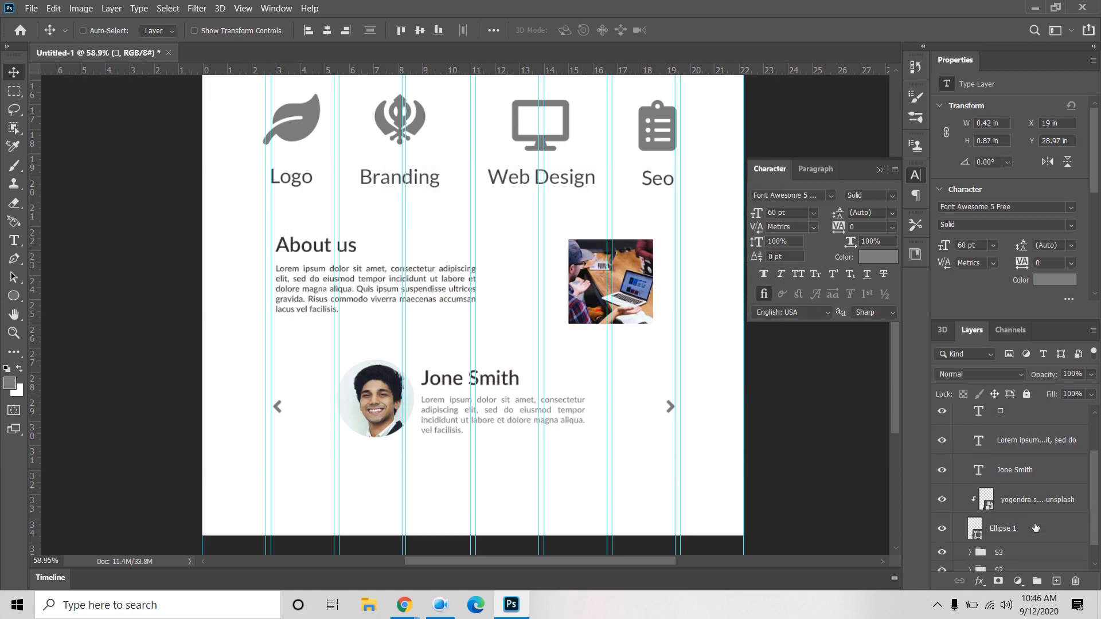
shift+click(1035, 516)
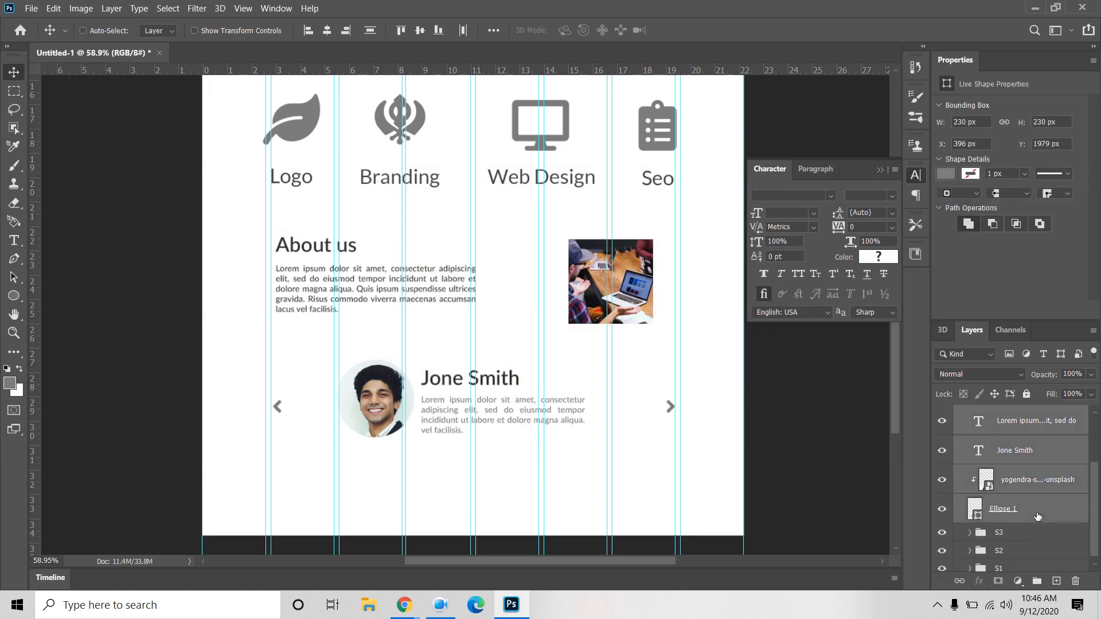
click(1036, 581)
double_click(1007, 433)
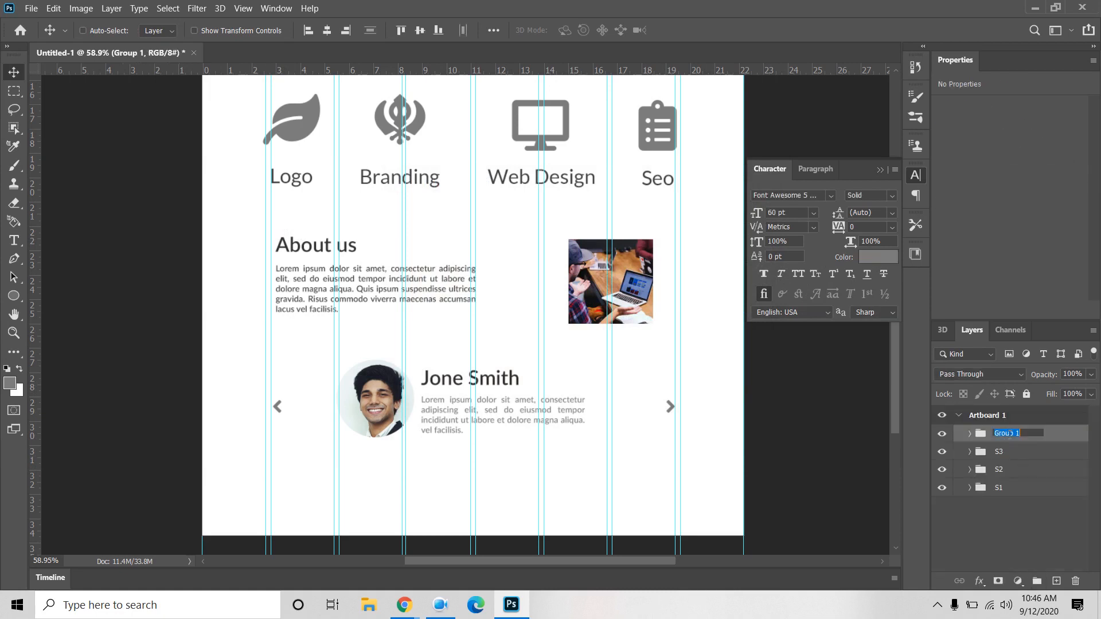
text(s4)
click(1002, 520)
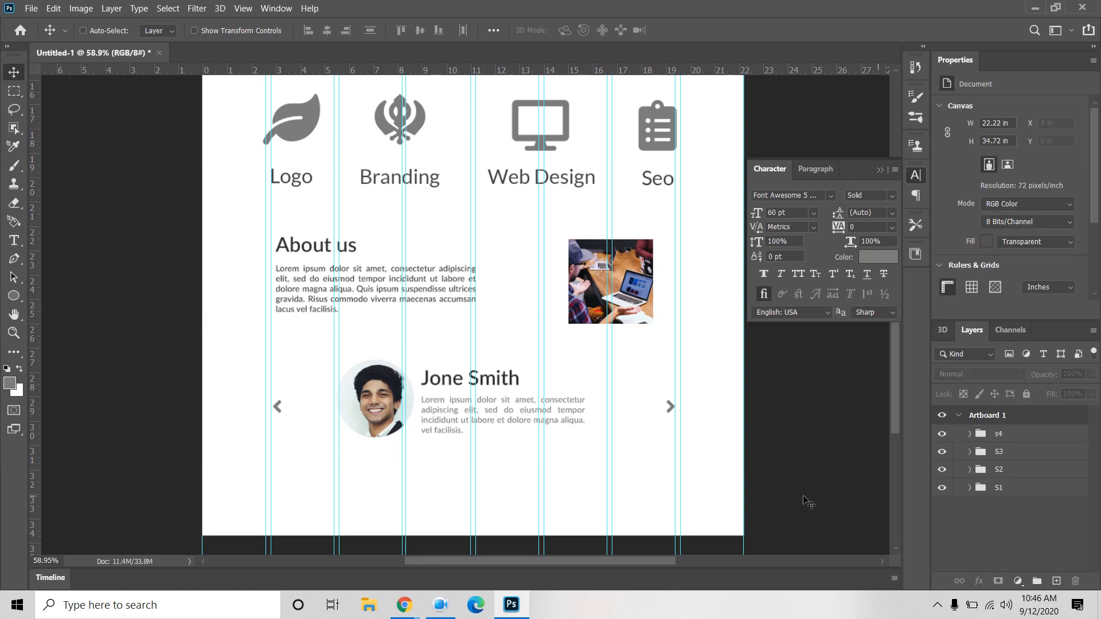
scroll(718, 432, down, 2)
scroll(717, 432, down, 2)
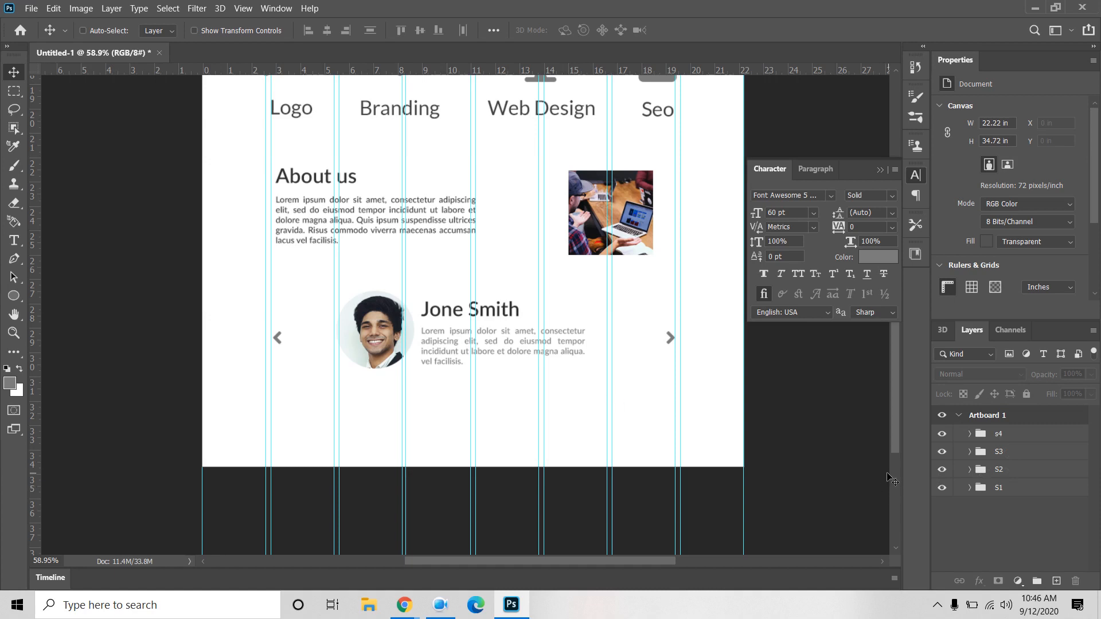
click(439, 605)
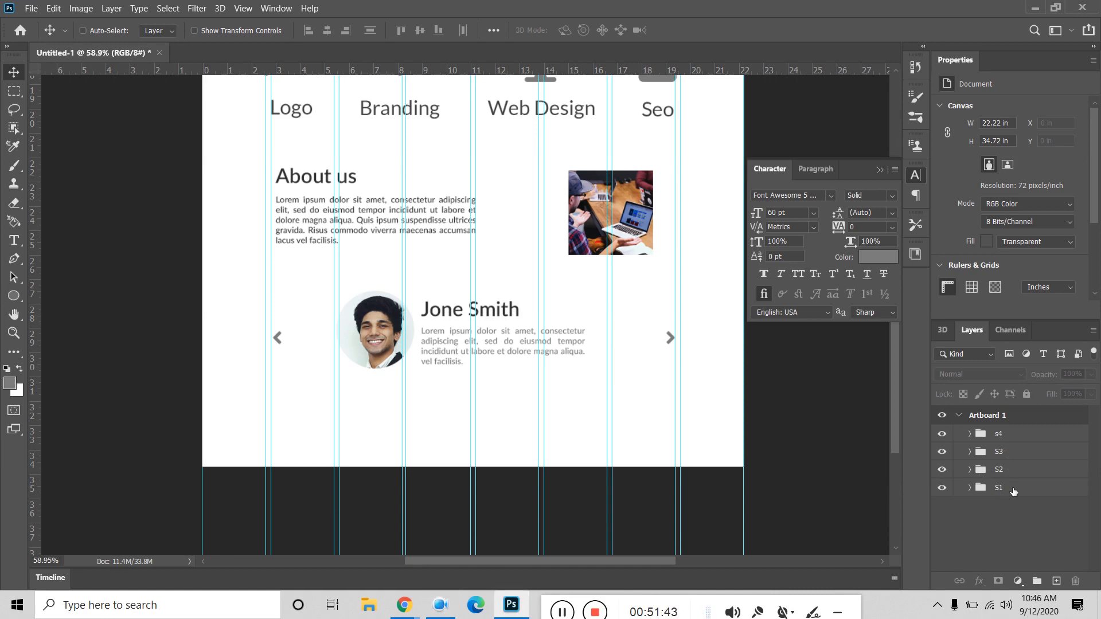
scroll(781, 437, up, 2)
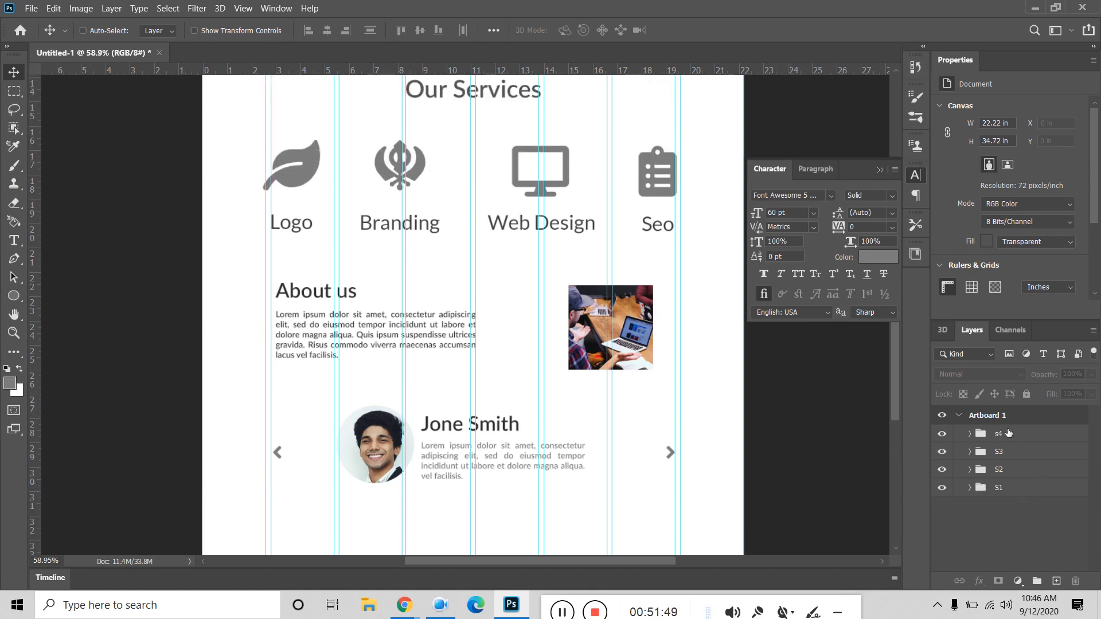
Step: In Canvas Size, anchor at top-centre, switch units to pixels and set the height to 3000
scroll(710, 459, down, 2)
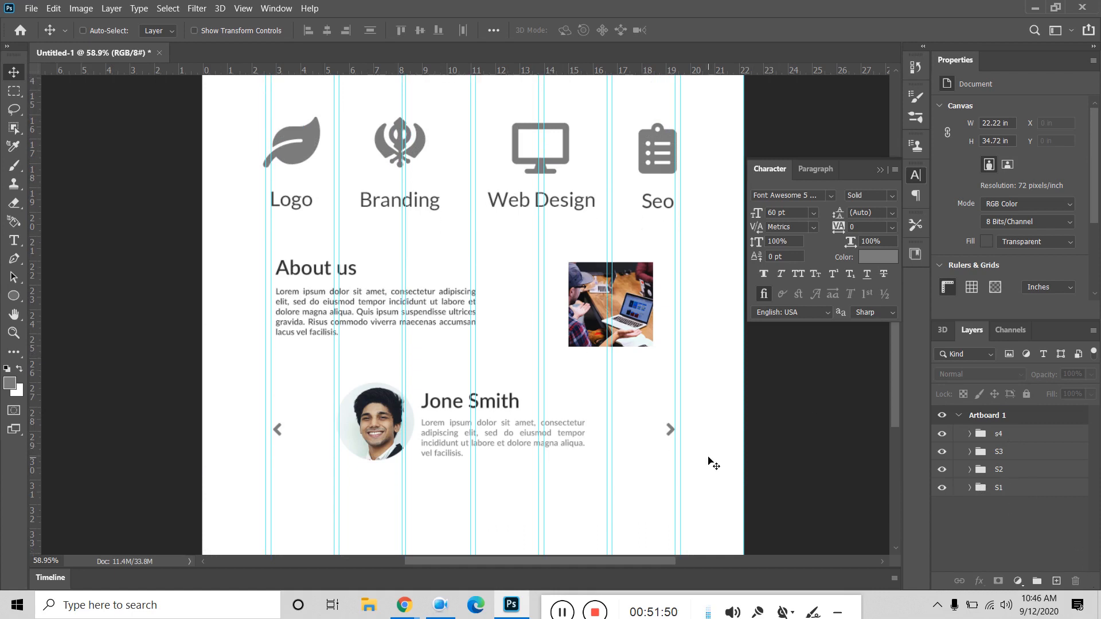
click(80, 8)
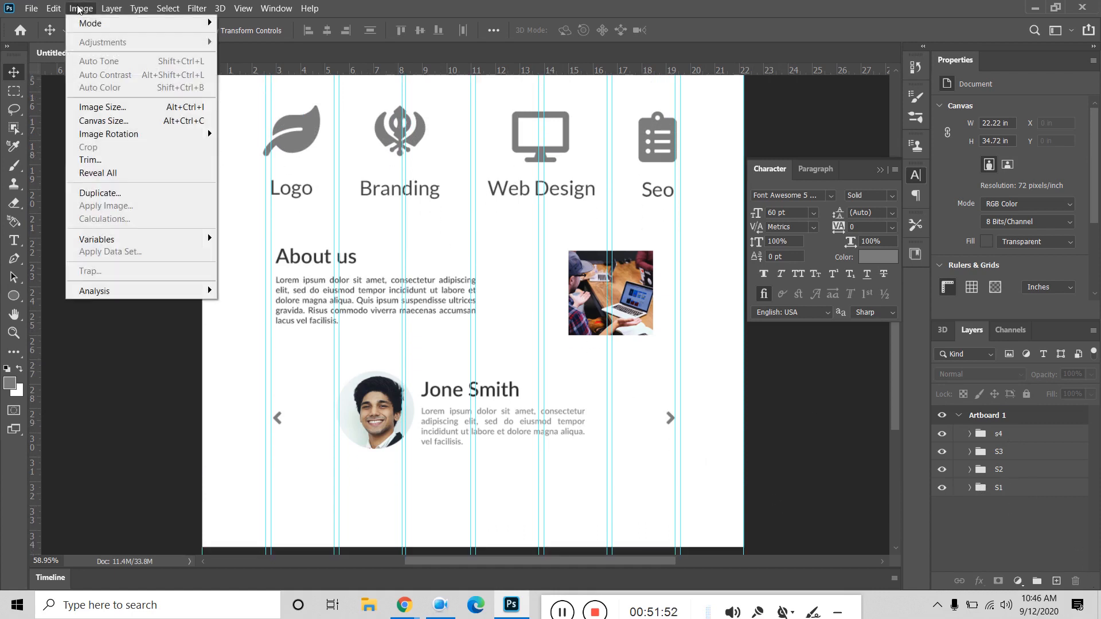
click(101, 123)
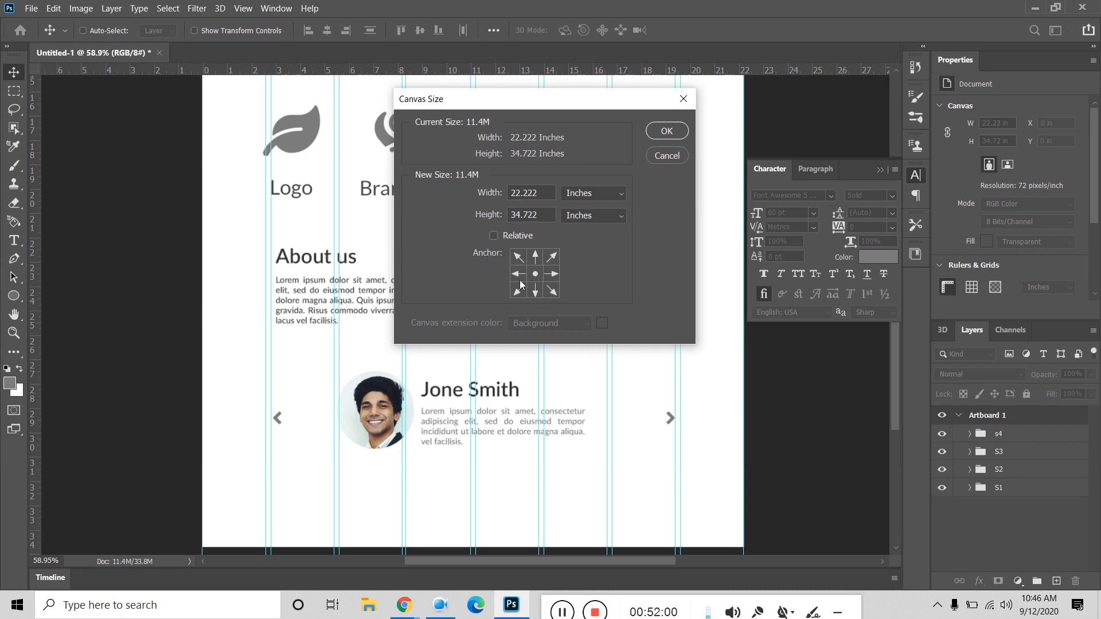
click(537, 259)
click(534, 277)
click(536, 258)
click(586, 194)
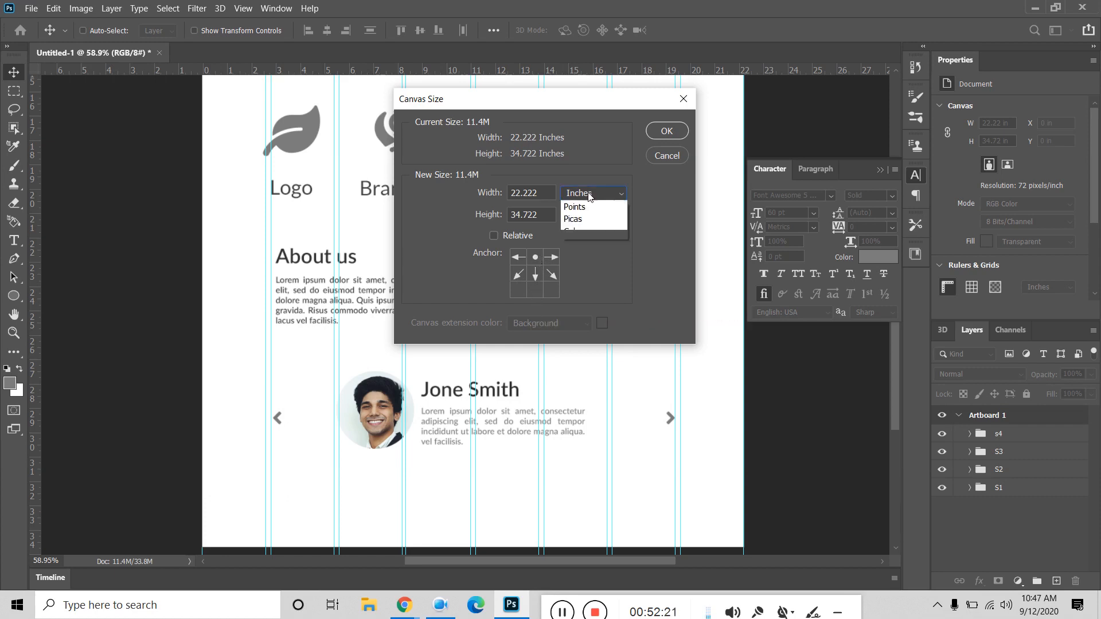
click(574, 221)
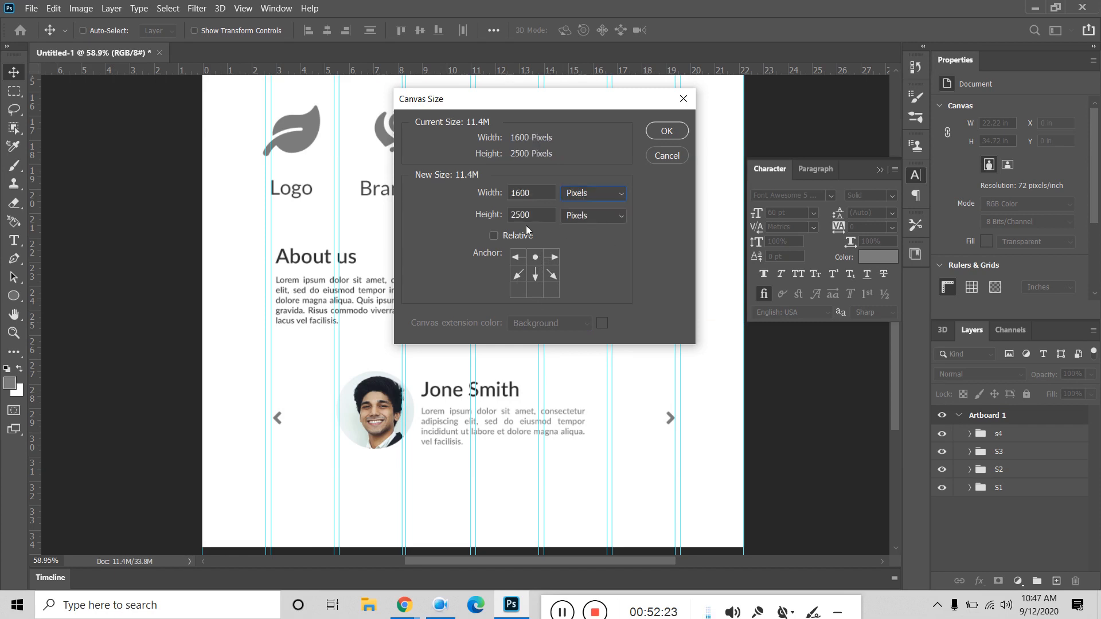
double_click(537, 214)
text(3000)
click(663, 137)
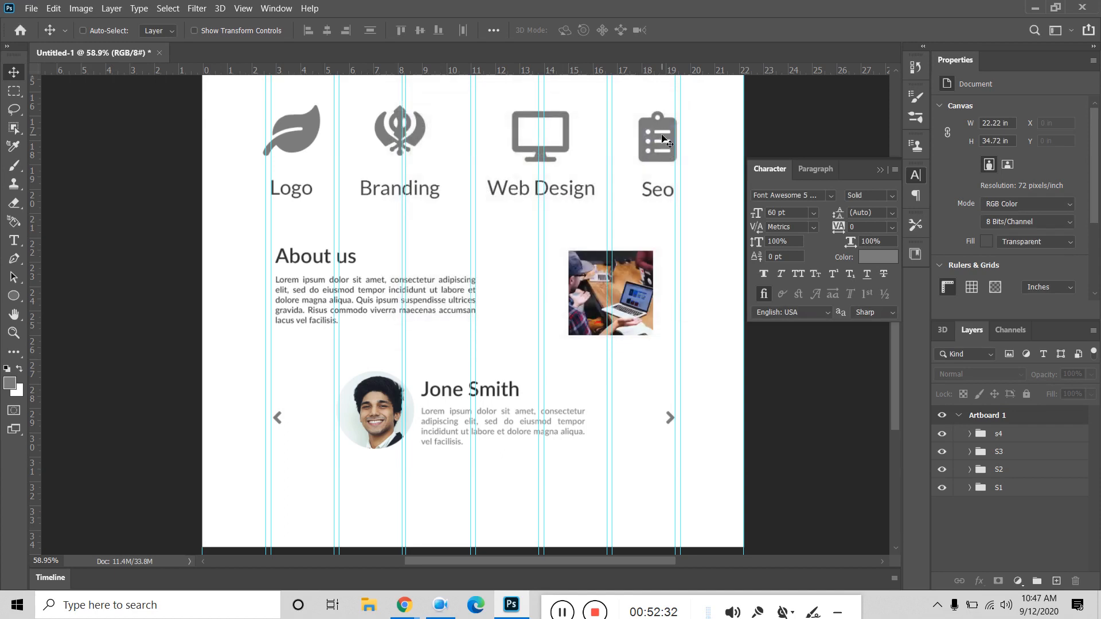
Step: Open the Image Size dialog and close it without changes
scroll(549, 315, down, 8)
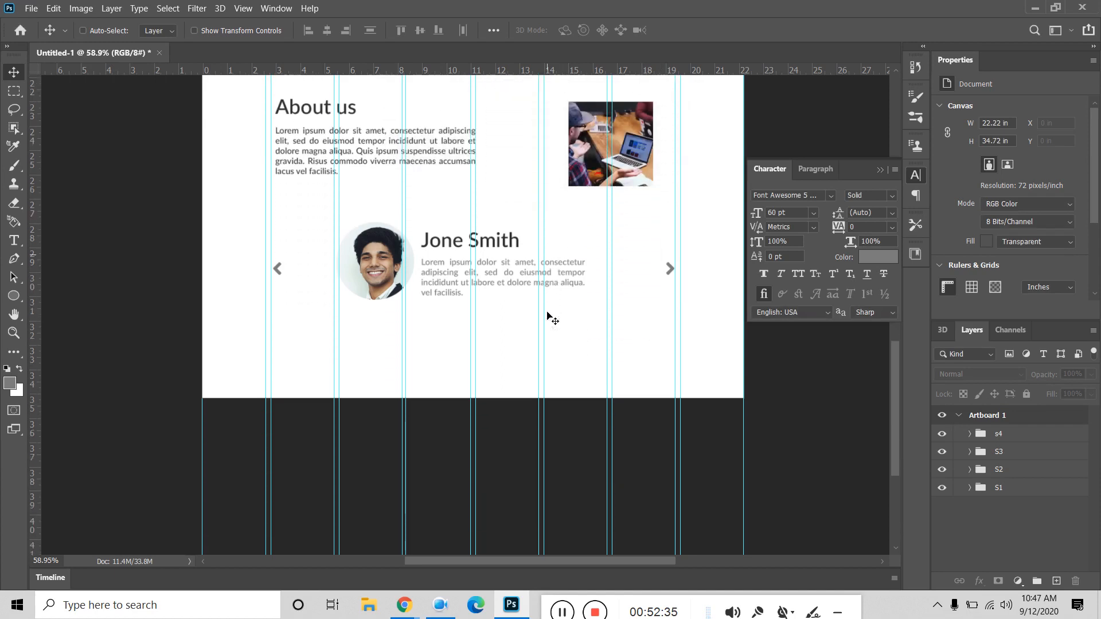
scroll(547, 315, down, 6)
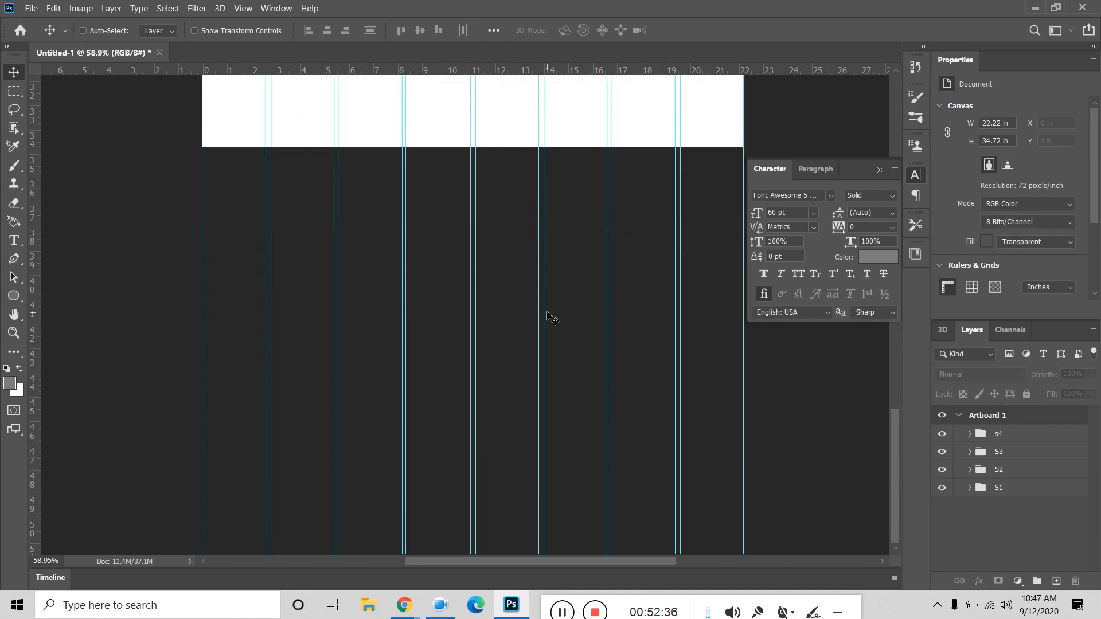
scroll(541, 338, up, 16)
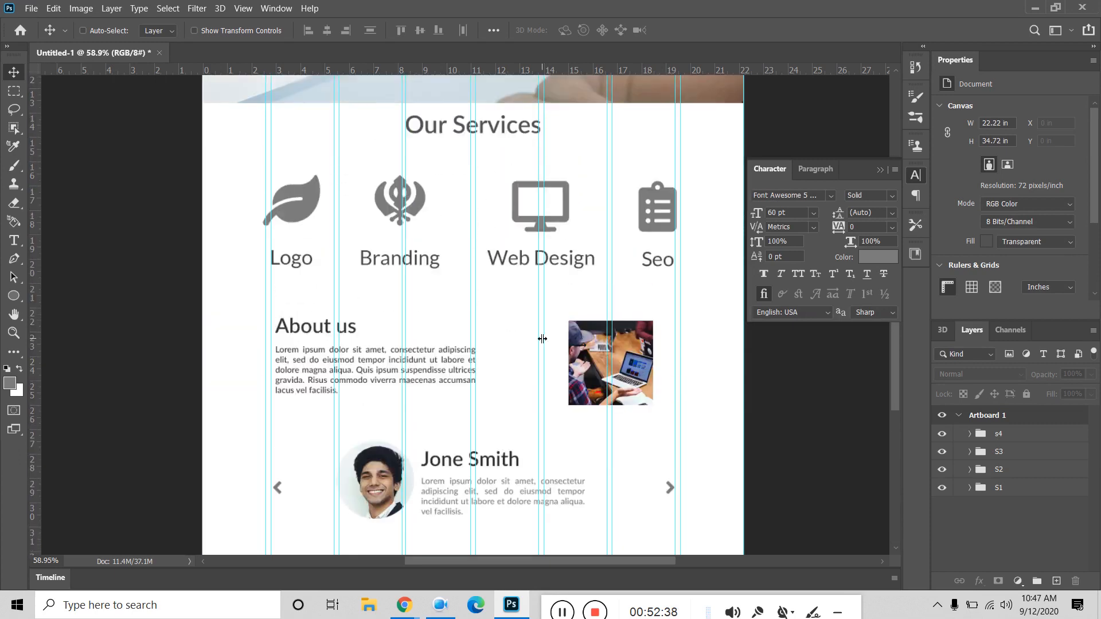
click(86, 9)
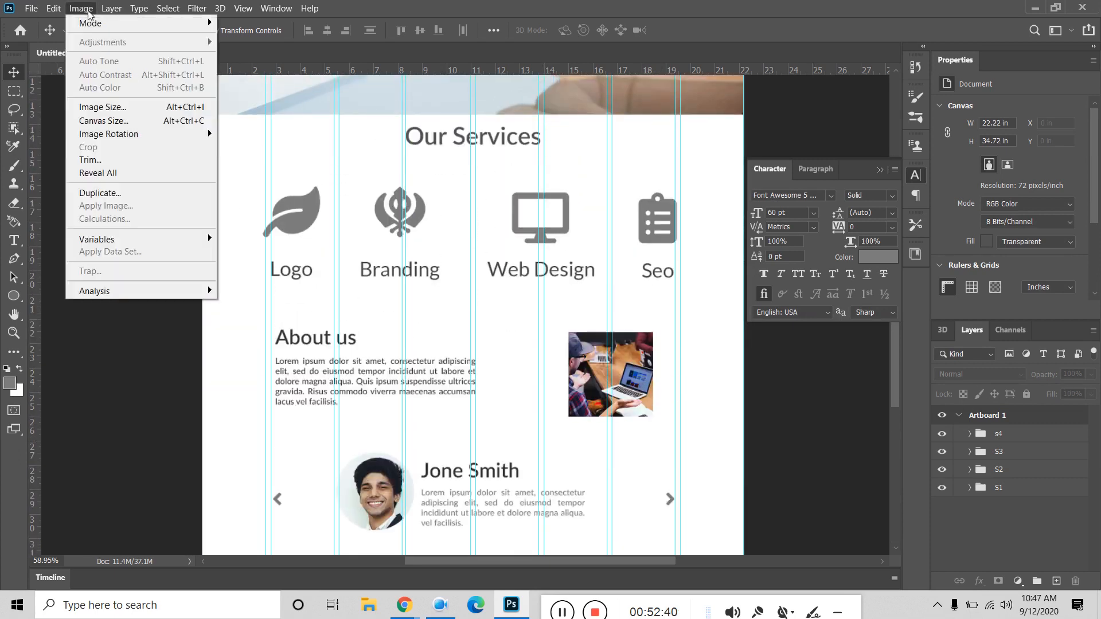
click(112, 106)
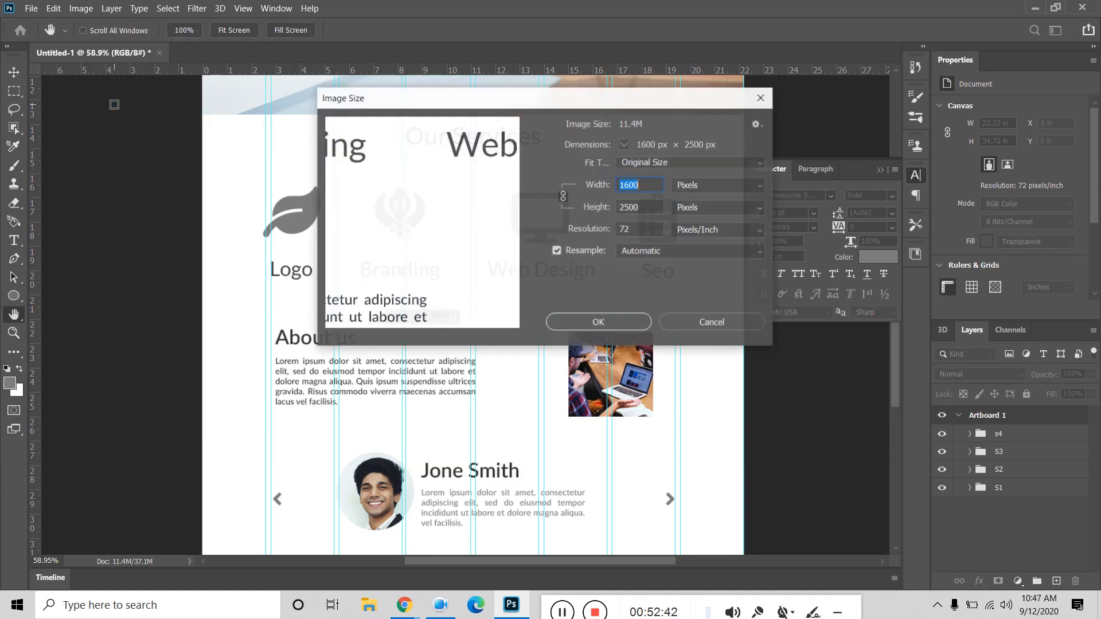
click(698, 322)
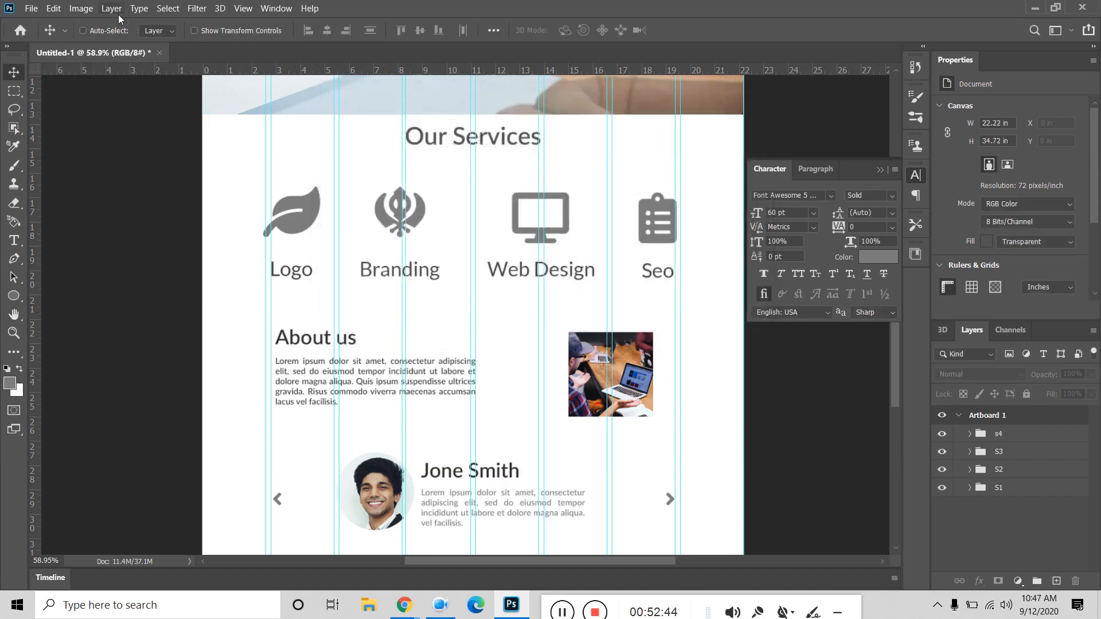
Step: In Canvas Size, tick Relative, anchor at top-centre and add 500 pixels of height
click(81, 9)
click(110, 121)
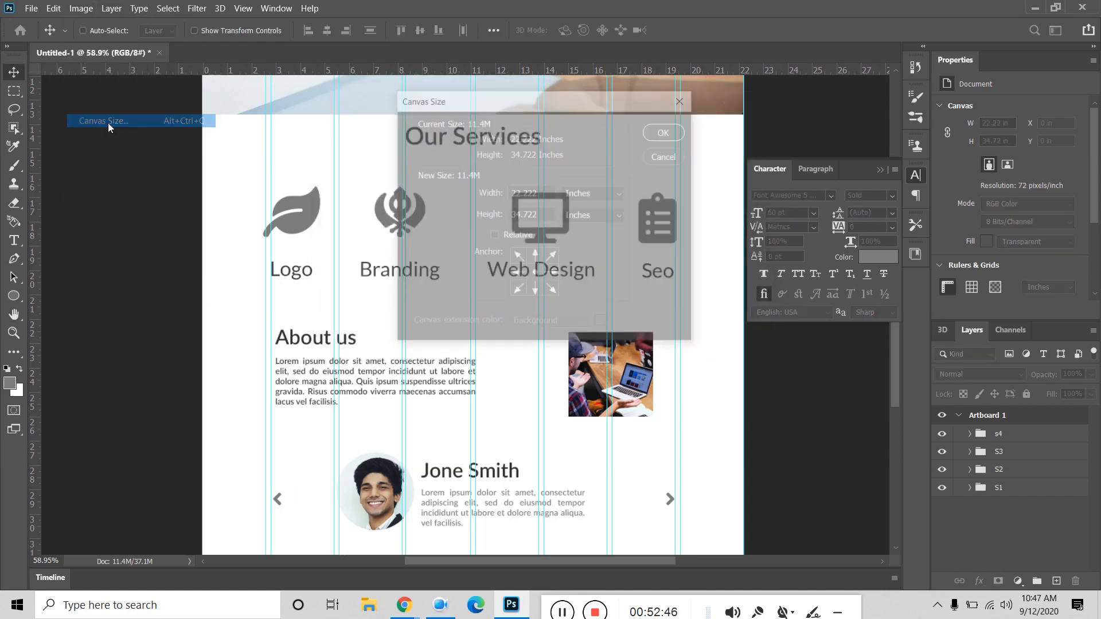
click(494, 237)
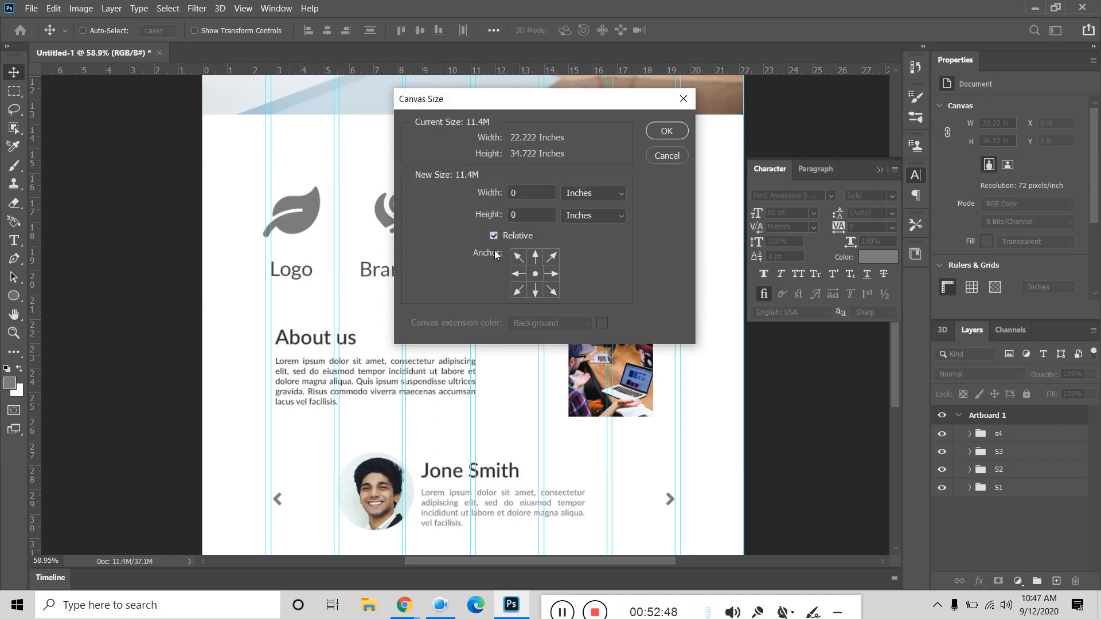
click(535, 294)
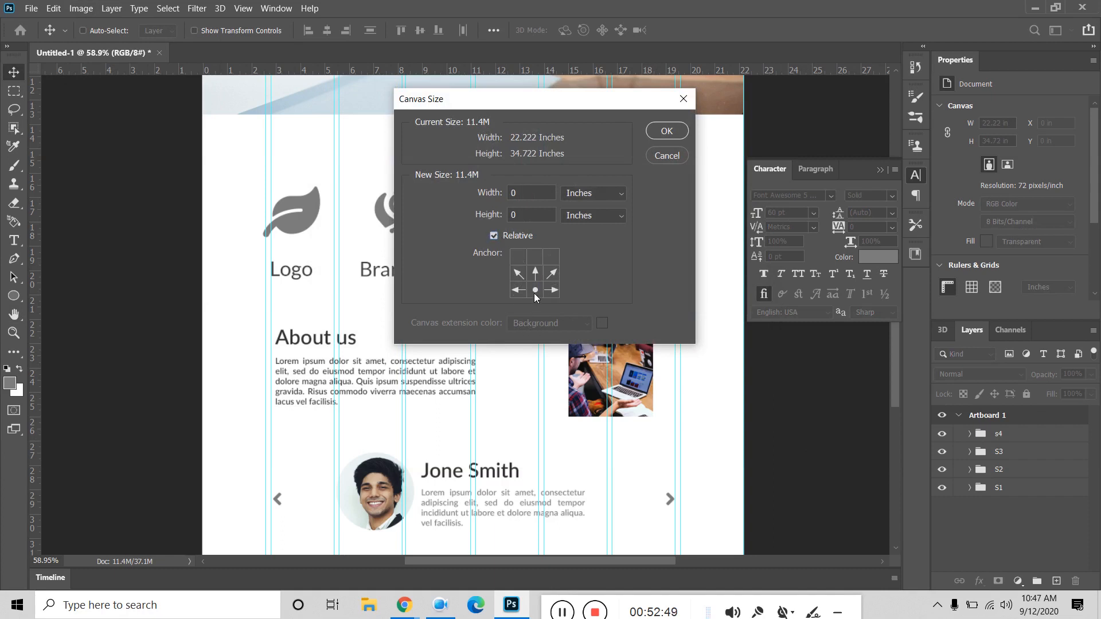
click(536, 257)
click(535, 275)
click(537, 295)
click(532, 257)
click(585, 193)
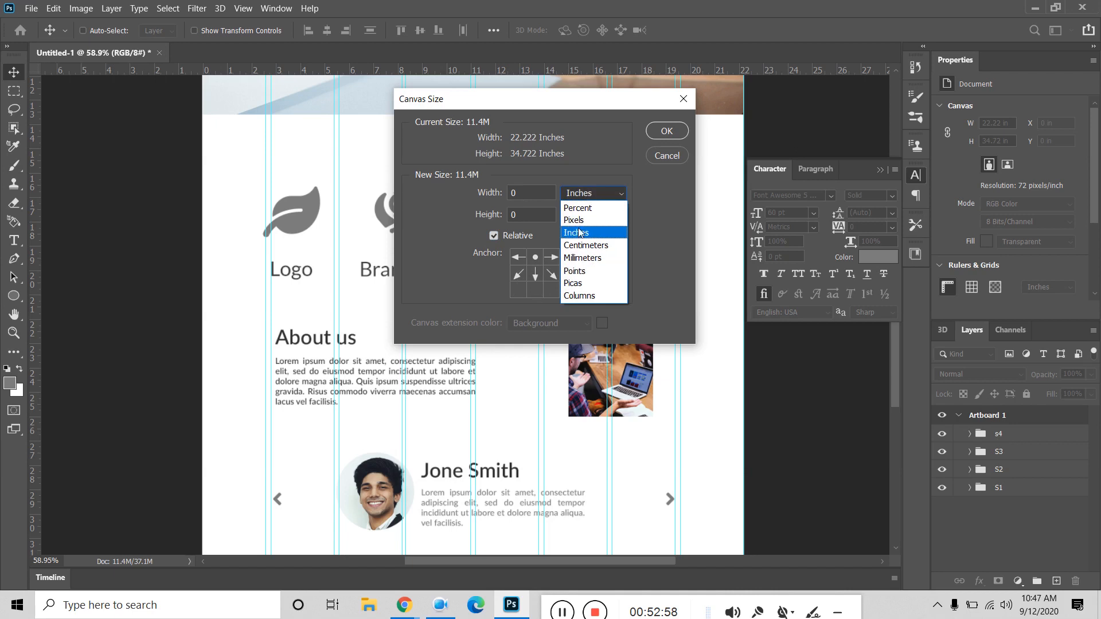
click(581, 222)
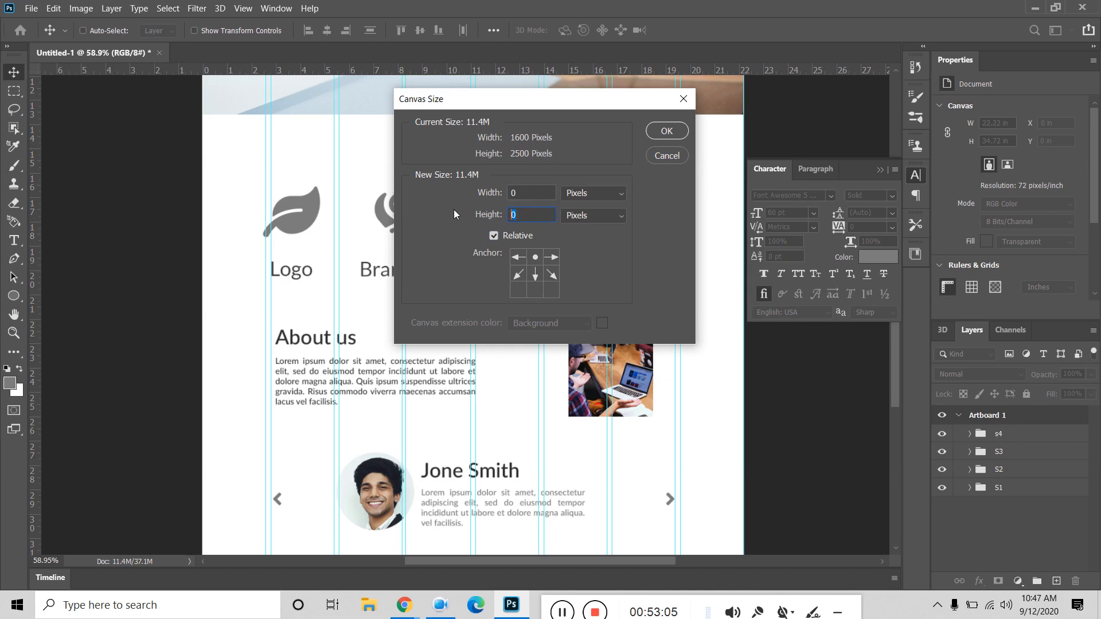
text(500)
click(667, 133)
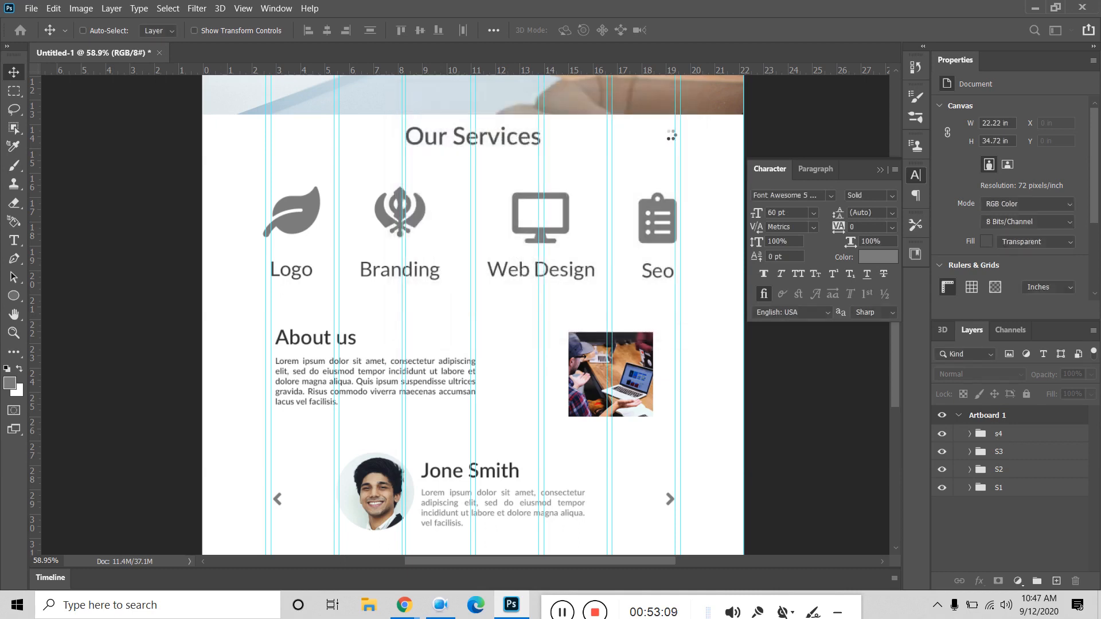
Step: Collapse Artboard 1 in Layers and select it to show its 1599.84 × 2500 px size
scroll(584, 258, down, 5)
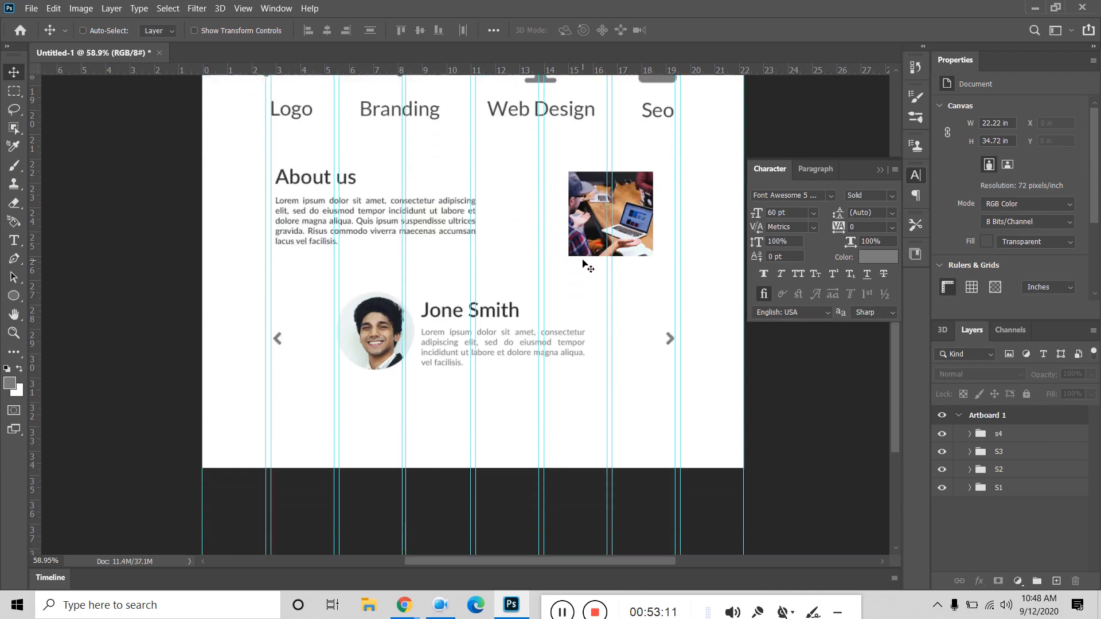
scroll(587, 265, up, 10)
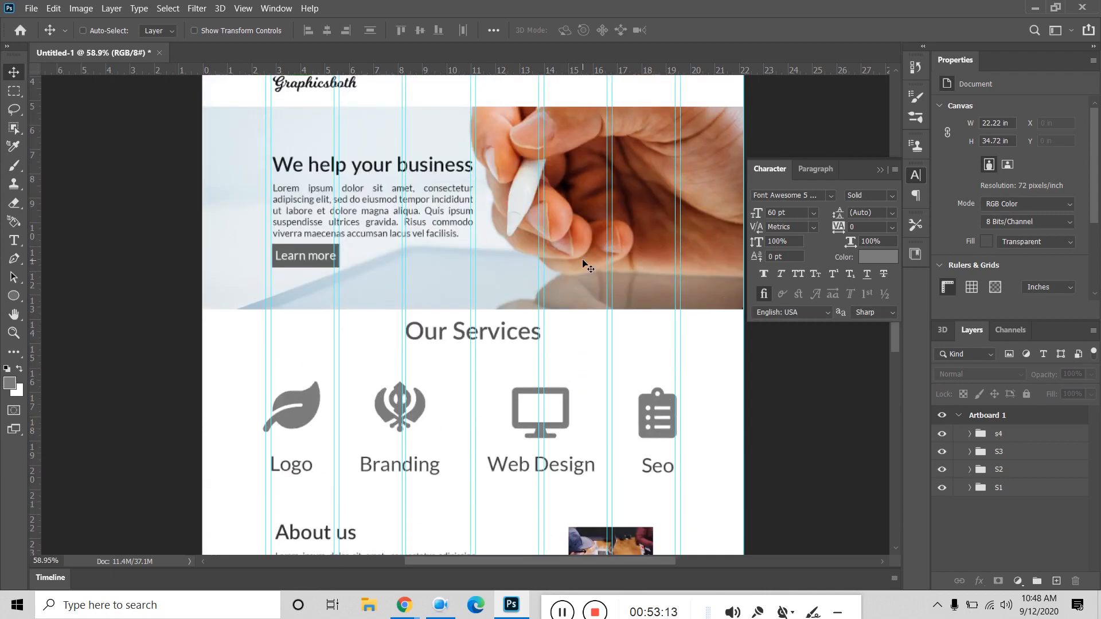
click(958, 415)
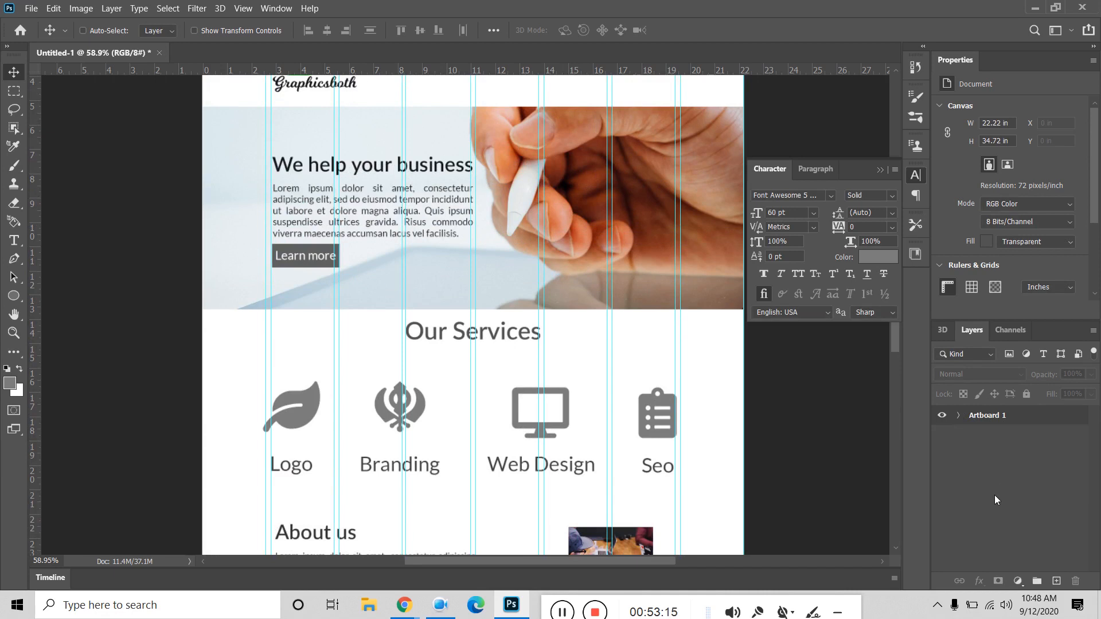
click(1010, 423)
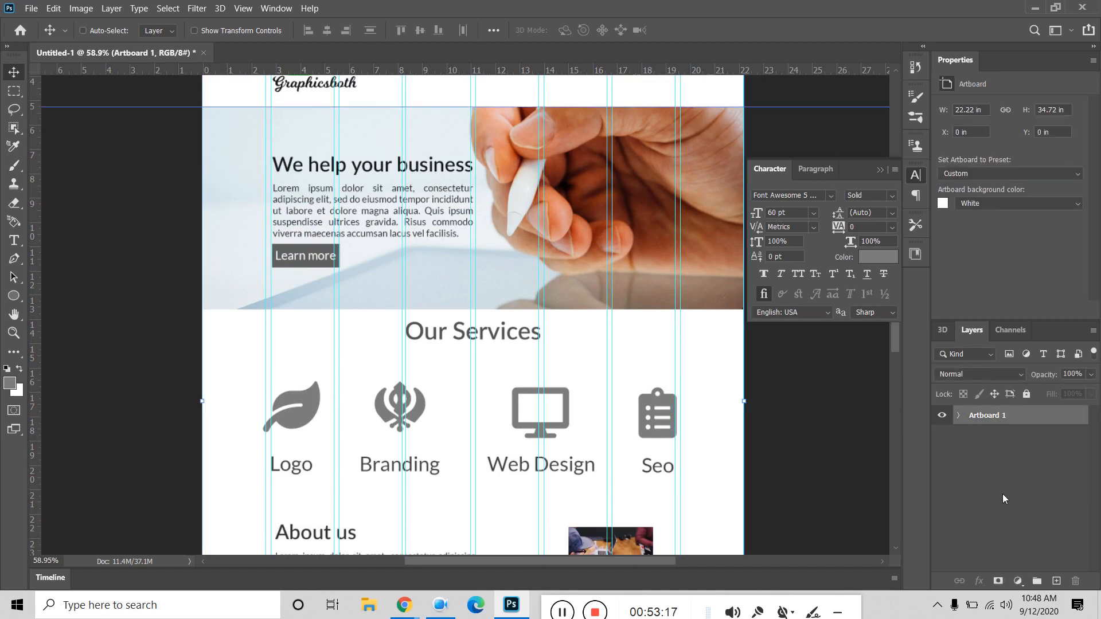
scroll(561, 325, up, 3)
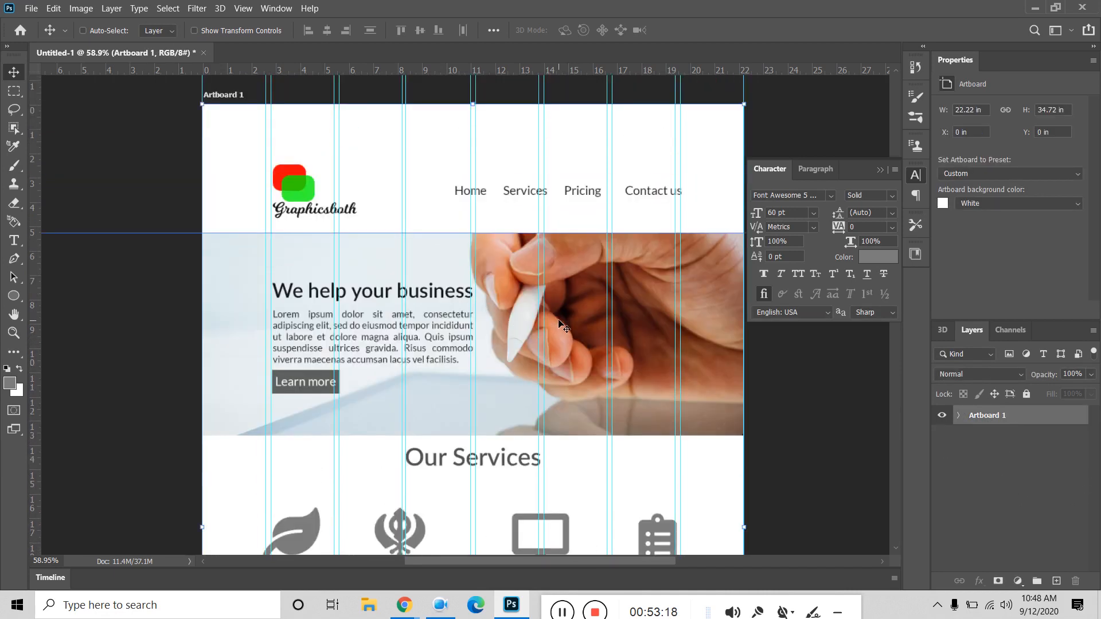
scroll(562, 325, up, 2)
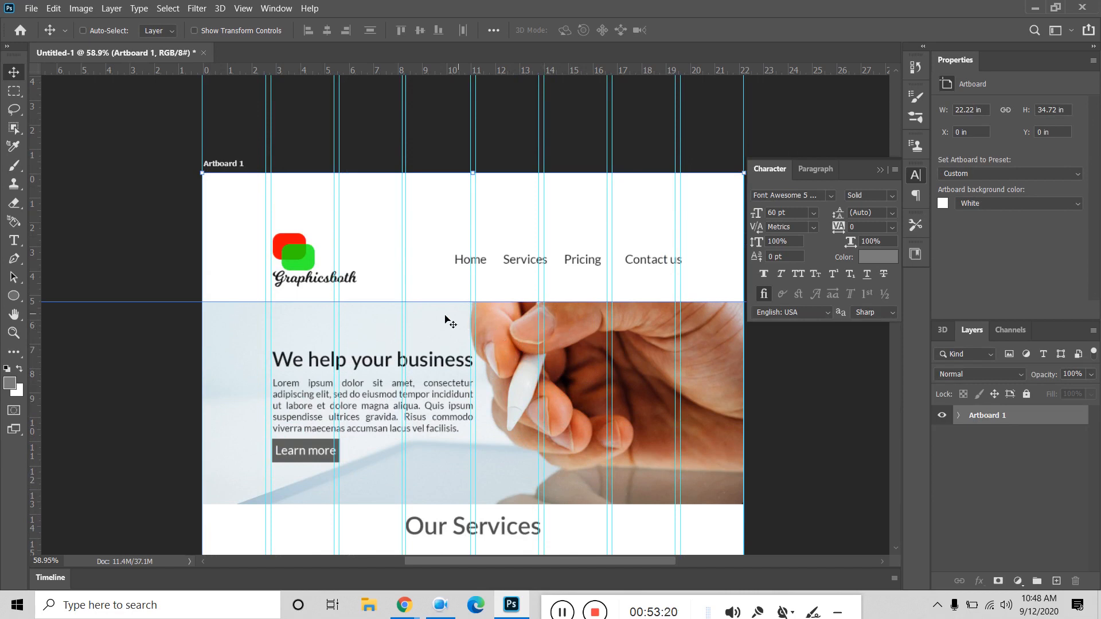
scroll(445, 317, down, 6)
scroll(423, 390, down, 5)
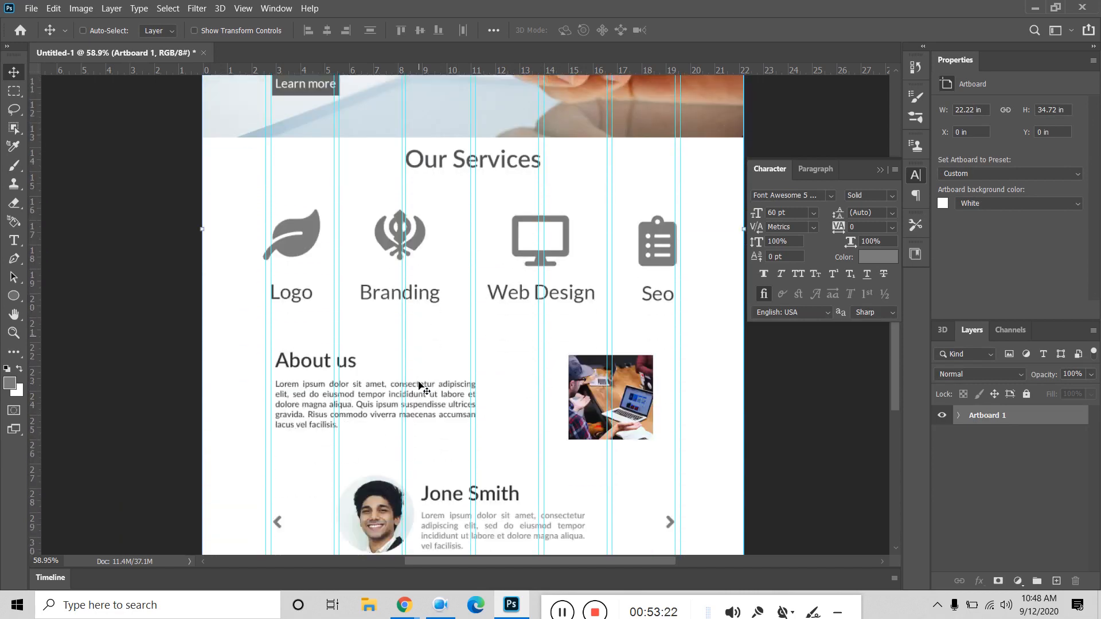
scroll(414, 414, up, 10)
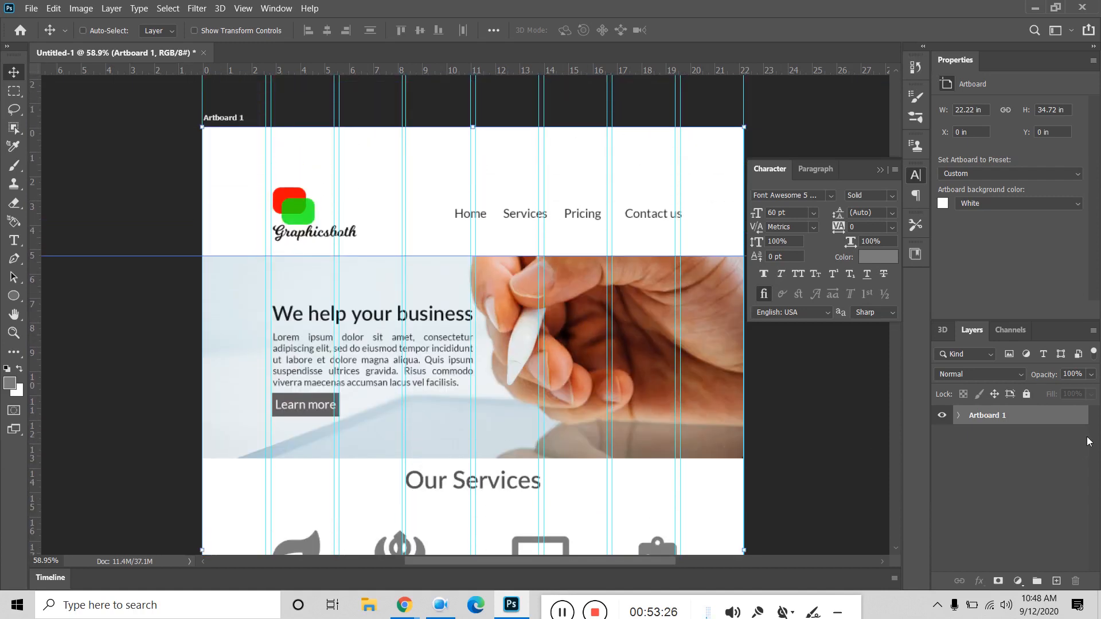
scroll(350, 272, down, 4)
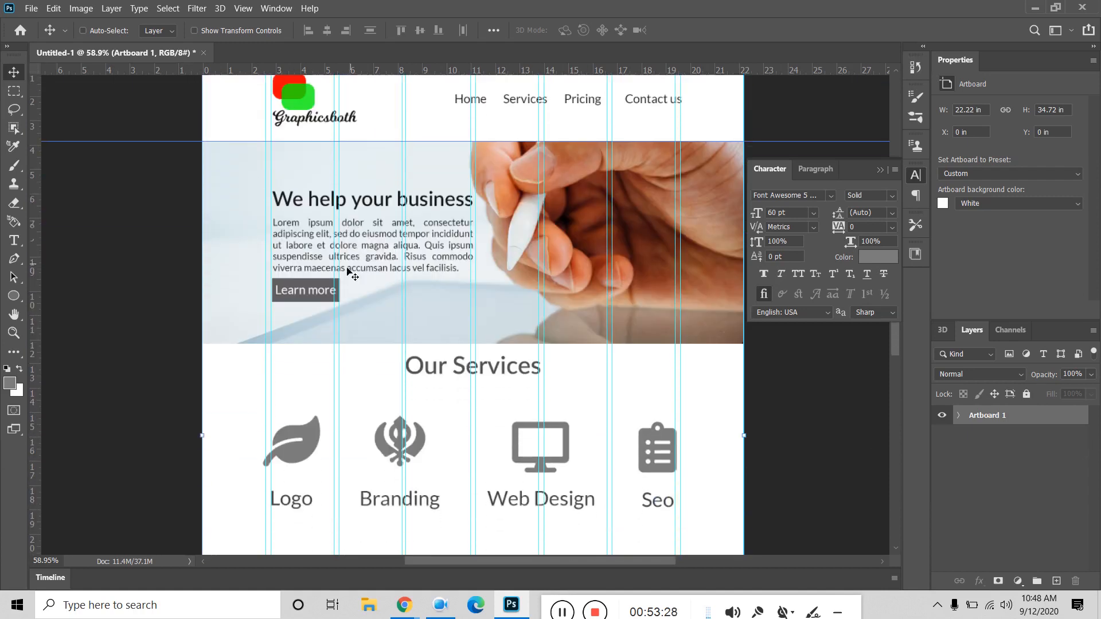
scroll(348, 272, up, 2)
scroll(339, 350, down, 5)
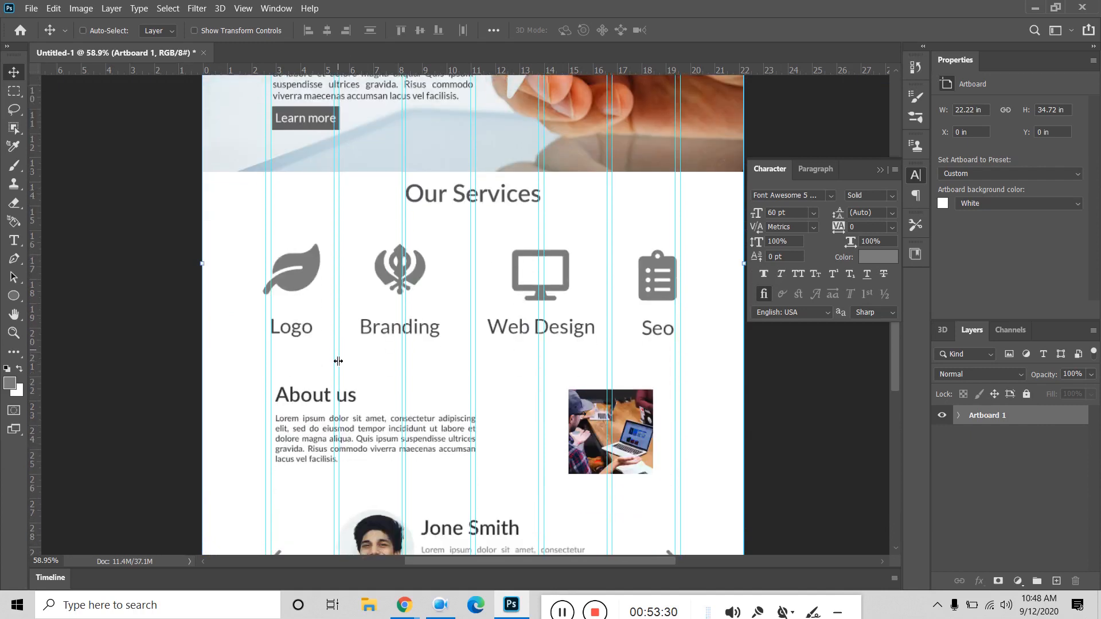
scroll(335, 381, up, 6)
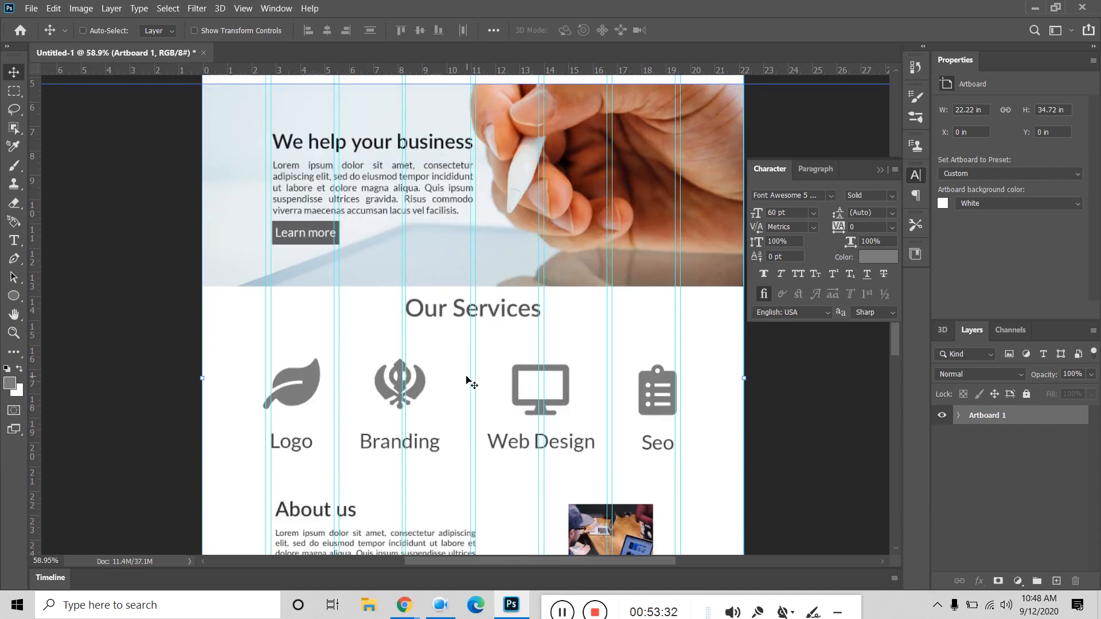
scroll(469, 380, up, 5)
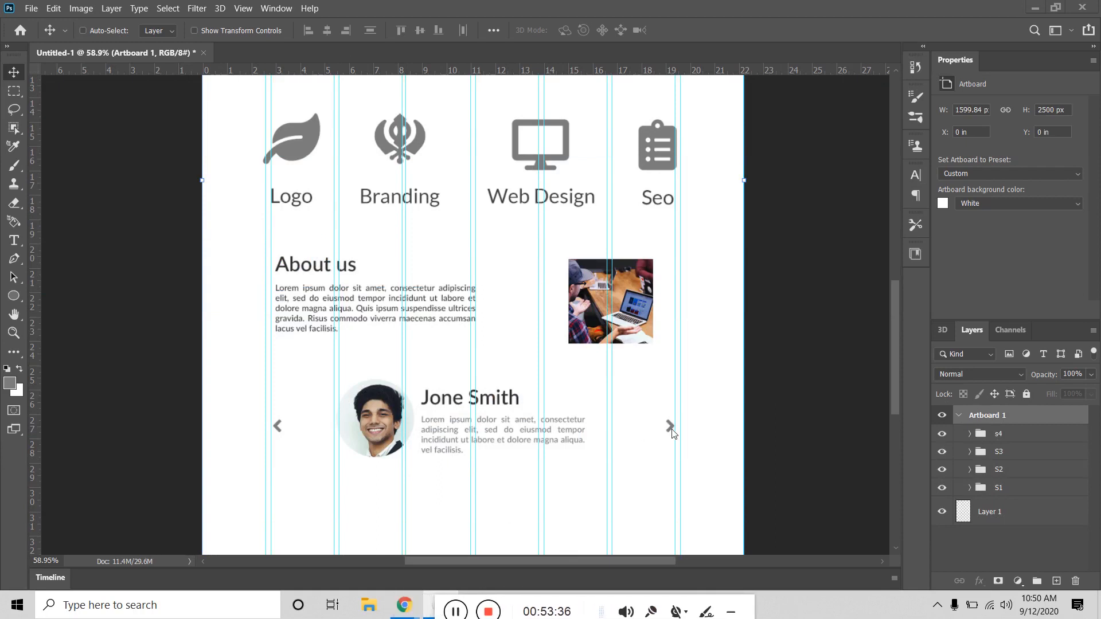
Step: Collapse Artboard 1's layer group, then open the Window menu
scroll(675, 433, down, 3)
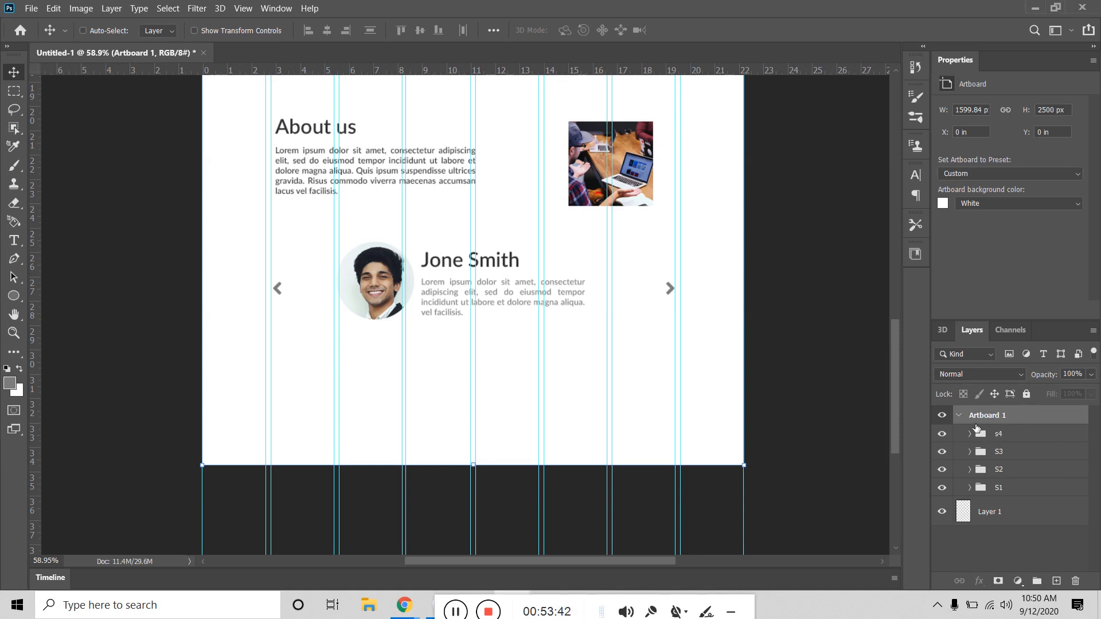
click(958, 415)
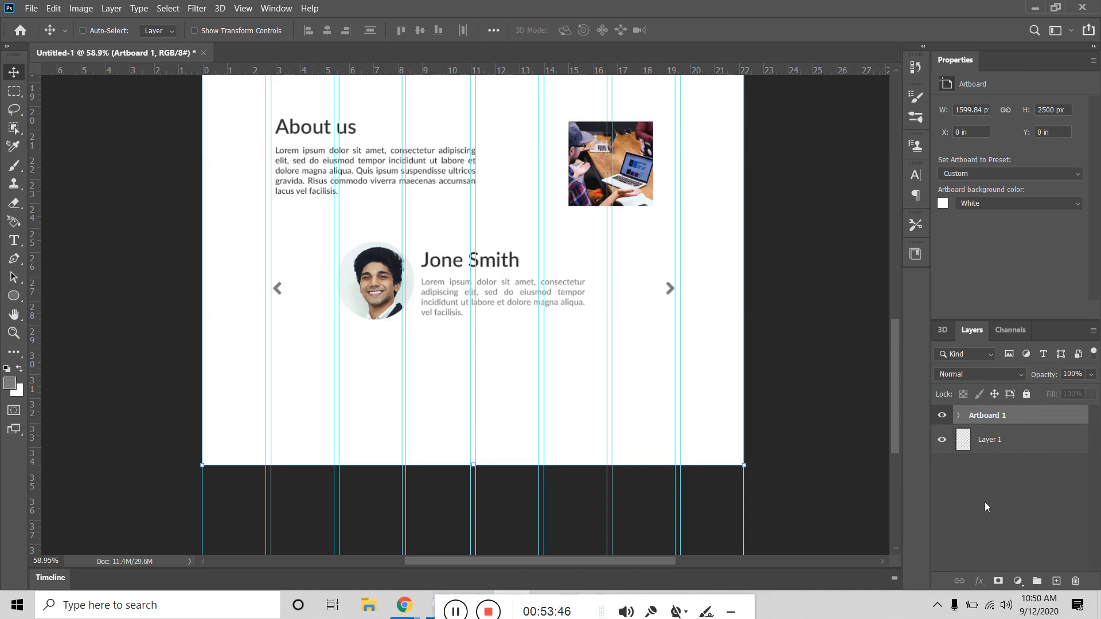
click(958, 416)
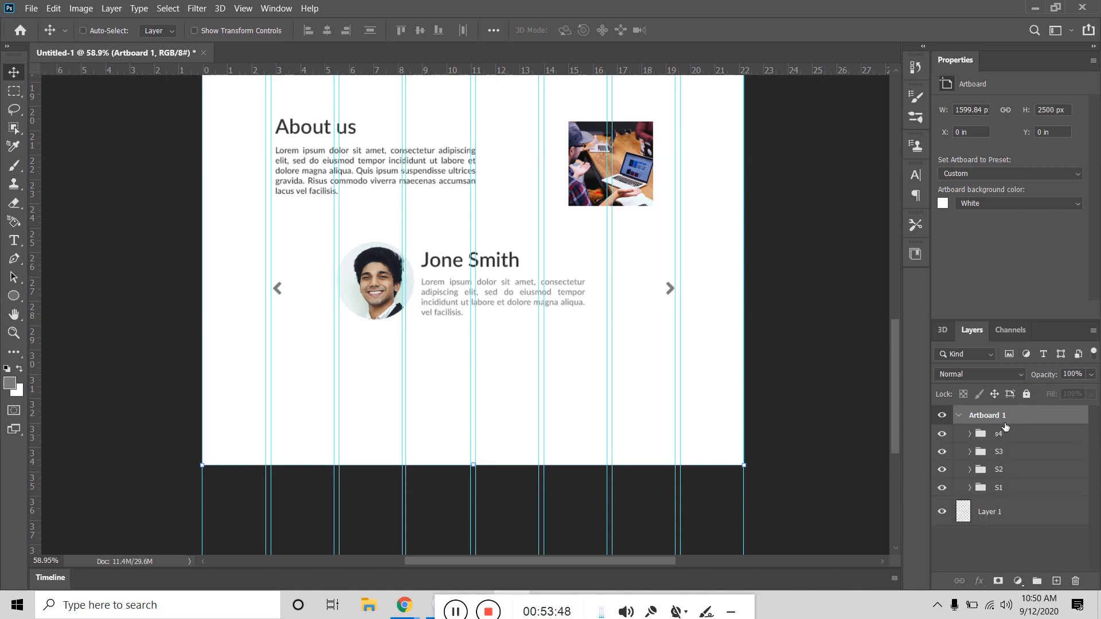
click(960, 416)
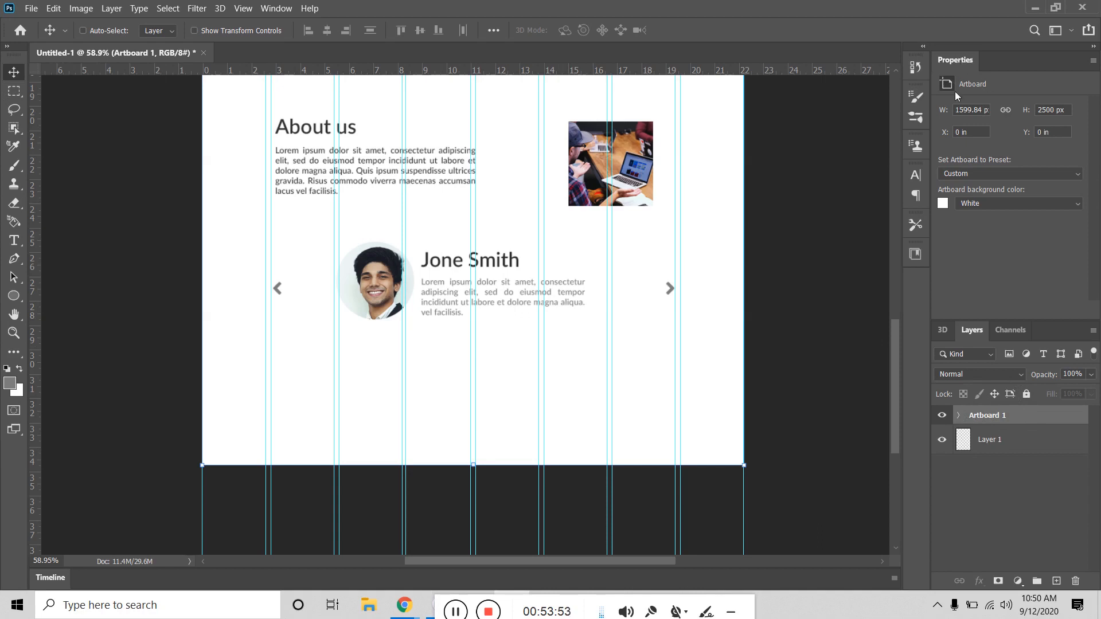
click(276, 10)
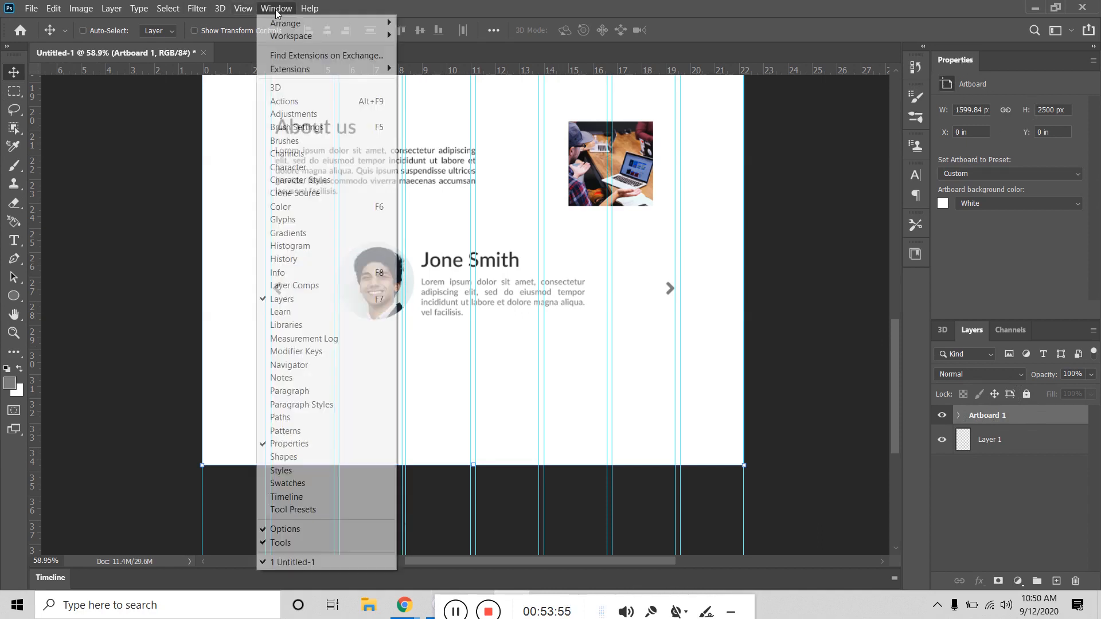
Step: Restore the Properties panel and switch the artboard W/H units to inches, then back to pixels
click(290, 444)
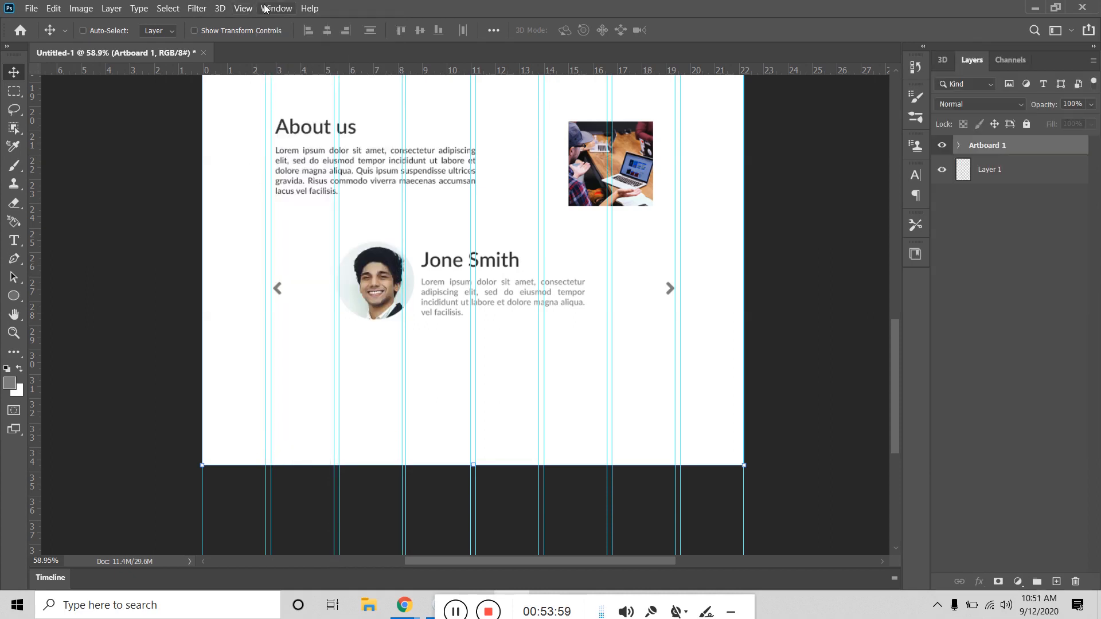
click(270, 8)
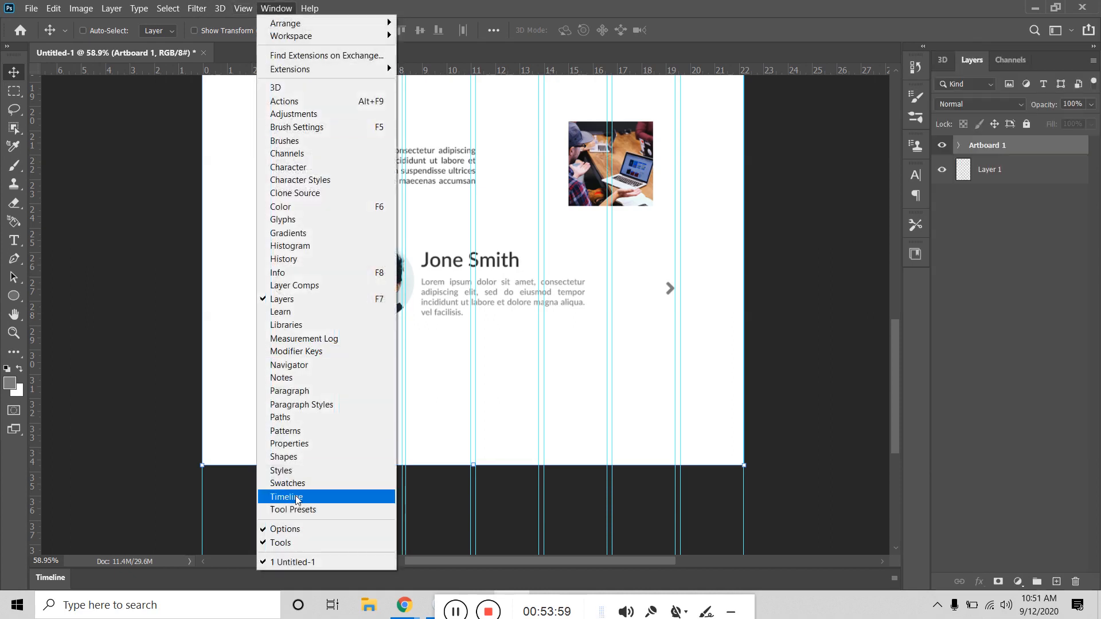
click(295, 444)
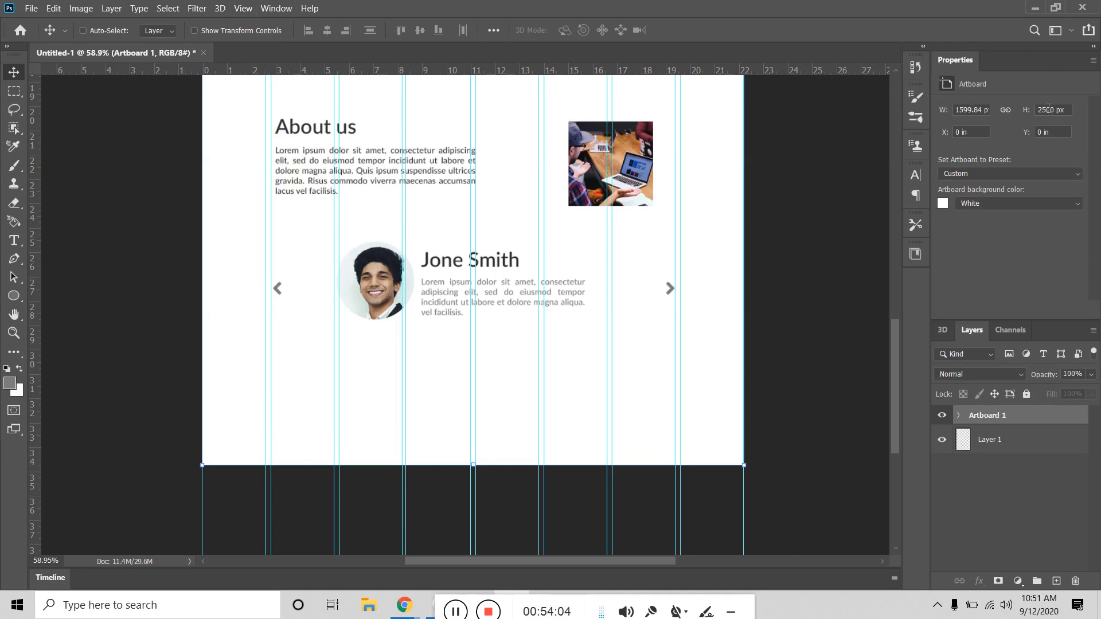
right_click(969, 109)
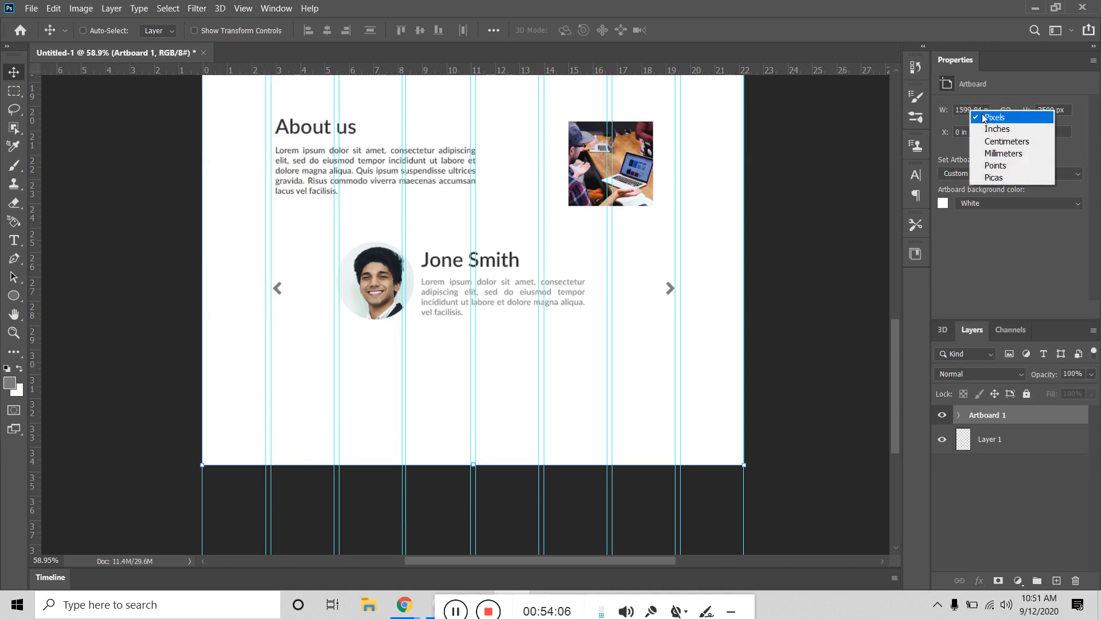
click(994, 127)
right_click(1044, 112)
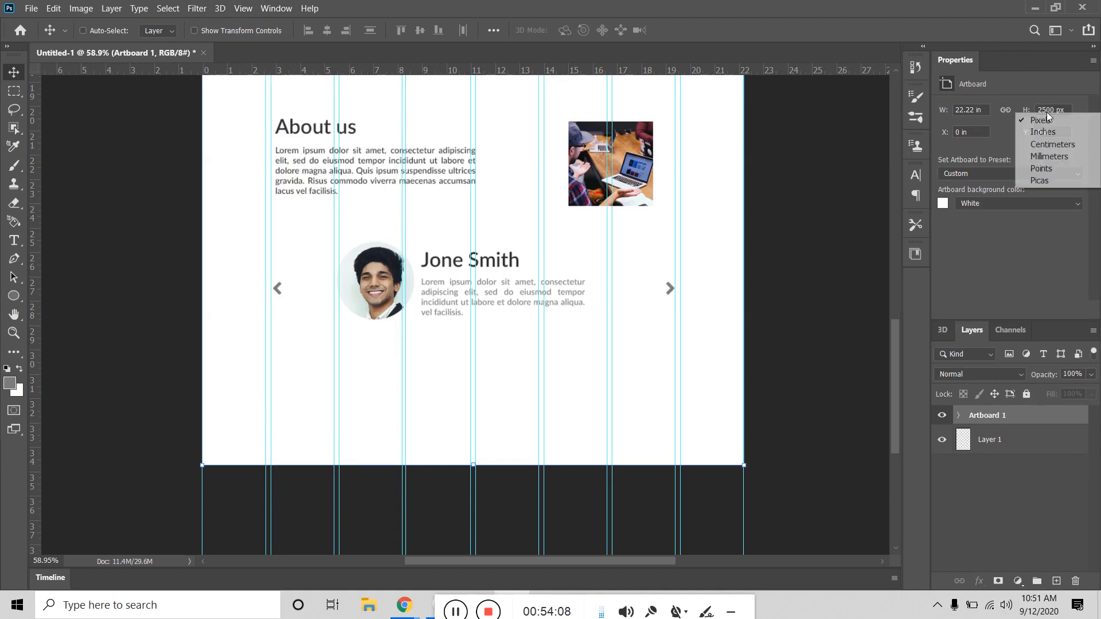
click(1035, 126)
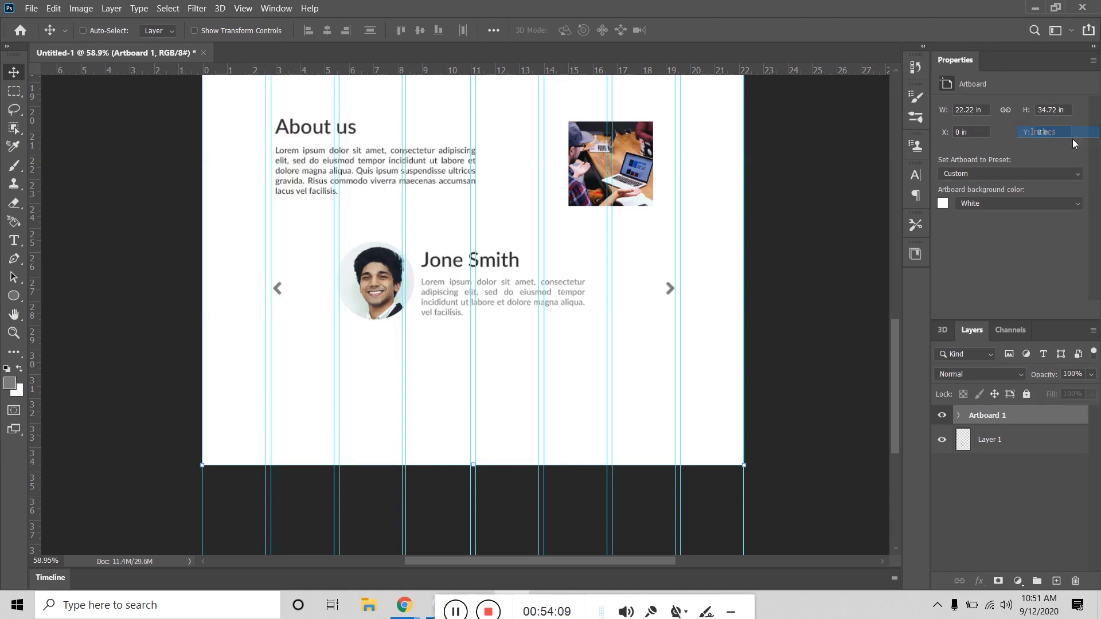
right_click(972, 111)
click(1042, 113)
right_click(1046, 111)
click(1042, 114)
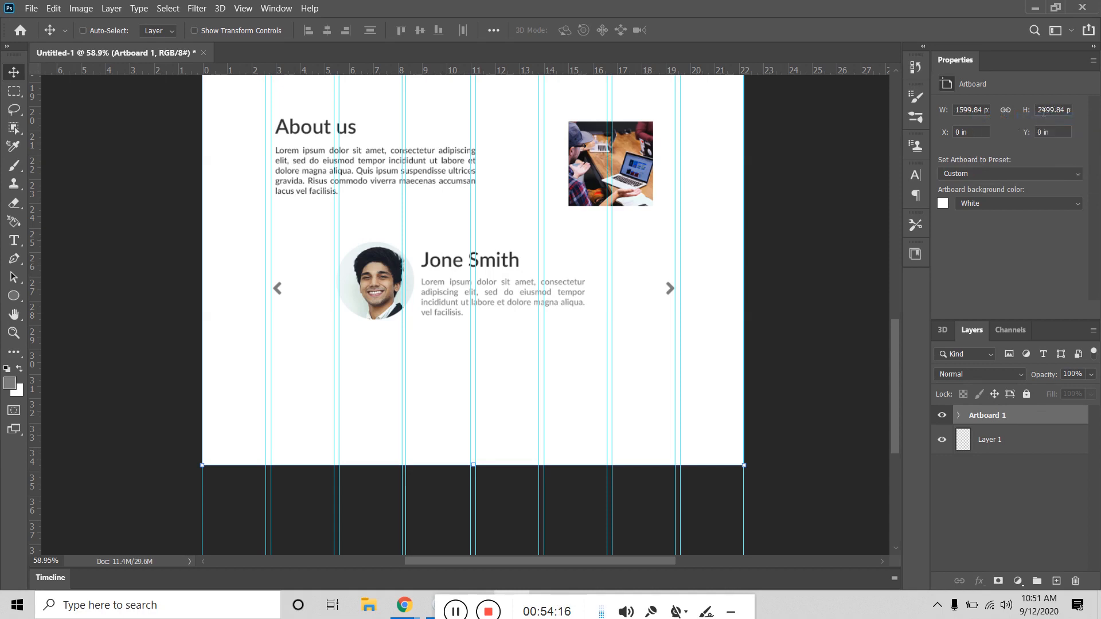
Step: Set Artboard 1's height to 3000 px, leaving space below the testimonial
drag(1039, 109, 1073, 110)
text(3000)
key(Return)
click(1068, 109)
key(Return)
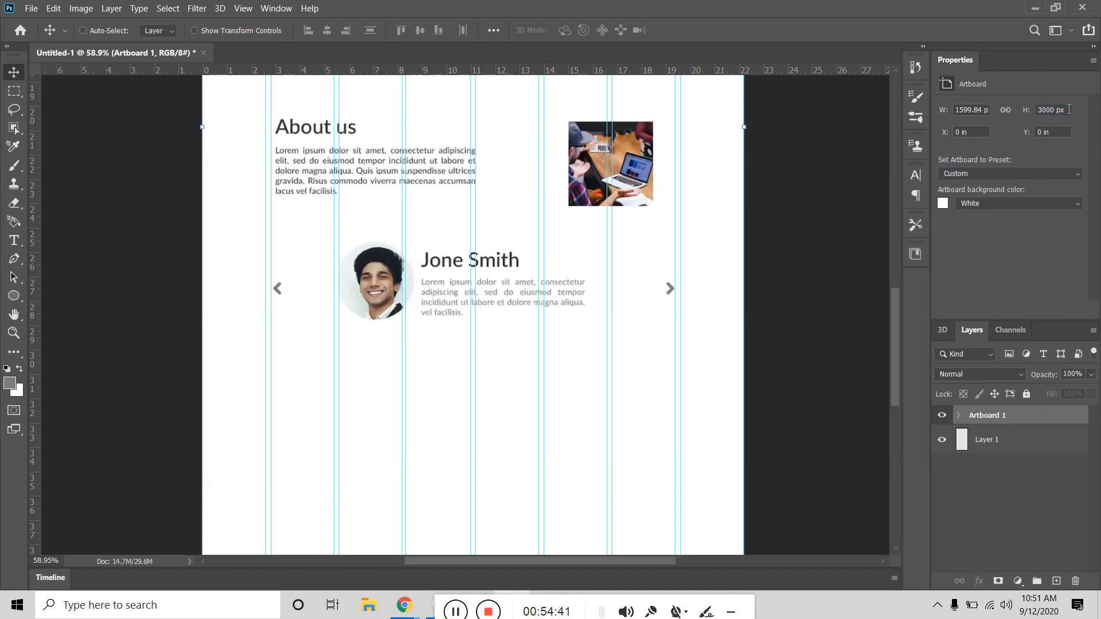
scroll(782, 221, down, 5)
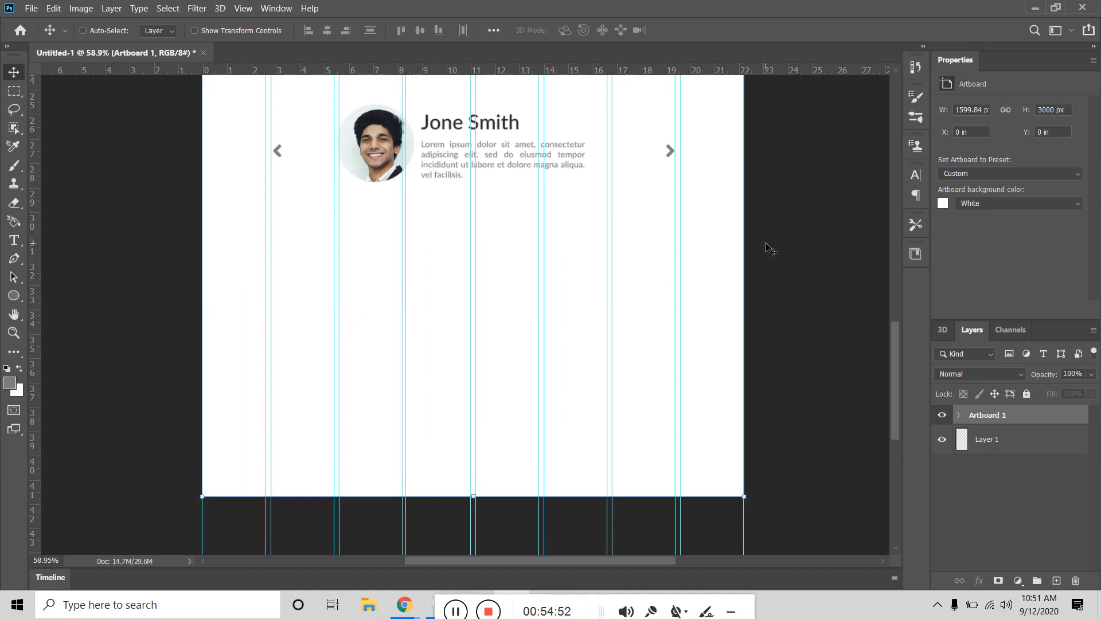
click(12, 301)
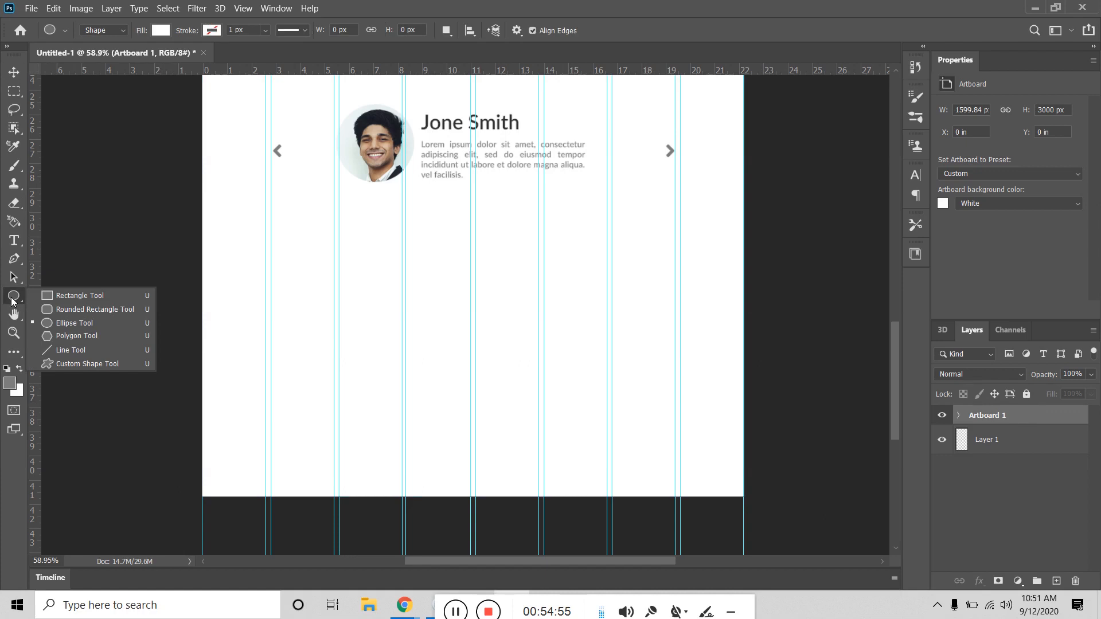
Step: Draw a wide grey-filled rectangle below the testimonial
click(59, 298)
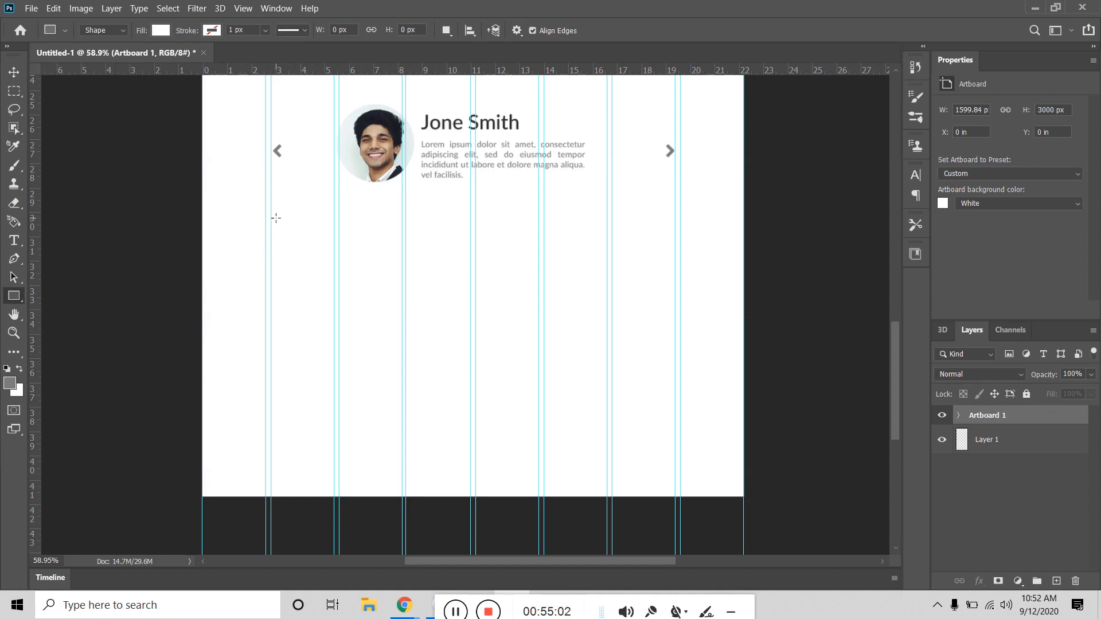
drag(271, 224, 368, 240)
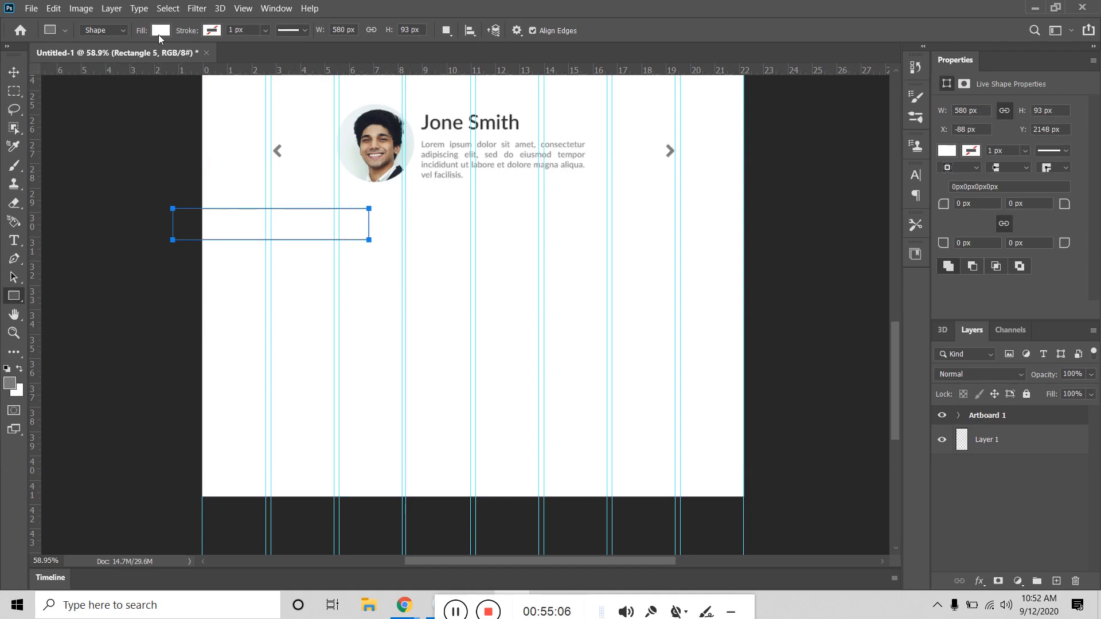
click(161, 30)
click(86, 106)
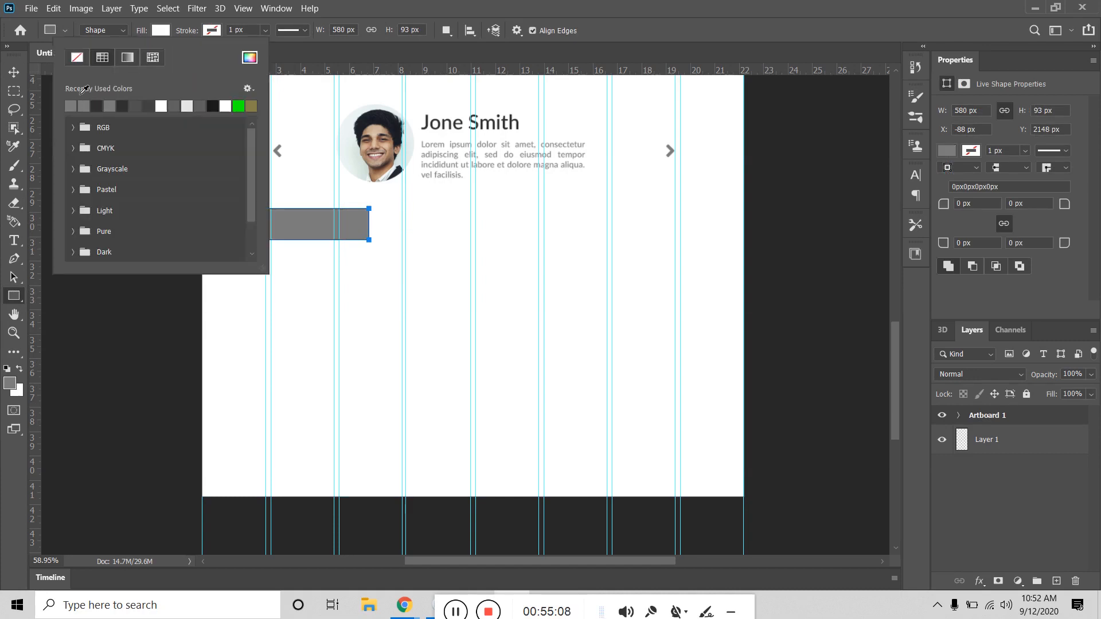
Step: Reposition the grey rectangle and round its corners, raising the radius from 25 to 50 px
key(v)
drag(236, 226, 330, 255)
drag(940, 209, 956, 215)
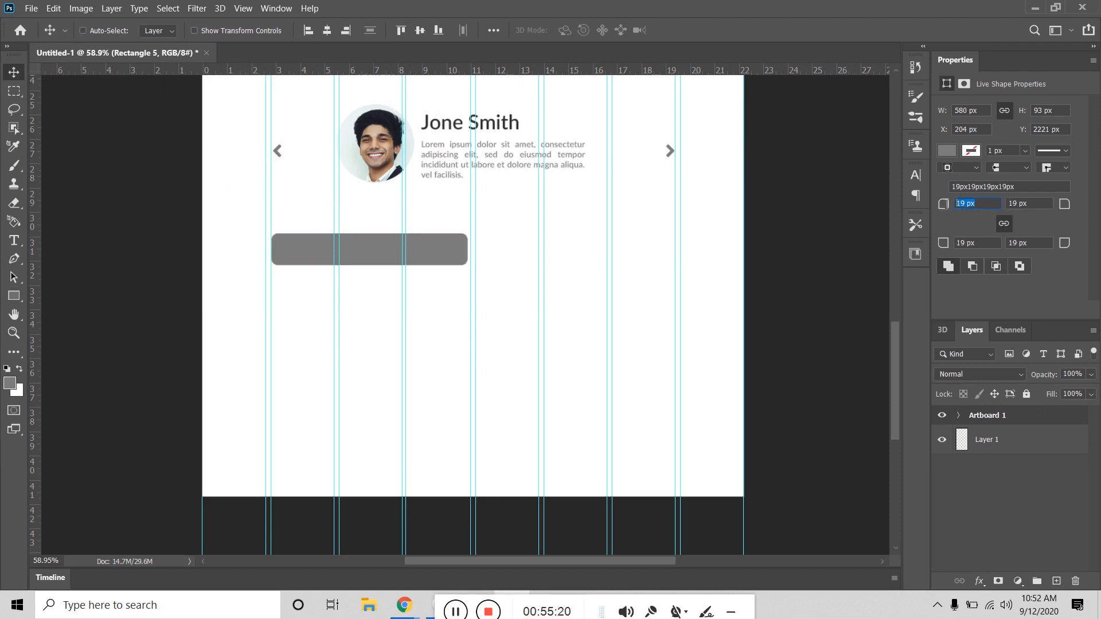
text(25)
key(Return)
text(50)
key(Return)
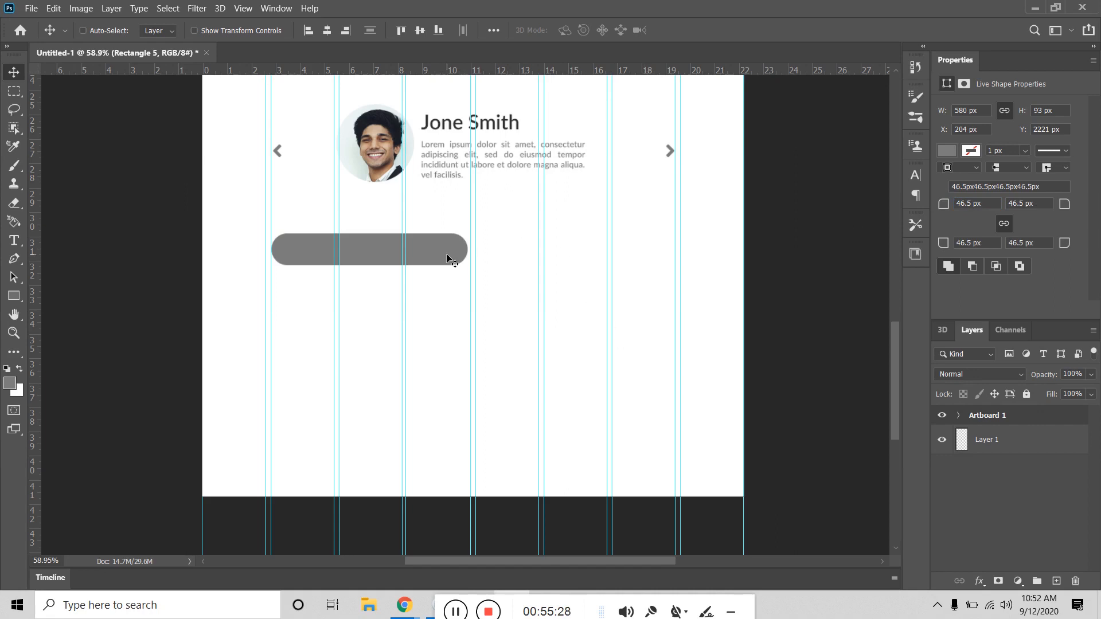
Step: Nudge the rounded bar up slightly and change its fill to light grey #bababa
drag(447, 256, 446, 247)
click(946, 150)
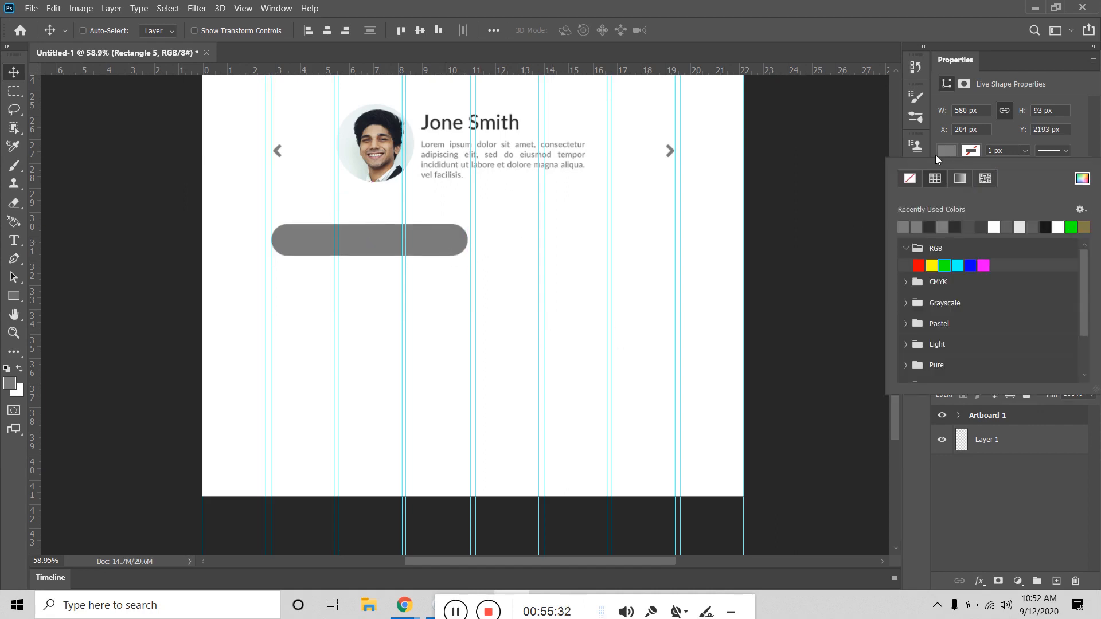
click(1082, 178)
drag(421, 277, 390, 266)
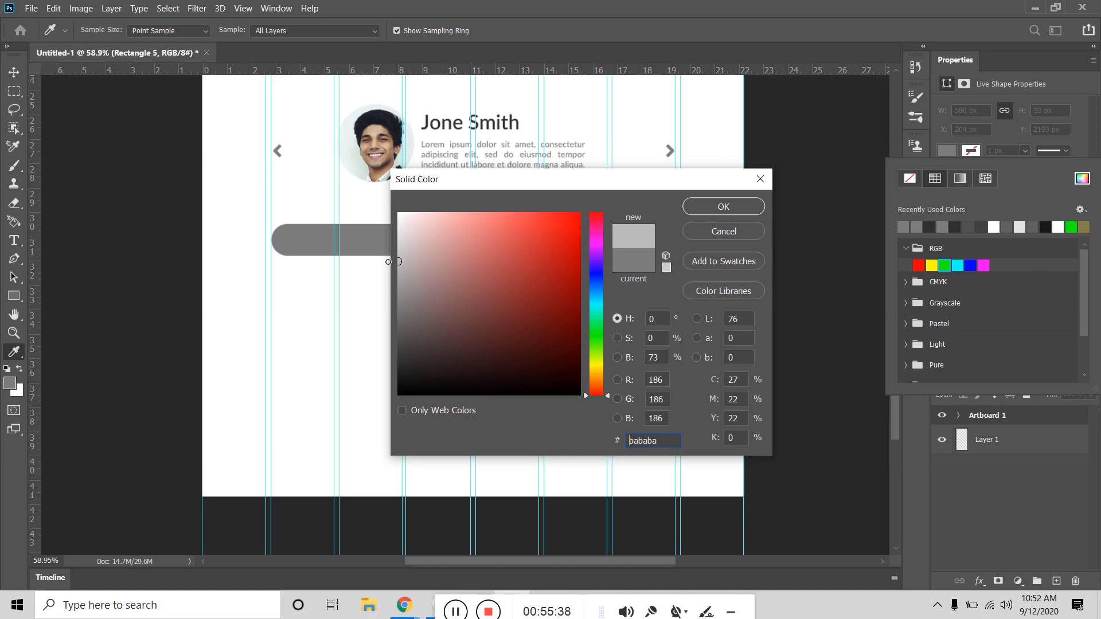
click(731, 208)
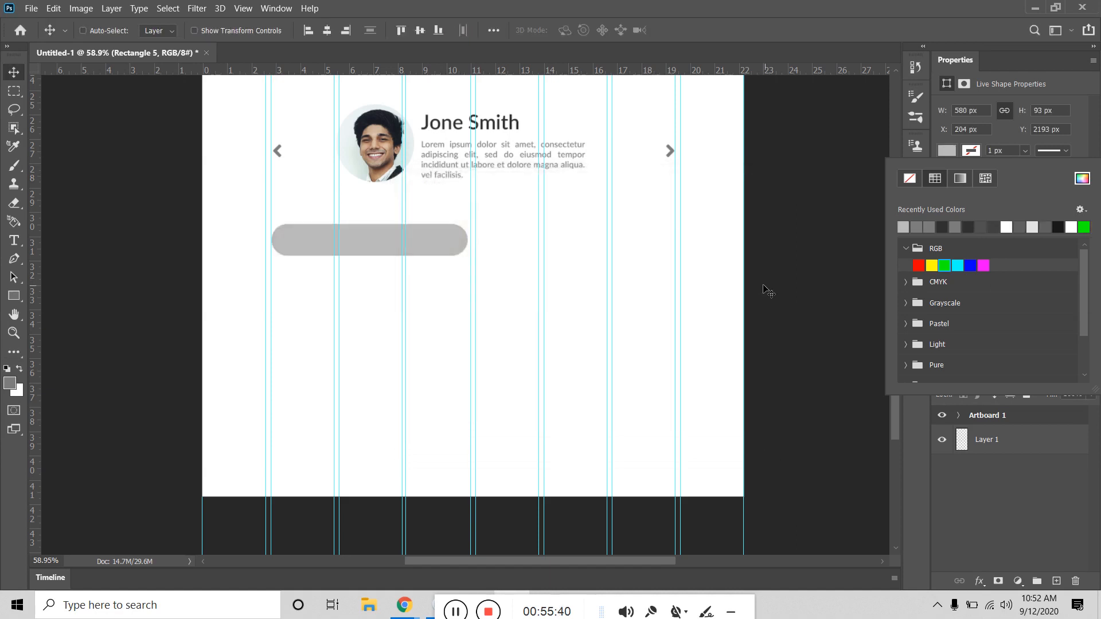
click(14, 240)
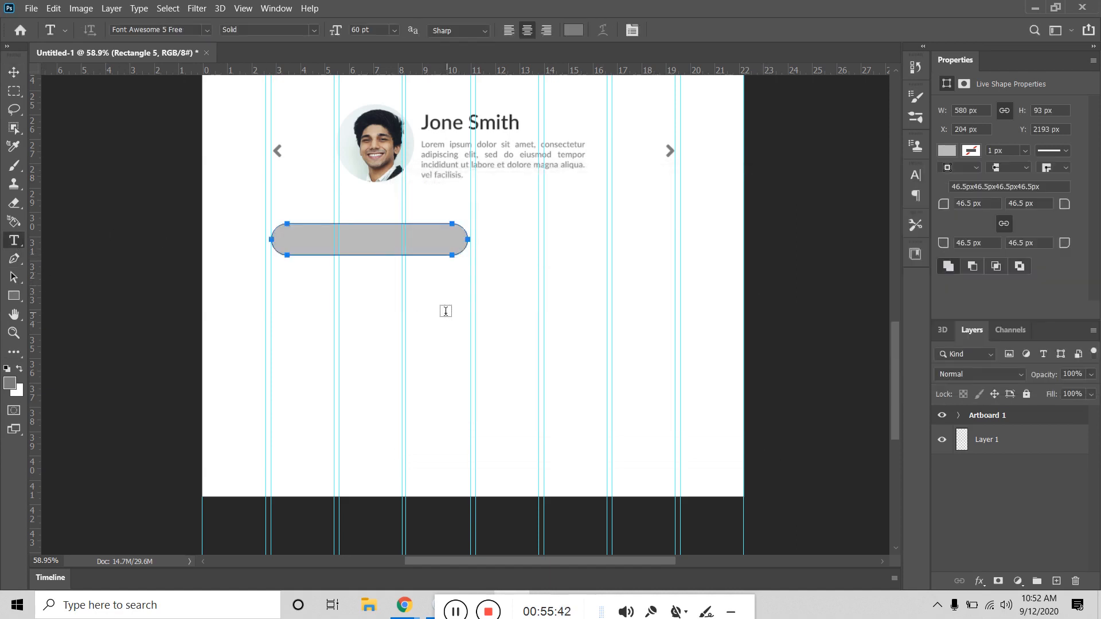
Step: Type the placeholder text 'E-mail ID' on the canvas below the bar
click(344, 319)
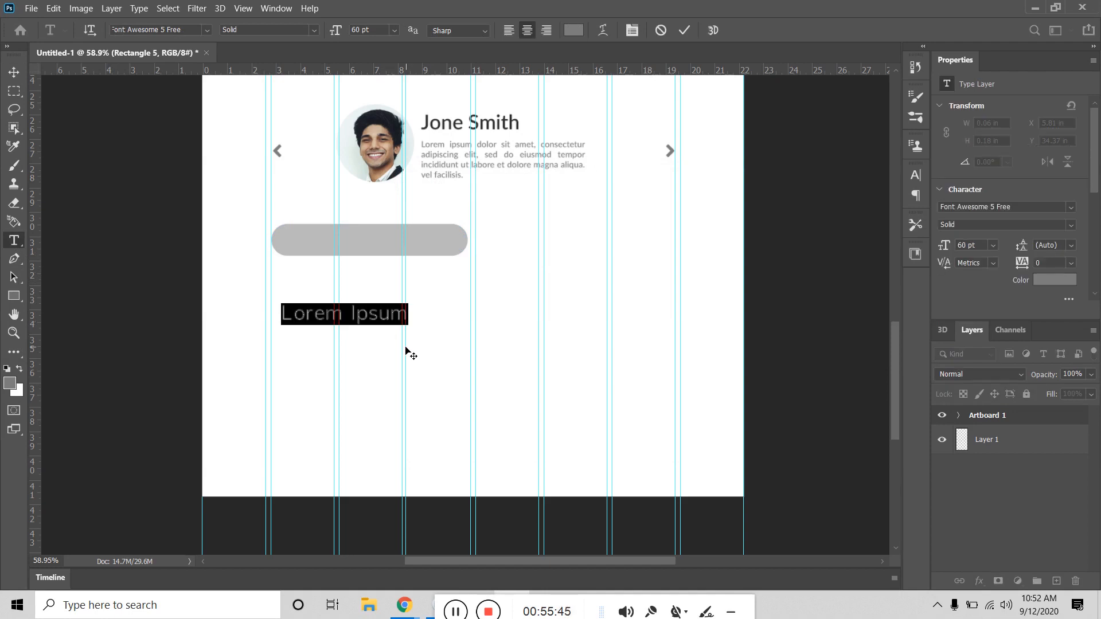
text(Email)
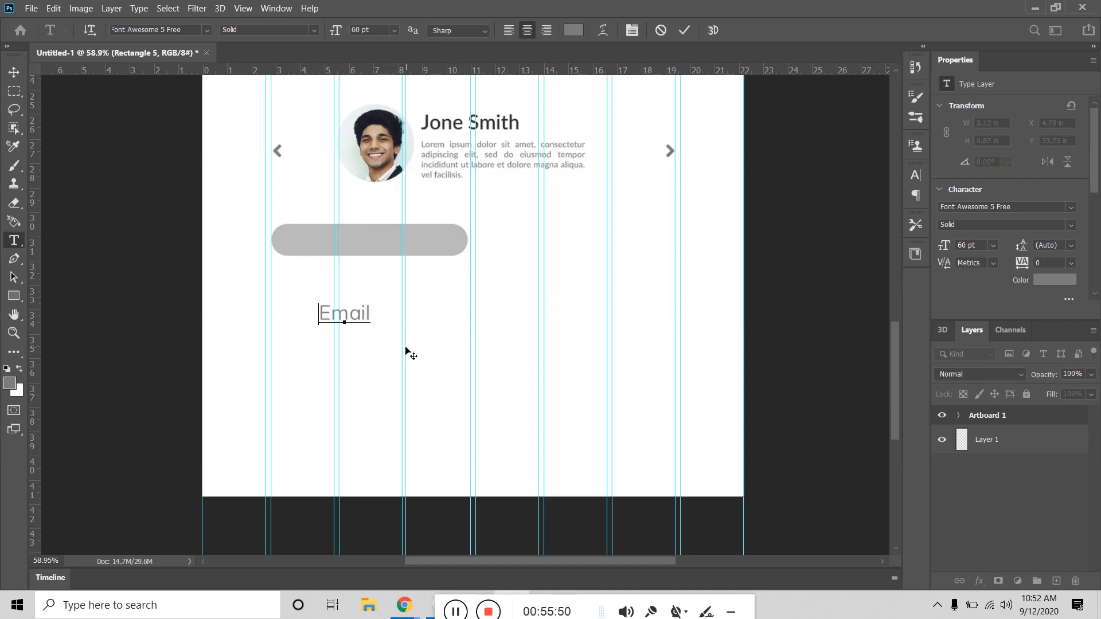
text(-)
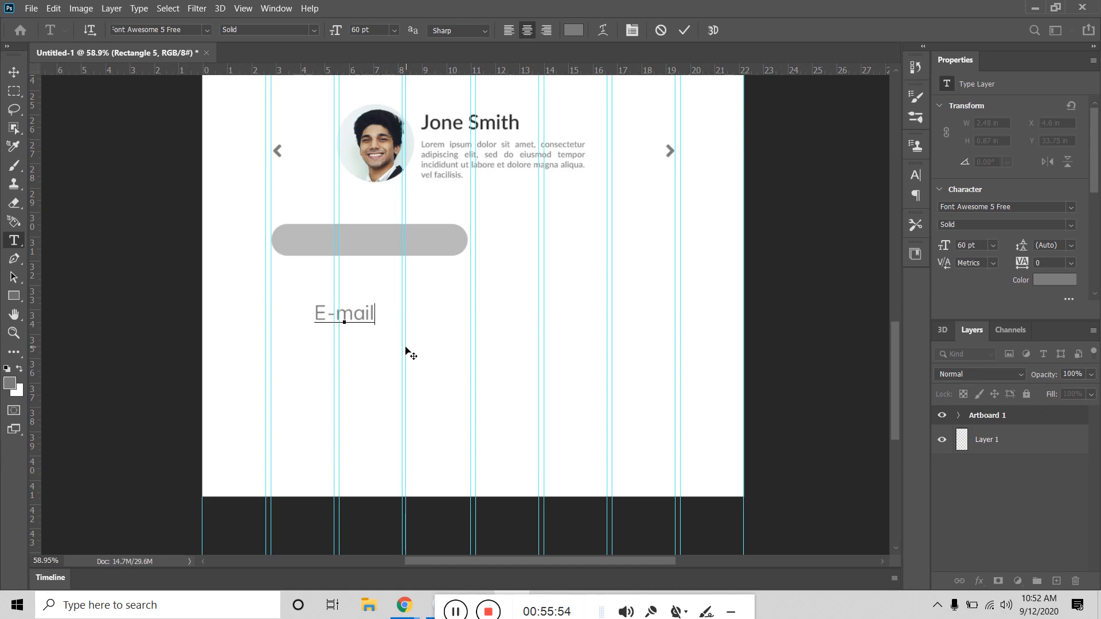
text( |)
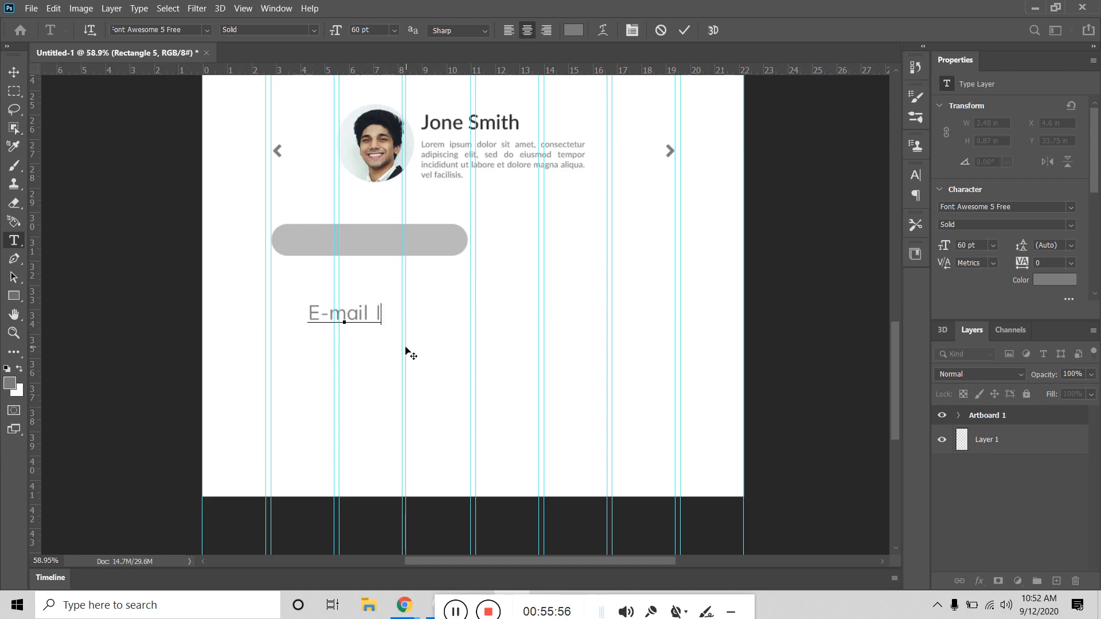
text(D)
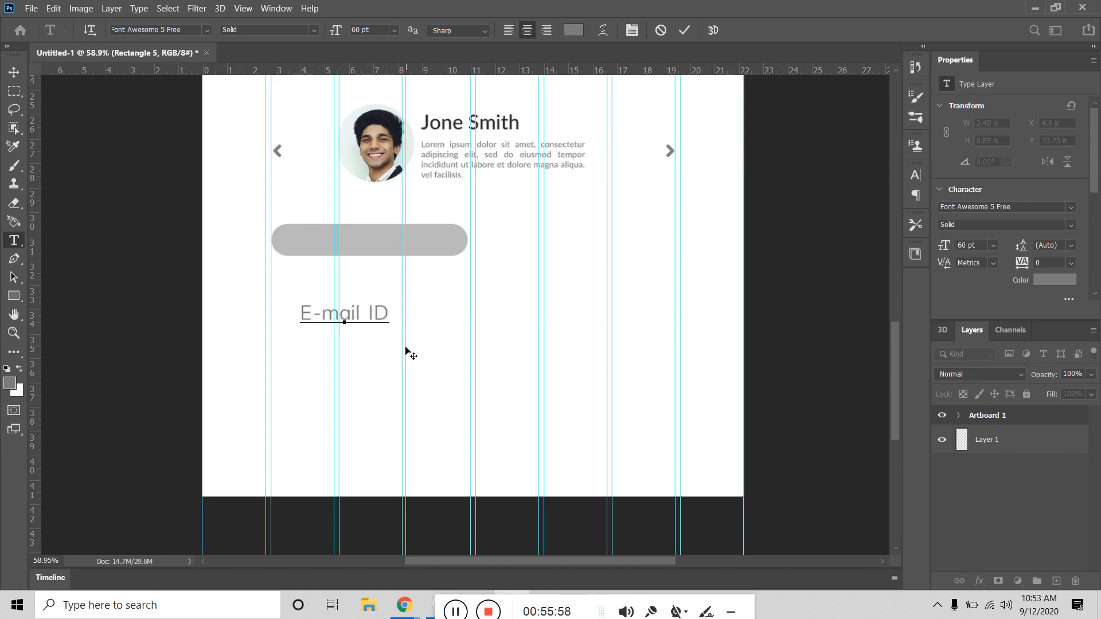
click(14, 71)
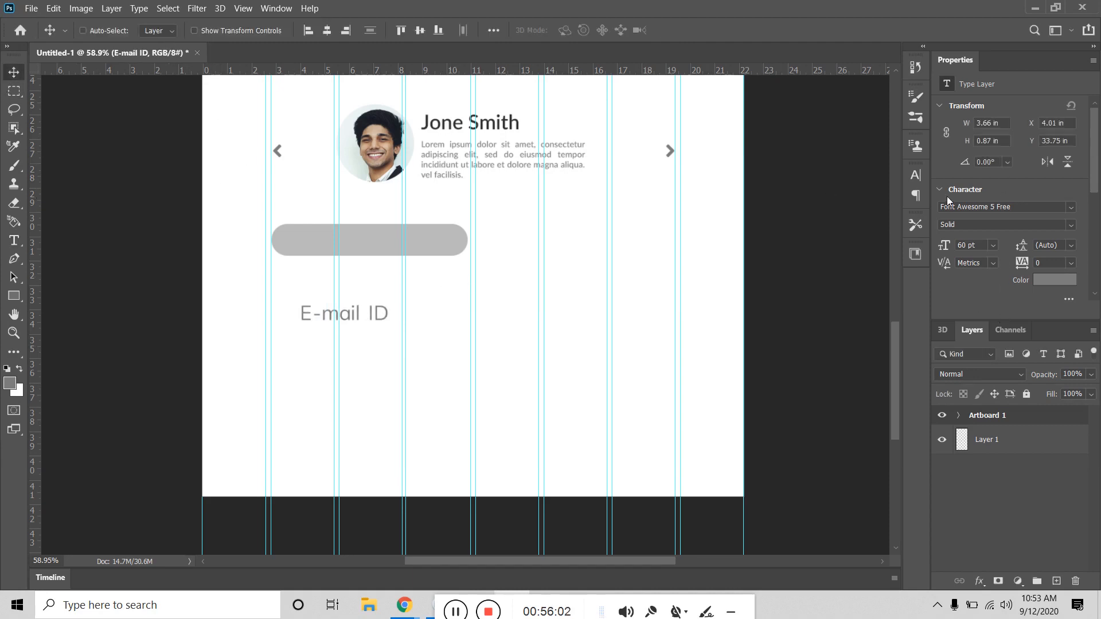
Step: Set 'E-mail ID' to Lato Regular 48 pt and place it inside the grey bar
click(1001, 205)
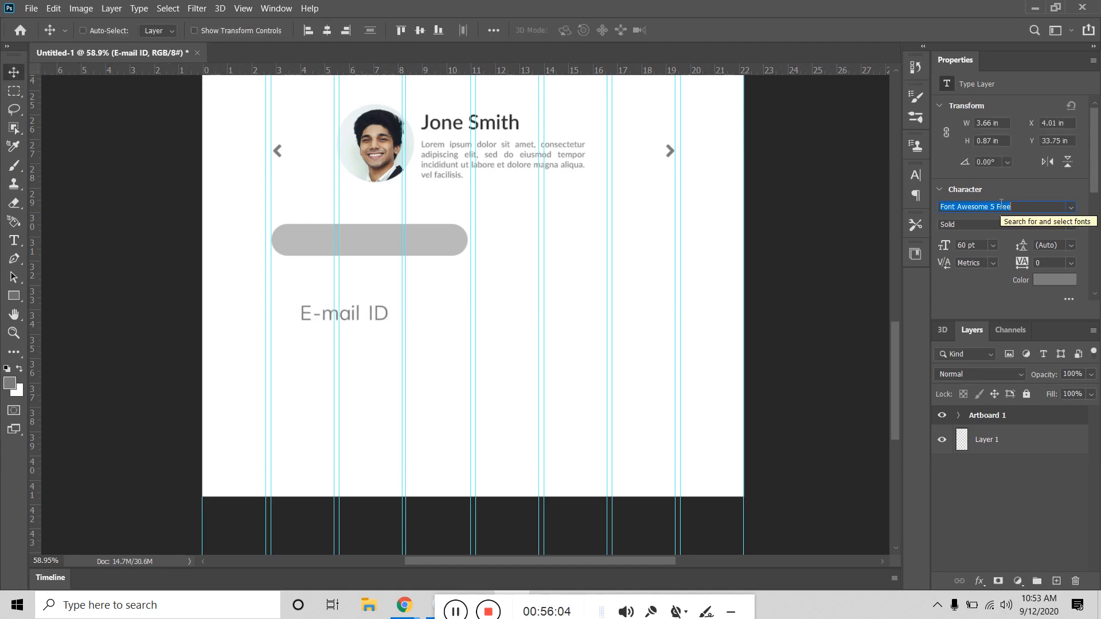
text(lato)
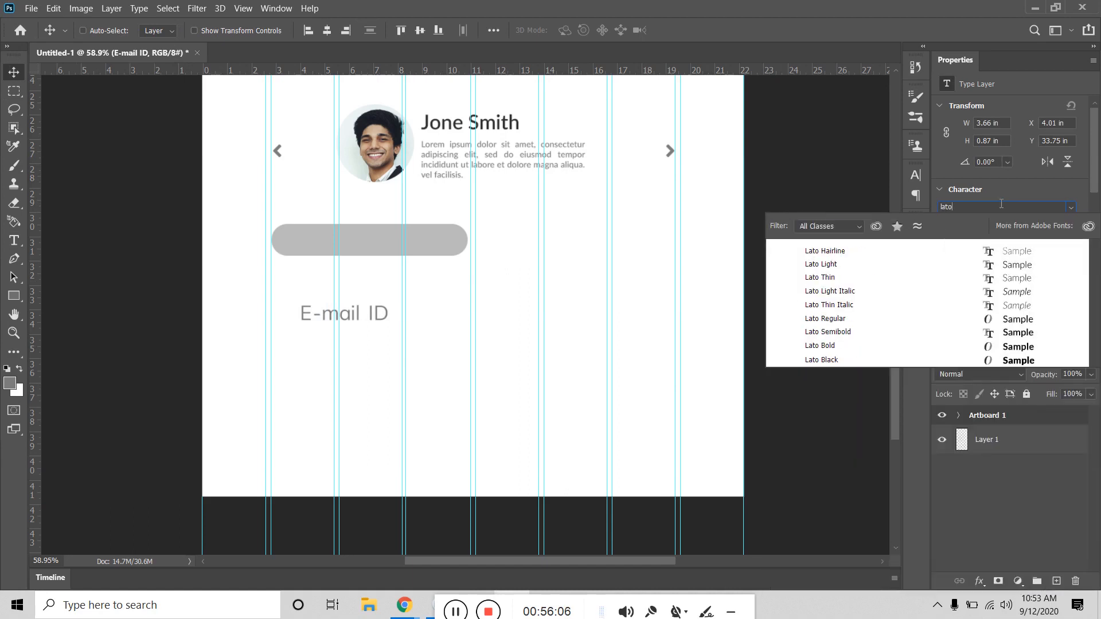
click(834, 320)
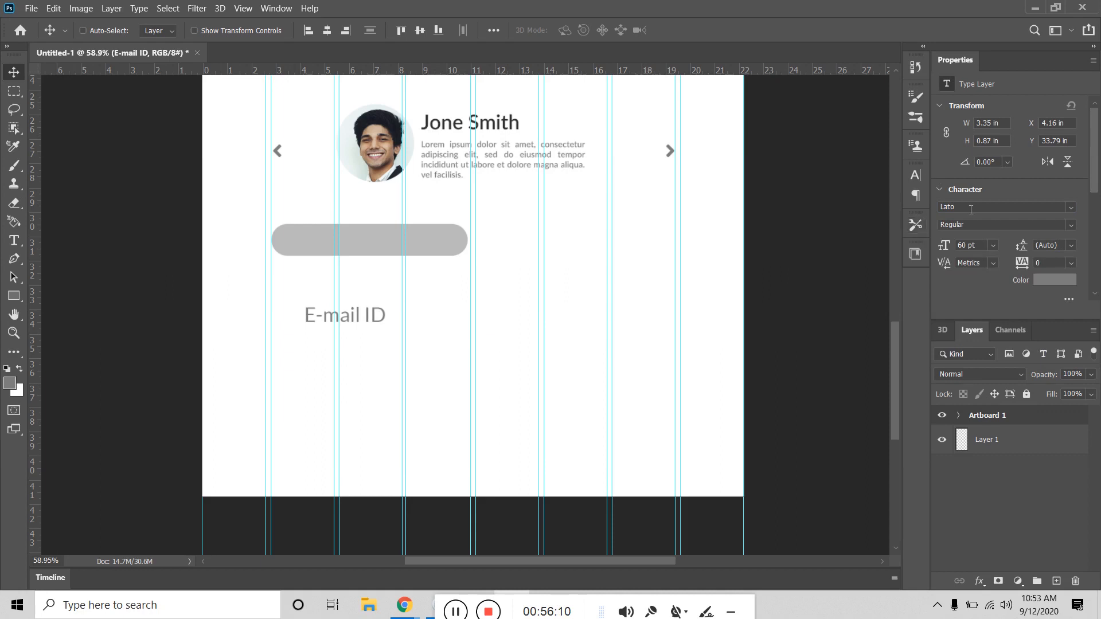
click(991, 245)
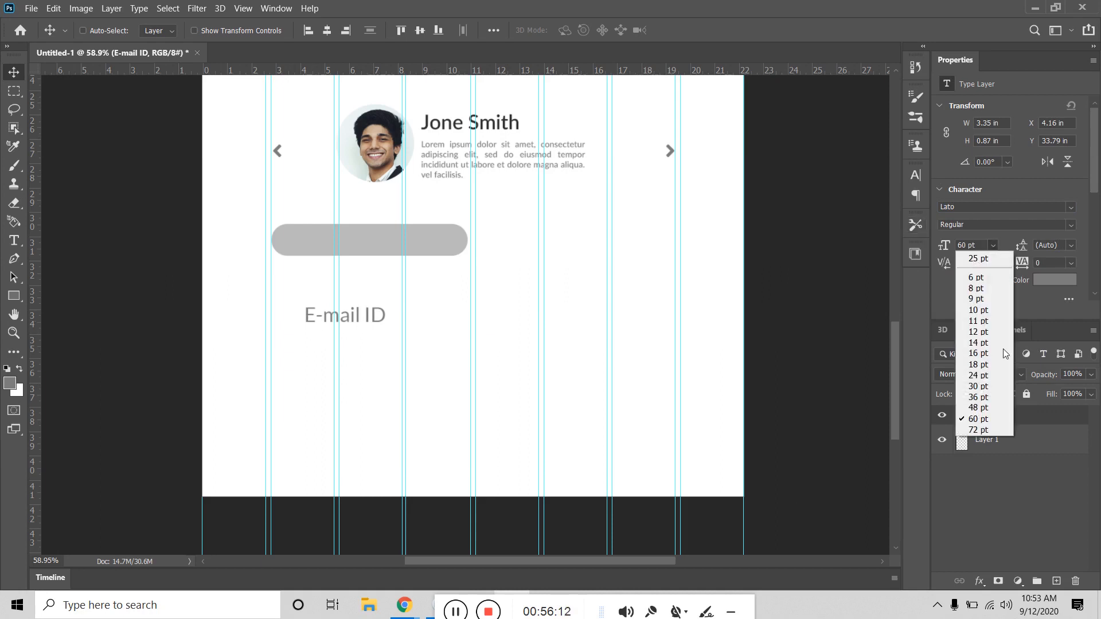
click(993, 408)
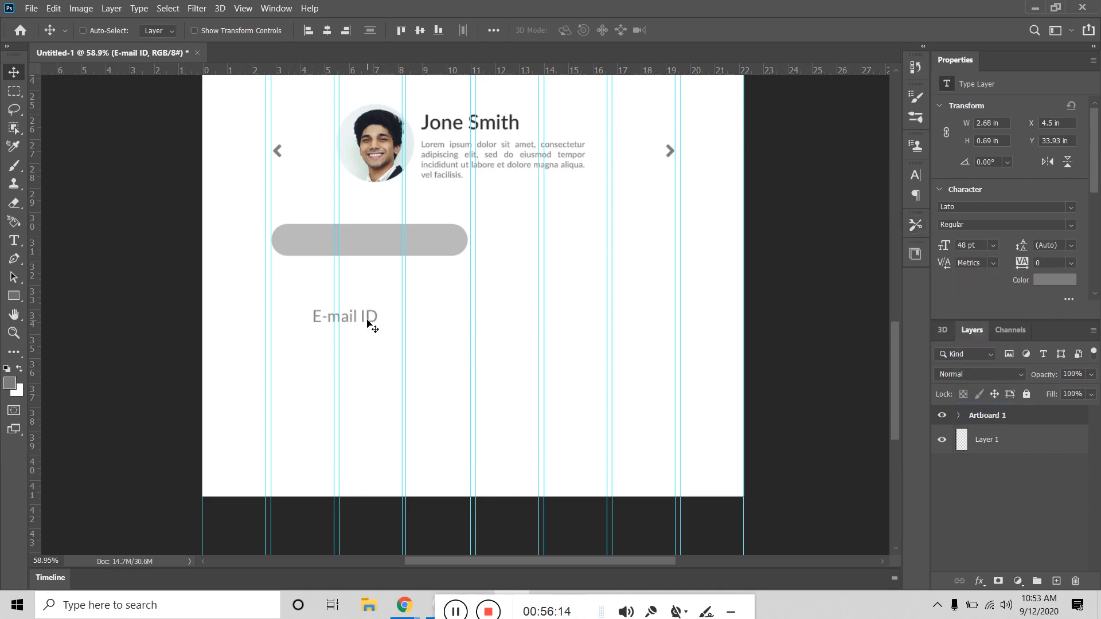
drag(369, 324, 344, 244)
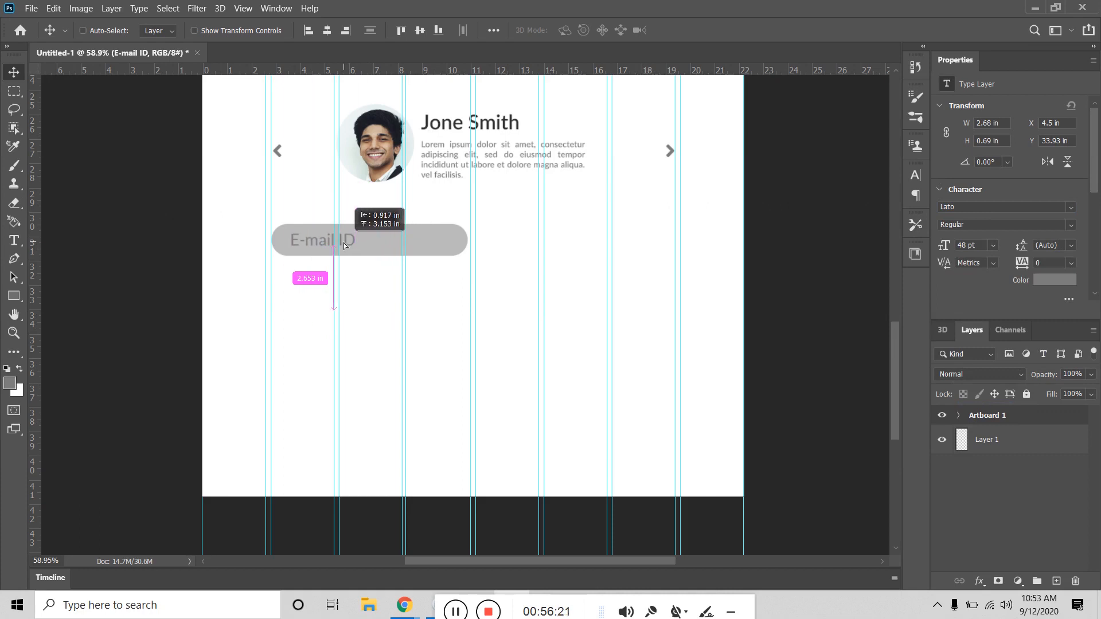
drag(344, 245, 344, 245)
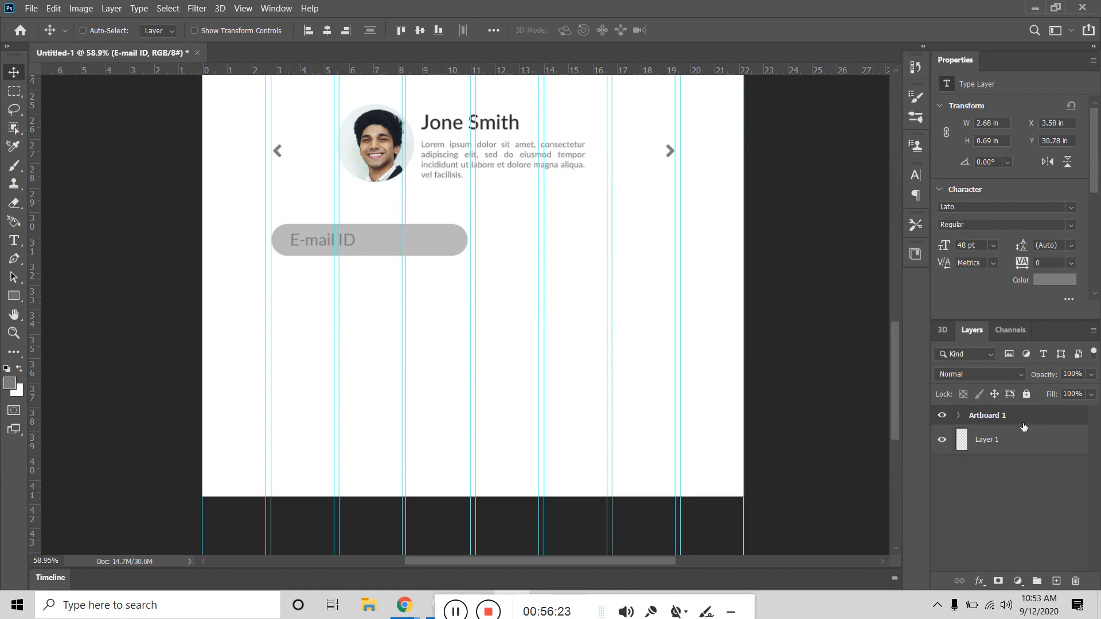
click(957, 416)
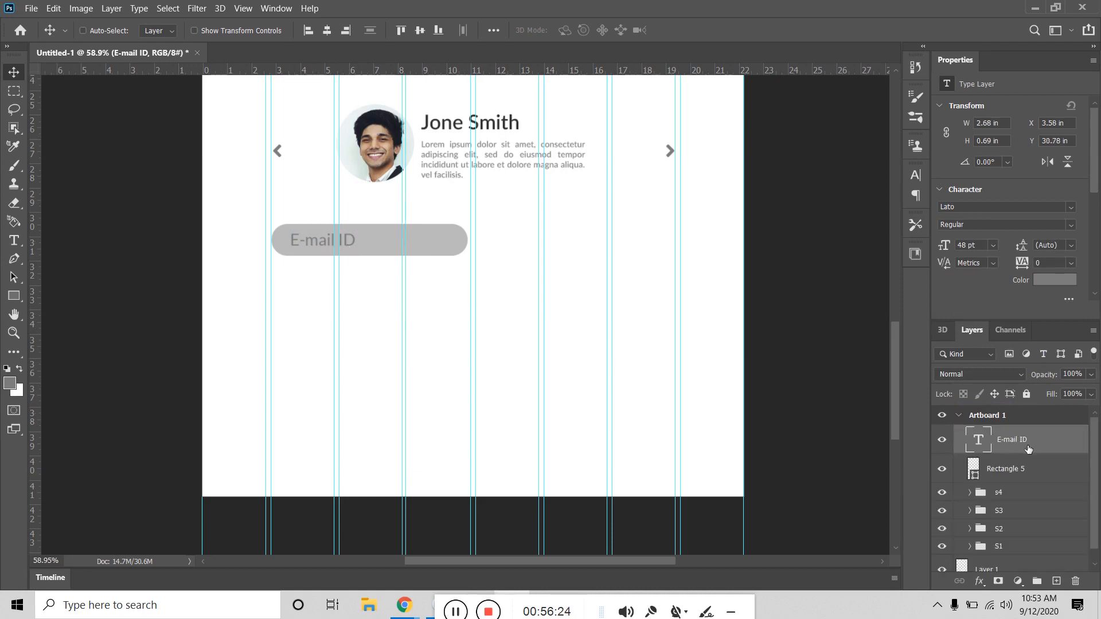
Step: Duplicate the Rectangle 5 bar and set the copy's corner radii to 0
click(14, 295)
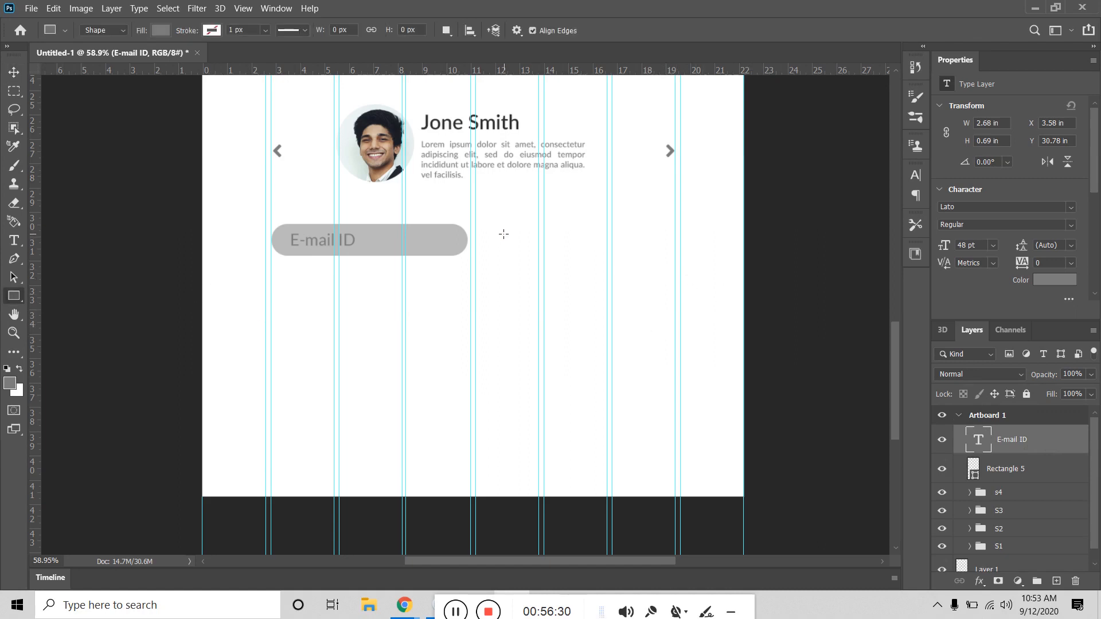
drag(504, 234, 541, 247)
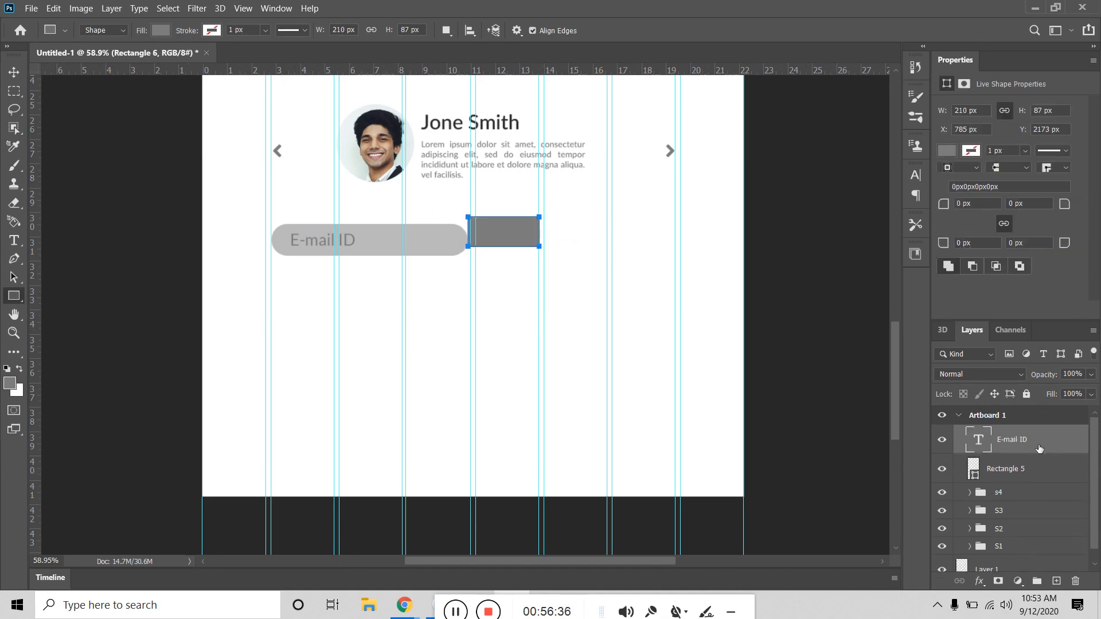
key(Delete)
click(1019, 470)
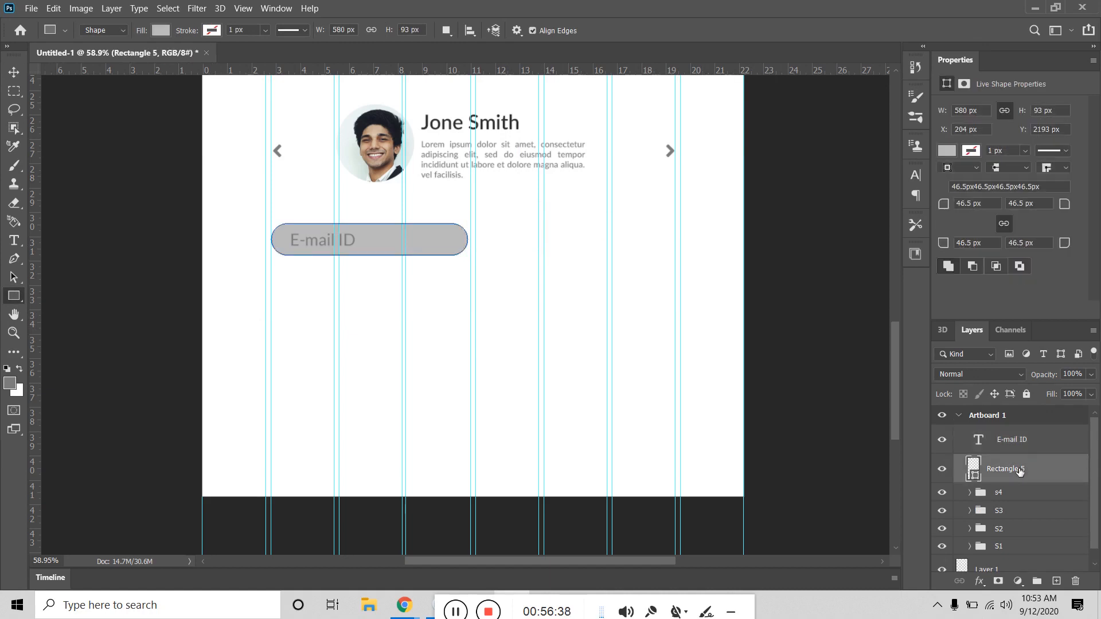
key(ctrl+j)
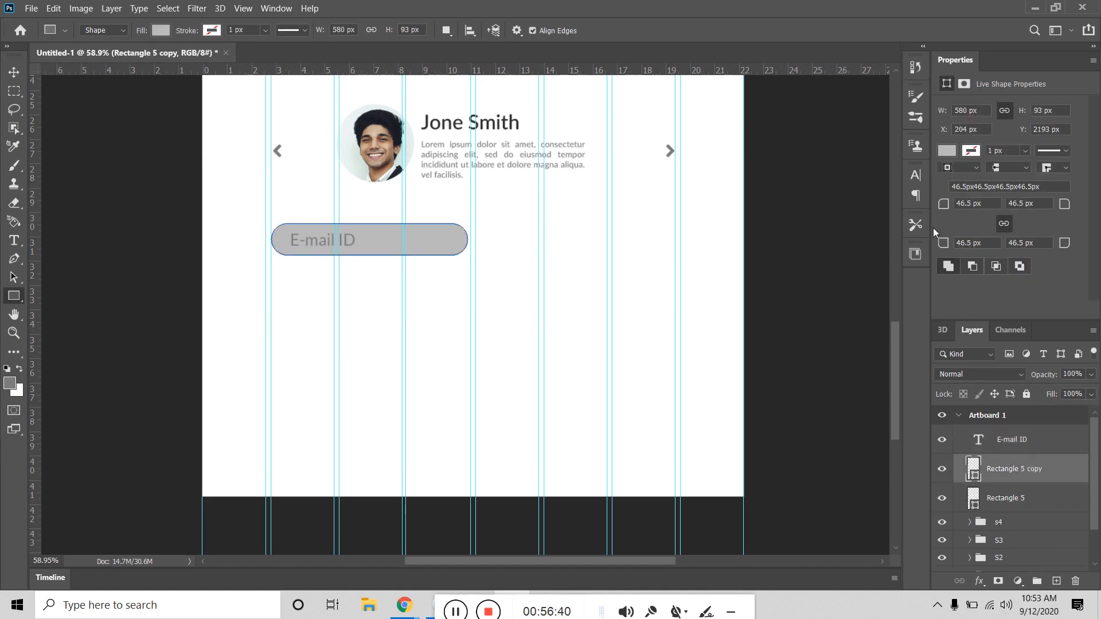
drag(943, 204, 566, 209)
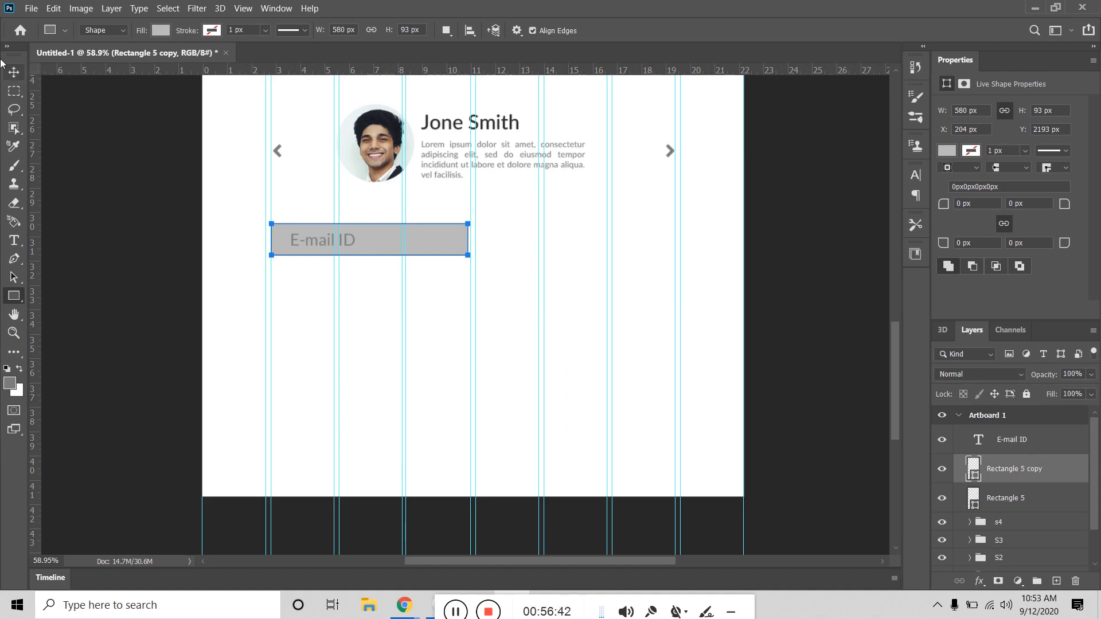
Step: Move the square copy right of the E-mail ID field and narrow it into a button
click(13, 73)
drag(442, 243, 565, 229)
key(ctrl+t)
drag(575, 228, 574, 228)
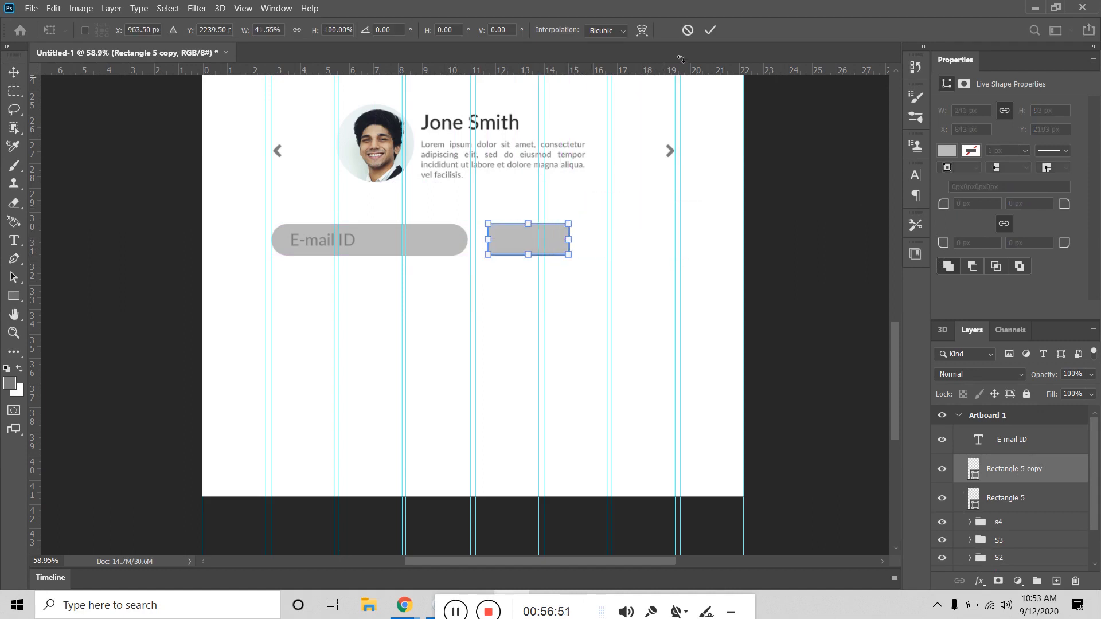
click(709, 30)
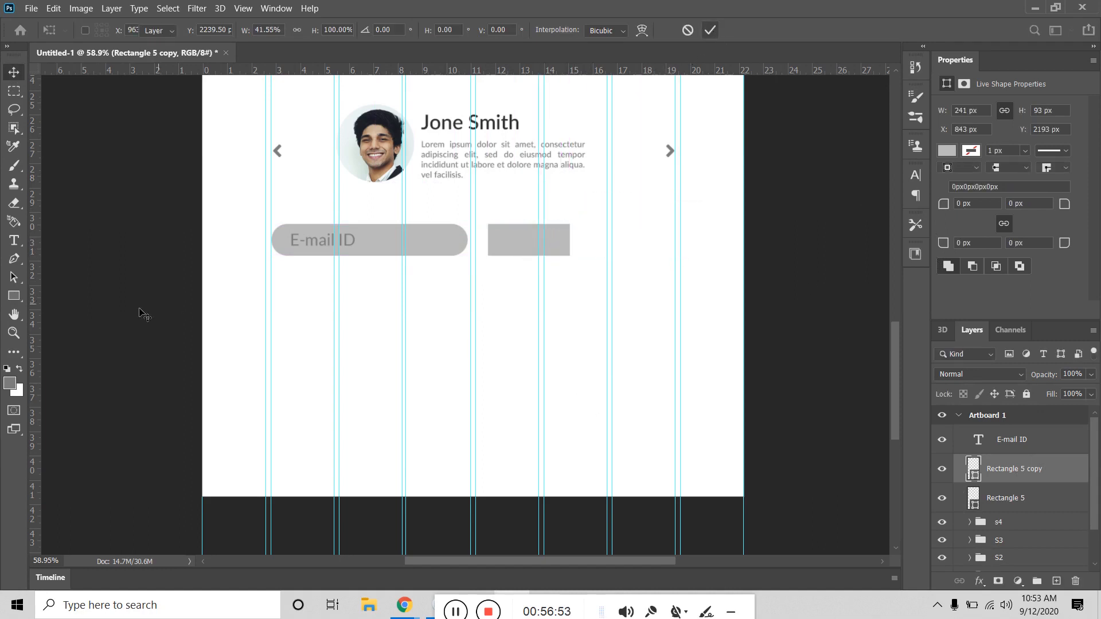
Step: Add a 'Subscribe' label at 36 pt onto the grey button
click(14, 241)
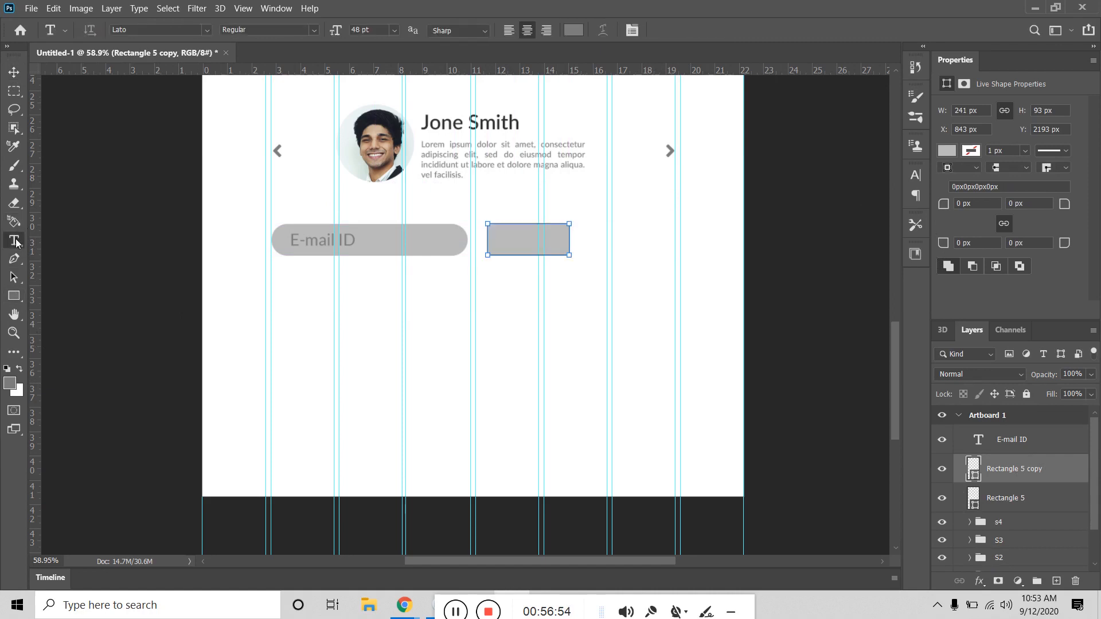
click(514, 298)
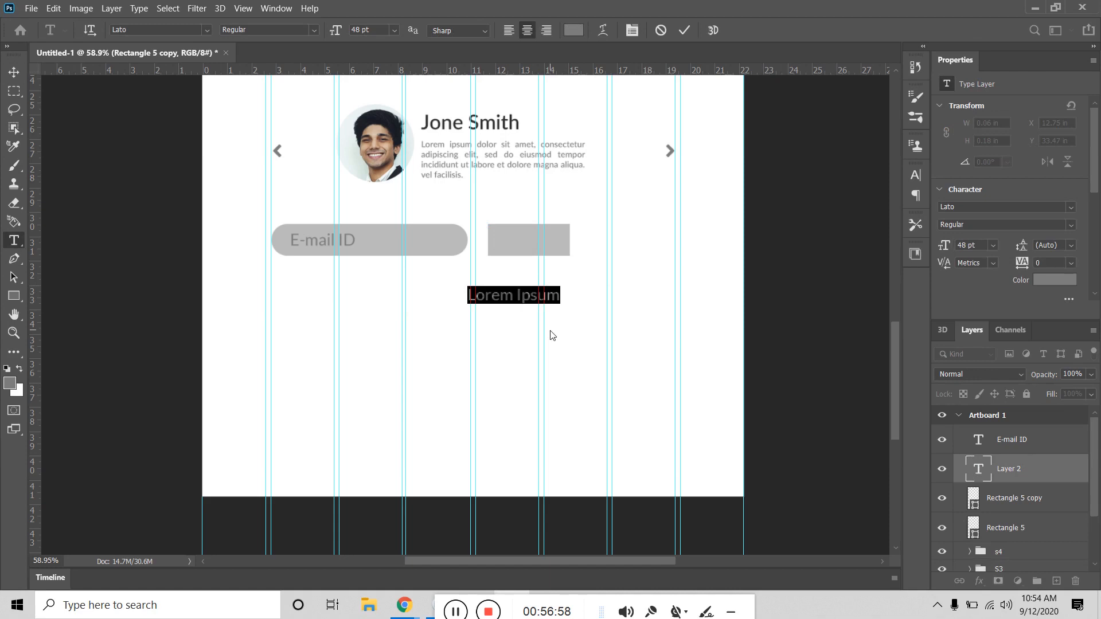
text(Subs)
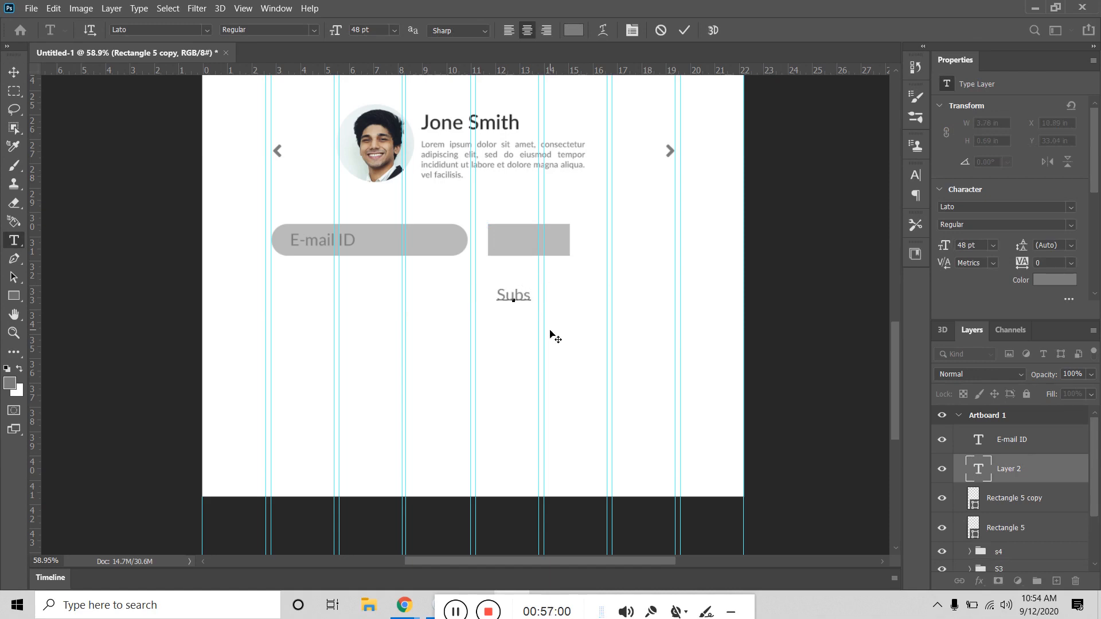
text(cribe)
click(14, 73)
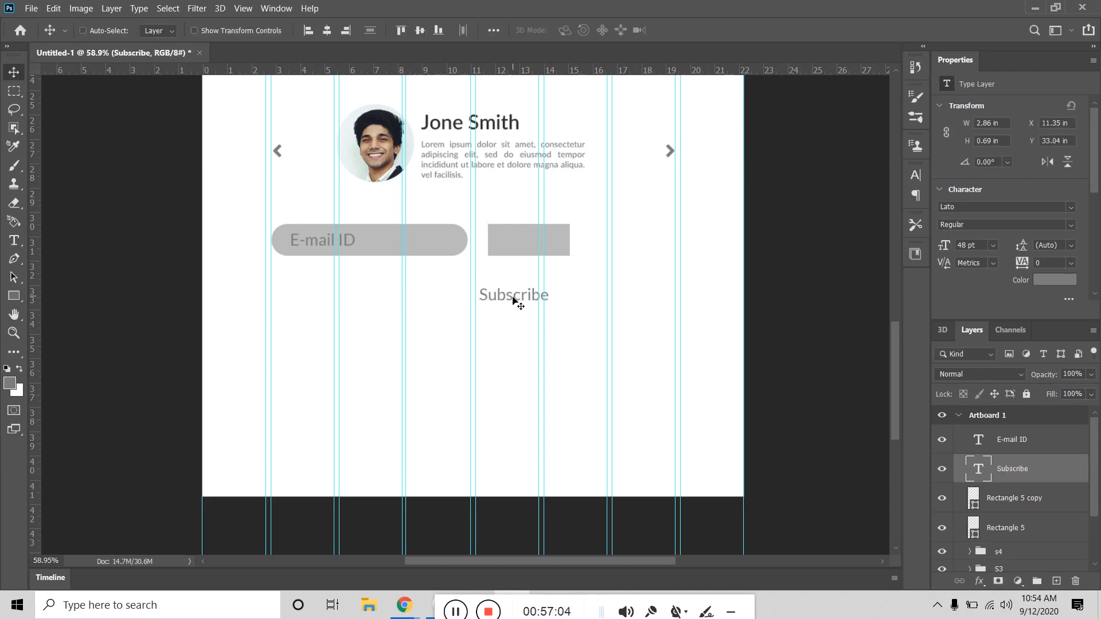
drag(513, 298, 529, 244)
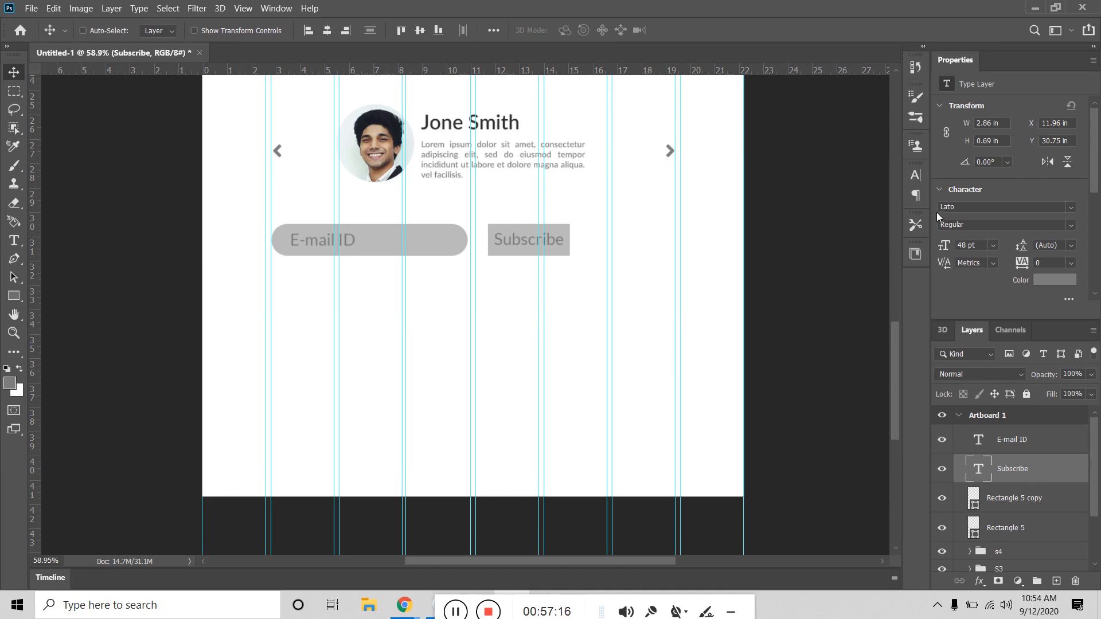
click(993, 245)
click(978, 398)
Step: Narrow the Subscribe button's rectangle from both sides
click(1027, 502)
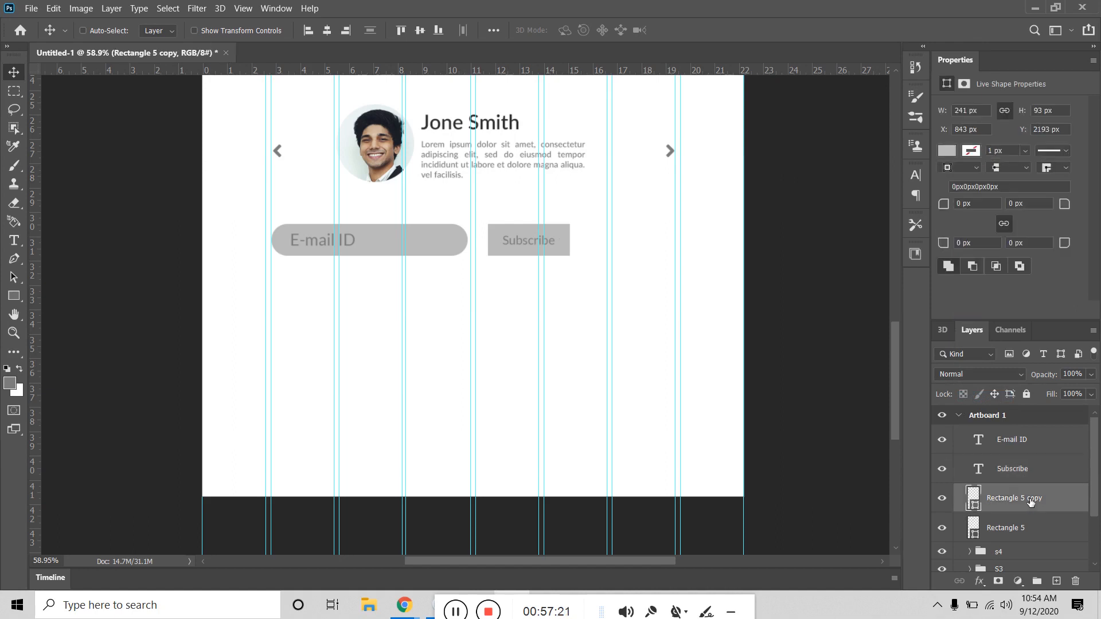
key(ctrl+t)
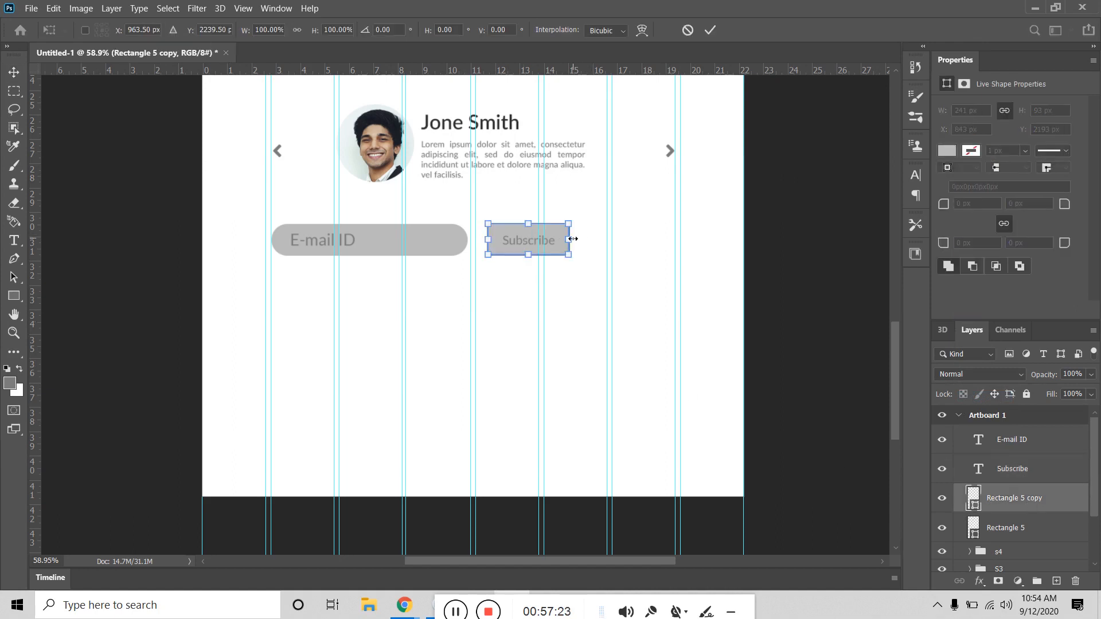
drag(569, 238, 560, 239)
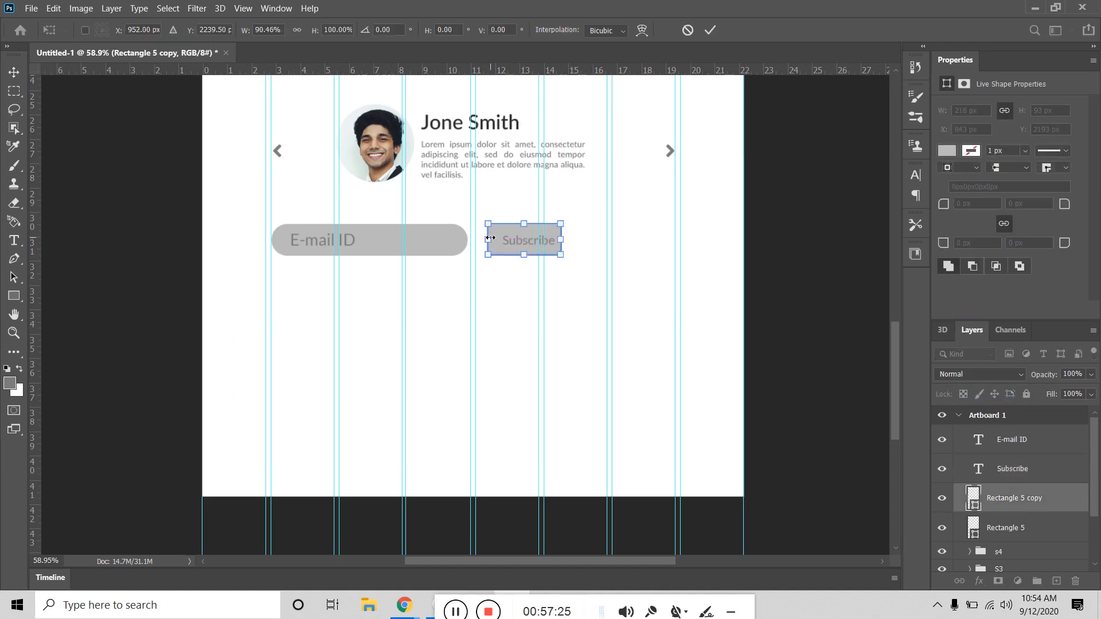
drag(490, 238, 530, 253)
key(Return)
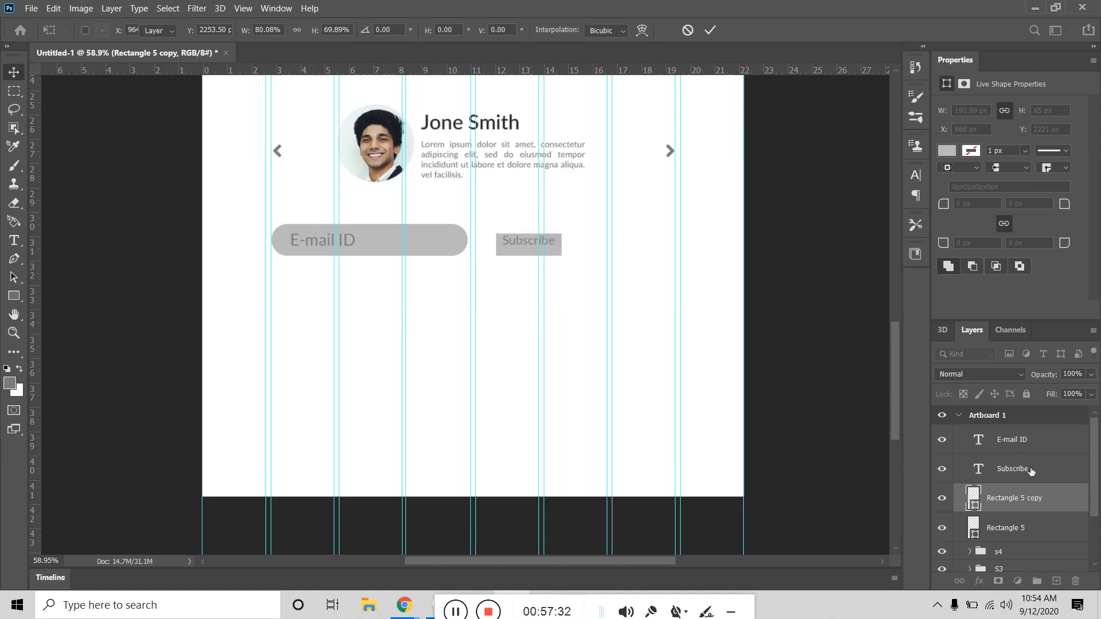
Step: Centre Subscribe in its button, move it to the row's right end, and align it with the E-mail ID field
shift+click(1030, 470)
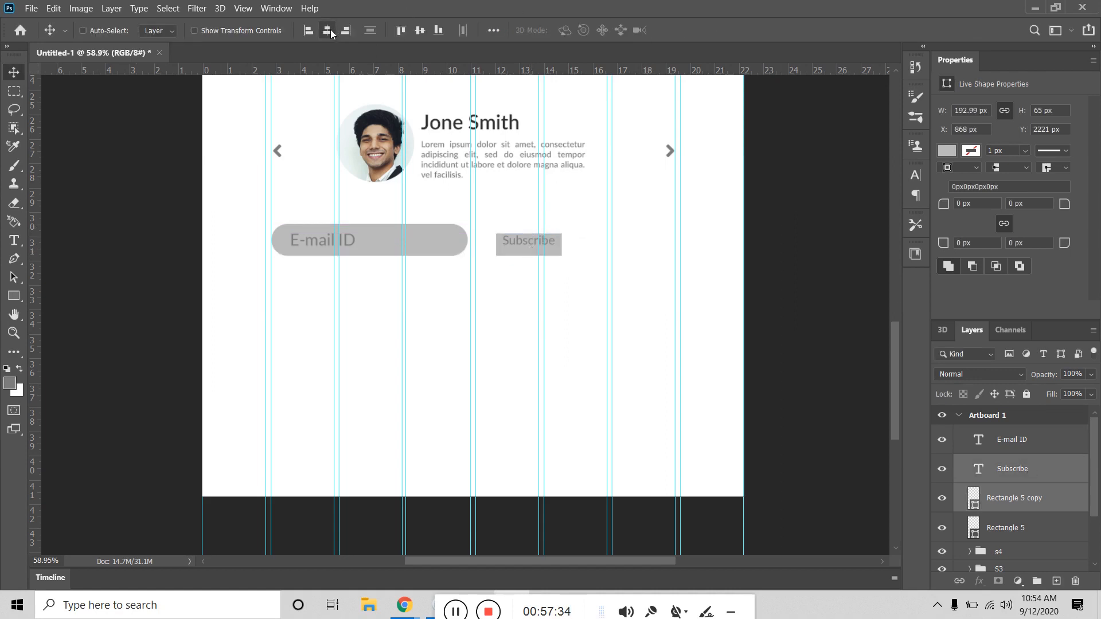
click(419, 30)
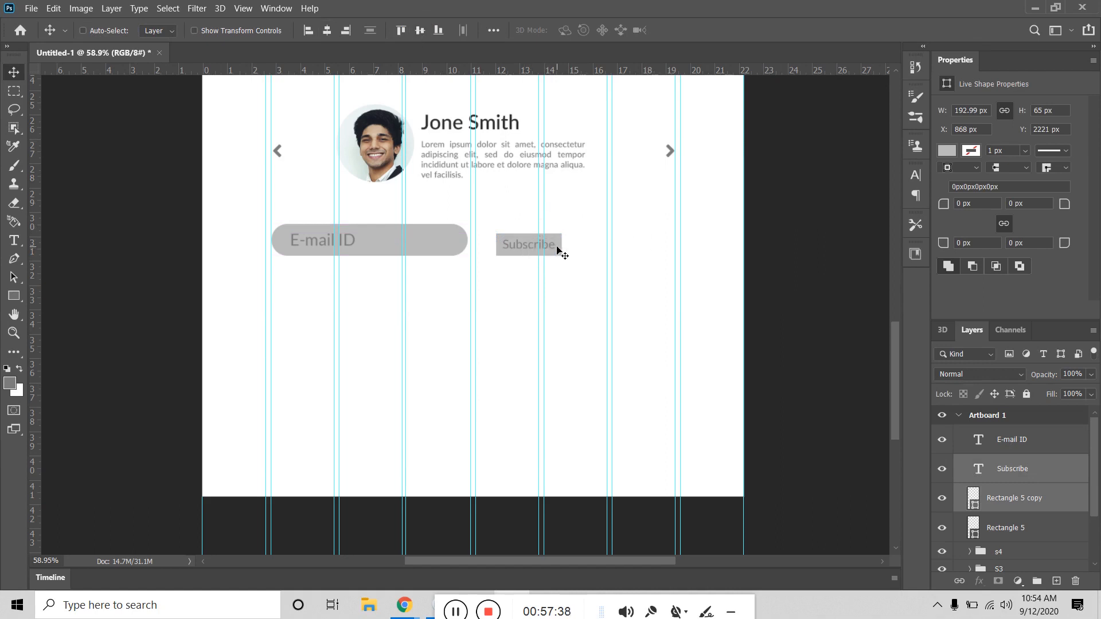
drag(557, 248, 670, 245)
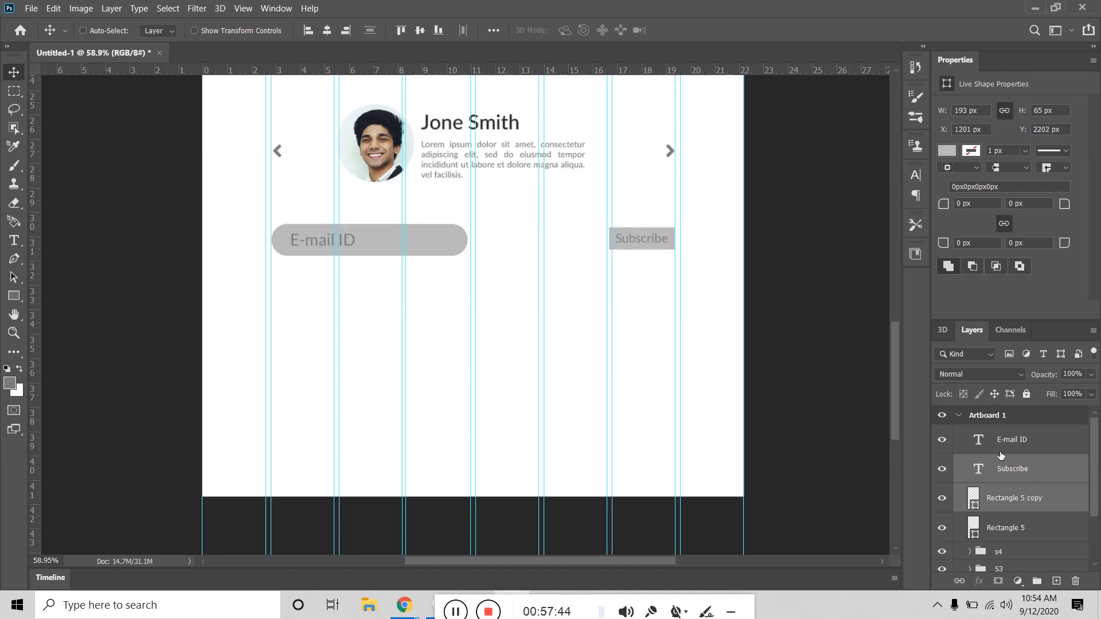
key(ctrl)
ctrl+click(1034, 529)
ctrl+click(1052, 450)
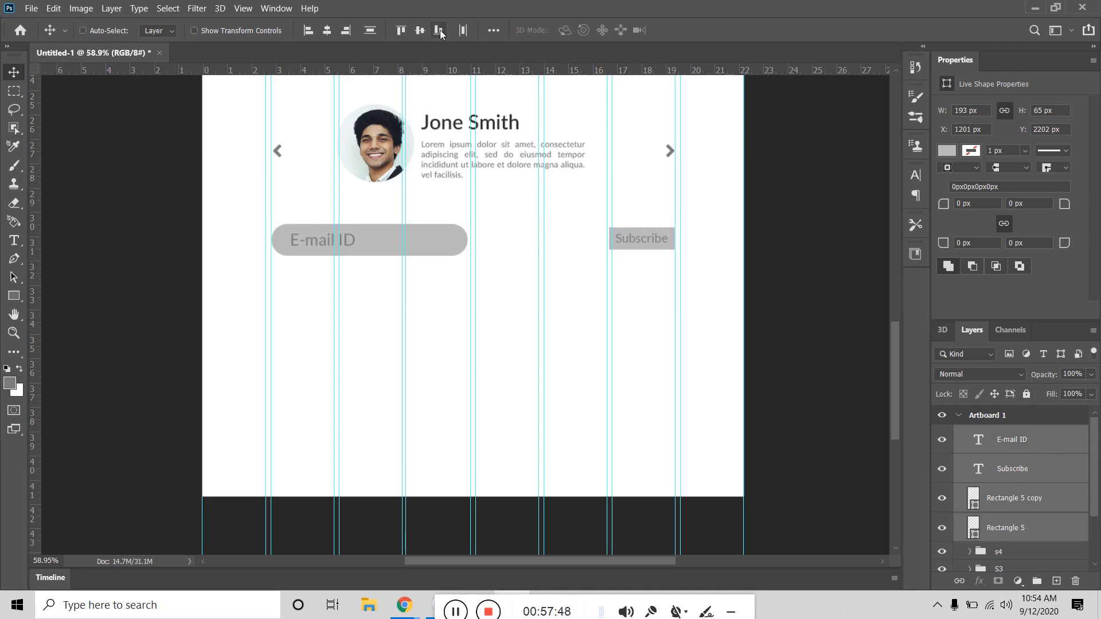
click(421, 32)
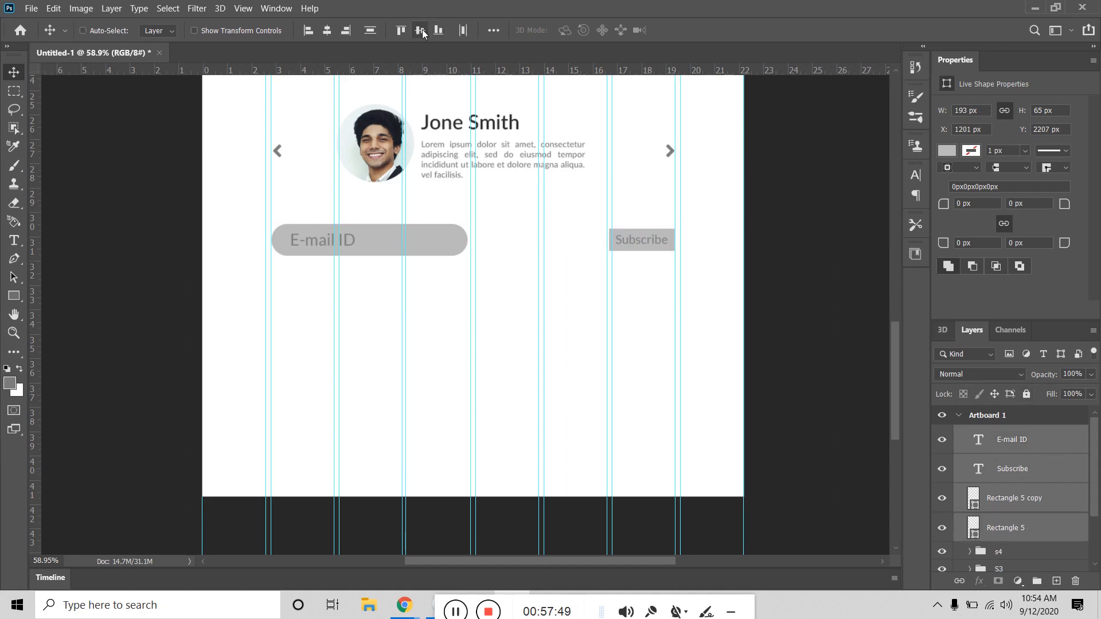
click(1024, 530)
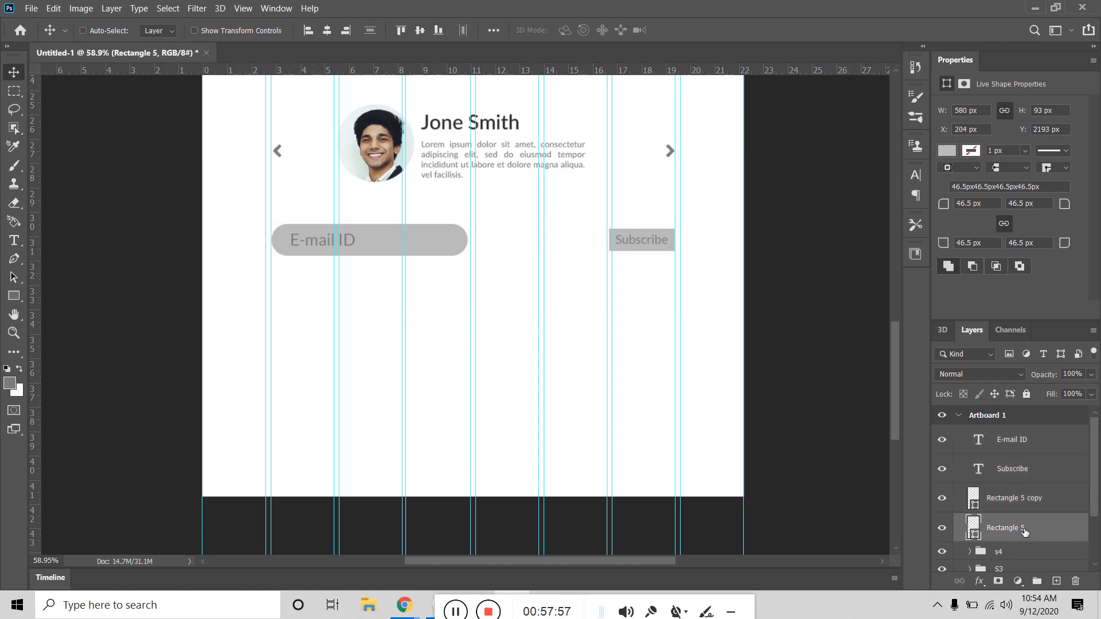
click(1035, 469)
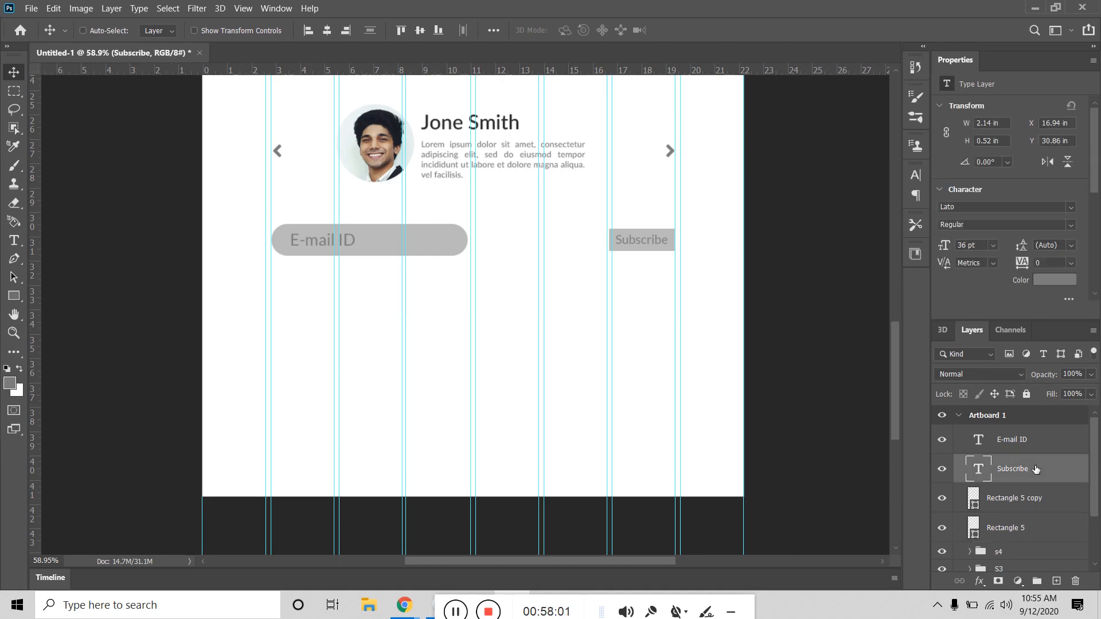
Step: Change the Subscribe text colour to white #ffffff
click(1033, 443)
click(1035, 467)
click(1055, 278)
text(ffffff)
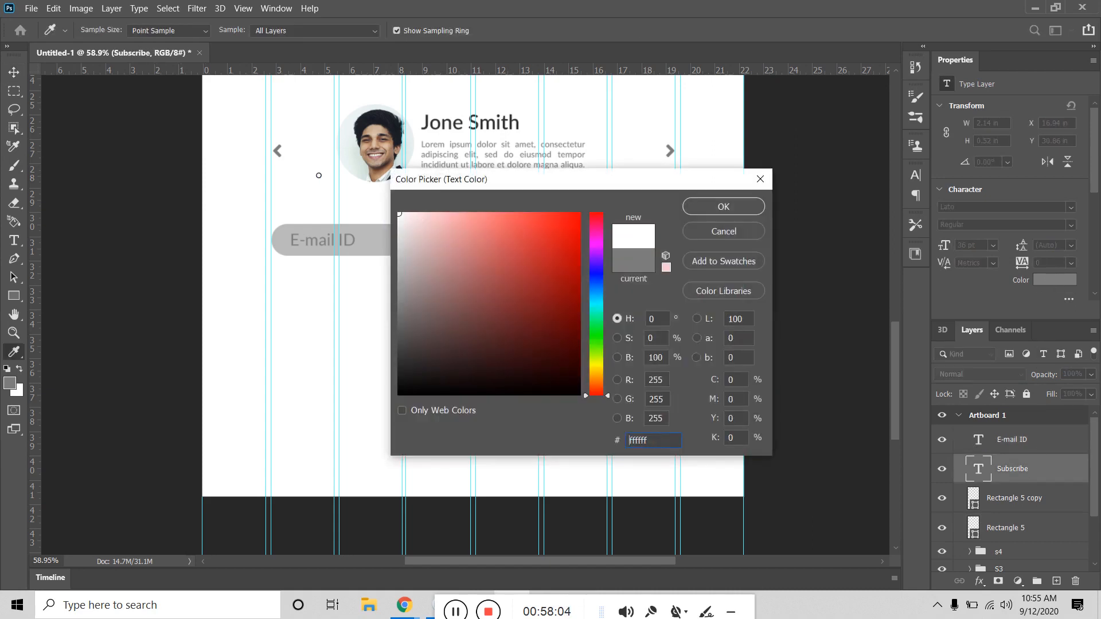
click(745, 209)
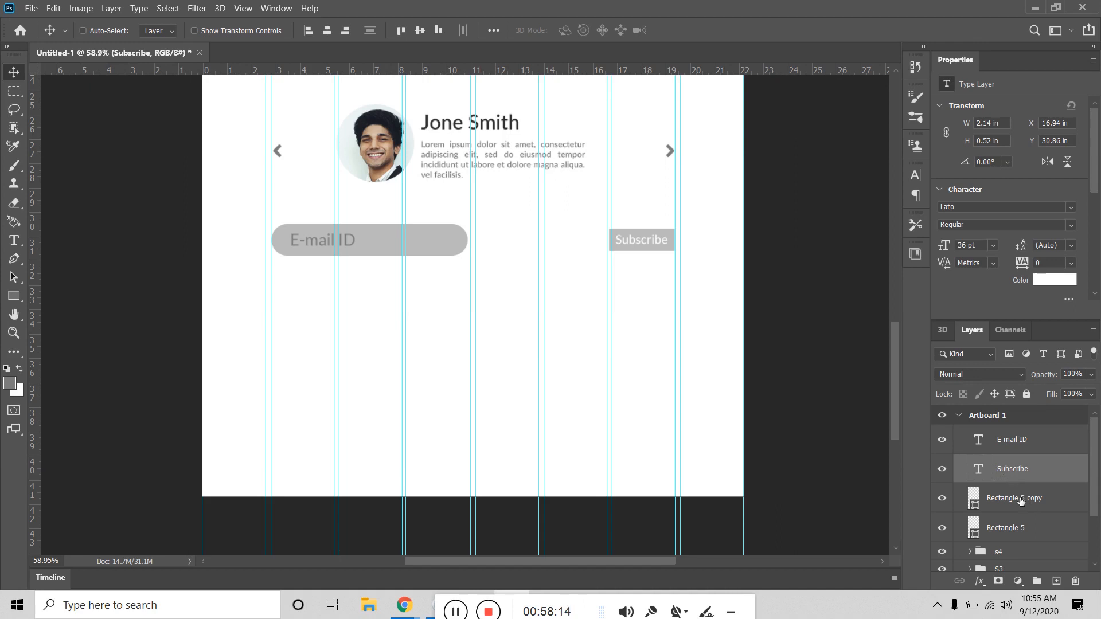
Step: Group the E-mail ID field and Subscribe button layers into a folder named s5
click(1032, 443)
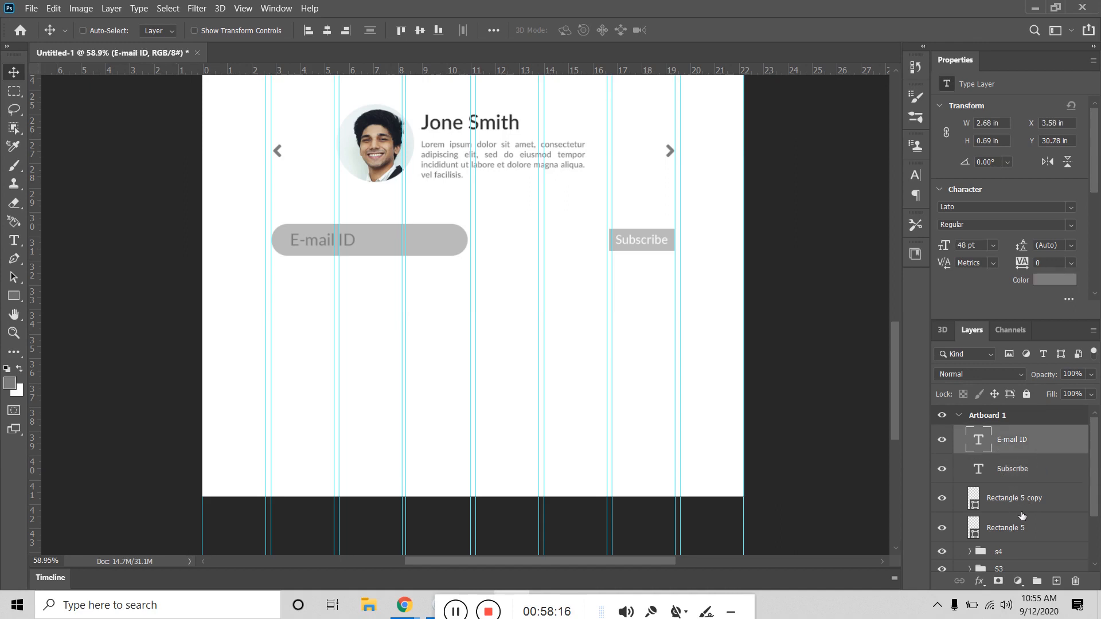
shift+click(1023, 531)
click(1035, 578)
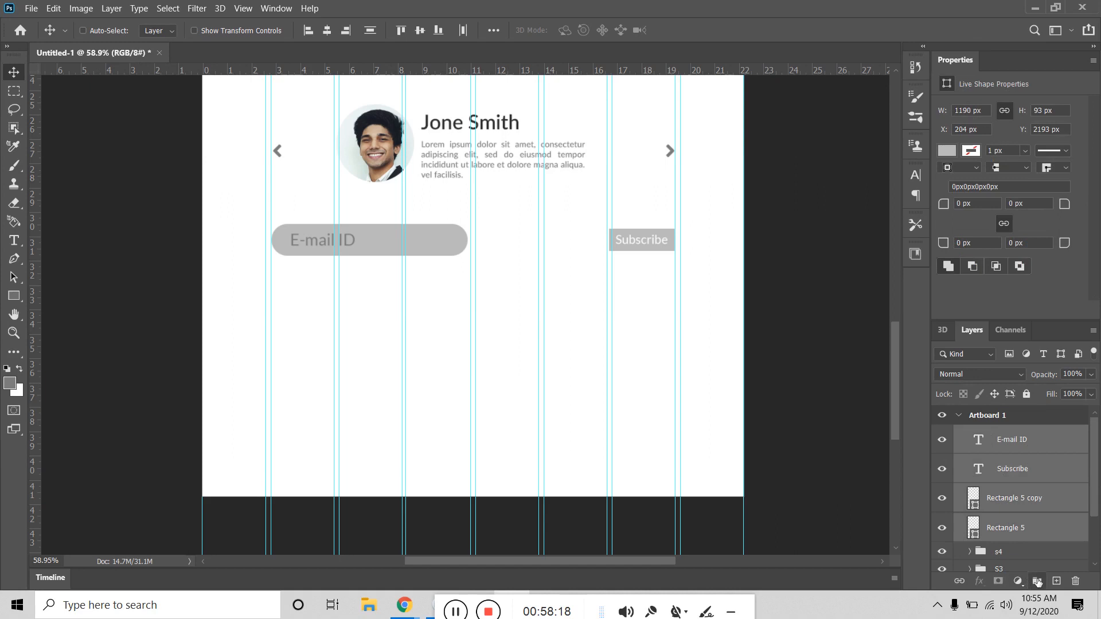
double_click(999, 435)
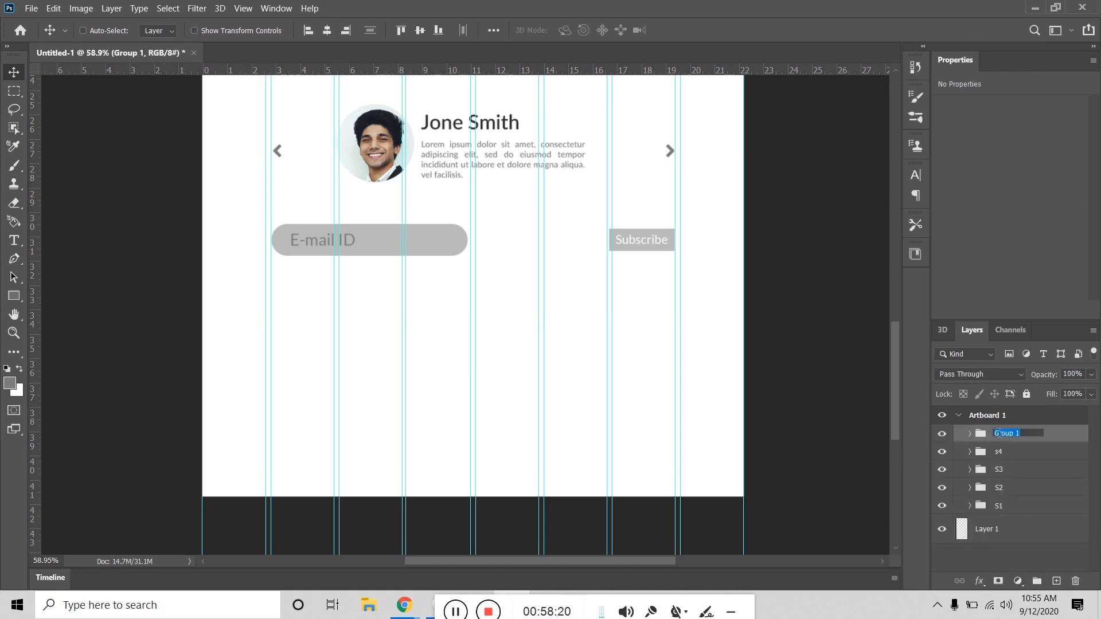
text(s5)
key(Return)
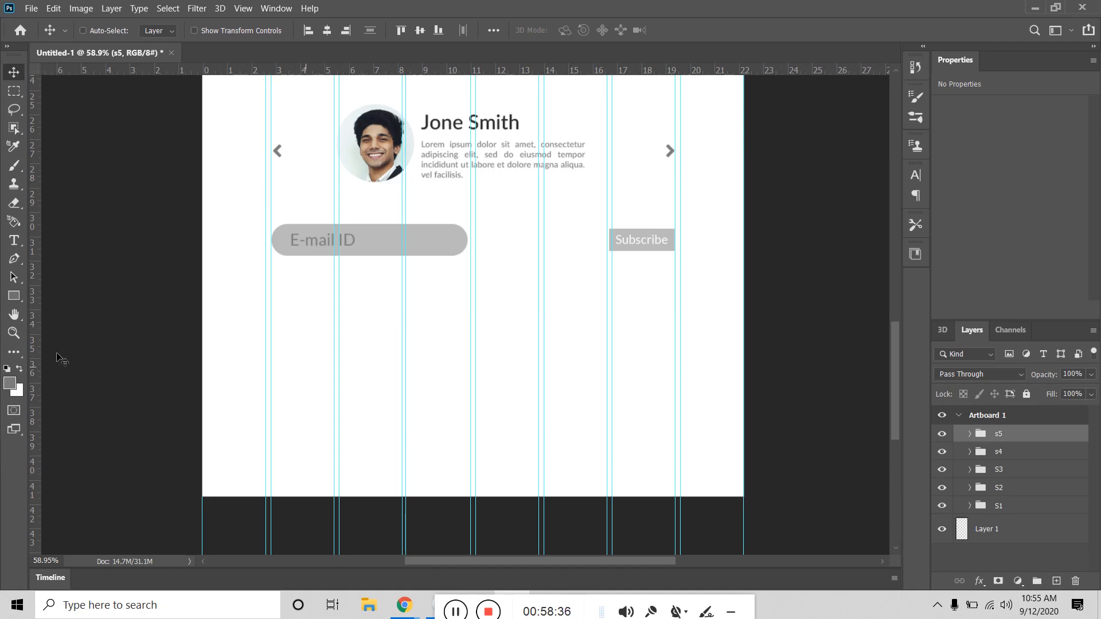
Step: Type the heading 'About compay' and place it under the E-mail ID field's left edge
click(14, 240)
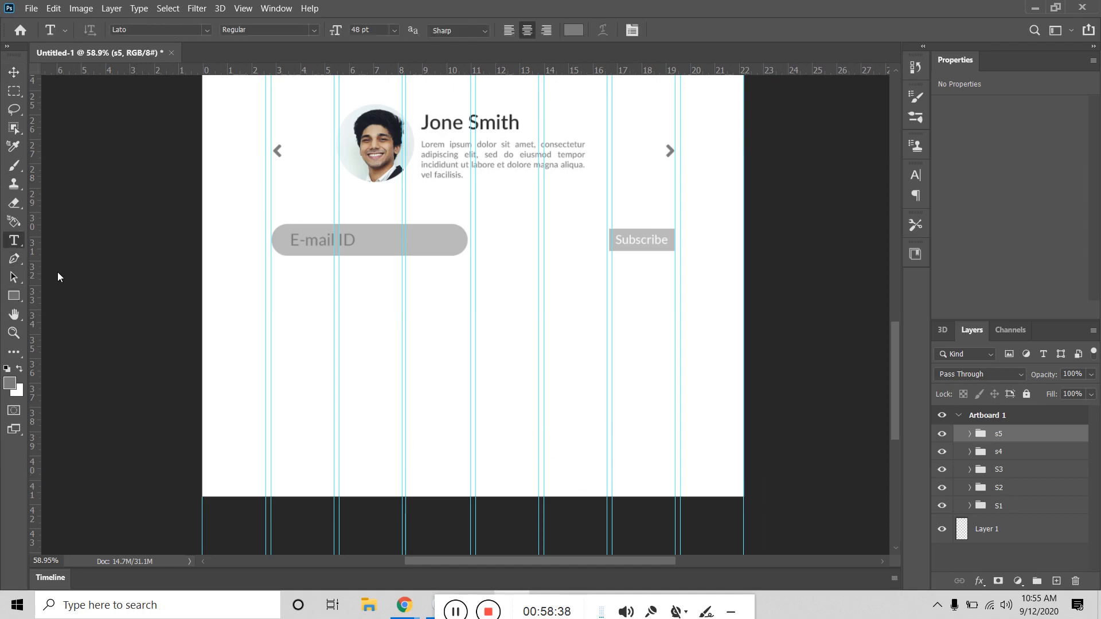
click(277, 340)
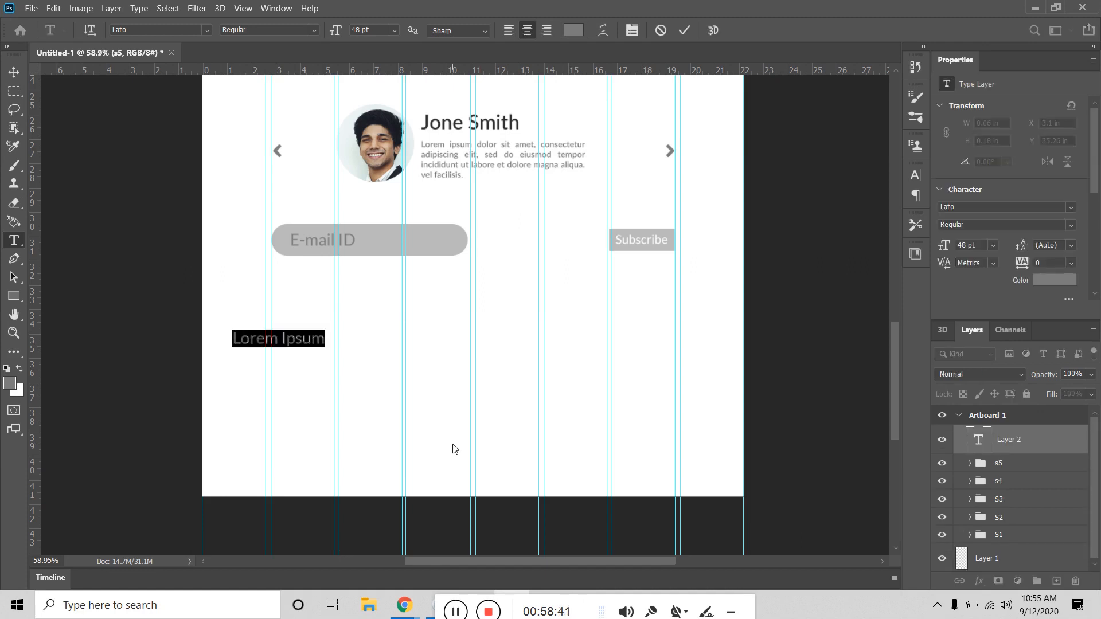
text(A)
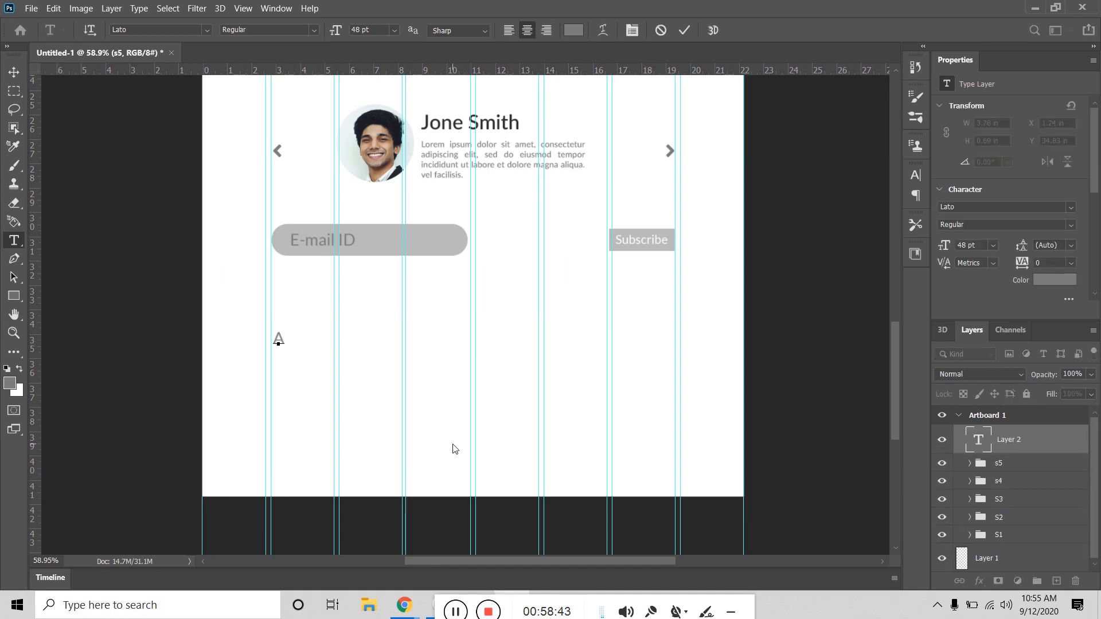
text(bout compay)
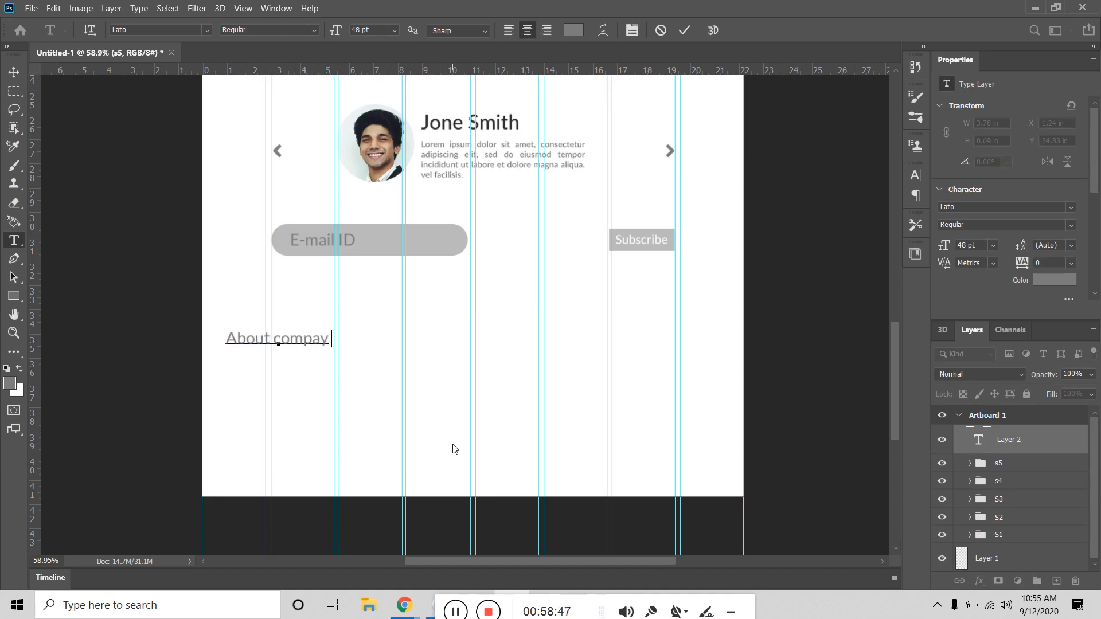
key(BackSpace)
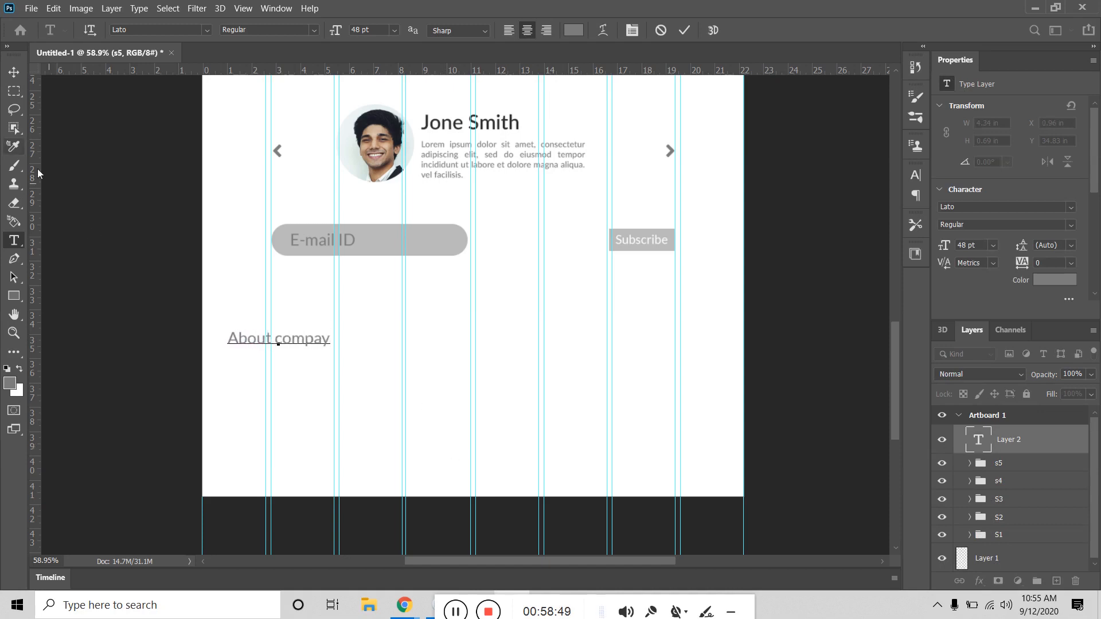
click(13, 72)
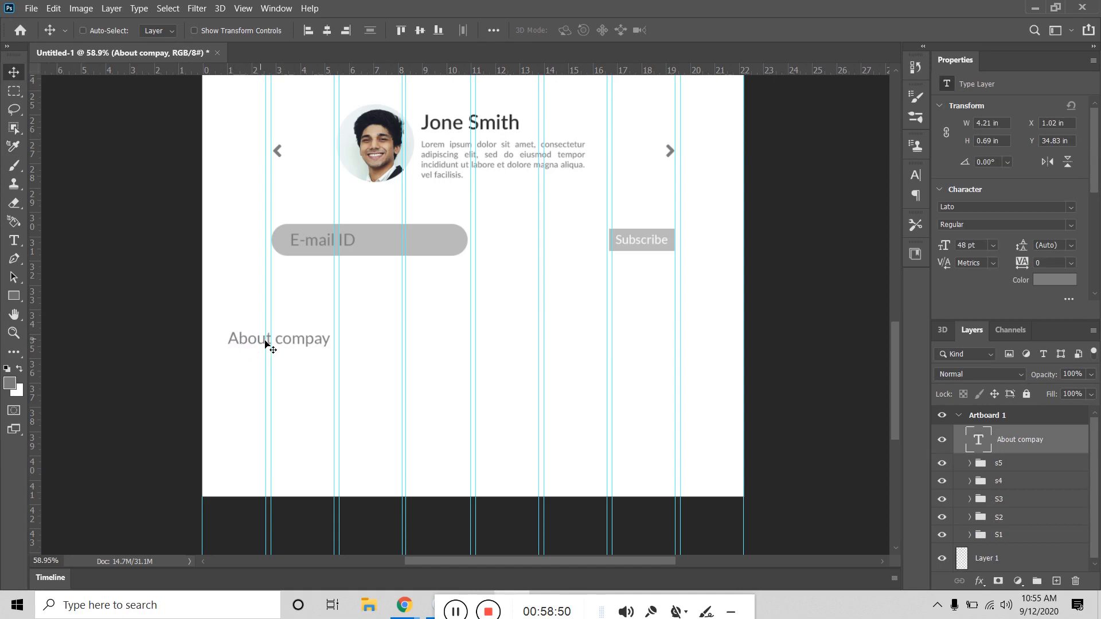
drag(282, 345, 329, 303)
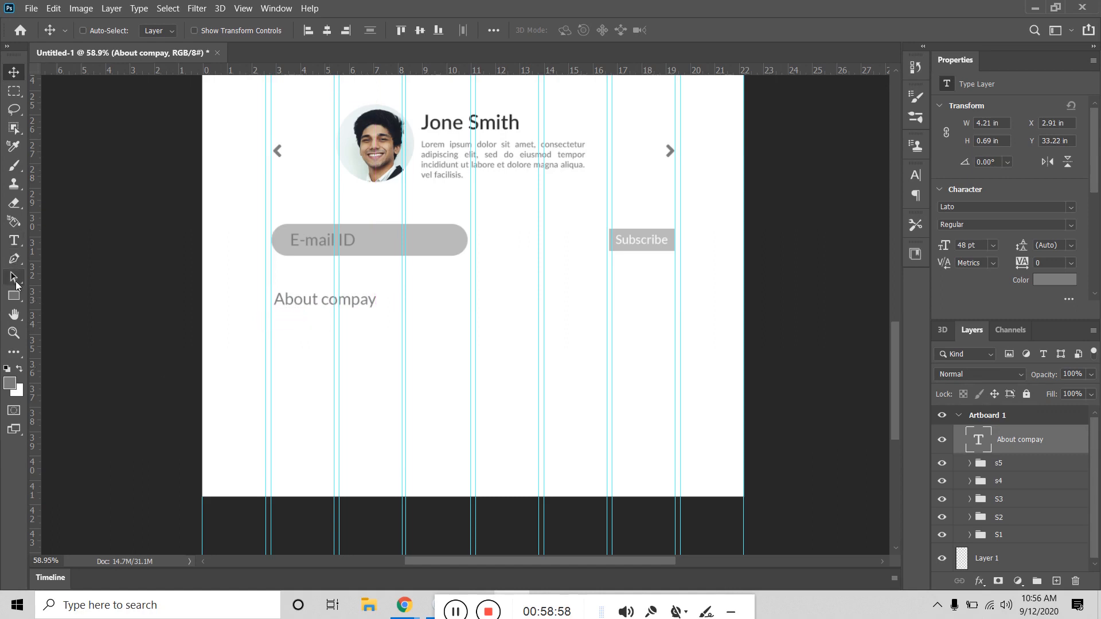
click(14, 295)
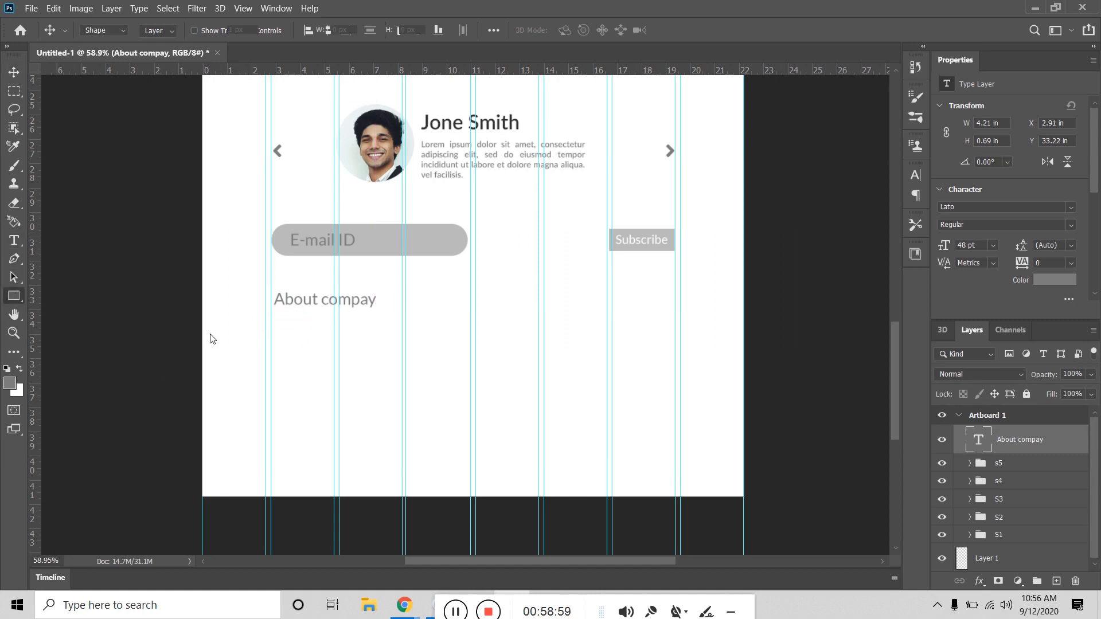
Step: Create a left-aligned placeholder paragraph box under the heading, trying 24 and 30 pt before 25 pt
click(14, 240)
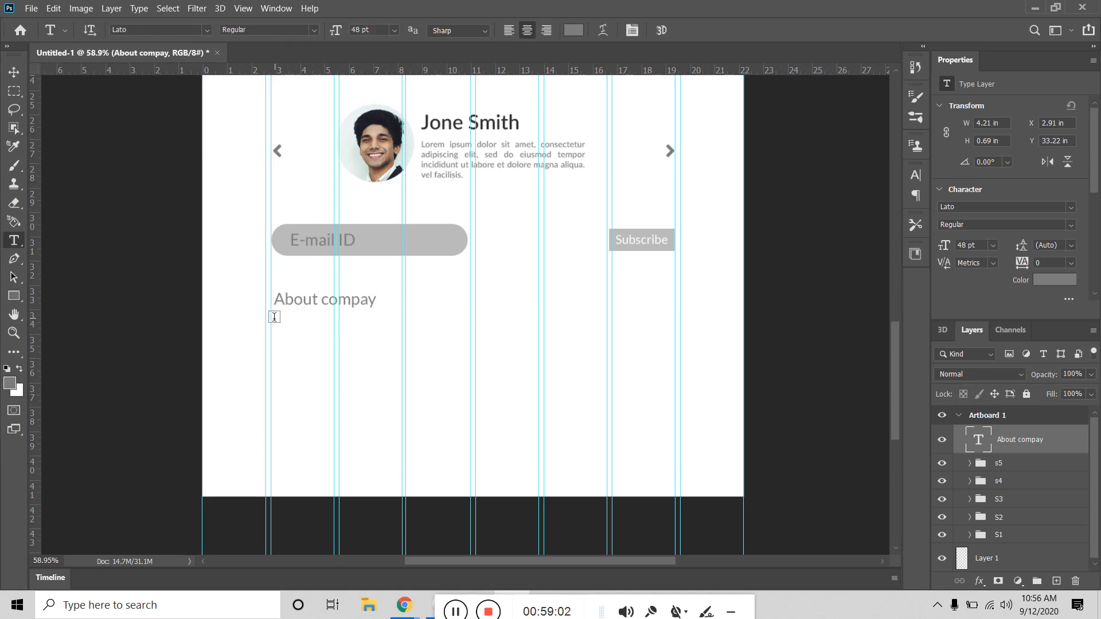
drag(274, 320, 408, 419)
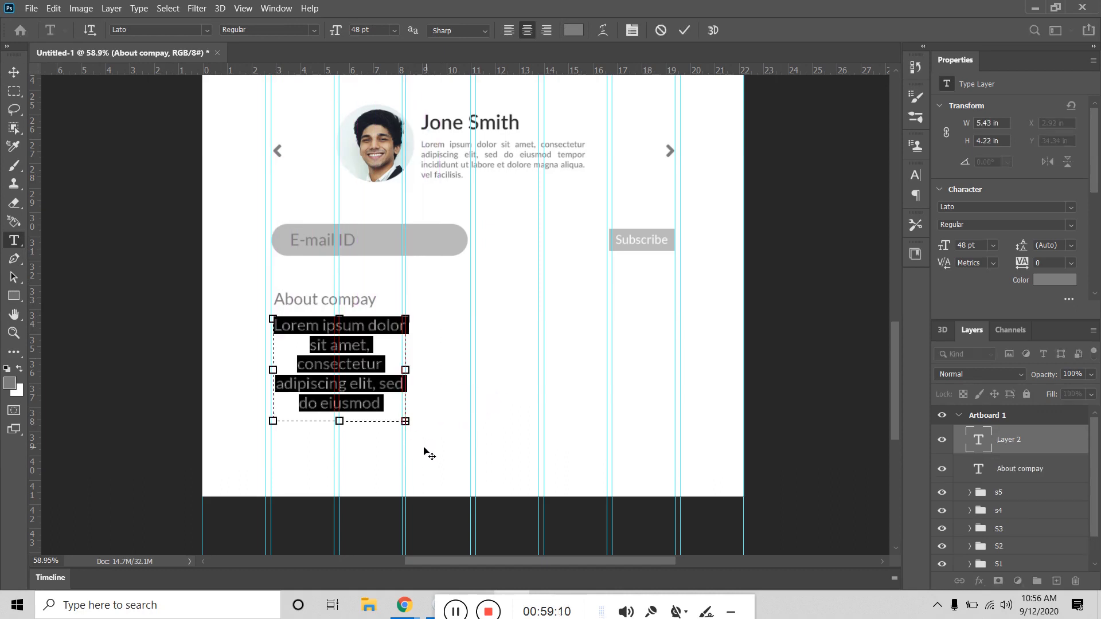
click(508, 31)
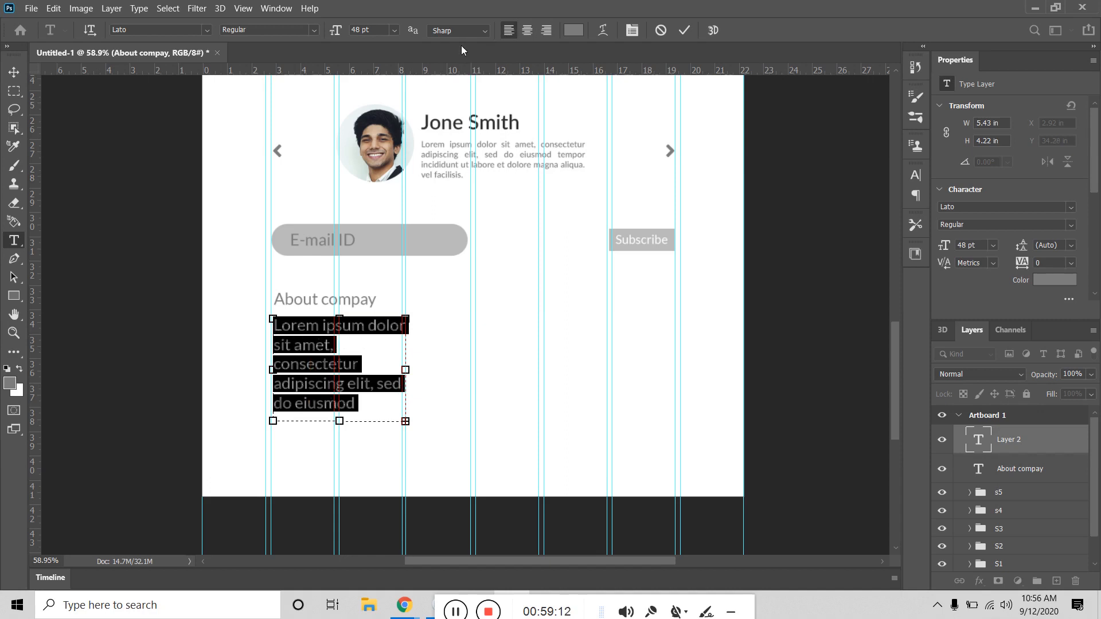
click(993, 245)
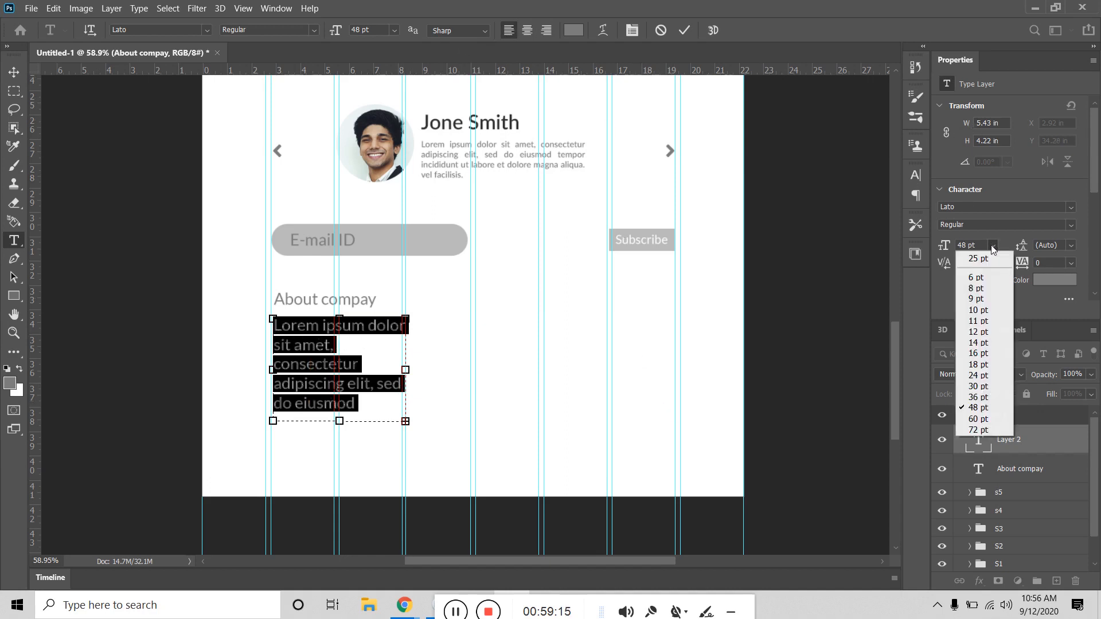
click(984, 378)
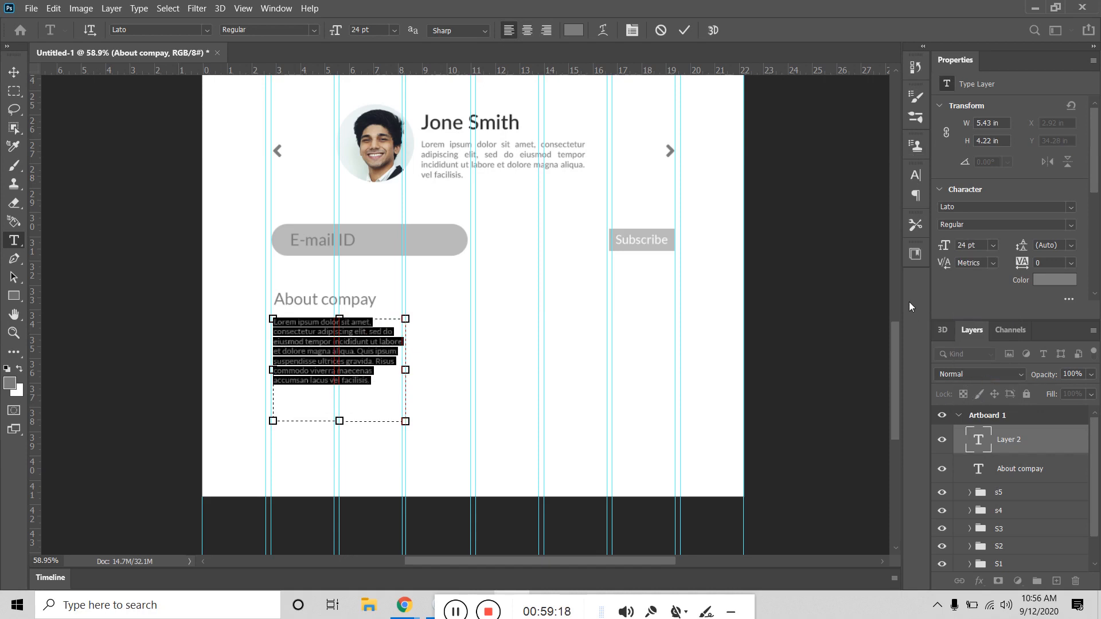
click(993, 245)
click(986, 386)
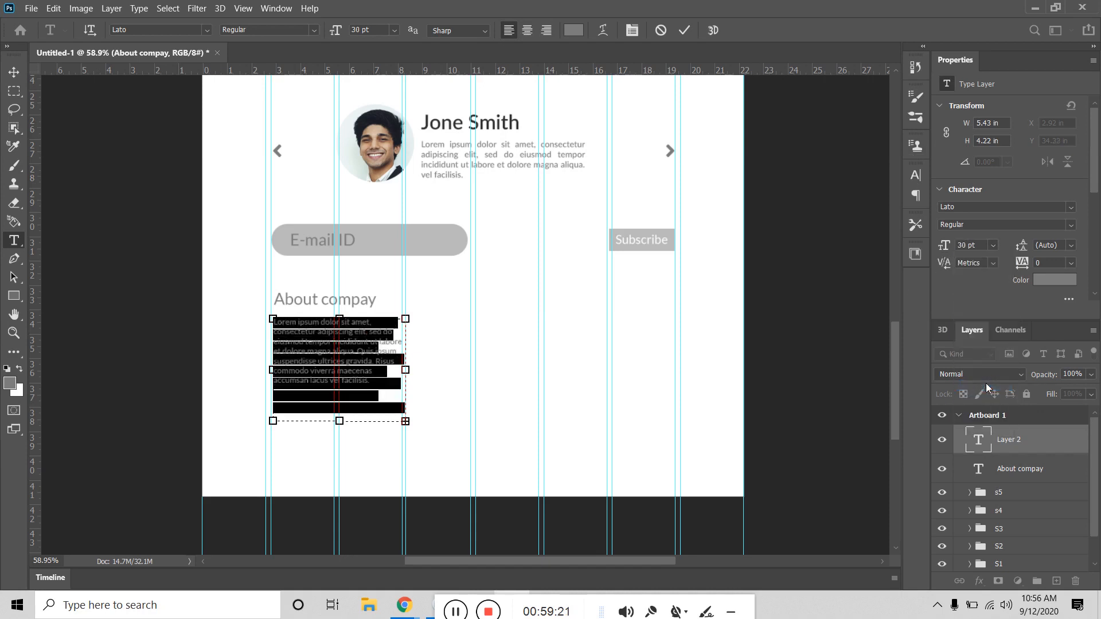
click(973, 248)
text(25)
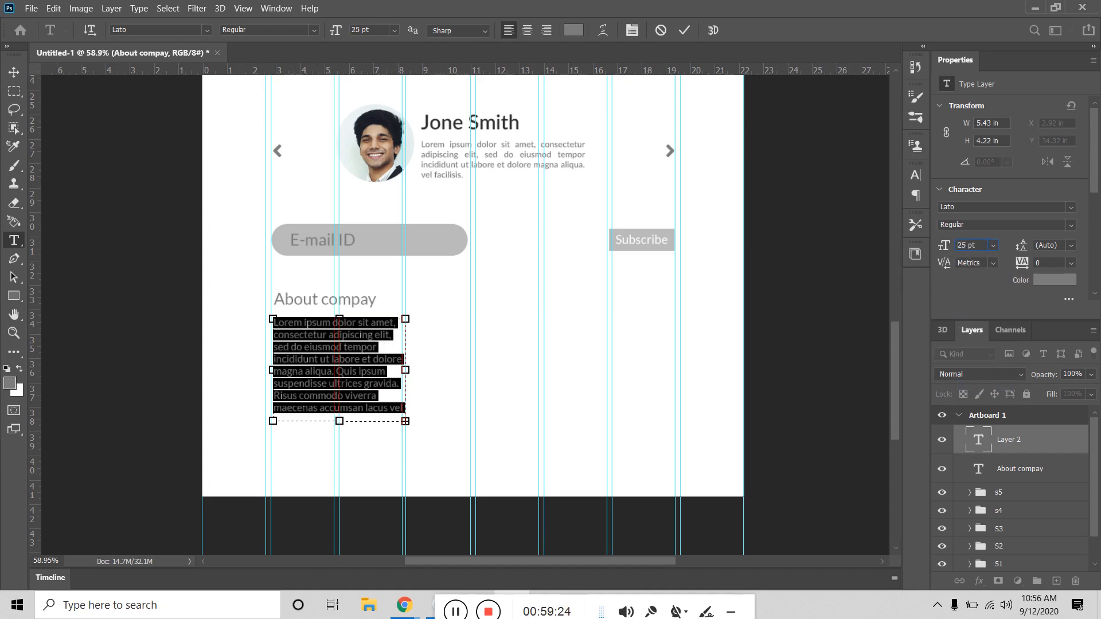
key(Return)
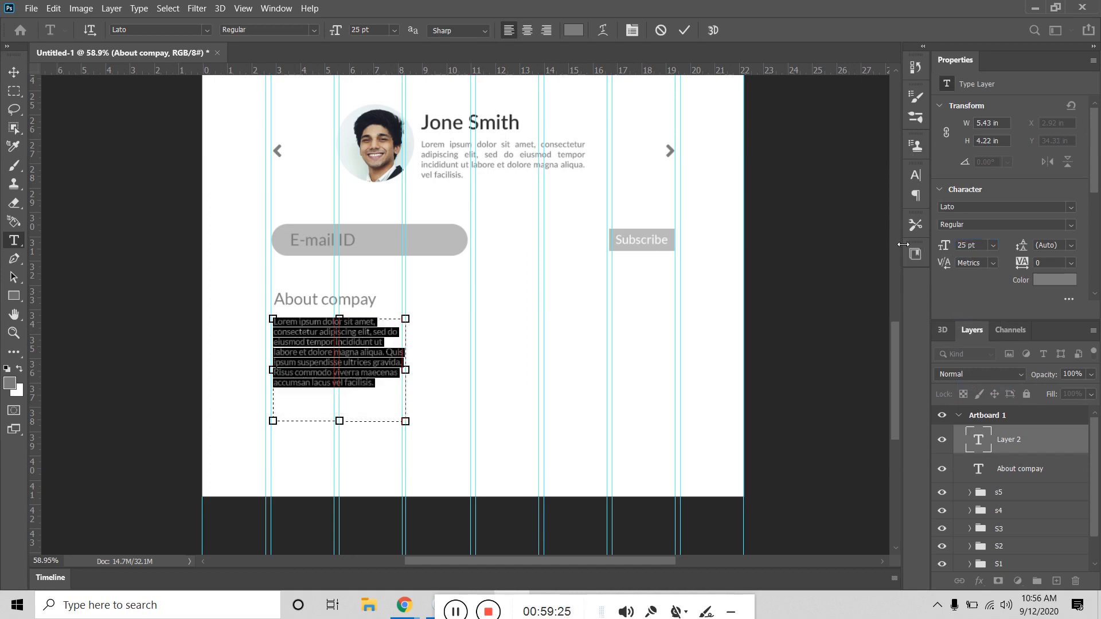
Step: Justify the paragraph in the Paragraph settings and try 28 pt text
click(920, 177)
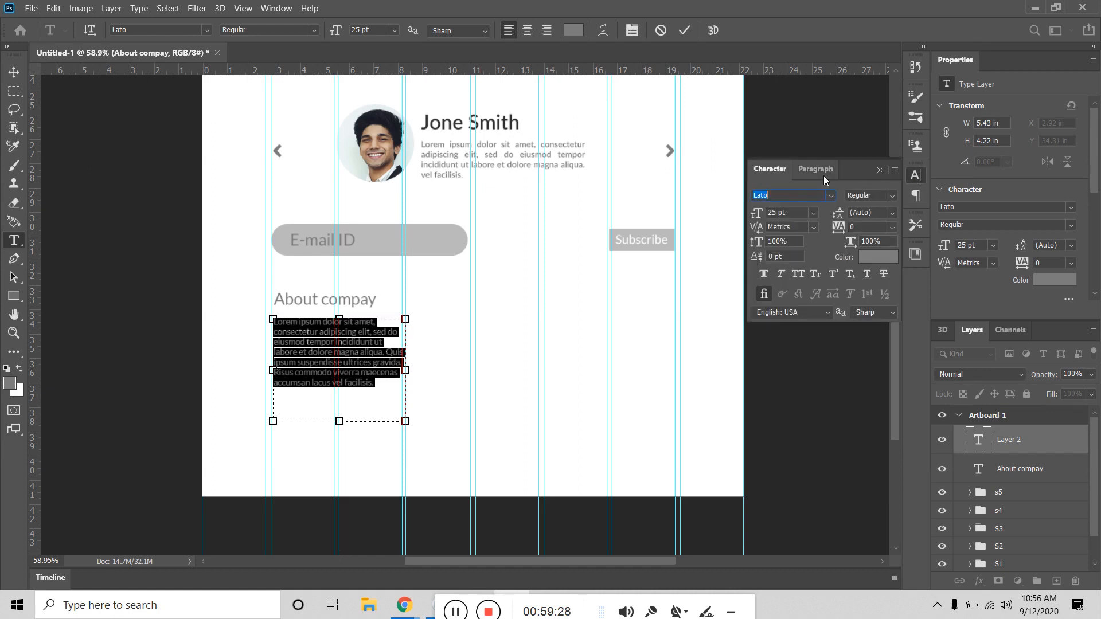
click(820, 172)
click(824, 196)
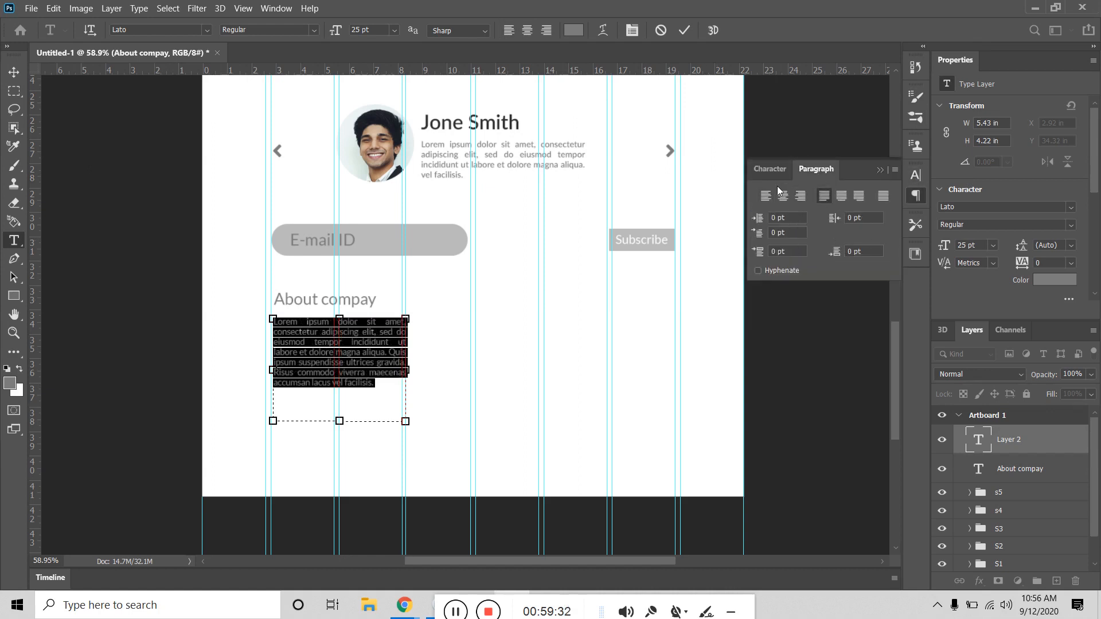
click(769, 169)
click(791, 212)
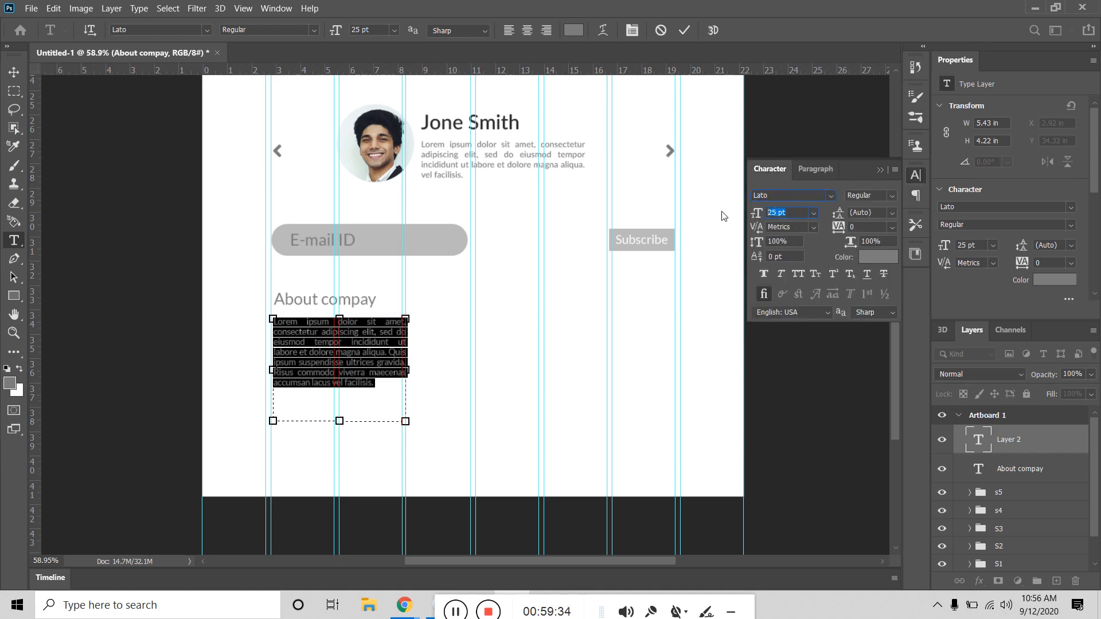
text(28)
key(Return)
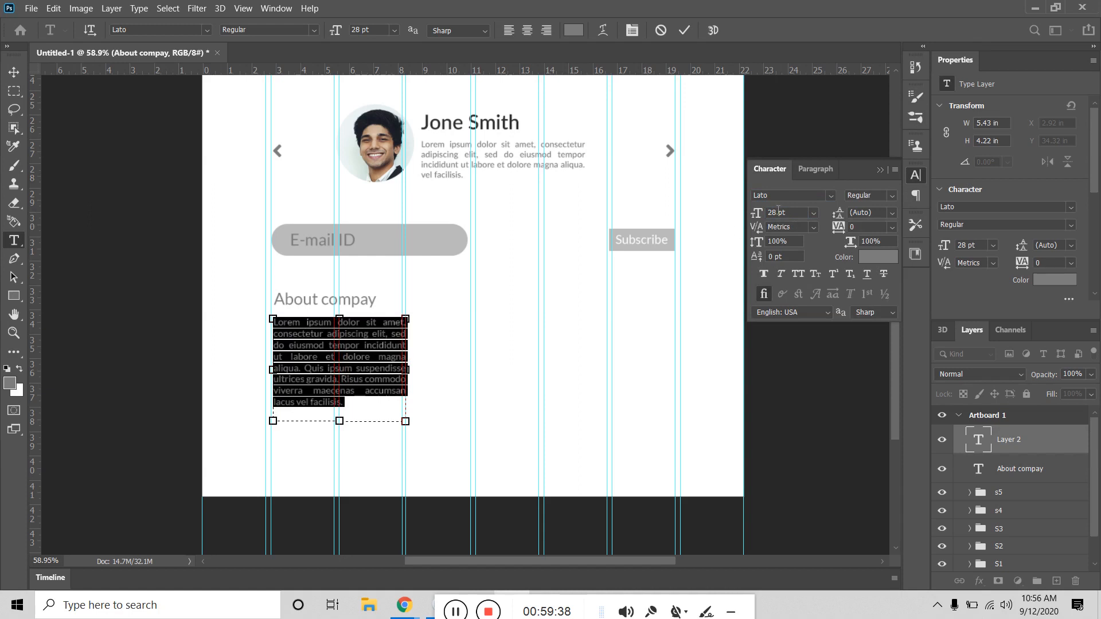
Step: Try 27 and 30 pt, then settle the paragraph at 25 pt and commit
drag(780, 211, 695, 206)
text(27)
key(Return)
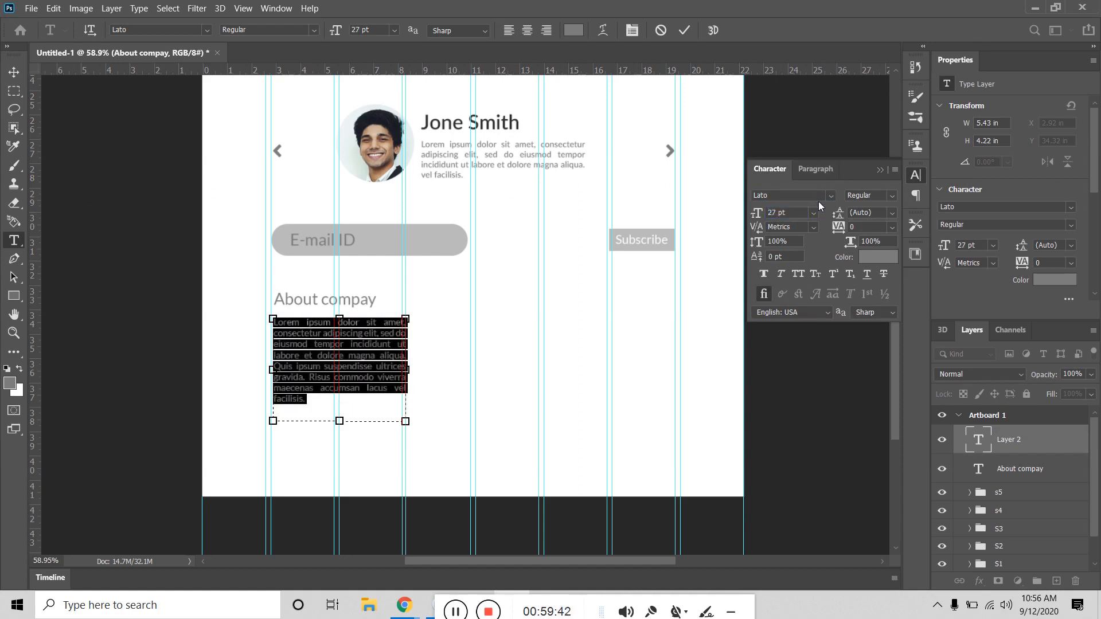
drag(790, 212, 700, 216)
text(30)
key(Return)
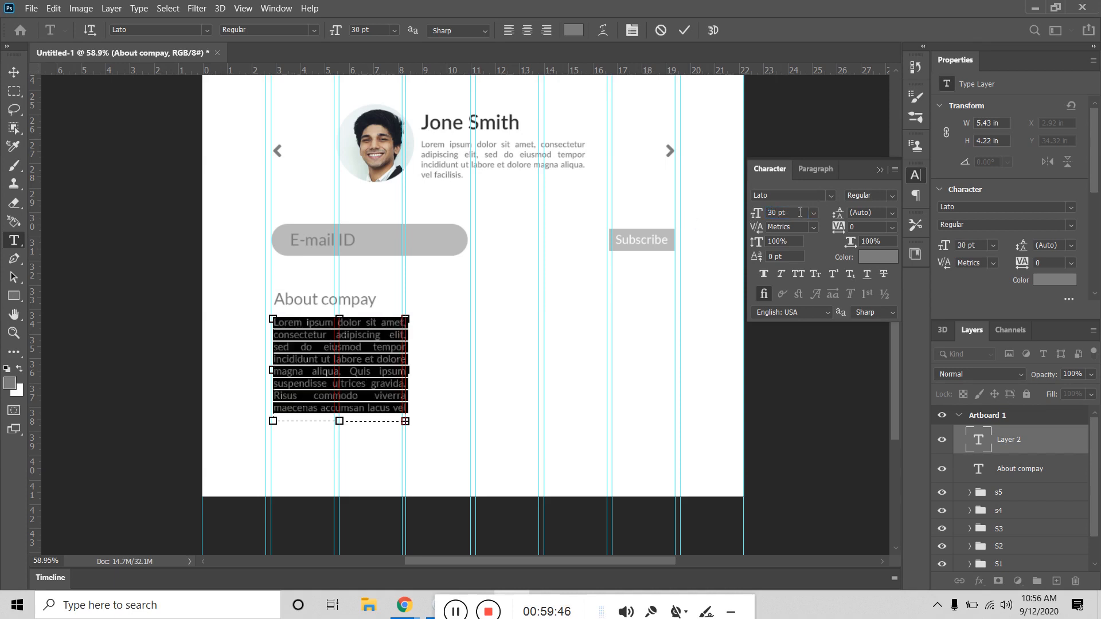
drag(800, 213, 694, 207)
text(25)
key(Return)
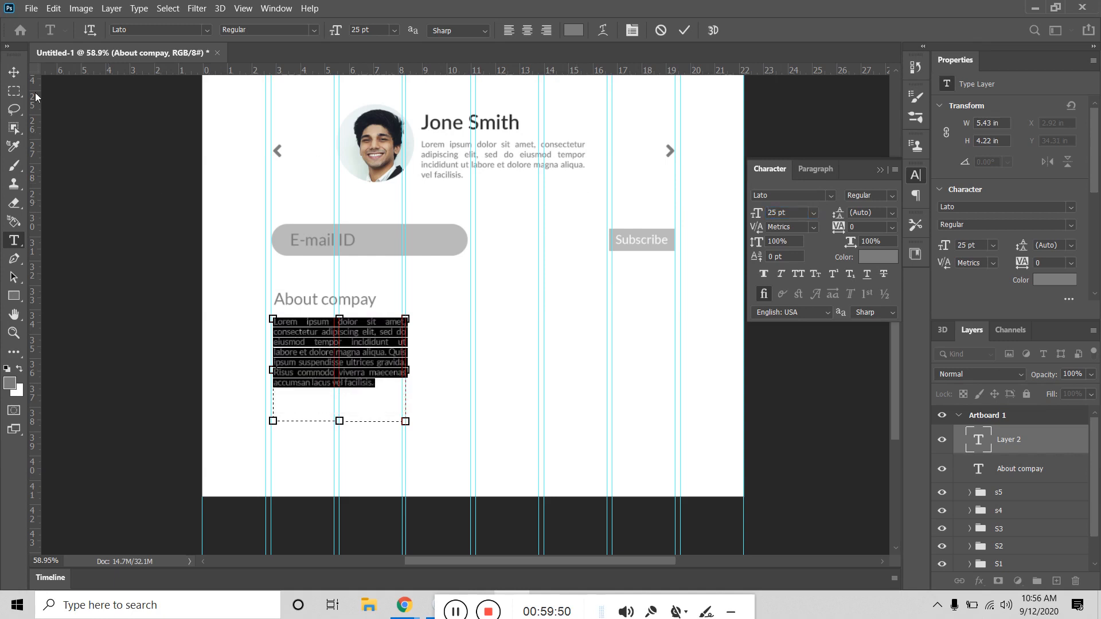
click(14, 72)
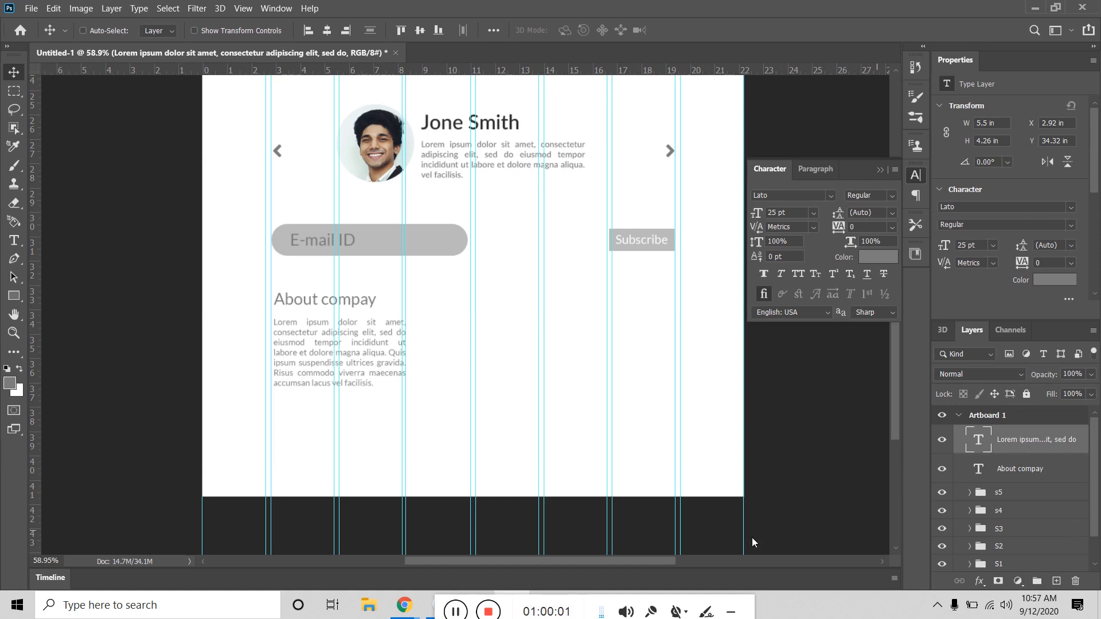
Step: Add a 48 pt 'Quick links' heading level with the About compay heading
click(15, 245)
click(466, 310)
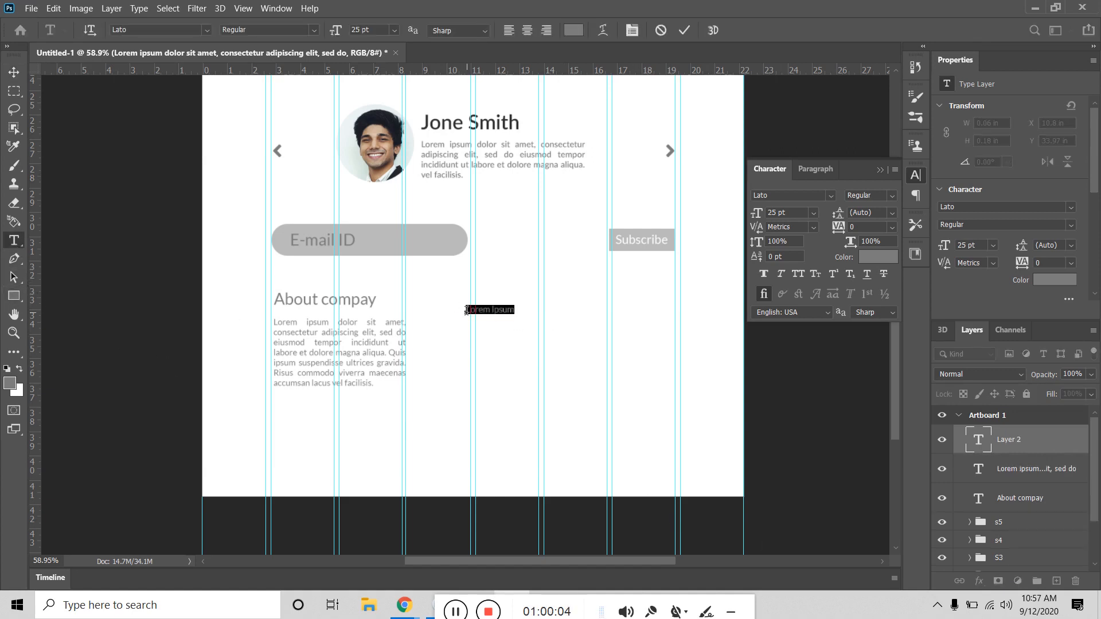
key(BackSpace)
click(14, 71)
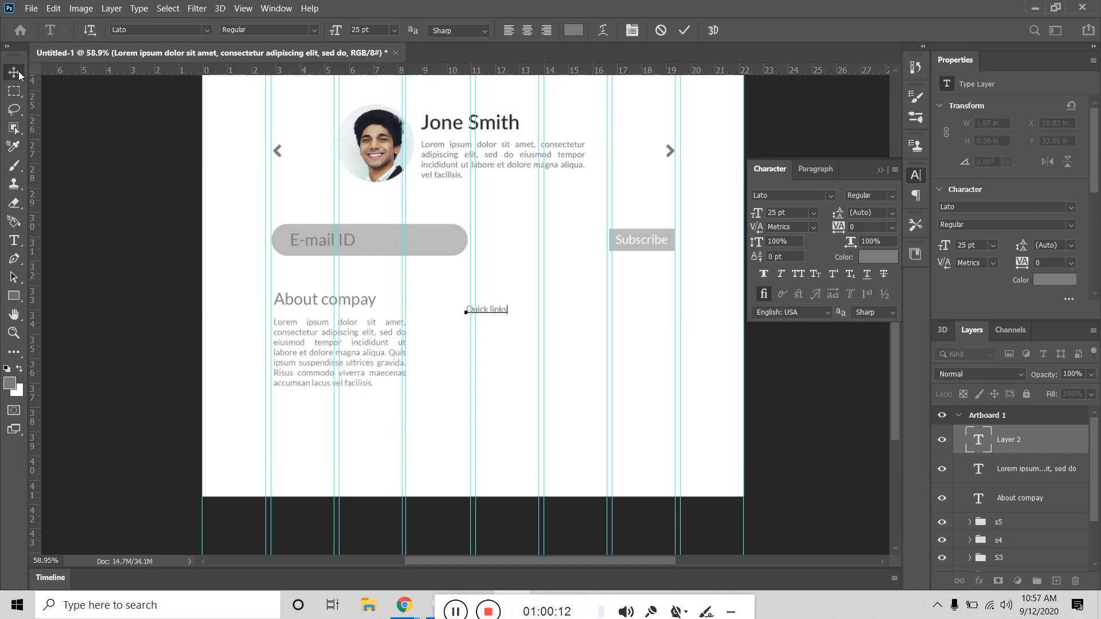
click(812, 213)
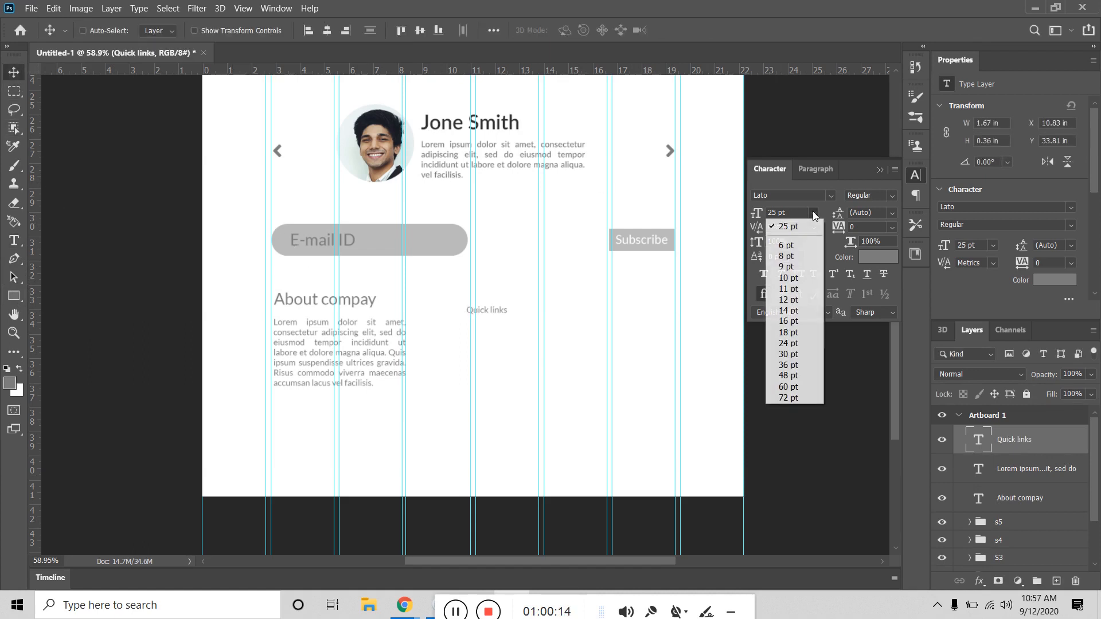
click(796, 376)
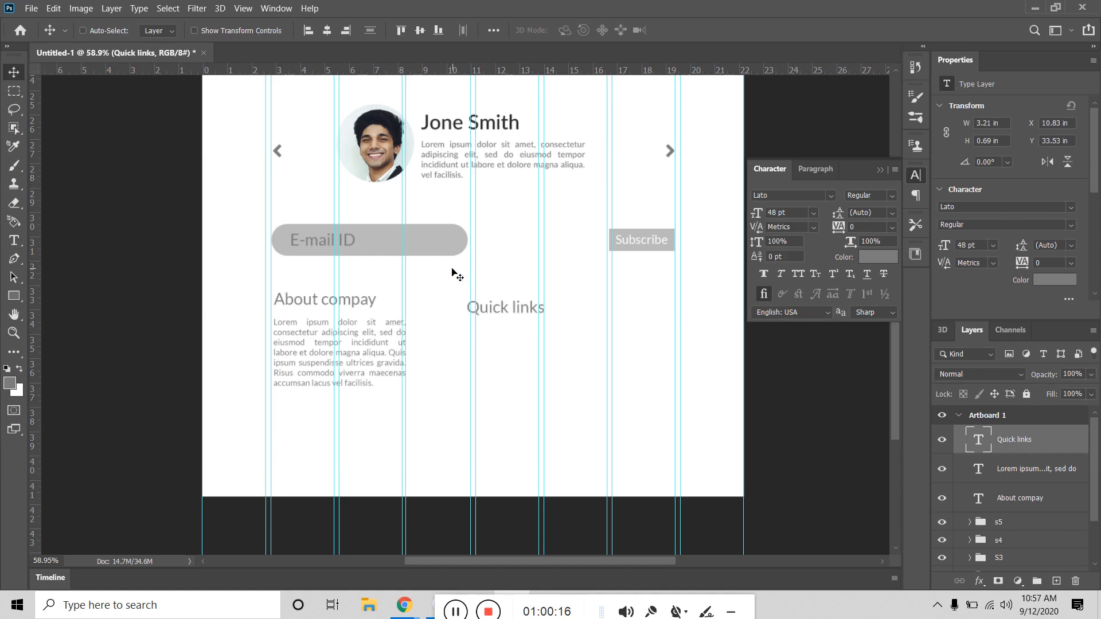
drag(502, 311, 504, 303)
Step: Add a 36 pt link list (Home, Services, Prices Portfolio) aligned under Quick links
click(14, 240)
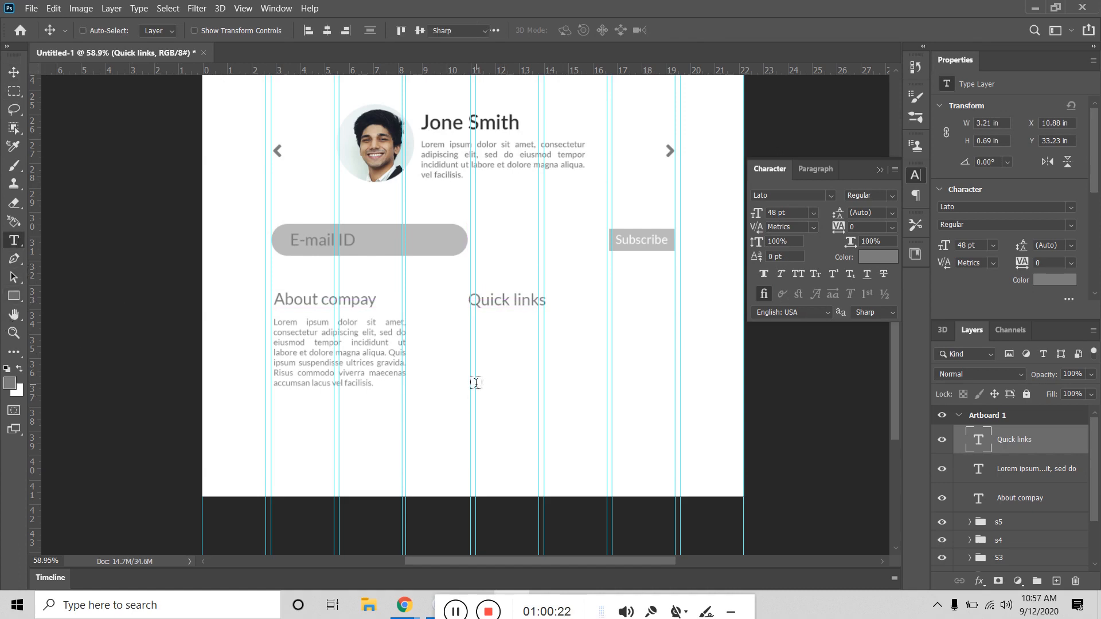
click(498, 338)
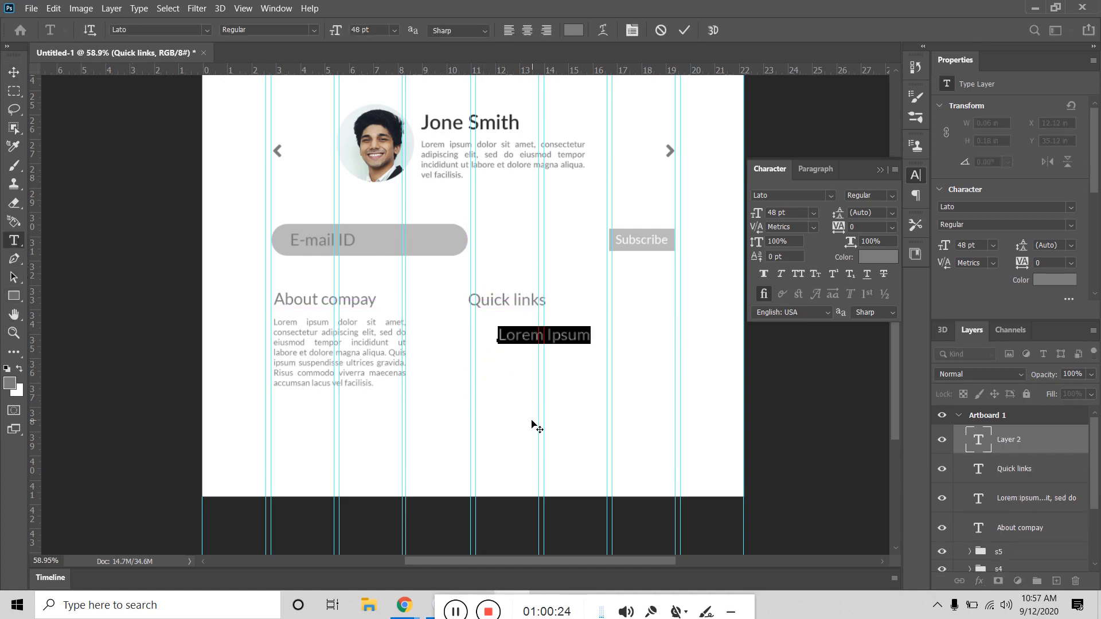
text(Home)
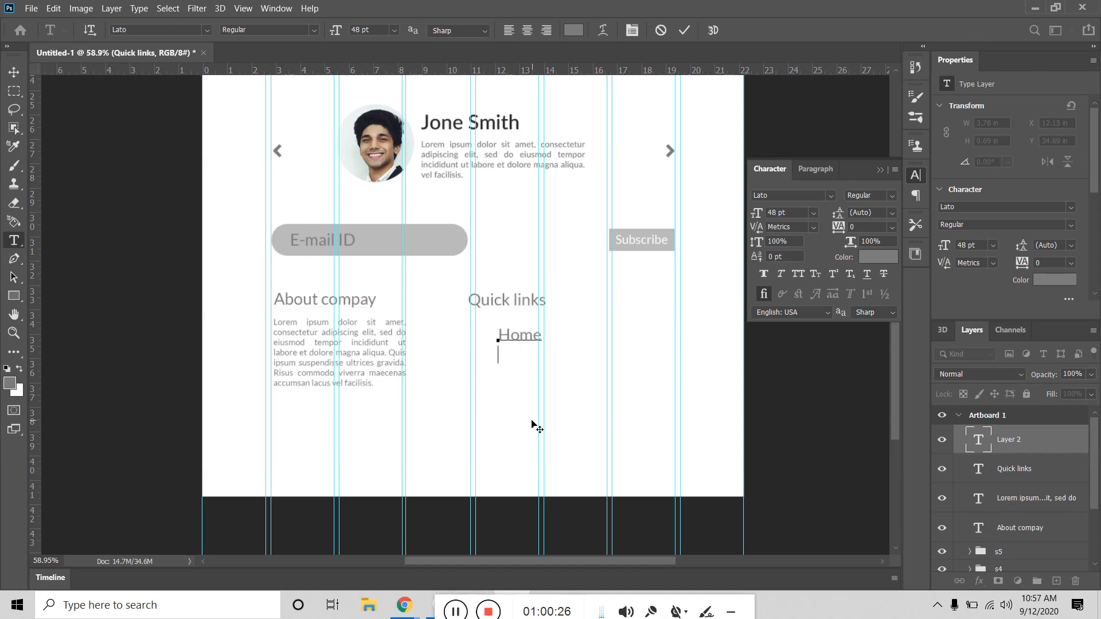
key(Return)
text(Services)
key(Return)
text(Prices )
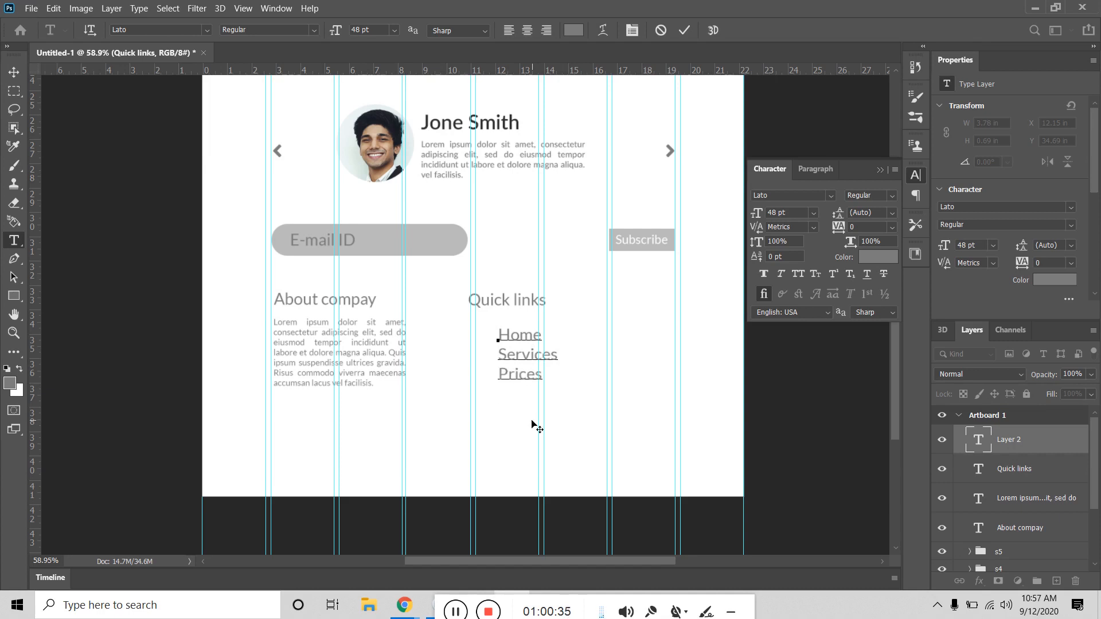
text(Portfolio)
key(ctrl+Return)
key(v)
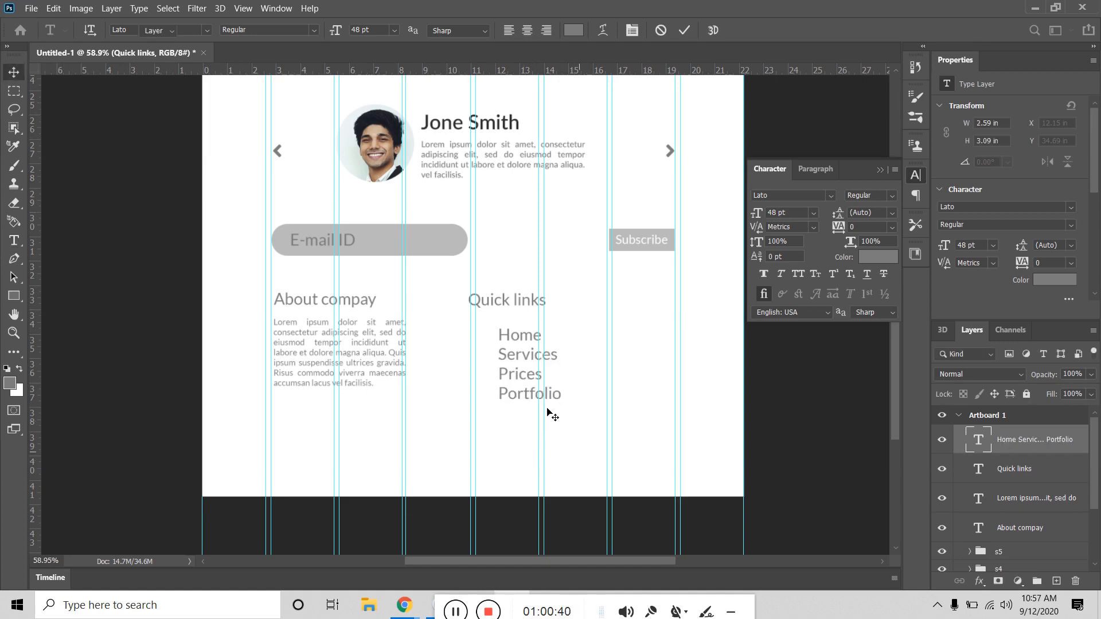
drag(523, 376, 500, 364)
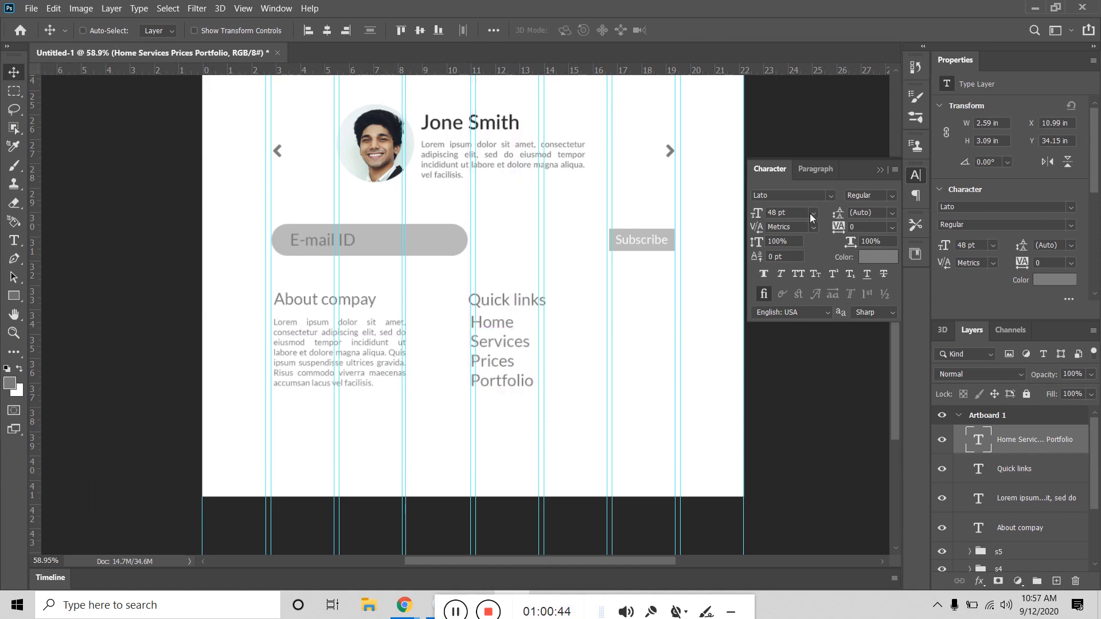
click(811, 214)
click(794, 360)
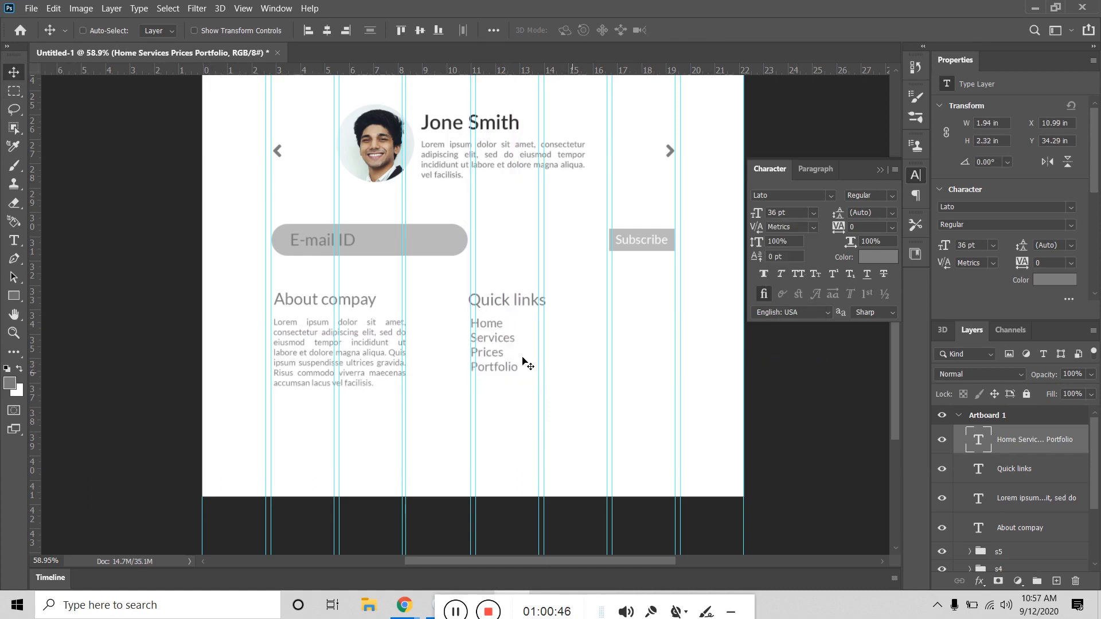
drag(498, 356, 494, 355)
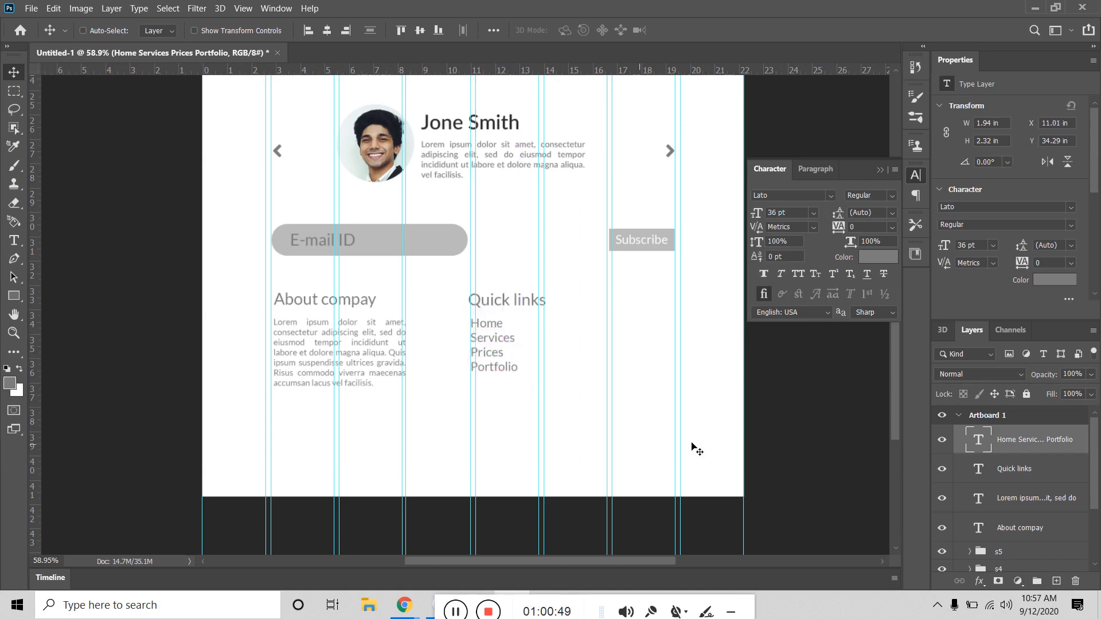
Step: Add 'Contact info' as a new line at the end of the link list
double_click(980, 439)
key(ctrl+shift+u)
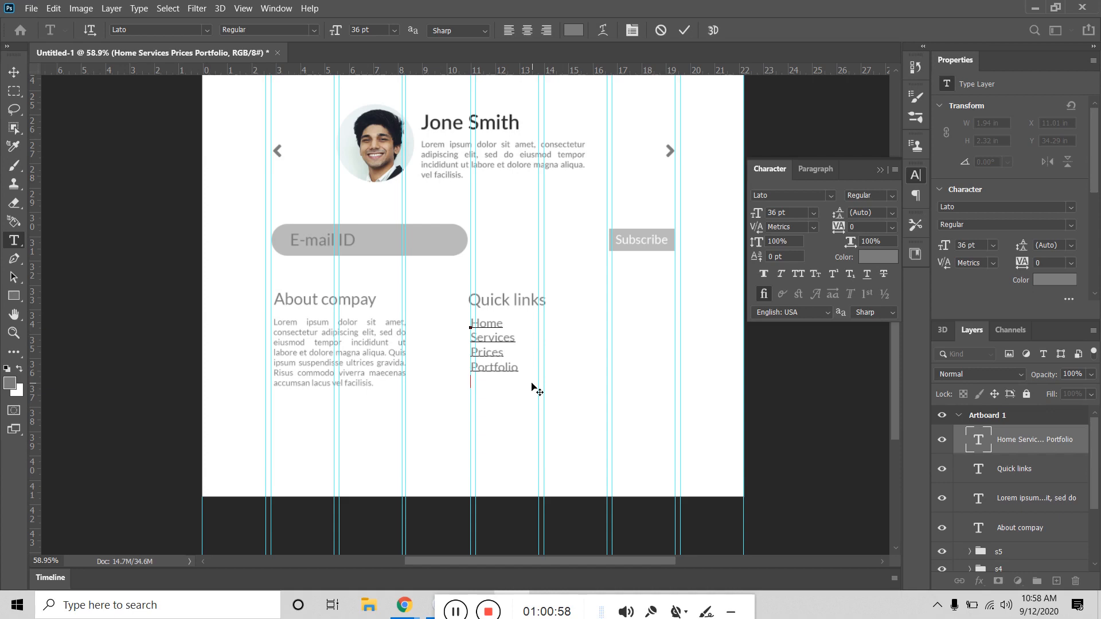
key(BackSpace)
text(Contact info)
key(Escape)
key(v)
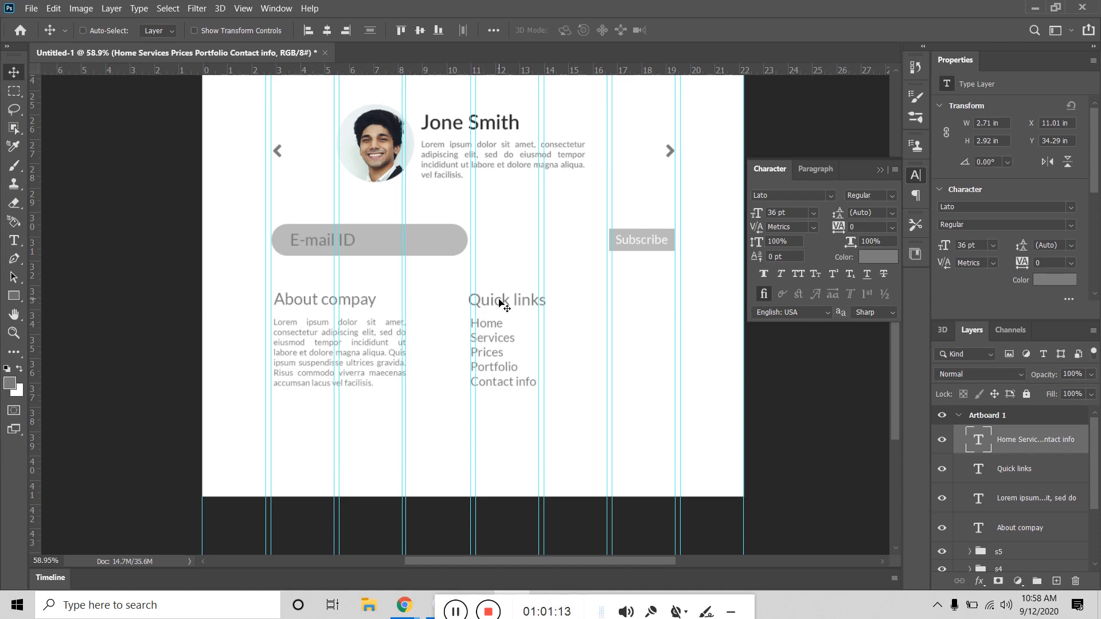
Step: Duplicate the Quick links heading into the right-hand column and retype it as 'Contact us'
click(977, 468)
key(ctrl+j)
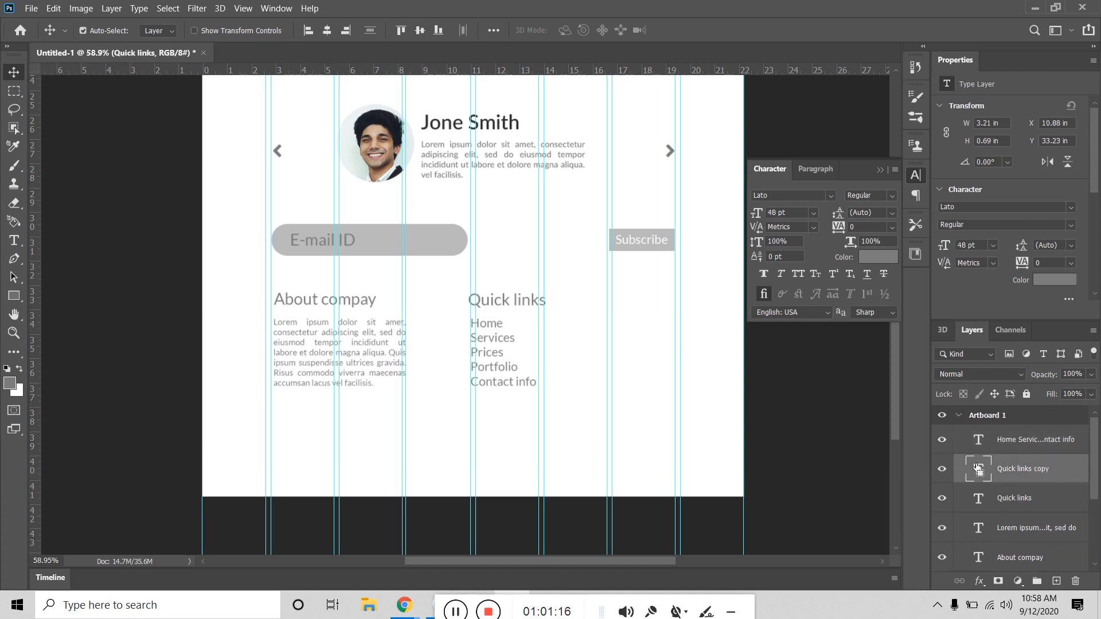
drag(507, 306, 620, 305)
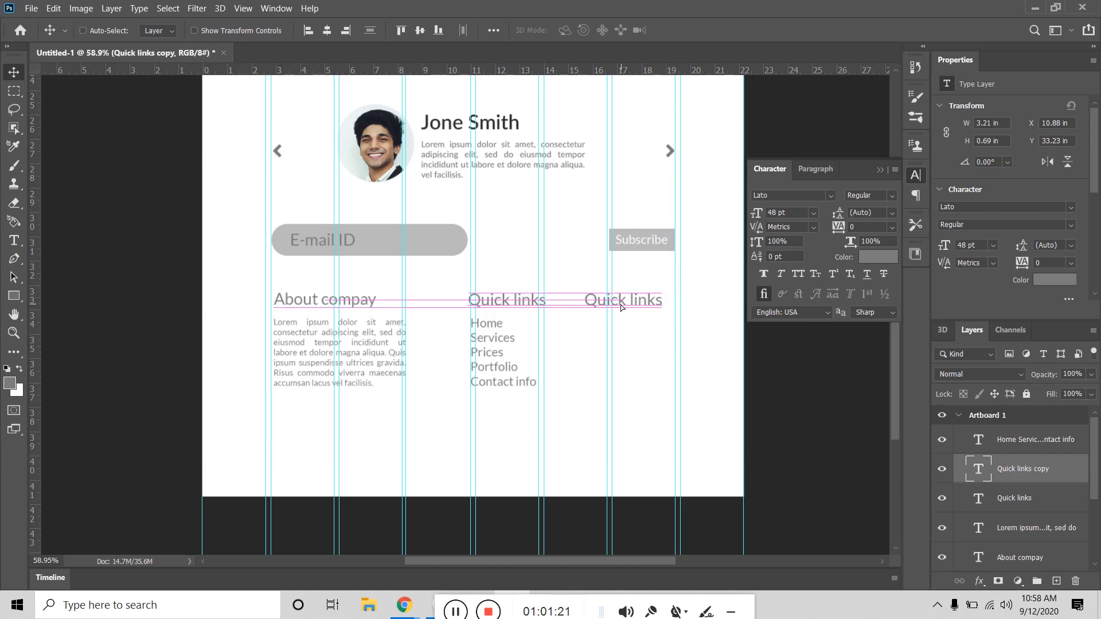
double_click(979, 471)
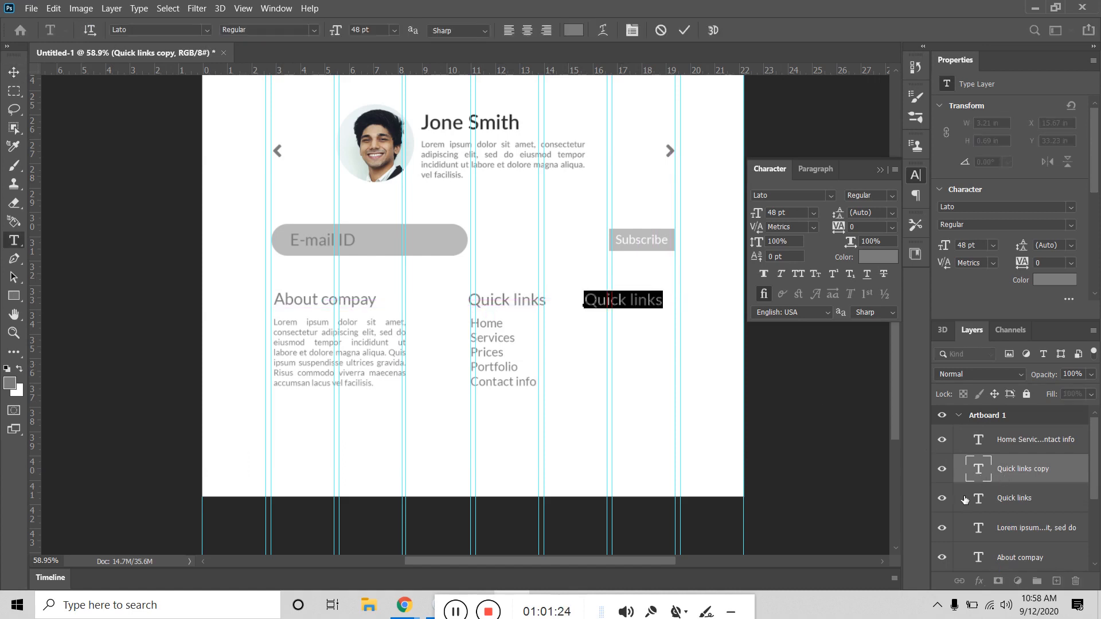
text(Con)
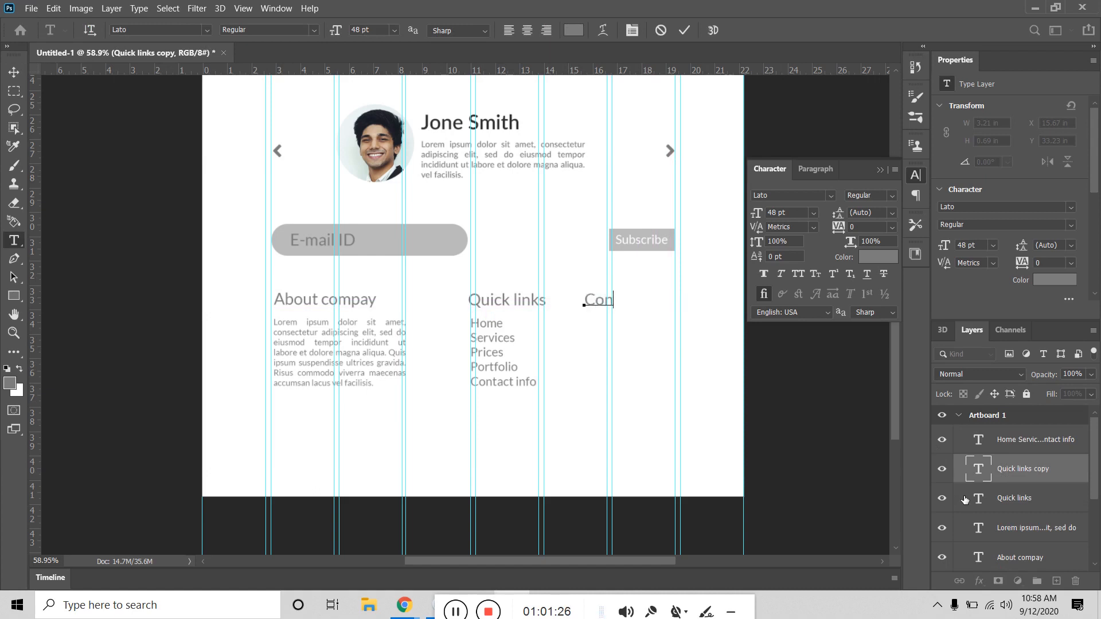
text(tact us)
click(685, 36)
key(v)
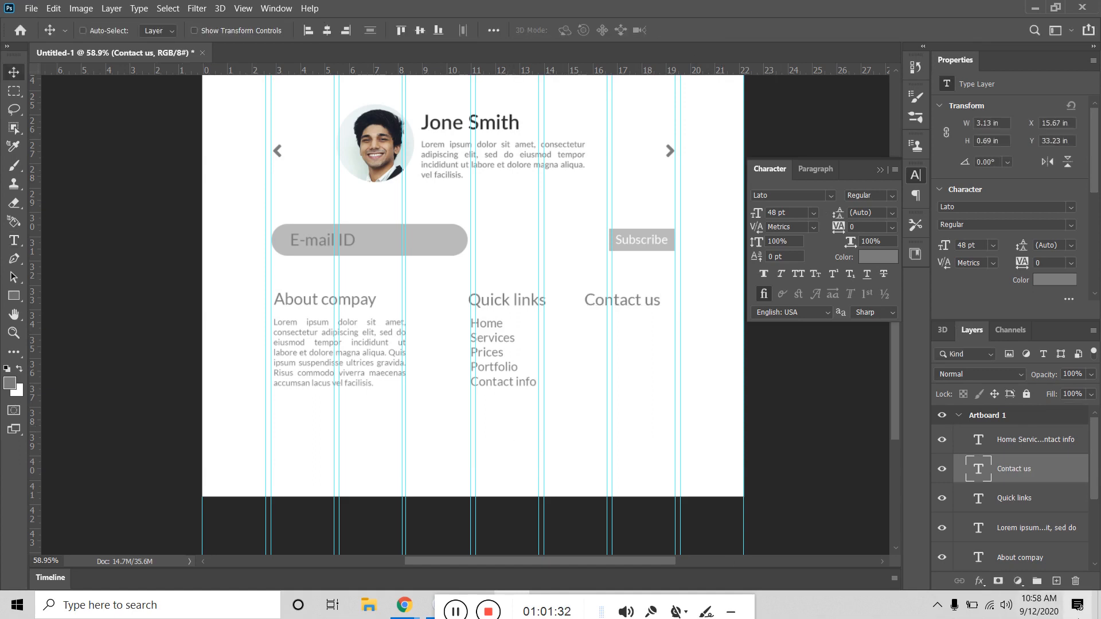
Step: Type the company e-mail address in a new text box under Contact us
click(15, 240)
click(586, 337)
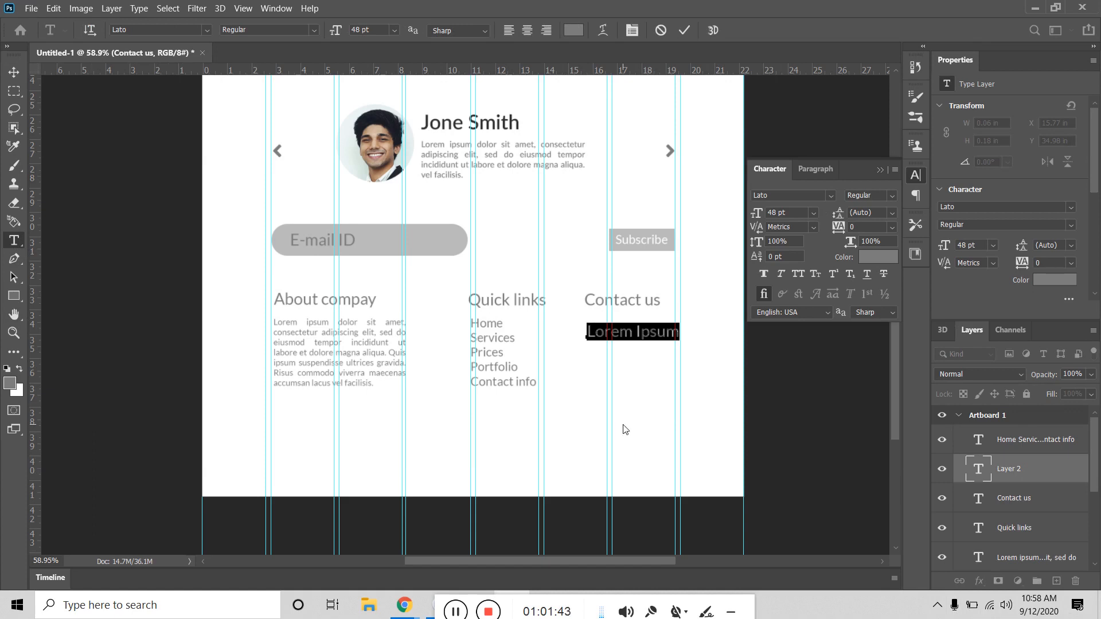
text(G)
key(BackSpace)
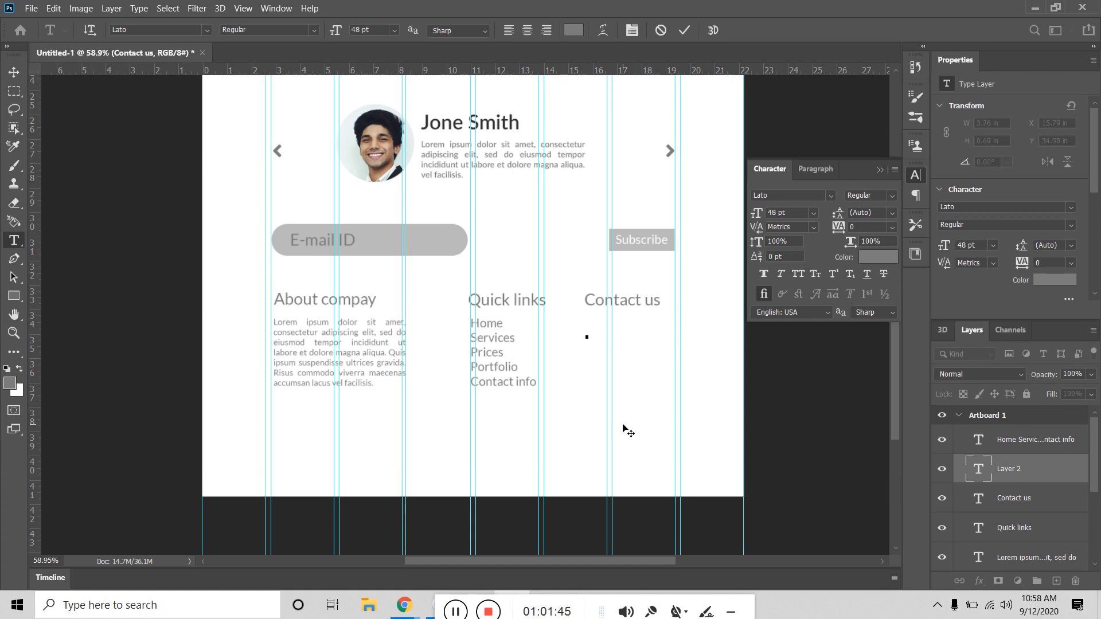
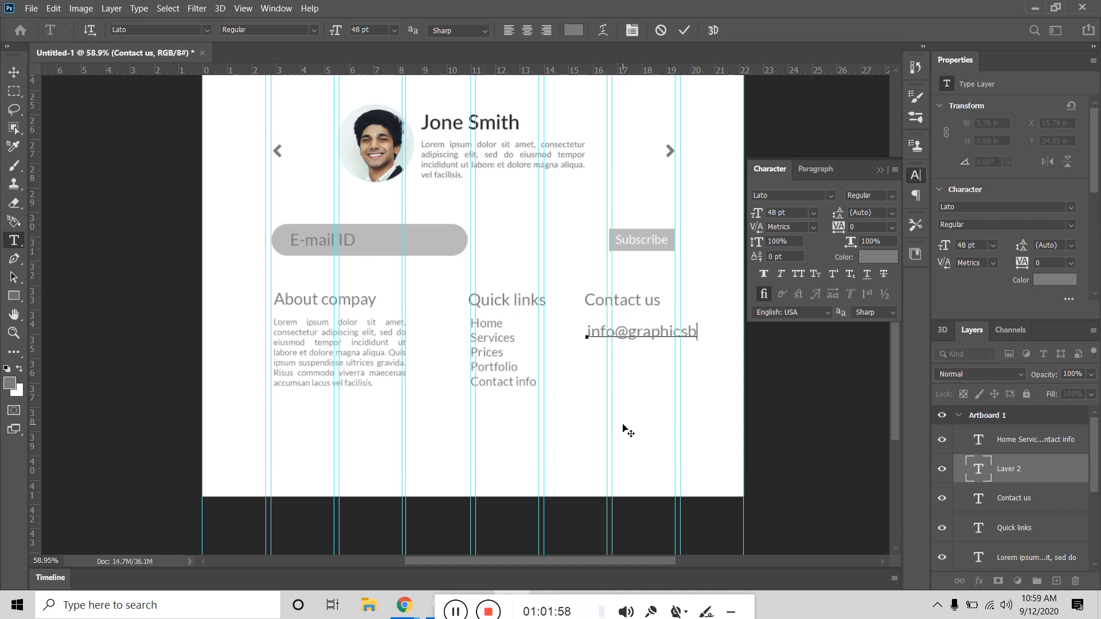
Step: Give the e-mail text a smaller font size and position it under Contact us
click(14, 72)
click(813, 213)
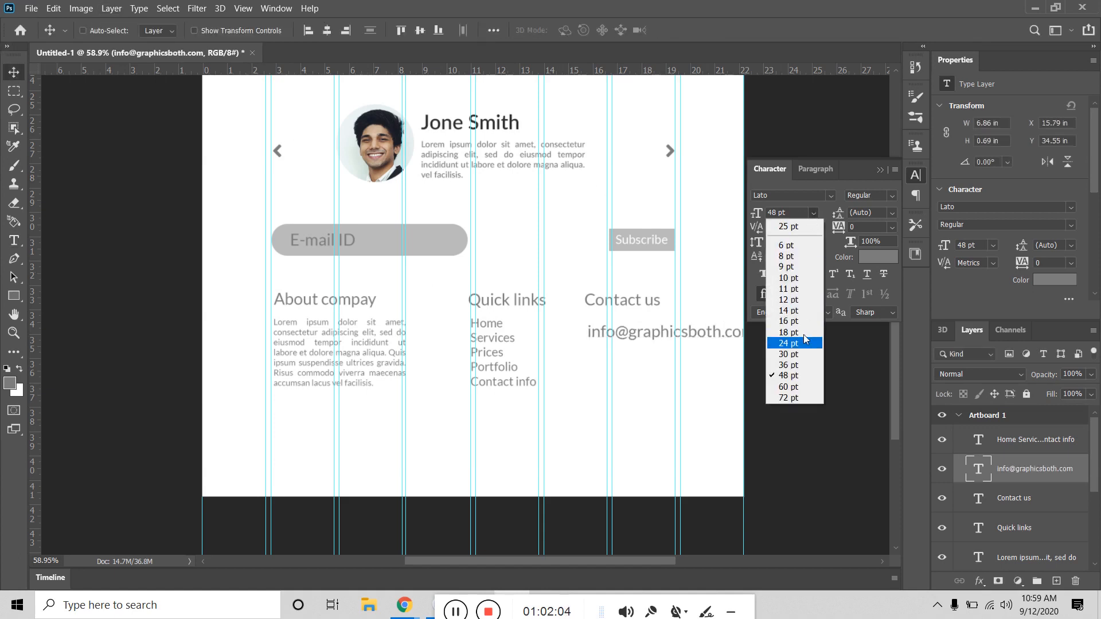
click(788, 364)
drag(694, 338, 691, 329)
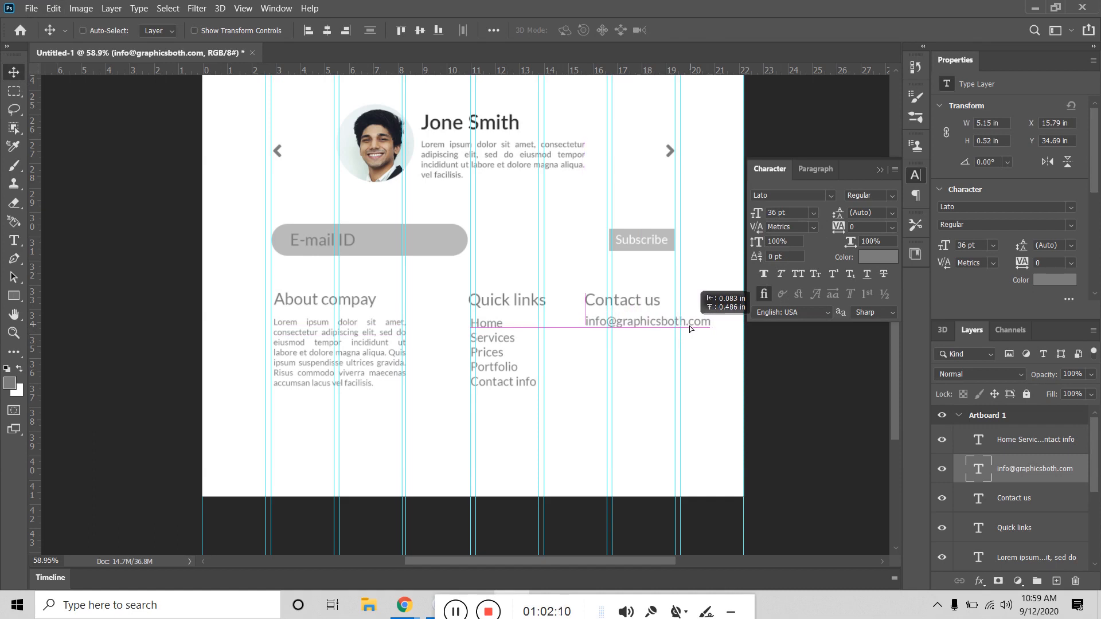
drag(690, 327, 691, 329)
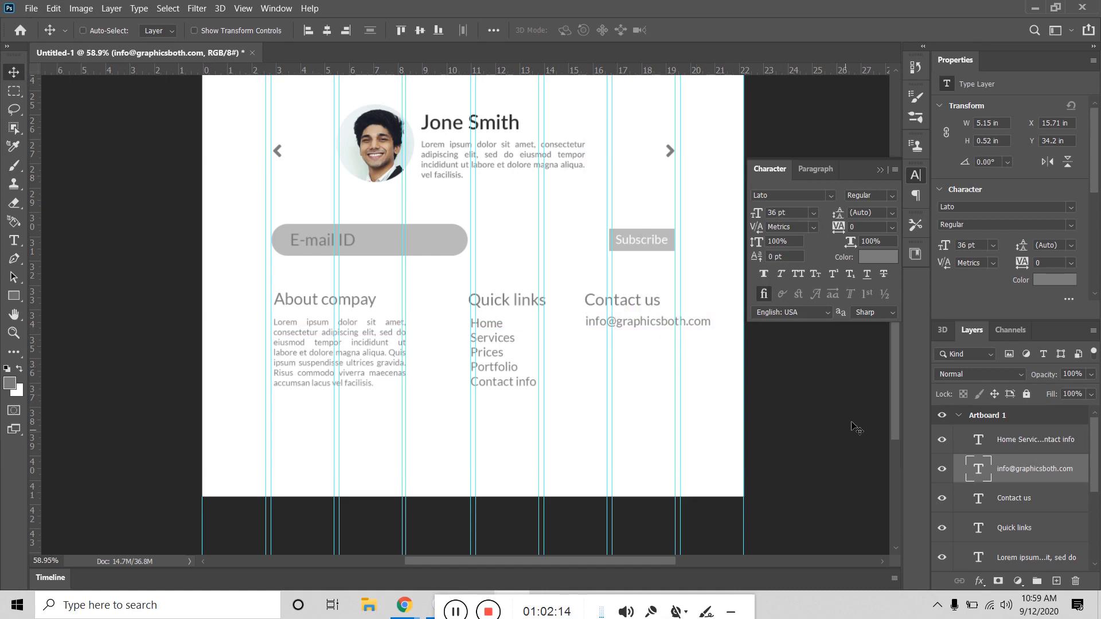
Step: Add the phone number on a new line below the e-mail, then start a new text layer beneath
double_click(975, 471)
click(709, 321)
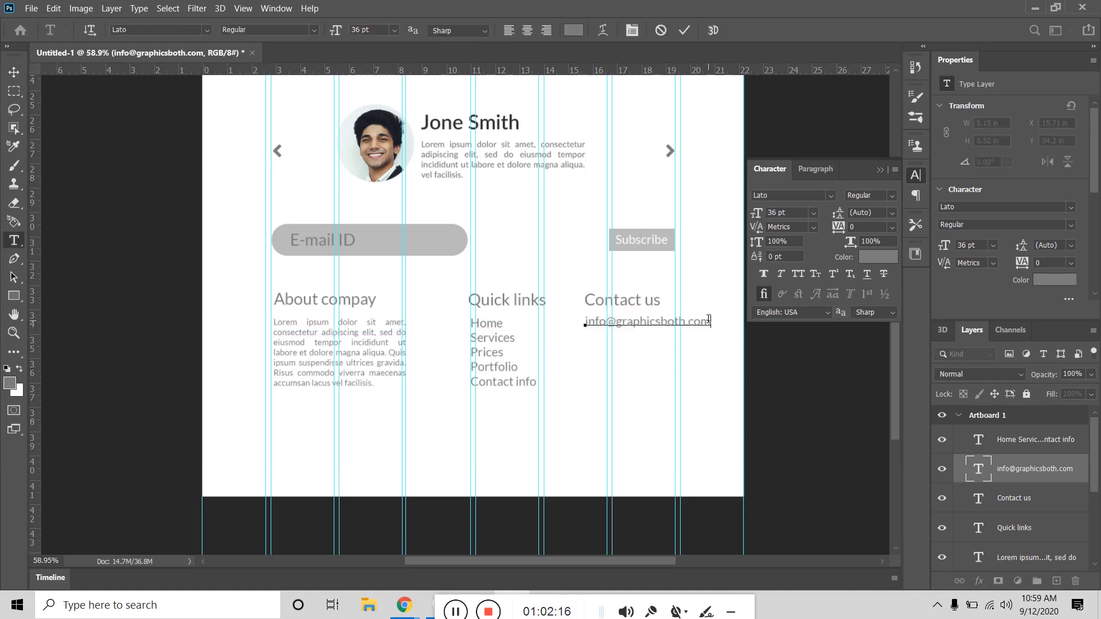
key(Return)
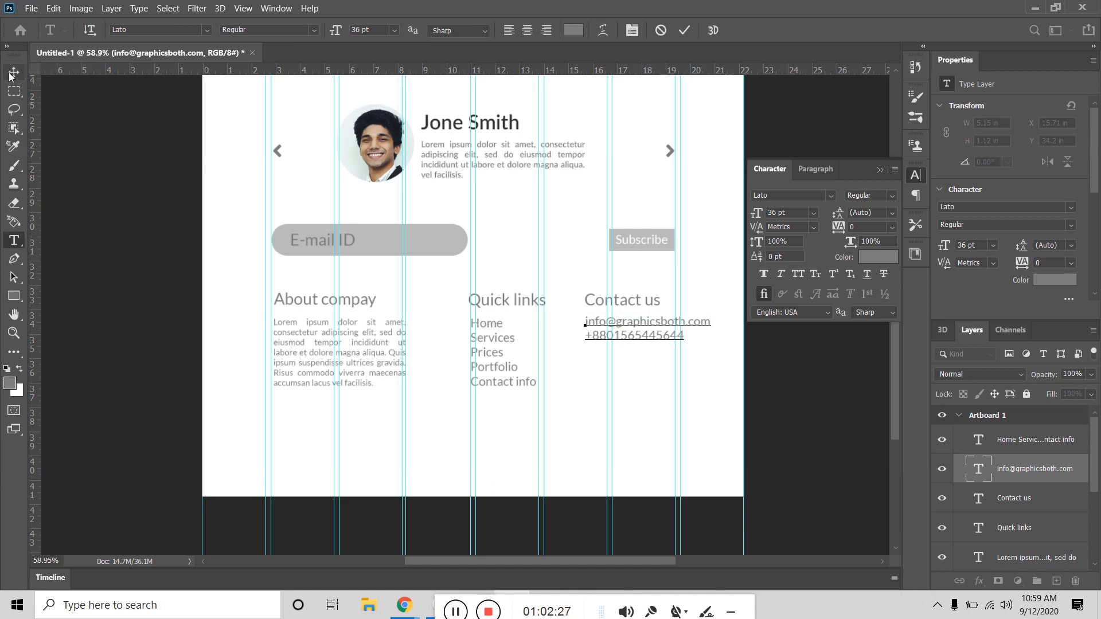
key(ctrl+Return)
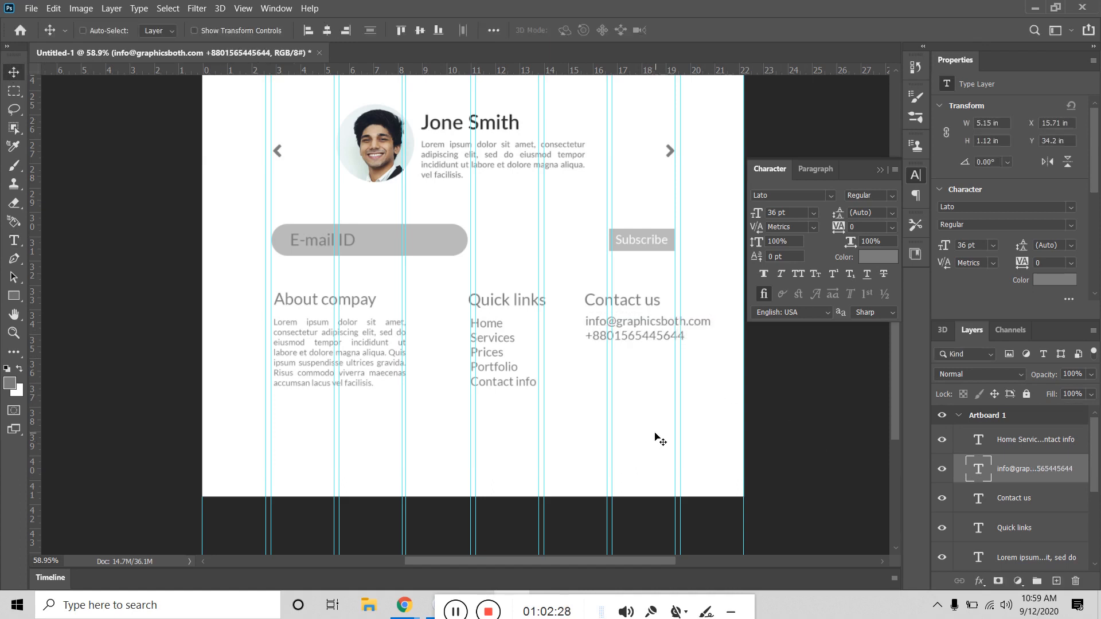
click(15, 241)
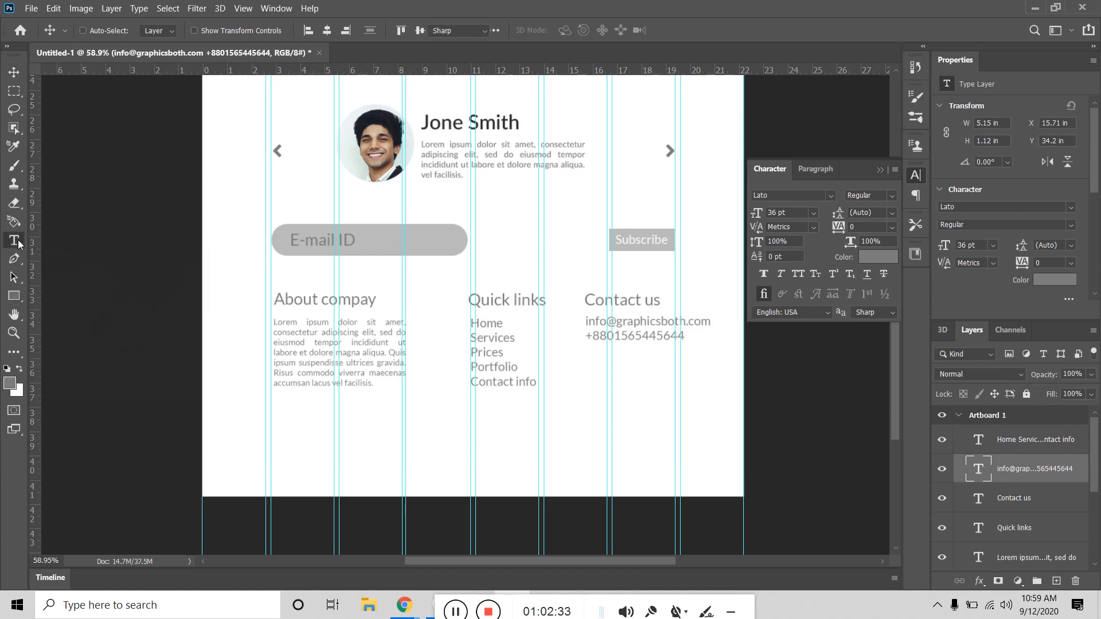
click(597, 378)
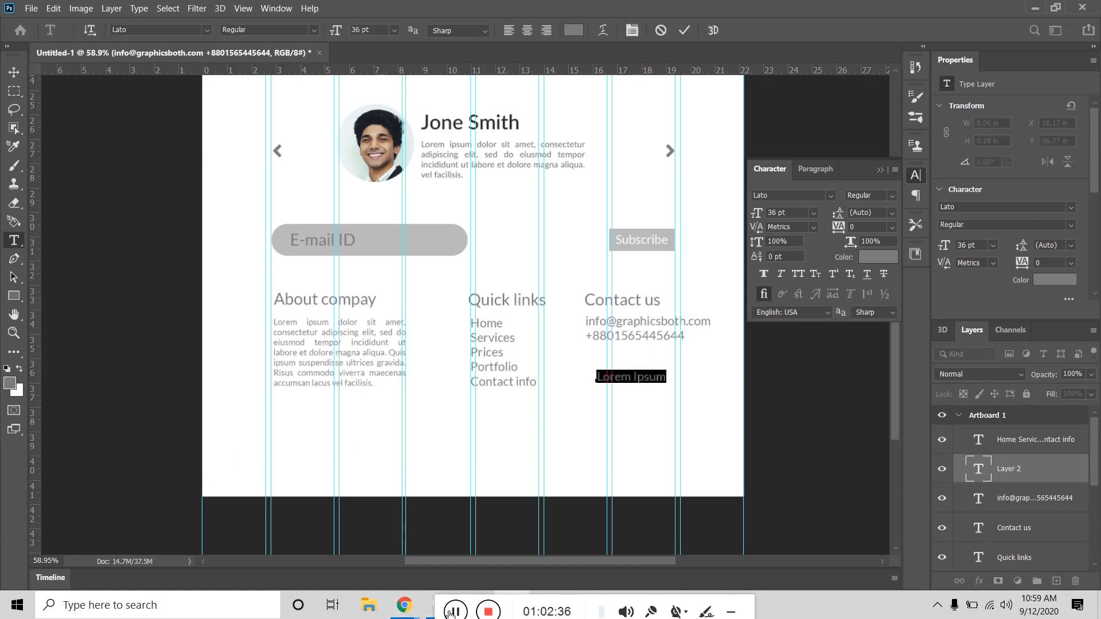
Step: Show the brand icons list on the Font Awesome cheatsheet in Chrome
mouse_move(404, 605)
click(379, 566)
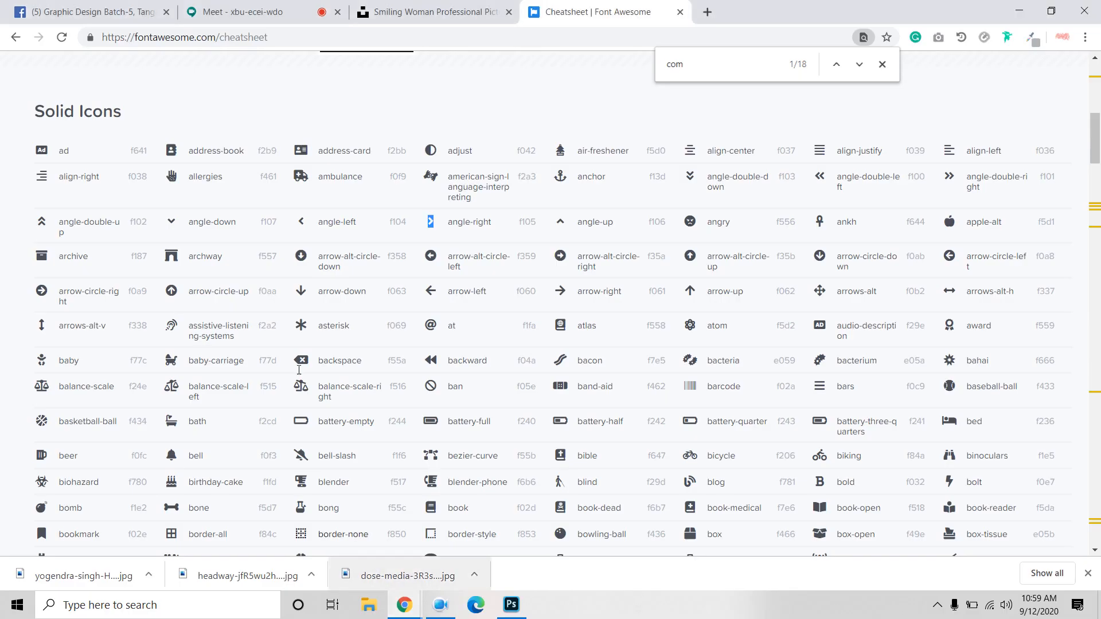
scroll(460, 238, up, 10)
scroll(460, 238, down, 1)
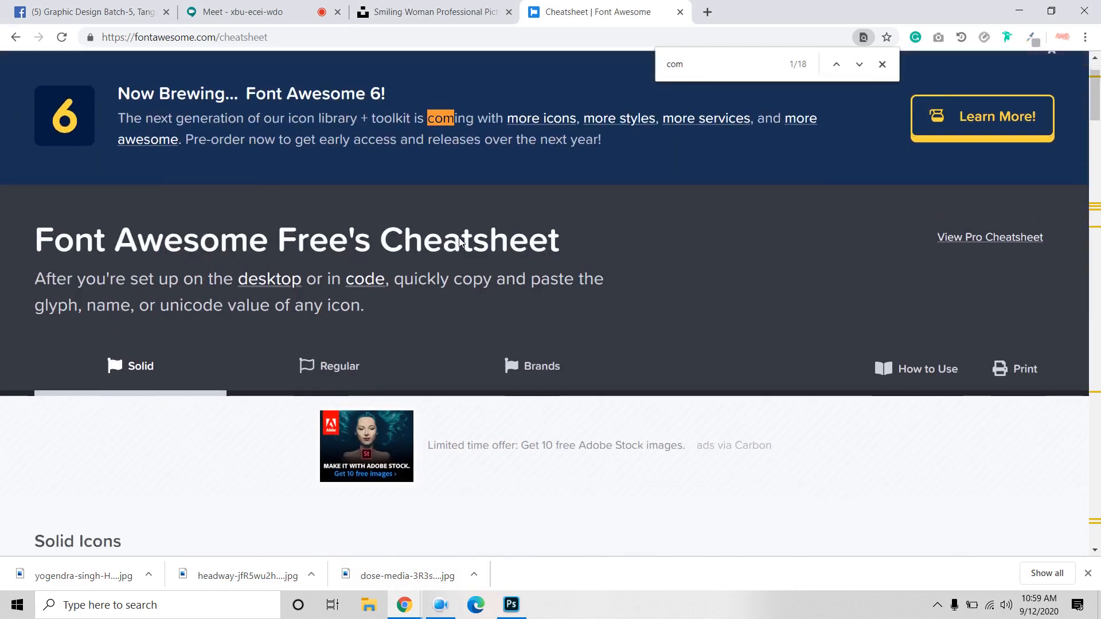
scroll(460, 238, up, 1)
scroll(458, 344, down, 1)
click(537, 364)
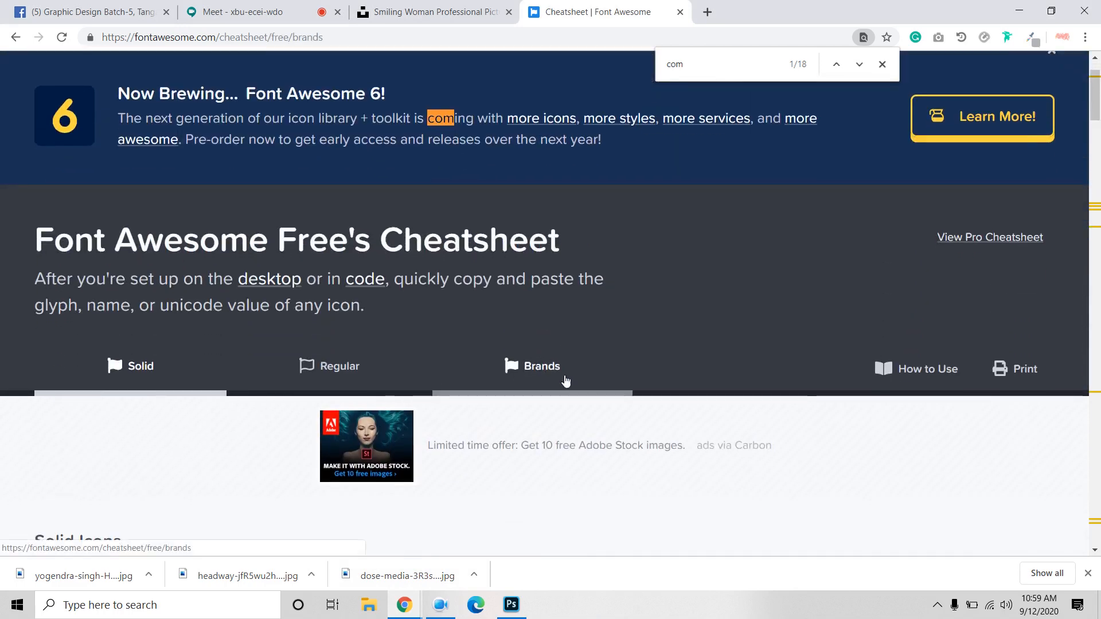
scroll(550, 376, down, 5)
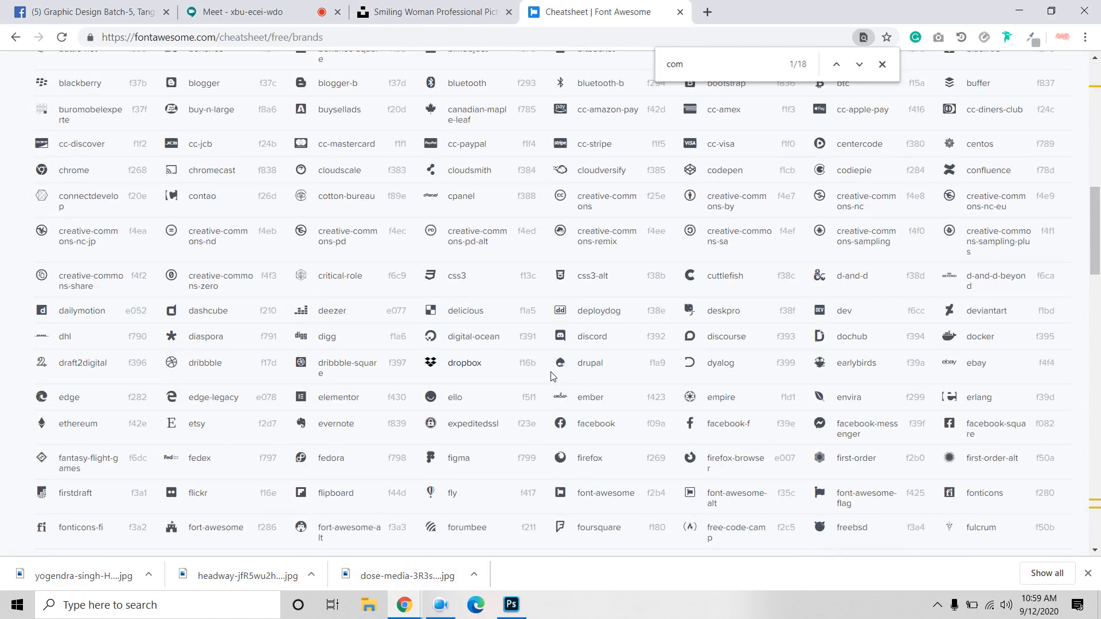
scroll(552, 376, up, 4)
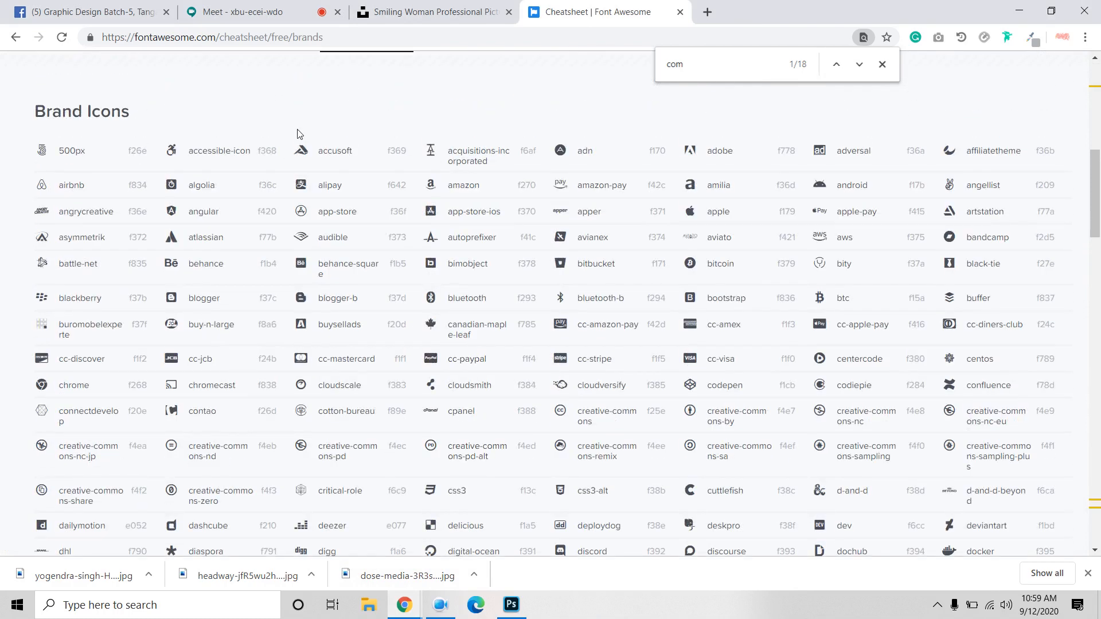
scroll(172, 316, down, 3)
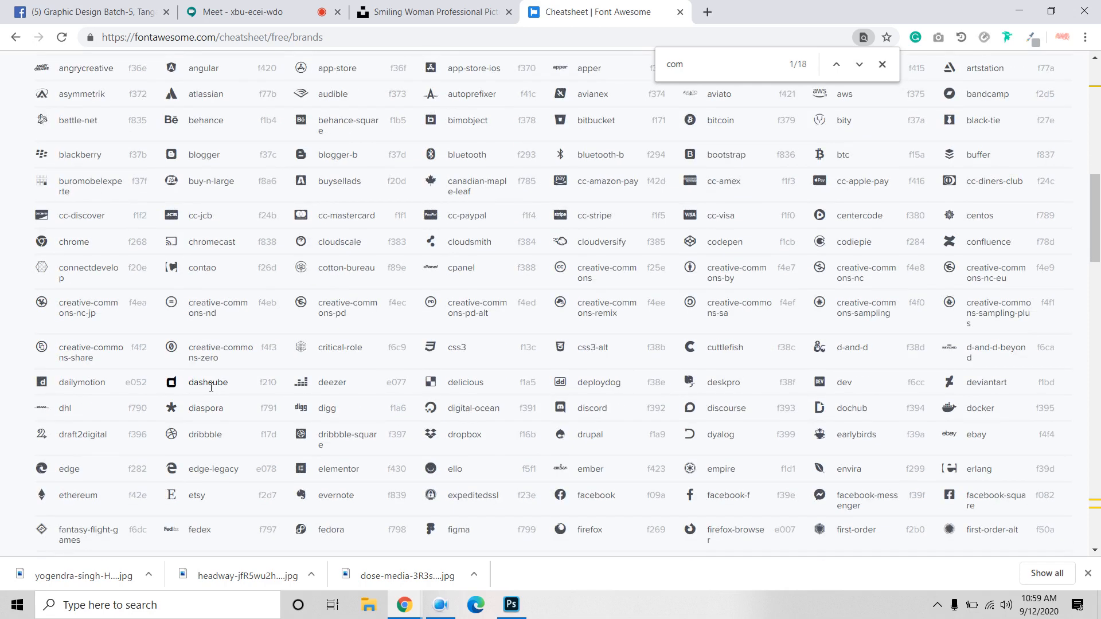
Step: Search the page for 'fa' and copy the facebook-f icon glyph
drag(710, 62, 636, 69)
text(f)
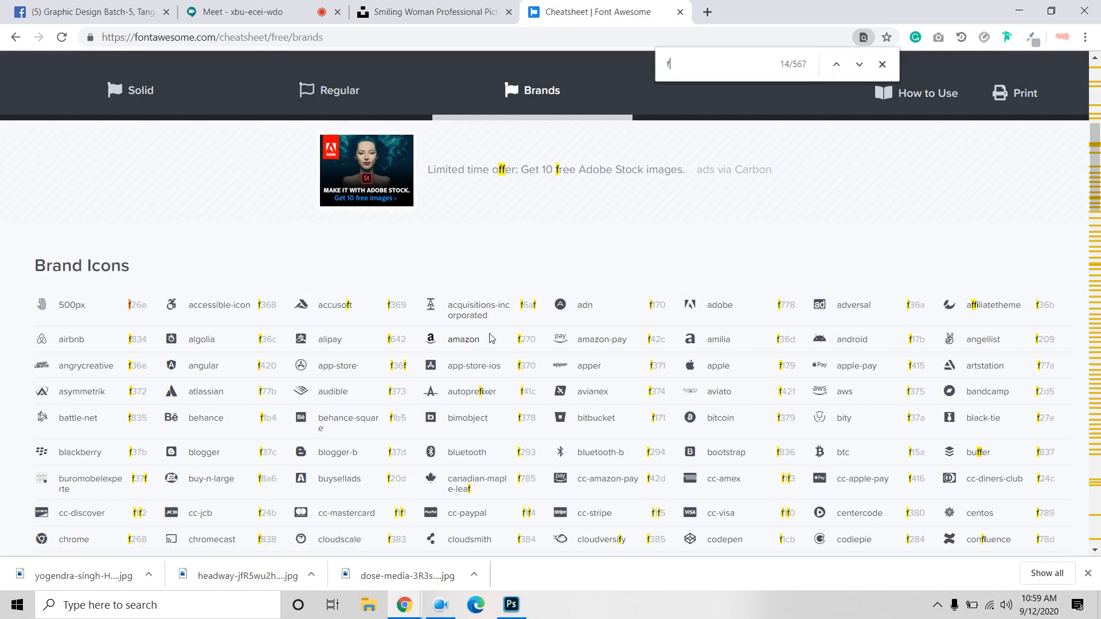
text(a)
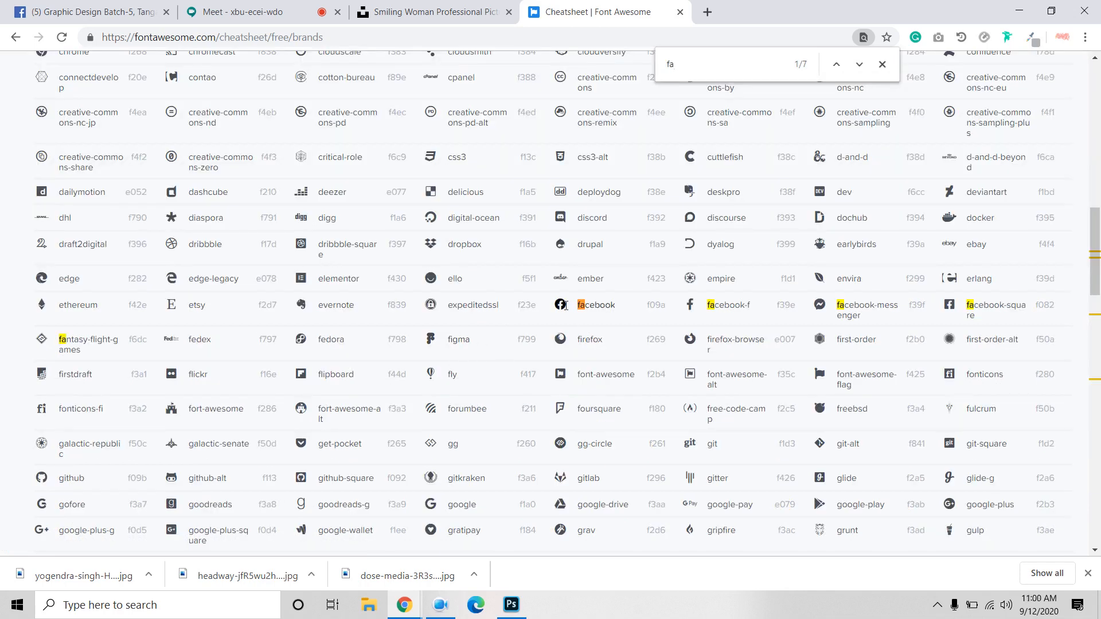
drag(565, 305, 559, 305)
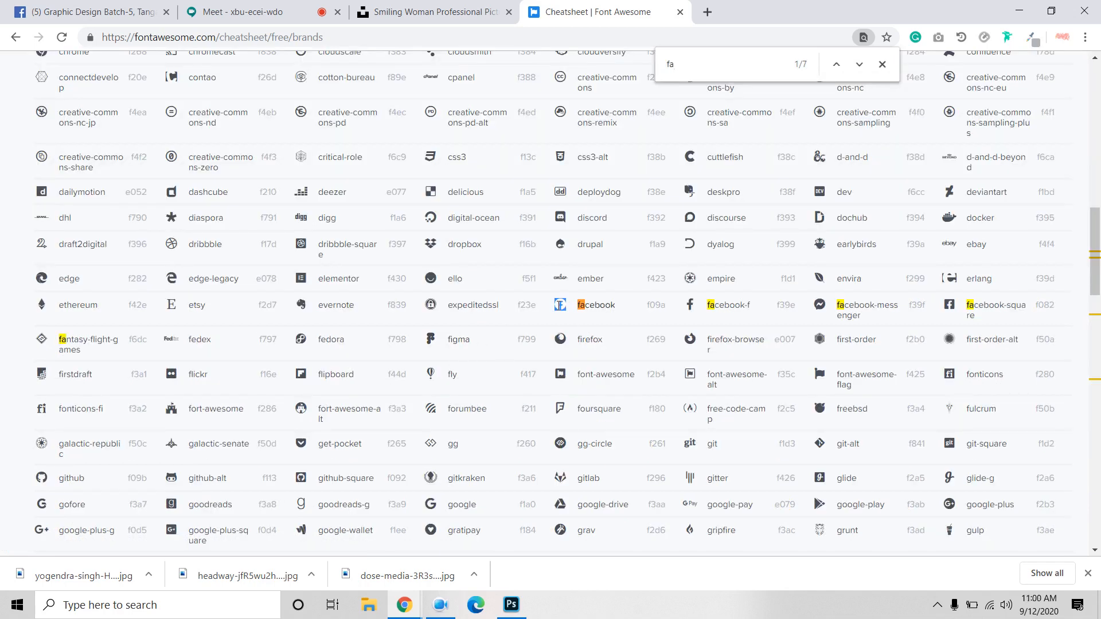
drag(695, 305, 686, 305)
right_click(692, 309)
click(717, 317)
Step: Paste the copied facebook-f glyph over the Lorem Ipsum placeholder text
click(511, 605)
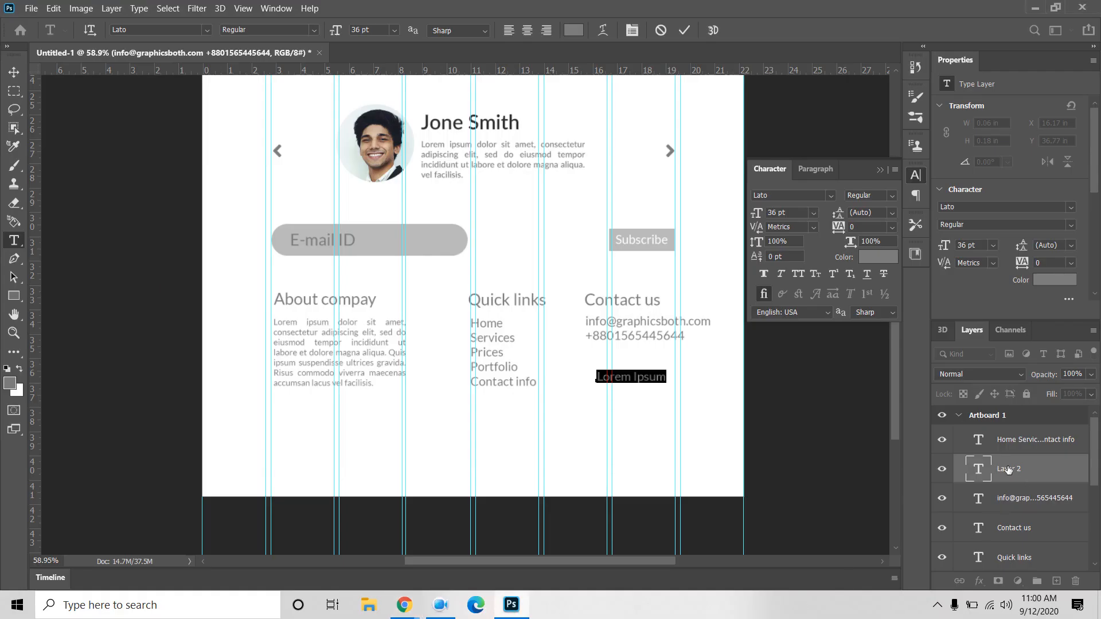
double_click(975, 469)
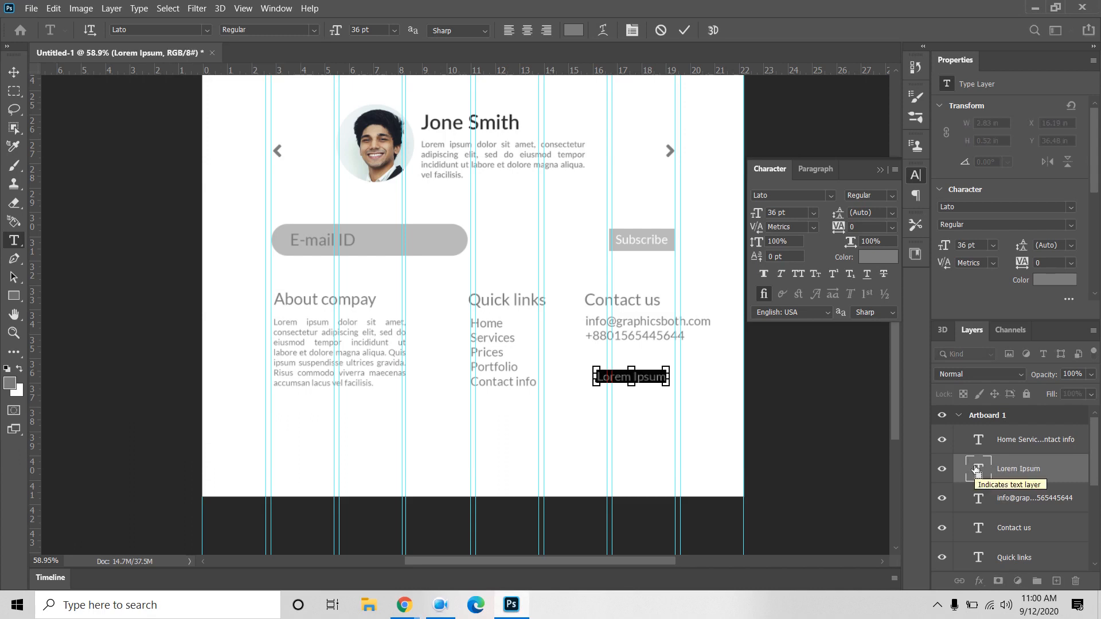
key(ctrl+v)
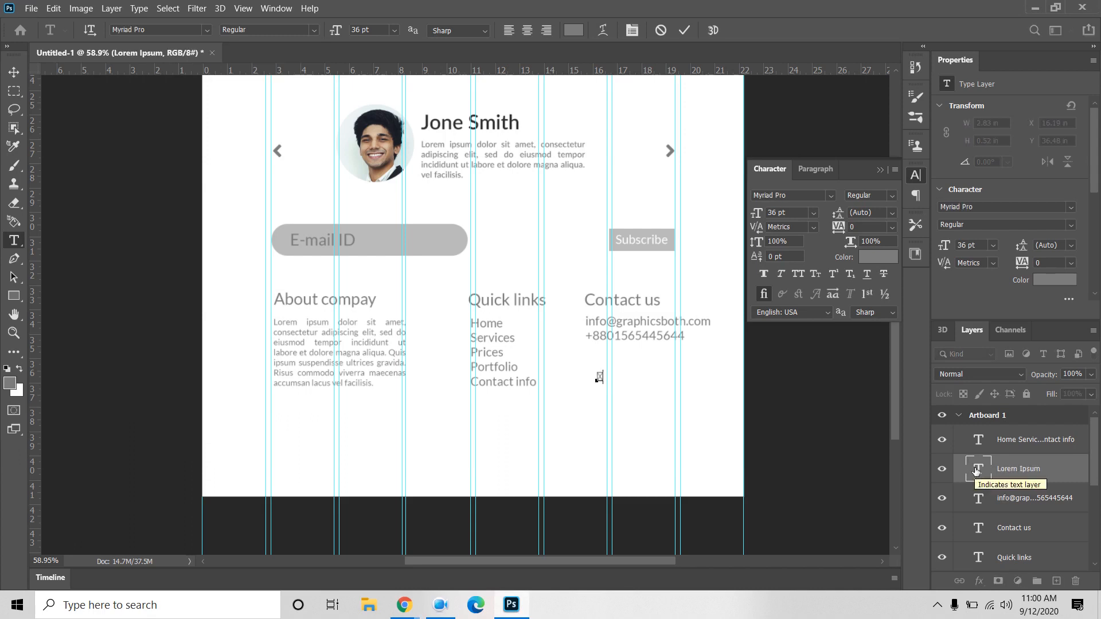
click(976, 470)
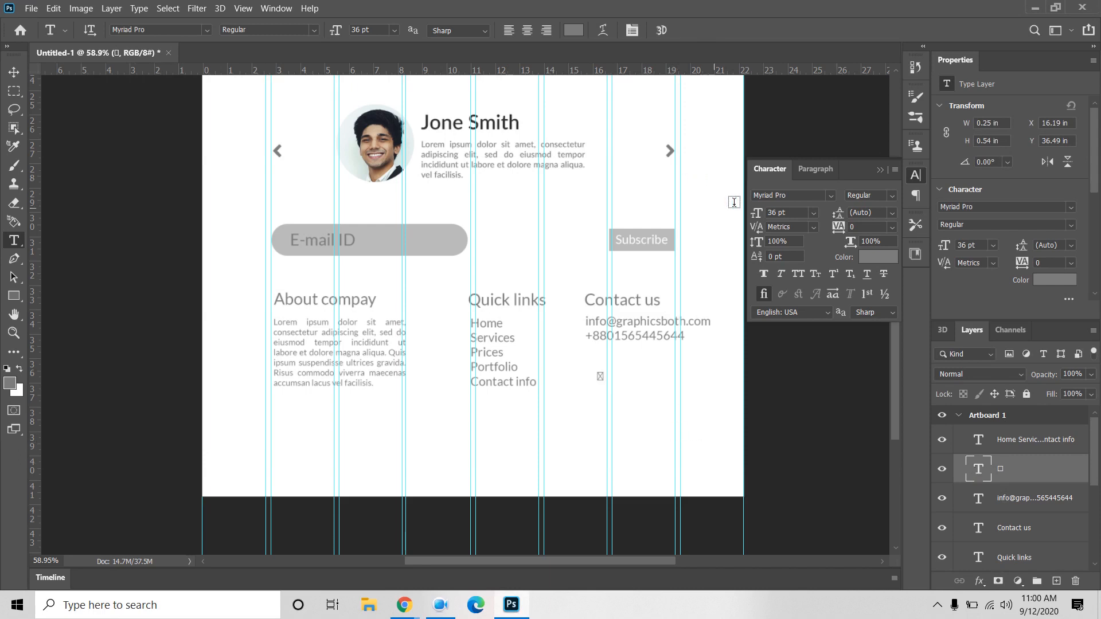
Step: Set the icon's font to Font Awesome 5 Free Solid
click(800, 195)
text(font)
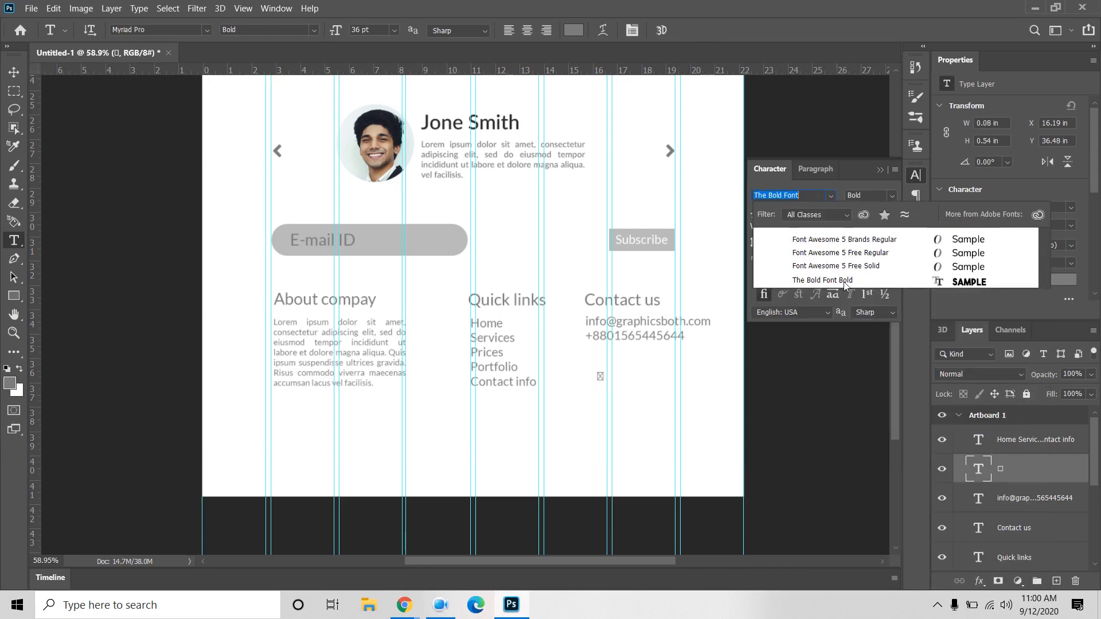
click(858, 265)
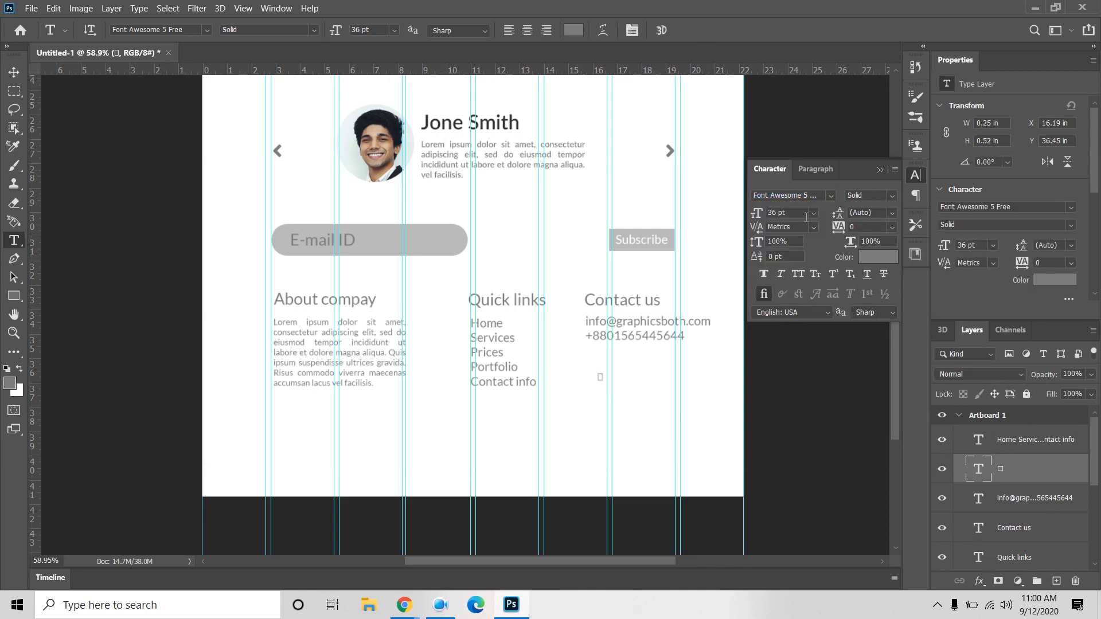
click(829, 195)
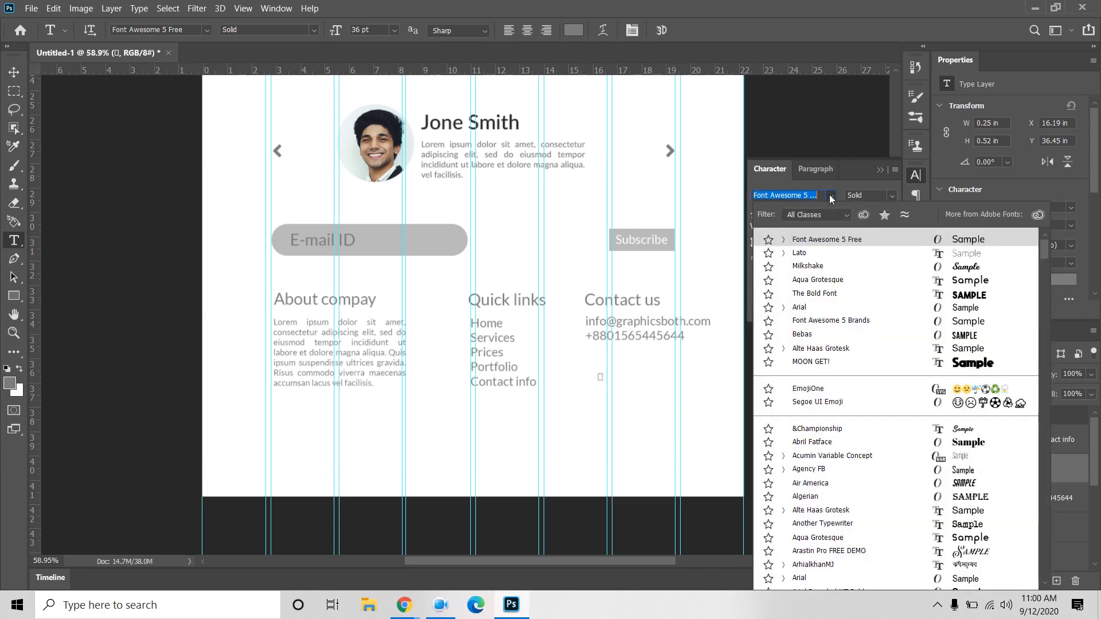
click(783, 240)
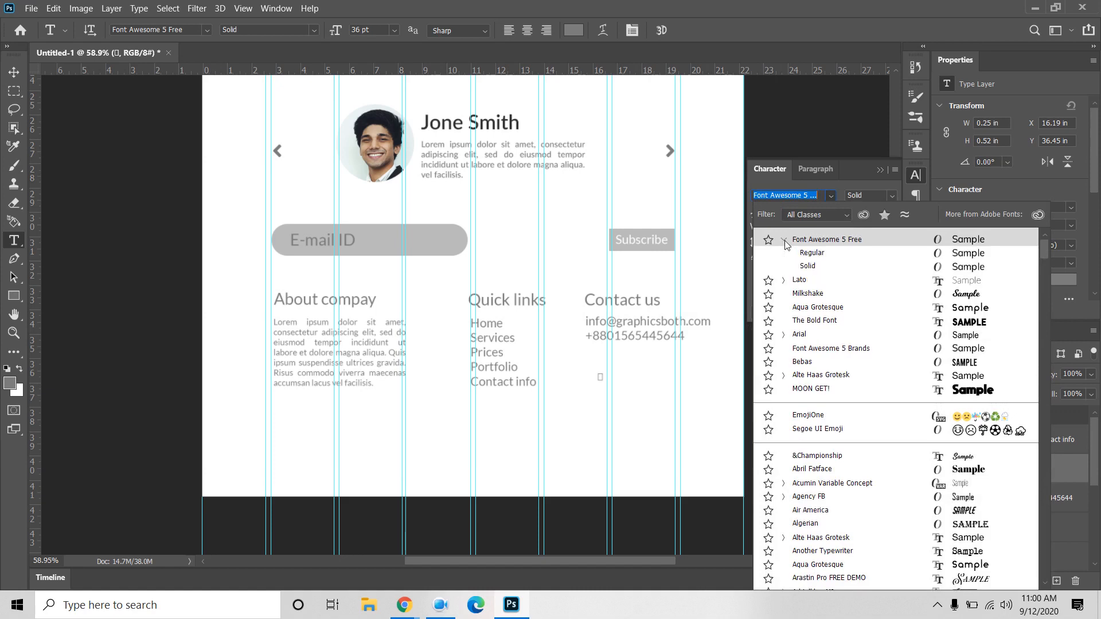
click(812, 267)
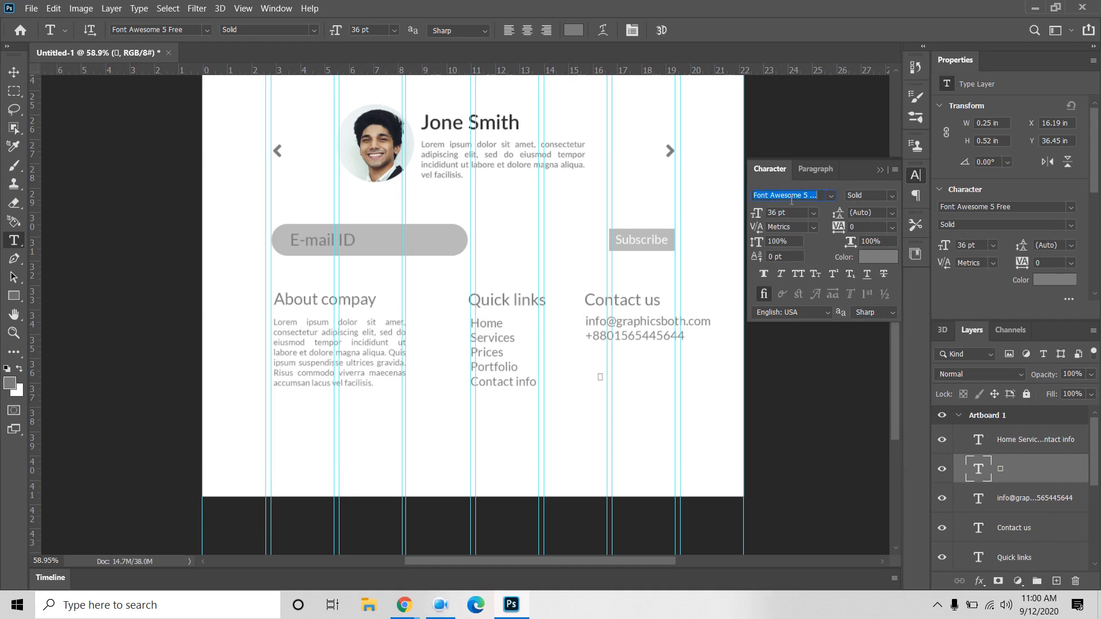
Step: Try other fonts matching 'fo', ending with The Bold Font applied, and search 'font' again
text(font)
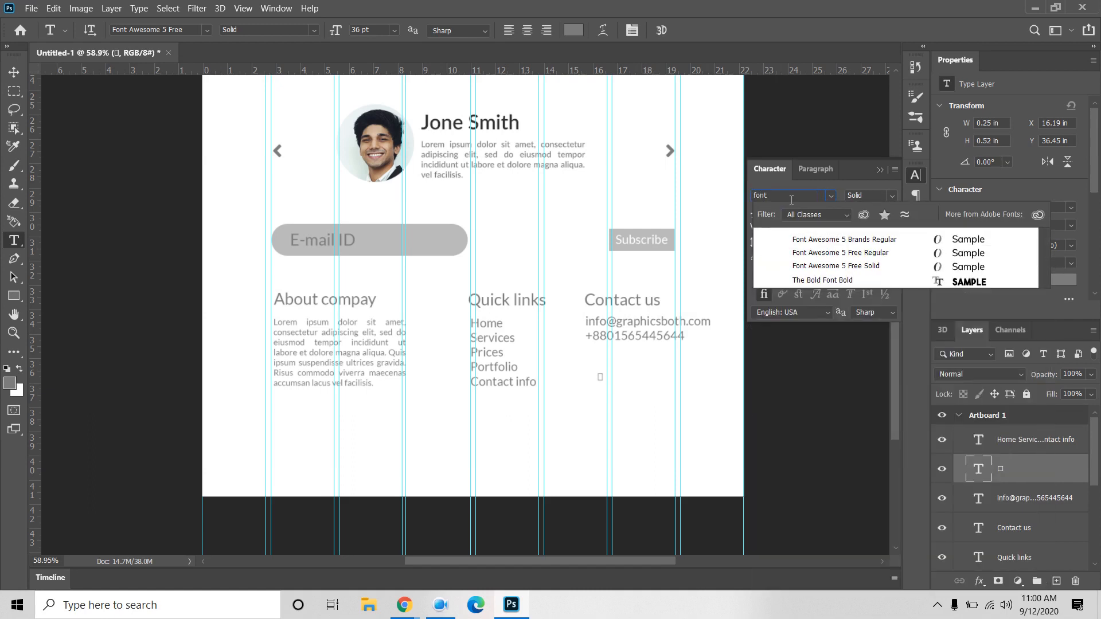
key(Down)
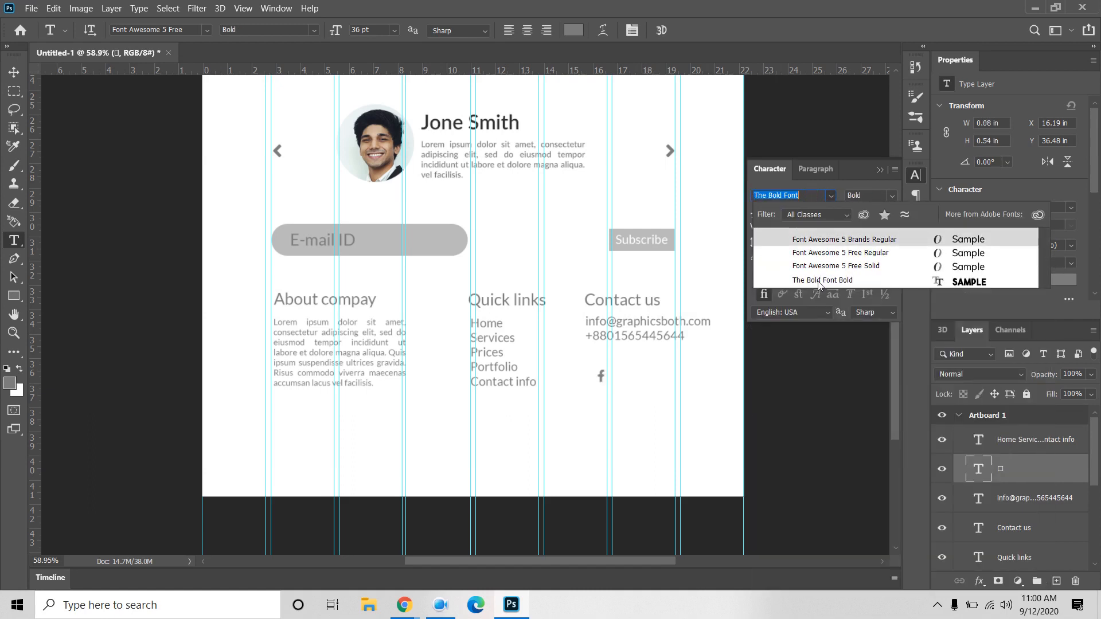
click(822, 281)
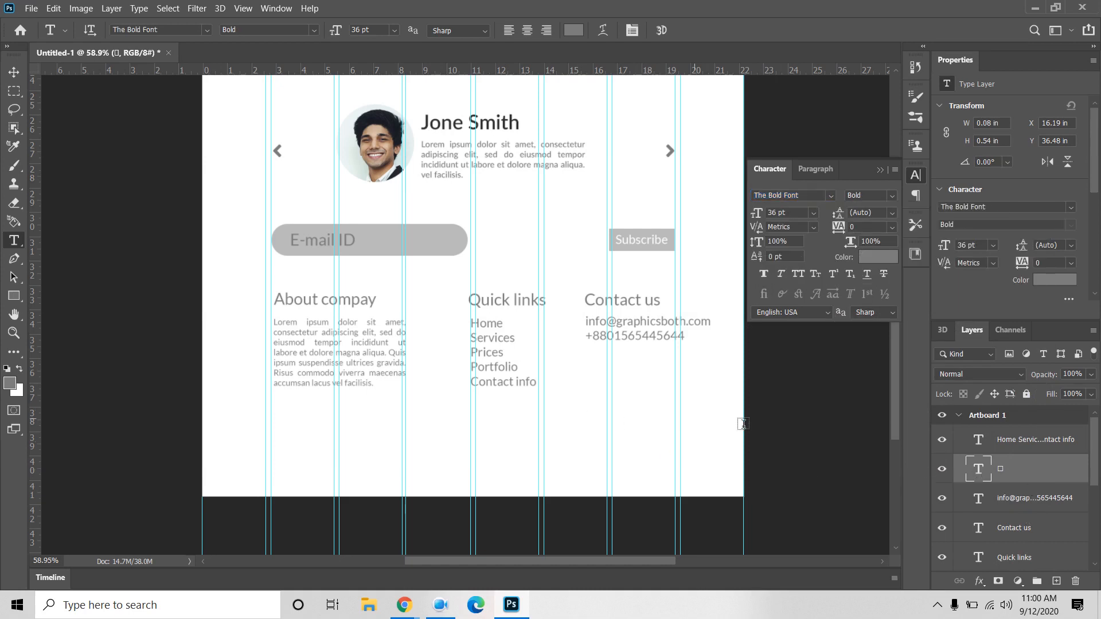
click(780, 201)
text(font)
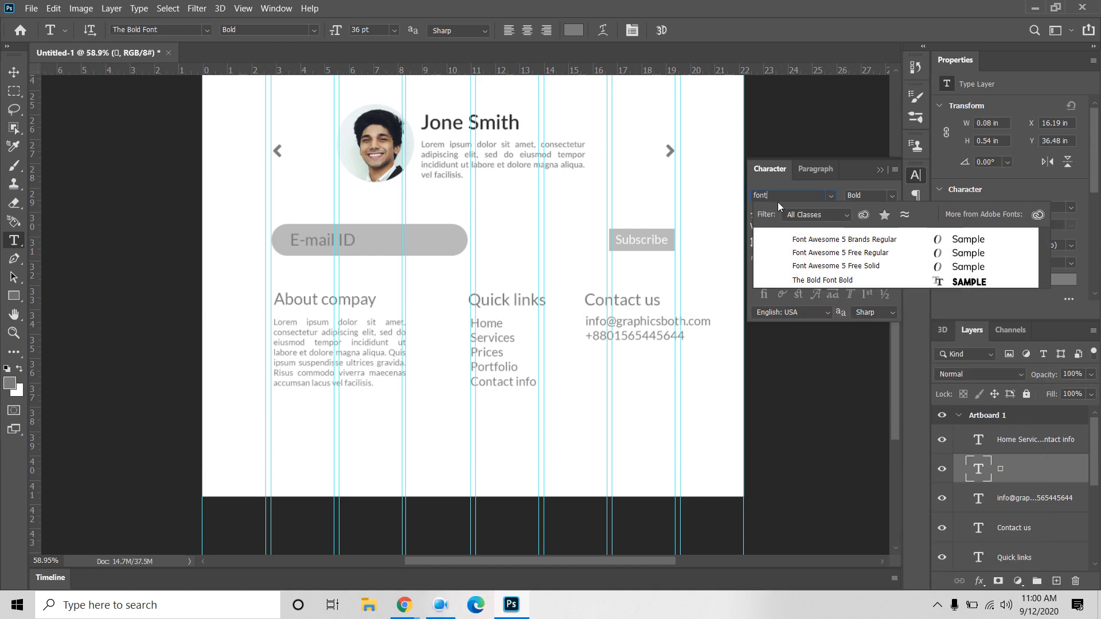
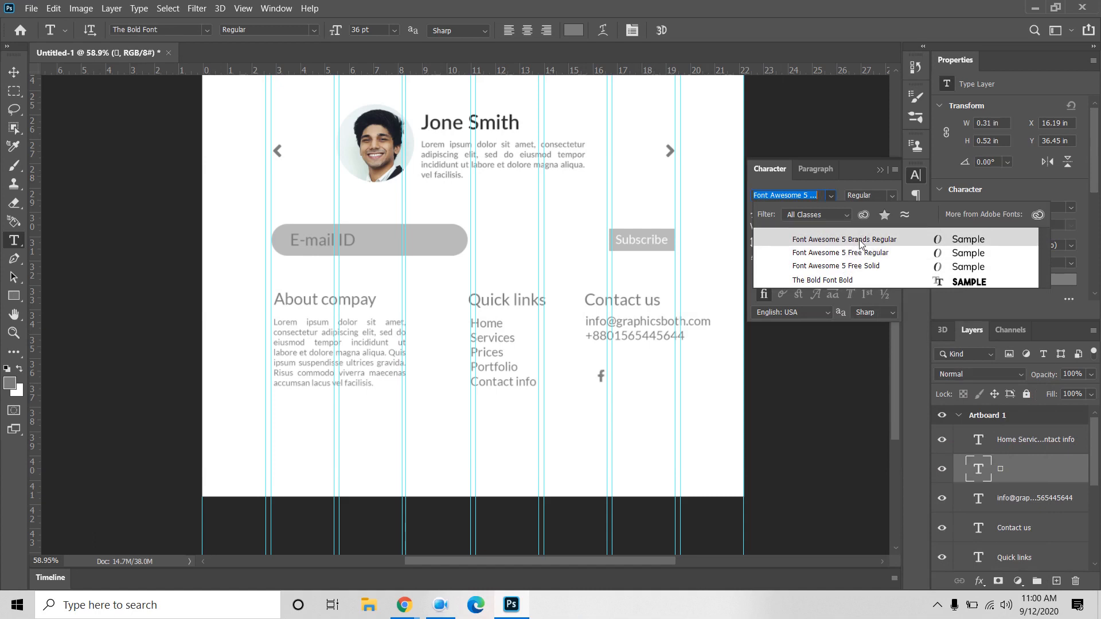
Step: Set the Facebook icon to Font Awesome 5 Brands and Alt-drag a copy to its right
click(859, 244)
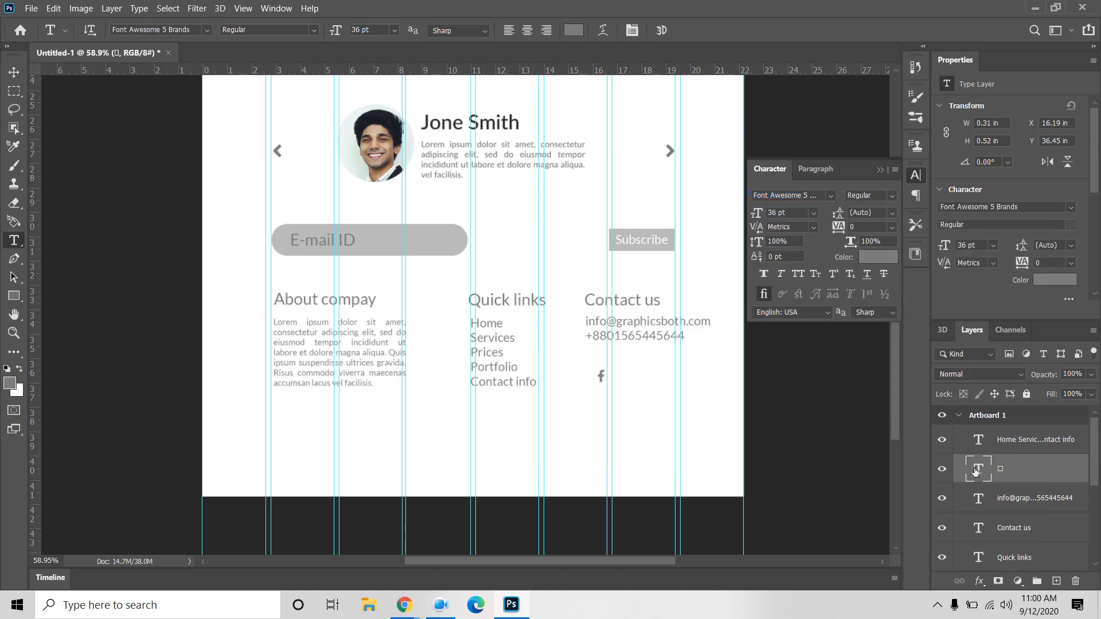
click(14, 71)
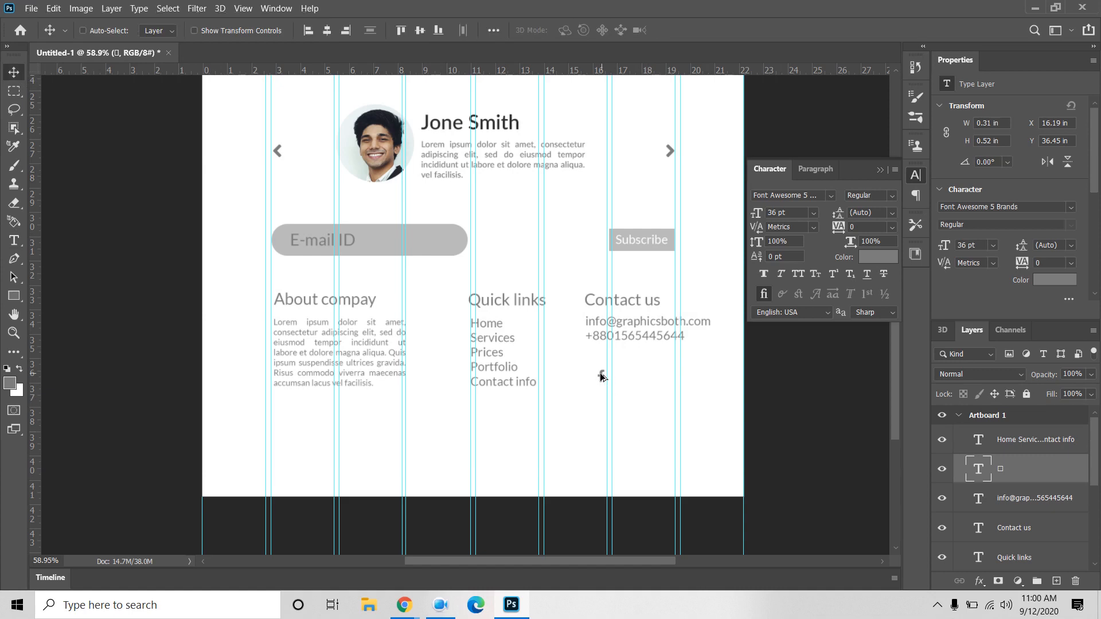
drag(601, 375, 642, 377)
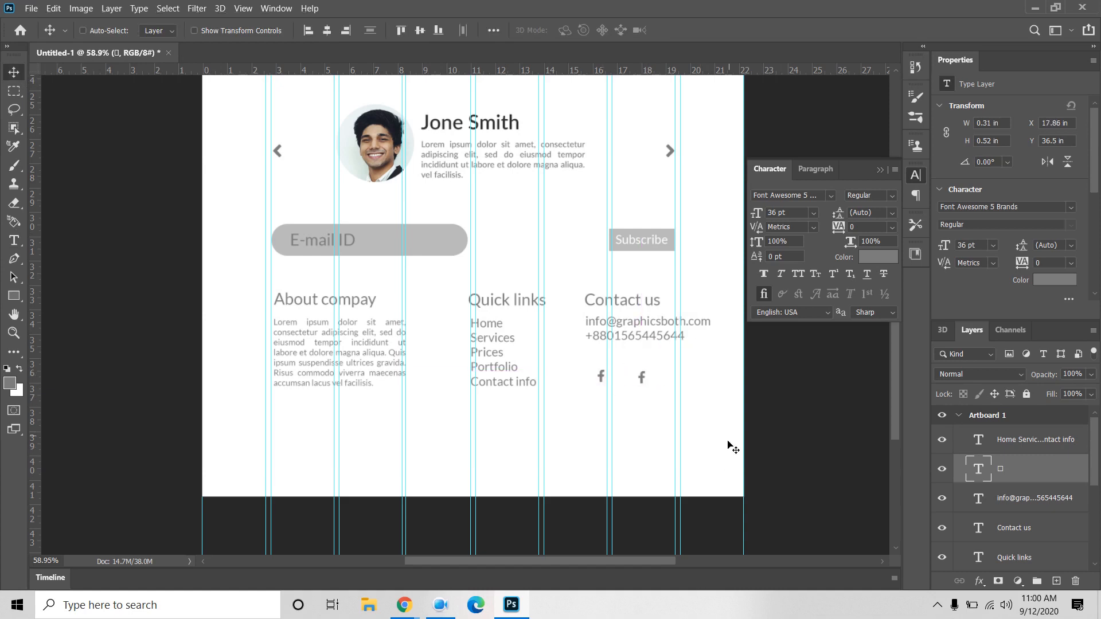
click(405, 607)
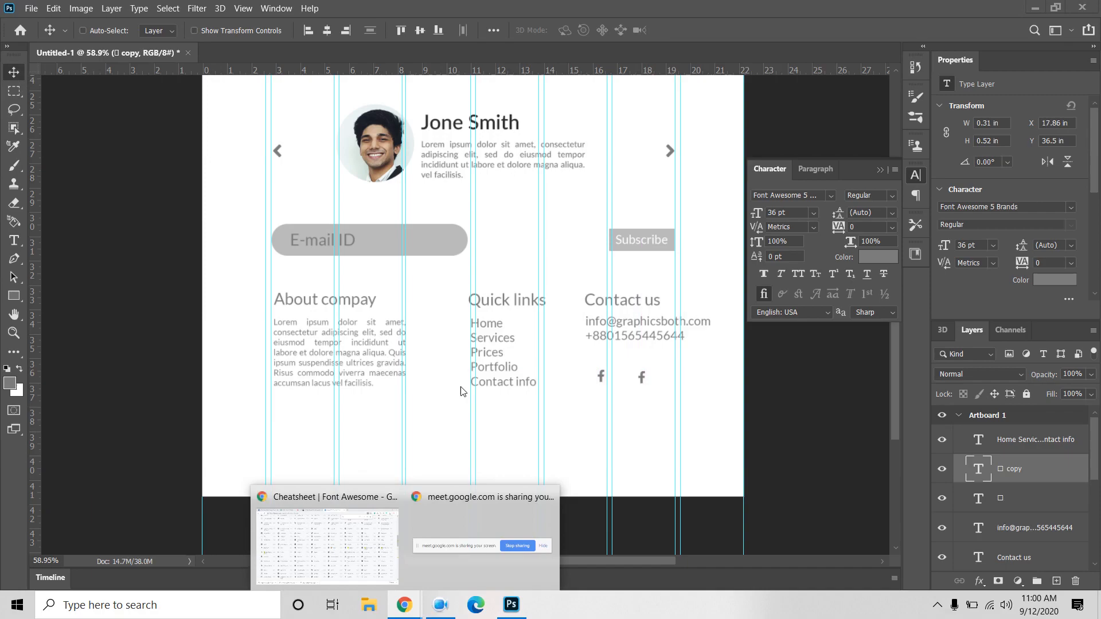
Step: Copy the twitter glyph from the cheatsheet and paste it into the duplicated icon
click(327, 545)
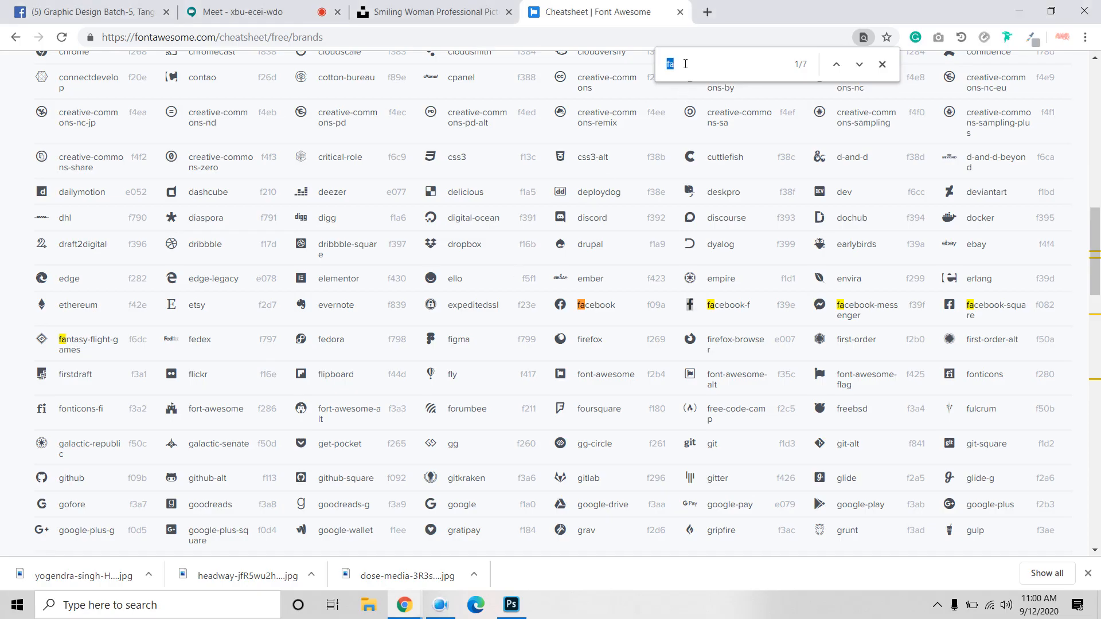
text(tw)
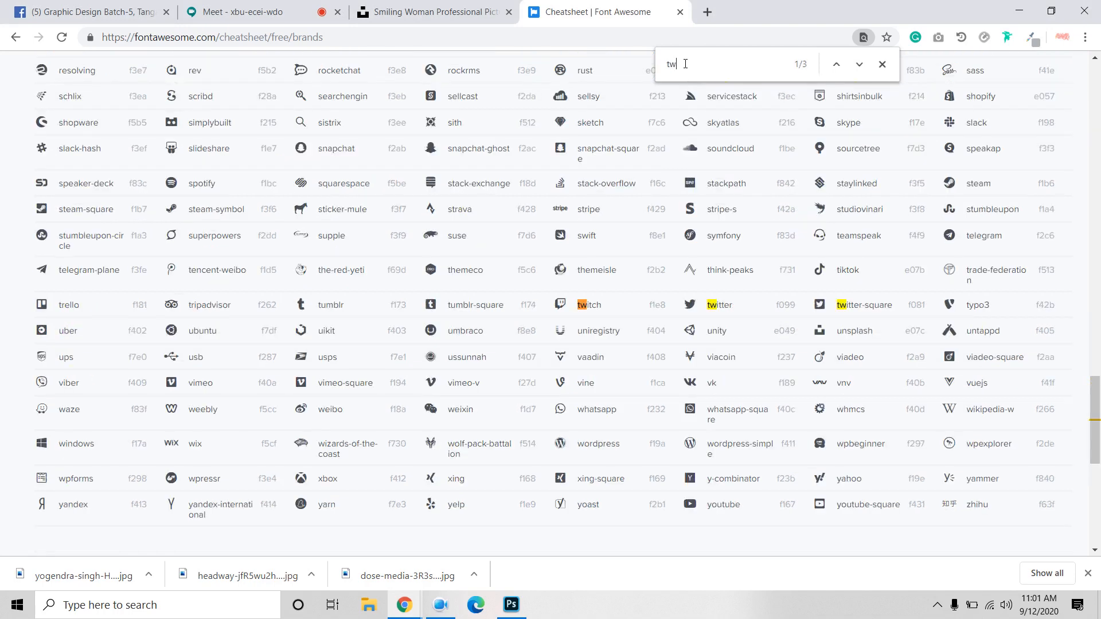
double_click(690, 305)
right_click(694, 305)
click(713, 315)
click(511, 604)
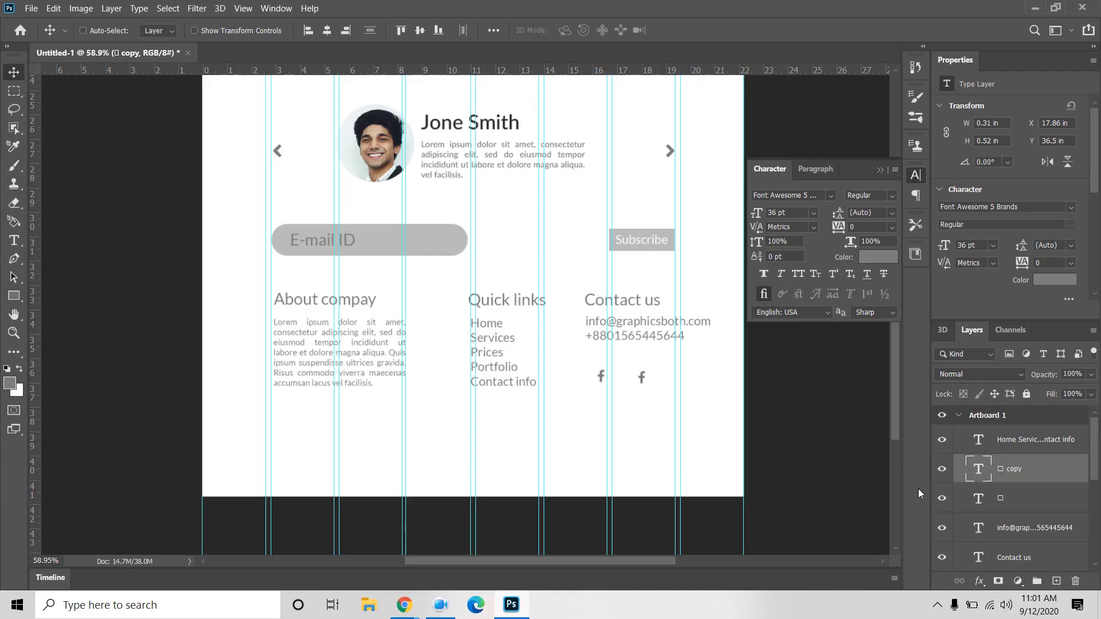
double_click(978, 471)
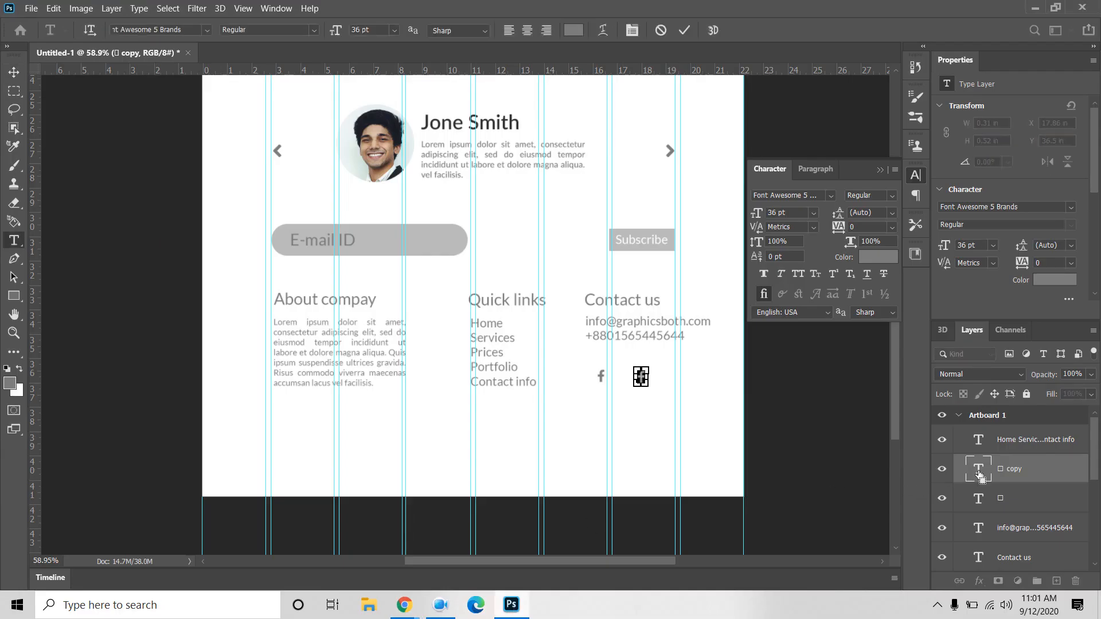
key(ctrl+v)
click(13, 71)
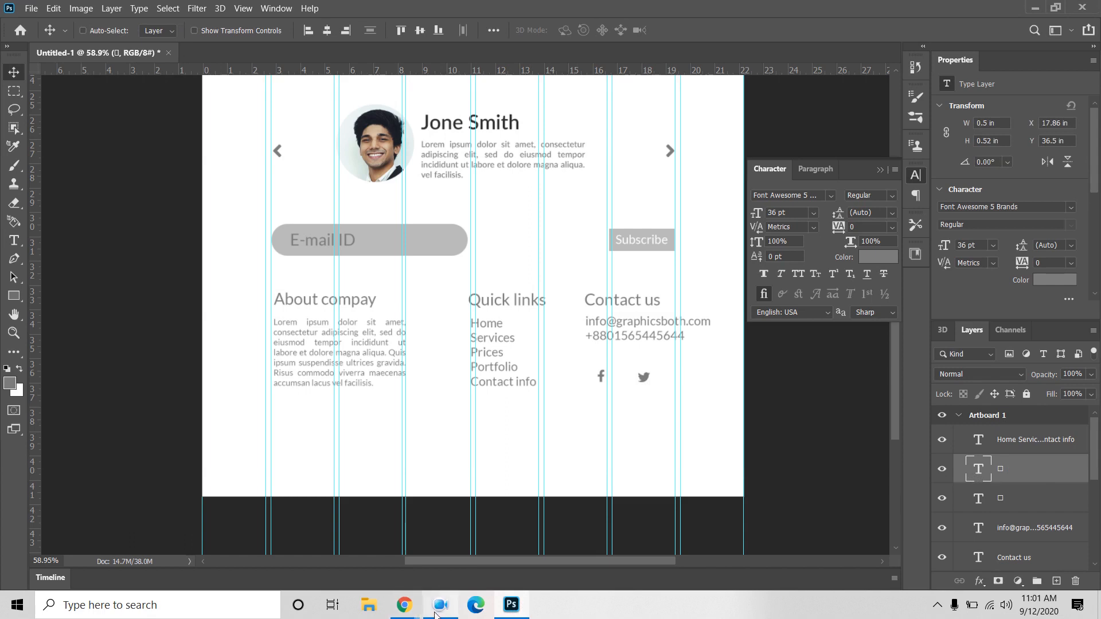
Step: Find and copy the pinterest-p glyph from the Font Awesome cheatsheet
mouse_move(404, 605)
click(339, 548)
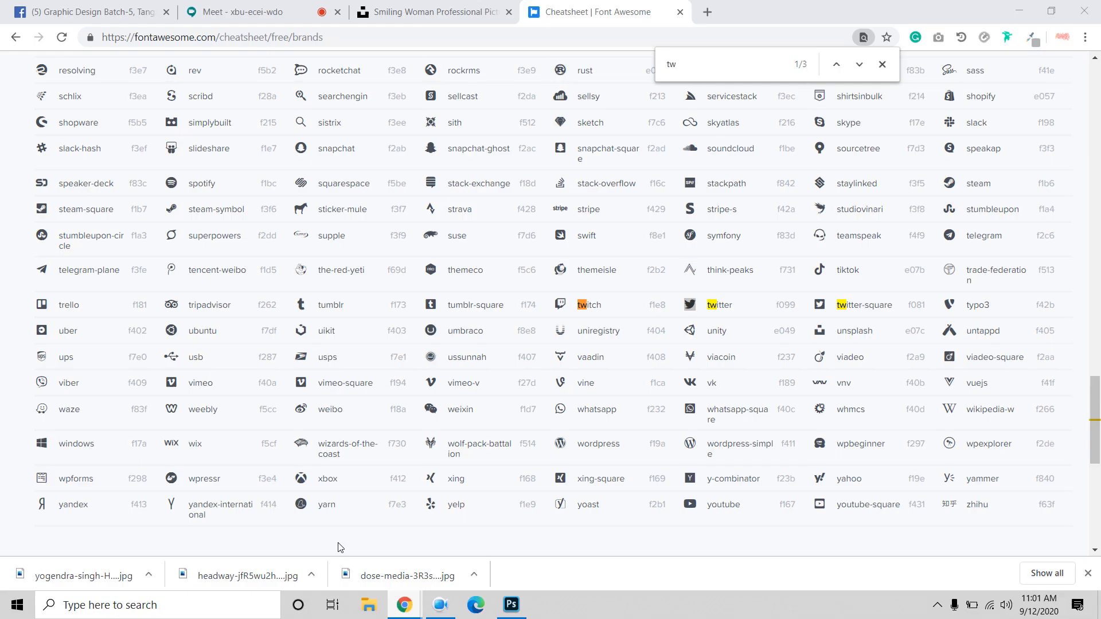
key(ctrl+f)
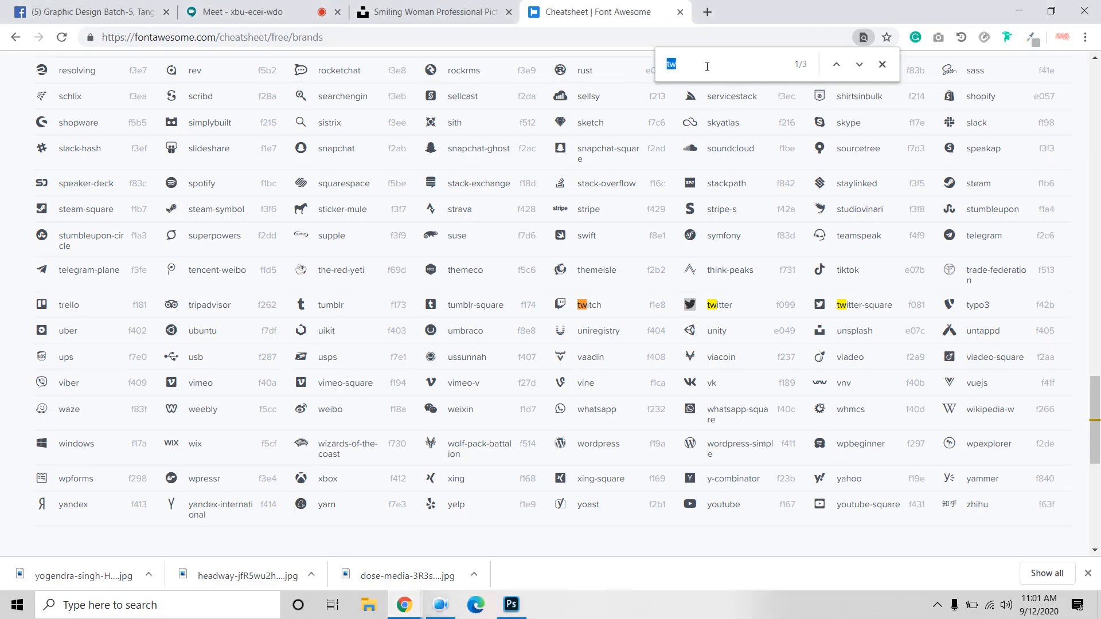
text(li)
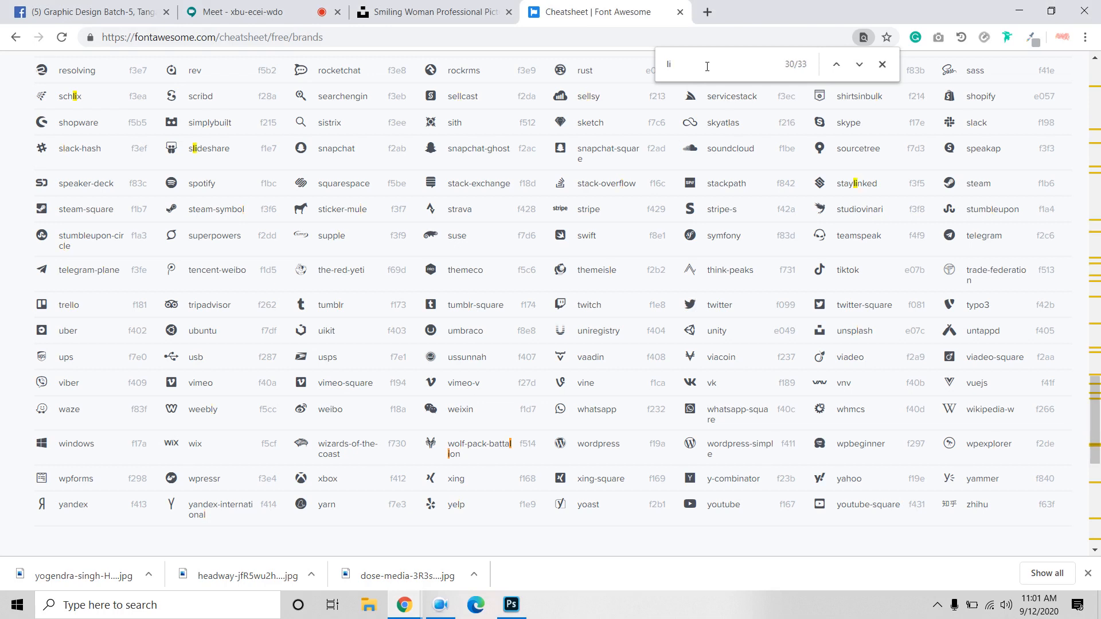
text(n)
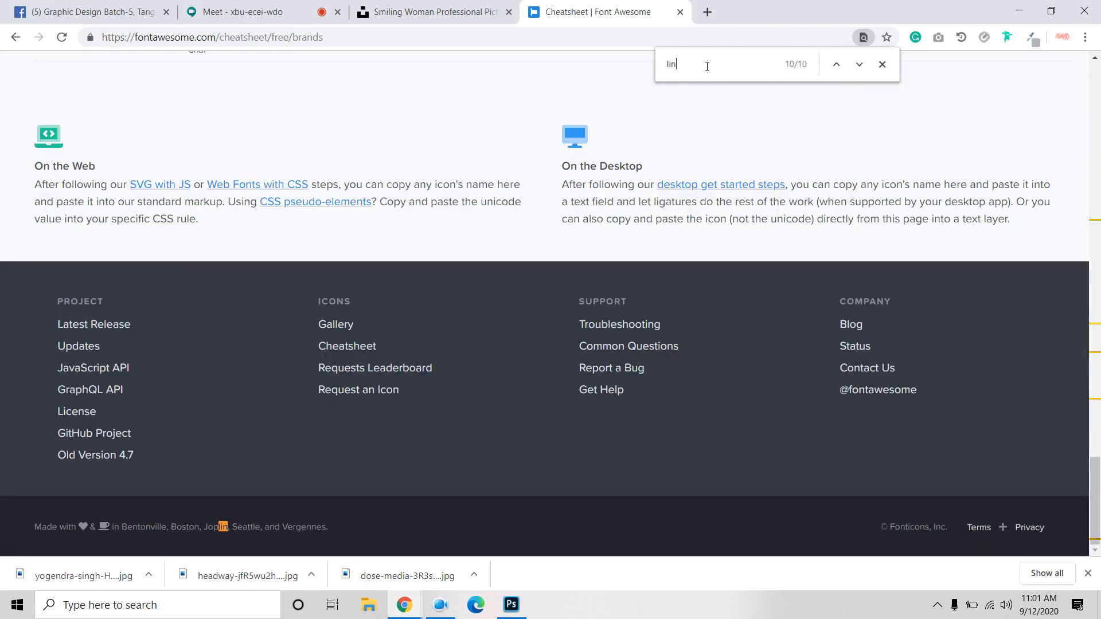
key(BackSpace)
key(BackSpace)
key(BackSpace)
scroll(490, 272, up, 15)
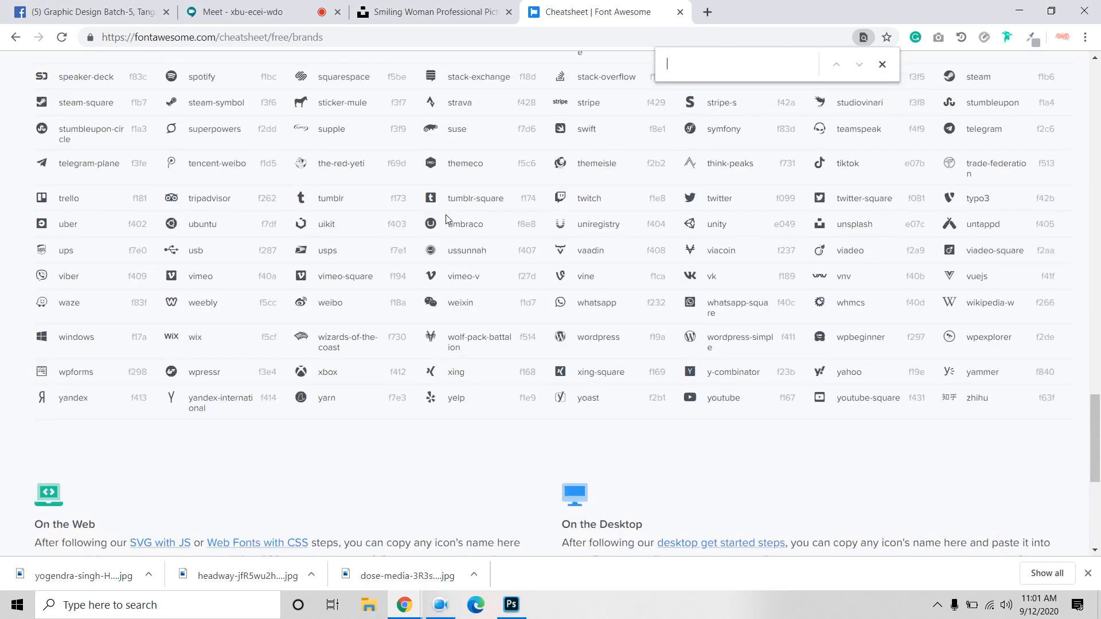
scroll(487, 277, up, 5)
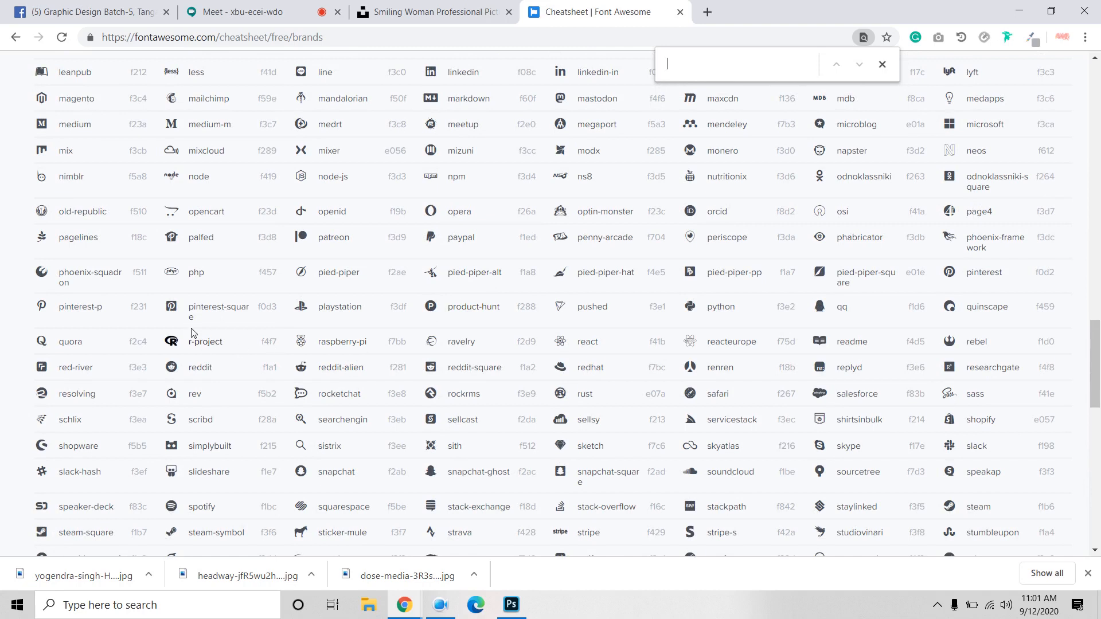
double_click(41, 306)
right_click(45, 307)
click(63, 315)
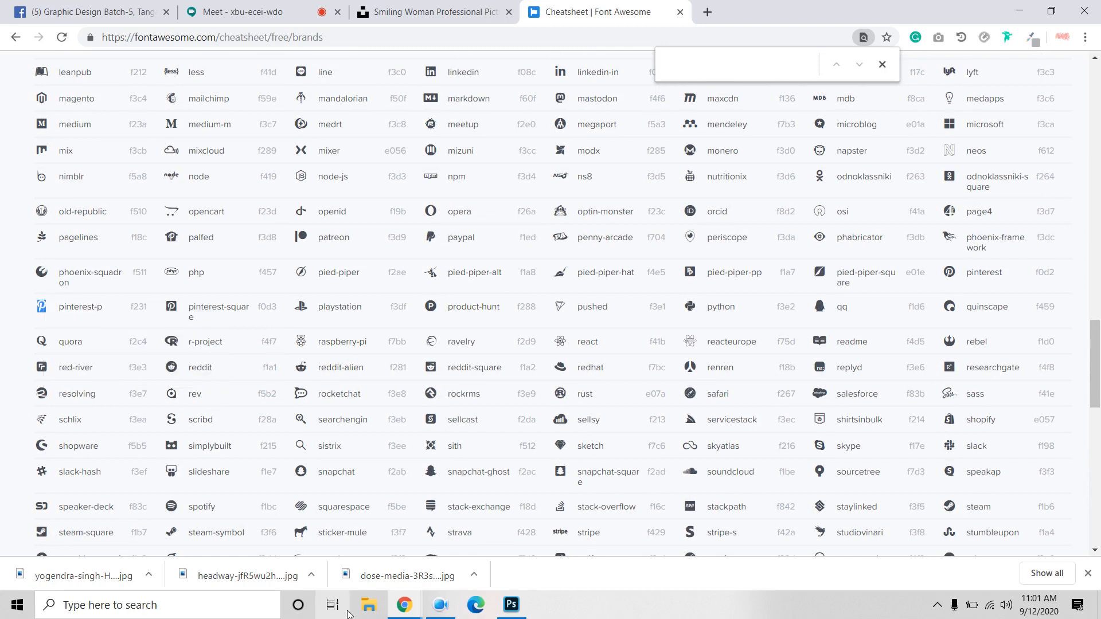
click(511, 605)
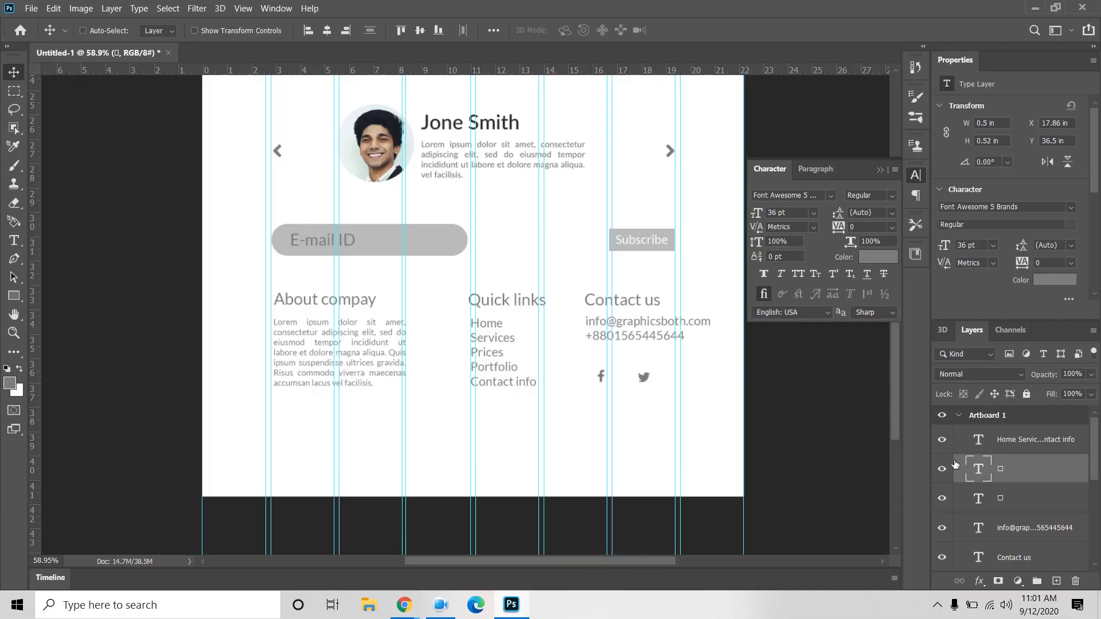
Step: Duplicate the Twitter icon to its right and replace it with the pinterest-p glyph
key(ctrl+j)
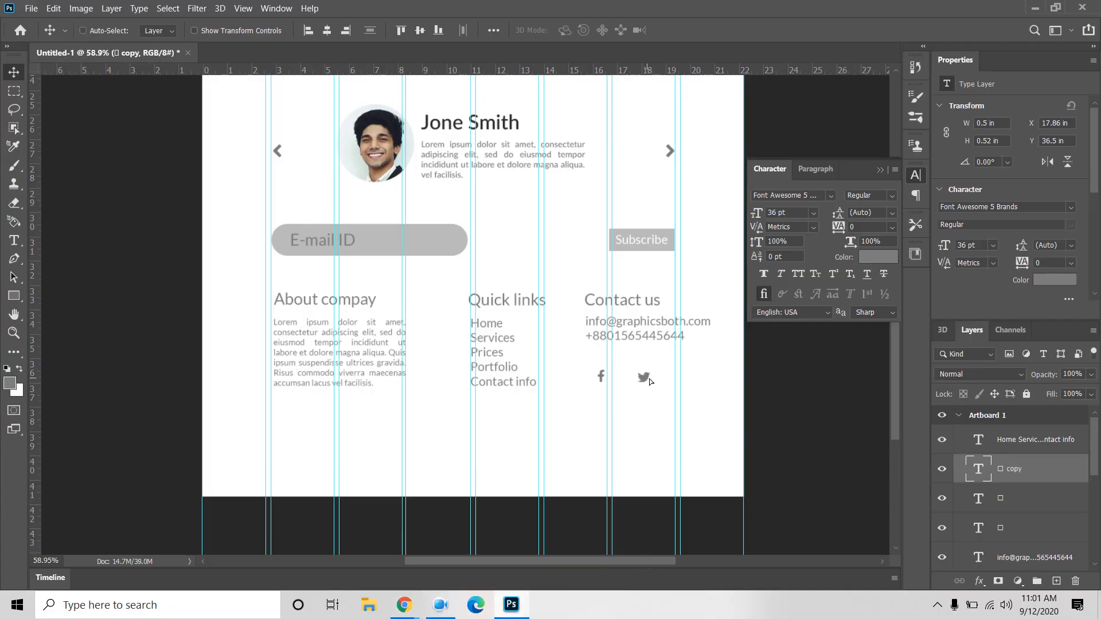
drag(652, 387, 696, 387)
double_click(985, 467)
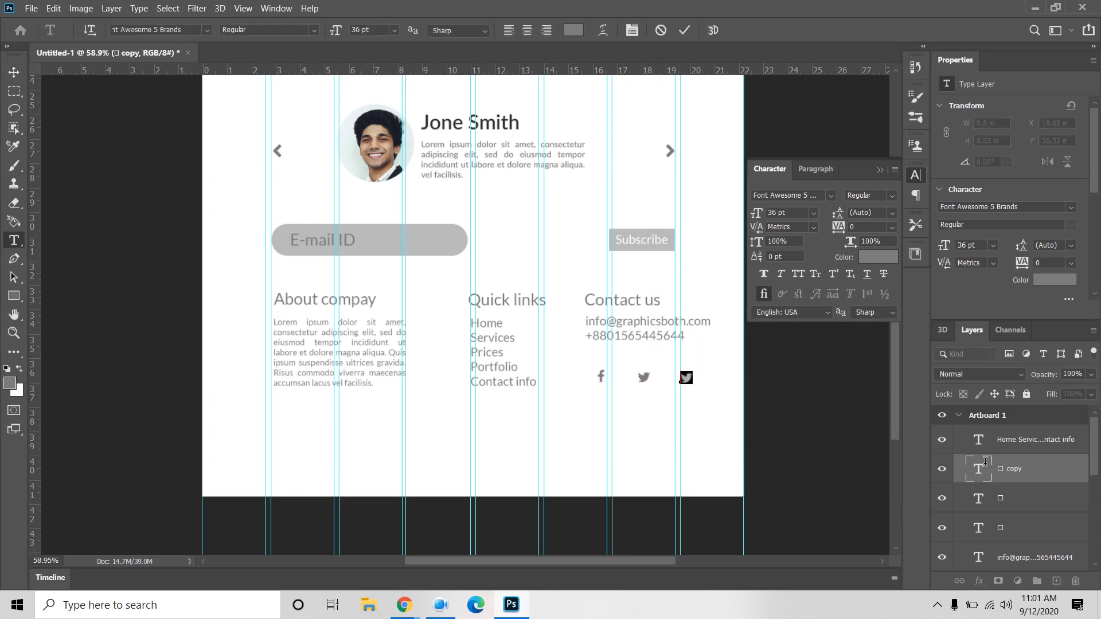
key(ctrl+v)
key(ctrl+Return)
key(v)
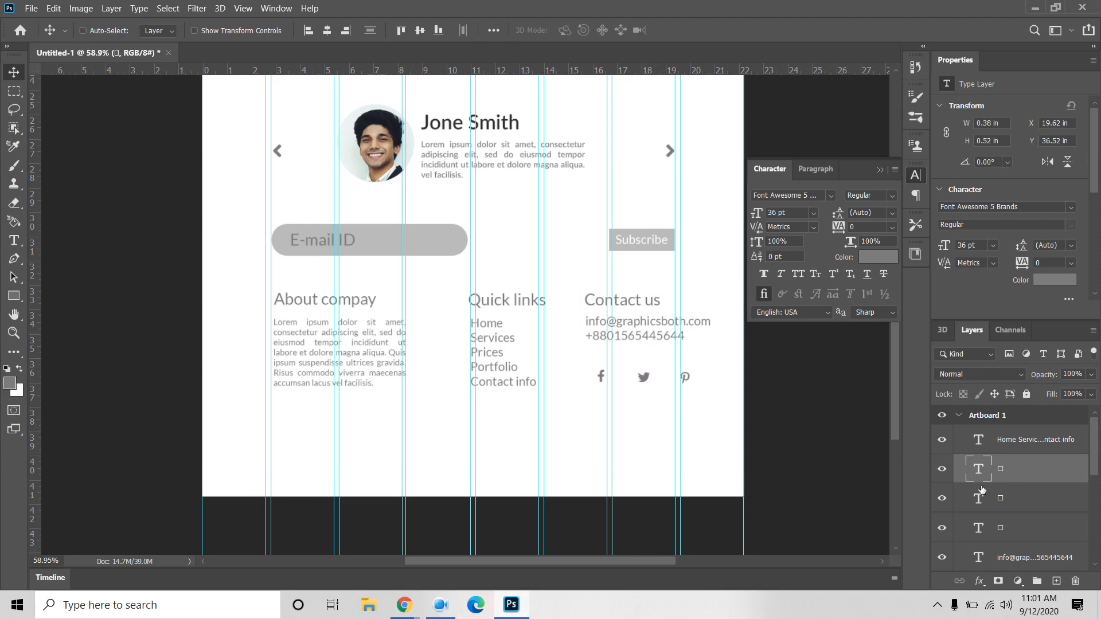
Step: Enlarge the three social icons to 72 pt, nudging Facebook left and Pinterest right
shift+click(1011, 528)
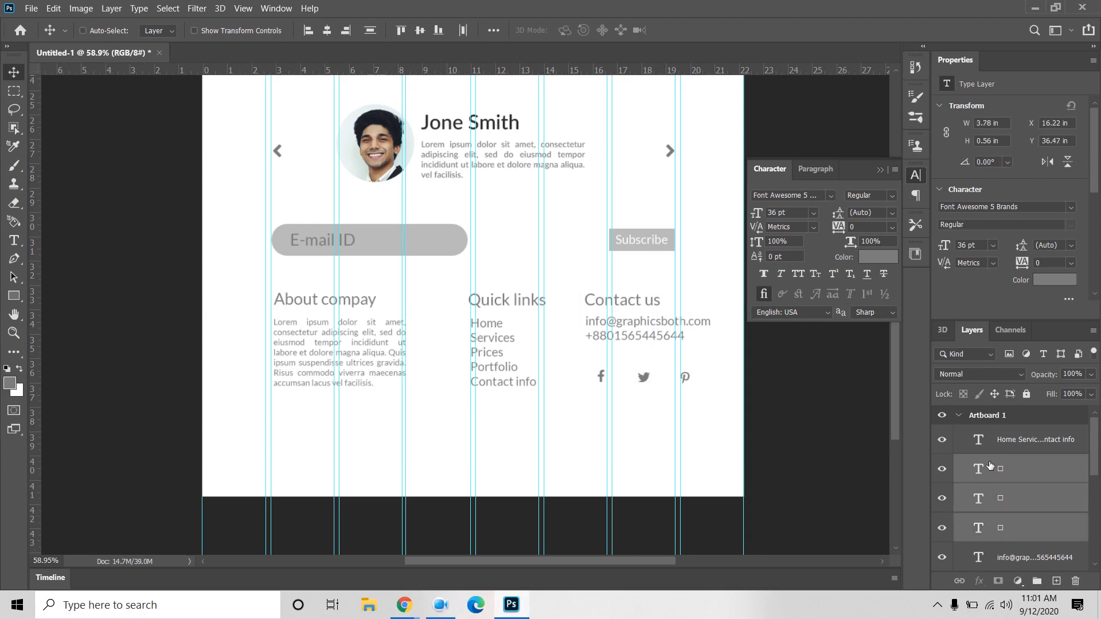
click(813, 213)
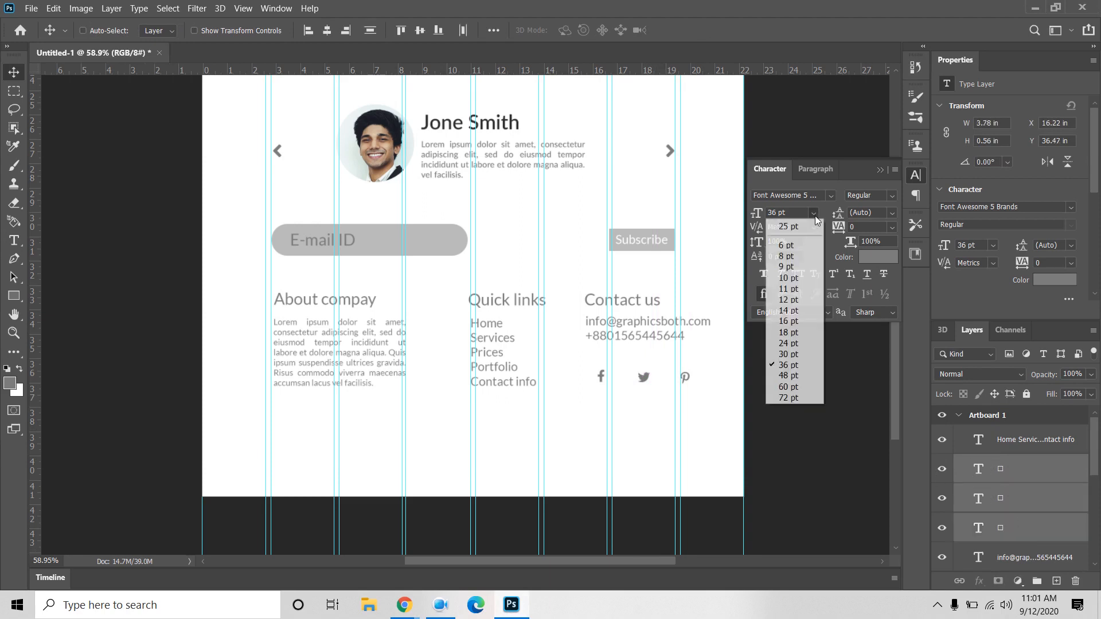
click(800, 396)
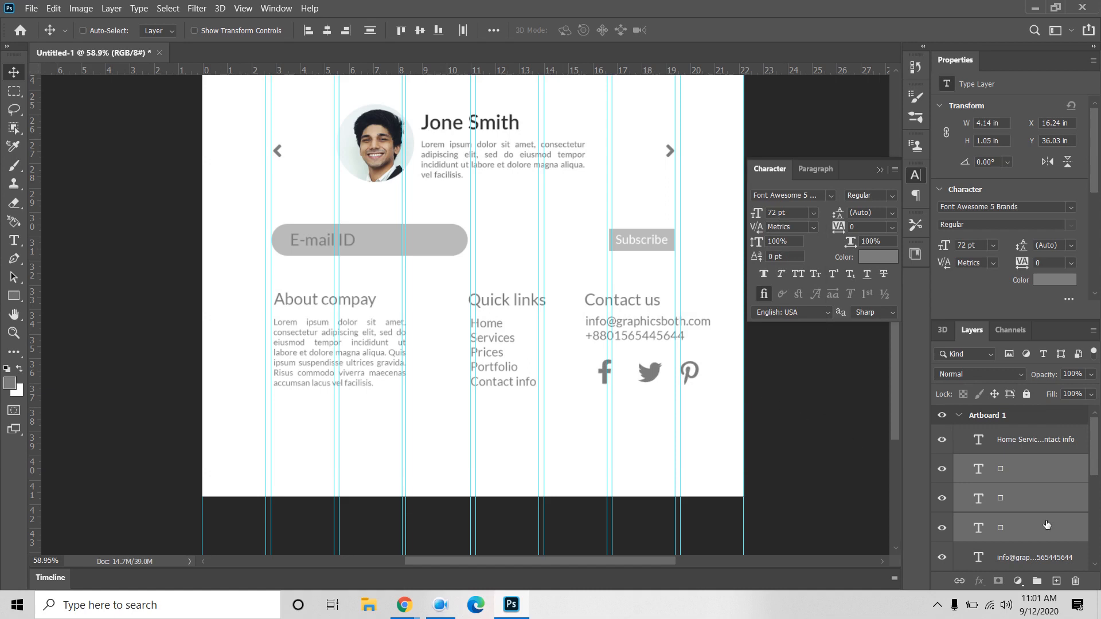
click(1018, 528)
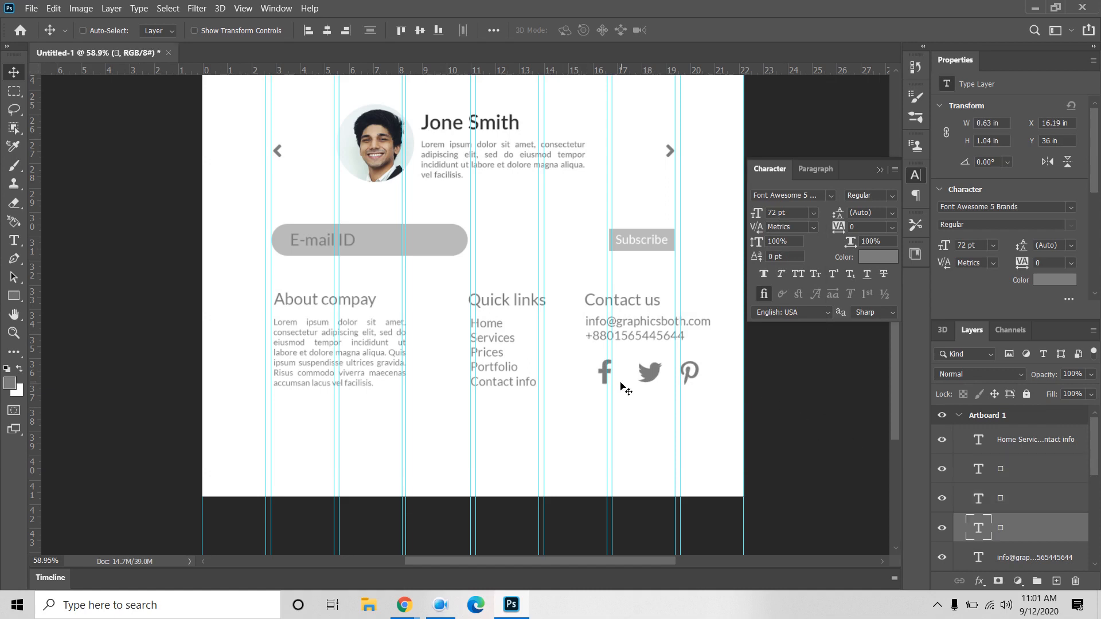
drag(602, 376, 592, 379)
ctrl+click(693, 373)
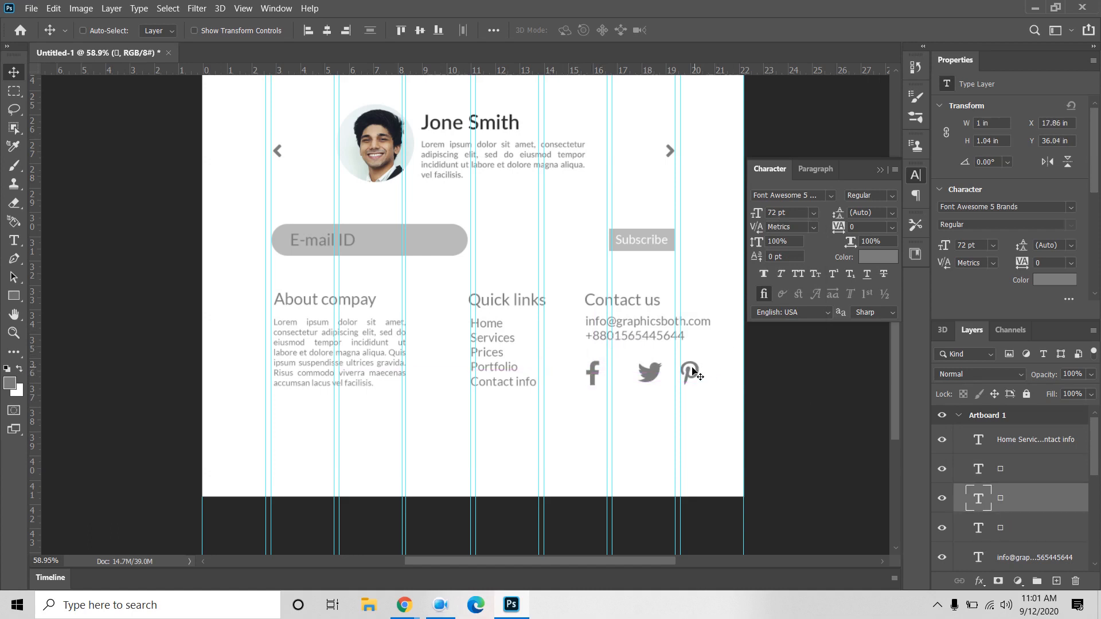
click(1018, 472)
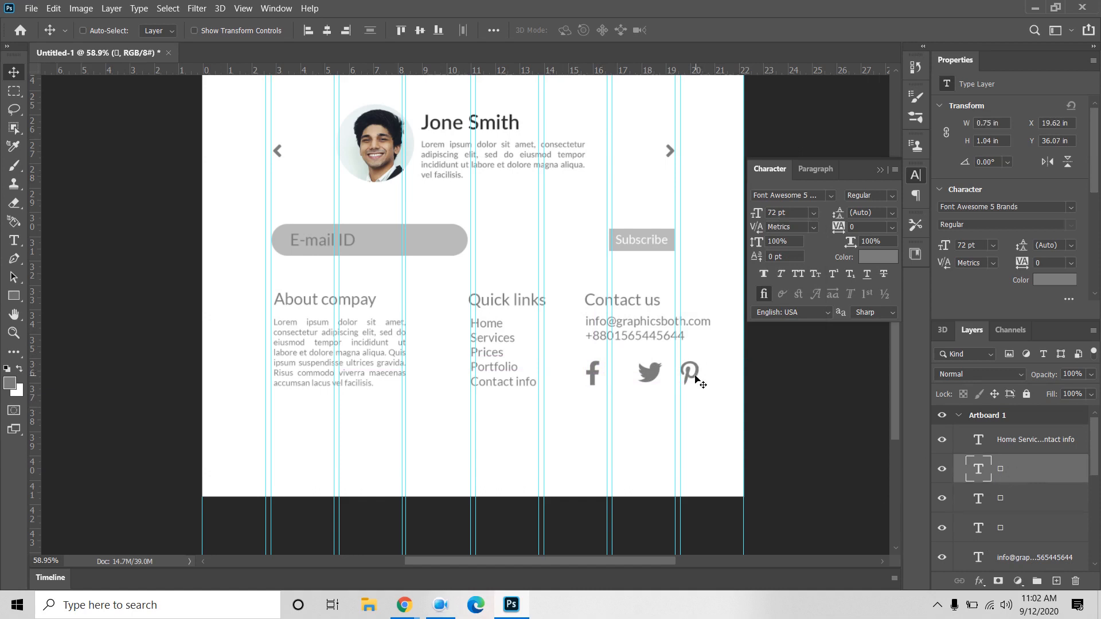
drag(696, 375, 711, 378)
Step: Align the three social icons on one vertical centre and distribute them evenly
shift+click(1031, 534)
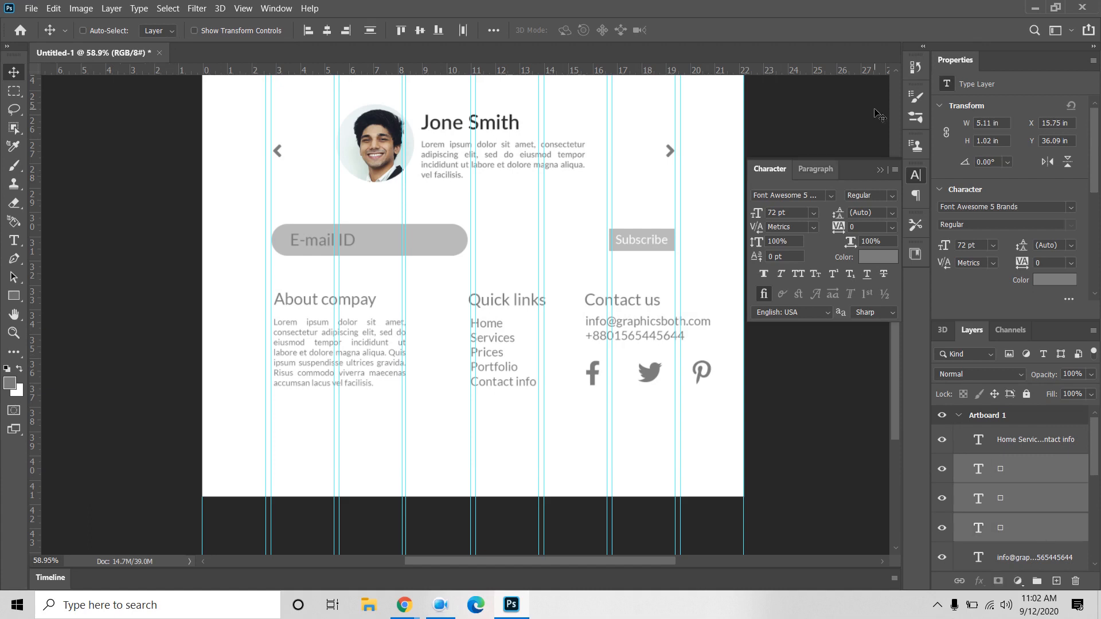
click(327, 31)
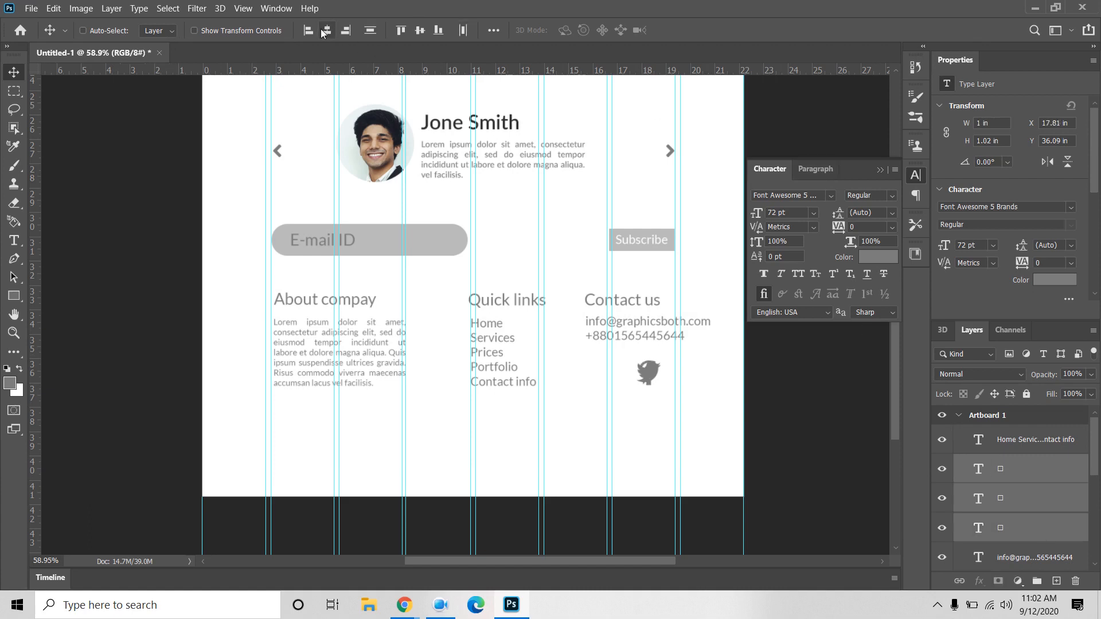
key(ctrl+z)
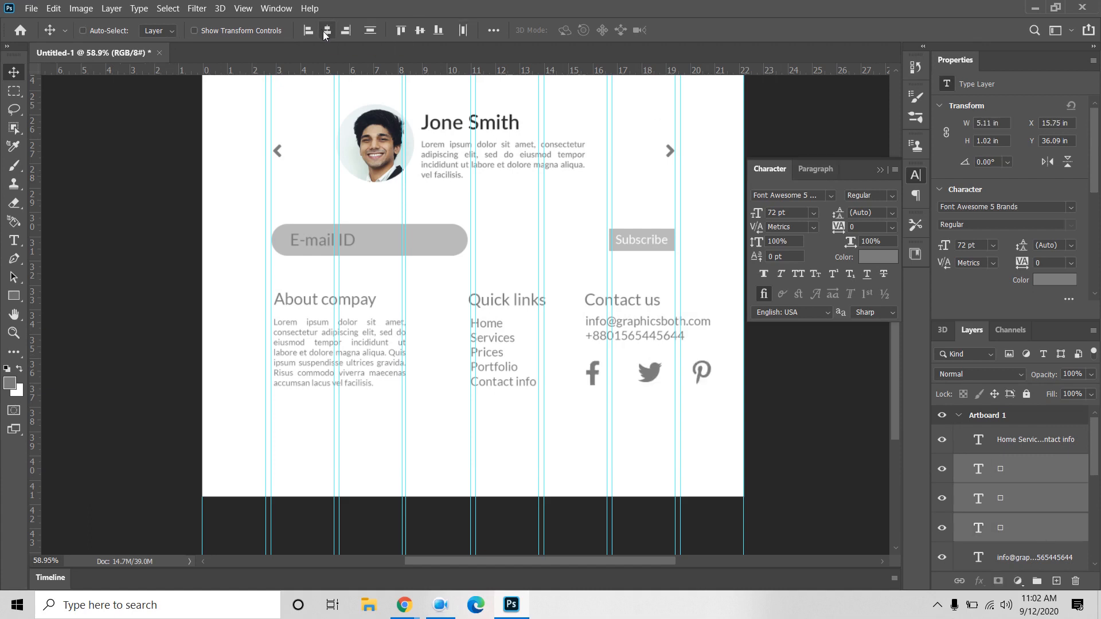
click(421, 33)
click(463, 32)
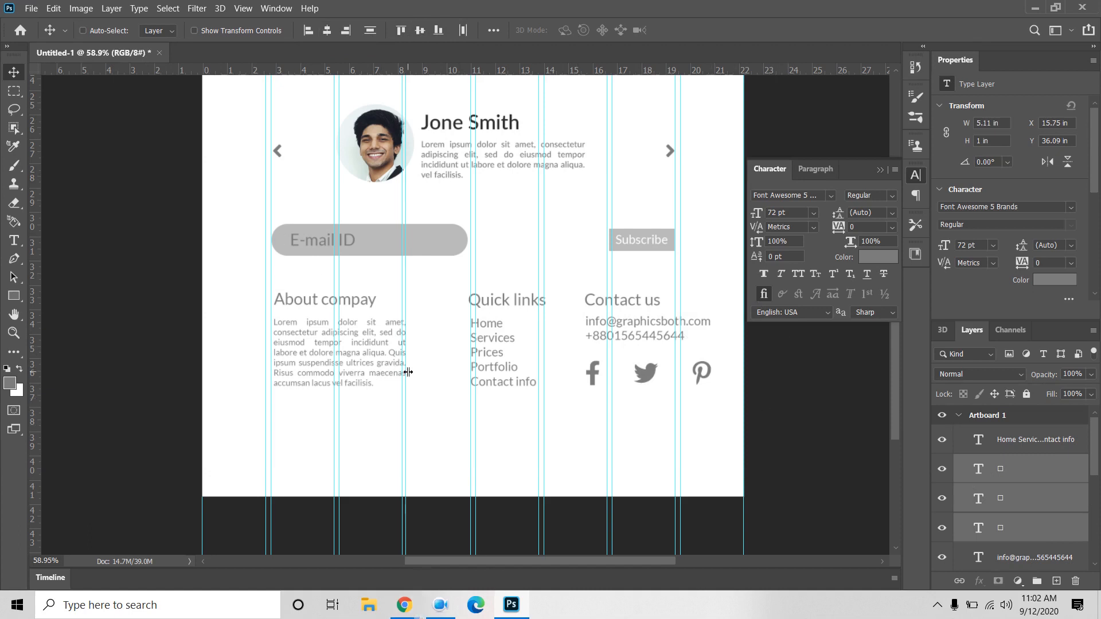
Step: Save the design on the computer as 'web template 2.psd', accepting the Photoshop format options
key(ctrl+s)
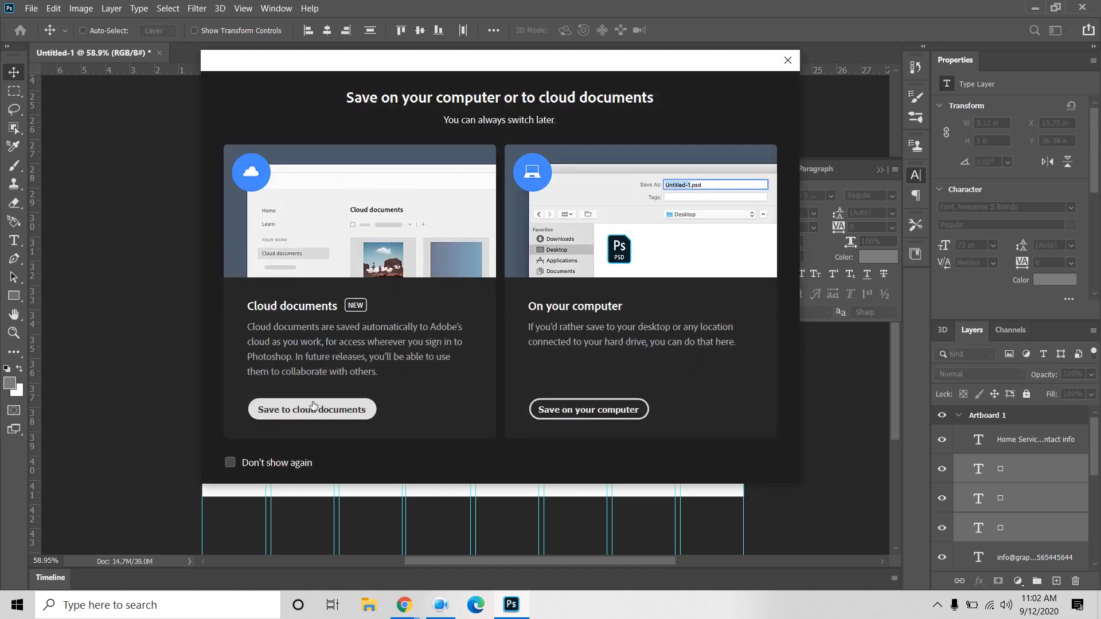
click(594, 413)
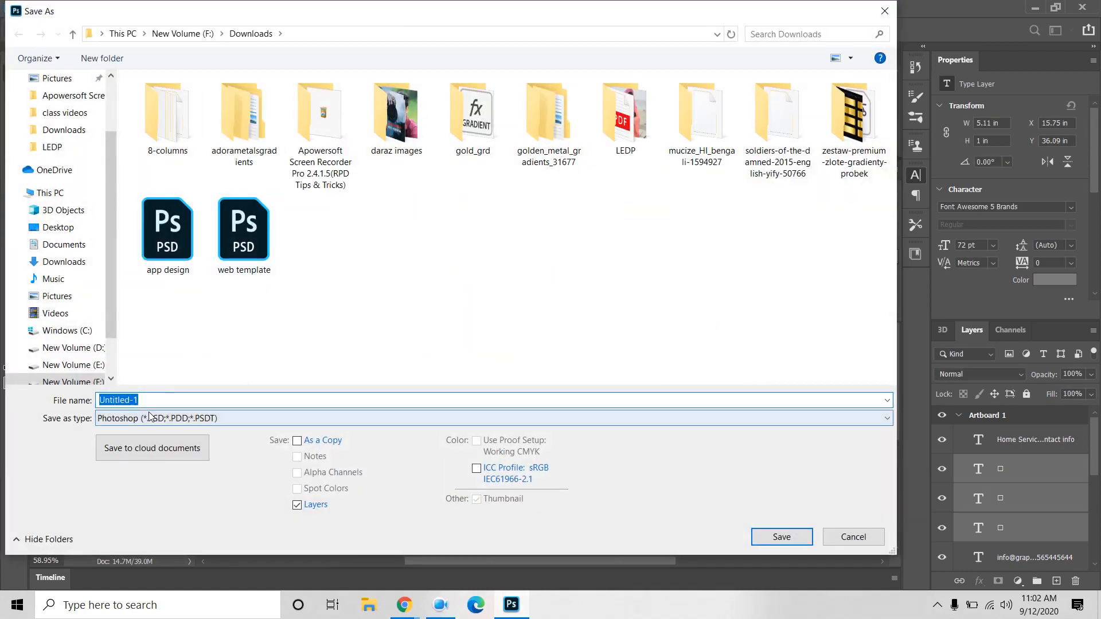
text(web template 2)
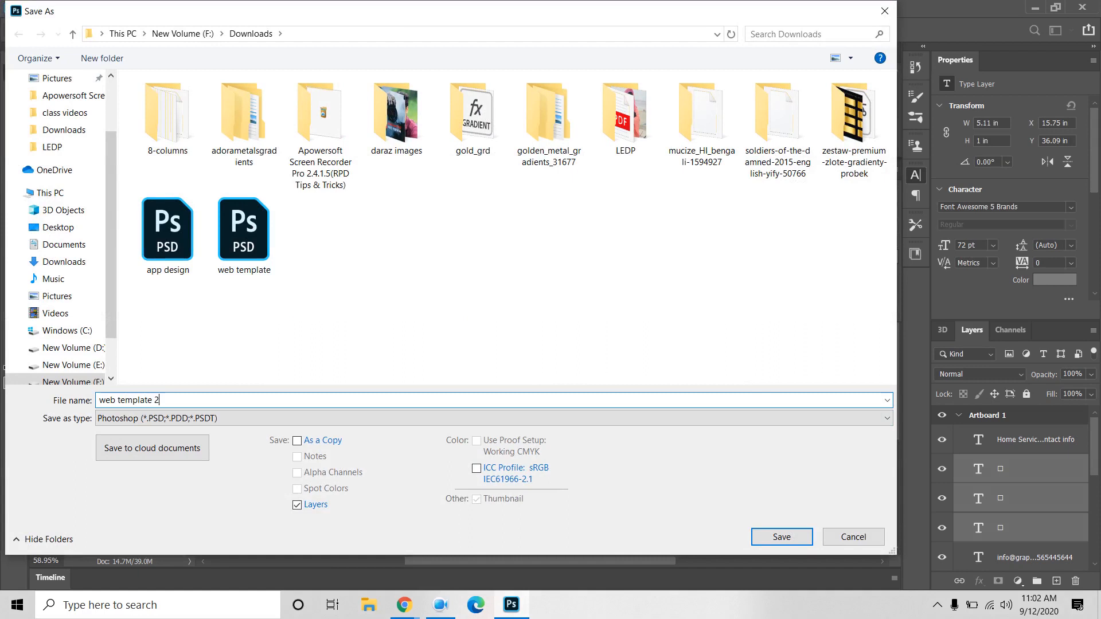
key(Return)
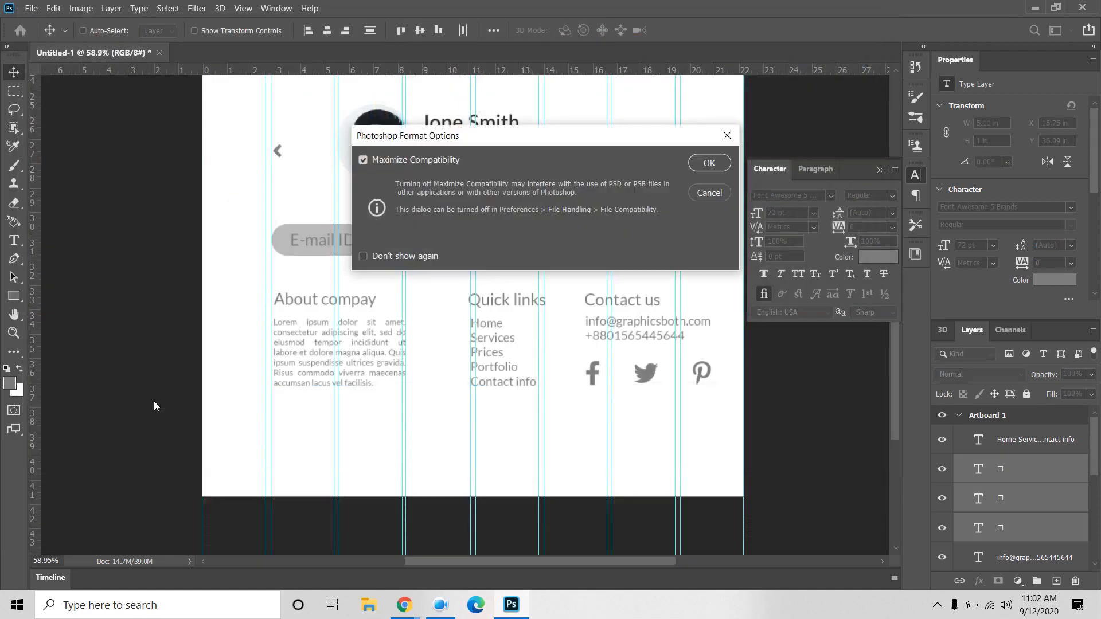
click(706, 165)
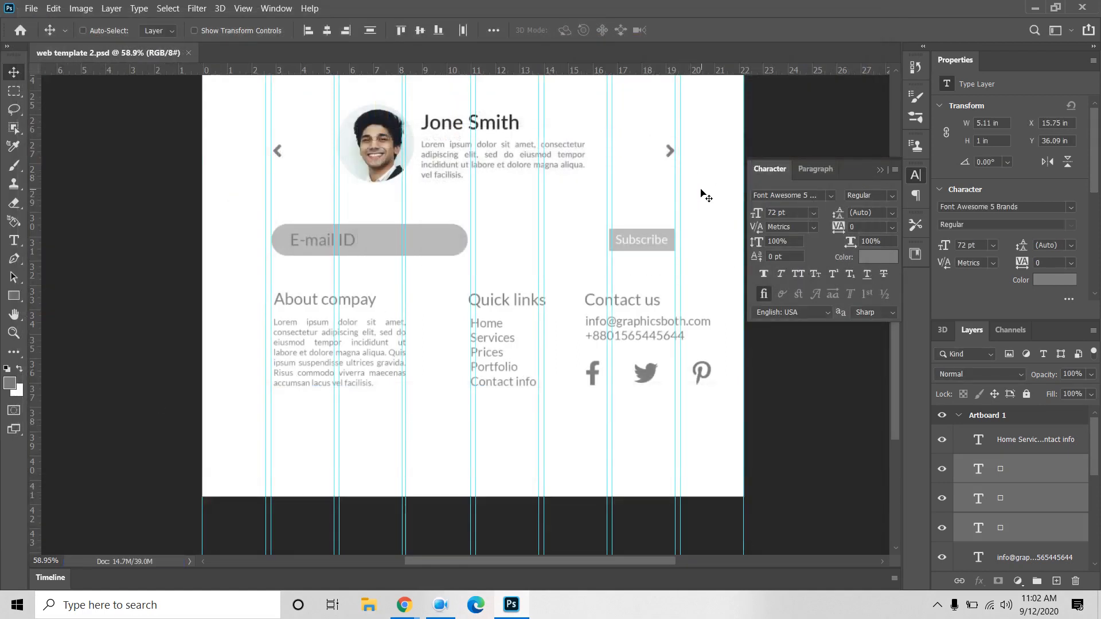
Step: Align the links list with the Quick links heading and move that column left
click(1021, 447)
scroll(1022, 476, down, 3)
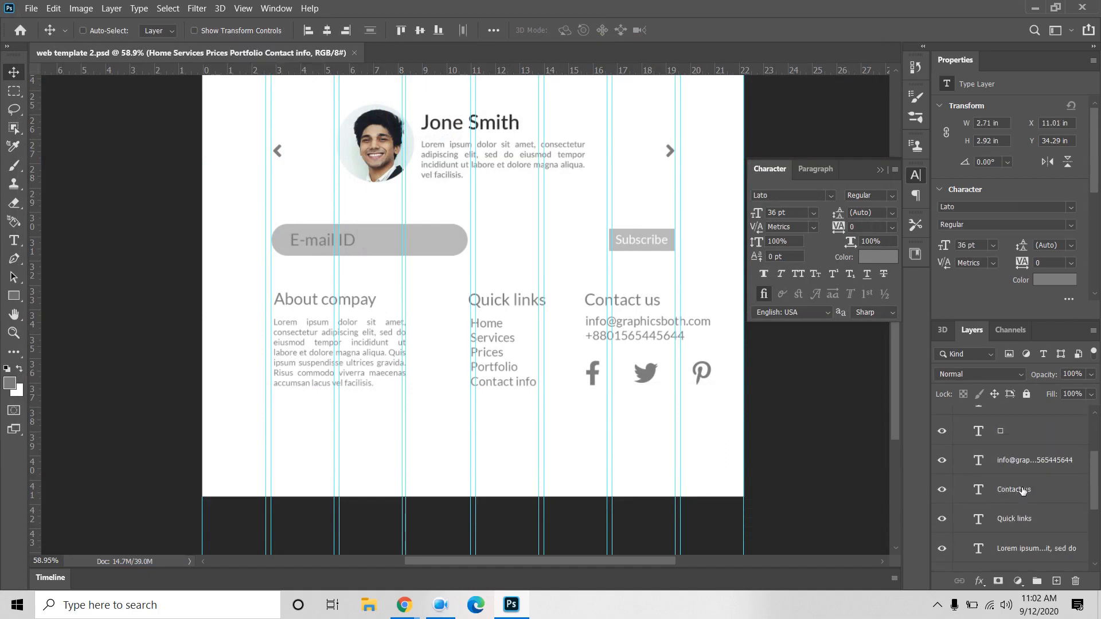
scroll(1030, 511, up, 3)
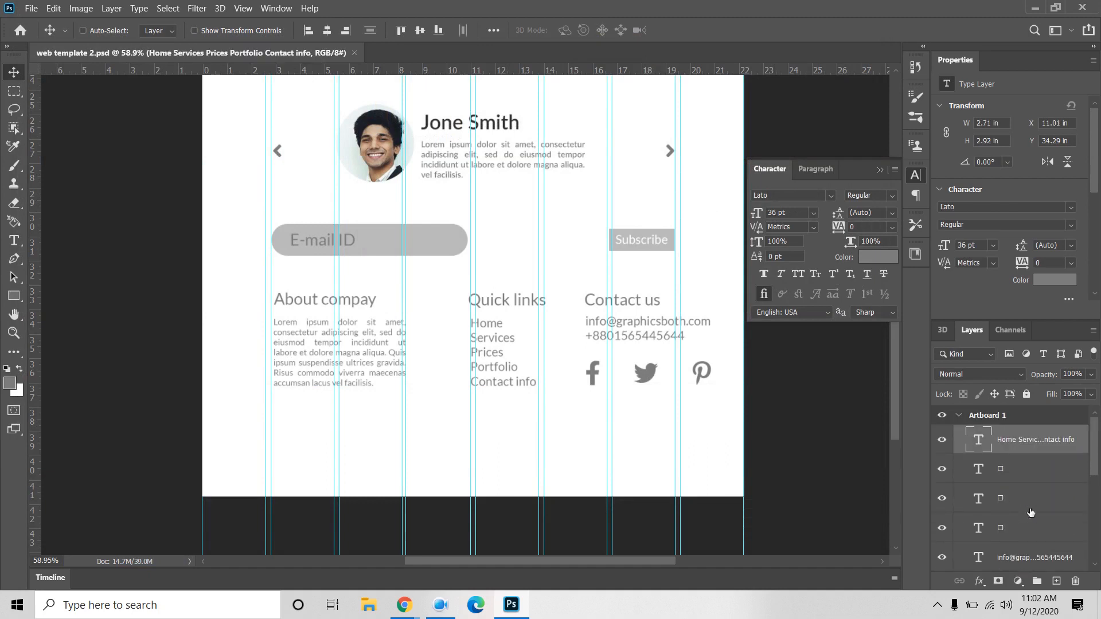
scroll(1023, 512, down, 3)
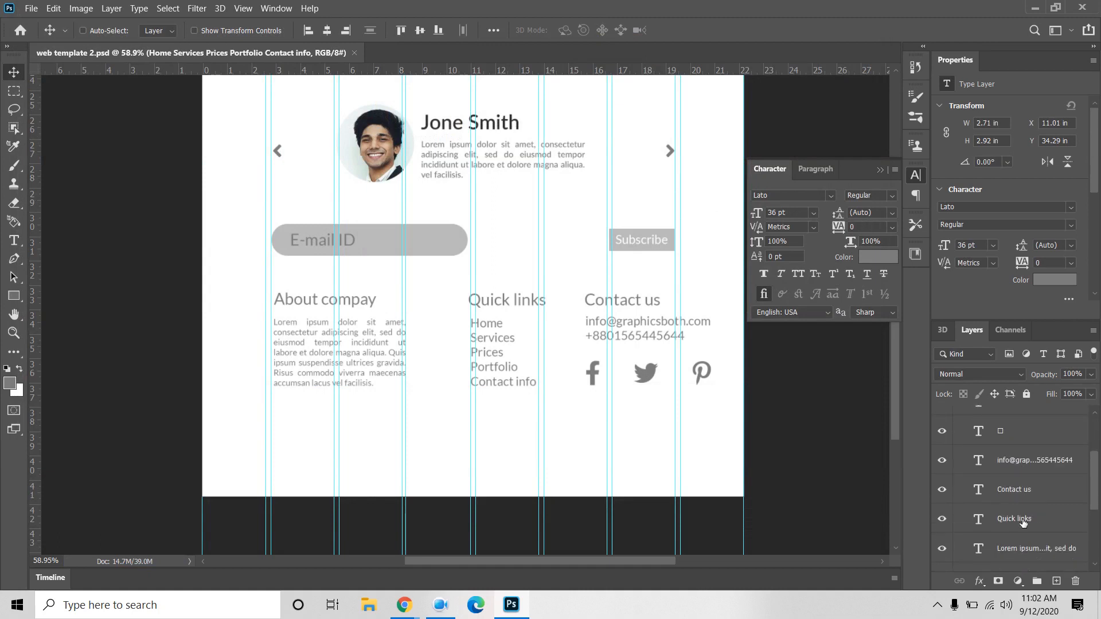
click(1023, 519)
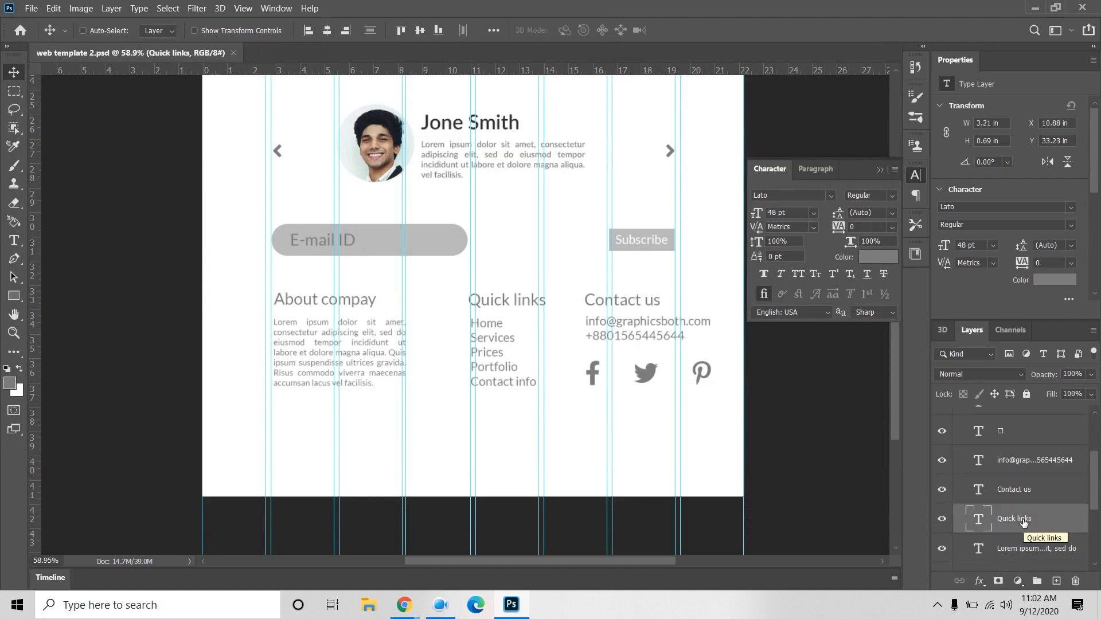
key(Left)
key(Left)
key(Left)
key(Left)
key(Left)
key(Left)
key(Left)
key(Left)
key(Left)
key(Left)
key(Left)
key(Left)
key(Left)
key(Left)
key(Left)
key(Left)
key(Left)
key(Left)
key(Left)
key(Left)
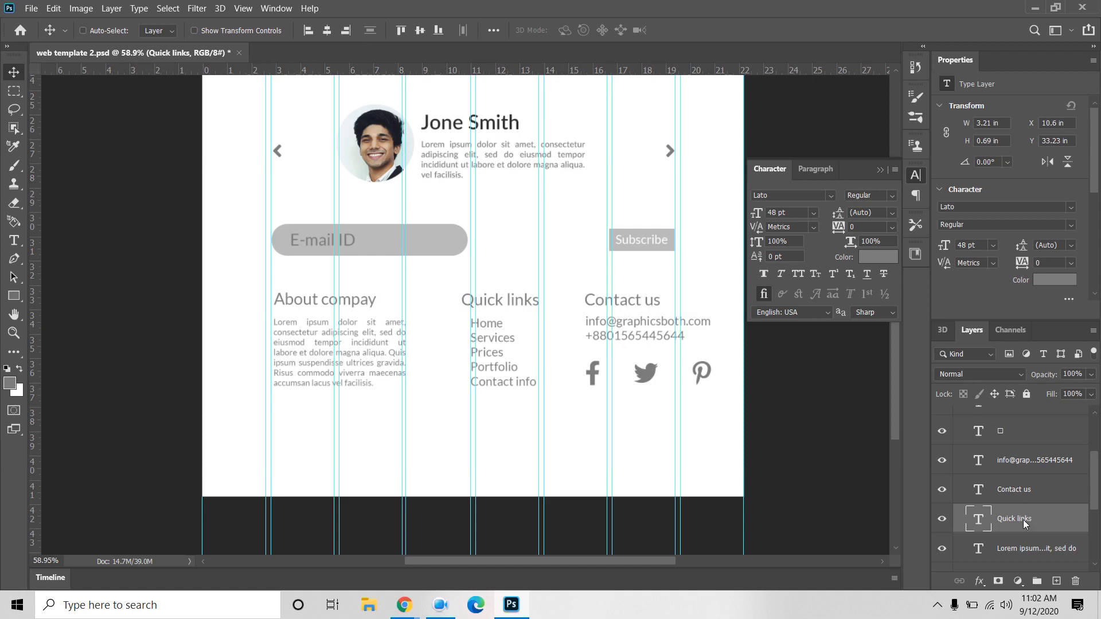
scroll(1023, 467, up, 3)
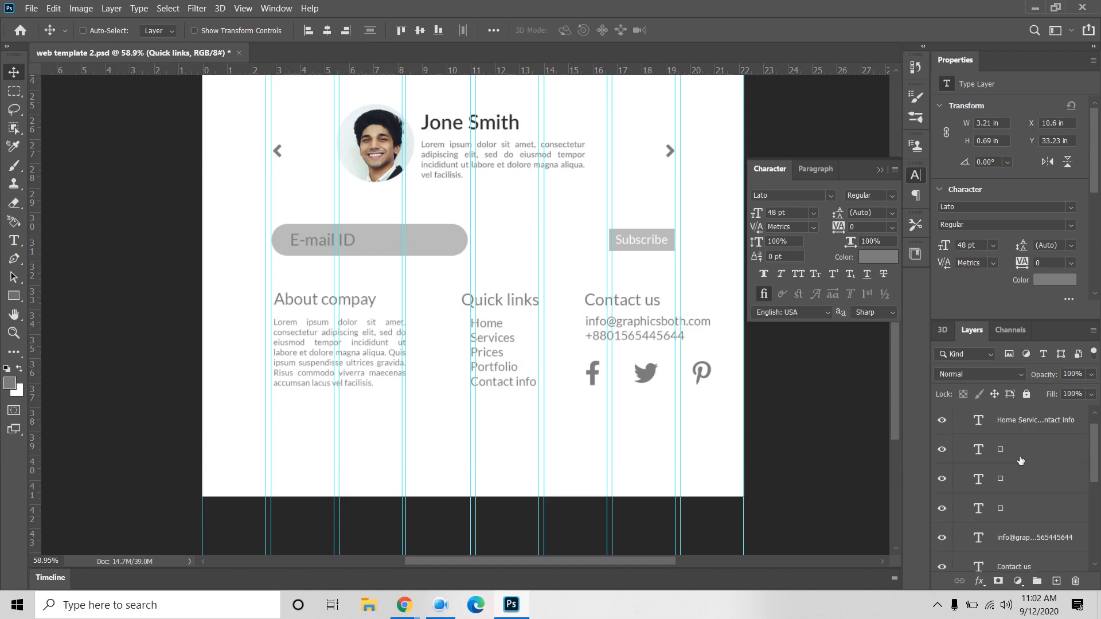
drag(1026, 423, 1032, 538)
scroll(1032, 537, down, 2)
drag(1016, 459, 1026, 522)
shift+click(1065, 550)
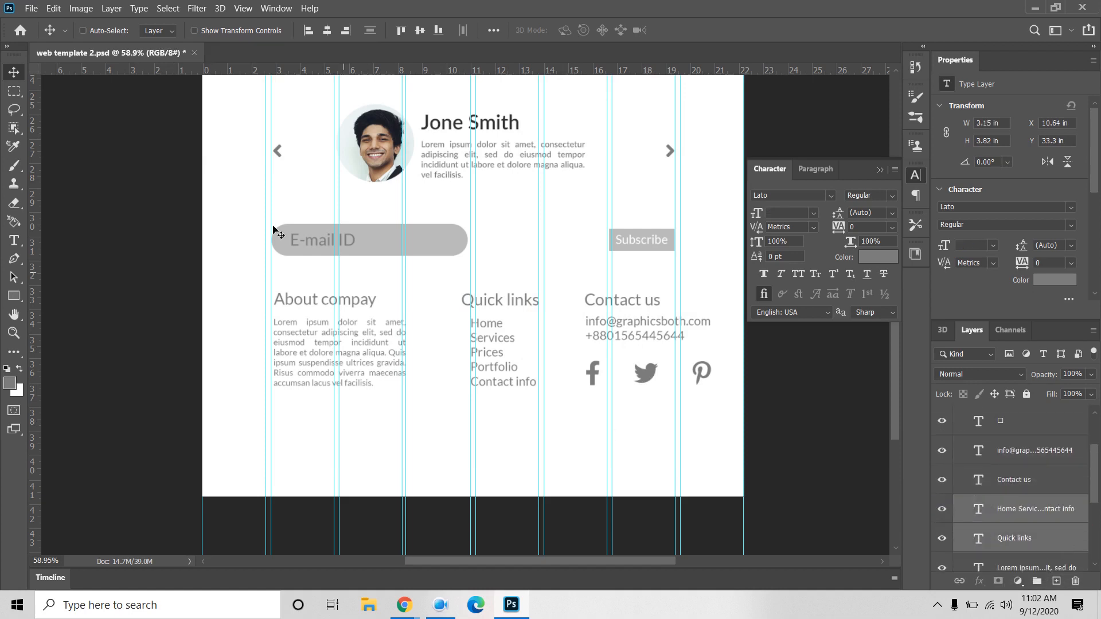
click(308, 30)
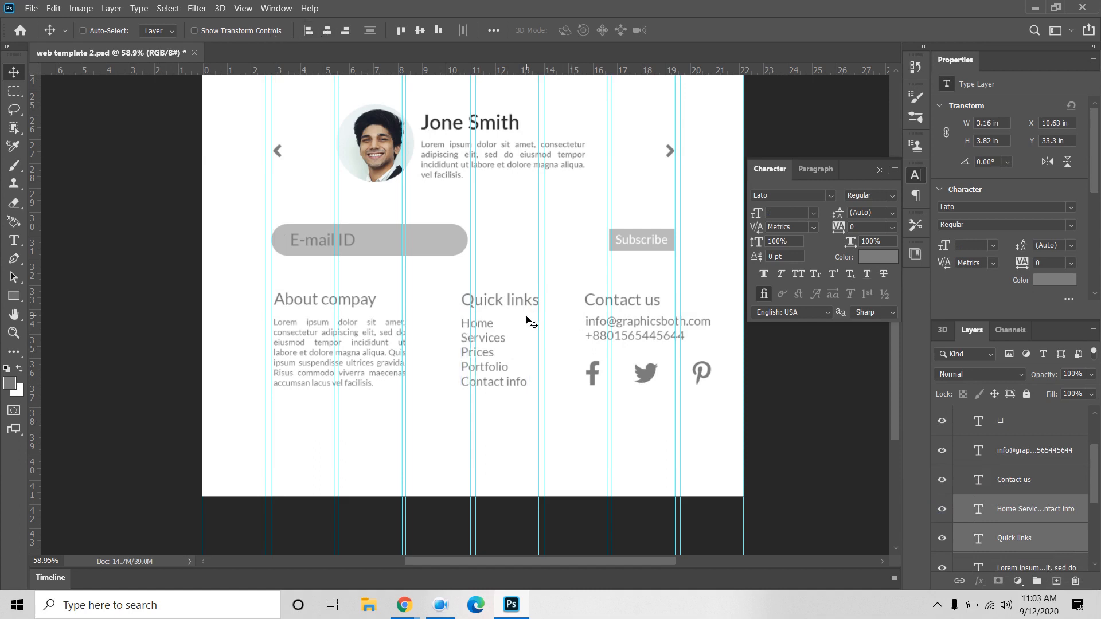
drag(527, 319, 496, 300)
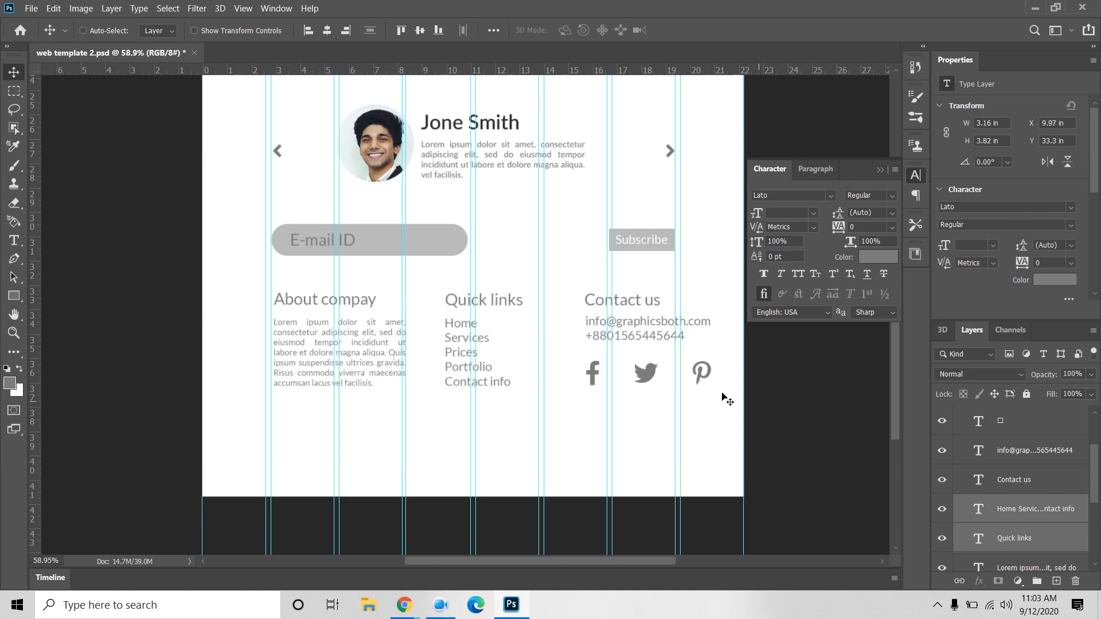
Step: Shift the whole Contact us column to the left
click(1031, 486)
scroll(1030, 486, up, 2)
shift+click(1016, 442)
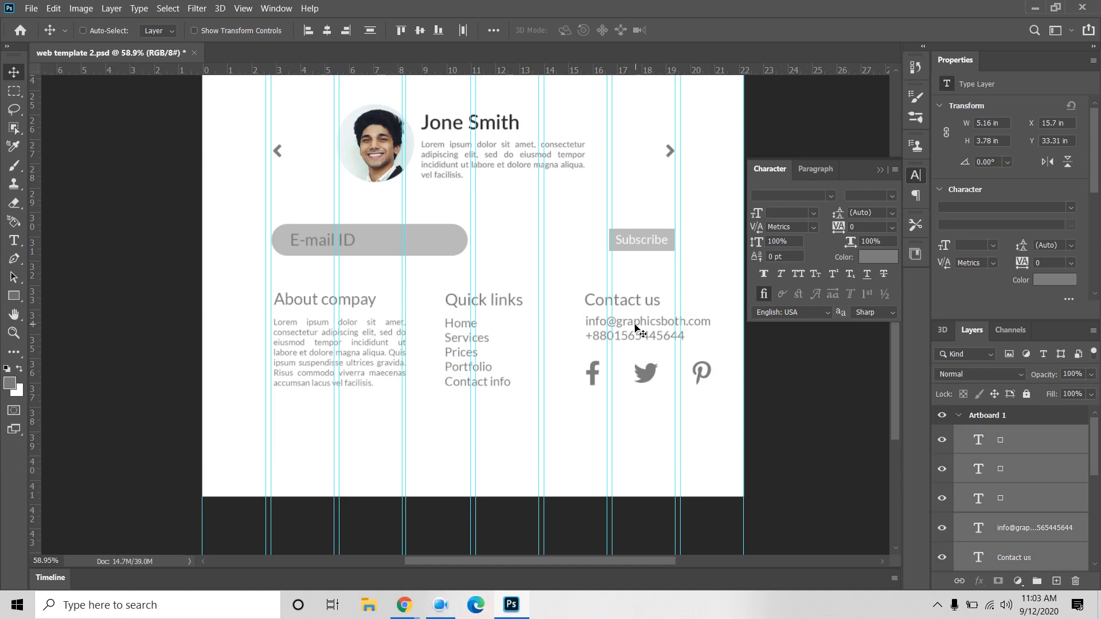
drag(635, 328, 606, 328)
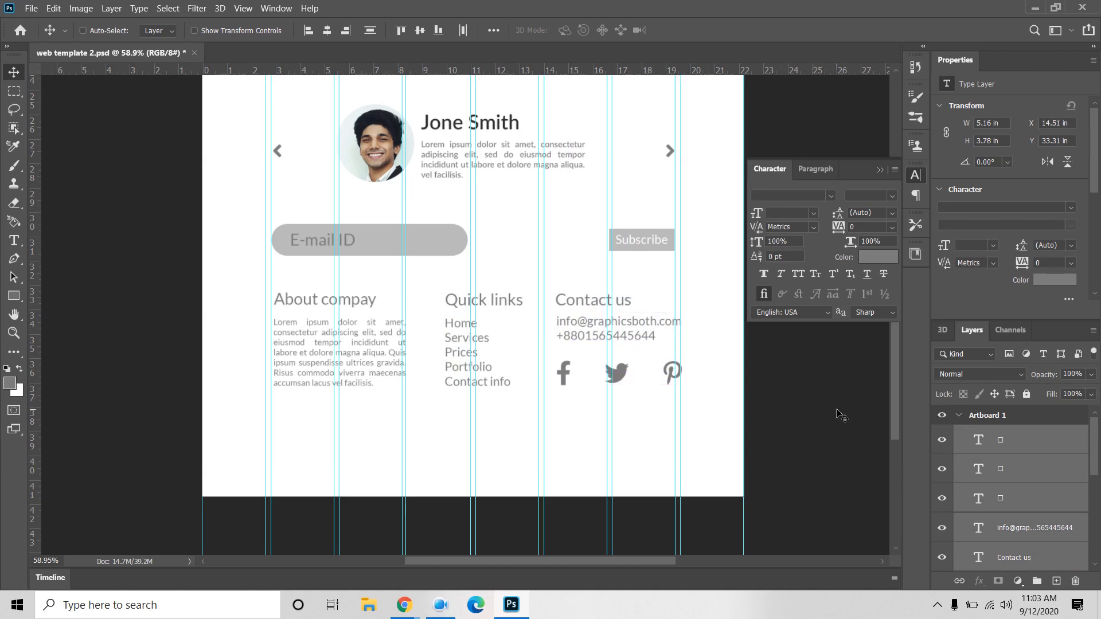
Step: Resize the three social icons to 60 pt
scroll(837, 422, up, 1)
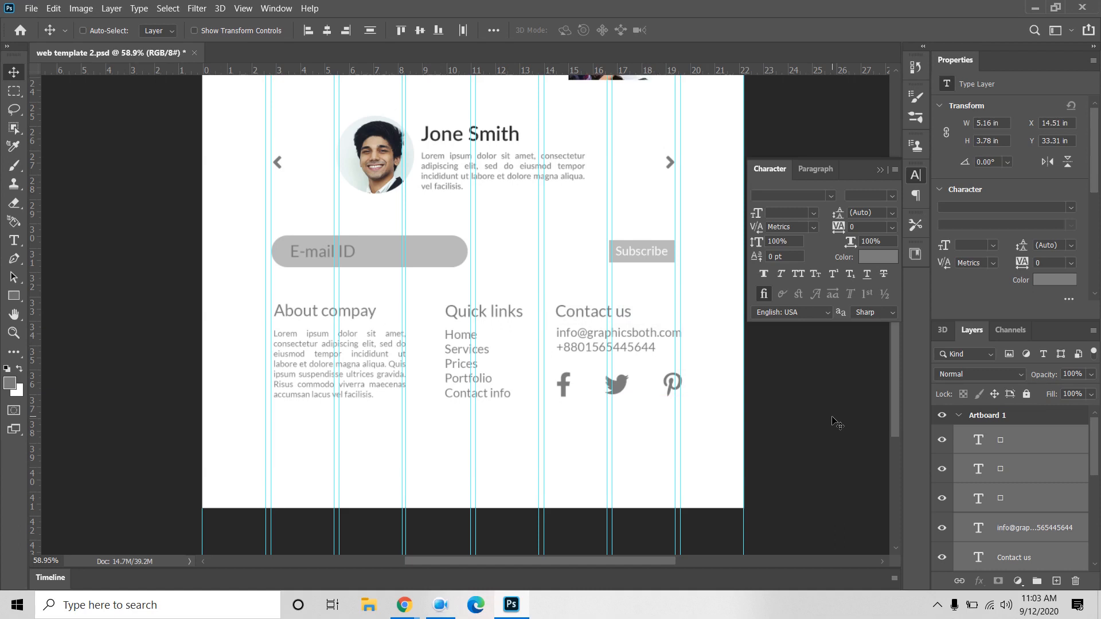
click(1042, 504)
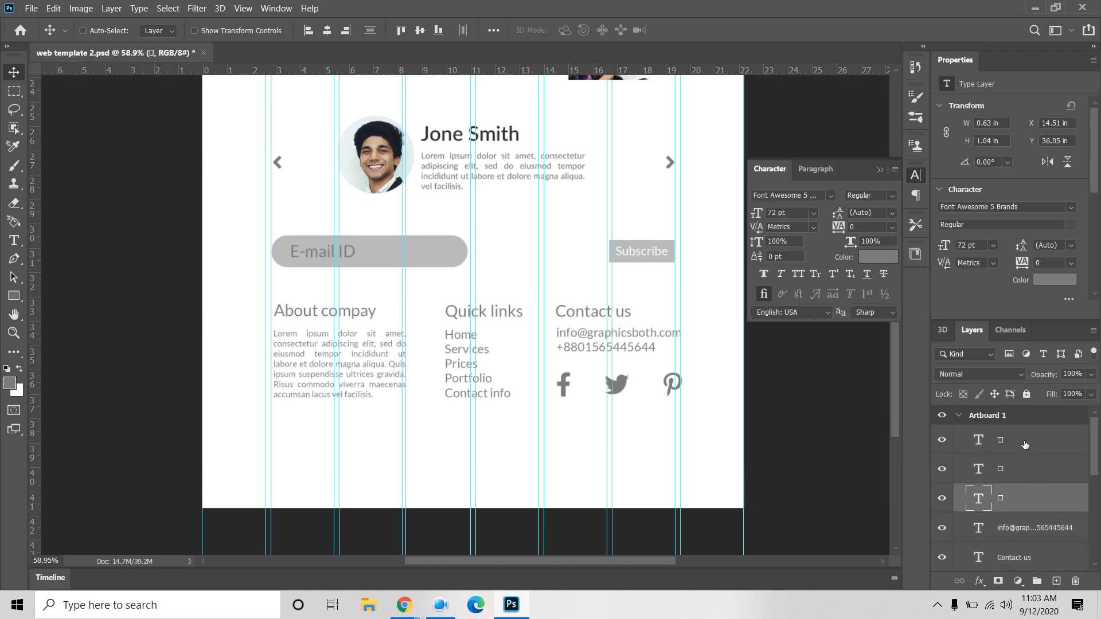
shift+click(1025, 445)
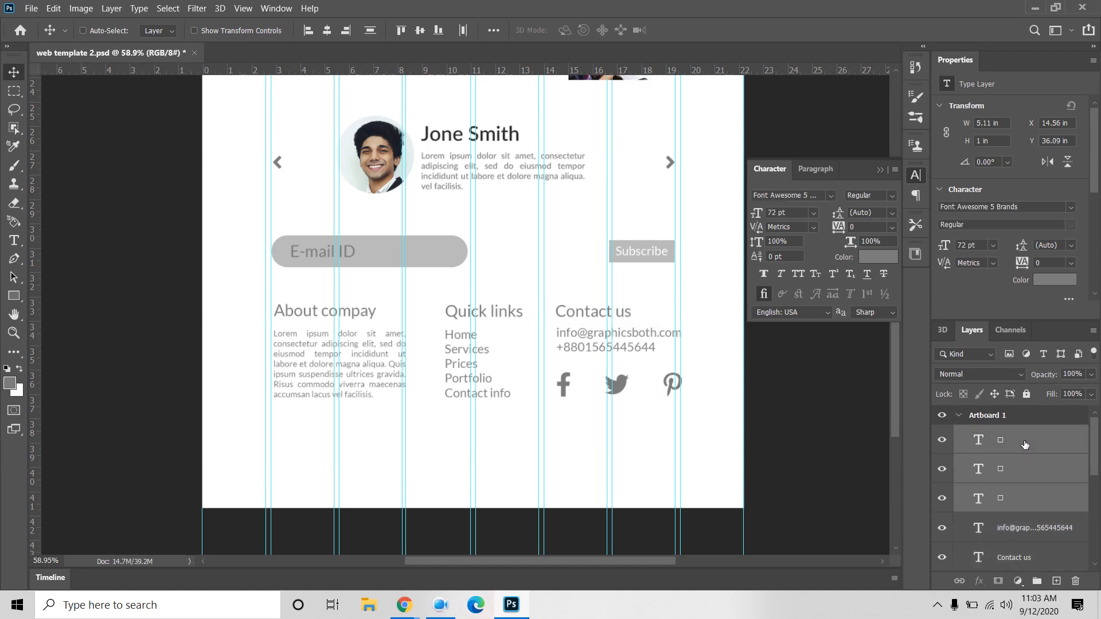
click(813, 213)
click(805, 387)
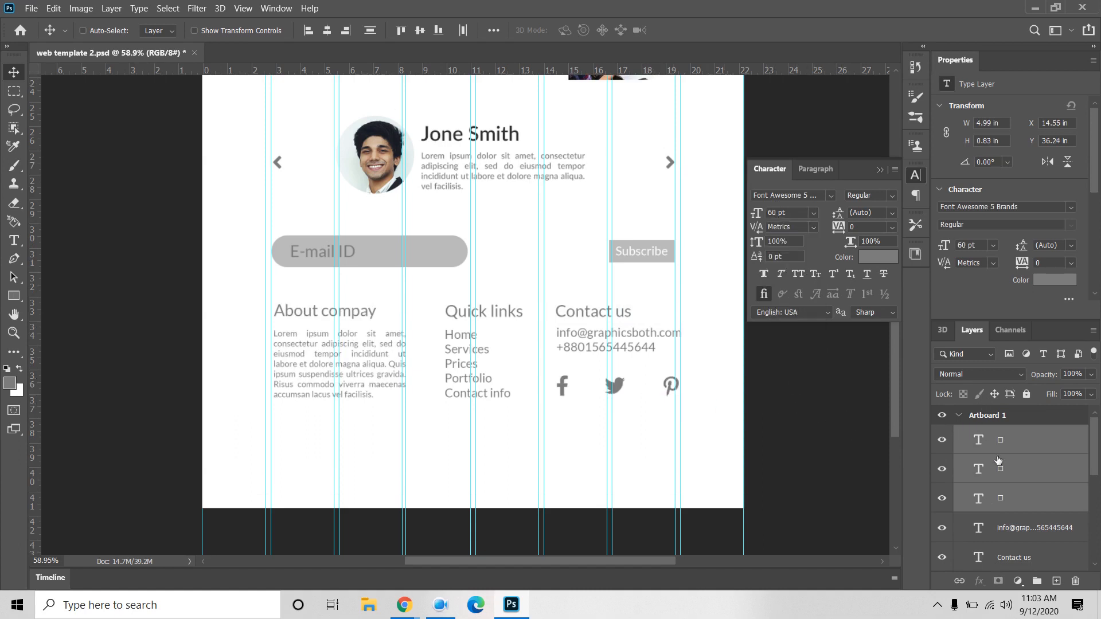
Step: Group the footer text layers into a group named S6 and collapse the Character panel
scroll(1007, 513, down, 1)
scroll(1008, 513, down, 4)
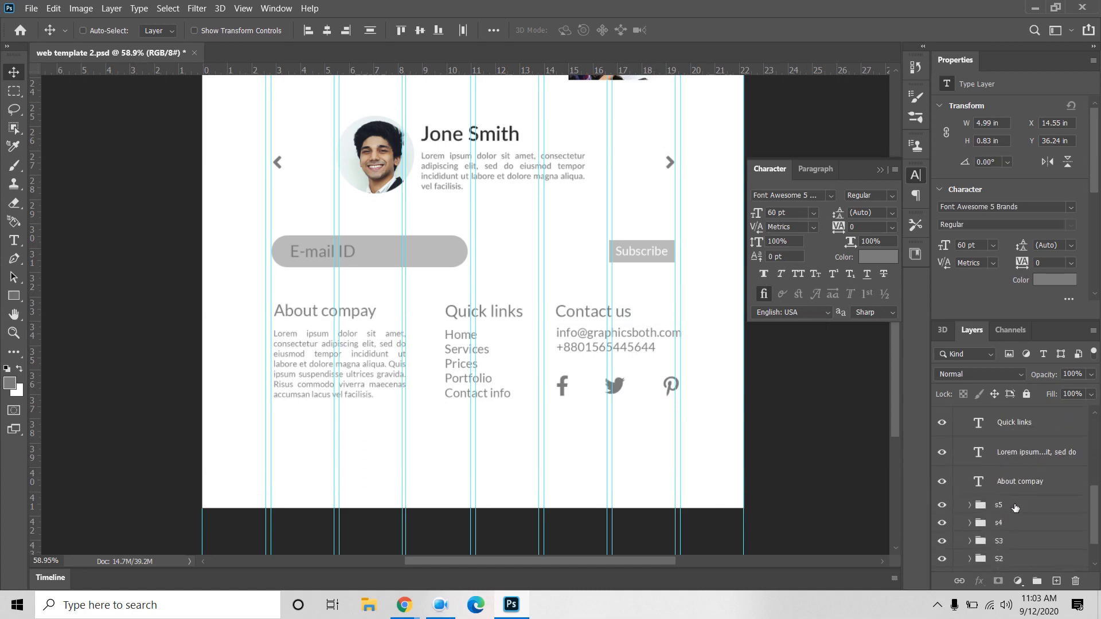
shift+click(1037, 483)
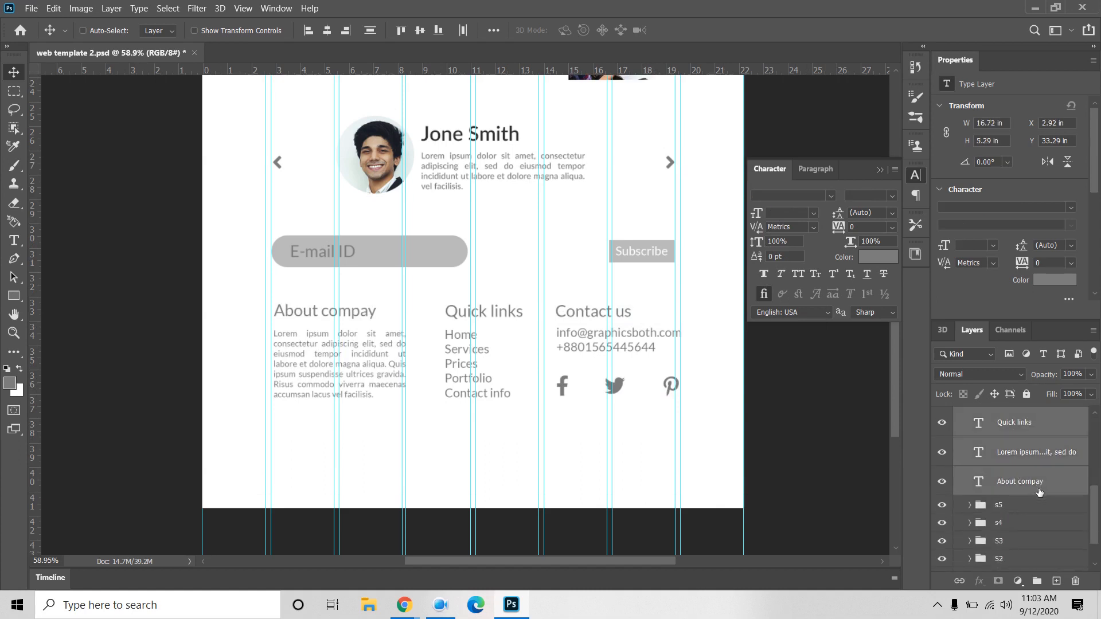
click(1035, 582)
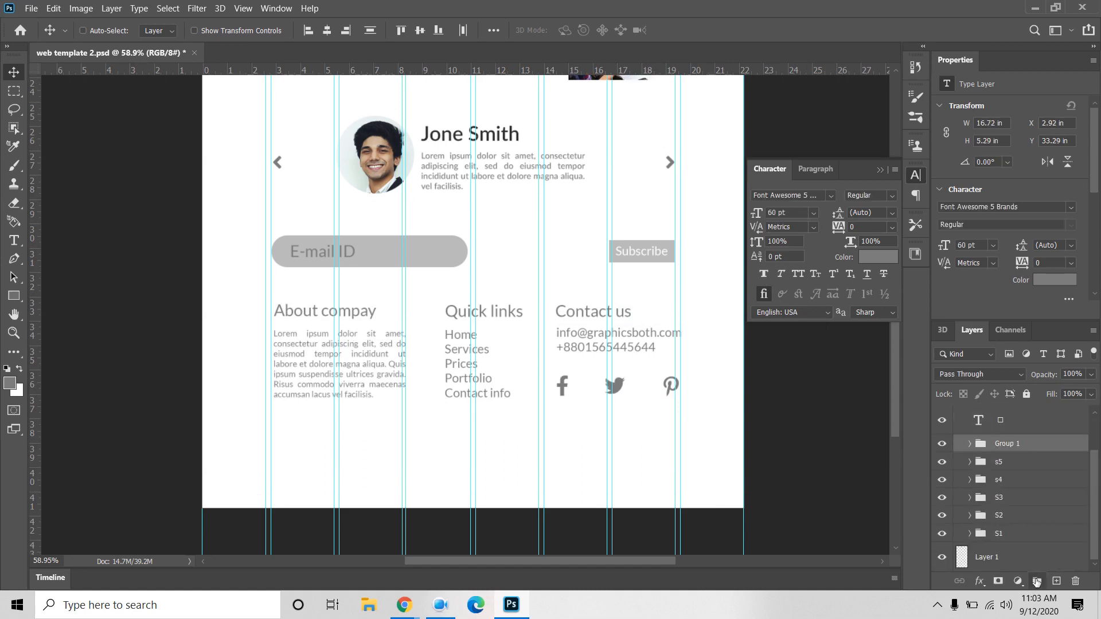
scroll(1009, 447, up, 2)
drag(1008, 468, 1033, 507)
double_click(1004, 435)
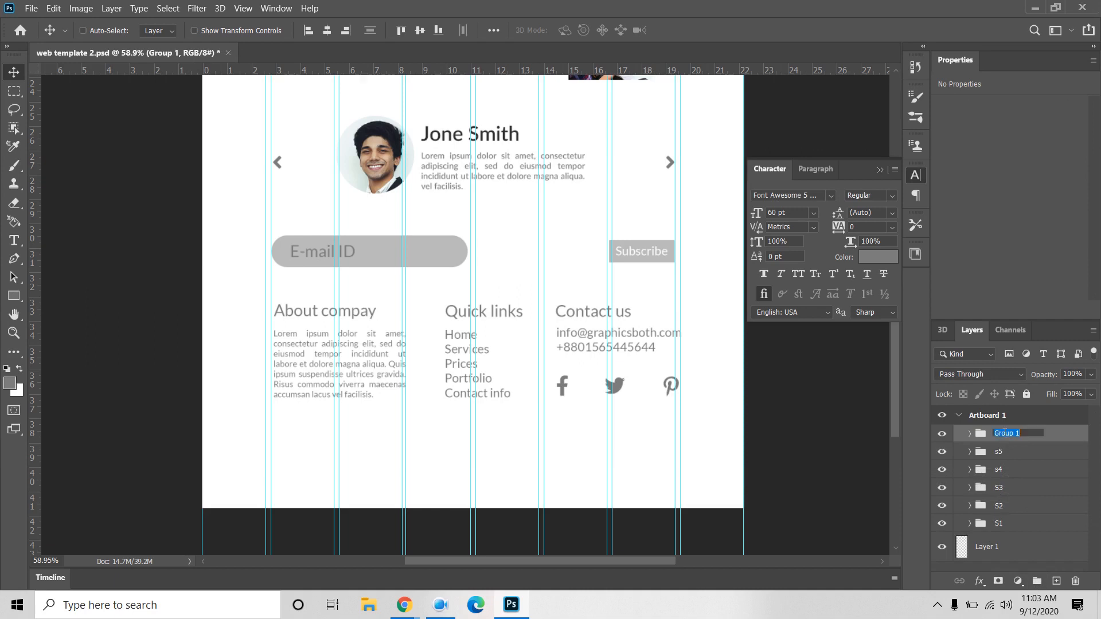
text(S6)
key(Return)
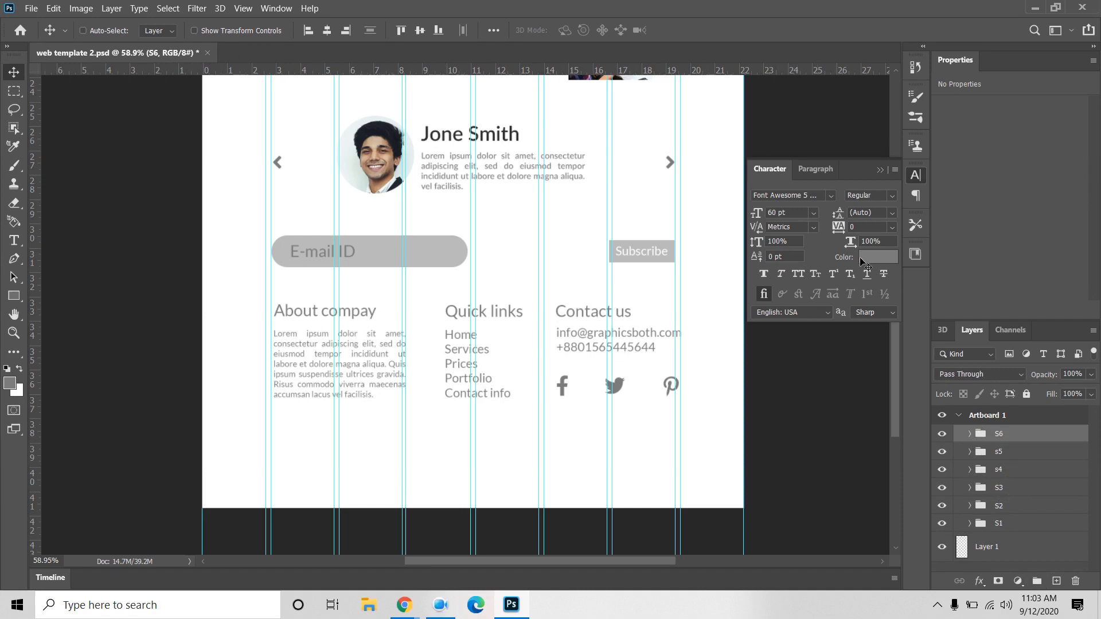
click(878, 172)
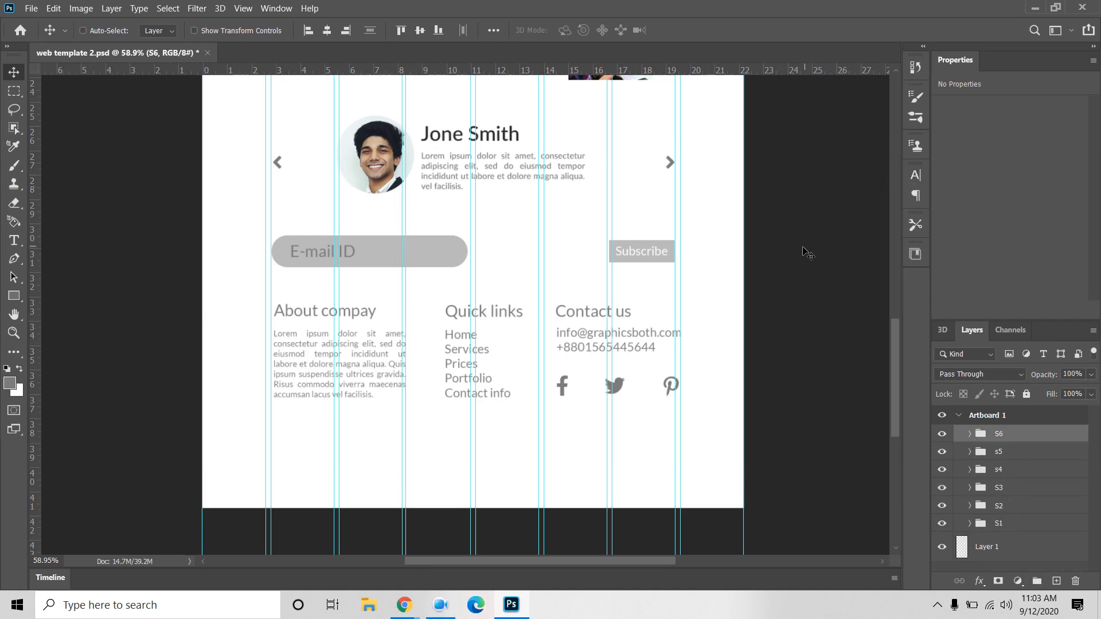
scroll(801, 249, down, 5)
Step: In the S1 logo group, delete Rectangle 1 and Rectangle 1 copy, keeping the Graphicsboth text
drag(735, 341, 644, 373)
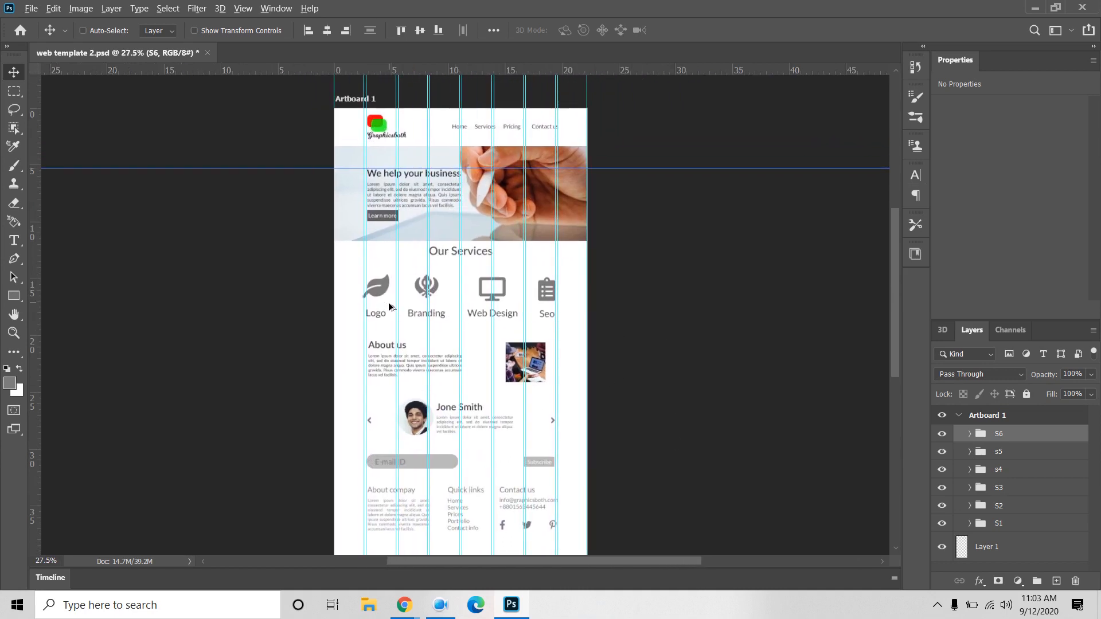
scroll(387, 304, up, 3)
scroll(556, 265, up, 3)
drag(818, 206, 818, 457)
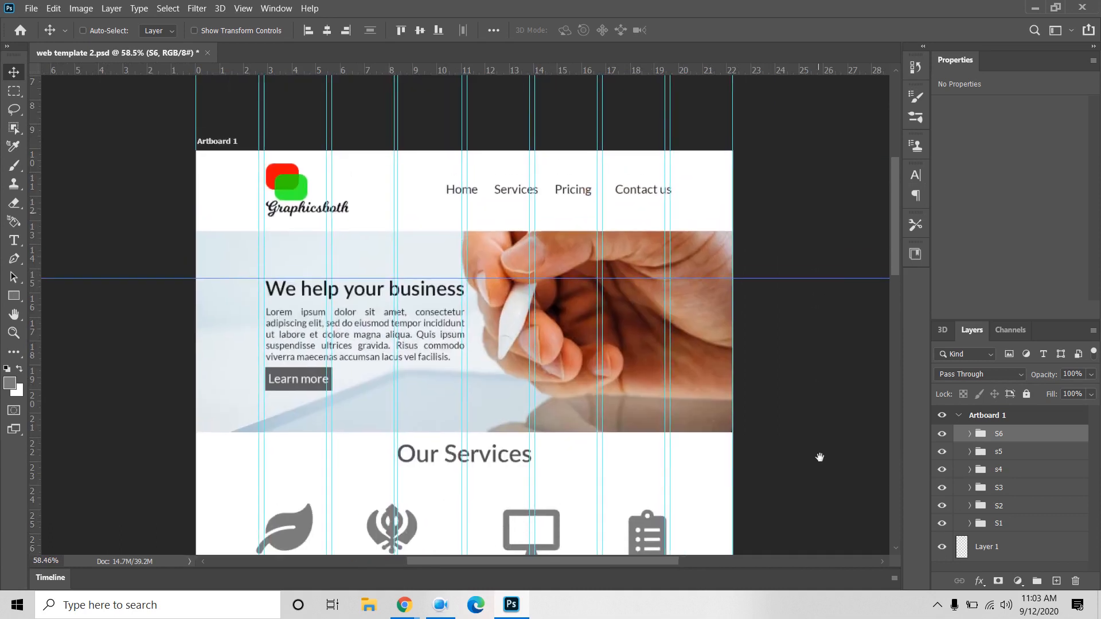
click(998, 523)
click(969, 524)
scroll(973, 525, down, 3)
scroll(973, 525, down, 5)
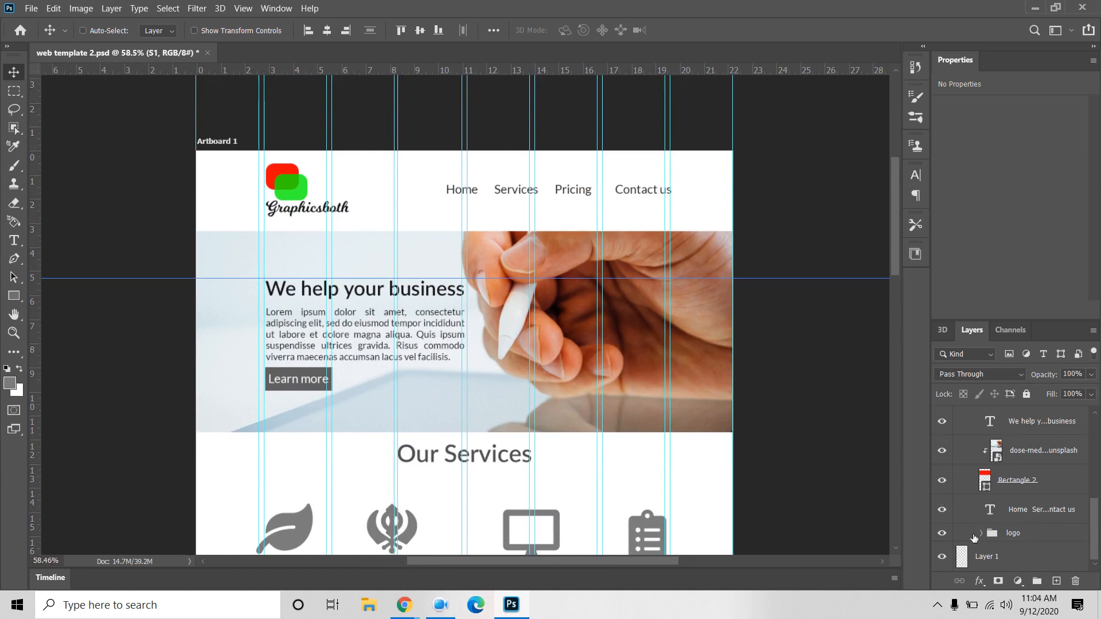
click(983, 536)
scroll(1009, 527, down, 1)
click(1023, 529)
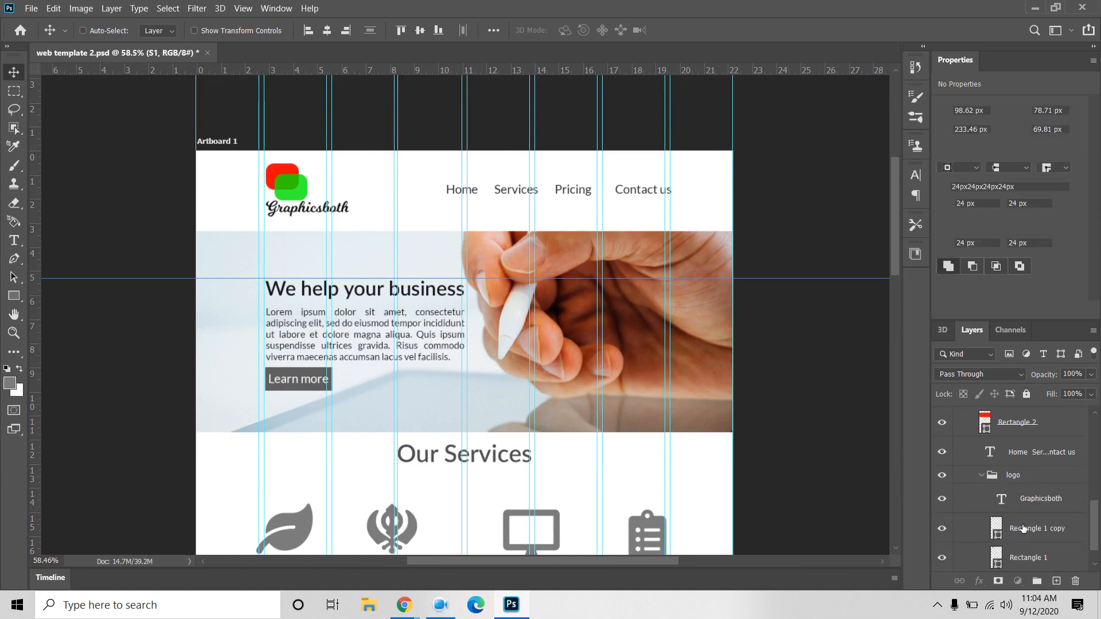
key(Delete)
key(Delete)
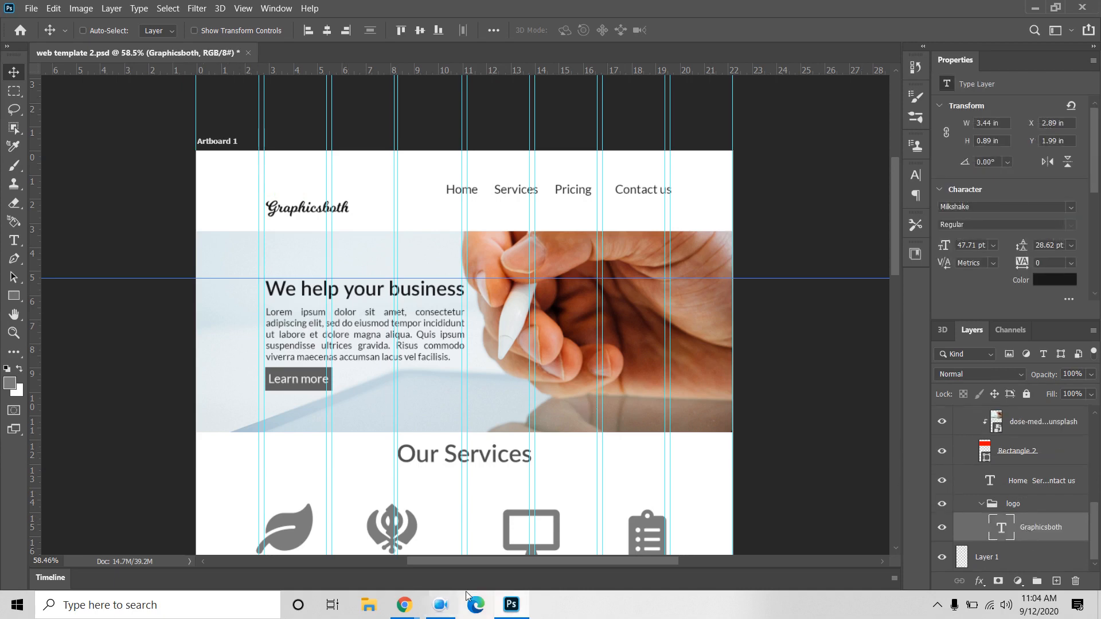
Step: Return to the Font Awesome cheatsheet and browse the Regular icon set
mouse_move(404, 605)
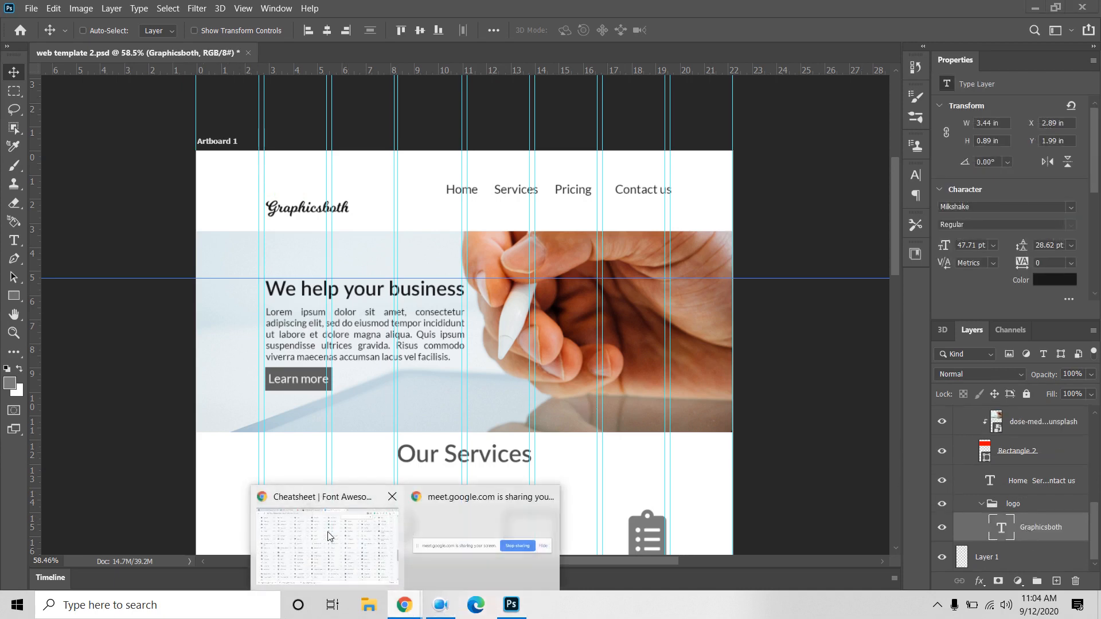
click(330, 536)
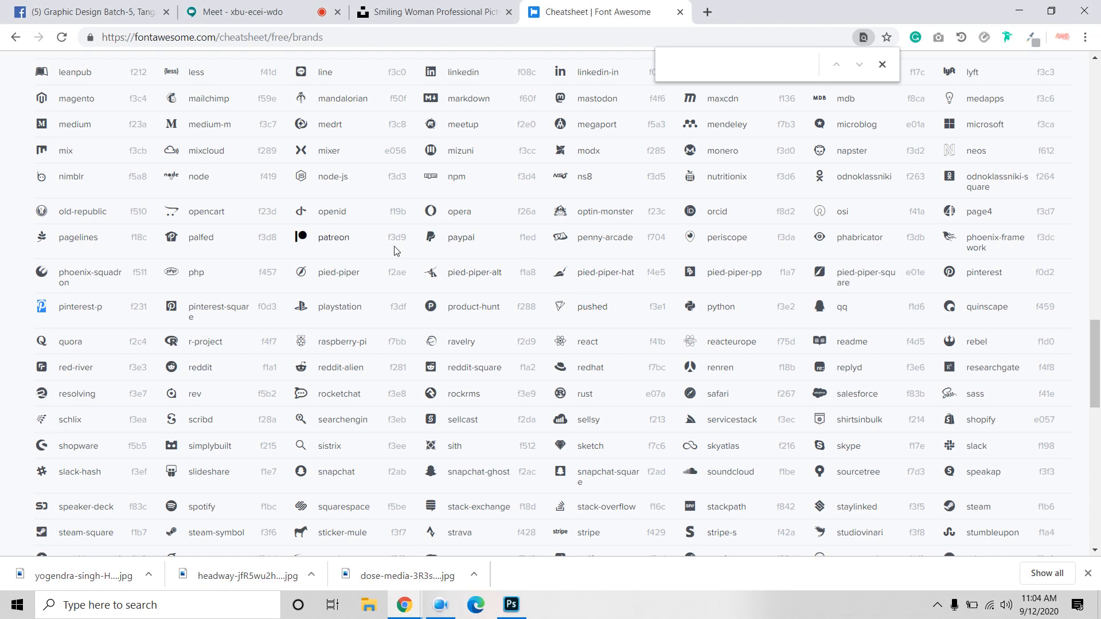
scroll(394, 250, up, 20)
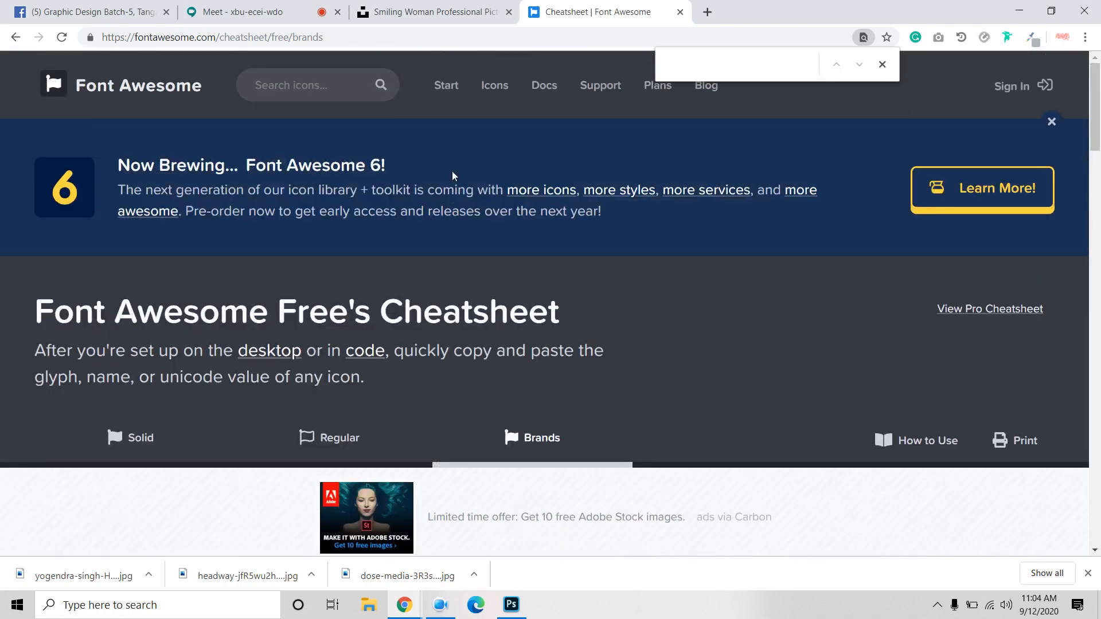
scroll(452, 175, down, 5)
click(313, 150)
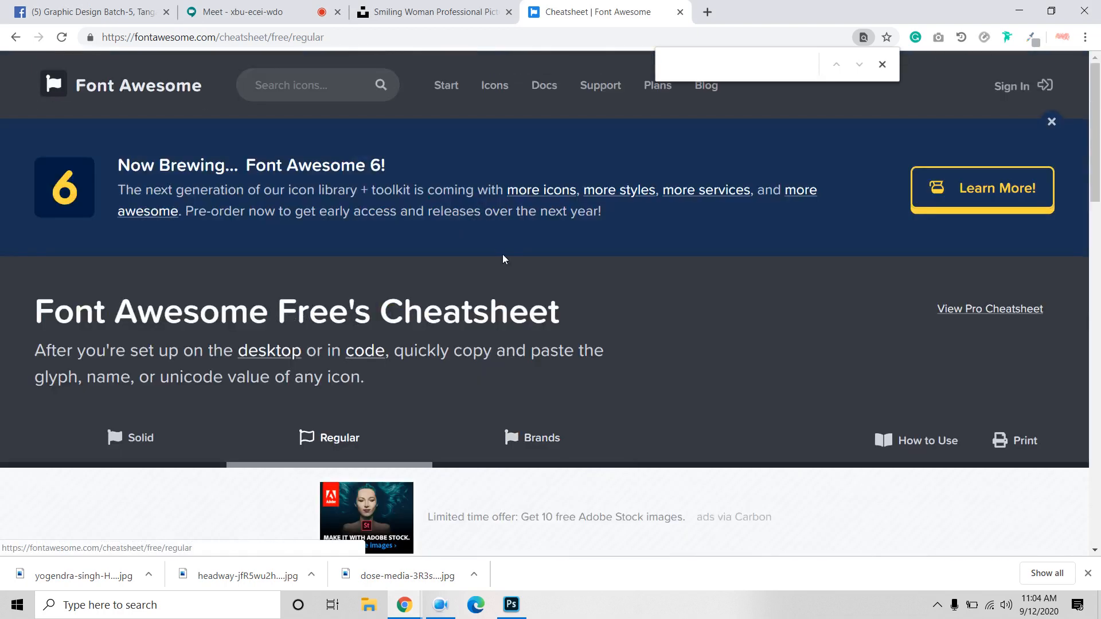
scroll(408, 406, down, 8)
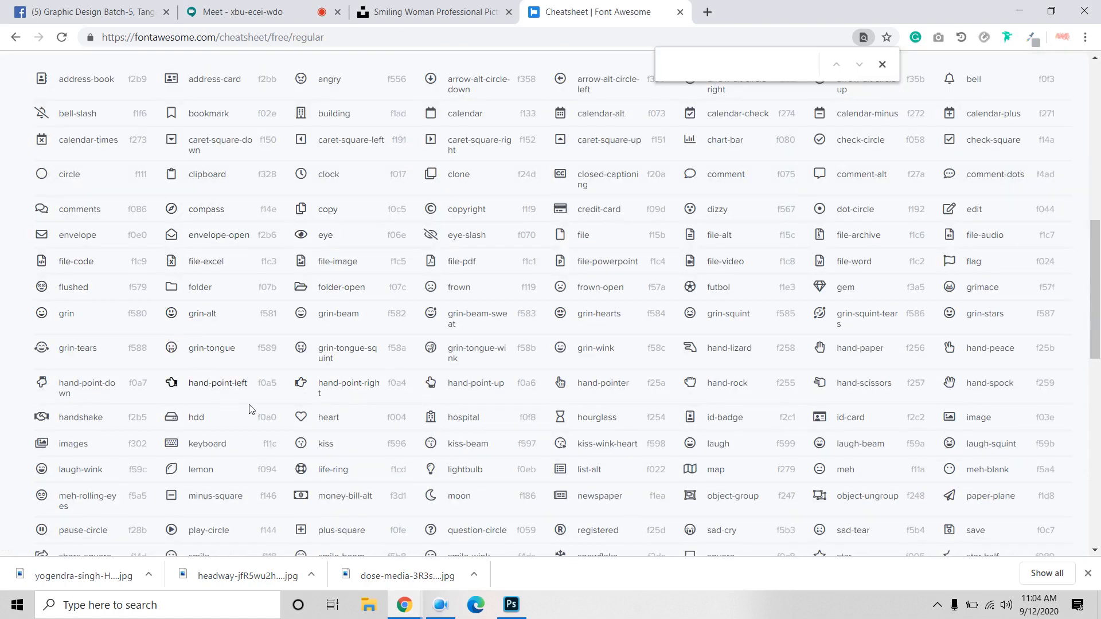
scroll(631, 434, up, 8)
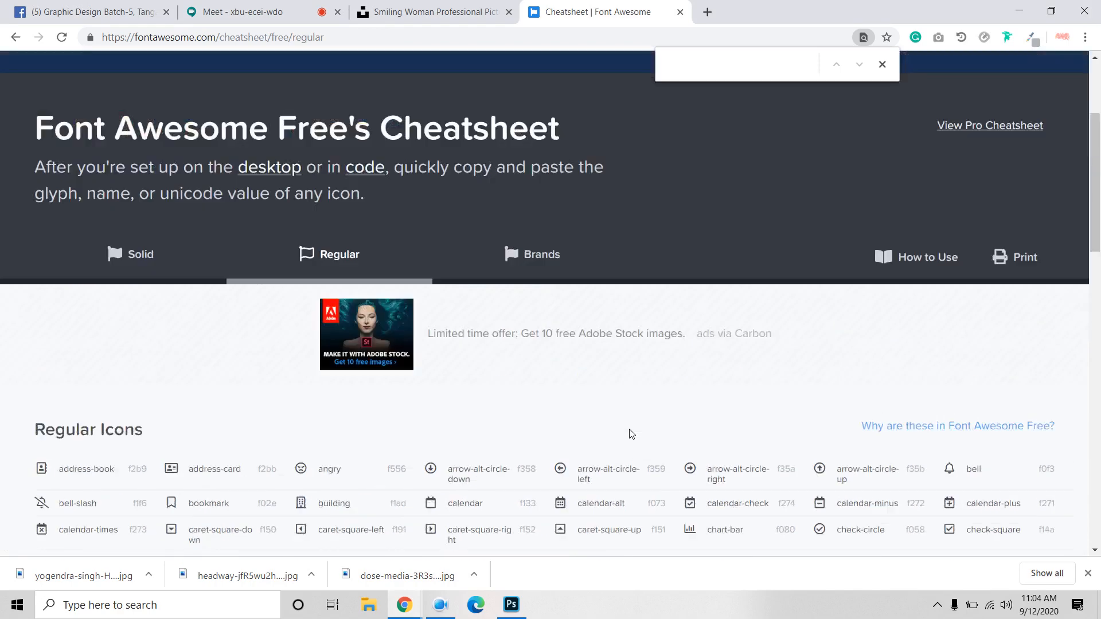
scroll(631, 434, down, 6)
scroll(459, 401, up, 6)
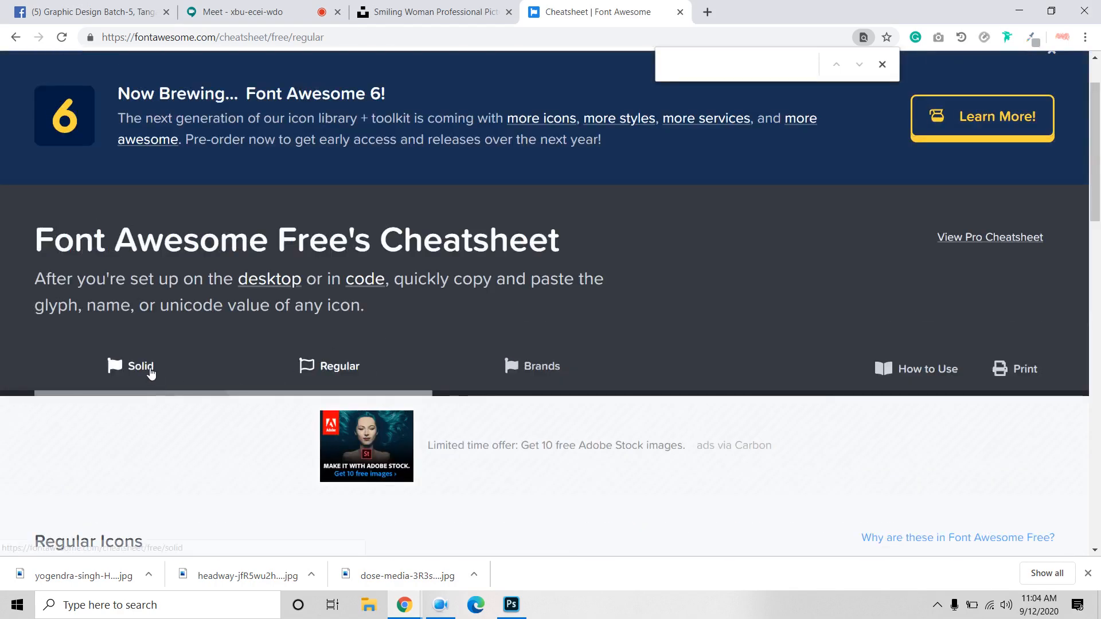
Step: Switch to the Solid icon set and copy the seedling glyph
click(148, 369)
scroll(308, 379, down, 15)
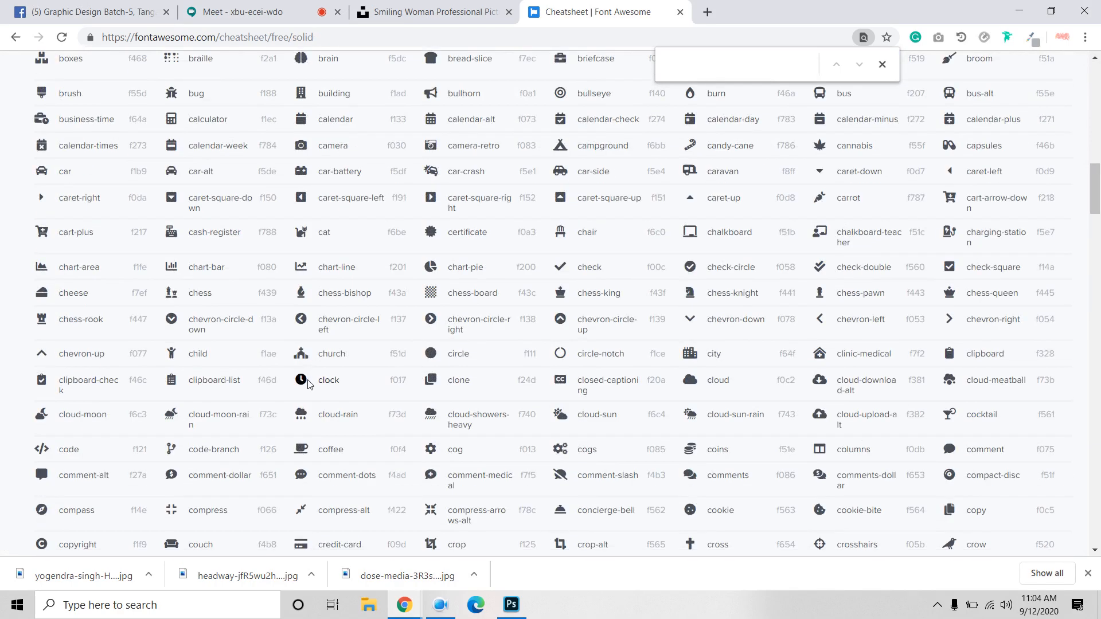
scroll(308, 380, down, 3)
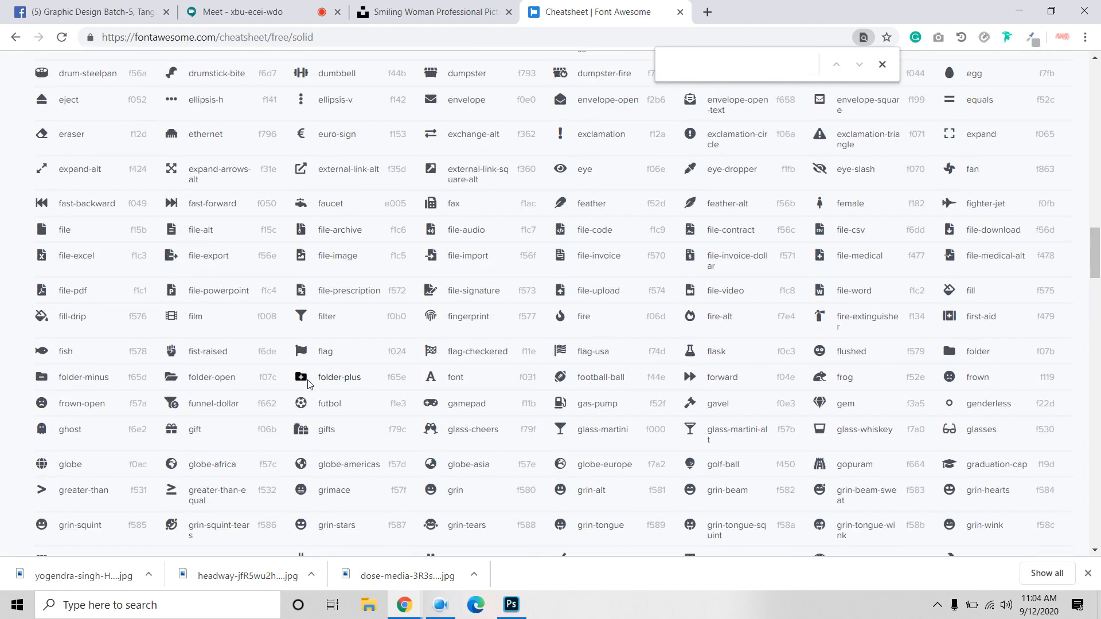
scroll(308, 383, down, 20)
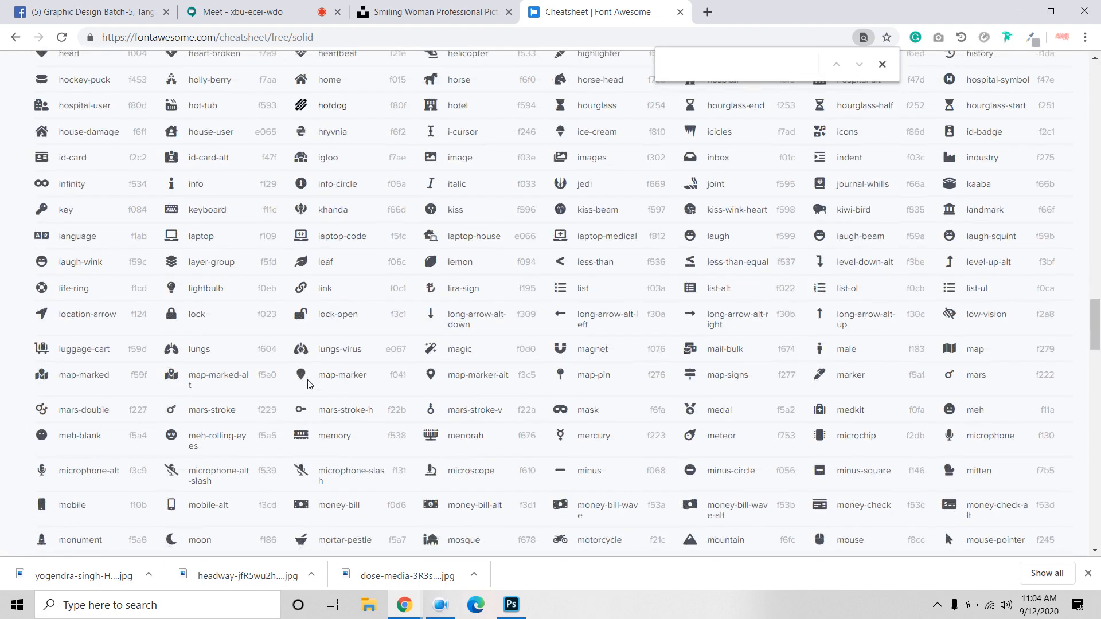
scroll(52, 298, down, 8)
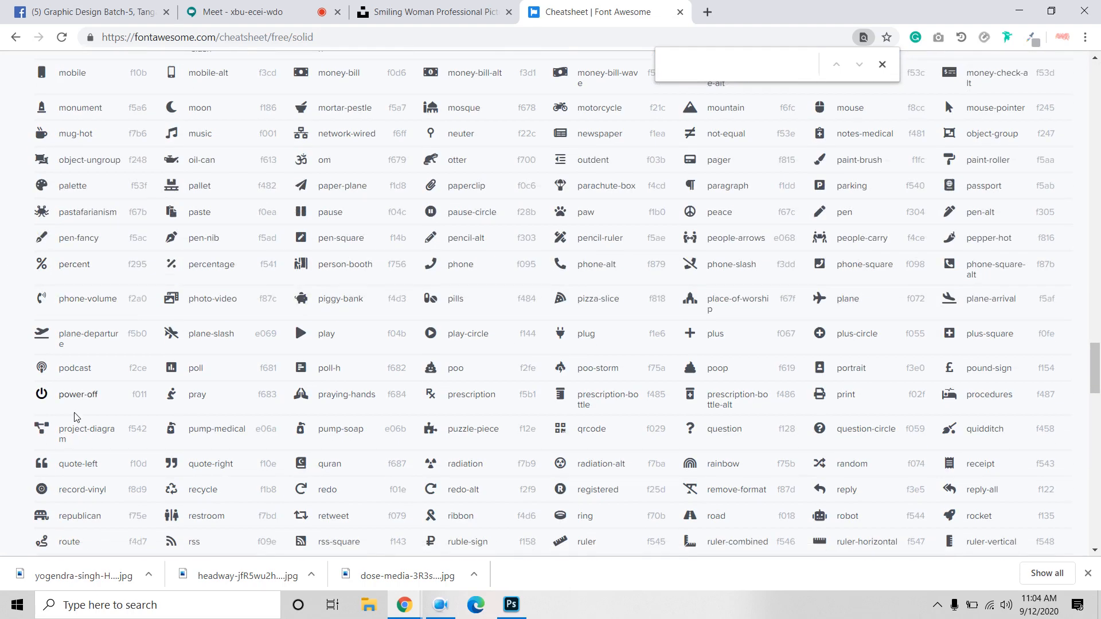
scroll(79, 349, down, 5)
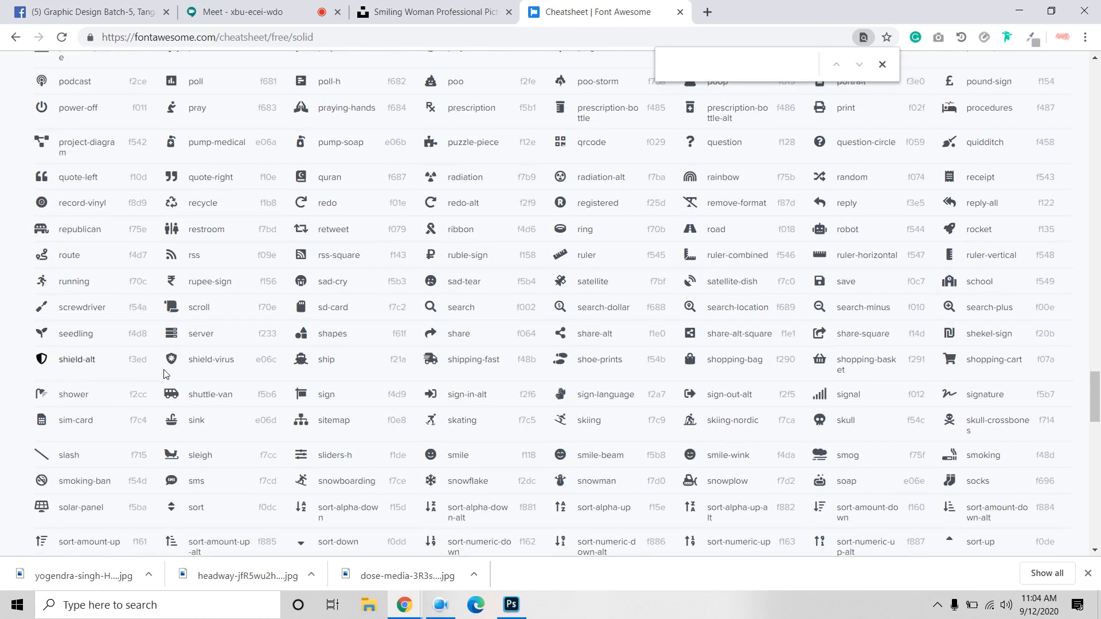
double_click(37, 331)
right_click(41, 332)
click(67, 343)
Step: Copy the rainbow glyph instead
double_click(689, 180)
right_click(689, 180)
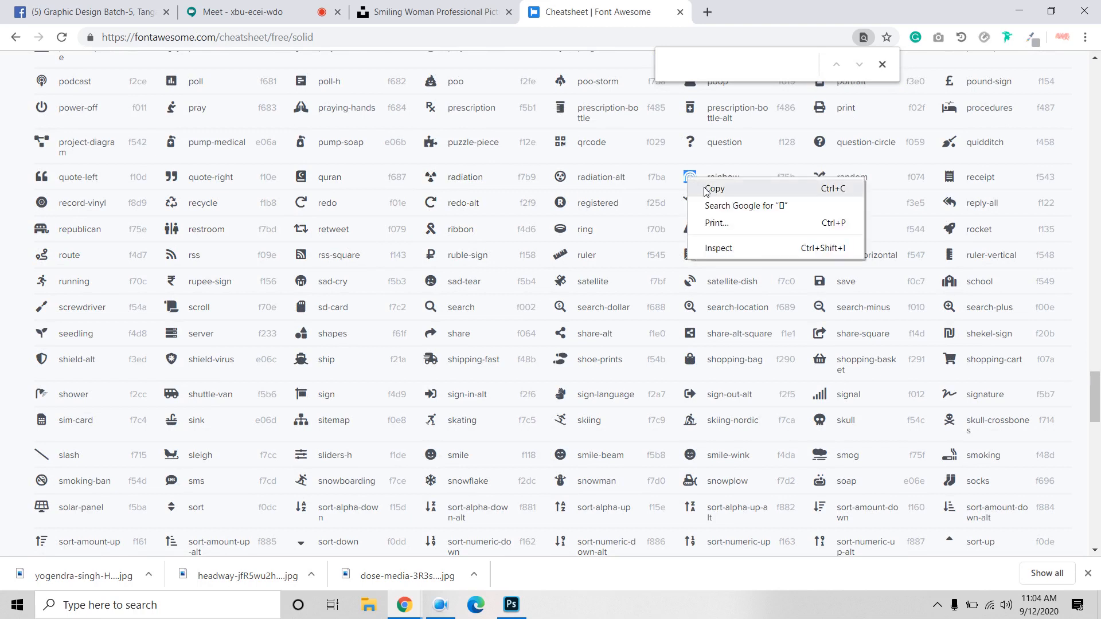
click(710, 190)
Step: Paste the rainbow glyph over the Graphicsboth text and set it to Font Awesome 5 Free Solid
click(510, 604)
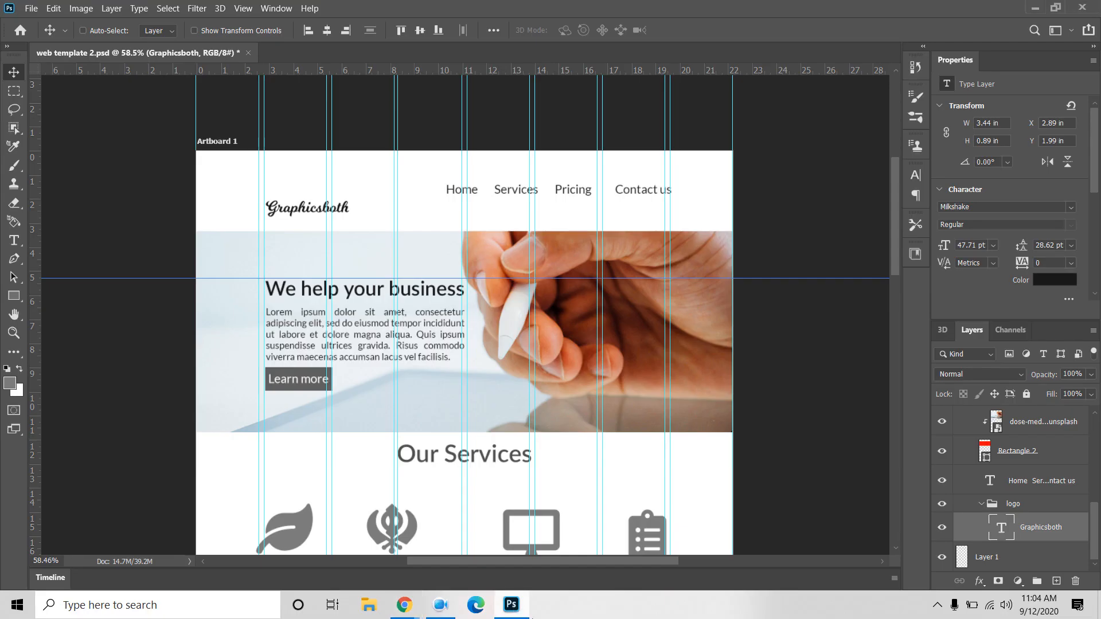
double_click(1000, 533)
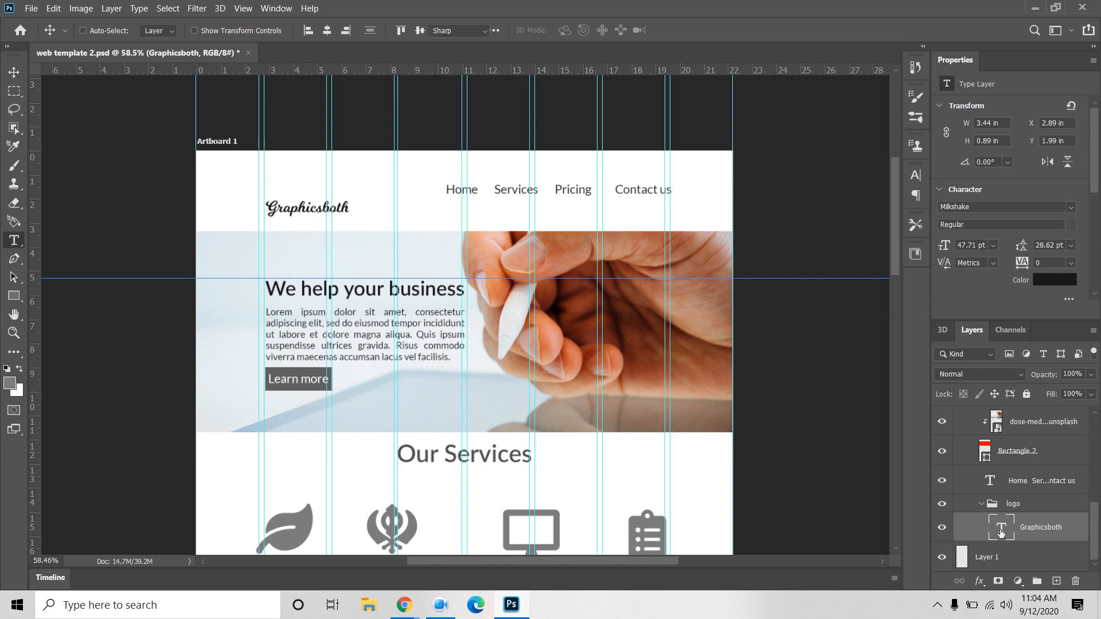
key(ctrl+v)
key(ctrl+Return)
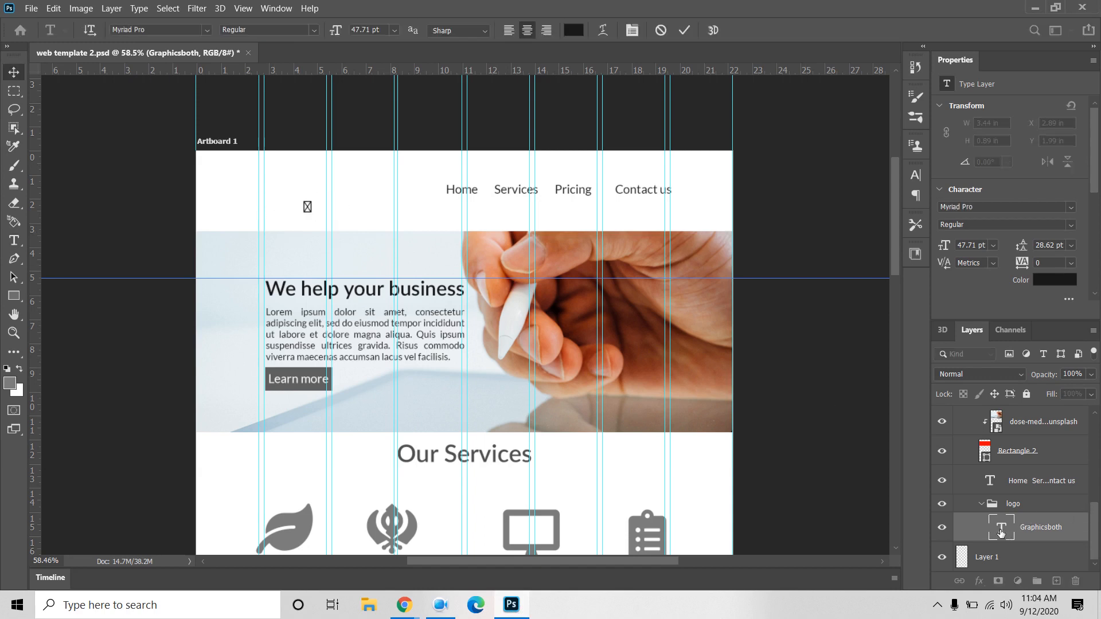
click(993, 207)
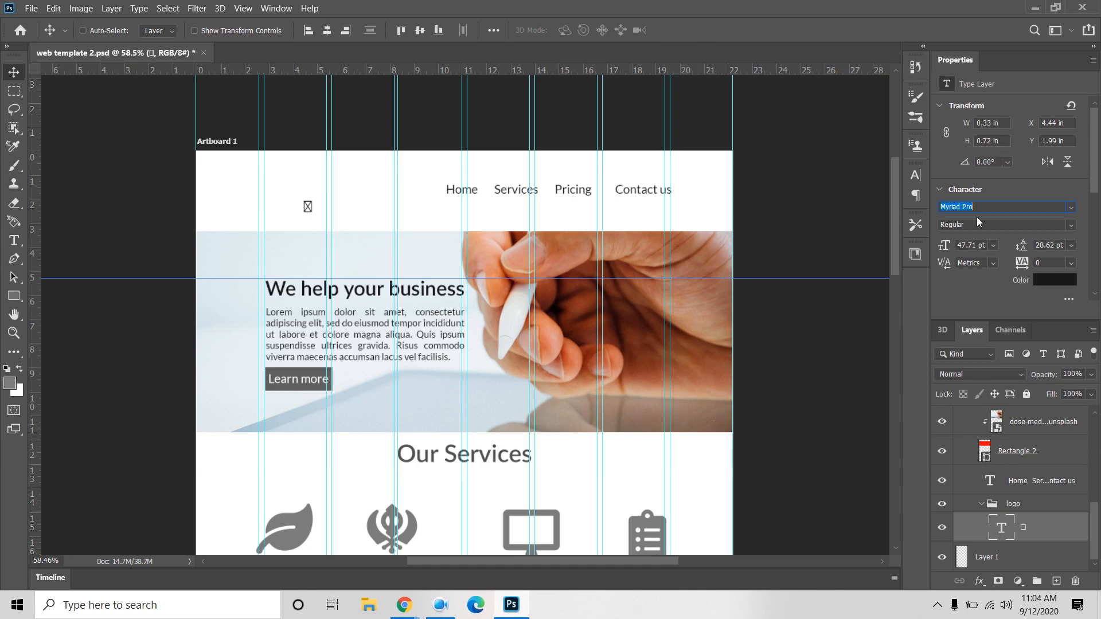
text(font)
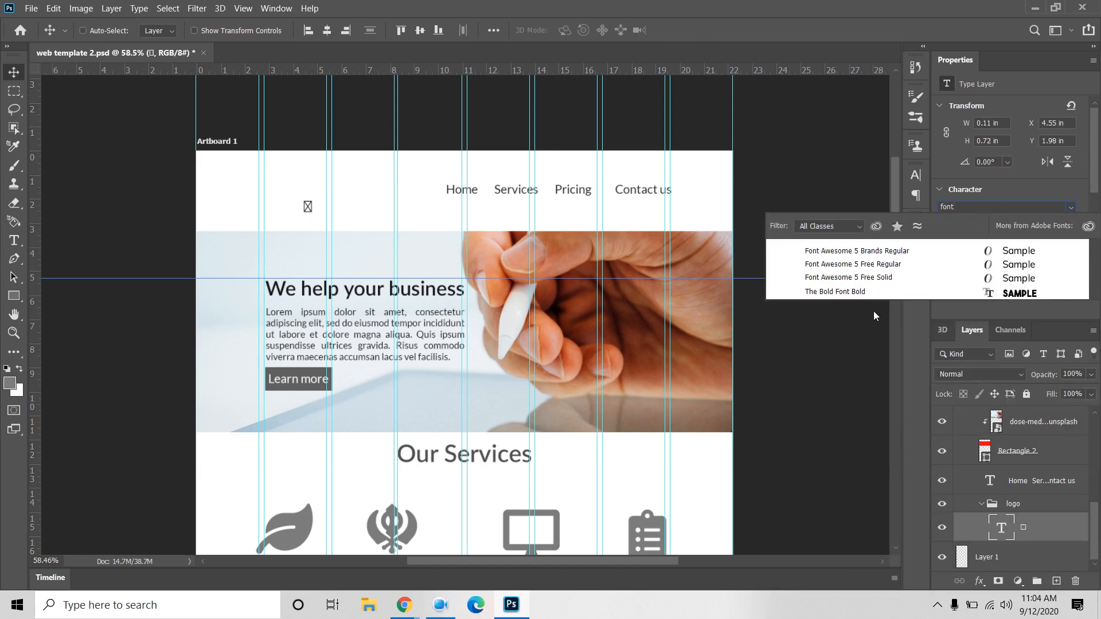
click(872, 279)
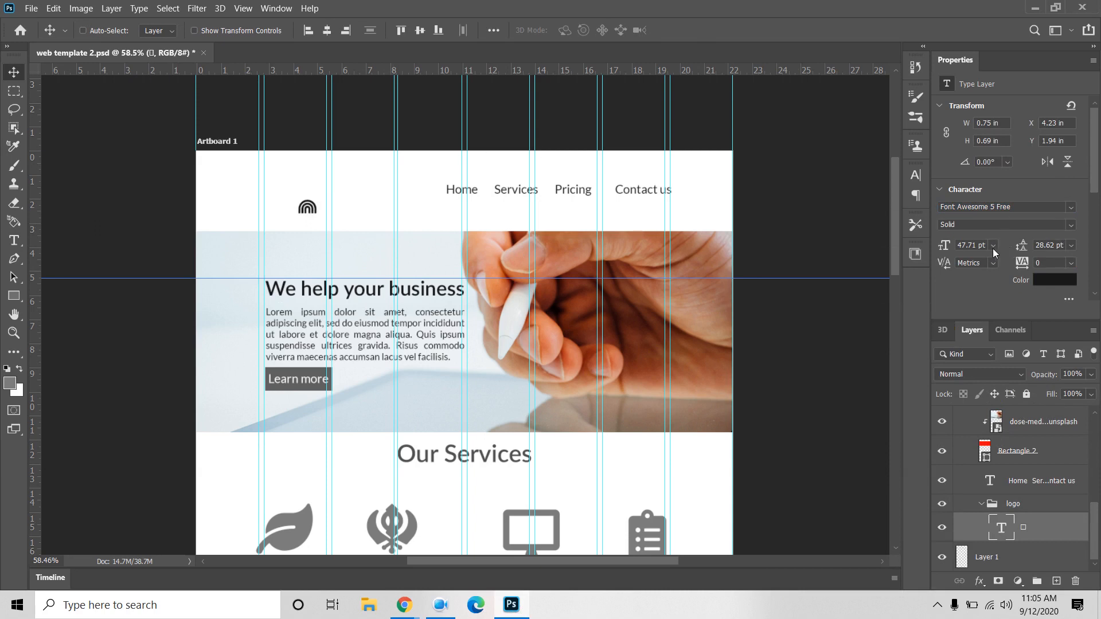
Step: Enlarge the rainbow icon to 150 pt and move it to the header's left
click(915, 176)
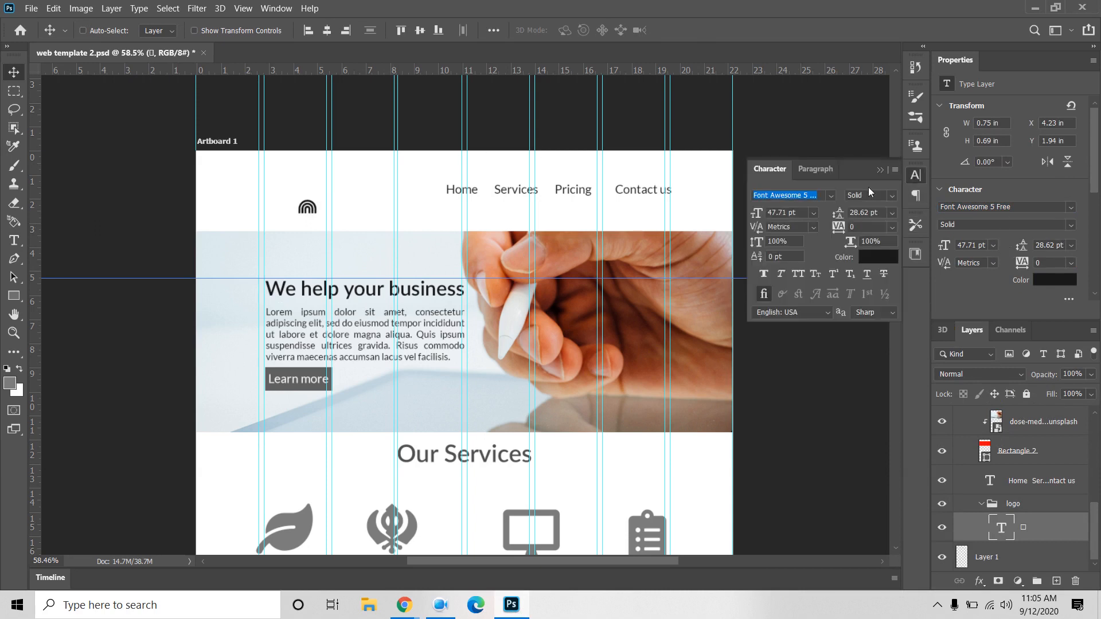
click(813, 213)
click(797, 399)
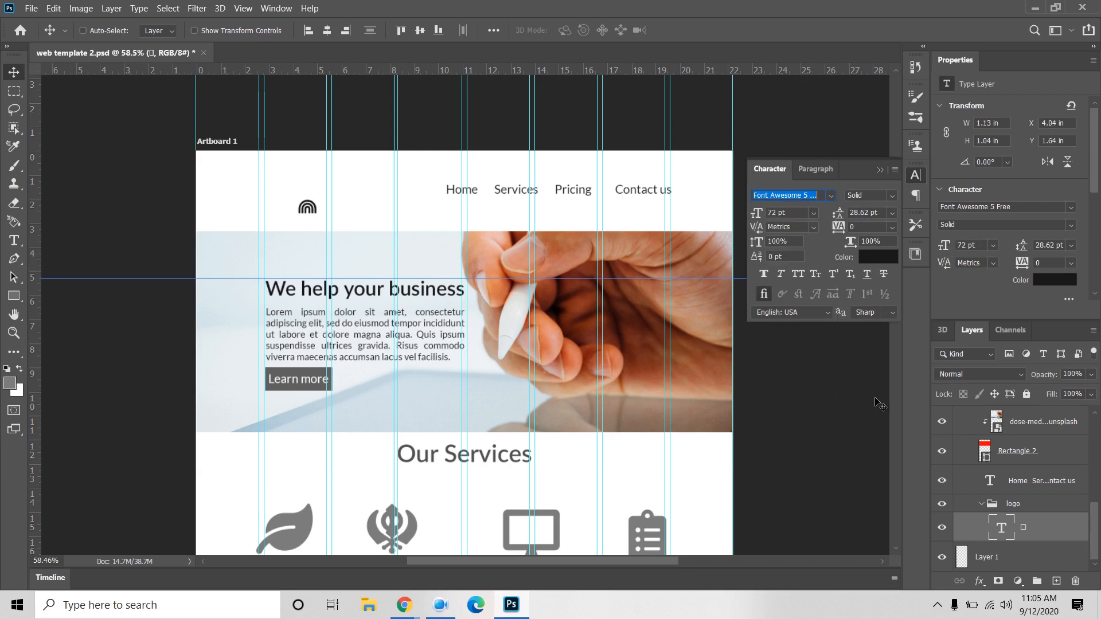
key(ctrl+z)
drag(304, 201, 280, 181)
key(ctrl+z)
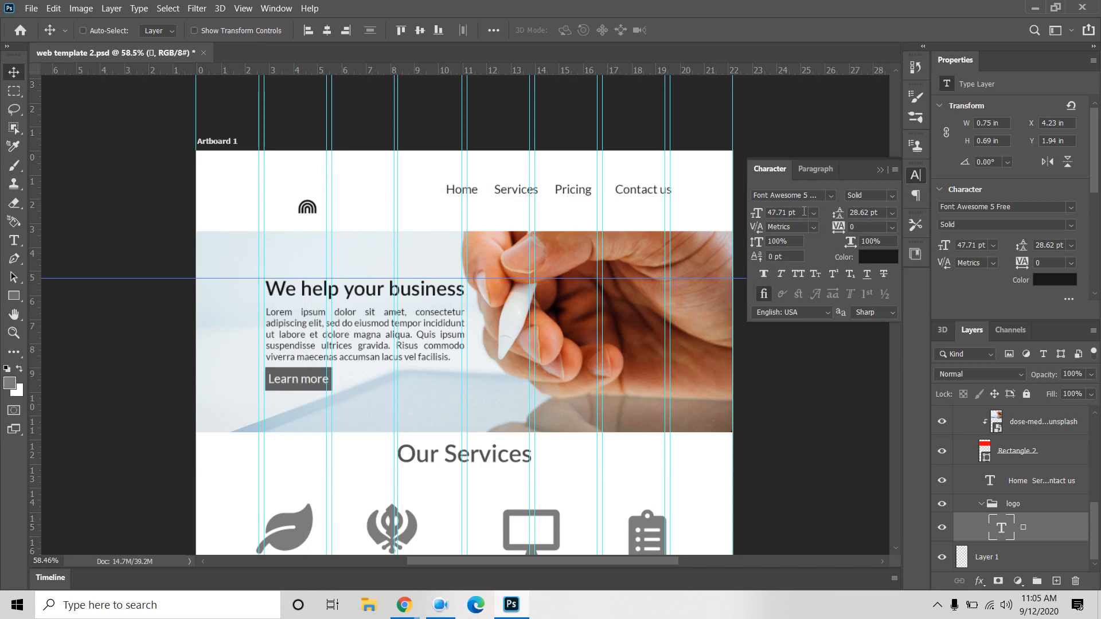
click(803, 212)
text(150)
key(Return)
mouse_move(302, 201)
mouse_down()
mouse_move(291, 193)
mouse_move(284, 205)
mouse_up()
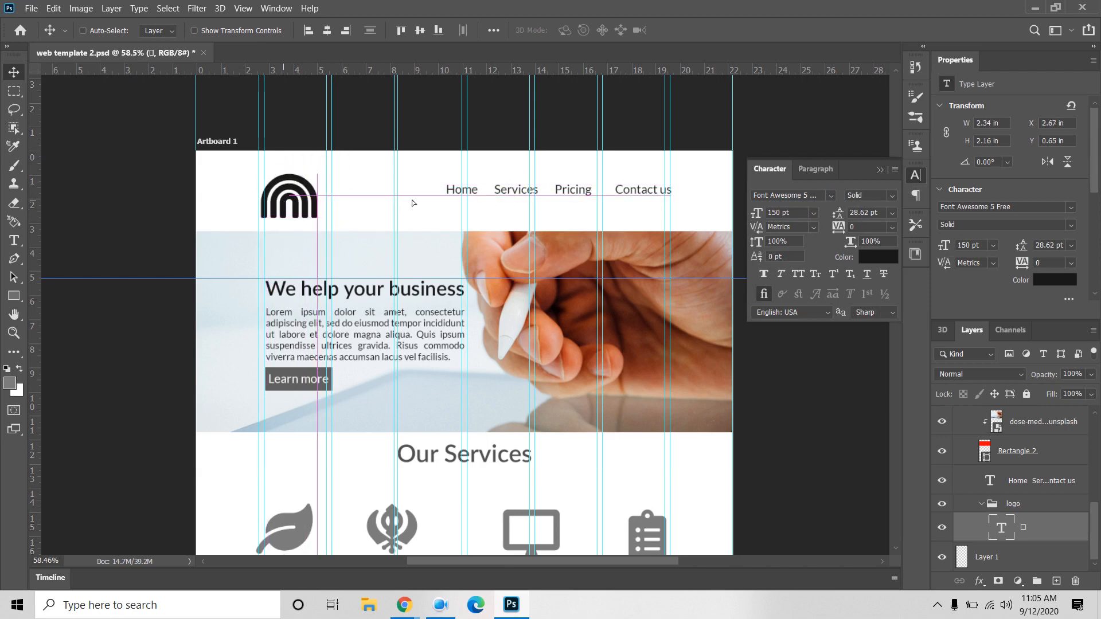
Step: Recolor the logo icon a dark green shade
click(877, 257)
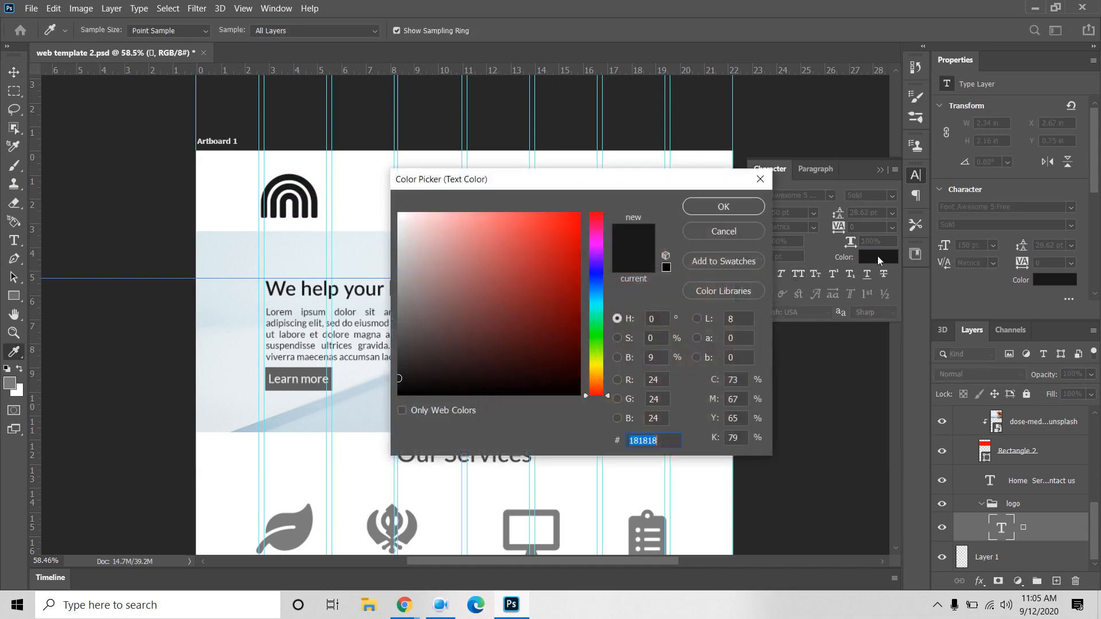
drag(593, 294, 597, 317)
drag(518, 301, 527, 314)
click(718, 209)
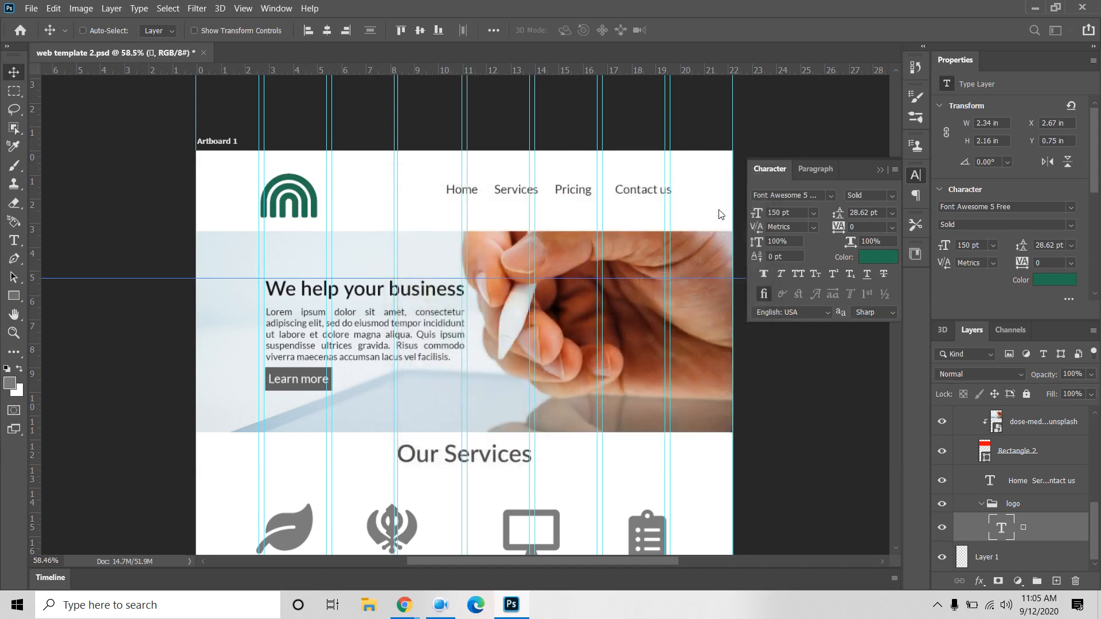
click(881, 169)
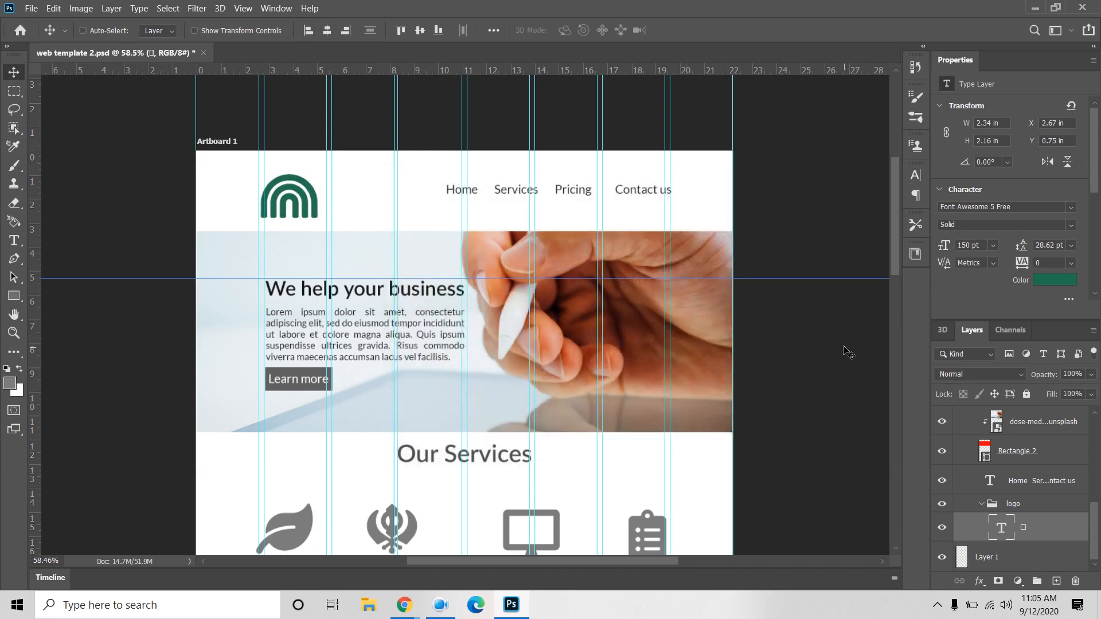
Step: Nudge the arch logo slightly upward and select the text layer inside the logo group
drag(801, 417, 774, 360)
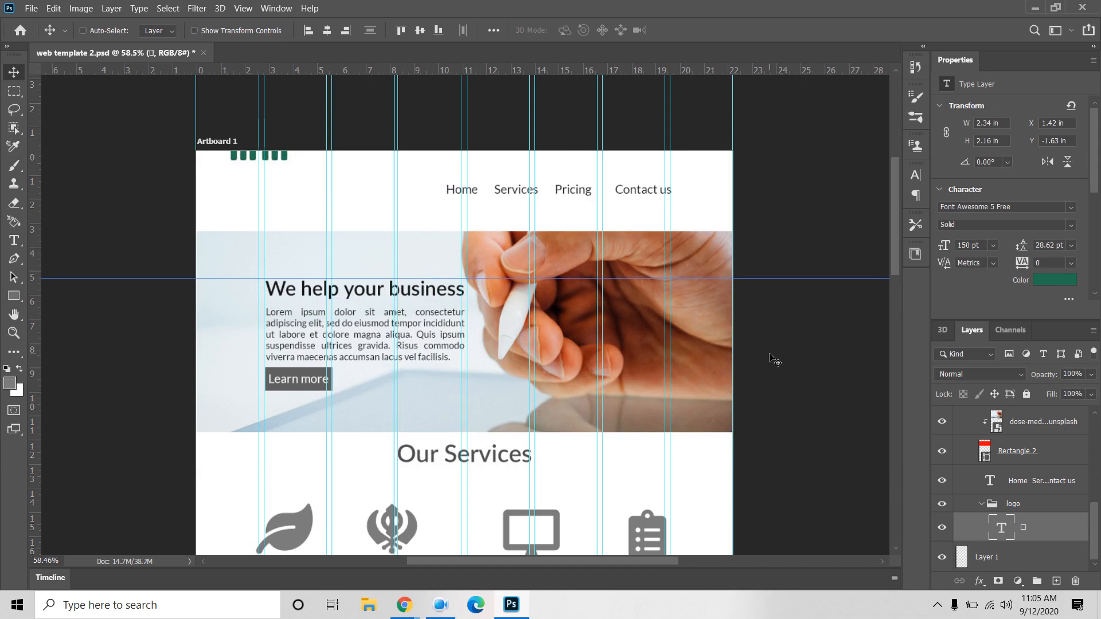
key(ctrl+z)
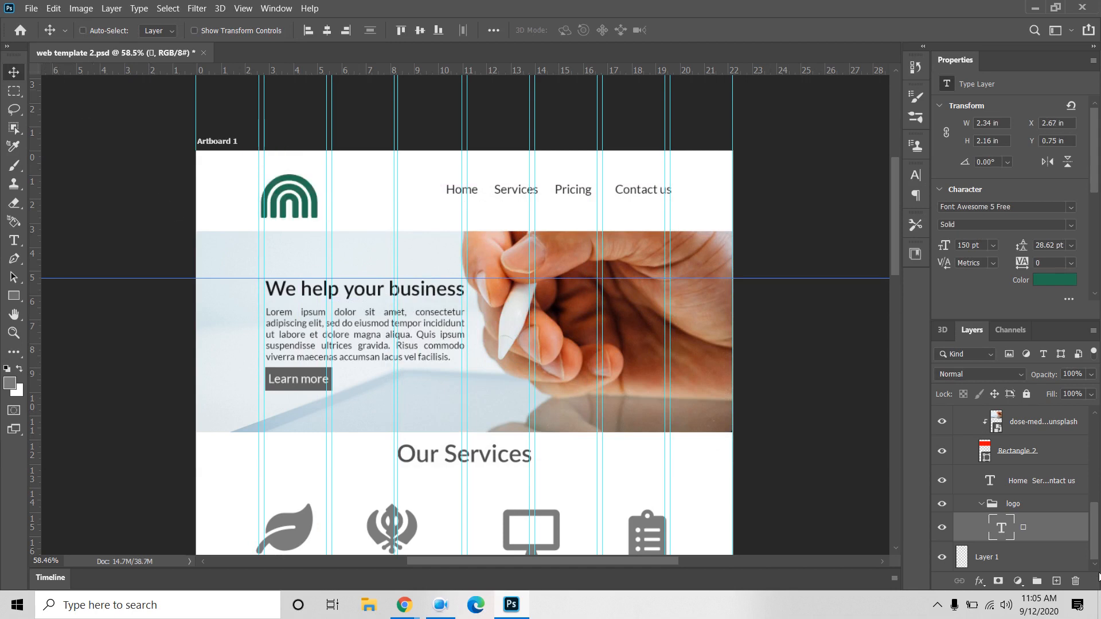
scroll(1016, 488, up, 1)
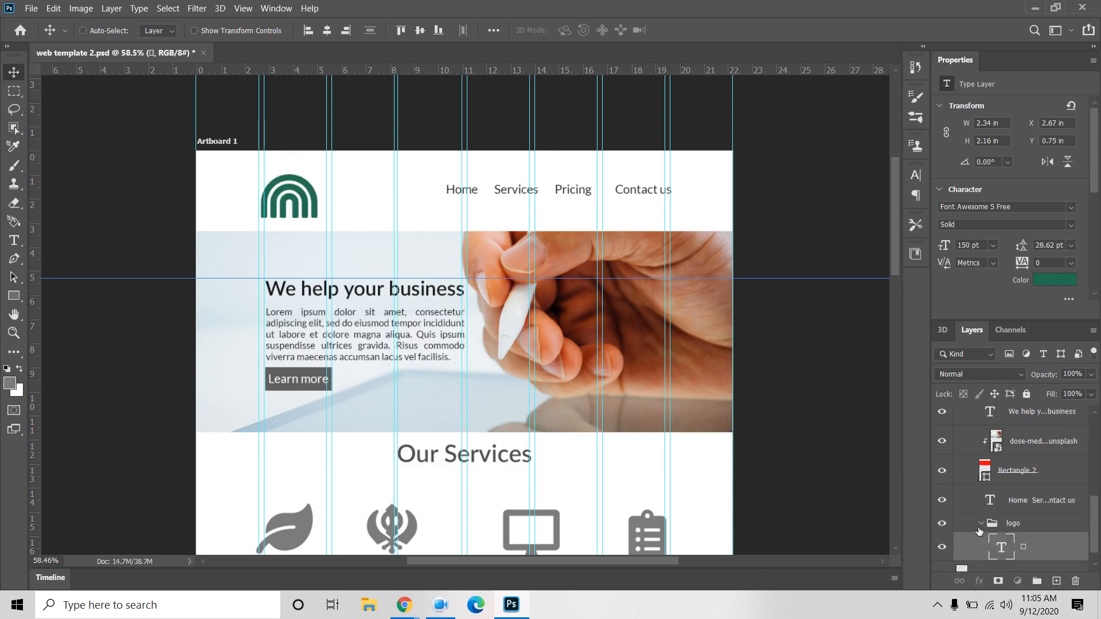
click(1020, 525)
click(981, 524)
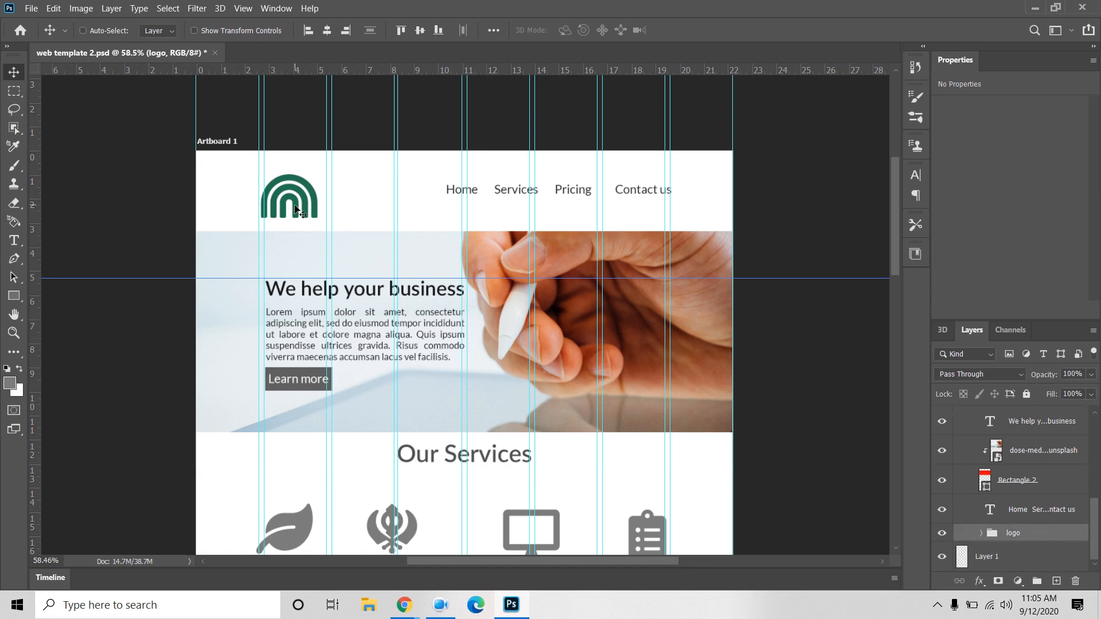
drag(296, 210, 297, 198)
click(982, 533)
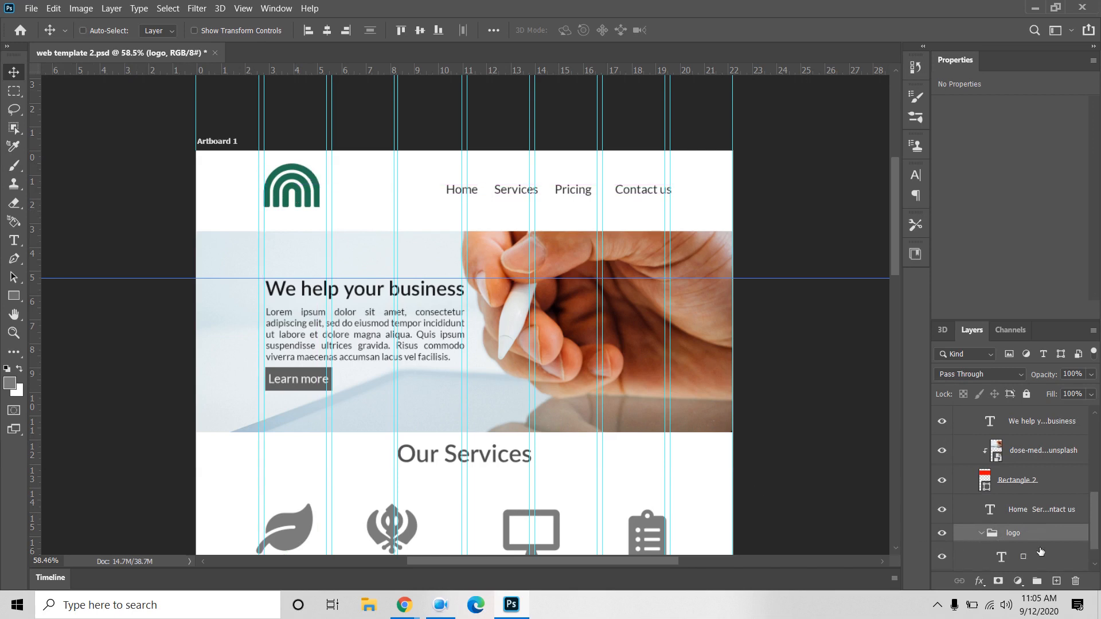
click(1031, 562)
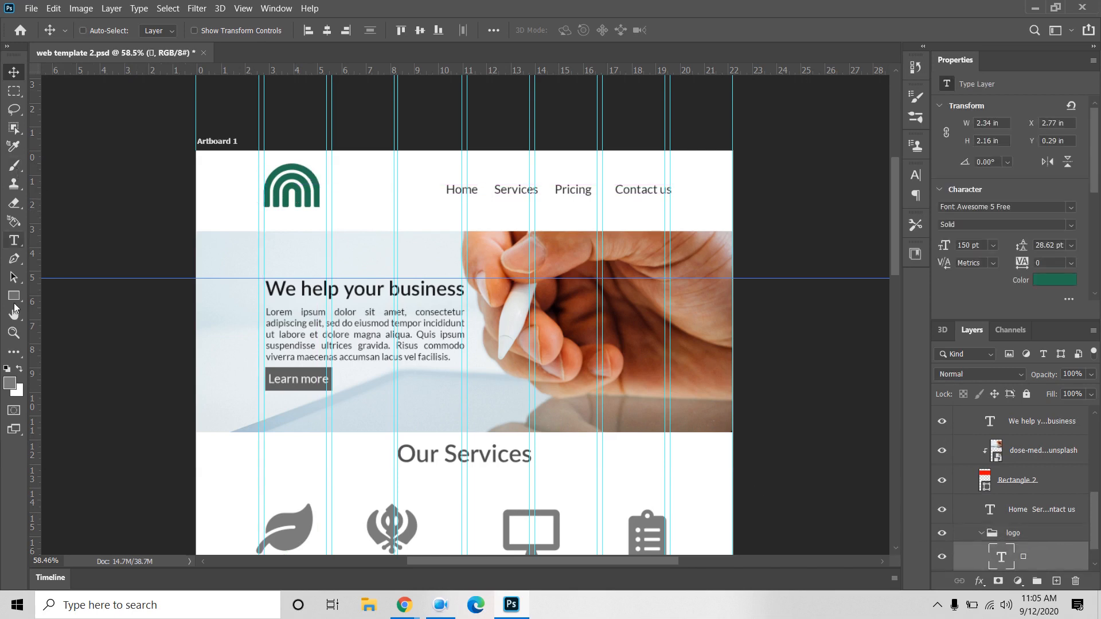
Step: Add 'Graphicsbox' as 72 pt text beneath the arch logo and commit it
click(14, 238)
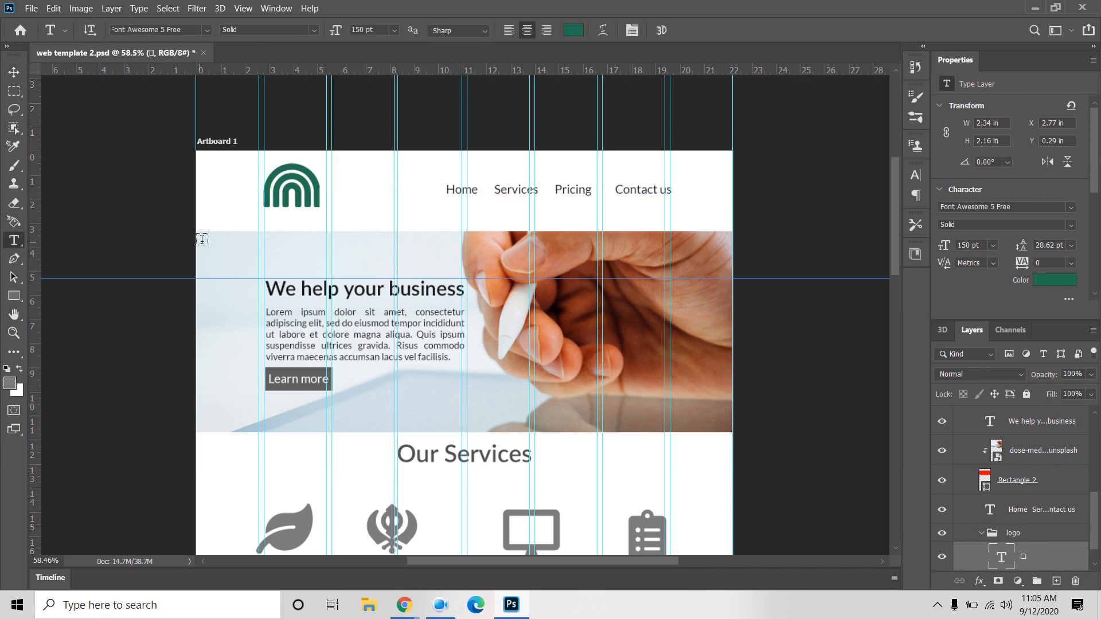
click(366, 228)
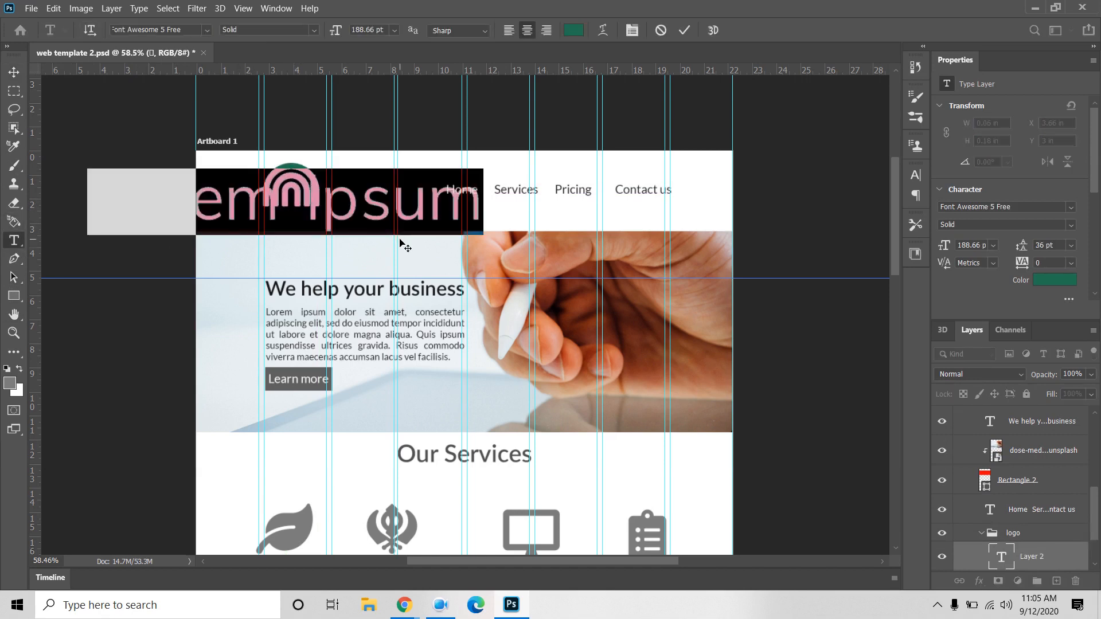
click(987, 244)
click(982, 429)
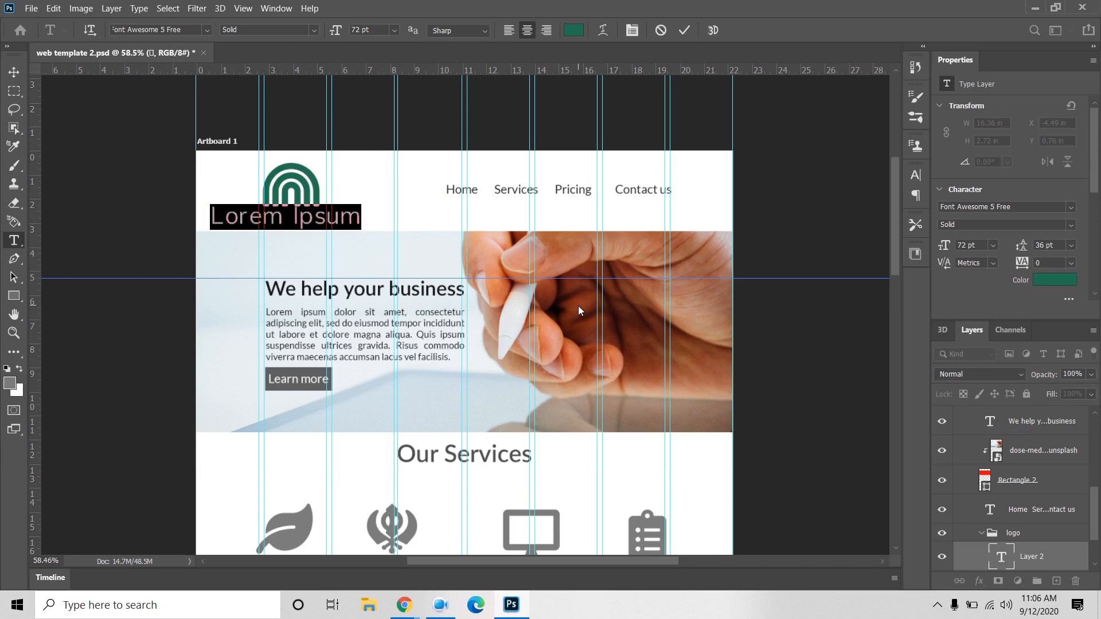
text(Grap)
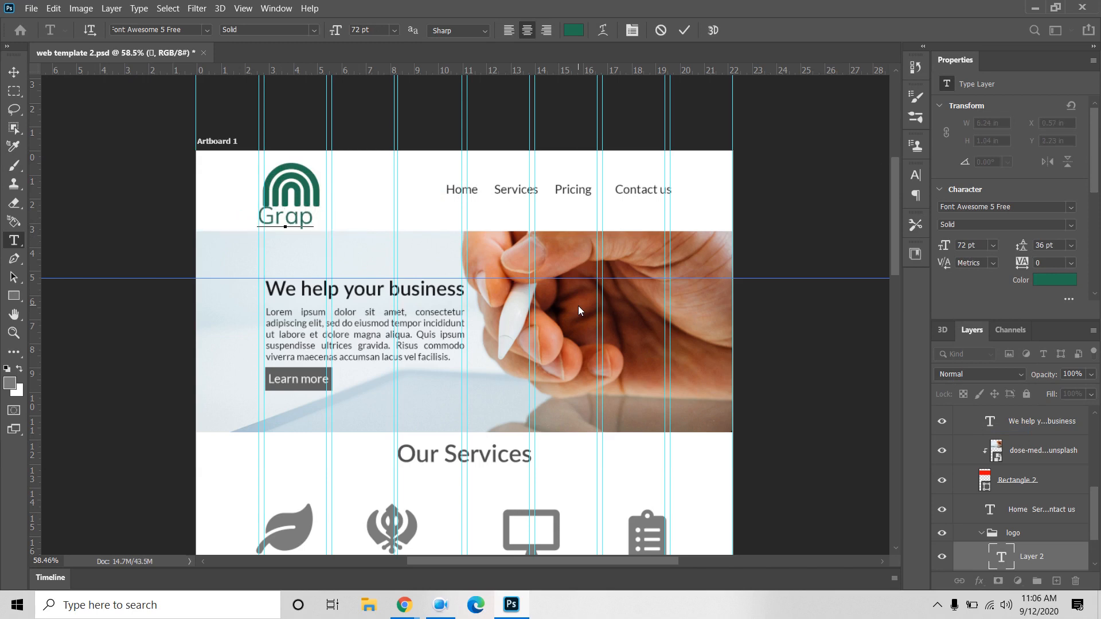
text(hics)
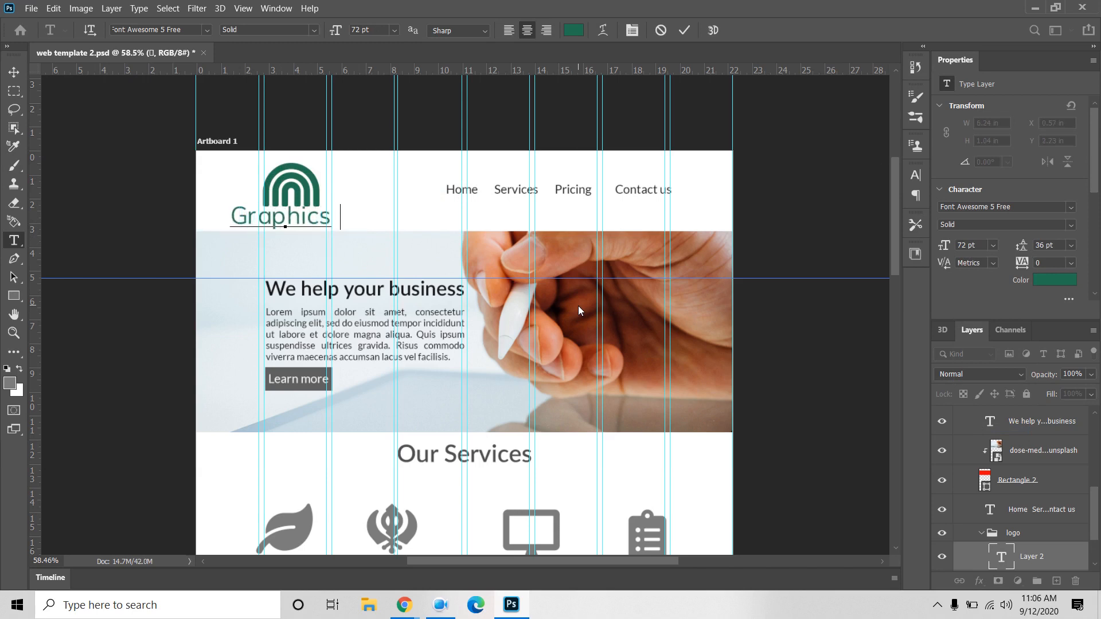
text(box)
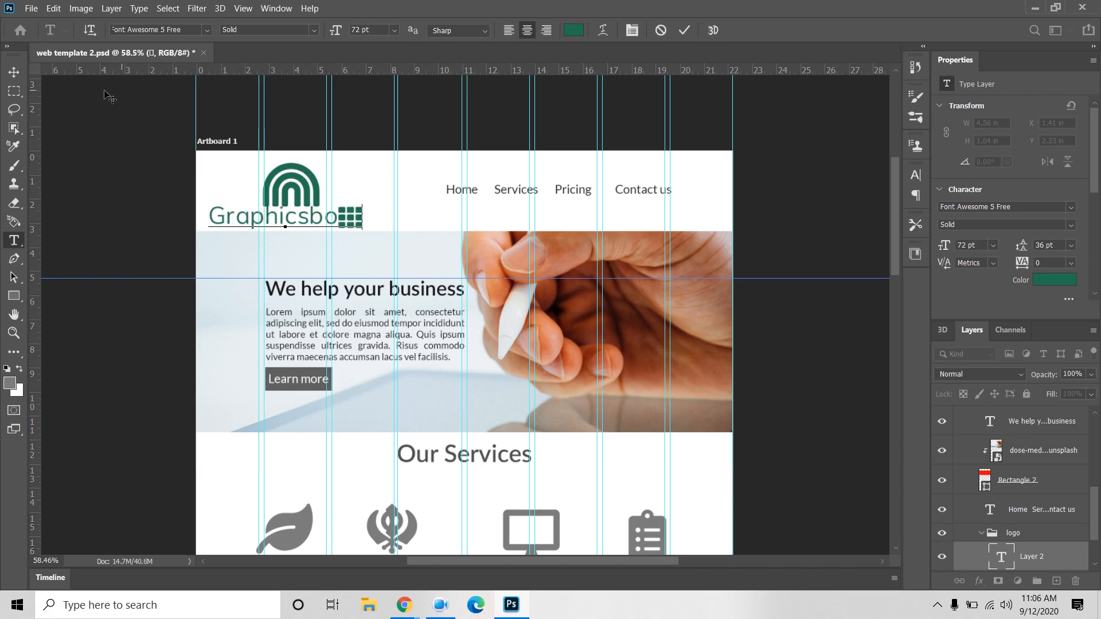
click(14, 71)
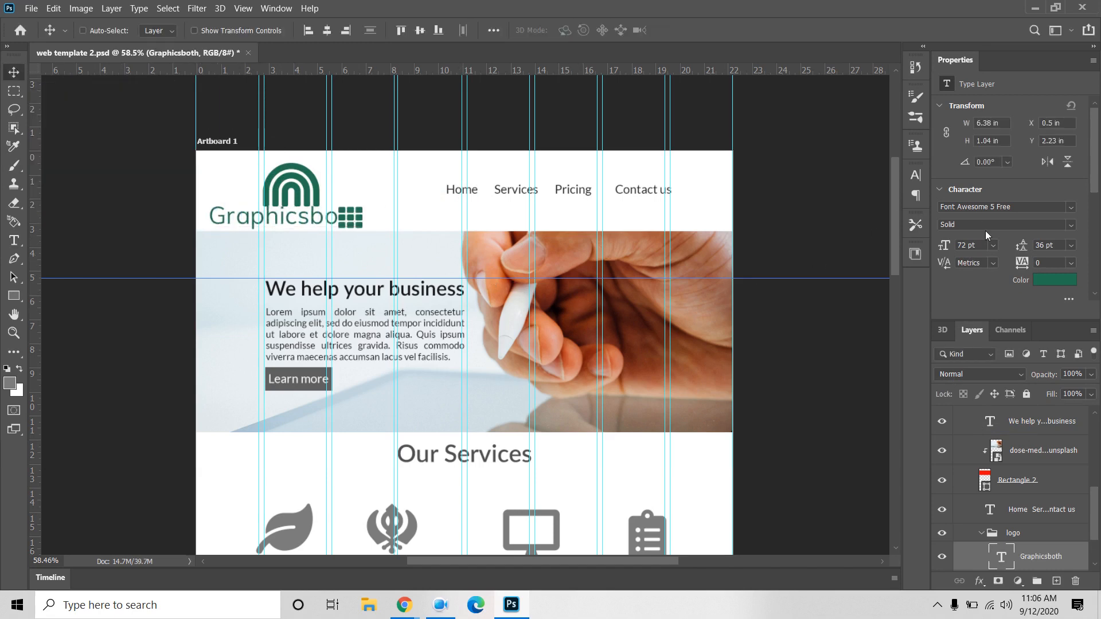
Step: Set the brand name to Milkshake at 60 pt and shift it right under the arch
click(993, 208)
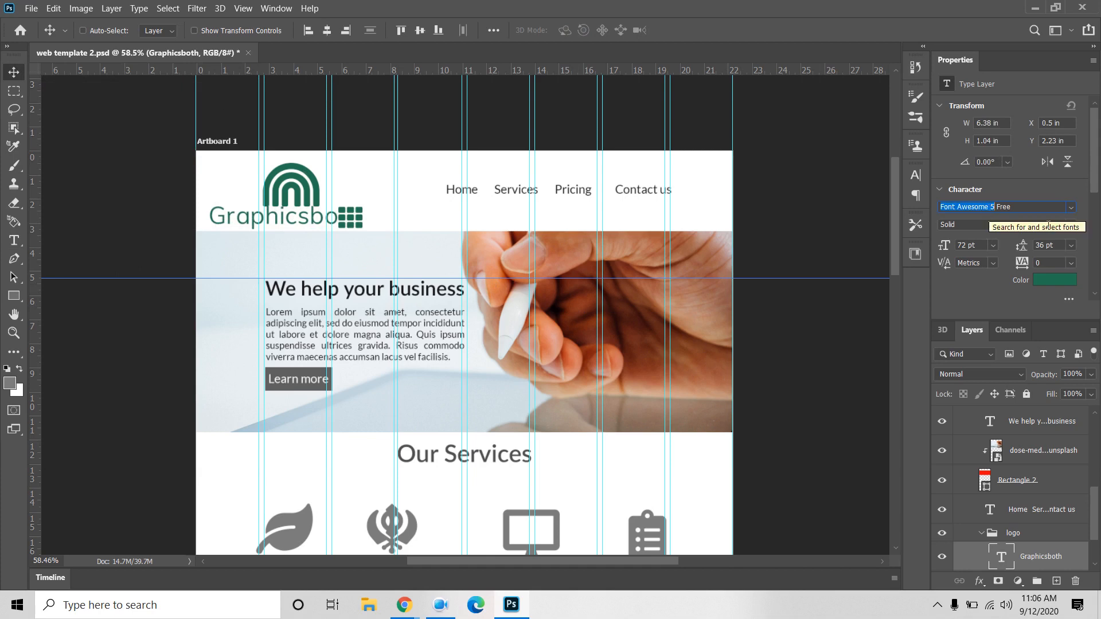
click(1070, 208)
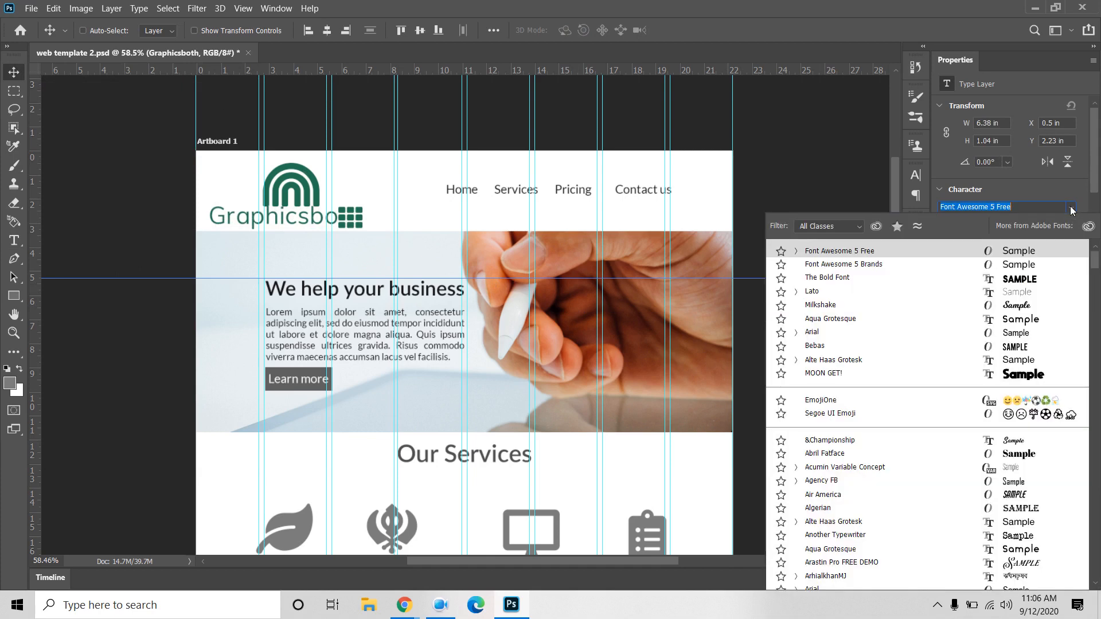
click(1026, 305)
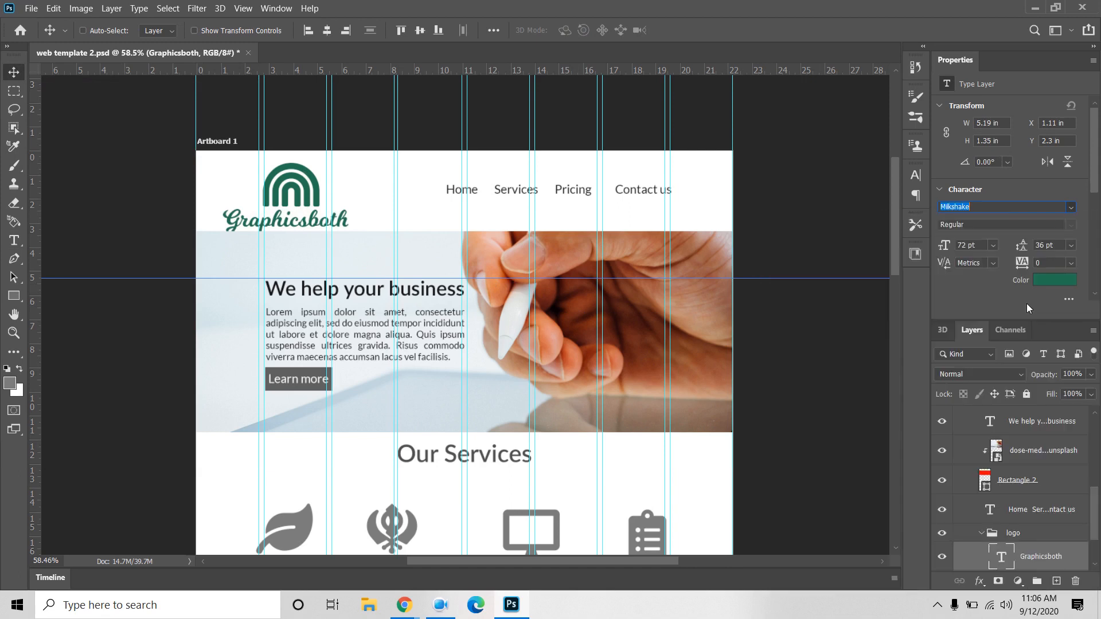
click(992, 245)
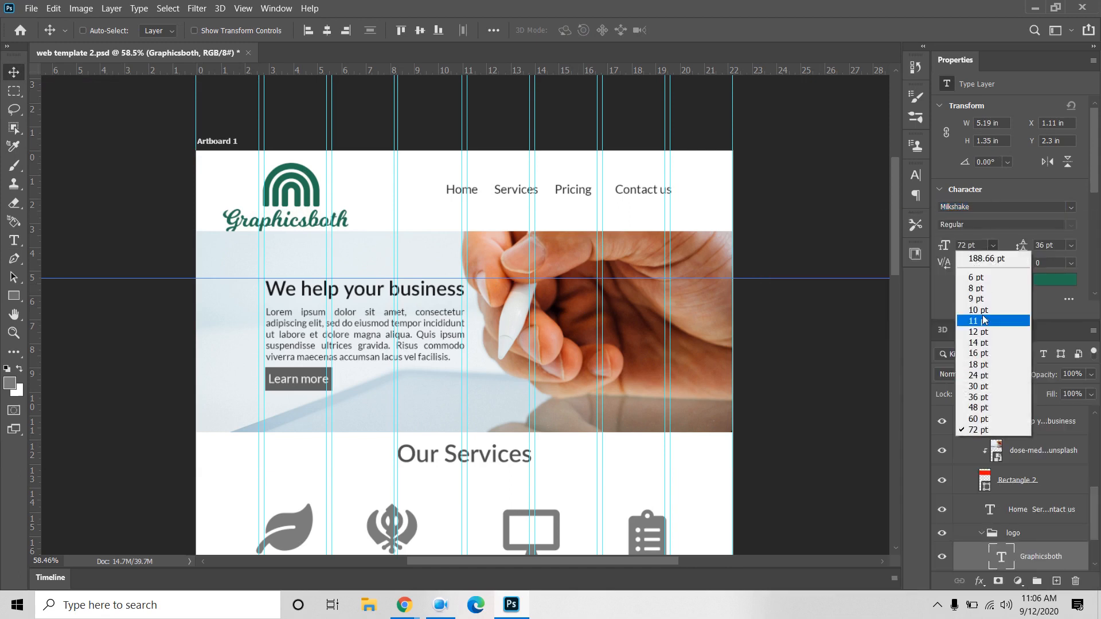
click(974, 422)
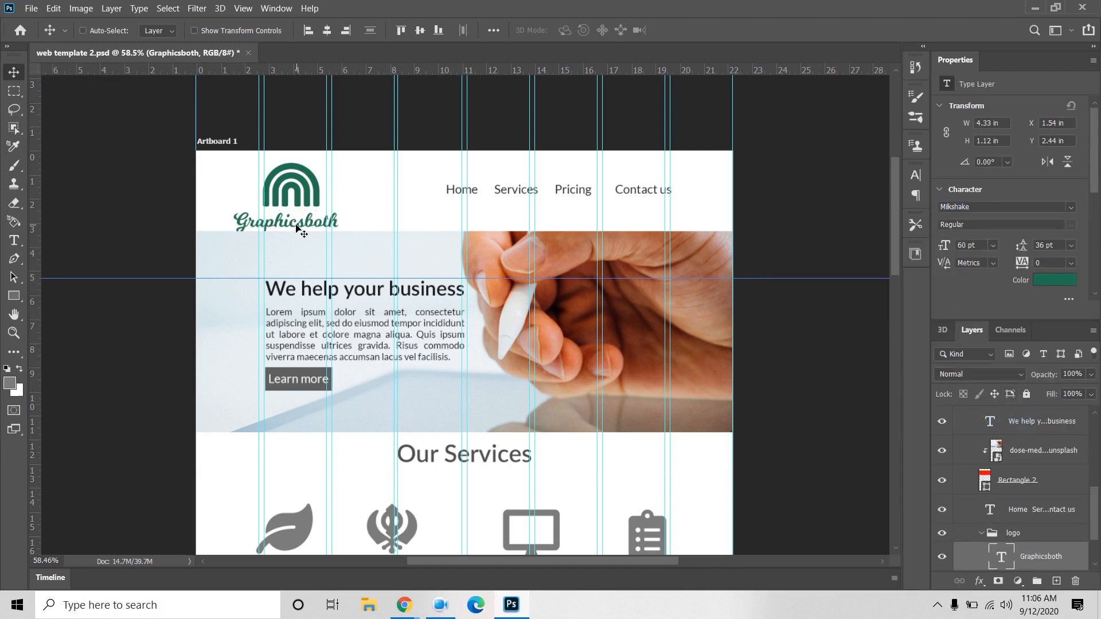
drag(297, 227, 326, 224)
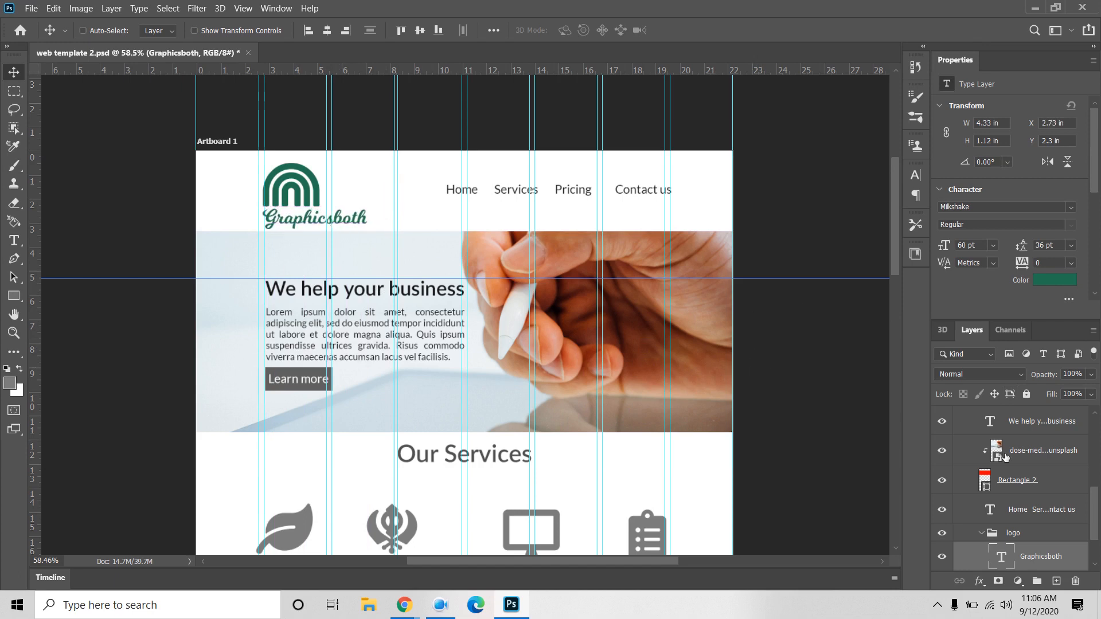
Step: Colour the brand name with the logo's green, sampled from the icon
click(1065, 285)
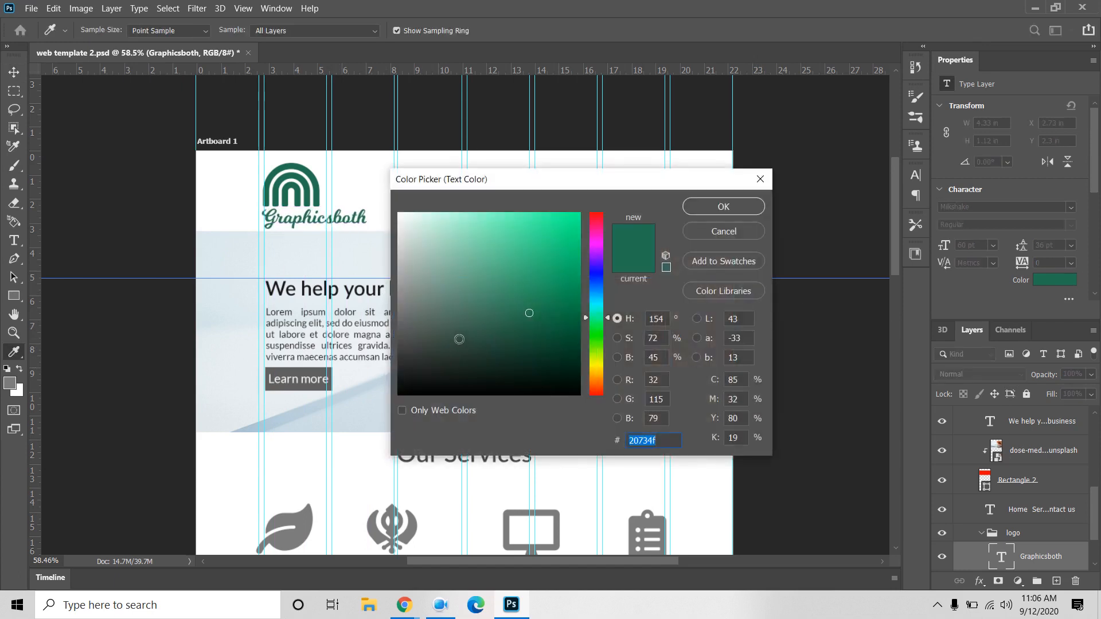
drag(601, 291, 600, 217)
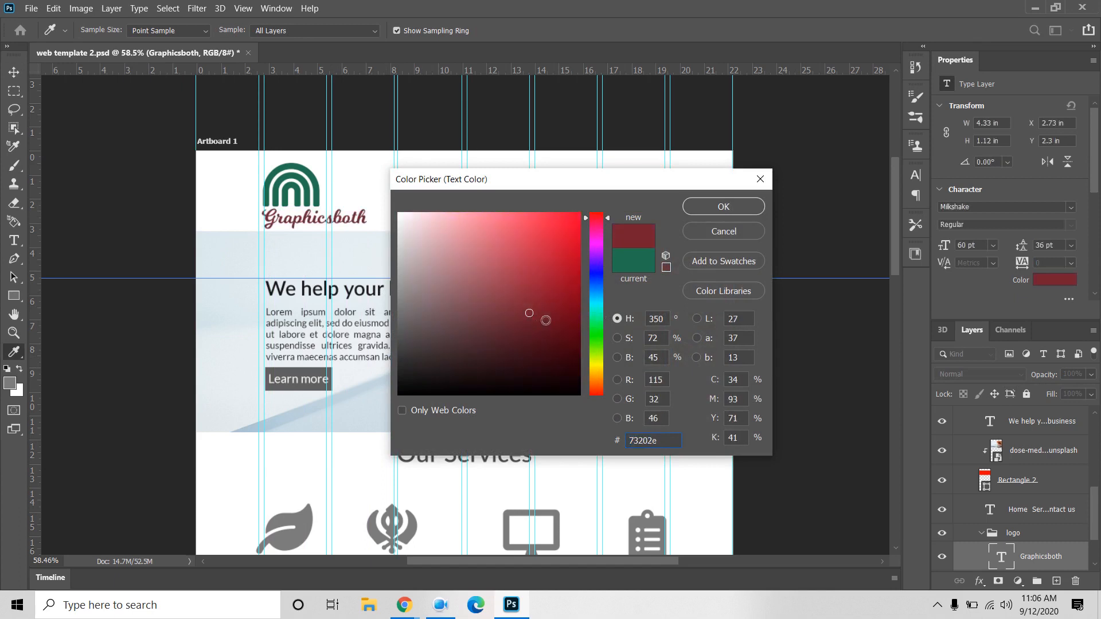
drag(574, 315, 575, 324)
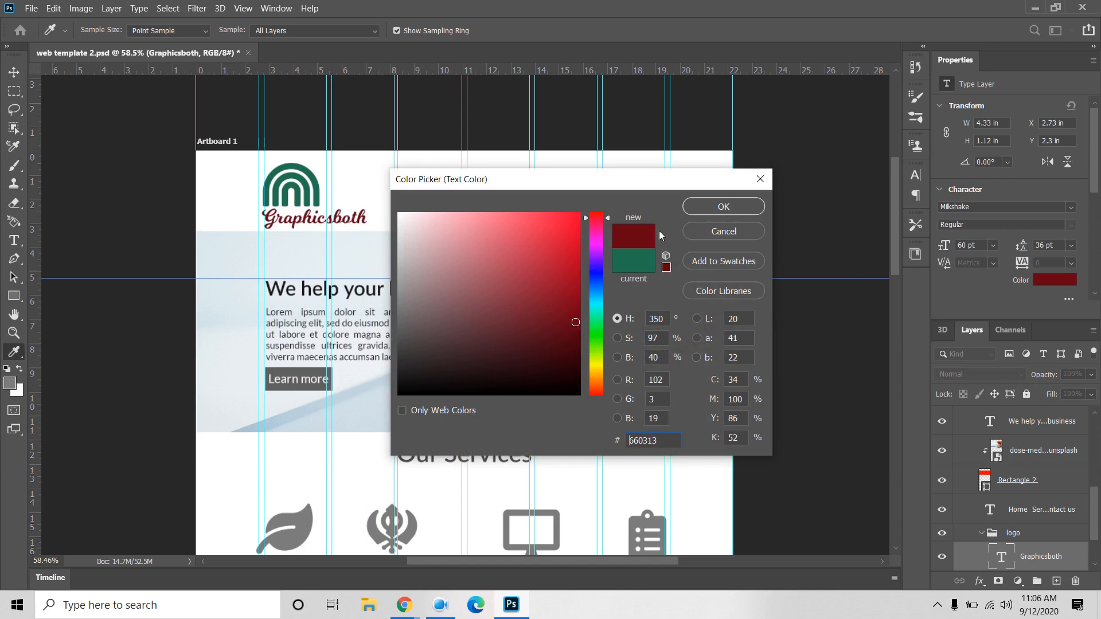
click(301, 166)
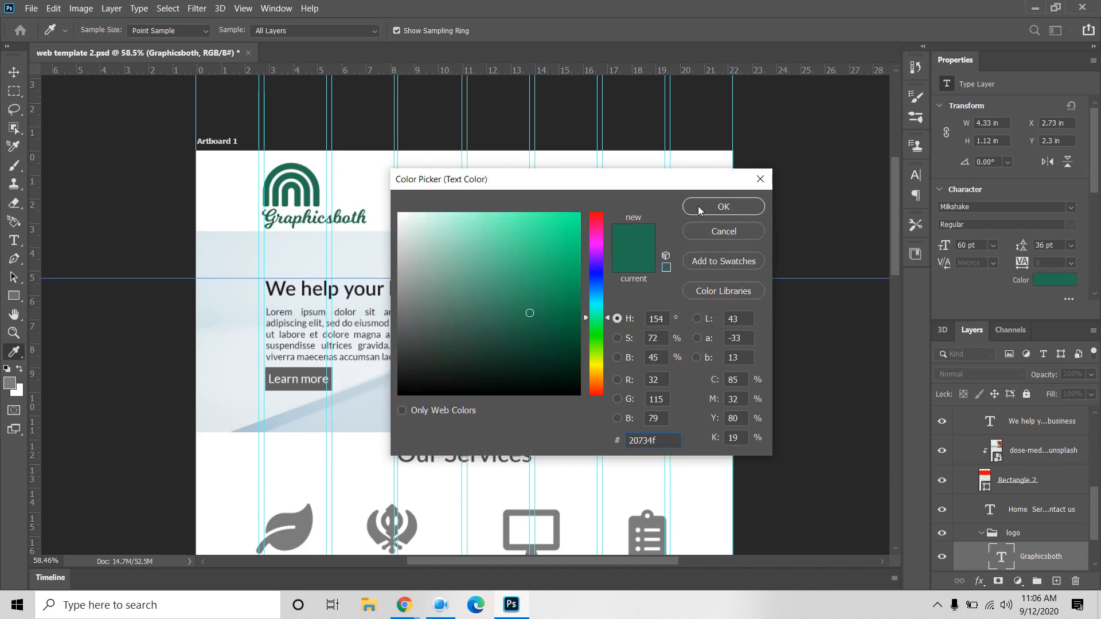
click(723, 207)
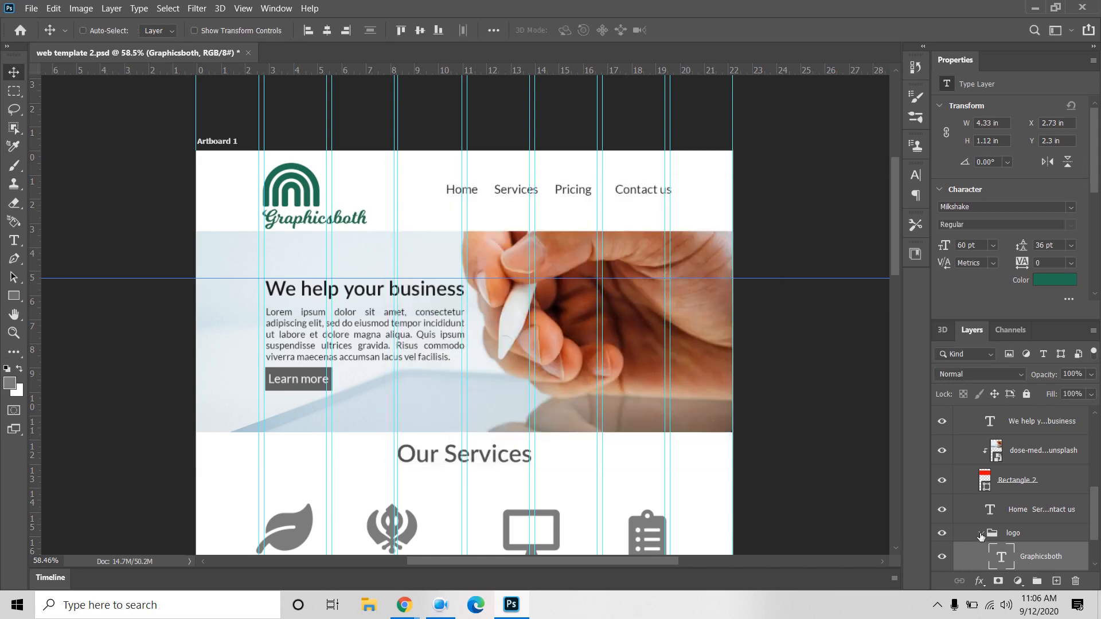
Step: Scale the logo group (icon plus wordmark) to about 80% and move it left and slightly up
click(1013, 539)
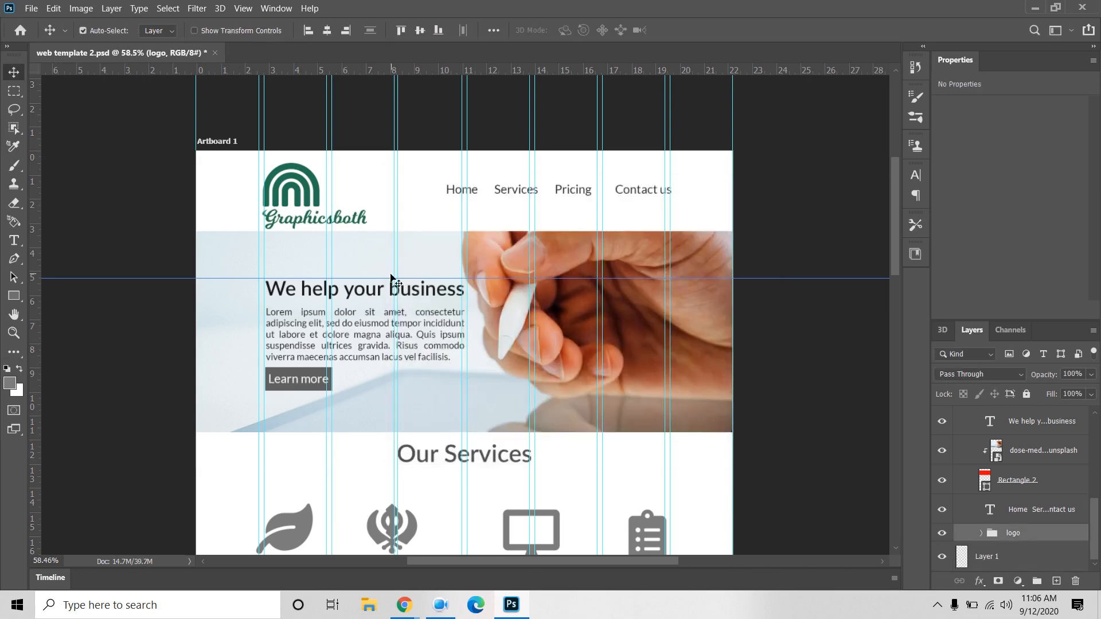
key(ctrl+t)
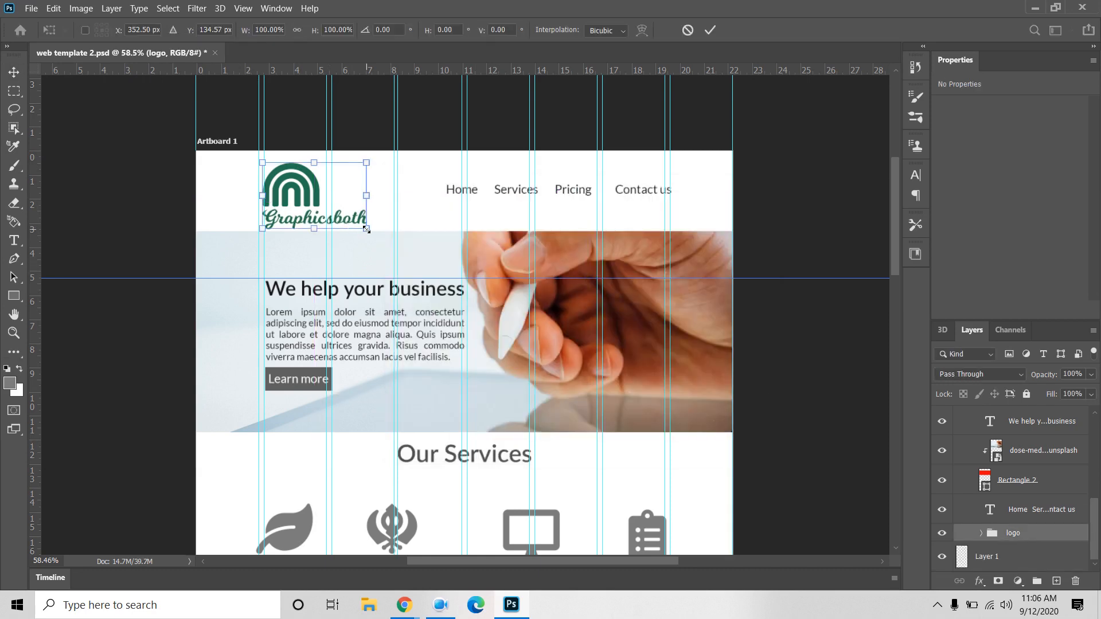
drag(367, 228, 356, 222)
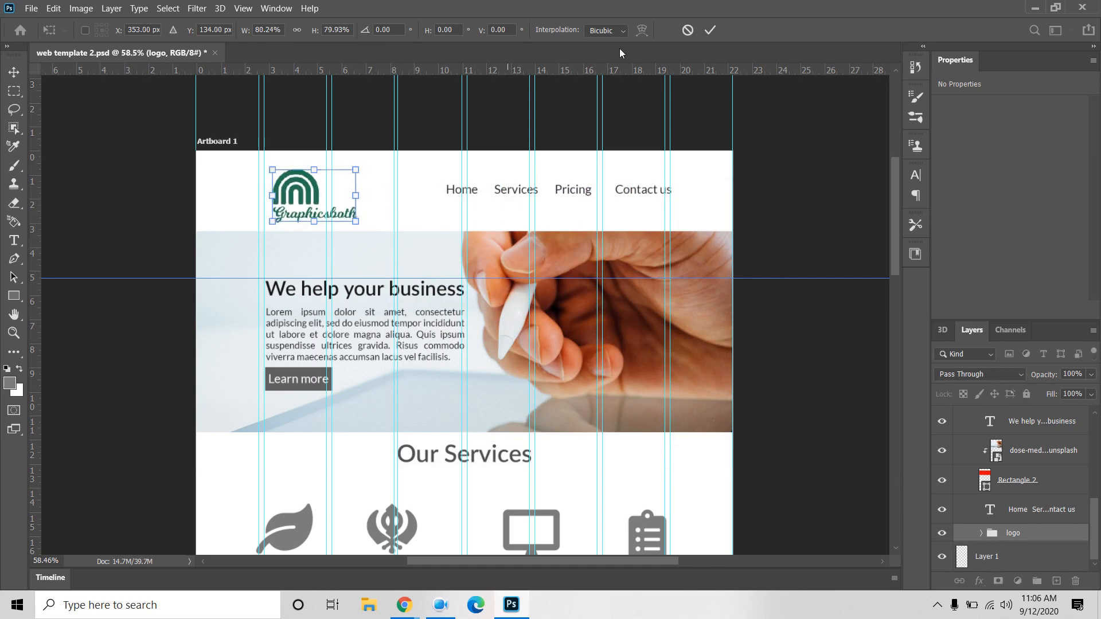
click(710, 30)
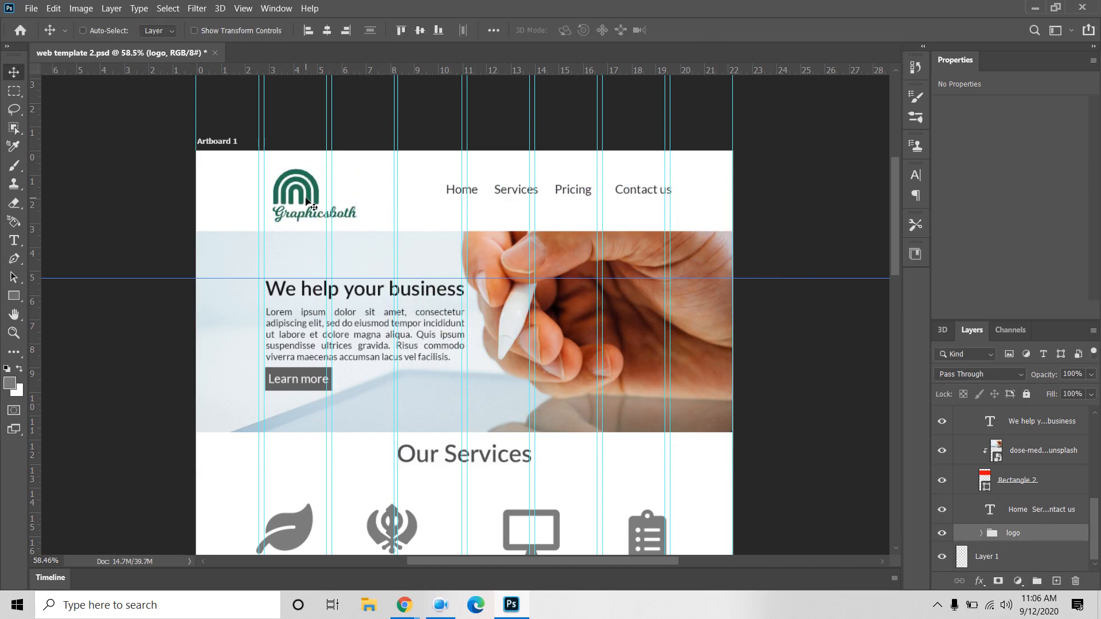
drag(308, 201, 298, 201)
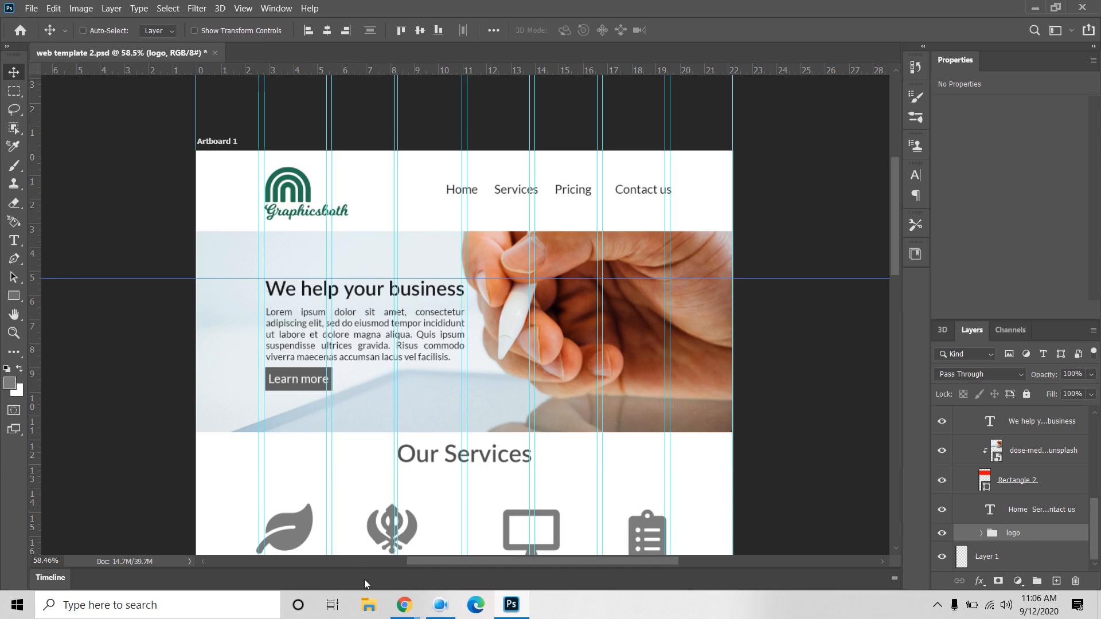
mouse_move(404, 605)
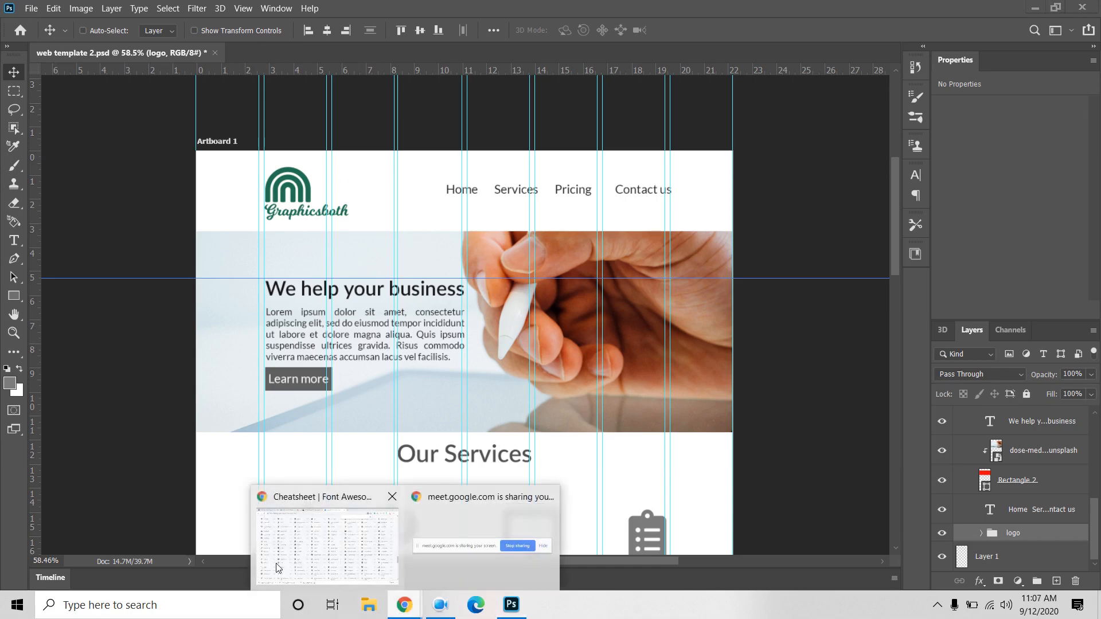
click(349, 561)
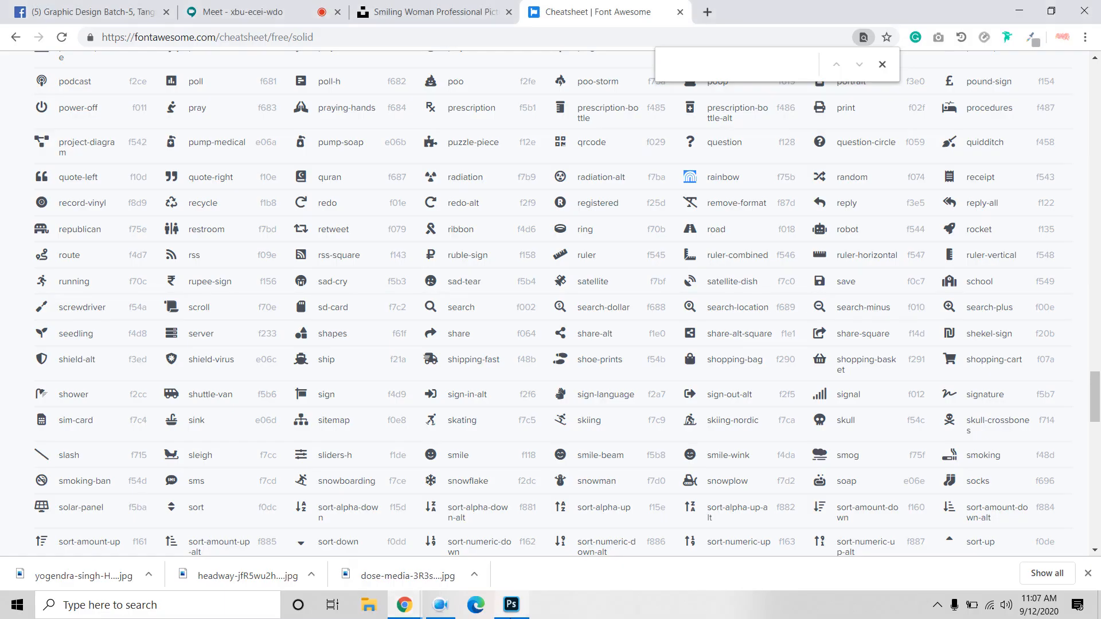
click(220, 12)
click(369, 524)
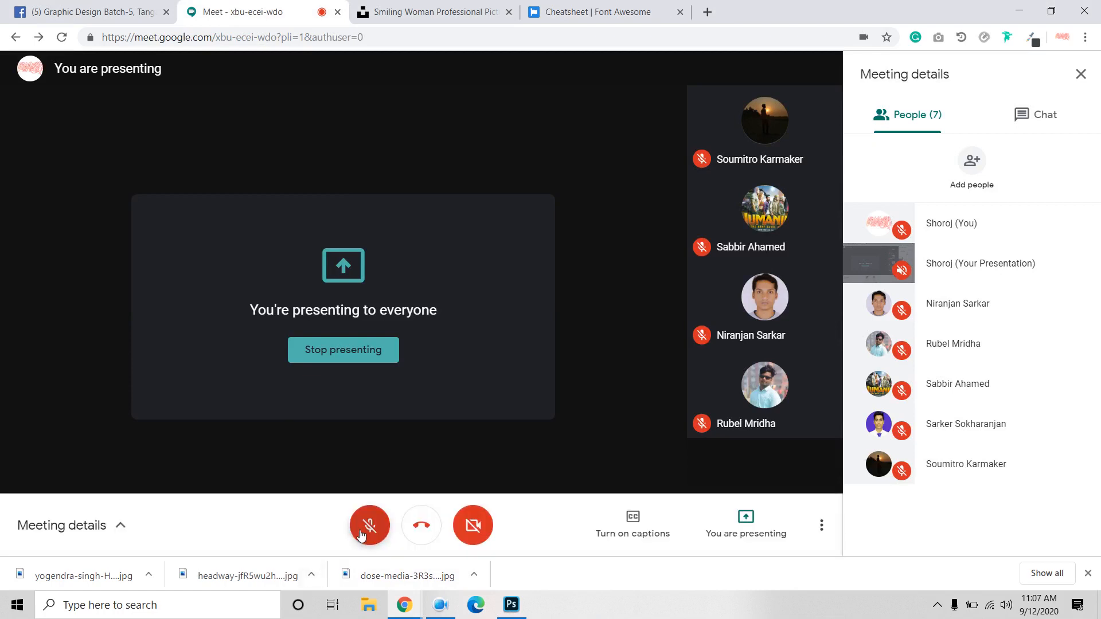
click(370, 544)
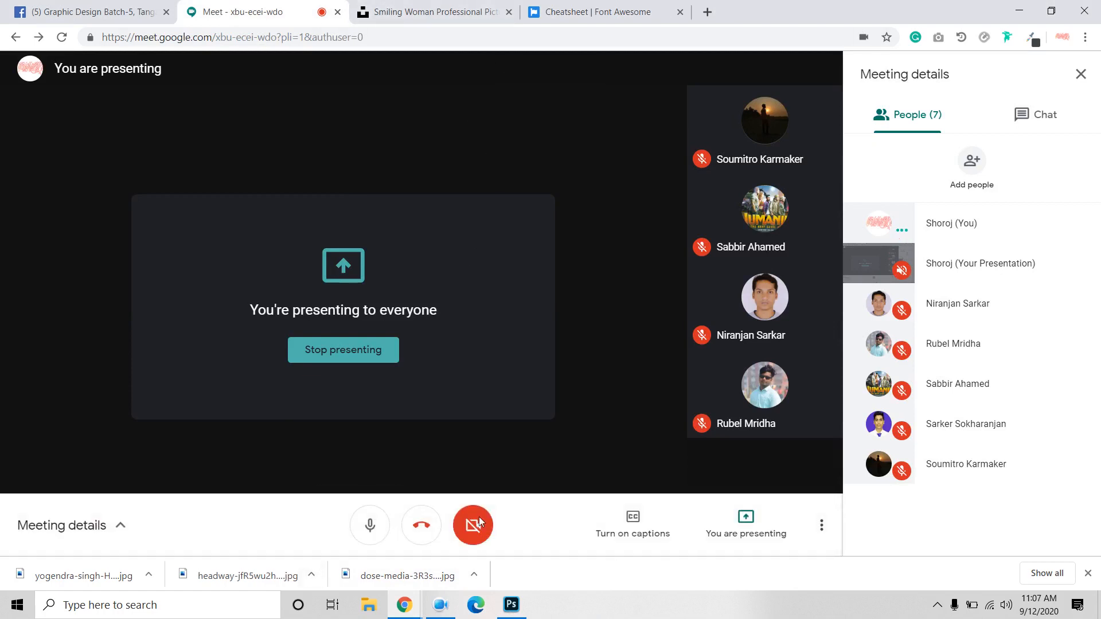
click(510, 604)
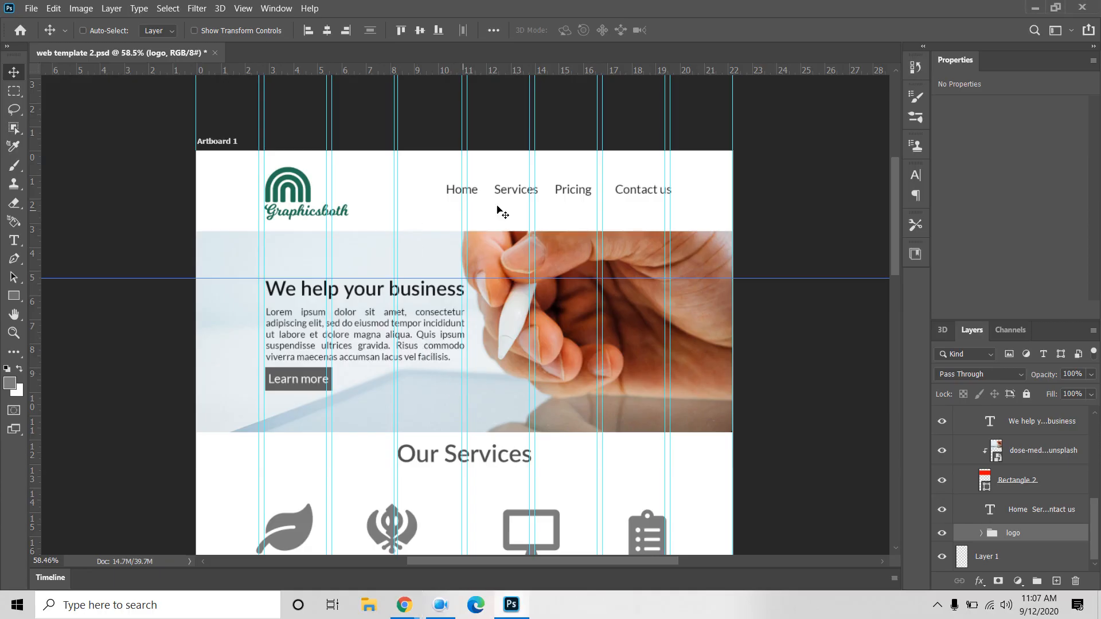
Step: Identify the services layer group S2 by toggling the S1 and S2 visibility
scroll(726, 257, down, 3)
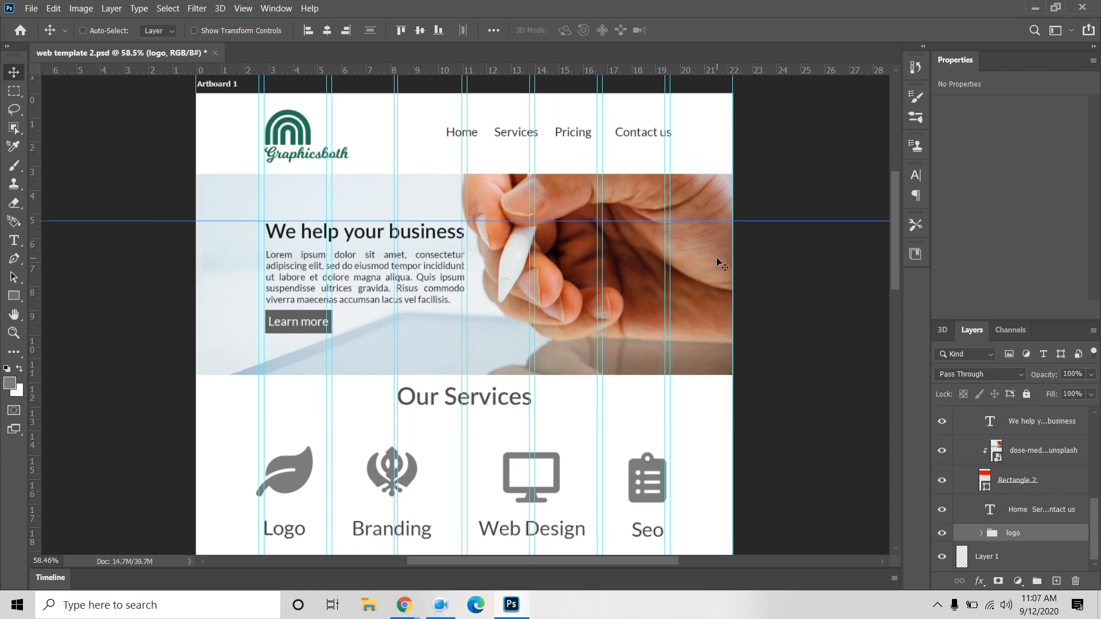
scroll(988, 491, up, 3)
scroll(988, 491, up, 2)
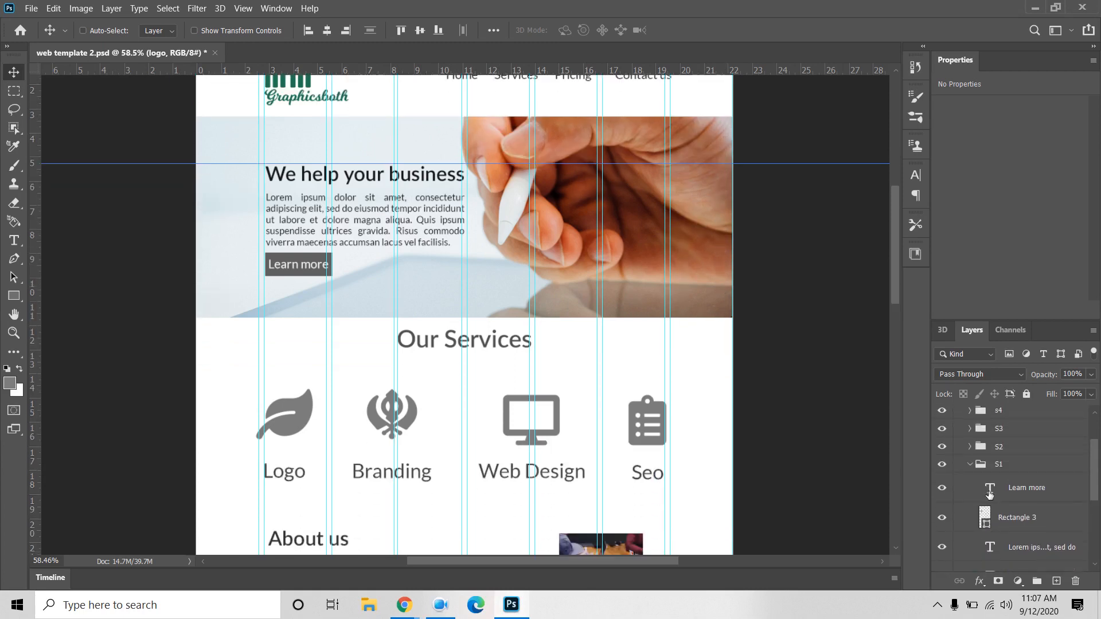
click(972, 465)
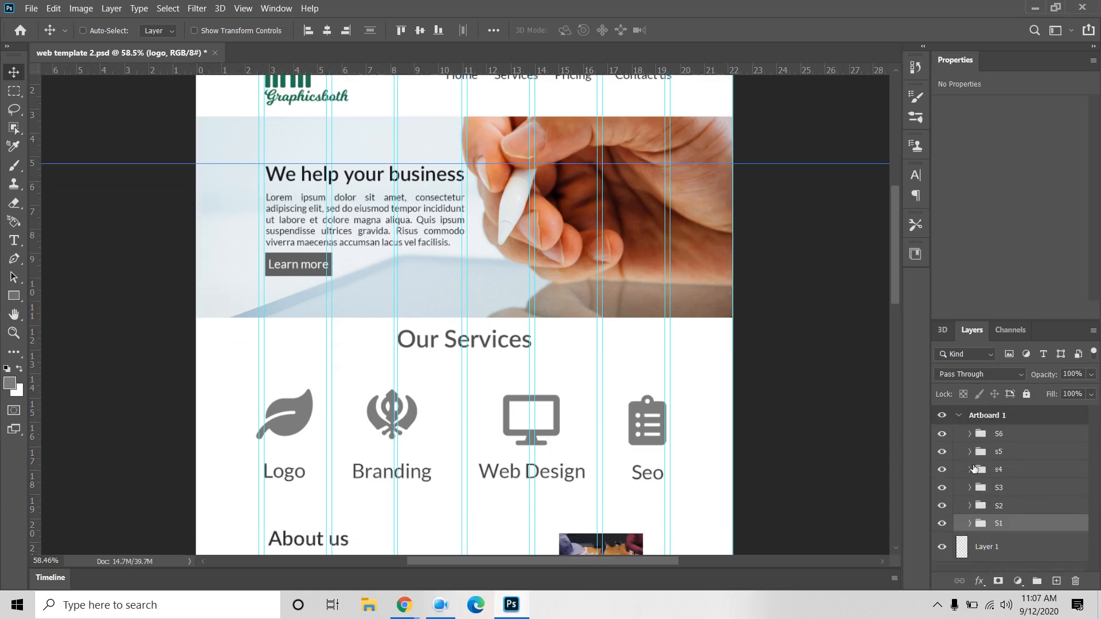
click(1001, 507)
click(938, 508)
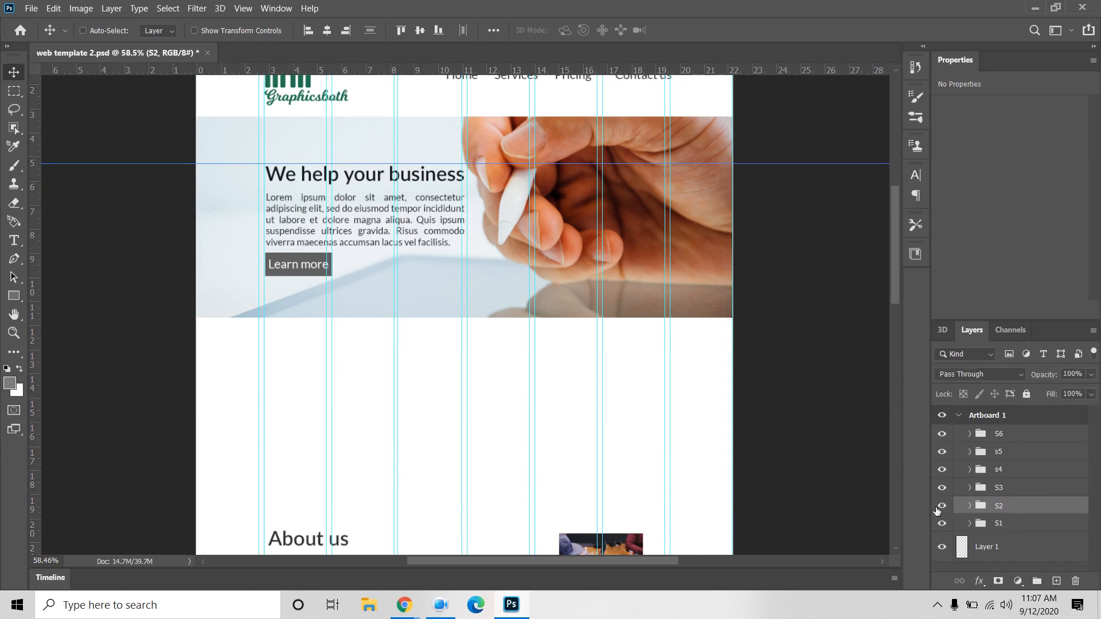
click(939, 509)
click(942, 523)
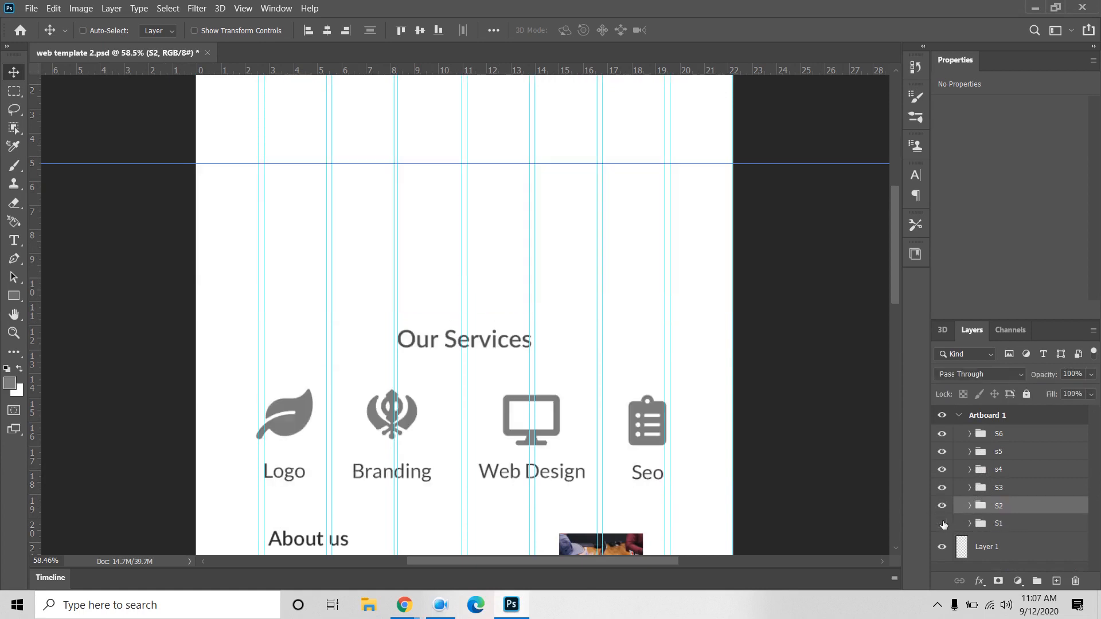
click(942, 524)
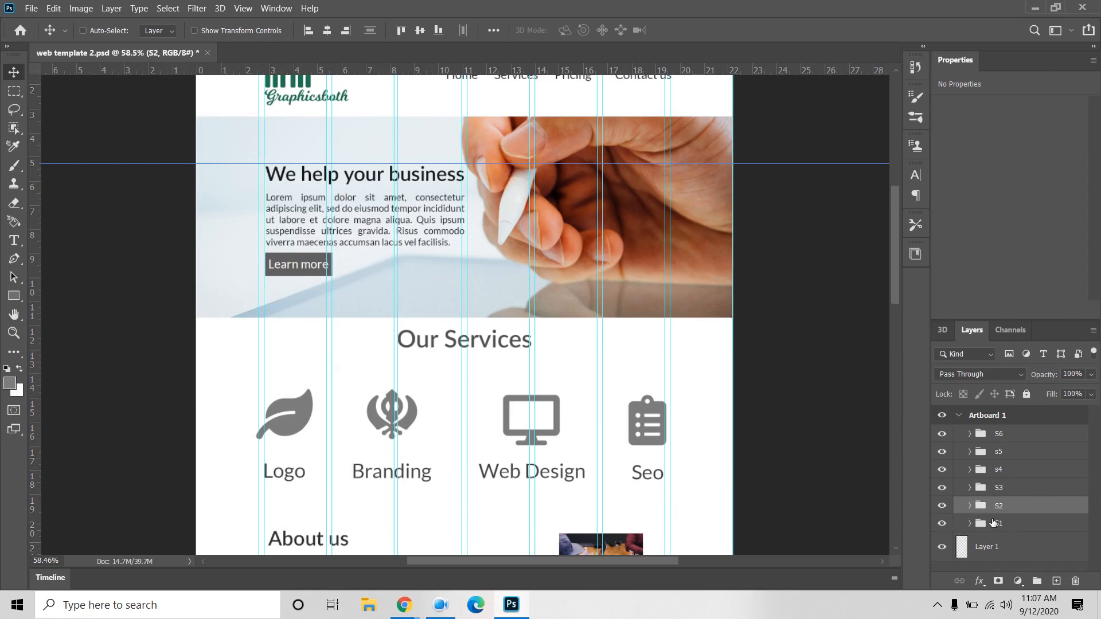
Step: Expand the S2 group and select all four service icon layers together
click(969, 505)
scroll(1009, 510, down, 3)
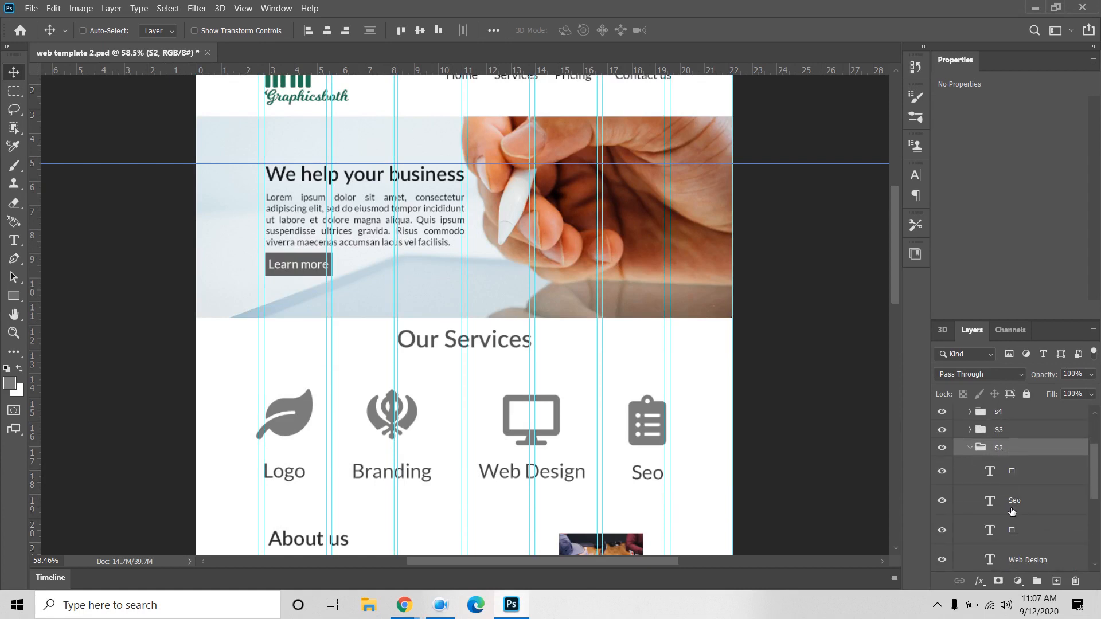
click(1018, 424)
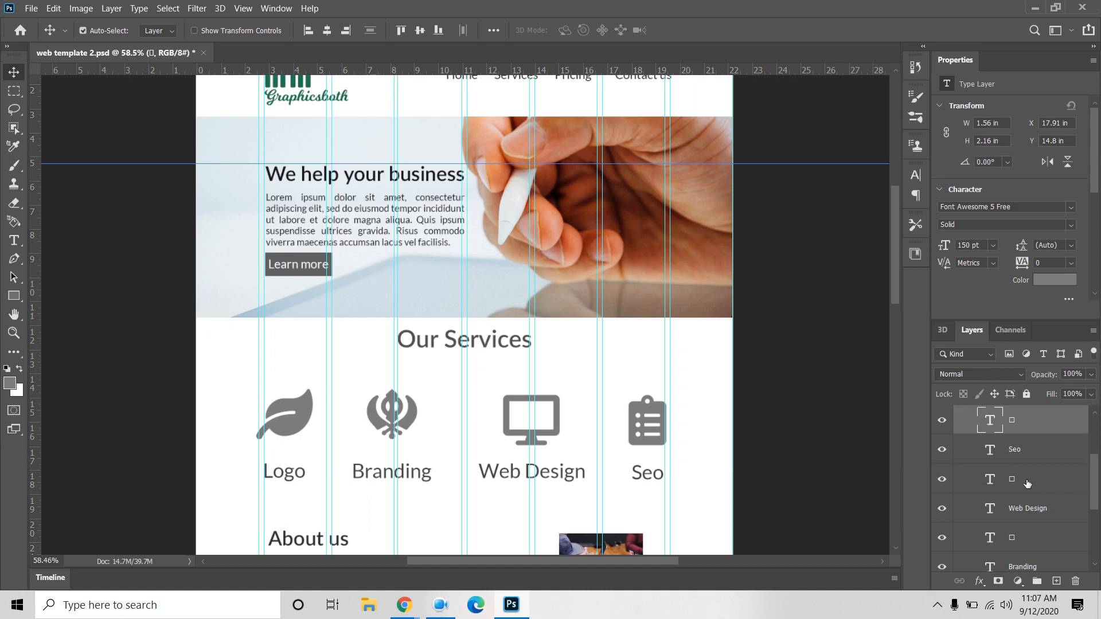
ctrl+click(1027, 483)
ctrl+click(1031, 538)
scroll(1032, 539, down, 2)
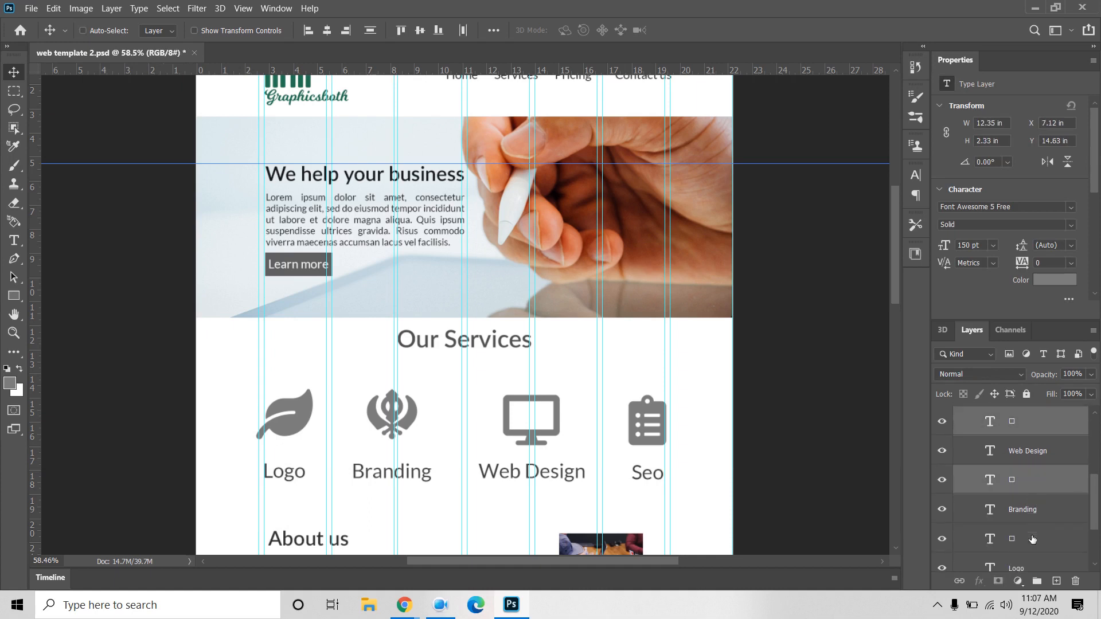
ctrl+click(1032, 539)
scroll(1032, 540, down, 1)
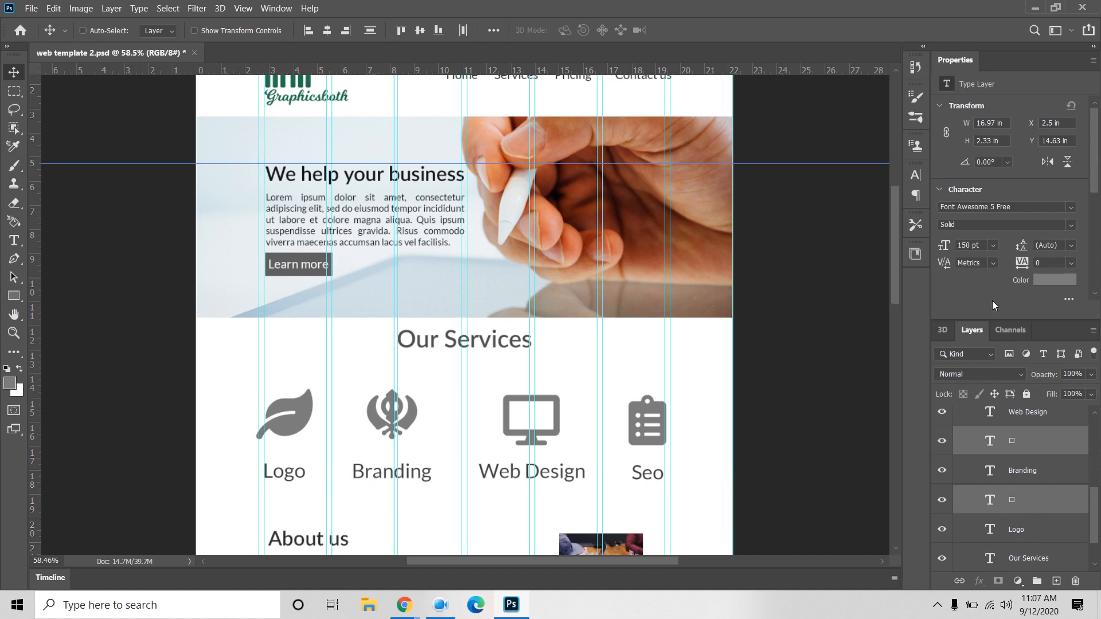
Step: Reduce the service icons' font size from 150 pt to 100 pt
click(917, 182)
click(812, 215)
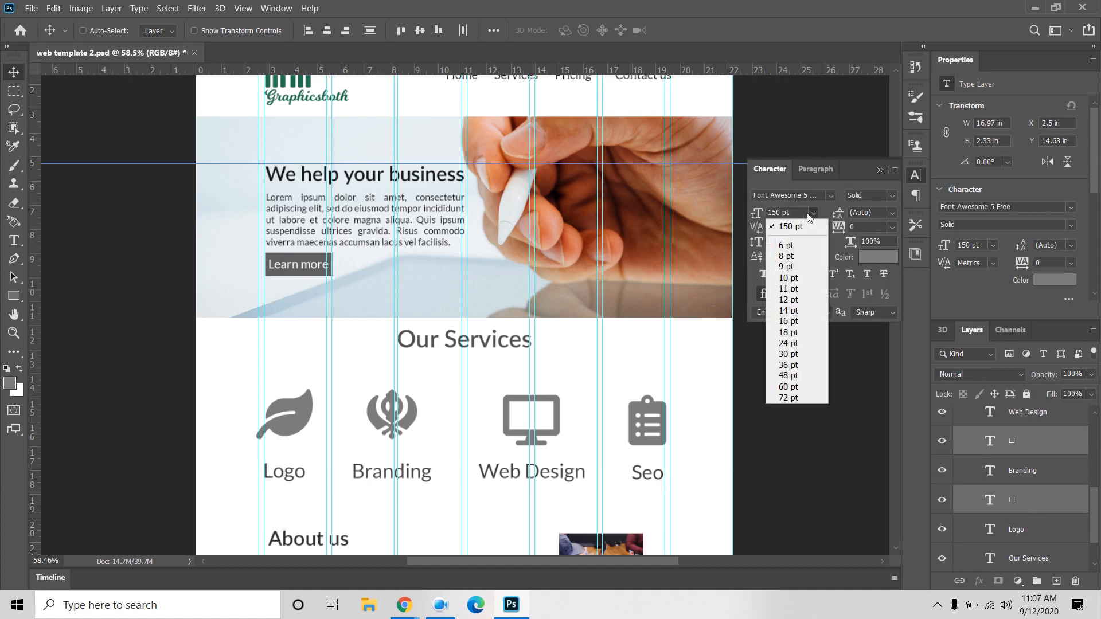
click(791, 213)
drag(793, 212, 726, 215)
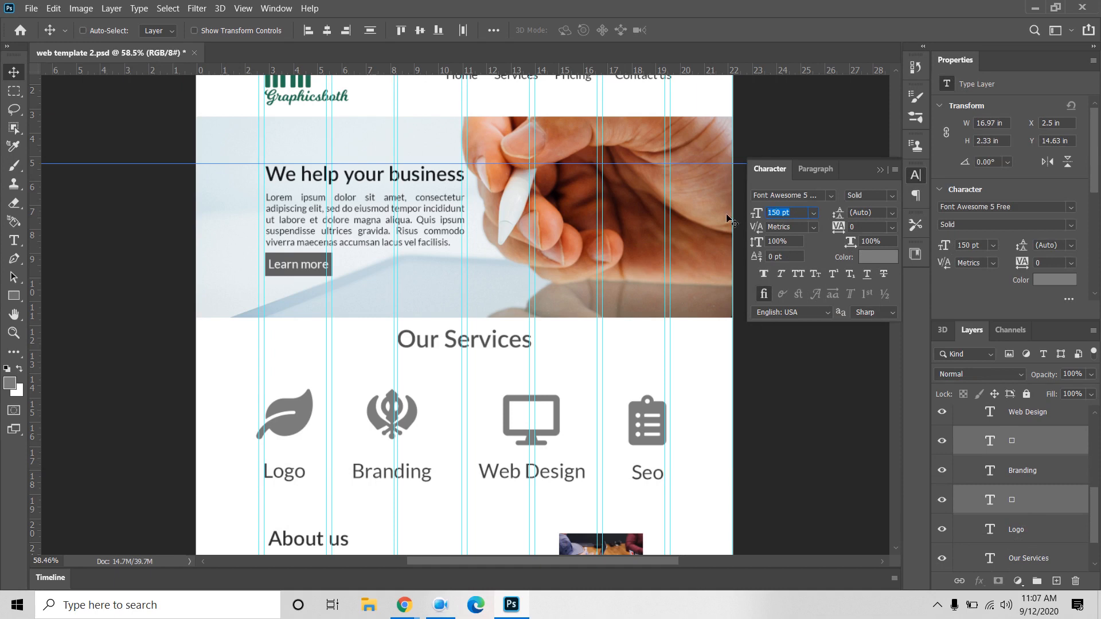
text(100)
key(Return)
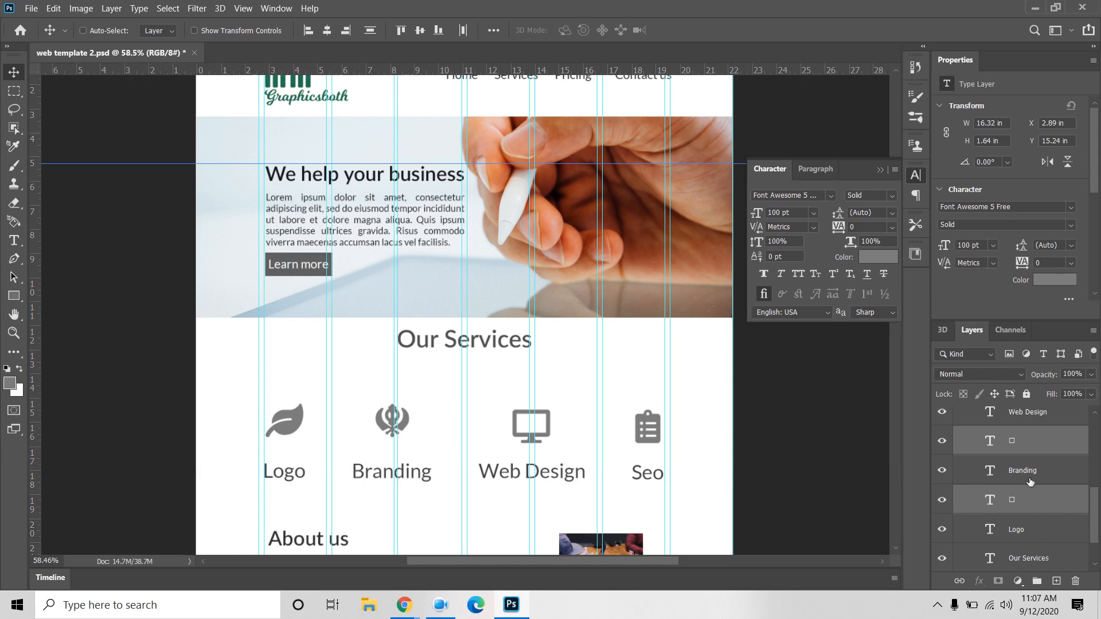
Step: Select the leaf icon with its Logo label and try alignment options, undoing an accidental centring
scroll(1034, 510, down, 2)
click(1022, 493)
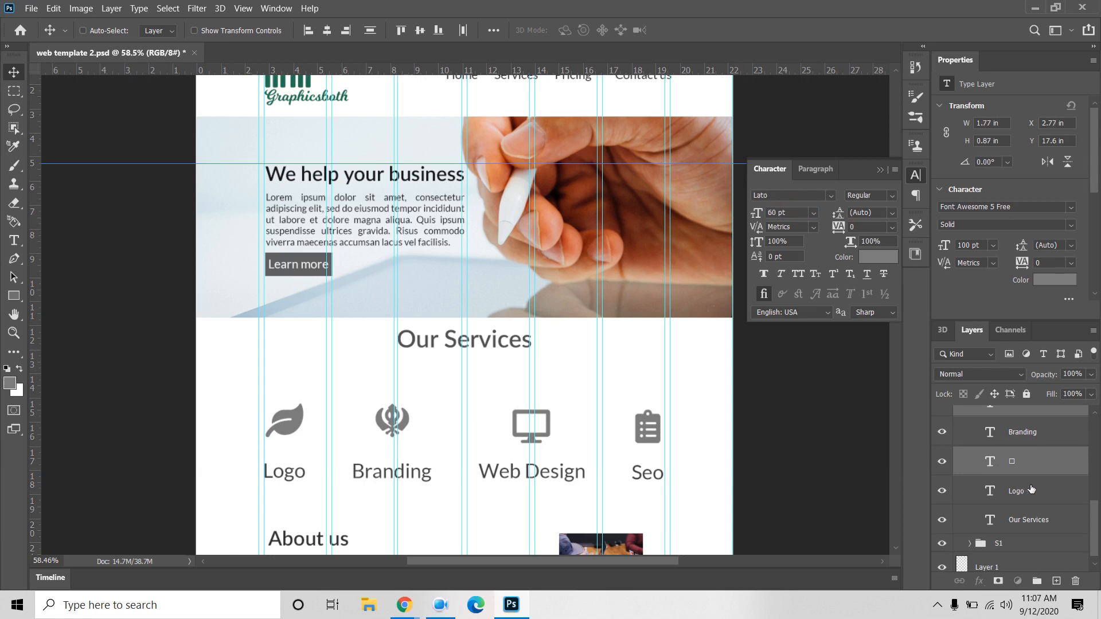
click(1037, 470)
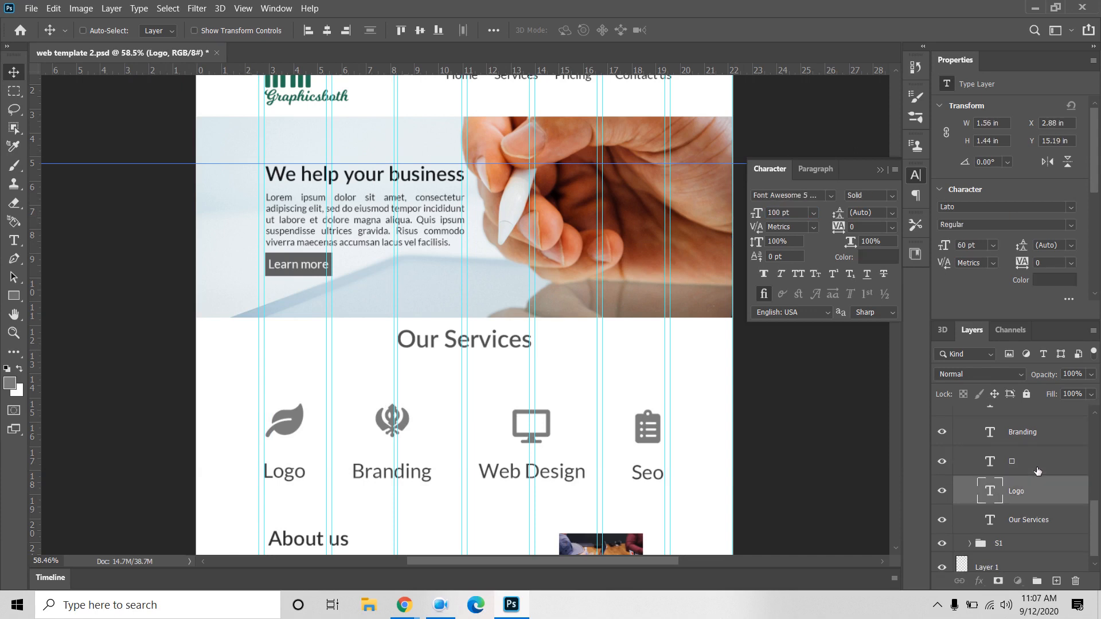
click(331, 33)
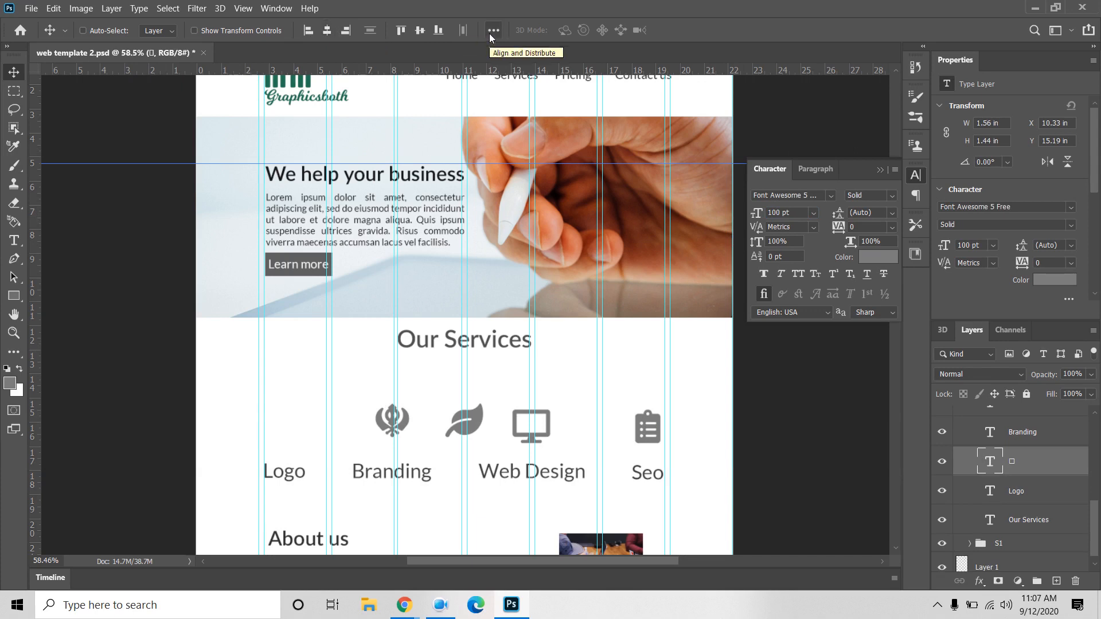
key(ctrl+z)
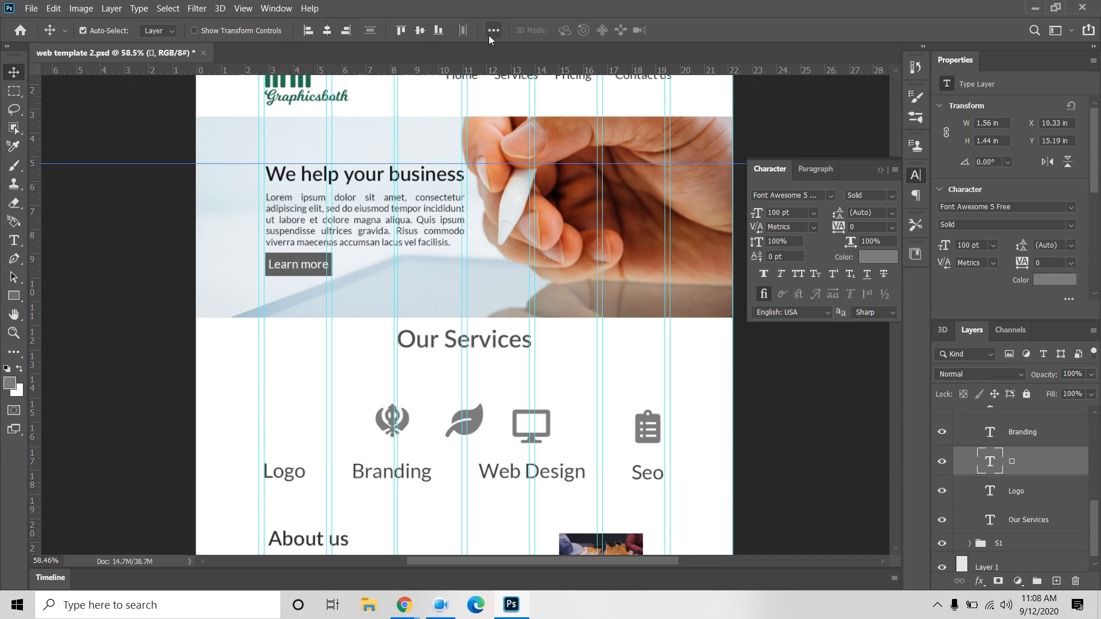
click(487, 35)
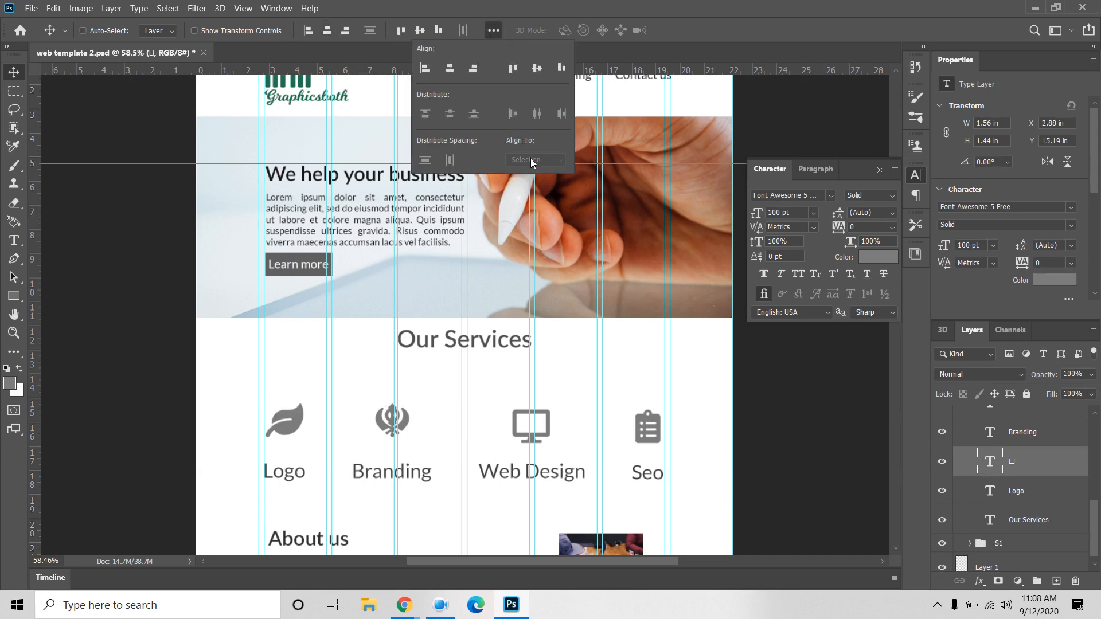
ctrl+click(1039, 489)
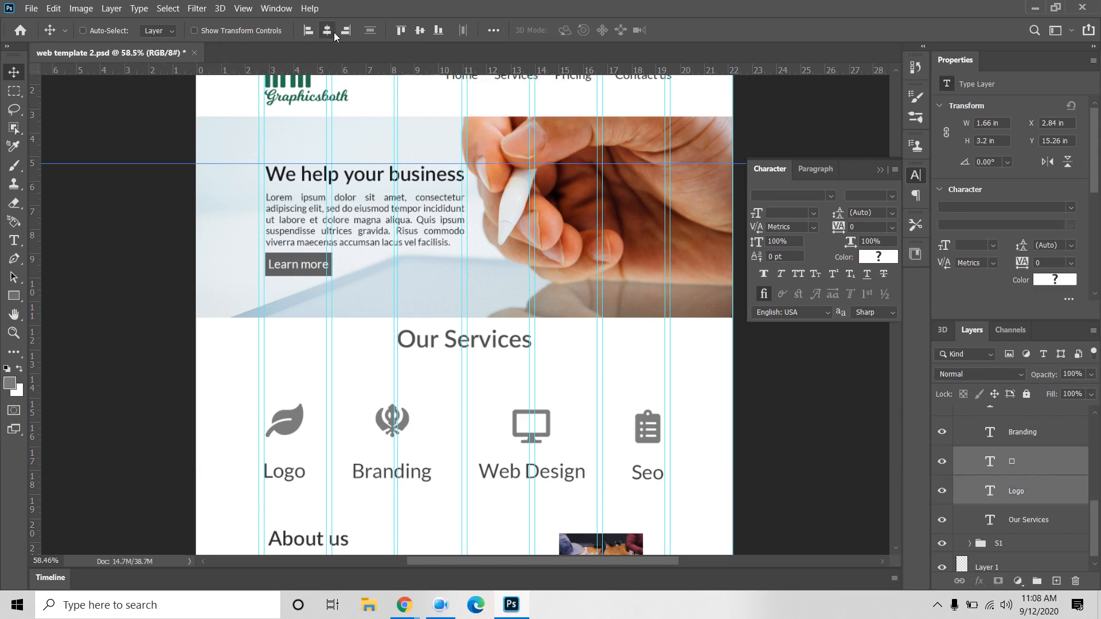
Step: Select the Logo, Branding, Web Design and Seo labels and nudge them up slightly
click(1022, 500)
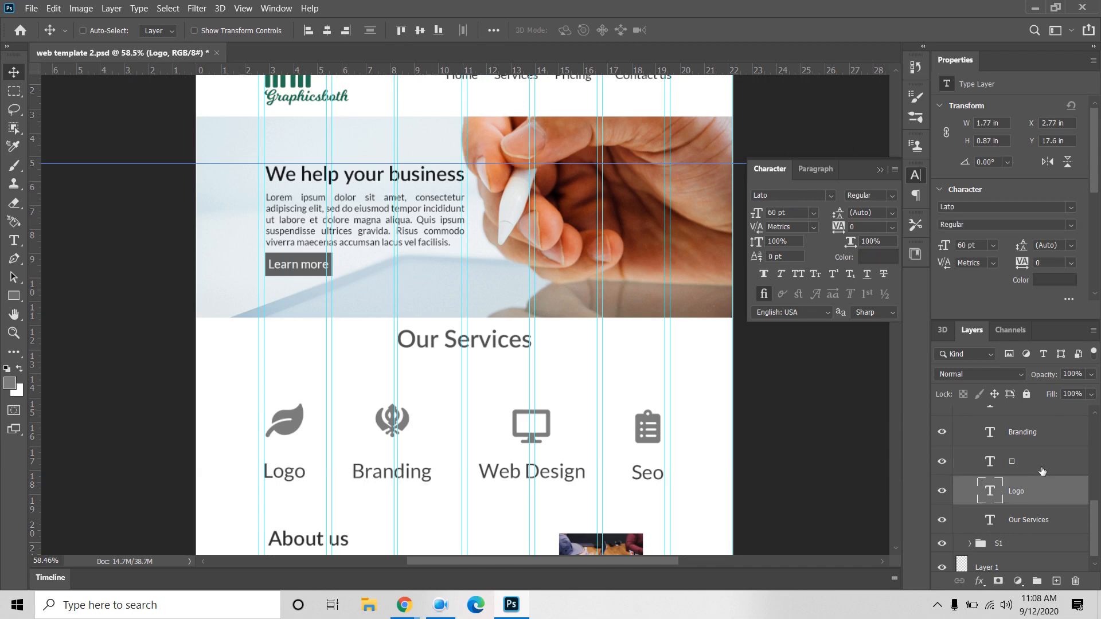
ctrl+click(1039, 436)
scroll(1036, 462, up, 2)
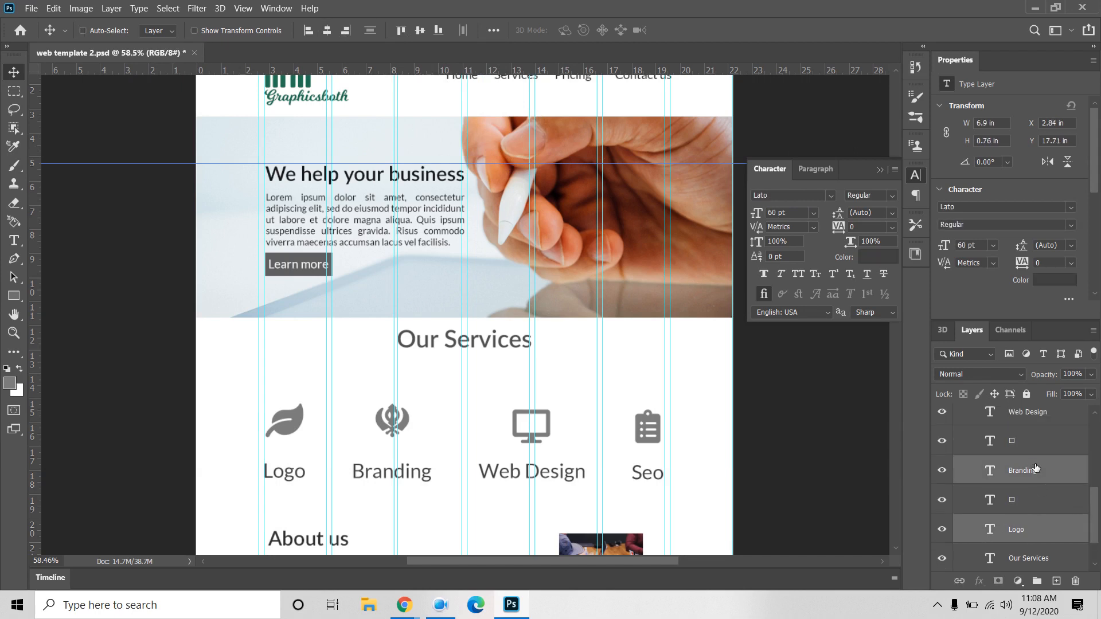
ctrl+click(1034, 415)
scroll(1029, 422, up, 2)
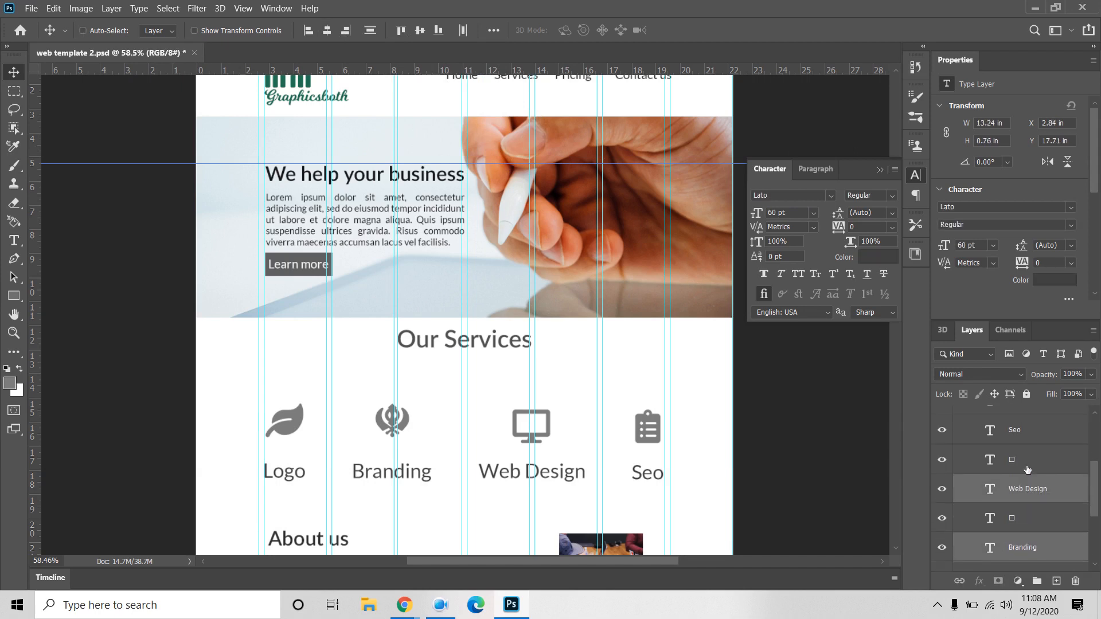
ctrl+click(1028, 430)
scroll(1027, 453, up, 2)
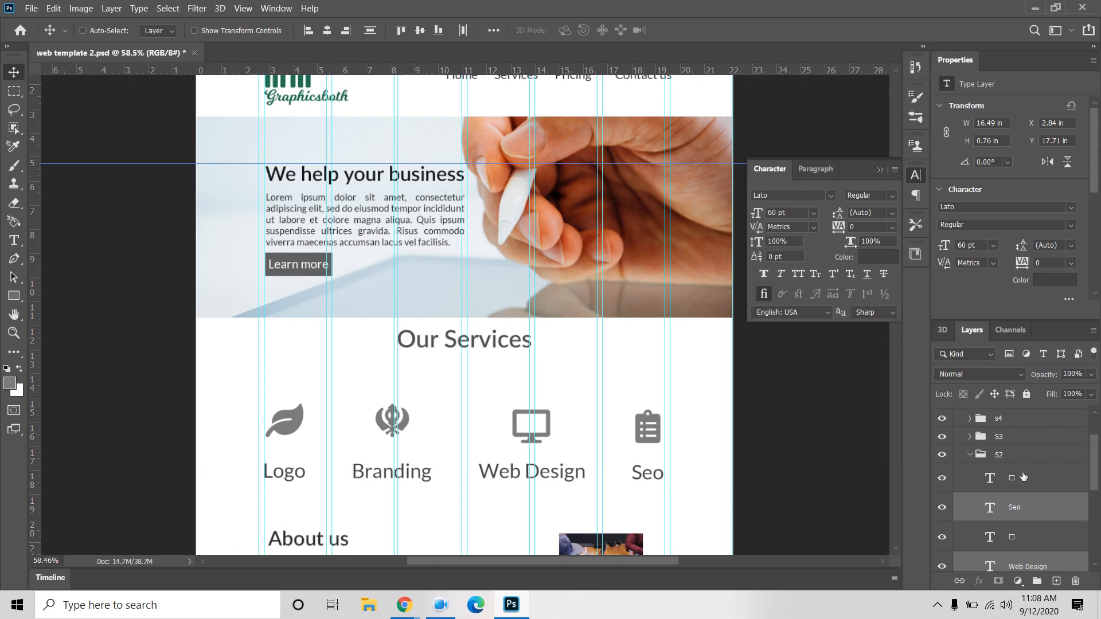
key(Up)
key(Up)
key(Up)
key(Up)
key(Up)
key(Up)
key(Up)
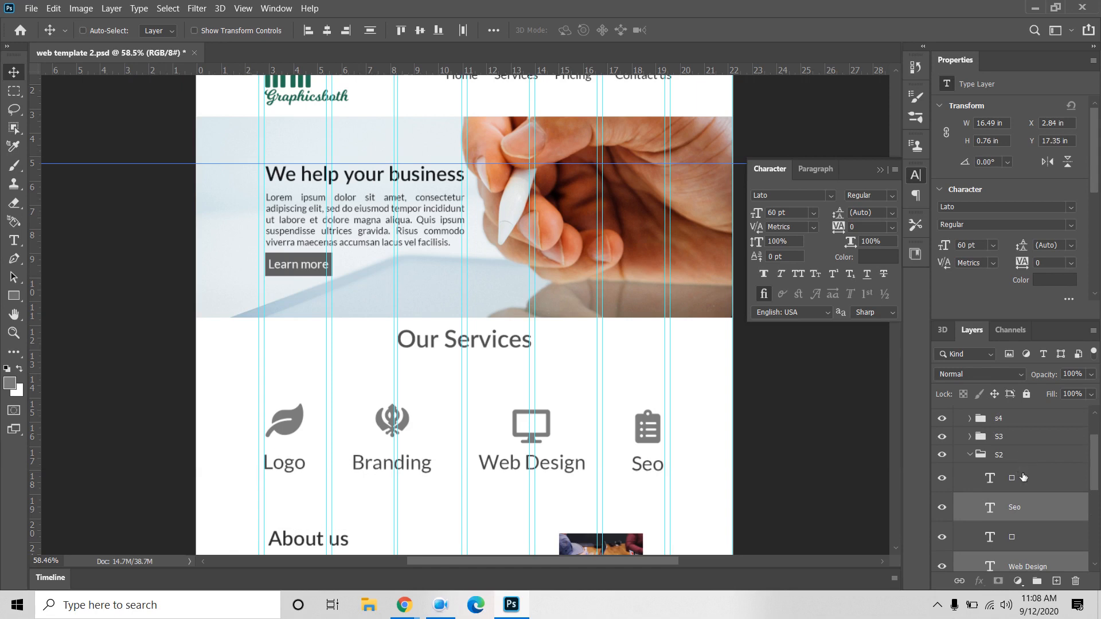
key(Up)
key(Up)
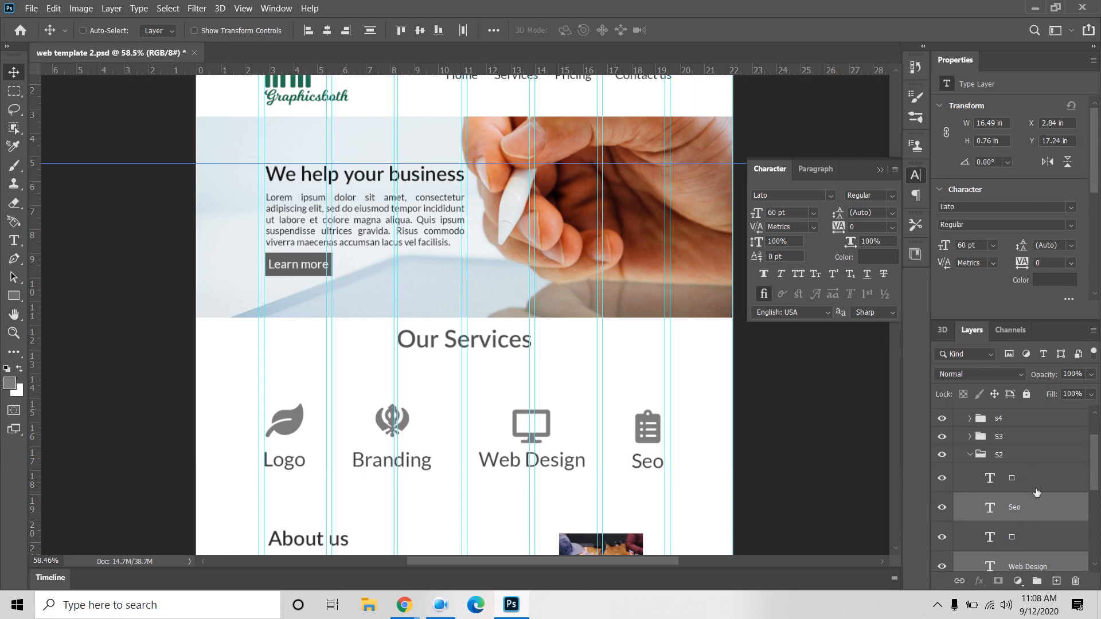
Step: Select the four service icons and align them on a common vertical centre
click(1030, 483)
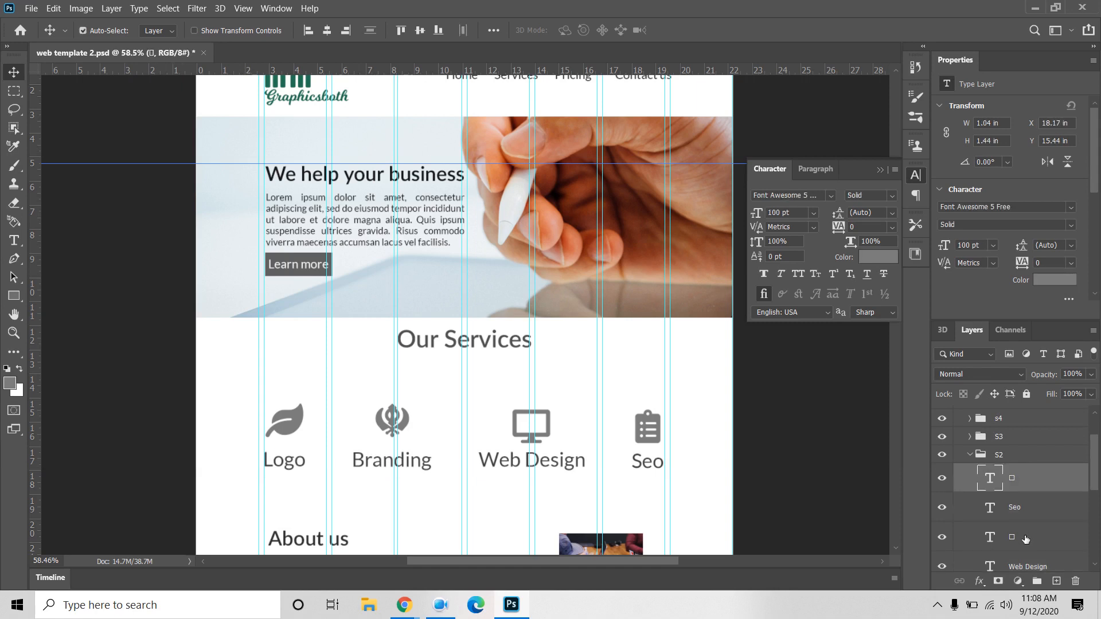
ctrl+click(1026, 540)
scroll(1025, 540, down, 5)
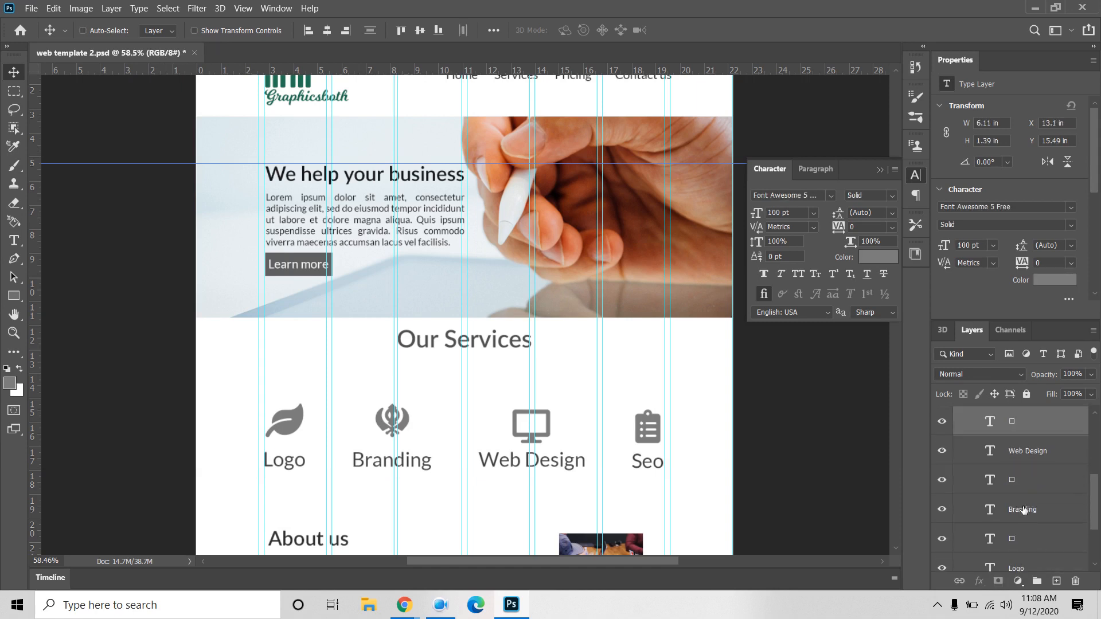
ctrl+click(1025, 481)
ctrl+click(1028, 539)
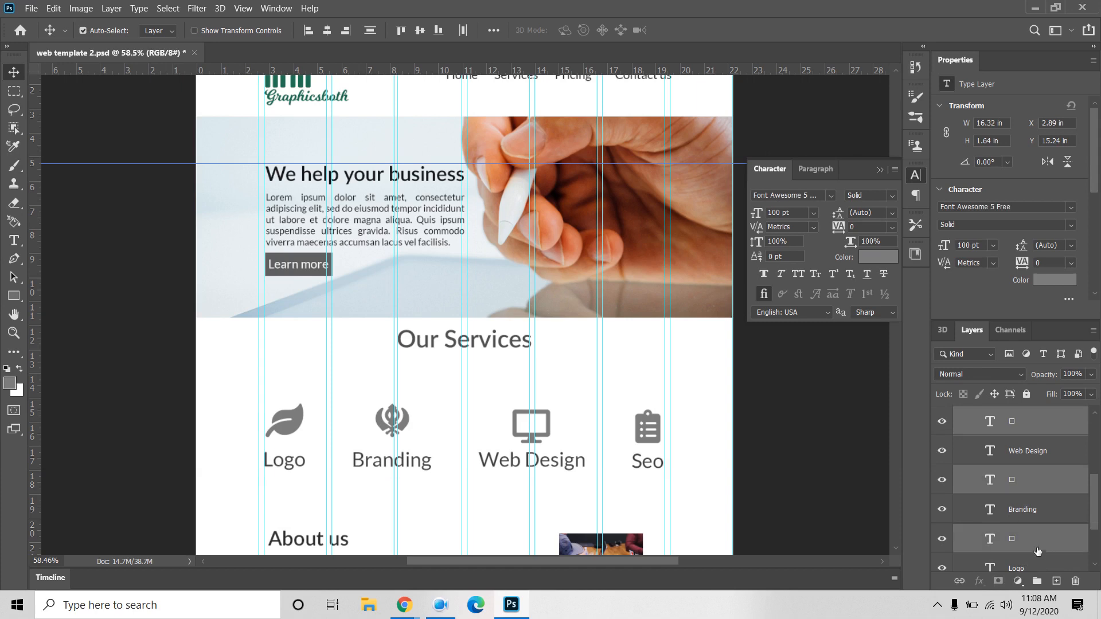
click(422, 31)
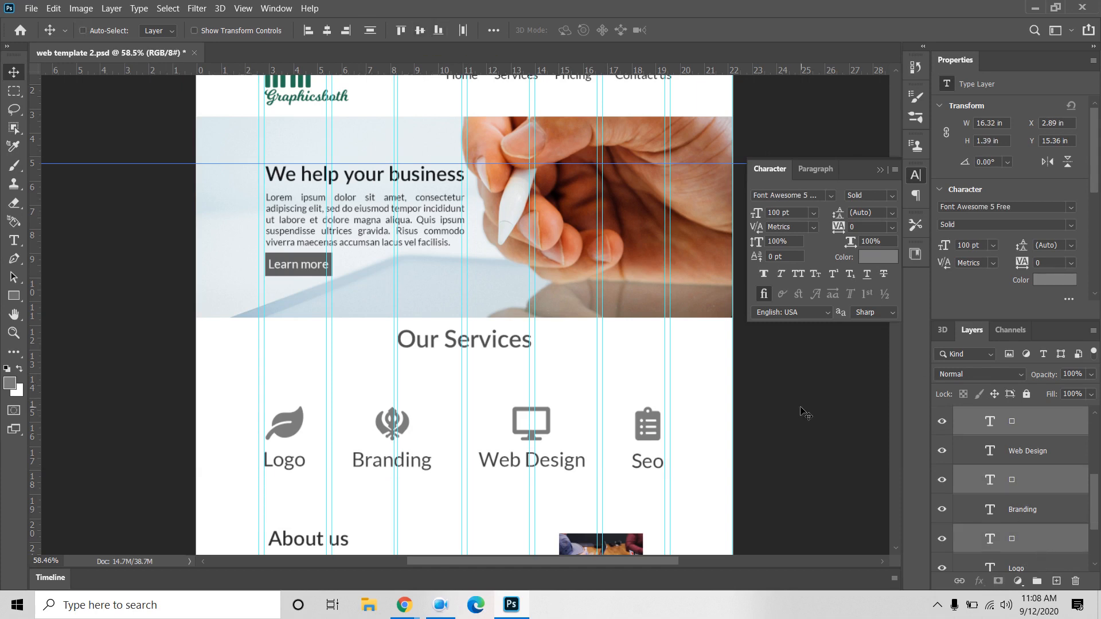
Step: Select all service icons and labels and raise the row closer to the Our Services heading
scroll(1023, 469, up, 4)
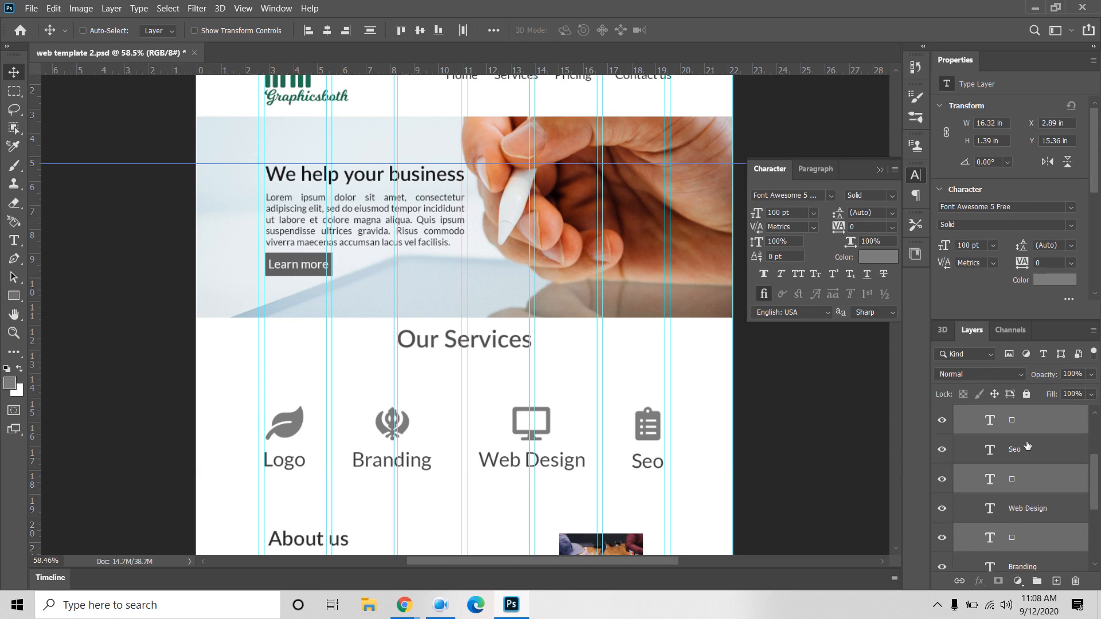
click(1021, 478)
scroll(1021, 480, down, 4)
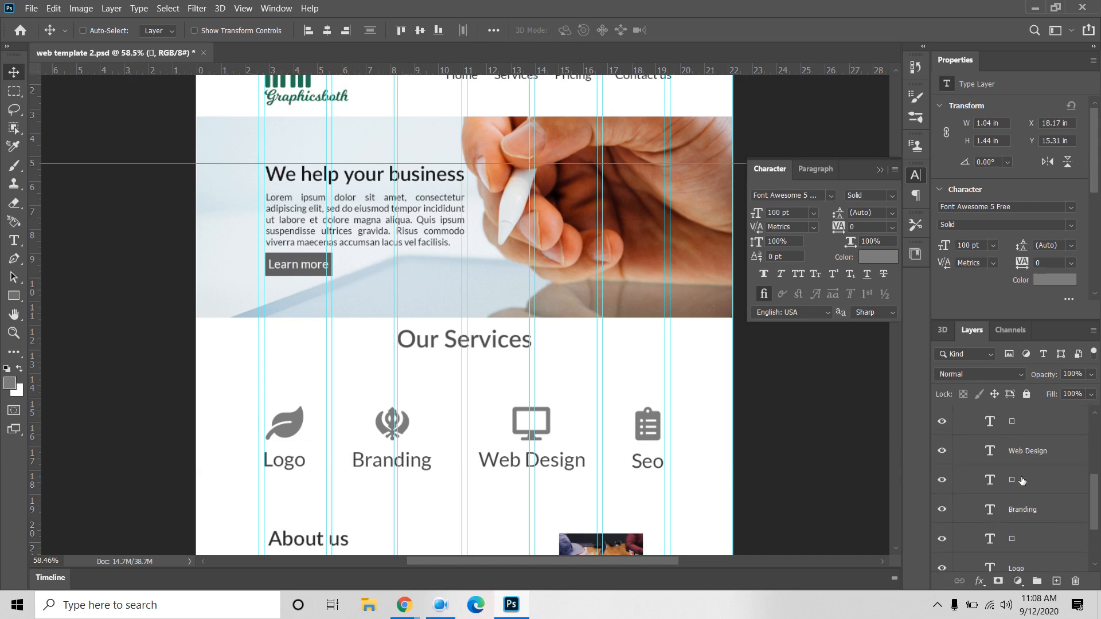
shift+click(1016, 482)
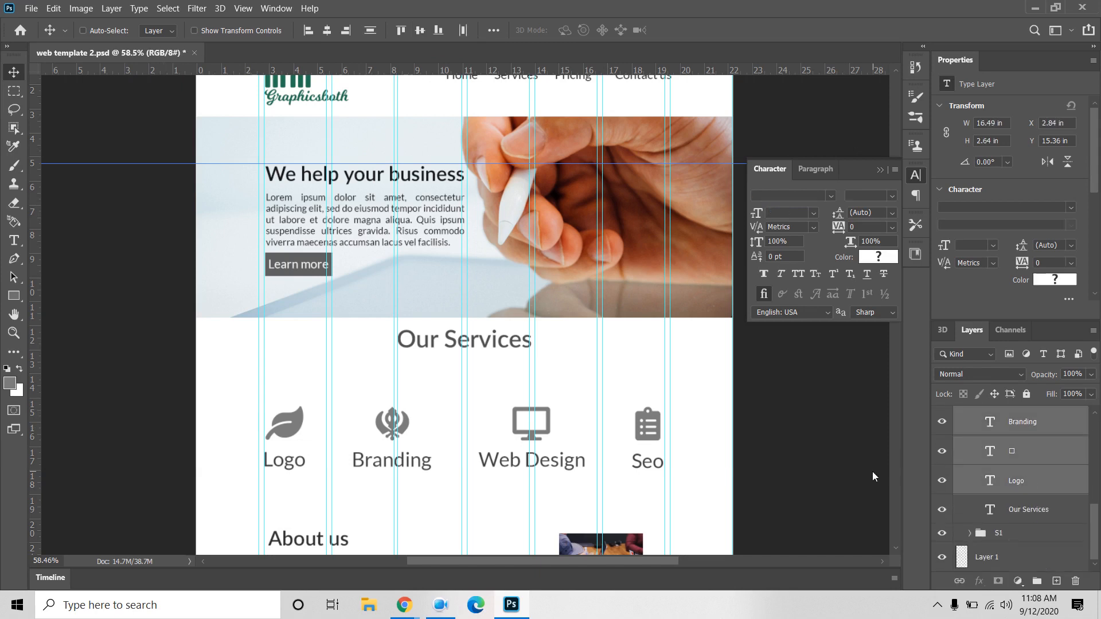
key(Up)
key(Up)
key(Up)
key(Up)
key(Up)
key(Up)
key(Up)
key(Up)
key(Up)
key(Up)
key(Up)
key(Up)
key(Up)
key(Up)
key(Up)
key(Up)
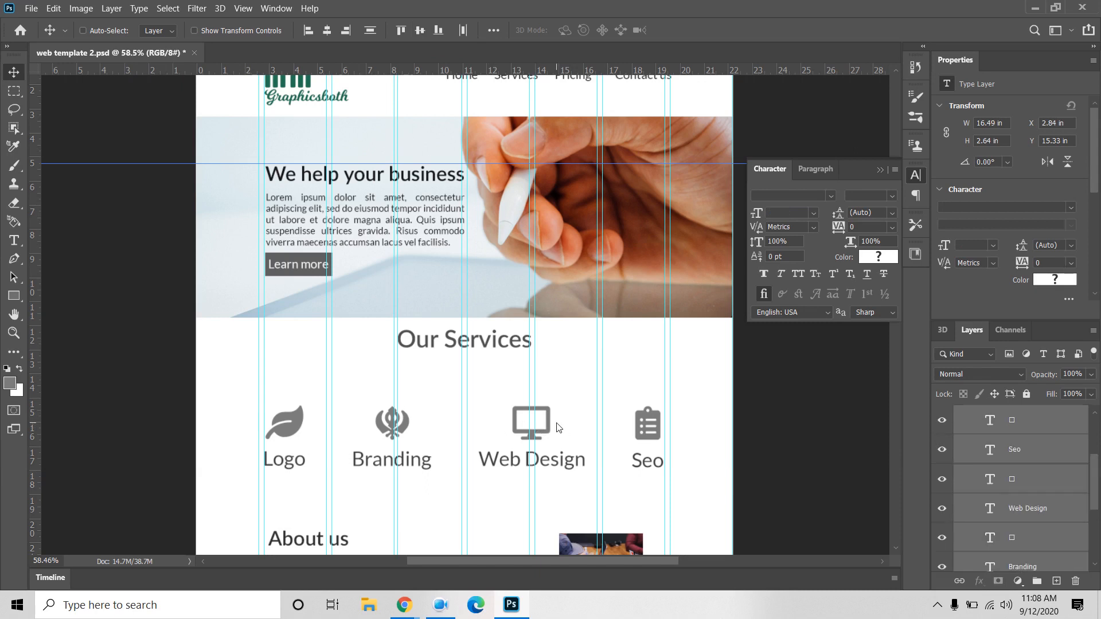
key(Up)
key(Up)
key(Up)
key(Up)
key(Up)
key(Up)
key(Up)
key(Up)
key(Up)
key(Up)
key(Up)
key(Up)
key(Up)
key(Up)
key(Up)
key(Up)
key(Up)
key(Up)
key(Up)
key(Up)
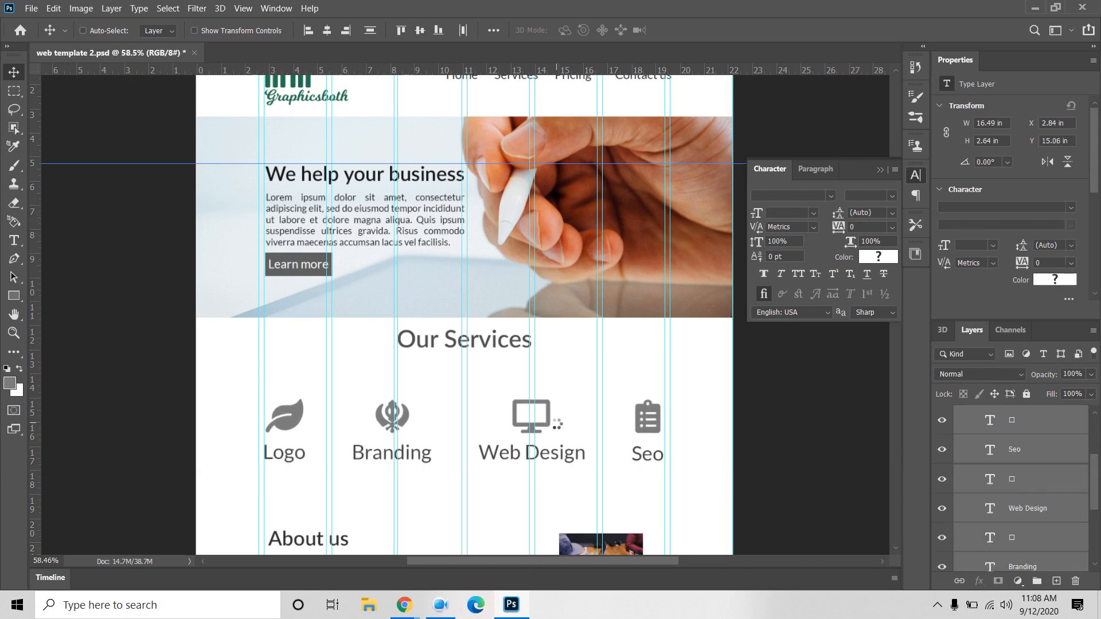
key(Up)
key(Up)
key(Up)
key(Up)
key(Up)
key(Up)
key(Up)
key(Up)
key(Up)
key(Up)
key(Up)
key(Up)
key(Up)
key(Up)
key(Up)
key(Up)
key(Up)
key(Up)
key(Up)
key(Up)
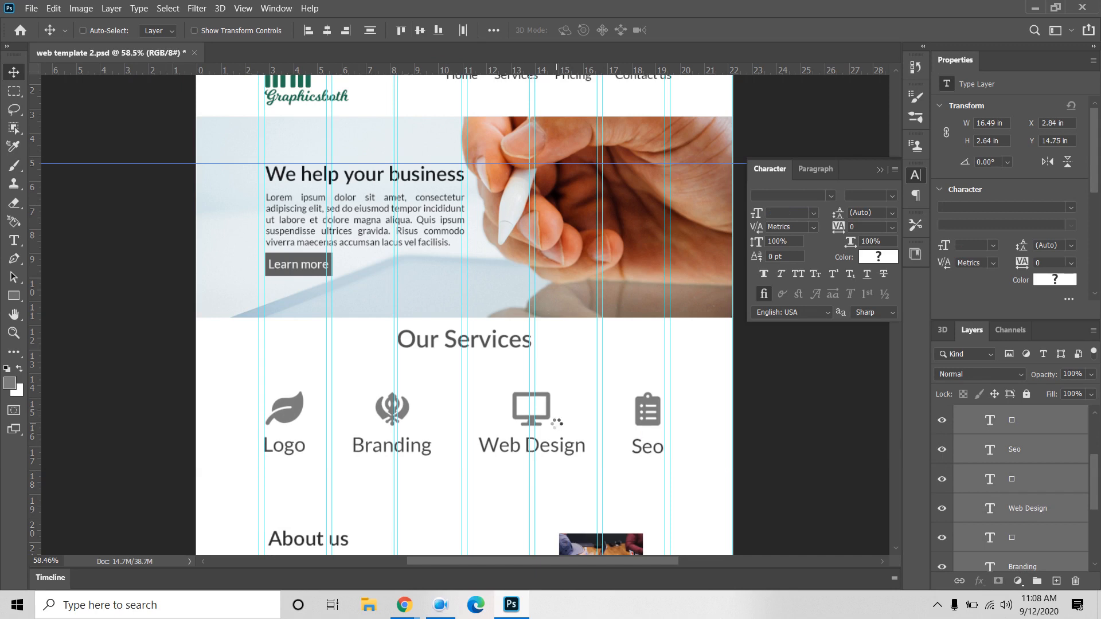
key(Up)
key(Up)
key(Up)
key(Up)
key(Up)
key(Up)
key(Up)
key(Up)
key(Up)
key(Up)
key(Up)
key(Up)
key(Up)
key(Up)
key(Up)
key(Up)
key(Up)
key(Up)
key(Up)
key(Up)
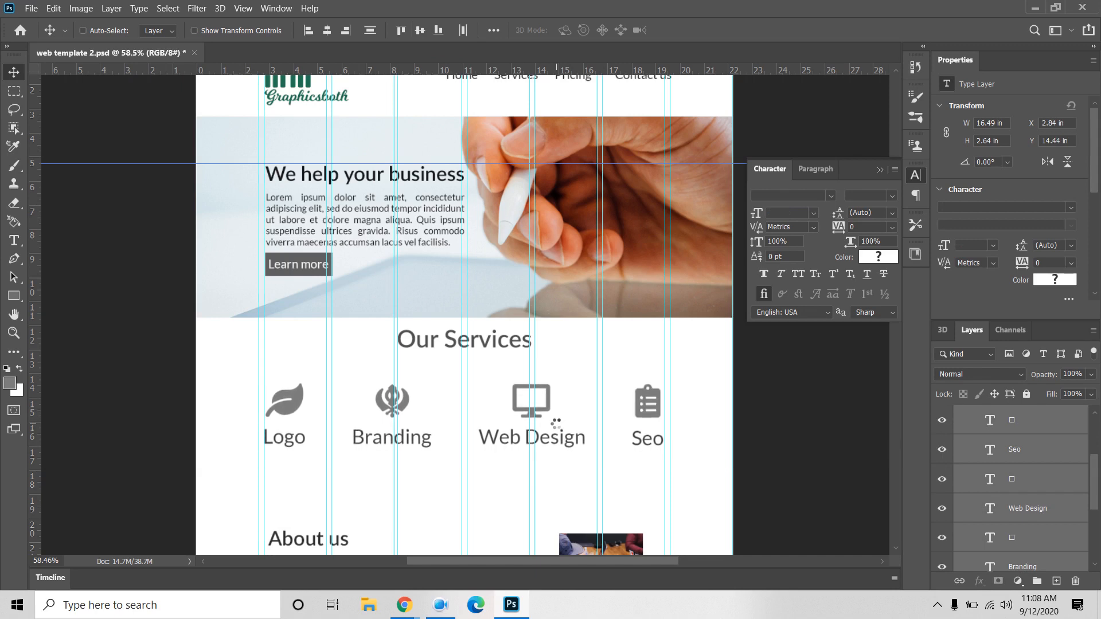
key(Up)
key(Up)
key(Up)
key(Up)
key(Up)
key(Up)
key(Up)
key(Up)
key(Up)
key(Up)
key(Up)
key(Up)
key(Up)
key(Up)
key(Up)
key(Up)
key(Up)
key(Up)
key(Up)
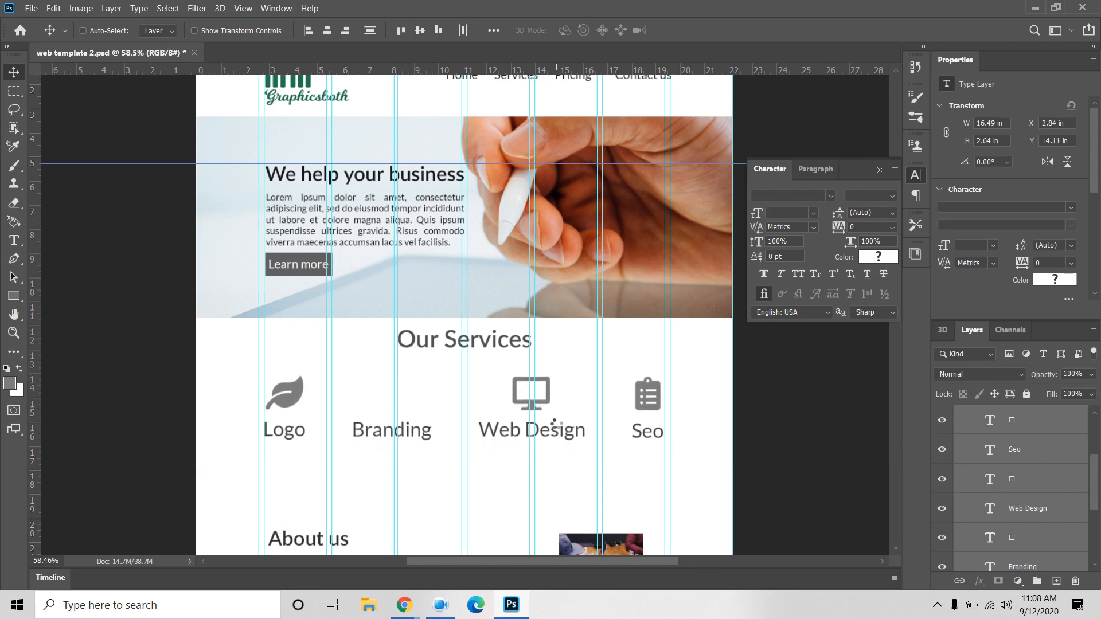
key(Up)
key(Up)
key(Up)
key(Up)
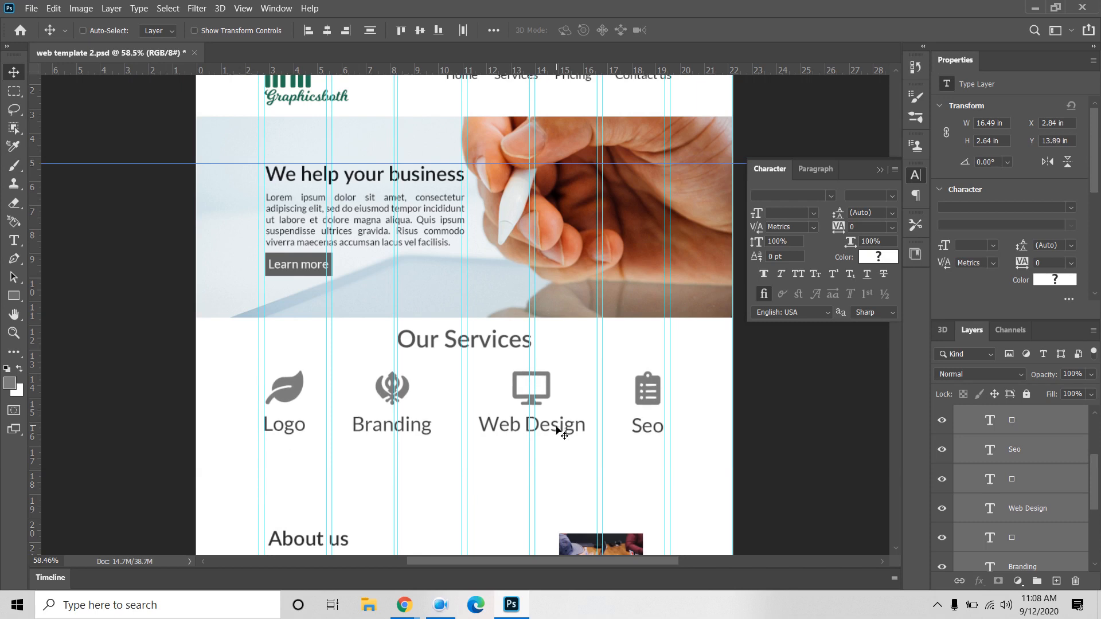
key(Down)
key(Down)
key(Down)
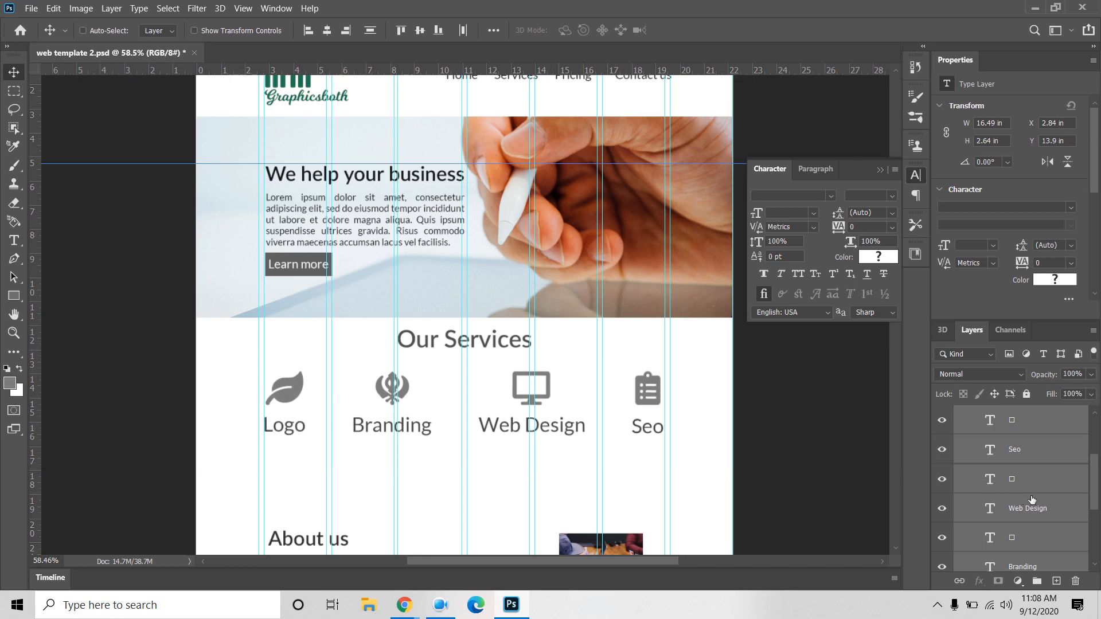
scroll(1032, 478, up, 3)
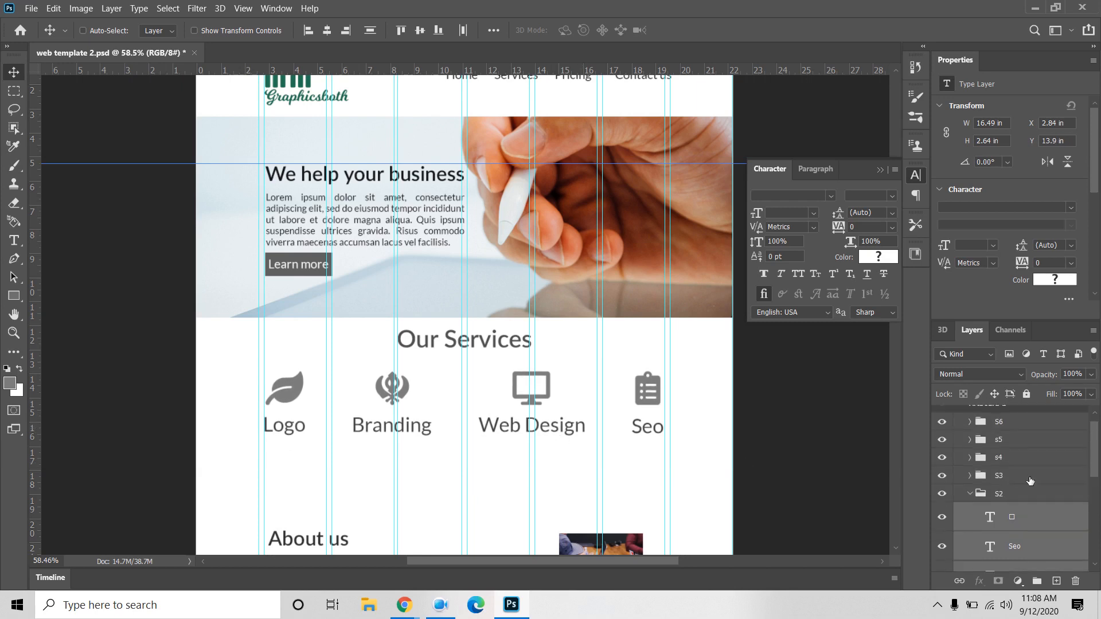
Step: Select the S3 About us group and nudge it upward
click(969, 494)
click(986, 488)
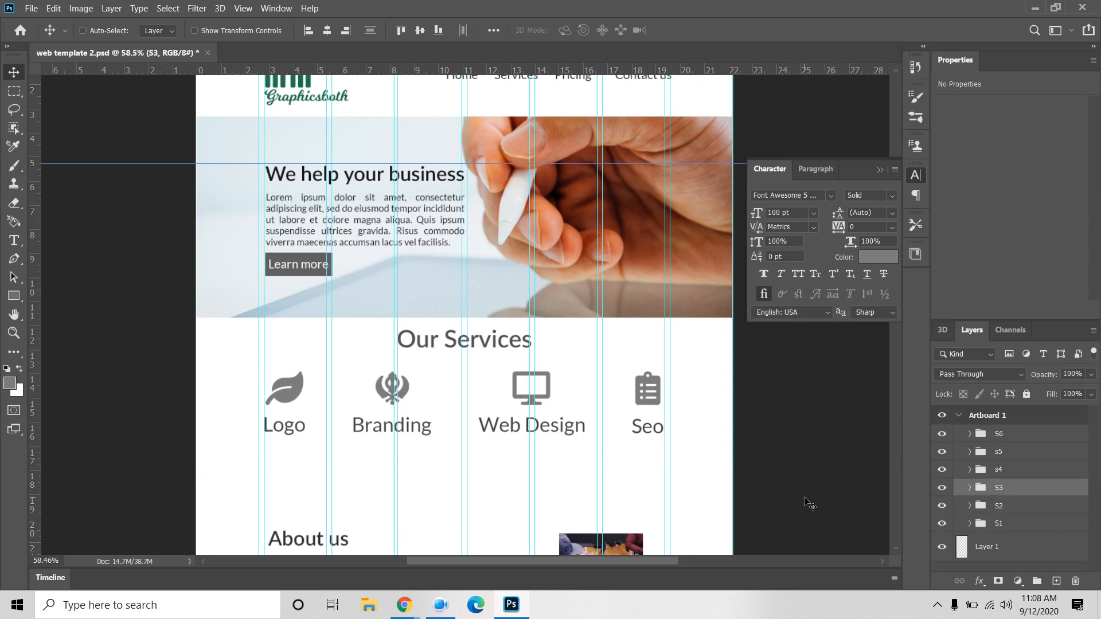
key(Up)
key(Up)
key(Up)
key(Up)
key(Up)
key(Up)
key(Up)
key(Up)
key(Up)
key(Up)
key(Up)
key(Up)
key(Up)
key(Up)
key(Up)
key(Up)
key(Up)
key(Up)
key(Up)
key(Up)
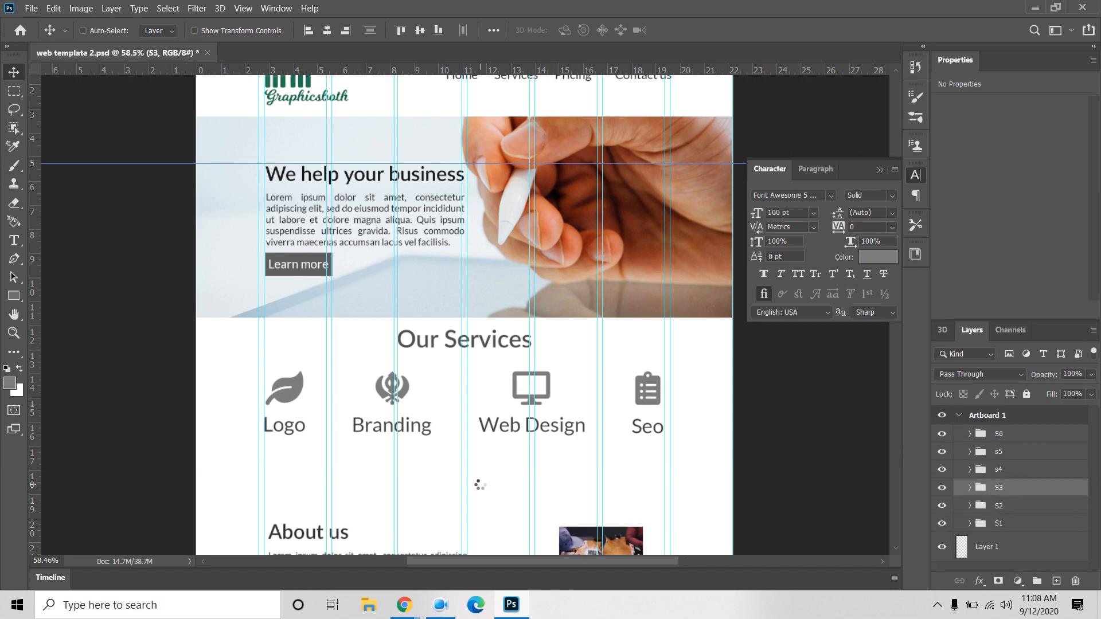
key(Up)
key(Up)
key(Up)
key(Up)
key(Up)
key(Up)
key(Up)
key(Up)
key(Up)
key(Up)
key(Up)
key(Up)
key(Up)
key(Up)
key(Up)
key(Up)
key(Up)
key(Up)
key(Up)
key(Up)
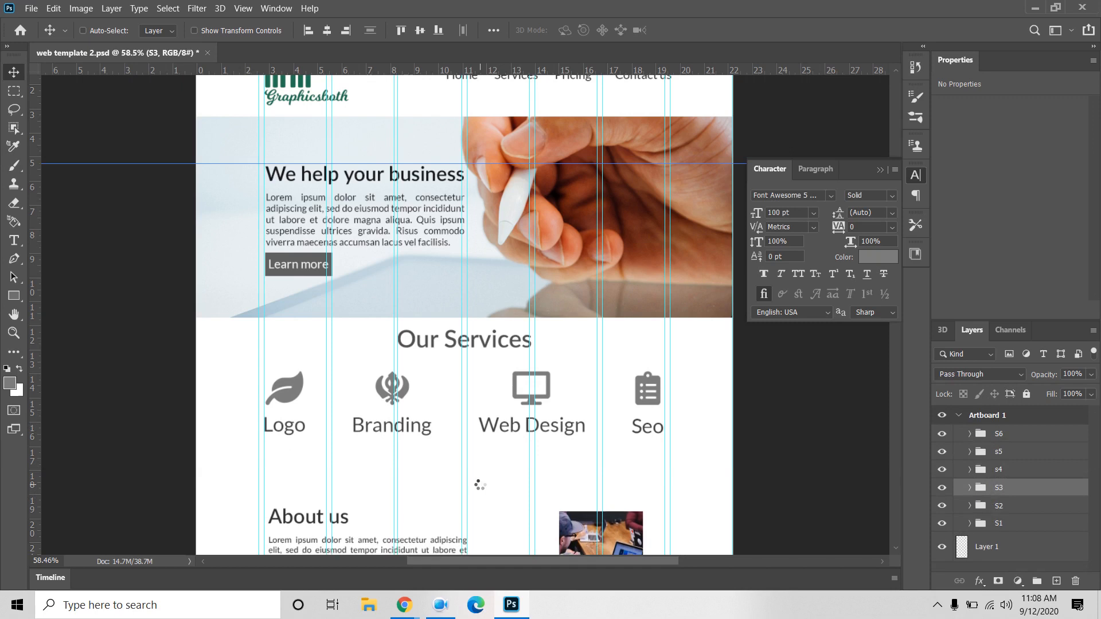
key(Up)
key(Up)
key(Up)
key(Up)
key(Up)
key(Up)
key(Up)
key(Up)
key(Up)
key(Up)
key(Up)
key(Up)
key(Up)
key(Up)
key(Up)
key(Up)
key(Up)
key(Up)
key(Up)
key(Up)
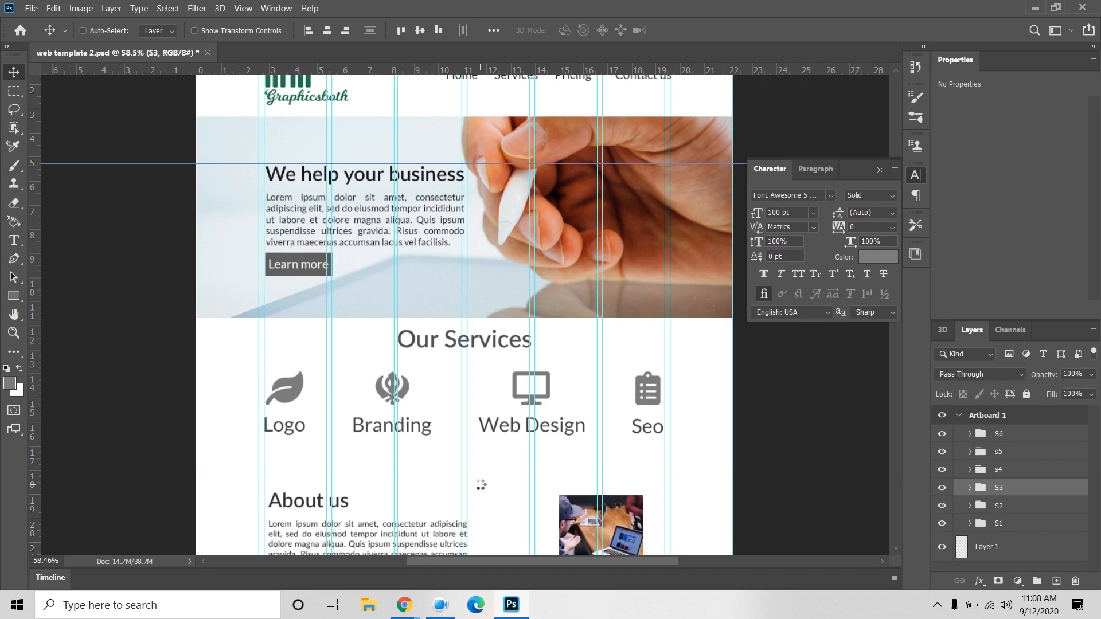
key(Up)
key(Up)
key(Up)
key(Up)
key(Up)
key(Up)
key(Up)
key(Up)
key(Up)
key(Up)
key(Up)
key(Up)
key(Up)
key(Up)
key(Up)
key(Up)
key(Up)
key(Up)
key(Up)
key(Up)
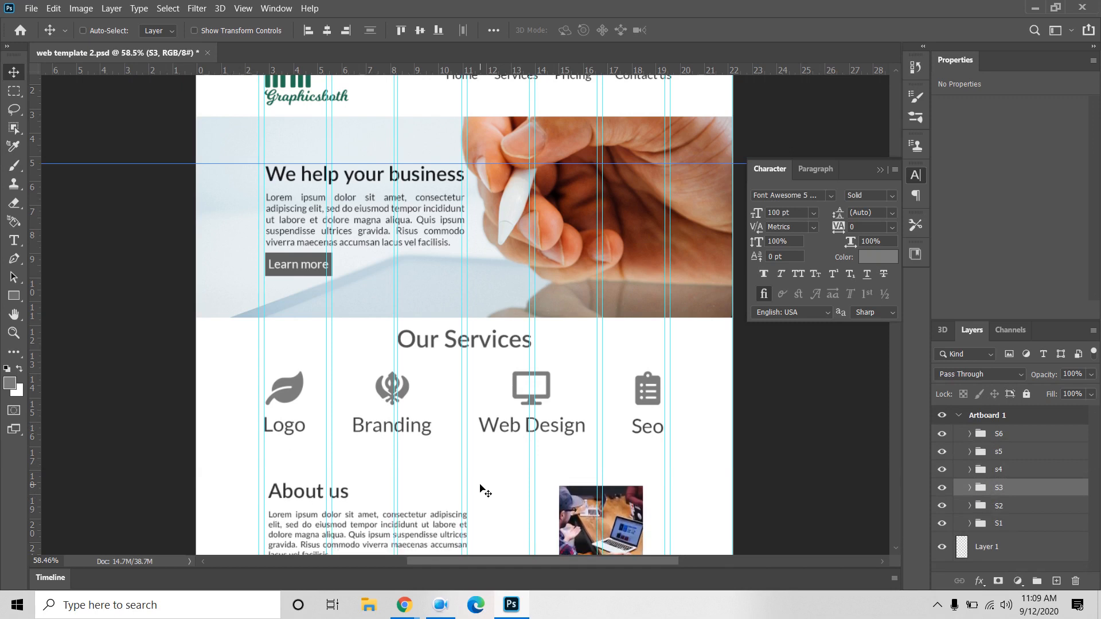
key(Up)
key(Up)
key(Up)
key(Up)
key(Up)
key(Up)
key(Up)
key(Up)
key(Up)
key(Up)
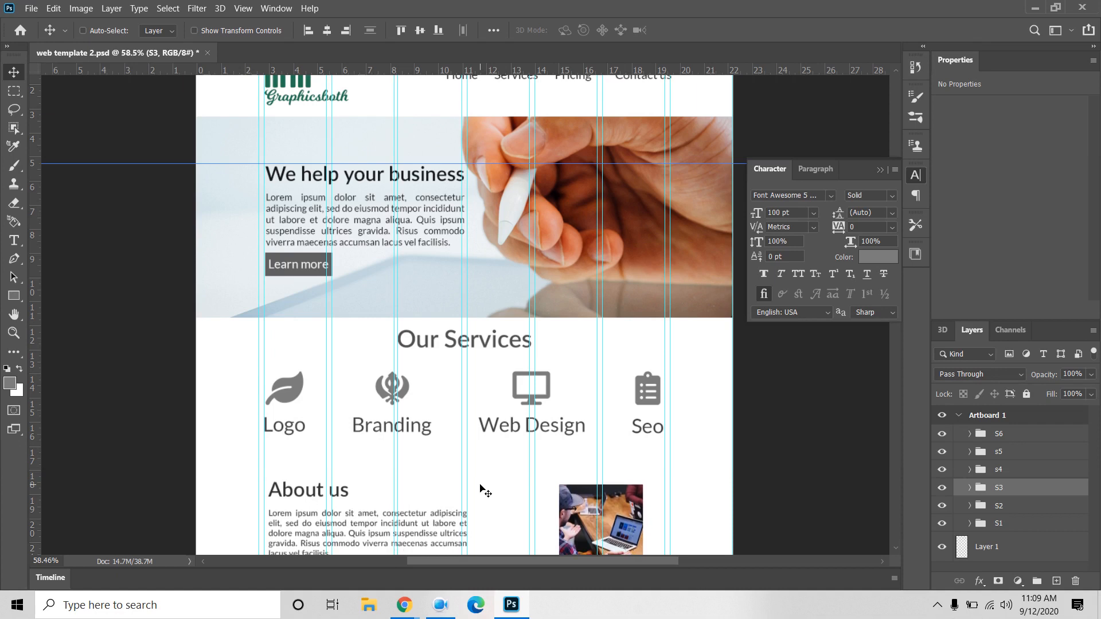
Step: Move the s4 testimonial section up, after opening and dismissing its style settings
scroll(482, 492, down, 5)
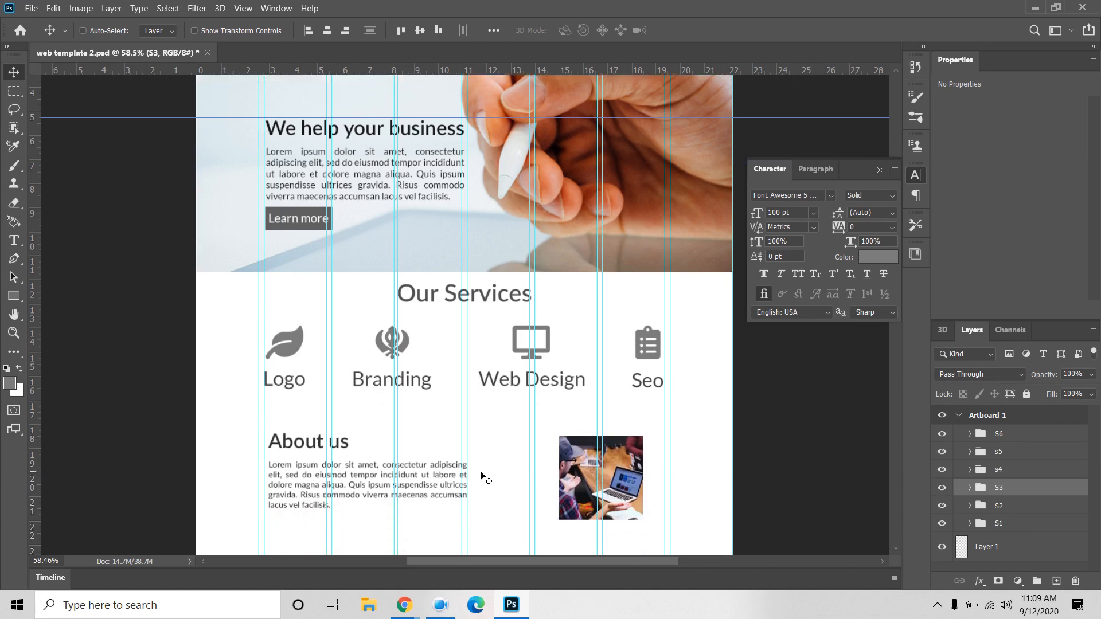
click(1024, 475)
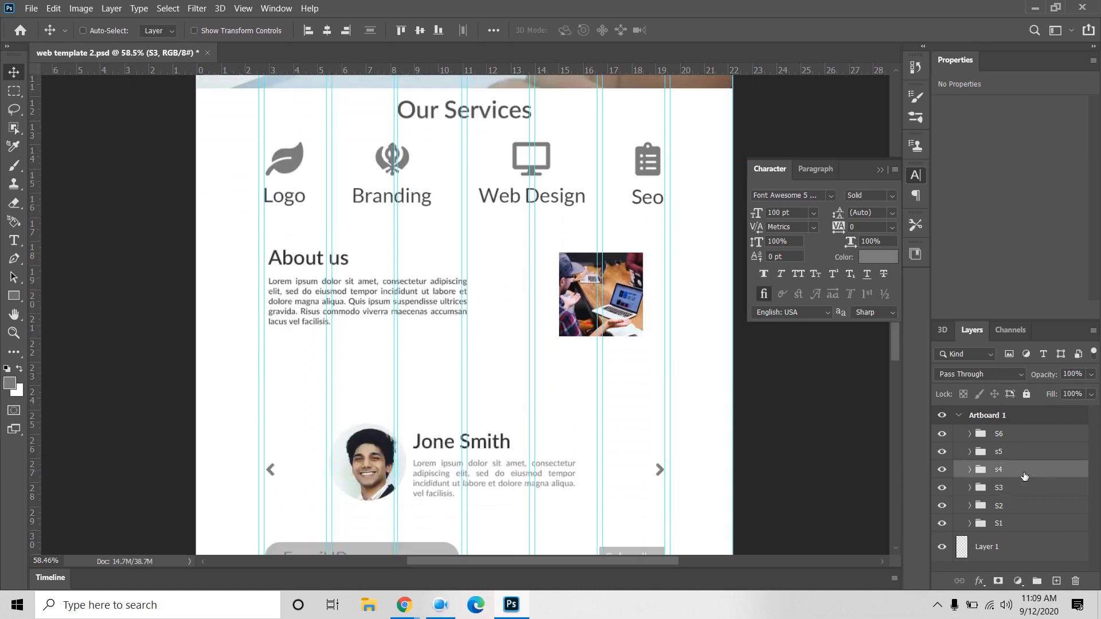
key(h)
double_click(1024, 475)
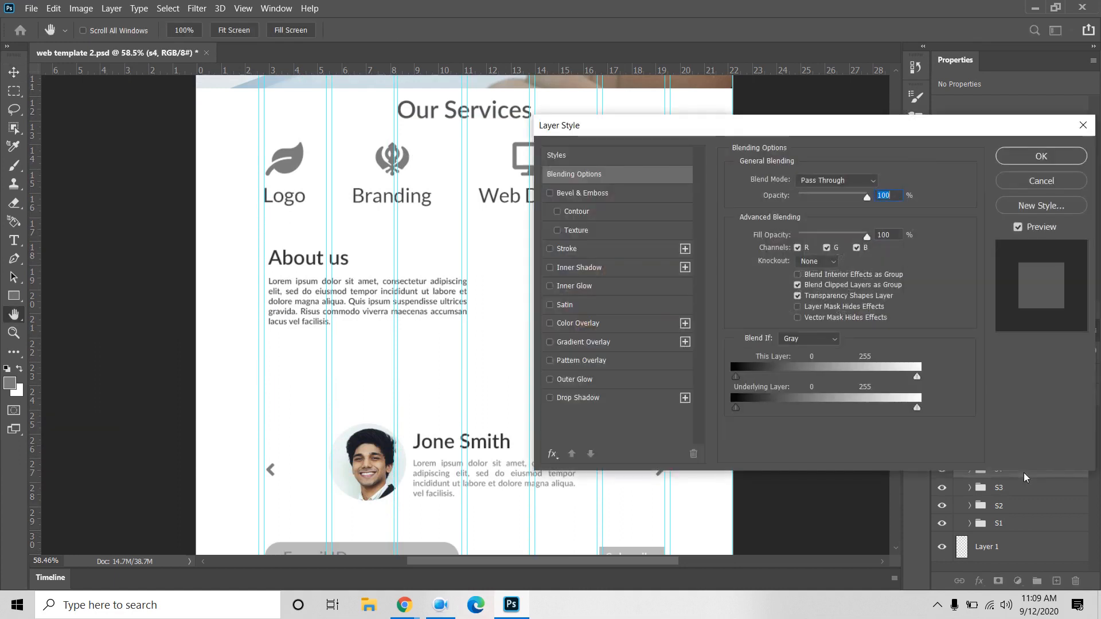
click(1039, 205)
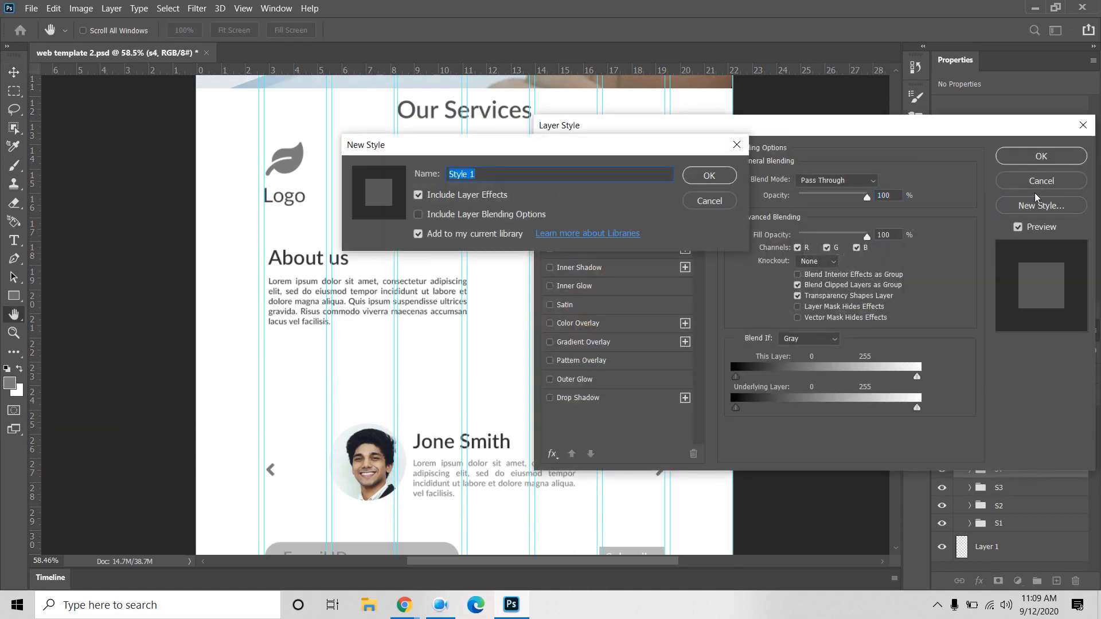
click(709, 201)
click(1041, 181)
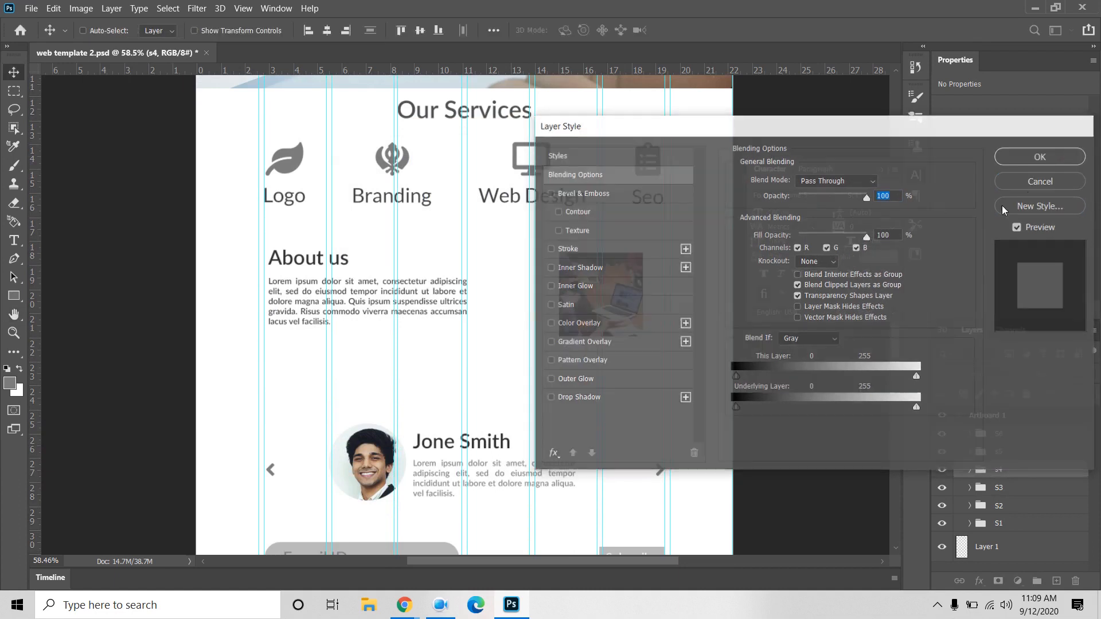
drag(532, 484, 528, 470)
key(Up)
key(Up)
key(Up)
key(Up)
key(Up)
key(Up)
key(Up)
key(Up)
key(Up)
key(Up)
key(Up)
key(Up)
key(Up)
key(Up)
key(Up)
key(Up)
key(Up)
key(Up)
key(Up)
key(Up)
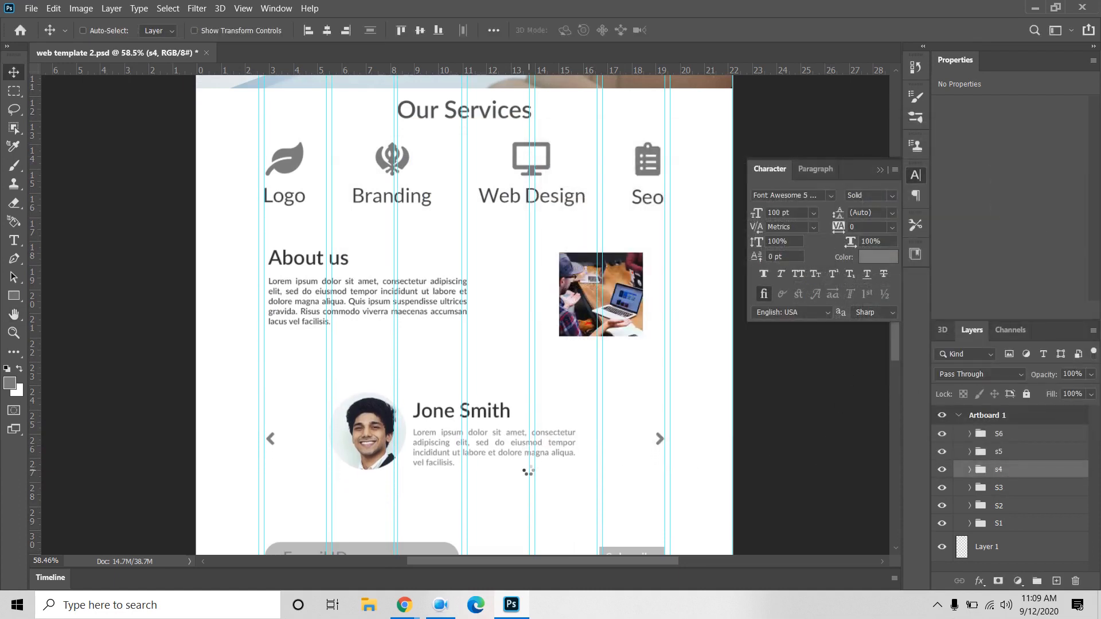
key(Up)
key(Up)
key(Up)
key(Up)
key(Up)
key(Up)
key(Up)
key(Up)
key(Up)
key(Up)
key(Up)
key(Up)
key(Up)
key(Up)
key(Up)
key(Up)
key(Up)
key(Up)
key(Up)
key(Up)
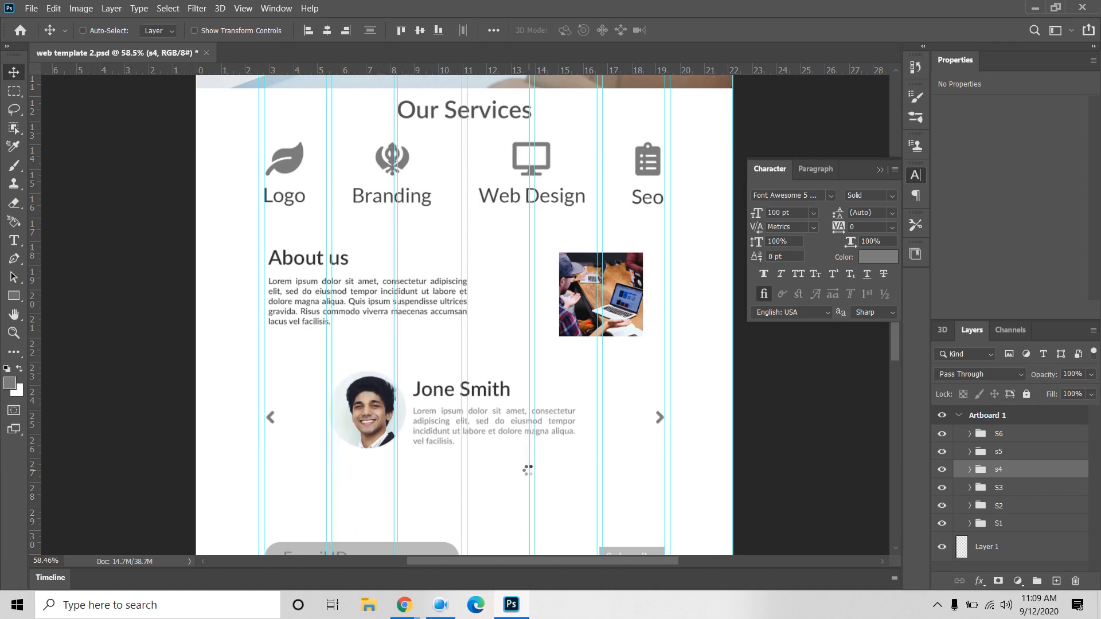
key(Up)
key(Up)
key(Up)
key(Up)
key(Up)
key(Up)
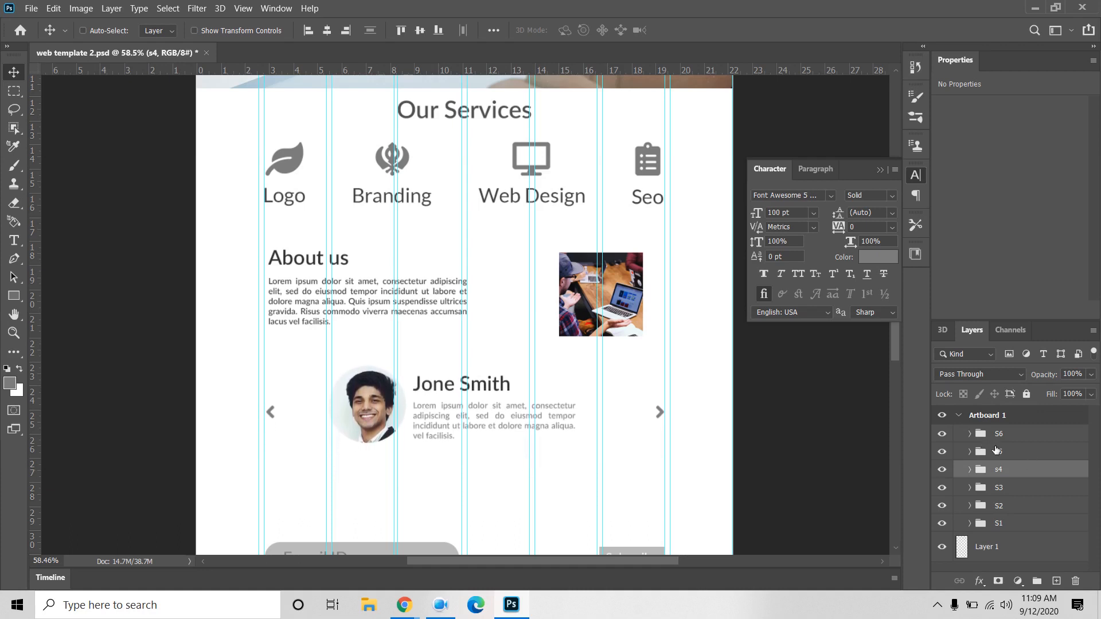
Step: Raise the s5 e-mail signup row and scroll down to the artboard's bottom edge
click(995, 452)
scroll(708, 454, down, 2)
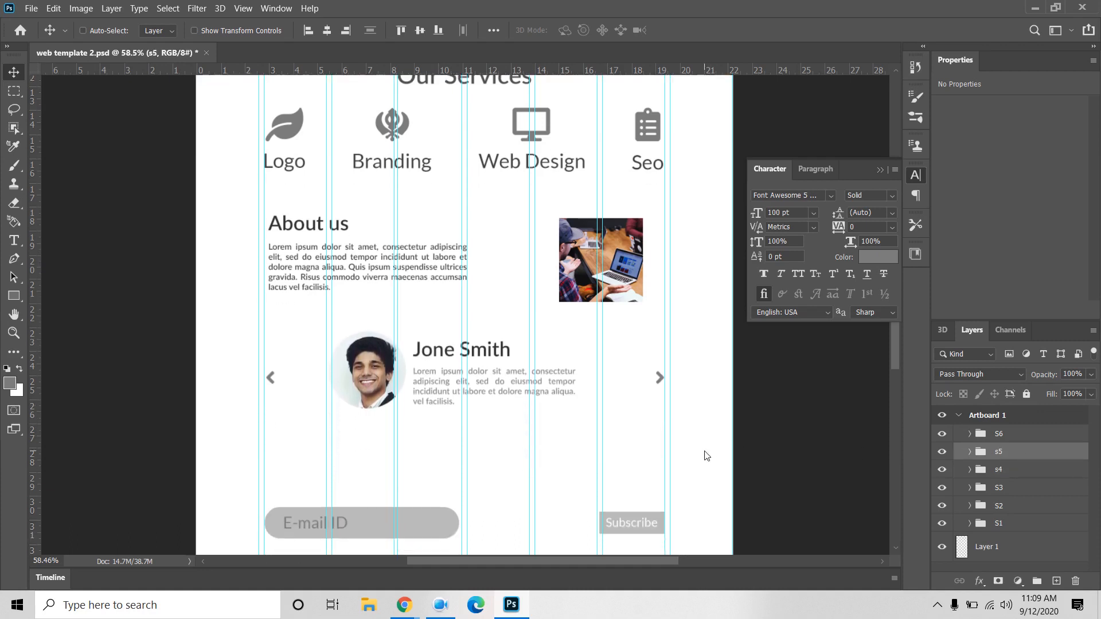
key(Up)
key(Up)
key(Up)
key(Up)
key(Up)
key(Up)
key(Up)
key(Up)
key(Up)
key(Up)
key(Up)
key(Up)
key(Up)
key(Up)
key(Up)
key(Up)
key(Up)
key(Up)
key(Up)
key(Up)
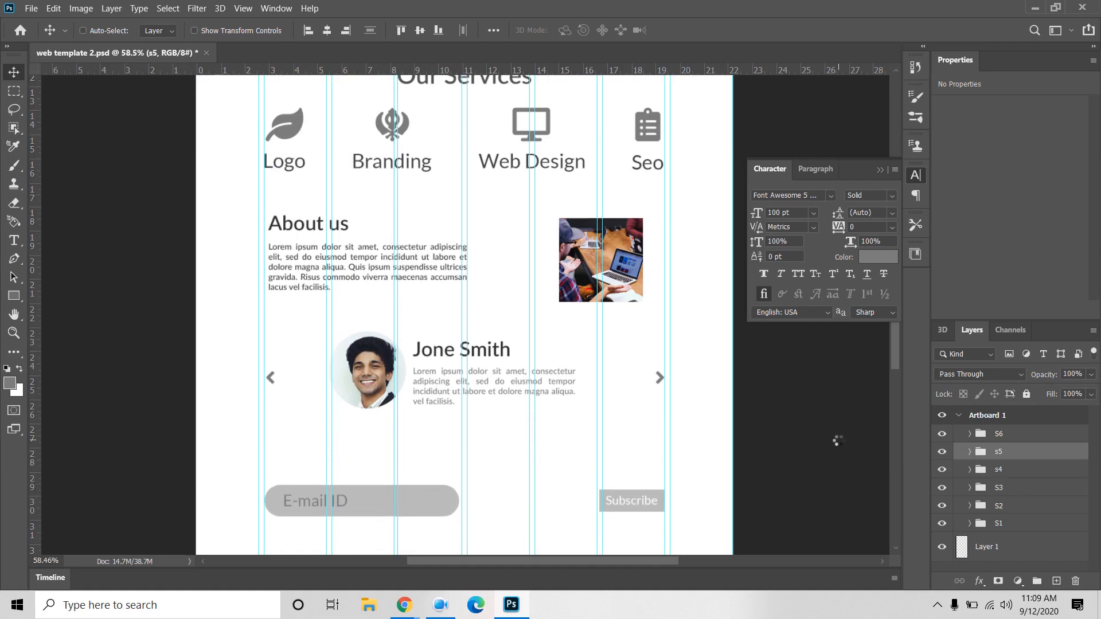
key(Up)
key(Up)
key(Up)
key(Up)
key(Up)
key(Up)
key(Up)
key(Up)
key(Up)
key(Up)
key(Up)
key(Up)
key(Up)
key(Up)
key(Up)
key(Up)
key(Up)
key(Up)
key(Up)
key(Up)
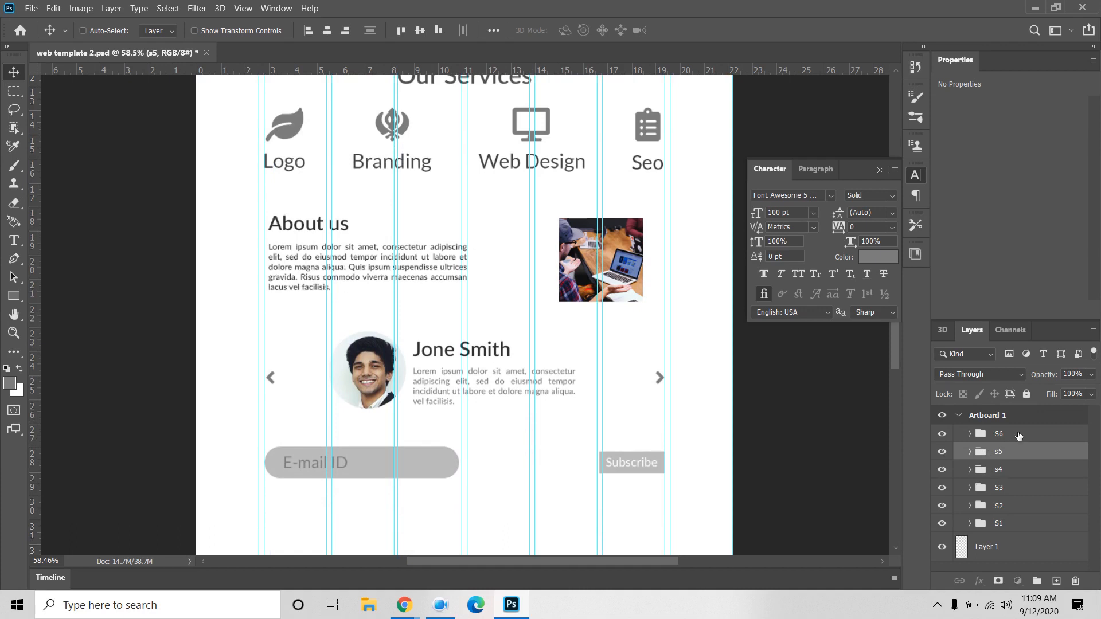
key(alt+bracketright)
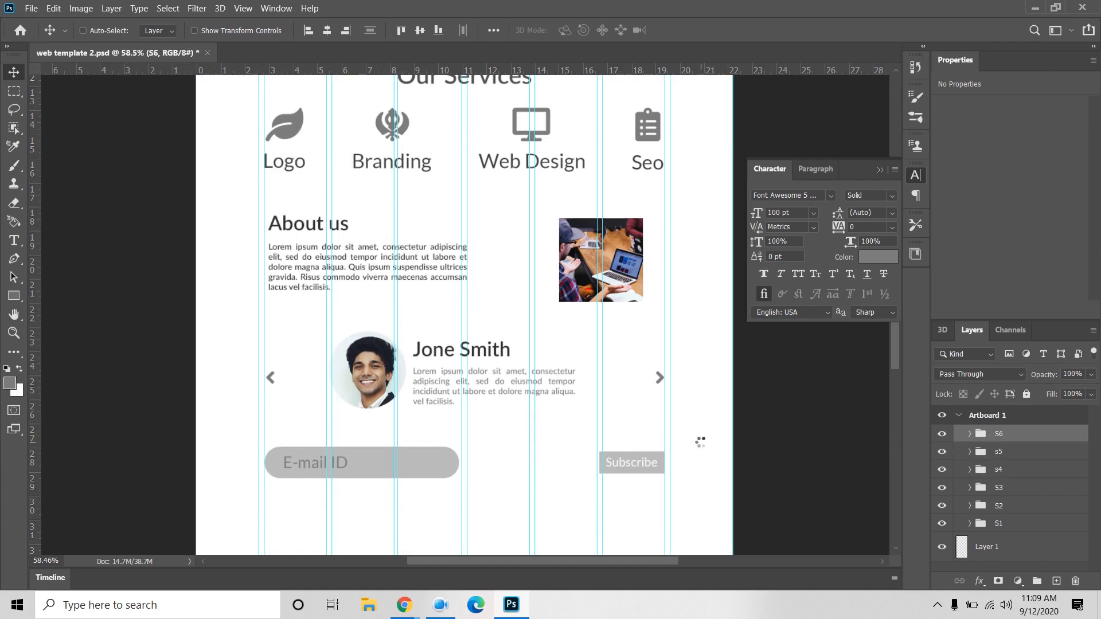
scroll(700, 442, down, 5)
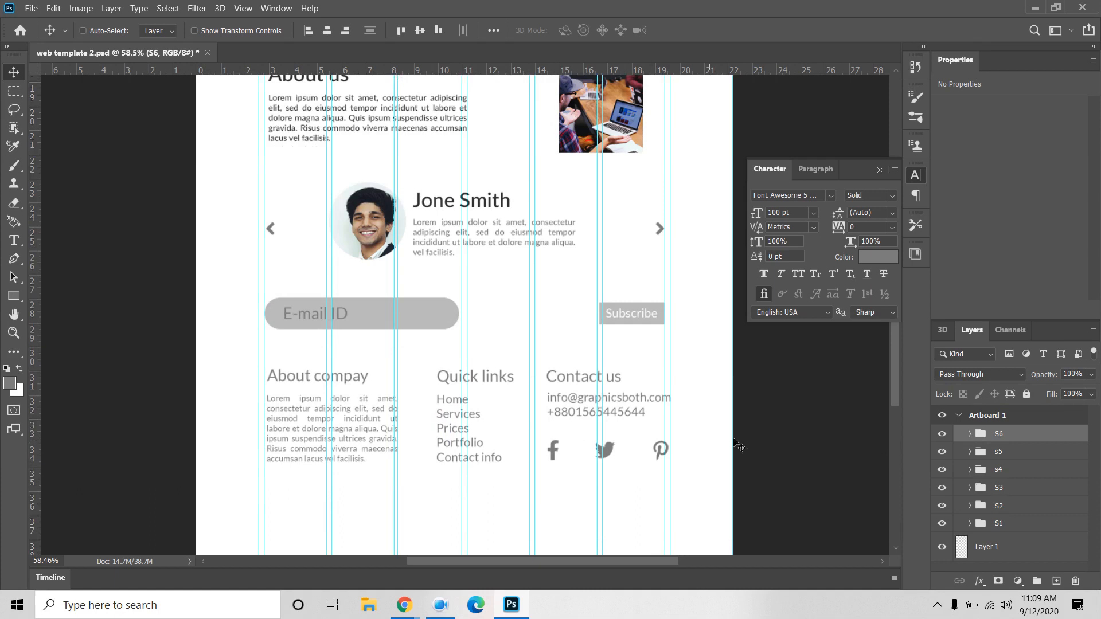
scroll(785, 428, down, 5)
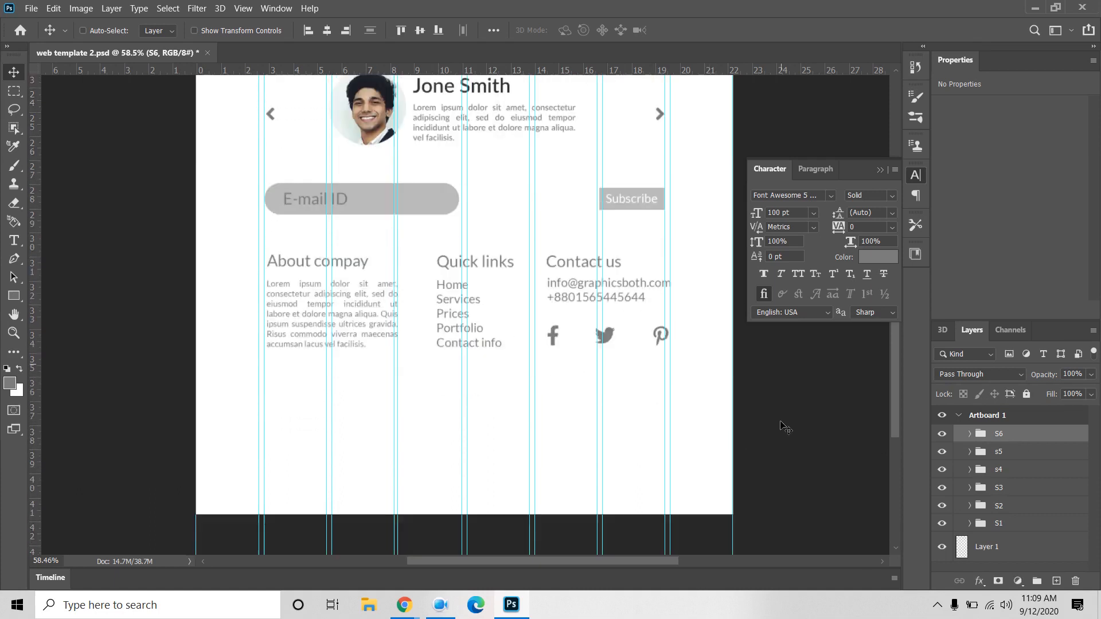
Step: Set Artboard 1's height to 2800 px, then to 2700 px, trimming space below the footer
click(1049, 422)
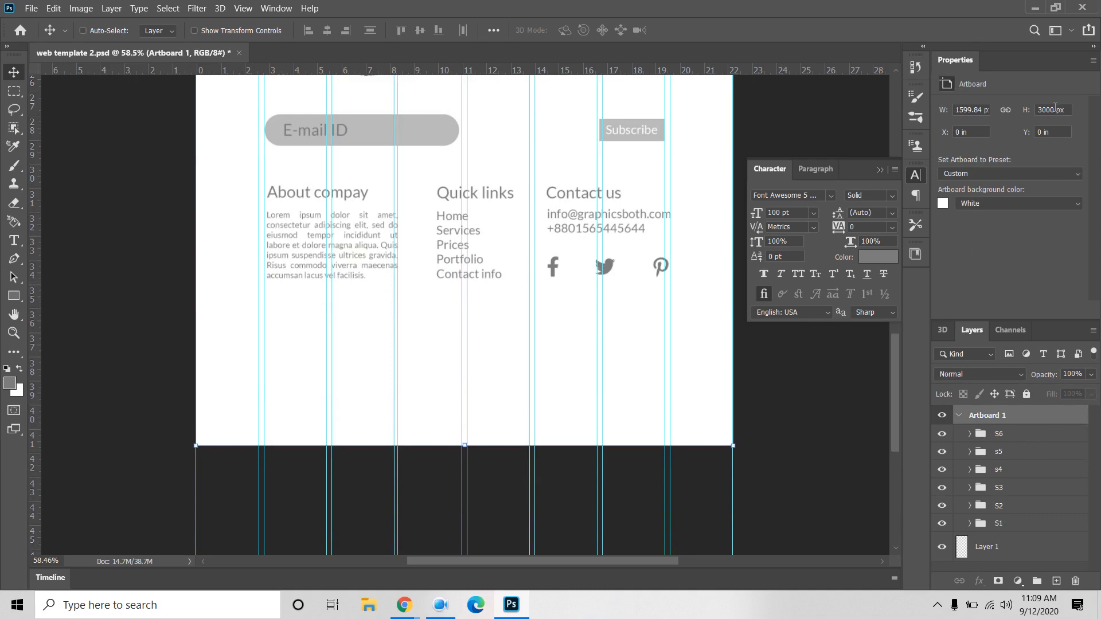
double_click(1054, 109)
text(28)
key(Return)
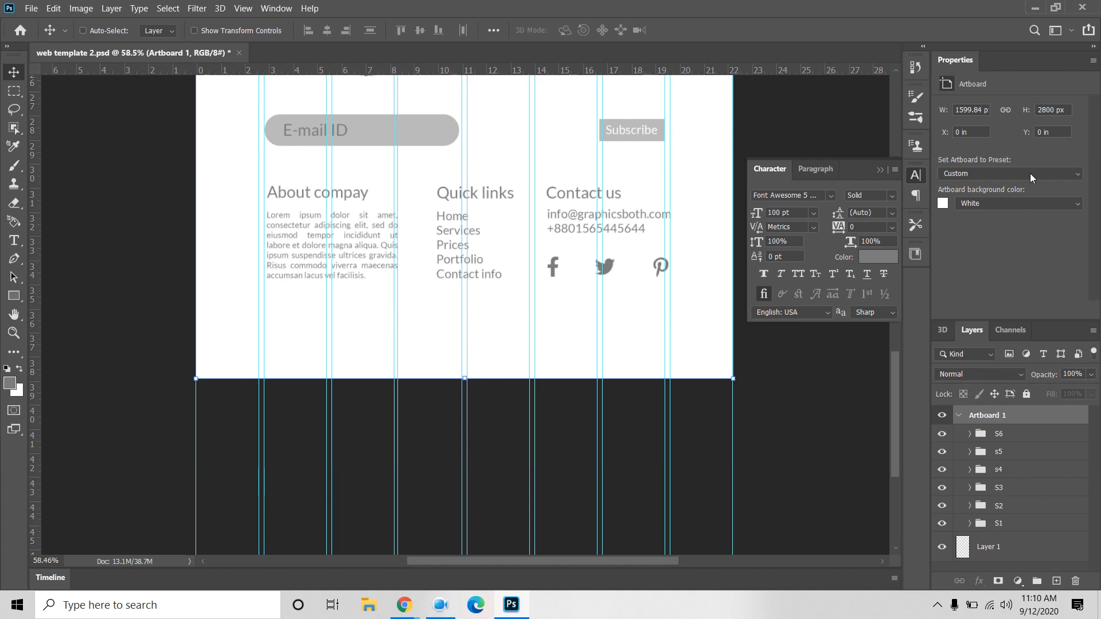
double_click(1057, 109)
text(2700)
key(Return)
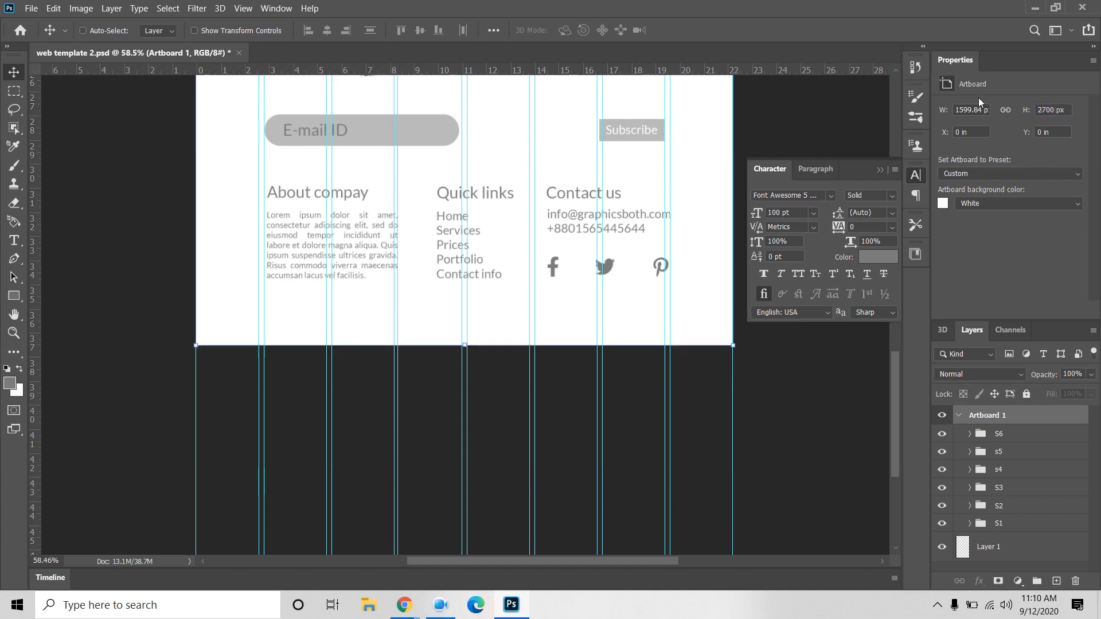
click(13, 296)
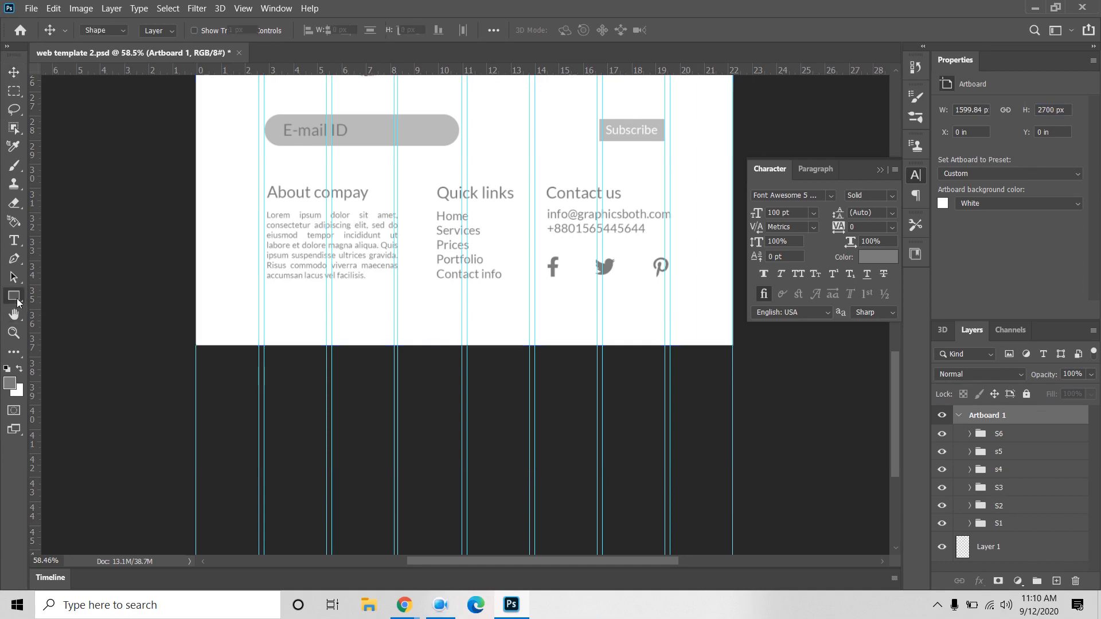
Step: Draw a rectangle near the artboard's bottom and size it 1600 × 100 px
click(1018, 434)
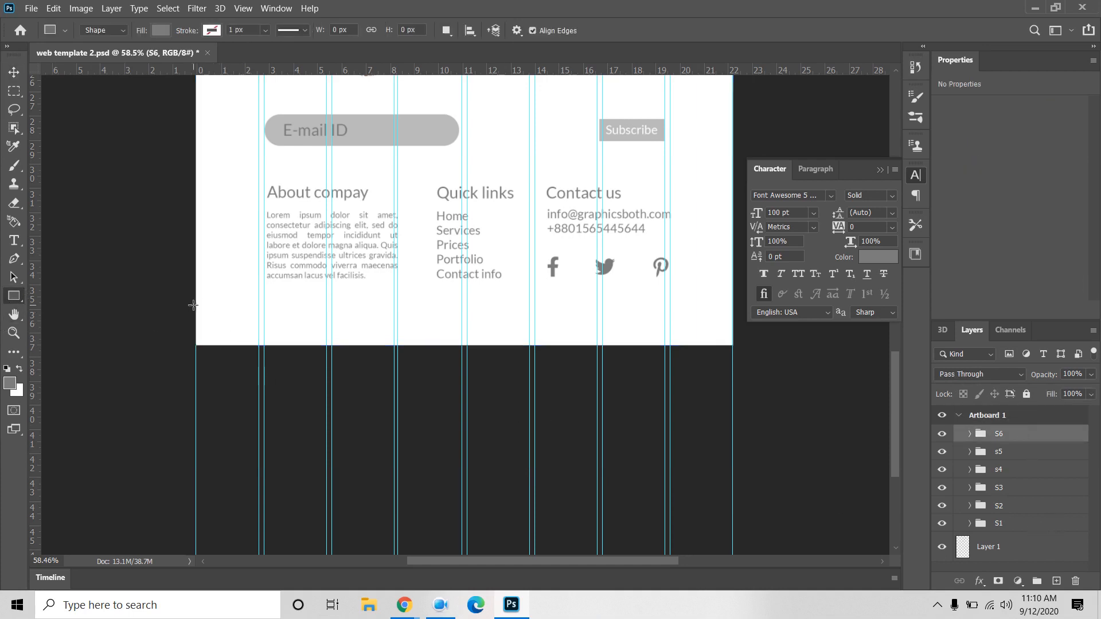
drag(196, 305, 331, 328)
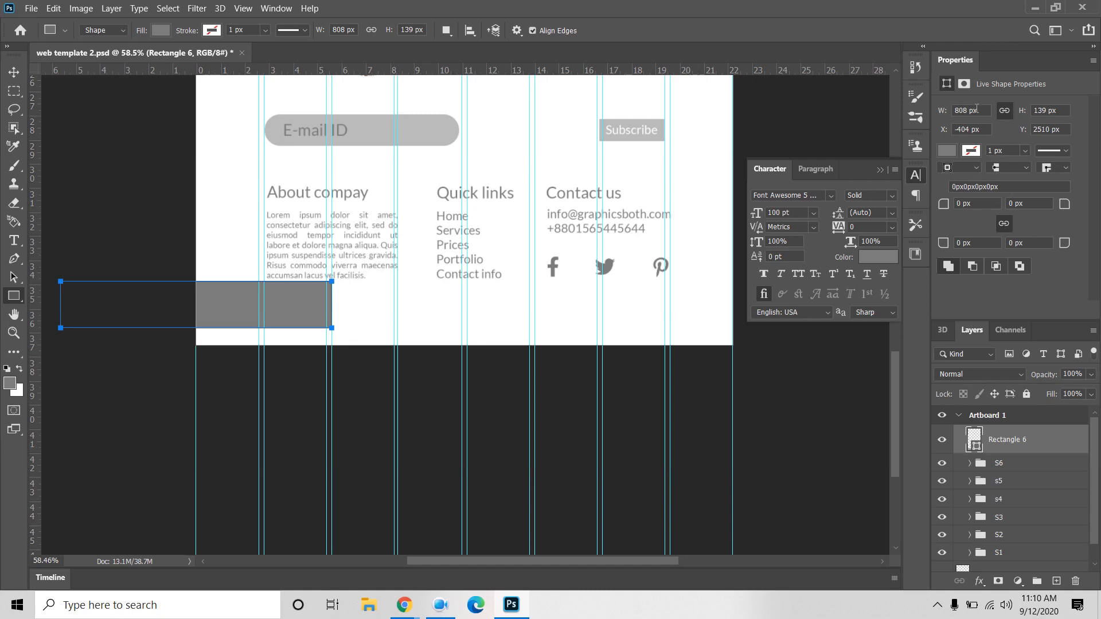
drag(979, 110, 949, 110)
text(1600)
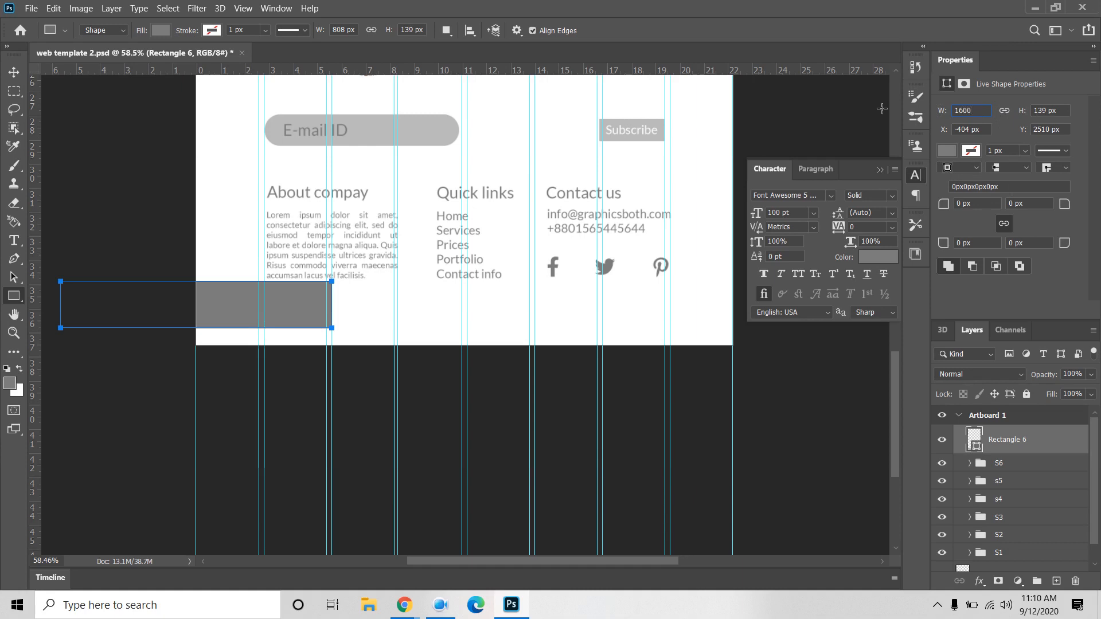
key(Return)
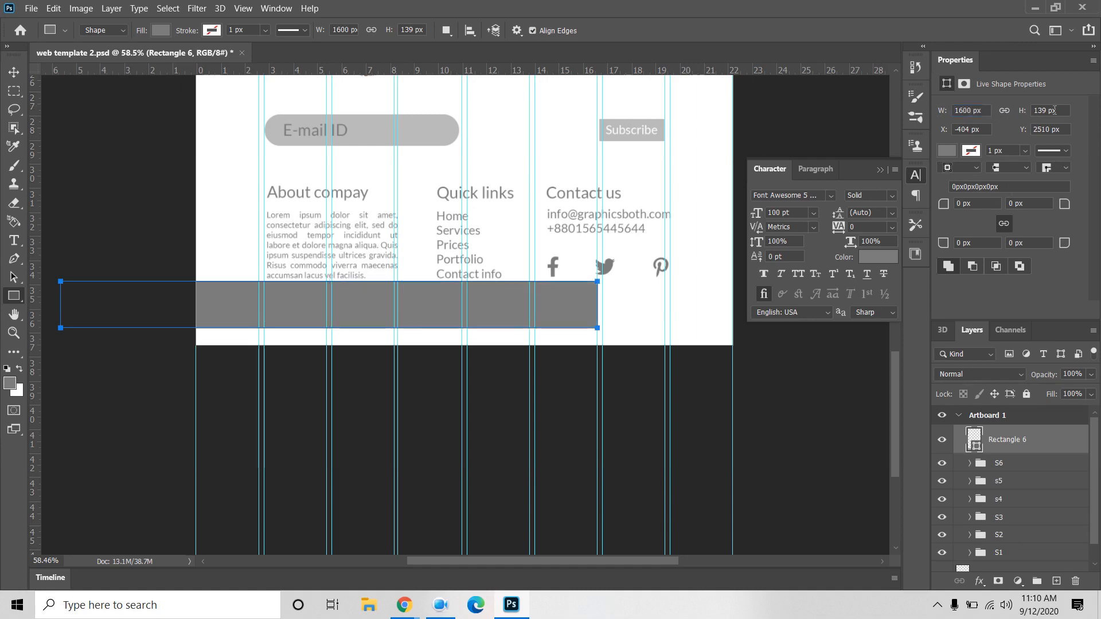
click(1062, 111)
text(150)
key(Return)
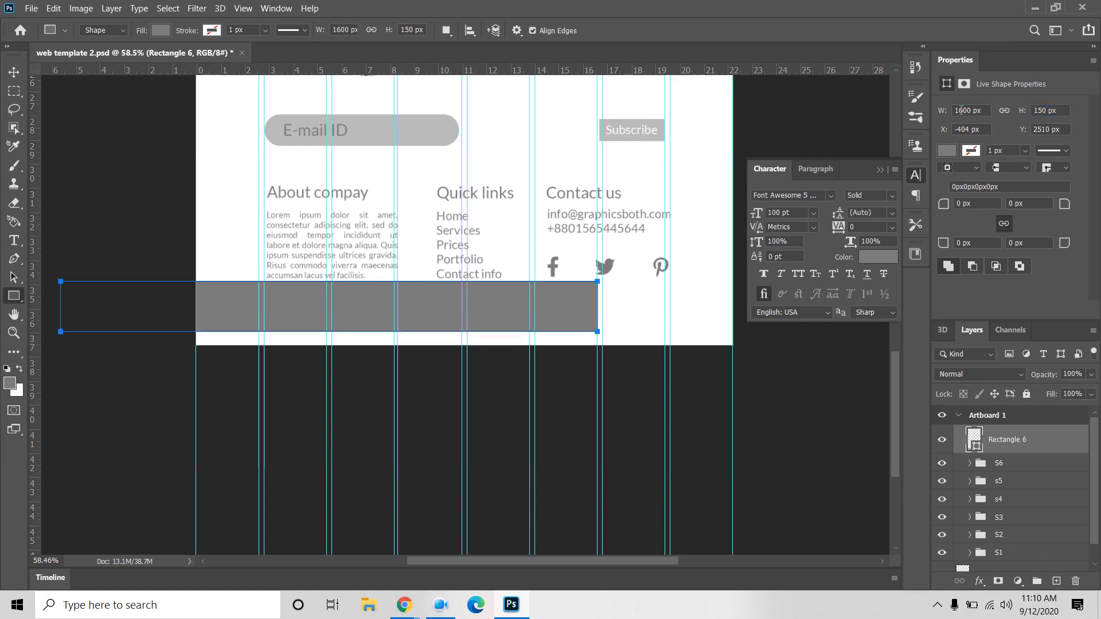
click(1067, 112)
text(10)
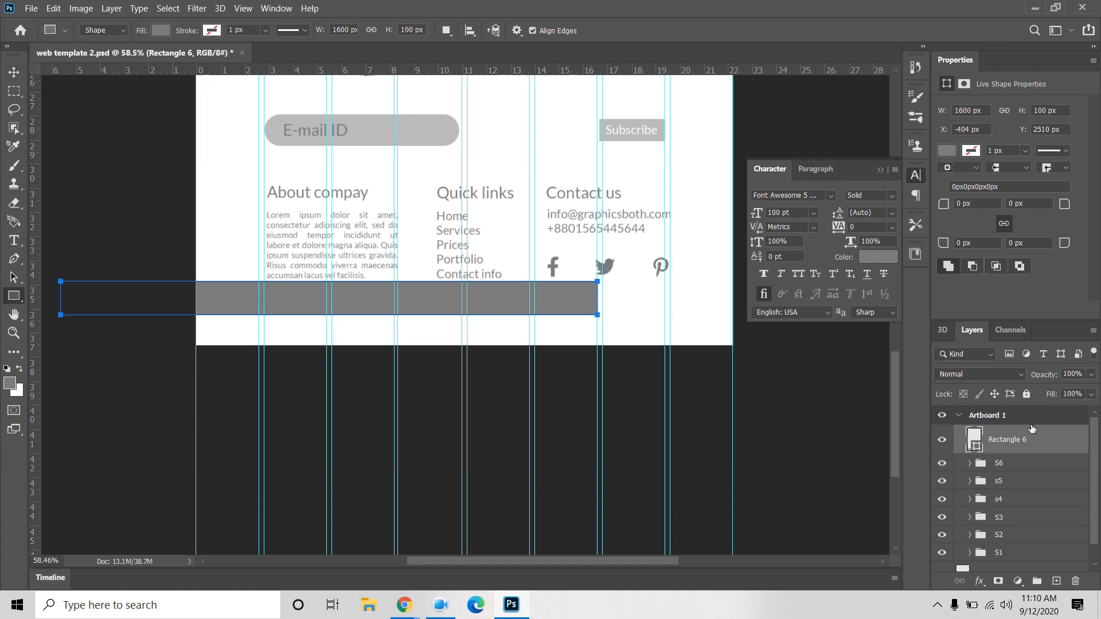
Step: Select the whole artboard and align the bar to span its full width
key(ctrl+a)
click(13, 70)
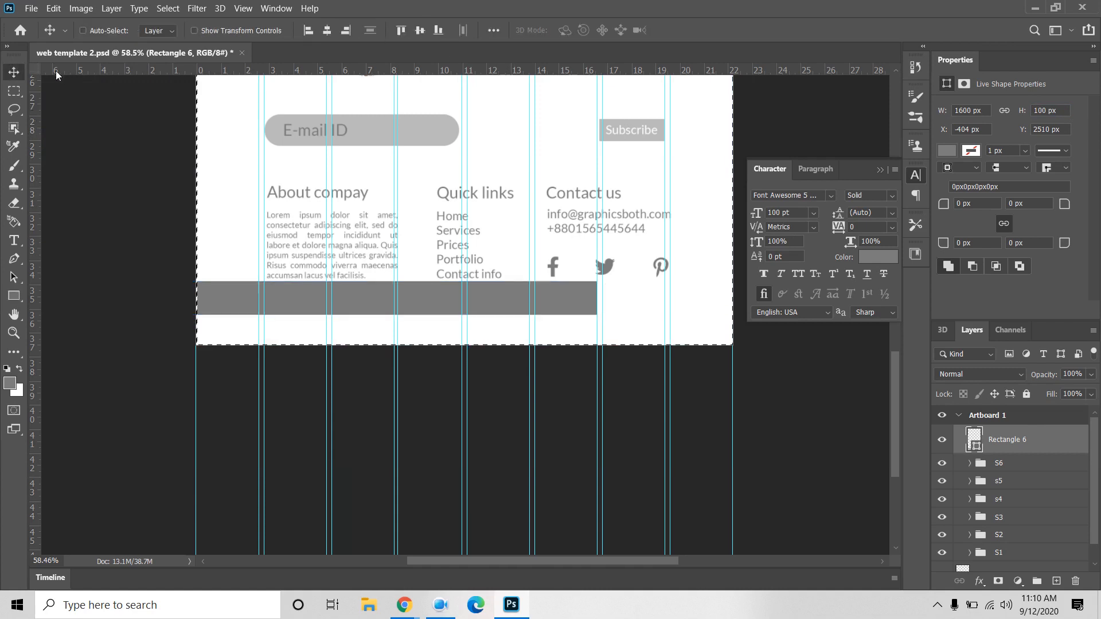
click(326, 31)
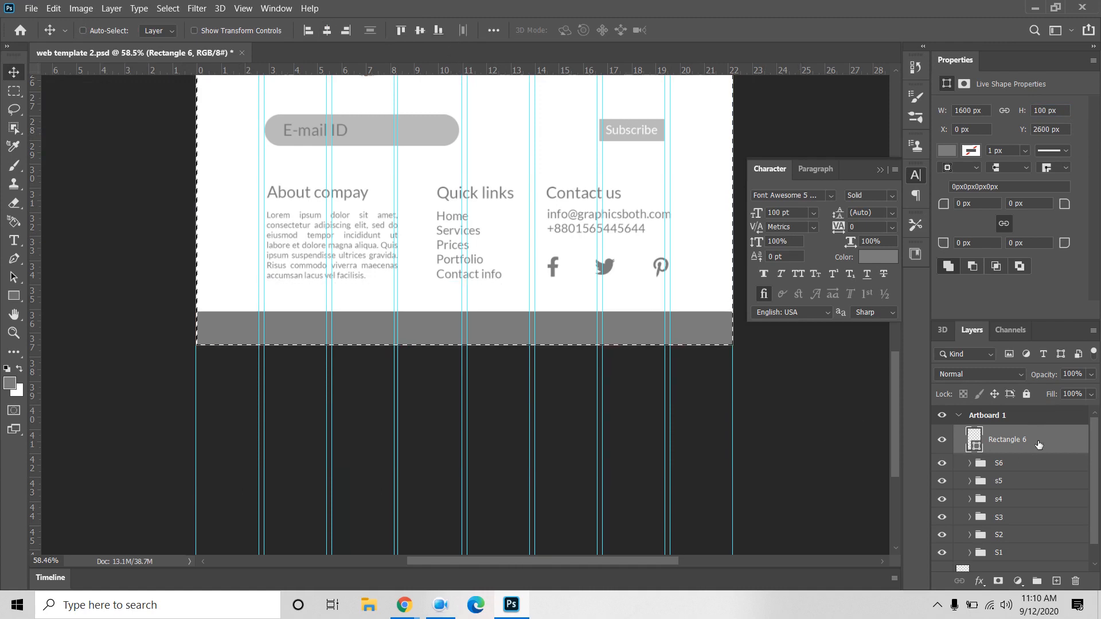
key(ctrl+d)
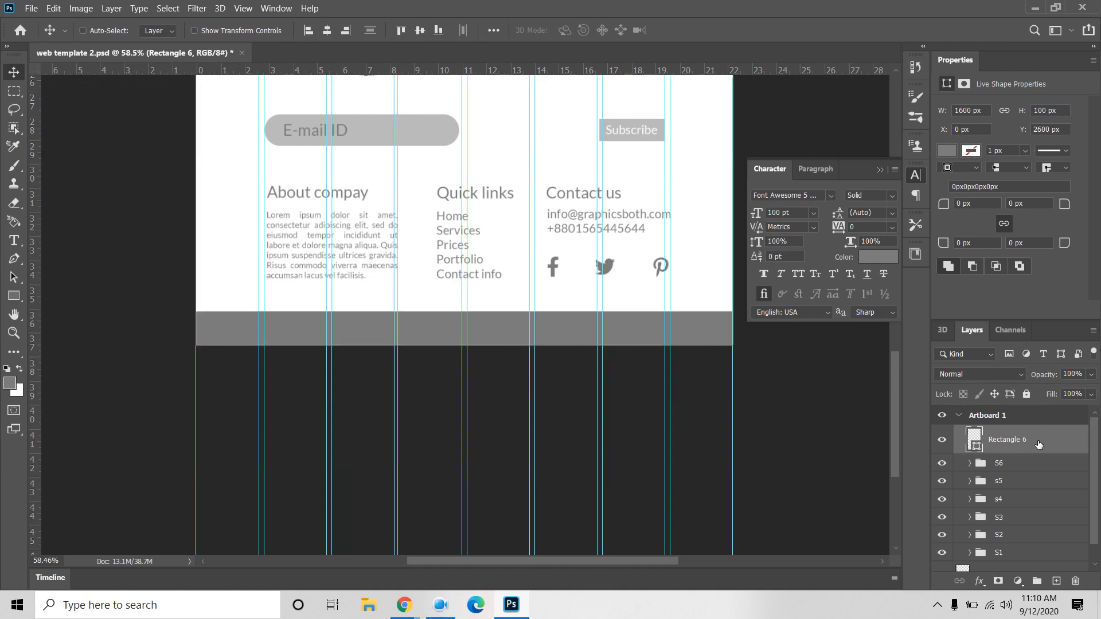
Step: Set the colour to black and fill the bar with black
click(868, 258)
drag(453, 343, 367, 410)
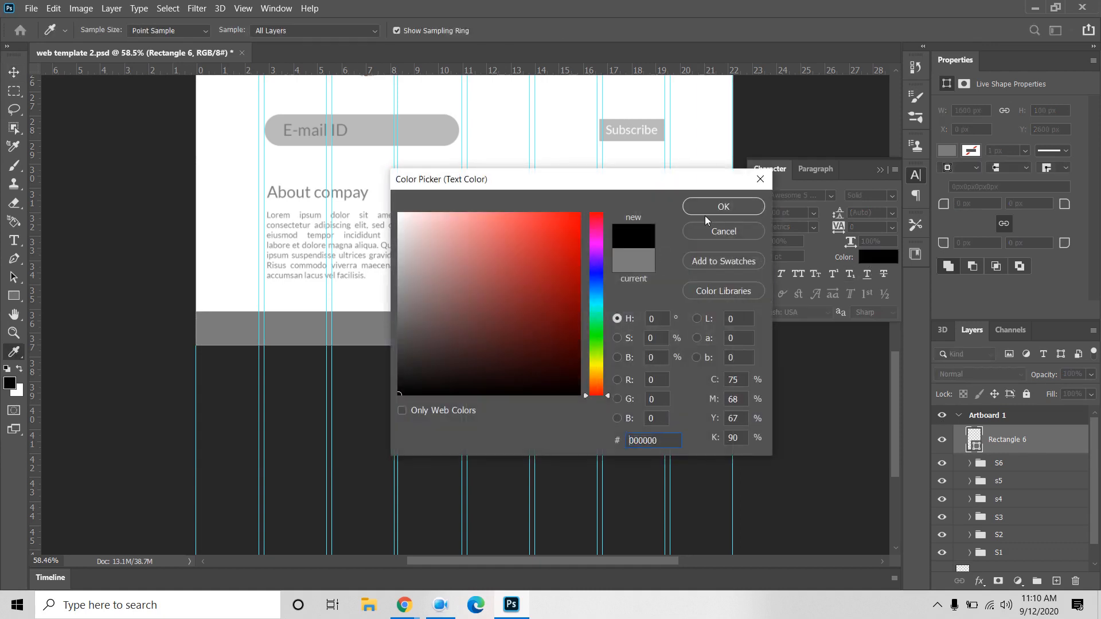
click(724, 207)
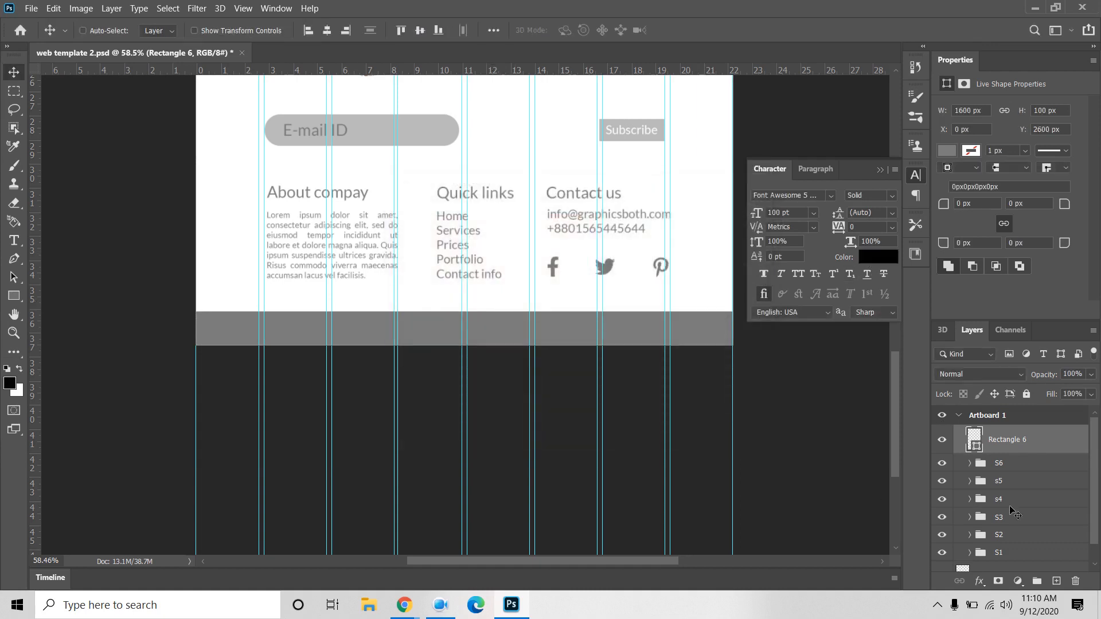
click(946, 151)
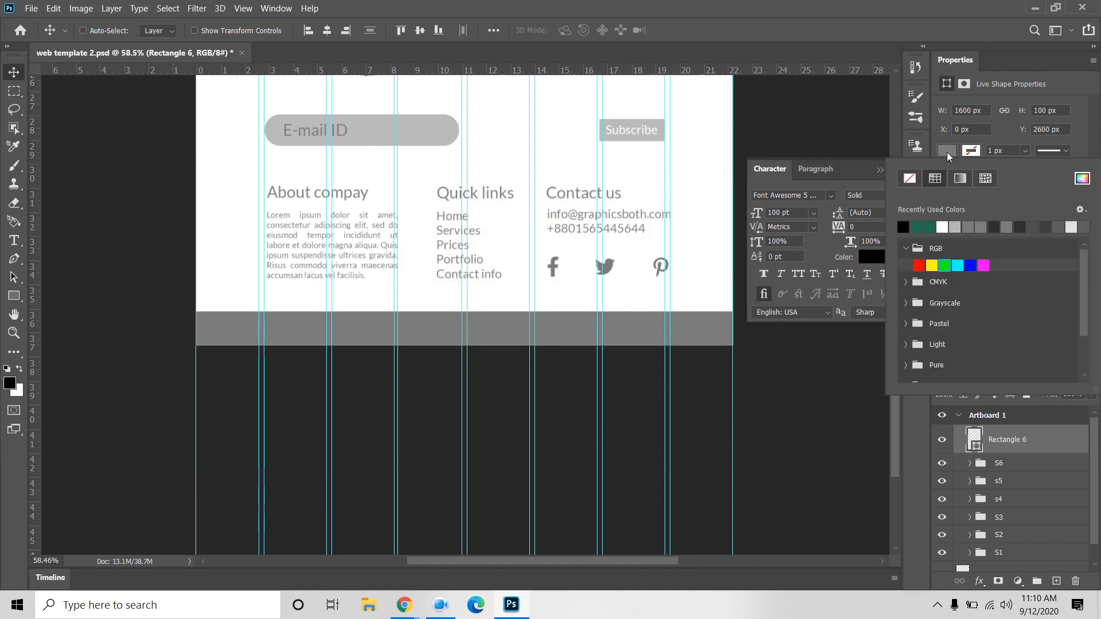
click(902, 226)
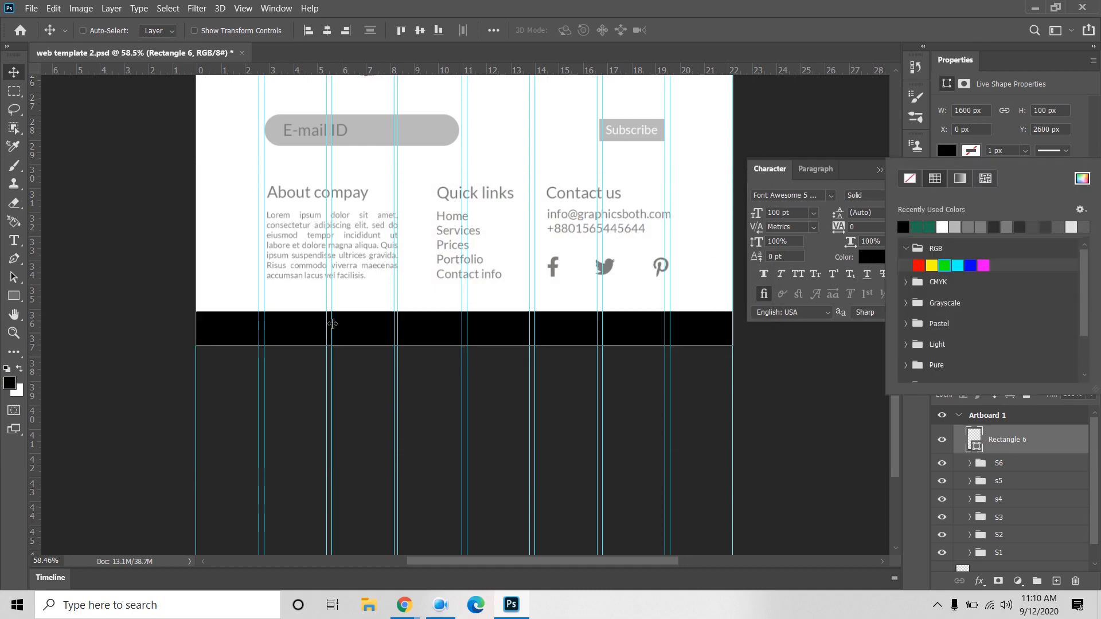
click(119, 301)
click(879, 171)
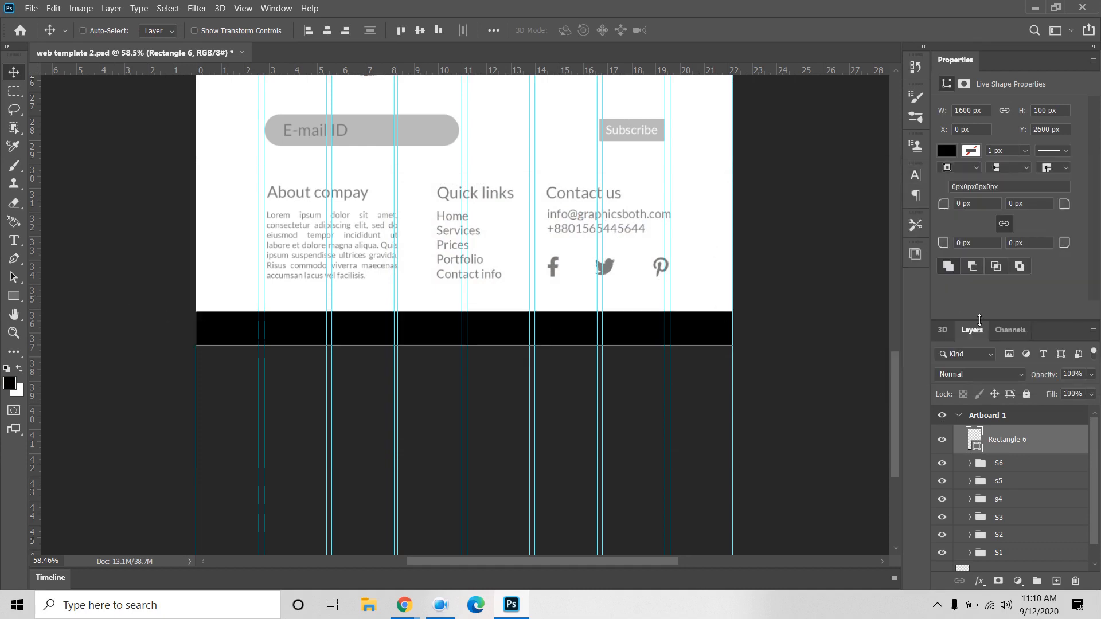
click(14, 241)
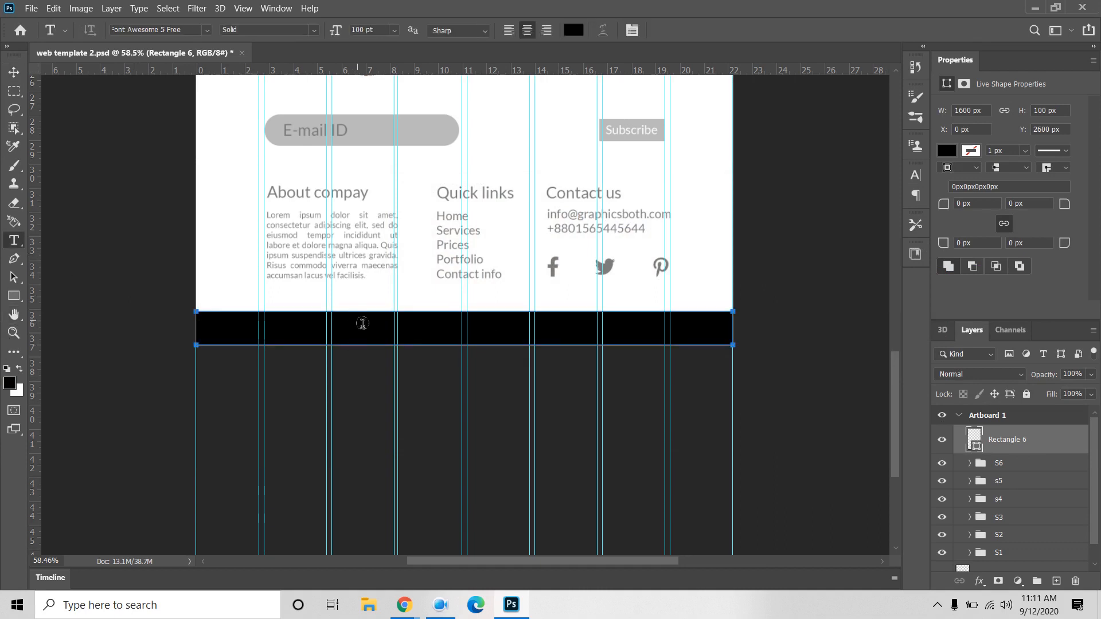
Step: Place the Lorem Ipsum text layer and move it onto the black bar
click(390, 342)
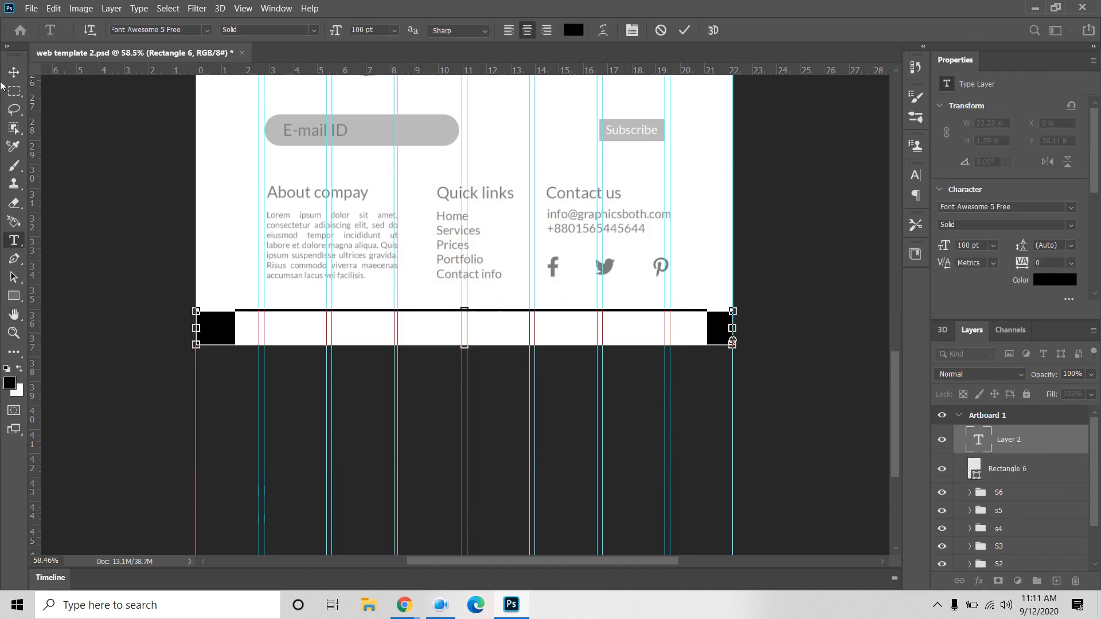
click(660, 30)
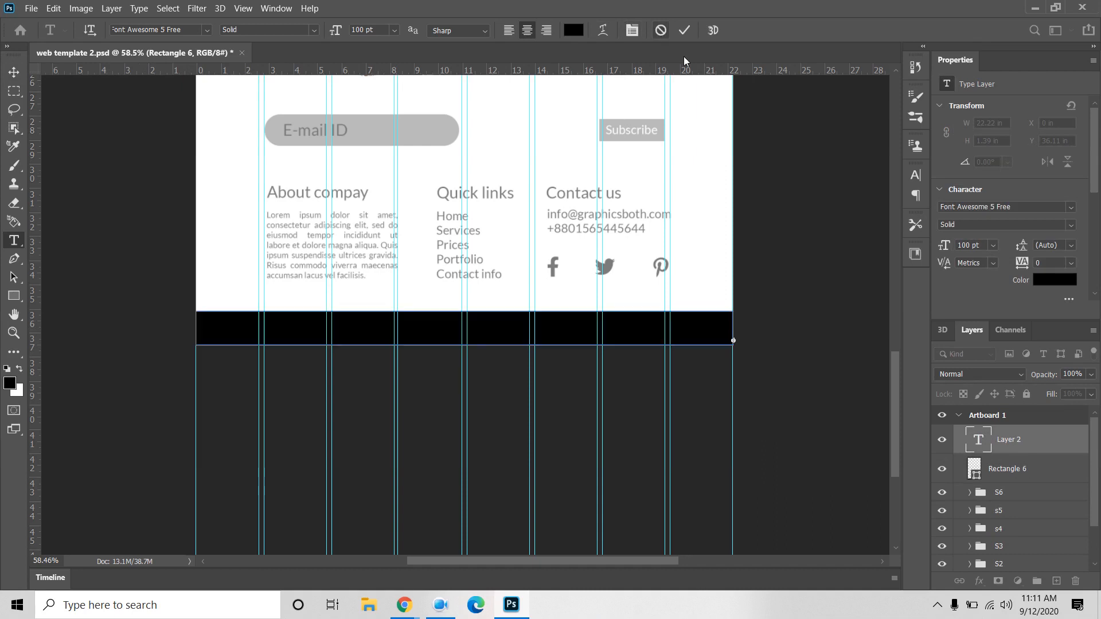
click(225, 235)
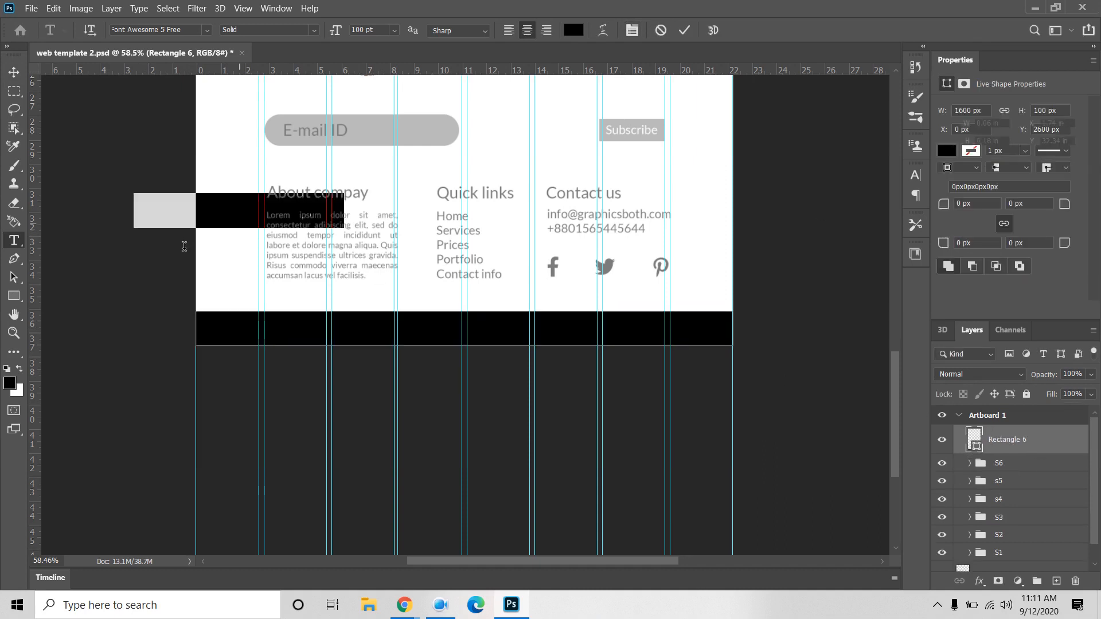
click(10, 70)
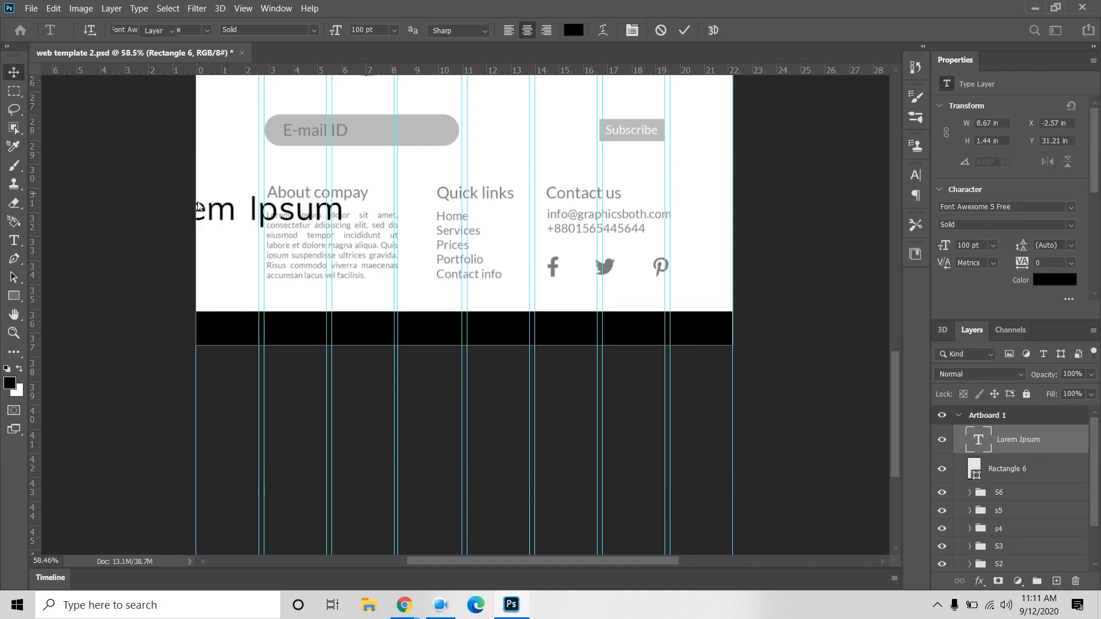
drag(216, 221, 442, 335)
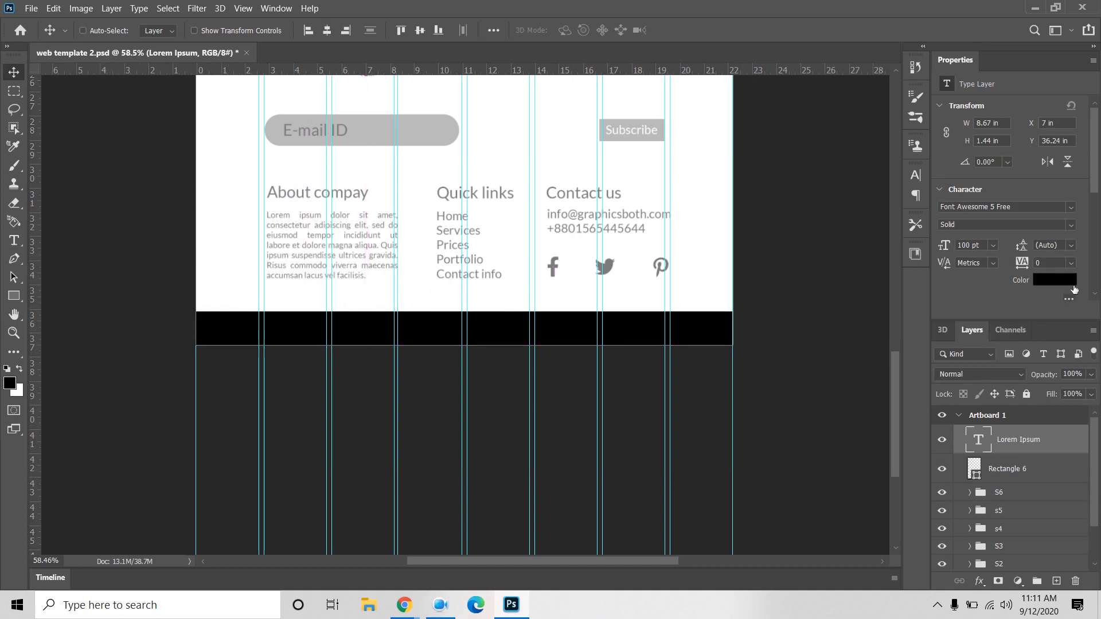
Step: Style the footer text white (ffffff), Lato Regular, 36 pt
click(1066, 281)
text(ffffff)
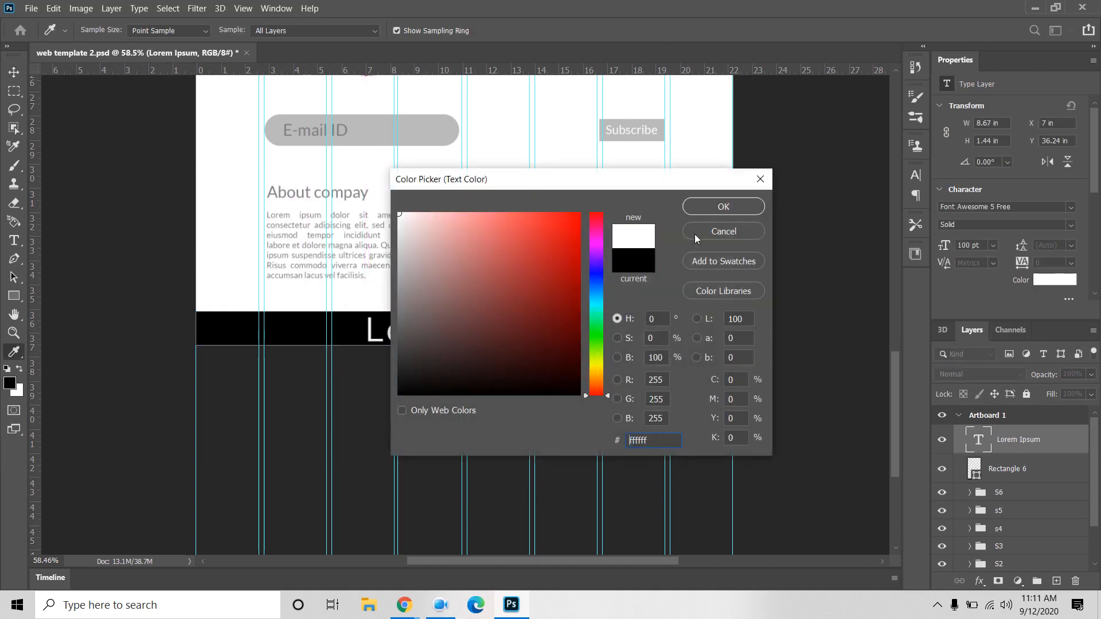
click(733, 209)
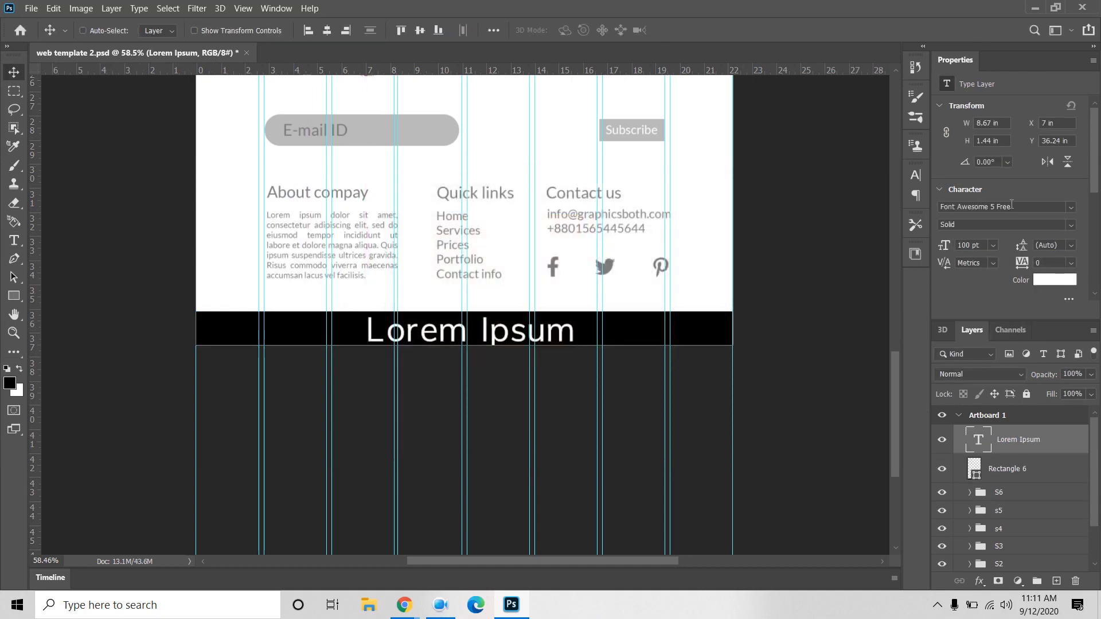
click(1011, 206)
text(lato)
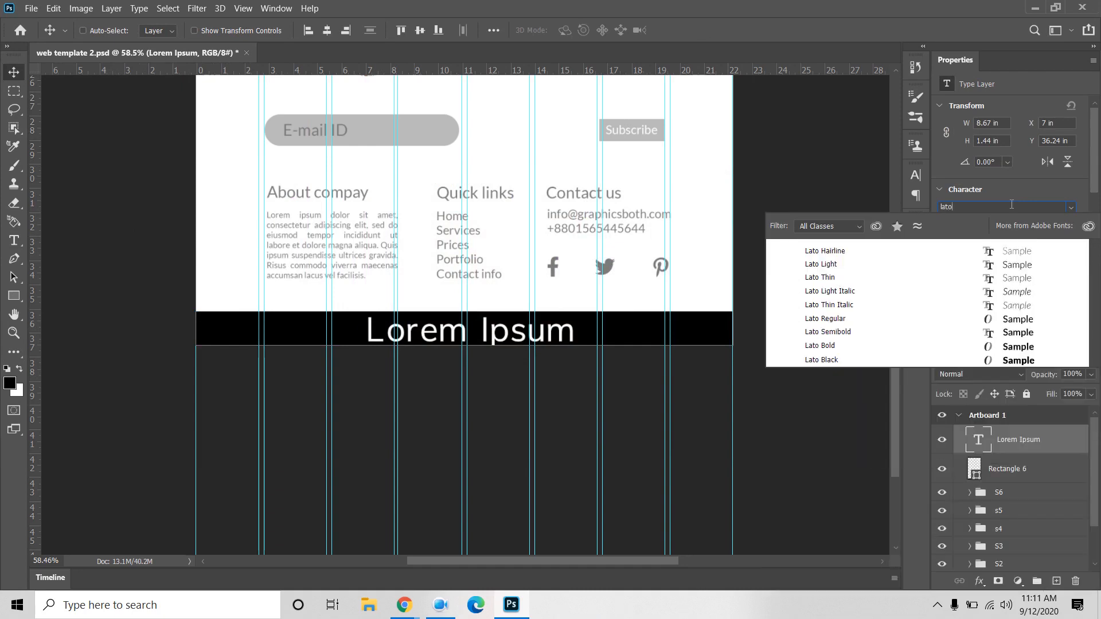
click(841, 318)
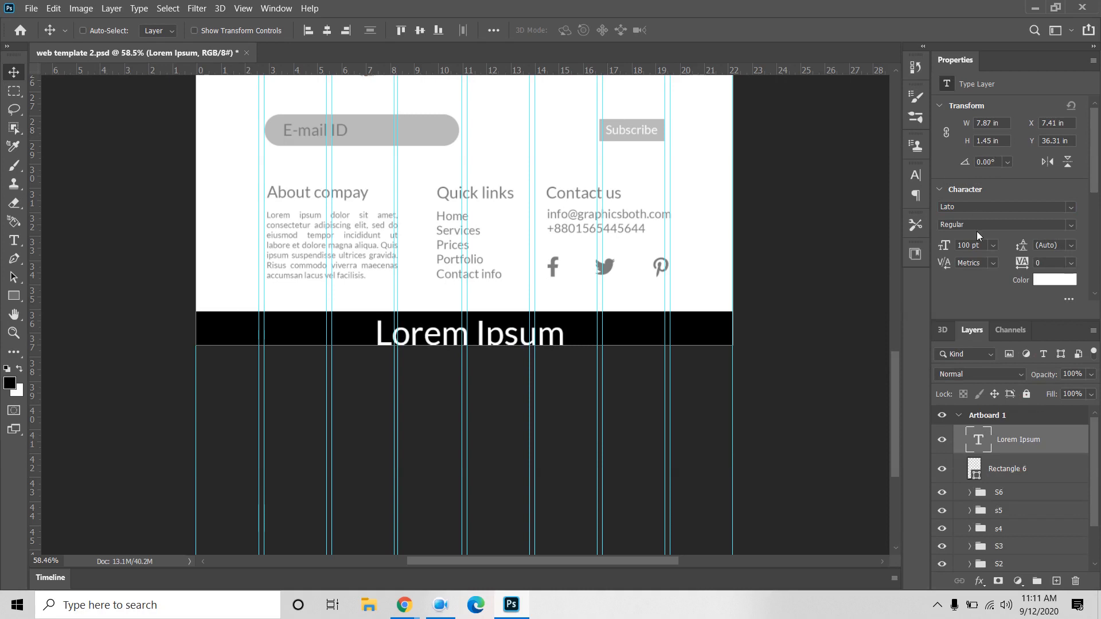
click(994, 246)
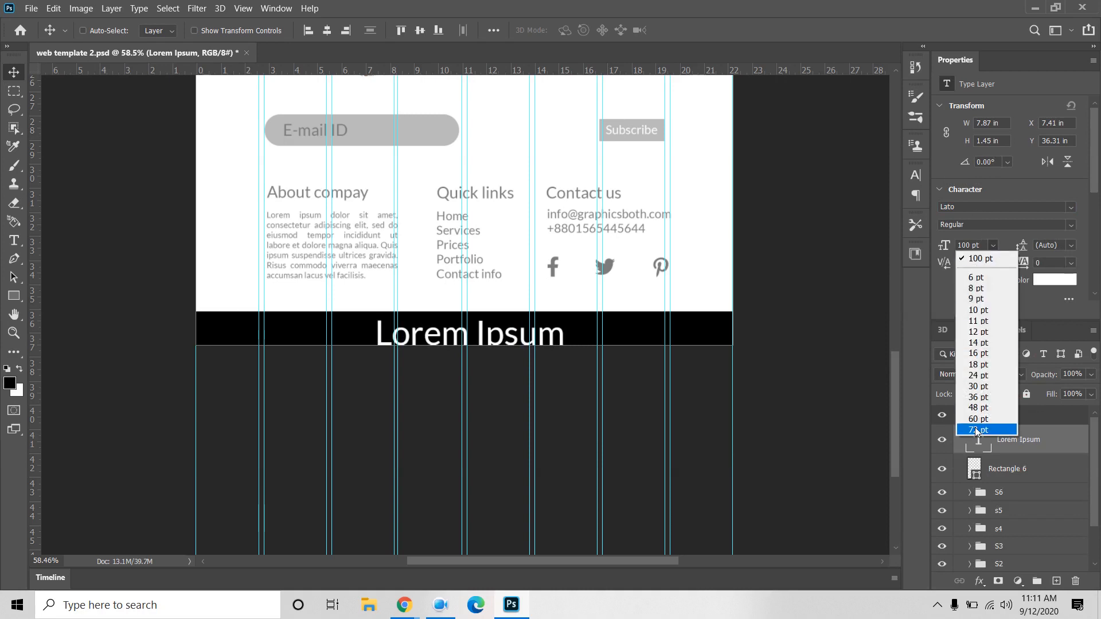
click(984, 354)
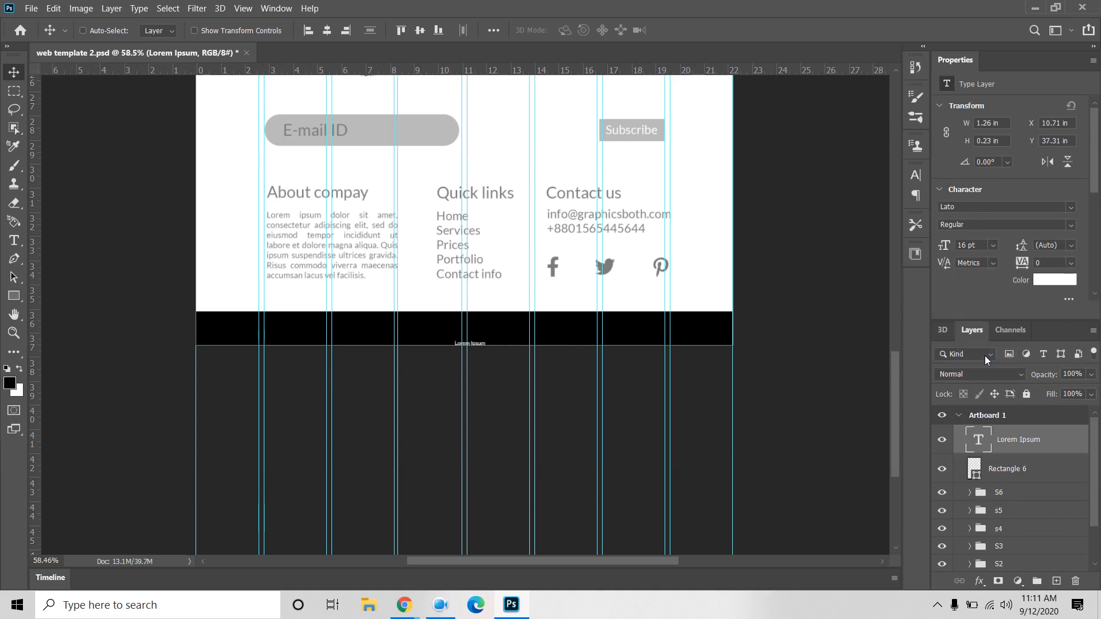
click(997, 246)
click(984, 402)
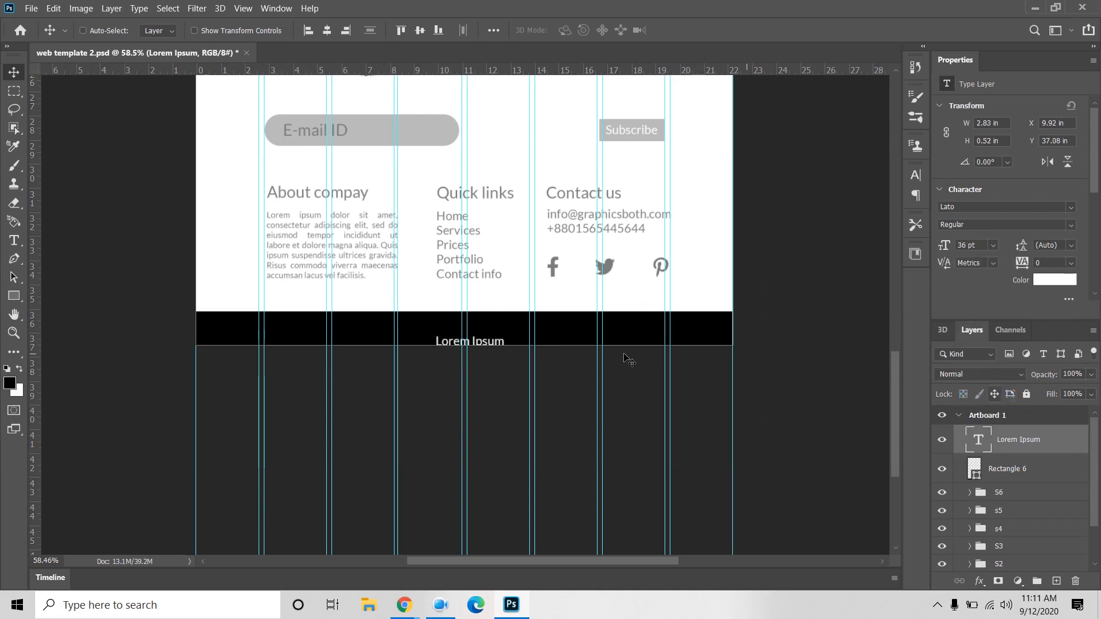
Step: Raise the artboard's bottom edge to the bar and move the text into the footer
drag(495, 341, 495, 326)
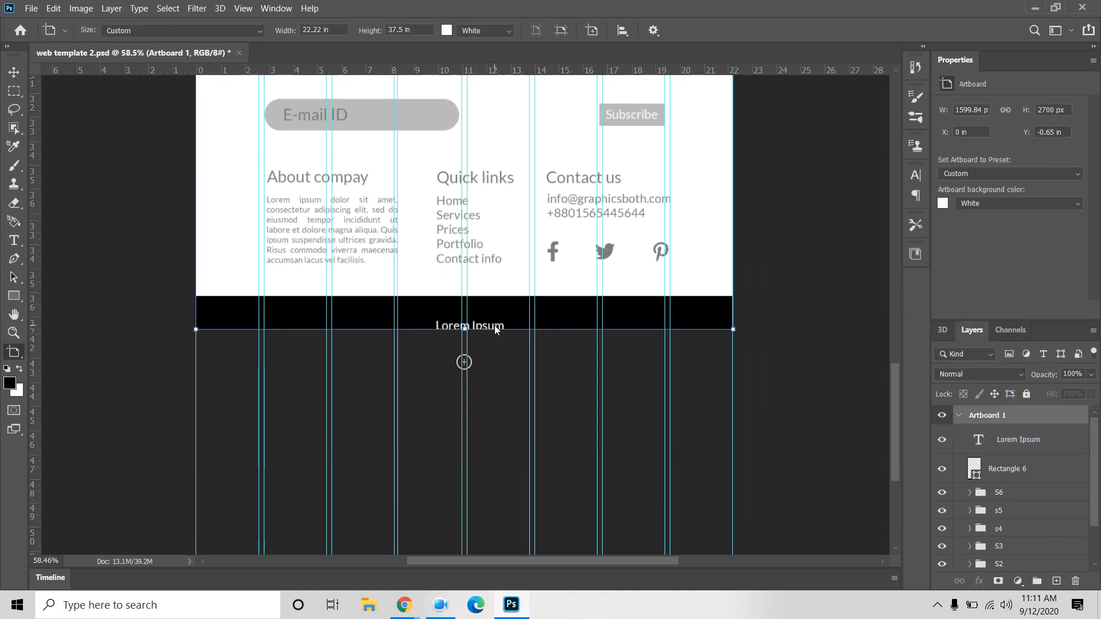
key(v)
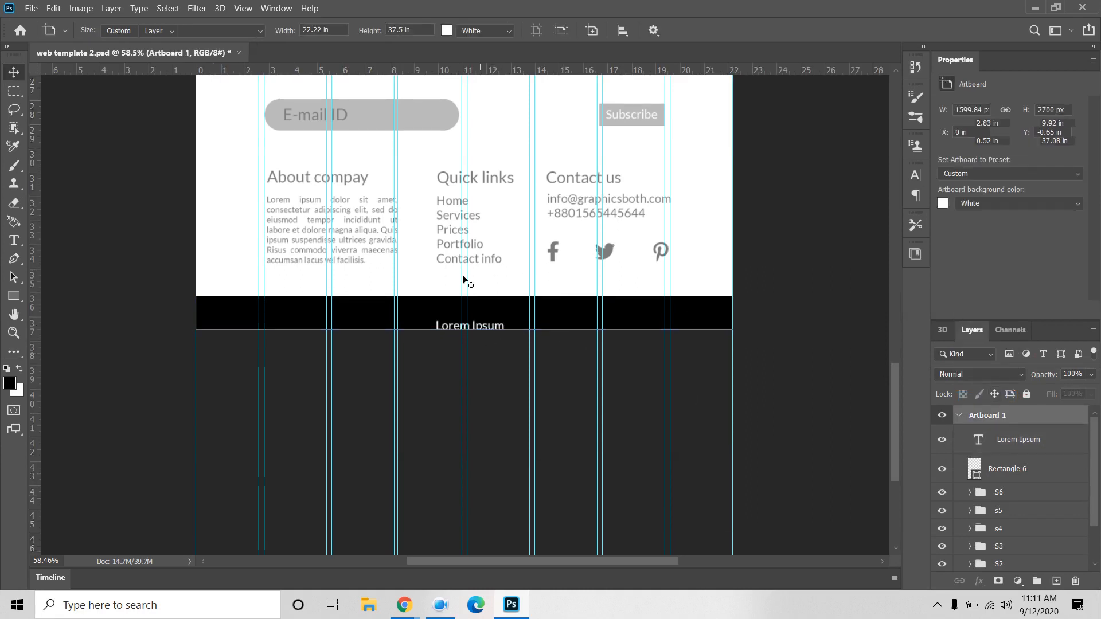
ctrl+click(483, 327)
drag(483, 327, 488, 316)
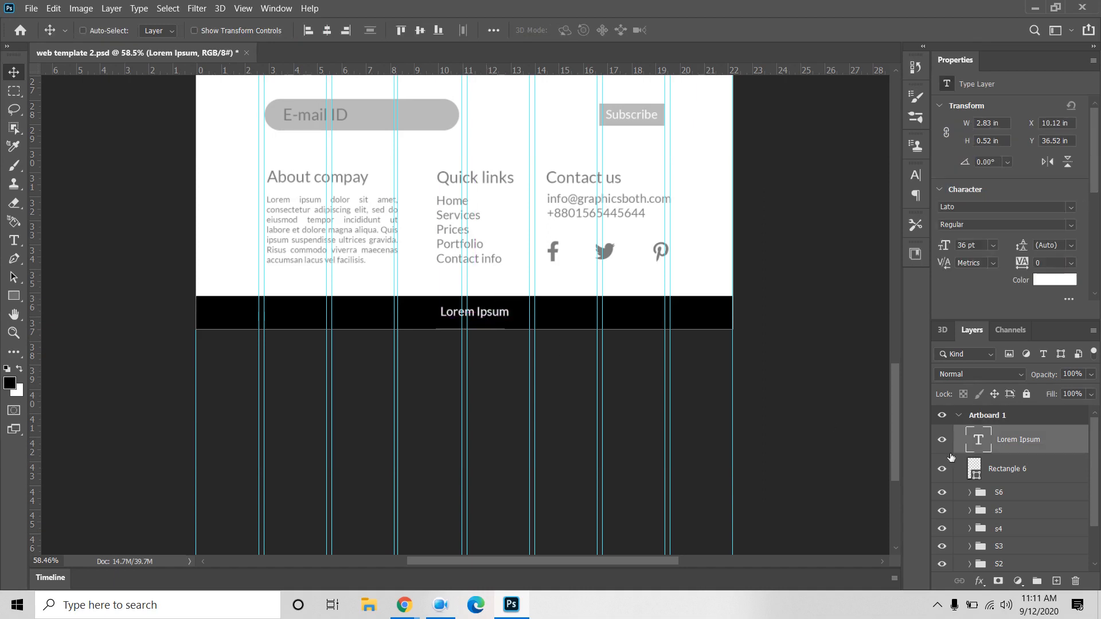
Step: Replace the Lorem Ipsum placeholder with 'All right reserve @ Graphicsboth'
double_click(979, 444)
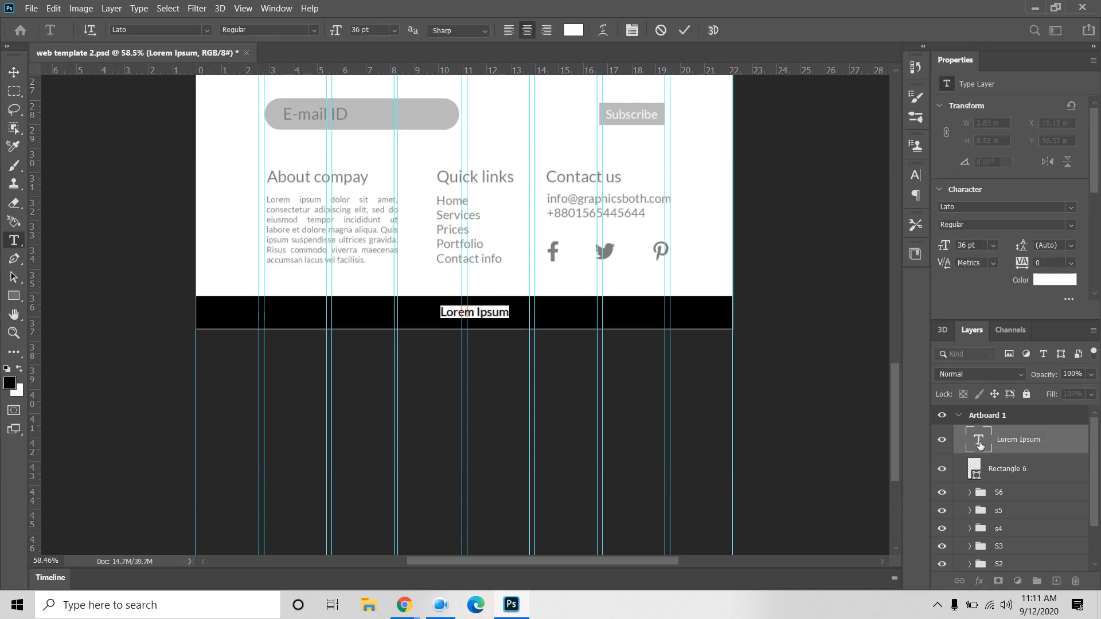
text(All)
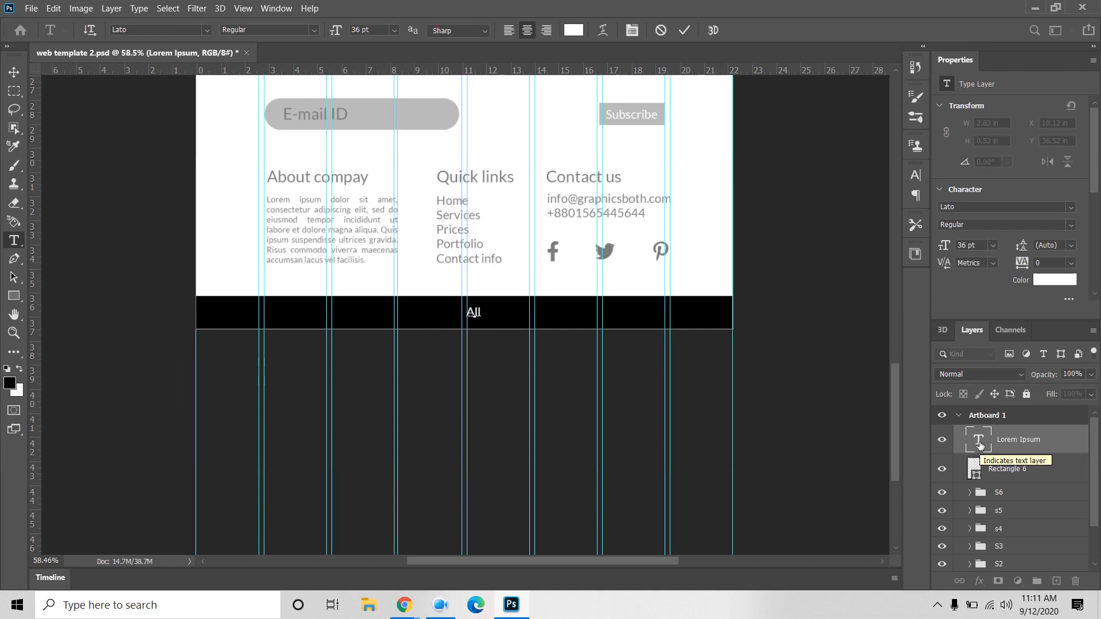
text( right reserve)
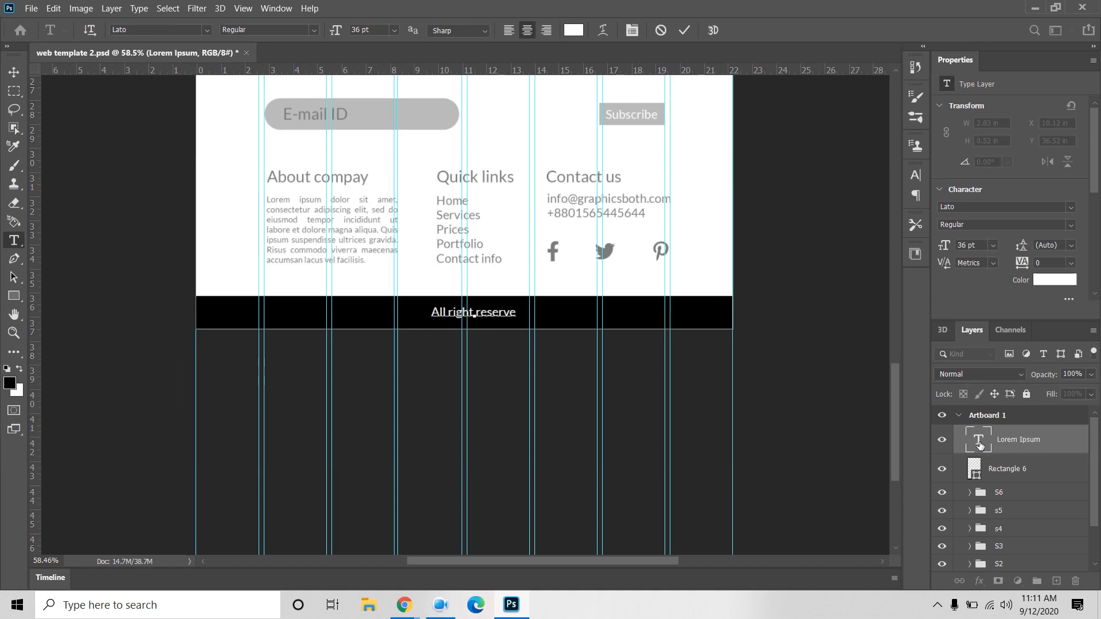
text( @)
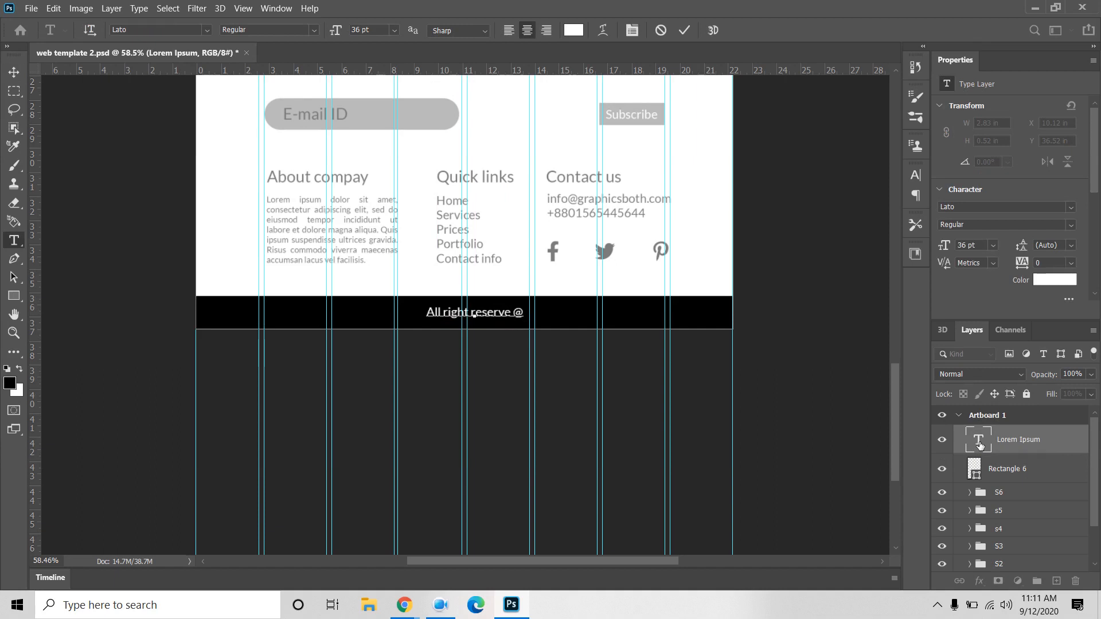
text(Graphi)
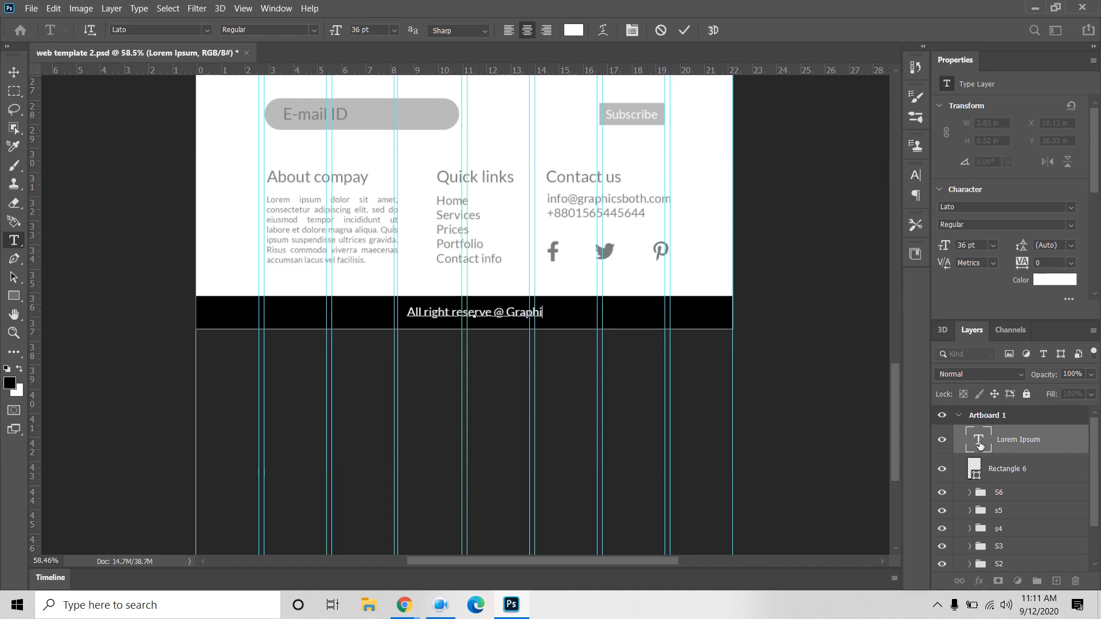
text(csboth)
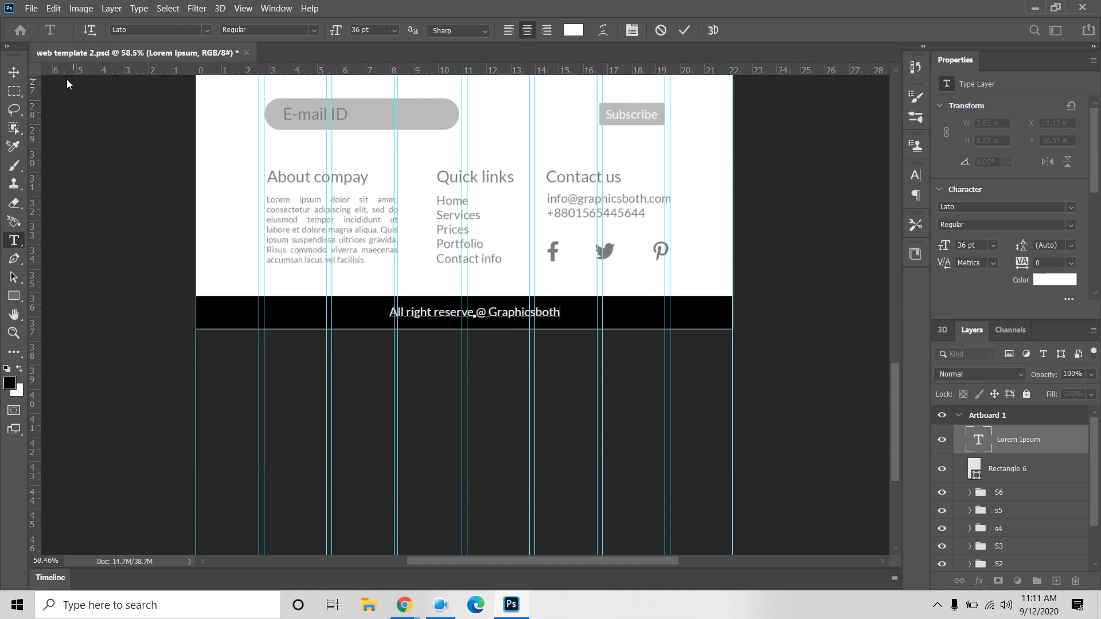
click(14, 72)
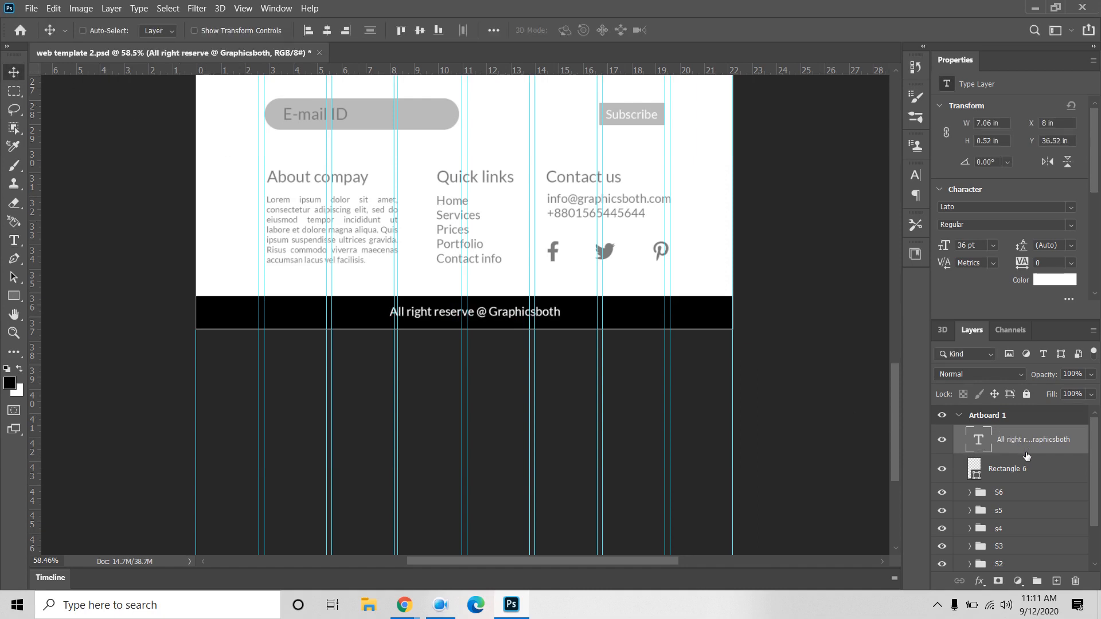
key(ctrl+a)
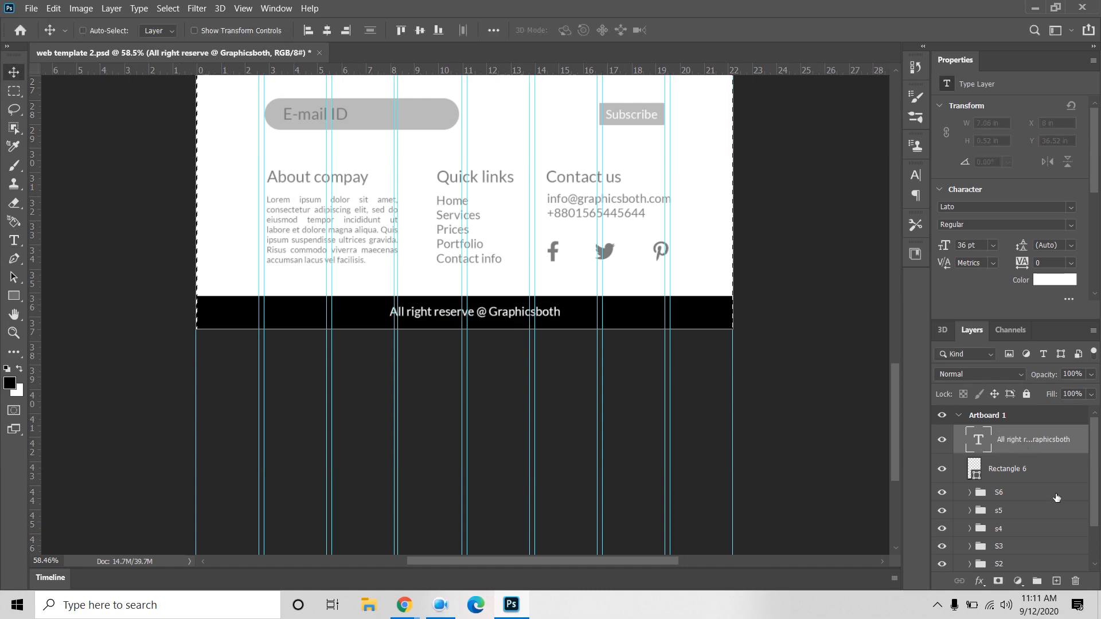
Step: Centre the copyright text horizontally on the artboard and zoom out over the layout
click(326, 30)
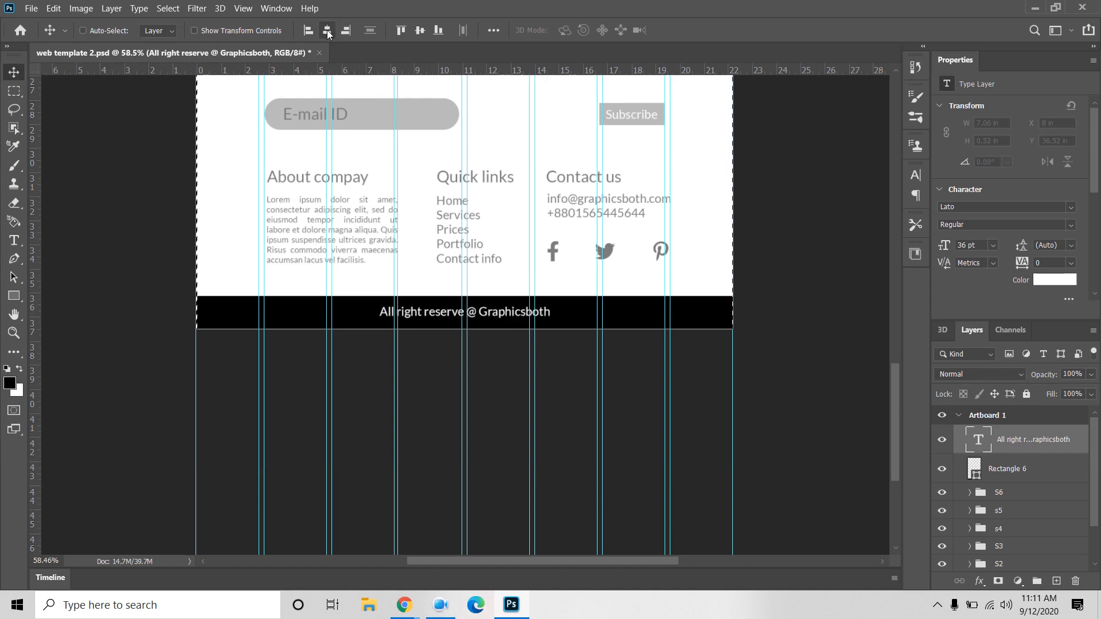
click(1046, 473)
click(958, 415)
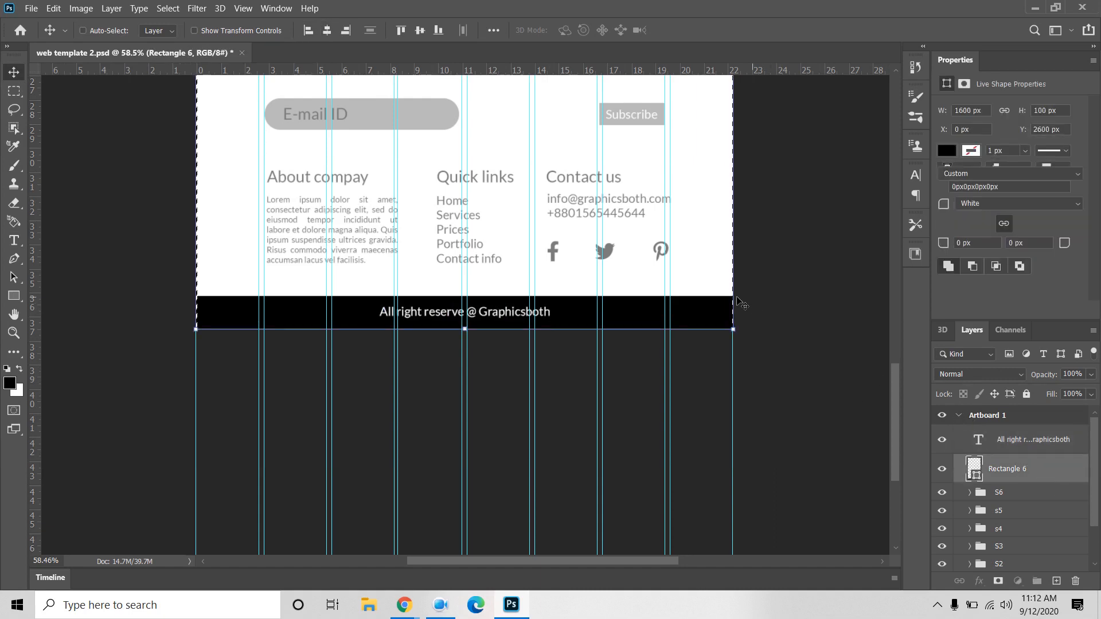
scroll(763, 286, down, 2)
drag(803, 229, 794, 542)
drag(798, 172, 773, 246)
drag(776, 363, 777, 376)
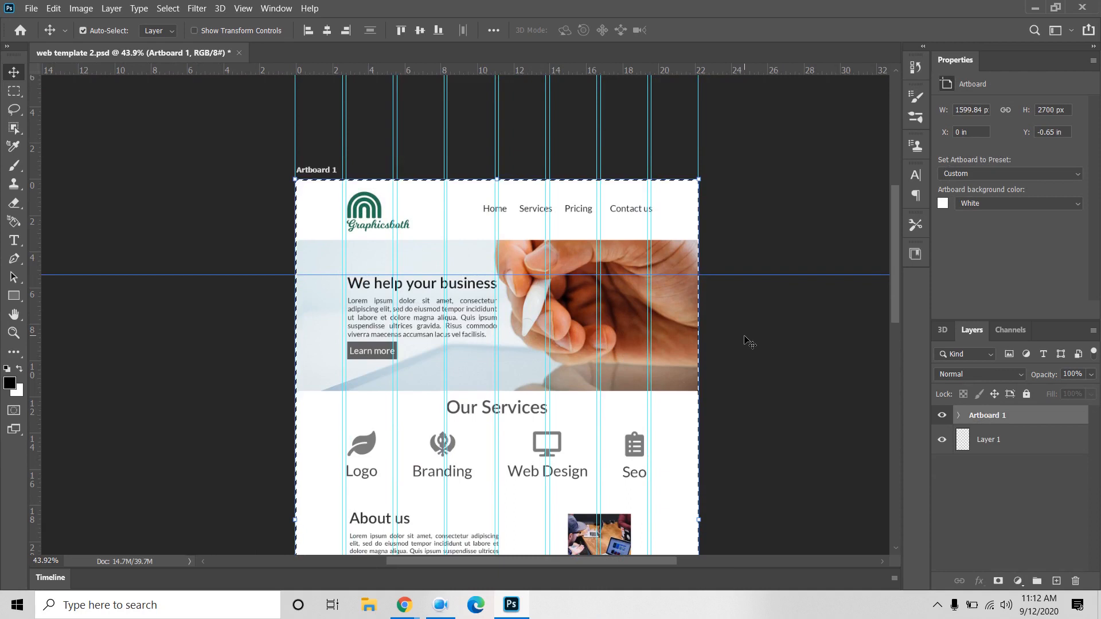
Step: Clear the selection and collapse Artboard 1 in the Layers panel
key(ctrl+d)
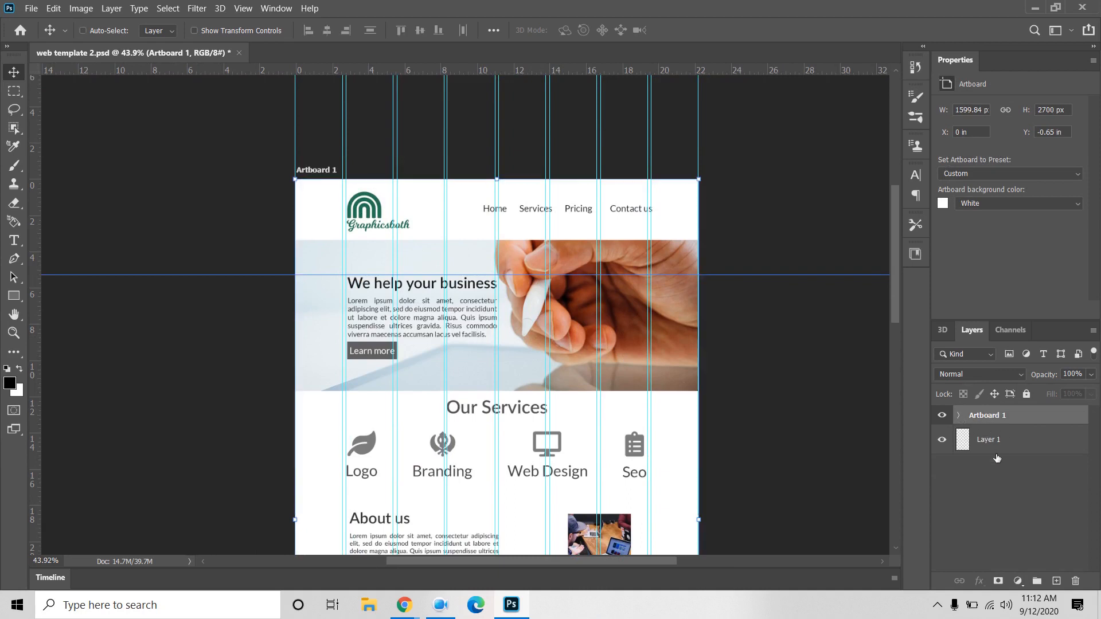
click(993, 441)
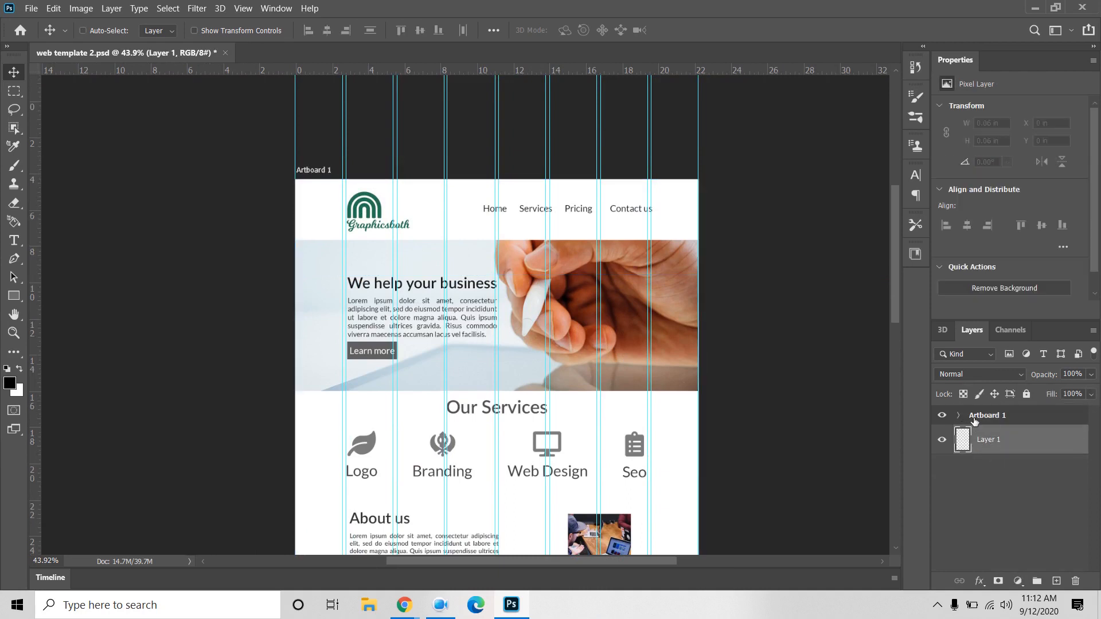
click(1006, 421)
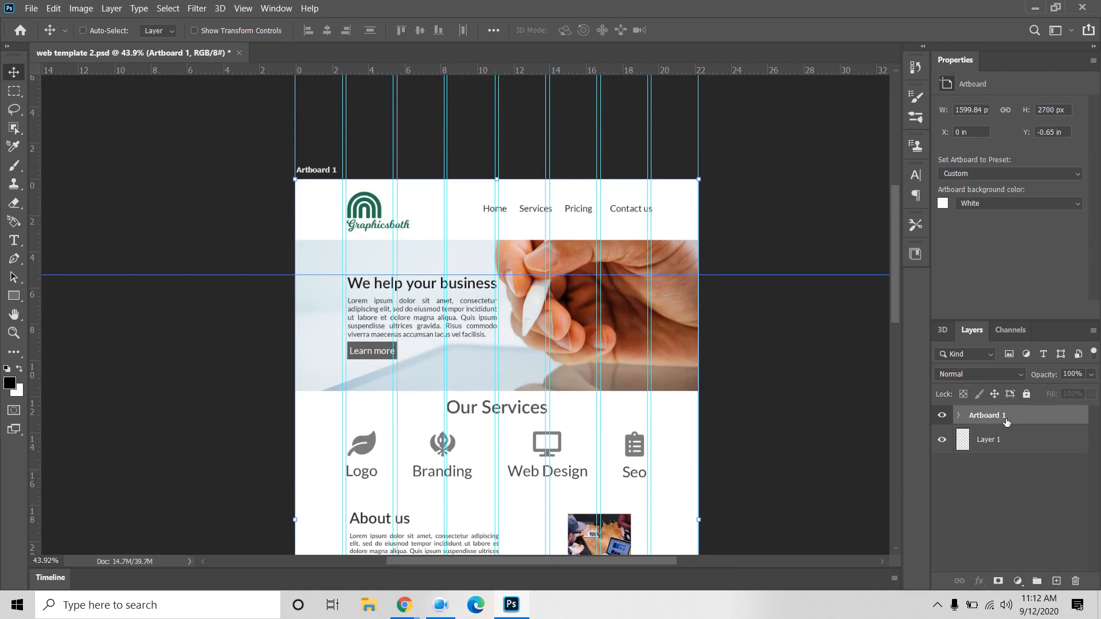
click(957, 416)
click(959, 416)
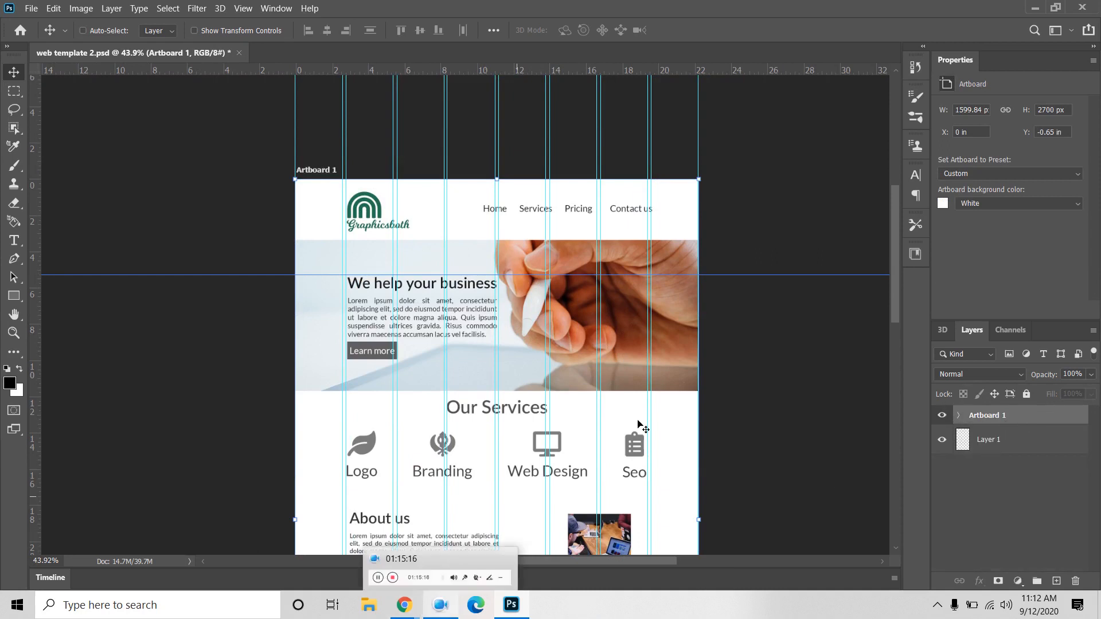
drag(767, 401, 768, 286)
scroll(764, 455, down, 6)
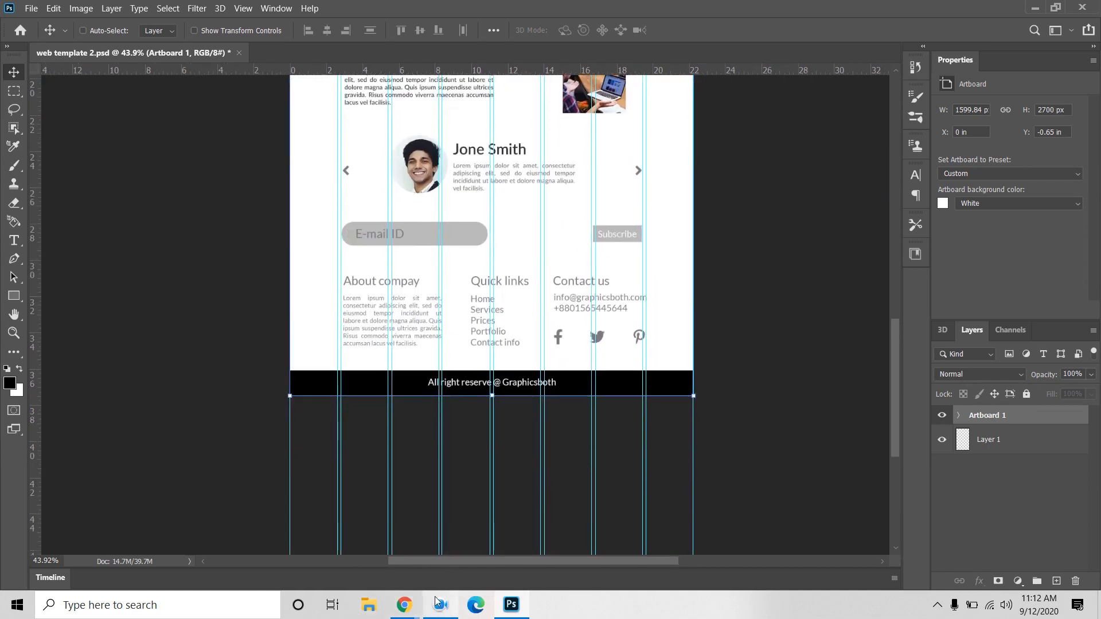
mouse_move(440, 613)
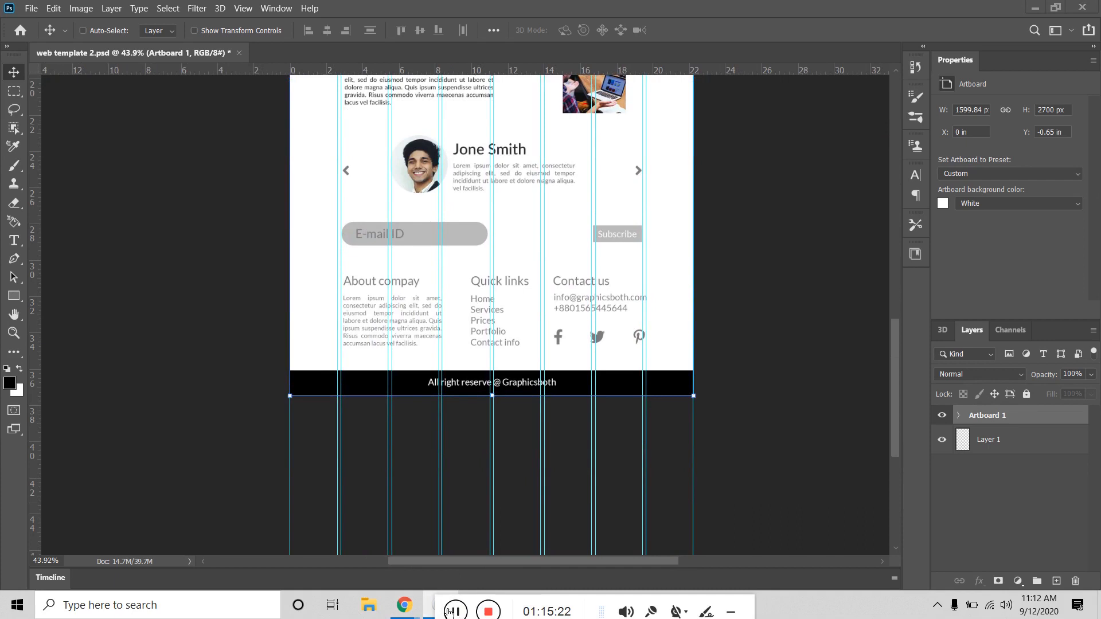
click(453, 611)
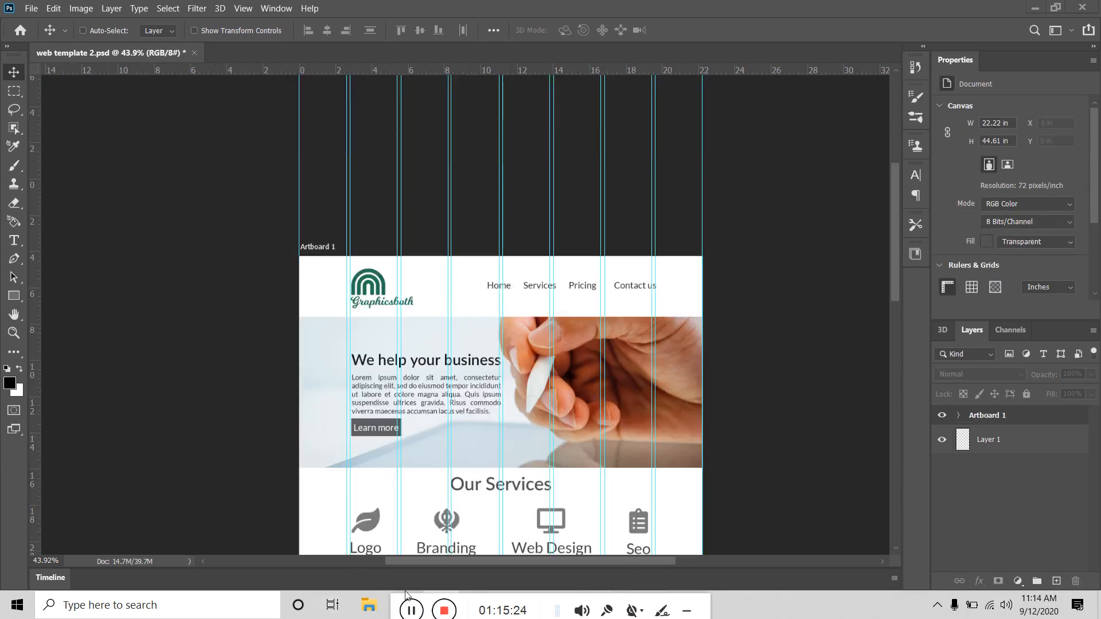
drag(398, 609, 553, 609)
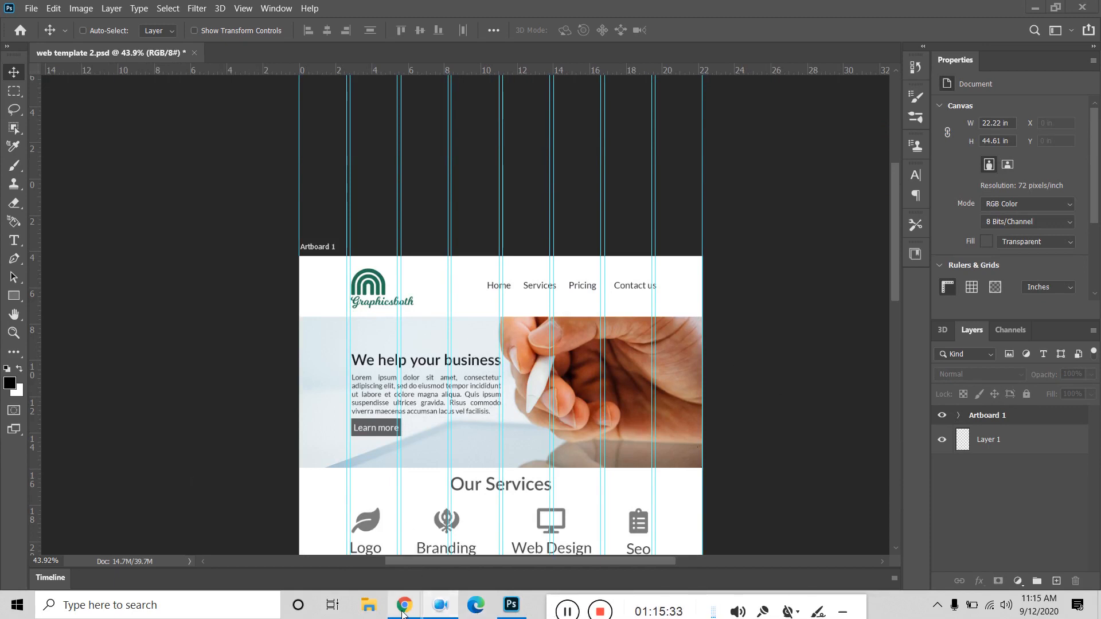
Step: Switch to Chrome and close the Behance editor tab
mouse_move(403, 612)
click(316, 541)
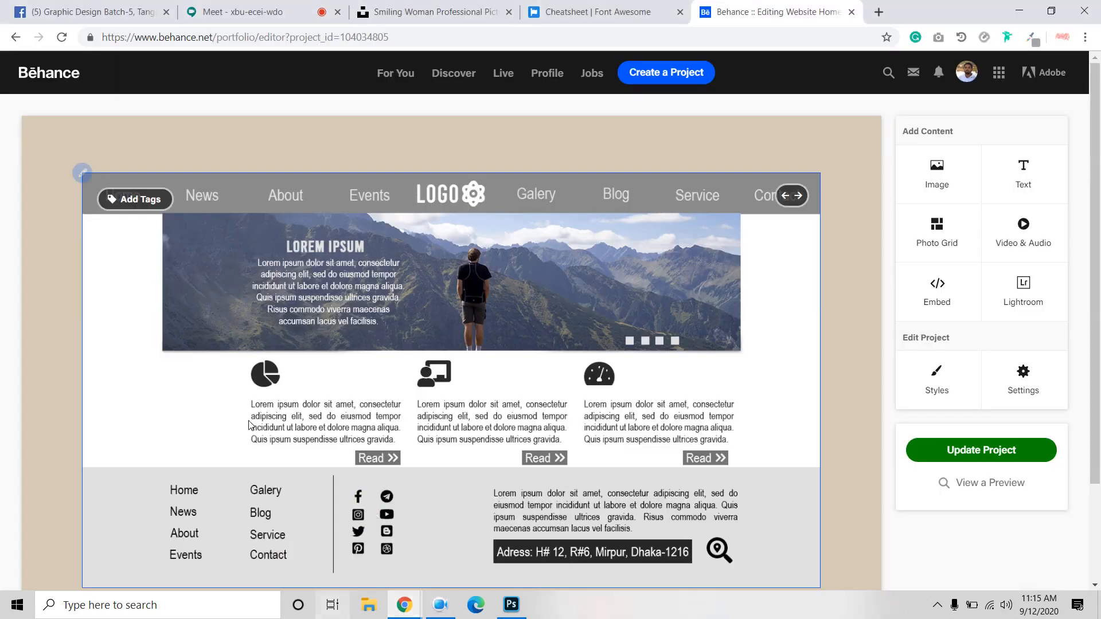
click(851, 12)
Step: Search 'adobe color cc' in a new tab and open the Adobe Color site
click(708, 13)
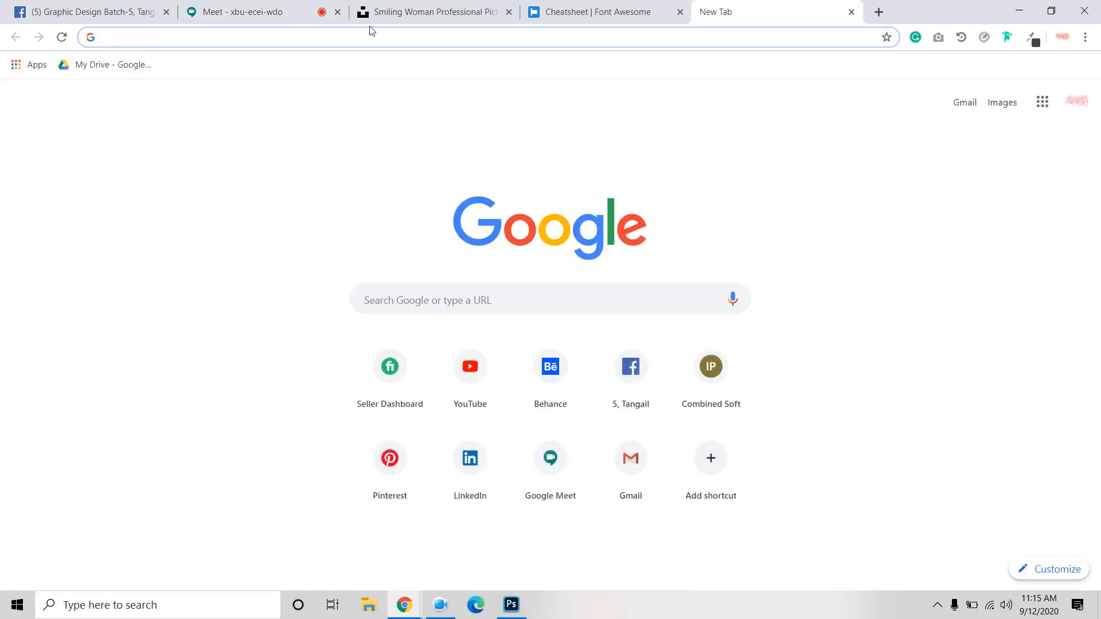
text(adobe c)
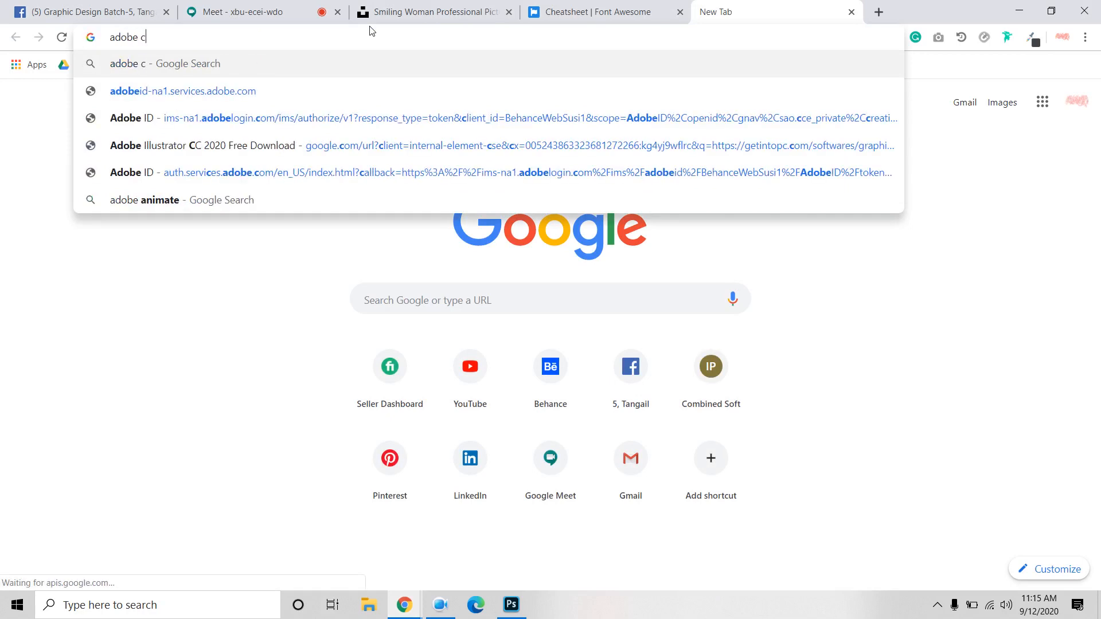
text(olor cc)
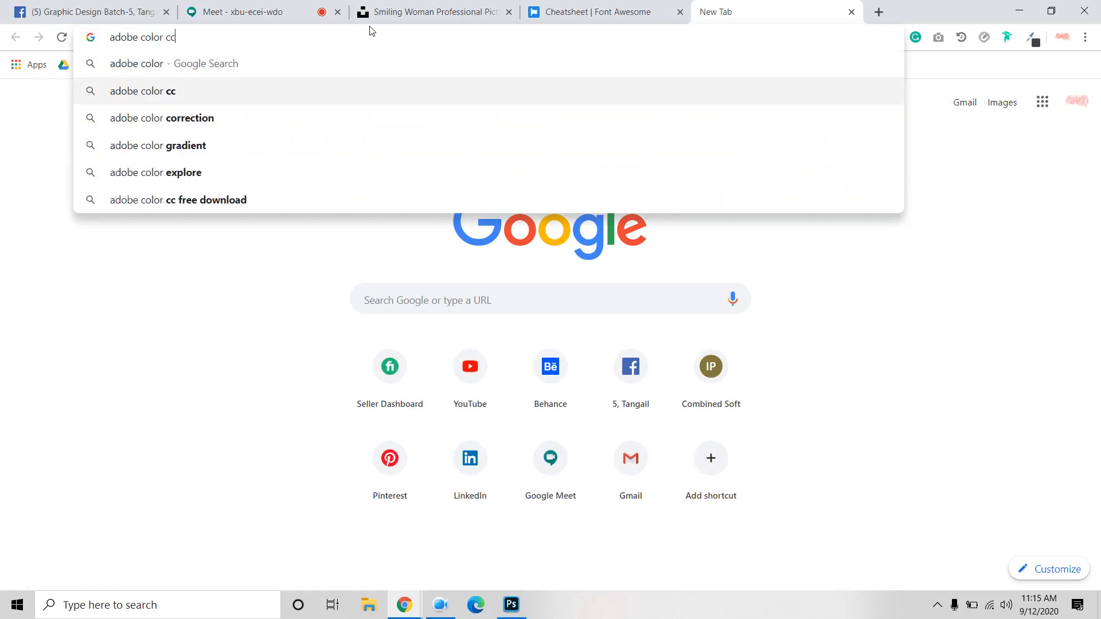
key(Return)
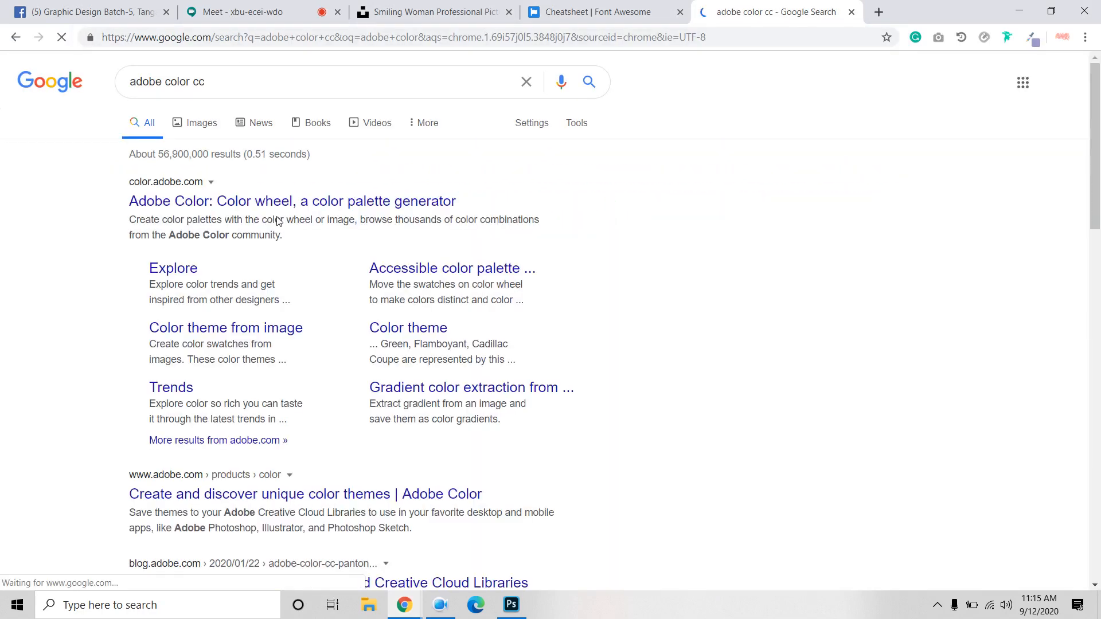
click(279, 201)
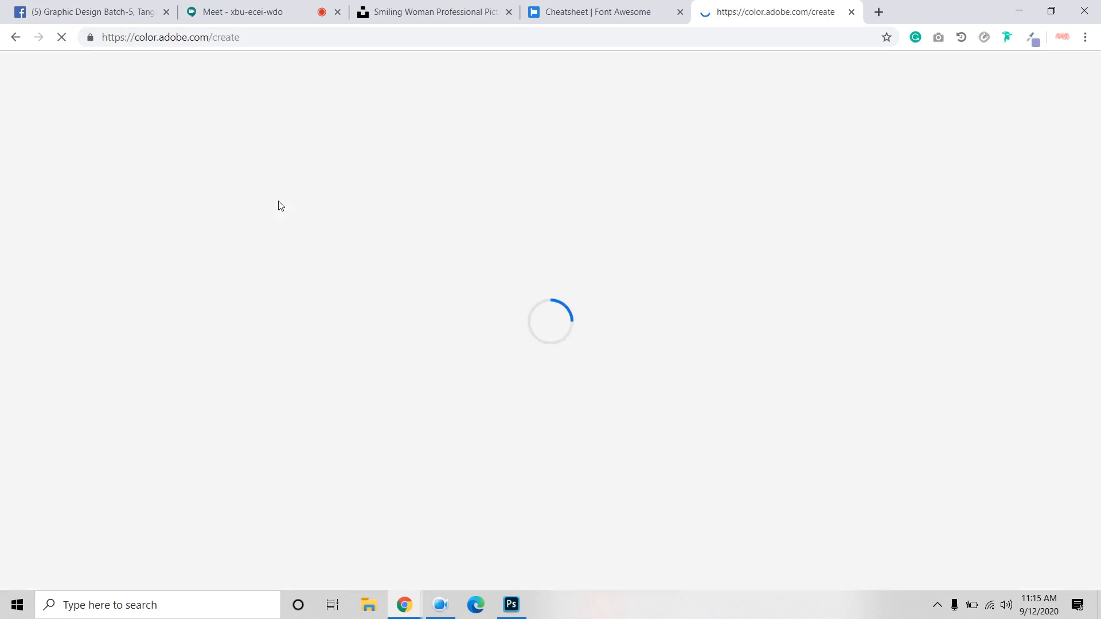
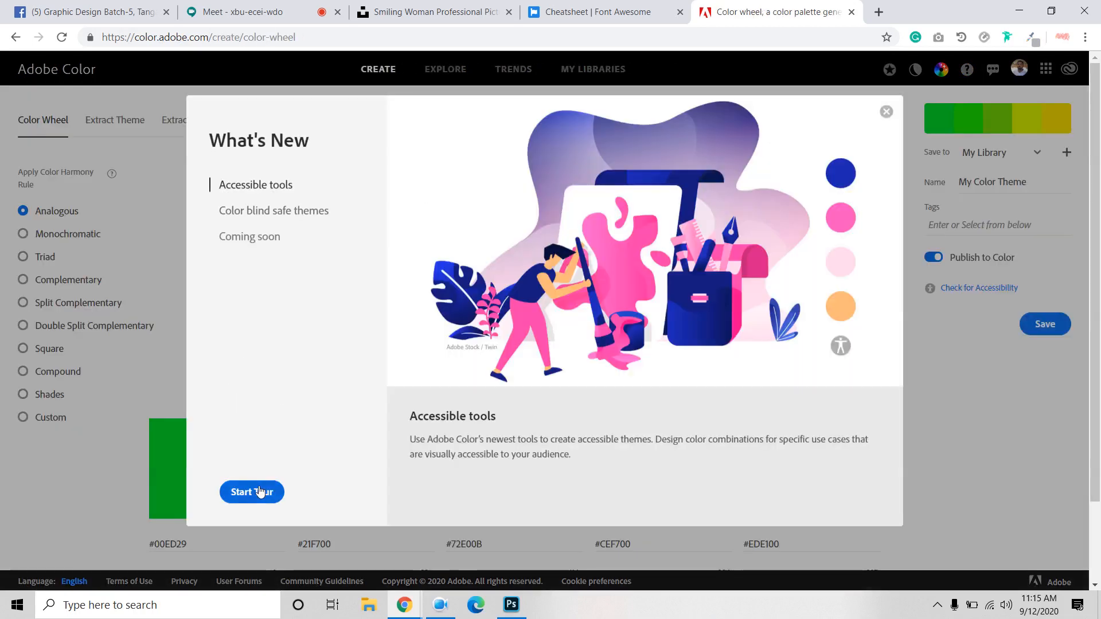
Step: Dismiss Adobe Color's What's New popup and scroll through the 'graphics' palette results
click(445, 610)
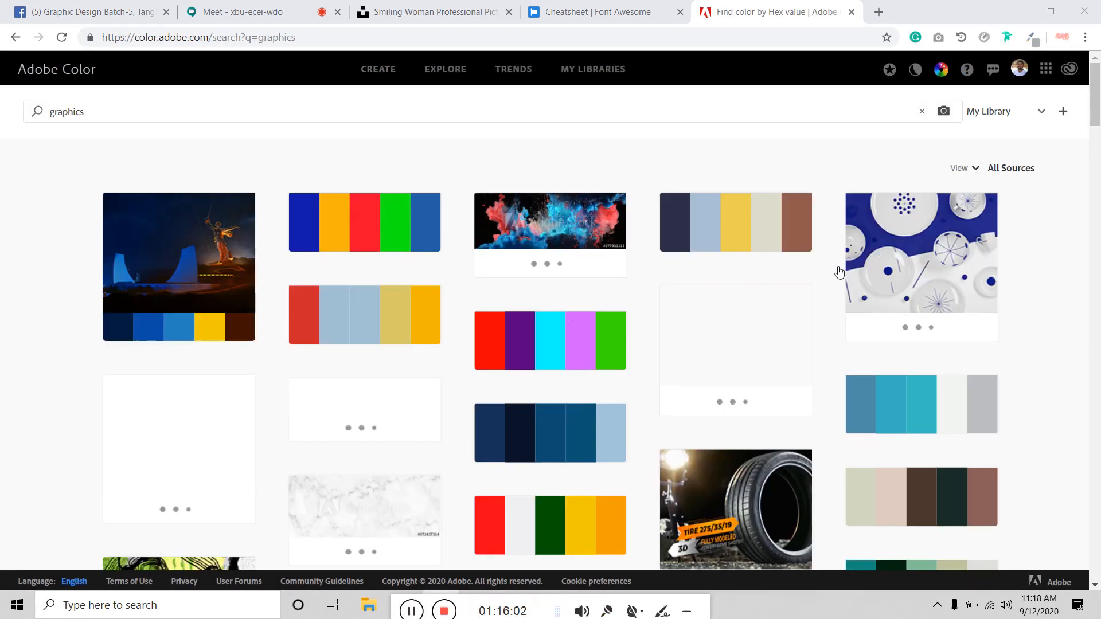
scroll(446, 315, down, 1)
scroll(446, 315, down, 2)
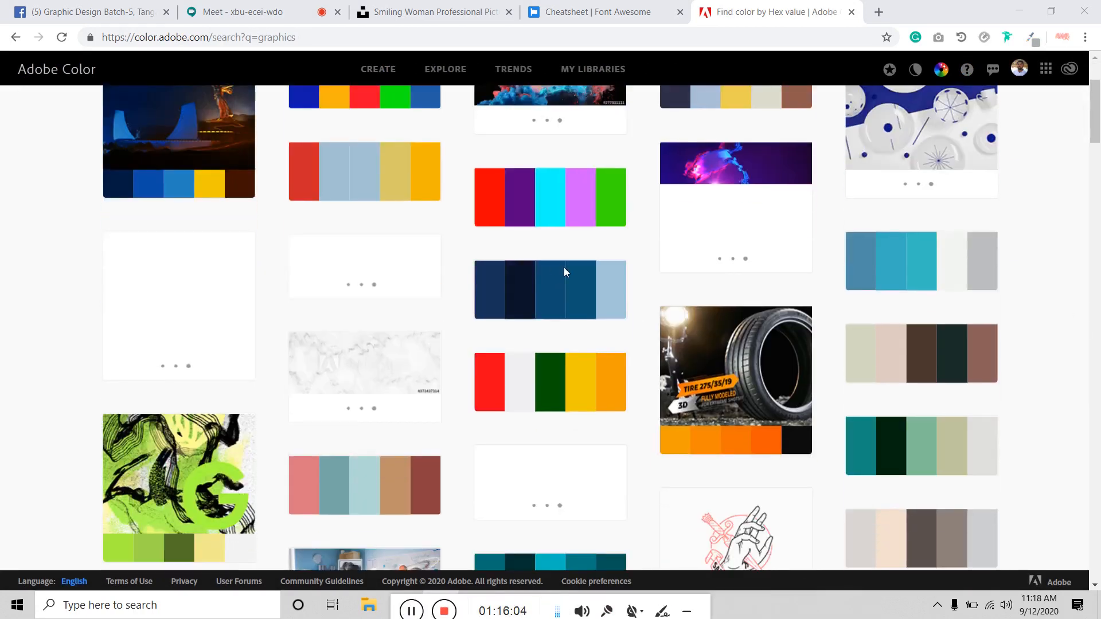
mouse_move(505, 287)
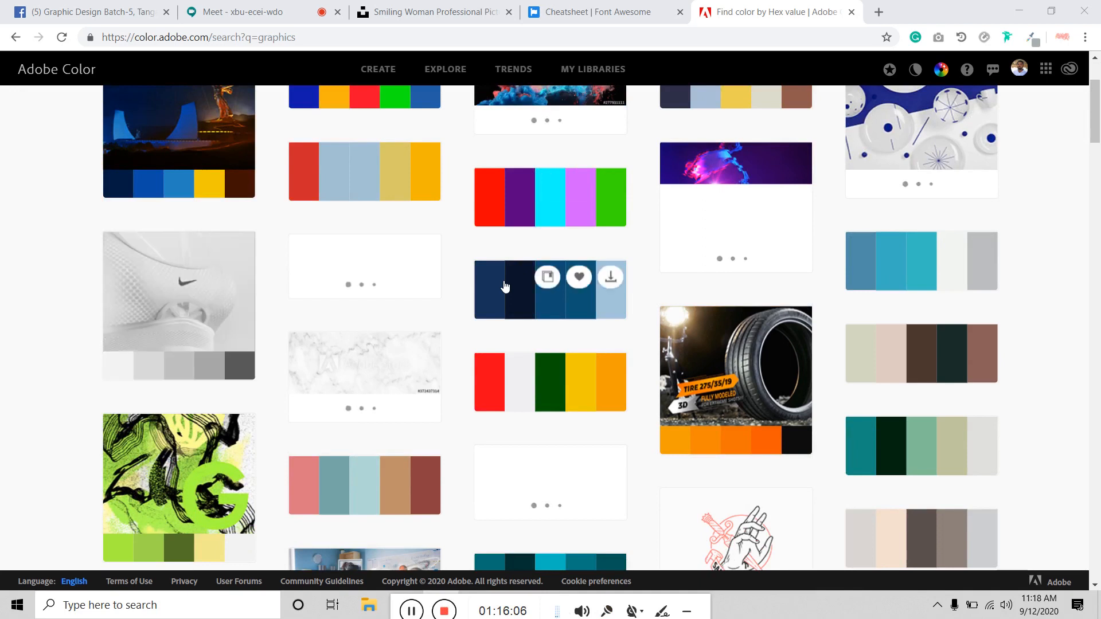
scroll(504, 287, down, 4)
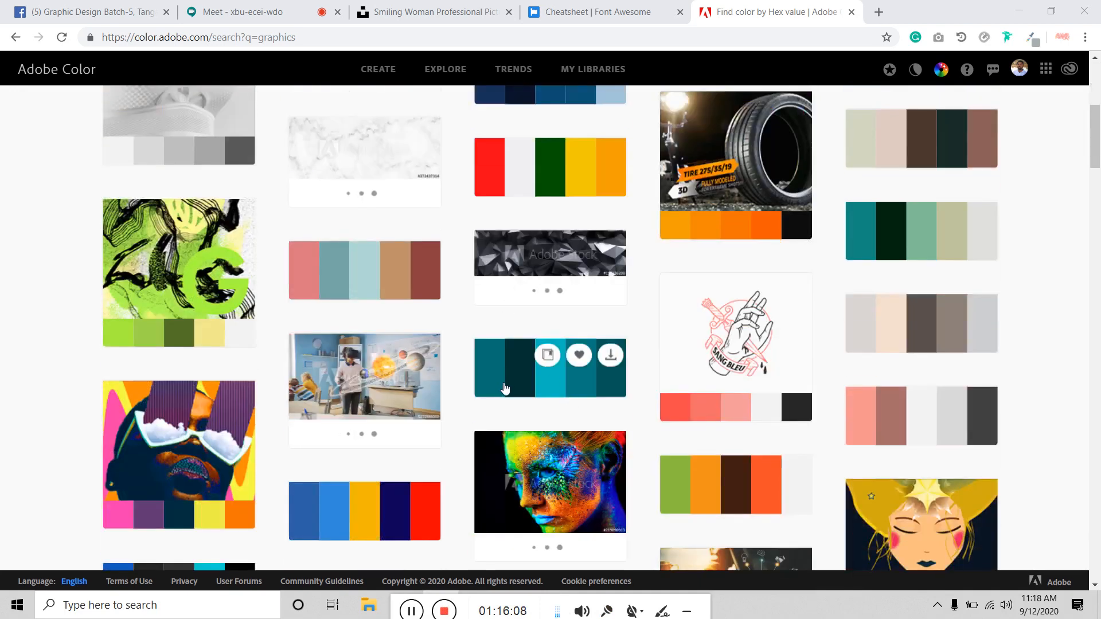
scroll(504, 388, up, 1)
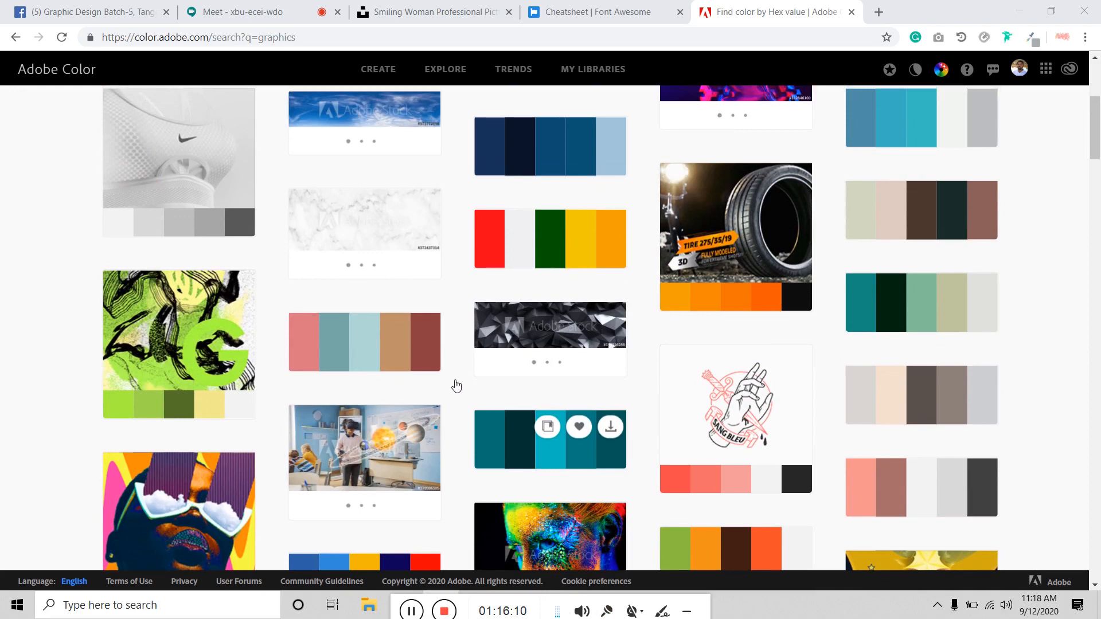
scroll(315, 347, up, 2)
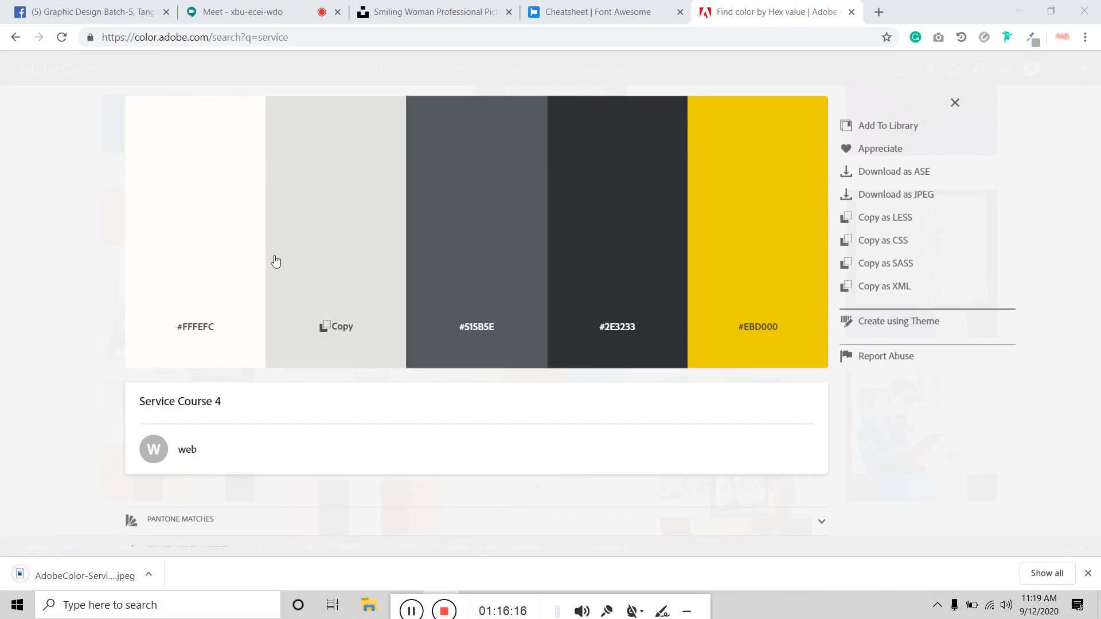
Step: Download the Service Course 4 palette (#FFFEFC, #515B5E, #2E3233, #EBD000) as a JPEG
click(149, 575)
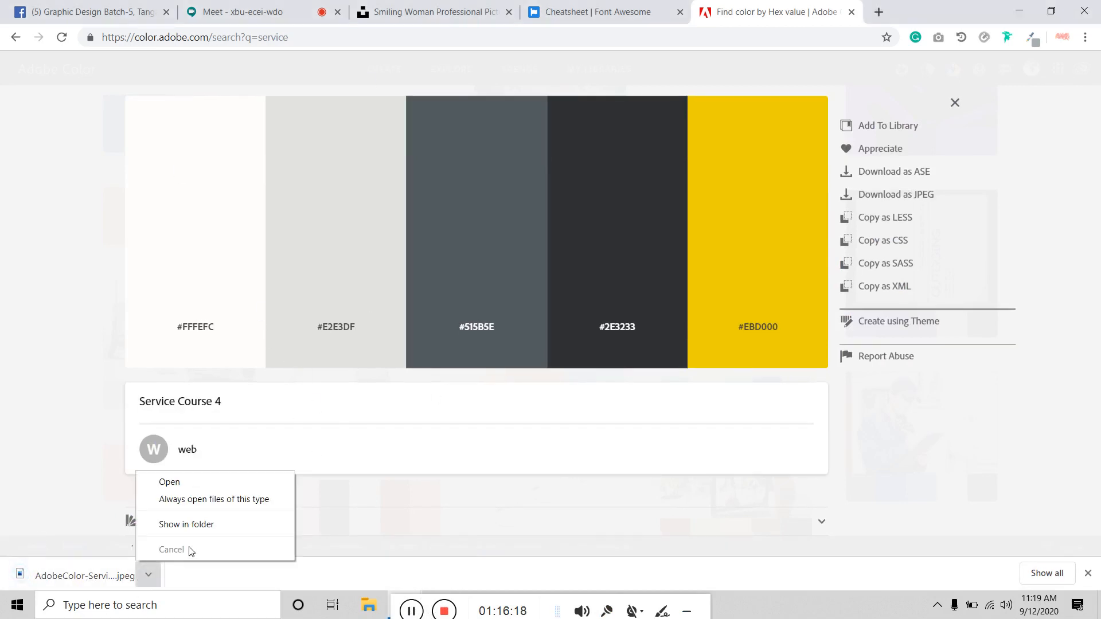
click(895, 195)
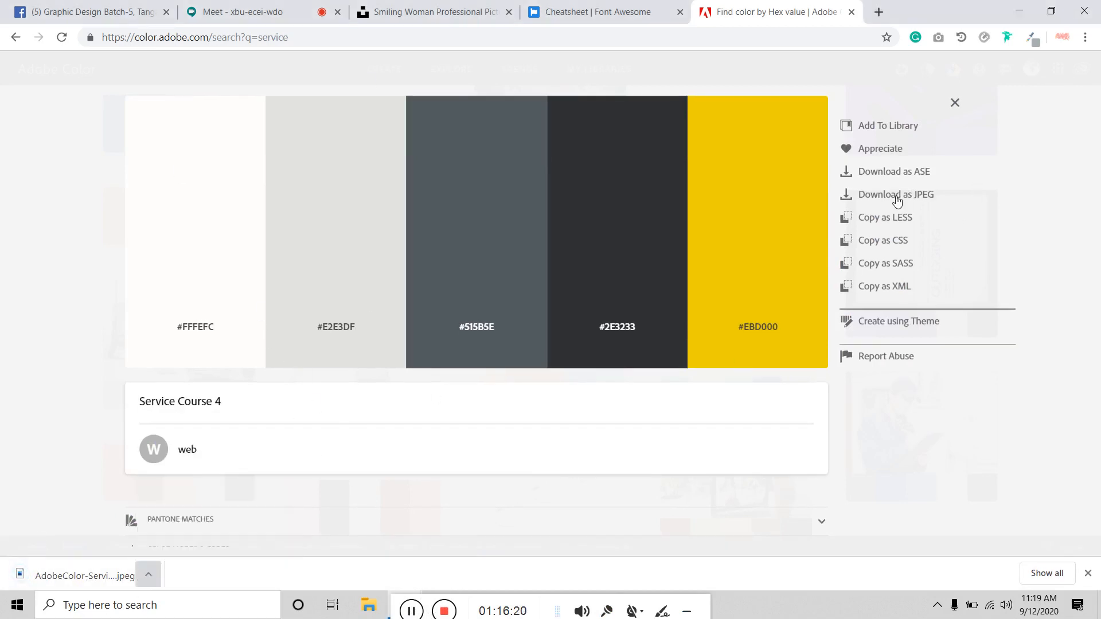
click(897, 197)
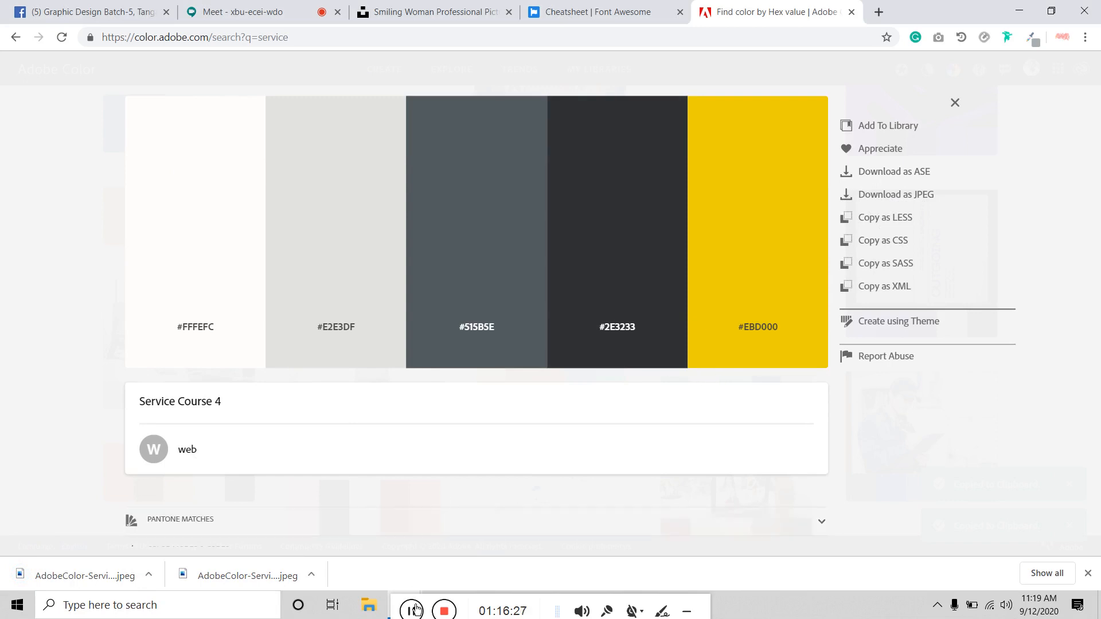
drag(400, 609, 592, 608)
Step: Place Embedded the AdobeColor-Service Course 4 image, deleting the duplicate palette download
click(508, 611)
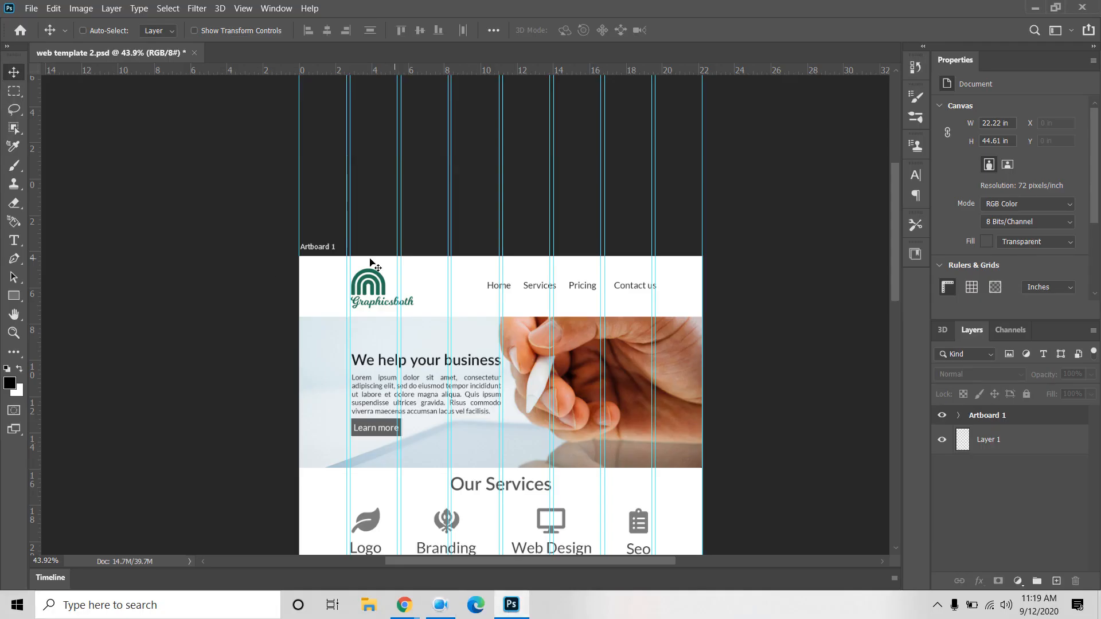
click(31, 8)
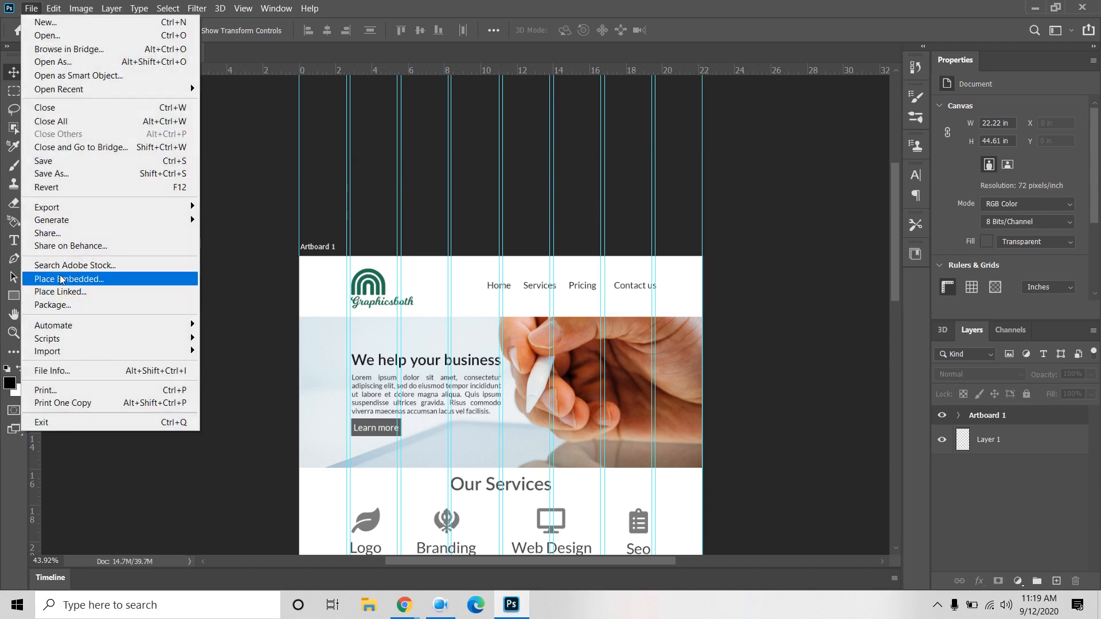
click(79, 282)
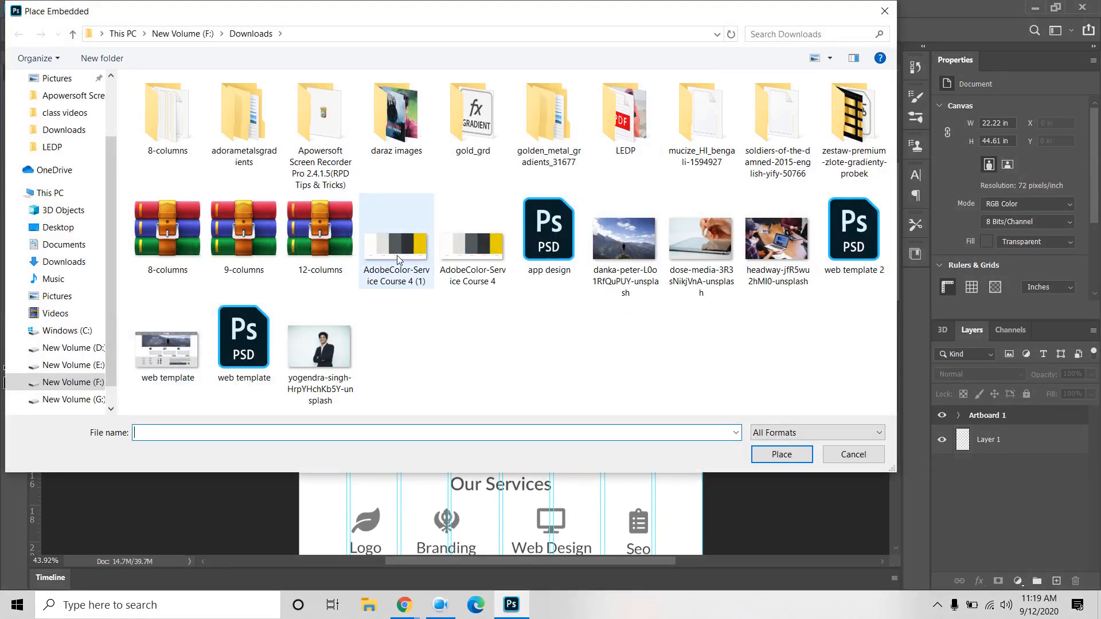
click(399, 260)
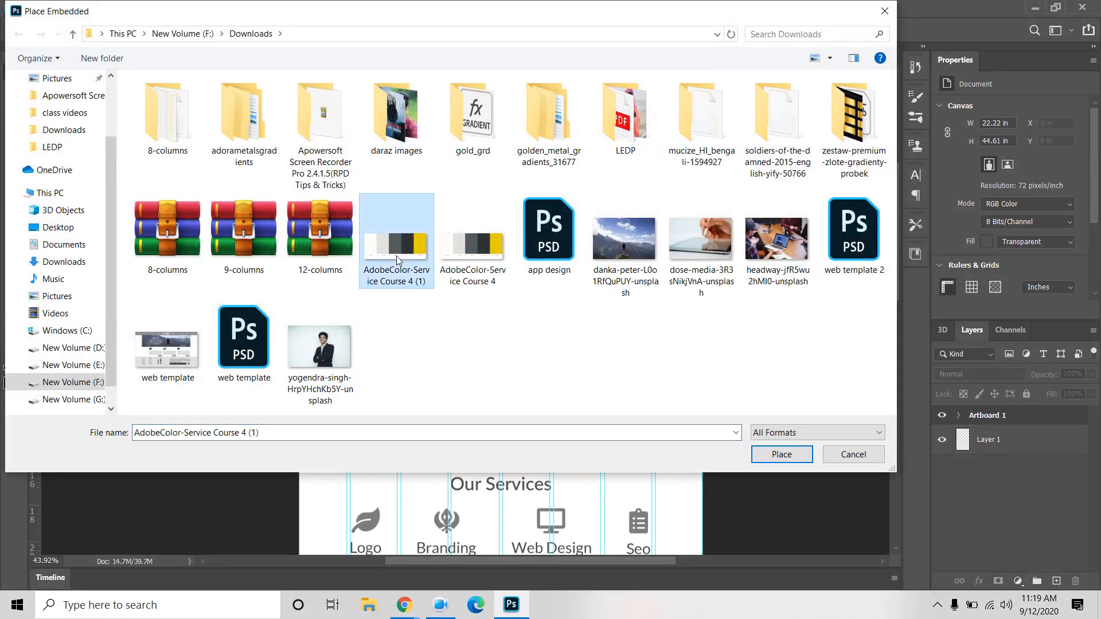
key(alt+Up)
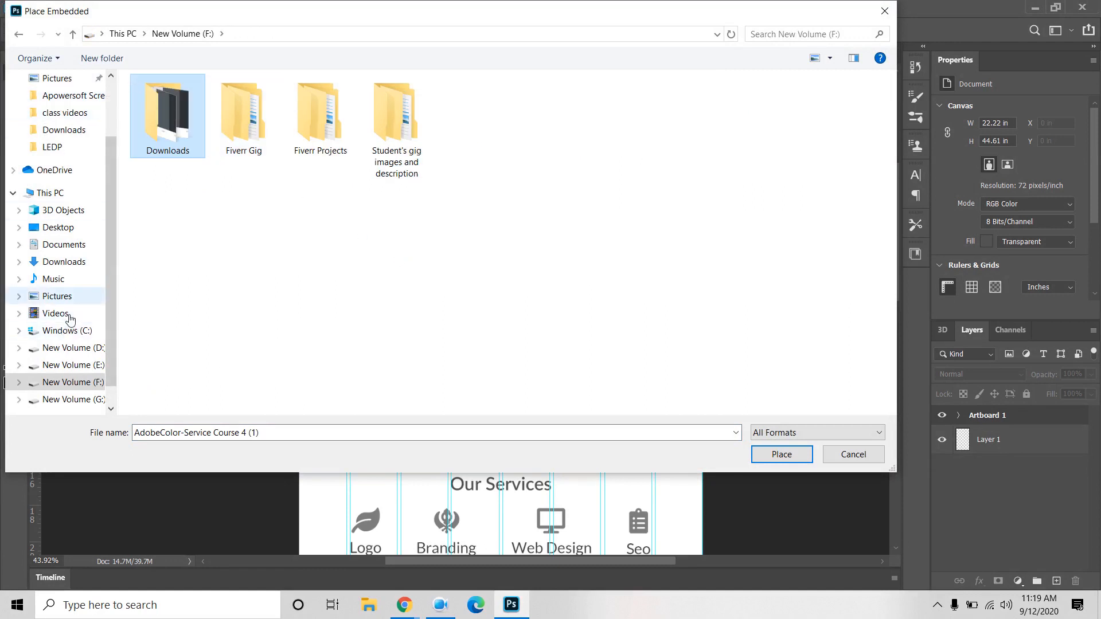
click(65, 132)
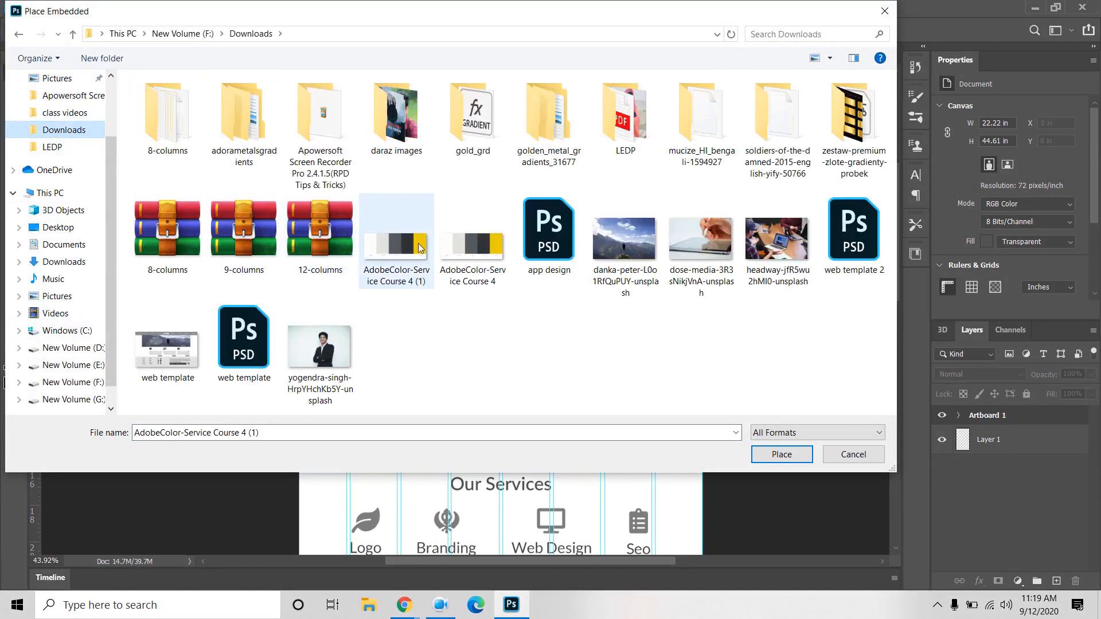
click(402, 256)
key(Delete)
click(408, 260)
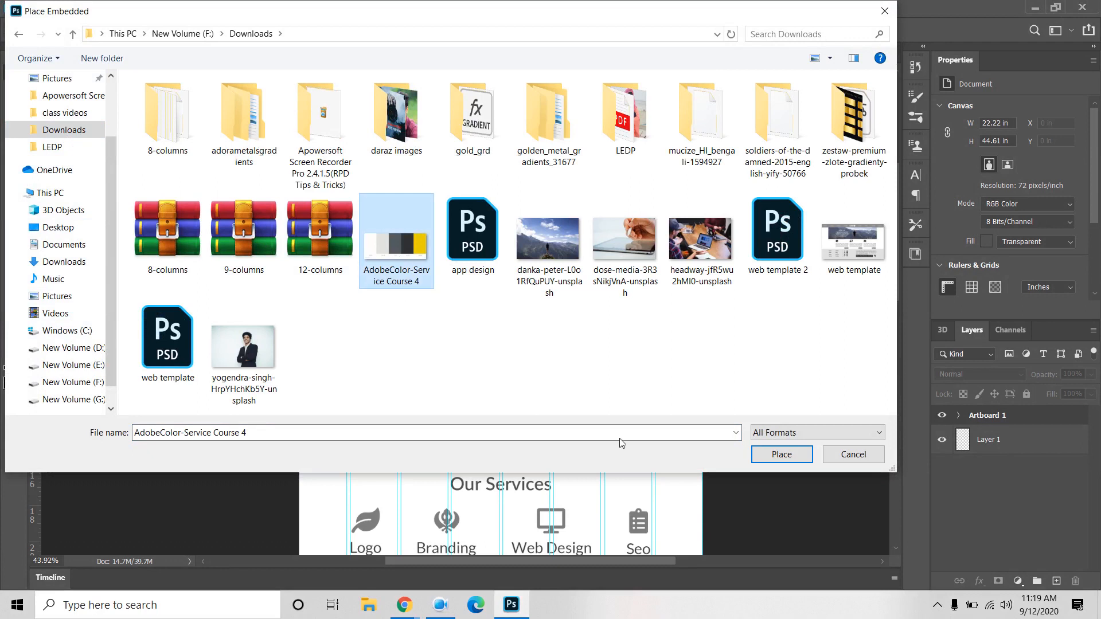
click(762, 454)
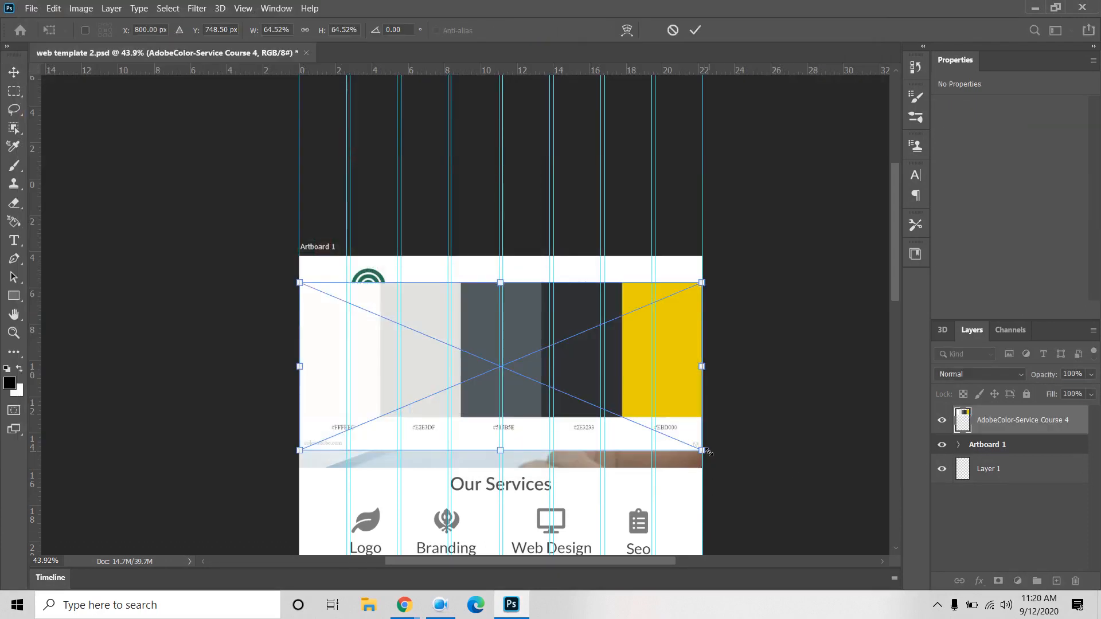
Step: Scale the placed palette to about a quarter size, then delete its layer from Artboard 1
drag(702, 450, 579, 399)
key(Return)
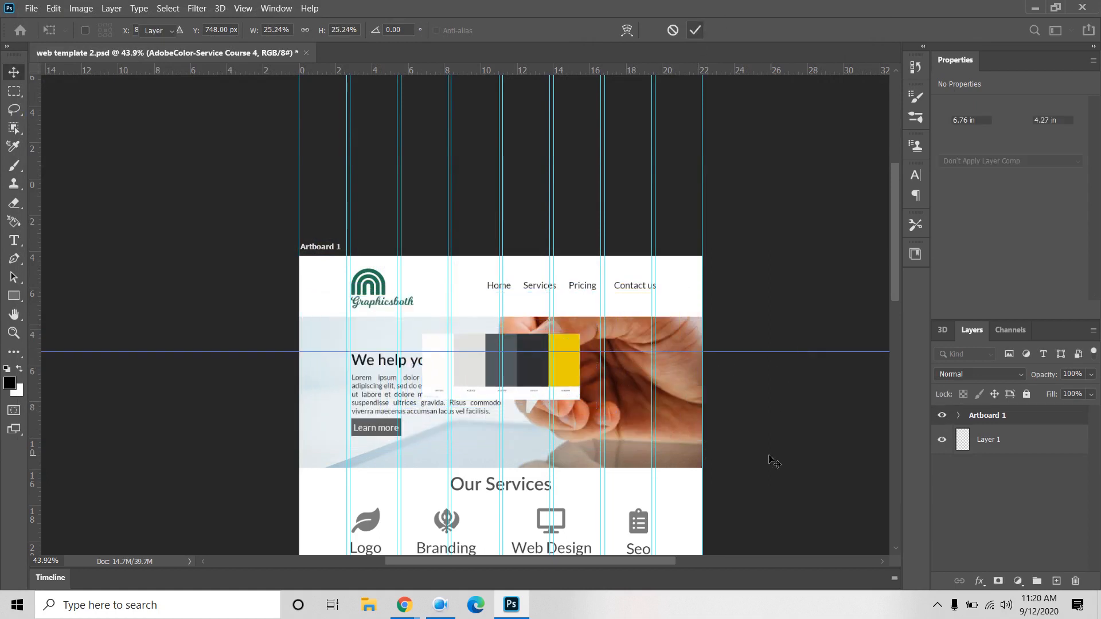
scroll(544, 396, up, 5)
scroll(543, 396, up, 3)
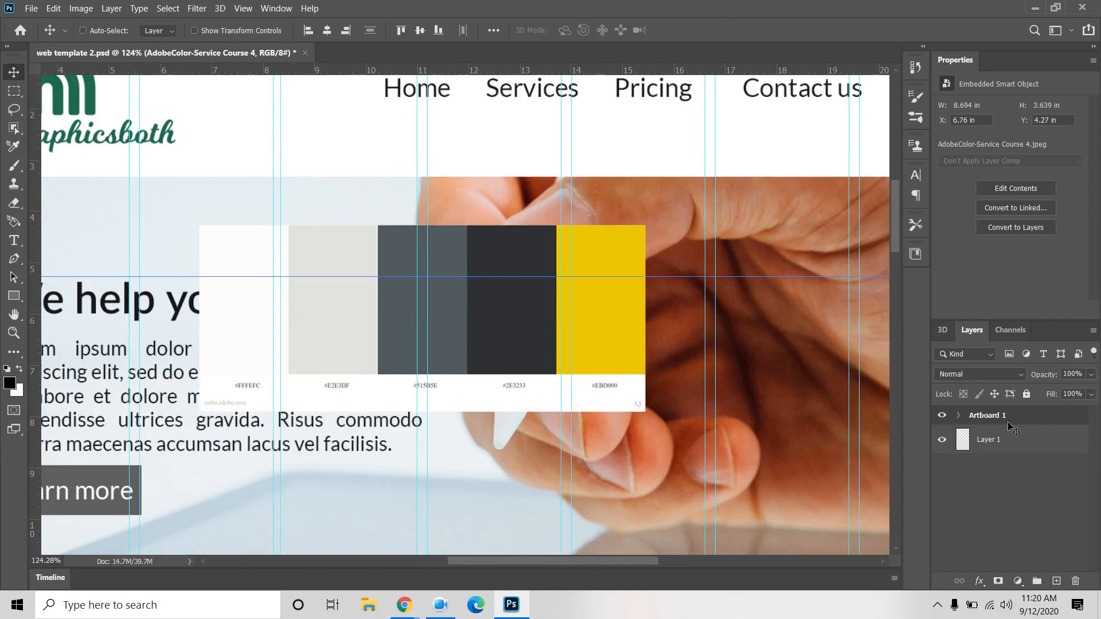
click(958, 417)
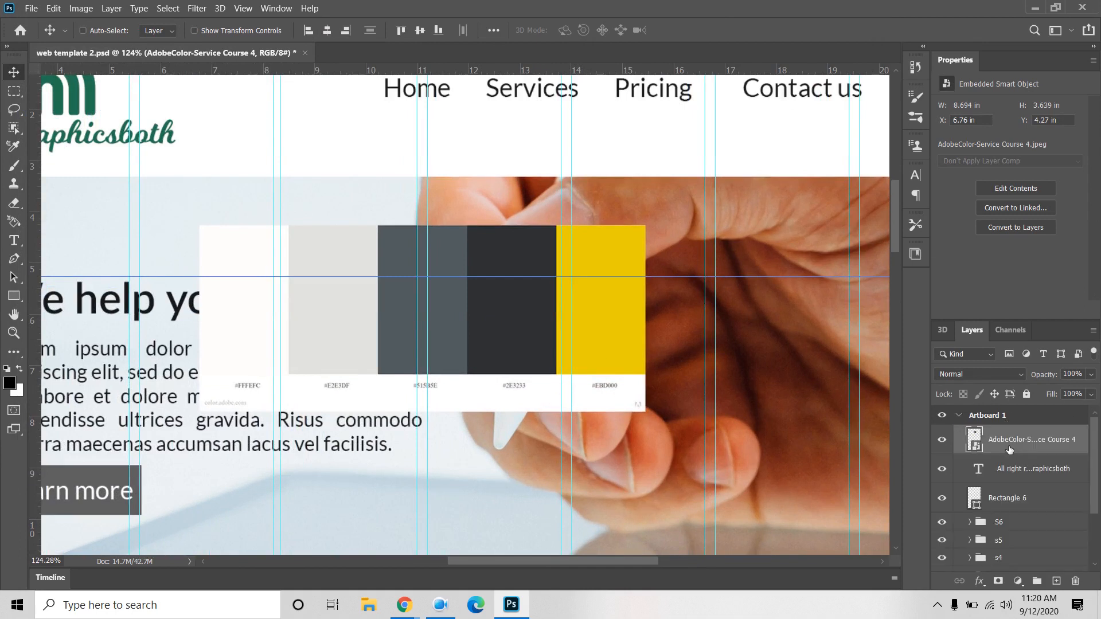
key(Delete)
key(Delete)
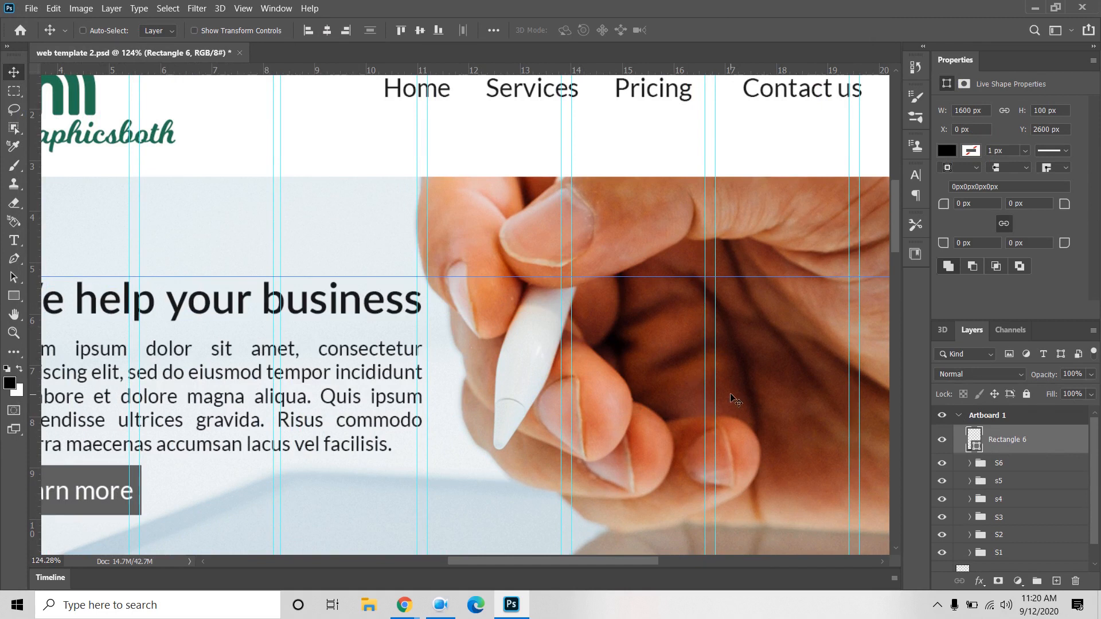
scroll(533, 337, down, 4)
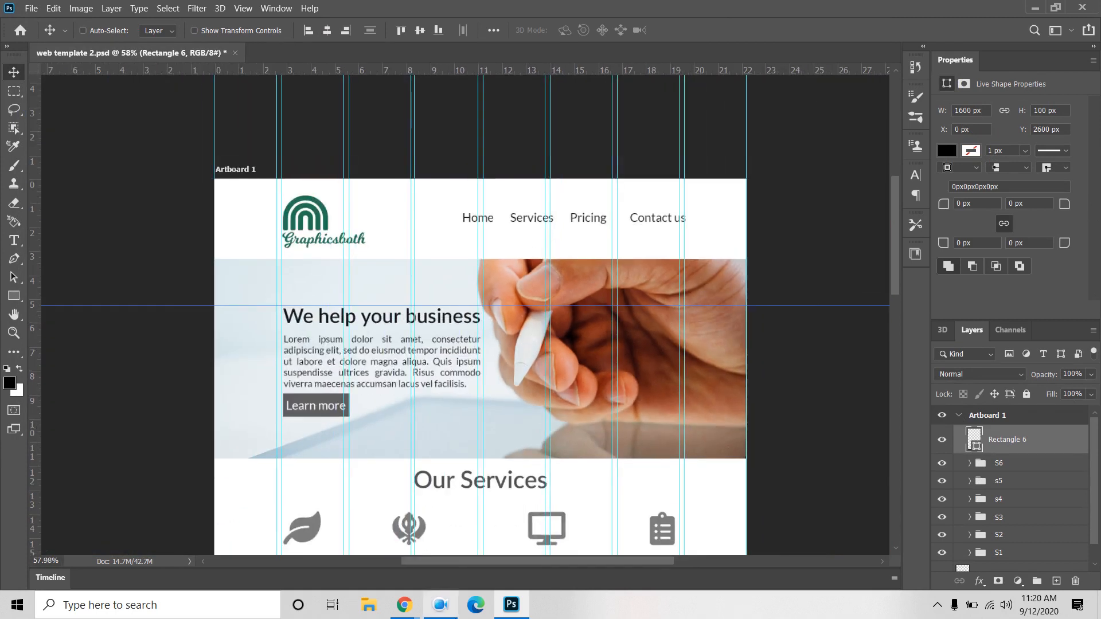
Step: Copy the charcoal hex #2E3233 from the Service Course 4 palette and return to Photoshop
mouse_move(404, 604)
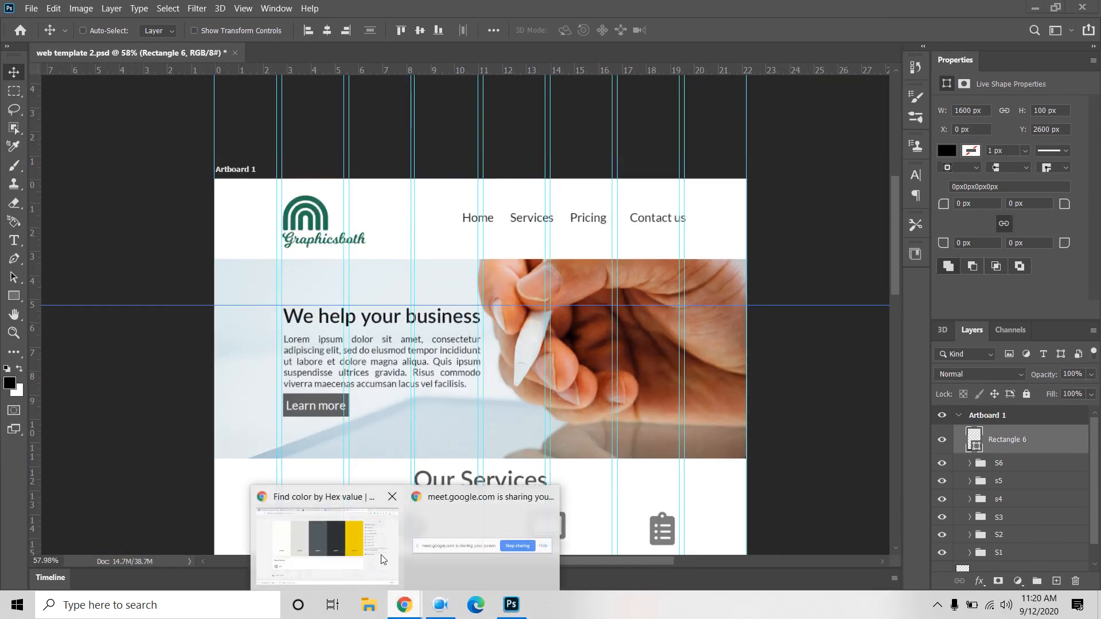
click(383, 559)
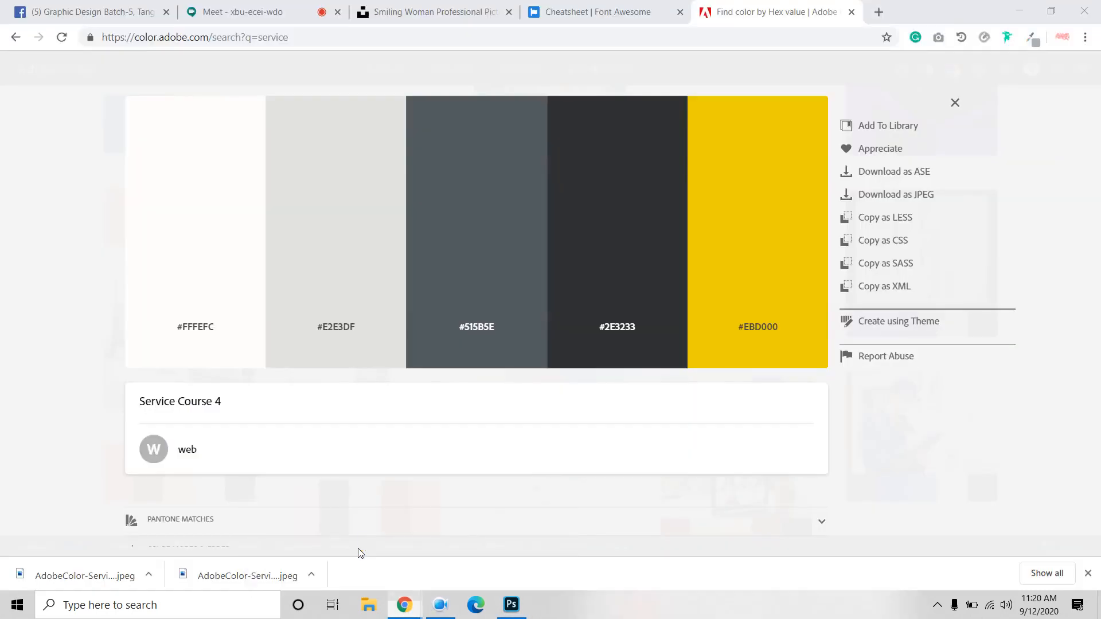
click(623, 327)
click(622, 334)
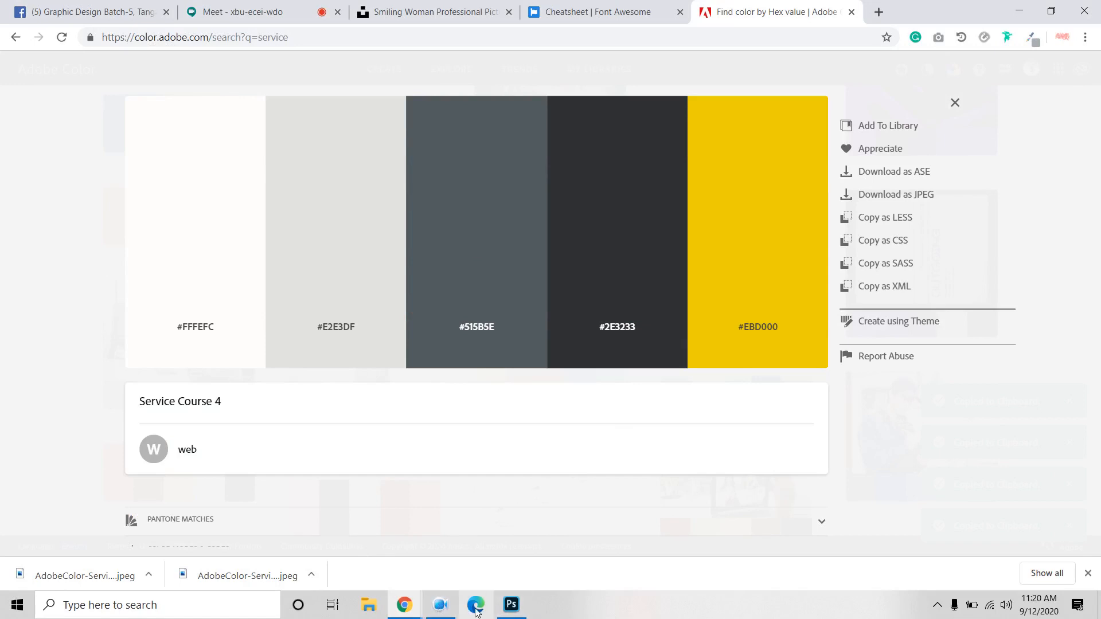
click(512, 606)
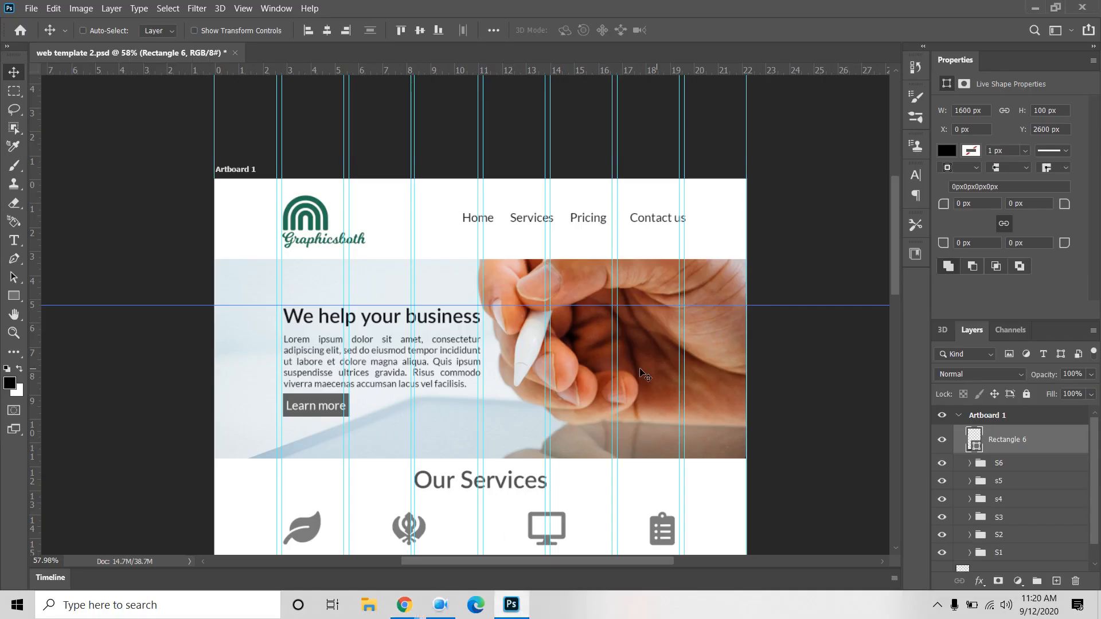
Step: Recolour the S1 group's 'We help your business' headline to charcoal #2E3233
scroll(1009, 498, down, 1)
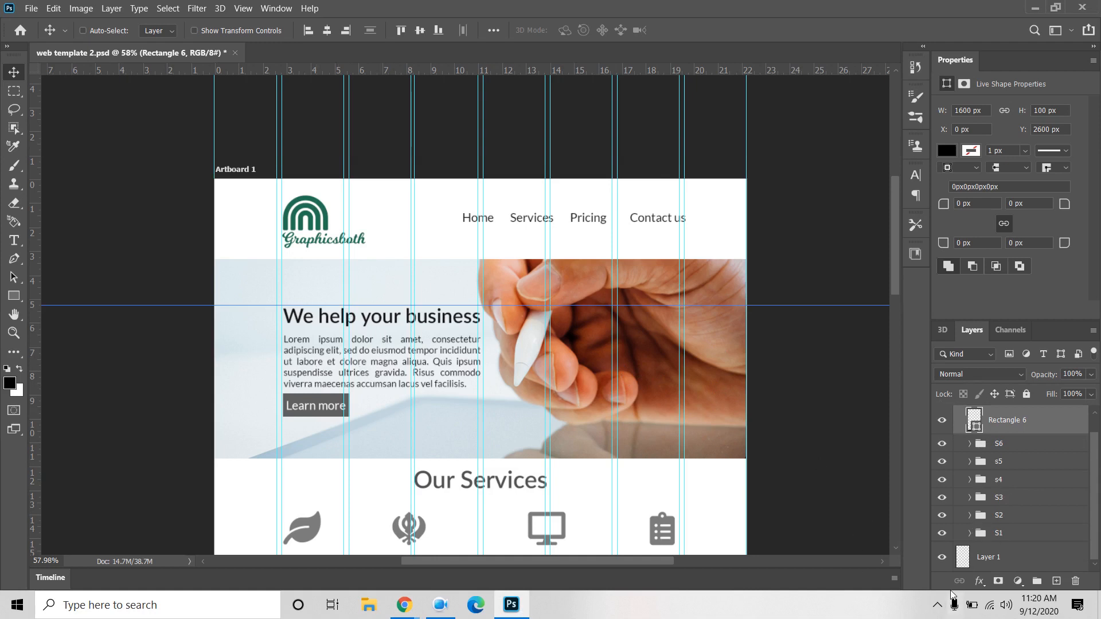
click(970, 533)
scroll(1026, 525, down, 5)
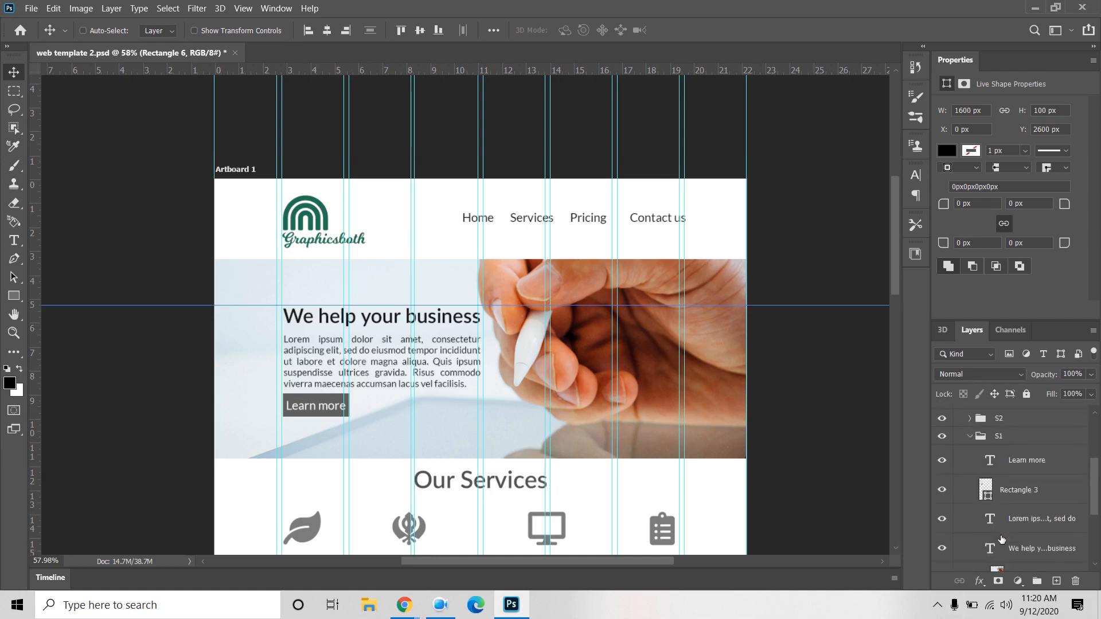
click(1033, 516)
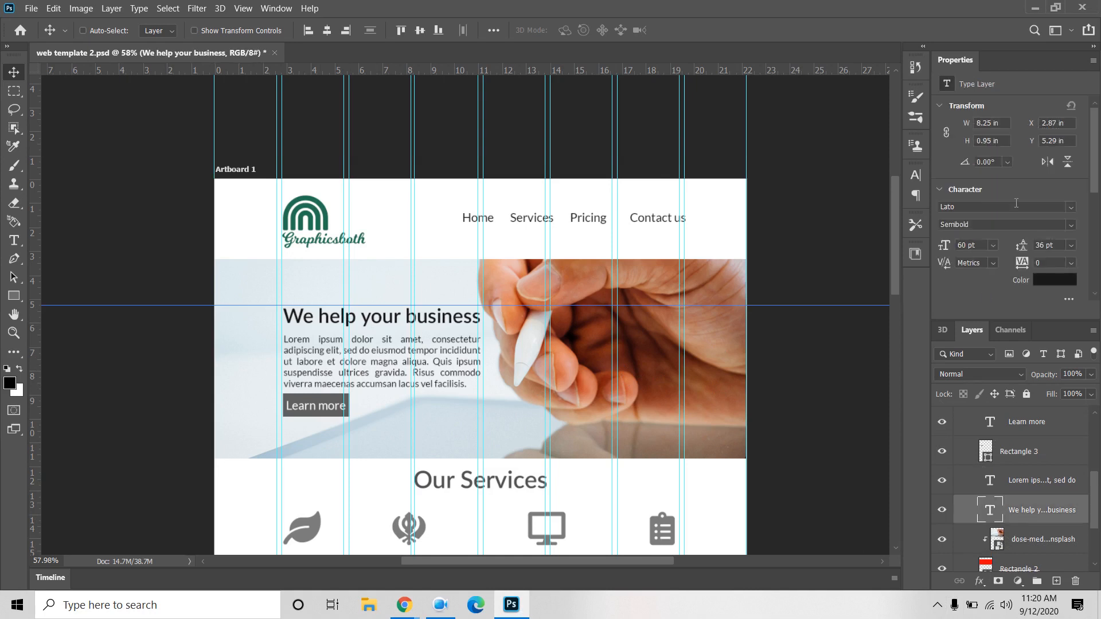
click(1043, 280)
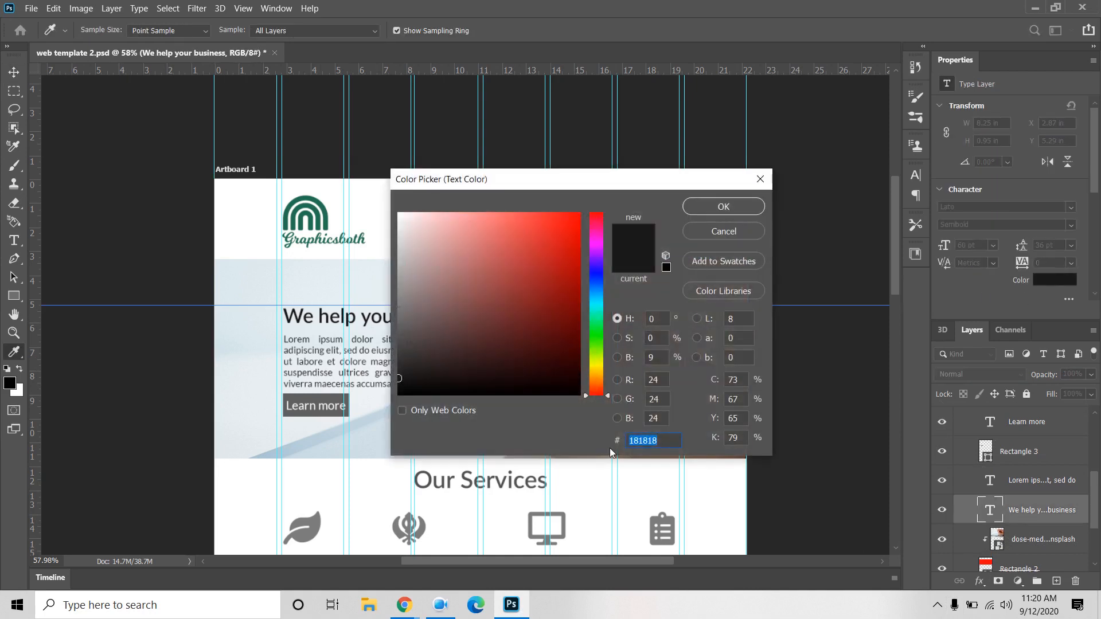
key(ctrl+v)
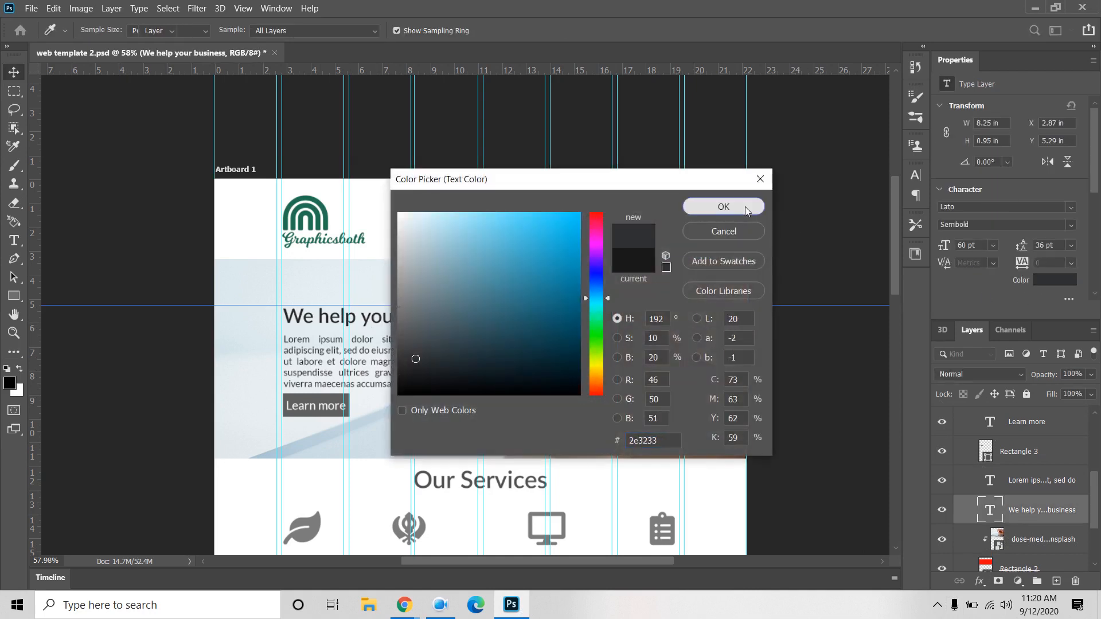
click(745, 207)
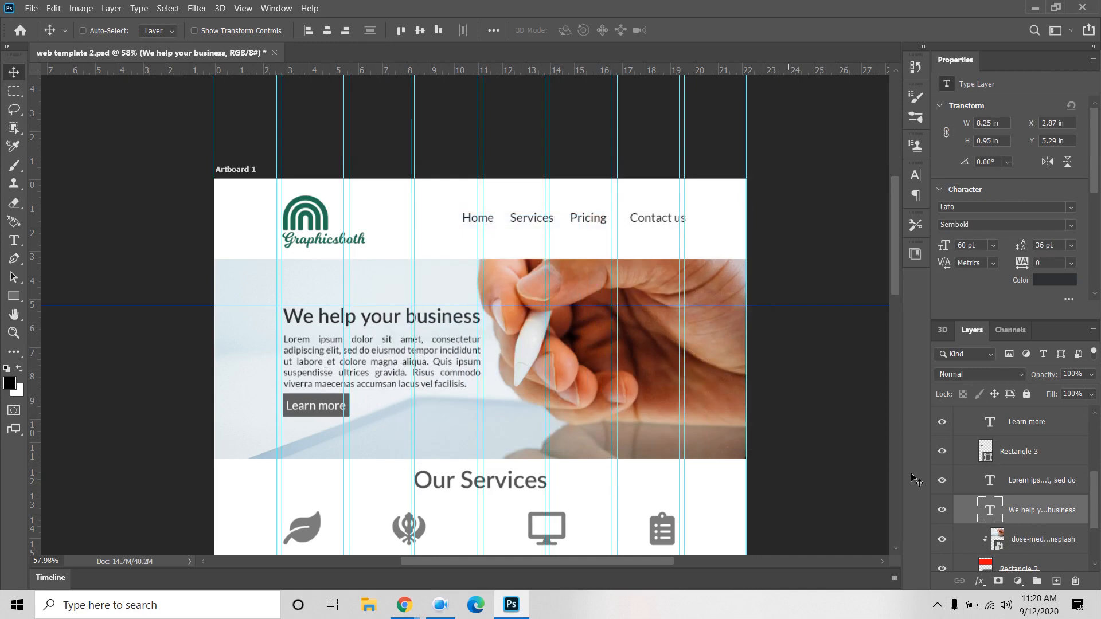
scroll(967, 478, up, 3)
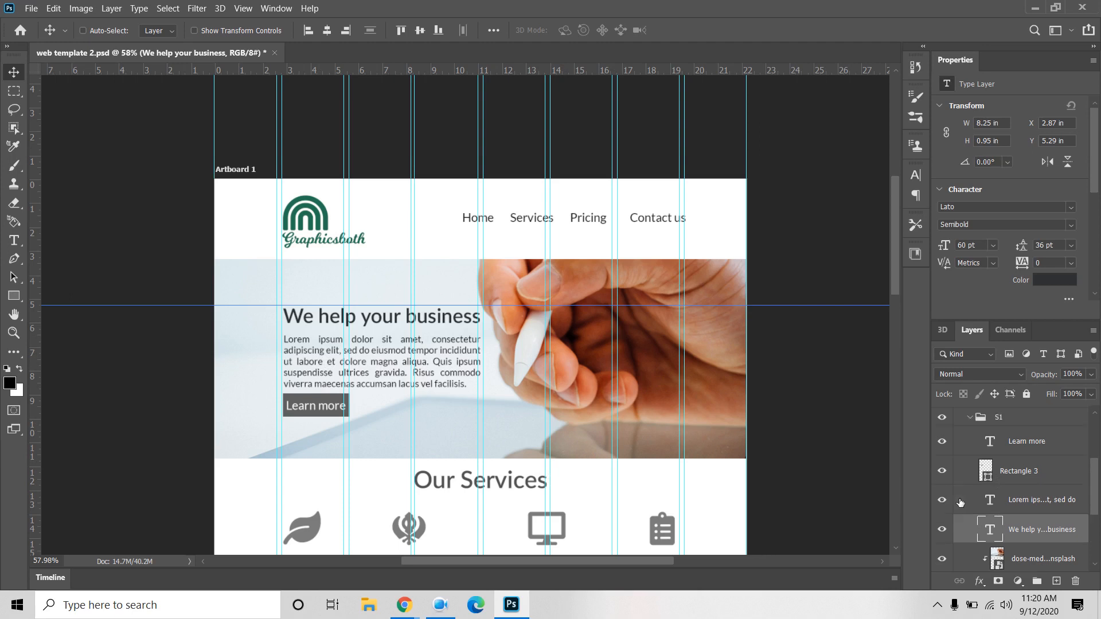
click(970, 475)
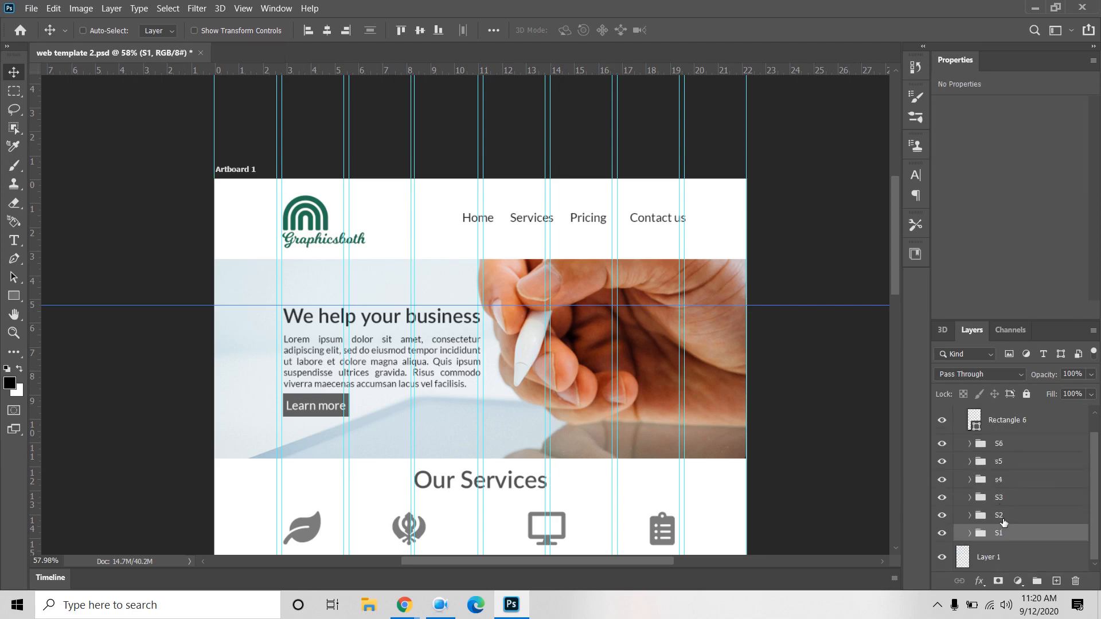
Step: Recolour the Our Services heading in the S2 group to #2E3233
click(965, 520)
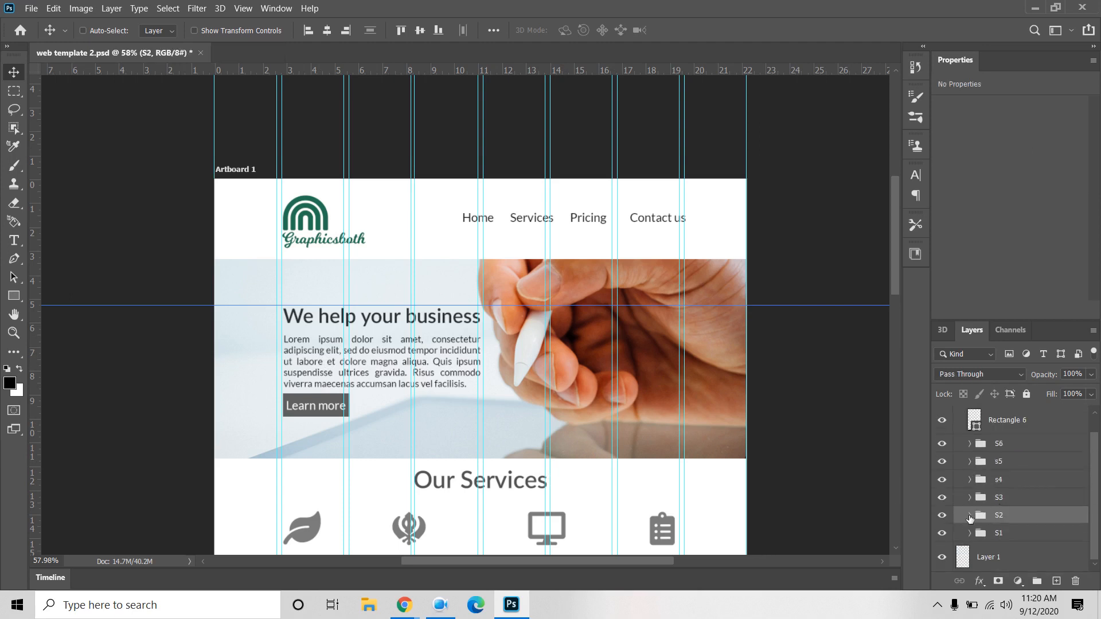
click(970, 515)
scroll(988, 538, down, 6)
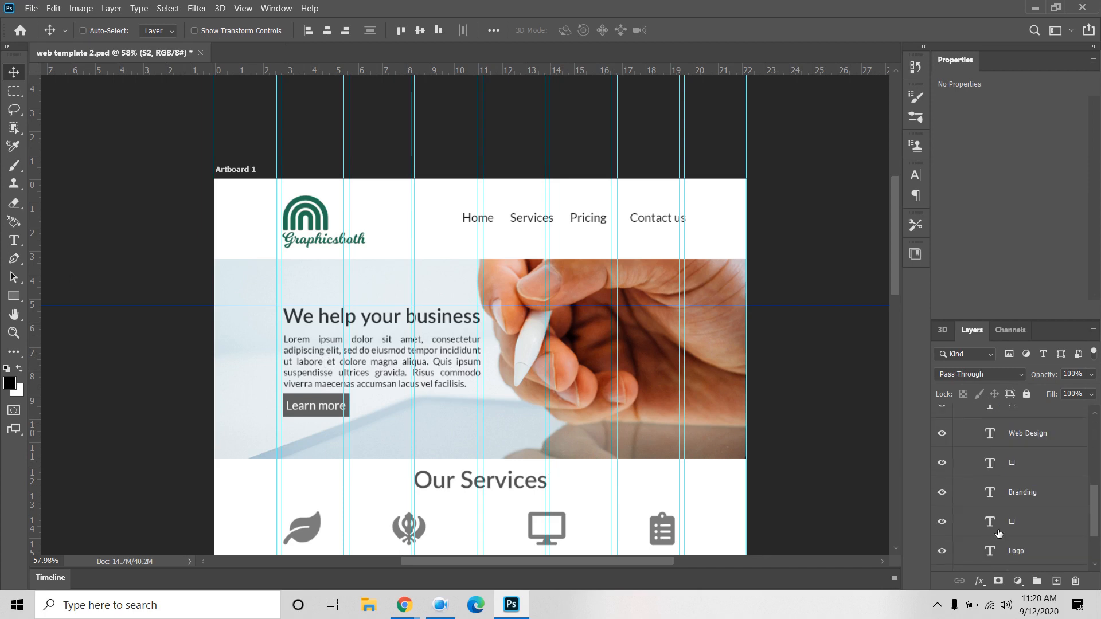
click(1025, 511)
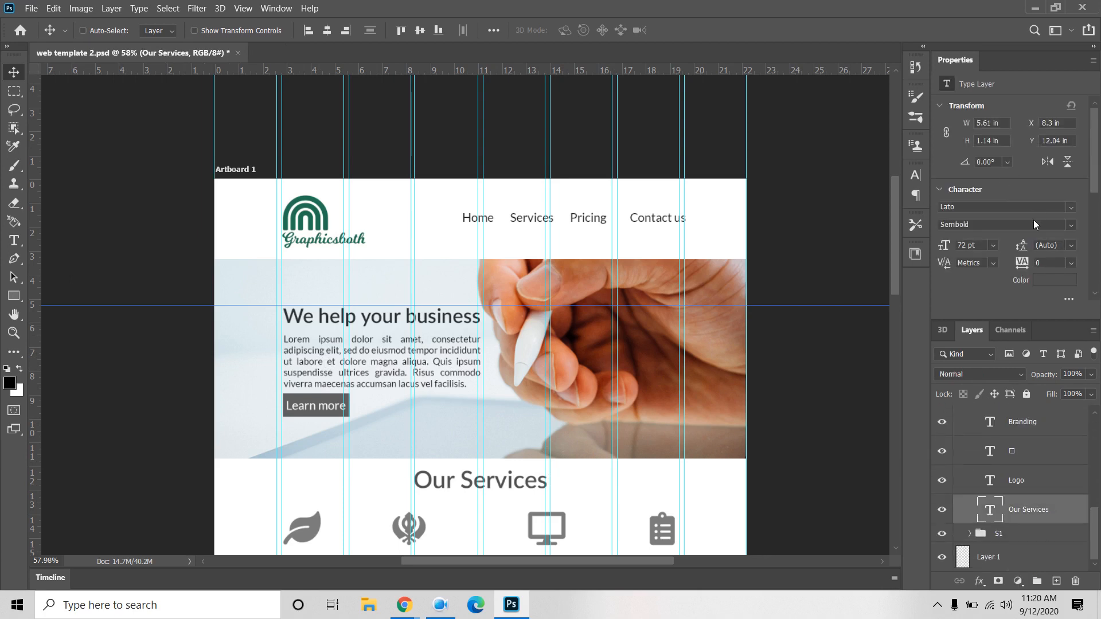
click(1052, 280)
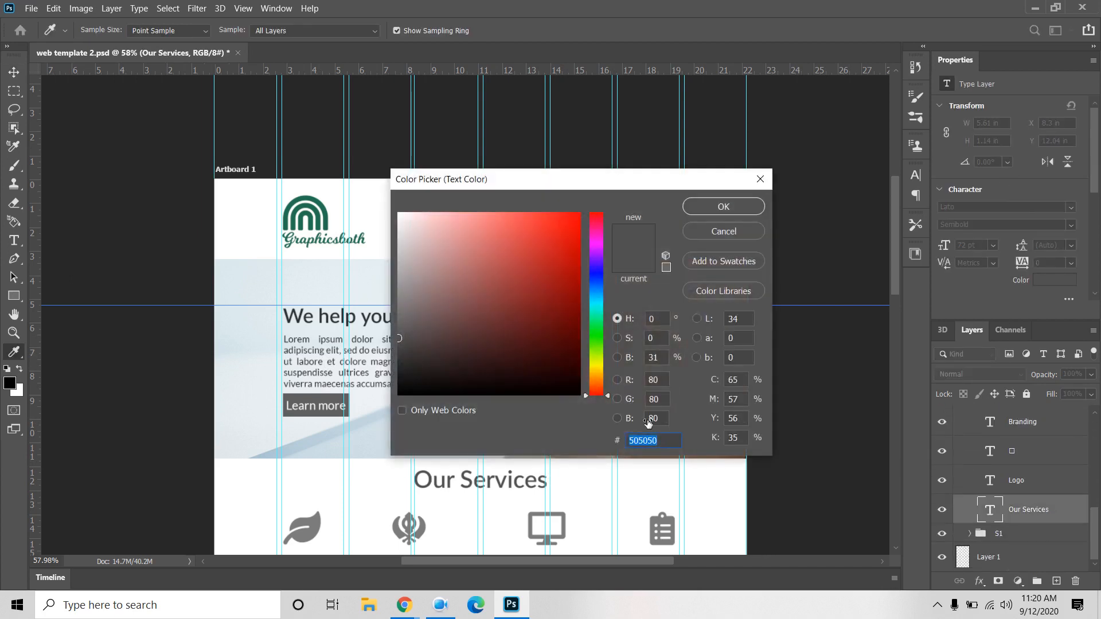
text(#2E3233)
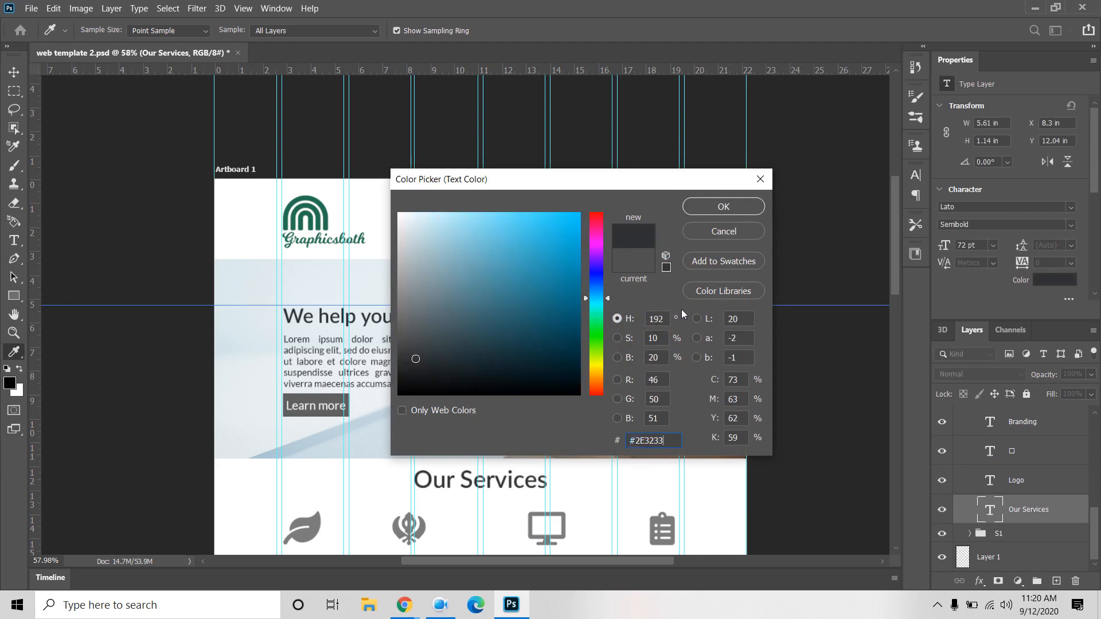
click(710, 211)
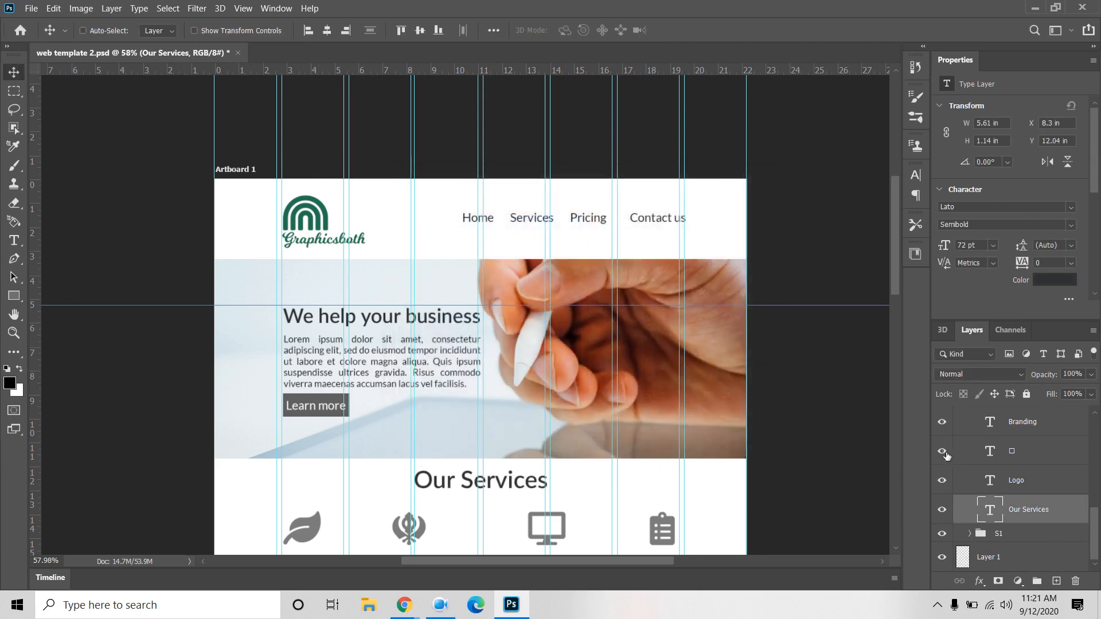
scroll(965, 453, up, 3)
scroll(965, 452, up, 4)
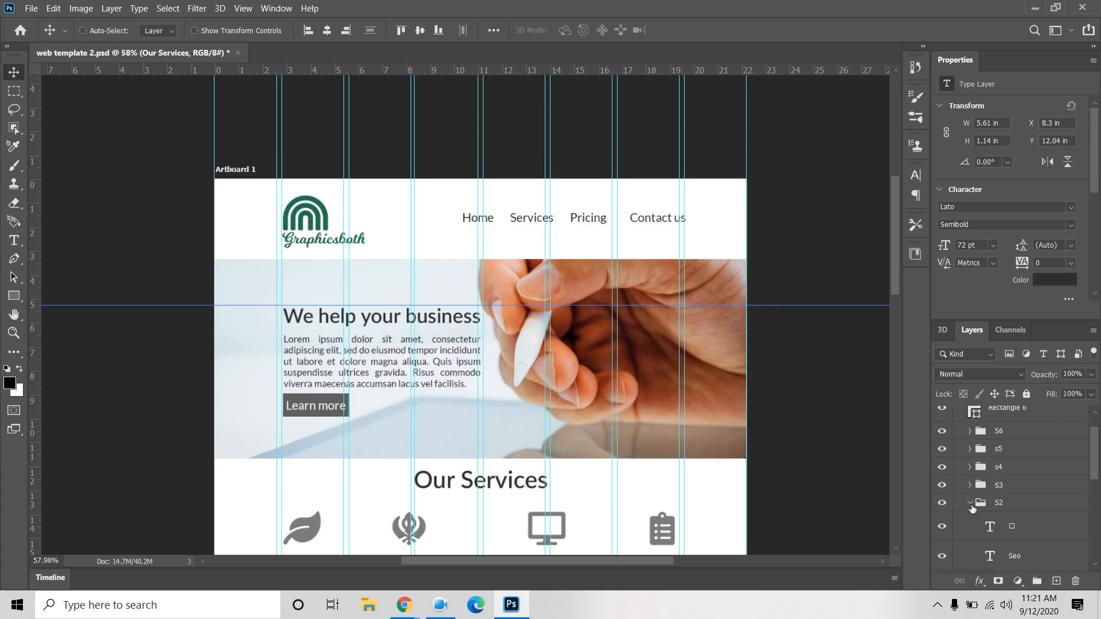
click(971, 507)
Step: Make the About us heading in the S3 group charcoal #2E3233
click(973, 499)
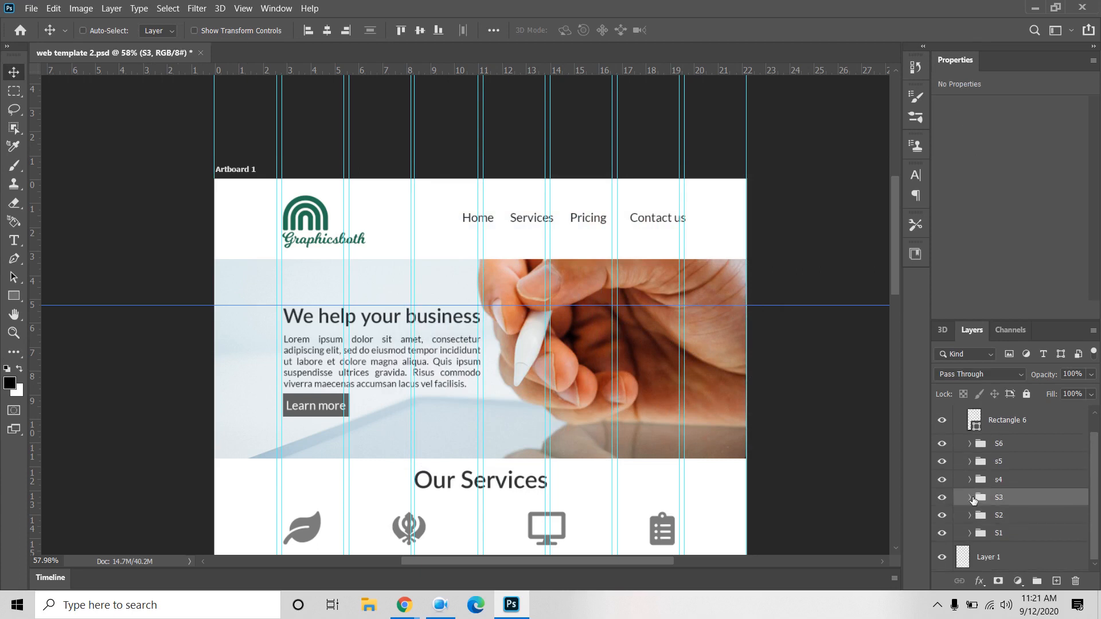
click(970, 497)
scroll(798, 484, down, 5)
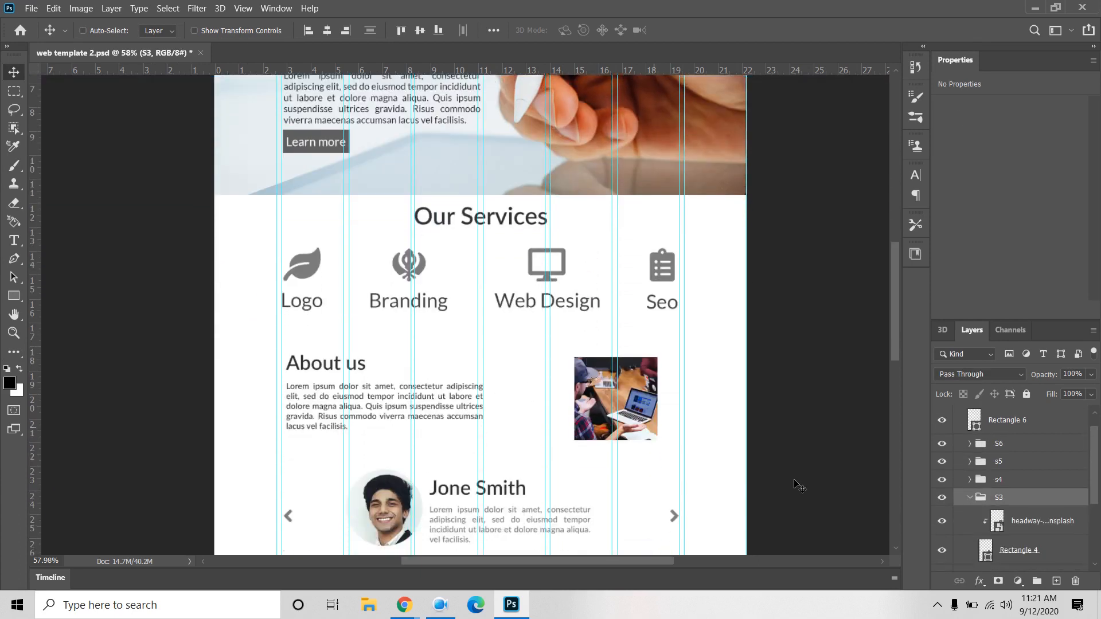
scroll(1052, 541, down, 3)
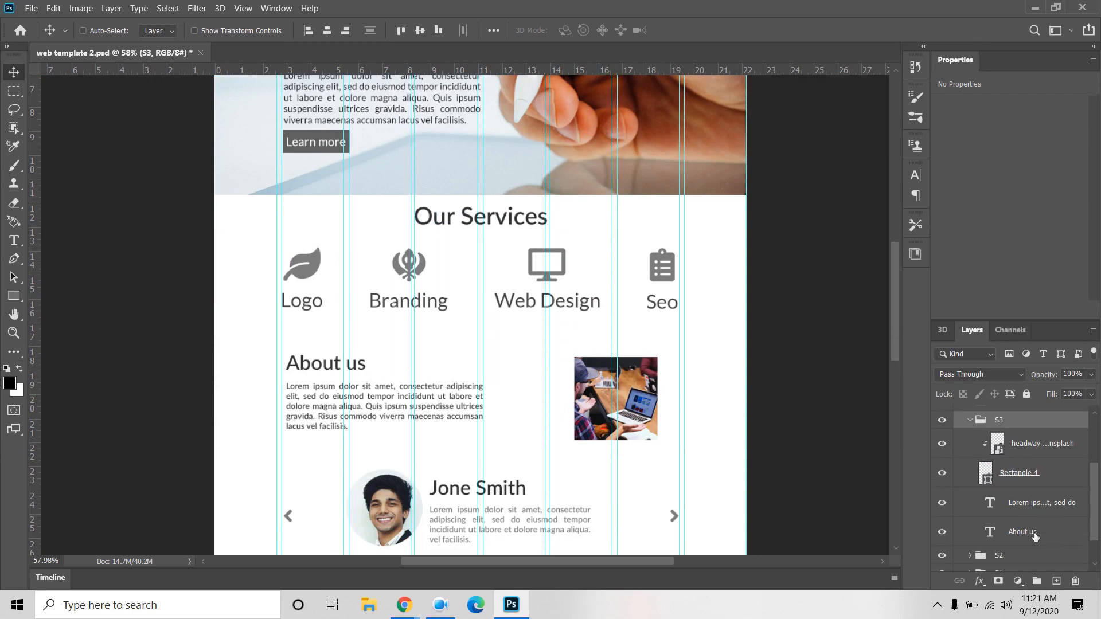
click(1026, 532)
click(1052, 280)
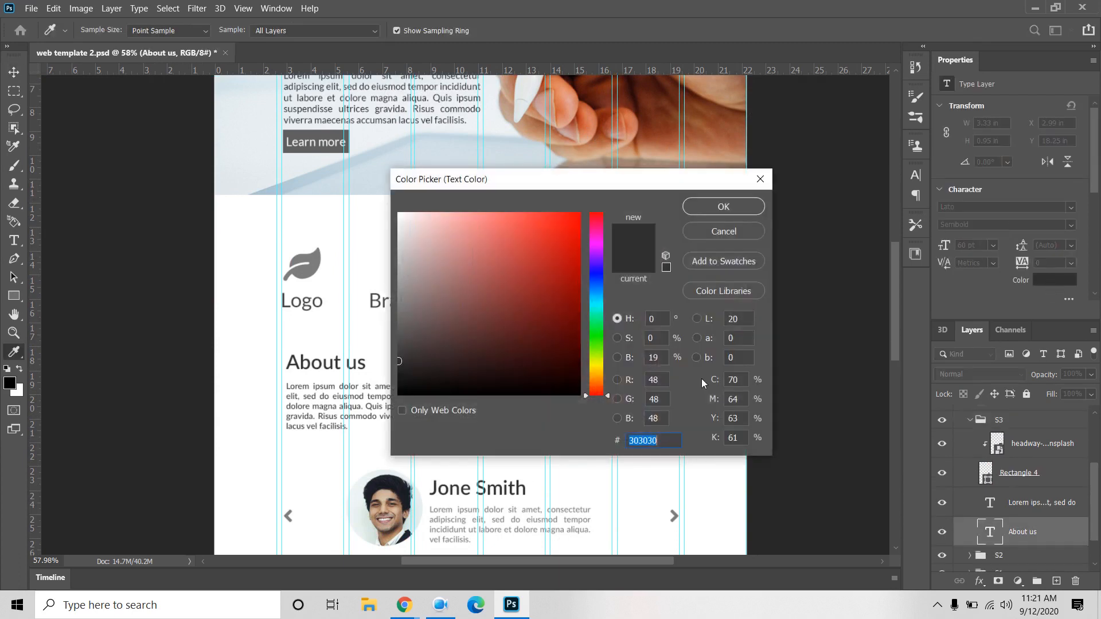
text(#2E3233)
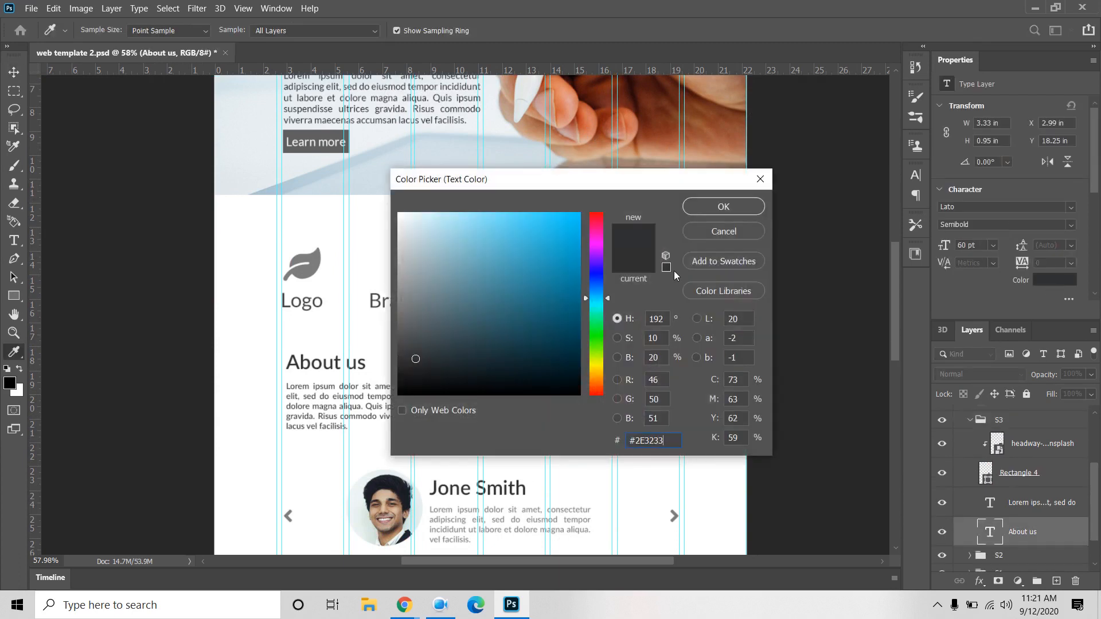
click(722, 211)
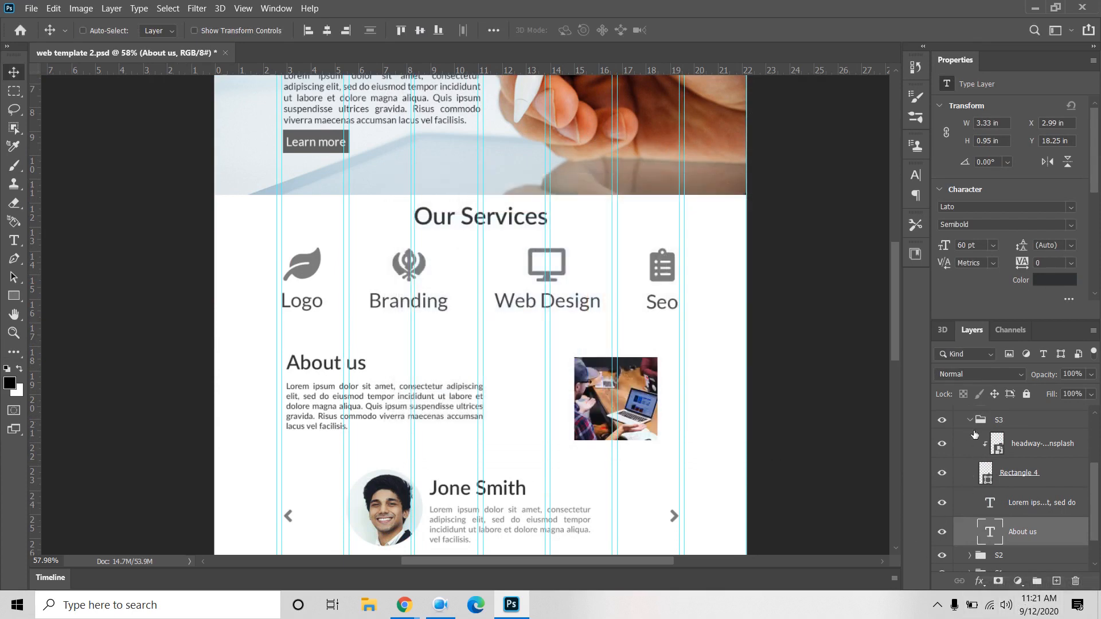
click(969, 421)
Step: Set the s4 group's testimonial name heading to charcoal #2E3233
click(1015, 500)
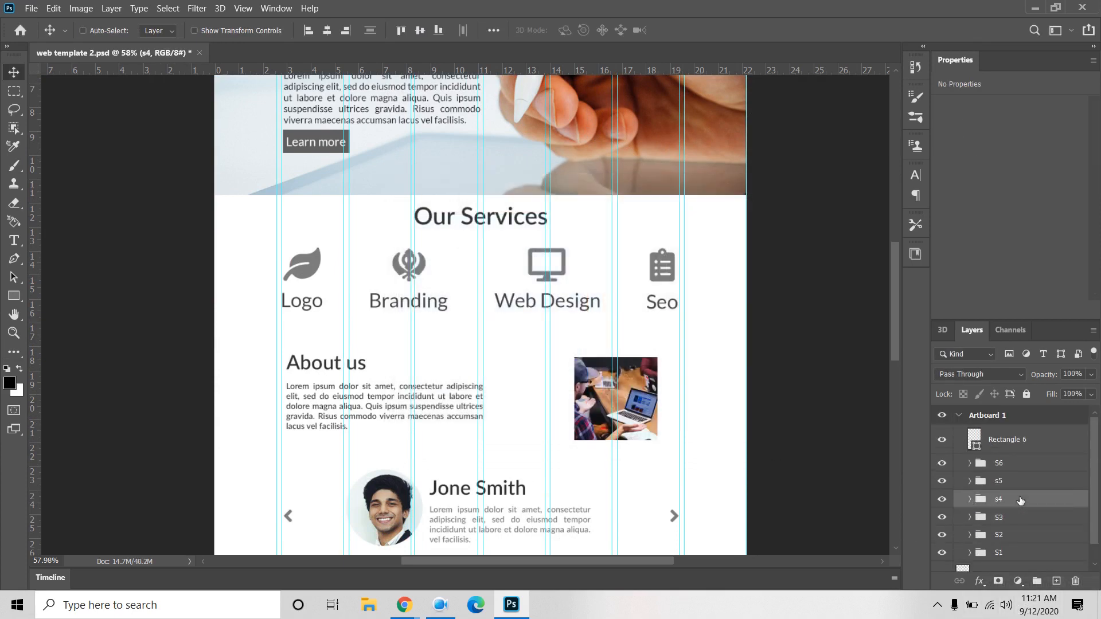
click(970, 500)
scroll(986, 522, down, 3)
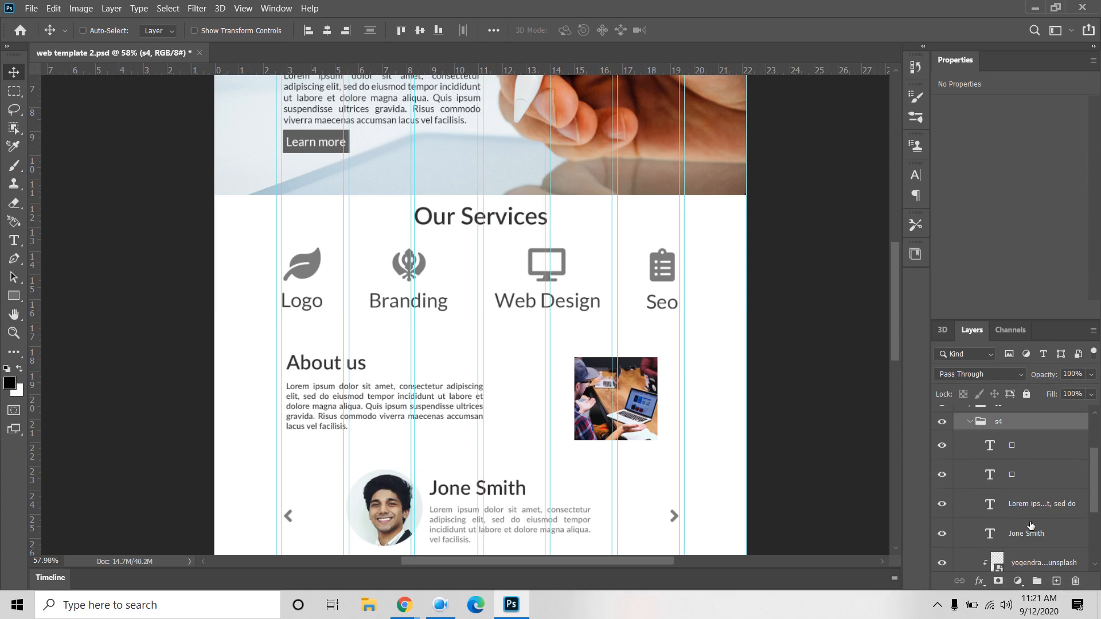
click(1032, 535)
click(1055, 280)
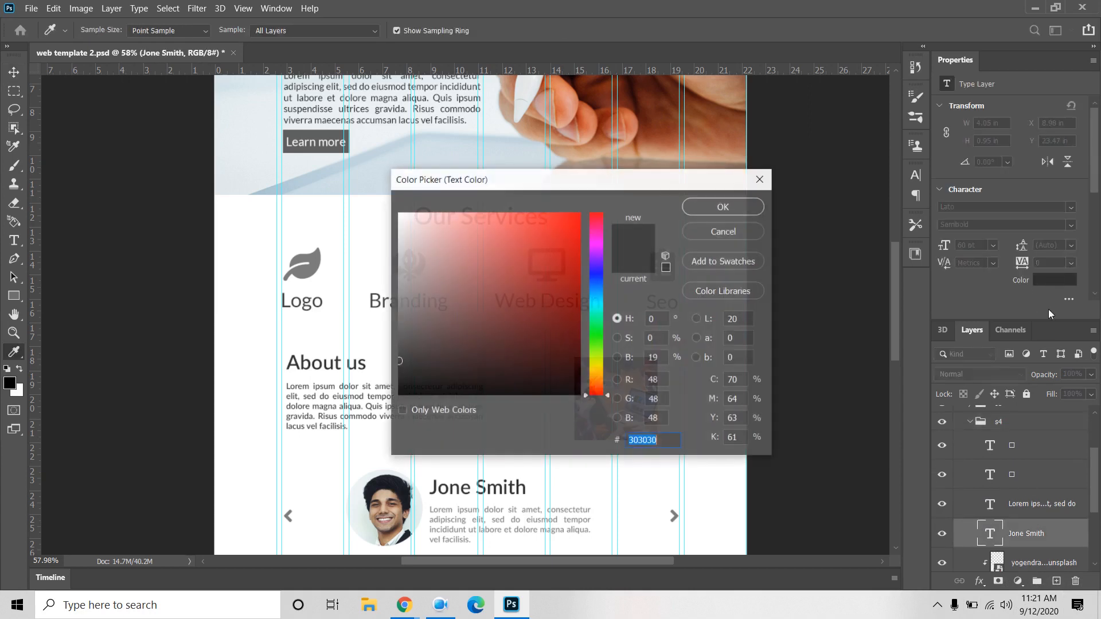
text(#2E3233)
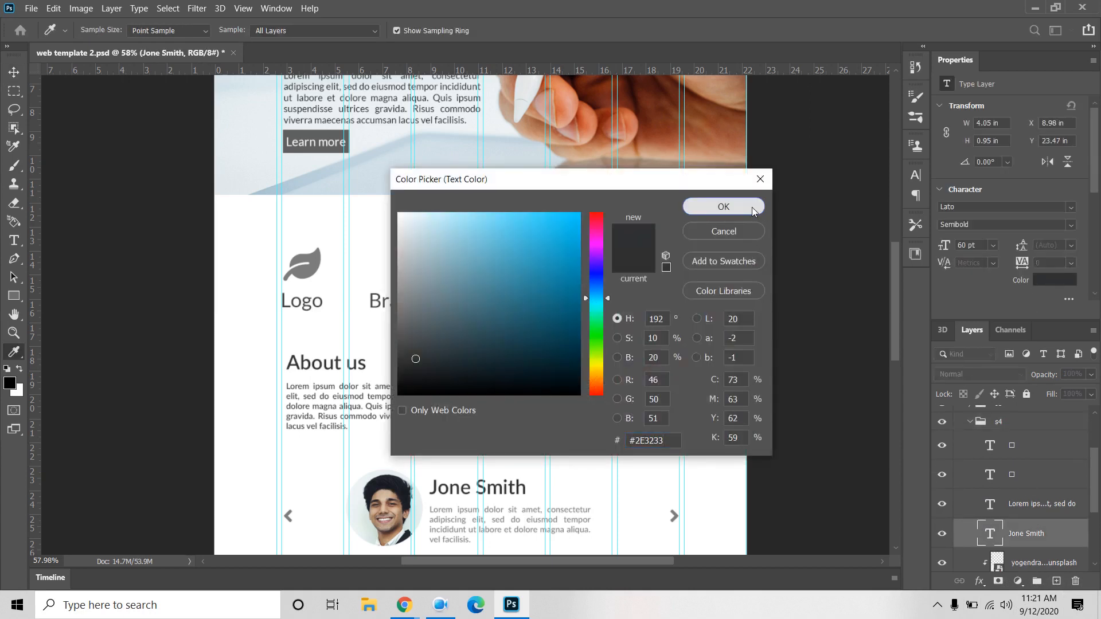
click(758, 209)
click(970, 423)
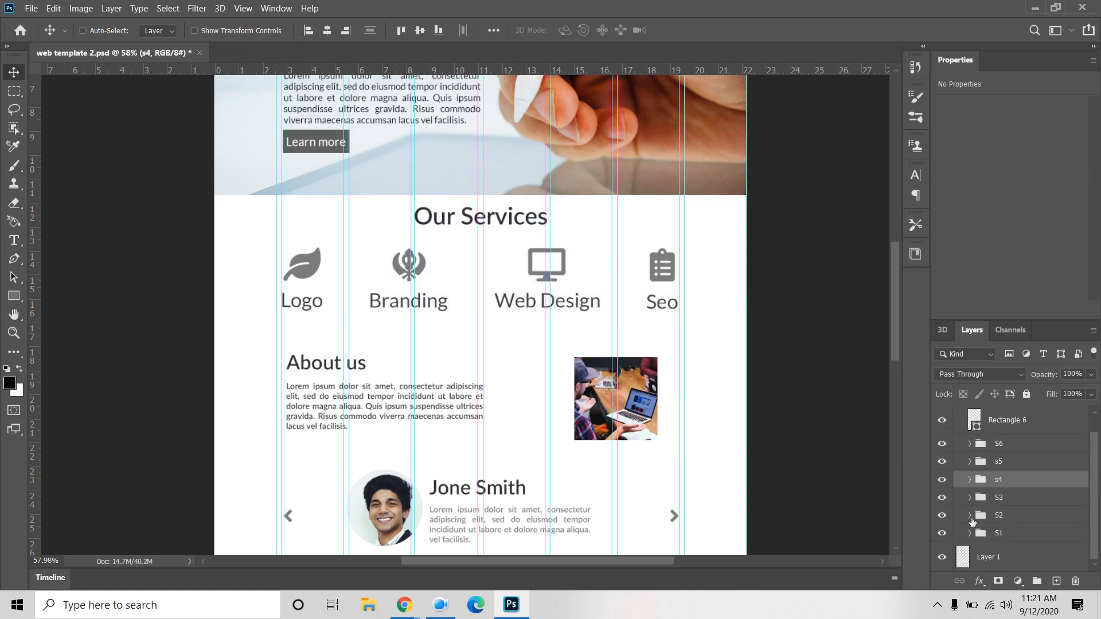
scroll(665, 456, down, 3)
scroll(665, 456, down, 5)
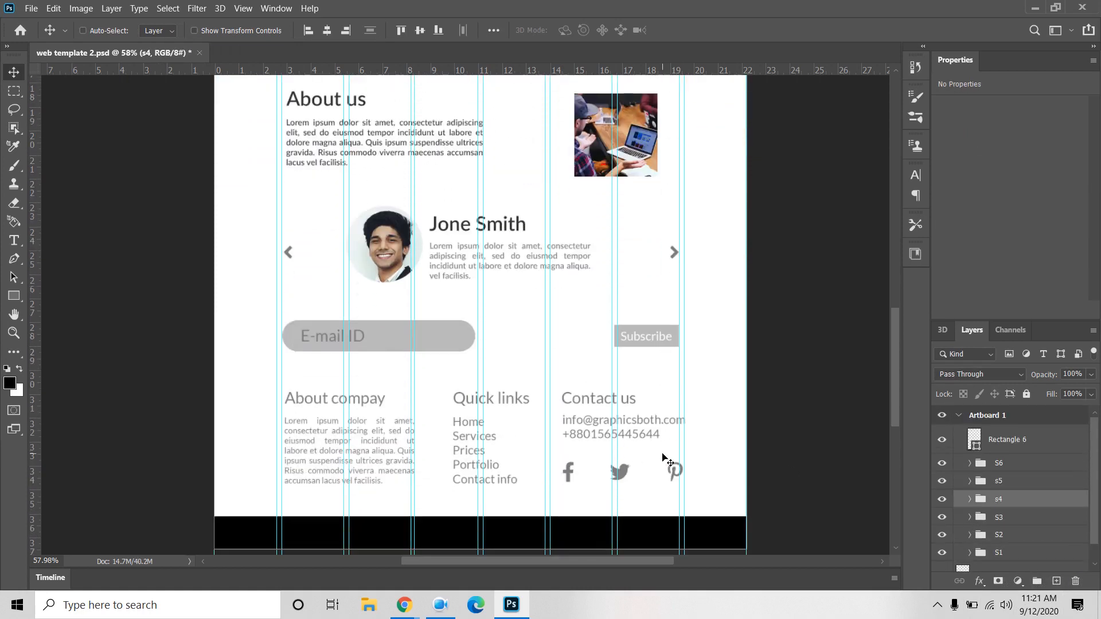
click(978, 486)
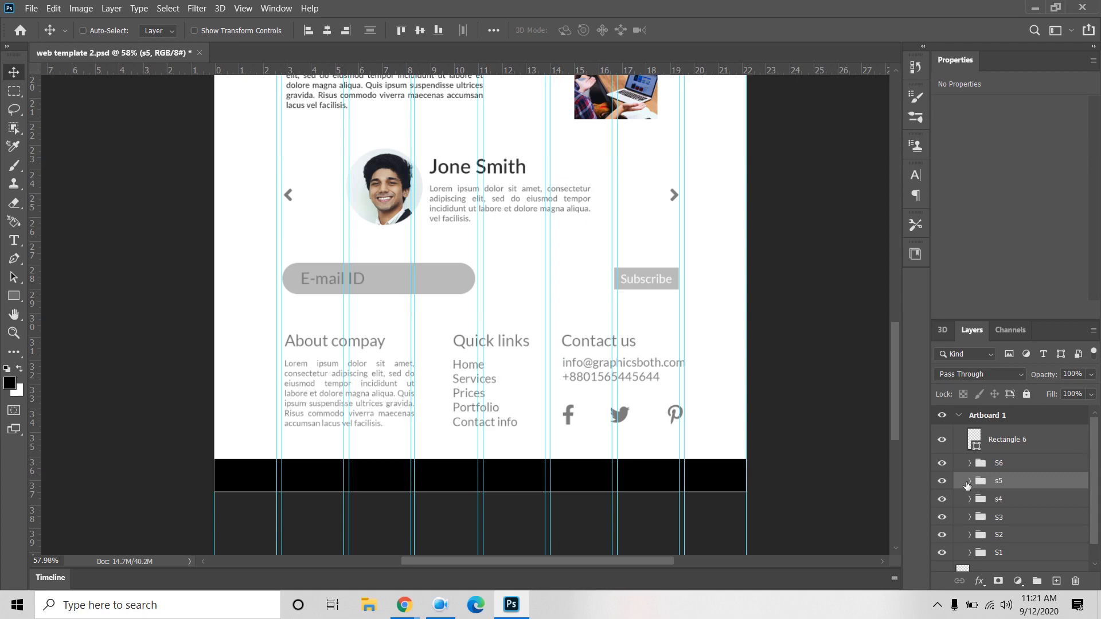
click(978, 470)
click(970, 463)
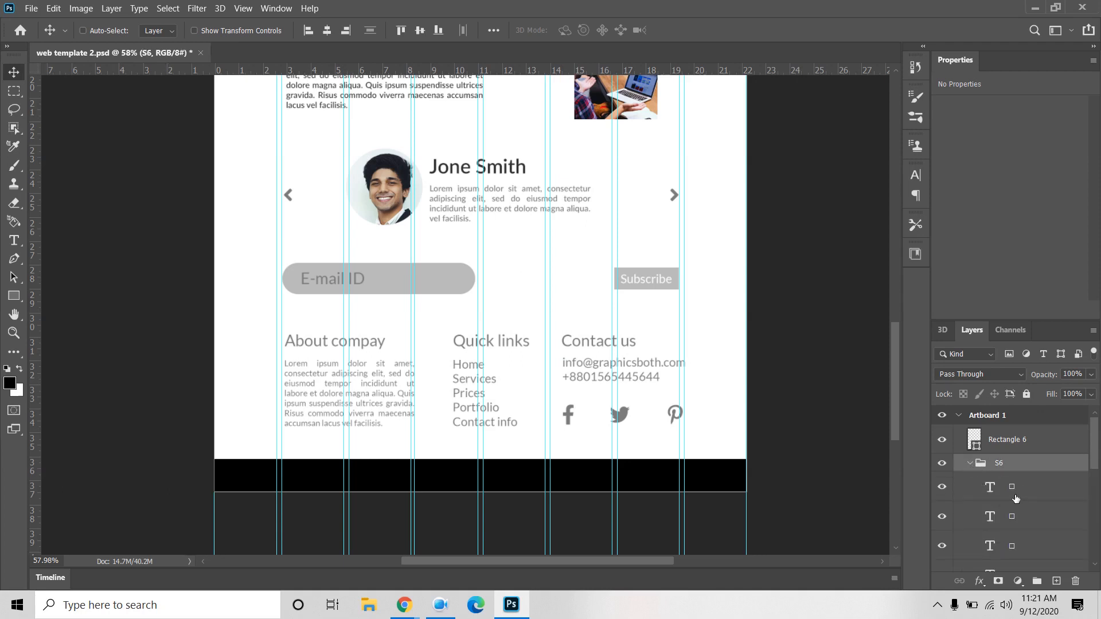
scroll(1021, 489, down, 1)
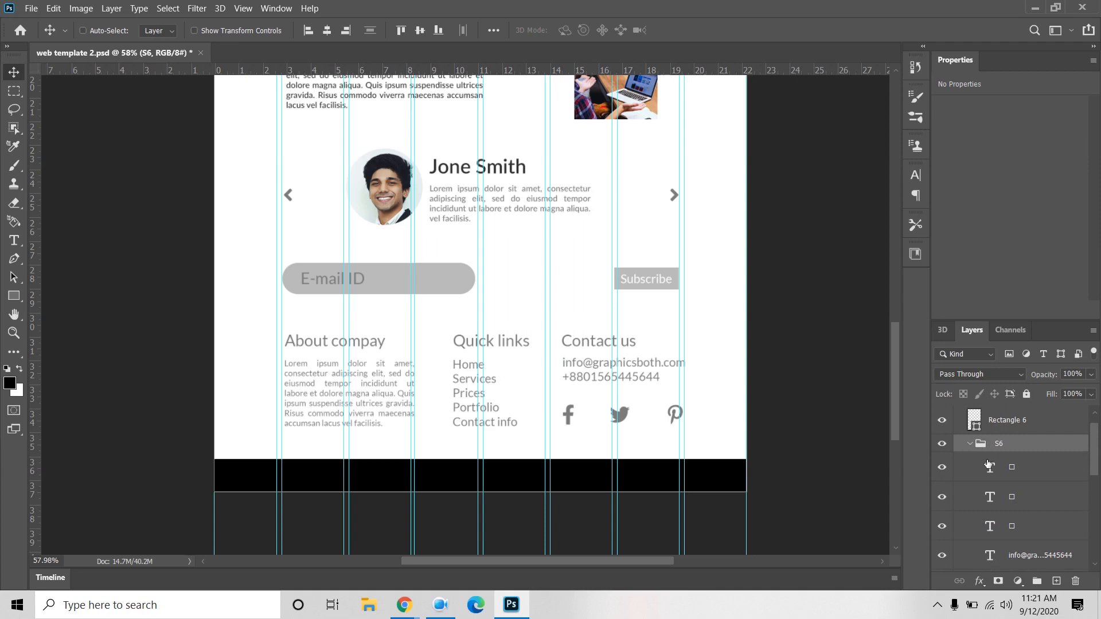
scroll(991, 466, up, 1)
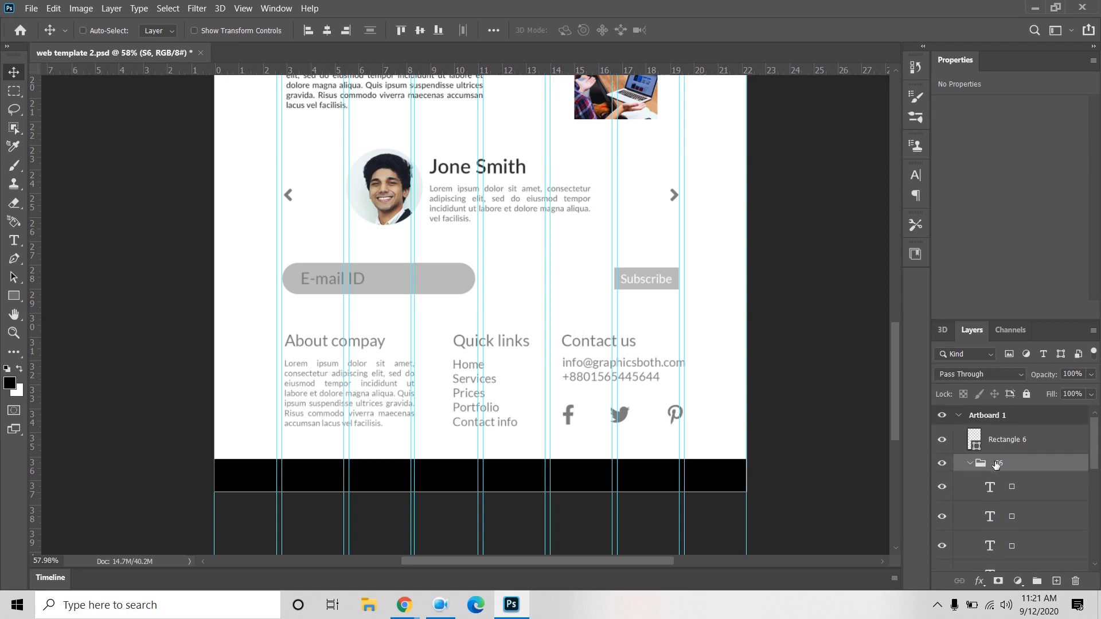
click(969, 463)
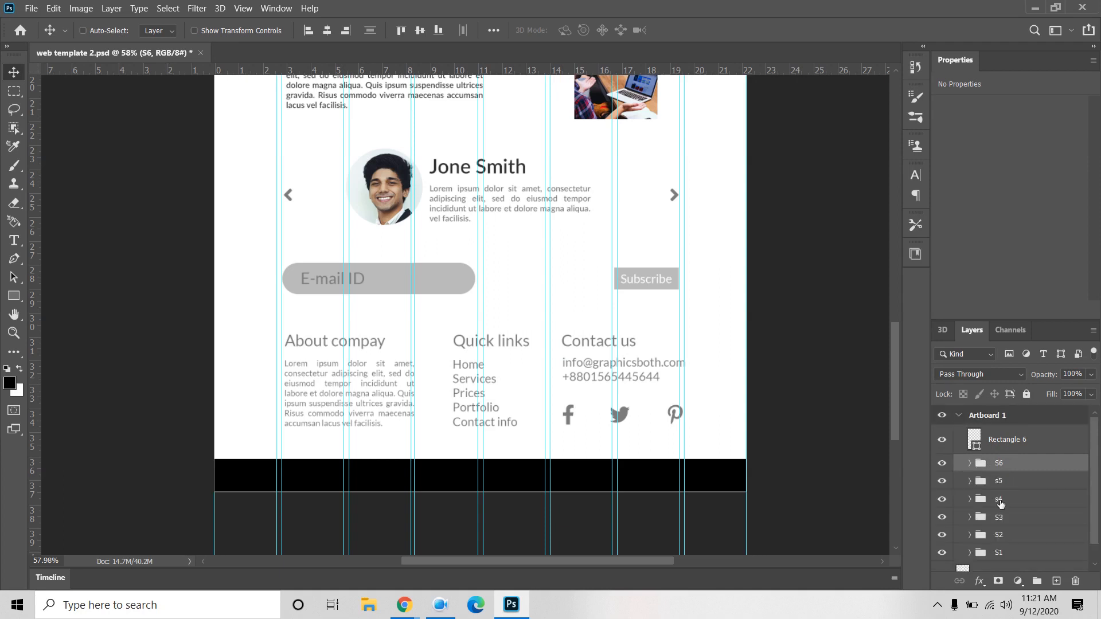
scroll(1001, 531, down, 1)
scroll(1001, 533, up, 1)
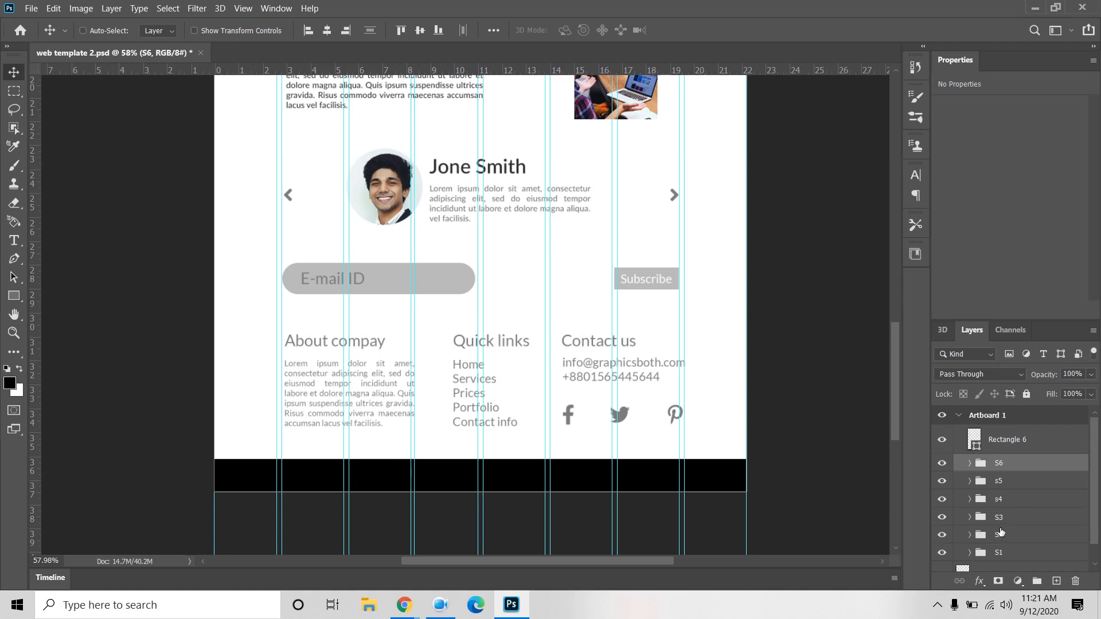
click(970, 464)
scroll(1004, 507, down, 2)
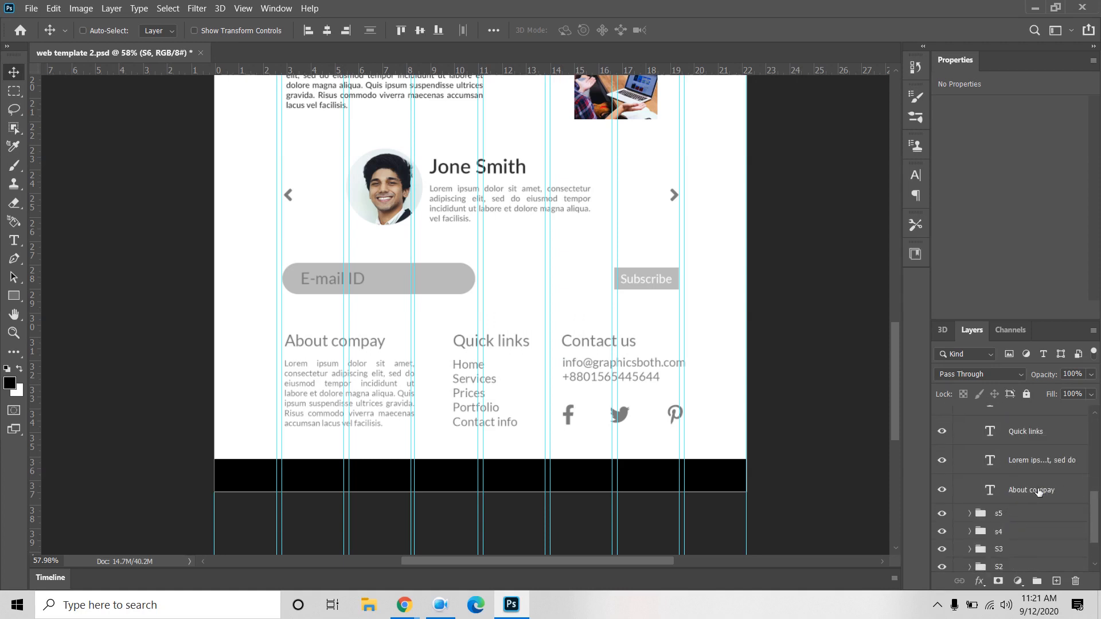
click(1039, 490)
scroll(1037, 510, up, 1)
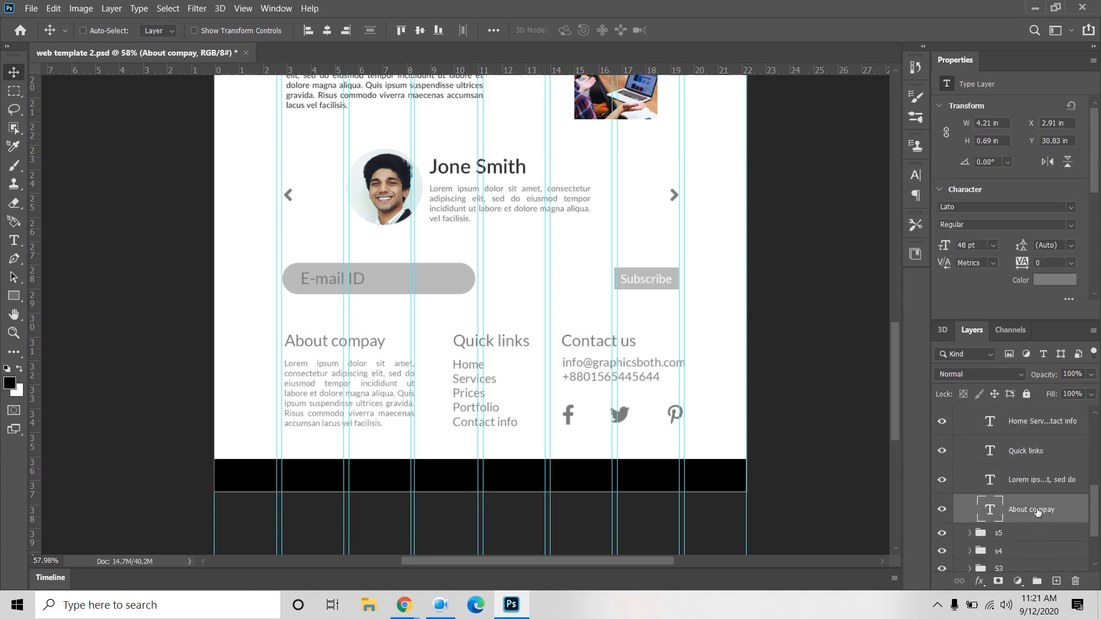
ctrl+click(1037, 462)
scroll(1036, 462, up, 2)
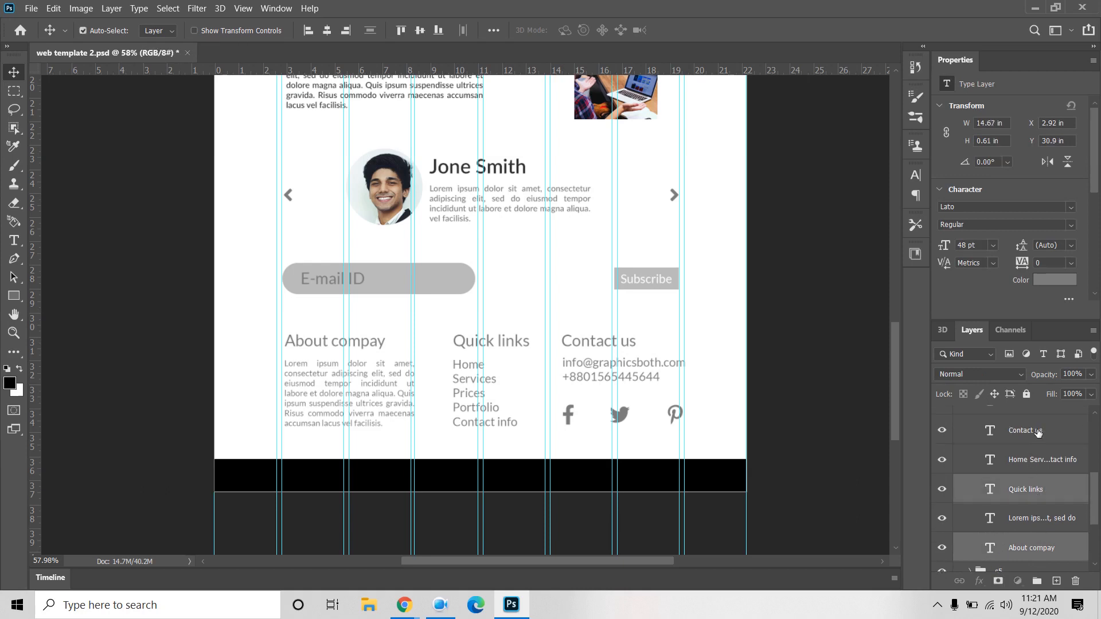
ctrl+click(1037, 433)
click(1043, 285)
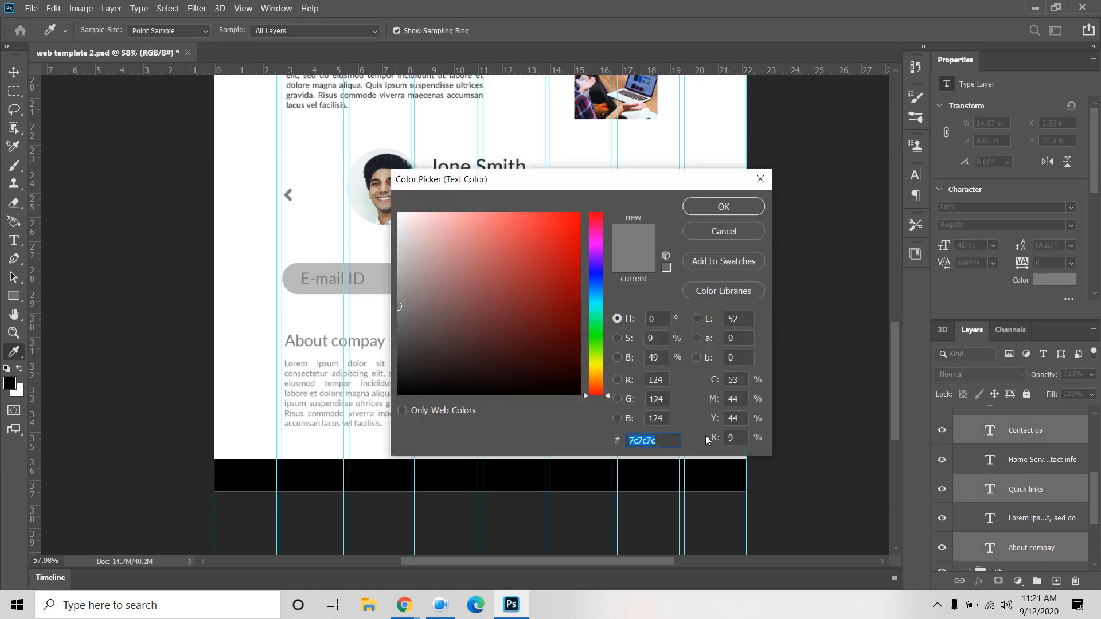
text(2E3233)
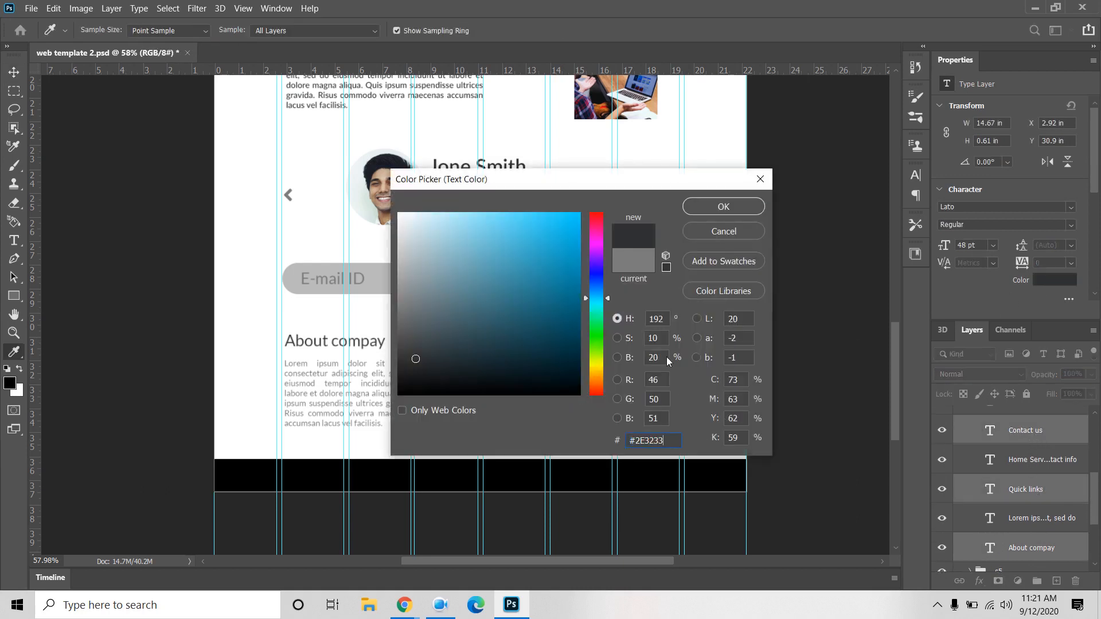
click(723, 207)
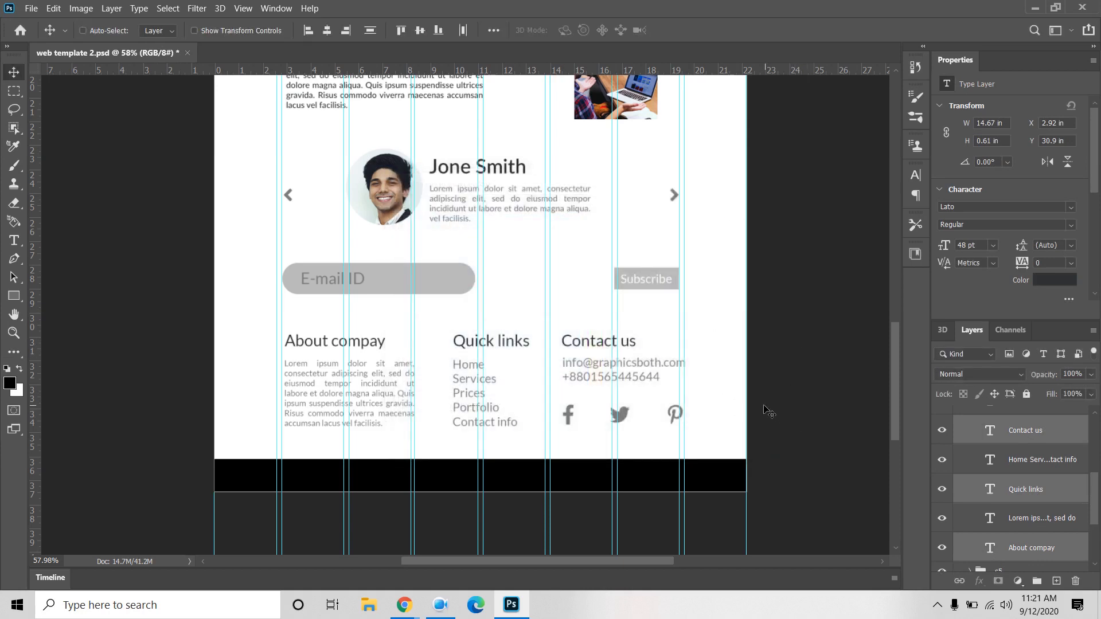
scroll(1010, 497, up, 5)
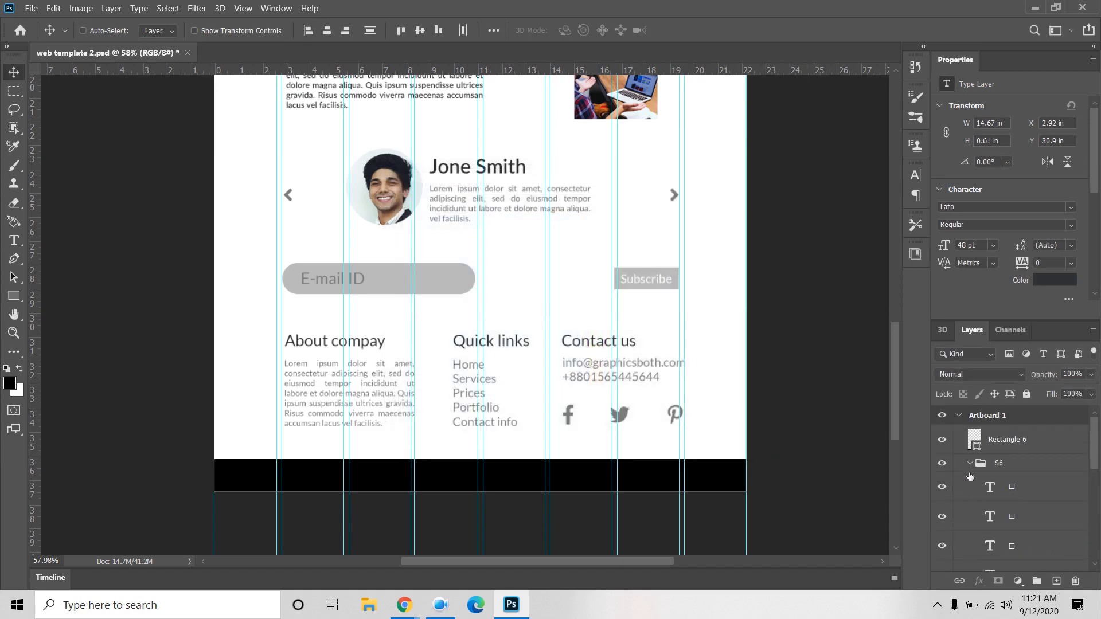
Step: Try adding text on the black footer bar, then discard the empty Layer 59
click(981, 464)
click(970, 462)
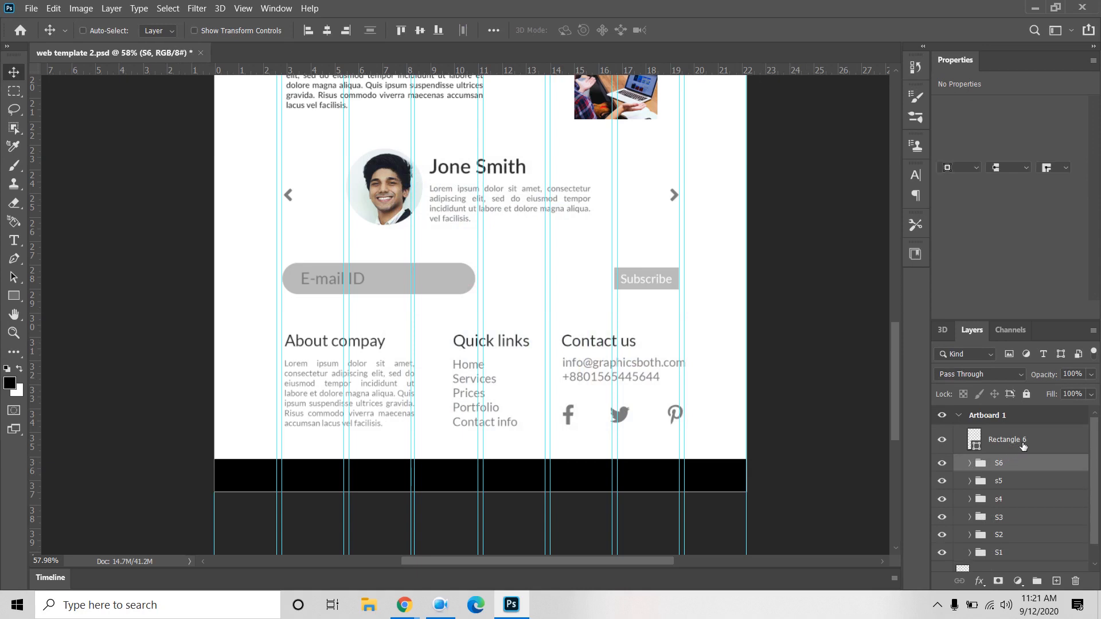
click(1015, 444)
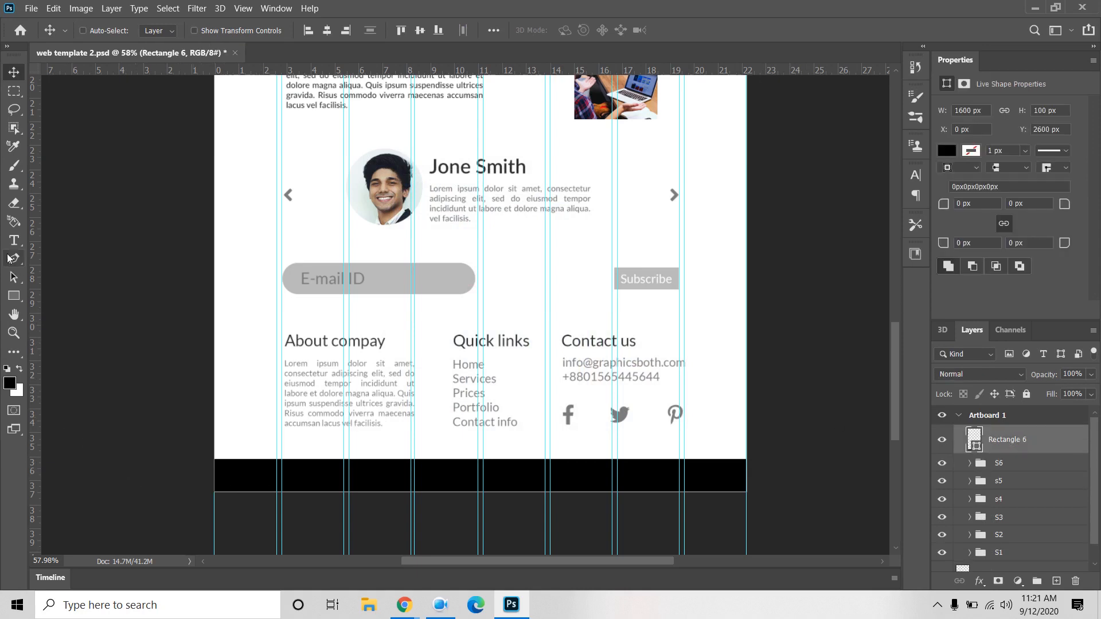
click(14, 240)
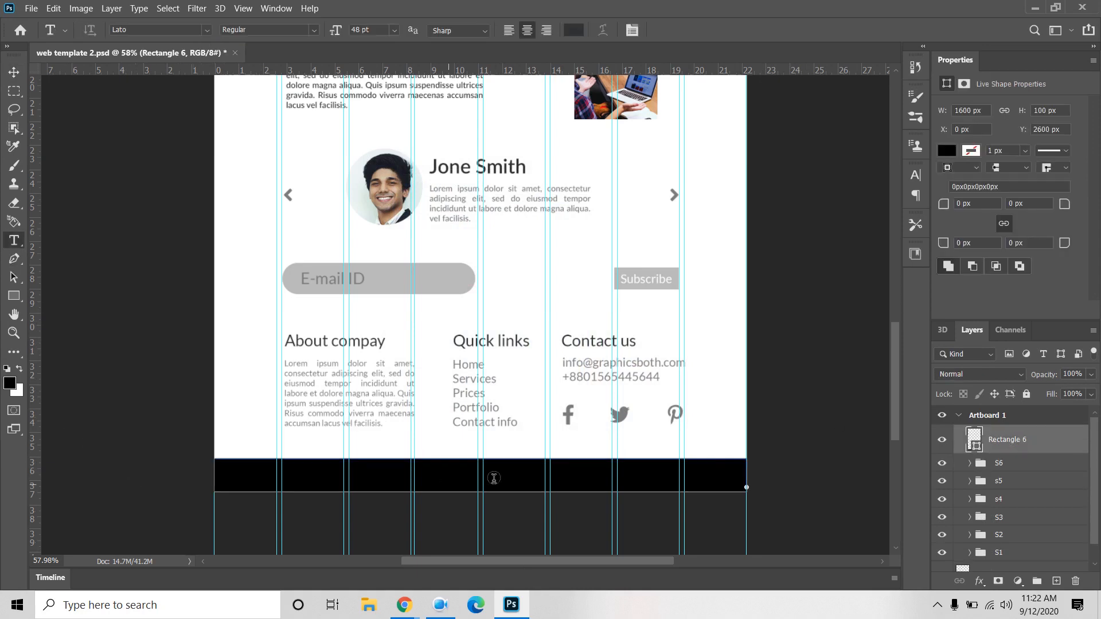
click(449, 481)
click(14, 72)
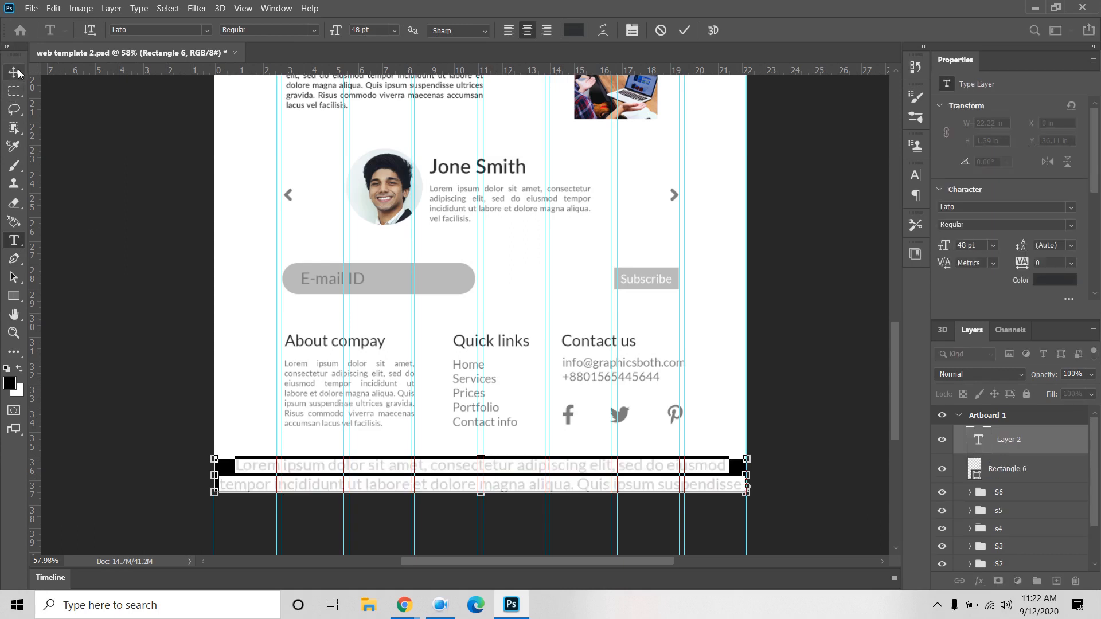
double_click(980, 439)
key(BackSpace)
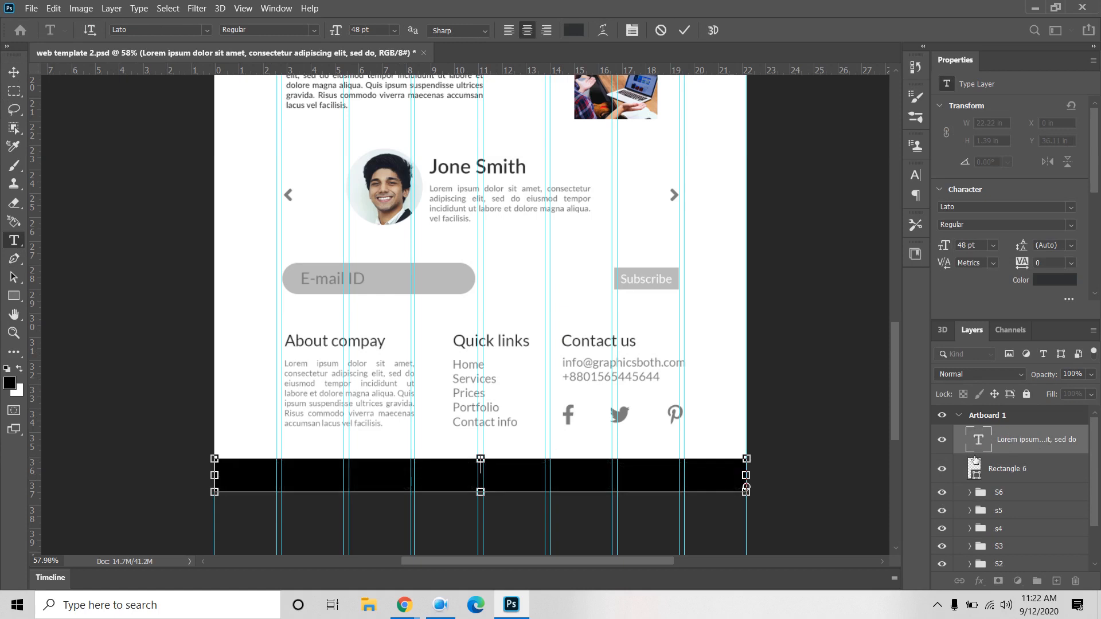
click(1019, 469)
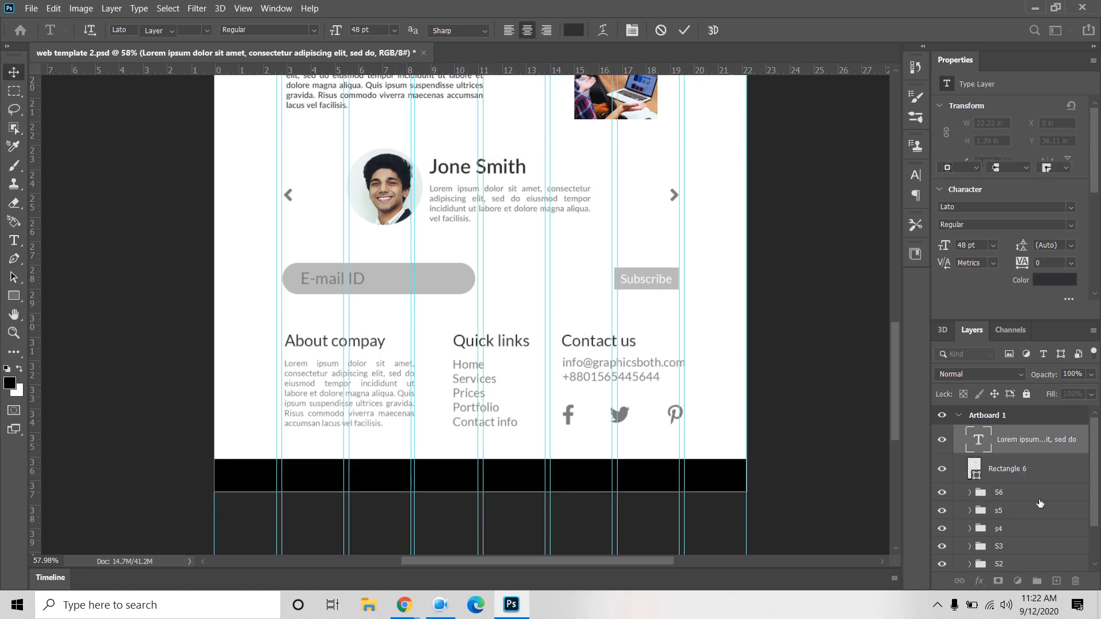
click(1024, 449)
key(Delete)
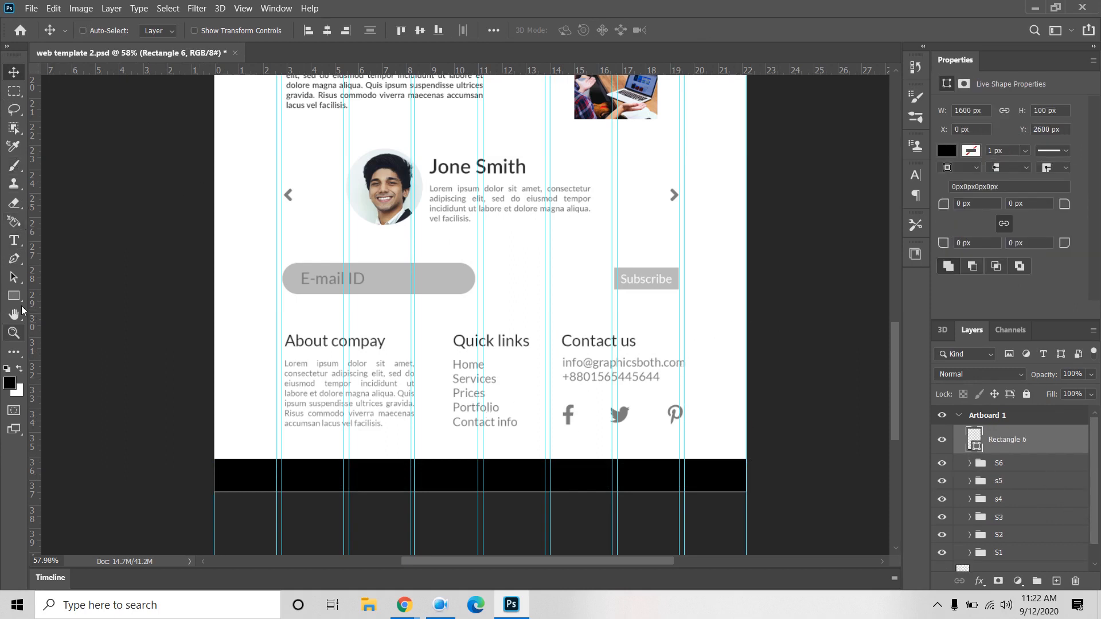
Step: Add placeholder text, move it into the black footer bar and colour it white ffffff
click(13, 240)
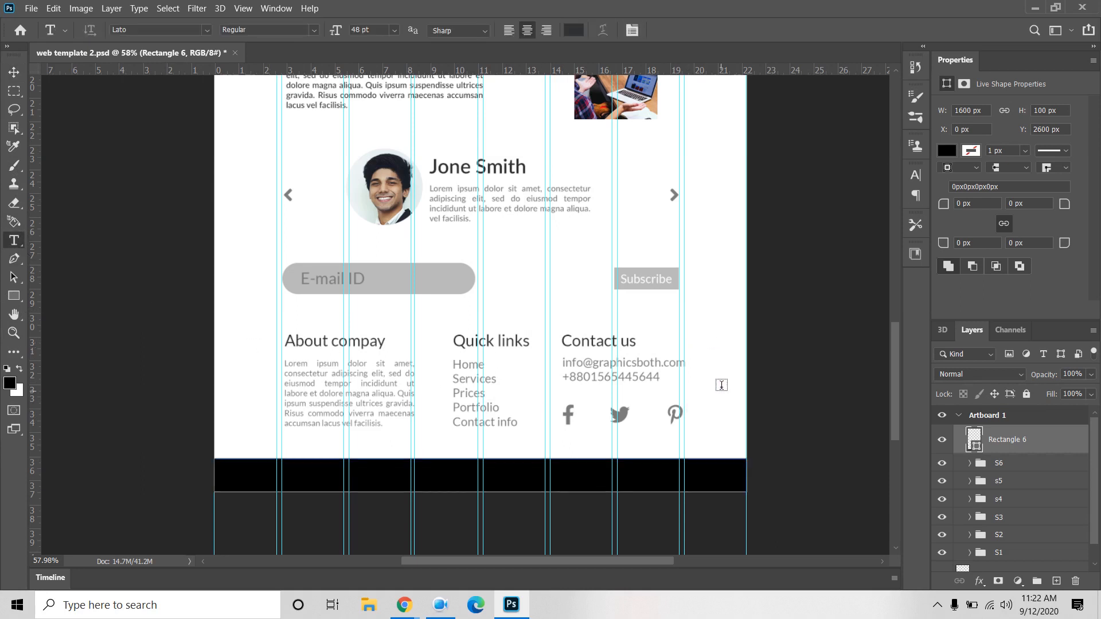
click(718, 393)
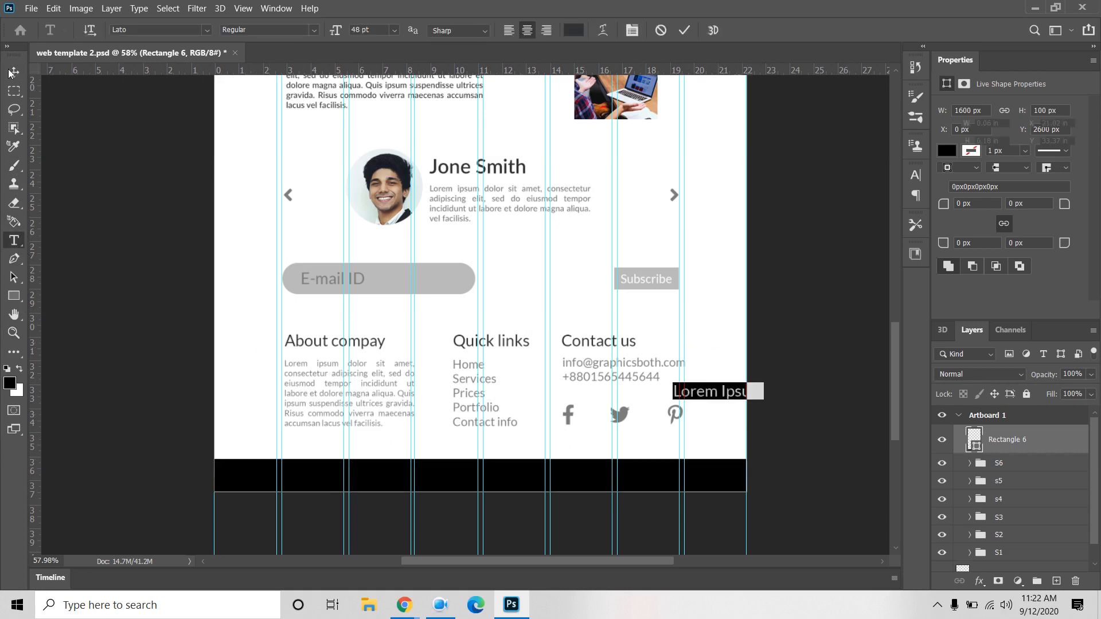
key(ctrl+Return)
drag(711, 397, 450, 482)
click(1064, 285)
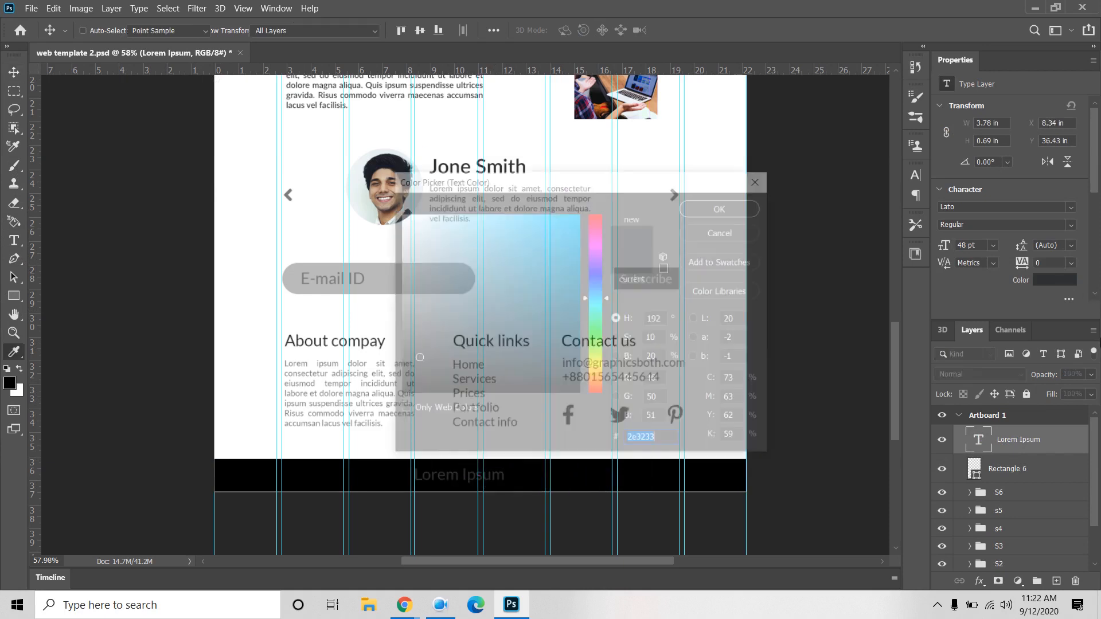
text(ffffff)
click(713, 213)
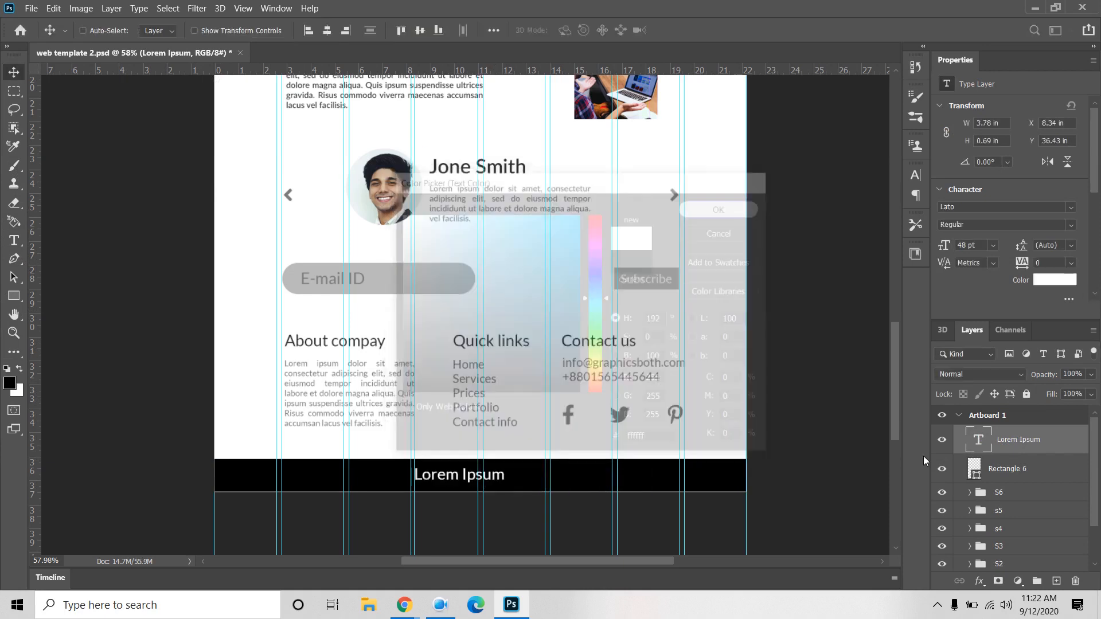
Step: Replace the footer placeholder with 'All right Reserves @ Graphicsboth'
double_click(971, 437)
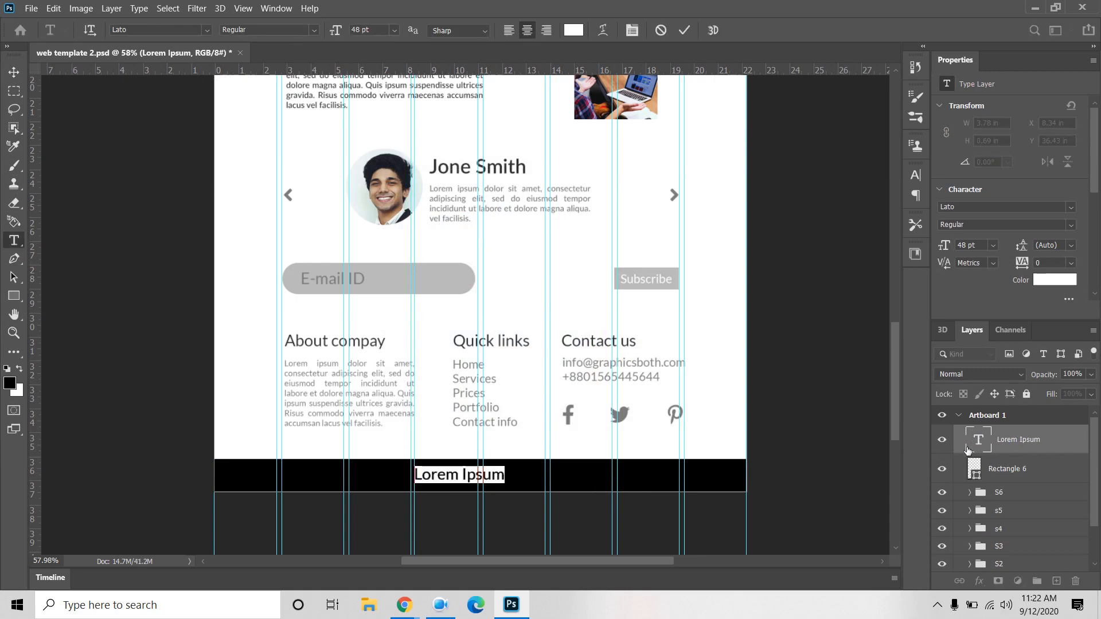
text(Al)
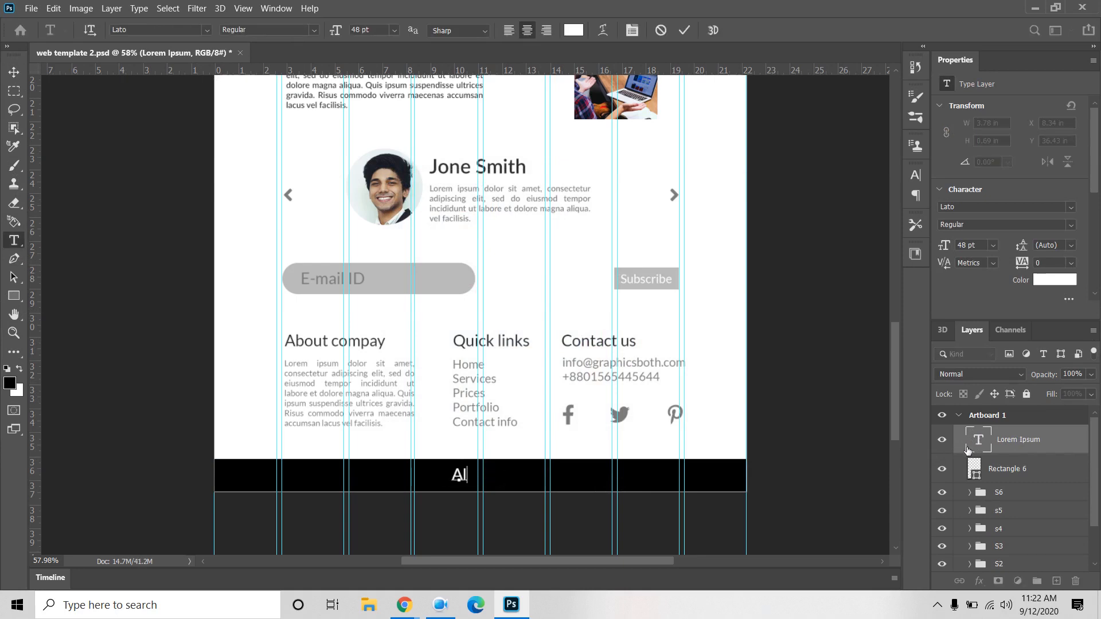
text(l right Reserce=-)
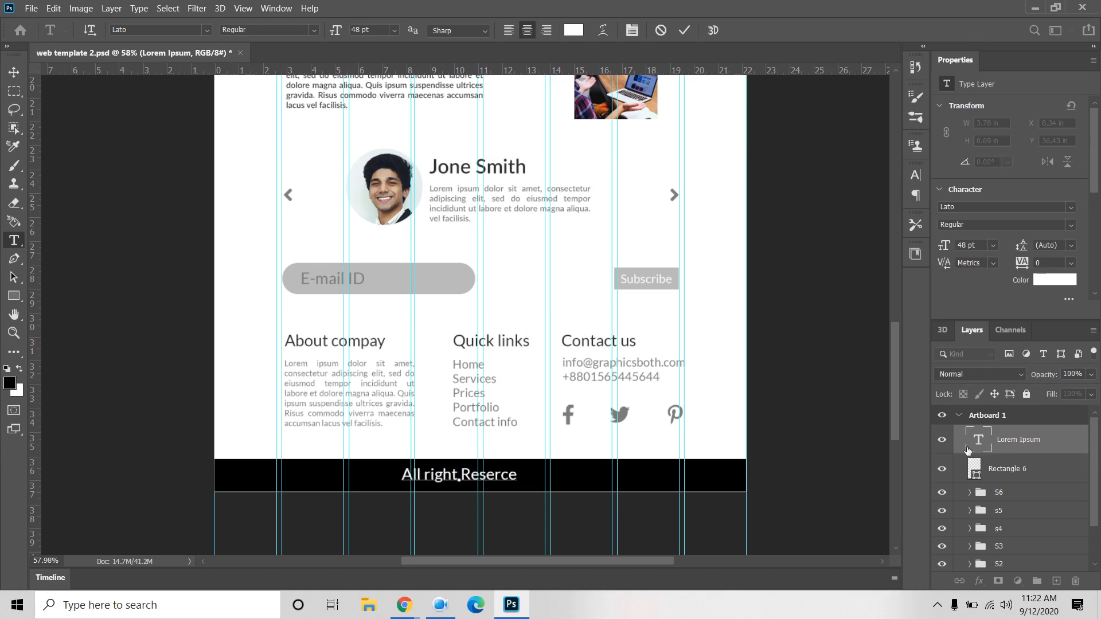
key(BackSpace)
key(BackSpace)
key(BackSpace)
key(BackSpace)
key(BackSpace)
key(BackSpace)
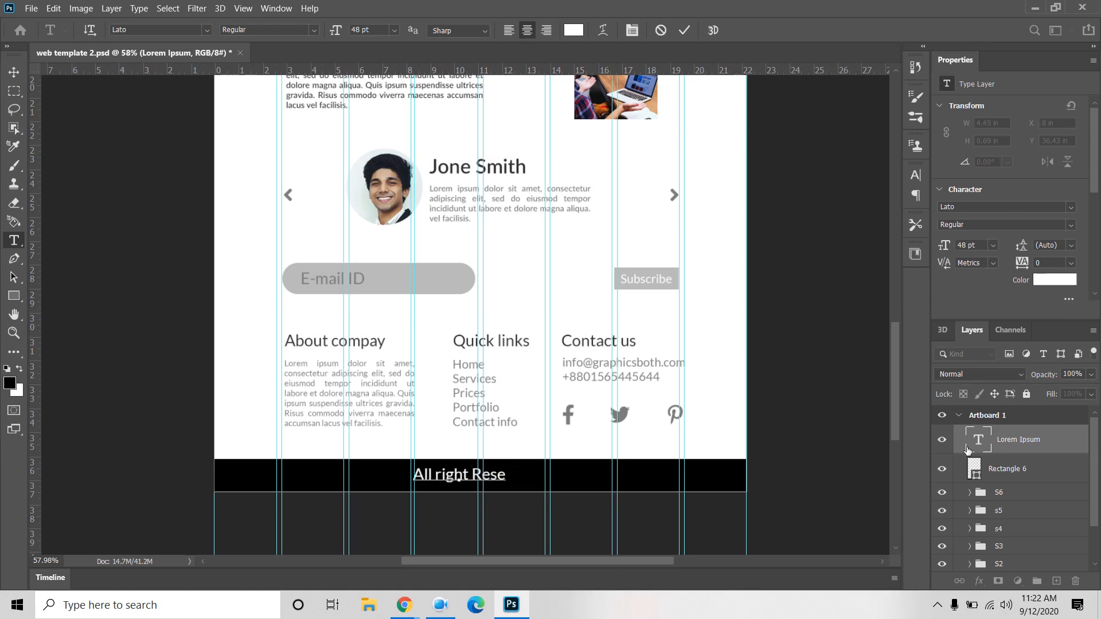
text(rve)
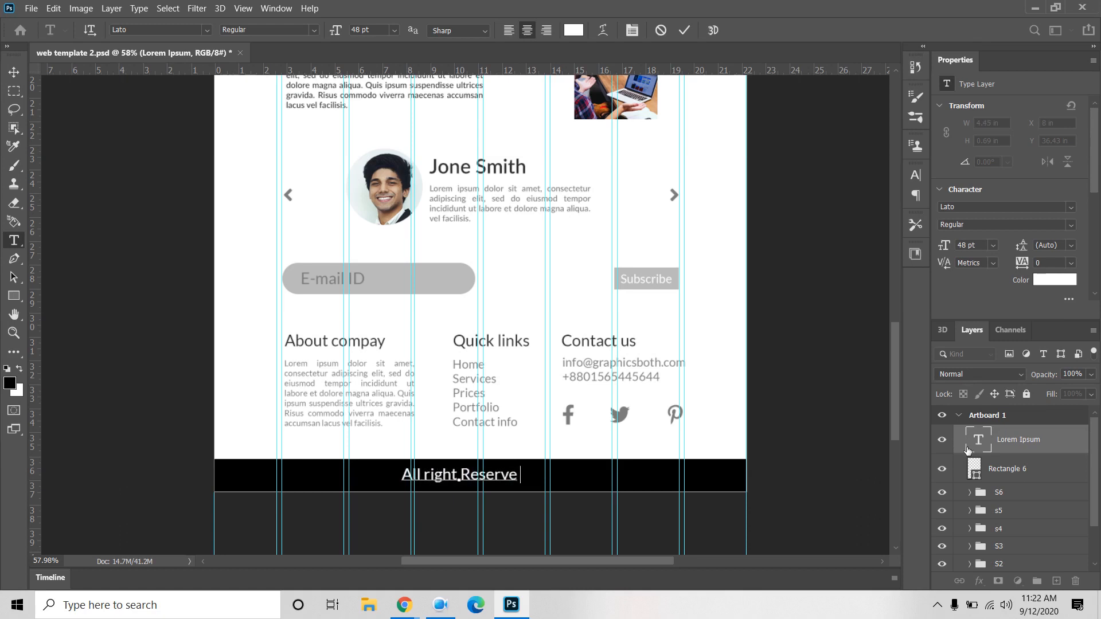
text(s @)
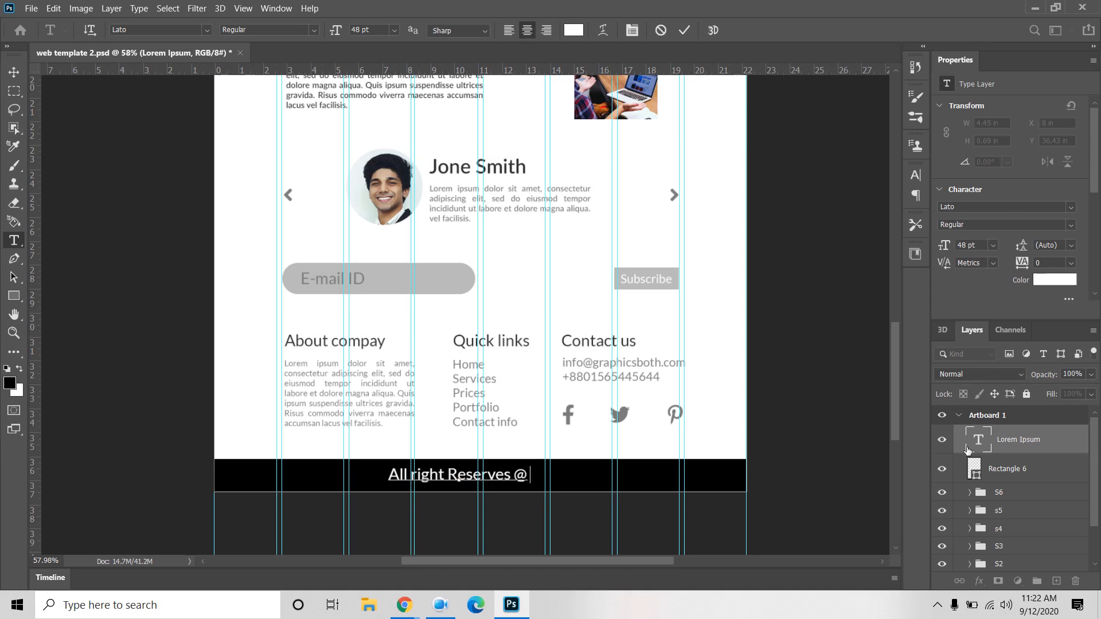
text( Graphics)
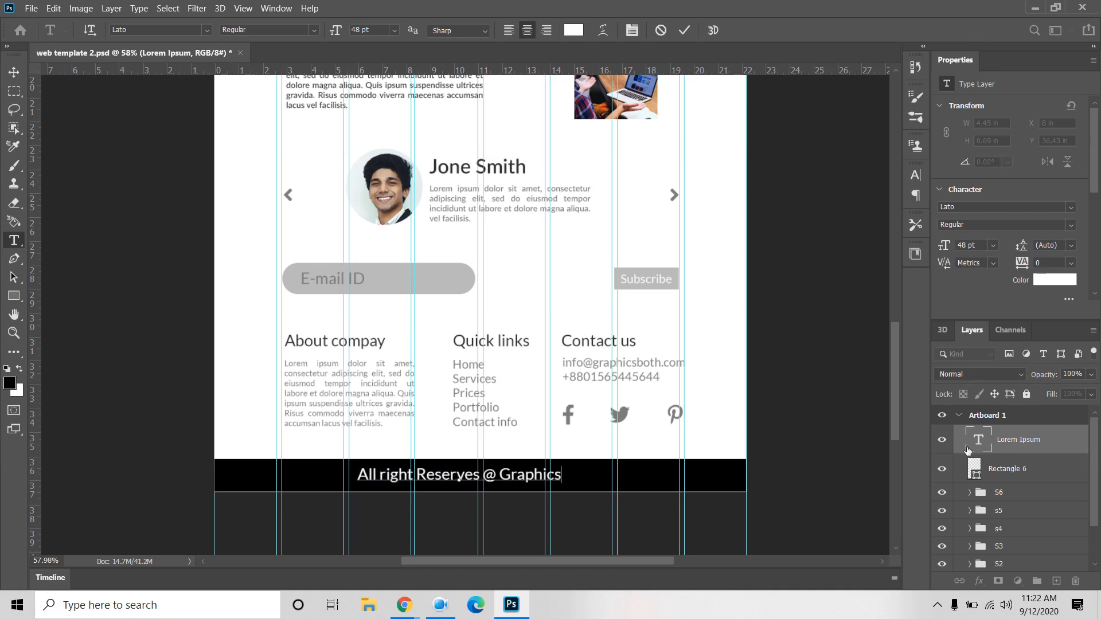
text(both)
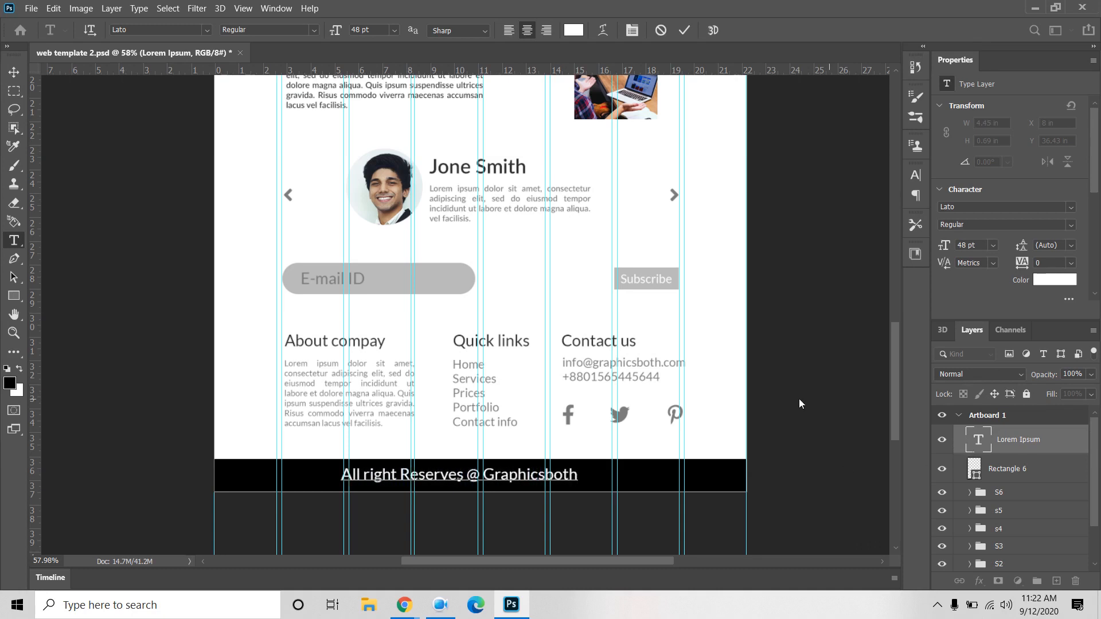
click(21, 70)
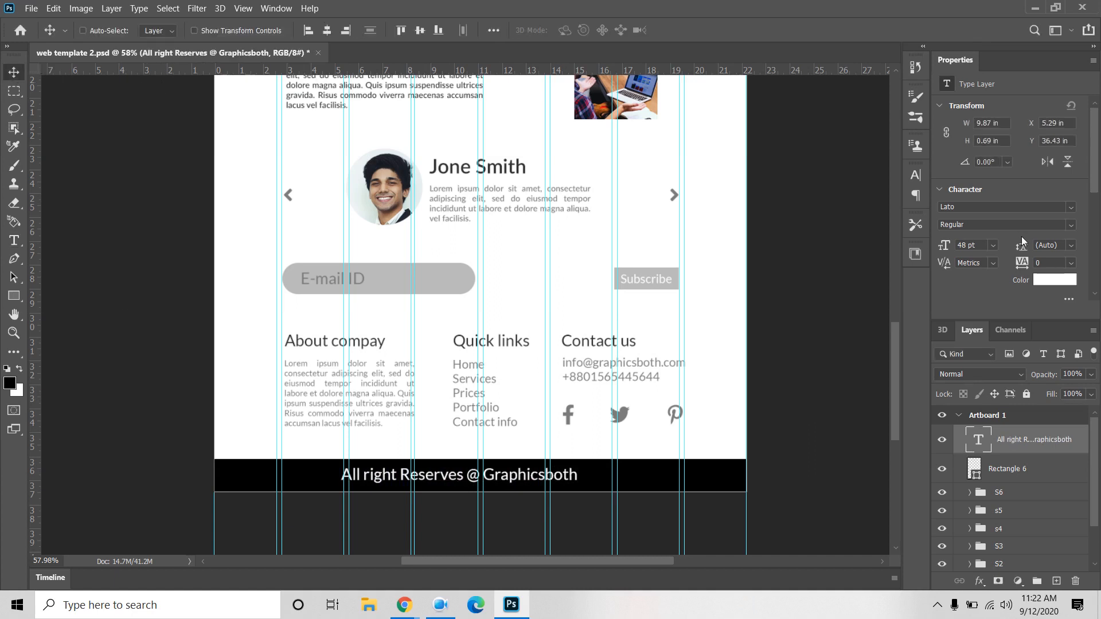
Step: Set the footer text to 36 pt, centre it horizontally on the artboard and save
click(993, 246)
click(975, 405)
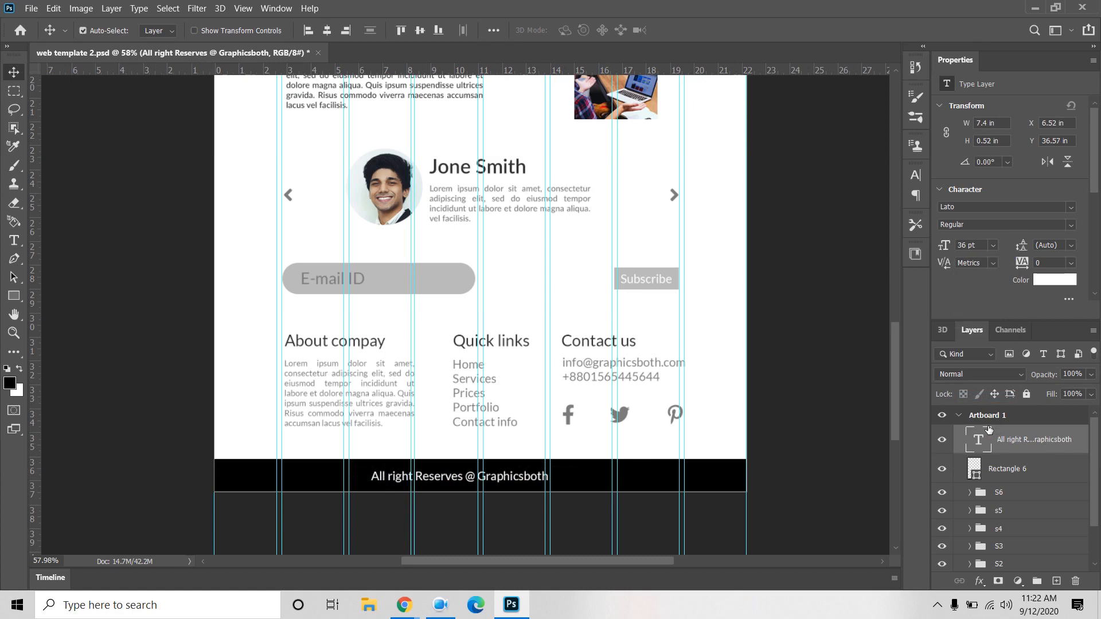
key(ctrl+a)
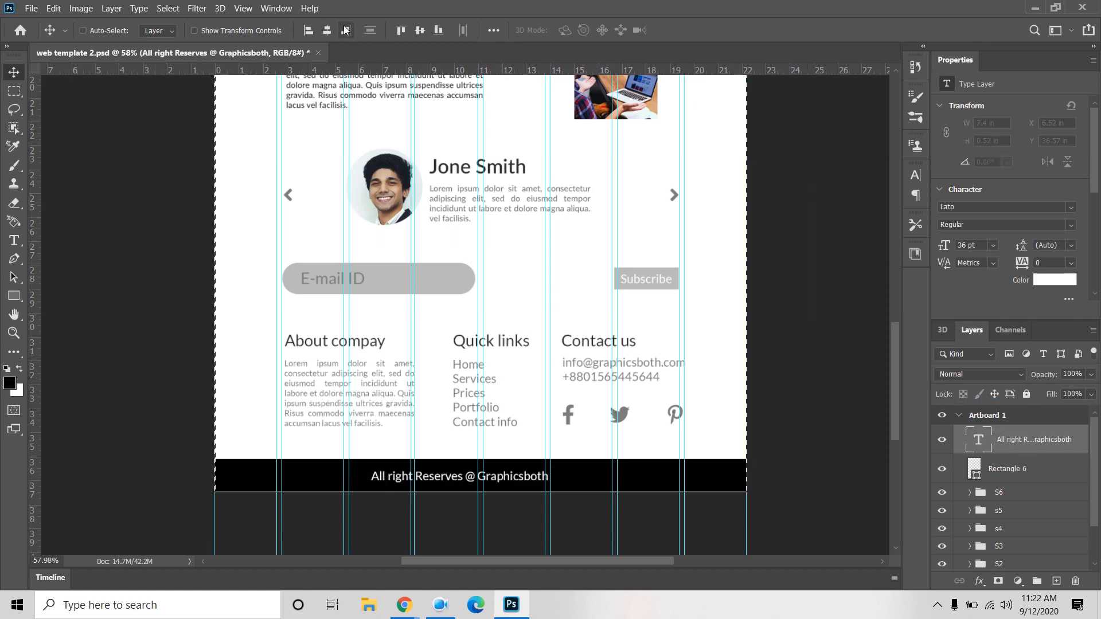
click(328, 31)
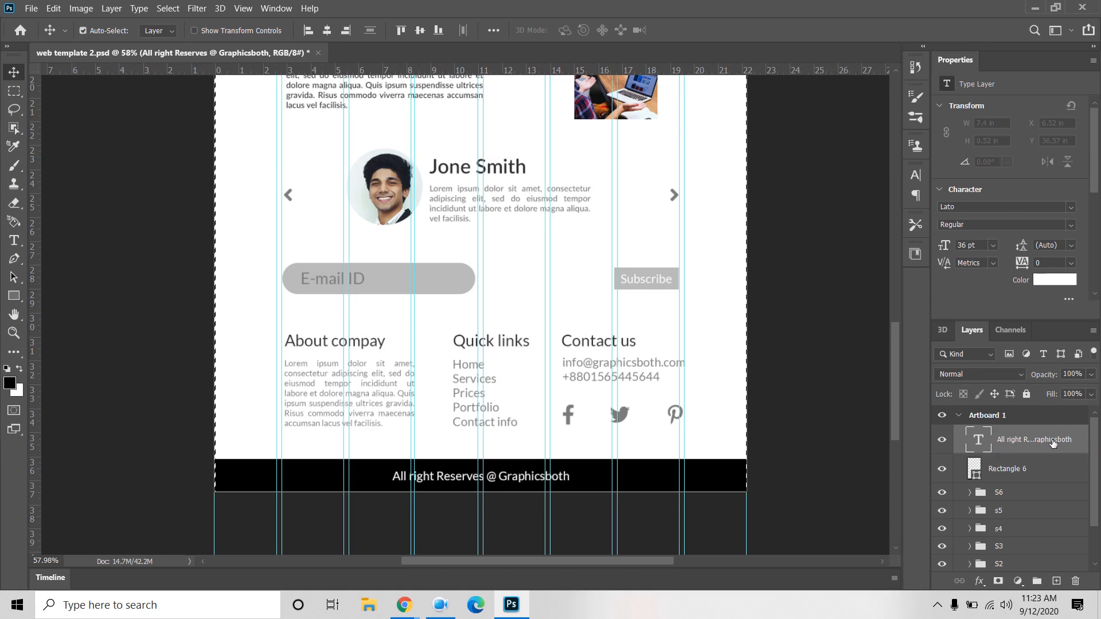
key(ctrl+s)
key(ctrl+d)
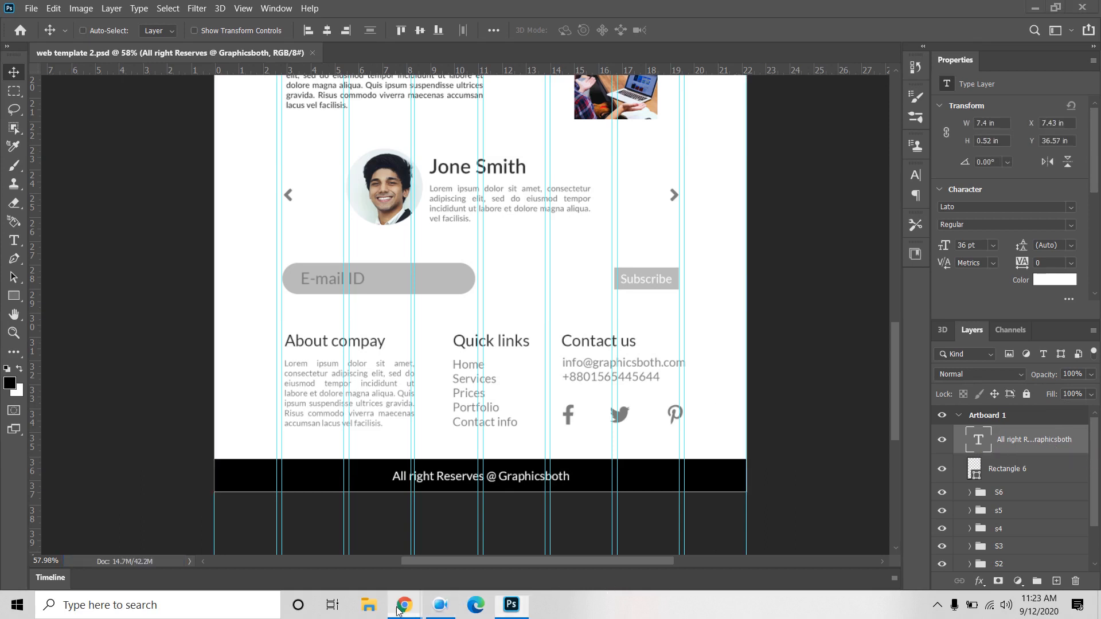
mouse_move(404, 605)
click(352, 542)
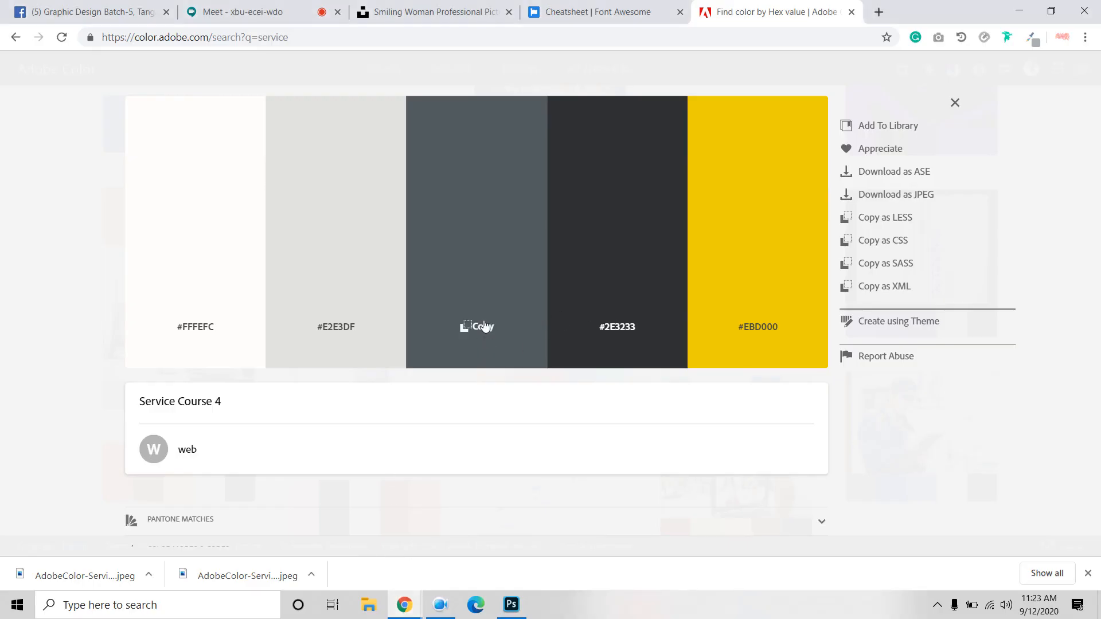
click(510, 604)
scroll(1019, 459, down, 1)
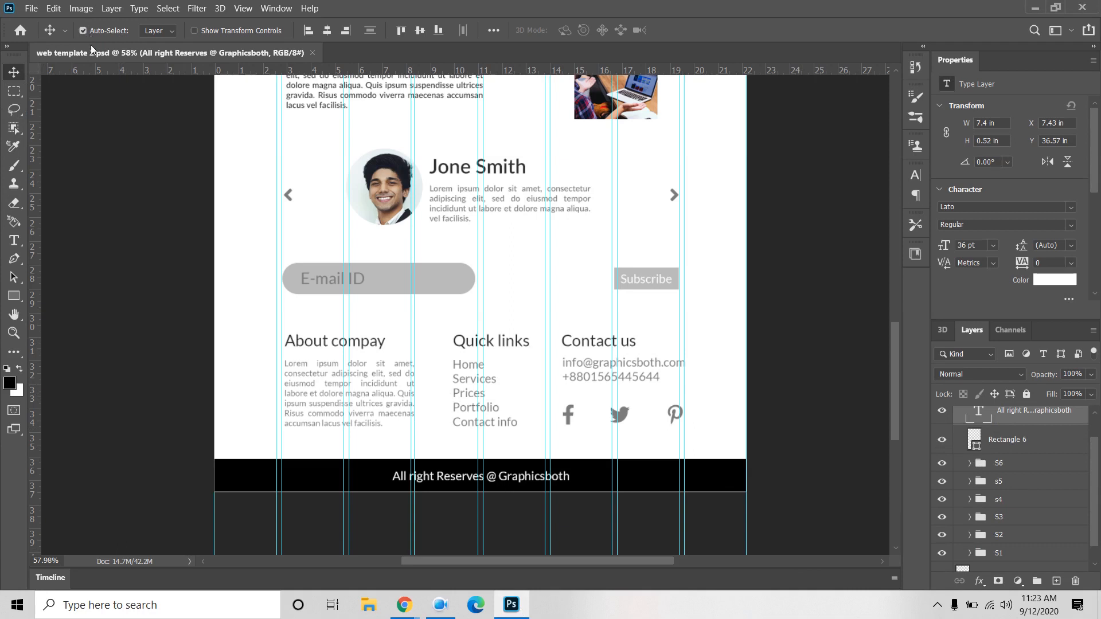
Step: Recolour the About company text, Quick links list and e-mail/phone details to #515B5E
click(338, 381)
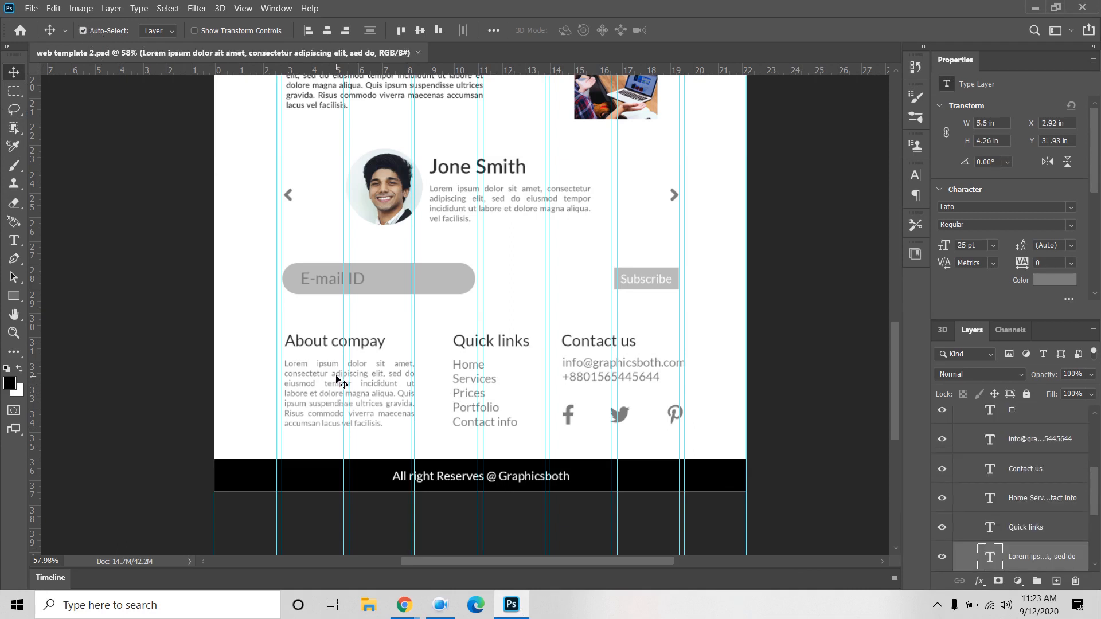
click(1056, 280)
key(ctrl+v)
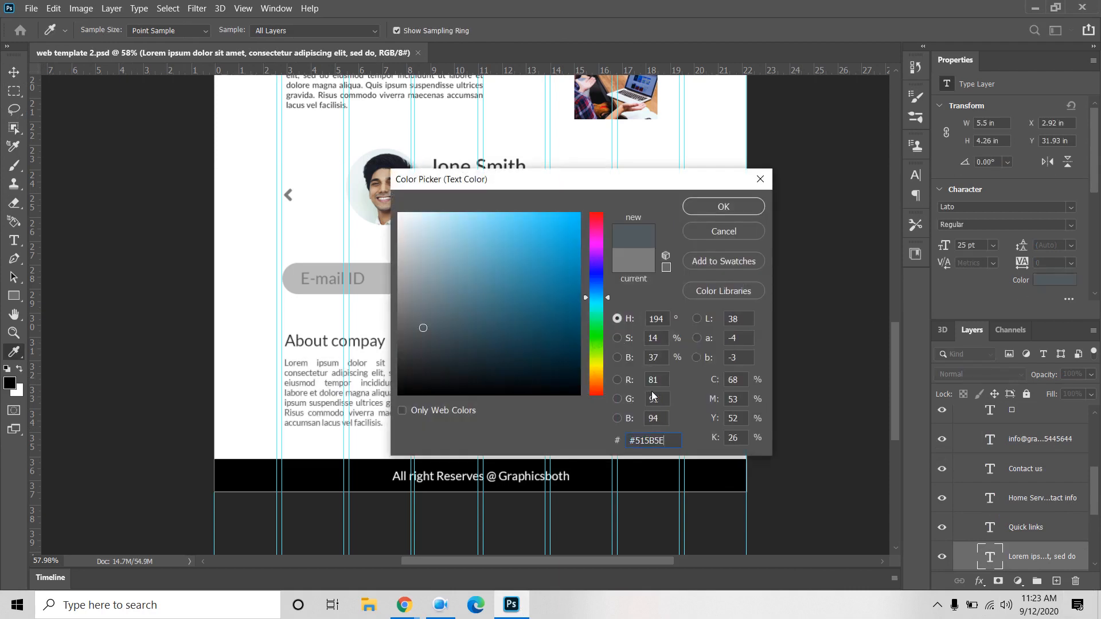
click(738, 206)
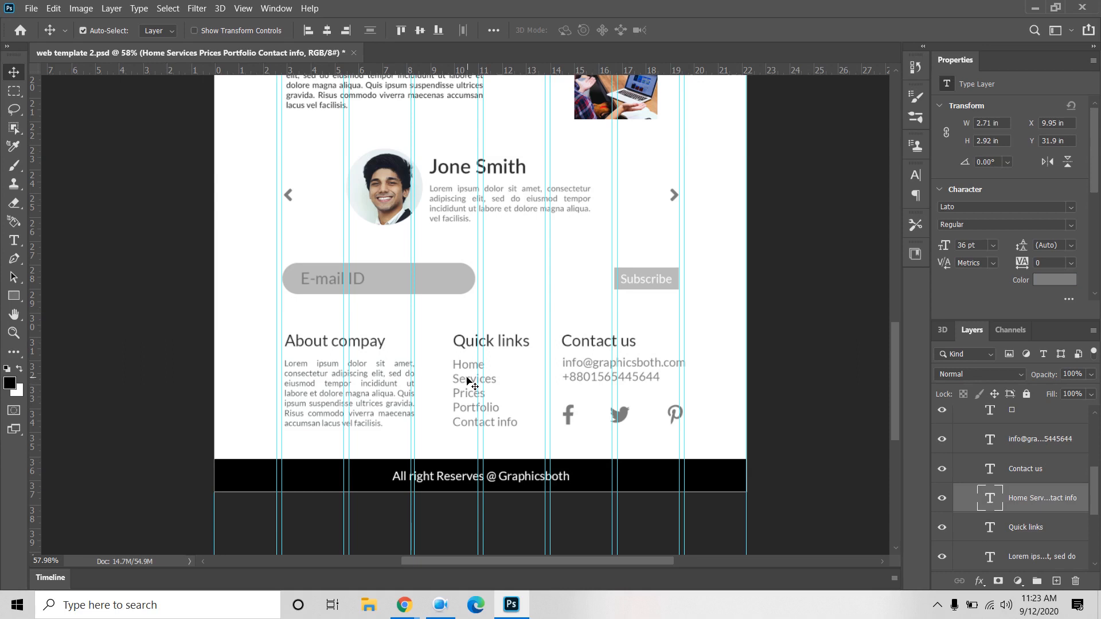
click(1061, 281)
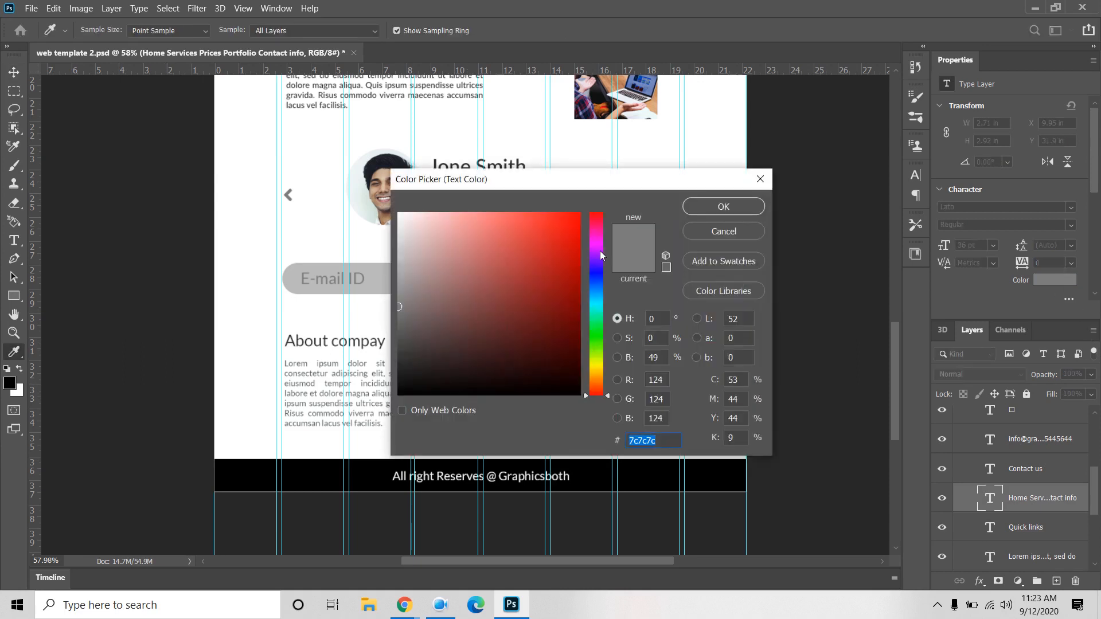
text(#515B5E)
click(710, 205)
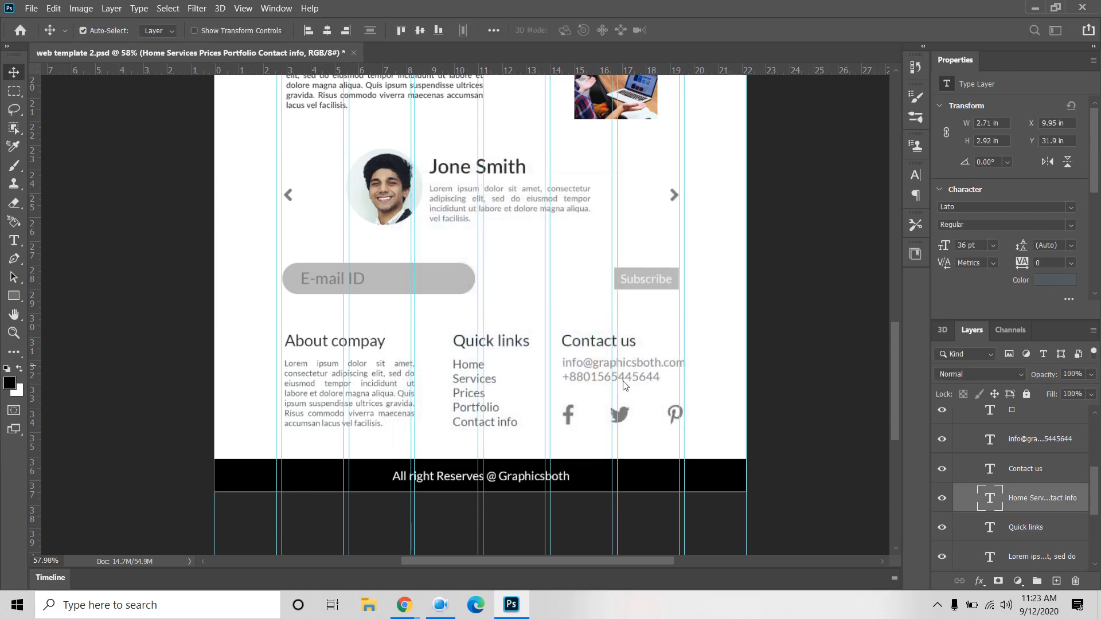
click(593, 370)
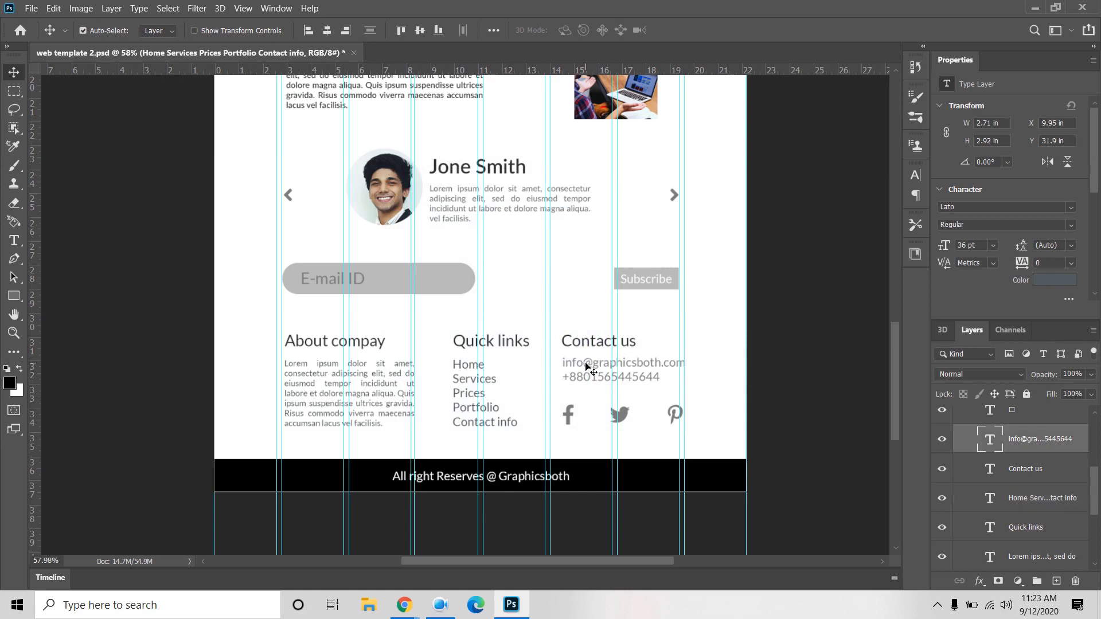
click(1064, 282)
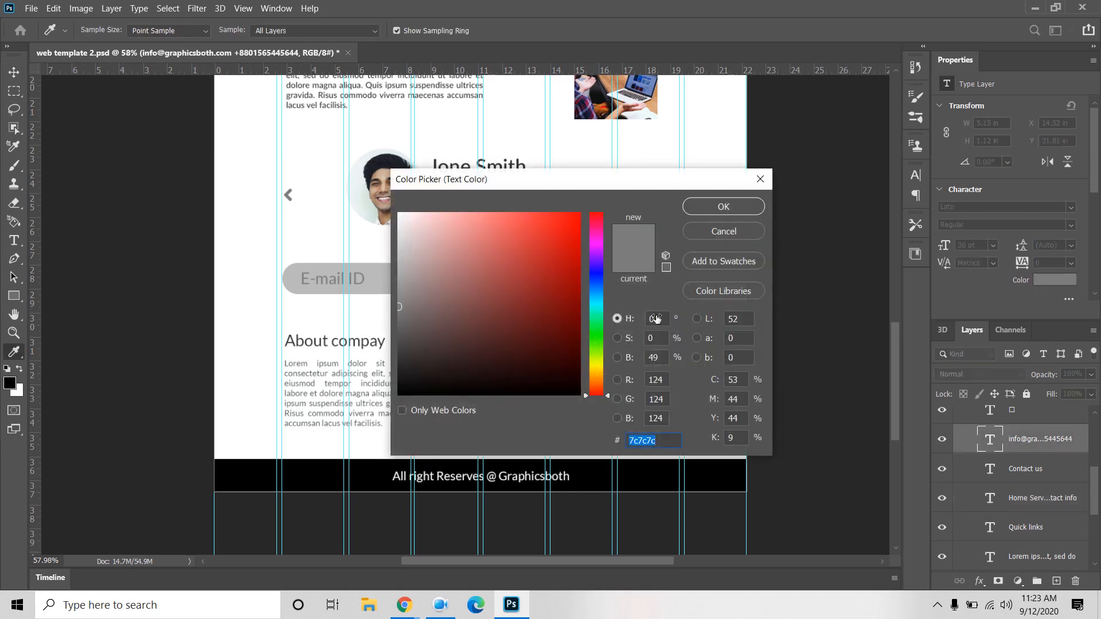
text(515b5e)
click(728, 210)
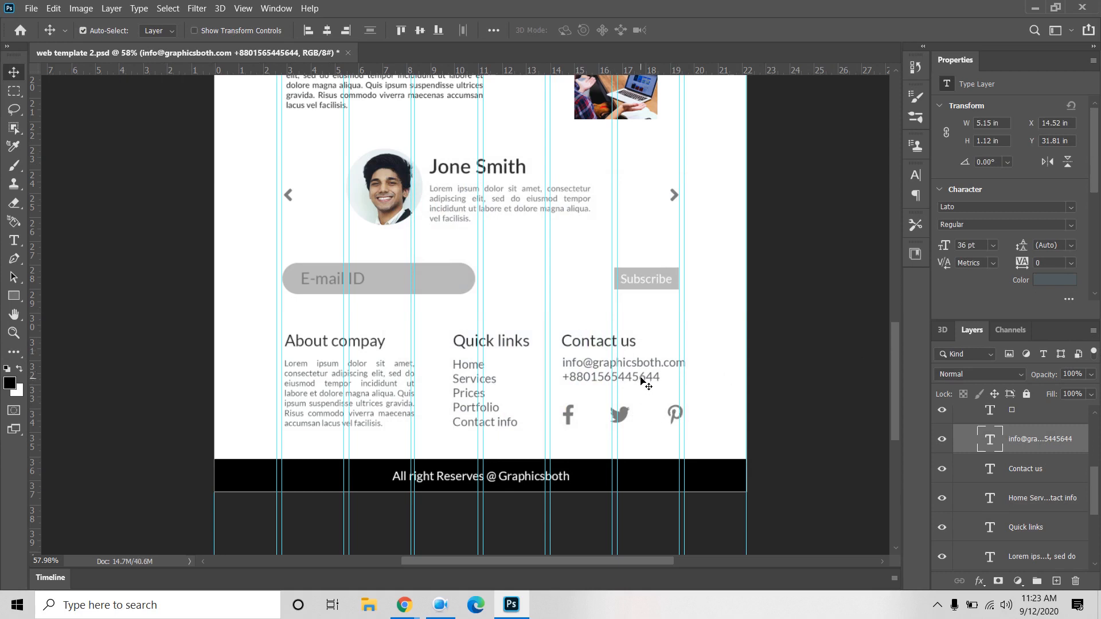
Step: Nudge the Twitter icon right and colour the three social icons #515B5E
click(622, 418)
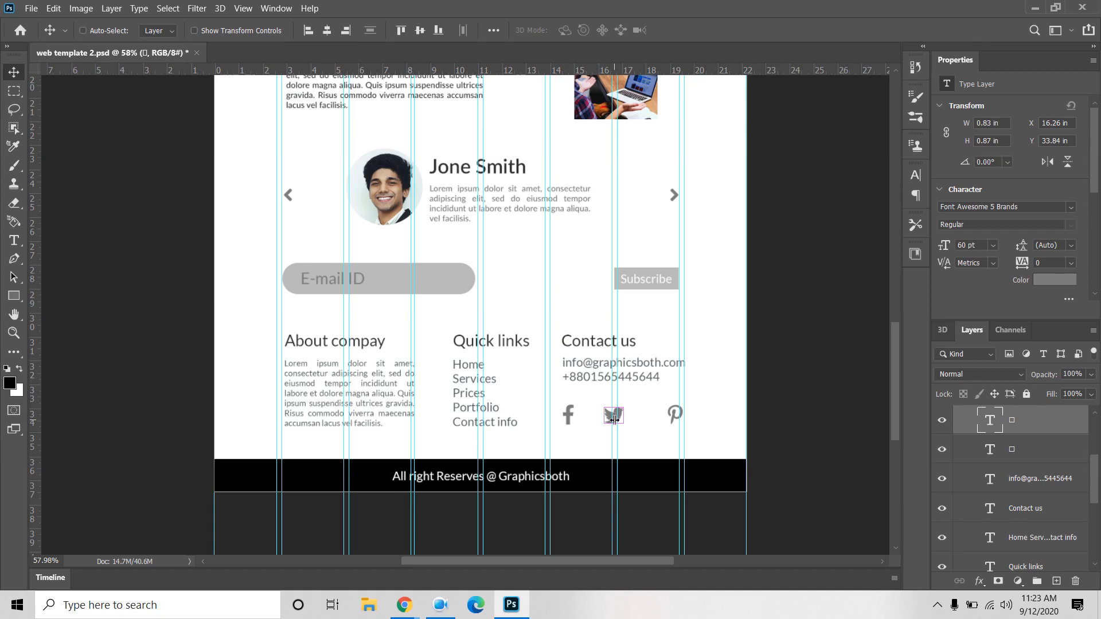
drag(613, 419, 617, 422)
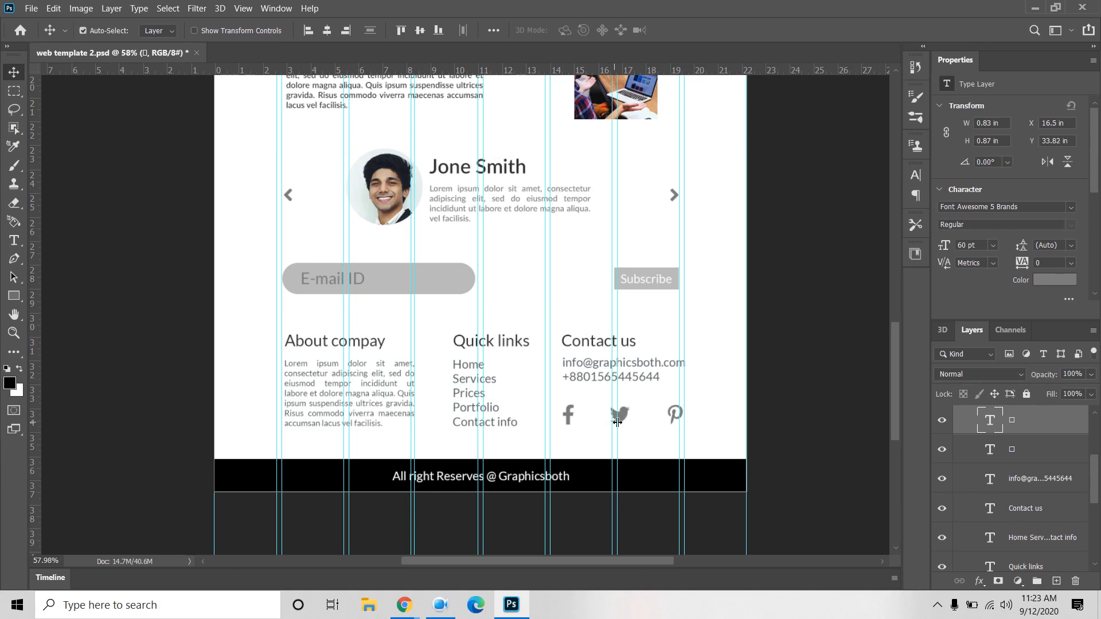
shift+click(1033, 457)
scroll(1032, 453, up, 1)
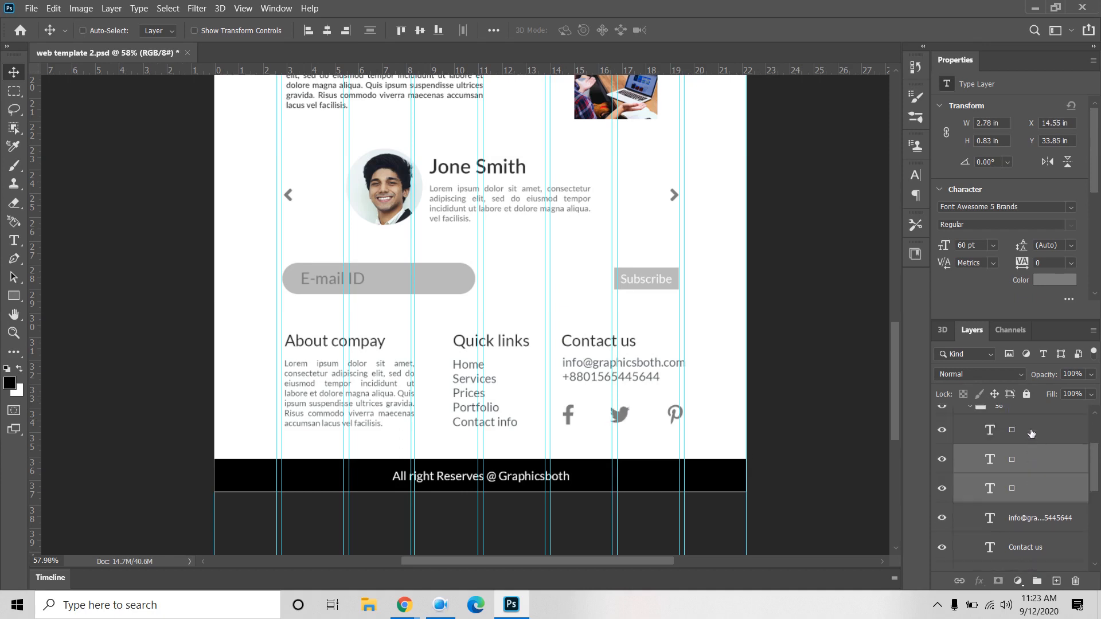
shift+click(1031, 431)
click(1054, 280)
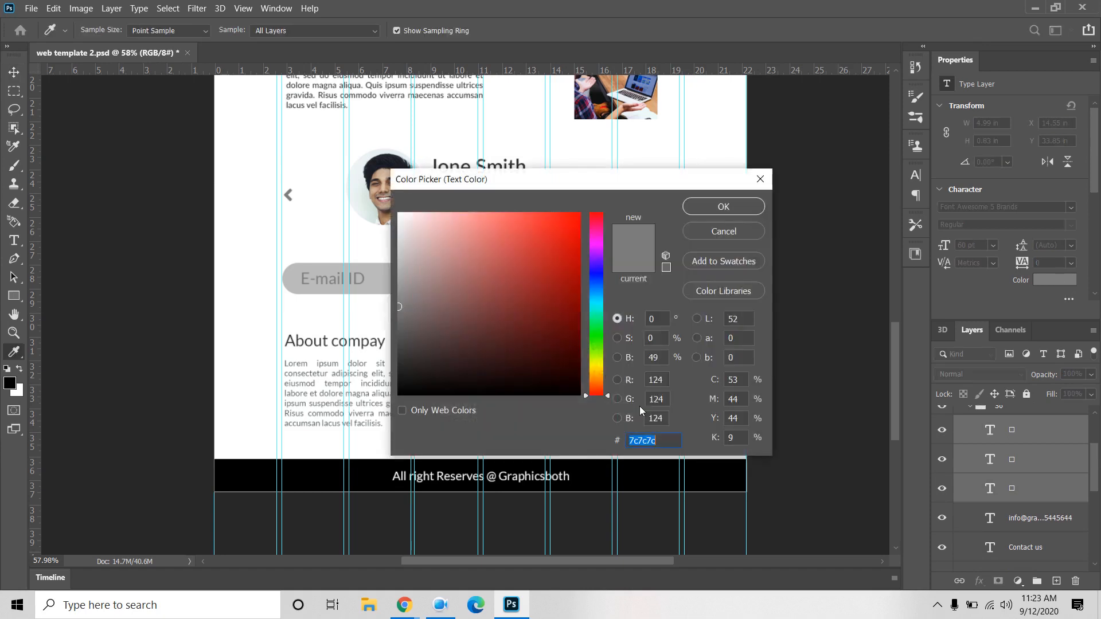
key(ctrl+v)
click(720, 212)
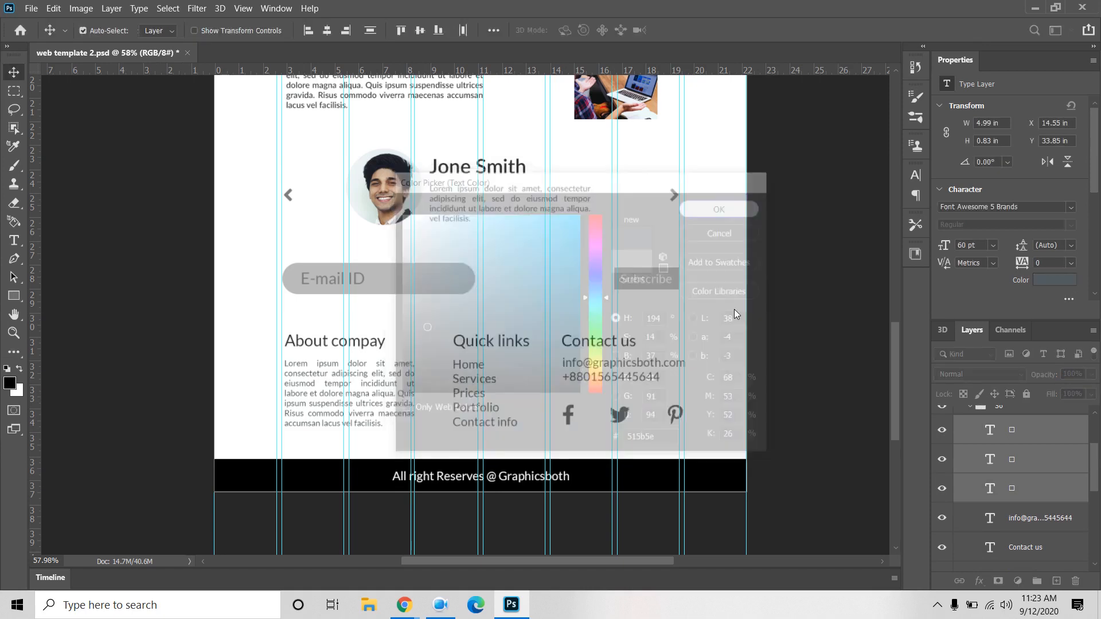
scroll(761, 373, up, 5)
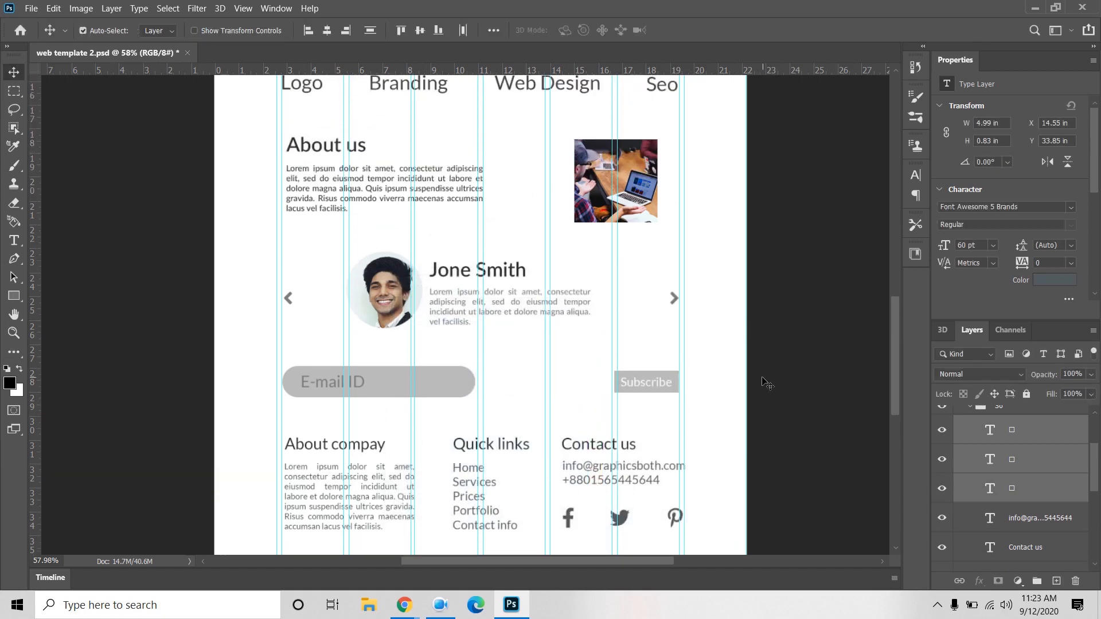
Step: Fill the E-mail ID field and Subscribe button rectangles with blue-grey #515B5E
scroll(1035, 487, up, 3)
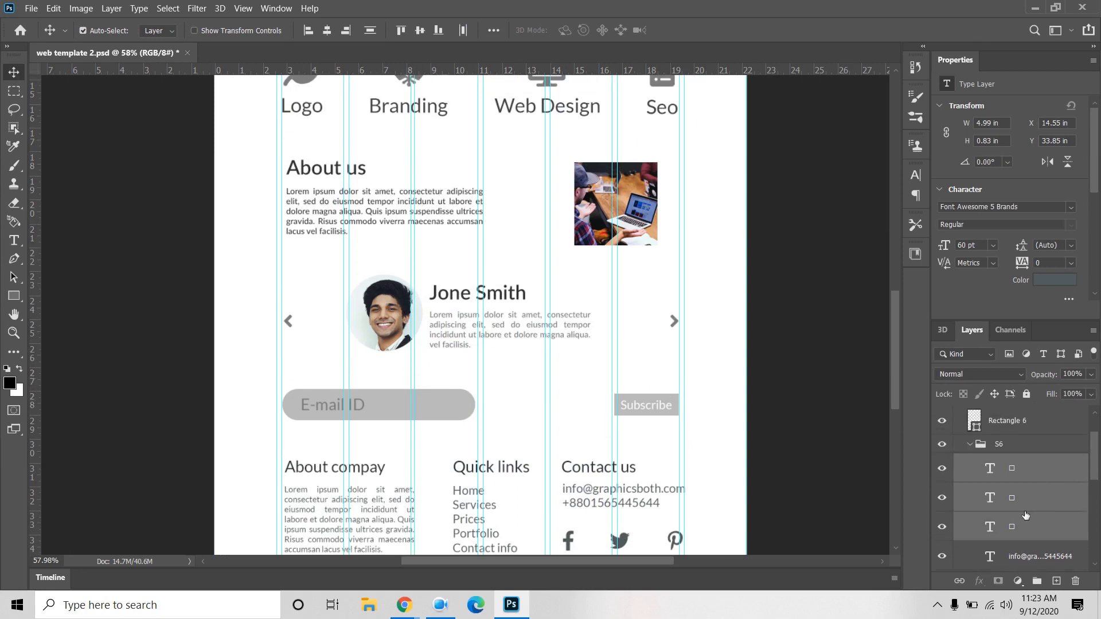
click(442, 405)
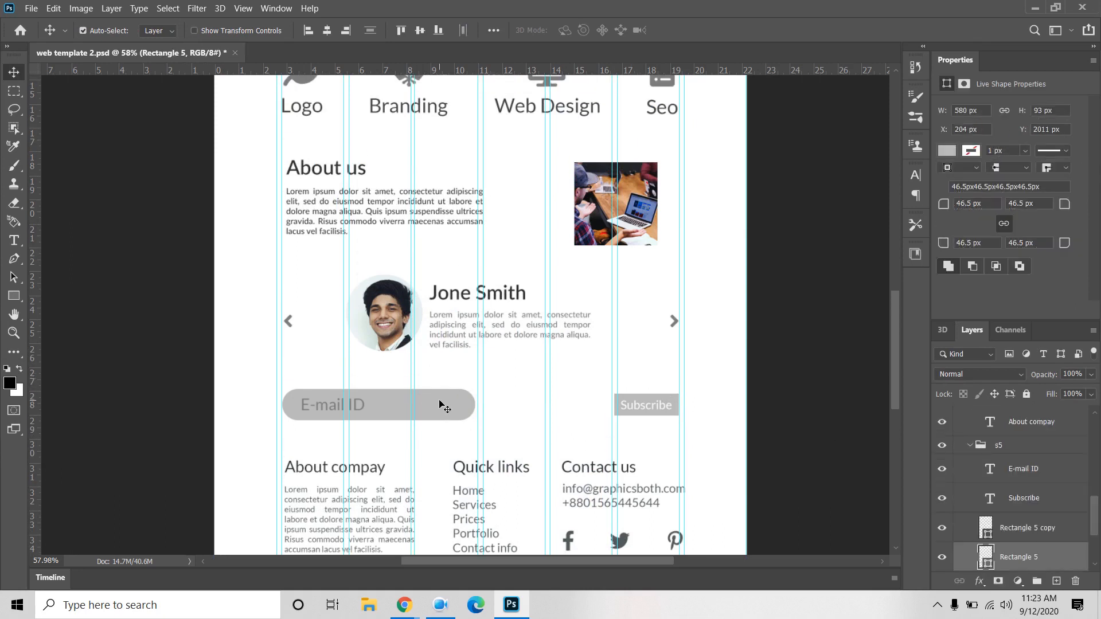
click(945, 150)
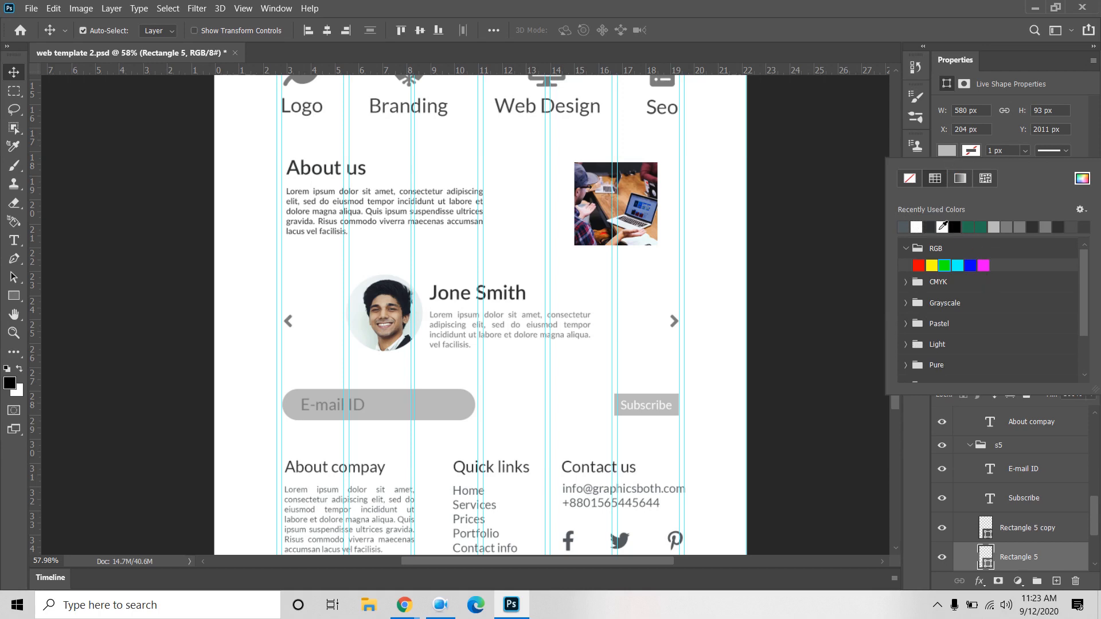
click(1081, 178)
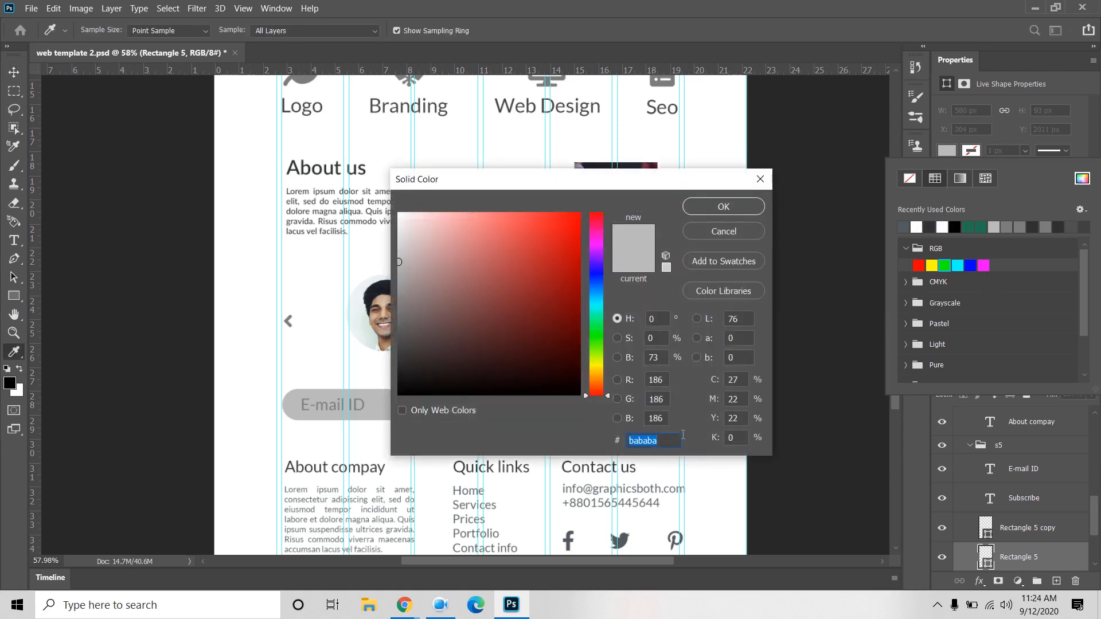
click(636, 470)
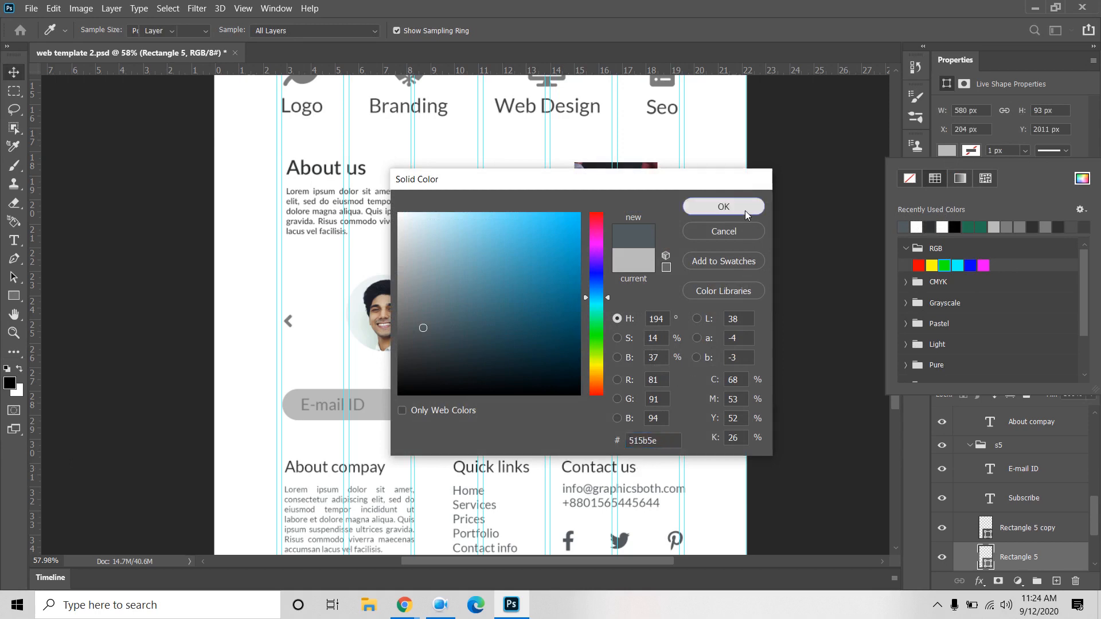
click(745, 211)
click(665, 419)
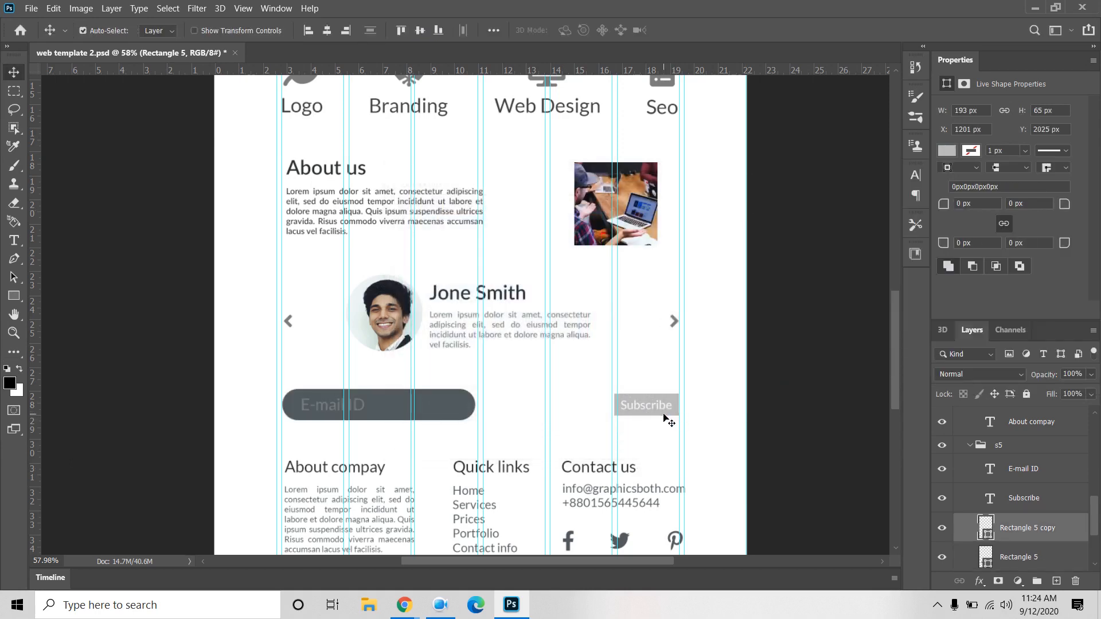
click(946, 151)
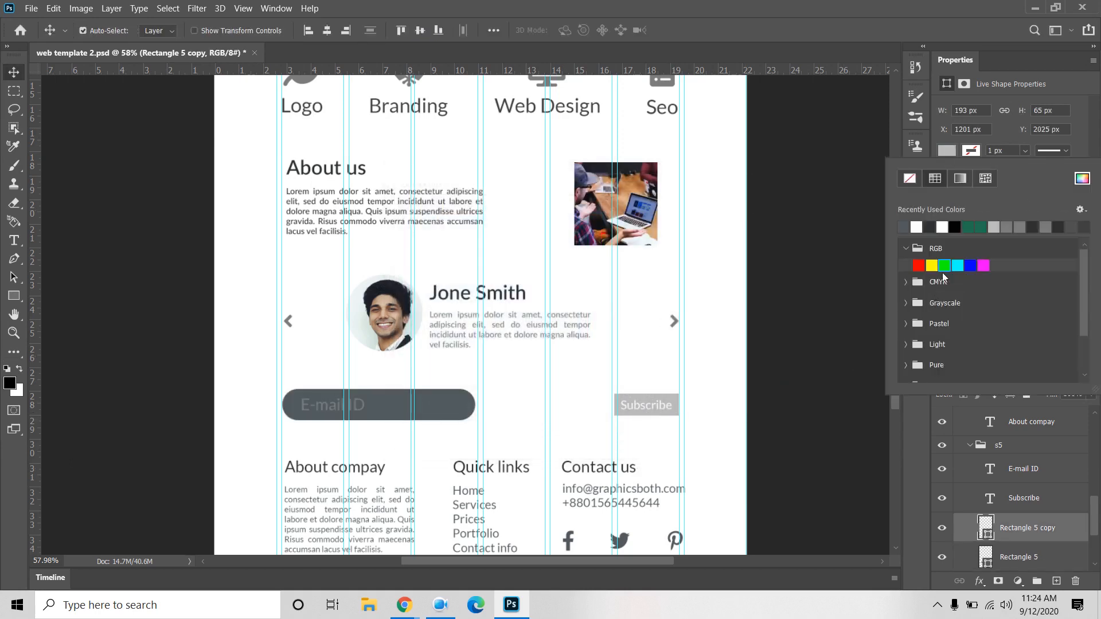
click(1081, 181)
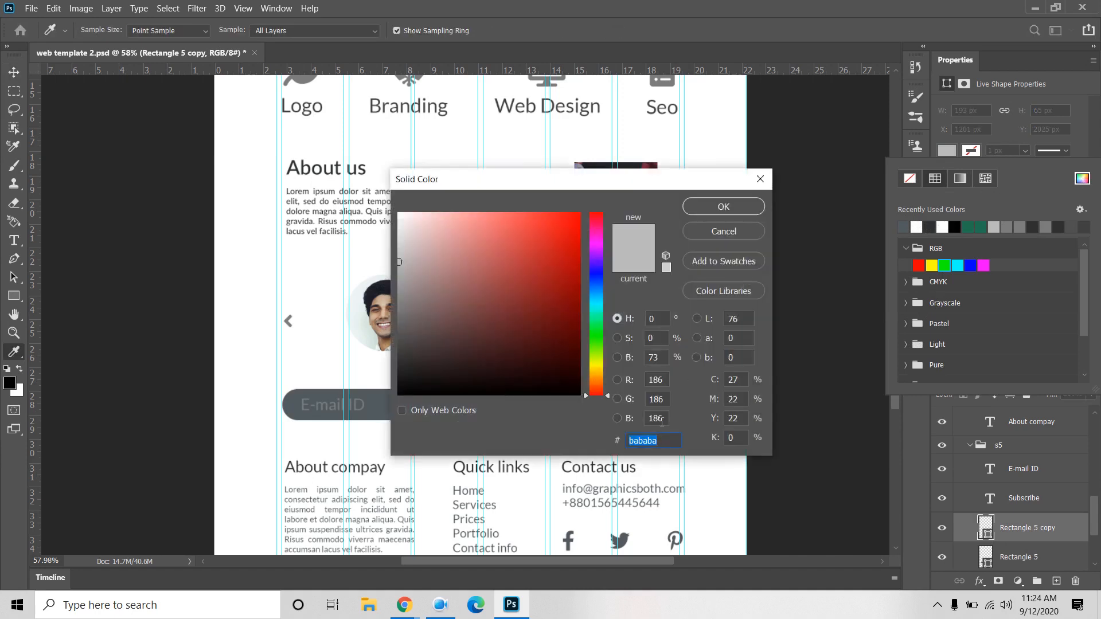
text(#515B5E)
click(723, 212)
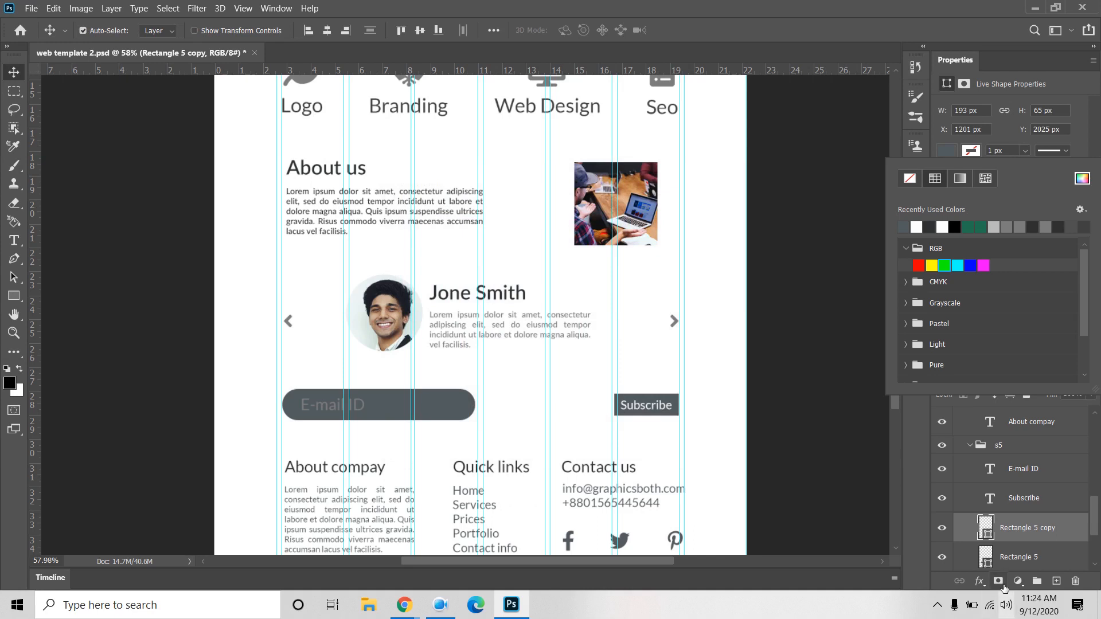
click(1046, 483)
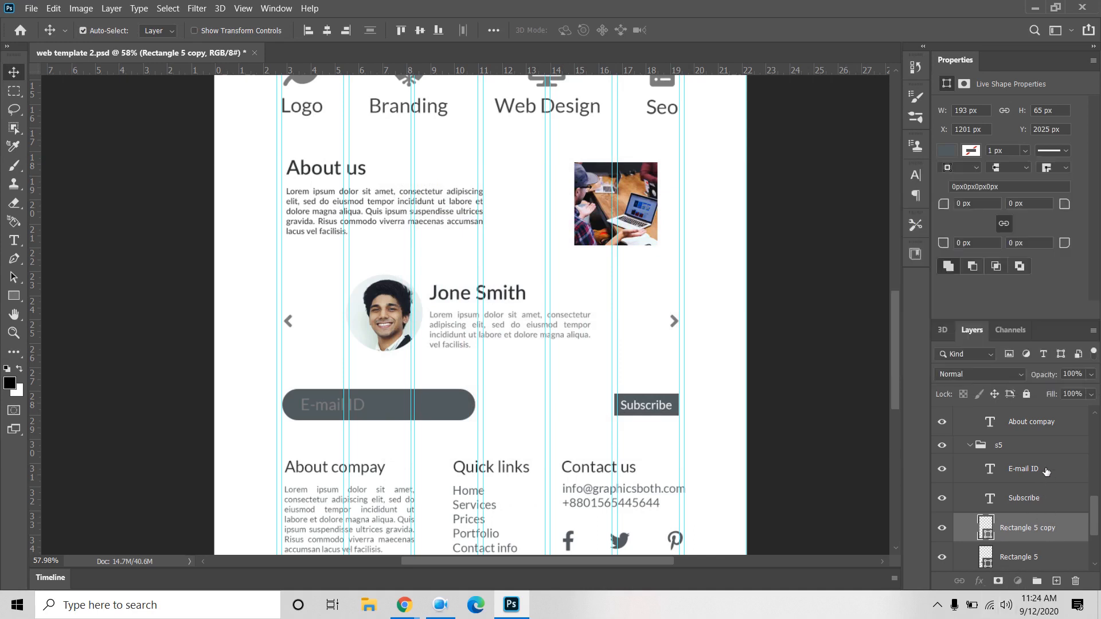
Step: Make the E-mail ID and Subscribe labels white #ffffff
click(1030, 478)
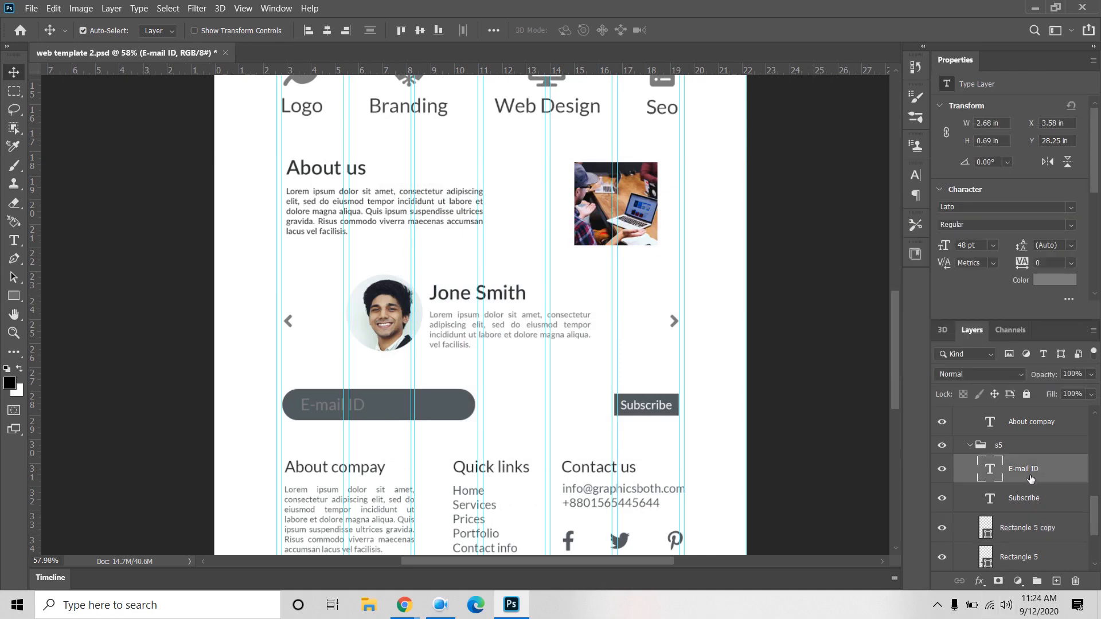
click(1052, 280)
click(353, 162)
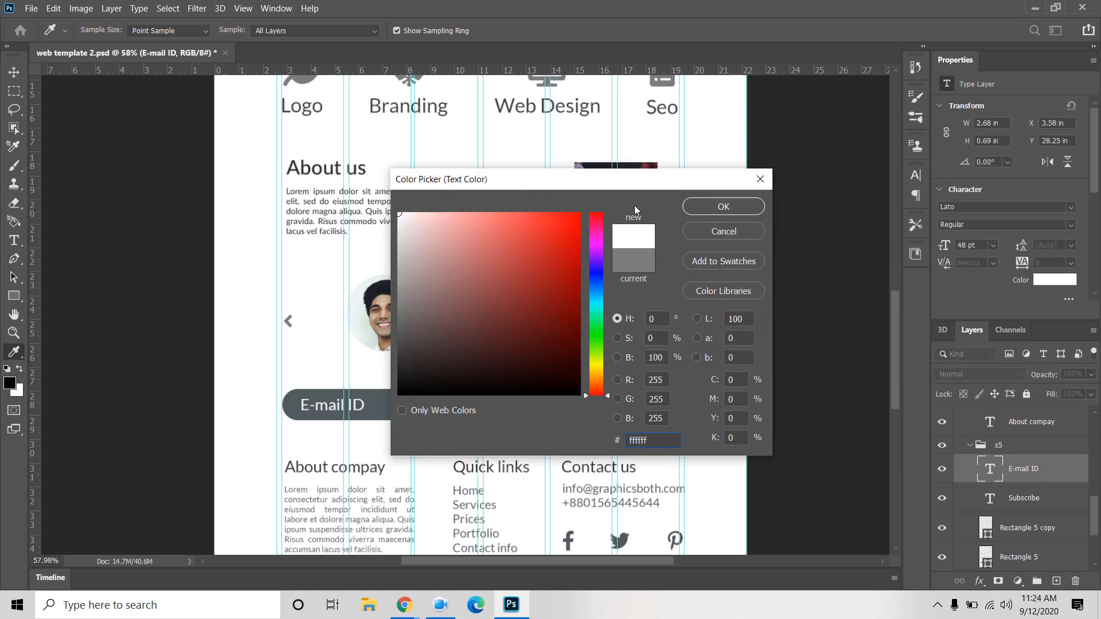
click(724, 207)
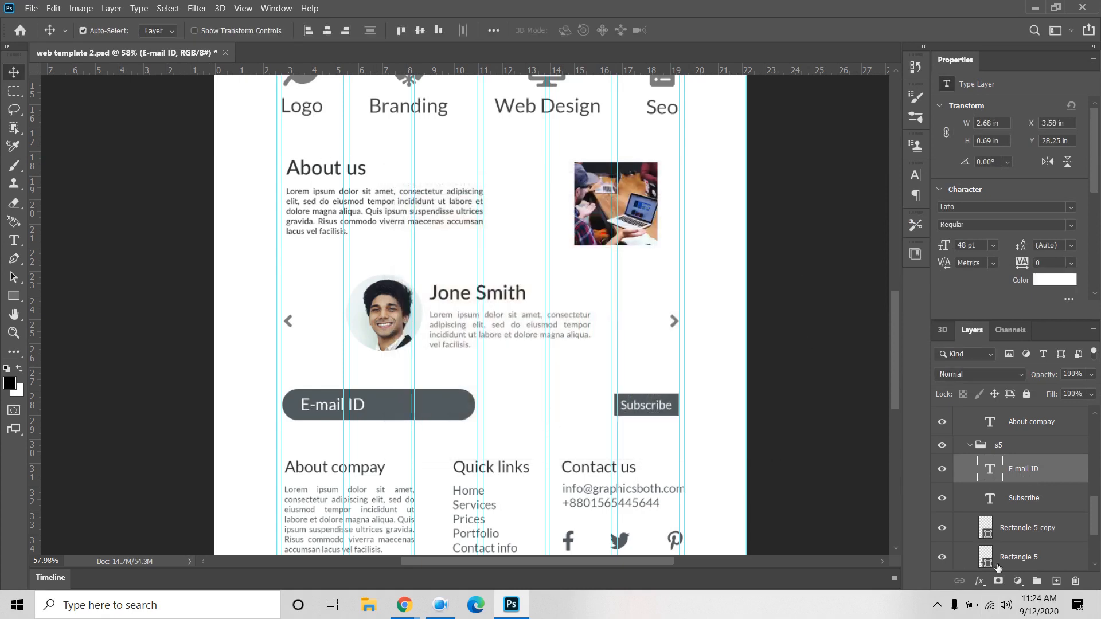
click(1023, 505)
click(1053, 280)
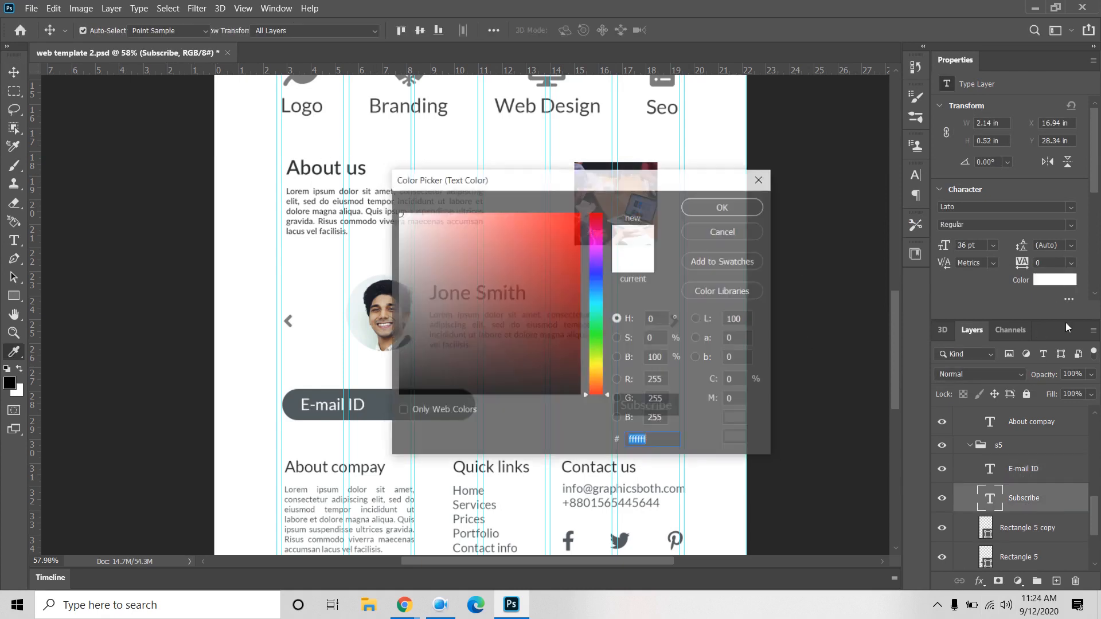
click(734, 207)
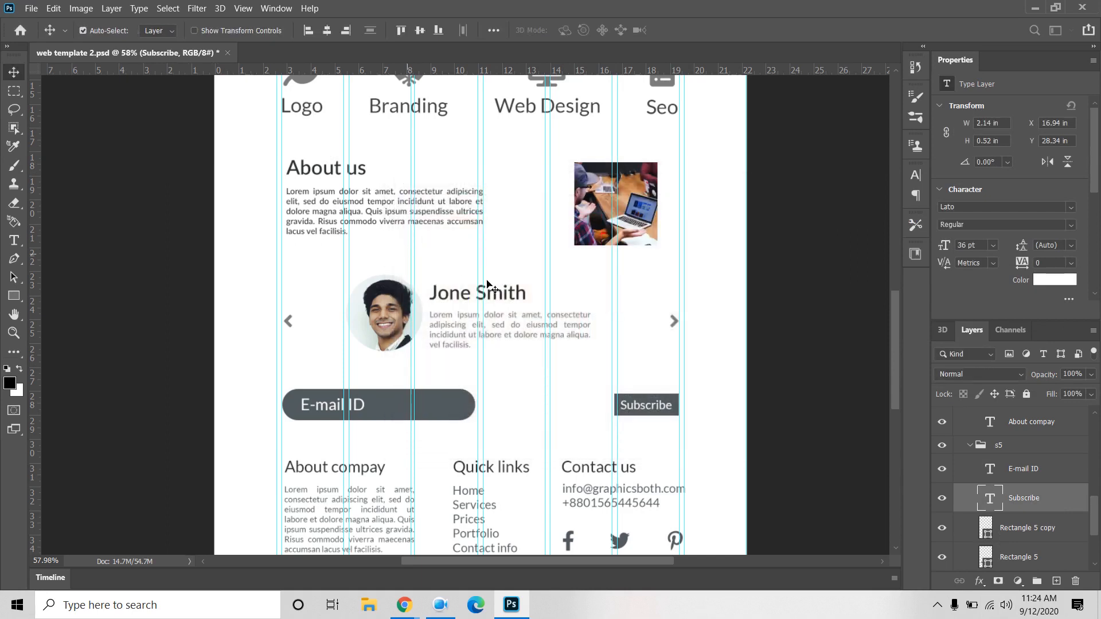
scroll(795, 459, up, 2)
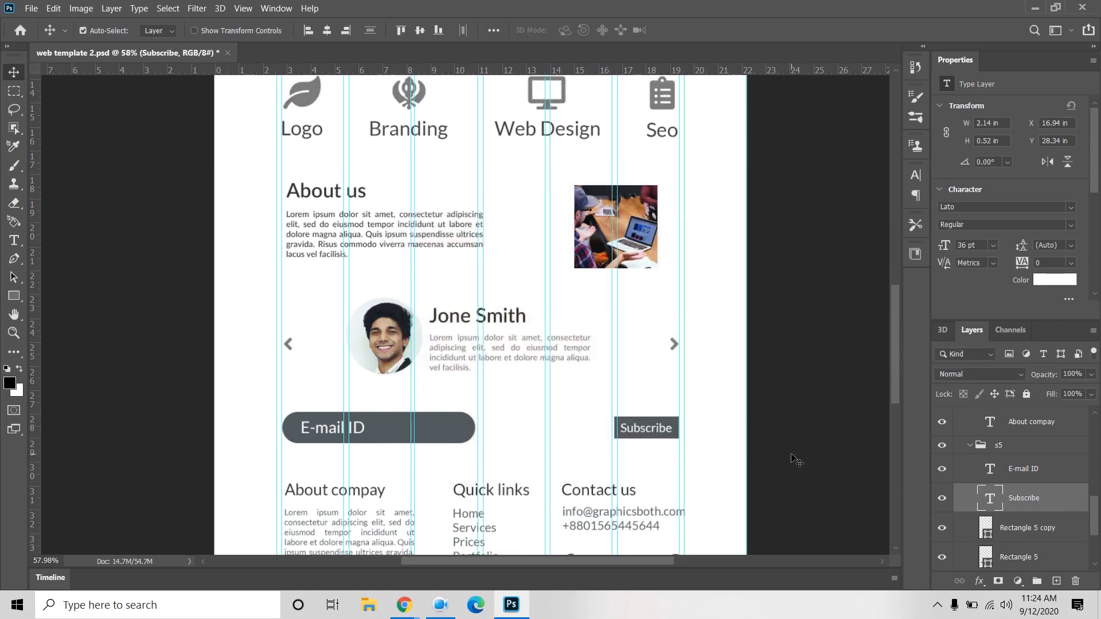
Step: Paste #515B5E as the text colour of the Jone Smith testimonial and the About us paragraph
click(506, 361)
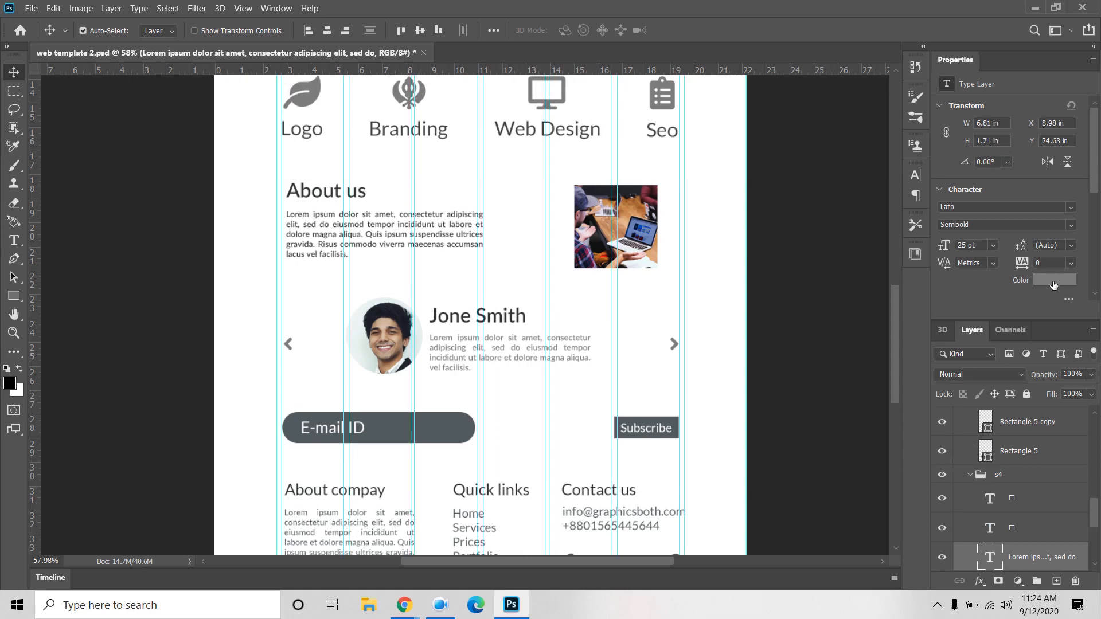
click(1053, 281)
text(515B5E)
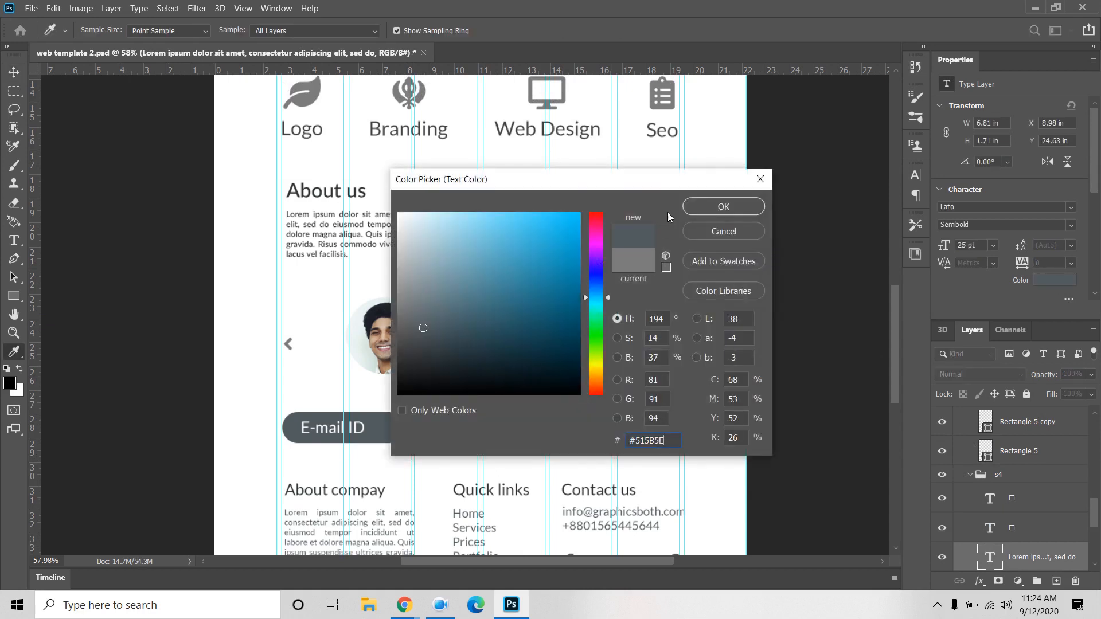
click(705, 207)
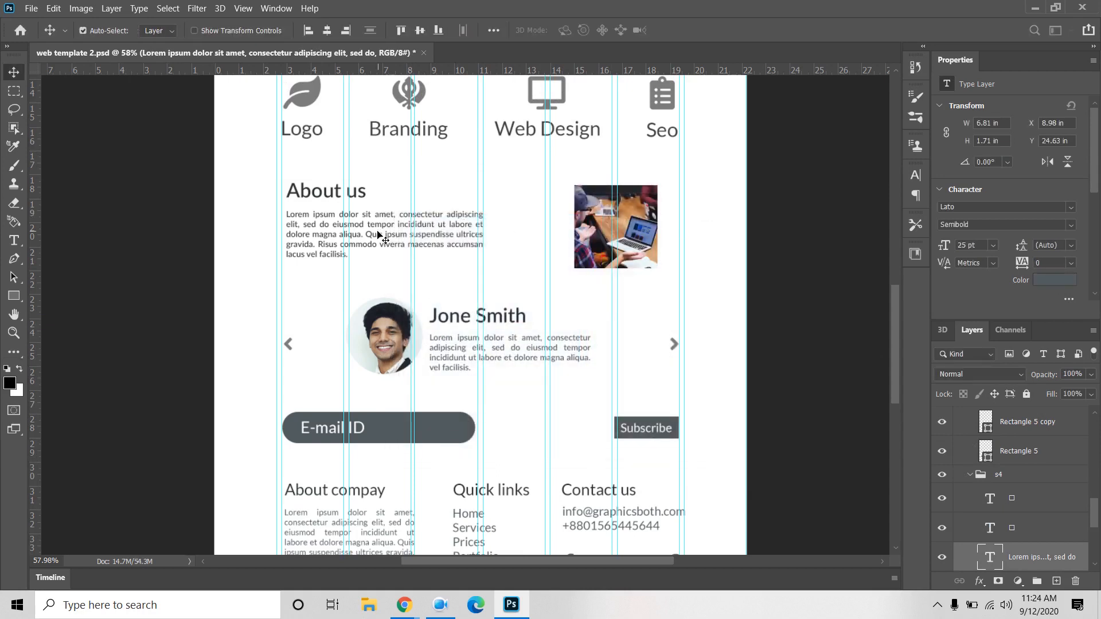
click(384, 238)
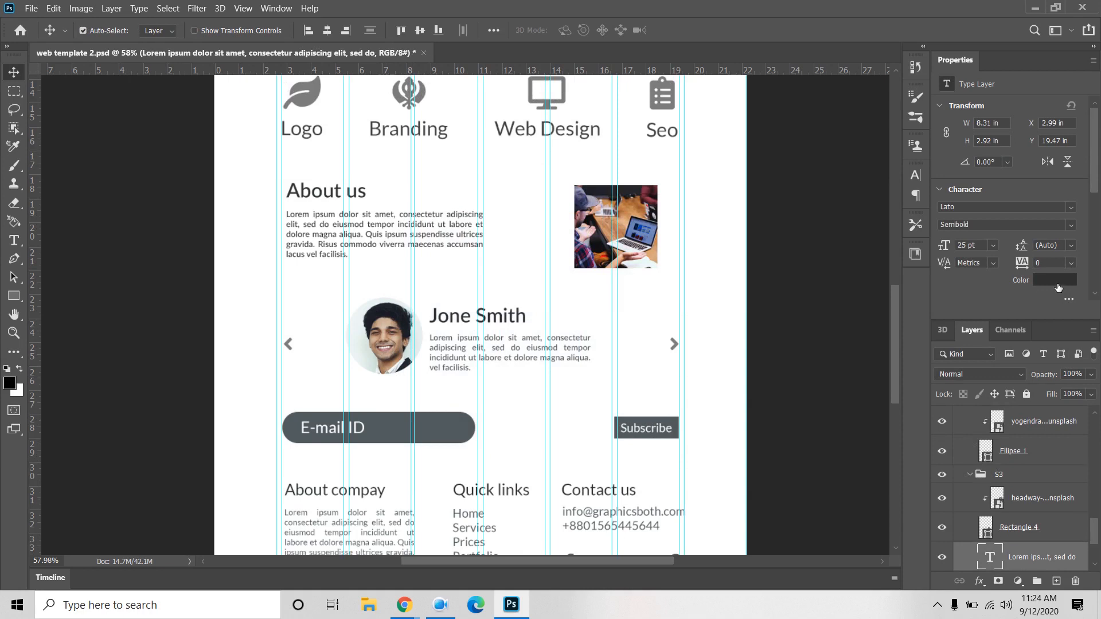
click(1055, 280)
text(515B5E)
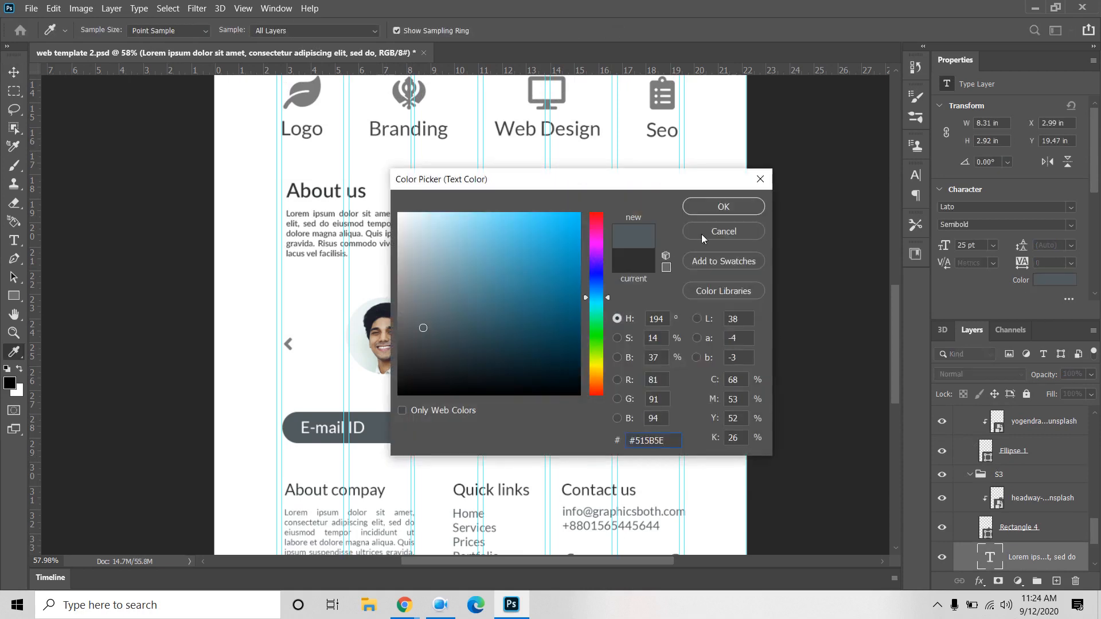
click(725, 211)
scroll(718, 388, up, 3)
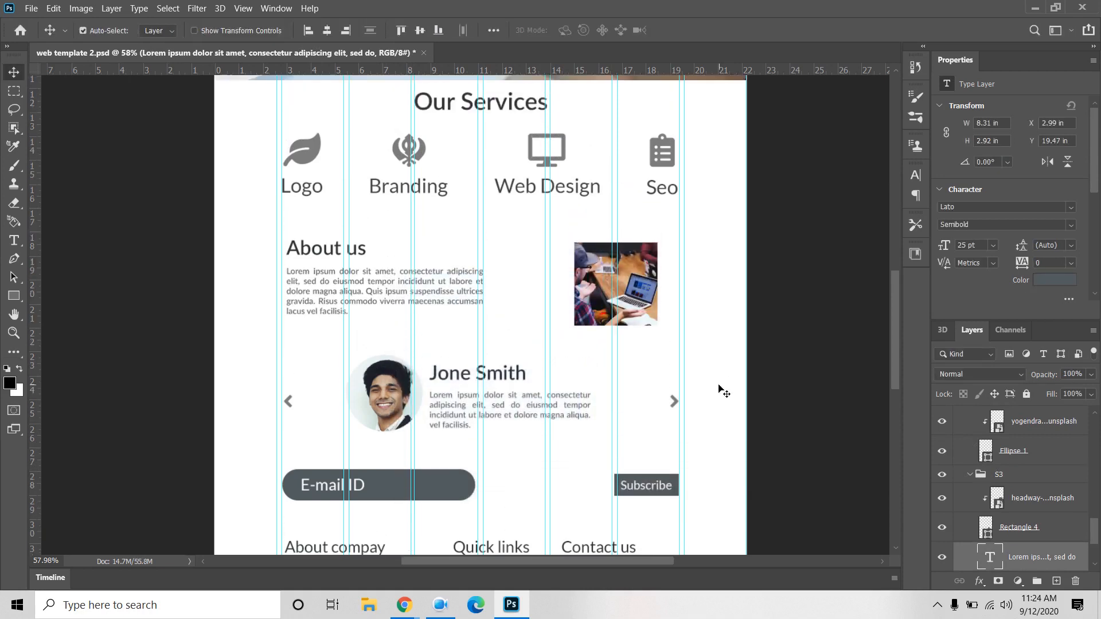
Step: Select the service icon and label layers, adding the Logo label to the selection
scroll(722, 390, up, 2)
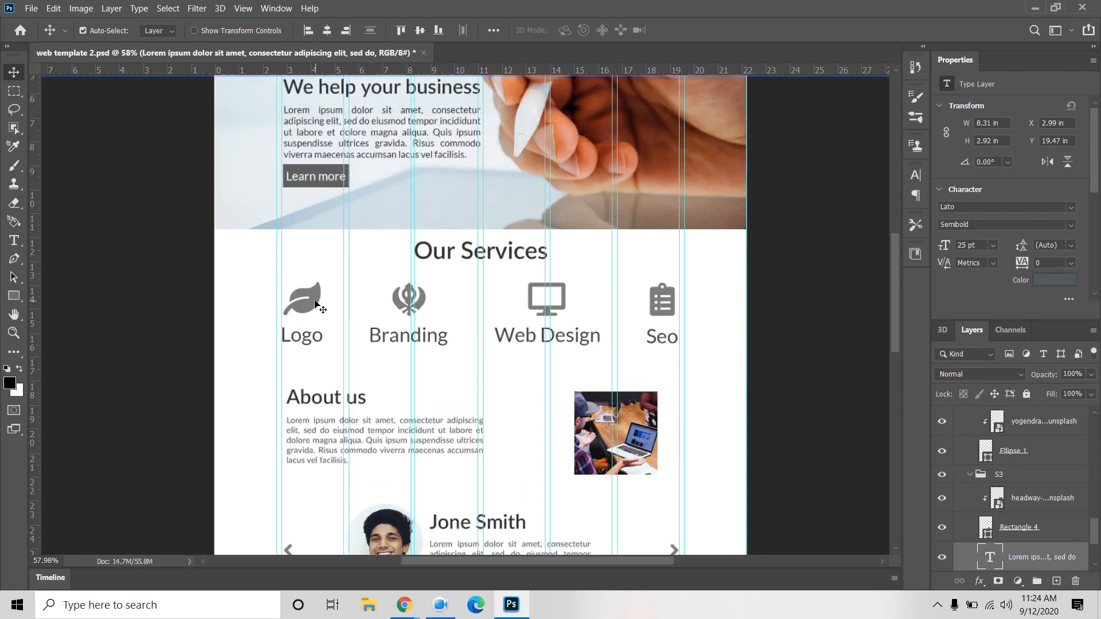
click(318, 310)
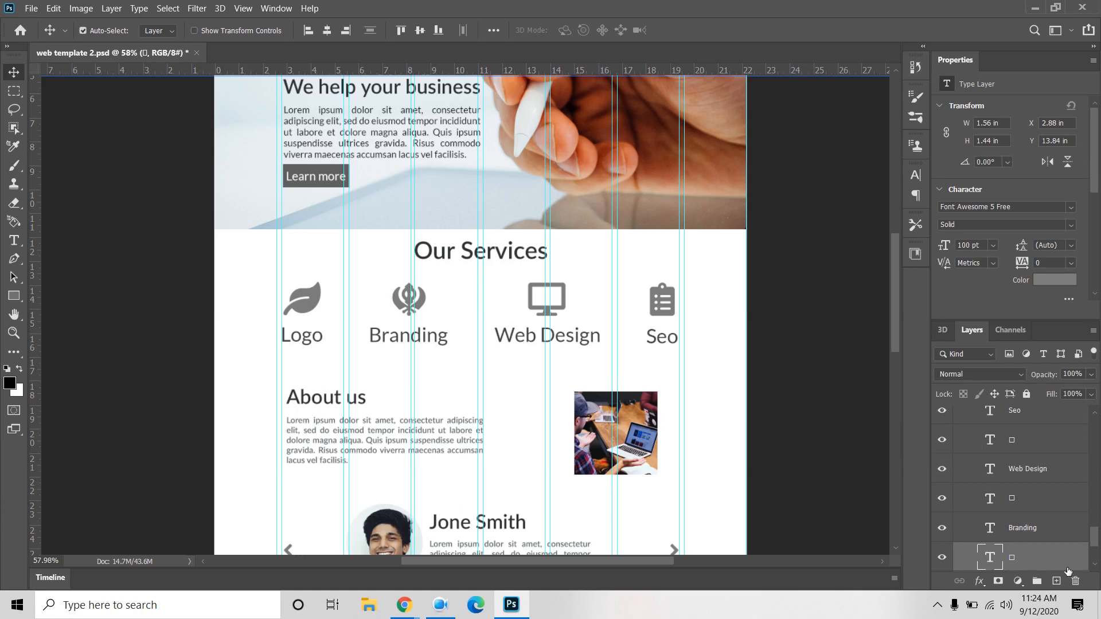
scroll(1061, 562, up, 2)
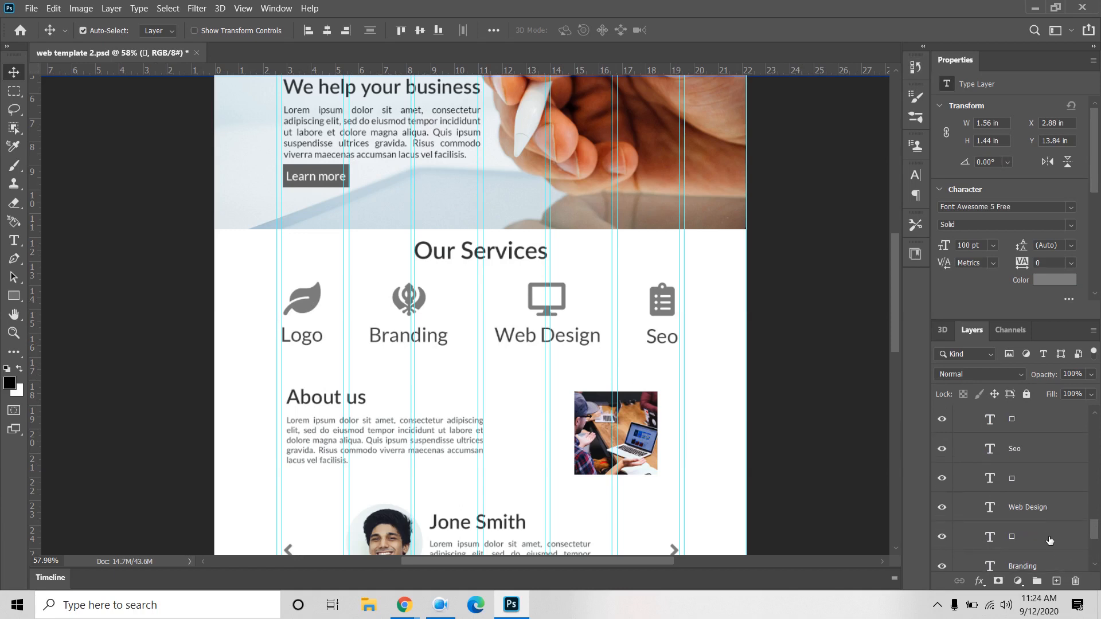
scroll(1049, 541, up, 3)
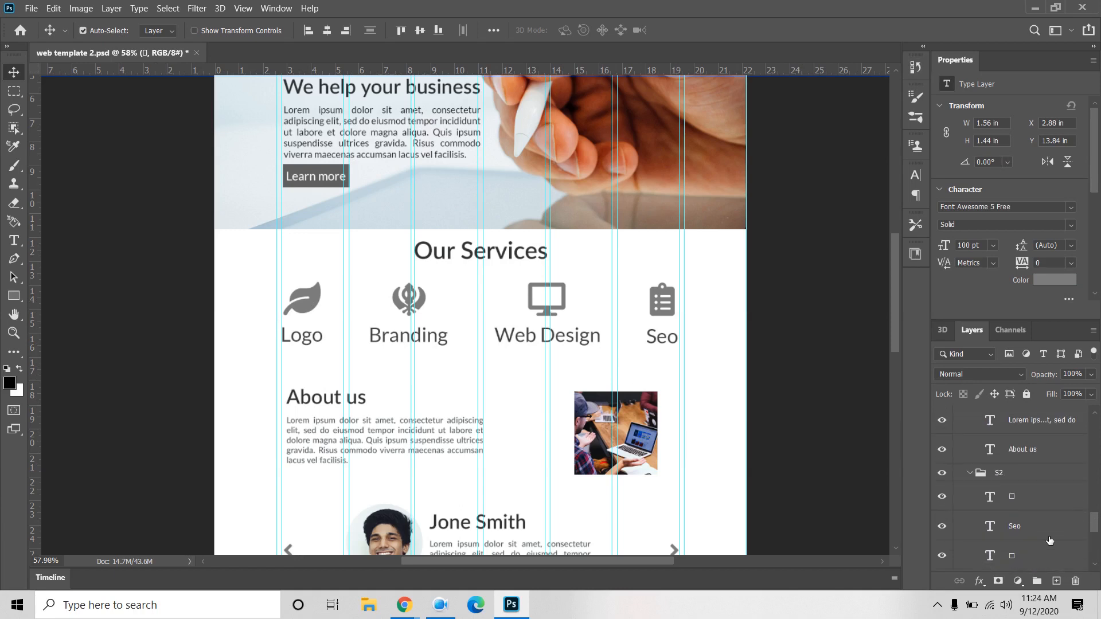
shift+click(1031, 497)
scroll(1032, 504, down, 5)
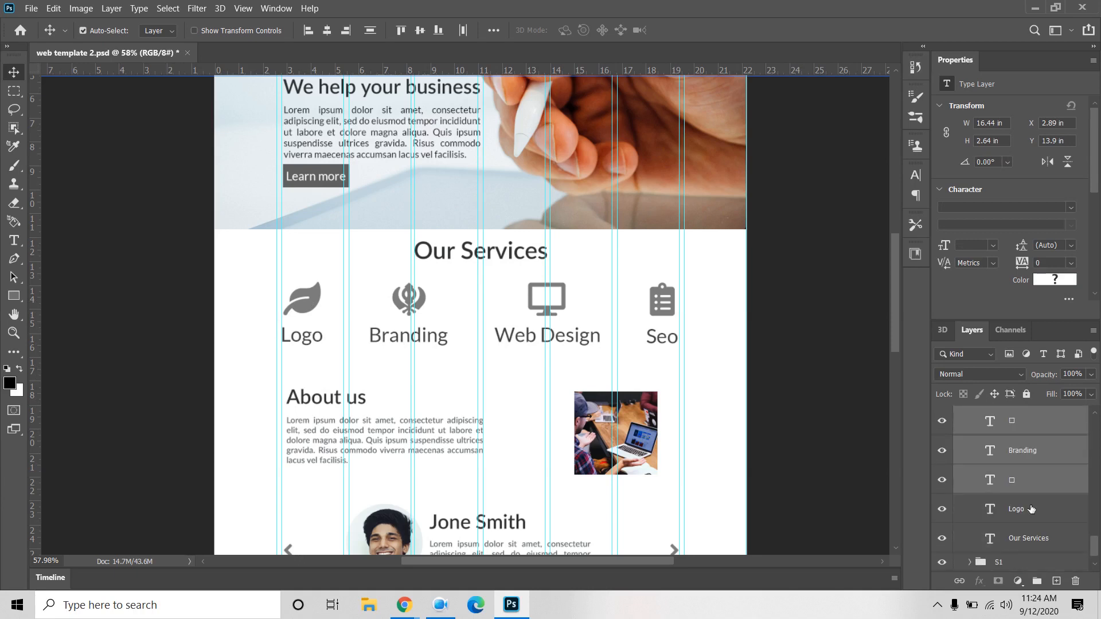
key(ctrl)
ctrl+click(1039, 519)
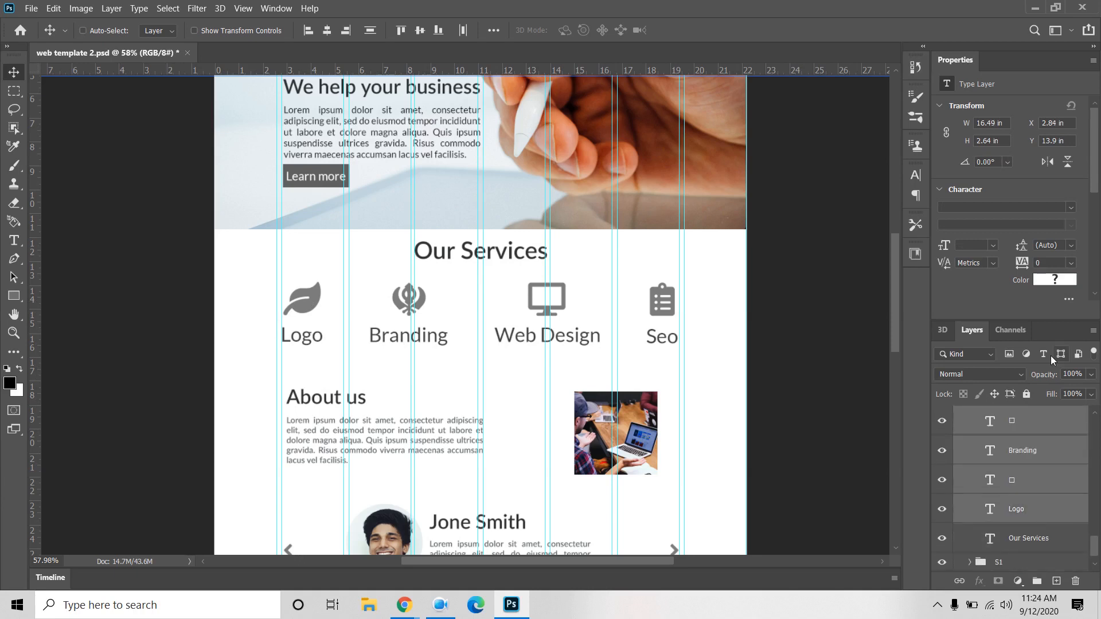
Step: Set the selected service icons and labels to colour #515B5E
click(1066, 280)
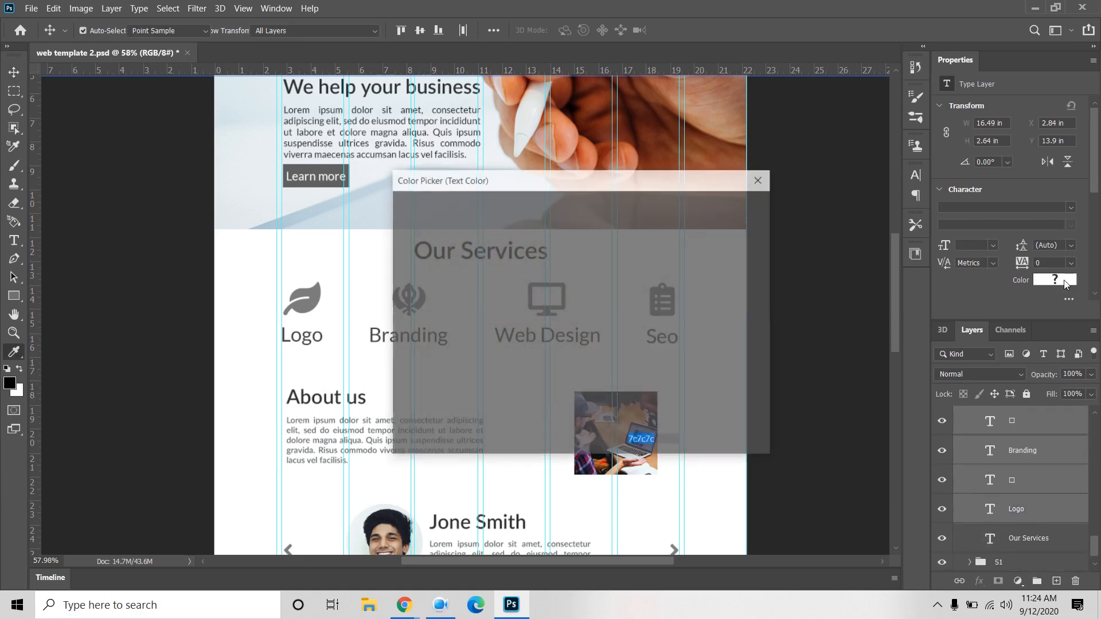
text(#515B5E)
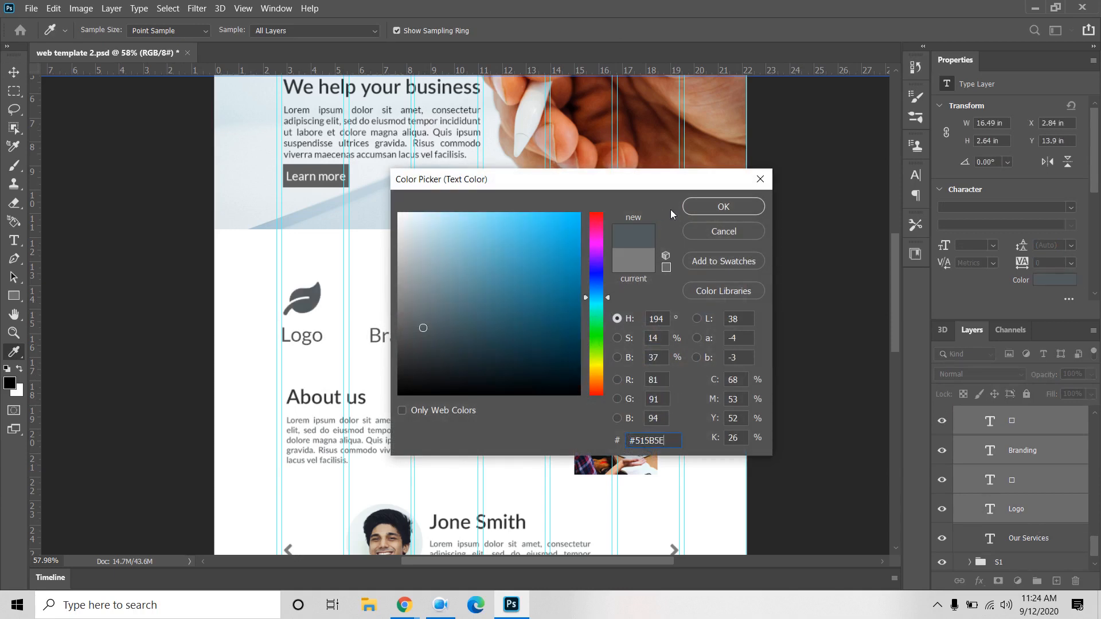
click(723, 207)
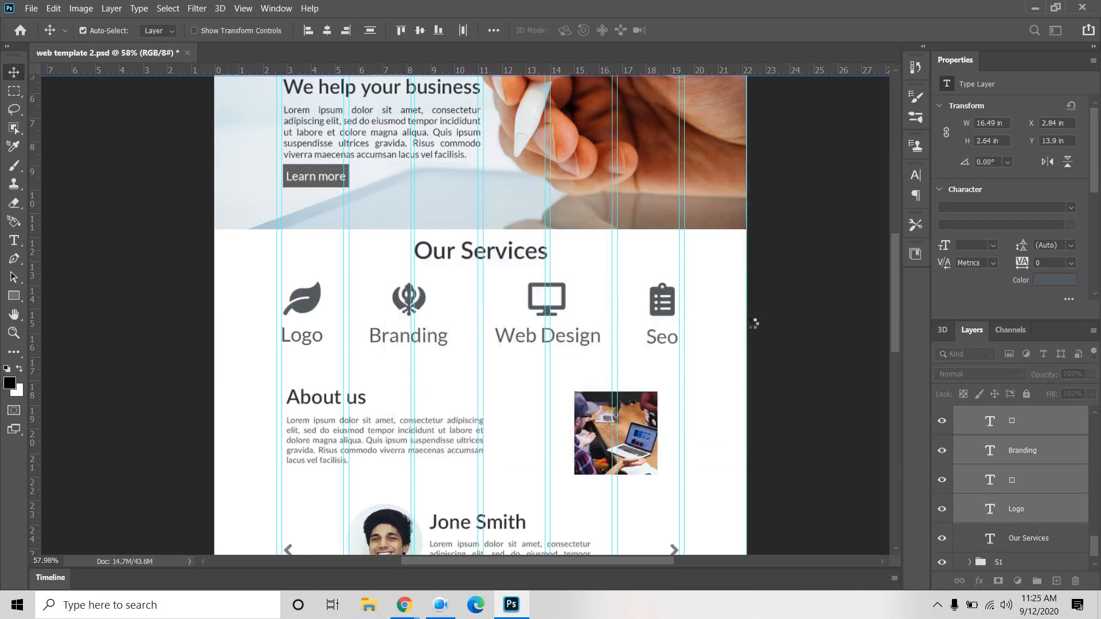
scroll(769, 380, up, 1)
scroll(807, 382, up, 4)
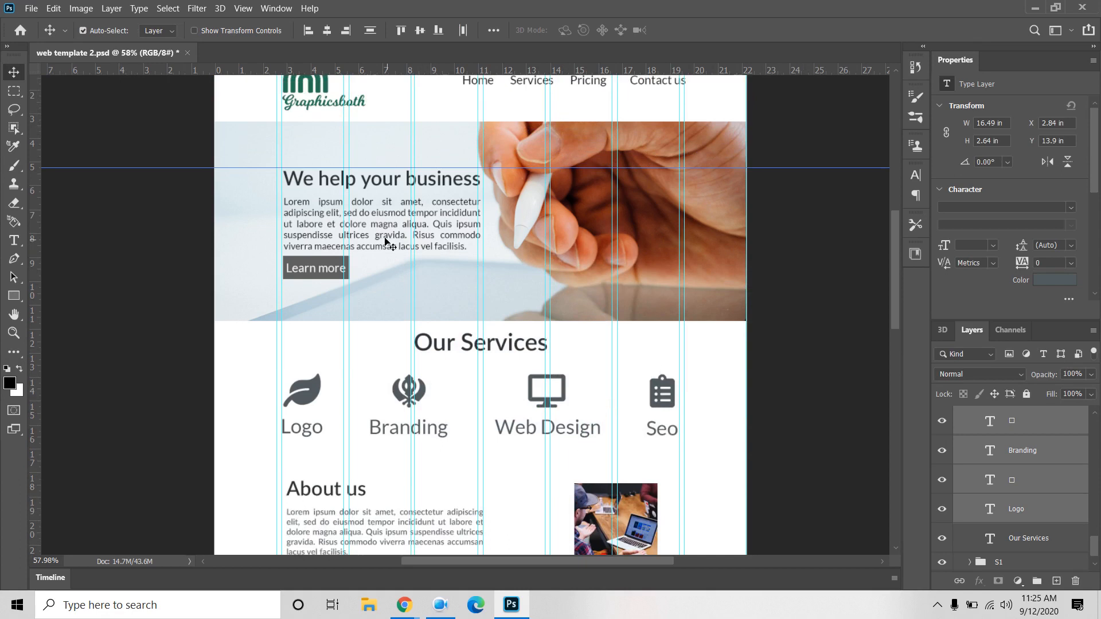
Step: Change the hero paragraph text colour to #515B5E
click(395, 229)
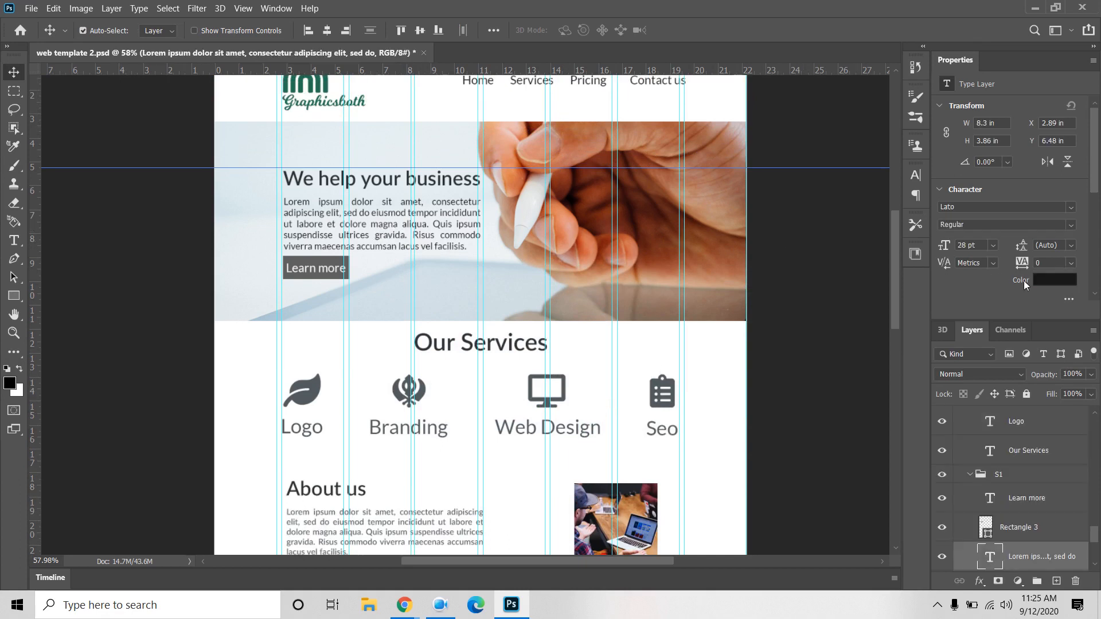
click(1041, 281)
text(#515B5E)
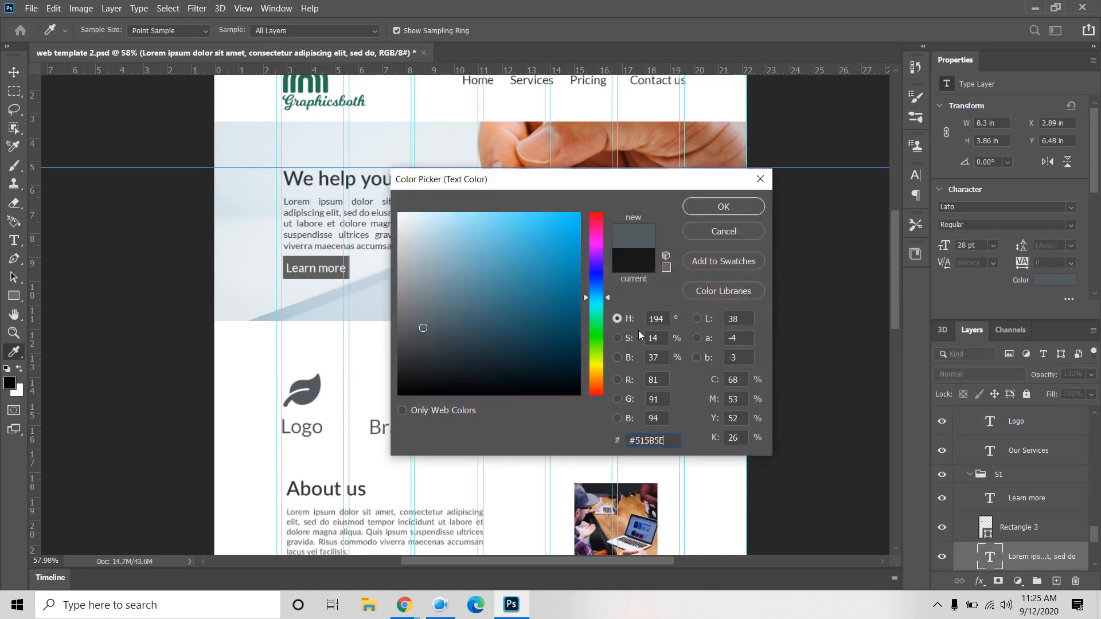
key(v)
click(715, 210)
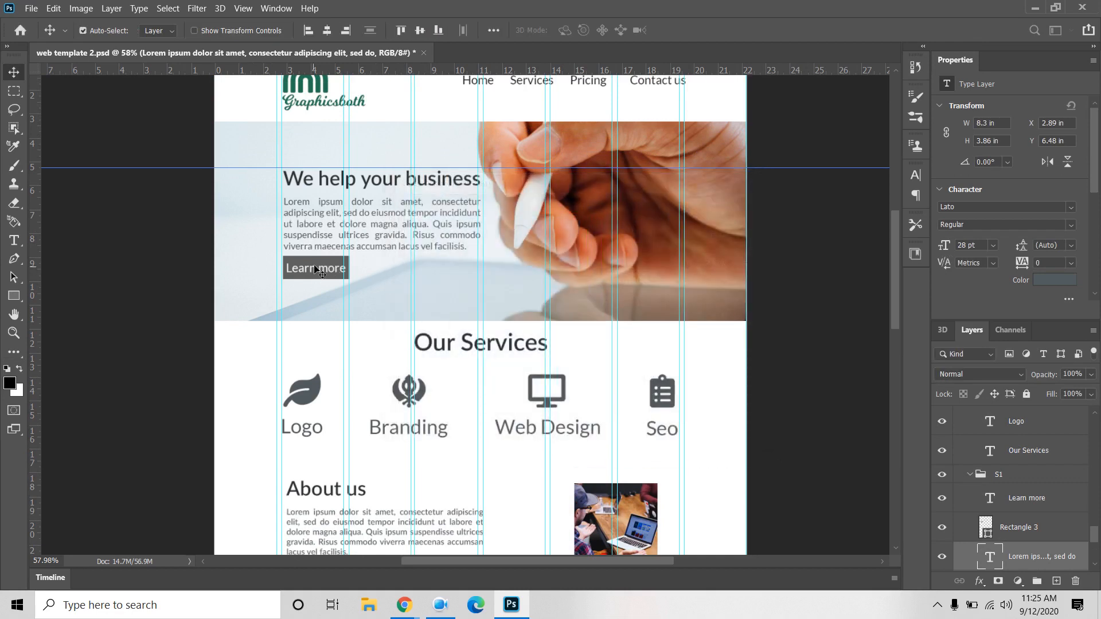
Step: Give the Learn more button shape a #515B5E fill
click(317, 265)
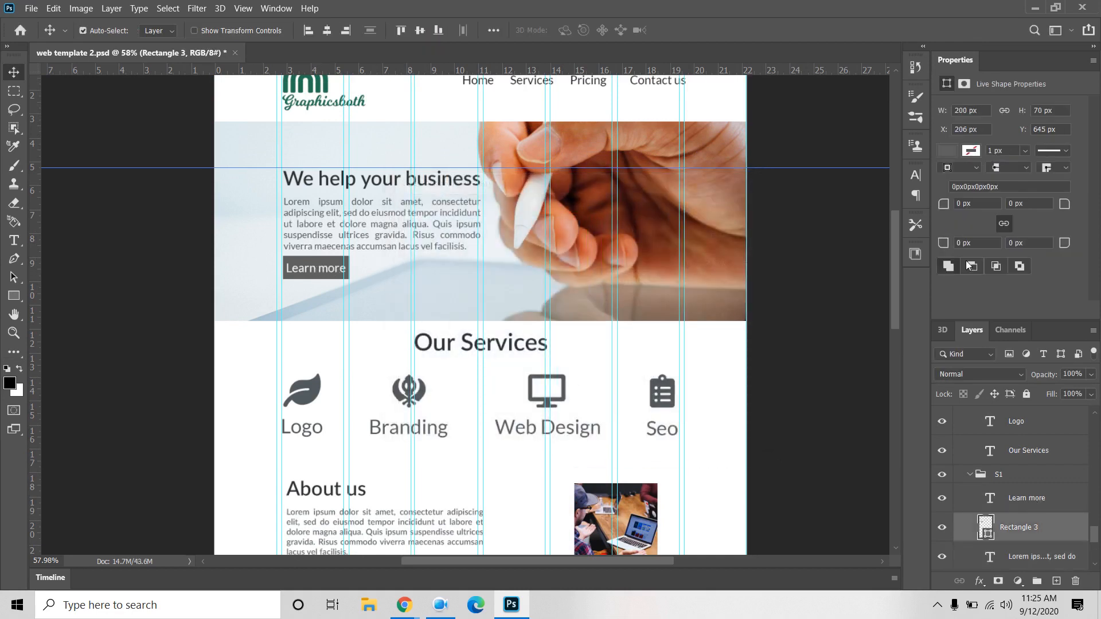
click(943, 152)
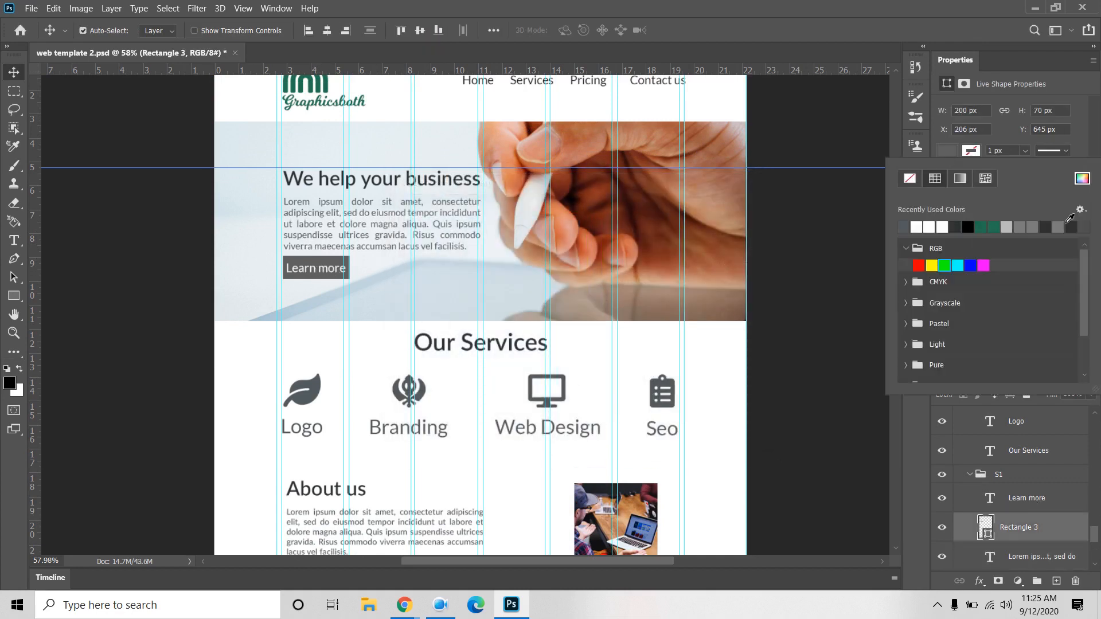
click(1082, 182)
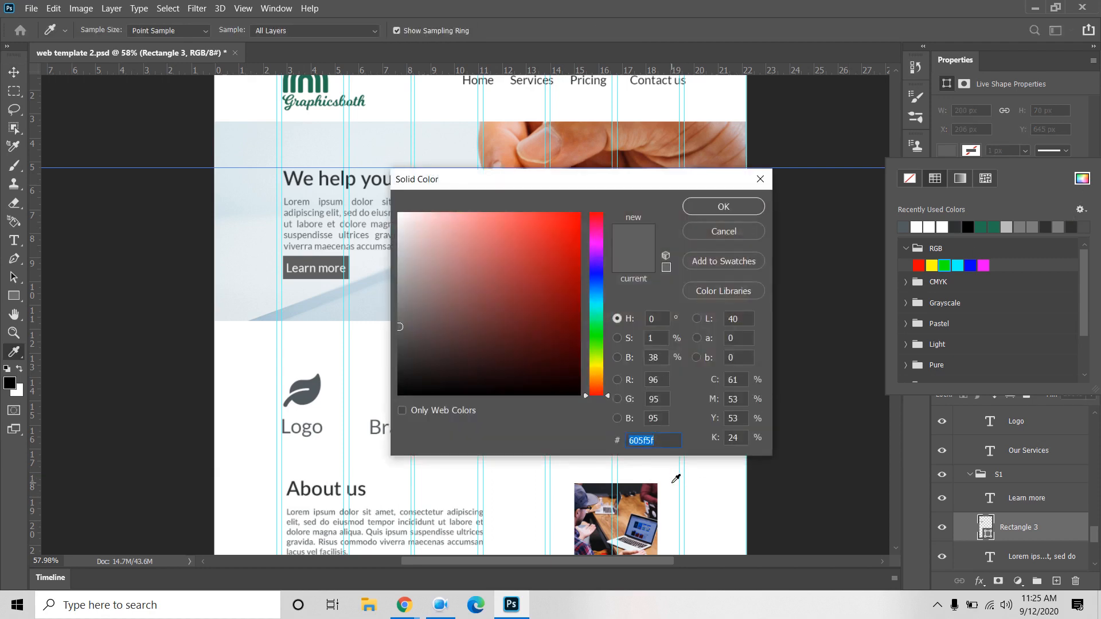
text(#515B5E)
click(748, 206)
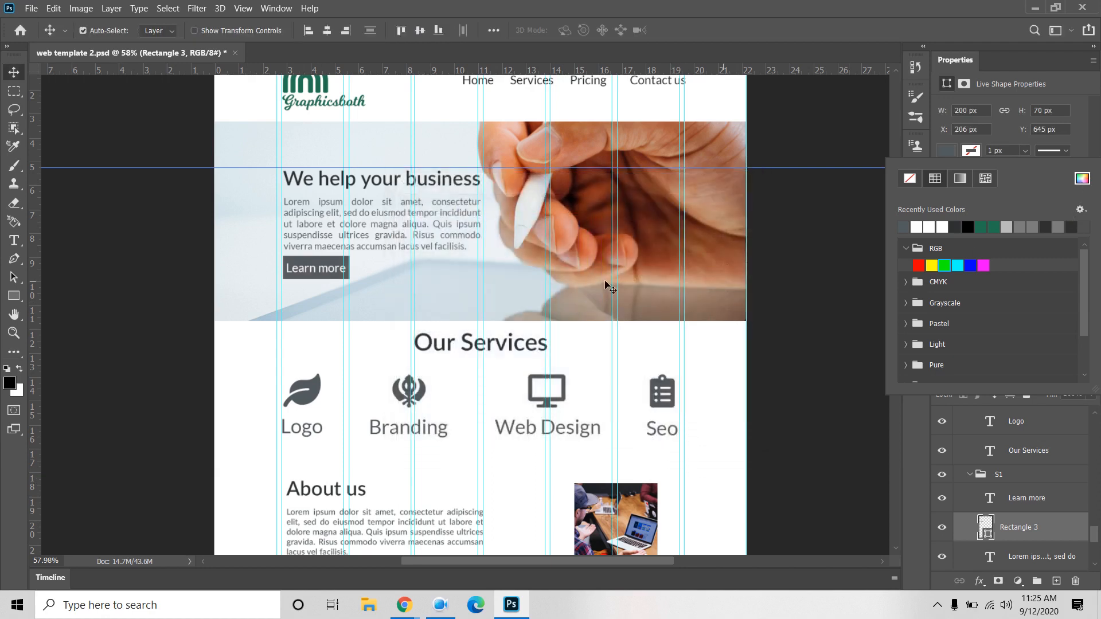
Step: Confirm the Learn more label text stays white
click(323, 274)
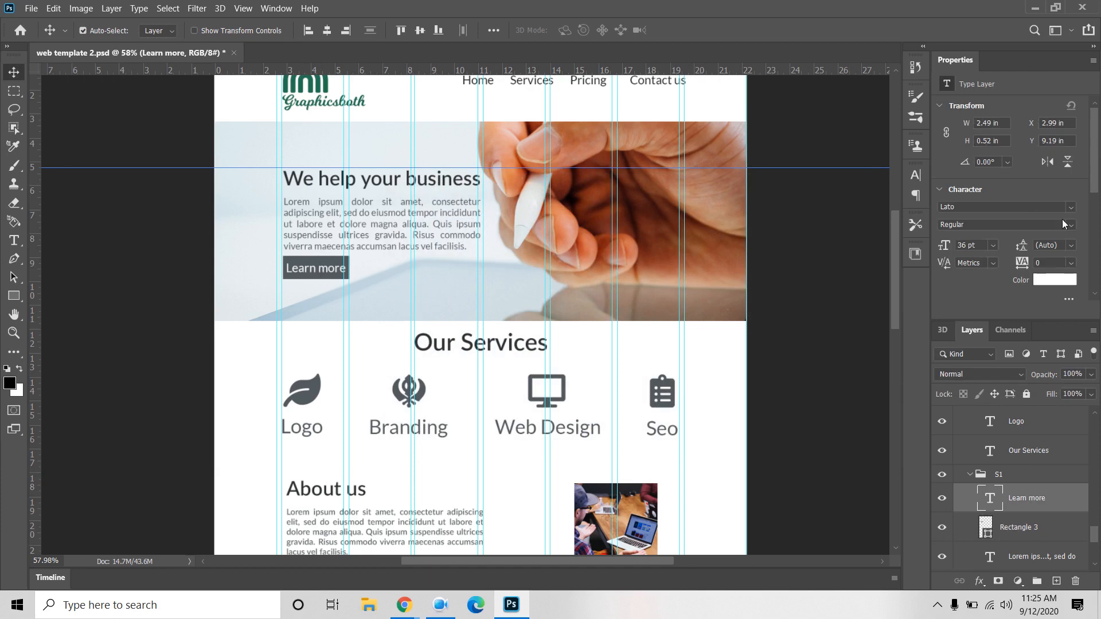
click(1062, 280)
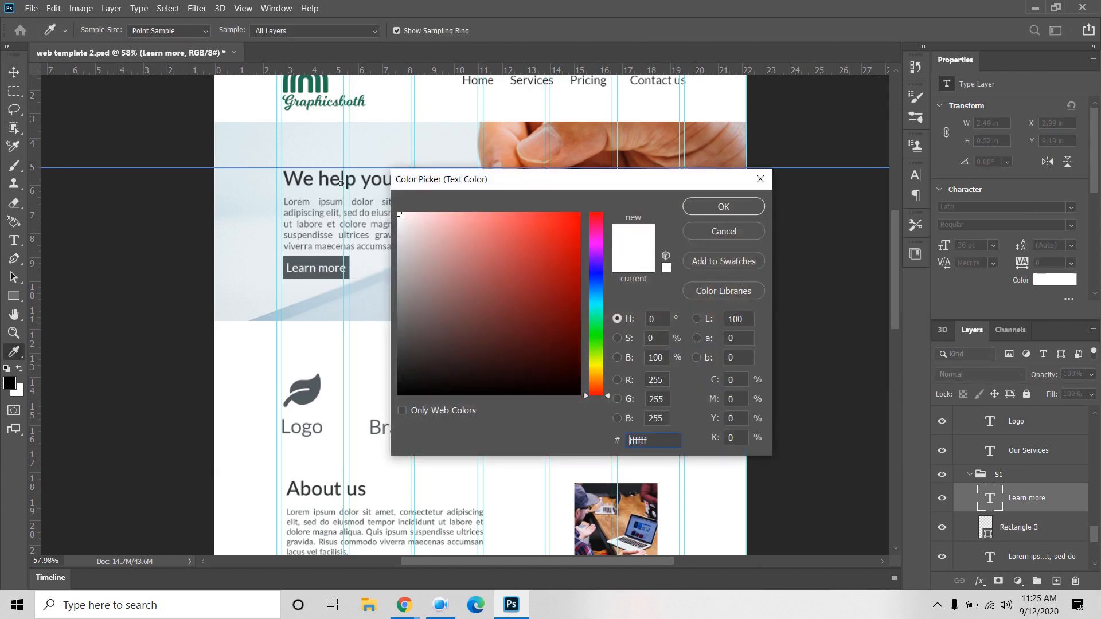
click(723, 206)
scroll(810, 317, up, 2)
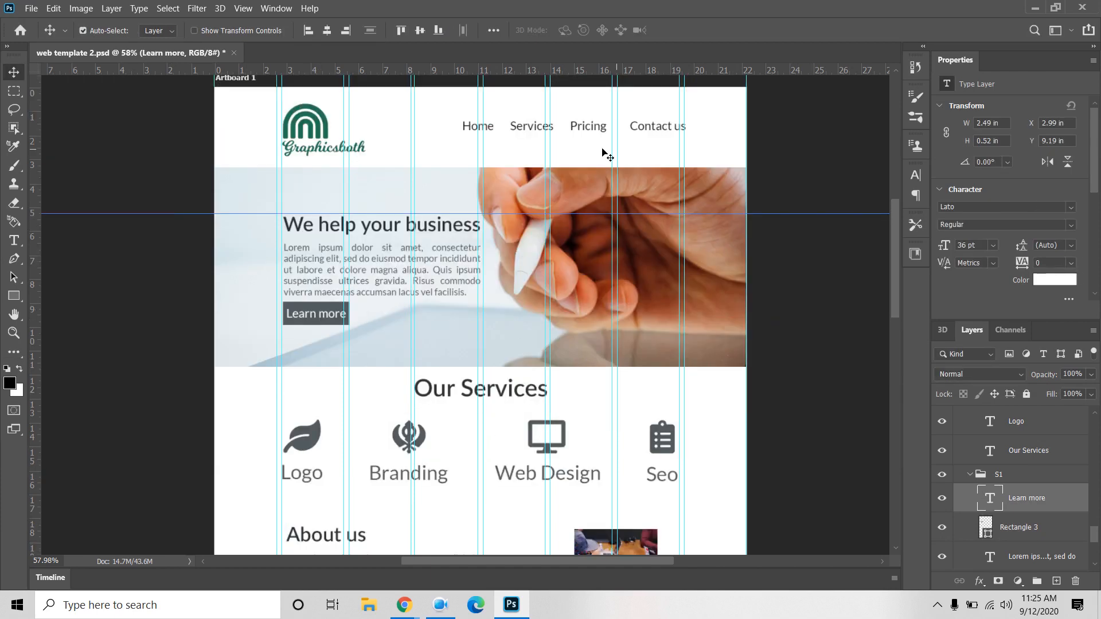
Step: Set the navigation text colour to #515B5E
click(585, 129)
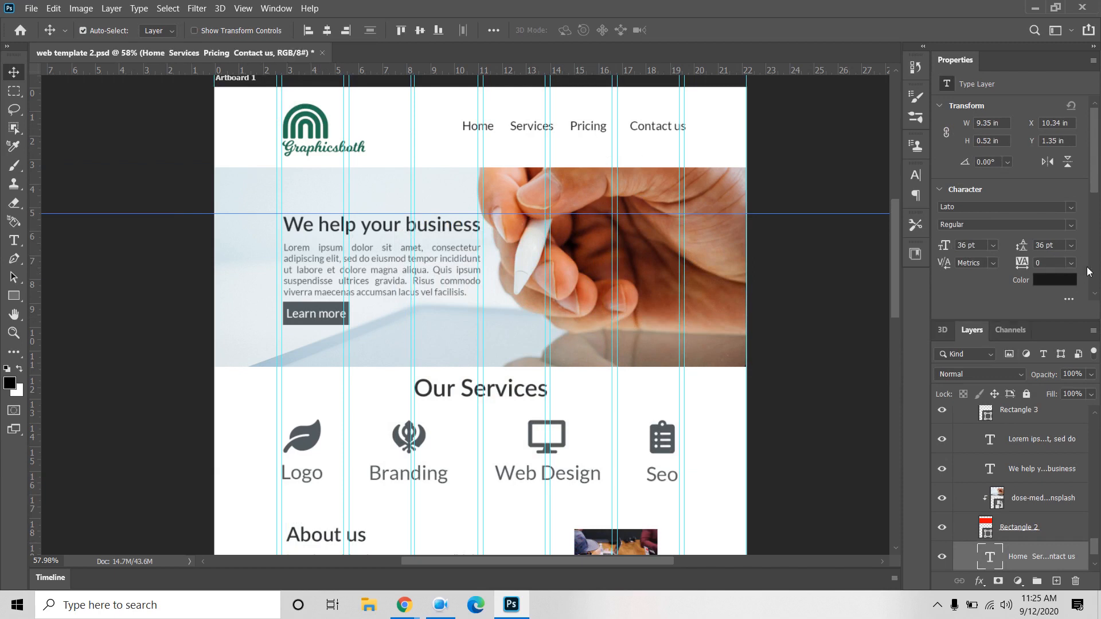
click(1060, 282)
text(515B5E)
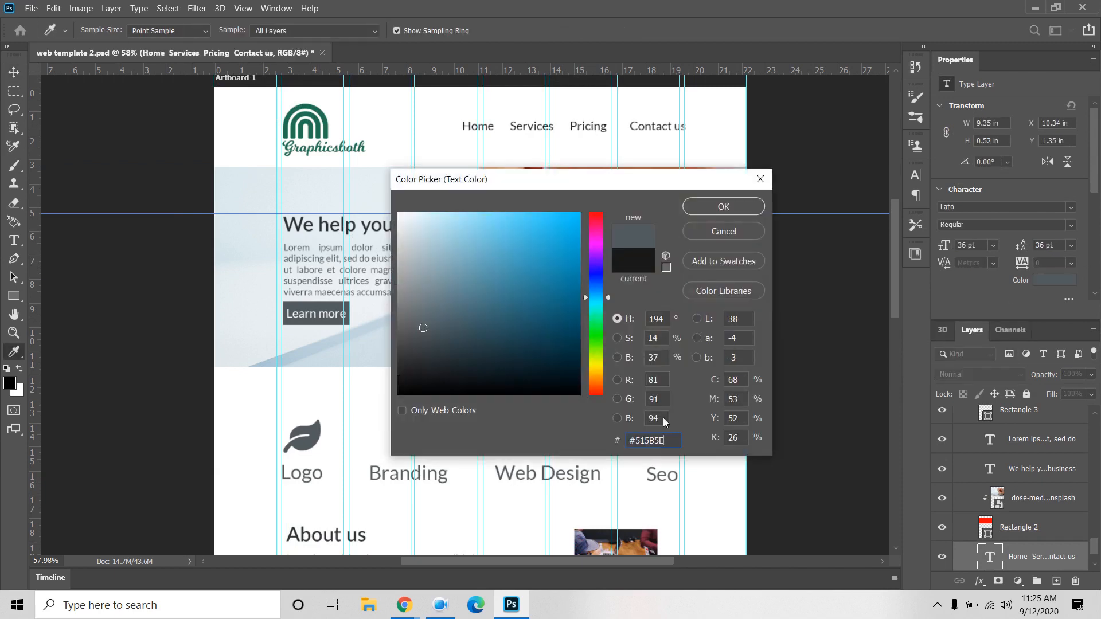
click(733, 209)
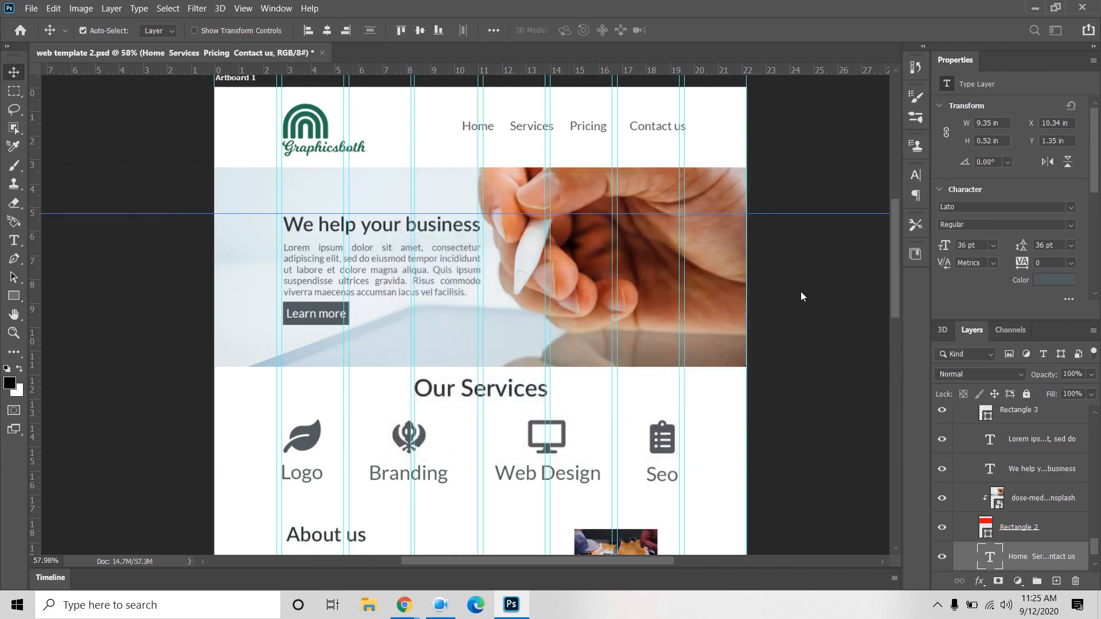
click(819, 367)
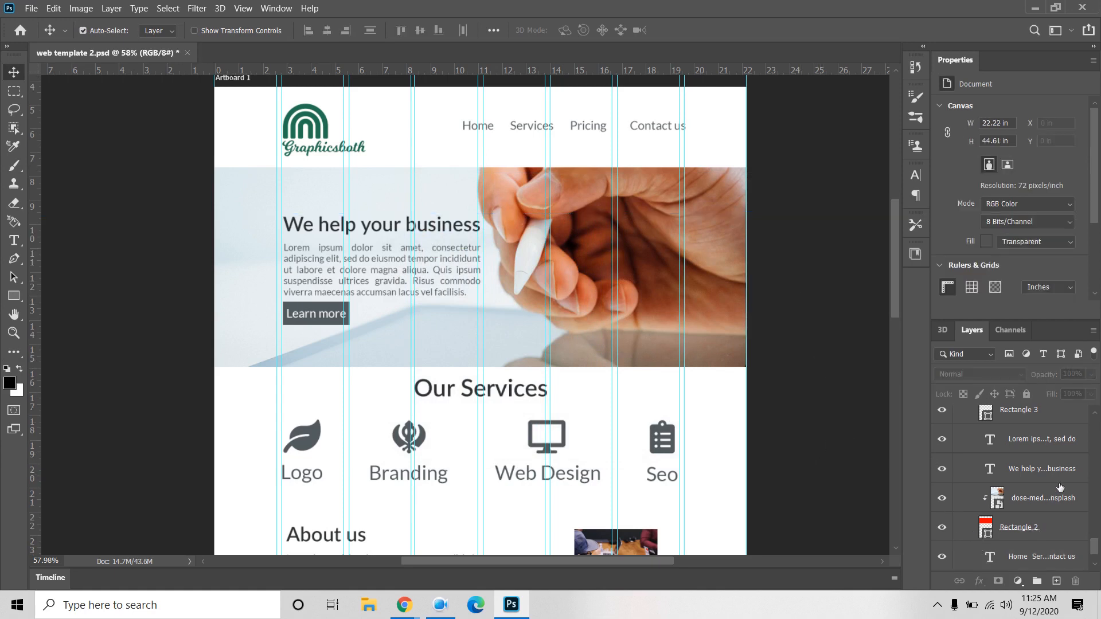
Step: Copy the headline's colour value 2e3233 without changing it
click(1043, 471)
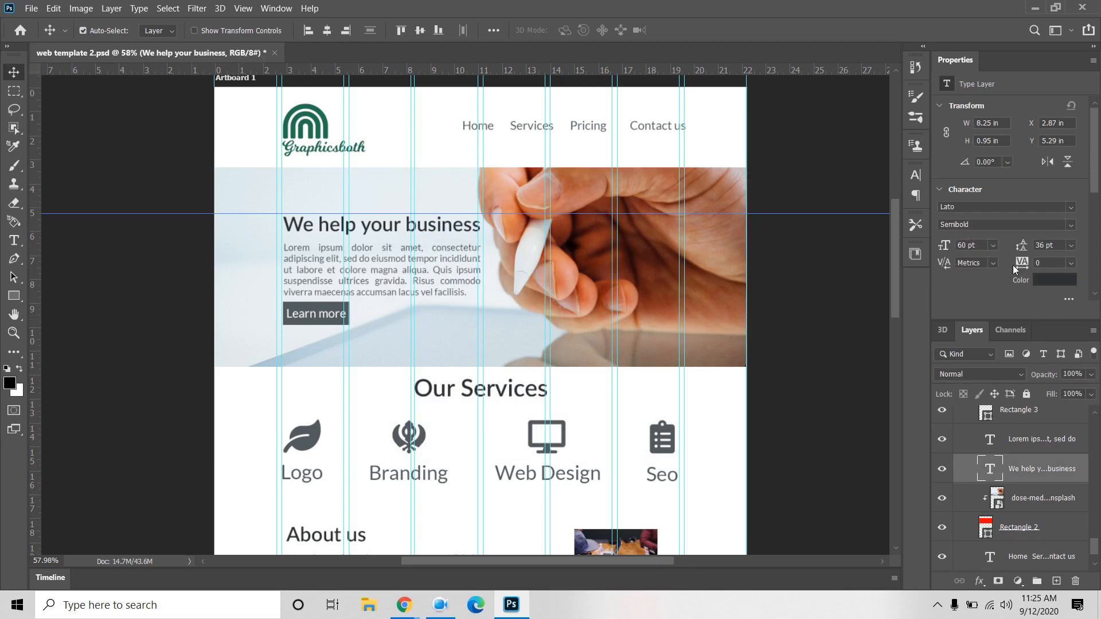
click(1044, 281)
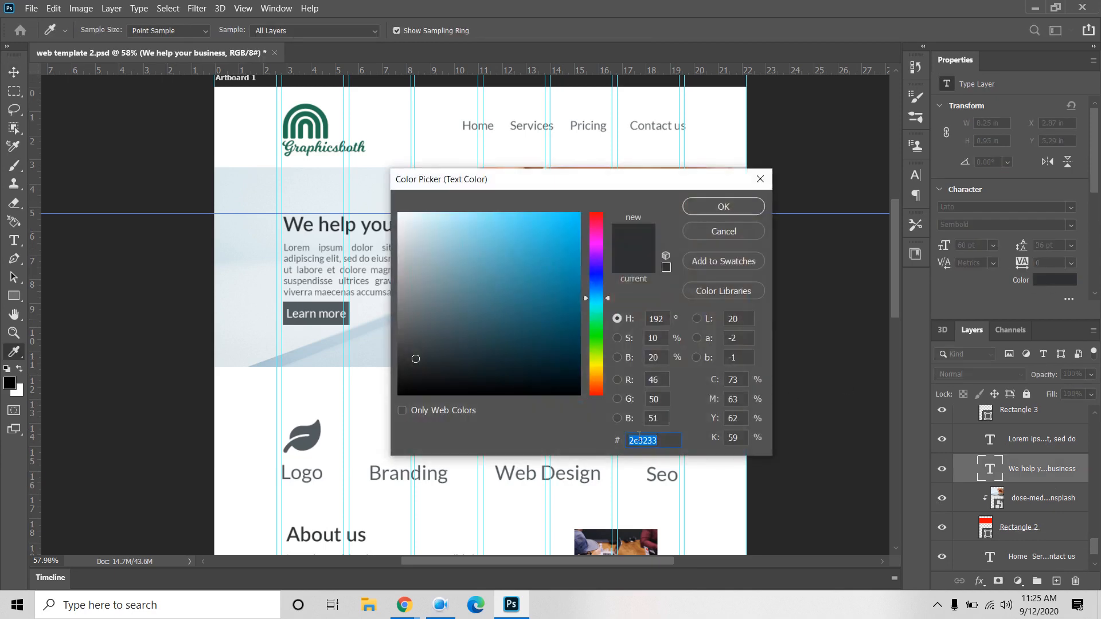
right_click(637, 439)
click(680, 308)
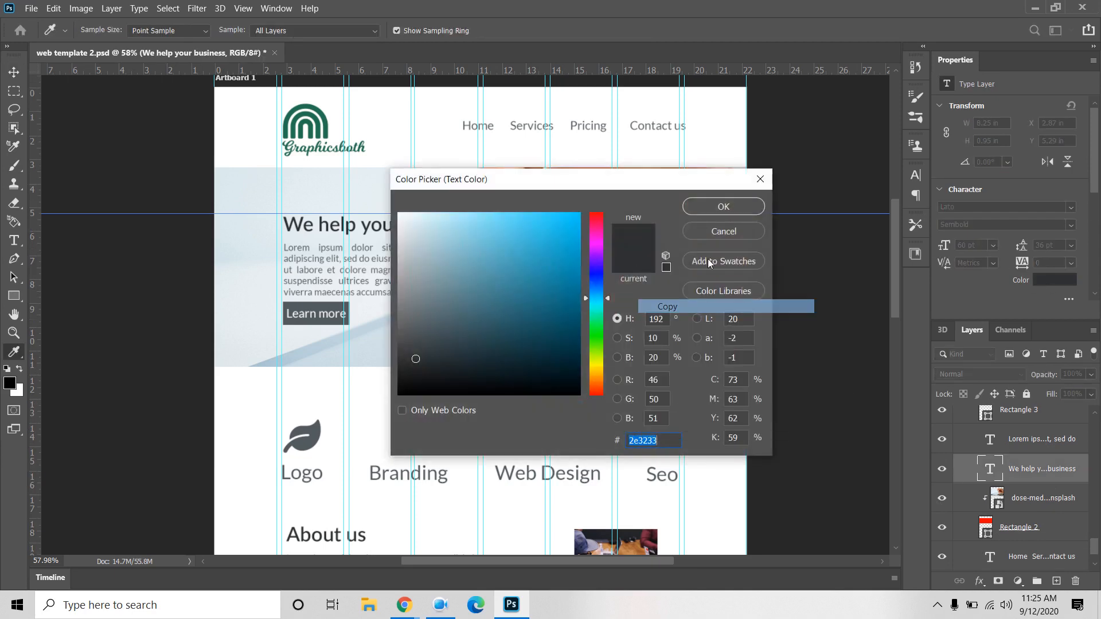
click(741, 209)
Step: Paste 2e3233 as the Home, Services, Pricing and Contact us navigation colour
click(657, 132)
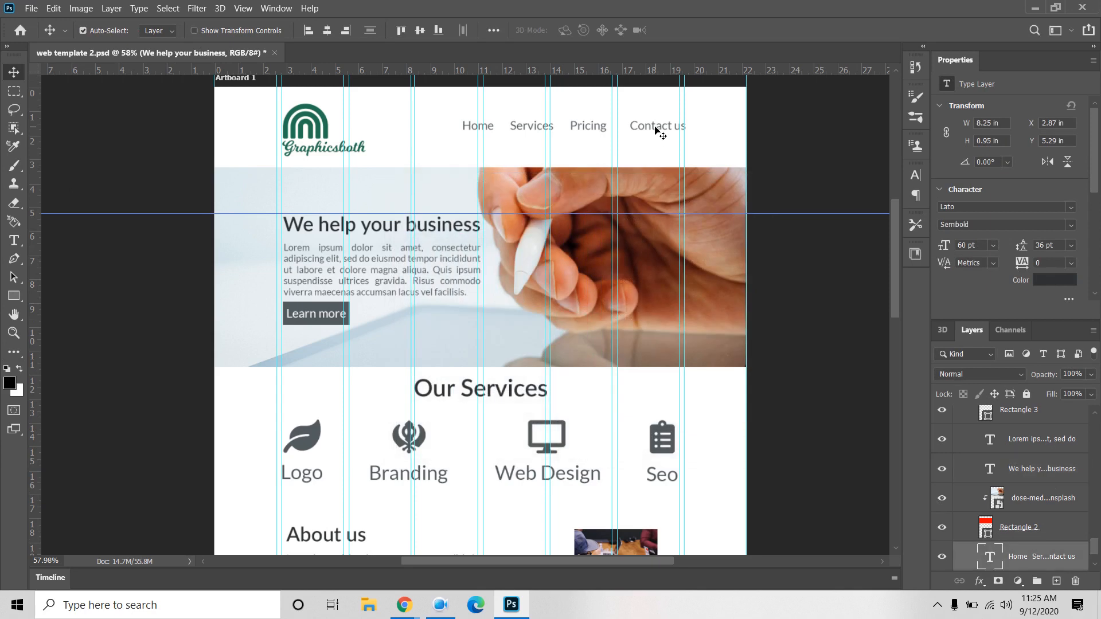
click(1049, 282)
key(ctrl+v)
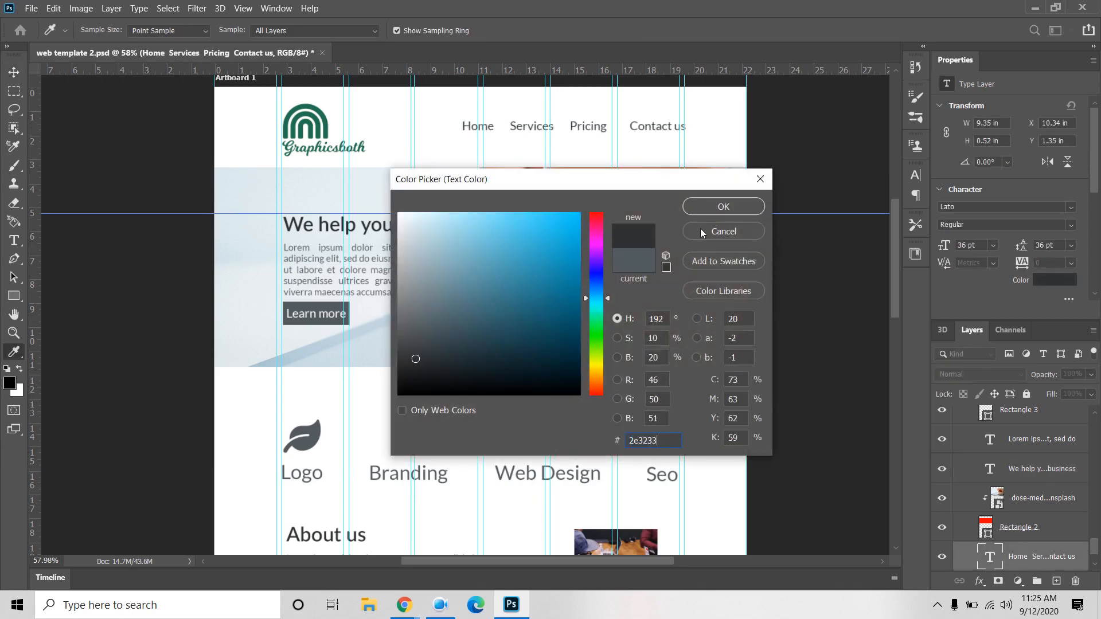
click(723, 207)
click(798, 338)
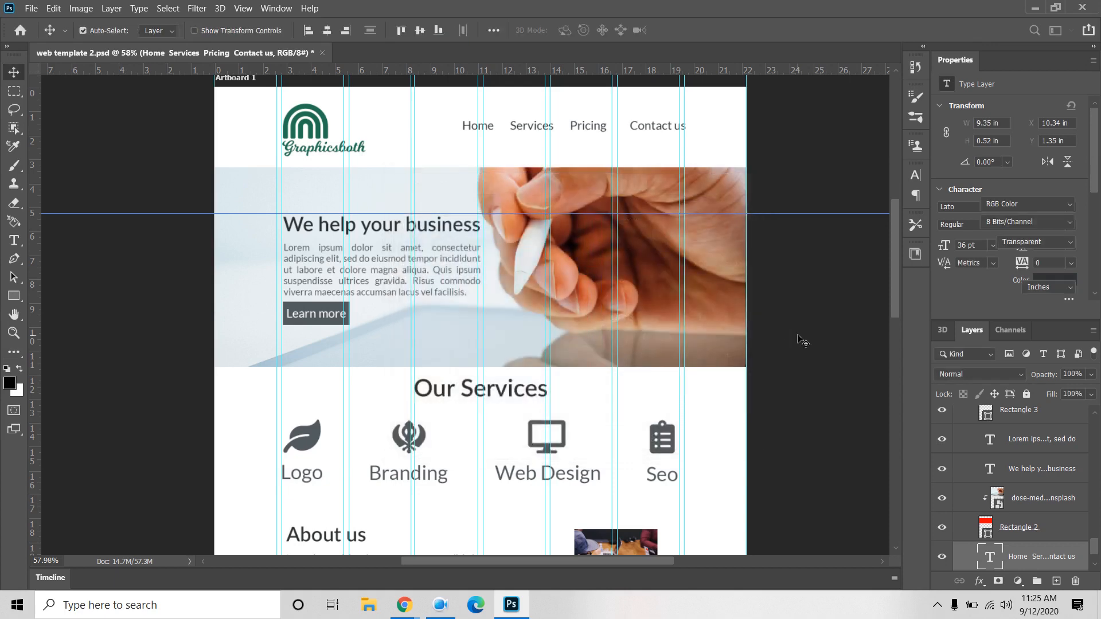
scroll(797, 336, down, 5)
Step: Pan the artboard down past the lower sections to the footer
drag(806, 404, 669, 292)
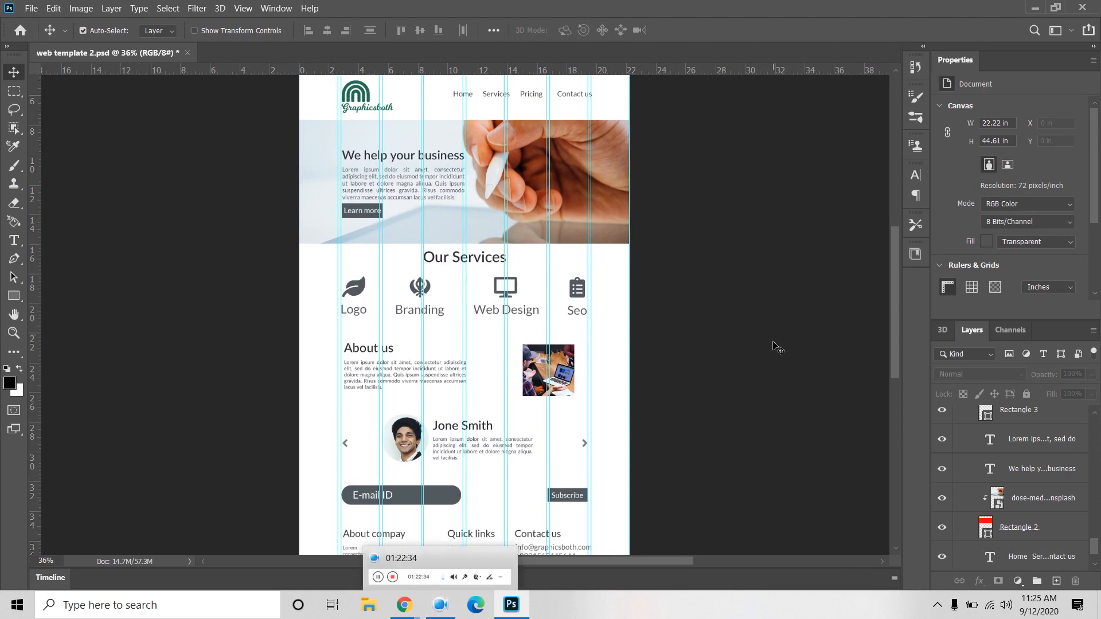
drag(706, 431, 700, 339)
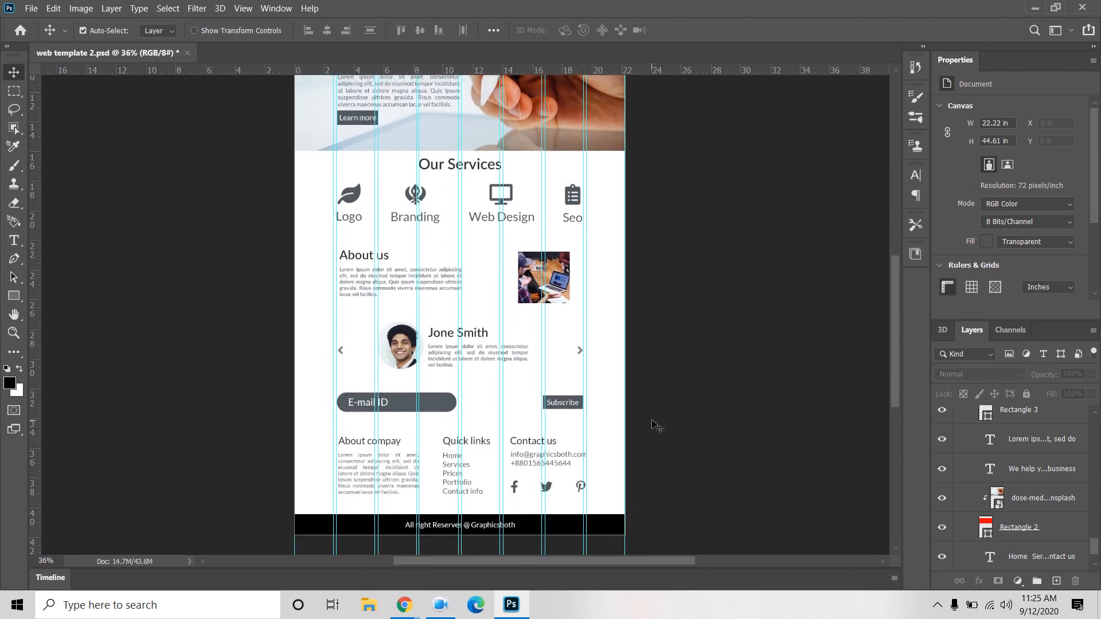